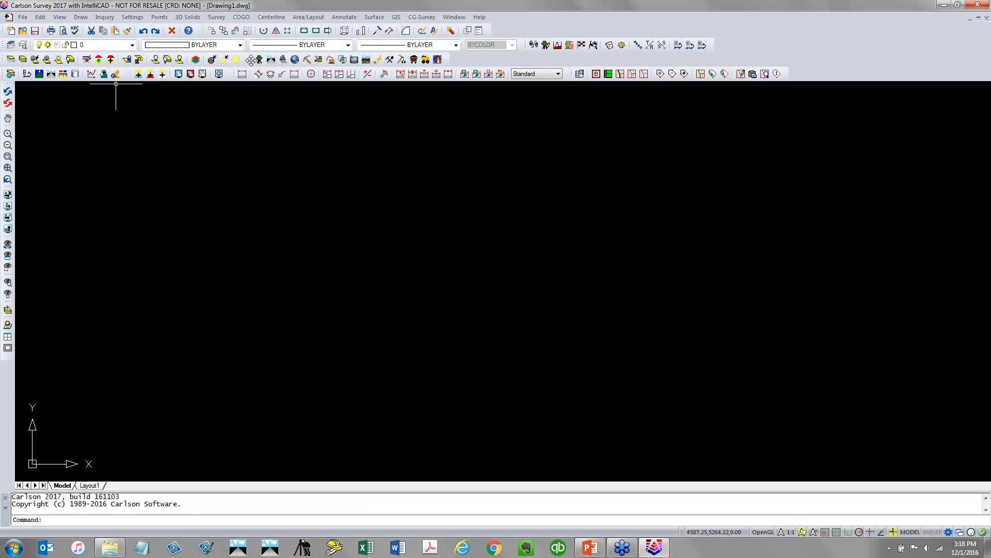
Float the product-switching toolbar in the drawing area and look through the Survey module's menus
left_click_drag(248, 61, 140, 167)
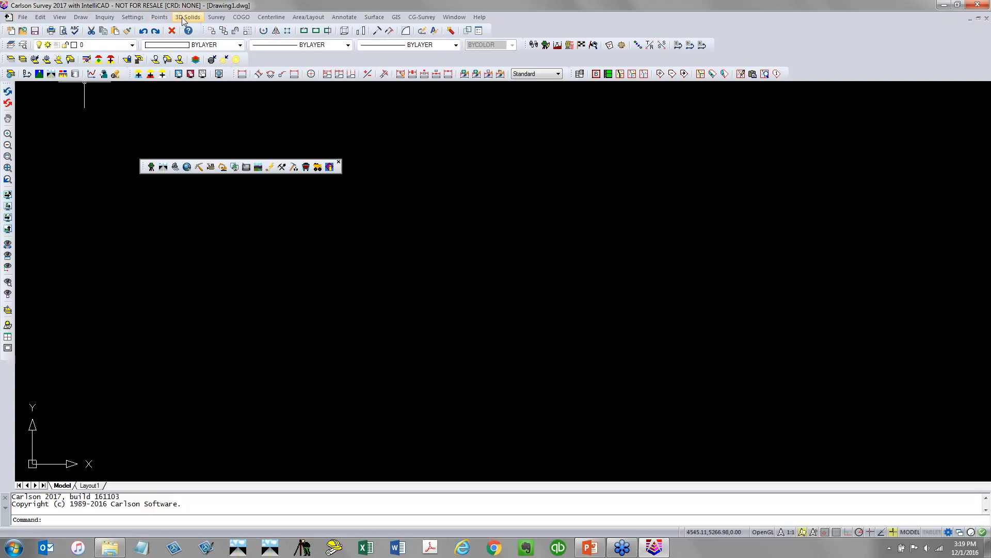
left_click(30, 20)
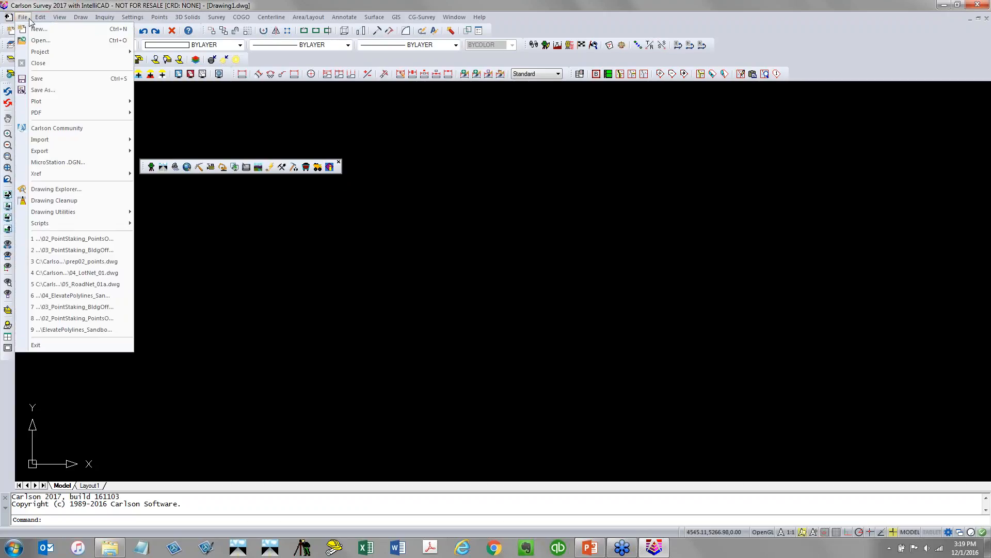
mouse_move(41, 19)
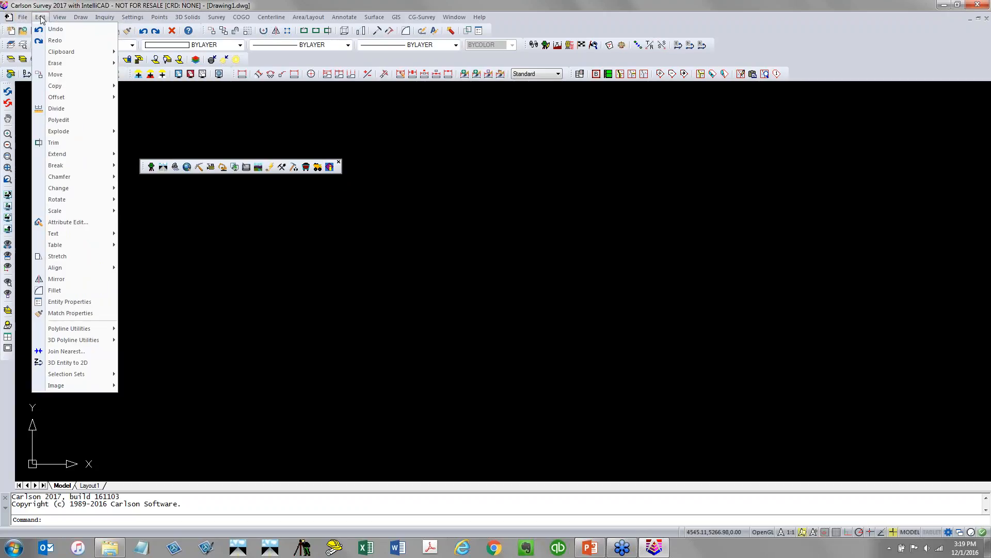
mouse_move(79, 20)
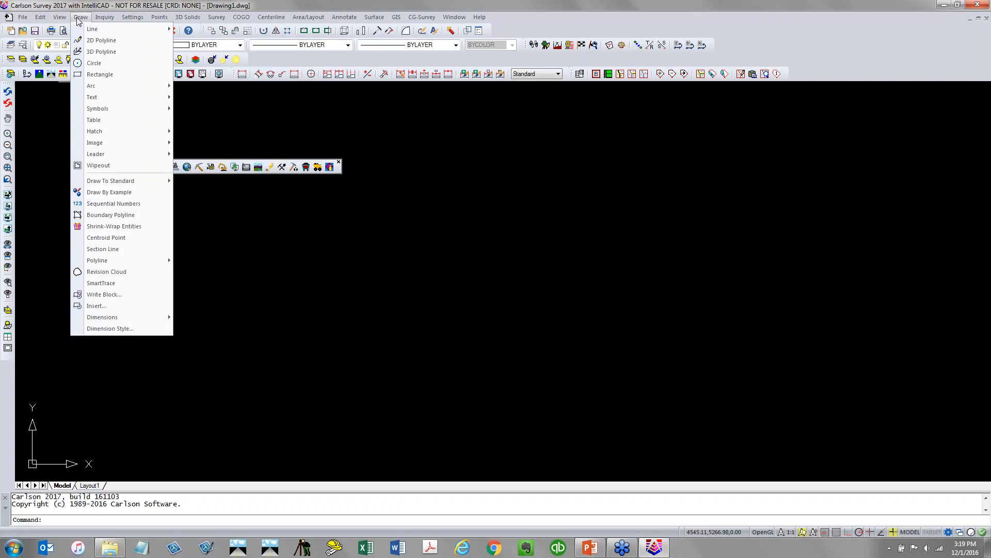
mouse_move(114, 20)
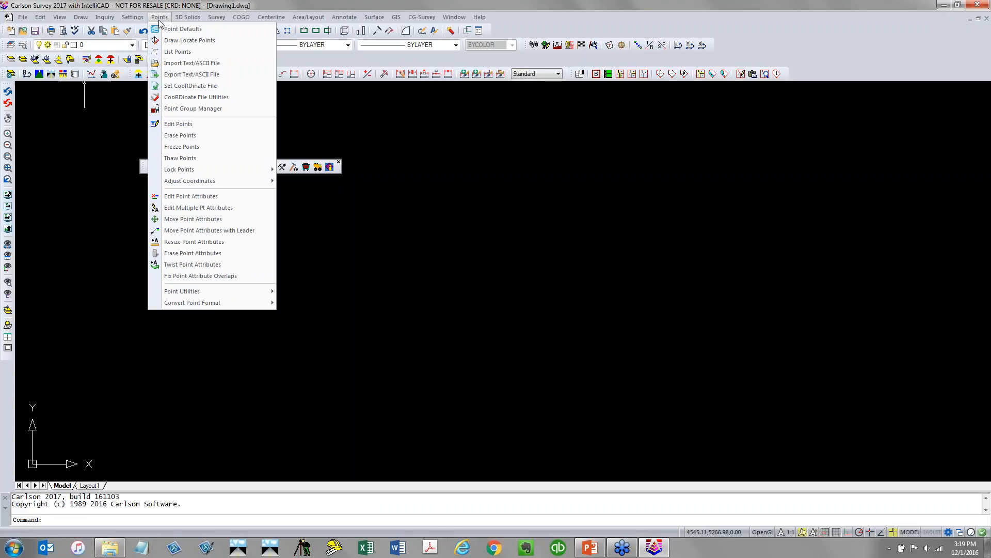
mouse_move(198, 21)
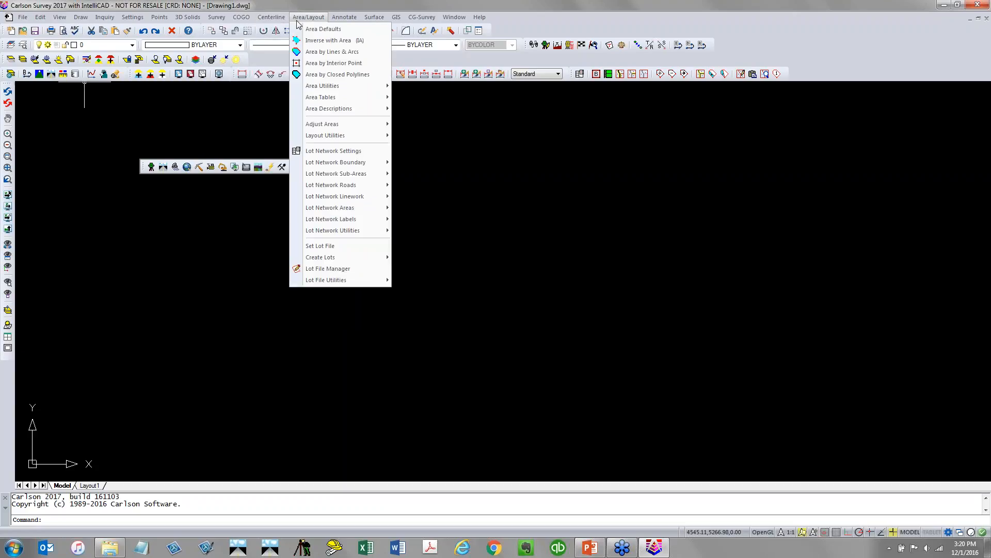
mouse_move(341, 23)
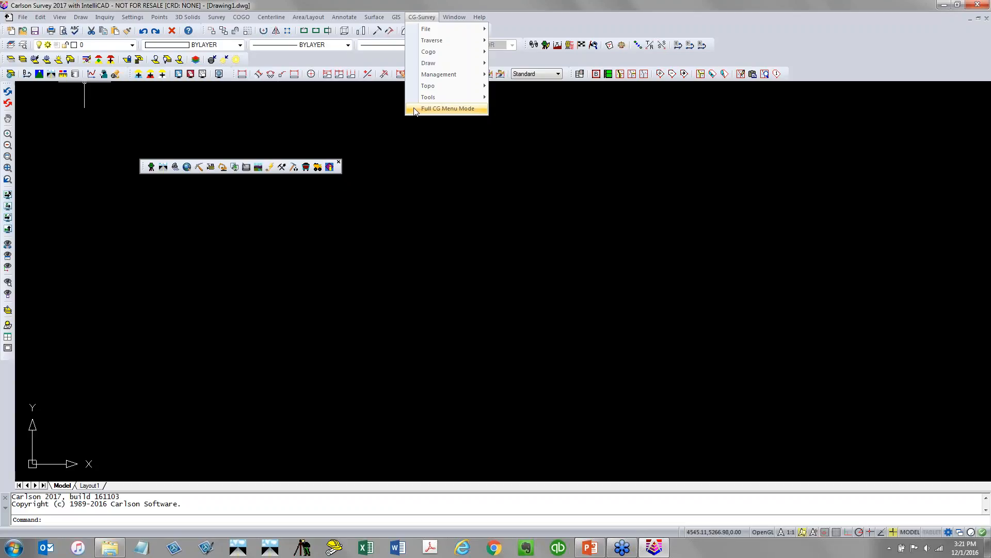
left_click(418, 18)
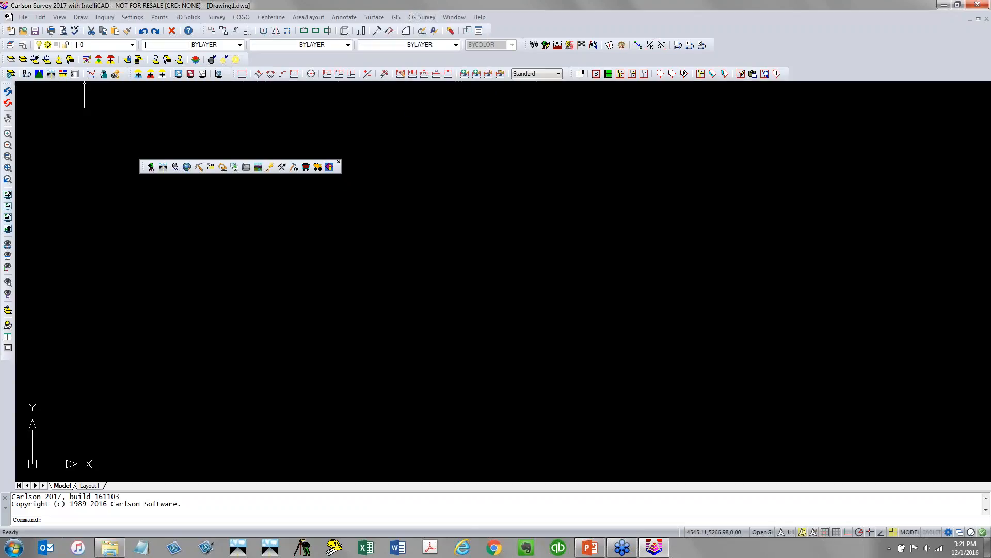
Switch to the Civil module and look through its 3D Data, SiteNet, Profiles, Roads and Area/Layout menus
left_click(164, 167)
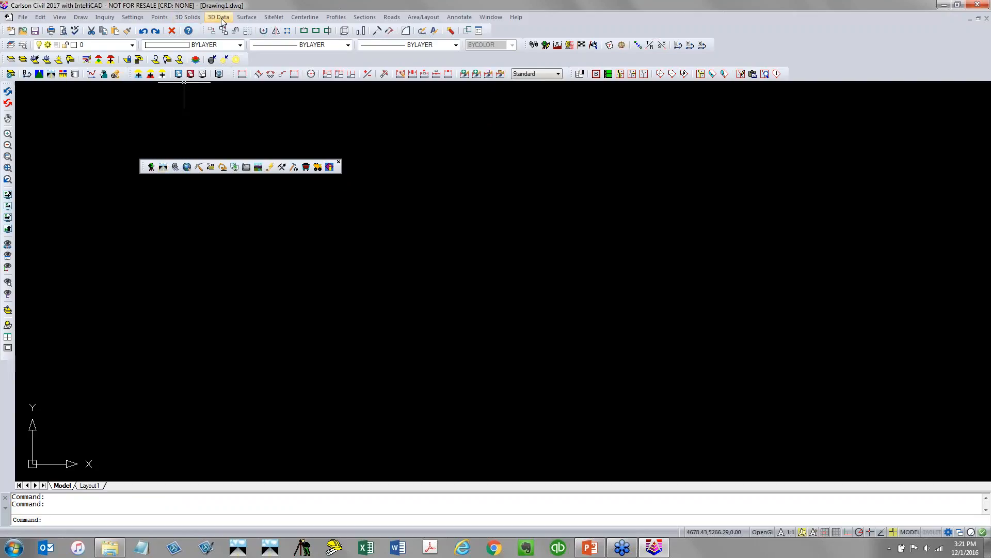
left_click(218, 17)
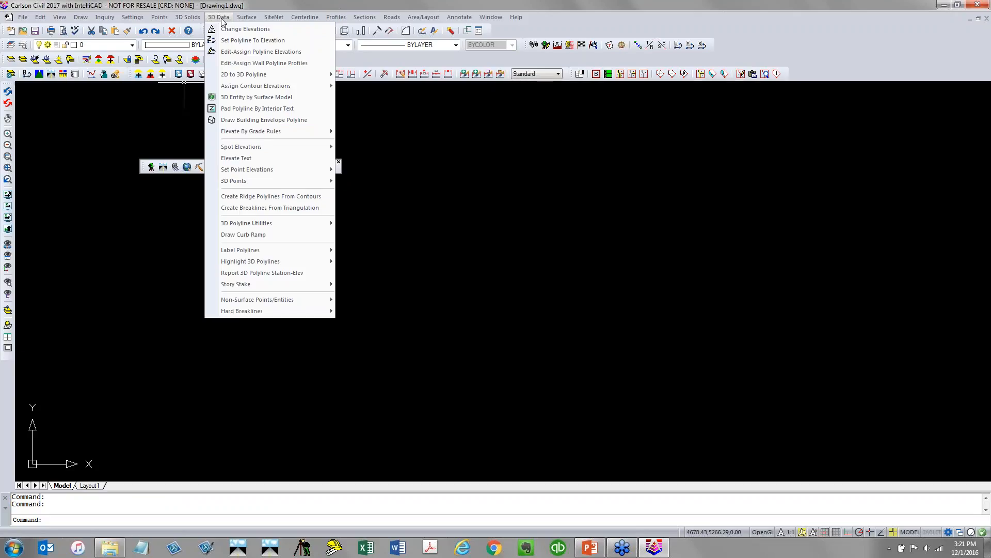
mouse_move(253, 19)
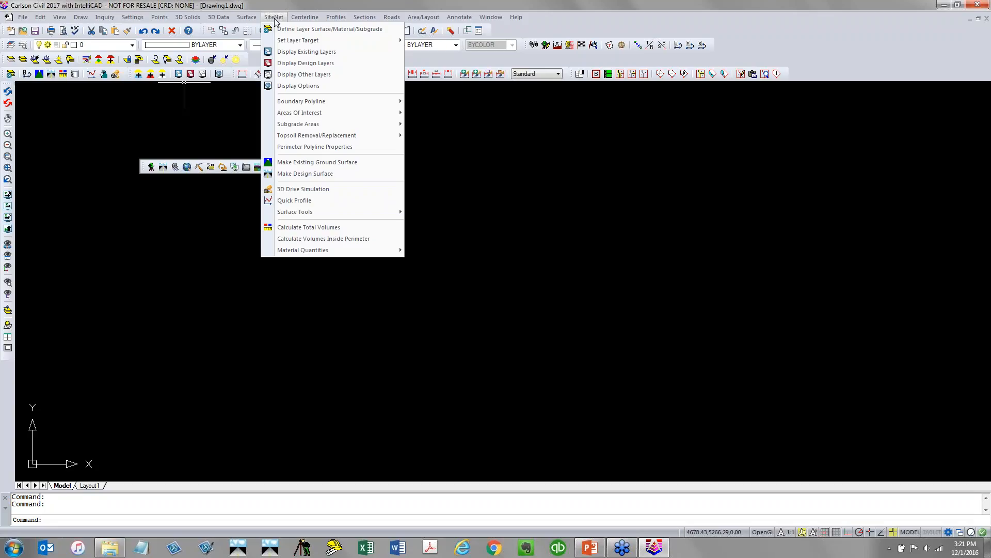
mouse_move(337, 22)
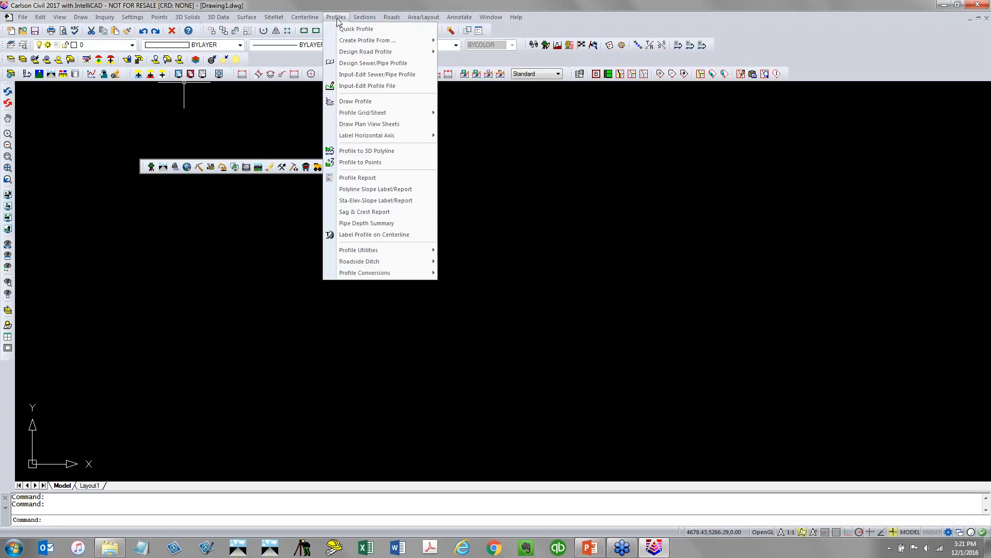
mouse_move(384, 21)
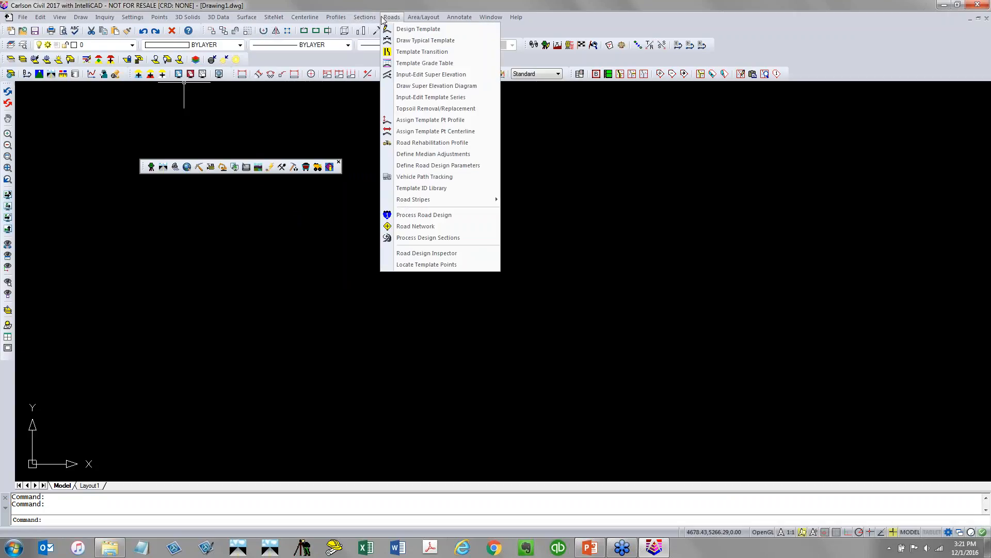
mouse_move(420, 22)
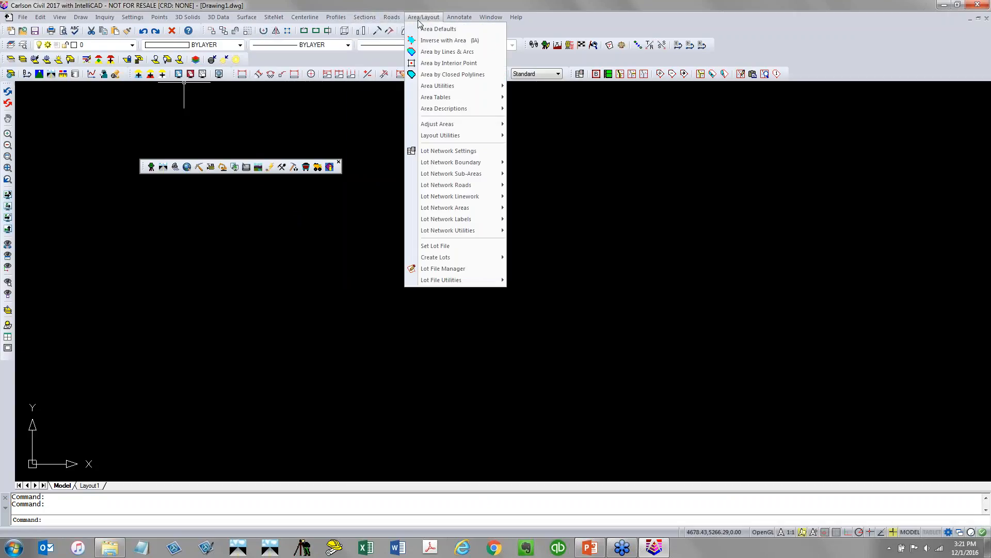
left_click(361, 246)
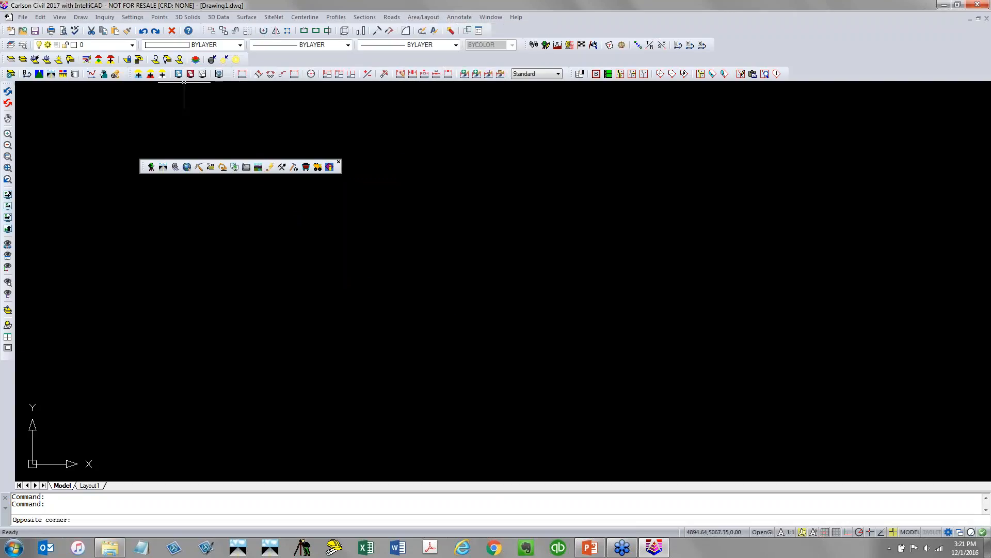
Switch to the Hydrology module and view its HydroCAD menu
left_click(175, 167)
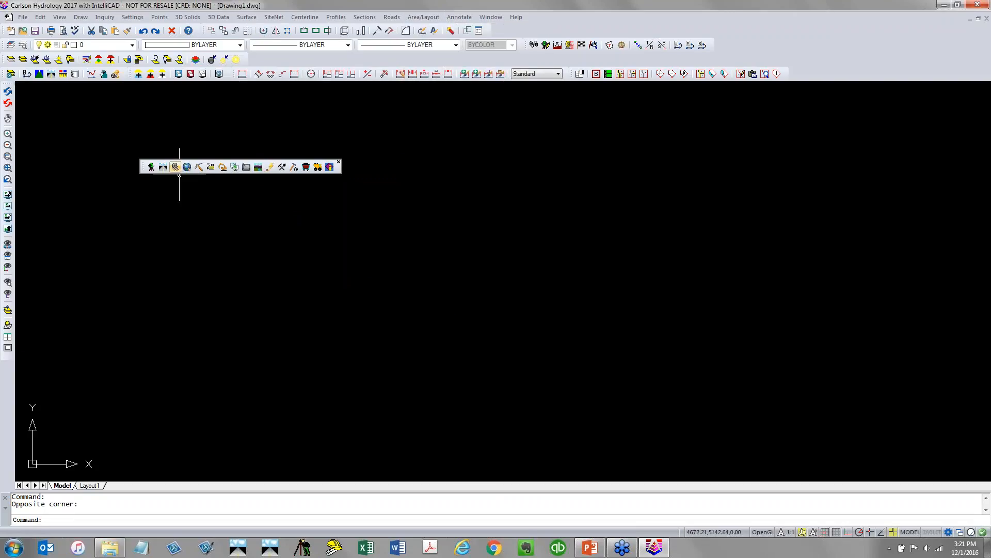
left_click(224, 19)
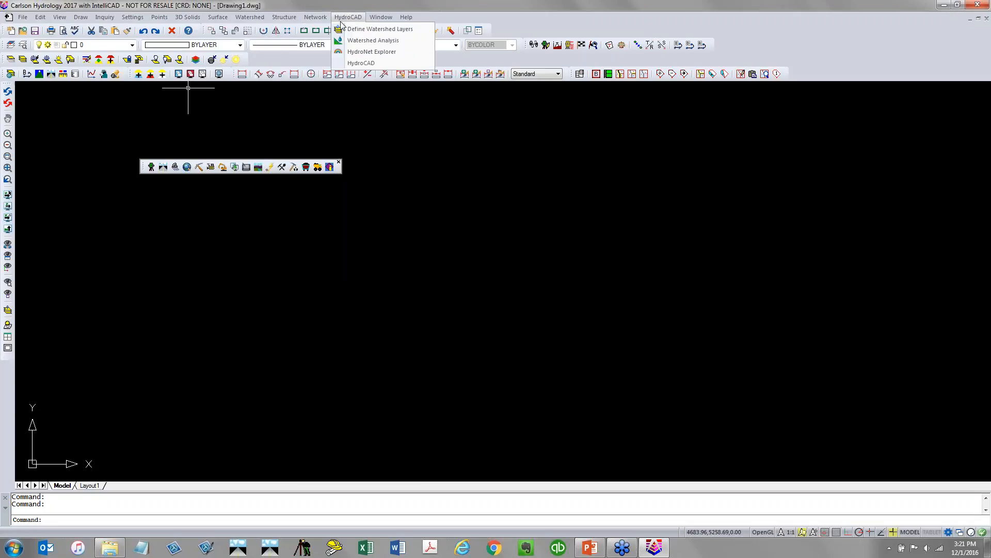
Switch to the GIS module and look through its GIS Data, GIS Tools and Images menus
left_click(187, 166)
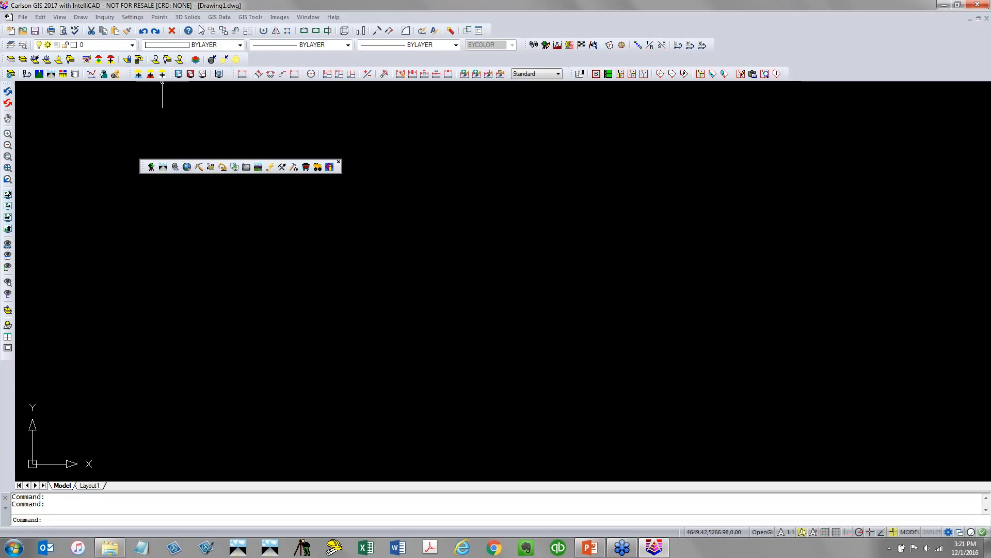
left_click(210, 18)
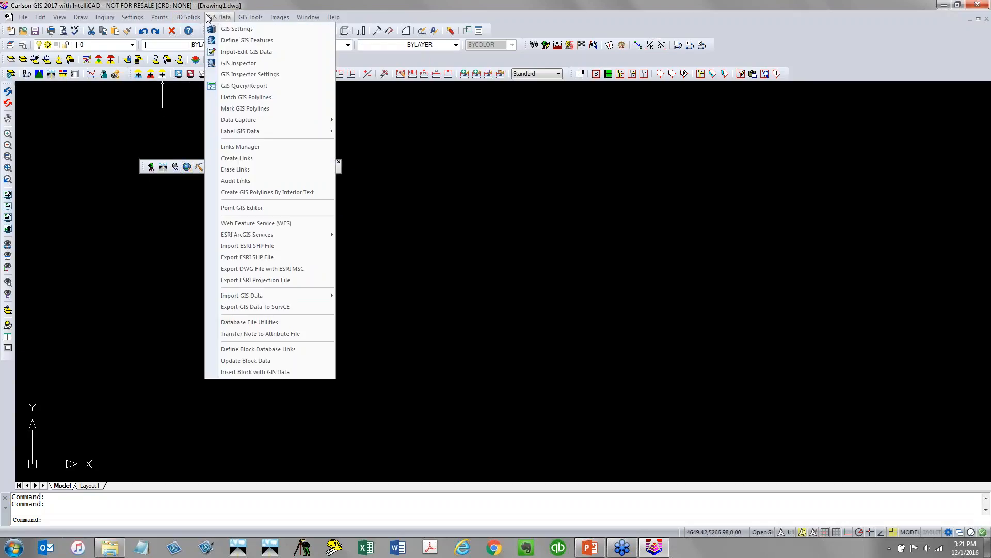
mouse_move(242, 20)
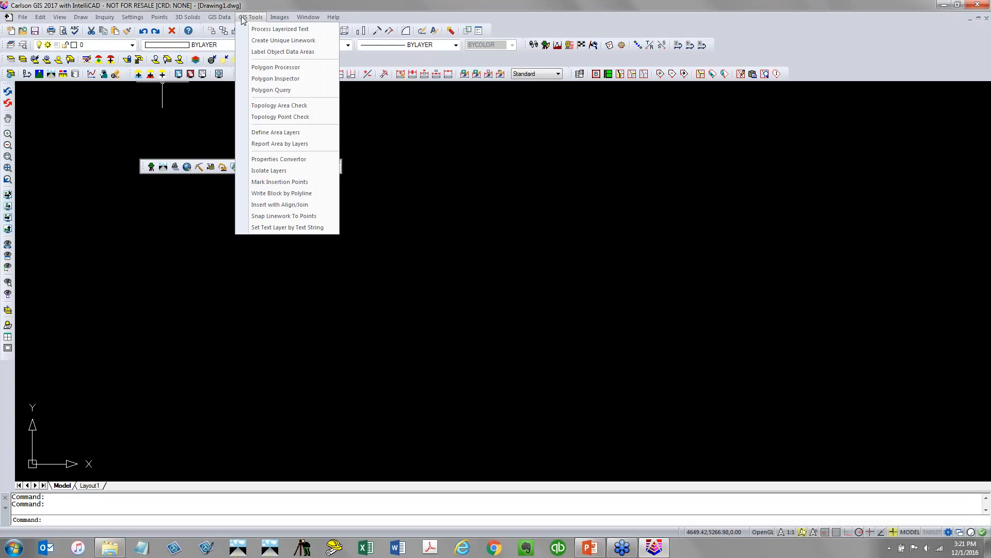
mouse_move(277, 19)
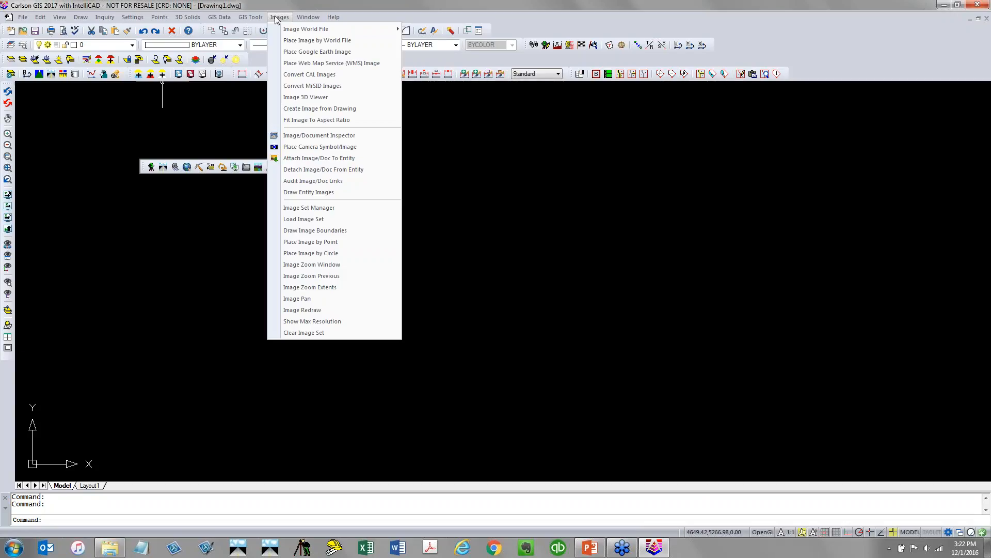
left_click(274, 5)
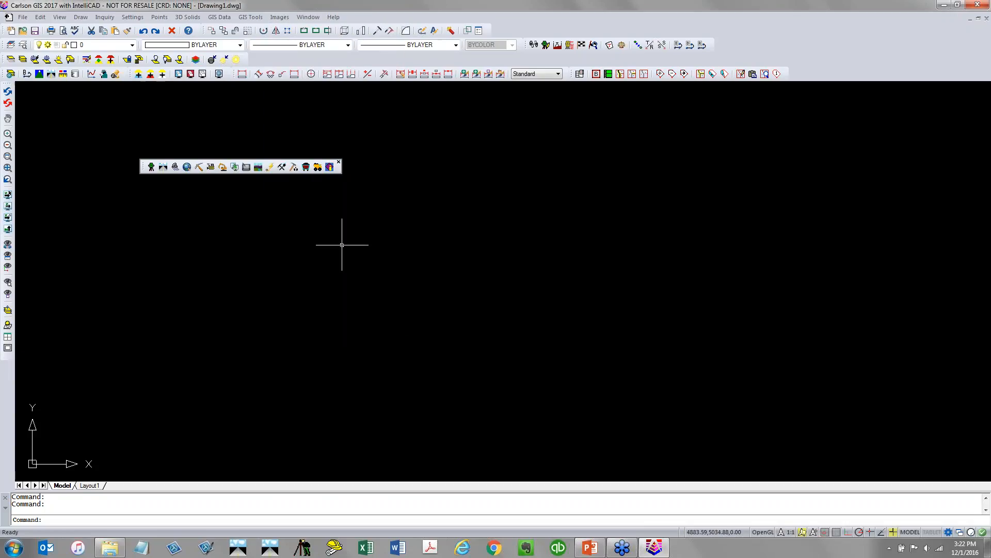
Switch to the CADnet module and look through its Digitize and BIM menus
left_click(235, 166)
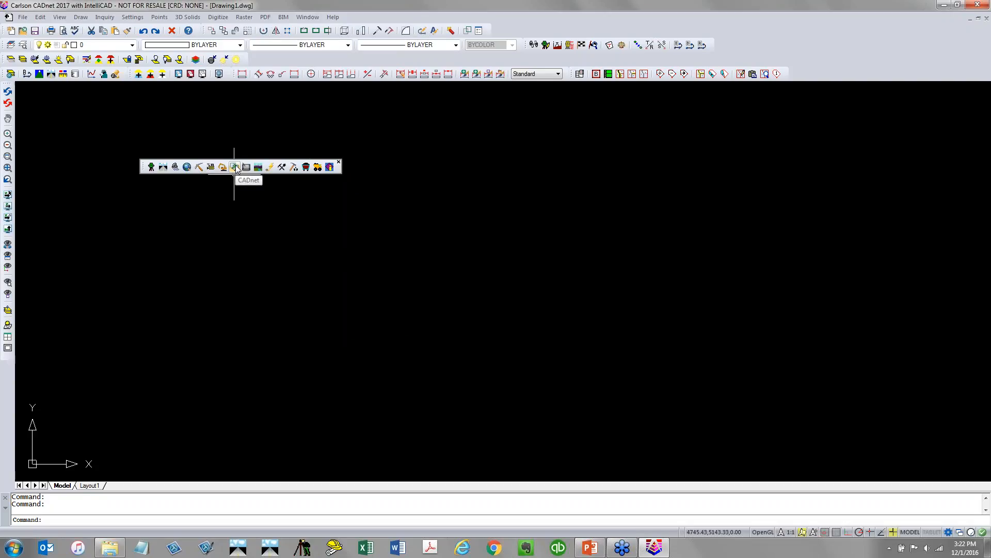
left_click(219, 18)
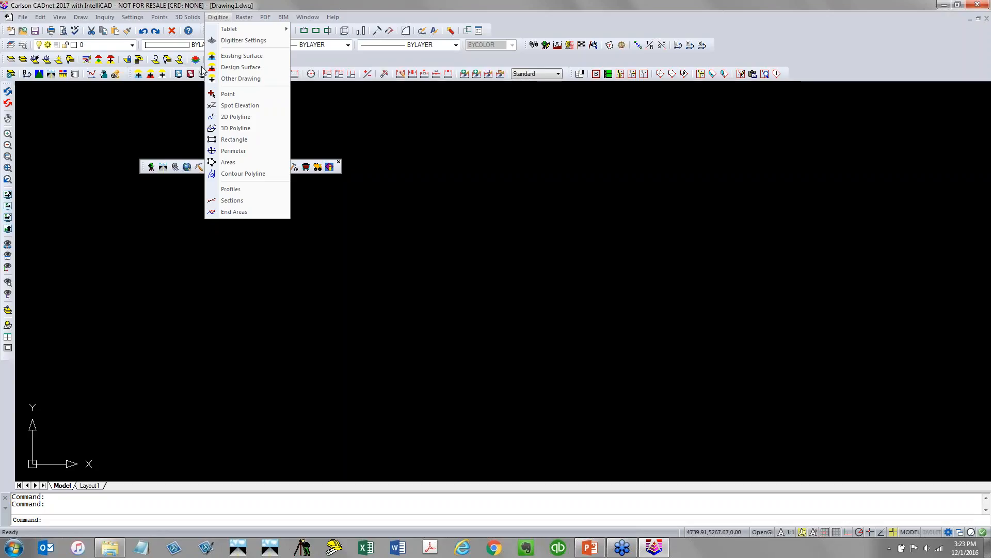
mouse_move(245, 18)
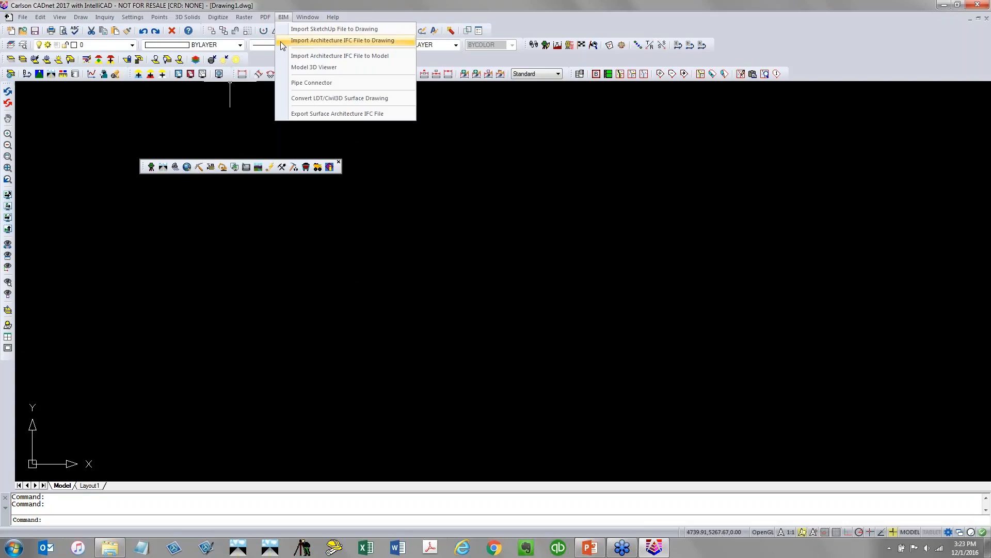
left_click(286, 5)
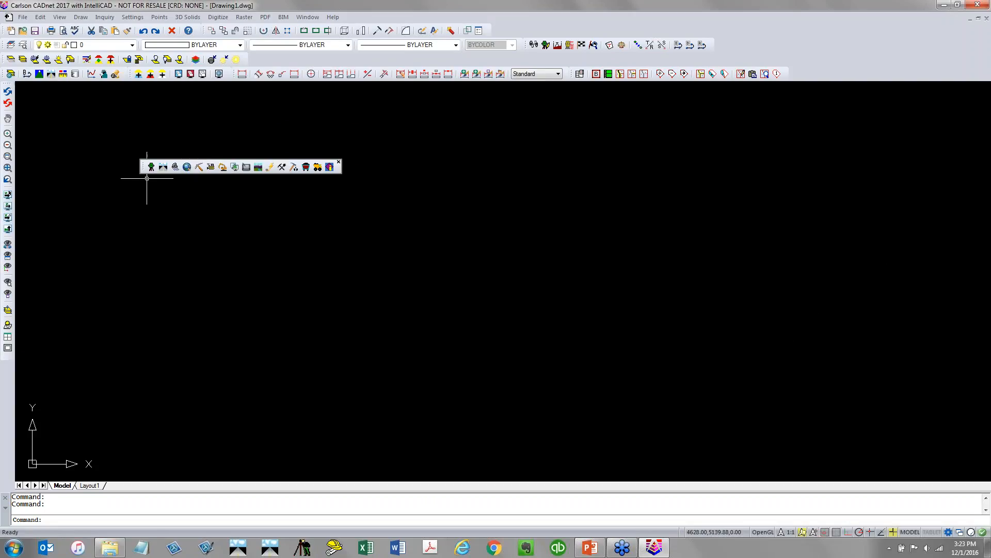
Dock the product toolbar and create a new drawing from the TCG_Carlson.dwt template
left_click_drag(142, 169, 308, 62)
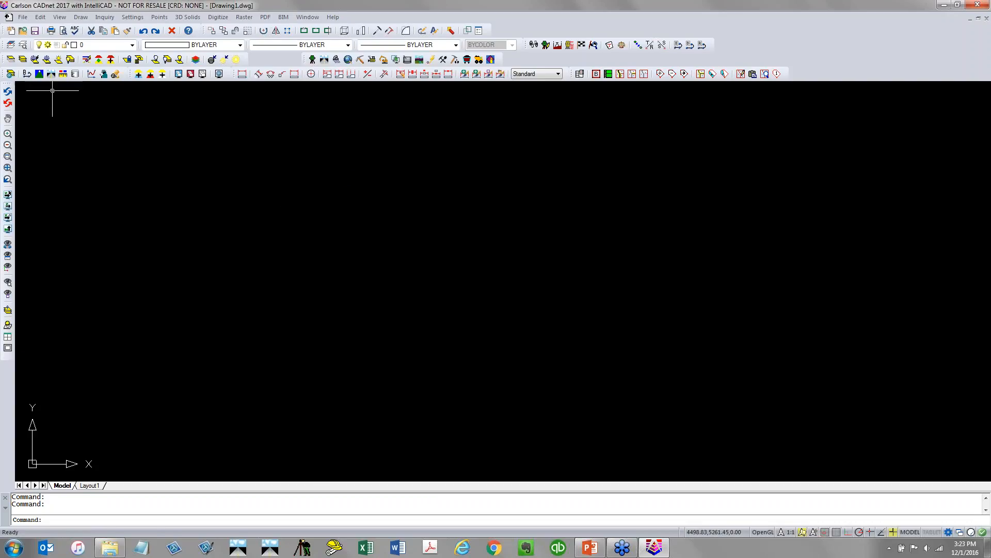
left_click(22, 17)
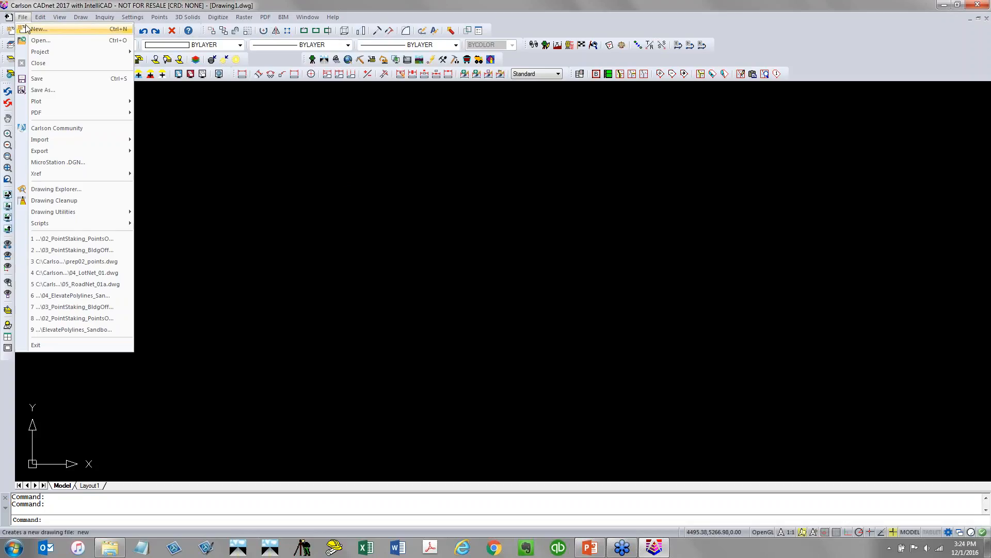
left_click(32, 29)
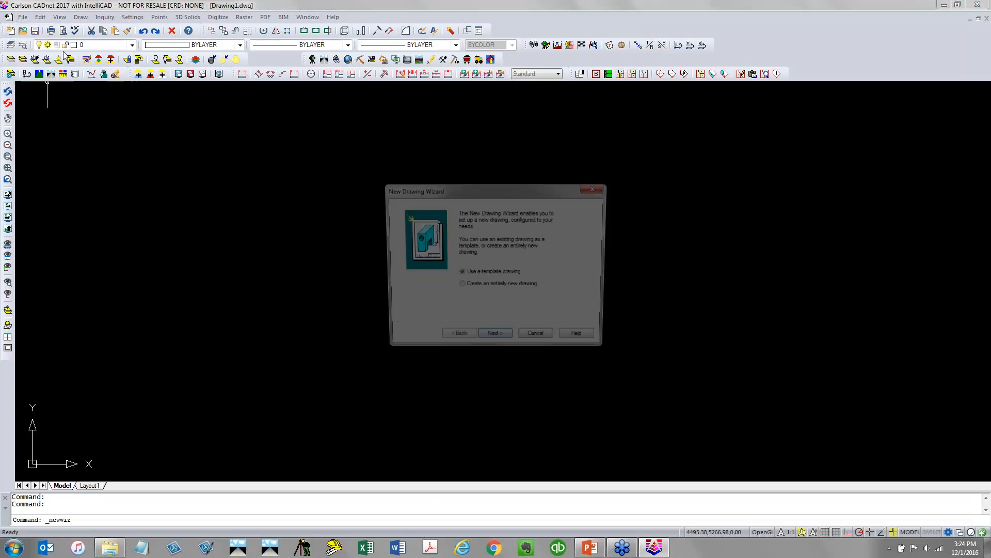
left_click(496, 339)
left_click(538, 265)
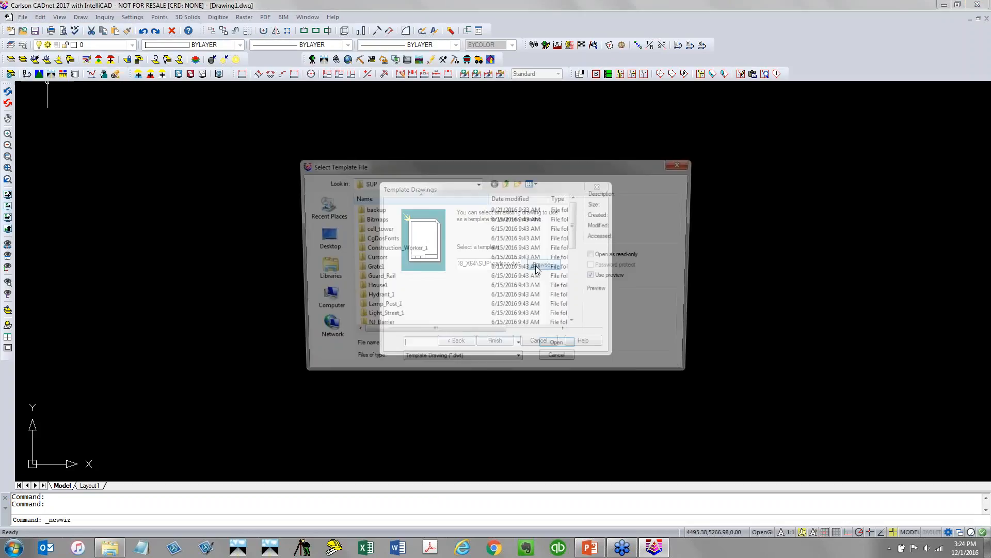
scroll(467, 310, "down", 5)
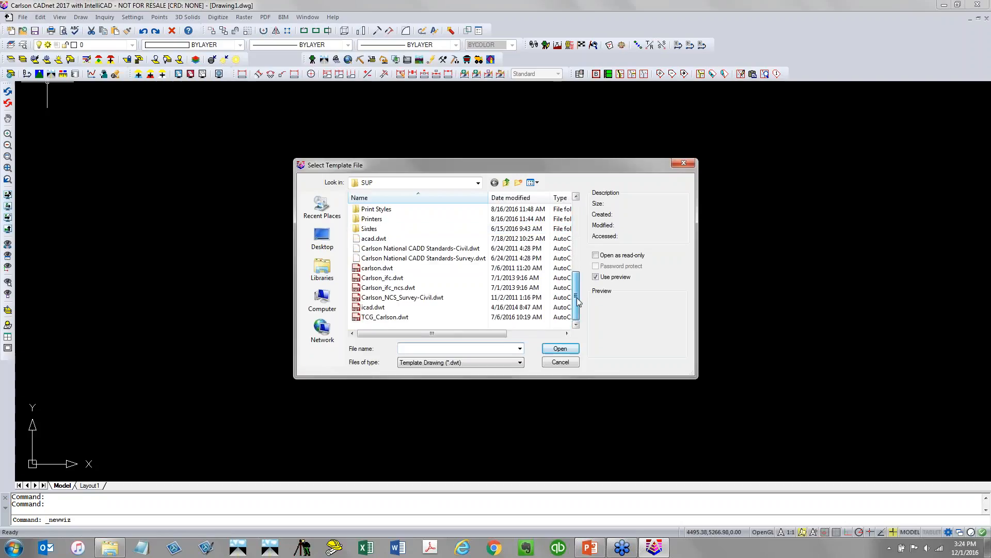
left_click(469, 317)
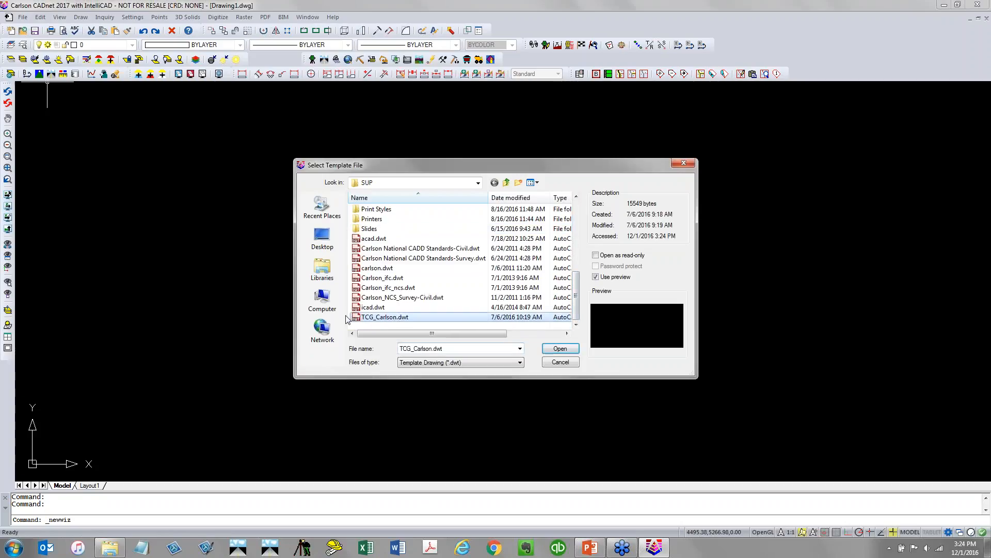
left_click(559, 349)
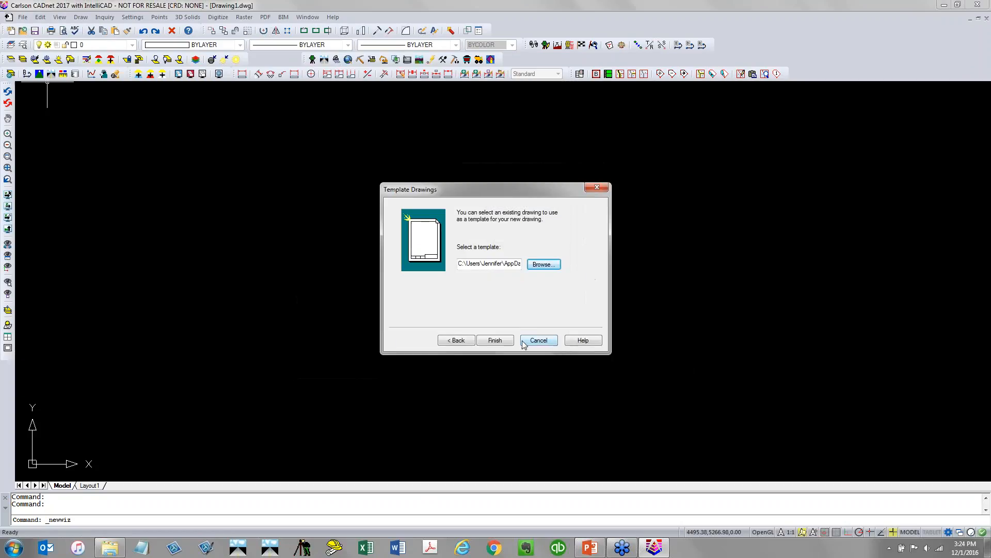
left_click(495, 340)
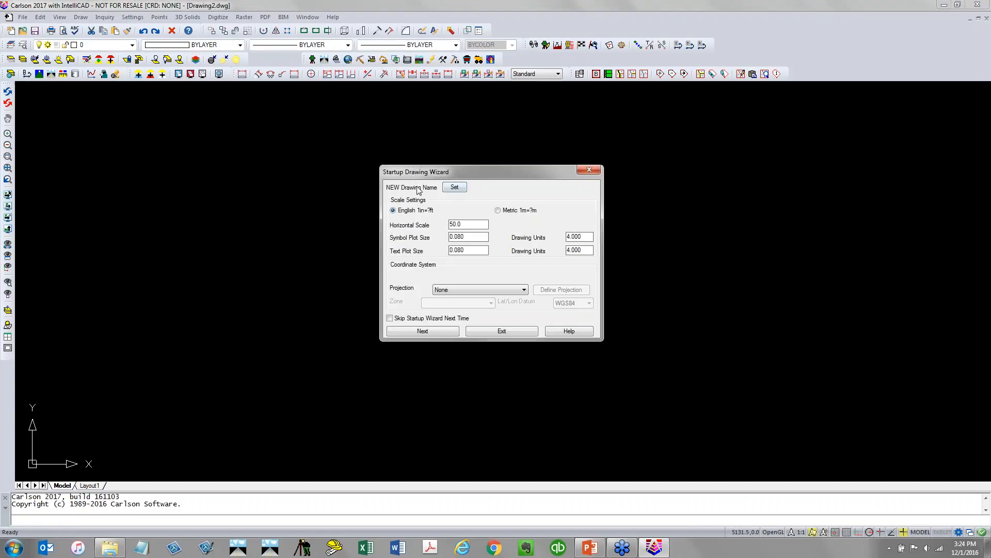
Name the new drawing 1201_points in the 12-01_SubstanceNoStyles project folder and continue the wizard
left_click(454, 187)
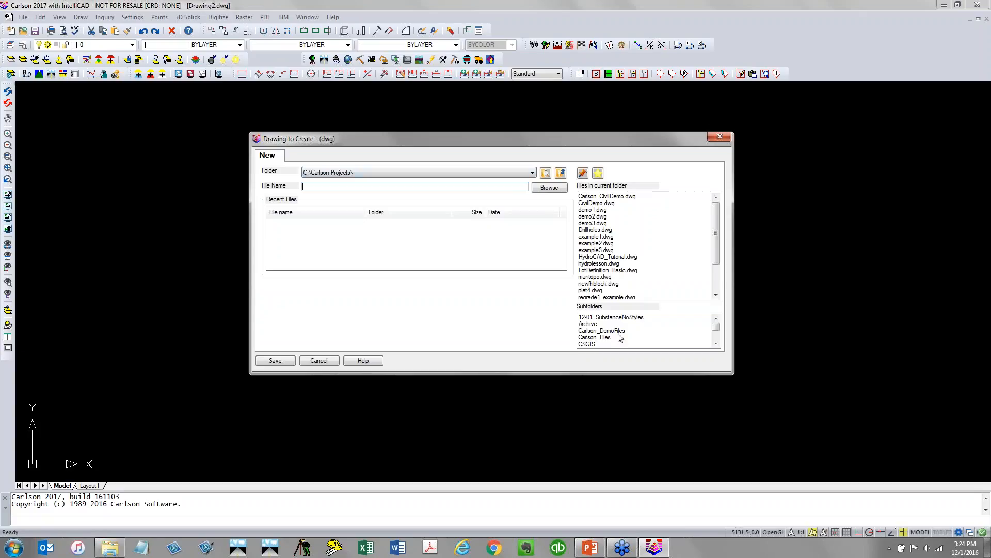
double_click(623, 317)
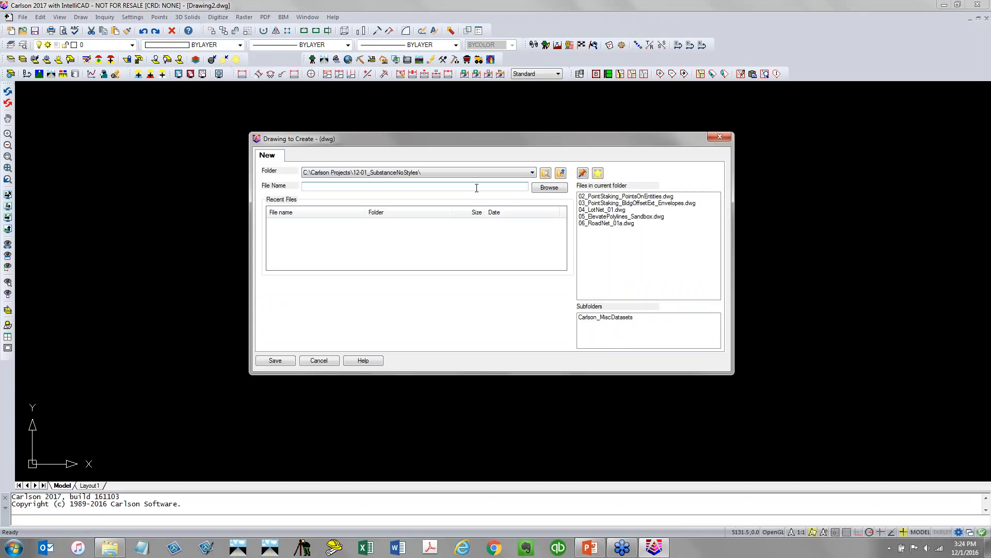
type("1201_points")
key("Return")
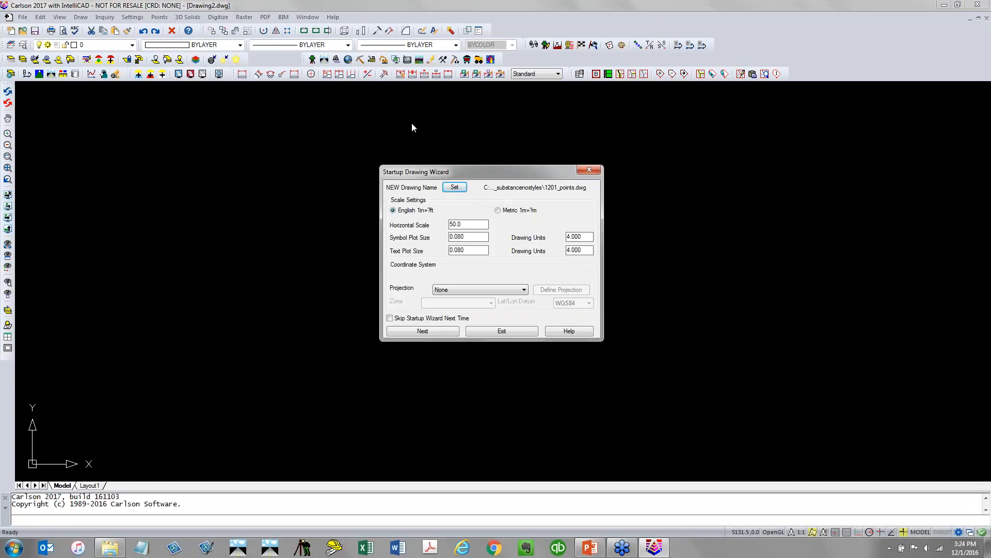
left_click(444, 334)
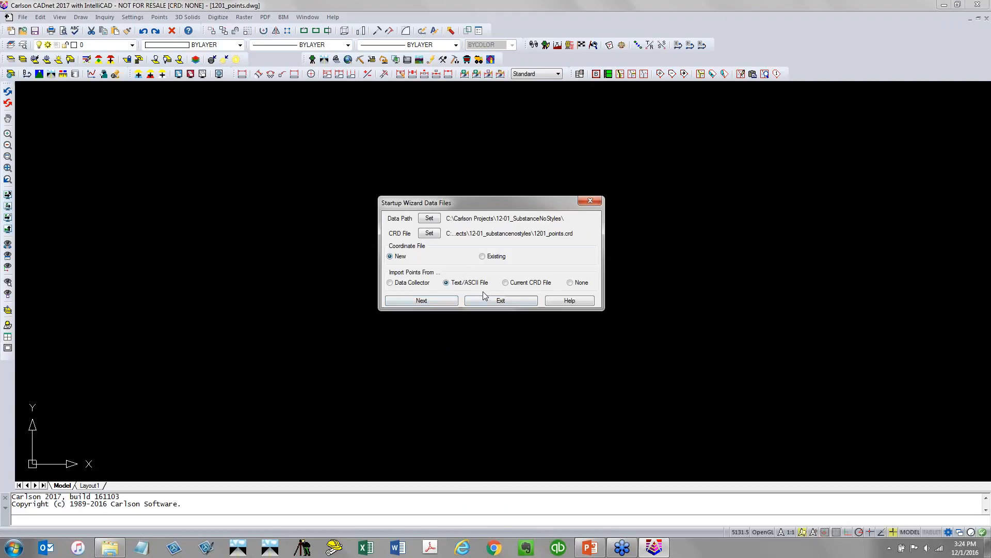
Open the TCG_Lesson02b_topo01_f2f.txt file from the project folder and review its point data
left_click(110, 549)
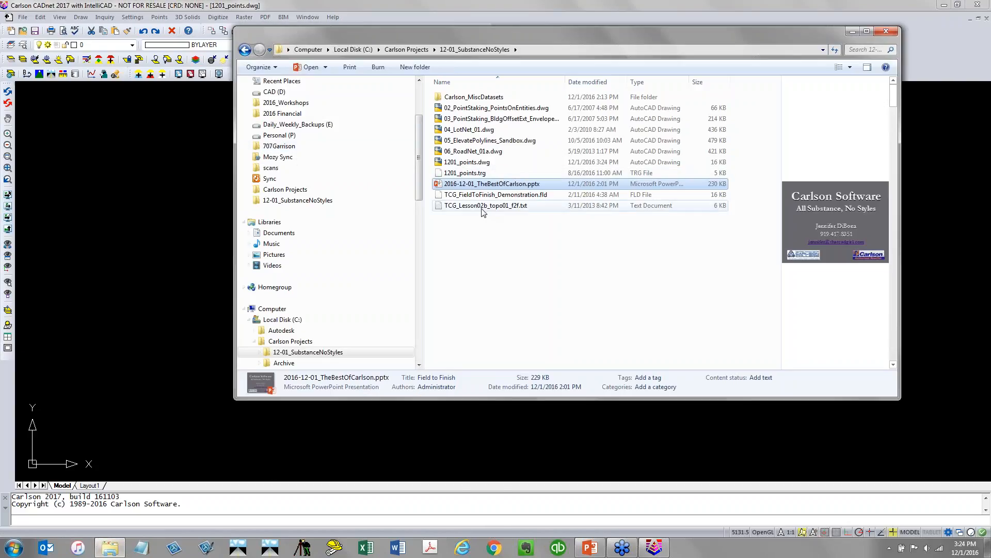
left_click(309, 201)
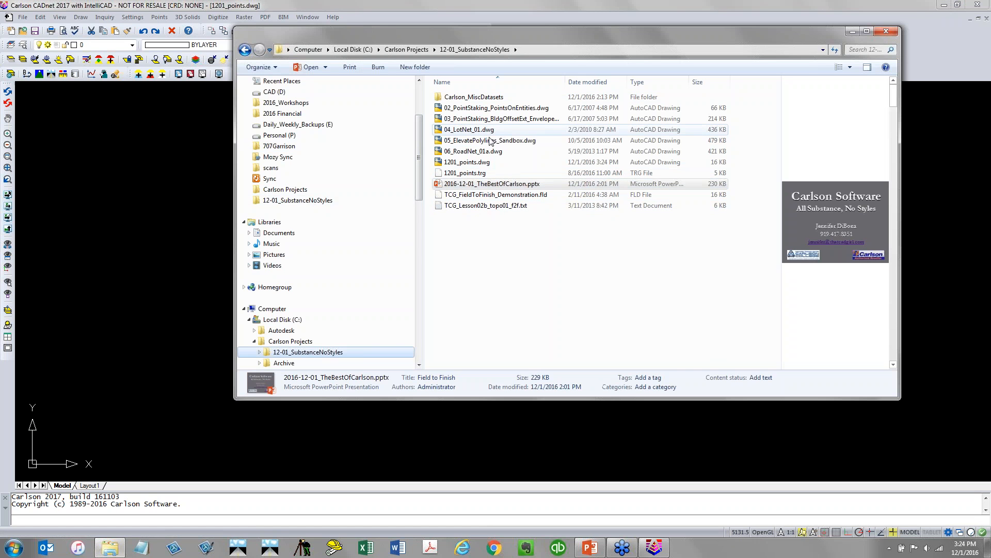
left_click(471, 206)
double_click(471, 207)
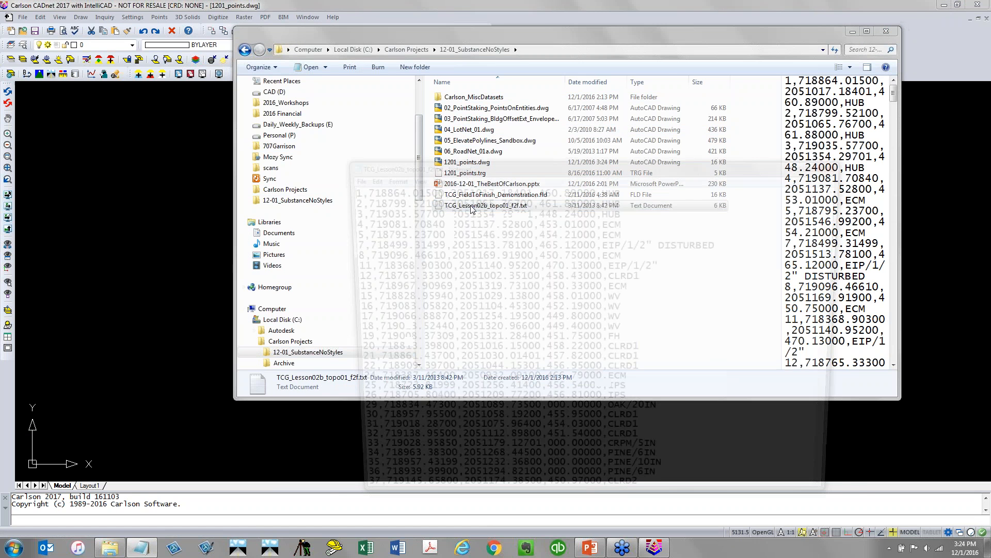
left_click_drag(466, 164, 244, 44)
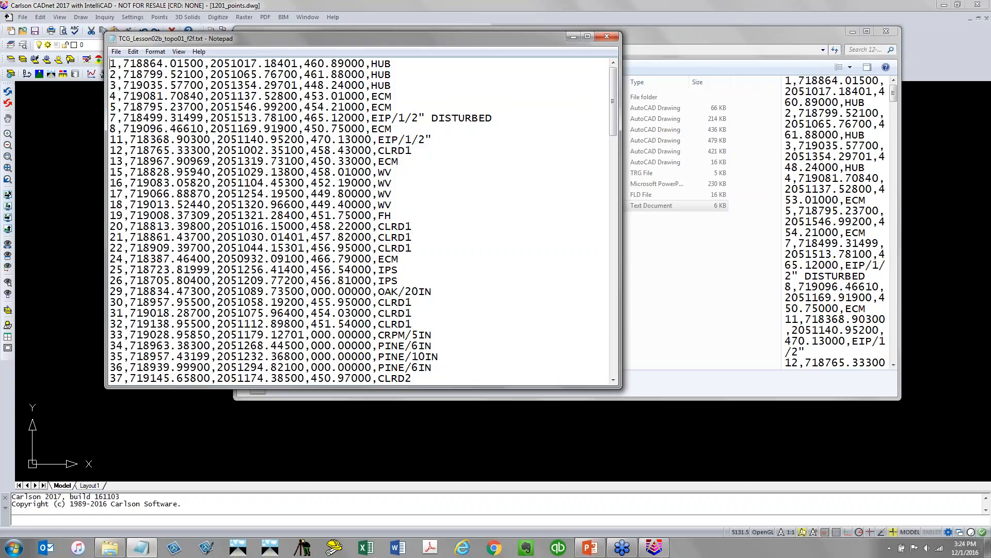
left_click_drag(364, 39, 363, 60)
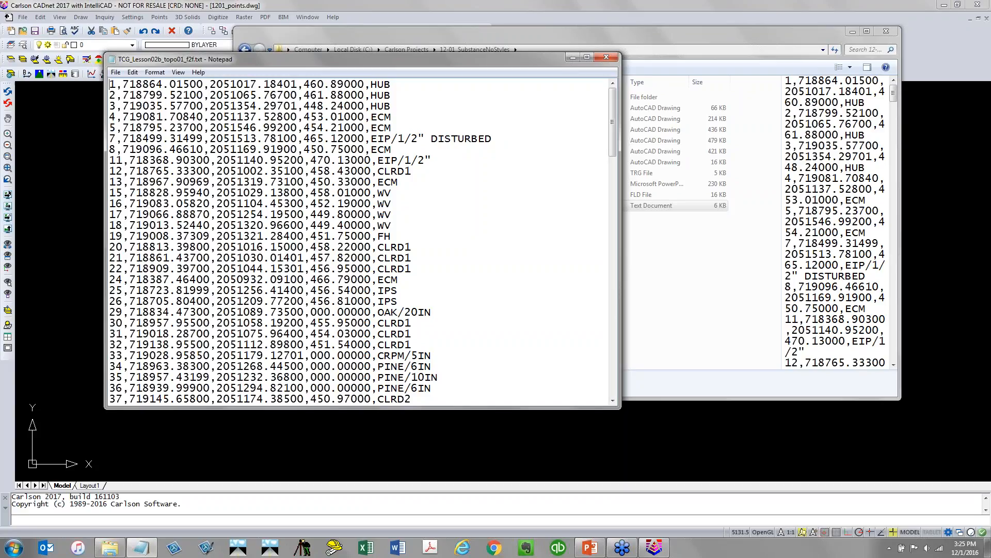
scroll(428, 366, "down", 4)
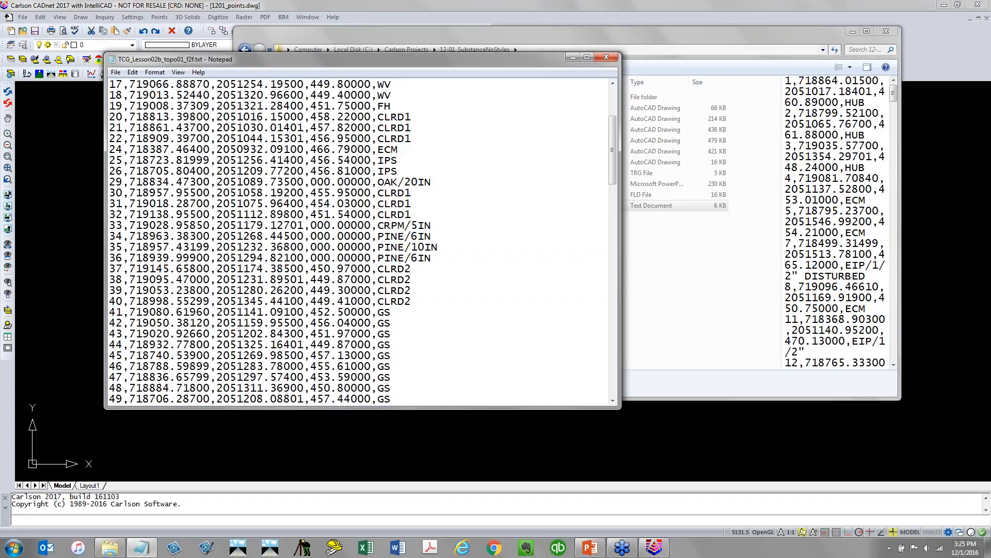
left_click(486, 21)
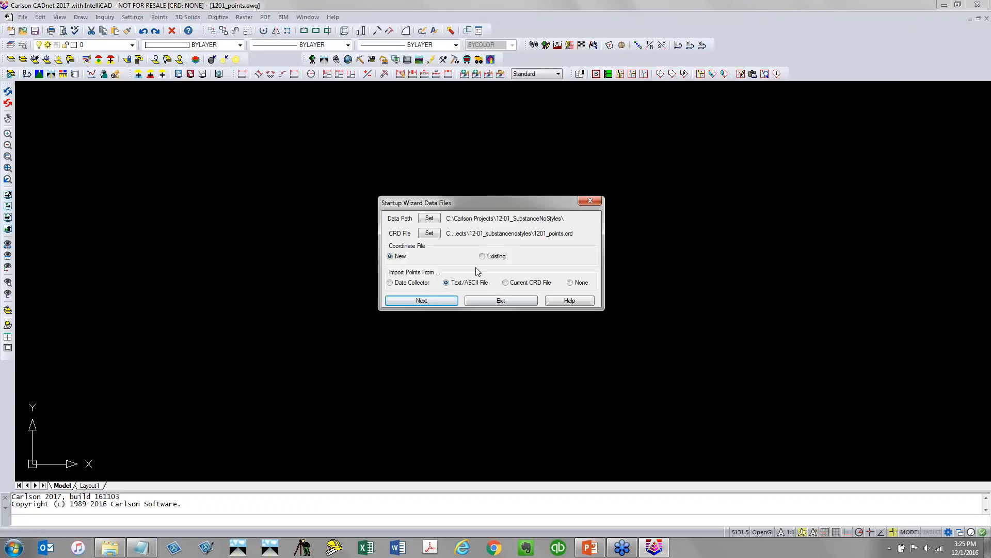
Import the TCG_Lesson02b_topo01_f2f.txt text file into the new 1201_points coordinate file with Draw-Locate Pts
left_click(453, 301)
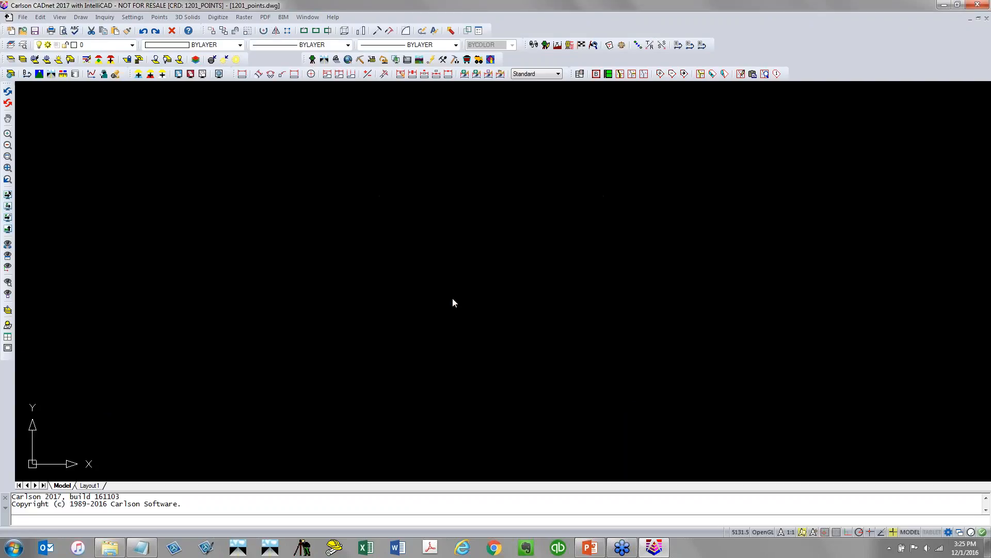
left_click(493, 153)
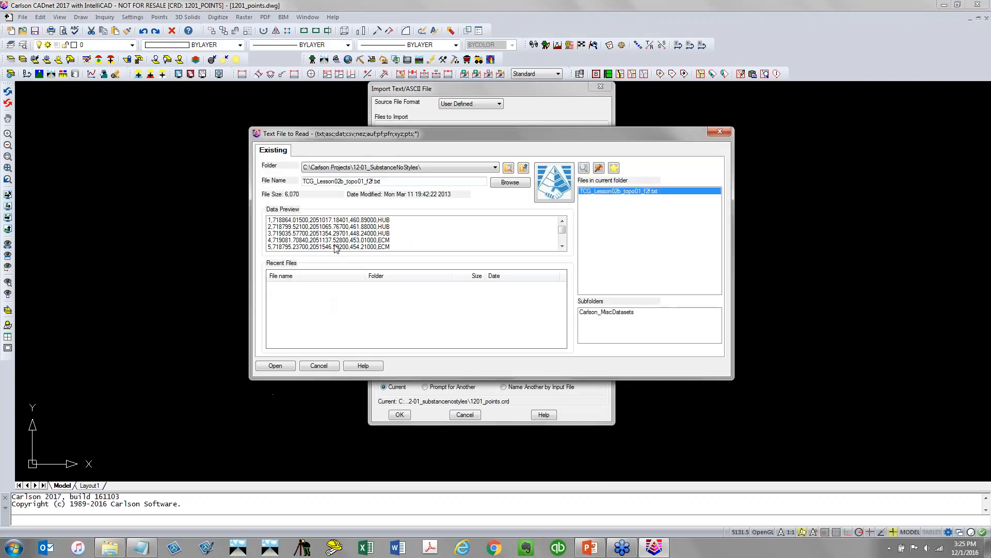
left_click(276, 367)
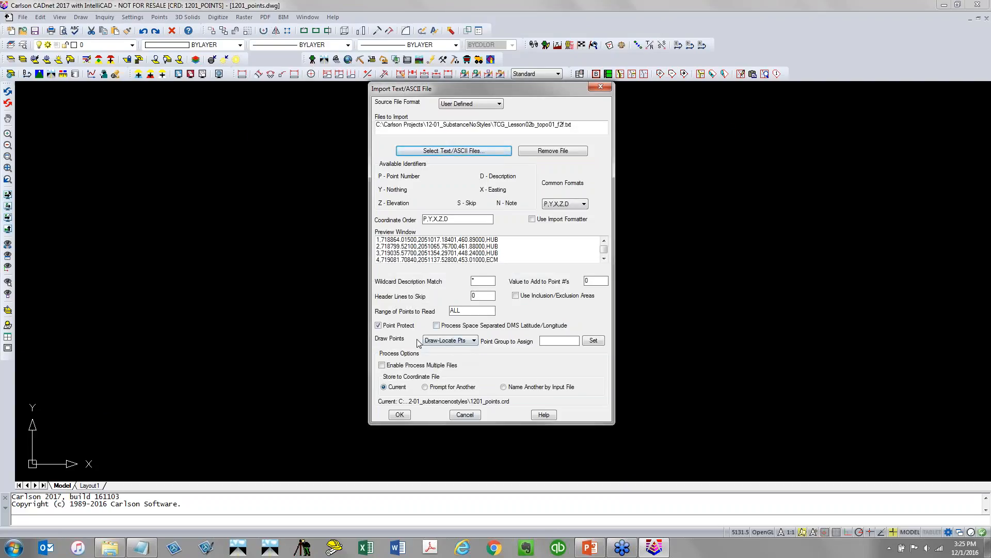
left_click(473, 341)
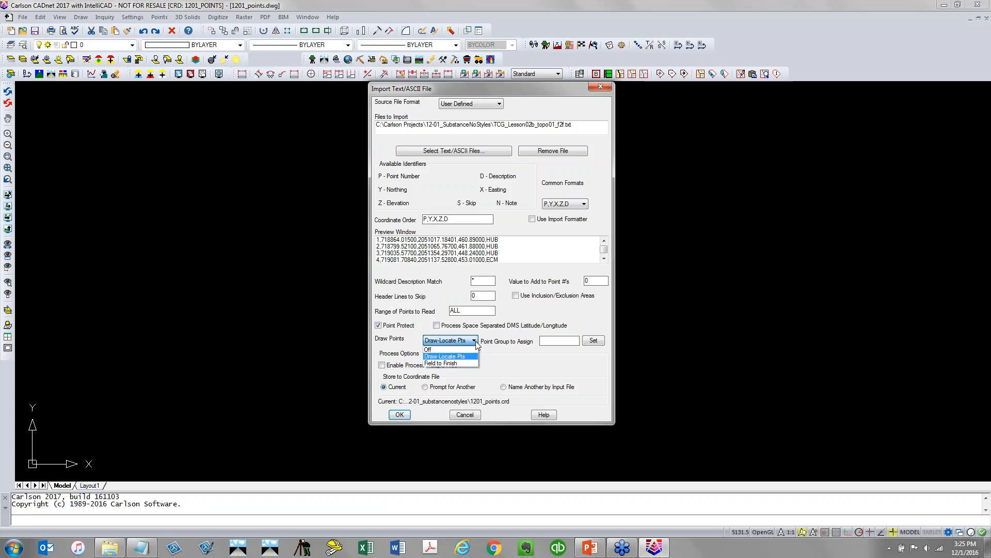
left_click(476, 342)
left_click(402, 415)
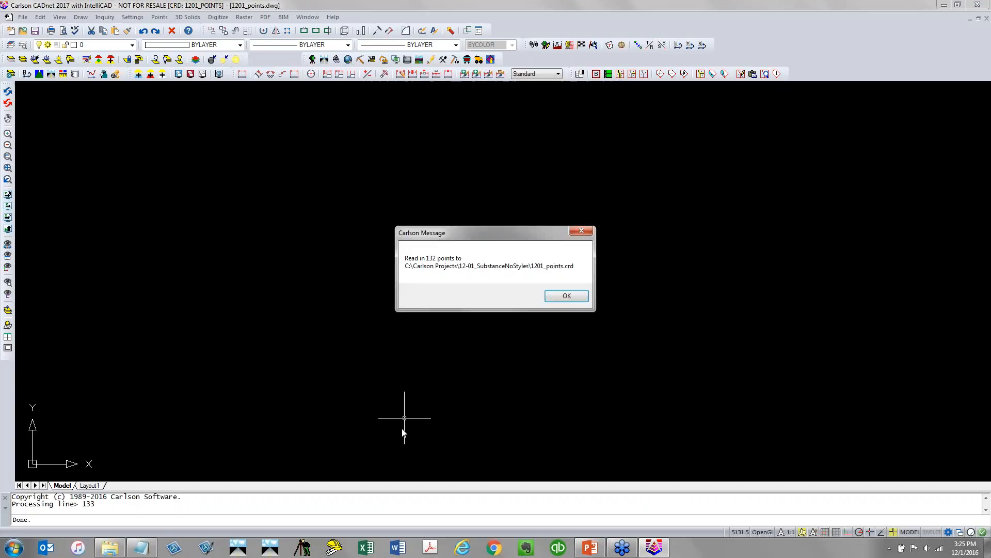
left_click(553, 296)
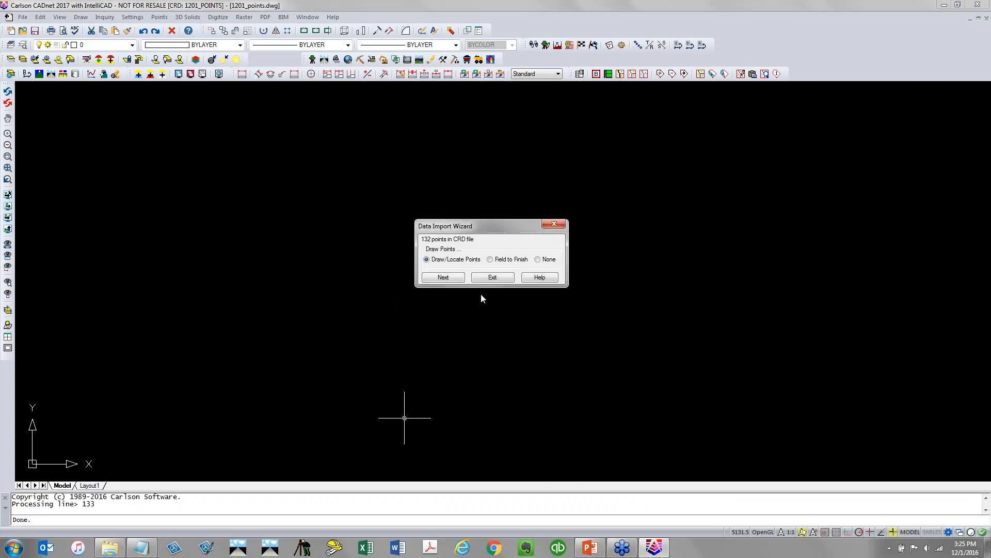
Draw all imported points in the drawing with Draw-Locate Points
left_click(457, 278)
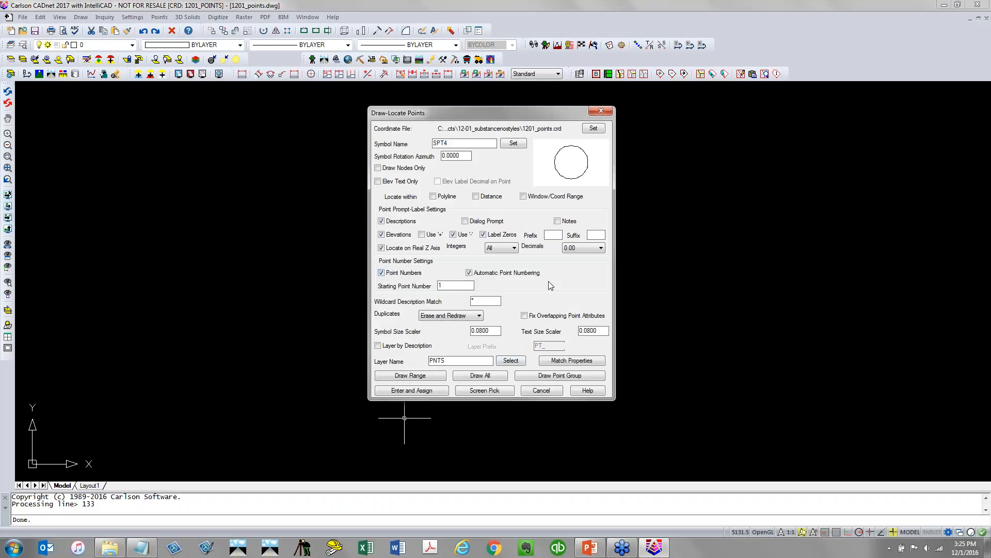
left_click(480, 376)
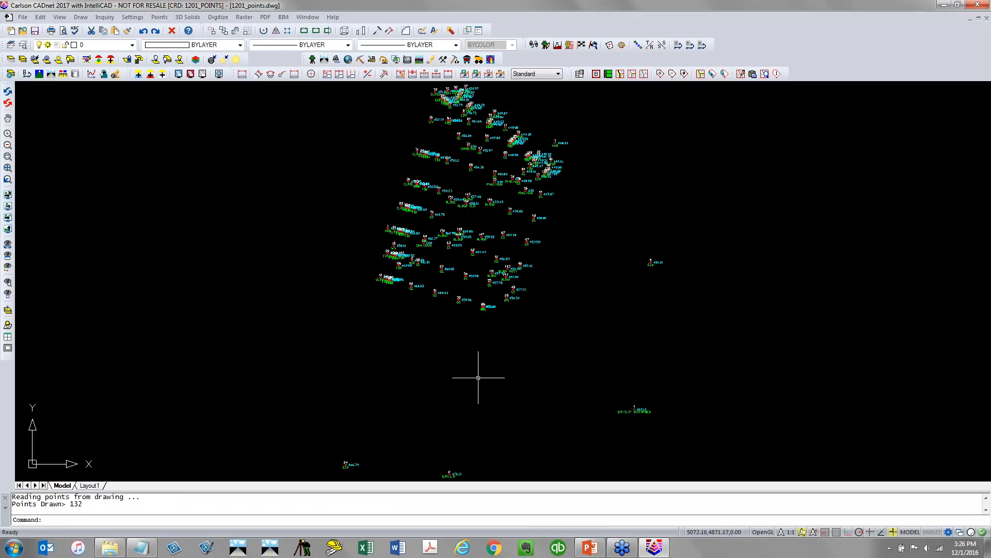
scroll(485, 300, "up", 5)
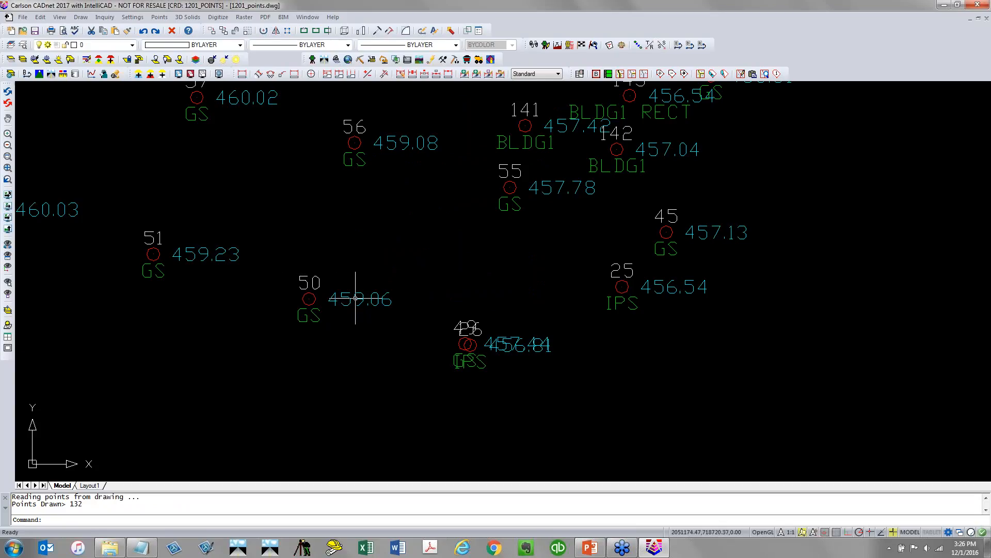
scroll(324, 331, "down", 4)
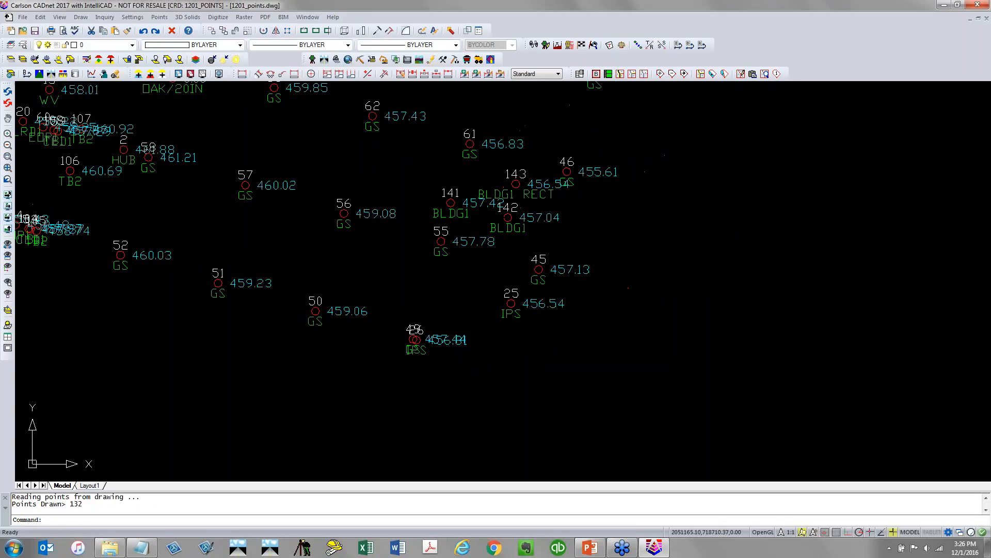
Freeze and thaw the PNTS, PNTELEV and PNTDESC point layers to show each label component
left_click(132, 47)
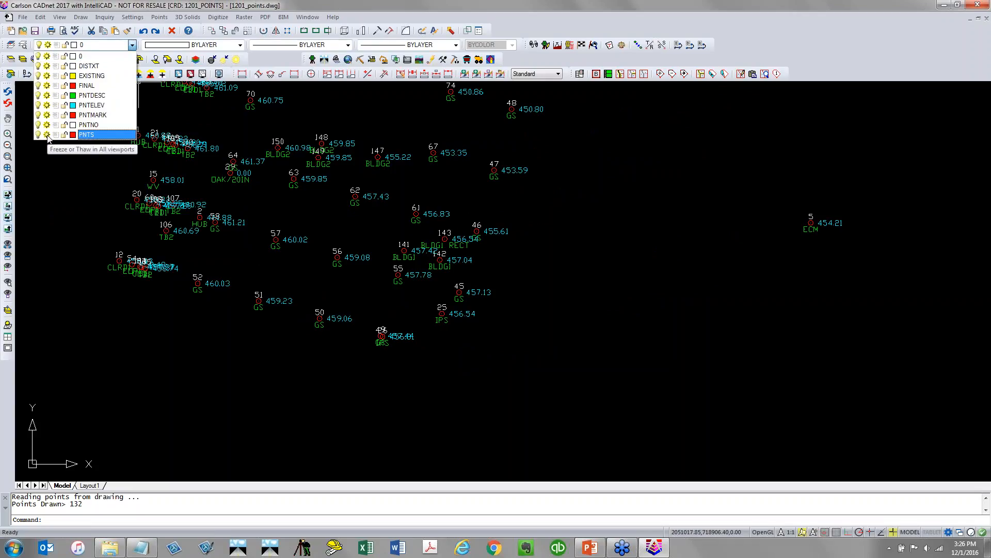
left_click(47, 135)
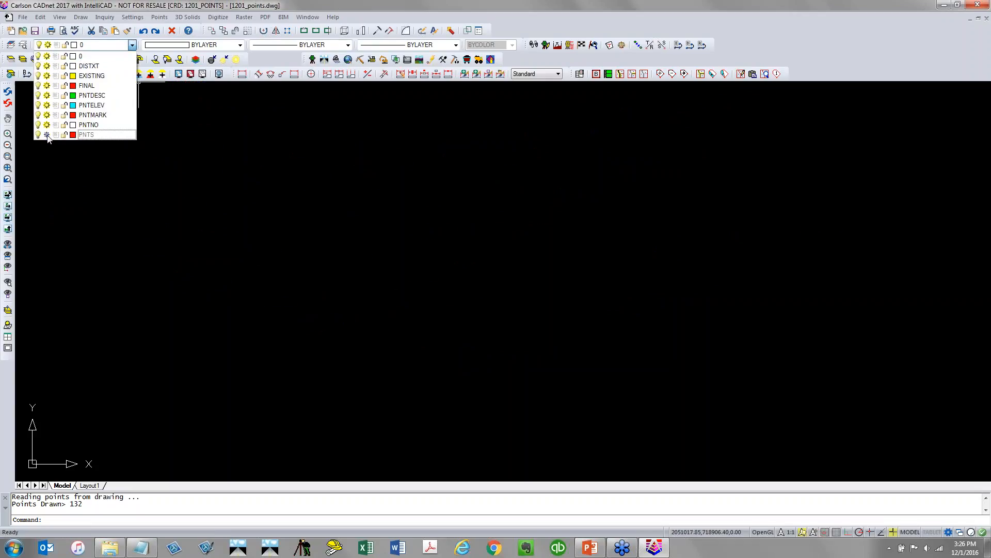
left_click(47, 135)
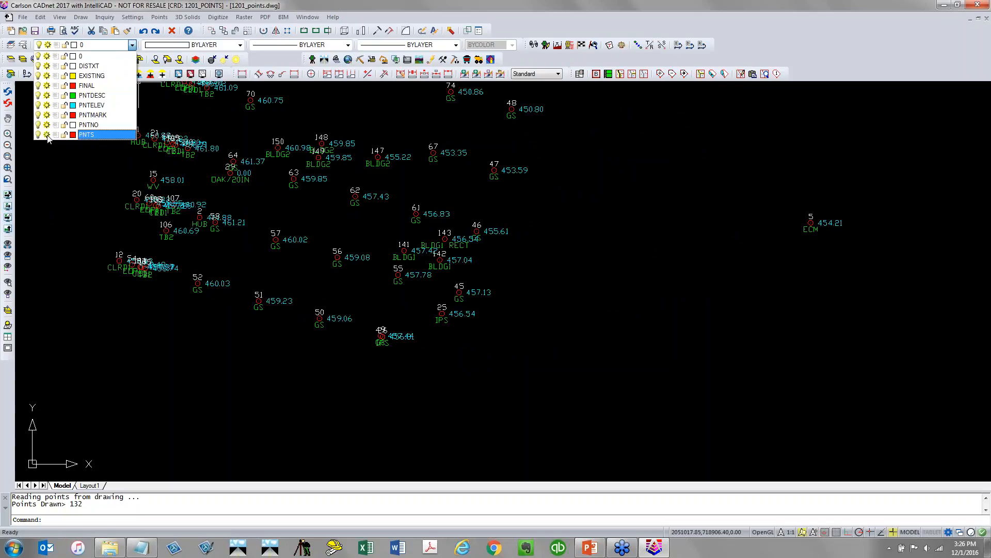
left_click(47, 106)
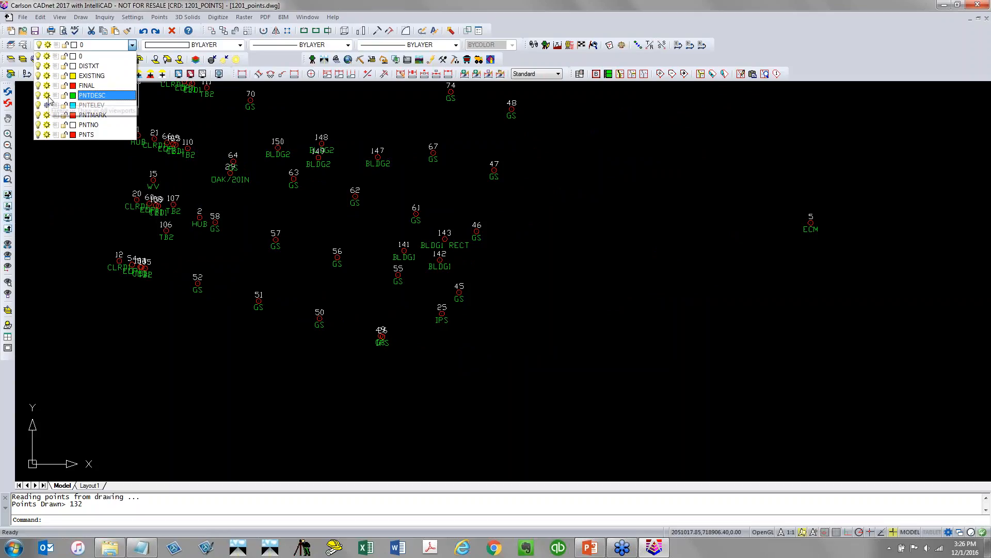
left_click(46, 96)
left_click(47, 95)
left_click(47, 105)
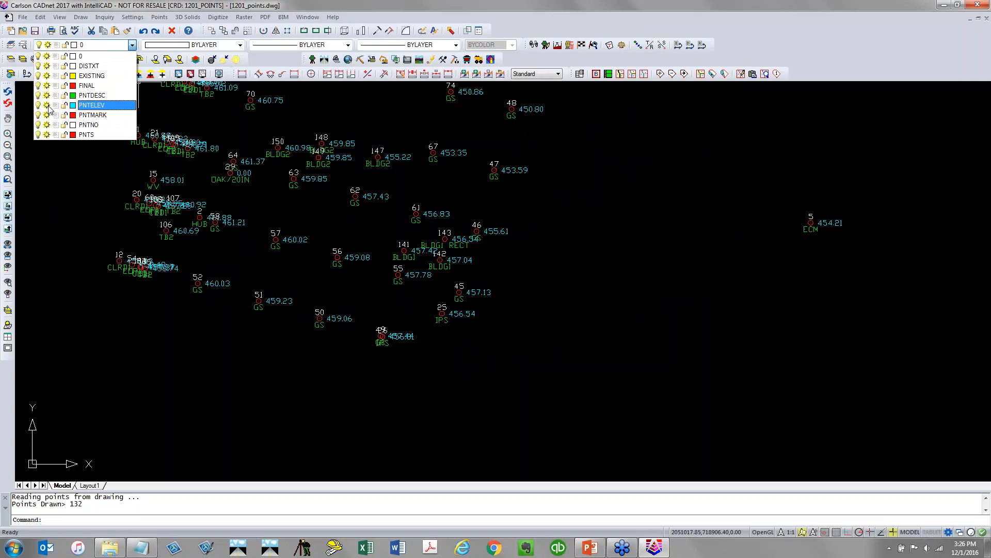
left_click(81, 176)
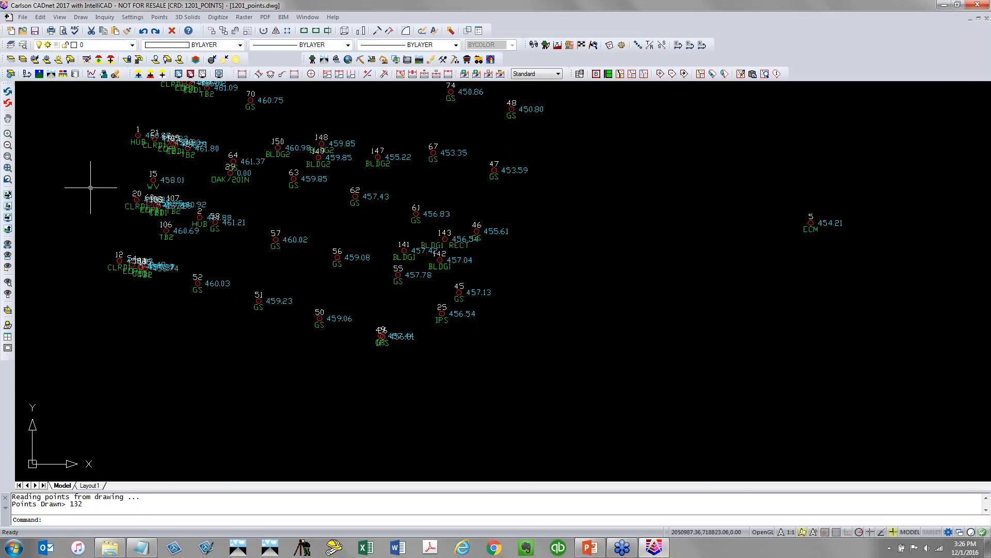
Start Draw Field to Finish and load the TCG_FieldToFinish_Demonstration.fld code table from the 12-01_SubstanceNoStyles project folder
left_click(313, 60)
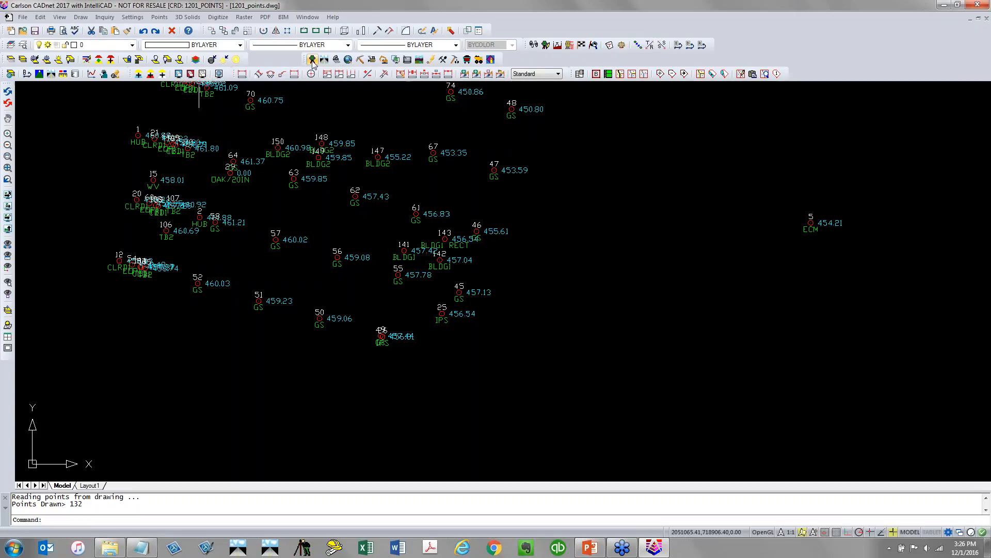
left_click(216, 17)
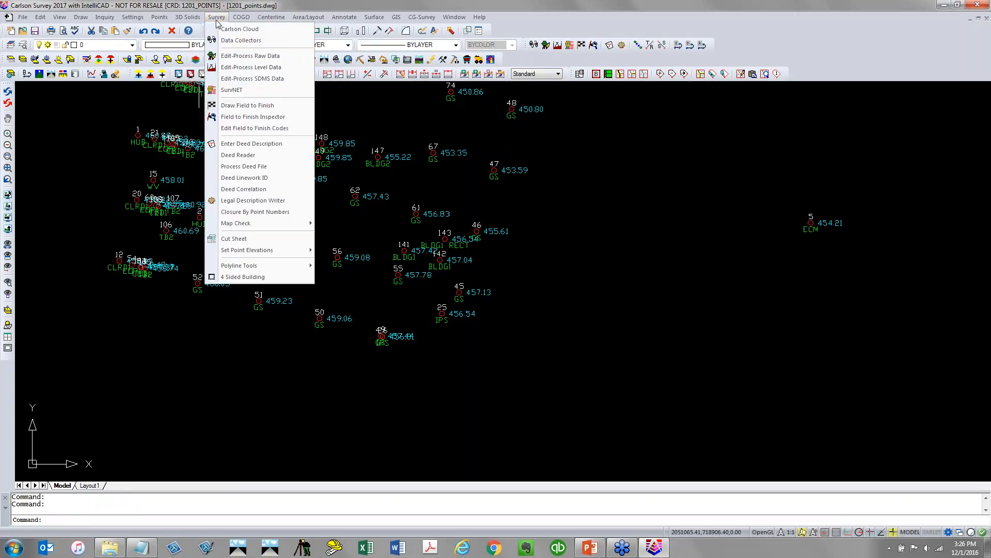
left_click(292, 108)
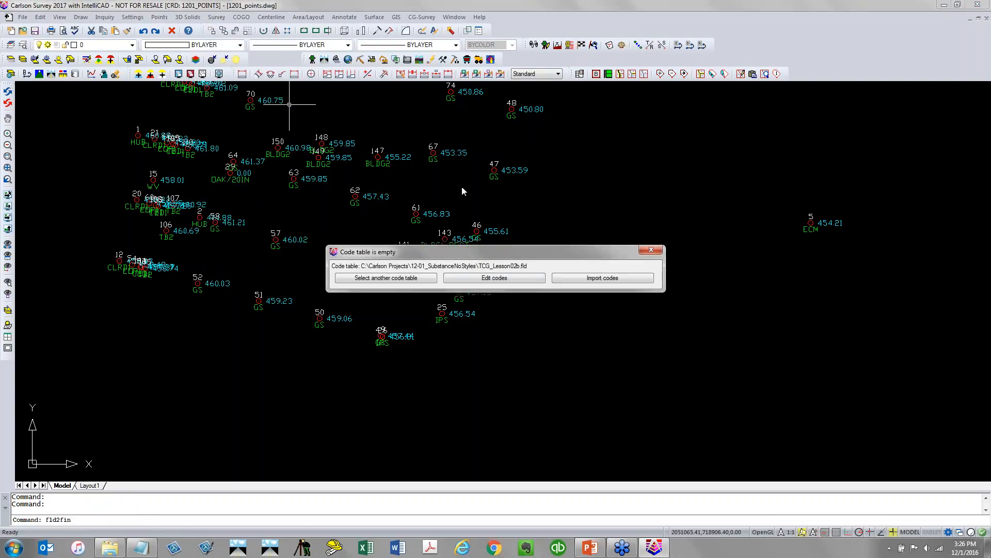
left_click(419, 279)
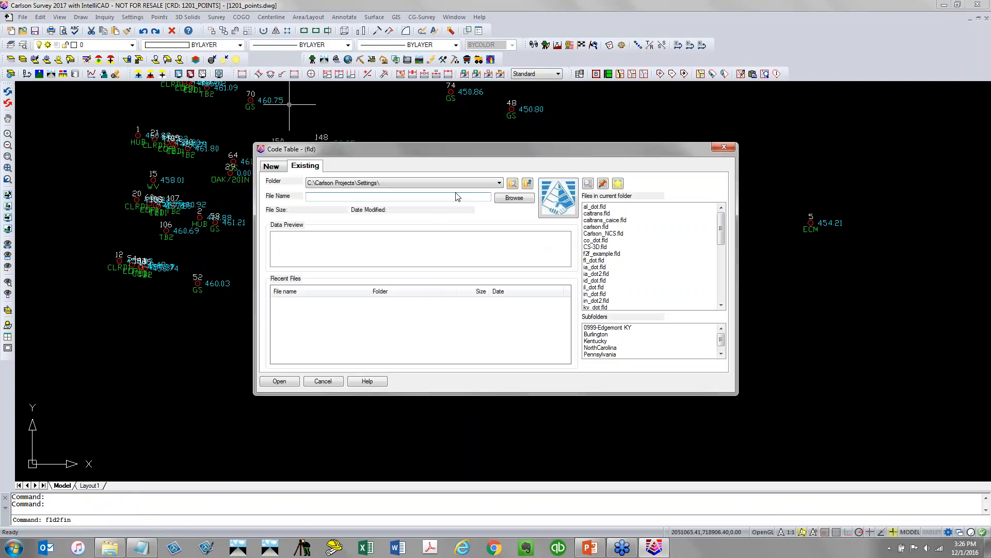
left_click(527, 184)
left_click(388, 184)
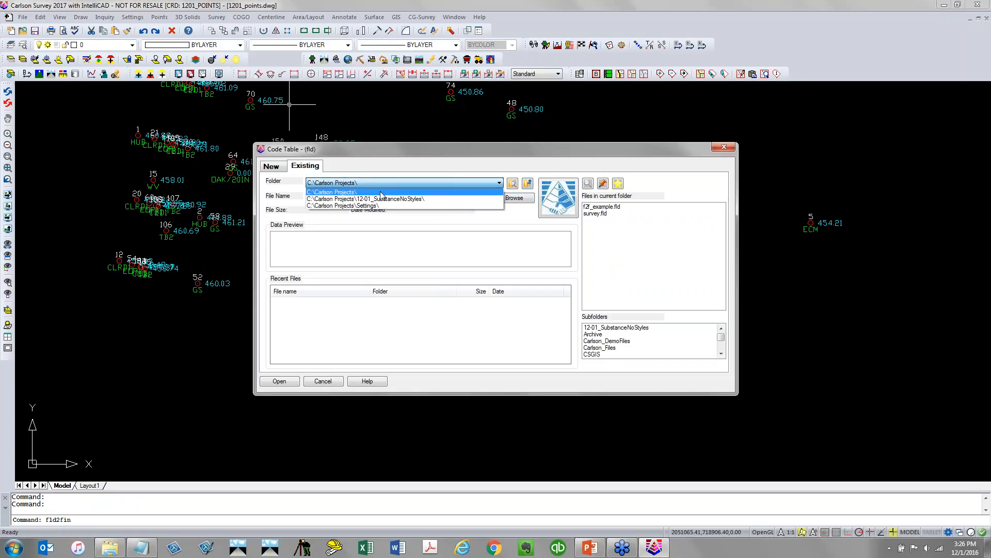
left_click(382, 199)
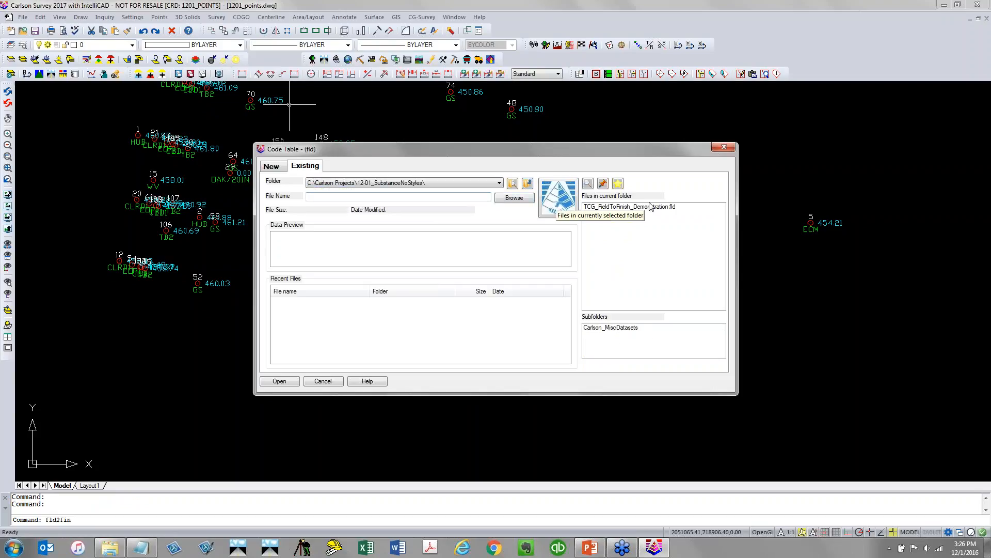
left_click(631, 206)
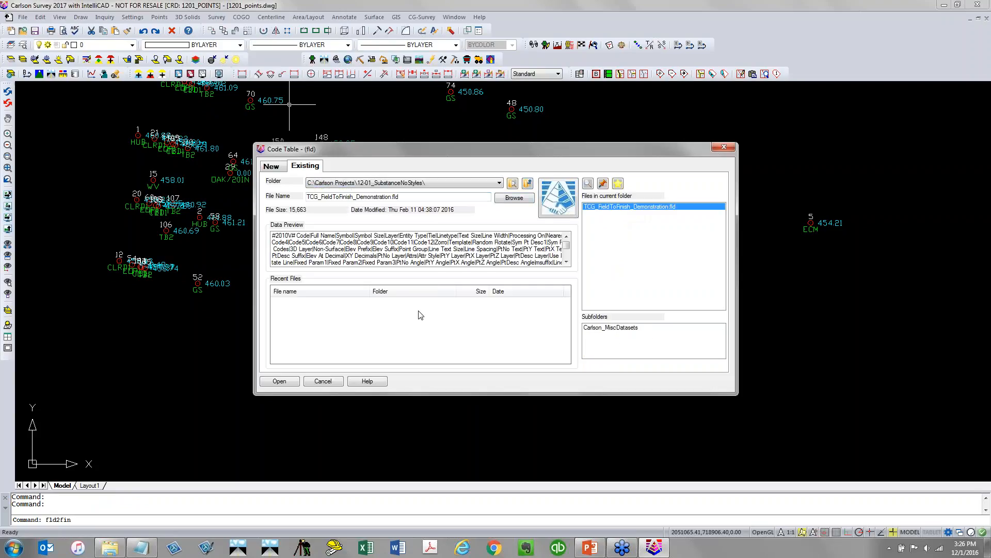
left_click(280, 382)
Open the code editor, sort the code list by code, and review the BOC and ECM code definitions
left_click(510, 201)
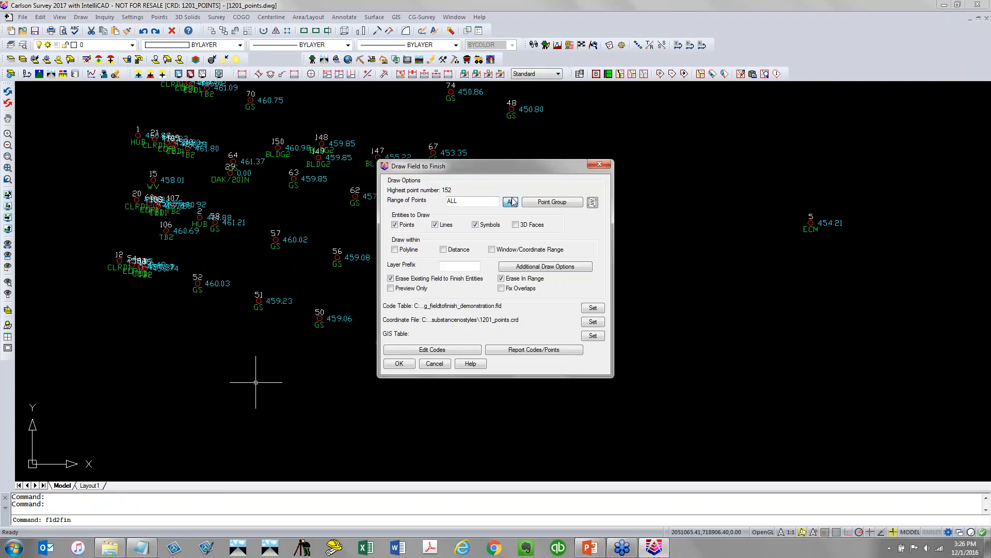
left_click(473, 350)
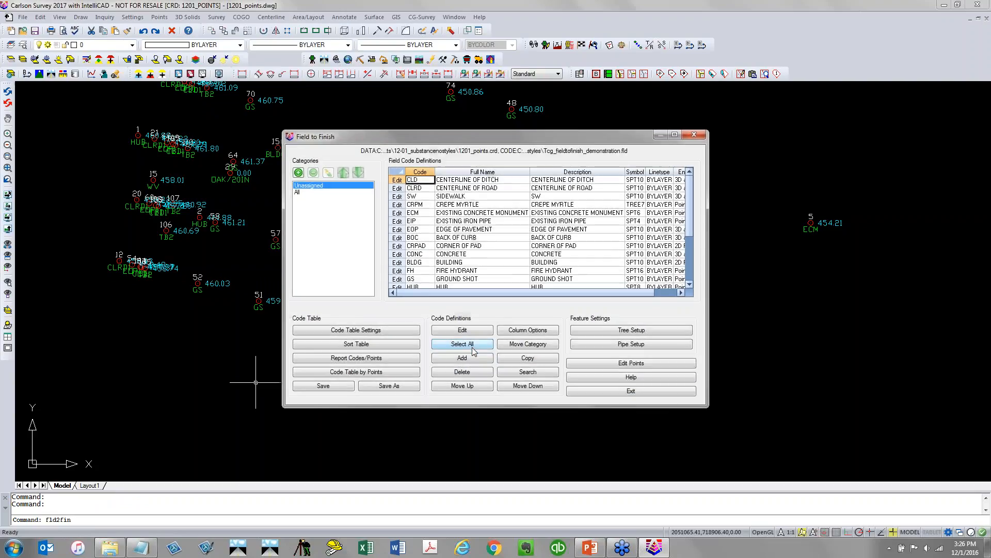
left_click(423, 173)
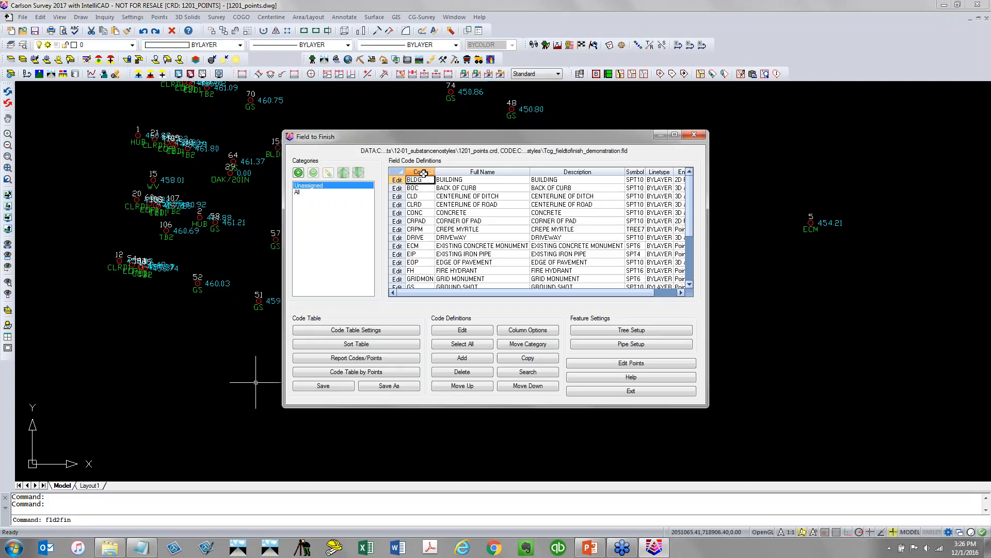
left_click(403, 189)
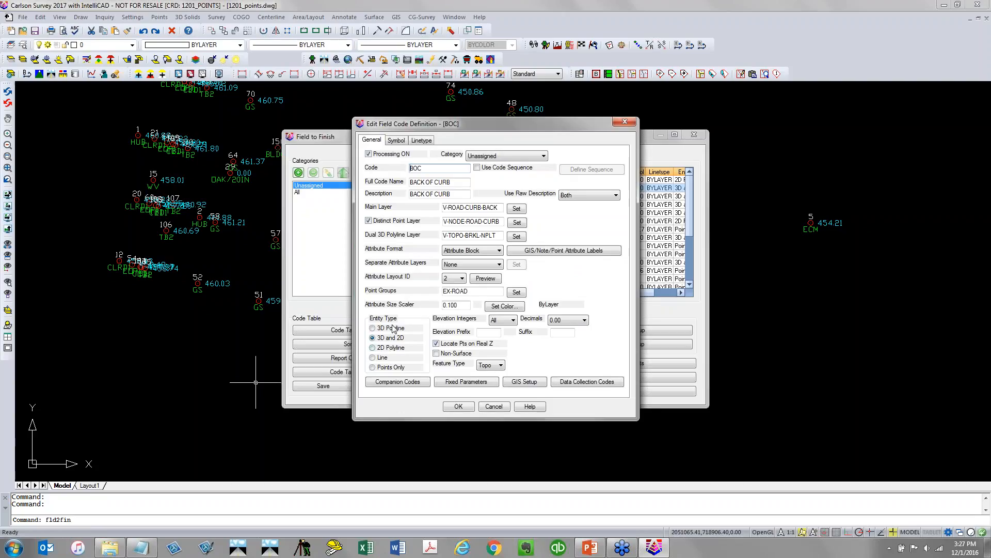
left_click(397, 141)
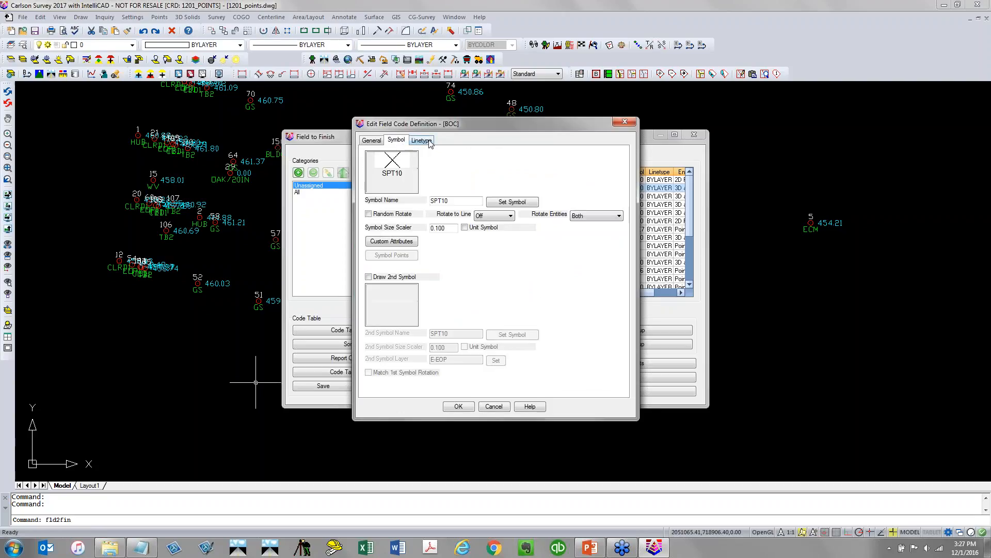
left_click(422, 141)
left_click(376, 141)
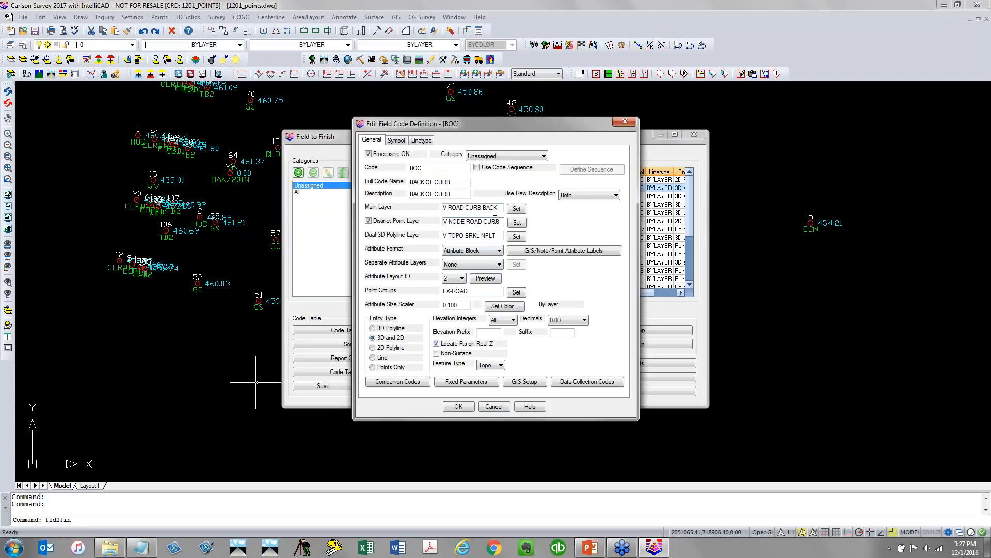
left_click(458, 407)
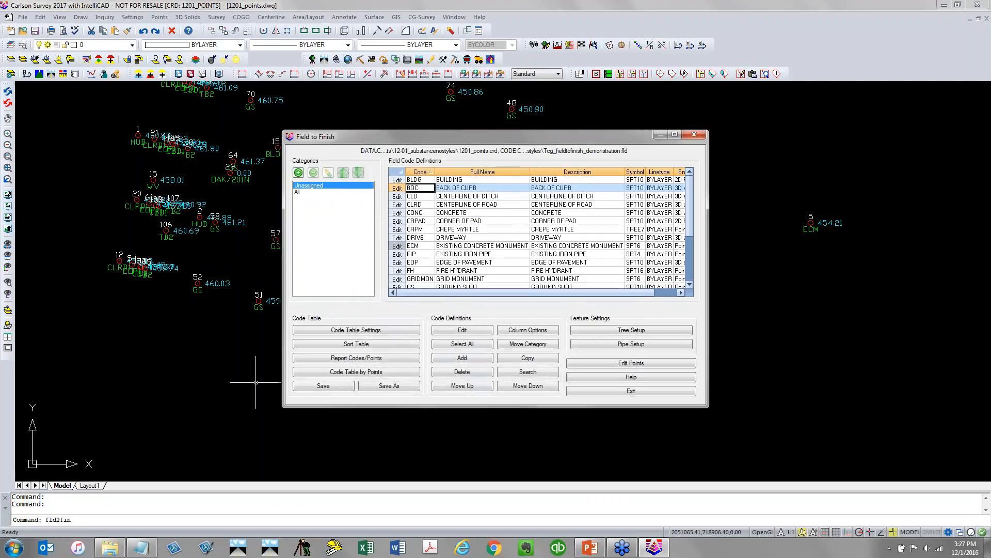
left_click(396, 246)
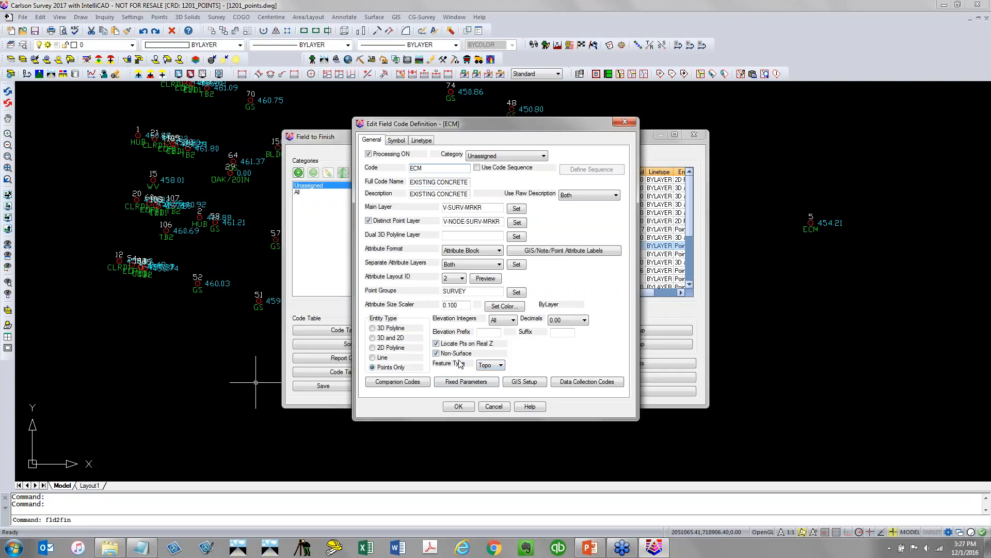
left_click(458, 406)
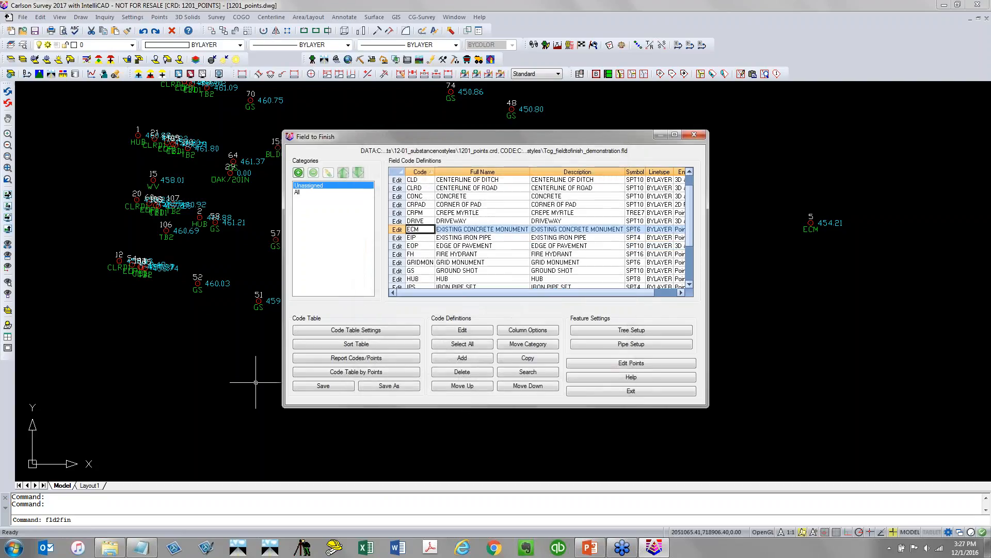
Close the code editor without saving and draw Field to Finish for all points with points, lines and symbols
left_click(602, 391)
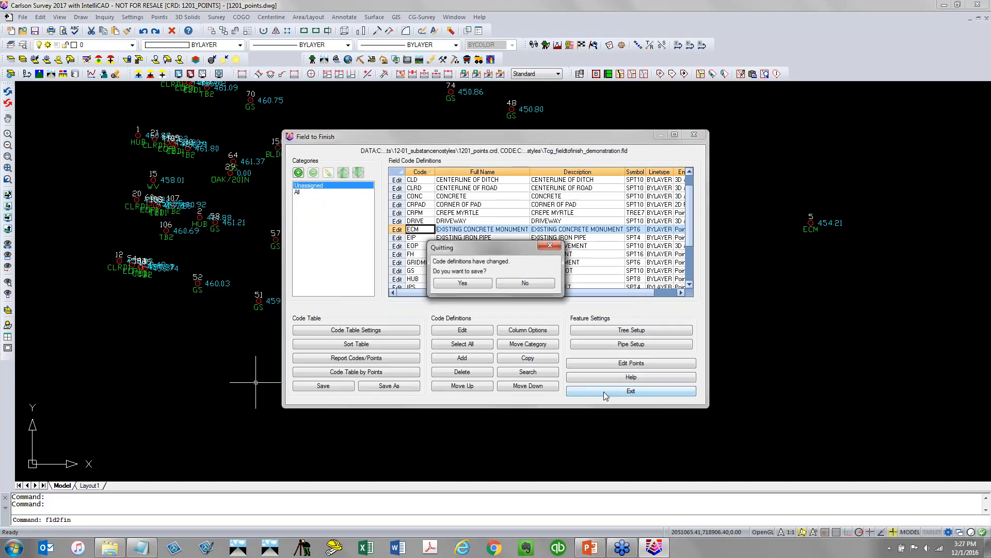
left_click(544, 283)
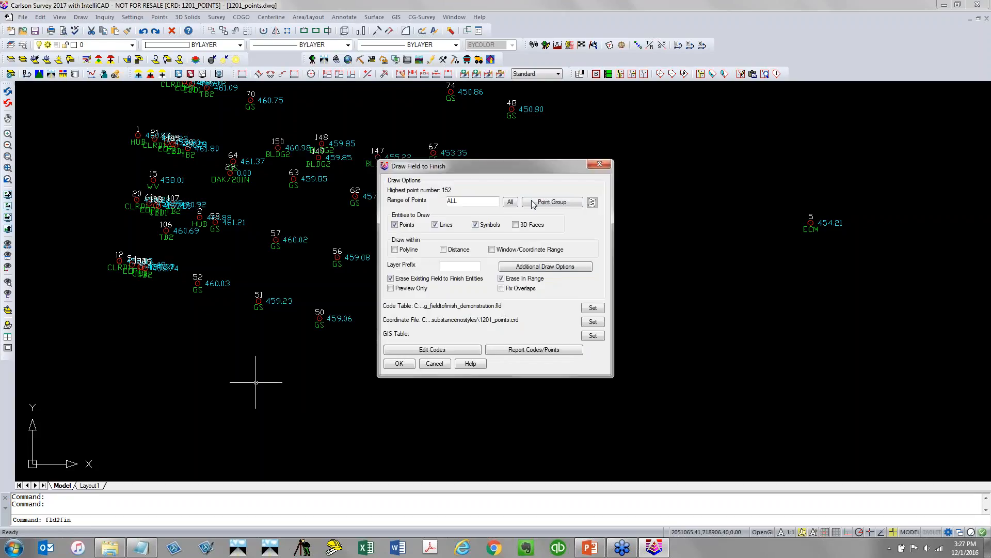
left_click(401, 364)
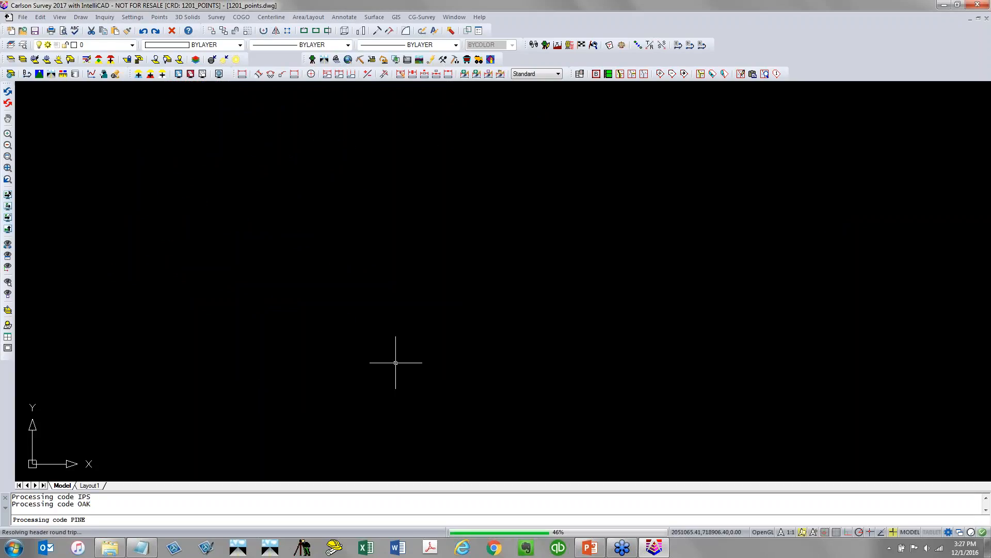
Zoom and pan around the drawing to inspect the Field to Finish linework, symbols and point labels
scroll(284, 382, "down", 4)
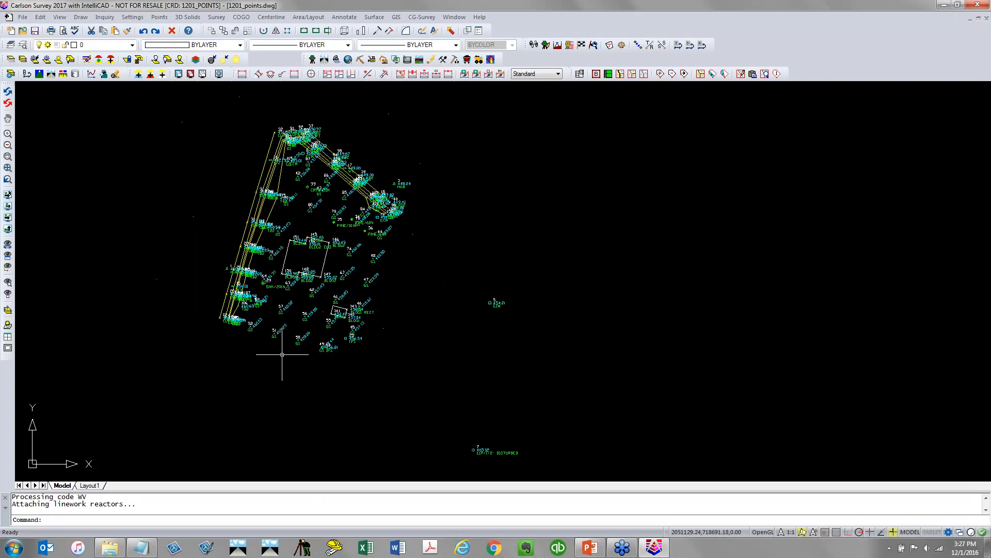
scroll(282, 355, "up", 4)
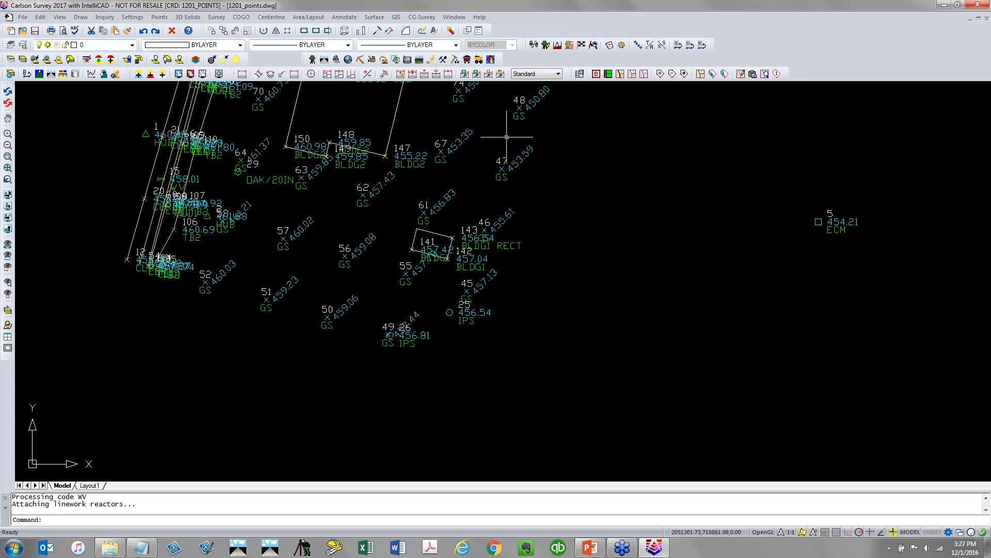
middle_click_drag(507, 137, 357, 216)
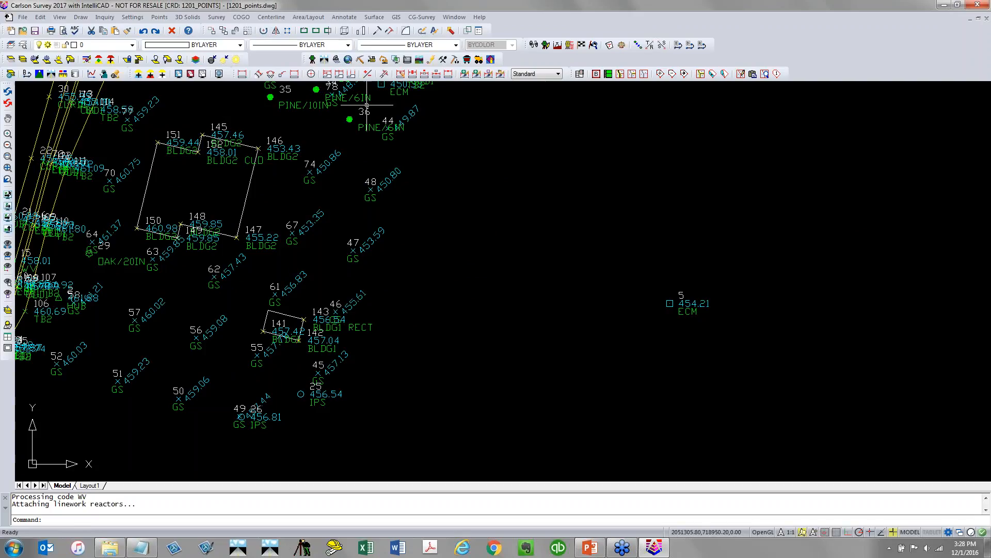
scroll(361, 108, "up", 3)
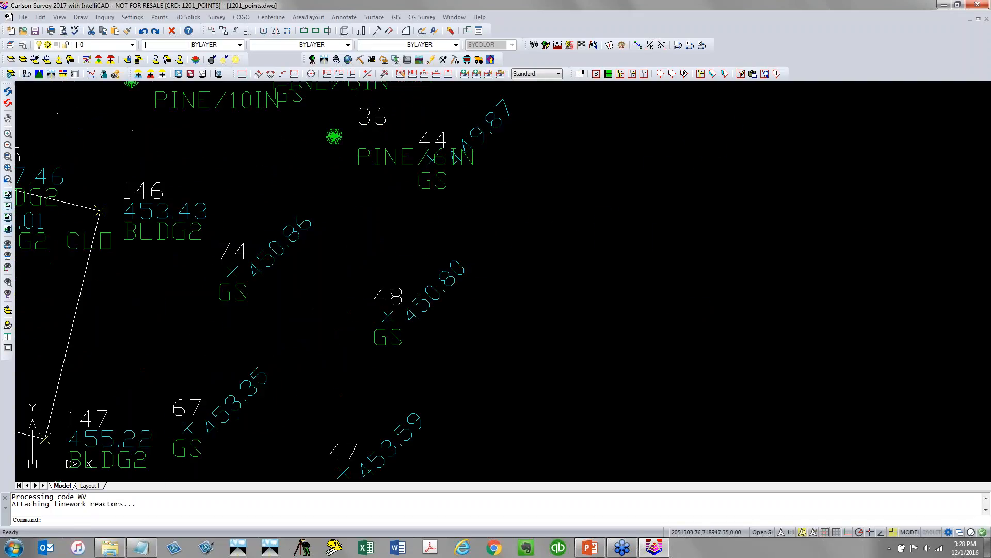
scroll(360, 108, "up", 3)
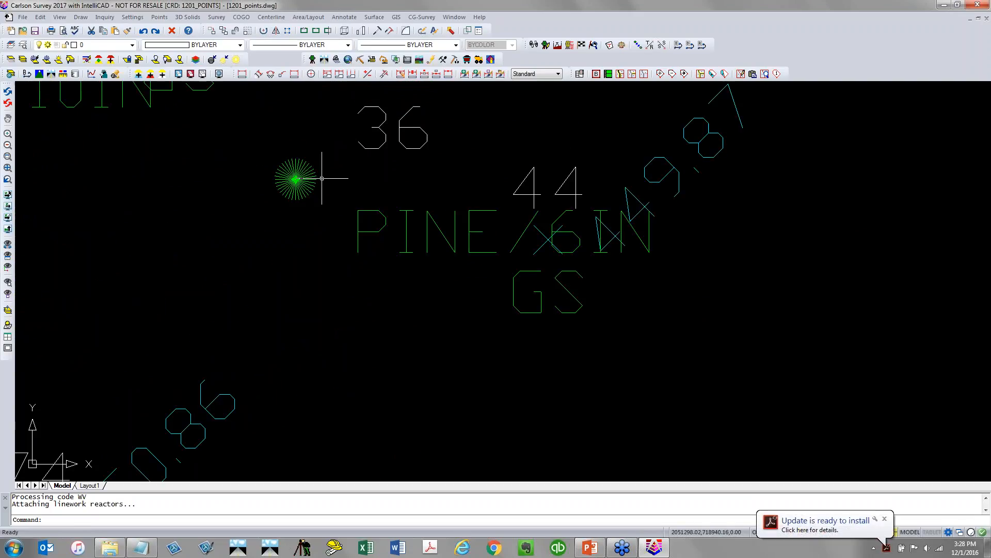
scroll(322, 178, "down", 5)
middle_click_drag(323, 294, 378, 114)
middle_click_drag(302, 331, 331, 158)
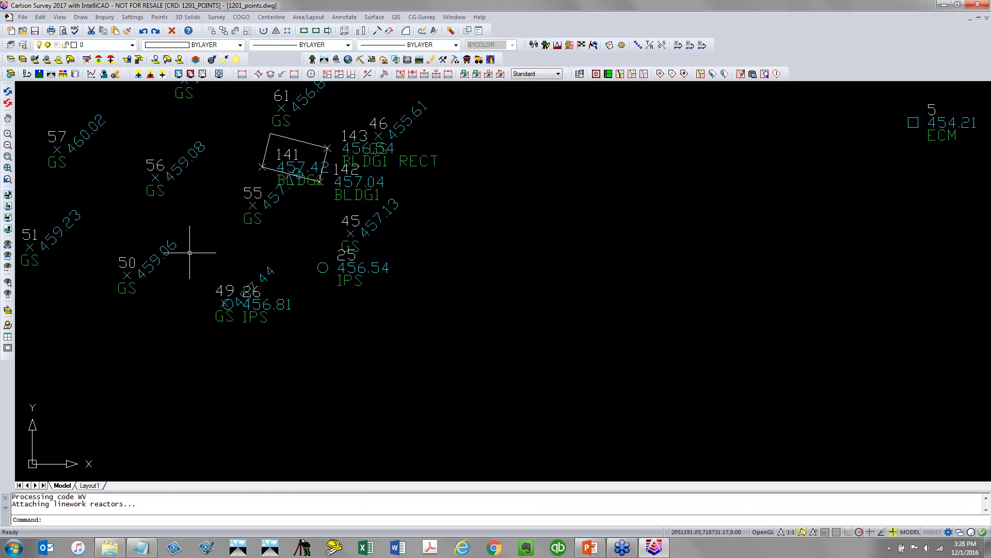
scroll(191, 255, "down", 2)
scroll(191, 260, "down", 2)
middle_click_drag(166, 206, 194, 348)
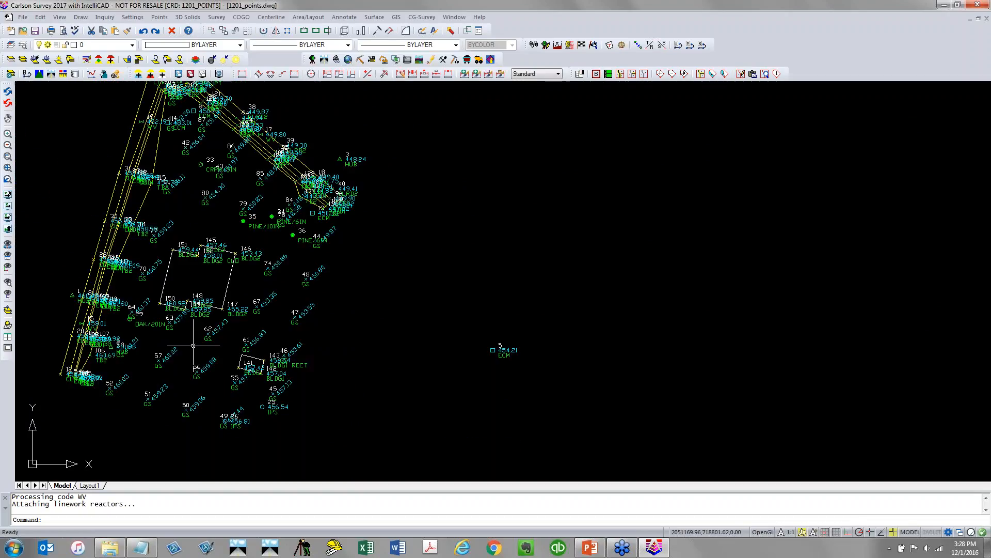
Save the drawing and freeze every V-NODE layer from V-NODE-BLDG to V-NODE-WATR-STRC
left_click(35, 32)
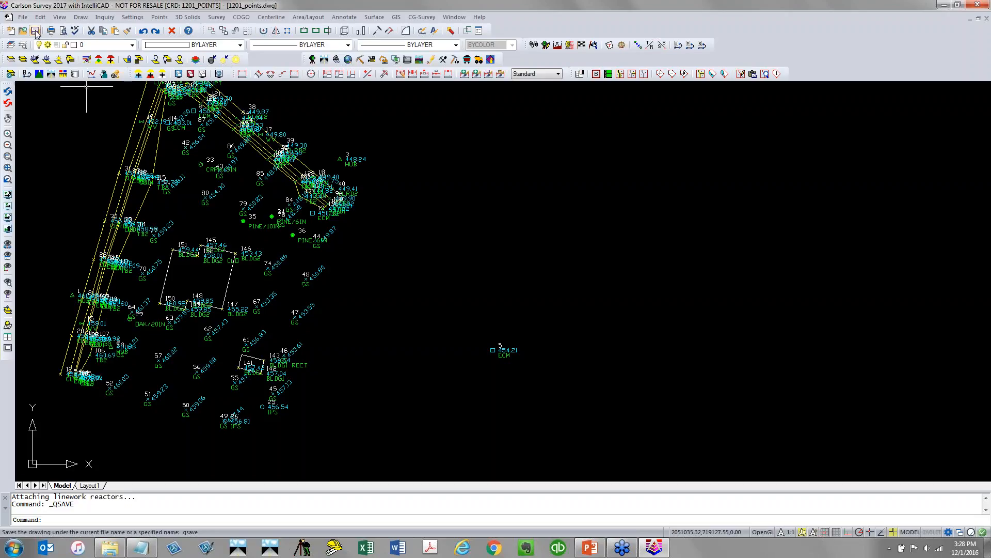
left_click(132, 45)
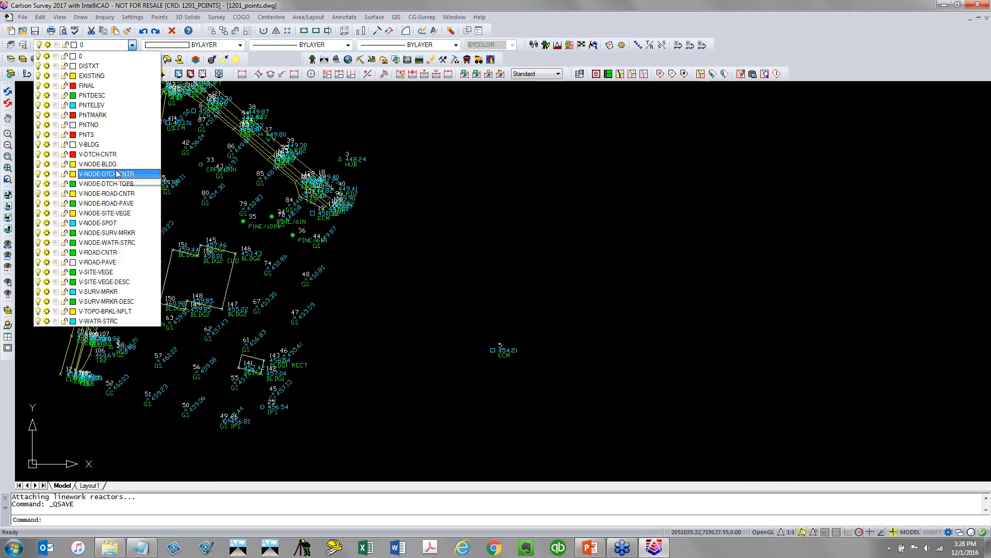
left_click(46, 164)
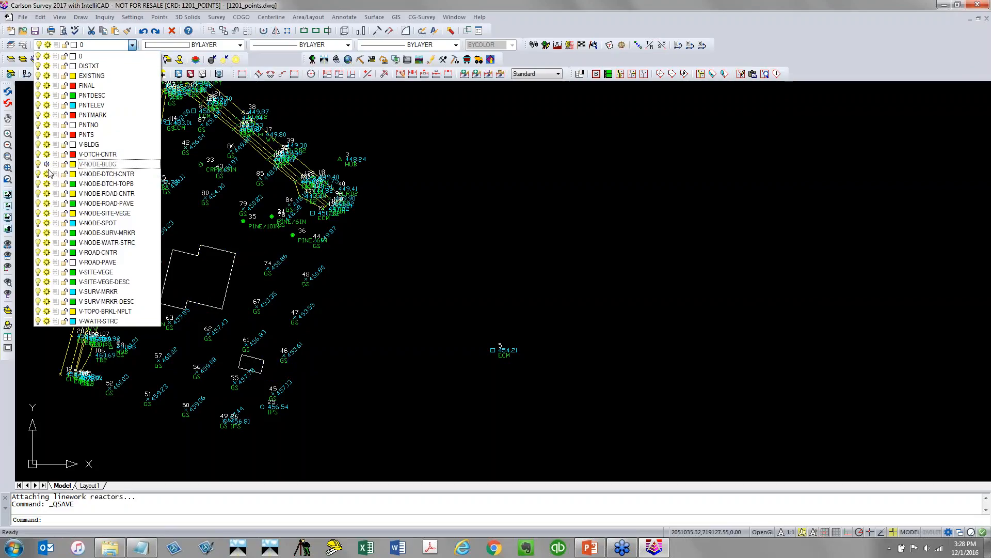
left_click(46, 174)
left_click(47, 184)
left_click(46, 194)
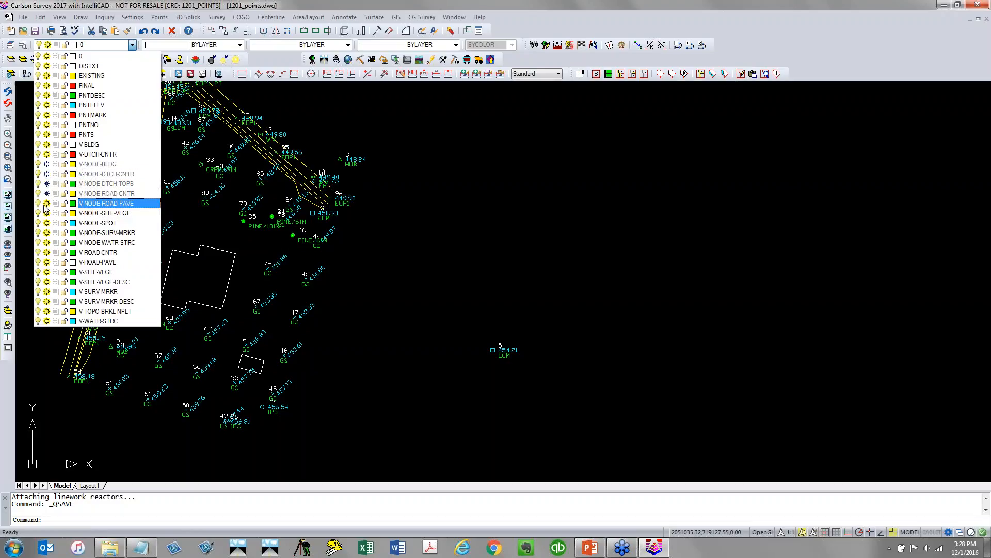
left_click(46, 203)
left_click(46, 214)
left_click(46, 223)
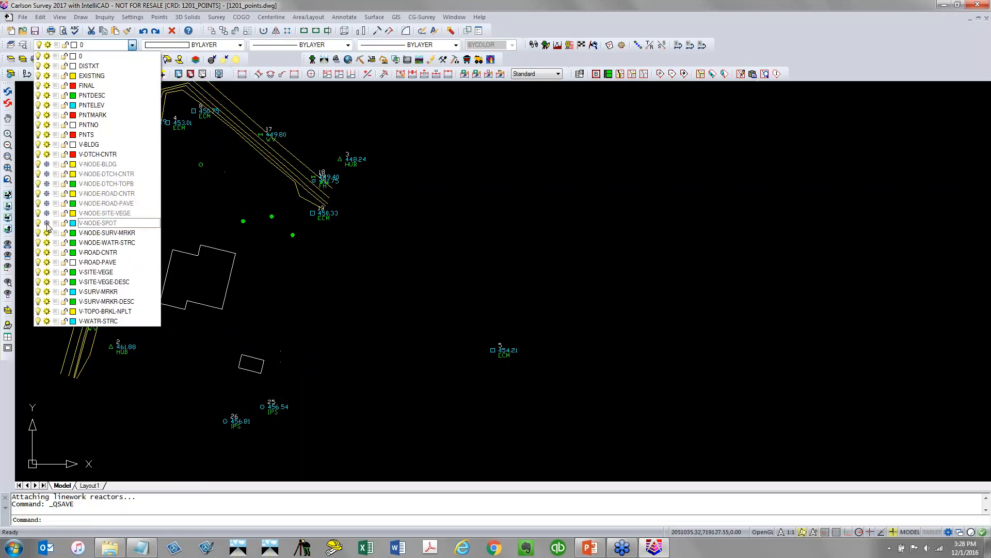
left_click(46, 233)
left_click(47, 242)
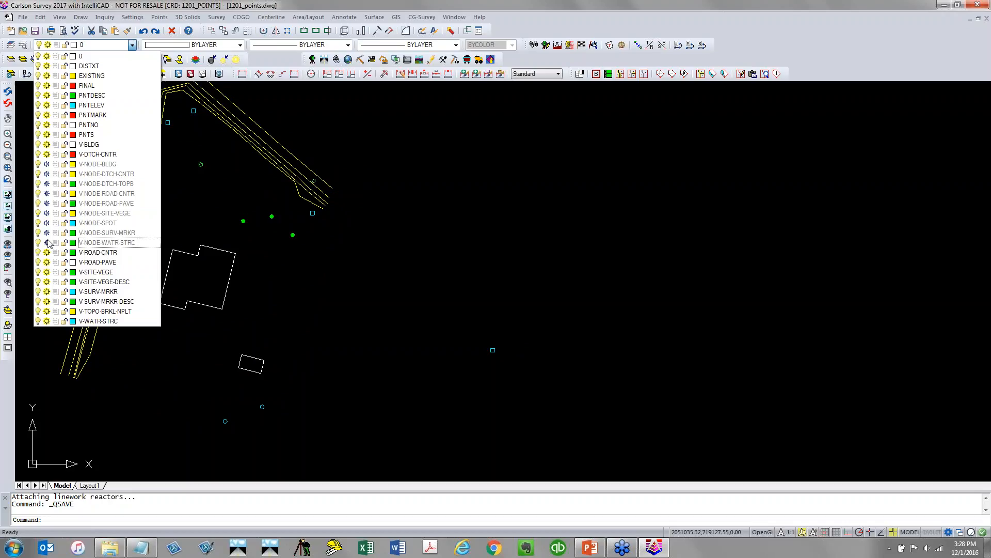
Thaw the V-NODE-SURV-MRKR and V-NODE-SITE-VEGE layers to show their point labels again
left_click(47, 242)
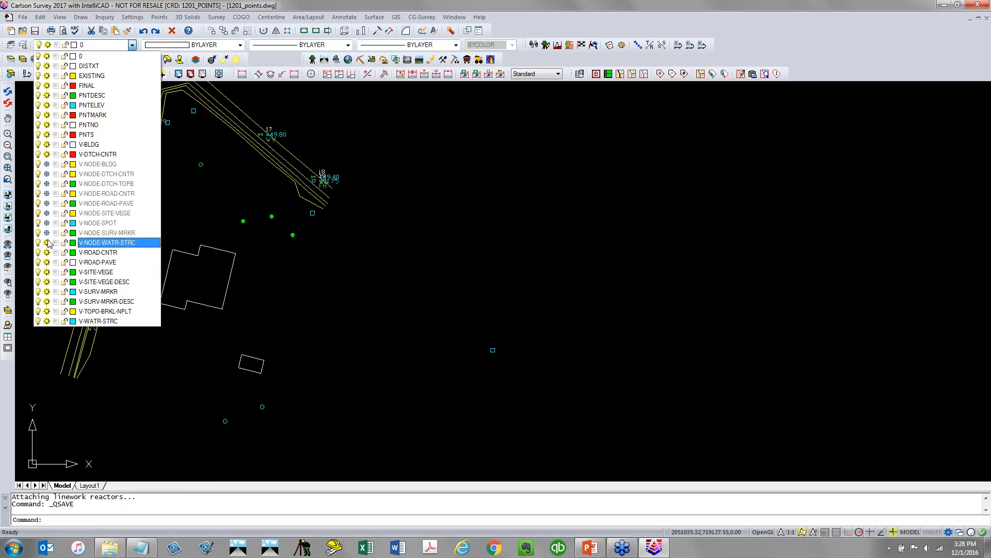
left_click(47, 243)
left_click(47, 232)
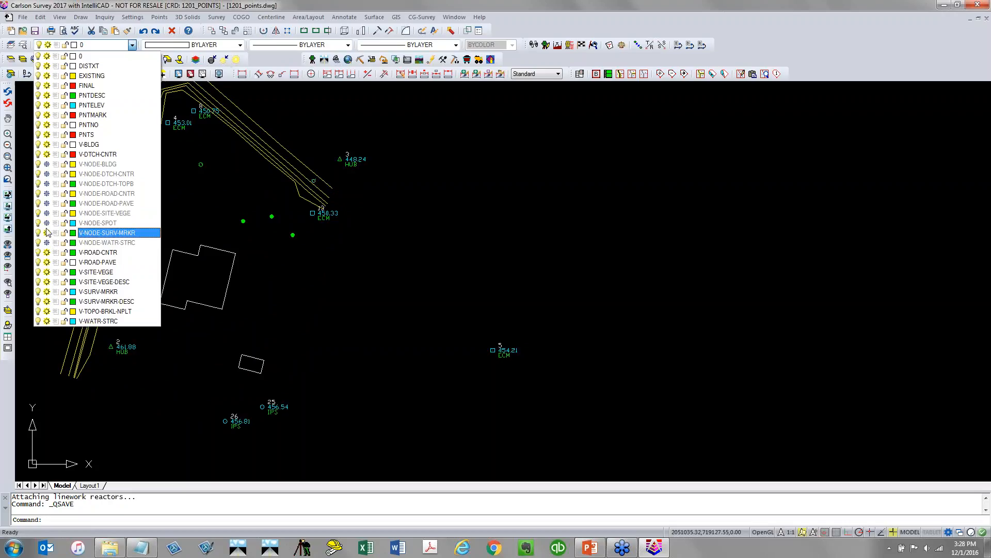
left_click(47, 213)
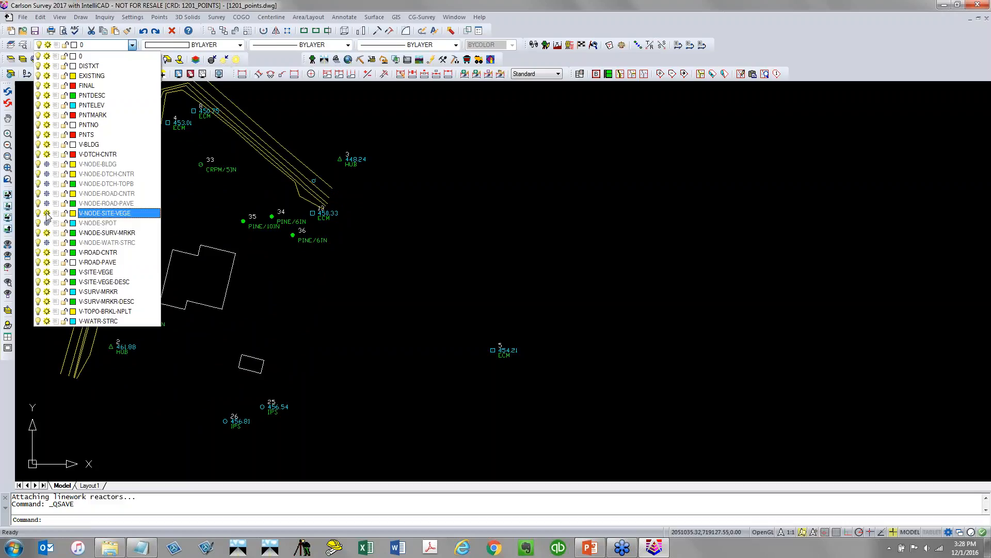
Freeze the PNTNO and PNTELEV layers to hide point numbers and elevations
left_click(46, 124)
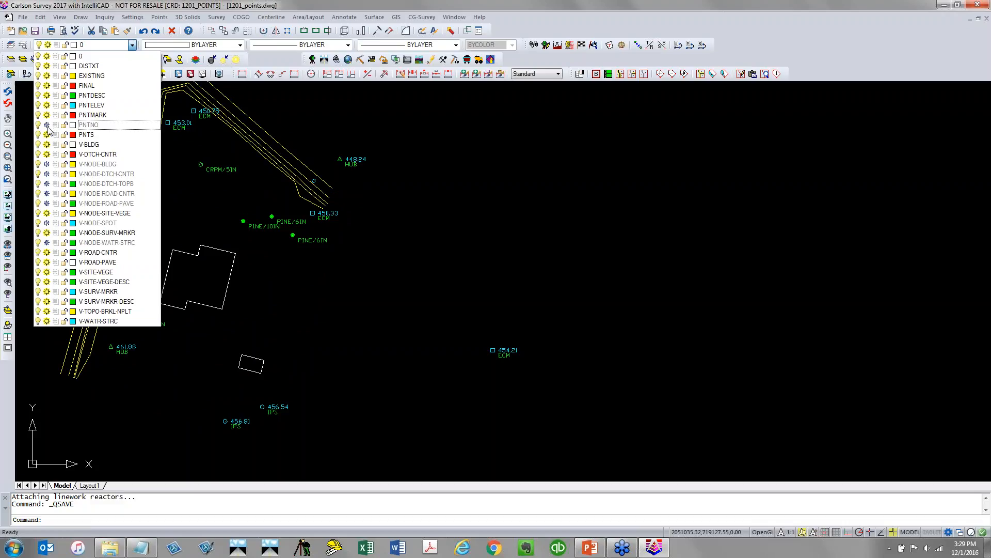
left_click(46, 105)
left_click(304, 251)
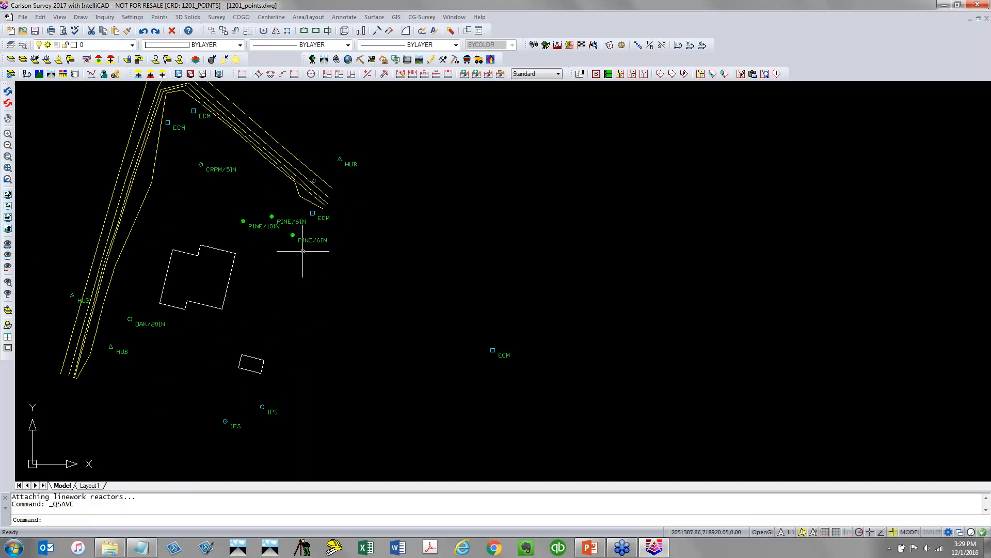
Move the two IPS point labels away from their points with leaders
scroll(338, 228, "up", 5)
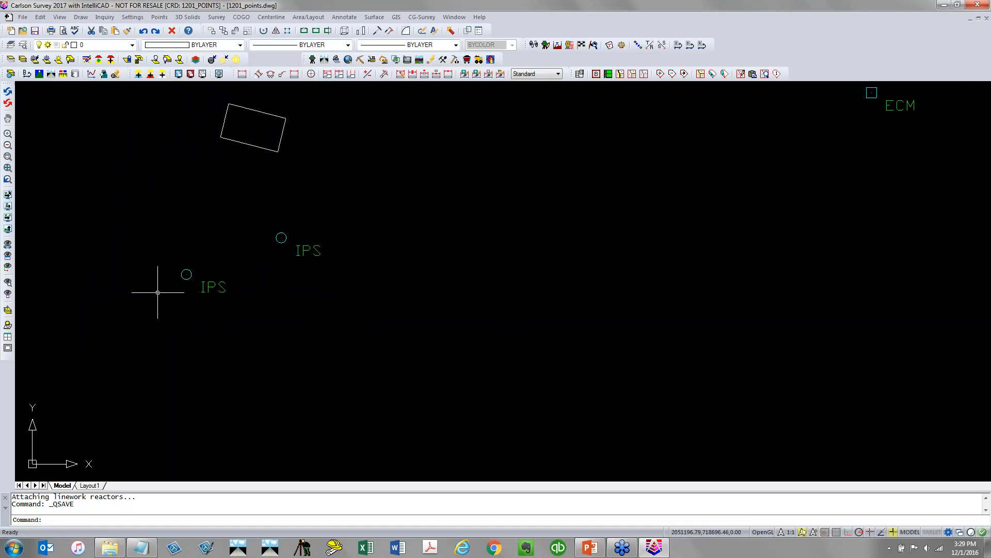
left_click(159, 17)
left_click(209, 230)
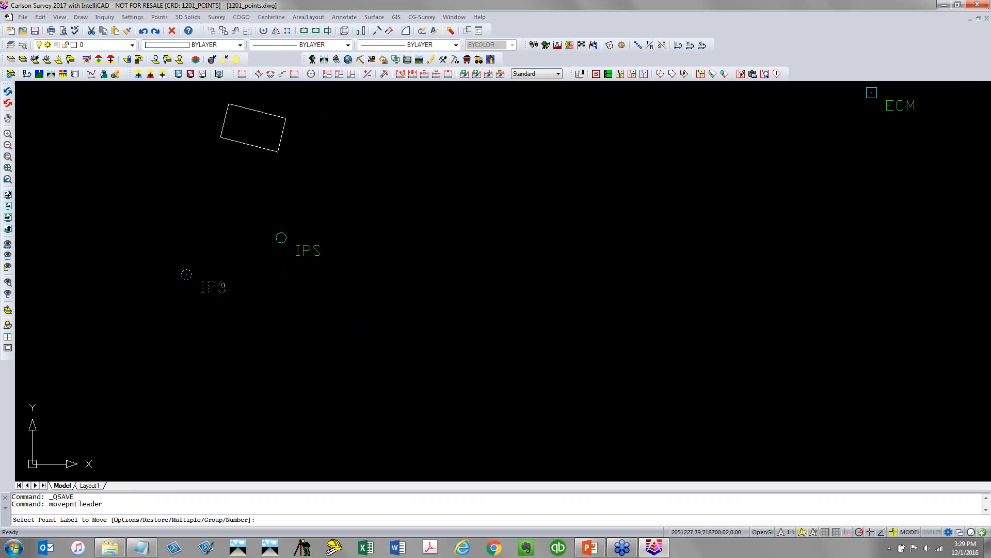
left_click(214, 287)
left_click(222, 352)
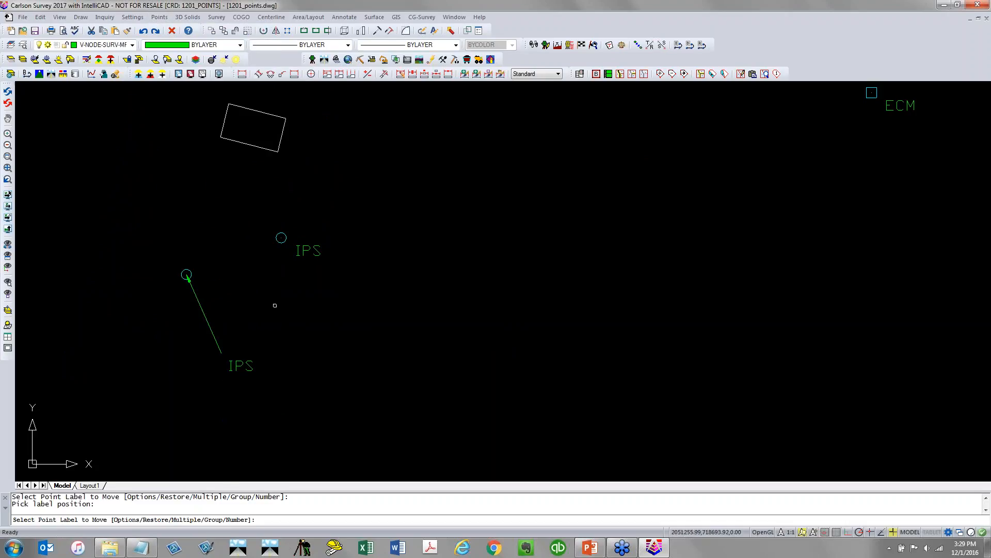
left_click(297, 251)
left_click(302, 290)
Move the lower PINE/6IN point label away from its point with a leader and end the command
scroll(310, 282, "down", 3)
middle_click_drag(324, 199, 290, 358)
scroll(320, 237, "up", 4)
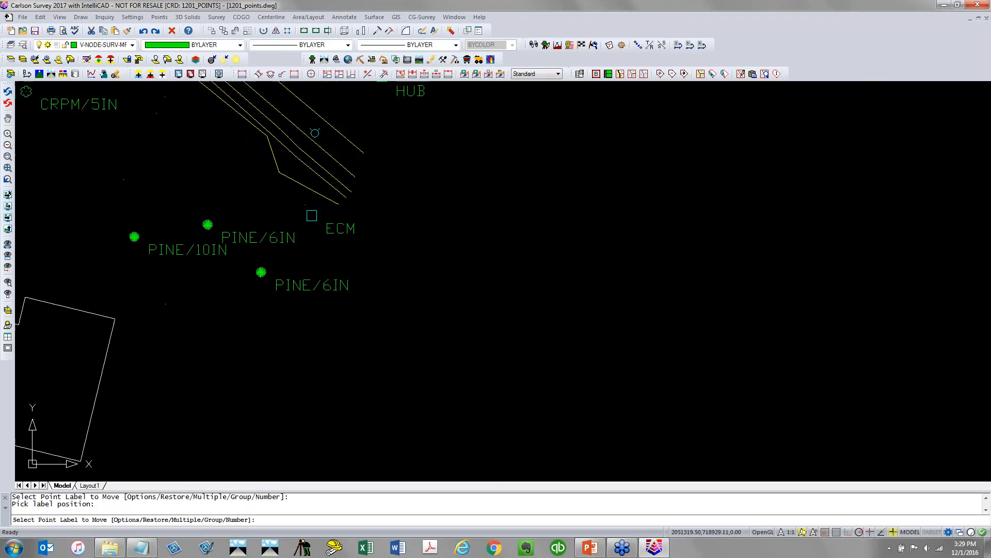
left_click(287, 282)
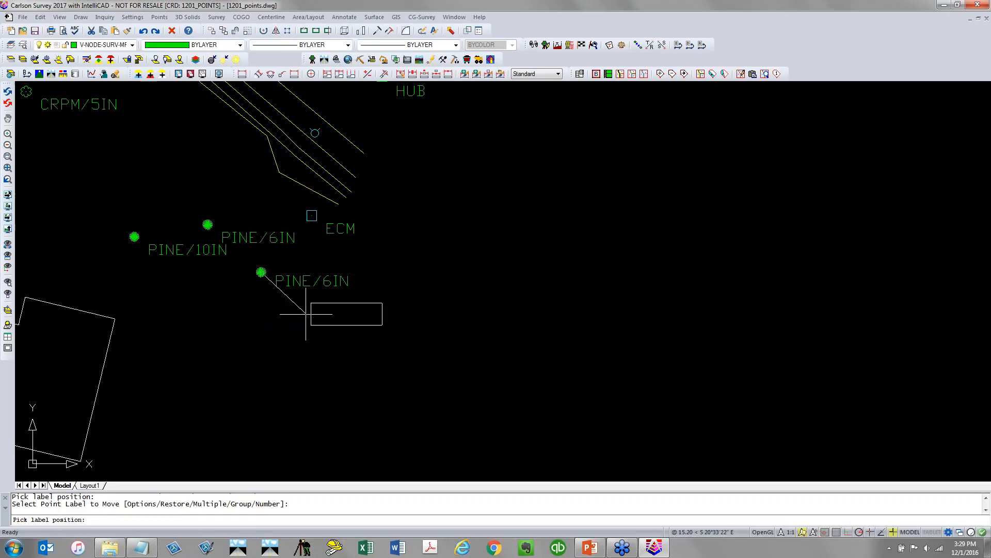
left_click(306, 322)
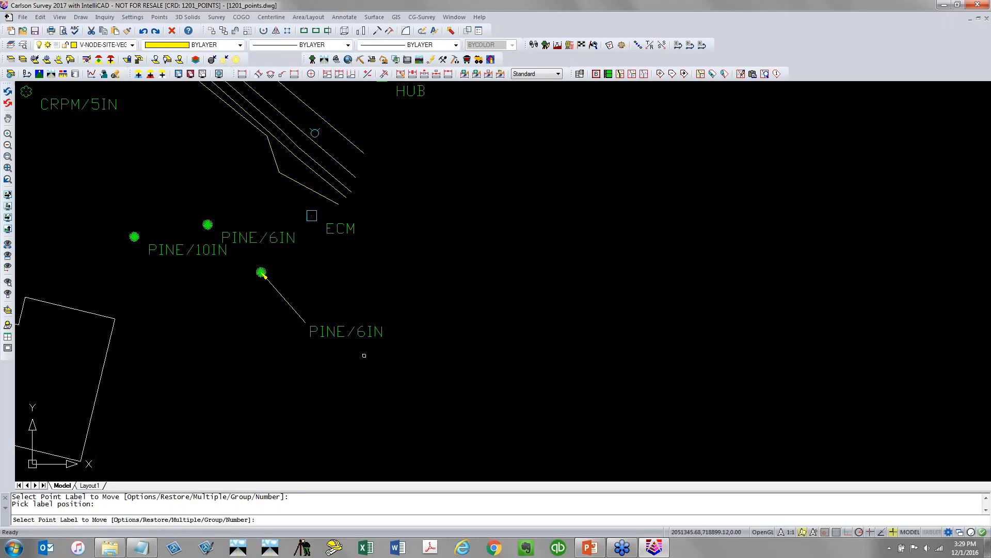
middle_click_drag(264, 276, 466, 333)
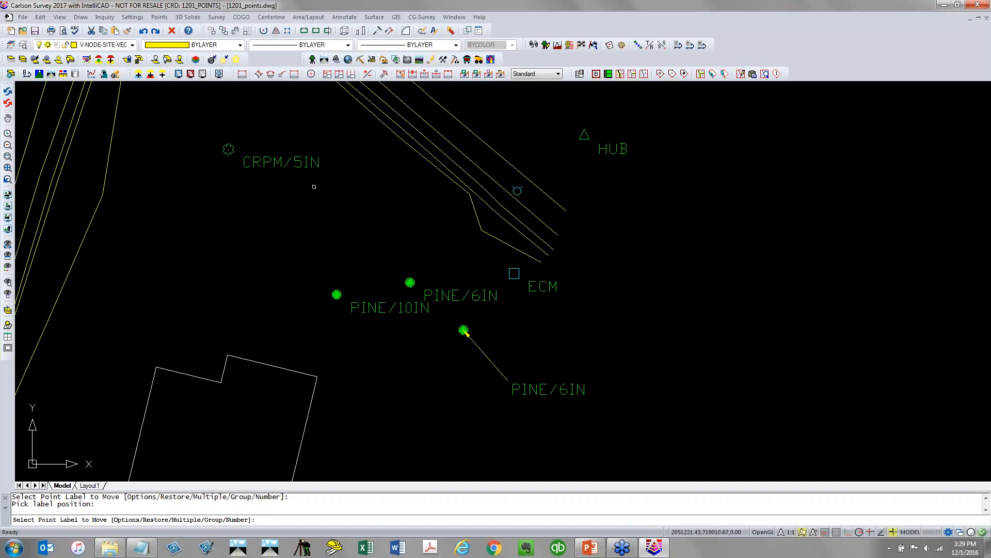
scroll(312, 192, "down", 4)
key("Return")
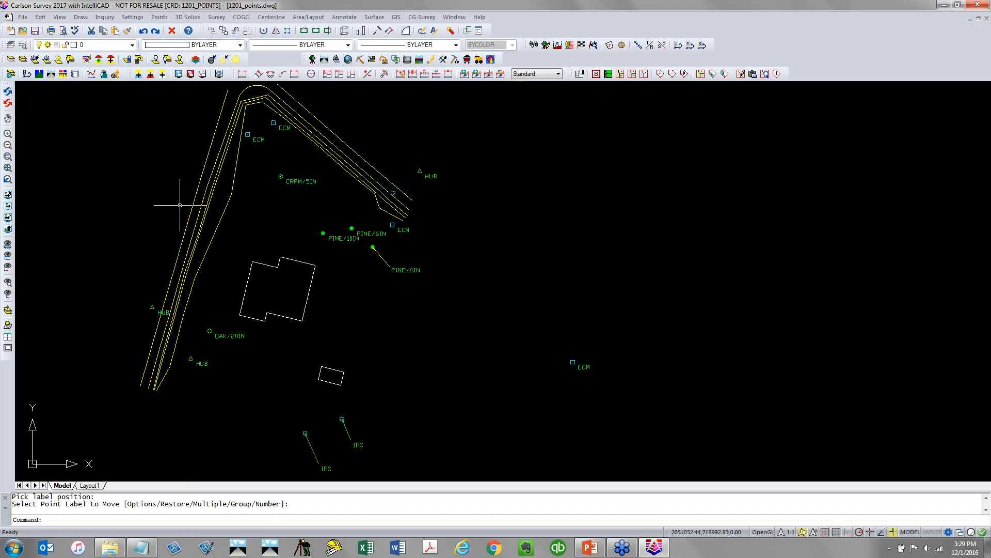
Thaw all layers and turn all layers on with the -LA command using the * wildcard
type("-LA")
key("Return")
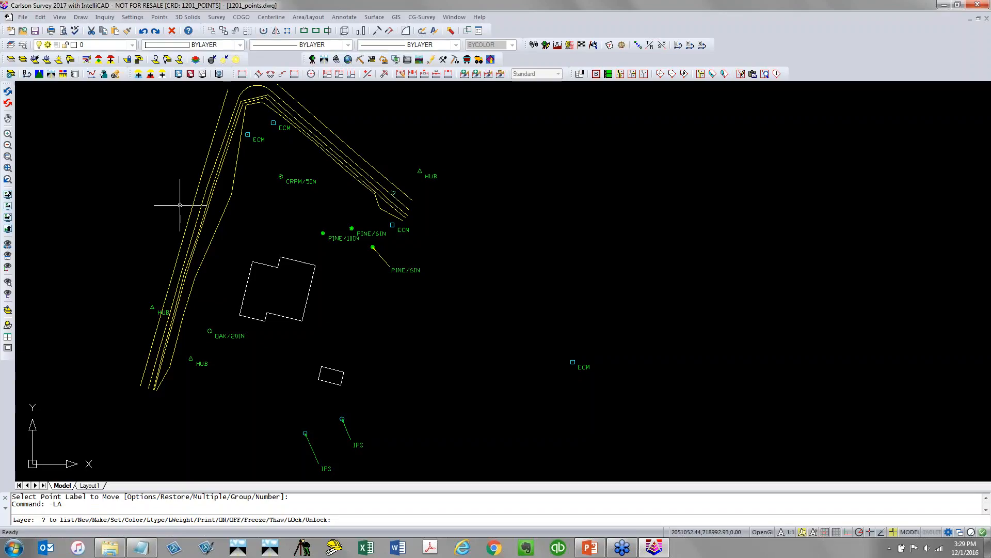
type("t")
key("Return")
type("*")
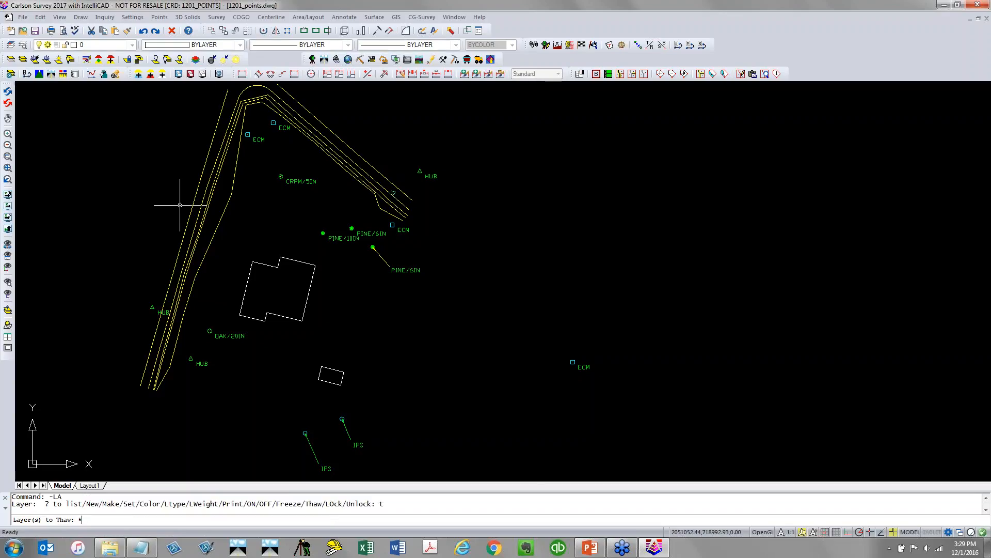
key("Return")
type("on")
key("Return")
type("*")
key("Return")
key("Return")
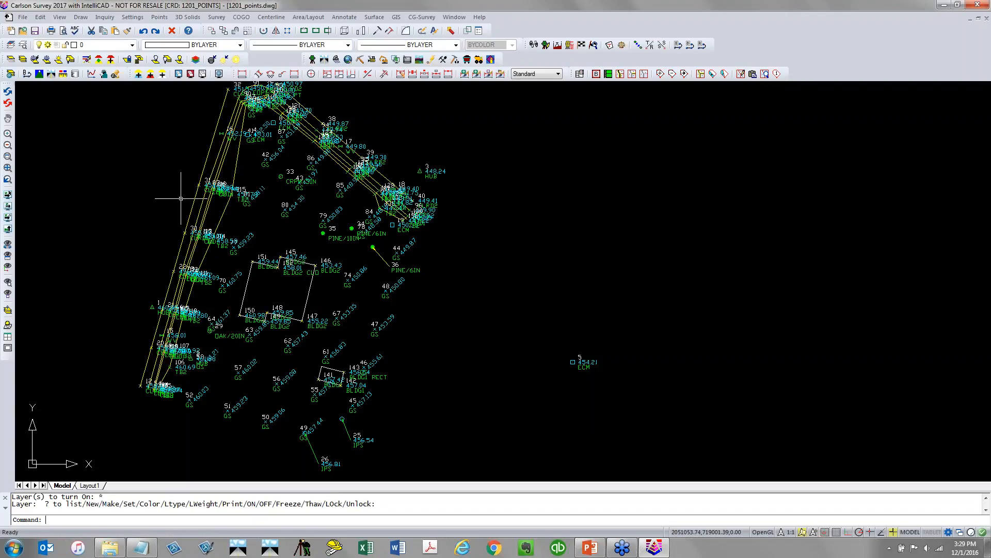
scroll(346, 284, "down", 2)
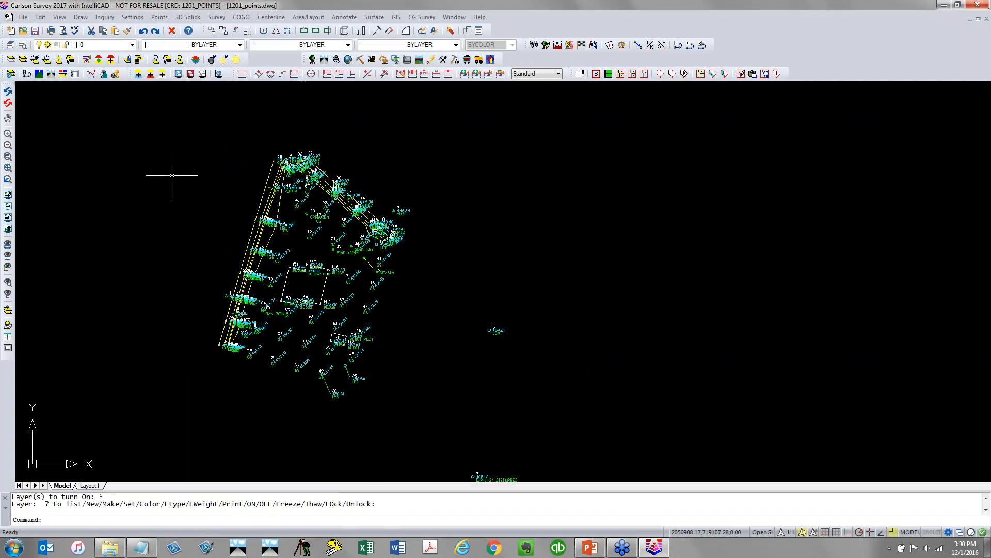
left_click(64, 18)
mouse_move(104, 97)
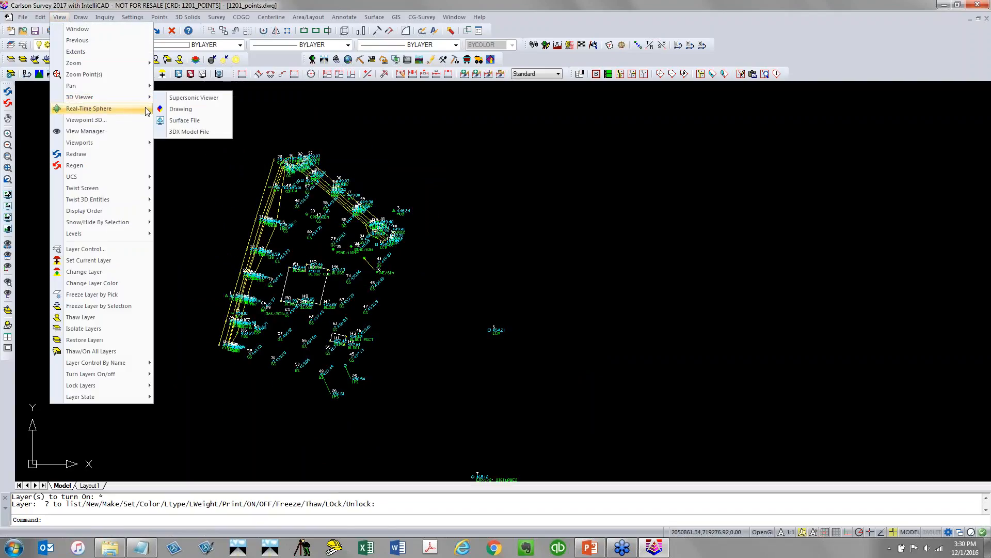
left_click(174, 110)
left_click(283, 122)
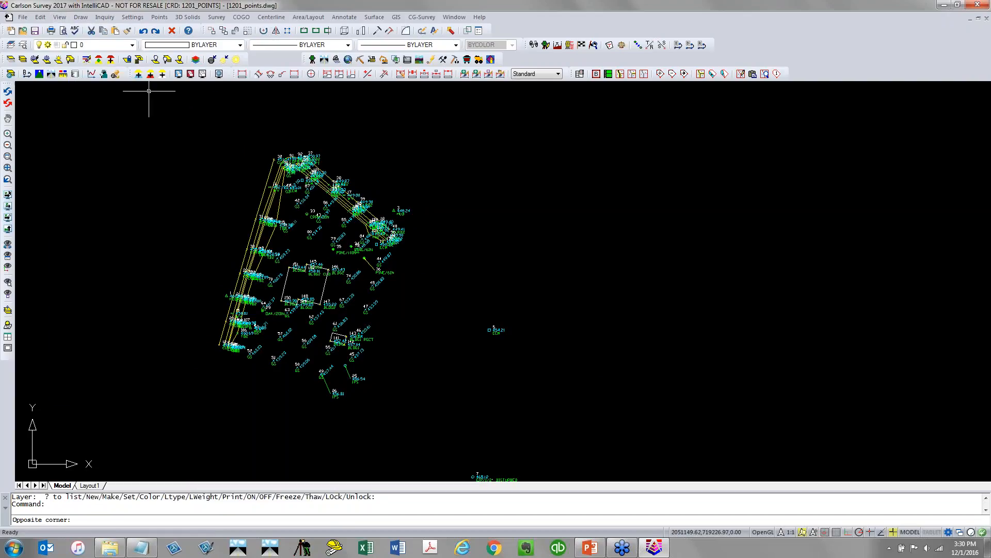
left_click(282, 121)
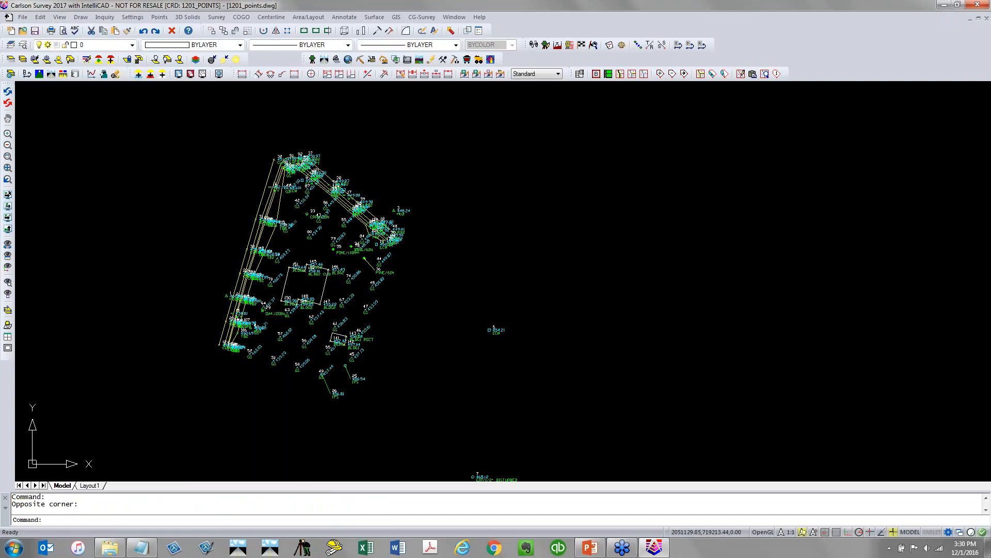
Open the drawing in the 3D Viewer, window-selecting all entities for the scene
left_click(60, 17)
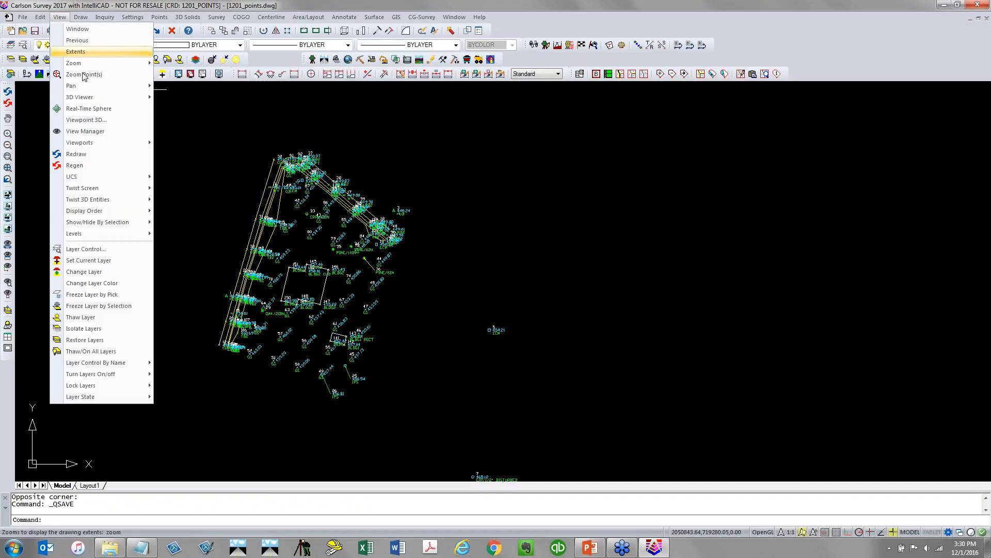
mouse_move(129, 97)
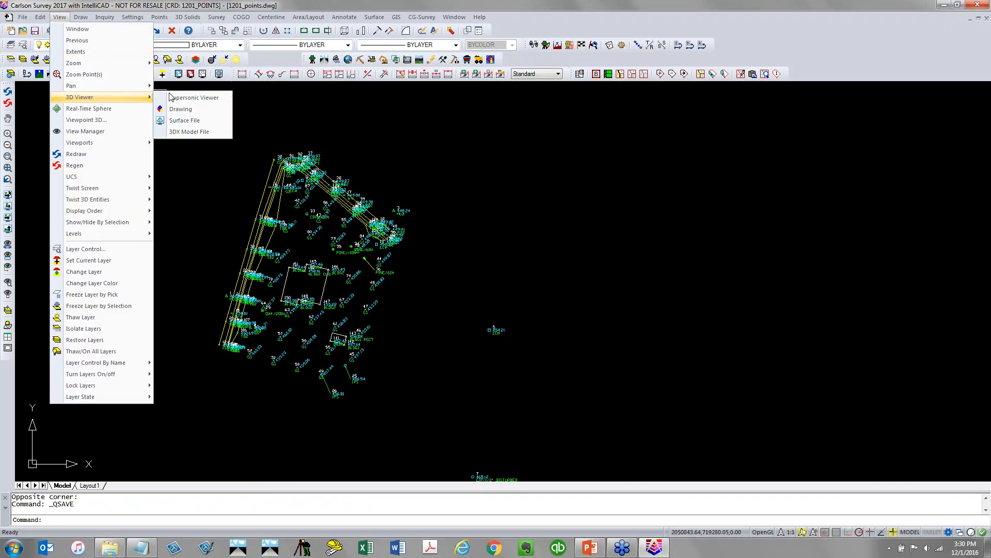
left_click(191, 110)
scroll(218, 330, "down", 4)
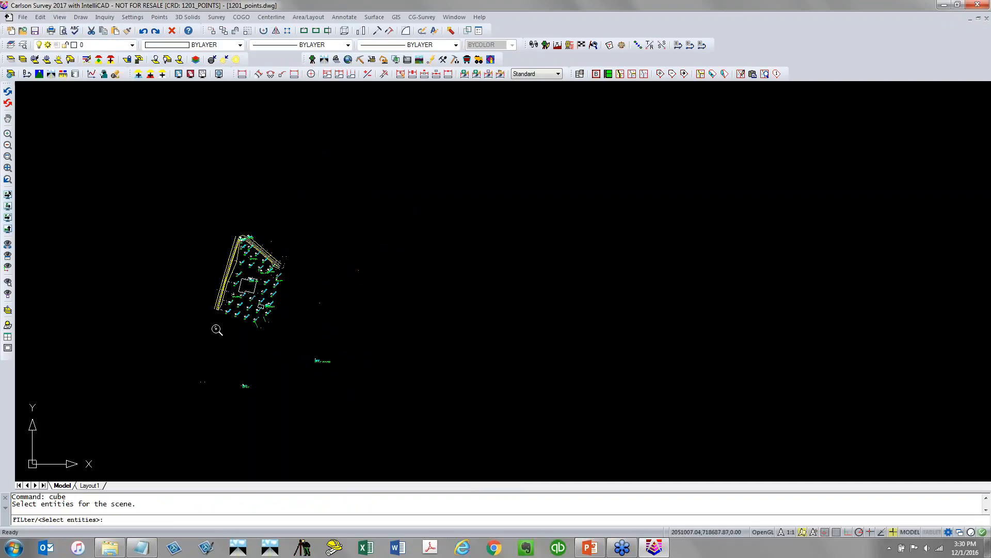
left_click(194, 415)
left_click(386, 209)
key("Return")
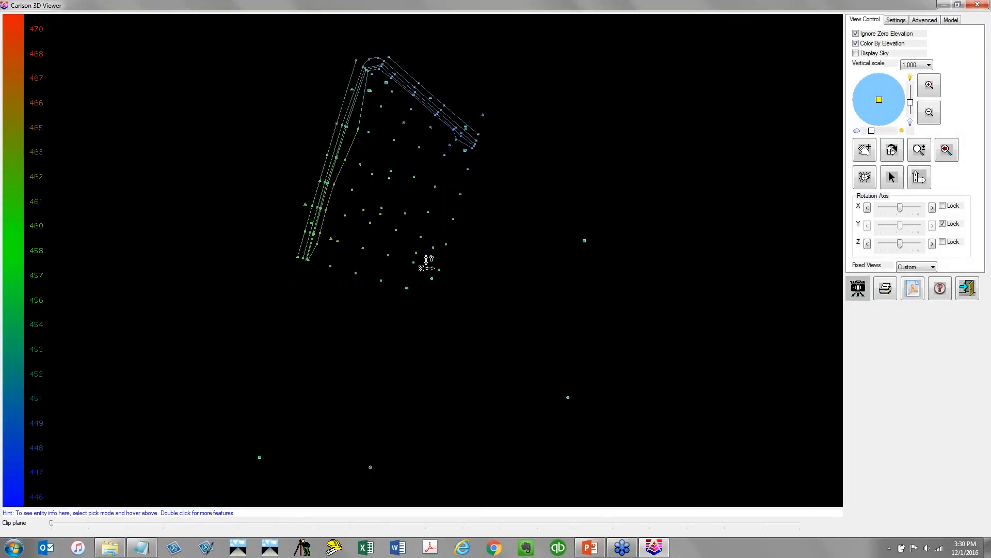
Set the 3D Viewer's vertical scale to 4.000
left_click_drag(427, 261, 392, 239)
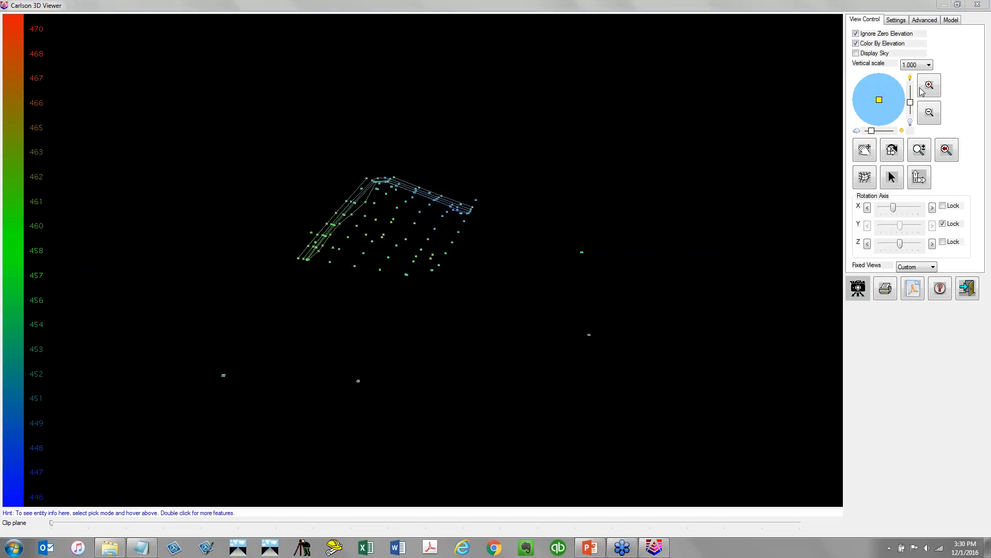
left_click(917, 65)
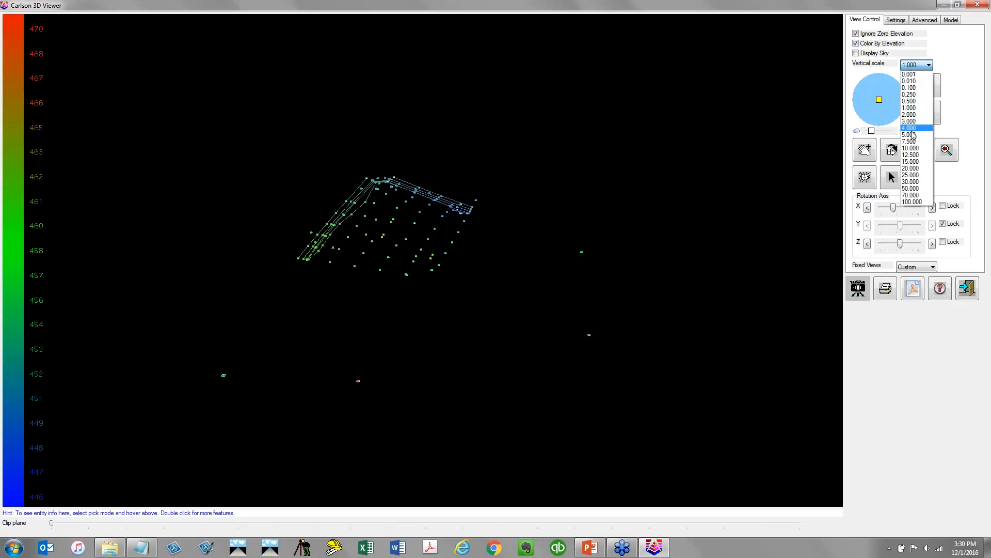
left_click(912, 129)
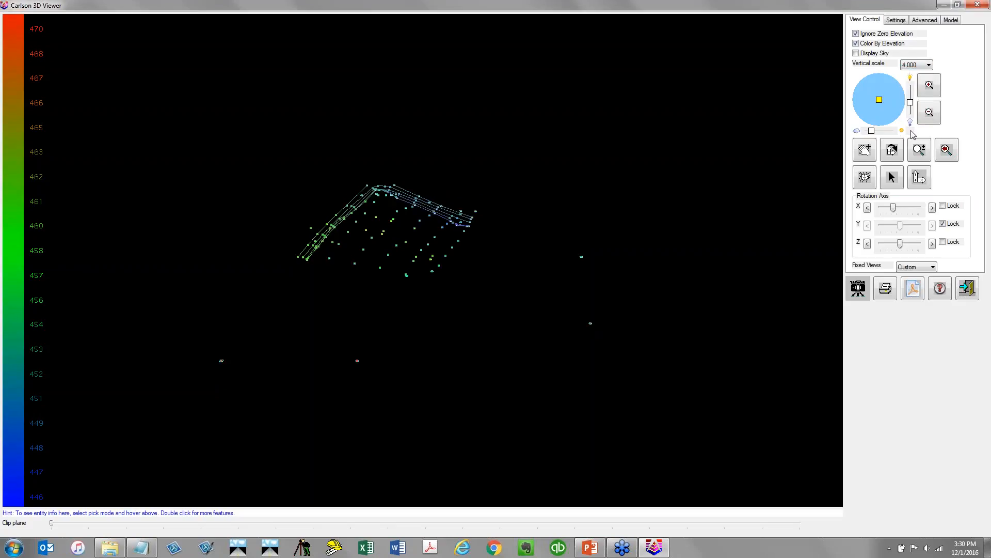
Orbit and zoom the 3D view to inspect the points and linework in elevation
left_click_drag(420, 309, 410, 212)
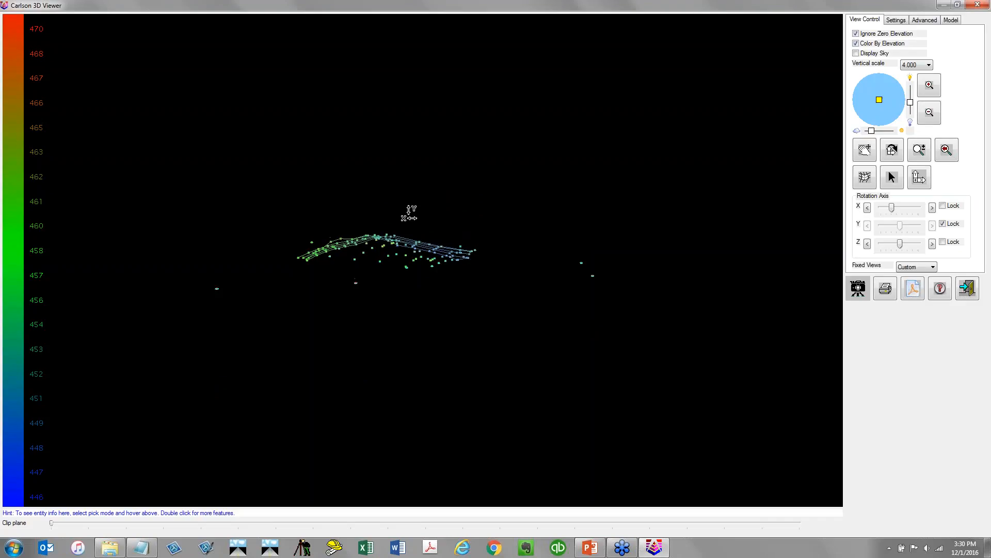
scroll(393, 295, "up", 7)
scroll(391, 295, "down", 2)
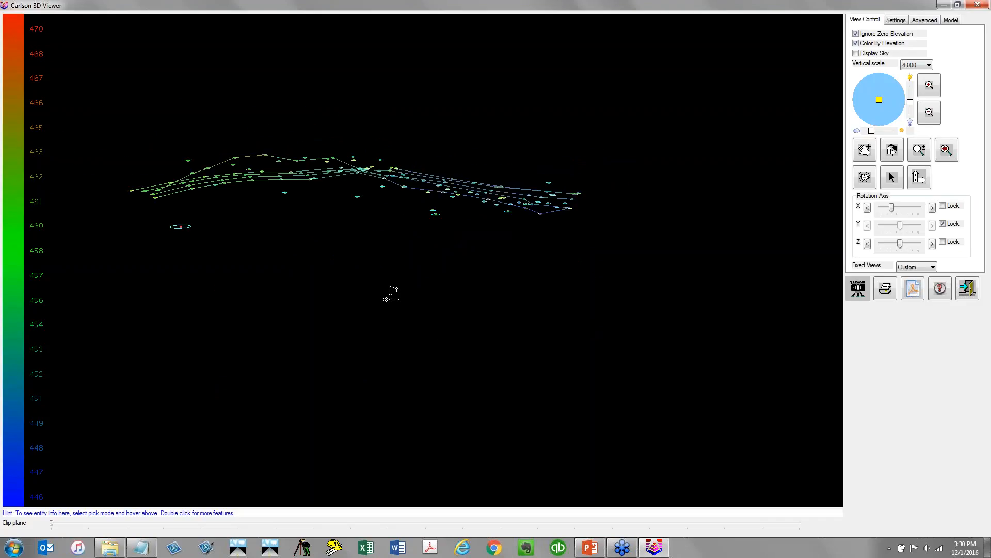
scroll(385, 272, "down", 3)
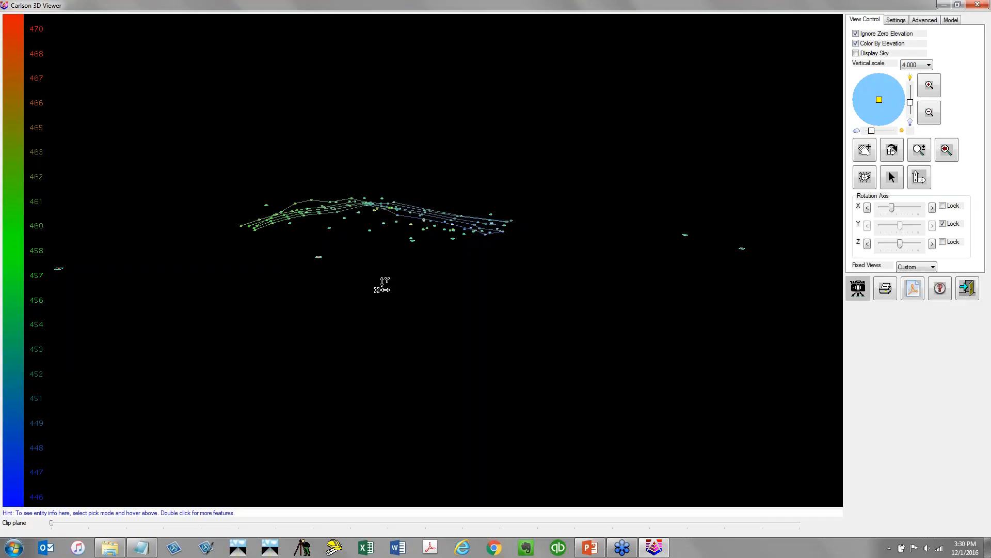
left_click_drag(383, 284, 380, 325)
scroll(382, 258, "down", 3)
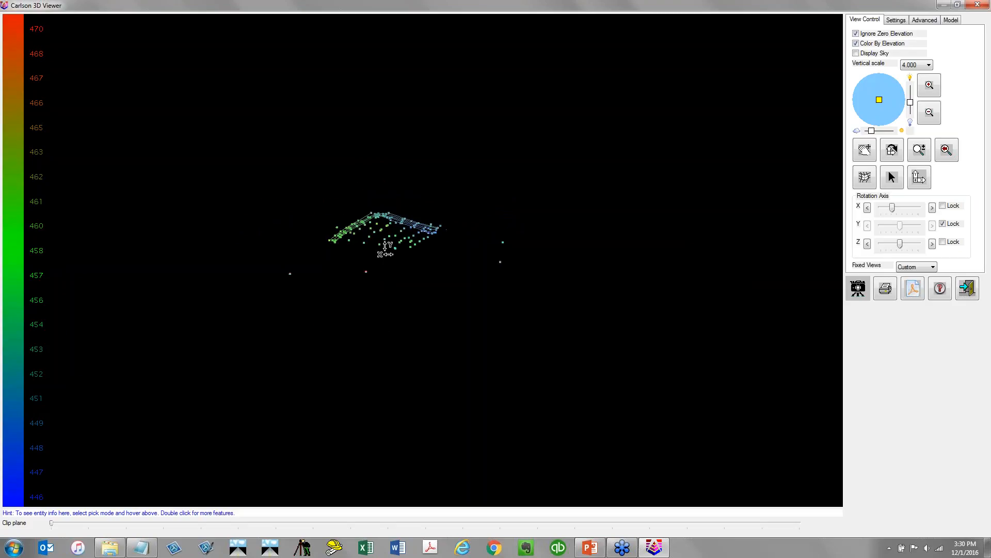
left_click_drag(386, 240, 389, 244)
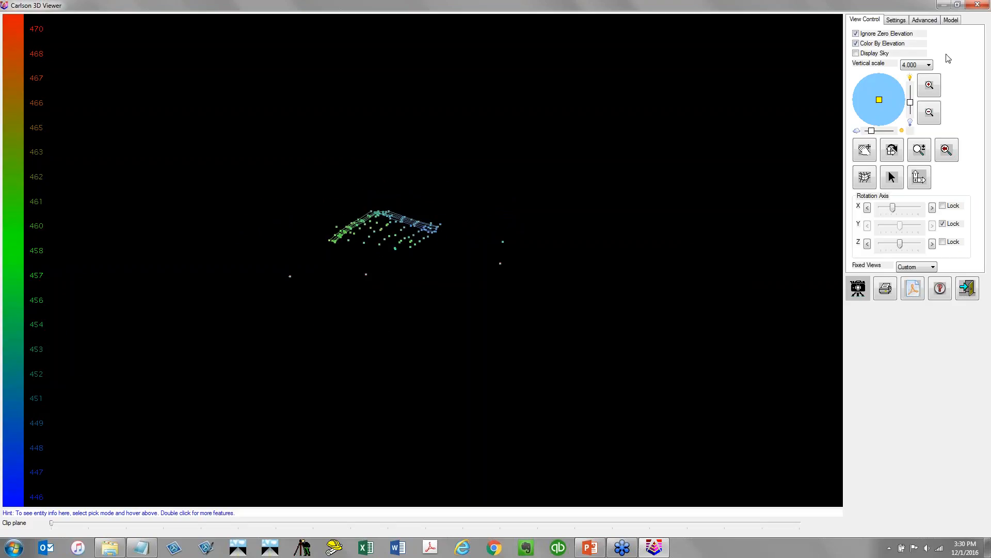
Turn Ignore Zero Elevation off and back on
left_click(908, 34)
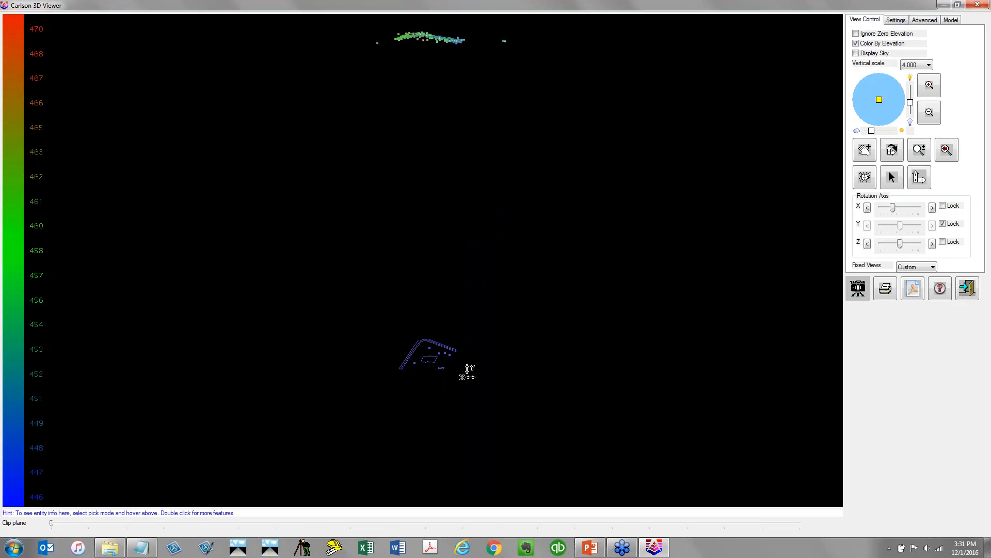
left_click(857, 34)
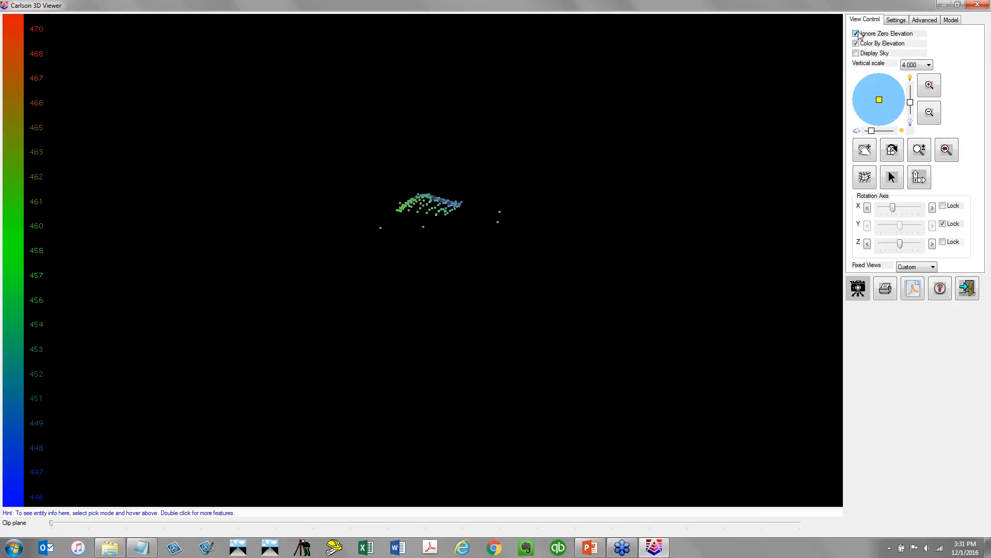
Exit the 3D Viewer and save the drawing
scroll(449, 209, "up", 2)
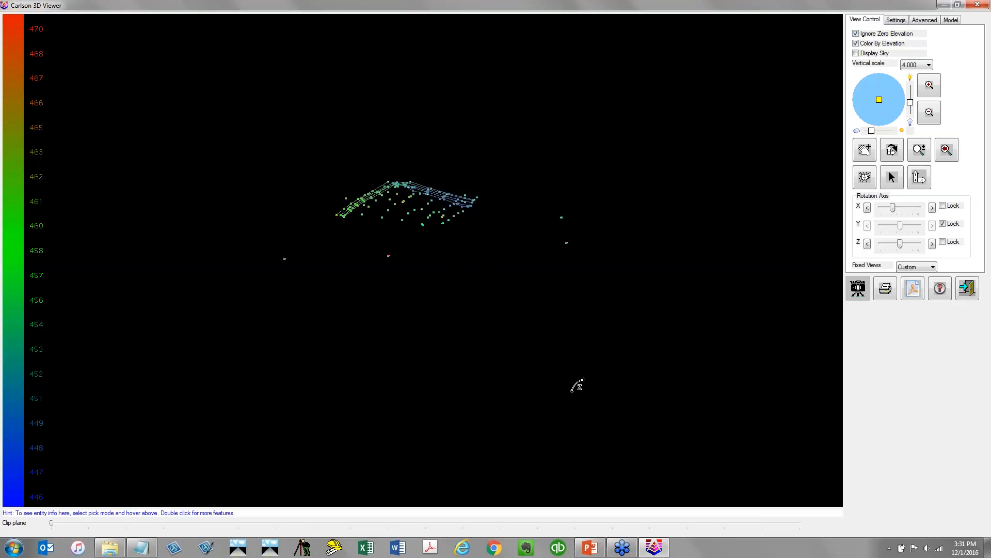
left_click_drag(576, 385, 494, 290)
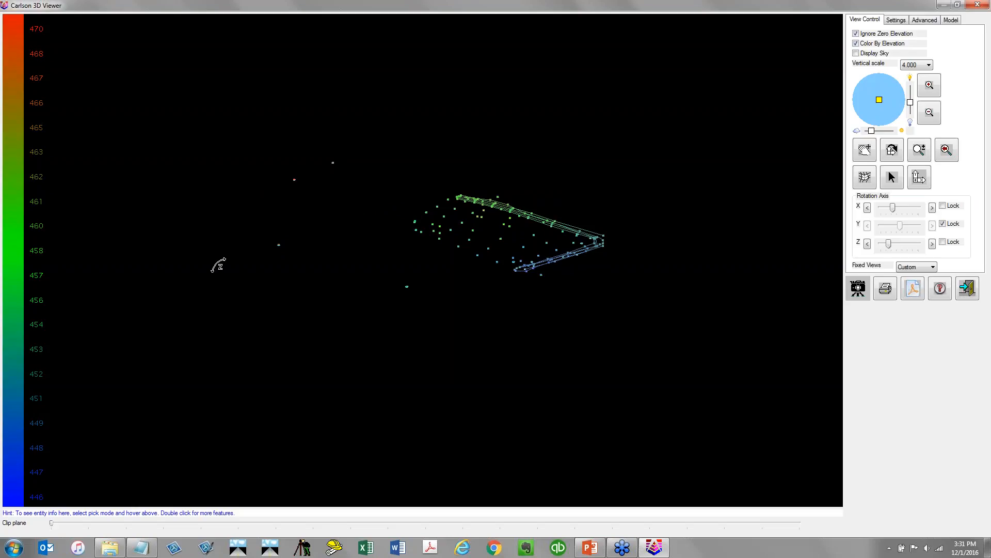
left_click(975, 289)
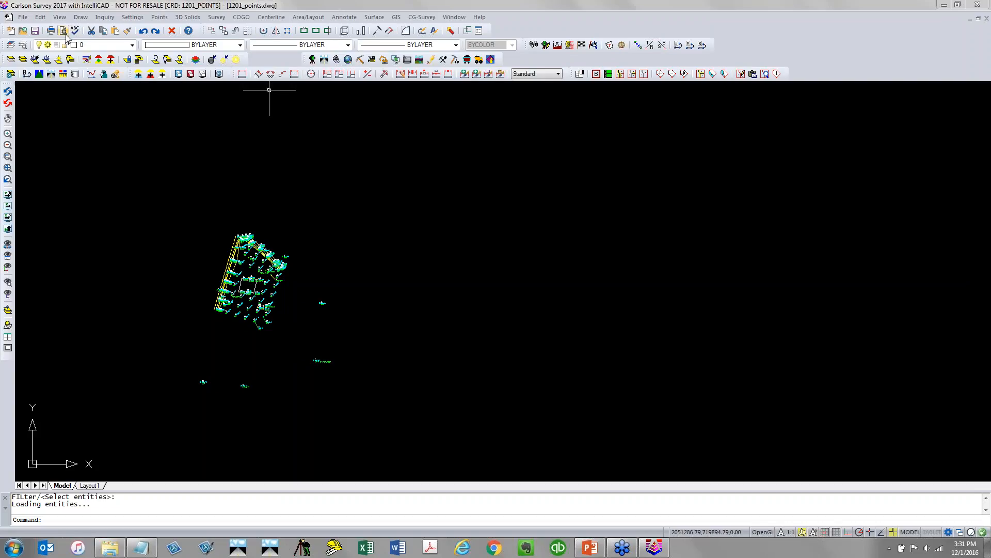
left_click(34, 30)
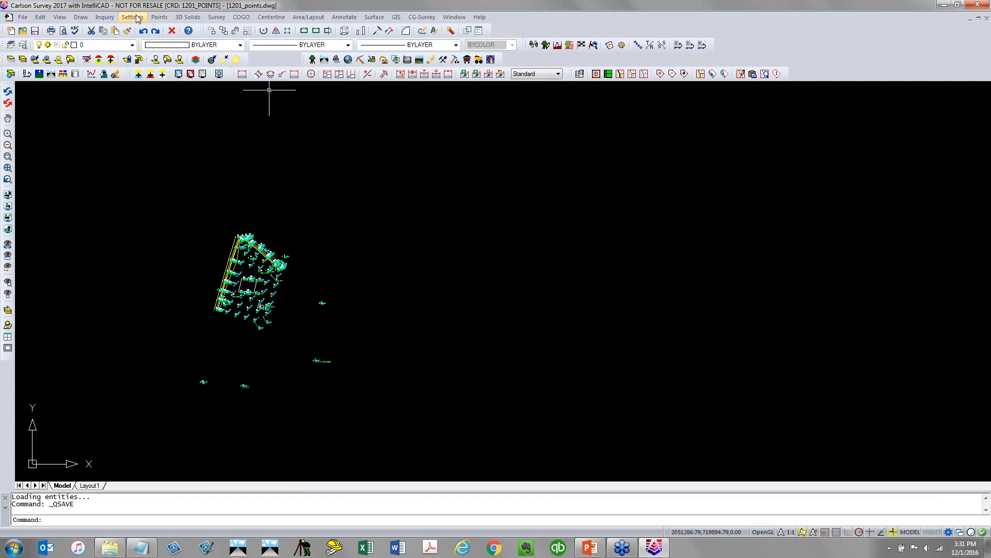
Set the drawing's projection to State Plane 83 with zone NC in Drawing Setup, and save the drawing
left_click(132, 17)
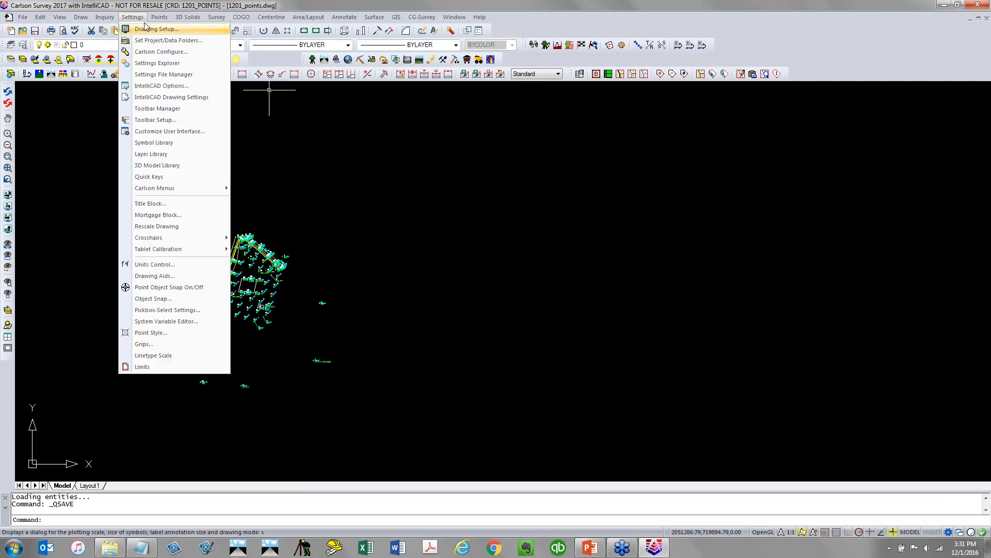
left_click(158, 4)
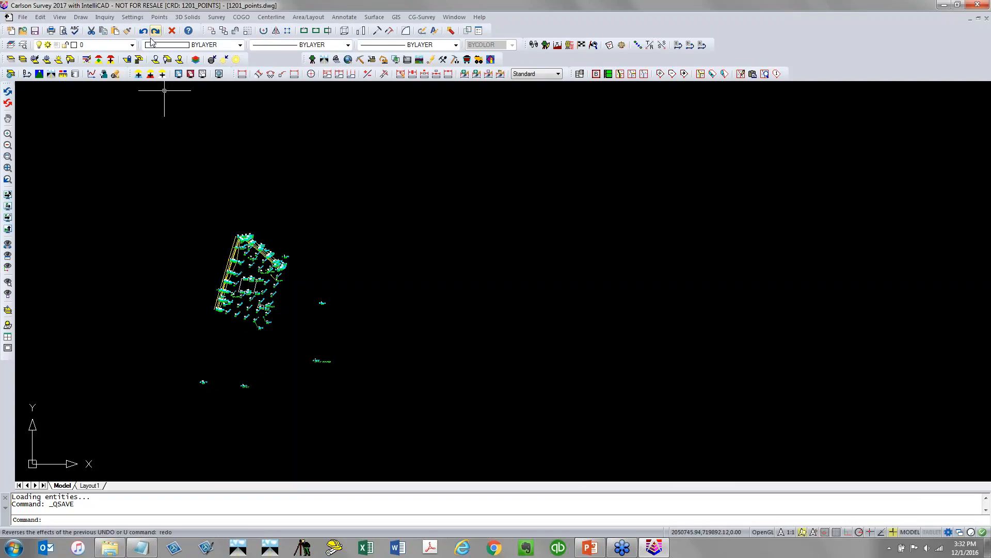
left_click(132, 17)
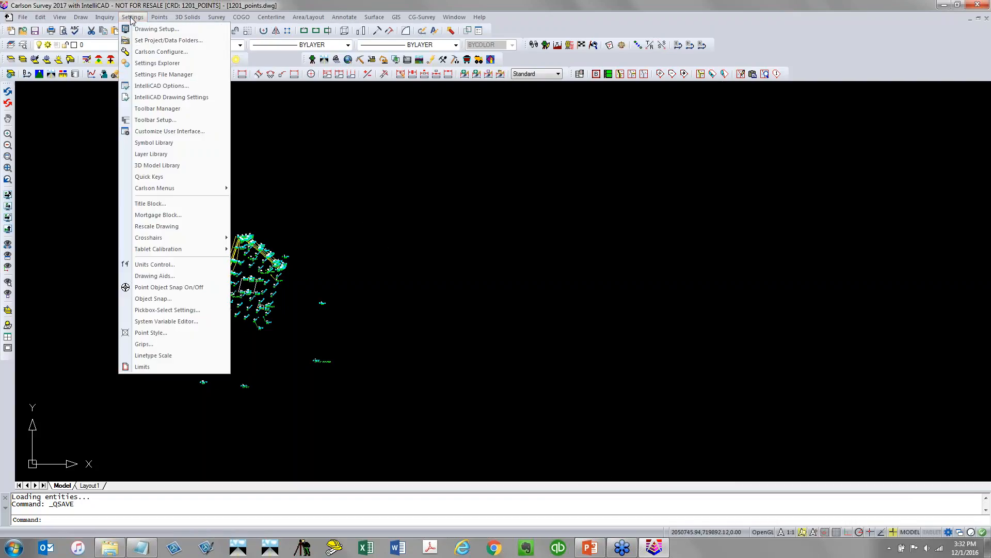
left_click(155, 30)
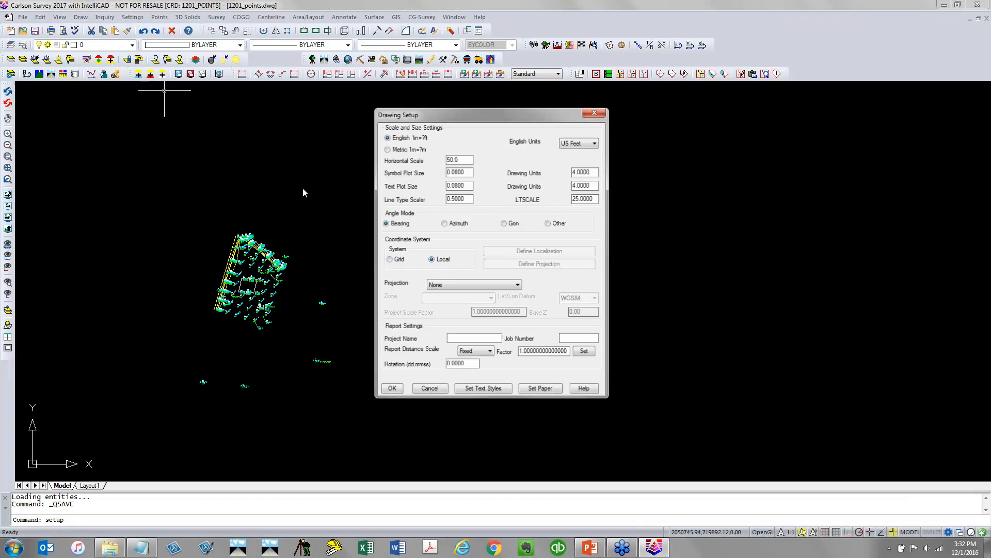
left_click(457, 287)
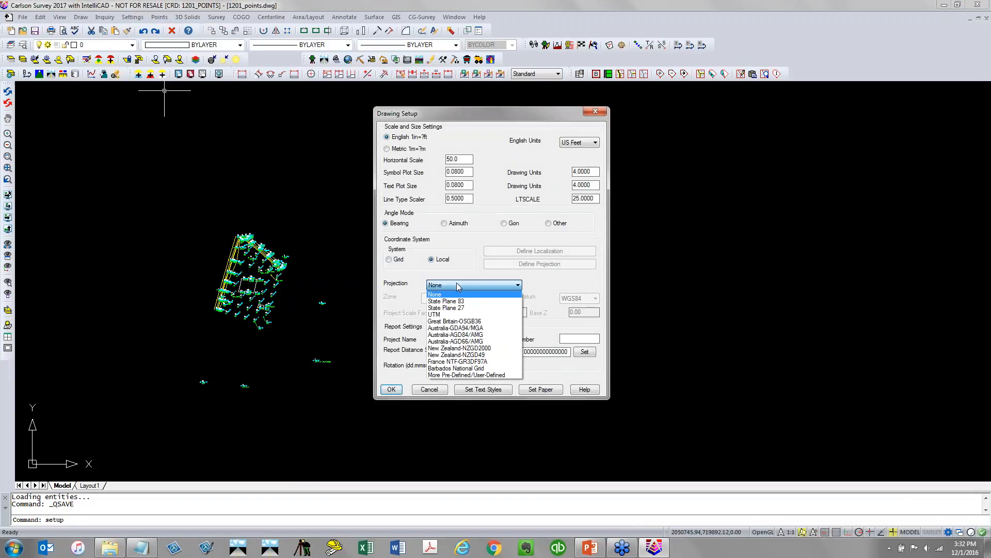
left_click(477, 304)
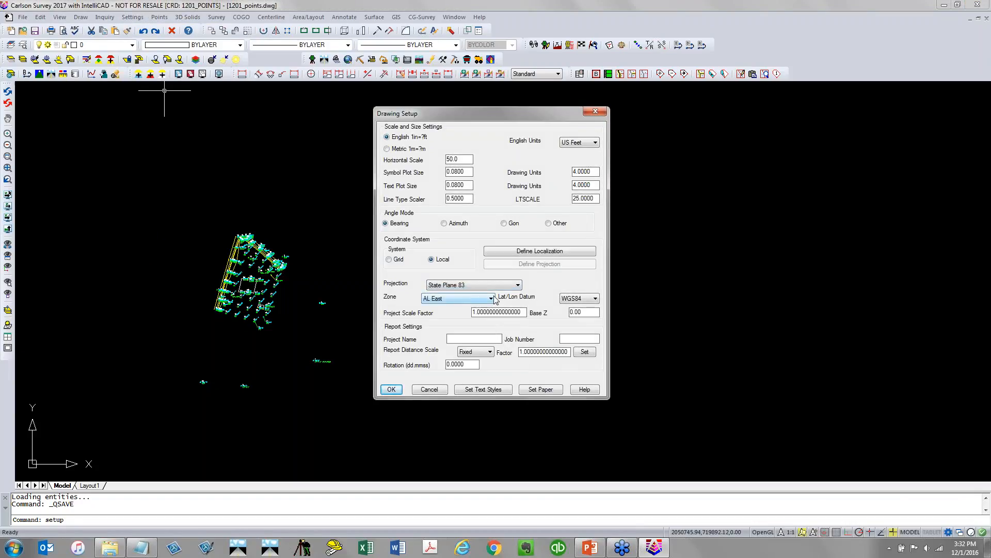
left_click(447, 298)
scroll(443, 398, "down", 13)
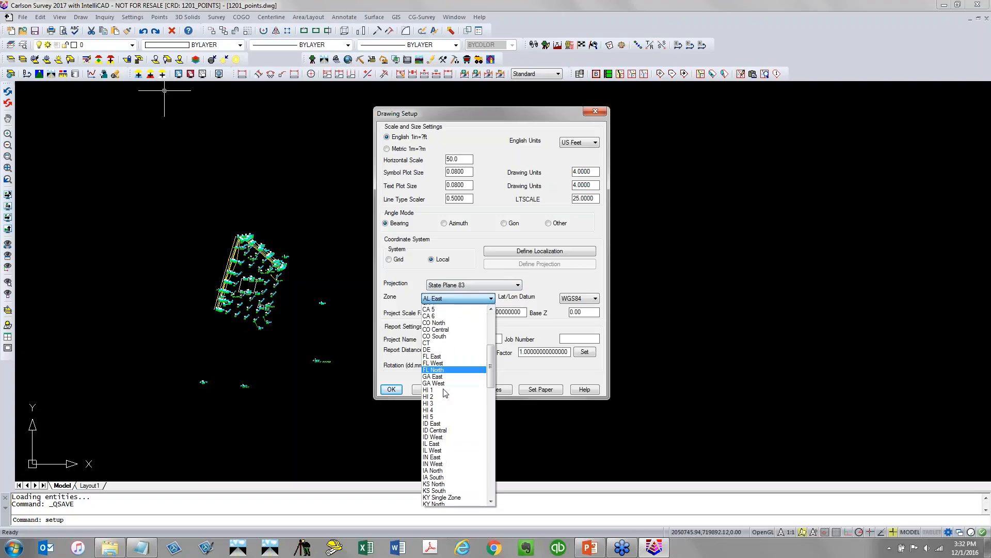
scroll(438, 473, "down", 3)
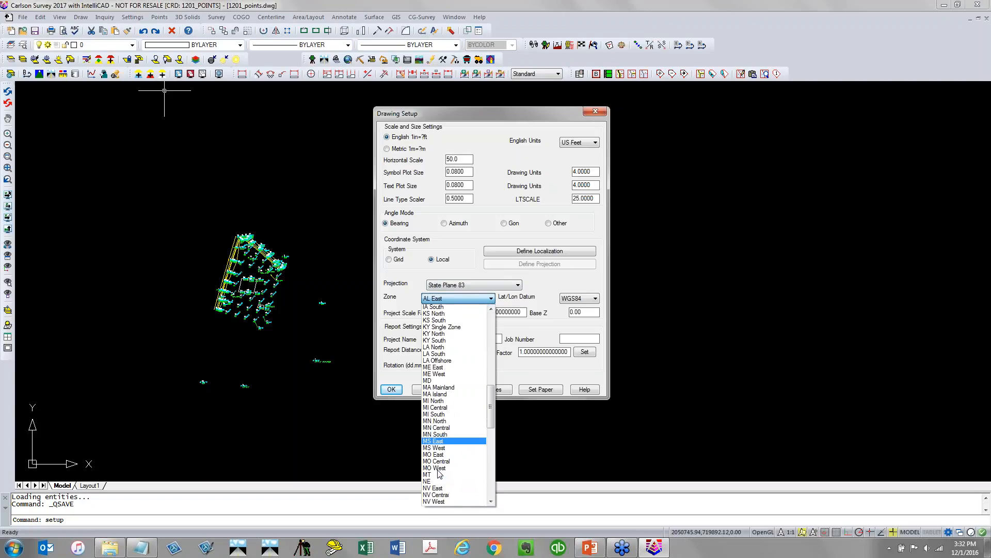
scroll(436, 483, "down", 2)
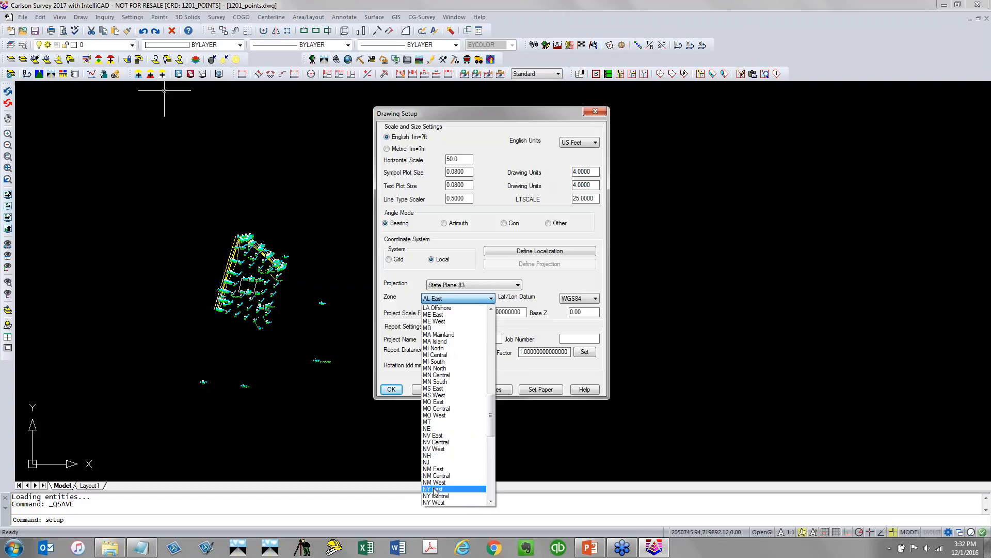
scroll(437, 491, "down", 2)
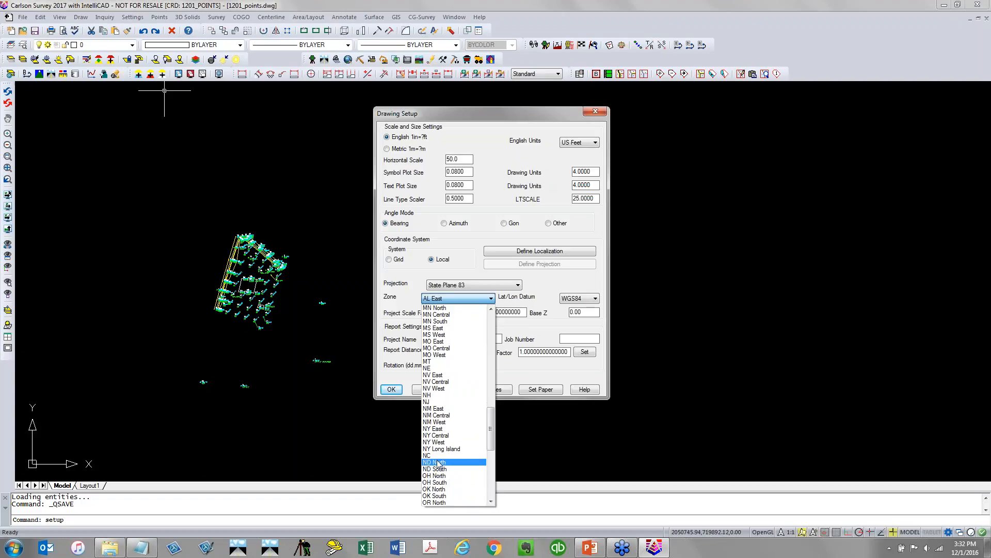
left_click(438, 457)
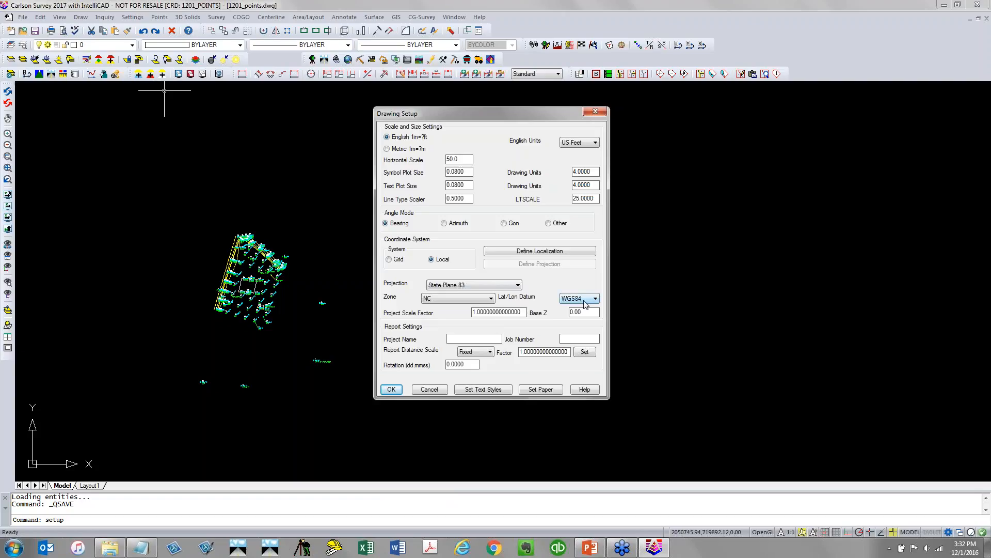
left_click(391, 389)
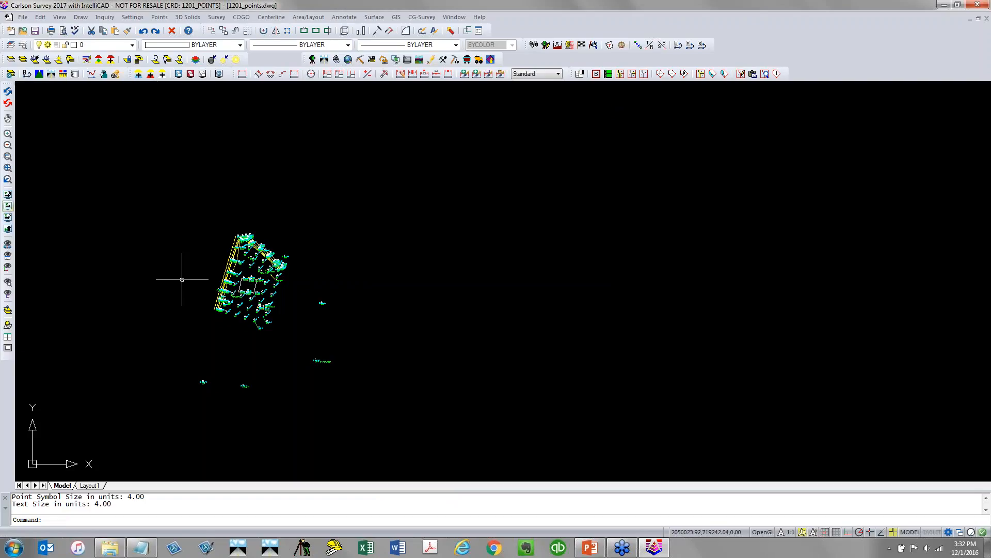
left_click(35, 31)
Search for published survey control stations on the map around Apex, North Carolina
left_click(168, 19)
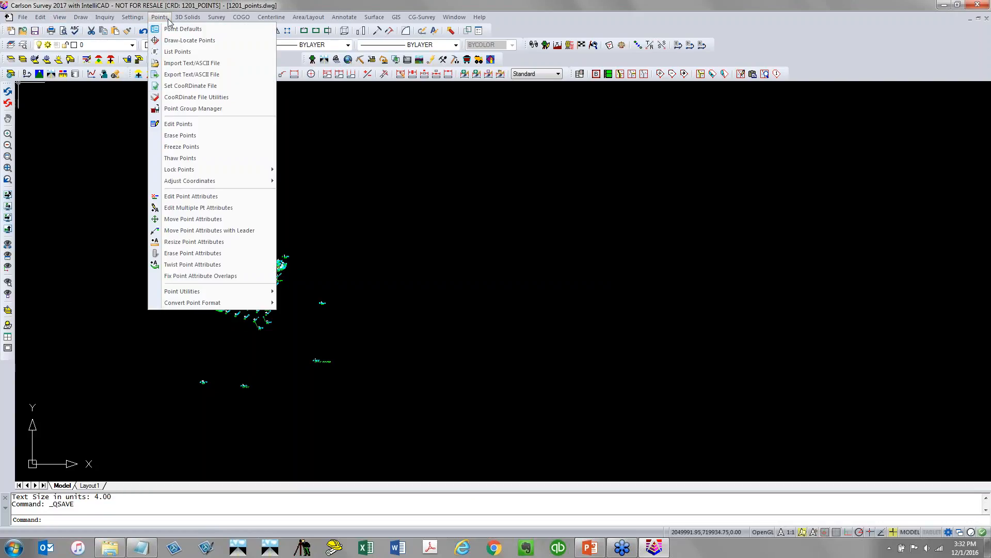
mouse_move(198, 293)
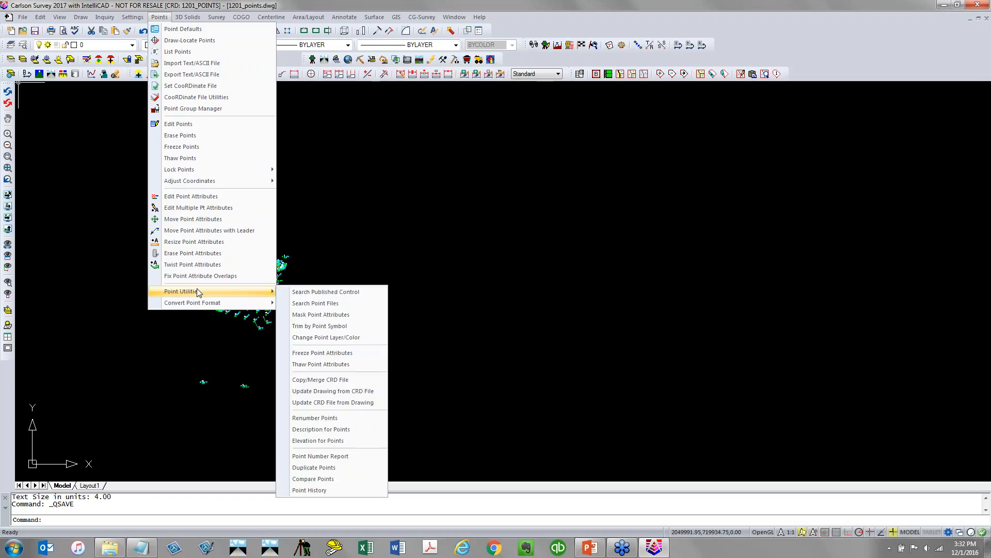
left_click(372, 292)
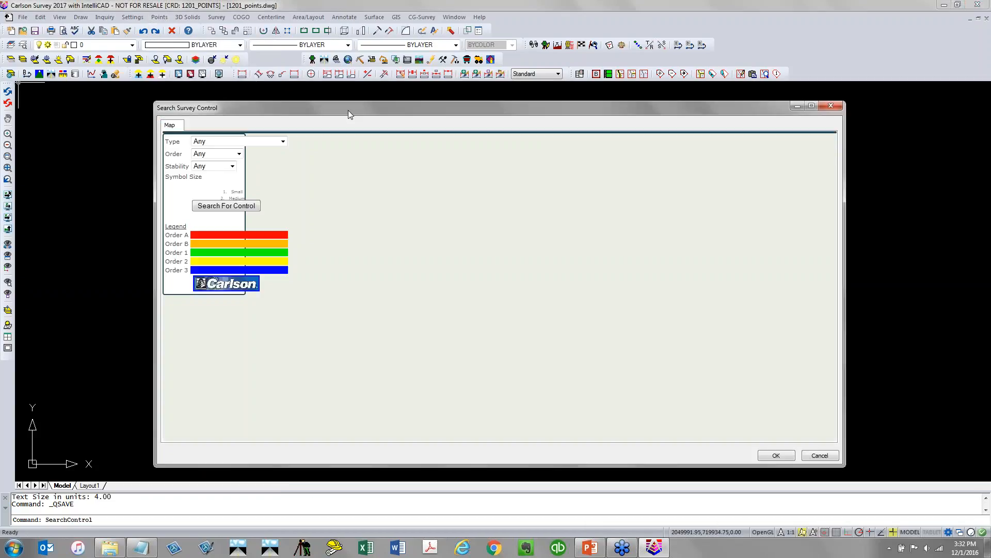
left_click_drag(348, 110, 264, 66)
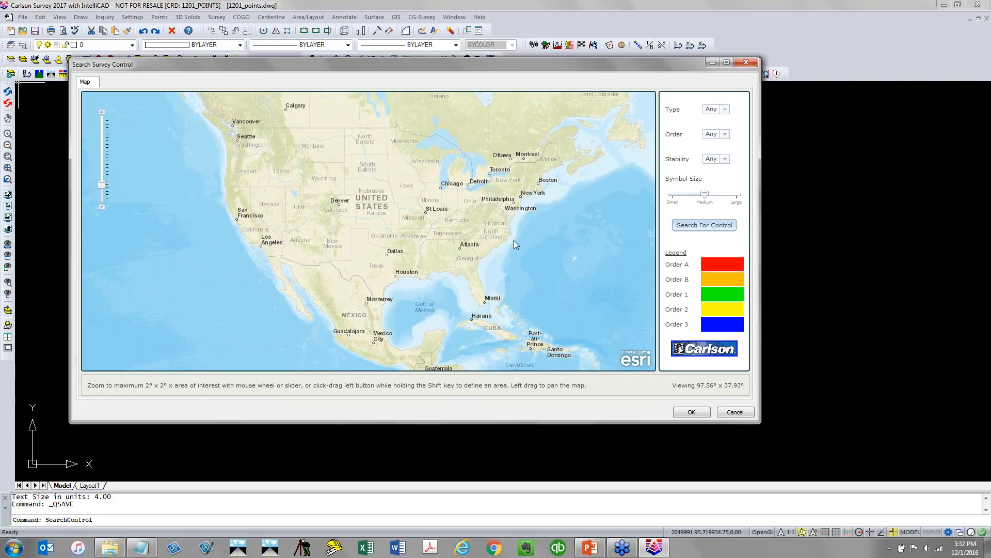
scroll(500, 238, "up", 1)
scroll(486, 231, "up", 2)
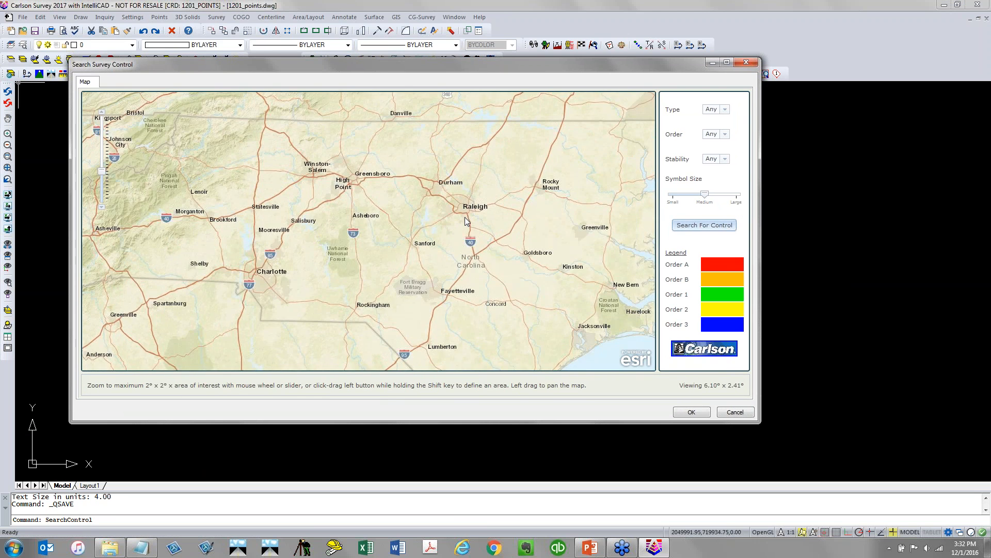
scroll(455, 209, "up", 4)
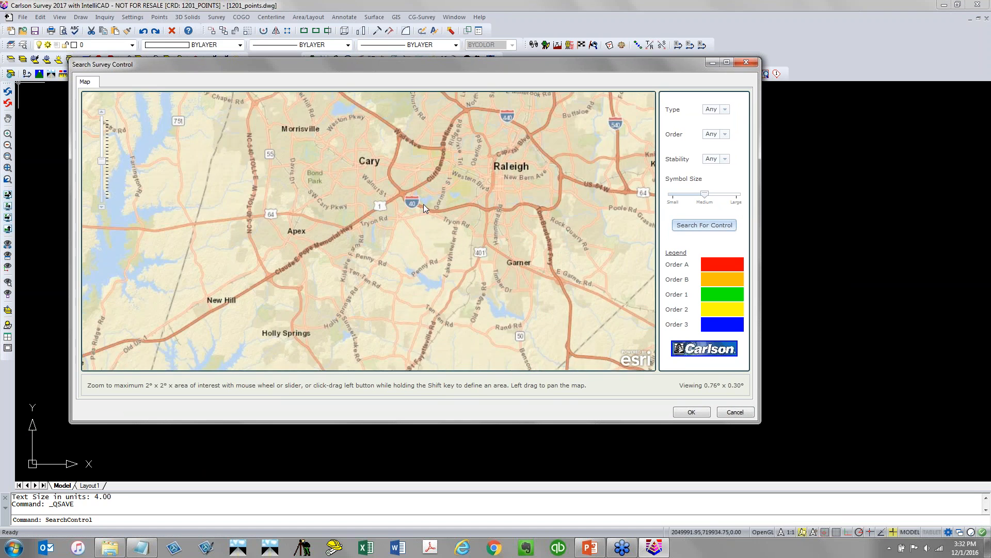
scroll(424, 205, "up", 1)
scroll(424, 204, "up", 1)
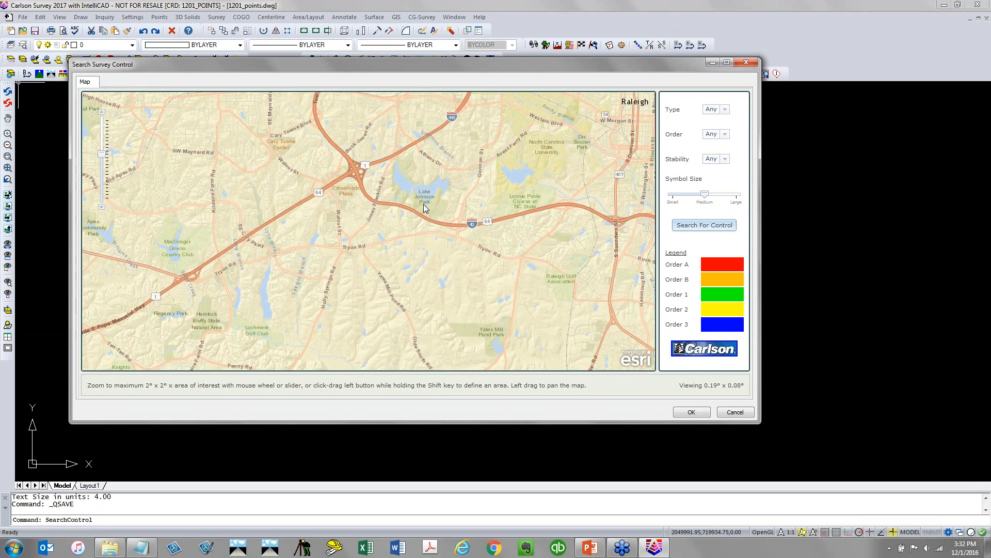
scroll(442, 221, "down", 1)
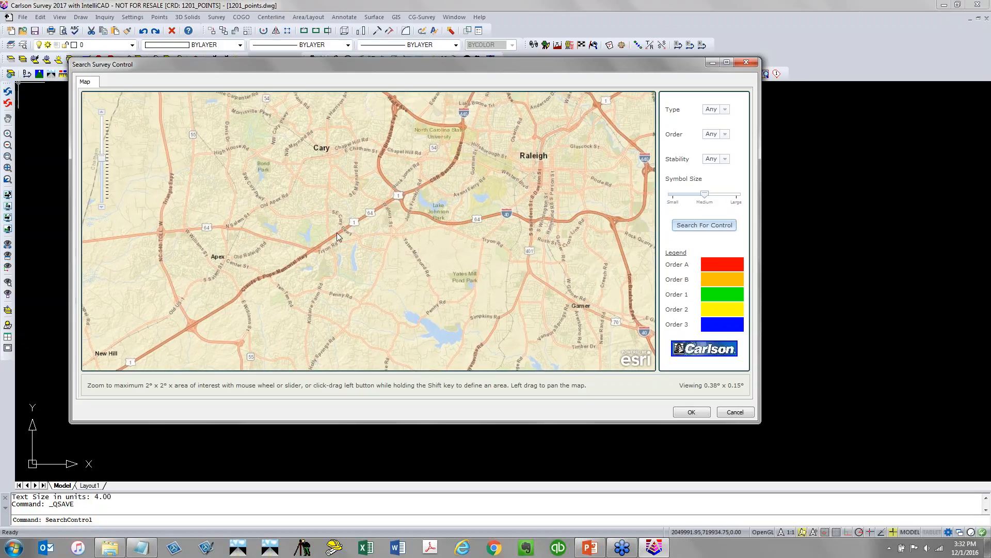
scroll(336, 233, "up", 1)
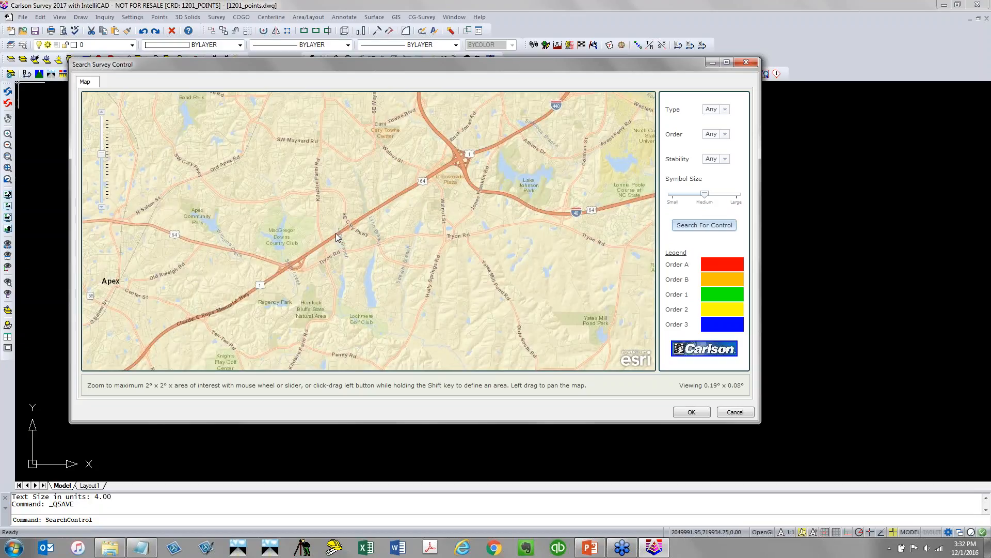
scroll(337, 237, "up", 1)
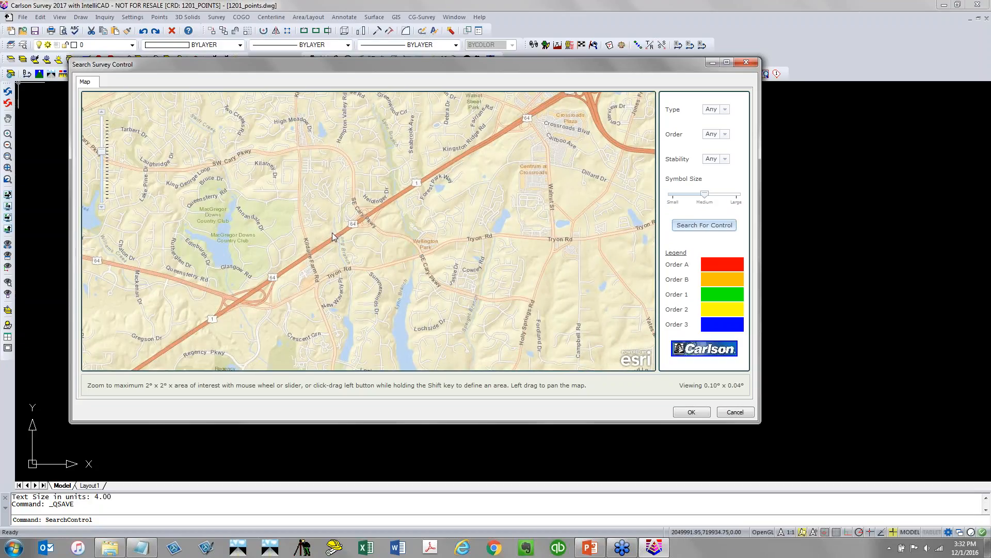
scroll(332, 235, "down", 2)
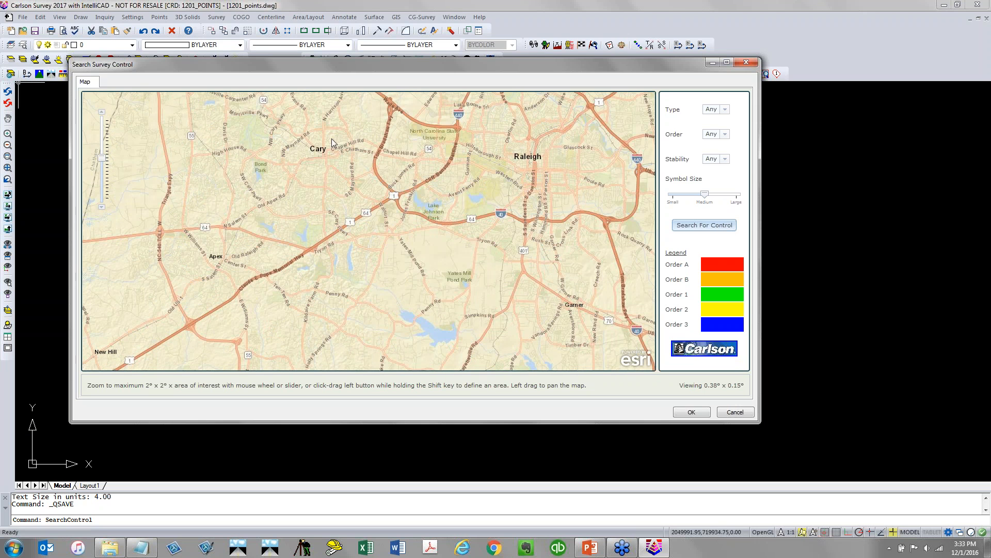
scroll(333, 199, "down", 1)
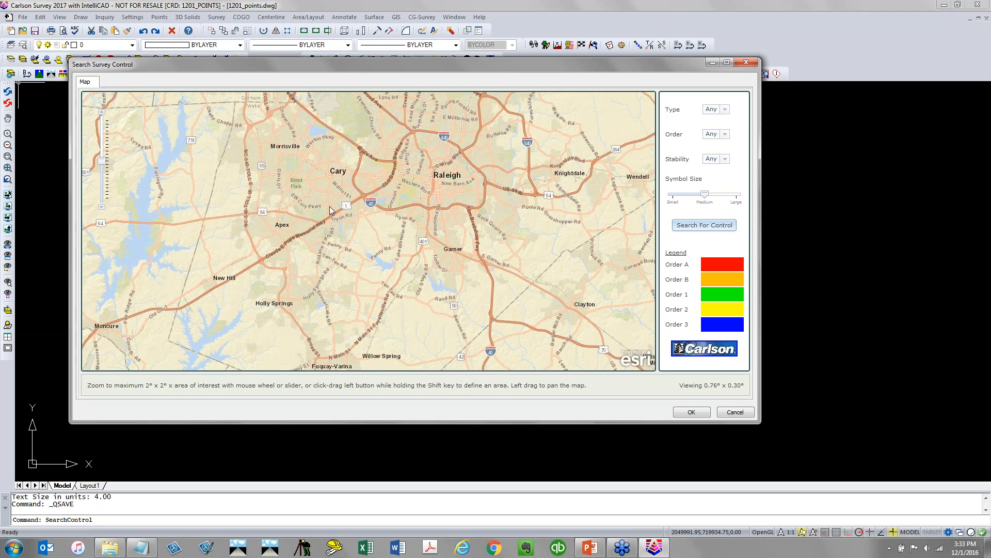
scroll(353, 170, "up", 1)
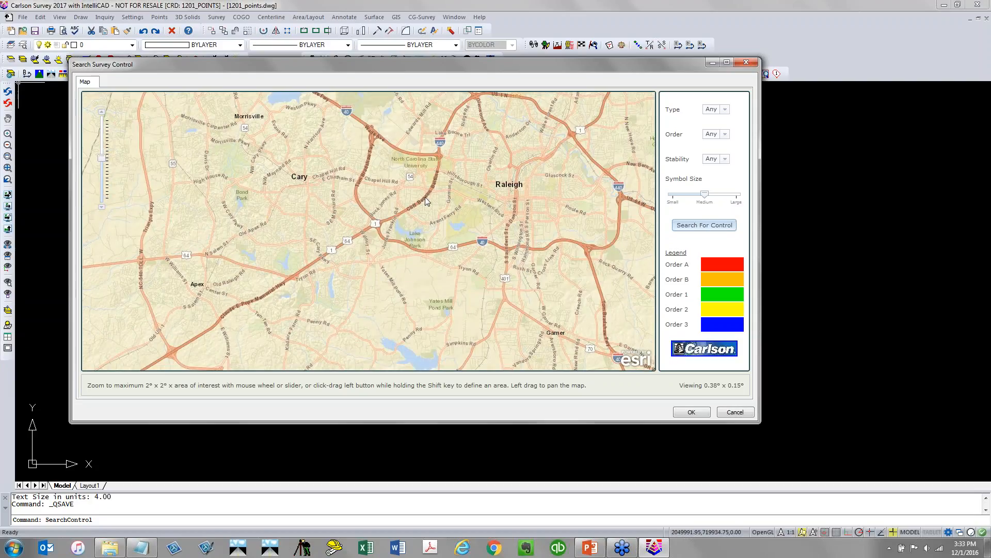
scroll(426, 197, "up", 1)
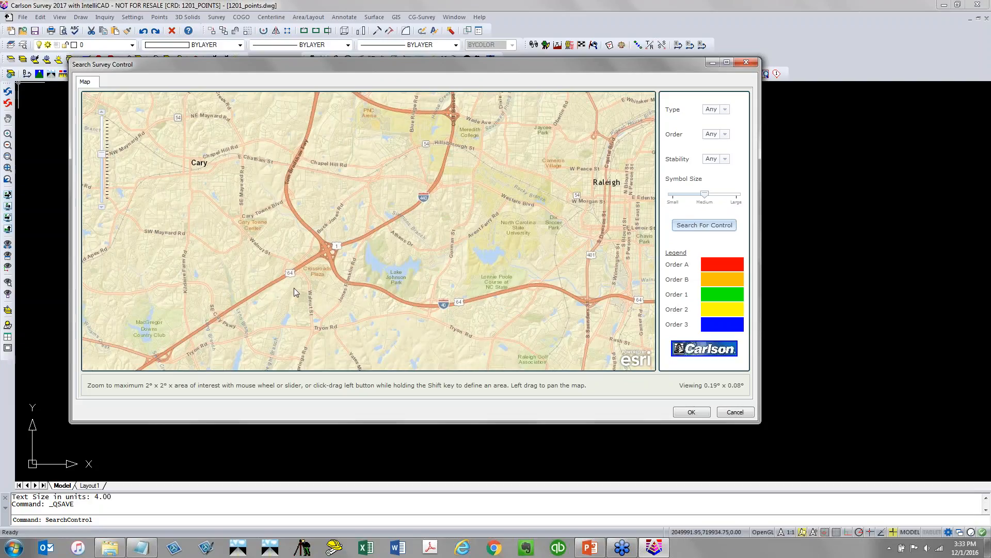
scroll(301, 320, "down", 1)
left_click_drag(301, 321, 391, 279)
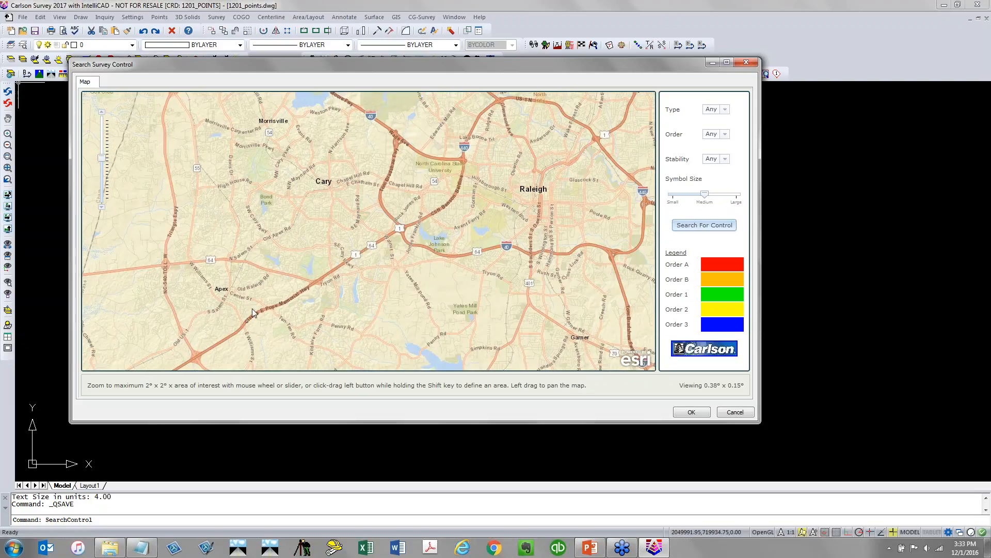
scroll(253, 312, "up", 2)
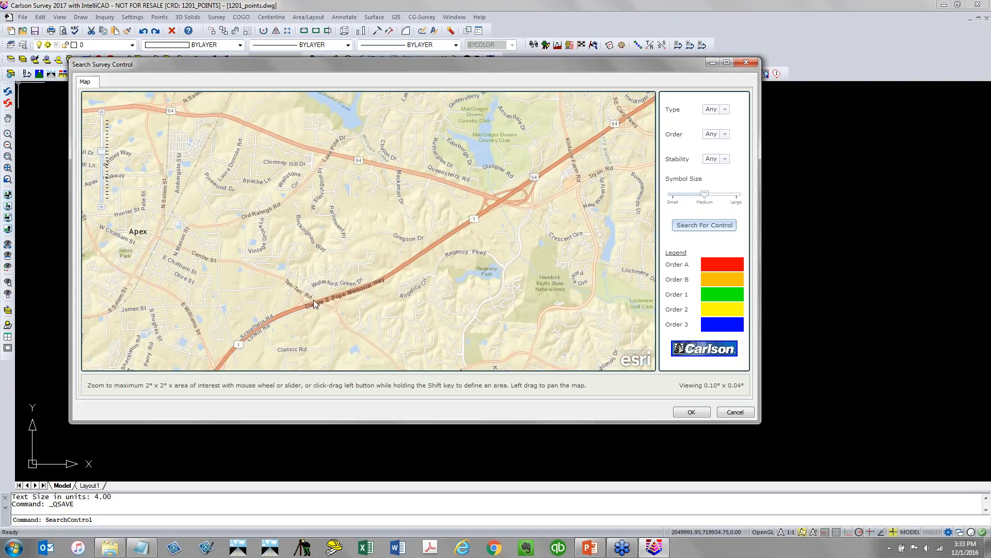
left_click_drag(319, 309, 351, 220)
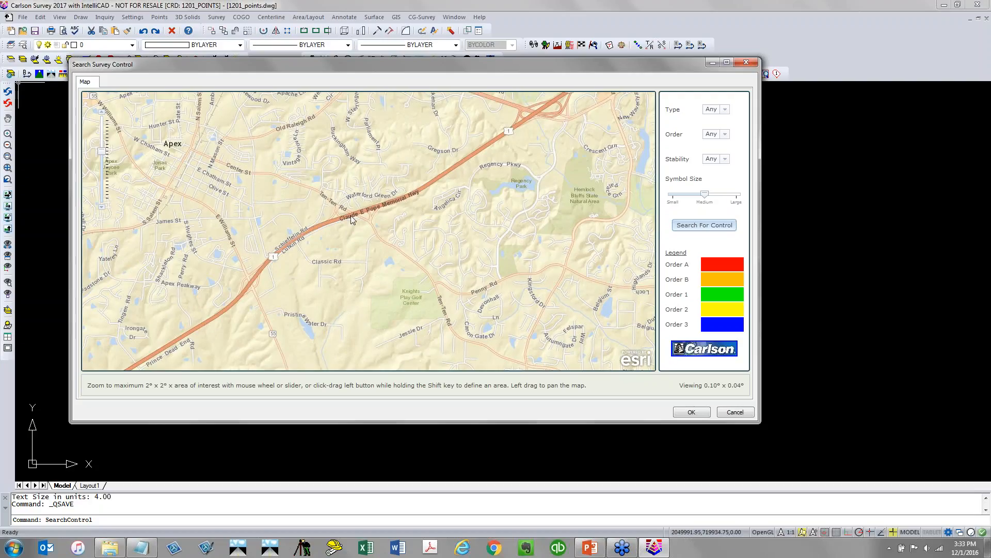
left_click(715, 227)
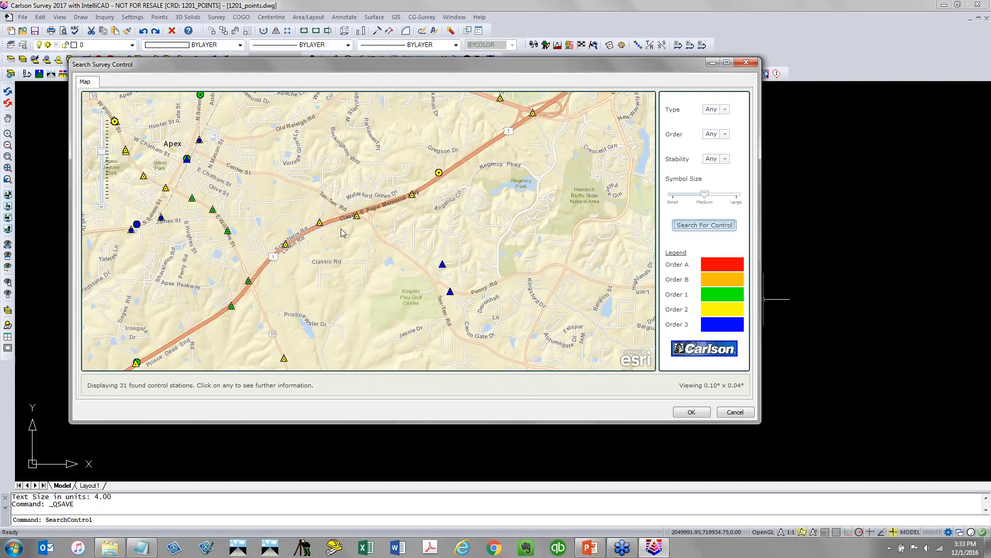
Open and read the datasheet for control station VIOLET, then select station PETE on the map
left_click(319, 224)
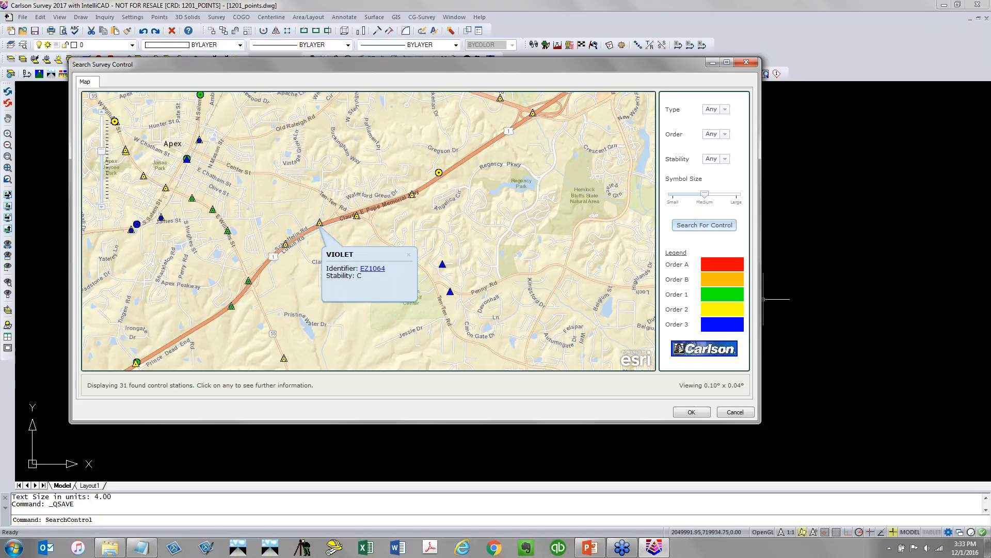
left_click(379, 268)
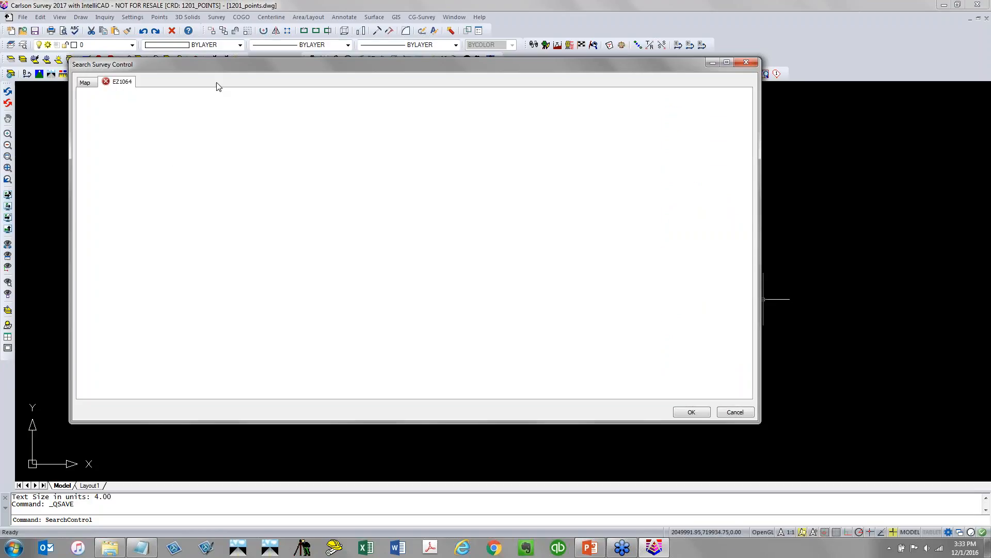
scroll(161, 175, "down", 20)
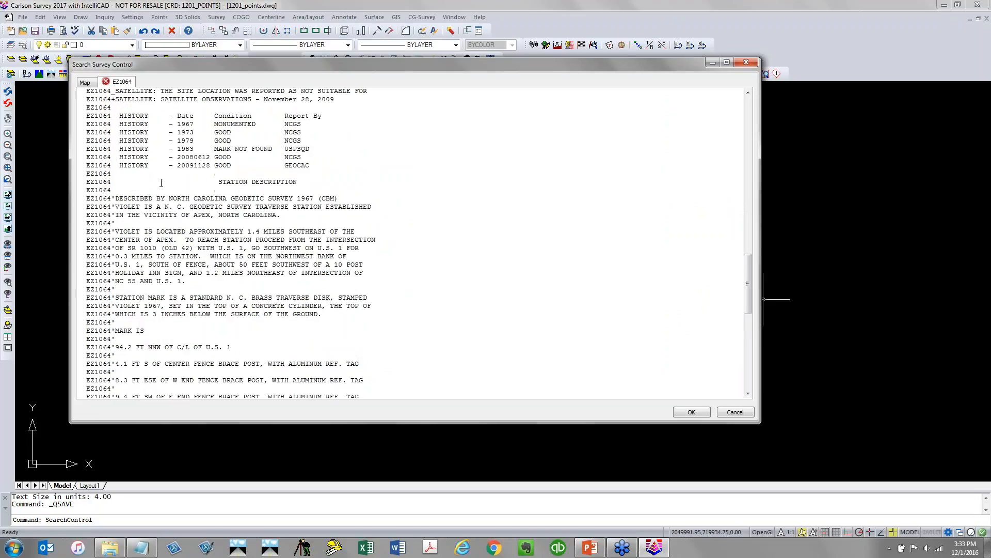
scroll(161, 183, "up", 15)
left_click(85, 83)
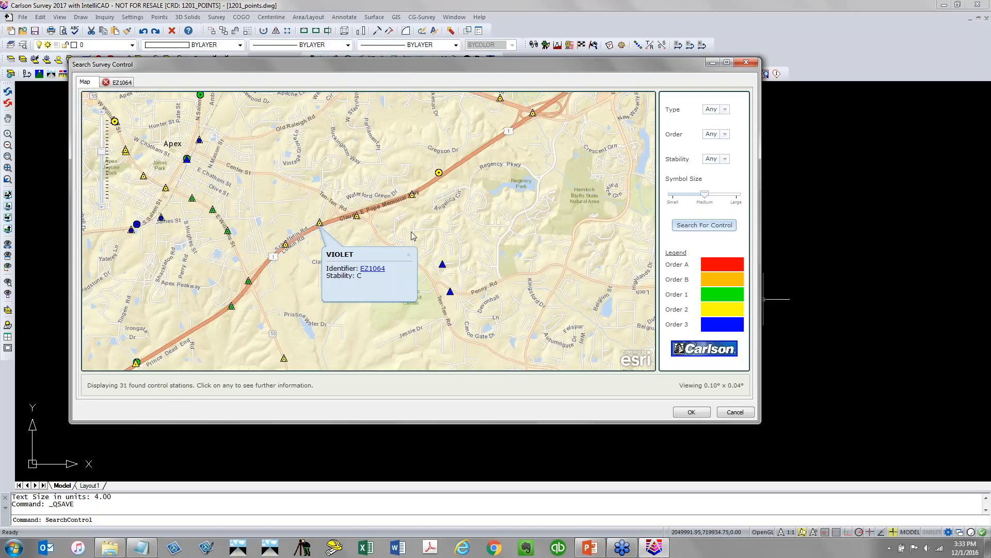
left_click(355, 218)
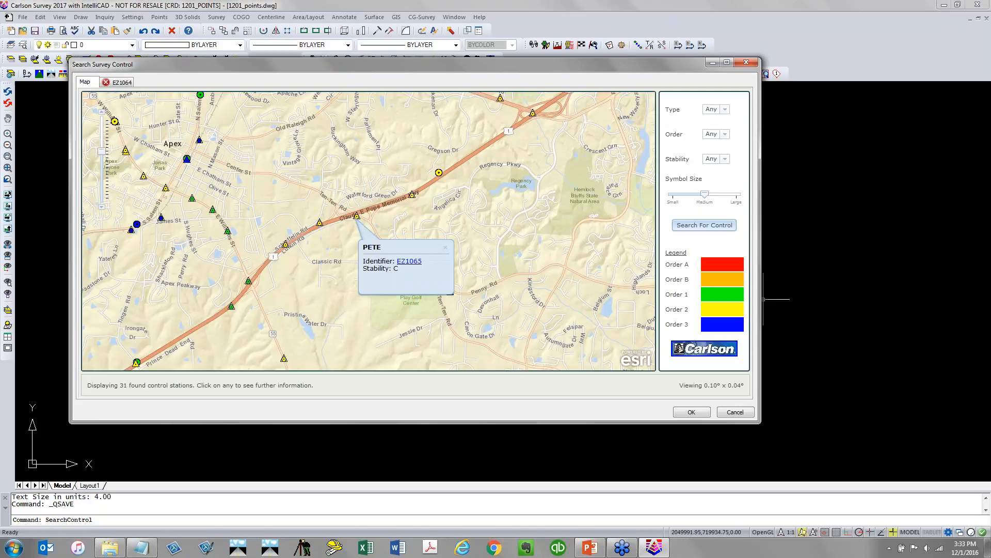
Open station PETE's datasheet, close the control search, and save the selected stations to the coordinate file
left_click(409, 261)
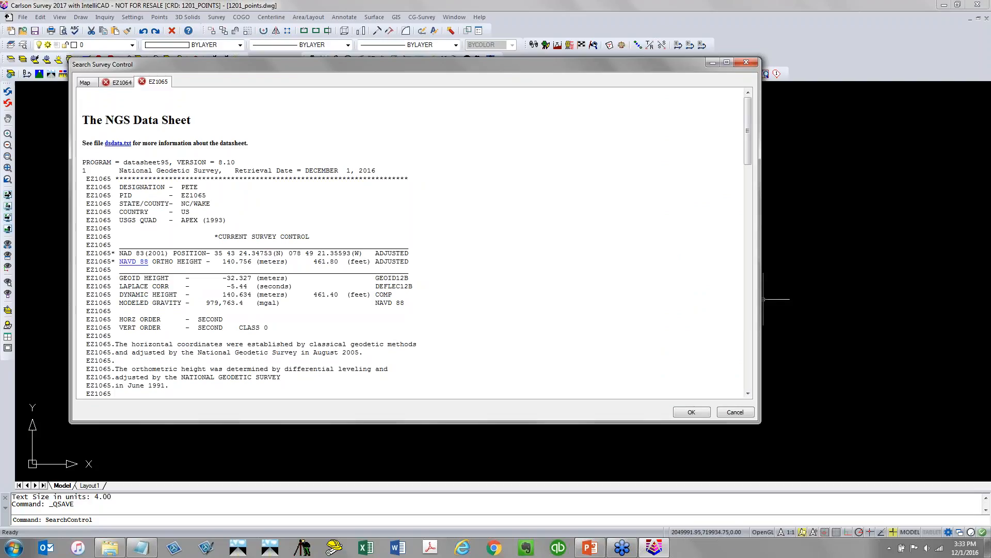
left_click(685, 413)
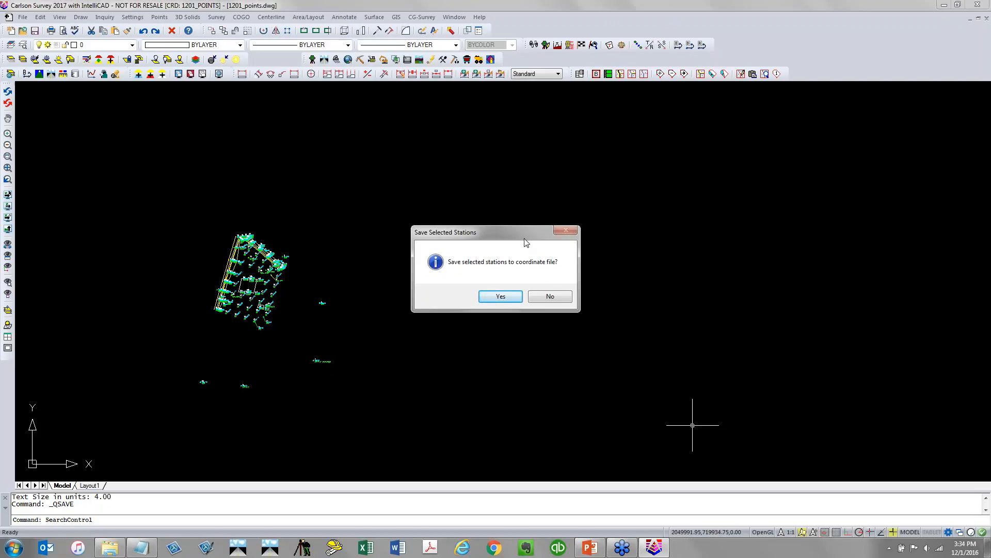
left_click(501, 297)
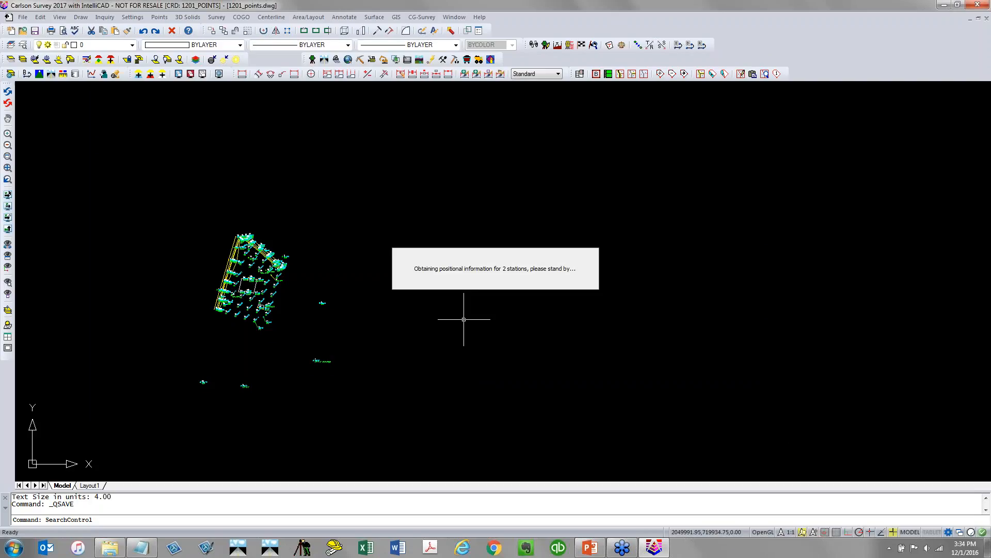
Open the coordinate file in Edit Points and rename point EZ1064 to 1064
scroll(449, 365, "down", 3)
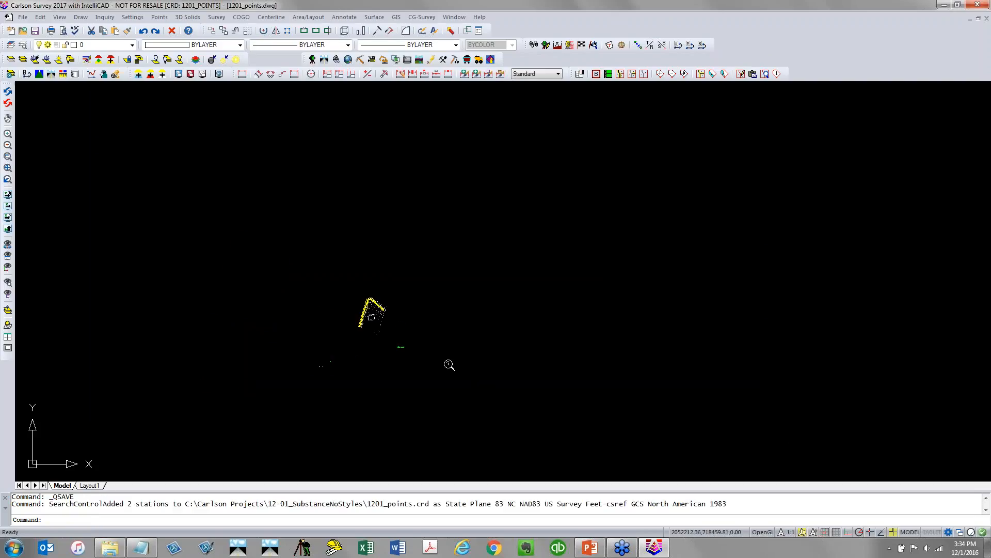
middle_click_drag(440, 347, 411, 252)
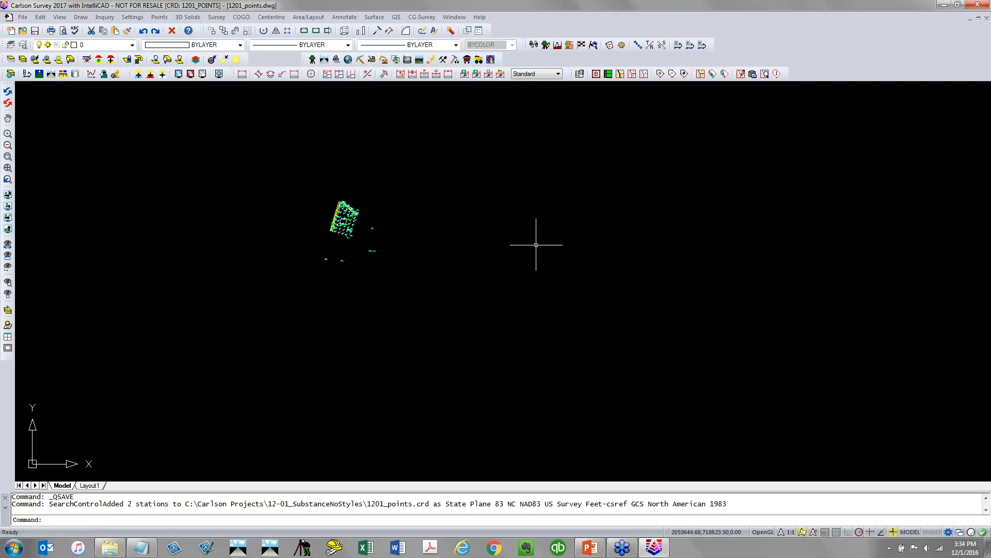
left_click(160, 17)
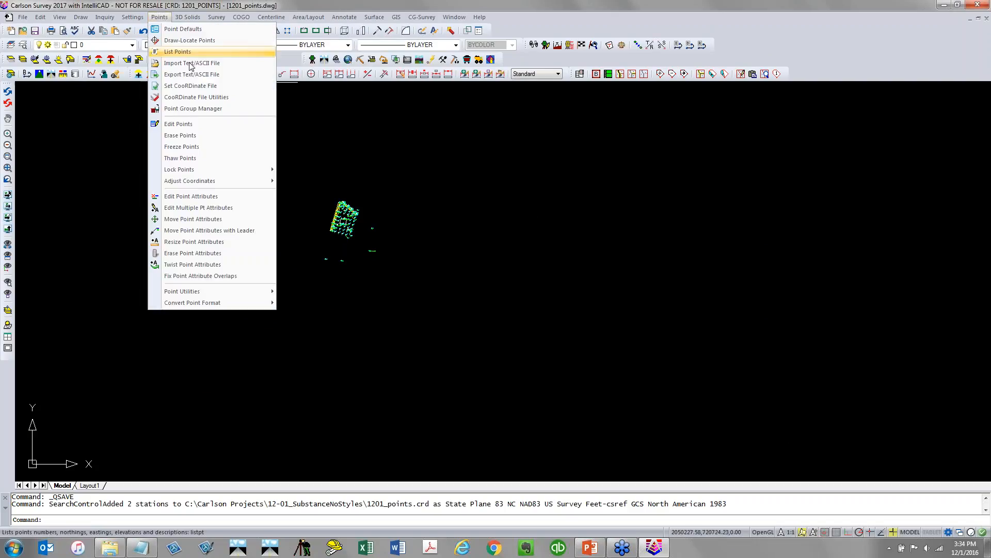
left_click(211, 127)
left_click(305, 217)
scroll(305, 228, "down", 8)
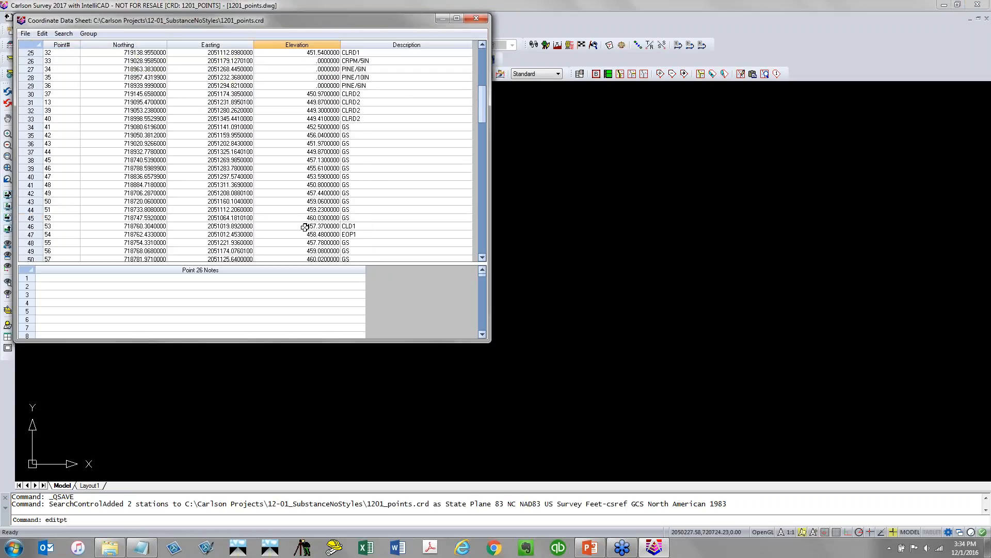
scroll(304, 228, "down", 20)
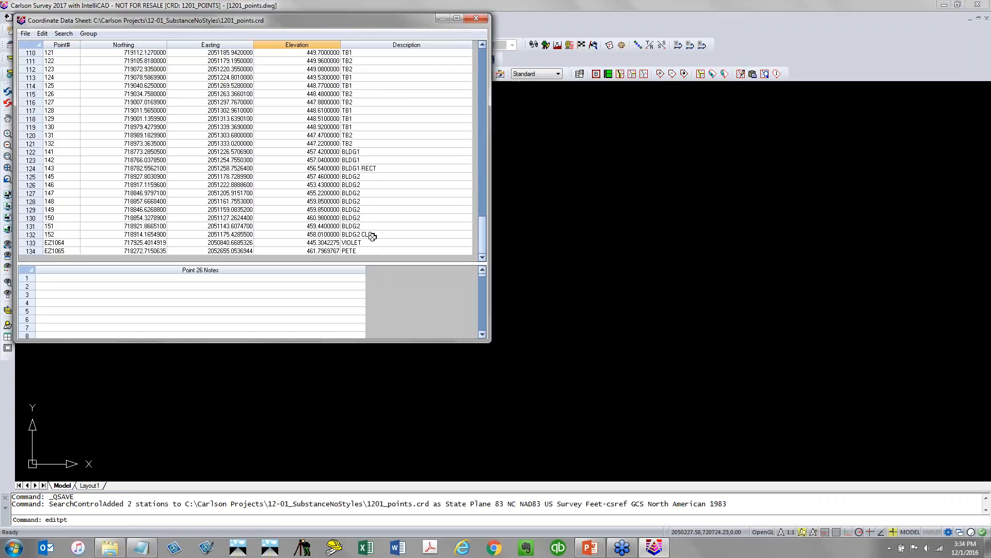
left_click_drag(370, 243, 369, 250)
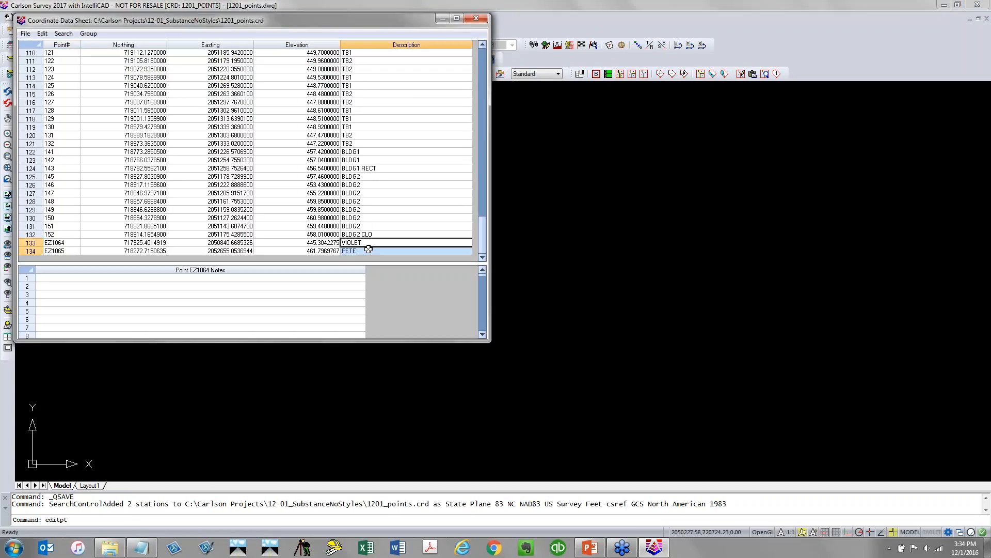
left_click(52, 243)
key("Home")
key("shift+Right")
key("shift+Right")
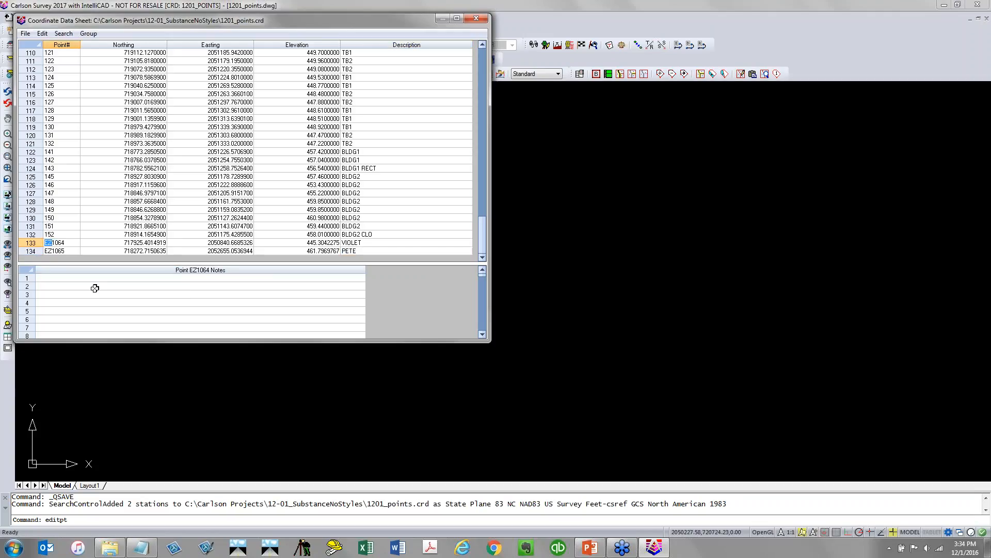
key("Delete")
Rename point EZ1065 to 1065, close the editor, and save the changes
key("Down")
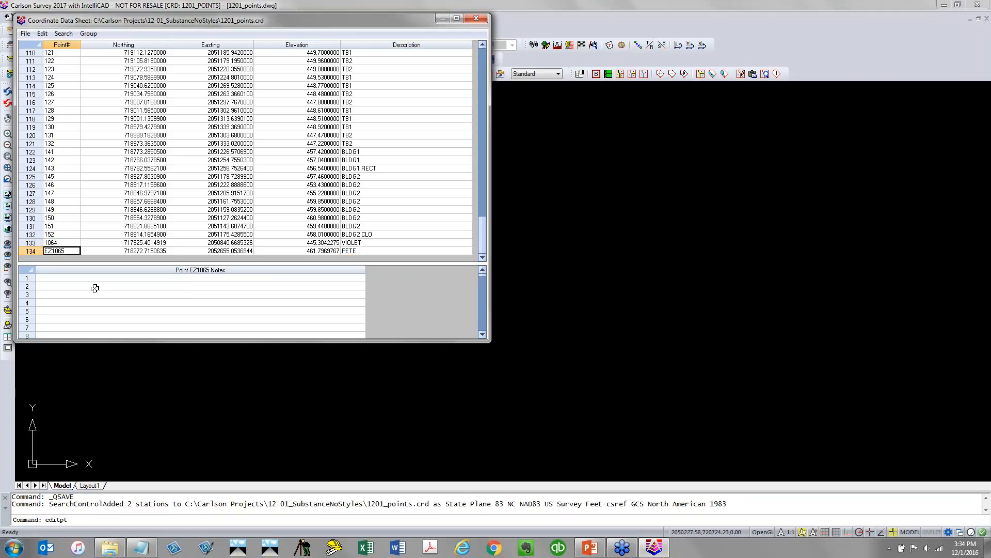
key("Home")
key("shift+Right")
key("shift+Right")
key("Delete")
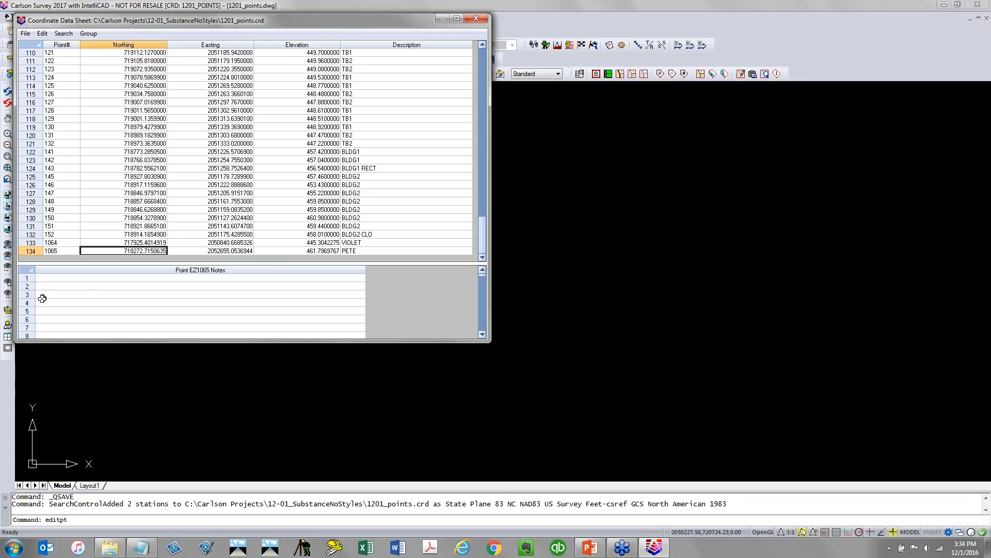
left_click(68, 242)
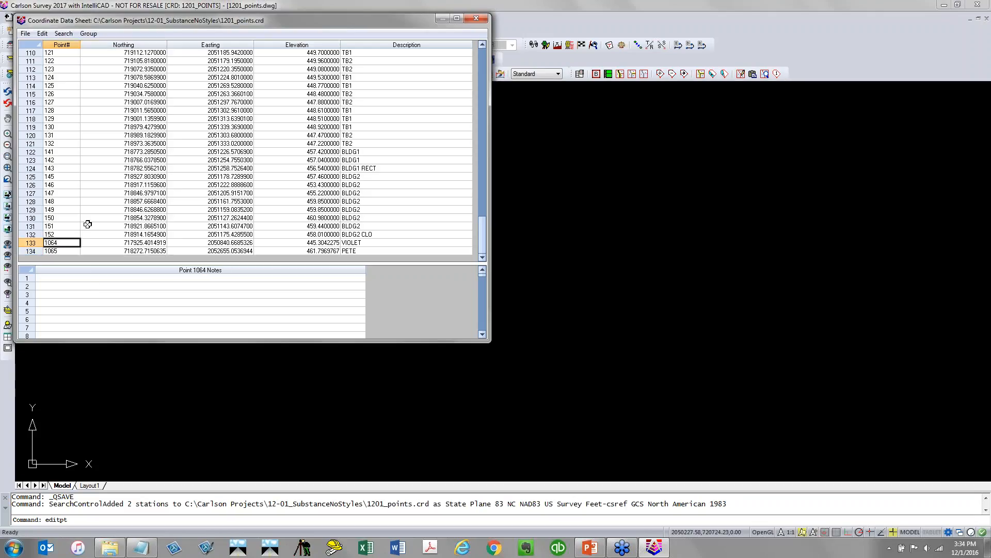
left_click(471, 21)
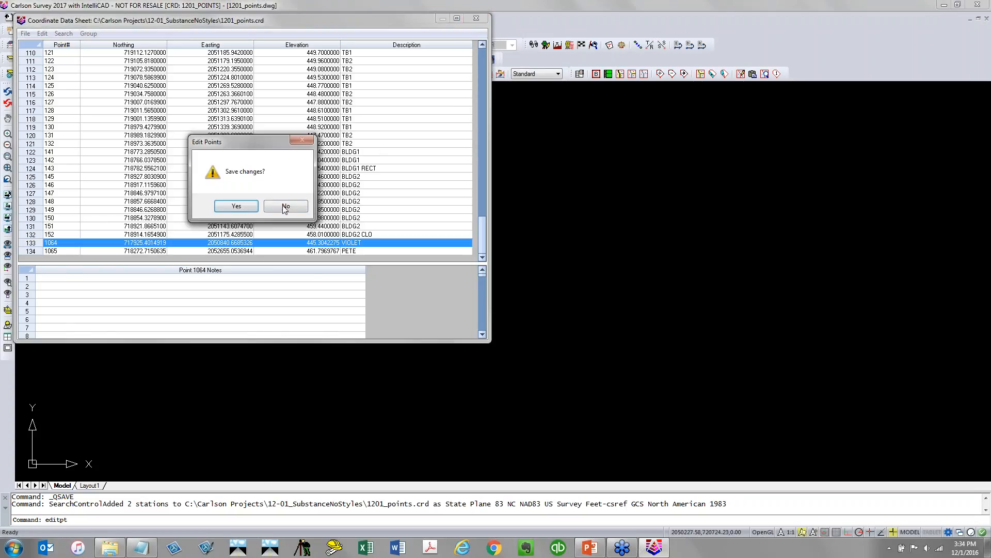
left_click(239, 205)
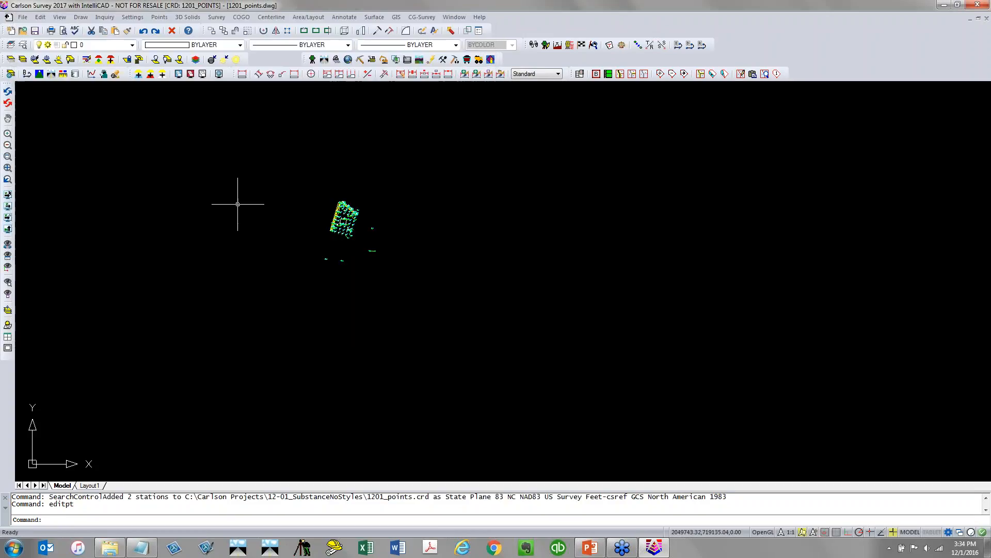
Draw points 1064-1065 into the drawing with Draw-Locate Points using Draw Range
left_click(160, 17)
left_click(183, 42)
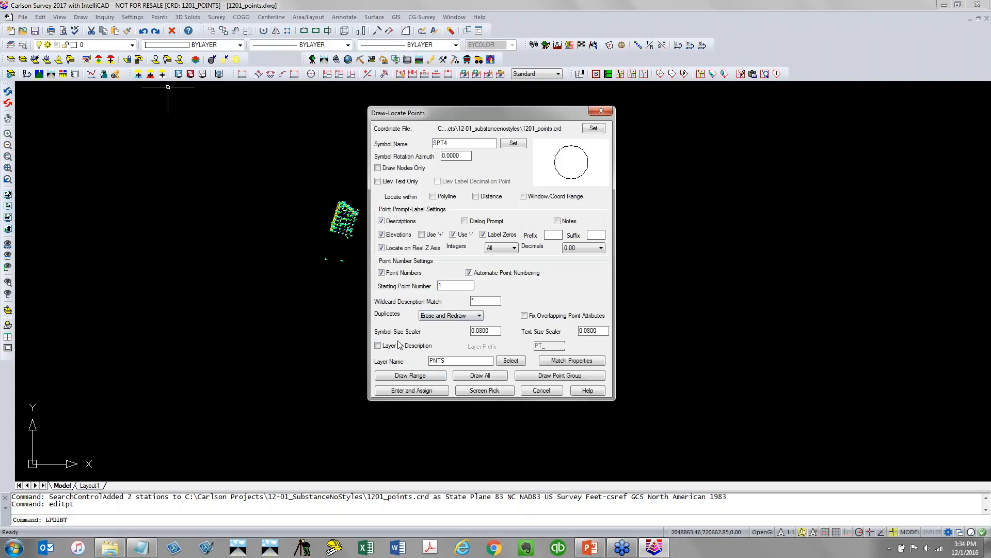
left_click(419, 378)
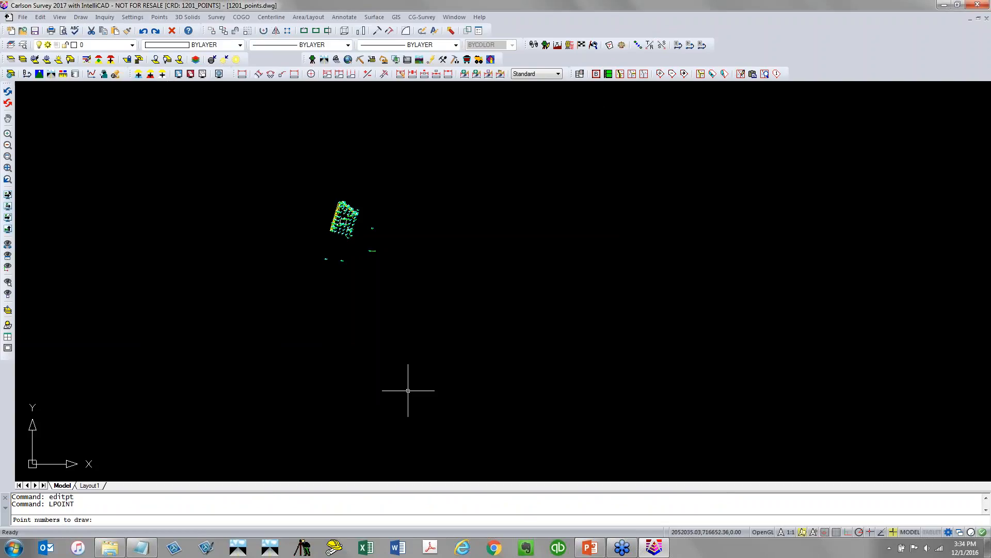
type("1064-1065")
key("Return")
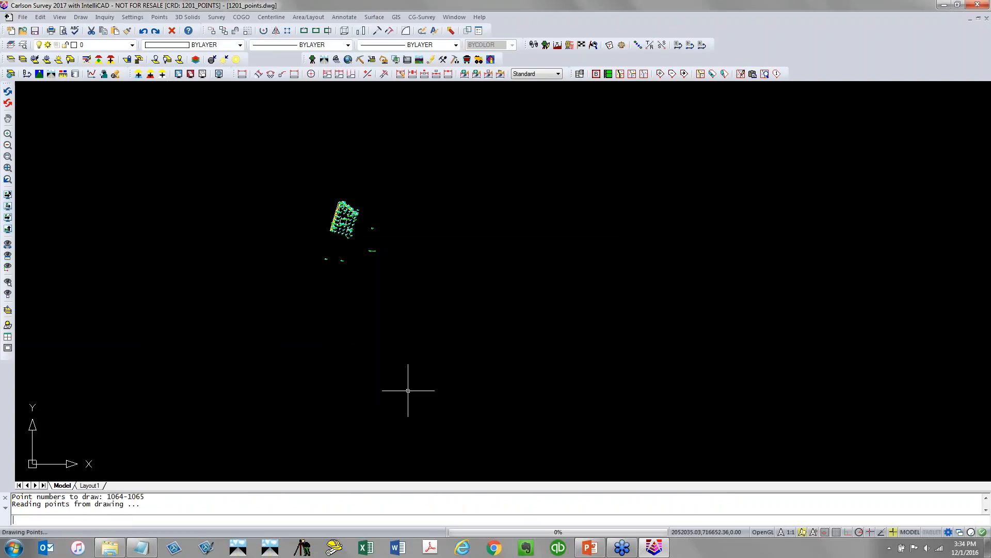
Zoom in to inspect the newly drawn control points and their labels
scroll(312, 290, "up", 6)
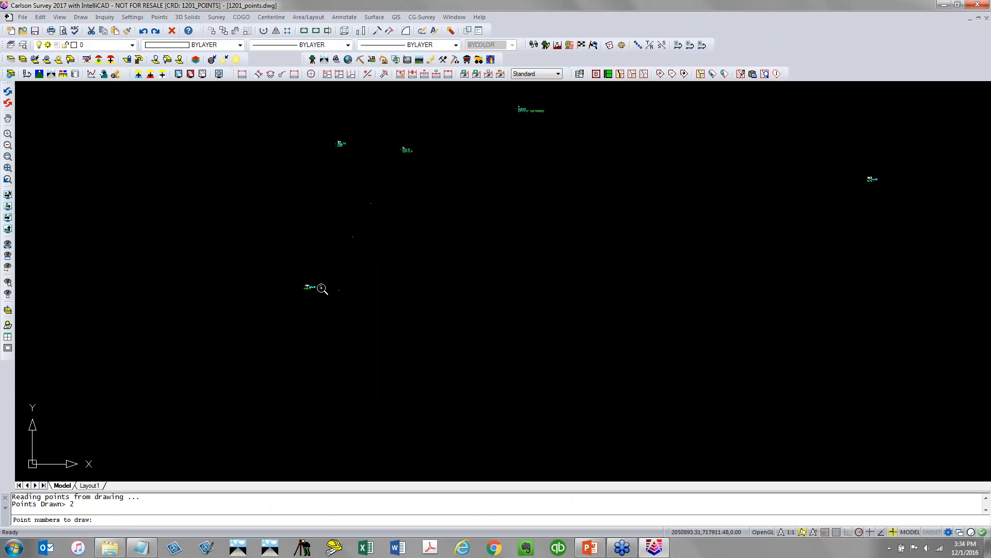
scroll(289, 320, "down", 8)
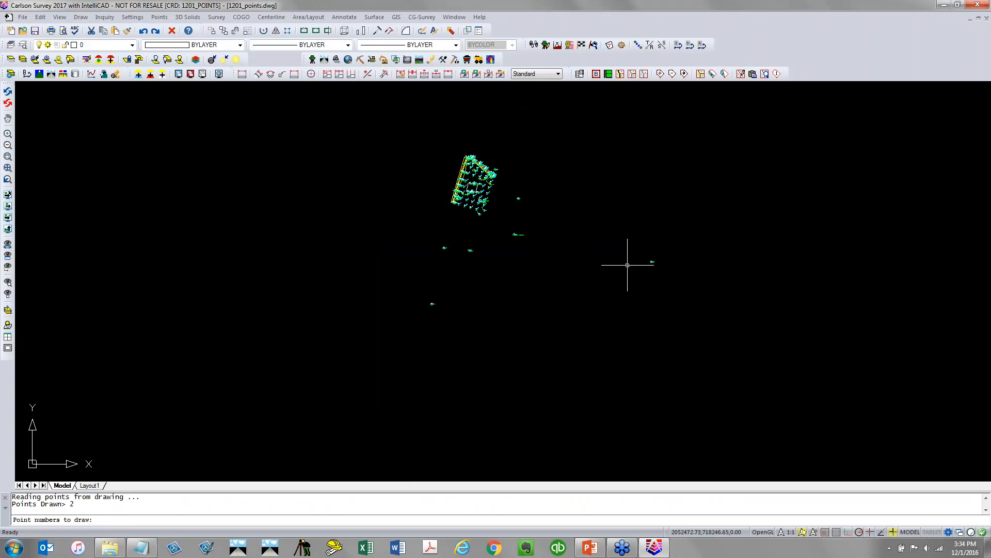
scroll(640, 263, "up", 6)
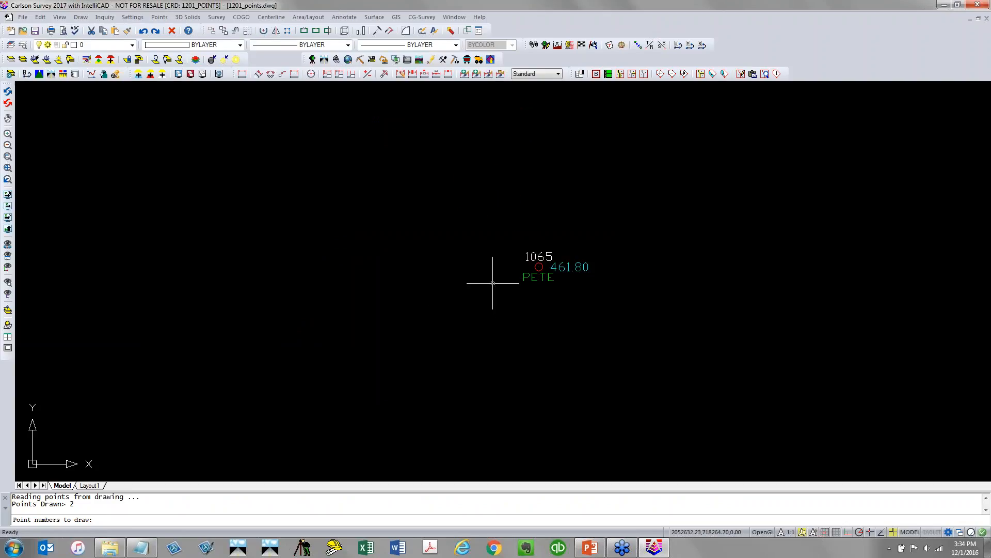
scroll(495, 285, "down", 8)
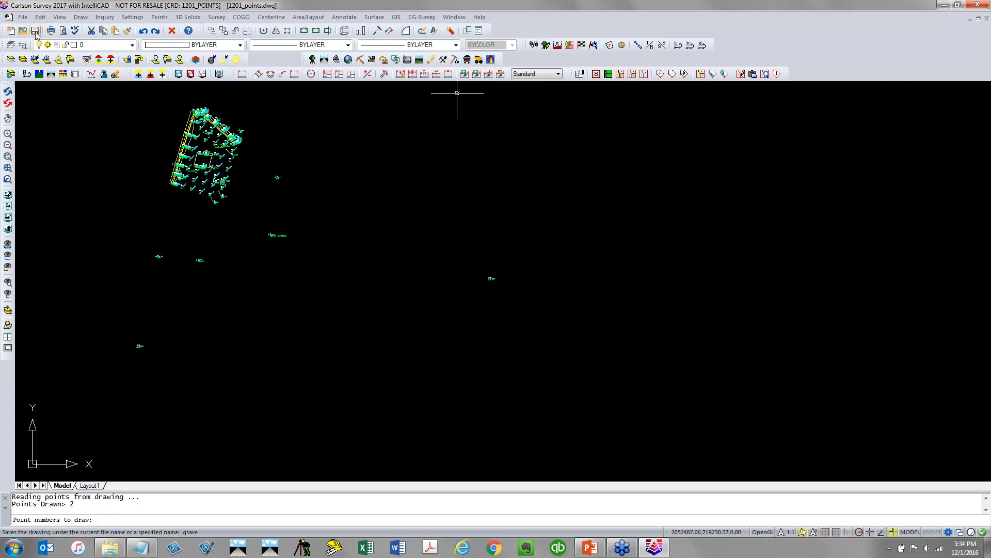
Save the drawing, switch to the Carlson GIS module, and save it again
key("ctrl+s")
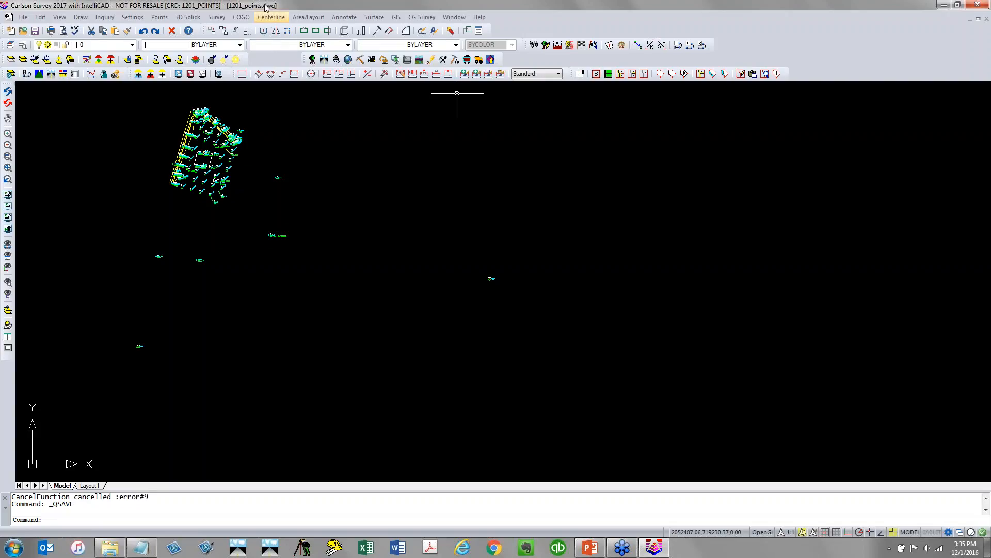
left_click(348, 60)
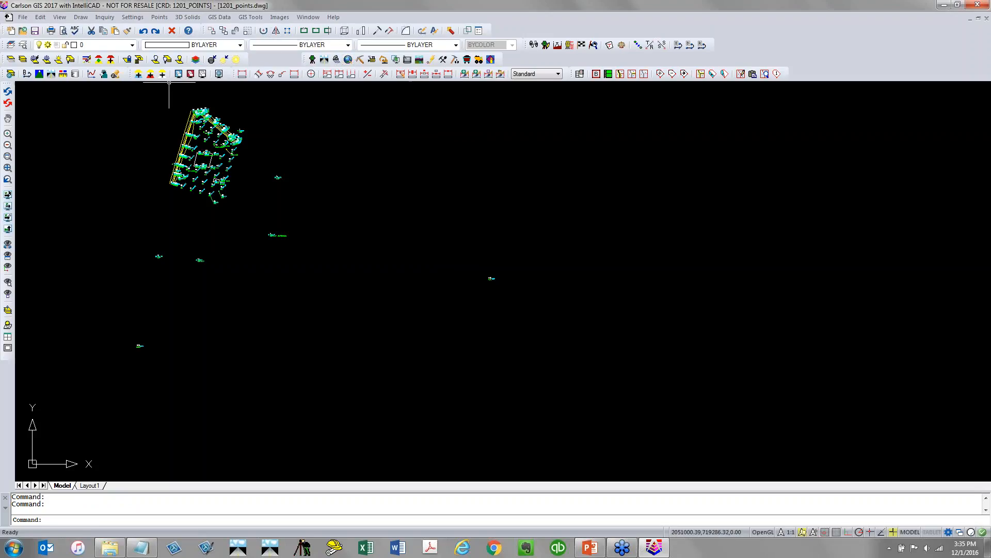
left_click(34, 30)
Open ArcGIS Map Services and browse the available map services, including the Specialty folder
left_click(215, 18)
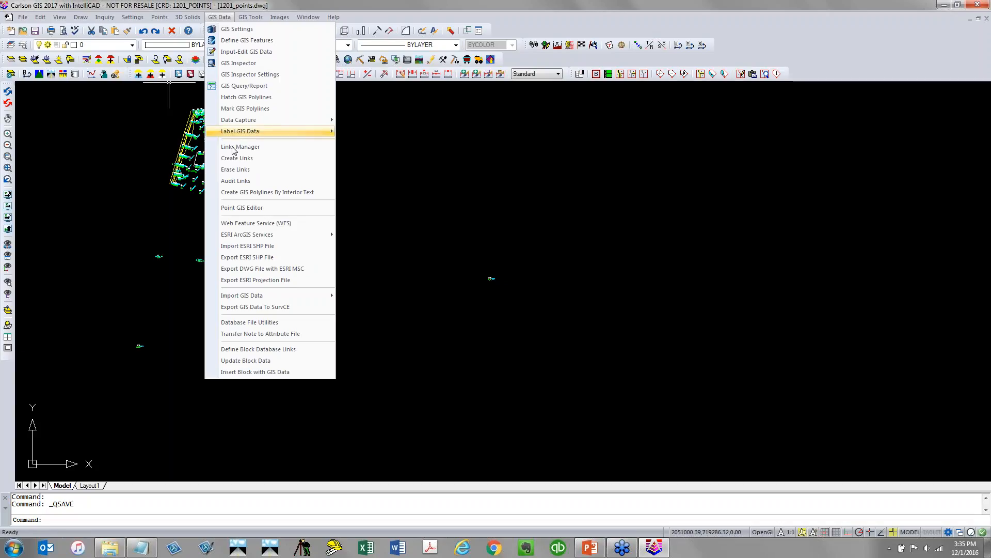
mouse_move(266, 235)
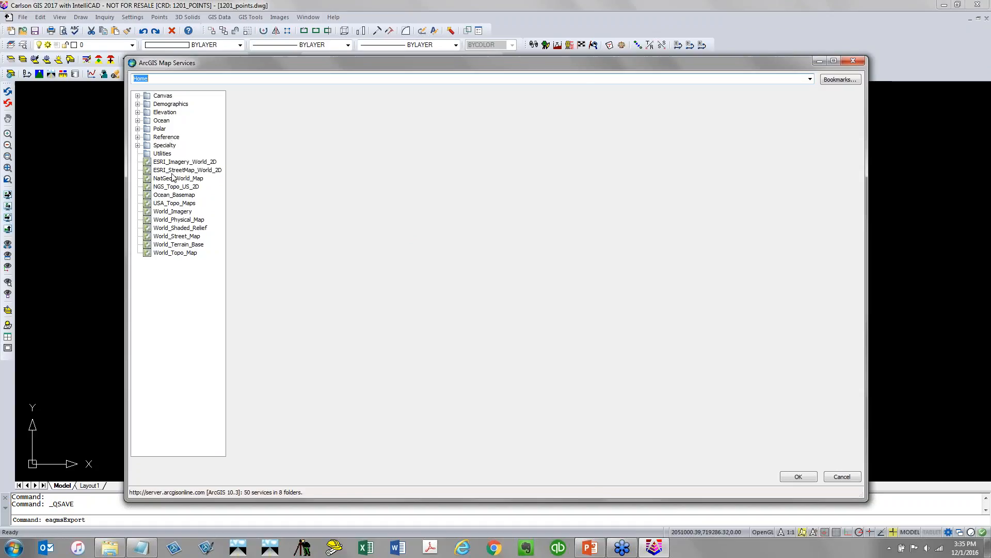
left_click(188, 211)
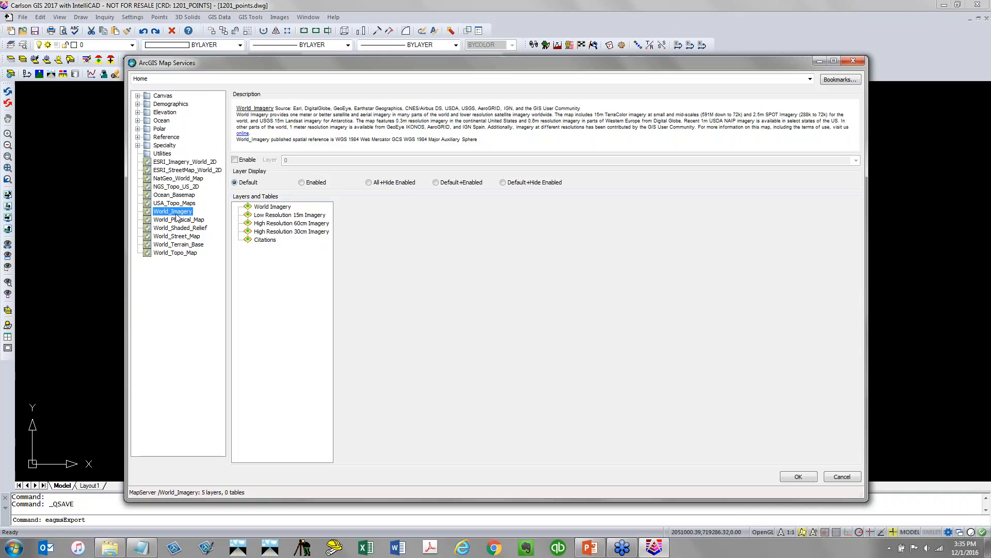
left_click(183, 187)
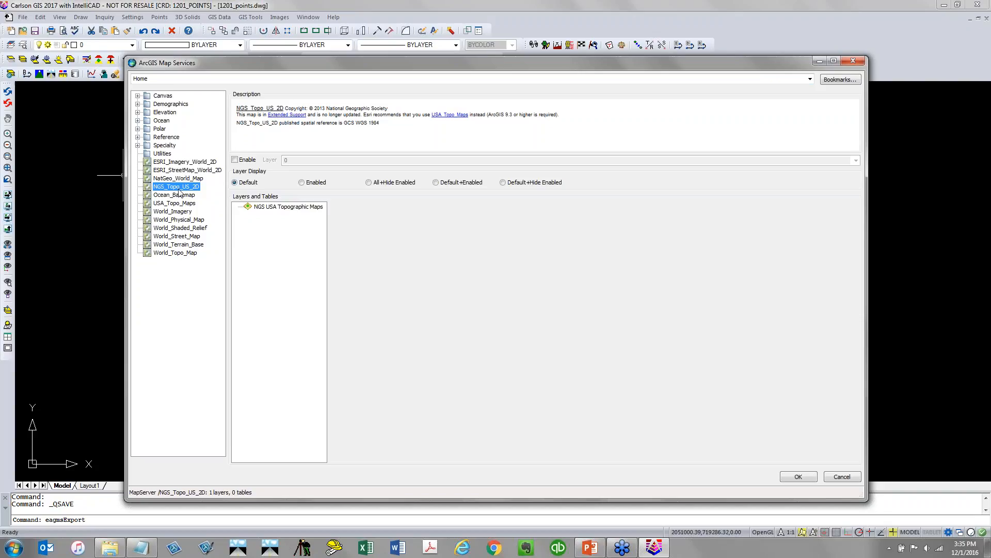
left_click(138, 145)
left_click(204, 162)
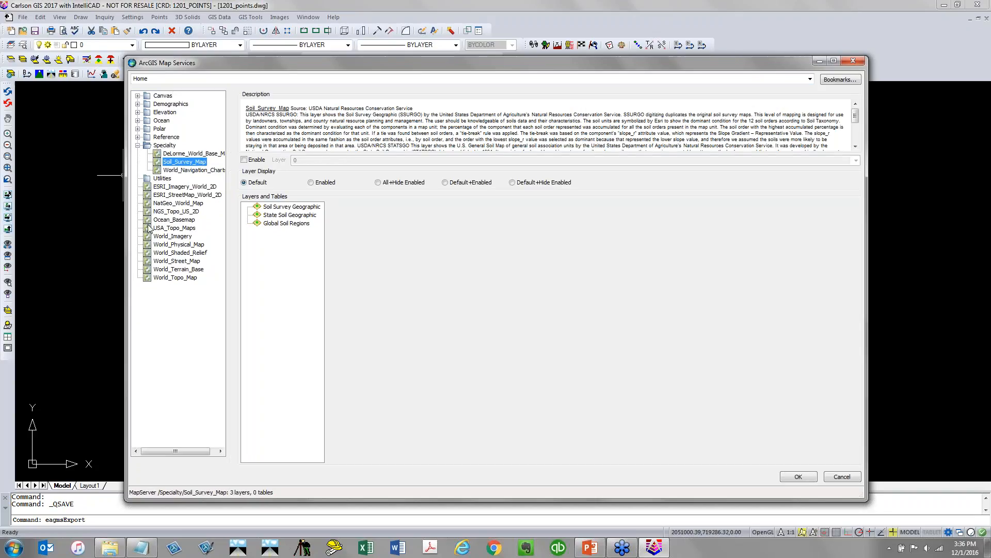
Enable the World_Imagery High Resolution 60cm Imagery layer on layer V-IMAG and confirm
left_click(184, 237)
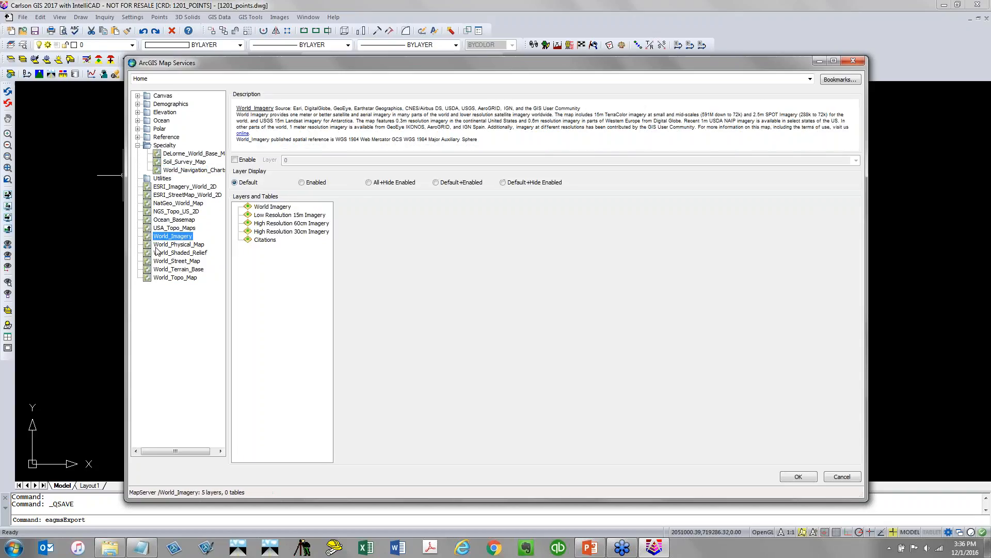
left_click(290, 224)
left_click(247, 160)
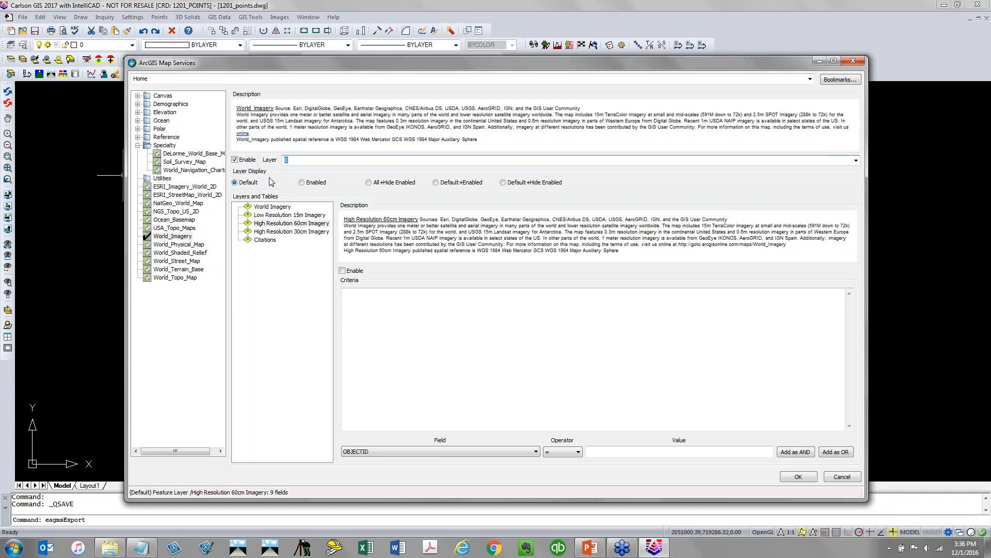
type("v-")
key("BackSpace")
key("BackSpace")
key("Caps_Lock")
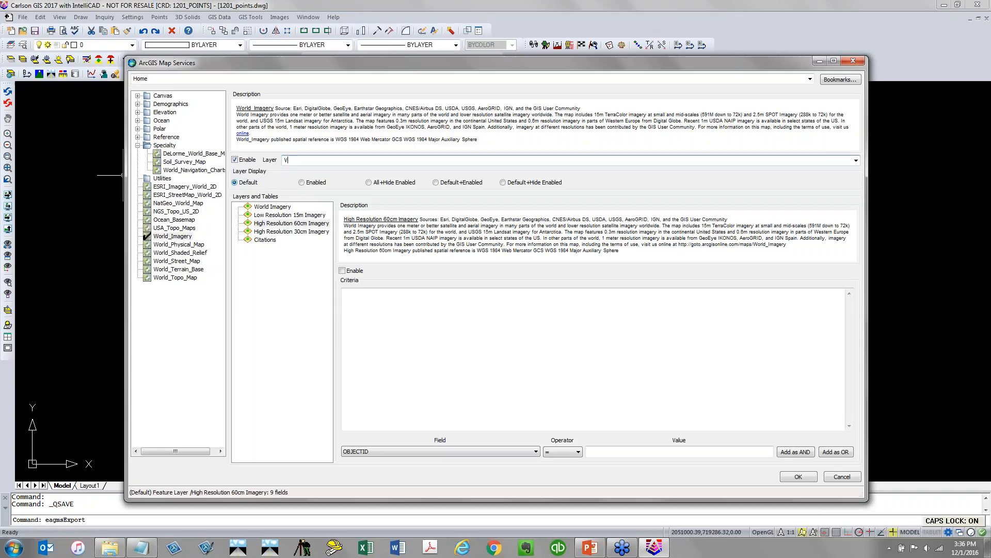
type("V-IMAG")
left_click(799, 477)
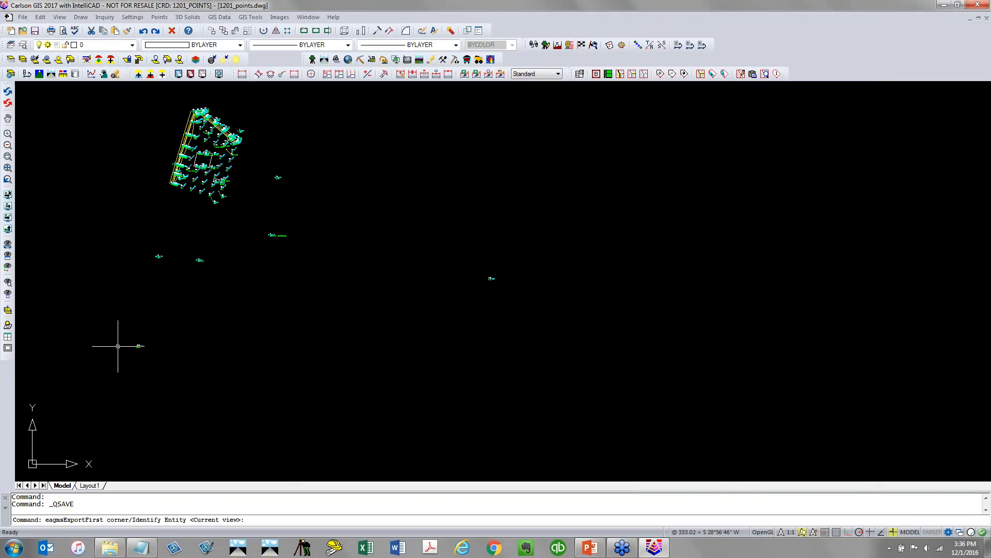
Pick two corners around the project area to define the imagery import window
scroll(117, 346, "down", 4)
left_click(99, 356)
left_click(289, 235)
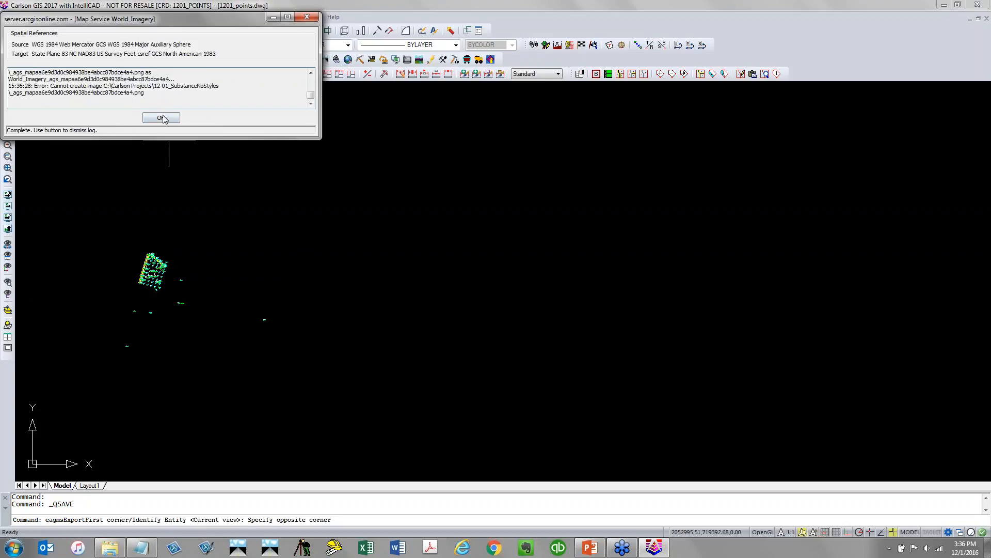
Dismiss the import log and send the aerial image to the back of the draw order
left_click(165, 118)
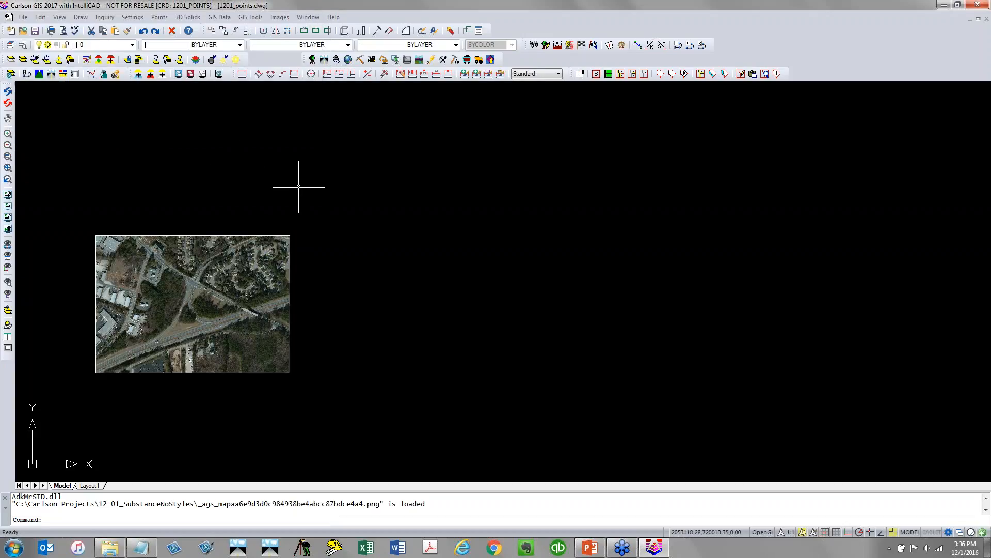
left_click(305, 219)
left_click(283, 247)
right_click(282, 247)
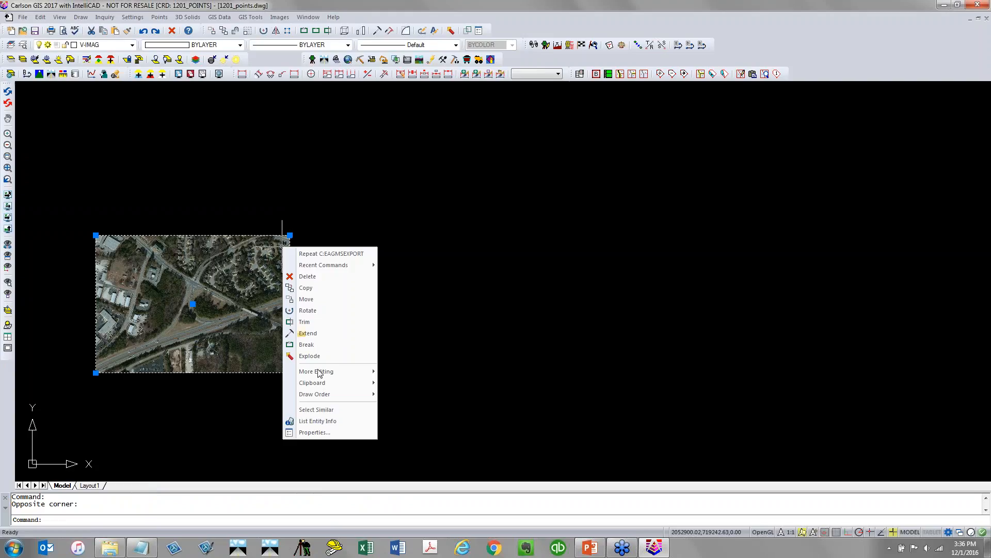
mouse_move(323, 394)
left_click(411, 409)
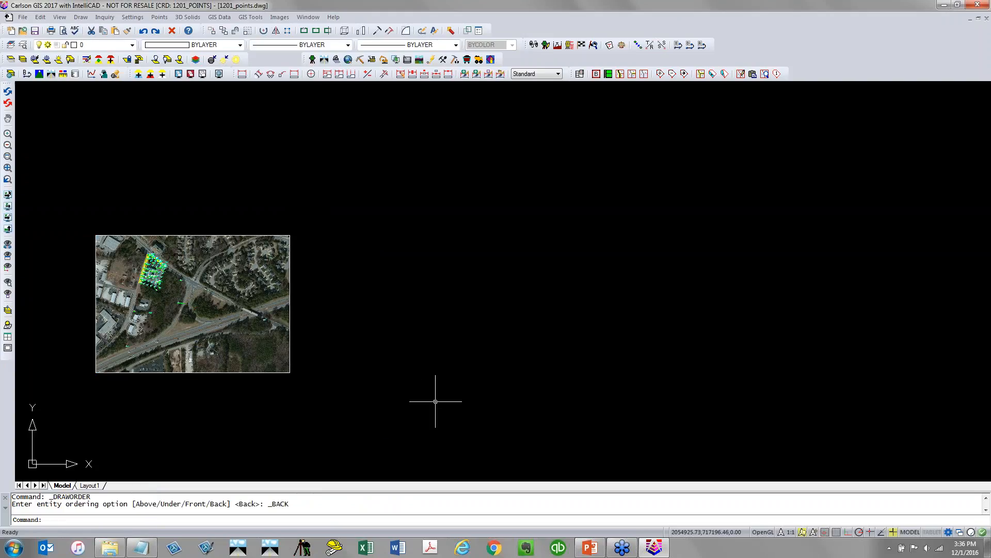
Zoom and pan around the aerial image to inspect how the survey points line up with it
scroll(138, 262, "up", 5)
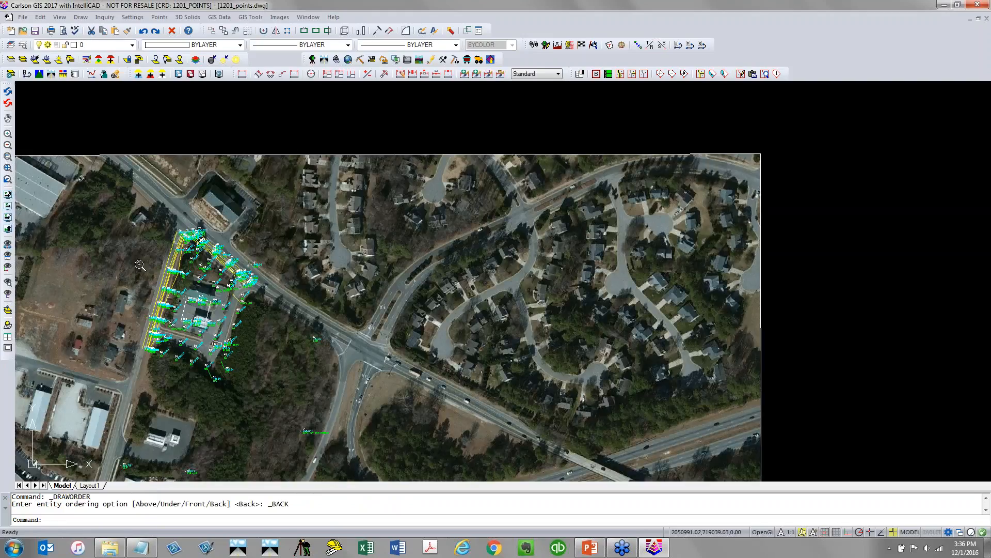
scroll(231, 301, "down", 4)
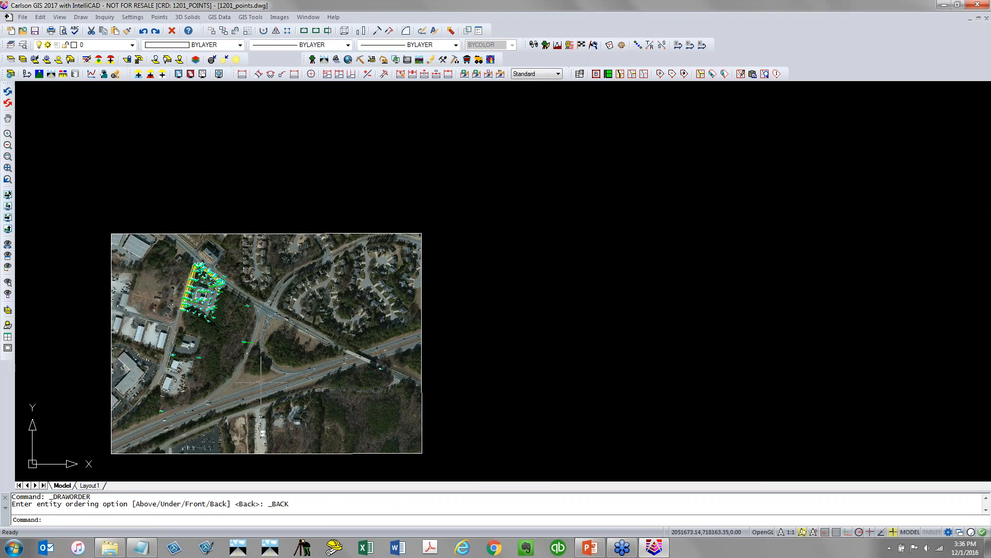
scroll(388, 365, "up", 5)
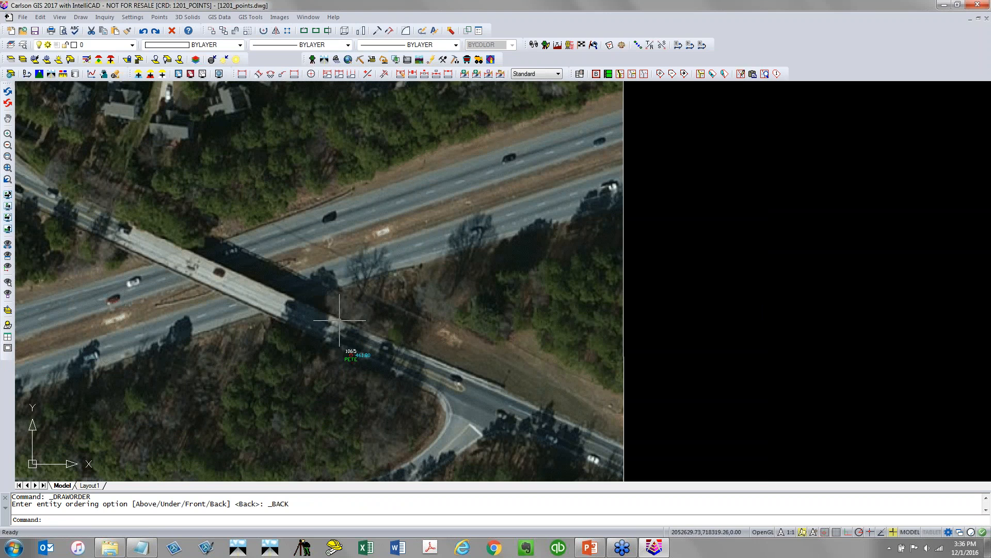
scroll(362, 371, "down", 5)
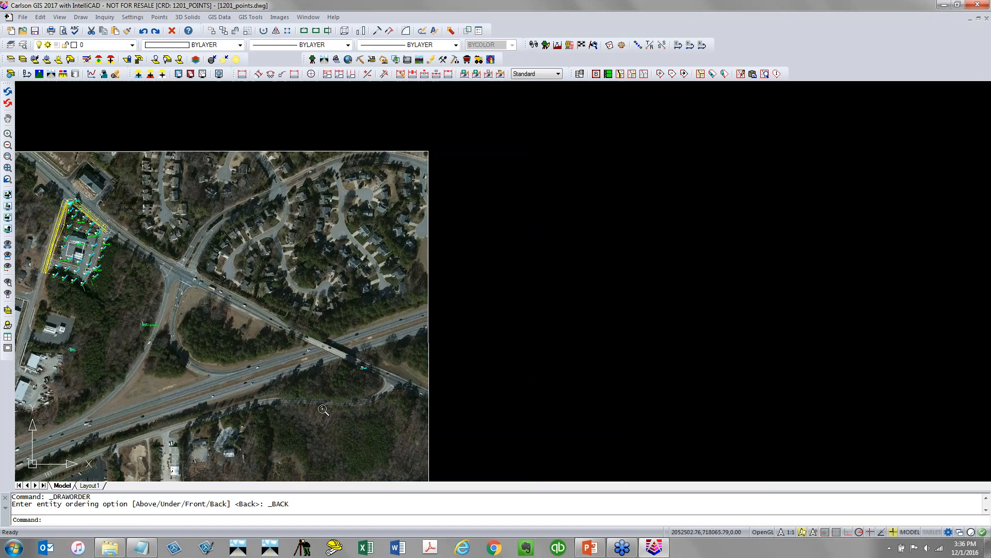
middle_click_drag(170, 399, 391, 301)
scroll(229, 342, "up", 3)
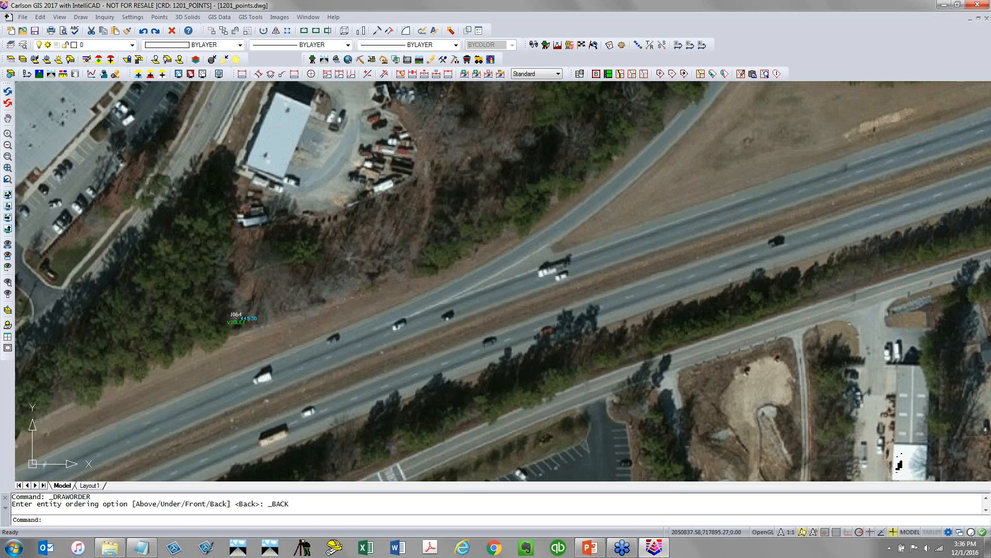
scroll(229, 342, "down", 3)
scroll(229, 342, "down", 3)
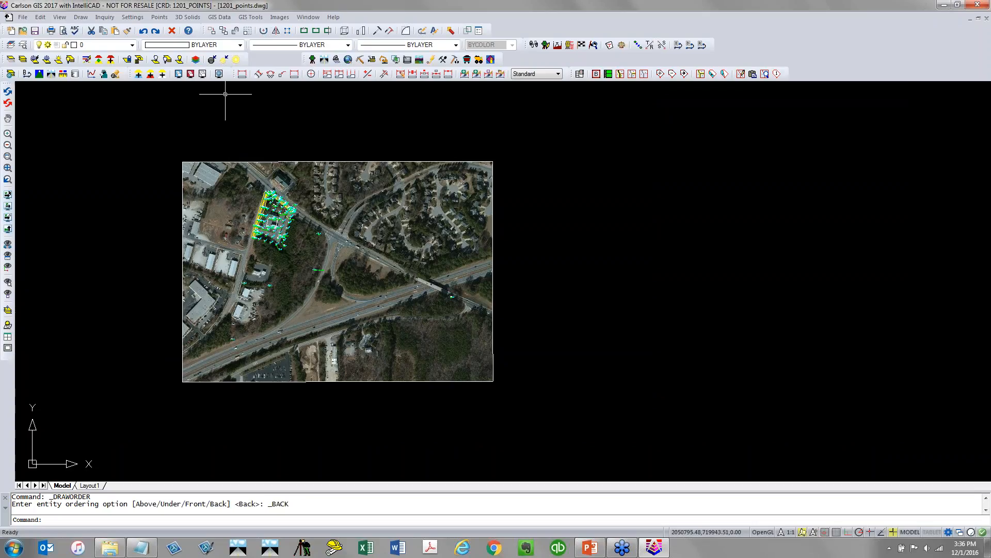
Save the drawing
left_click(280, 17)
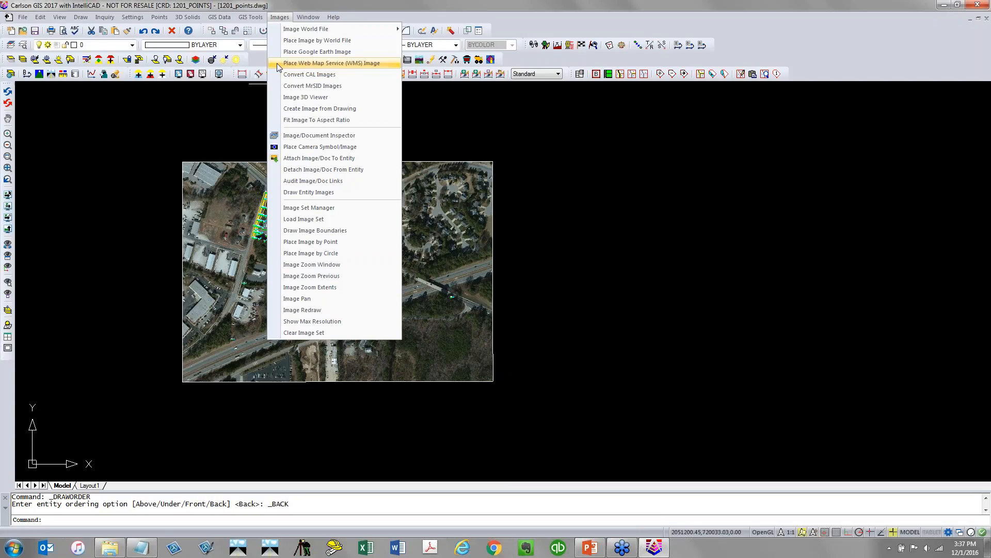
mouse_move(220, 17)
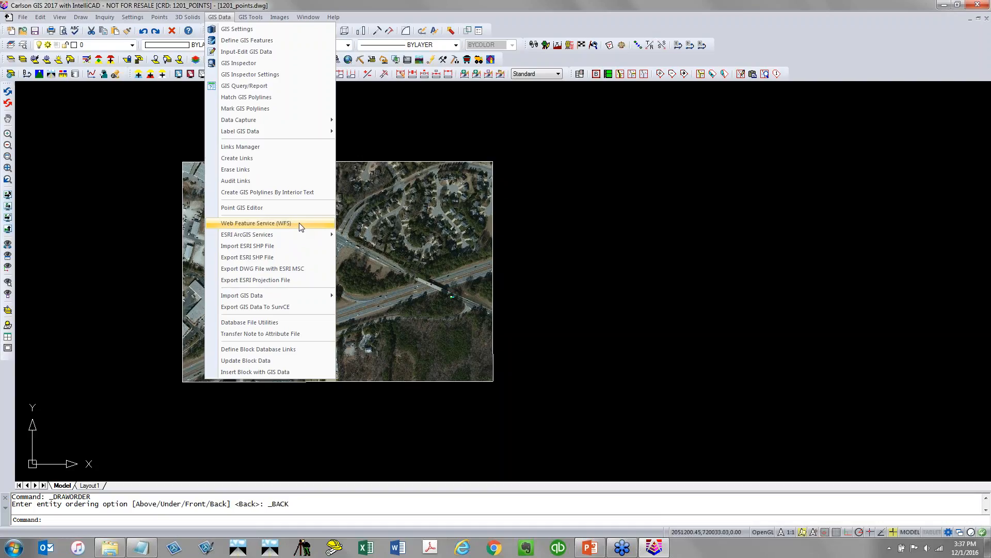
left_click(917, 223)
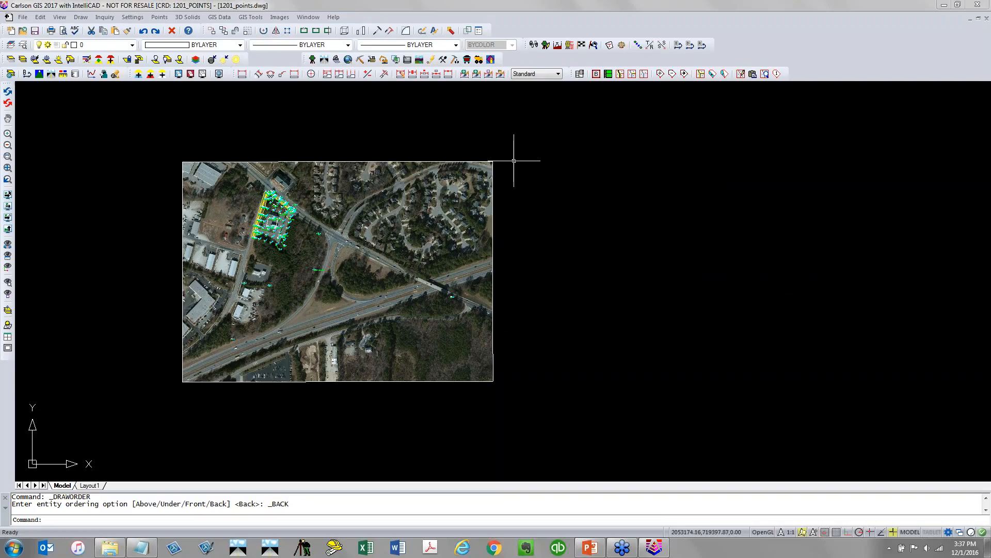
left_click(34, 31)
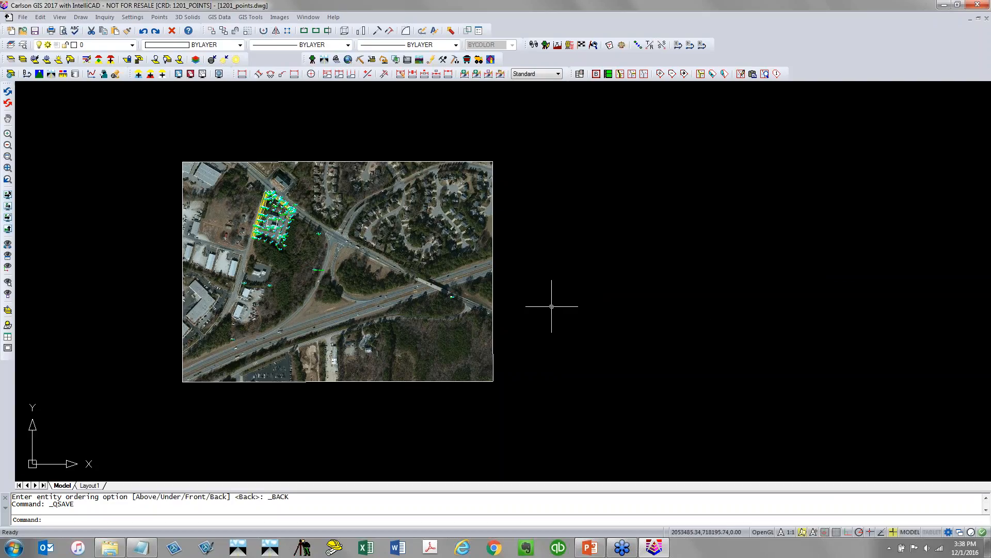
Freeze layer V-IMAG to hide the aerial image
scroll(638, 310, "down", 2)
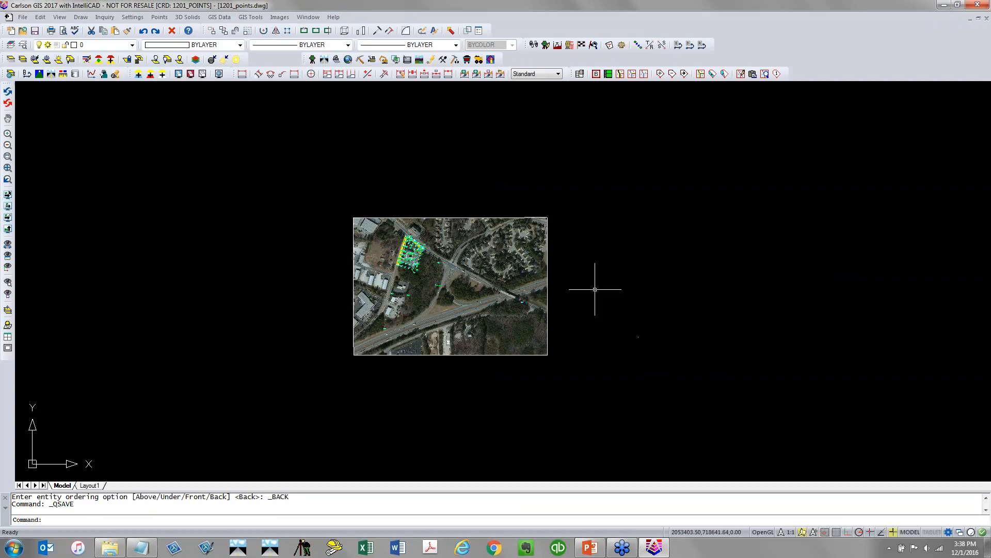
left_click(133, 45)
left_click(47, 165)
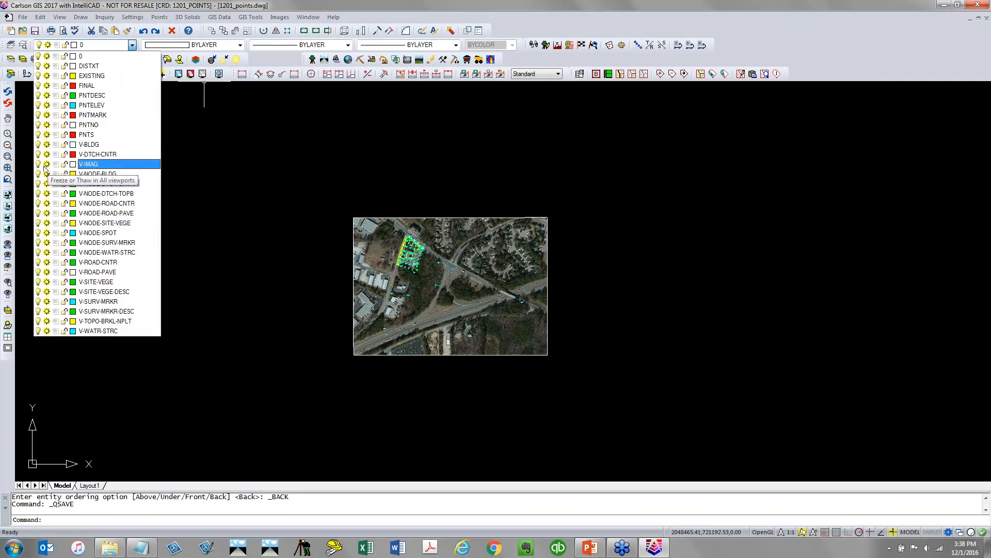
left_click(332, 202)
scroll(427, 242, "up", 5)
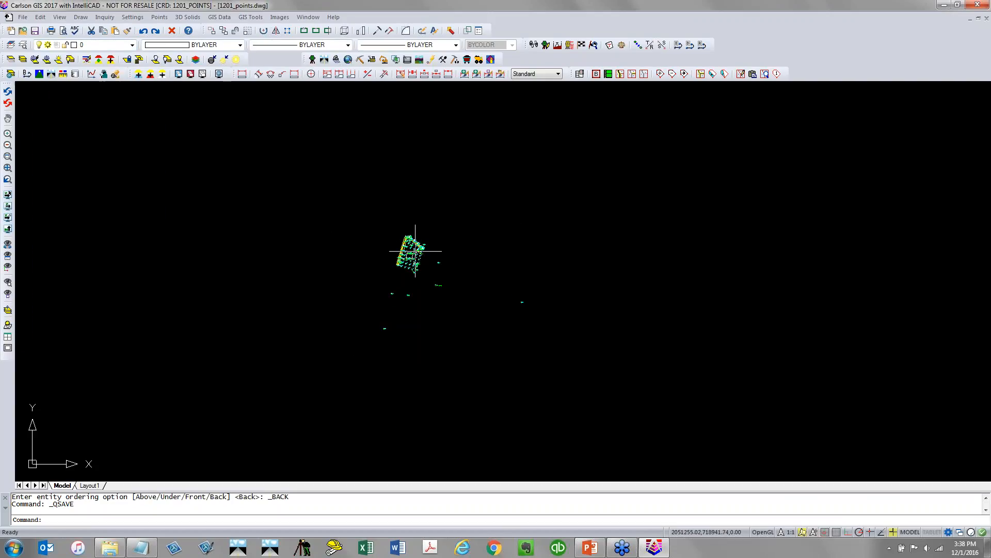
Isolate the survey marker layer by window-selecting the marker points near points 25 and 26
left_click(11, 60)
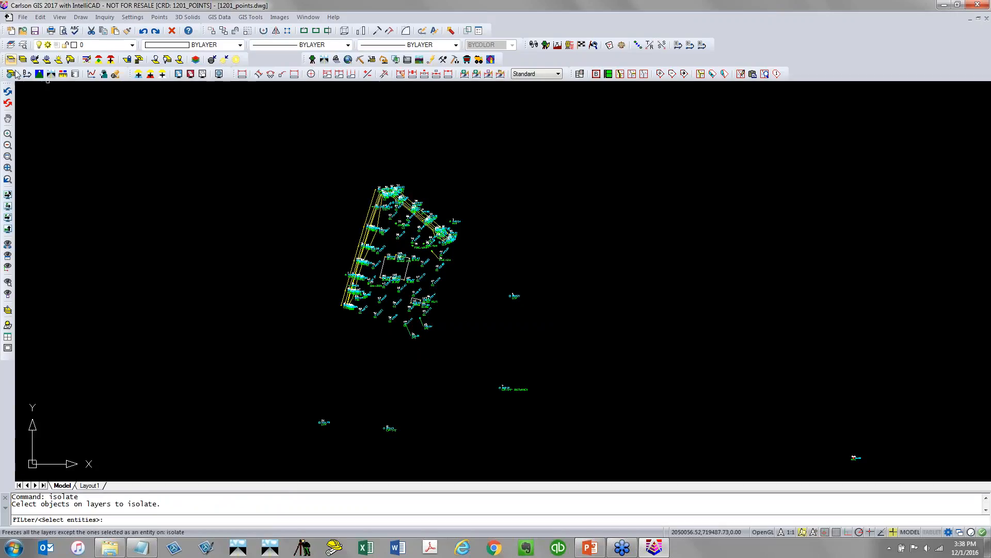
scroll(408, 273, "up", 5)
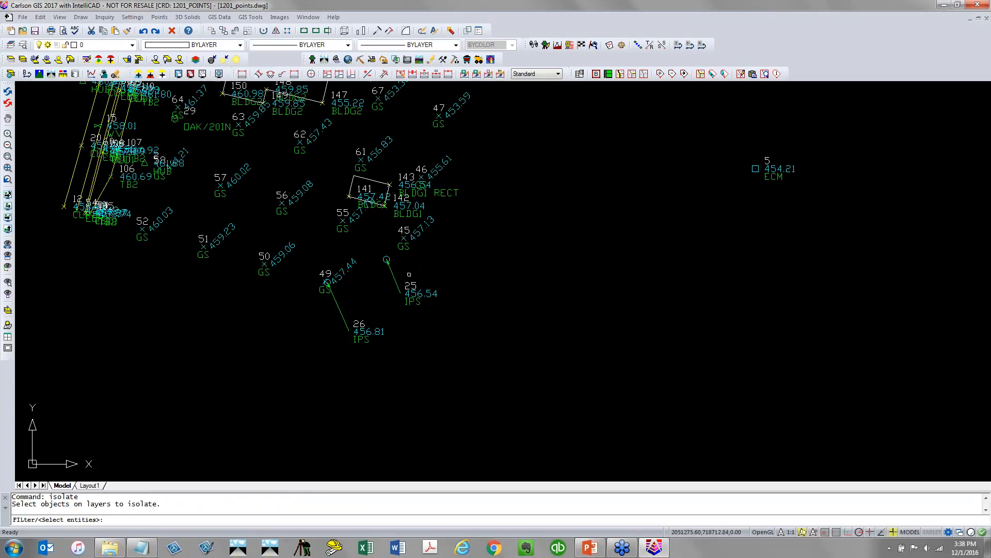
left_click(418, 268)
left_click(388, 320)
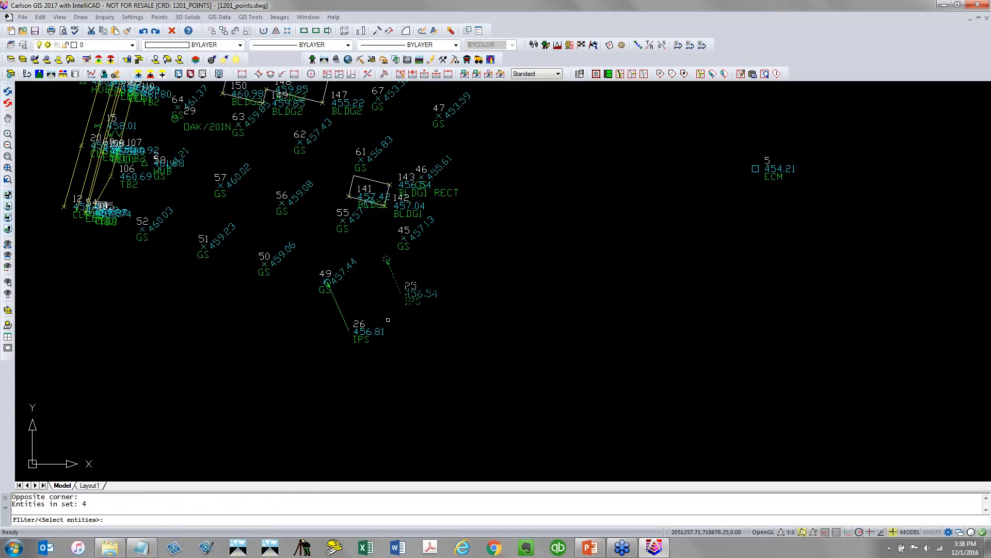
key("Return")
scroll(361, 333, "down", 5)
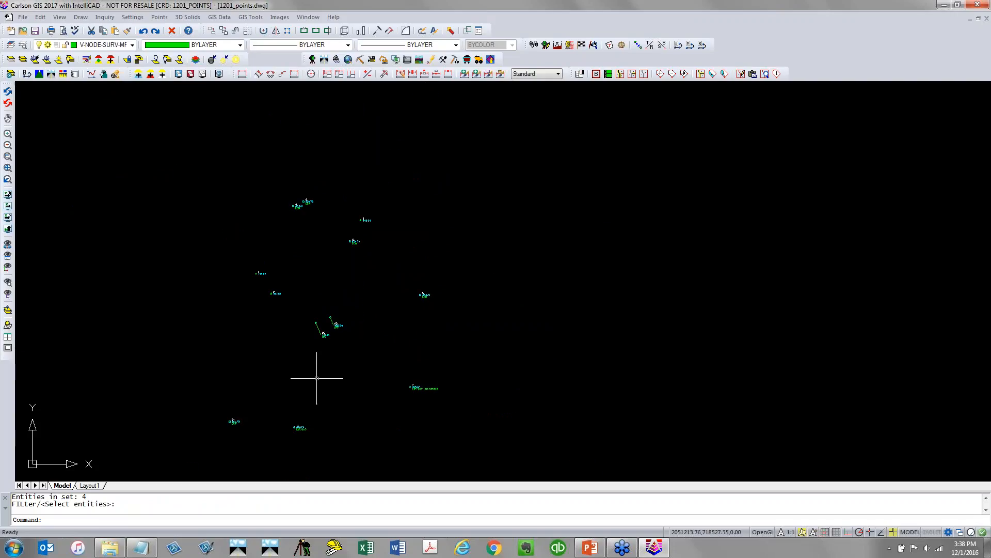
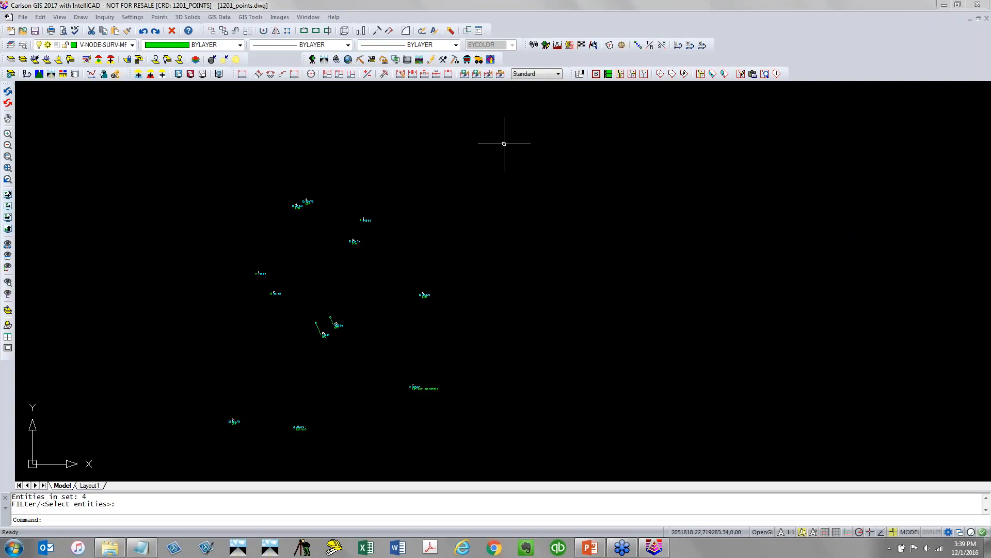
left_click(161, 17)
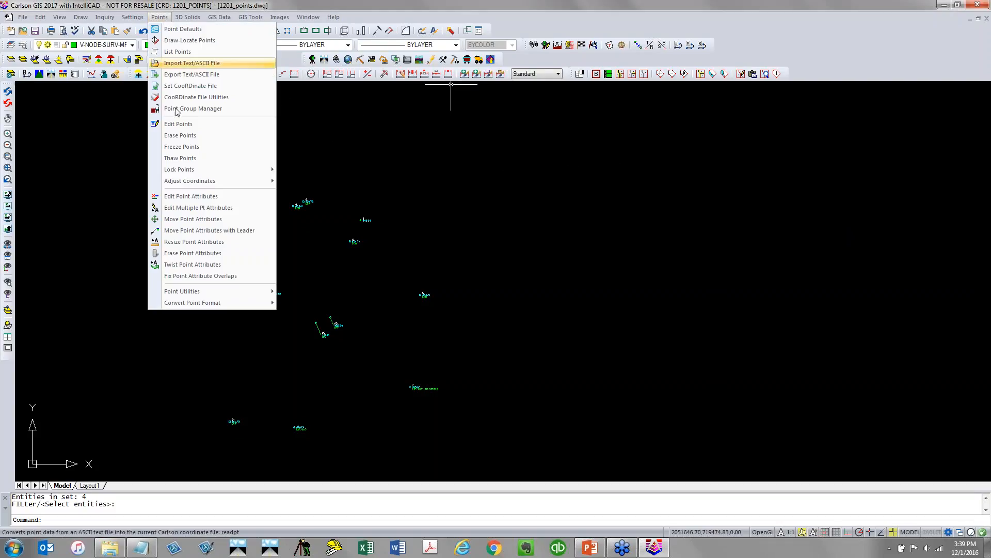
mouse_move(215, 298)
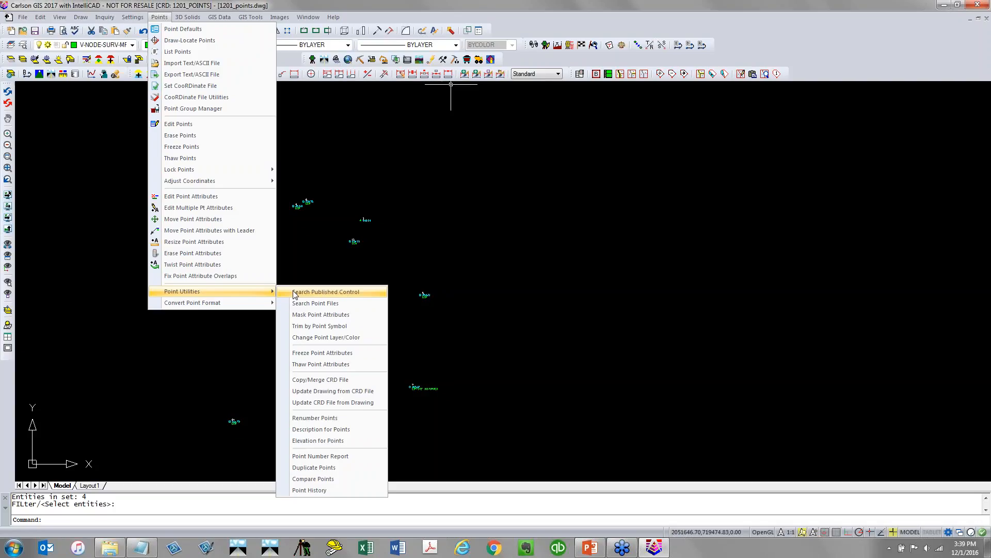
left_click(192, 4)
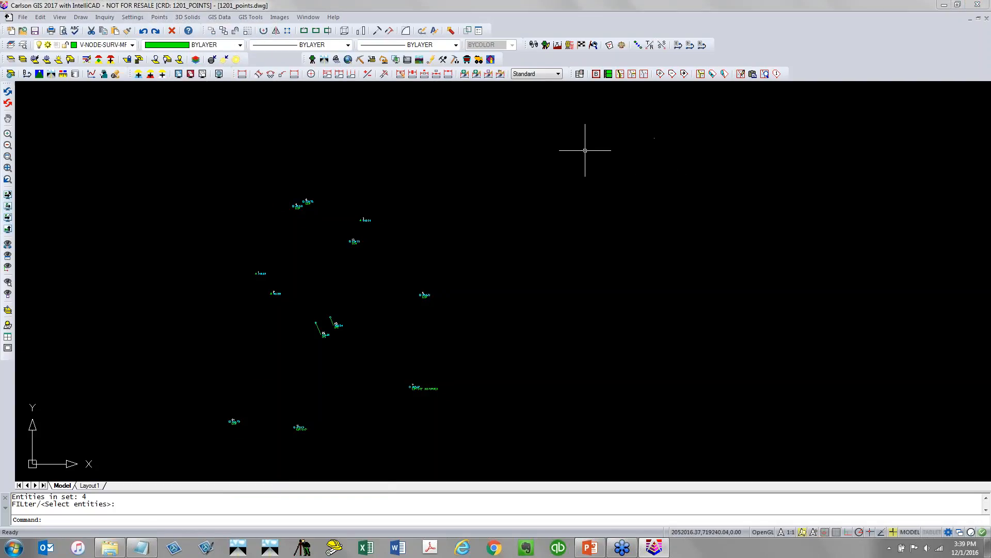
Switch from the GIS module to the Carlson Survey module
middle_click_drag(339, 323, 356, 282)
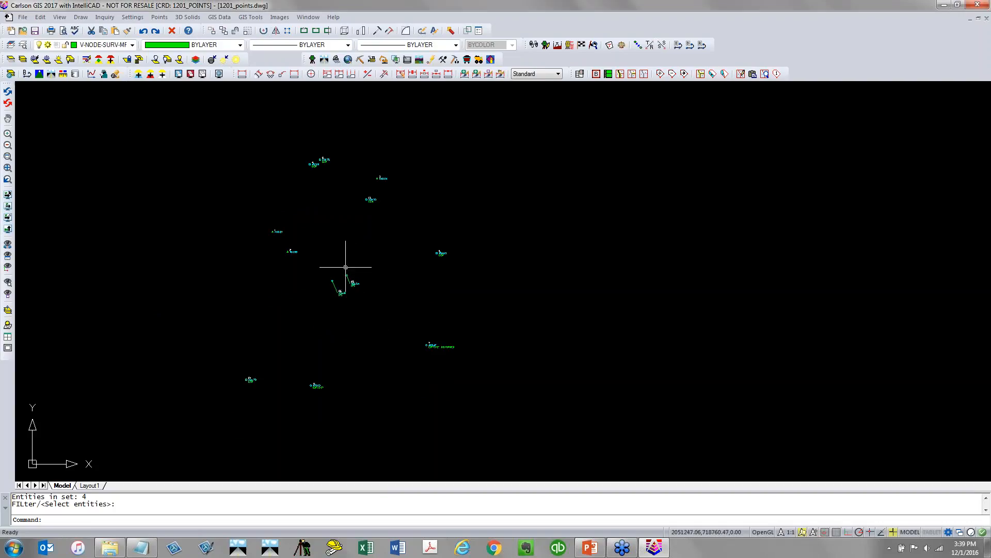
scroll(320, 182, "up", 5)
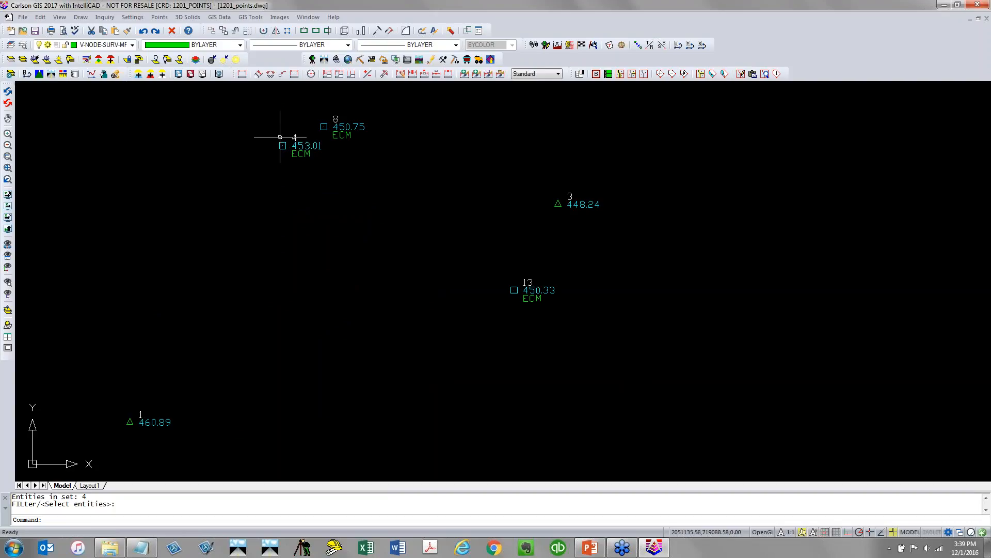
scroll(516, 277, "down", 2)
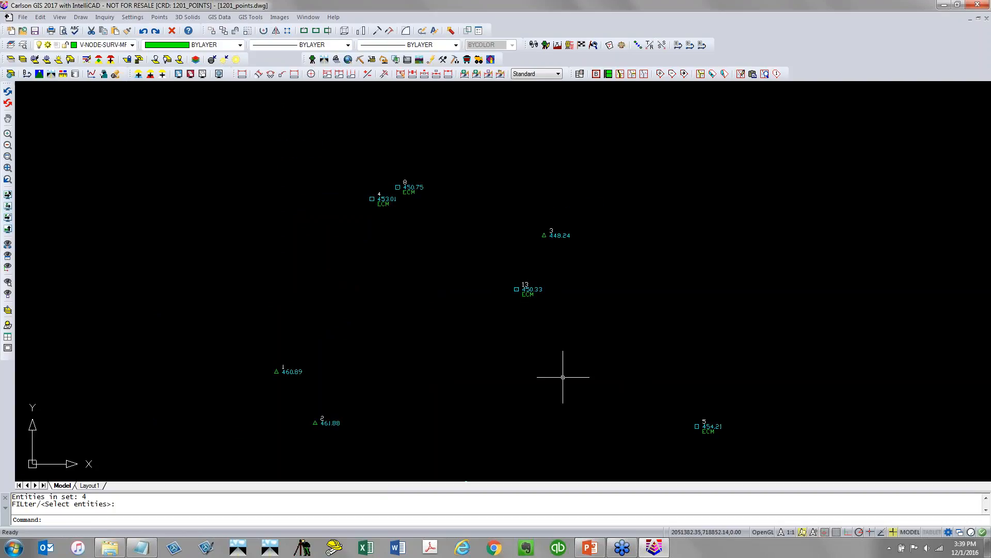
scroll(570, 389, "down", 2)
middle_click_drag(568, 394, 516, 294)
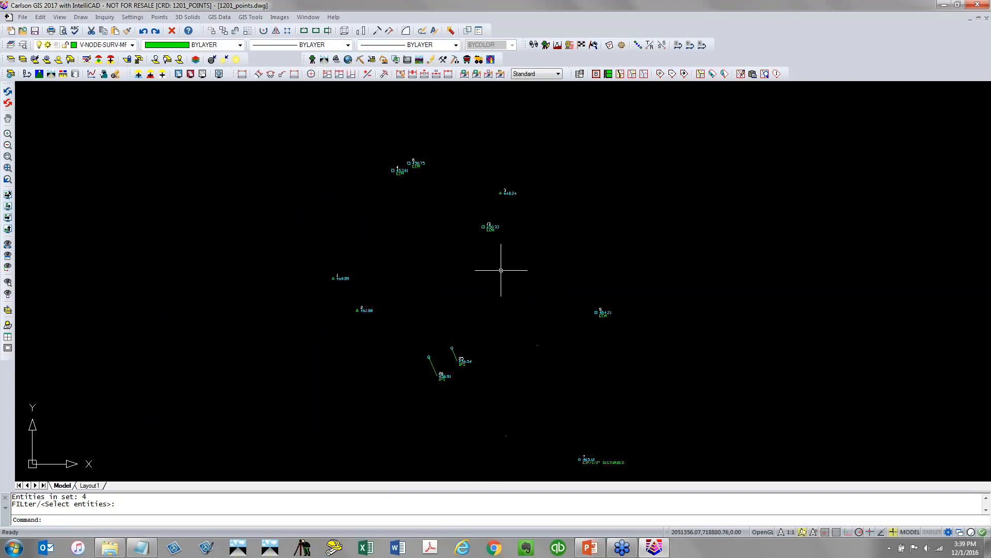
scroll(598, 425, "down", 2)
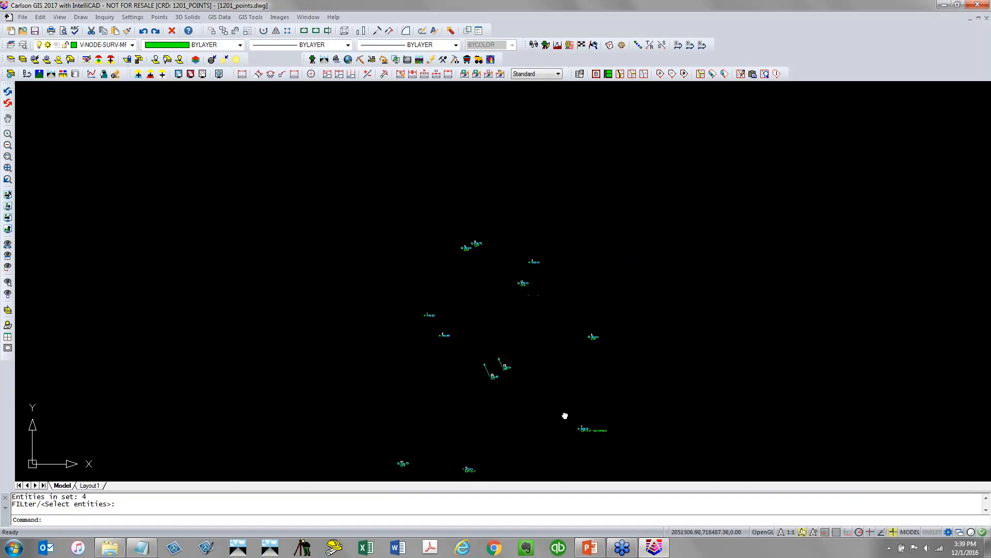
middle_click_drag(566, 414, 498, 332)
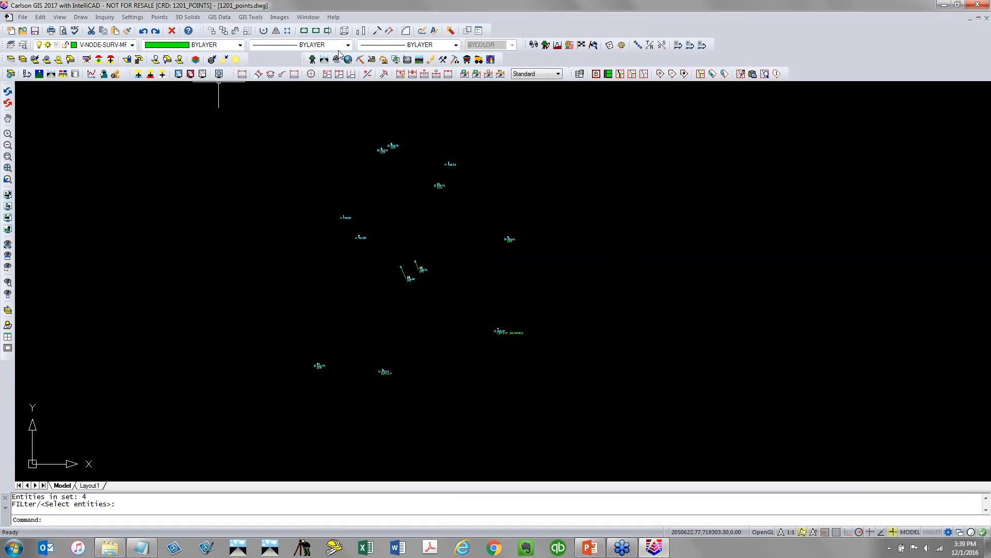
left_click(311, 60)
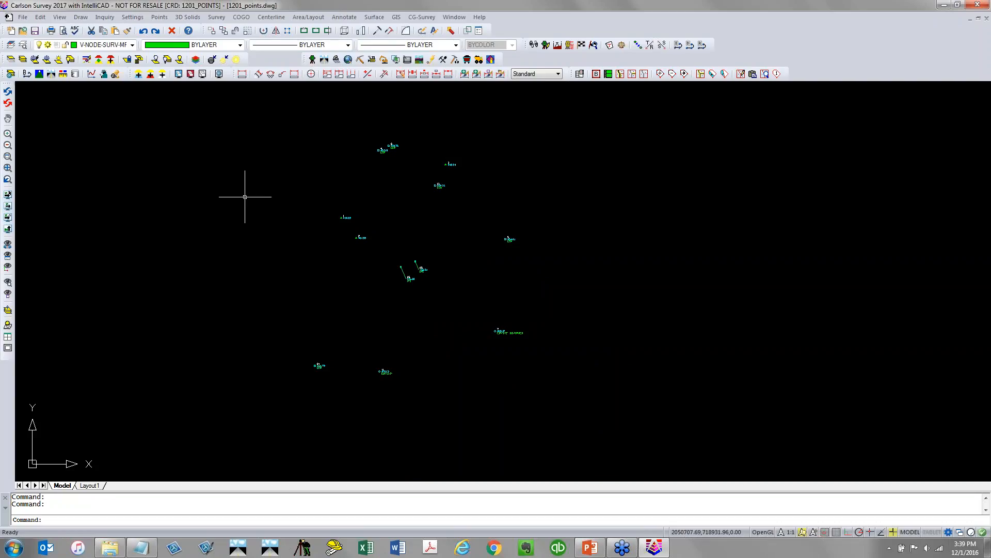
Start Enter Deed Description for deed LOT1, traversing by bearing, beginning at point 4
left_click(216, 17)
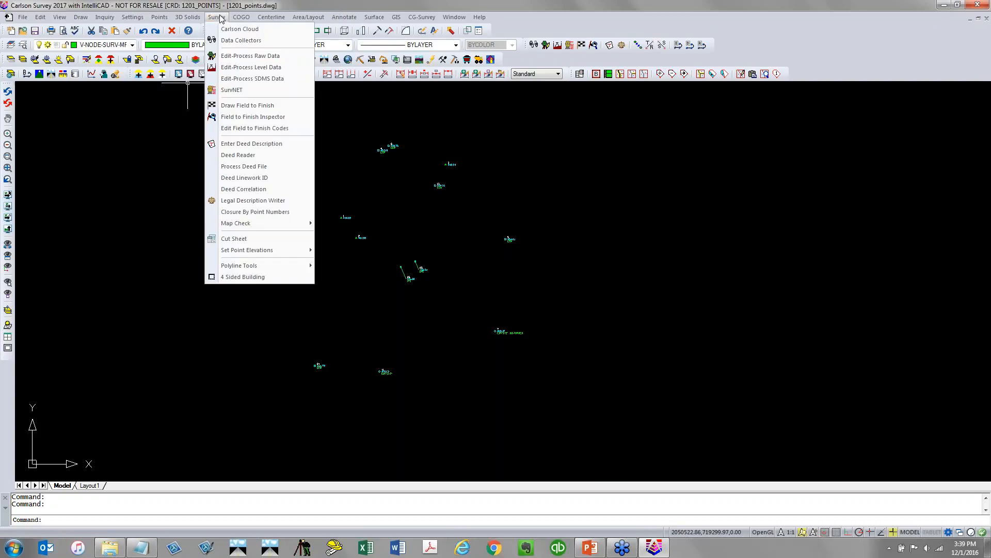
left_click(252, 143)
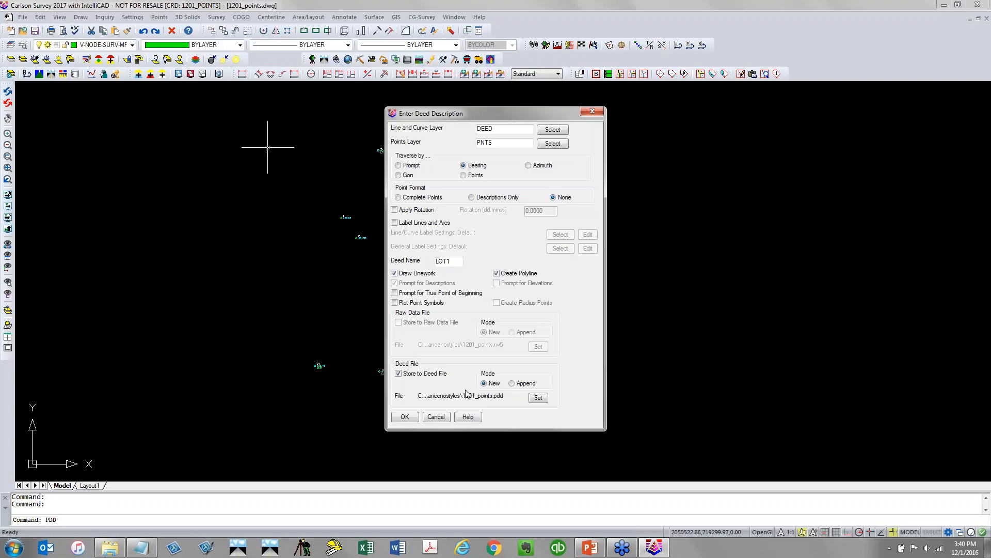
left_click(411, 419)
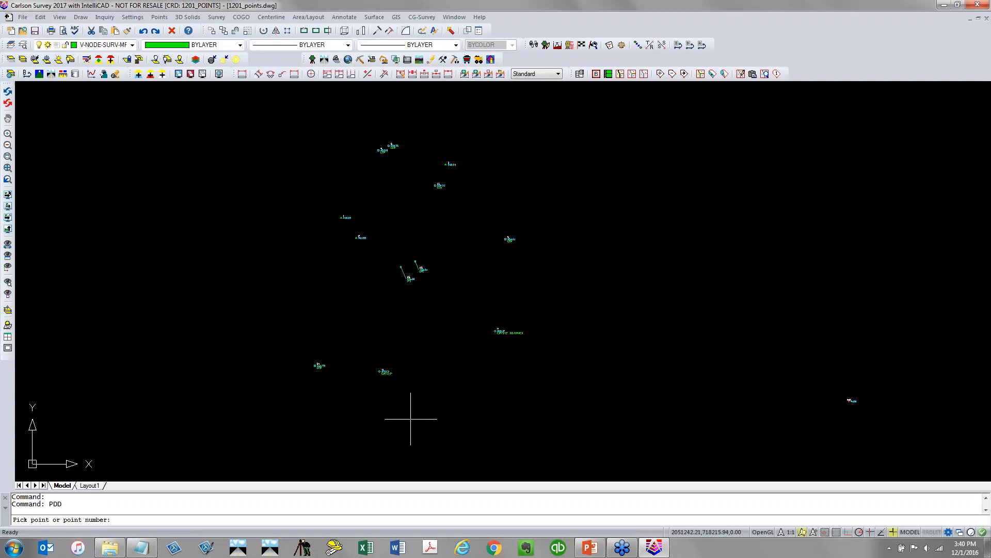
type("4")
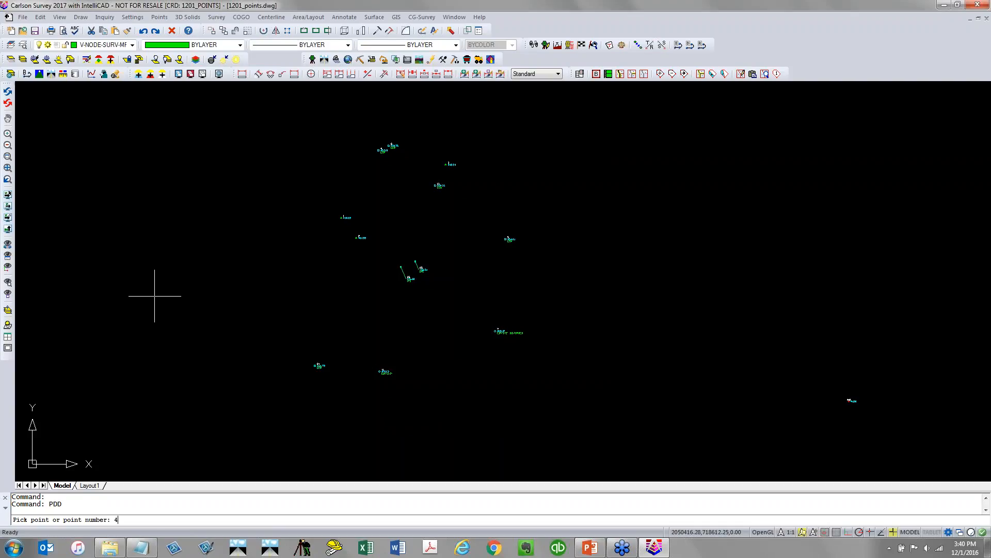
key("Return")
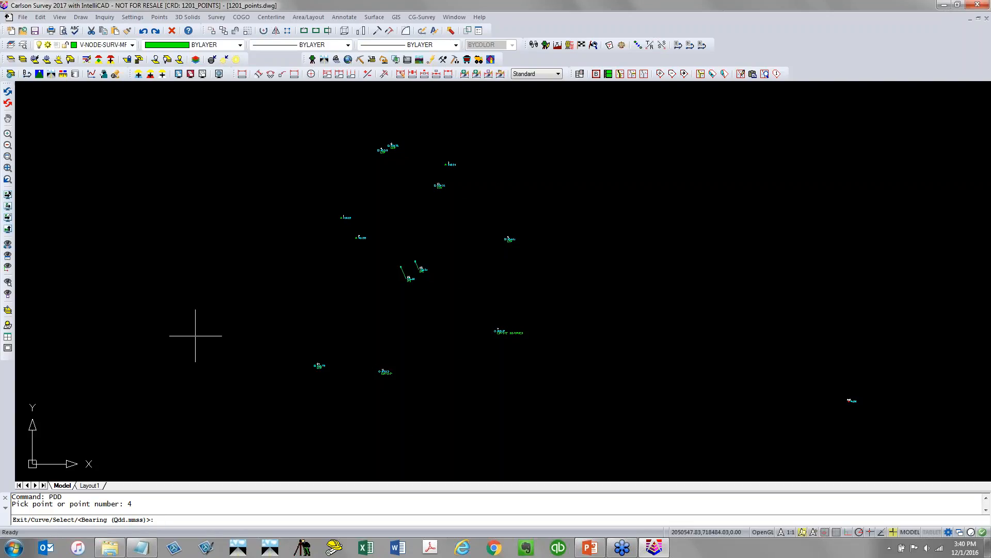
Enter the first deed course: bearing 165.4447 and distance 35.67 ft
type("1")
type("65.4447")
key("Return")
type("35.")
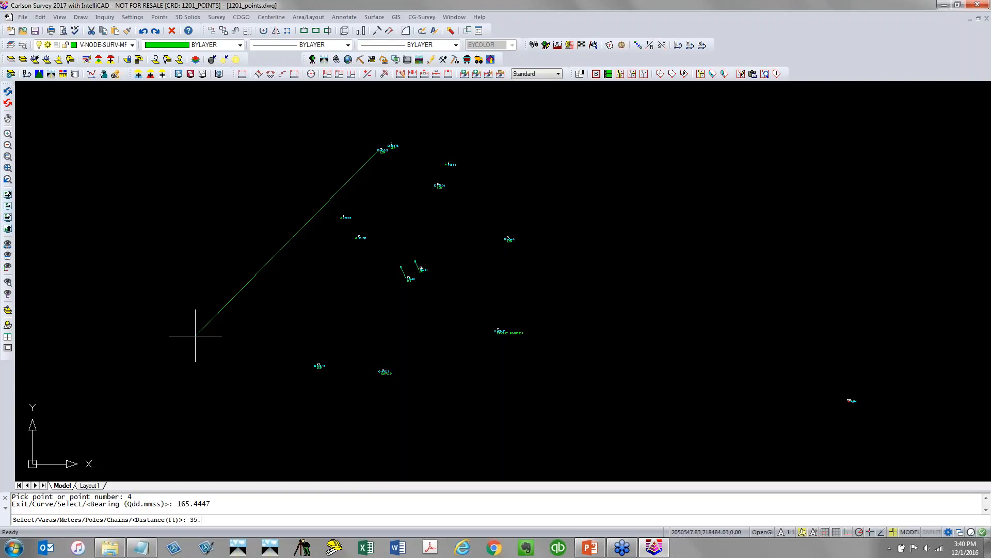
type("67")
key("Return")
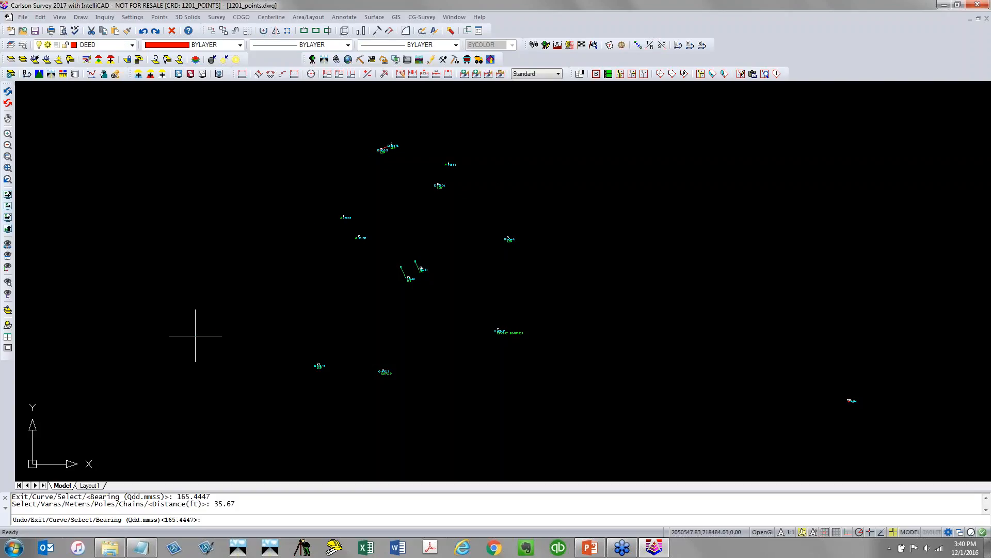
Enter the next deed course: bearing 249.3007 and distance 197.58 ft
type("249.3007")
key("Return")
type("1")
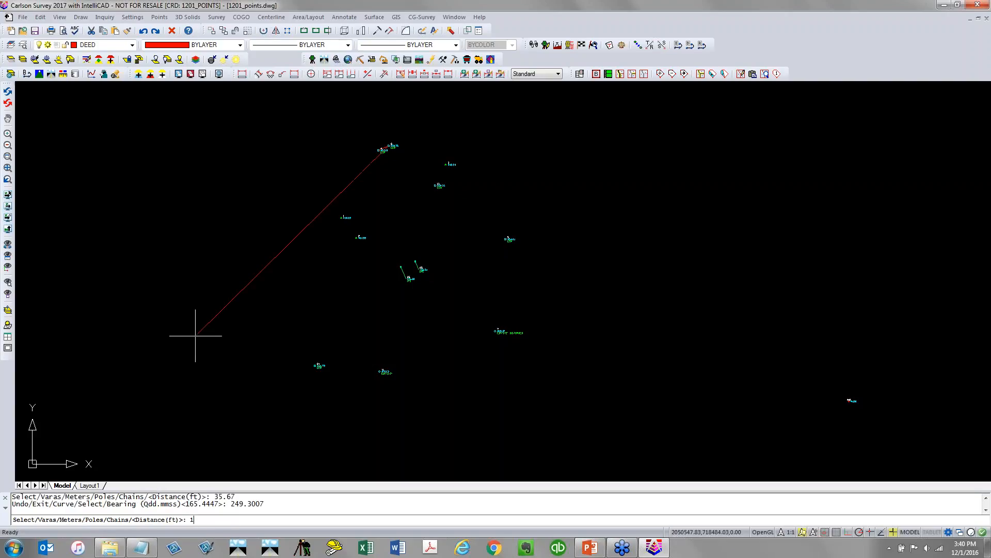
type("97.58")
key("Return")
Enter the next deed course: bearing 252.4514 and distance 285.33 ft
type("249.3007>: 2")
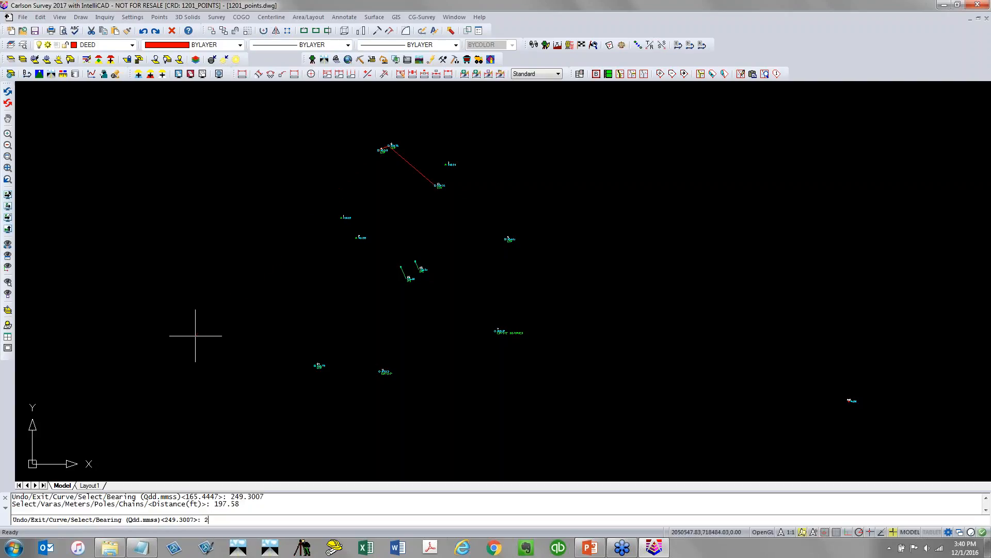
type("52.4514")
key("Return")
type("28")
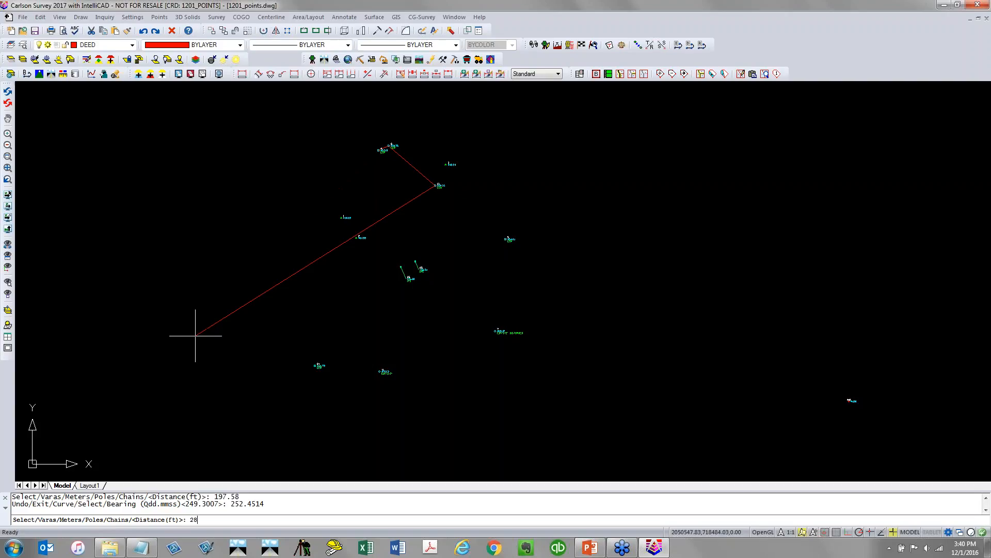
type("5.33")
key("Return")
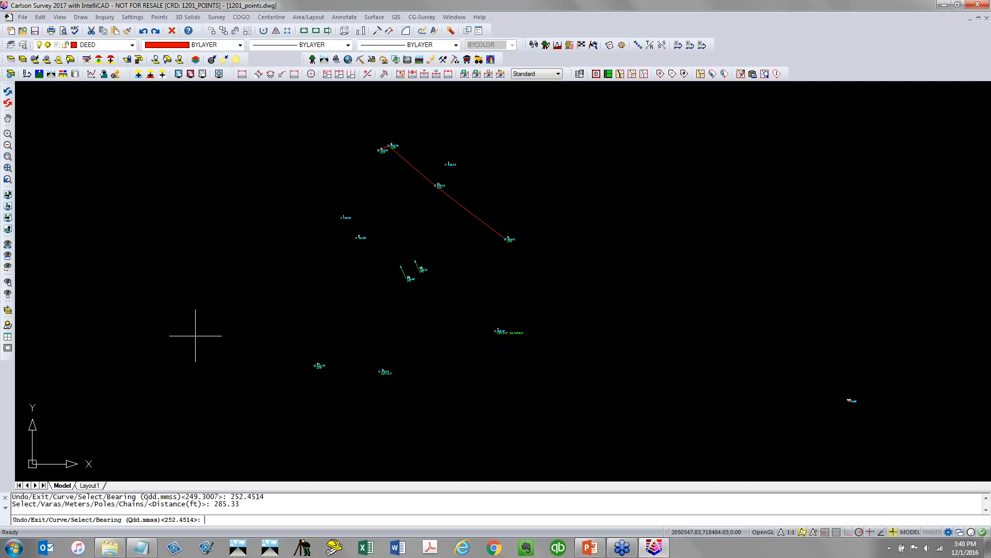
Enter the next deed course: bearing 306.2409 and distance 297.74 ft
type("306.2409")
key("Return")
type("297.")
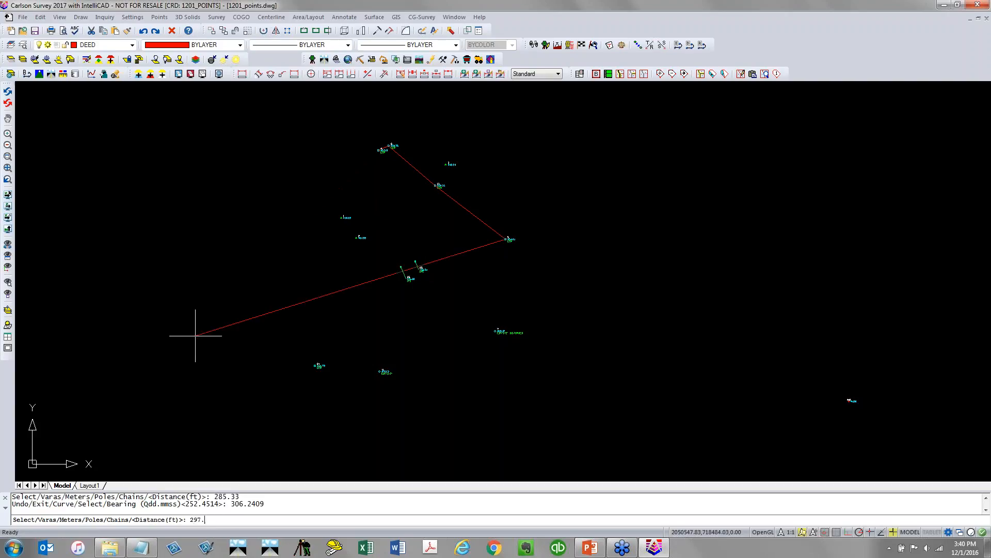
type("74")
key("Return")
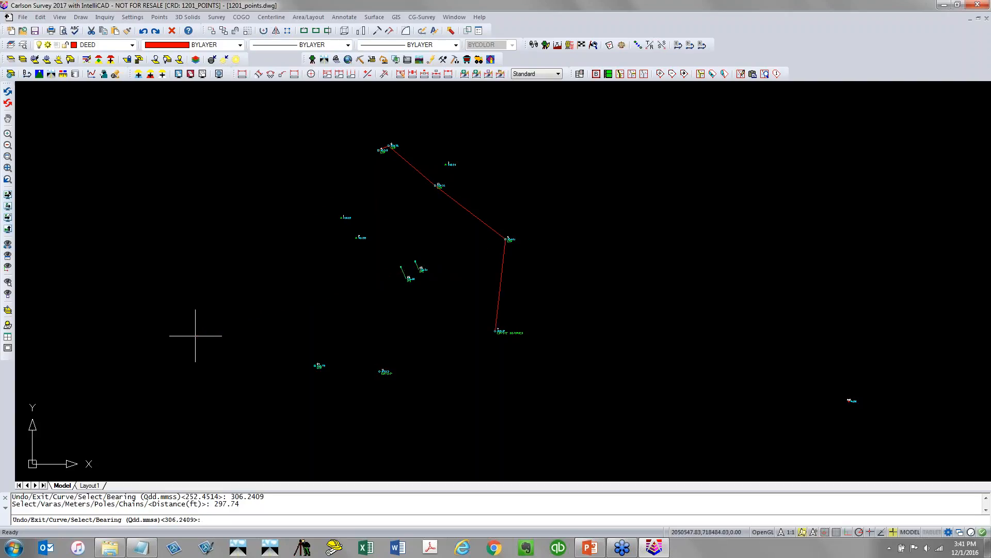
Enter the next deed course: bearing 370.4056 and distance 395.09 ft
type("370.4056")
key("Return")
type("39")
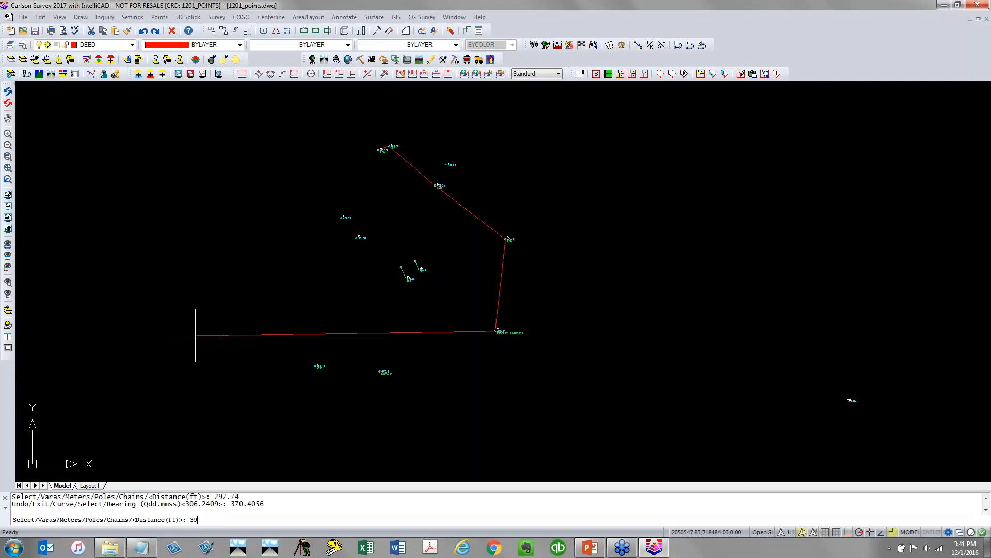
type("5.09")
key("Return")
Enter the next deed course: bearing 384.5716 and distance 210.12 ft
type("370.4056>: 3")
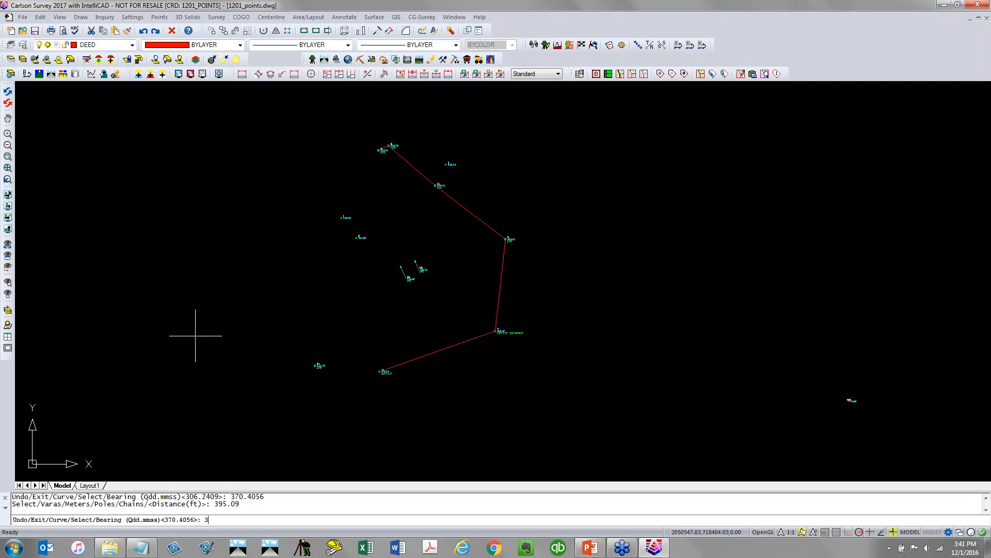
type("84.5716")
key("Return")
type("210.12")
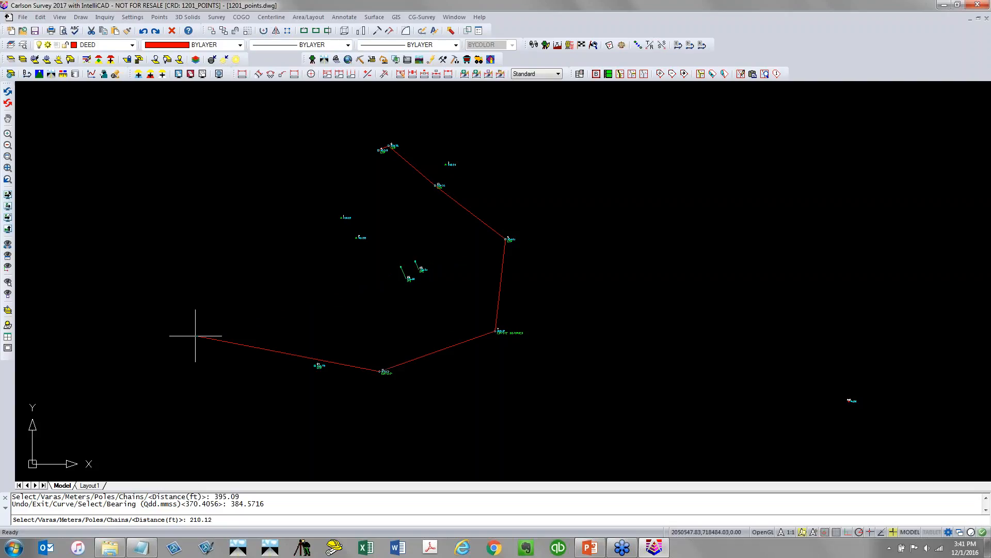
key("Return")
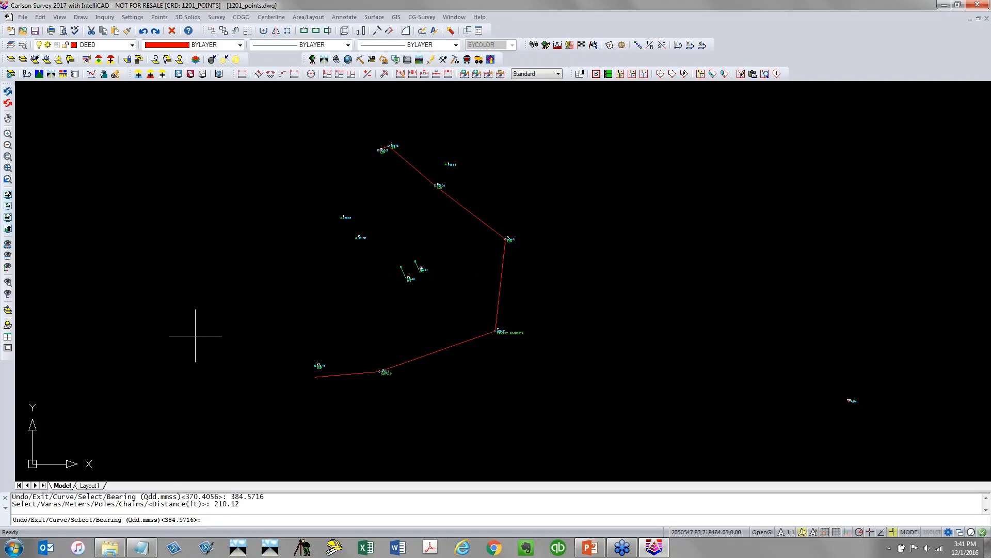
Enter the closing deed course: bearing 116.2851 and distance 724.21 ft
type("116.2851")
key("Return")
type("724.21")
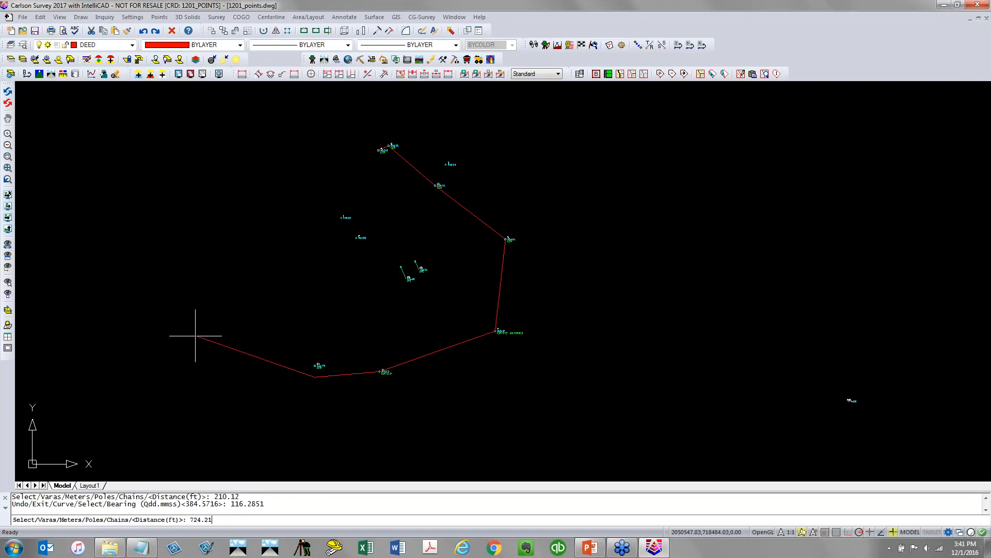
key("Return")
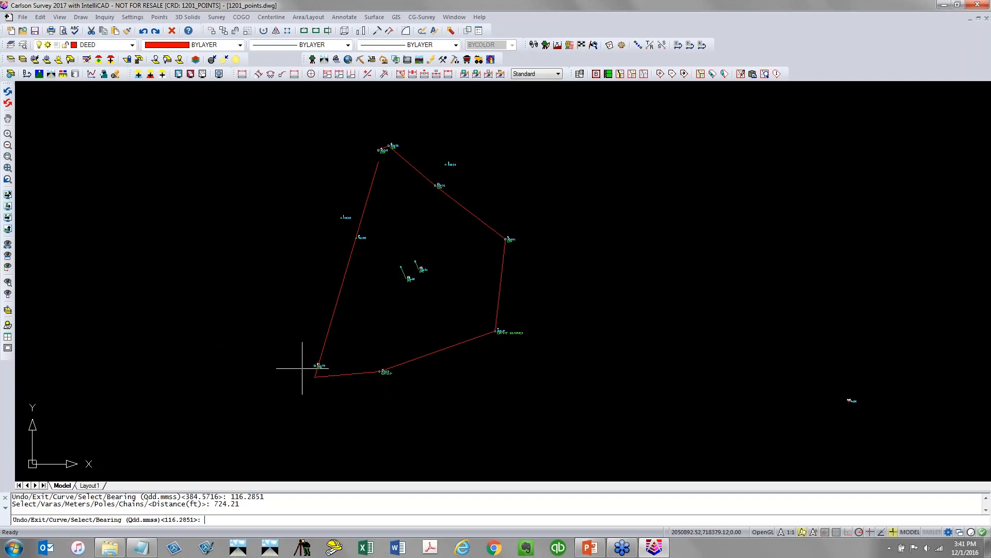
Exit the deed description traverse
scroll(318, 363, "up", 6)
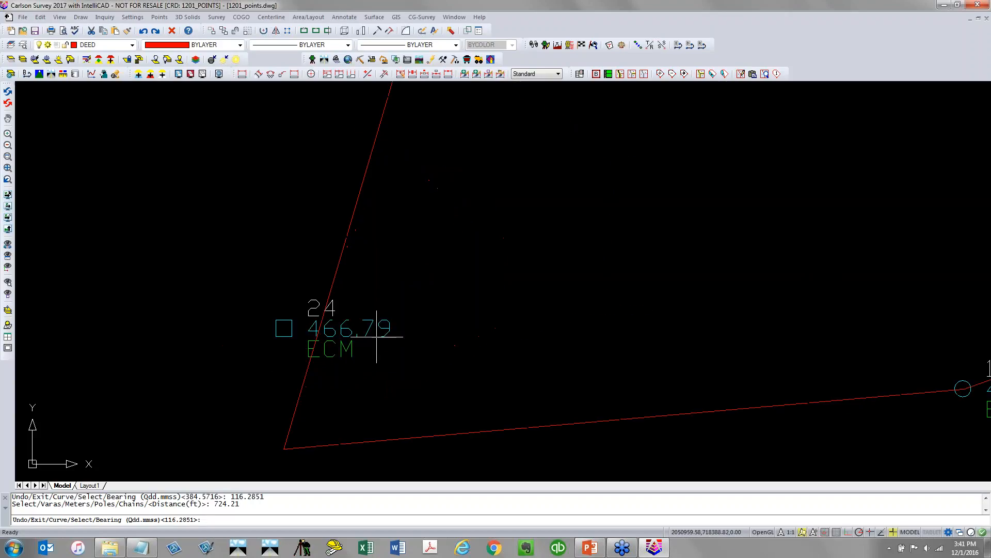
scroll(232, 329, "down", 5)
scroll(233, 338, "down", 2)
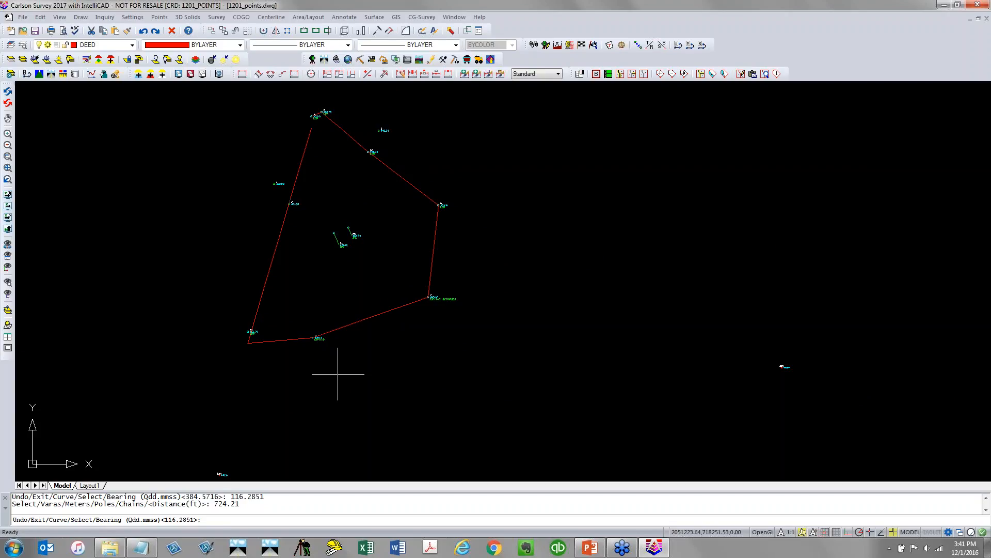
type("E")
key("Return")
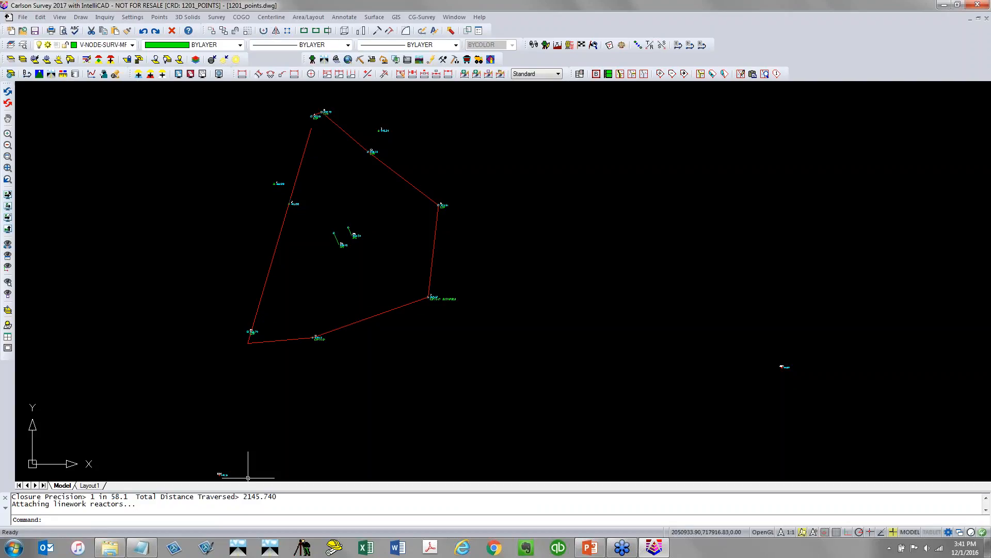
Examine the closure precision report in the command history
left_click_drag(138, 497, 80, 497)
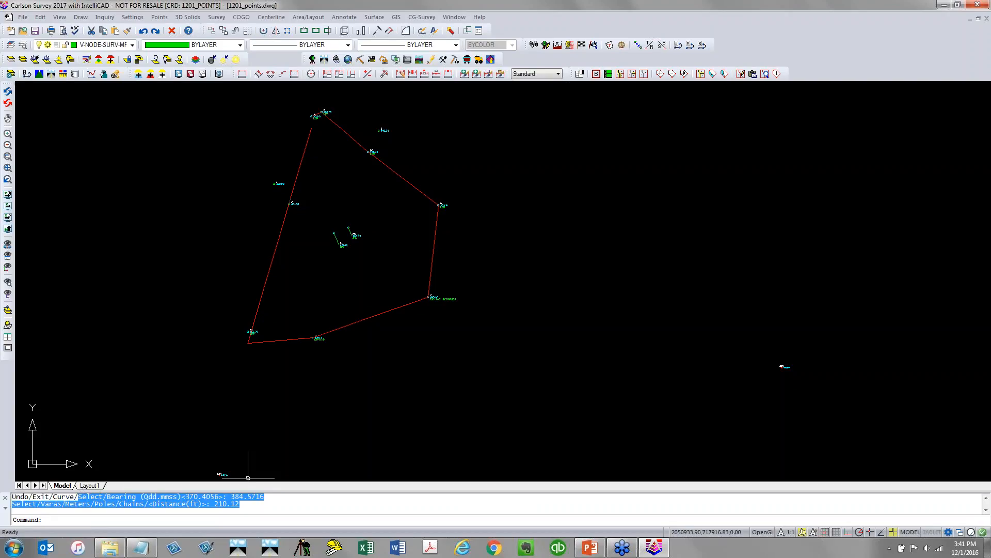
scroll(177, 507, "down", 5)
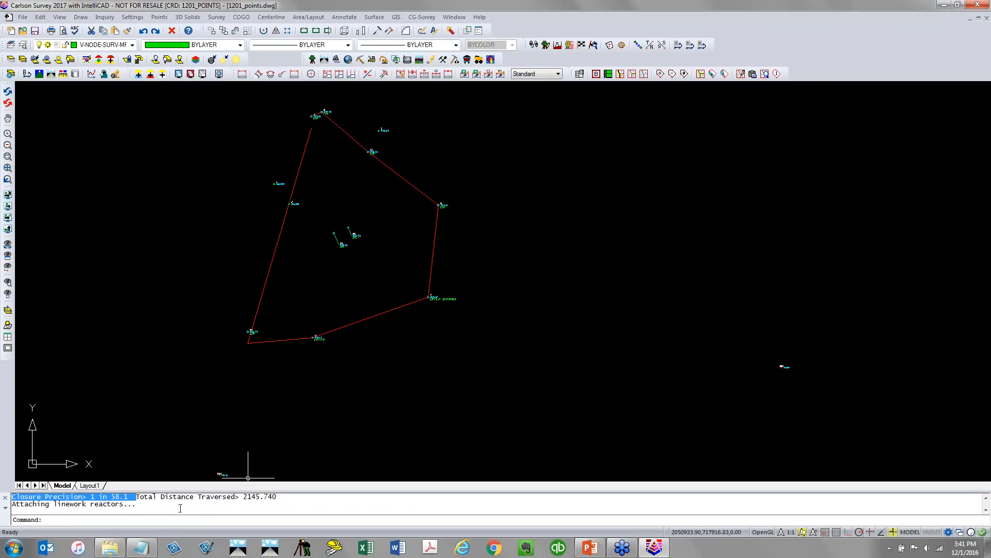
left_click(178, 505)
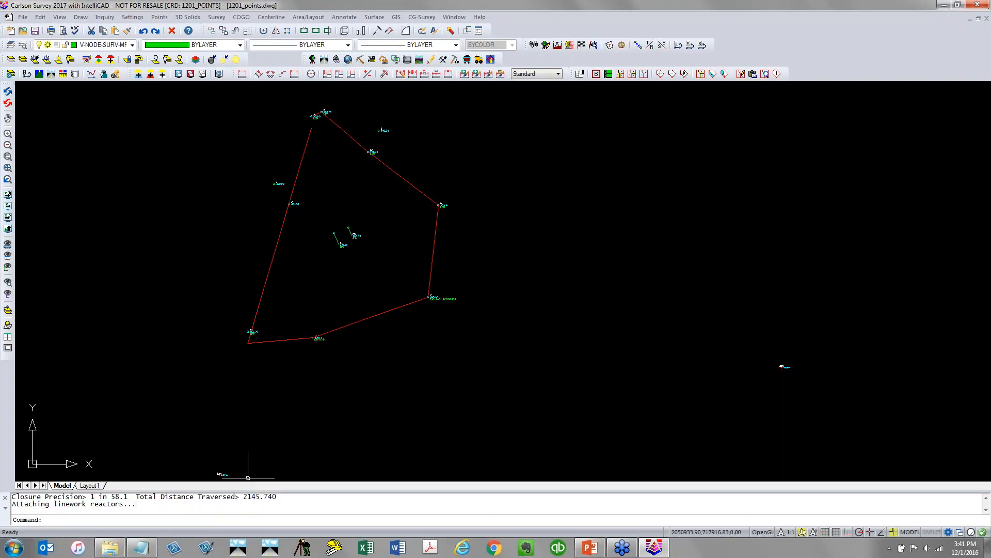
Enlarge the command history area and save the drawing
left_click_drag(149, 492, 150, 462)
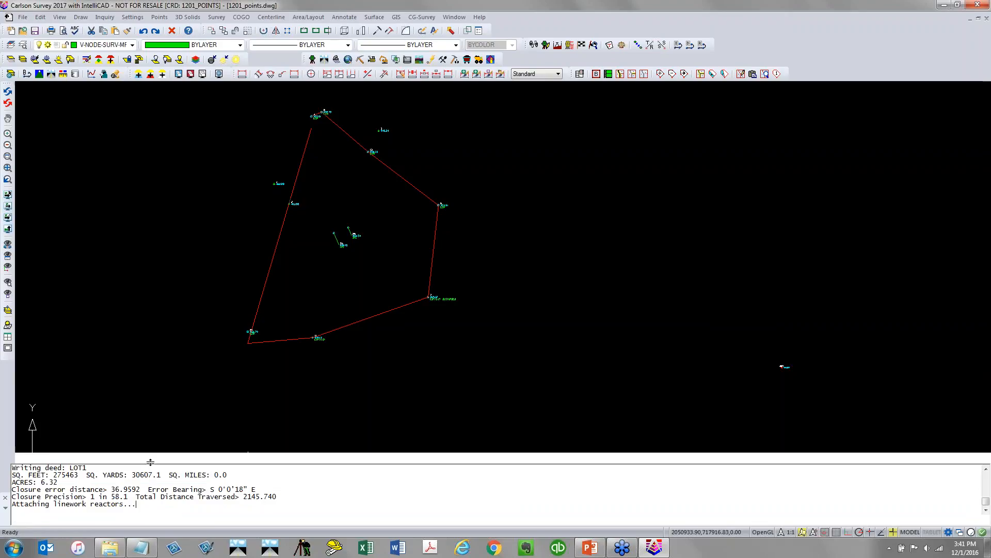
left_click(34, 31)
Open the existing deed file 1201_points.pdd for processing and open deed LOT1 for editing
left_click(216, 17)
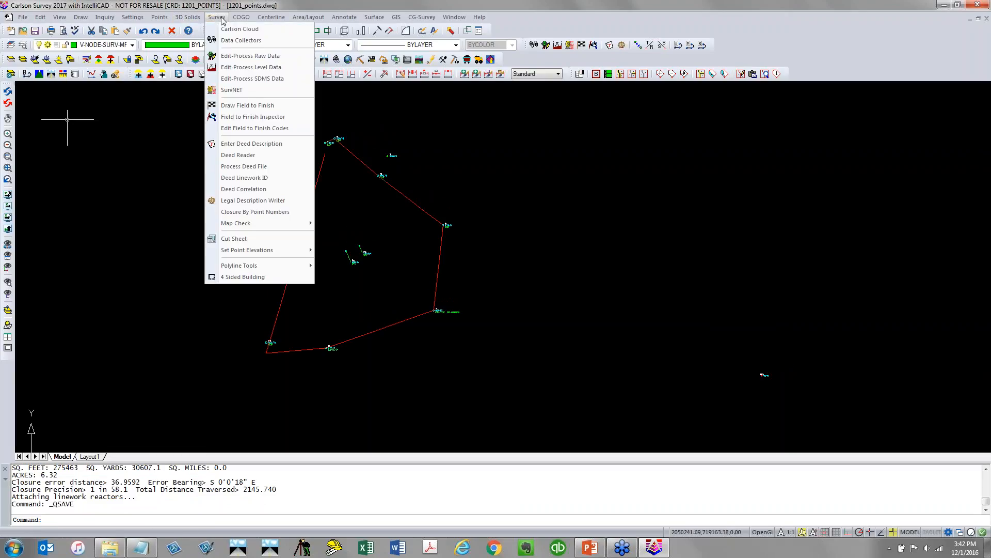
left_click(267, 167)
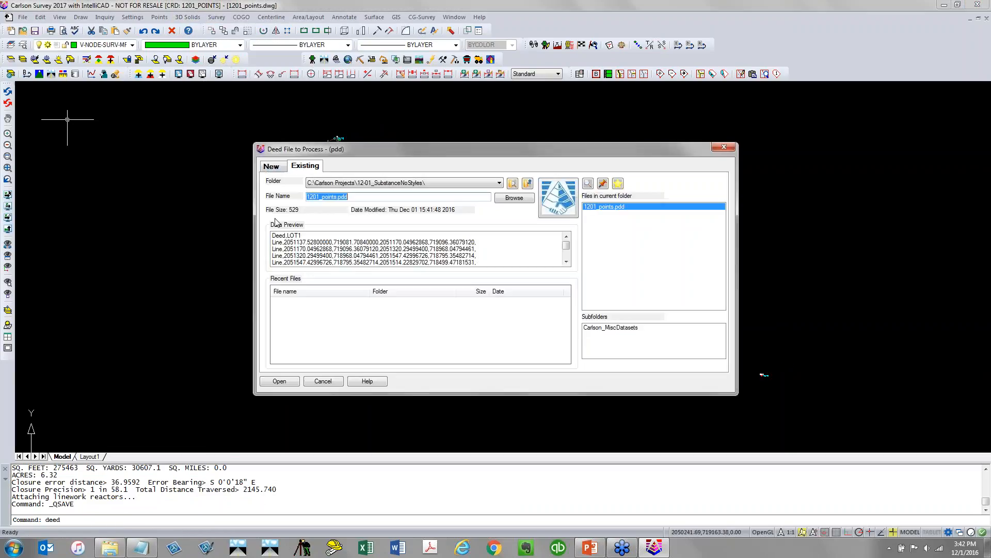
left_click(295, 382)
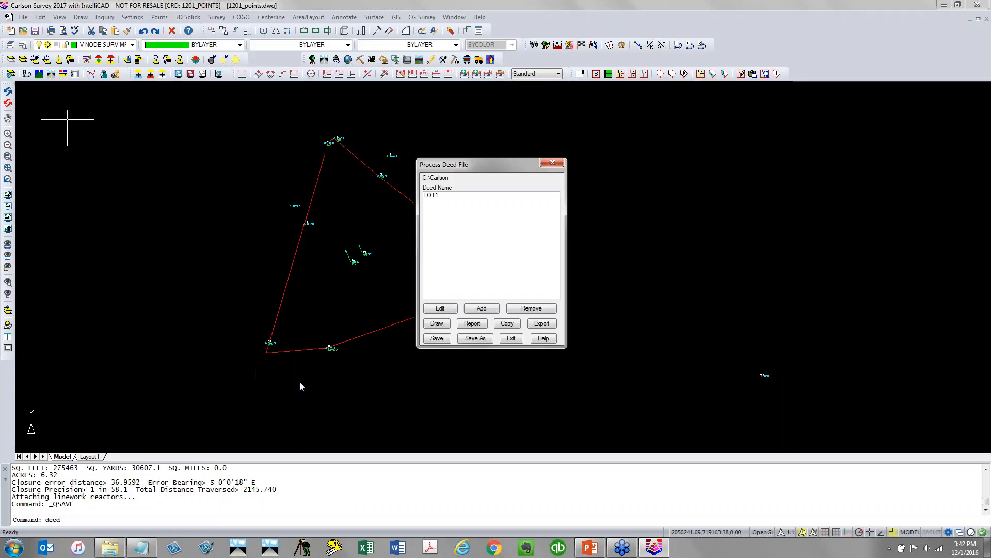
double_click(432, 195)
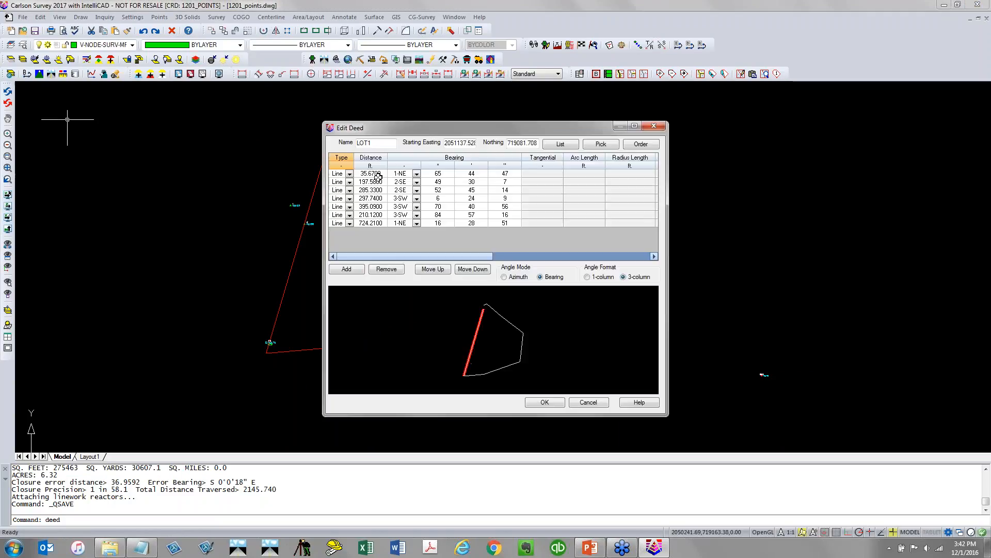
Set the bearing quadrant of the 210.12 ft course to 4-NW and accept the edited deed
left_click(377, 176)
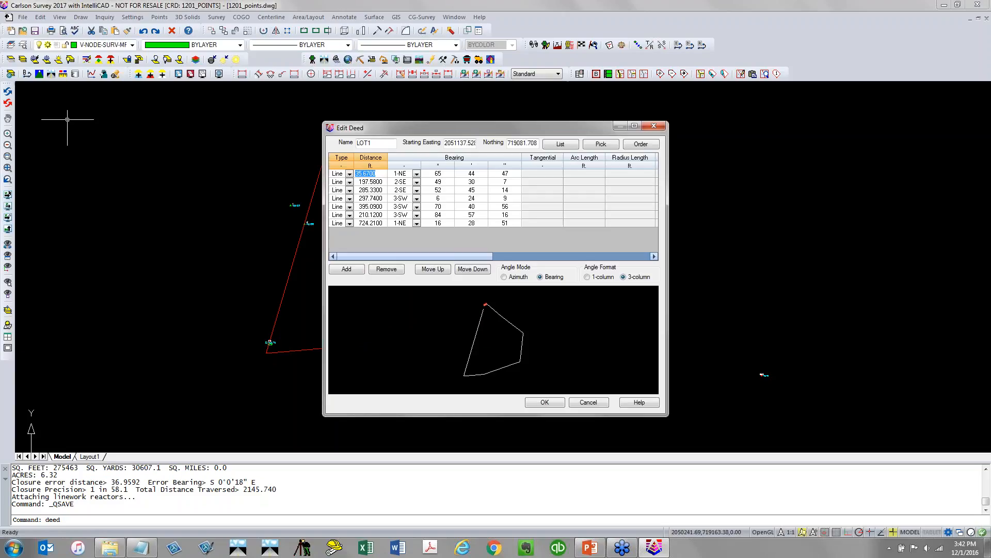
left_click(375, 190)
left_click(375, 198)
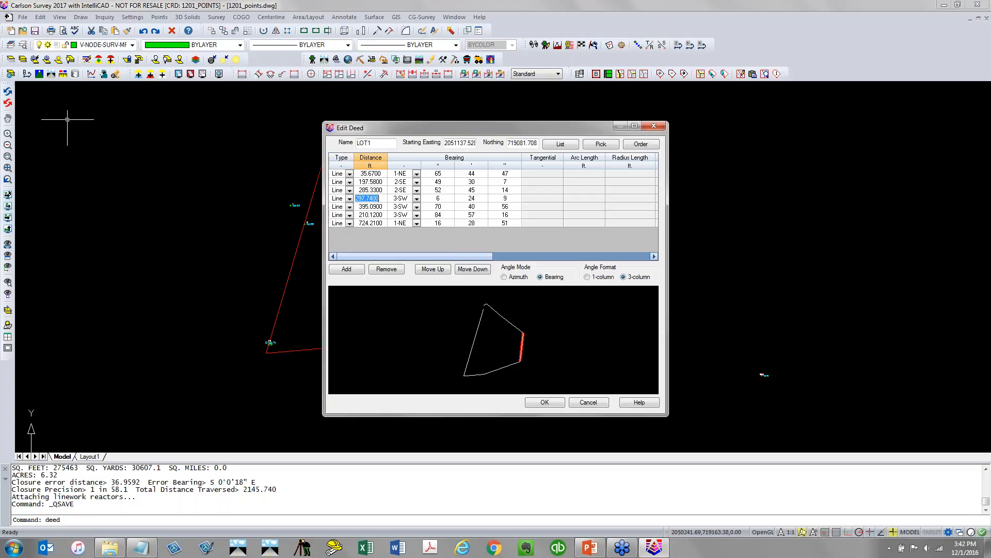
left_click_drag(324, 120, 167, 67)
left_click(218, 153)
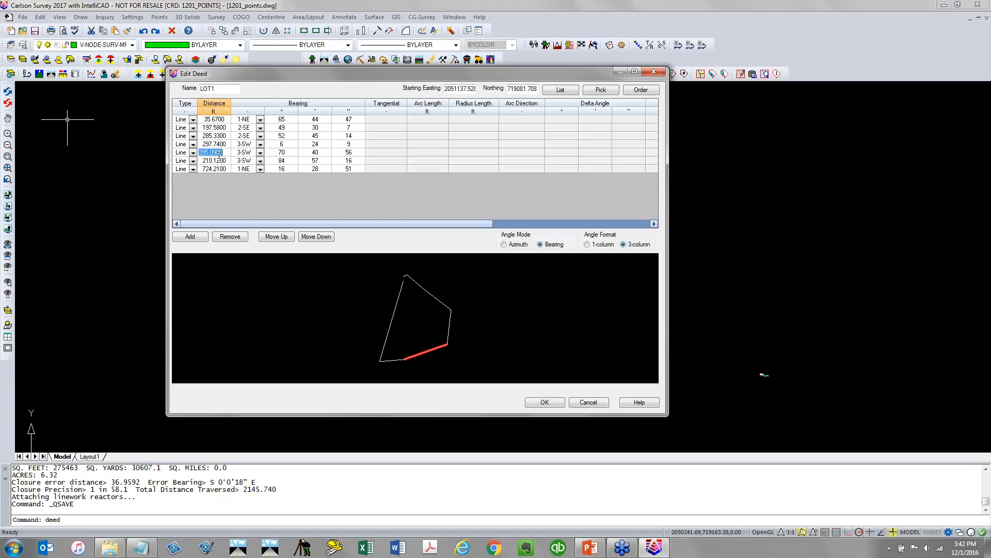
left_click(216, 161)
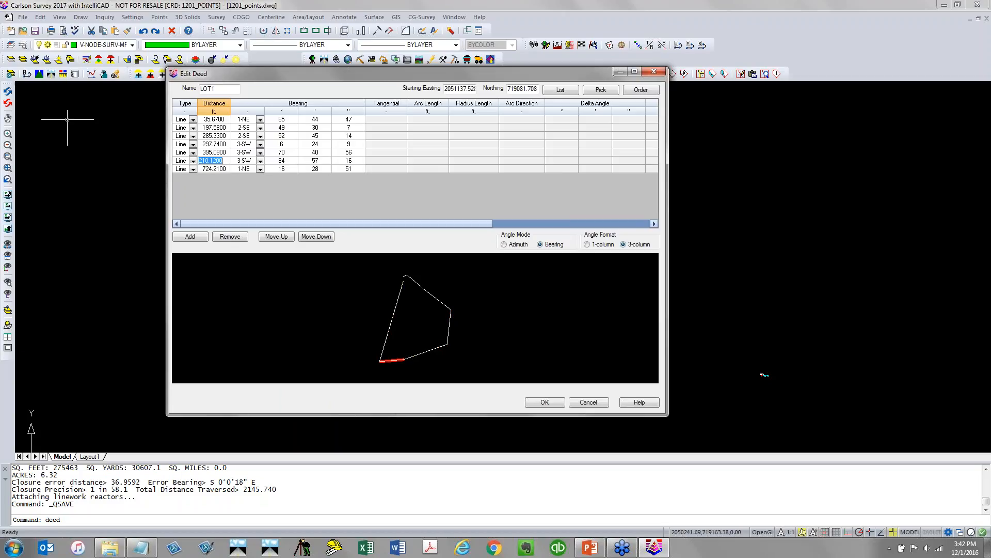
left_click(247, 161)
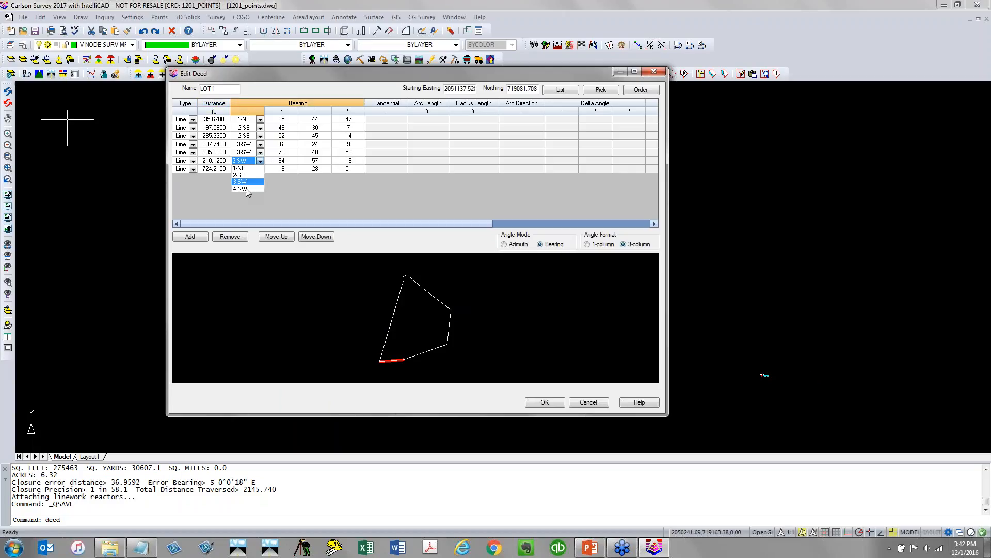
left_click(240, 188)
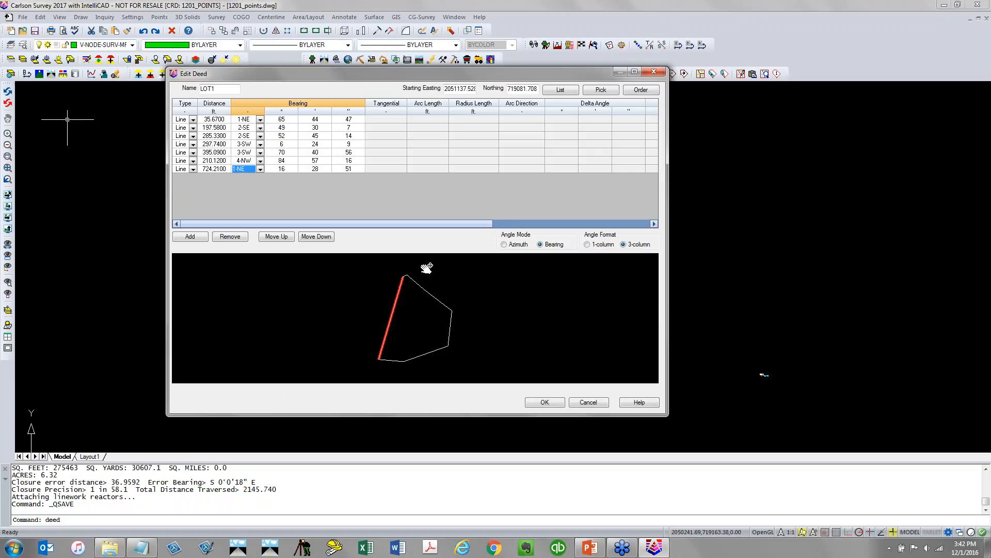
left_click(283, 161)
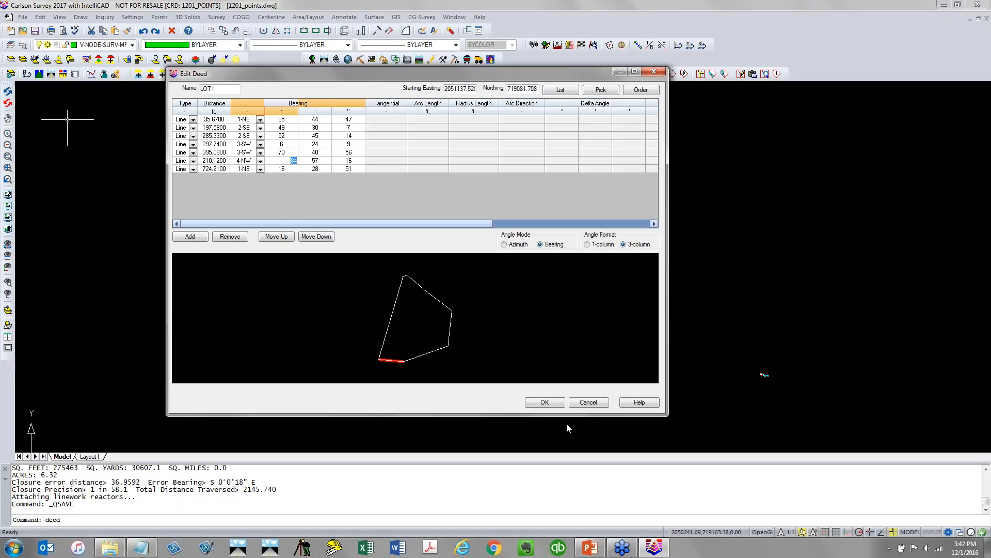
left_click(561, 406)
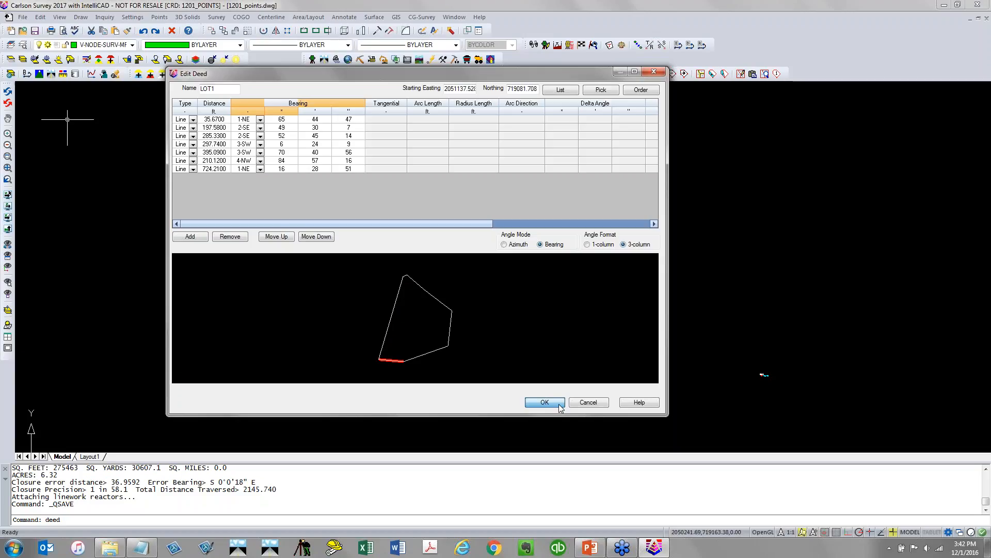
left_click(561, 407)
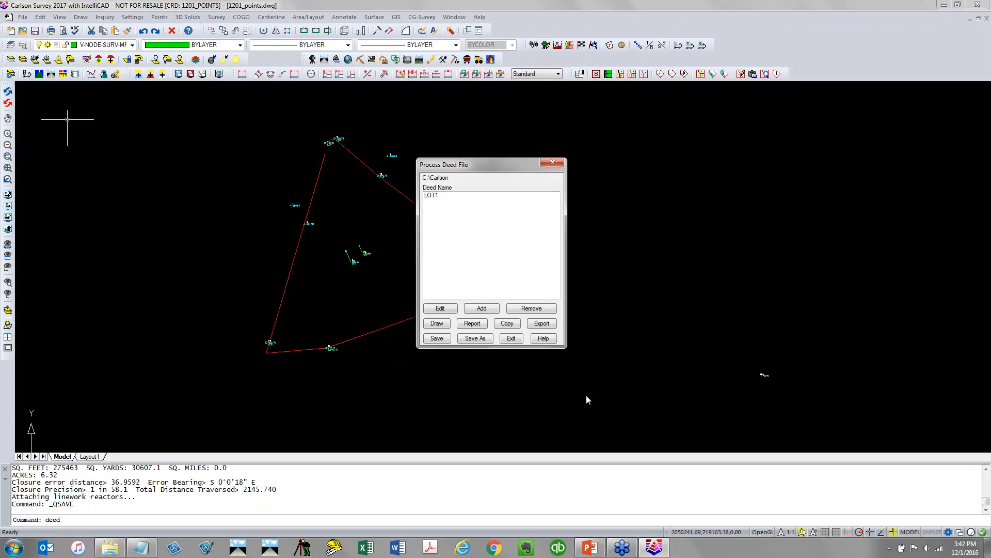
Generate a closure report for LOT1 by start-end coordinates and review its closure precision
left_click(441, 201)
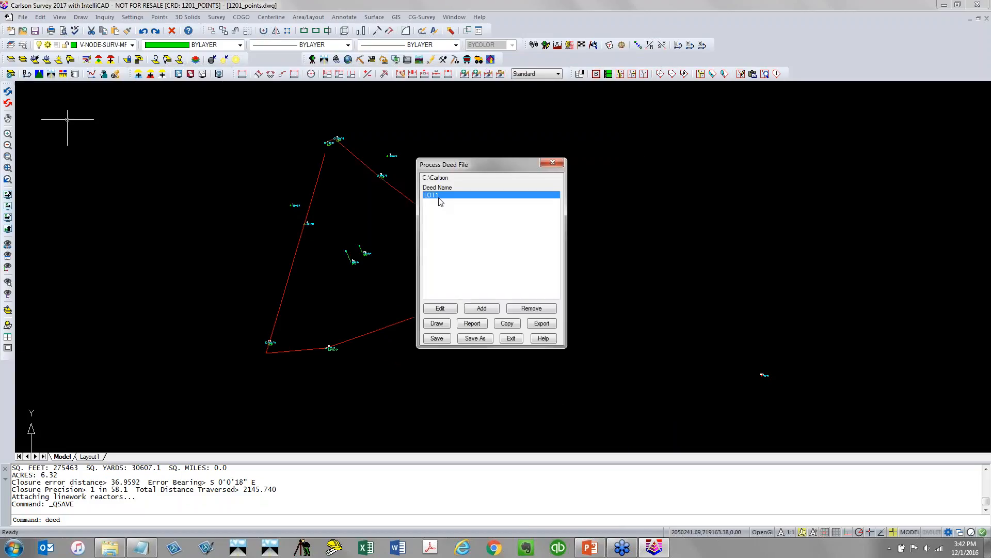
left_click(468, 324)
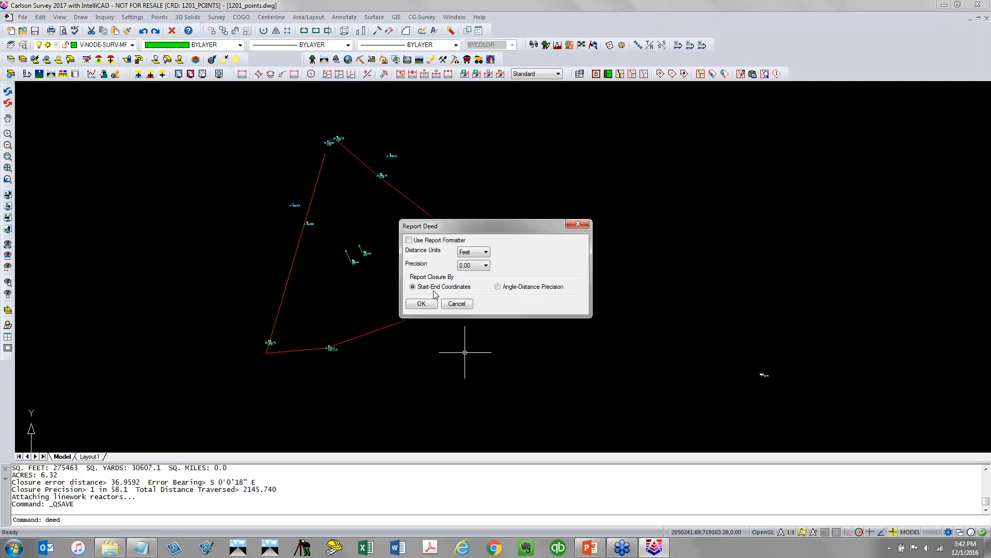
left_click(426, 305)
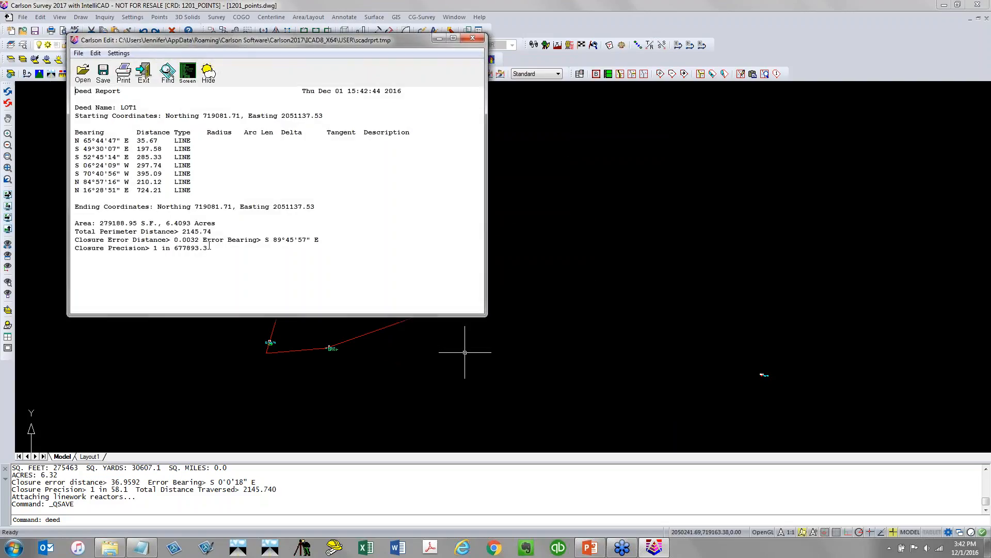
left_click_drag(209, 247, 145, 248)
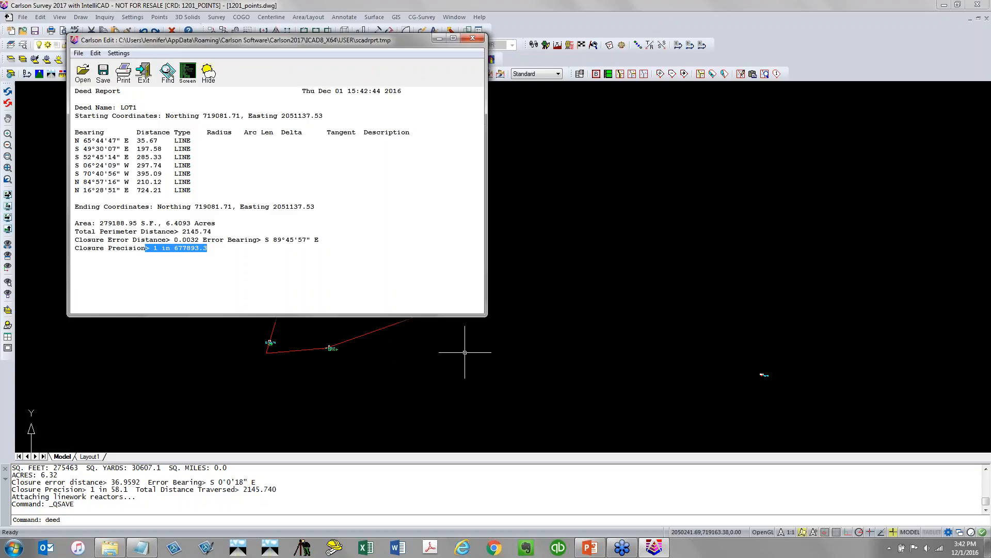
left_click(150, 73)
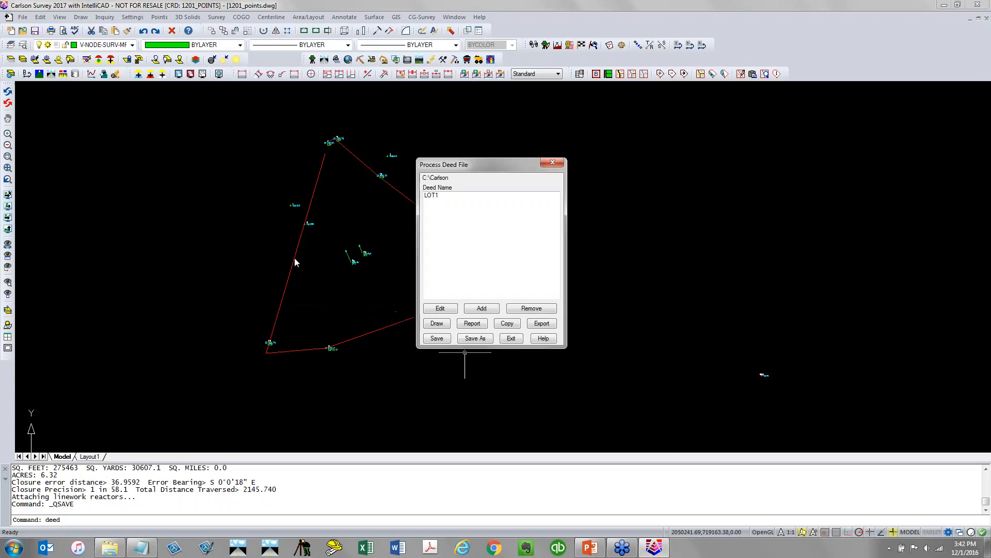
Draw deed LOT1 on the DEED layer with lines and arcs labelled
left_click(432, 195)
left_click(438, 324)
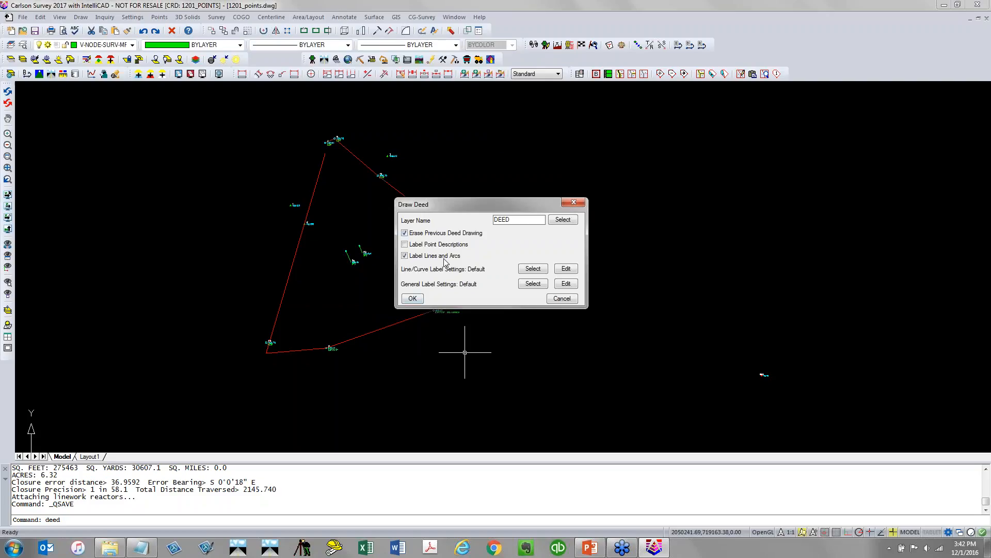
left_click(413, 298)
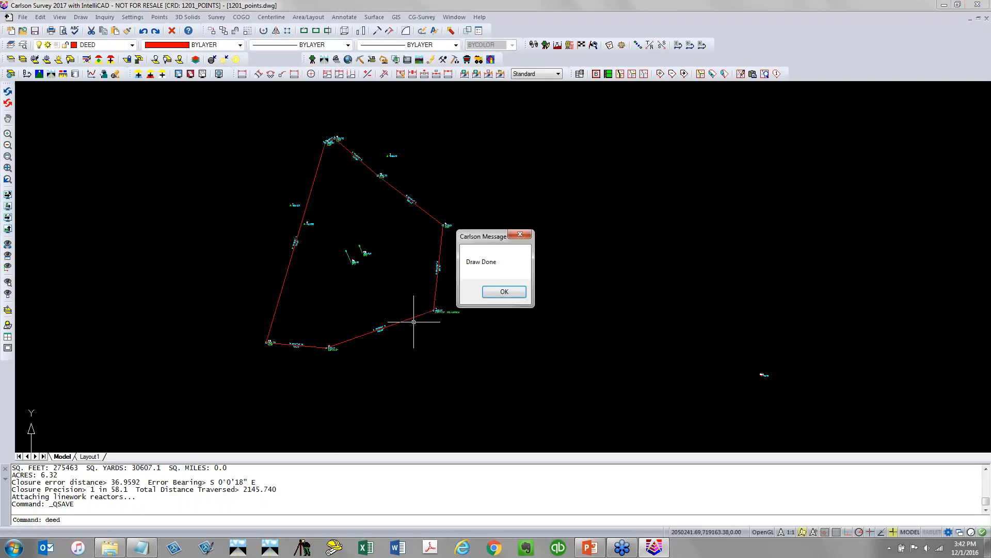
left_click(510, 292)
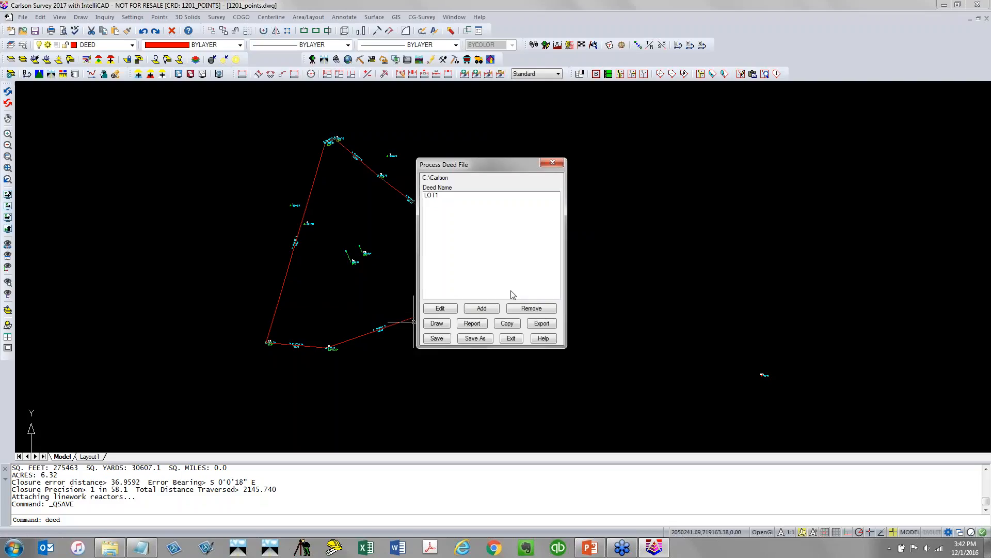
Exit deed processing and save the 1201_points.pdd deed file
left_click(514, 339)
left_click(464, 269)
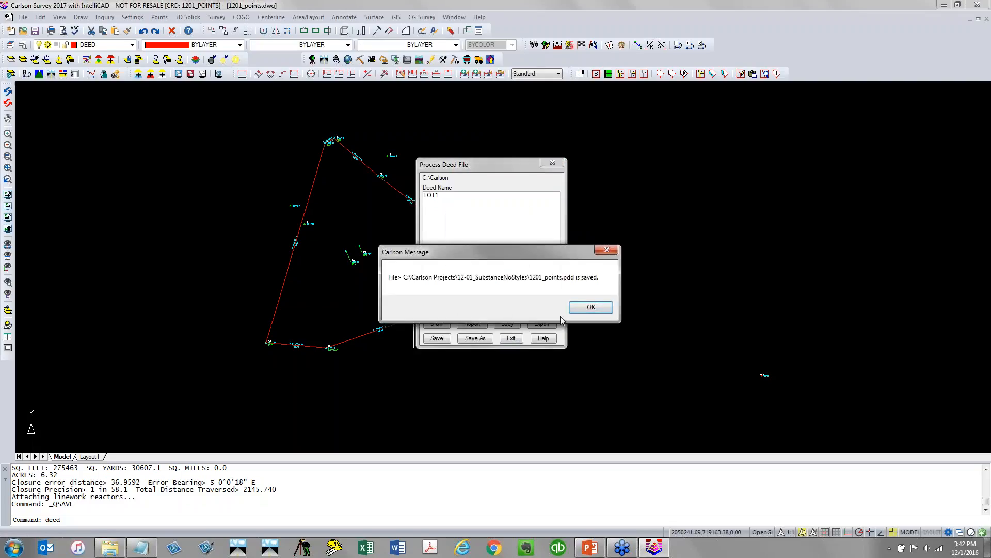
left_click(591, 307)
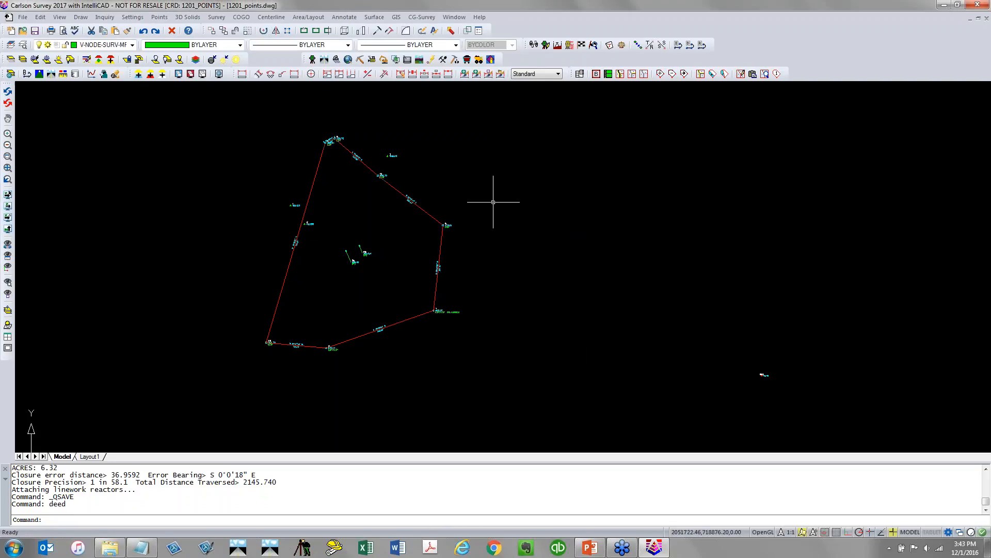
Inspect the bearing and distance labels along the drawn deed boundary and save the drawing
scroll(445, 238, "up", 6)
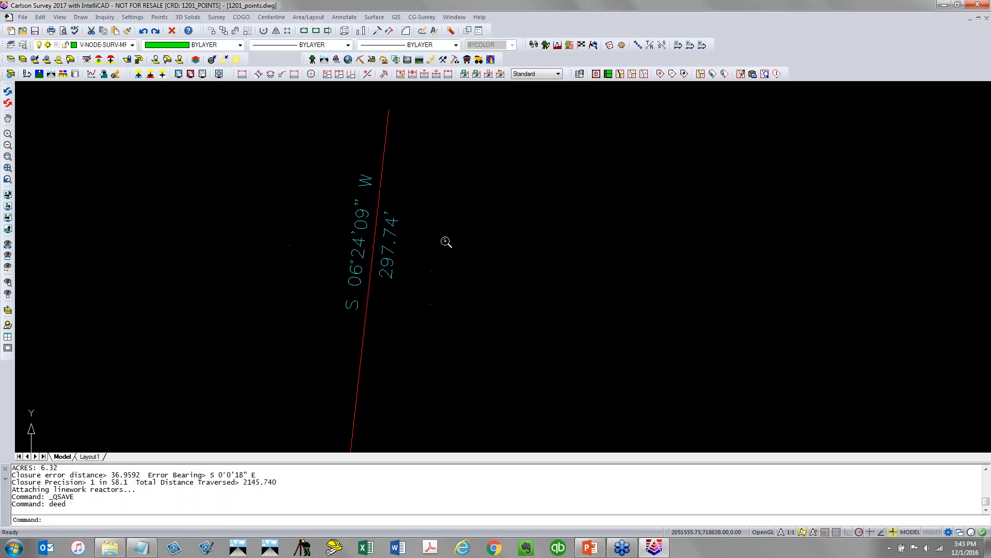
scroll(444, 269, "down", 4)
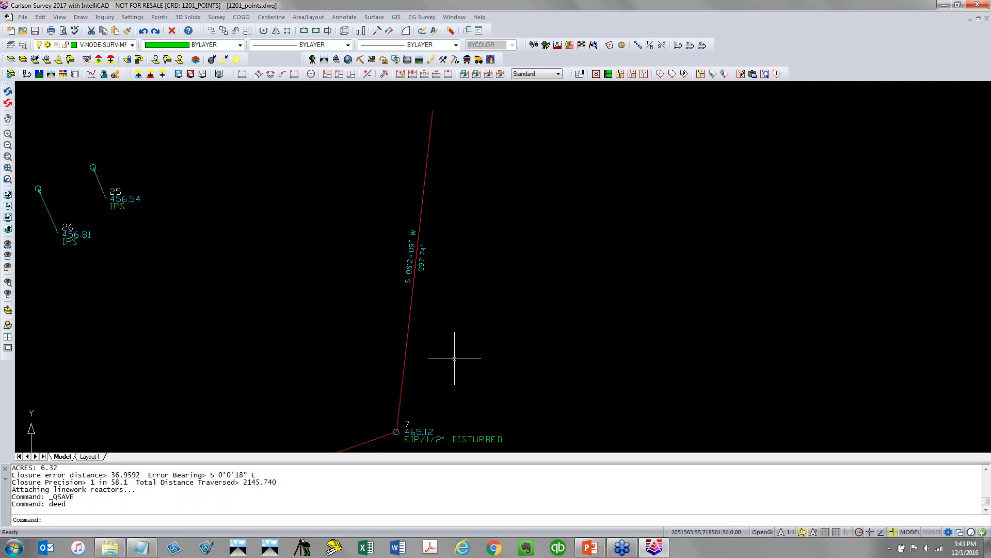
mouse_move(450, 375)
middle_mouse_down()
mouse_move(513, 214)
mouse_move(509, 240)
middle_mouse_up()
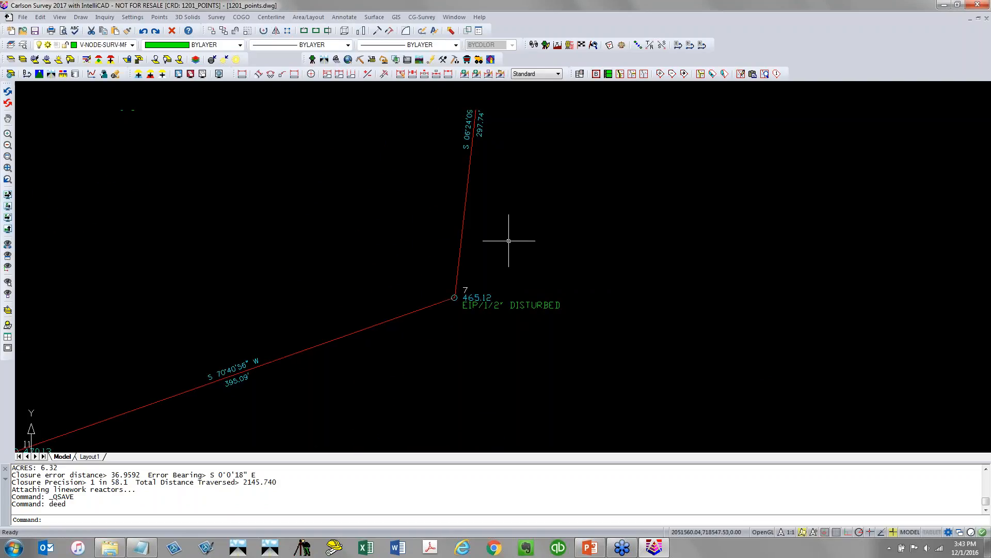
scroll(509, 240, "down", 2)
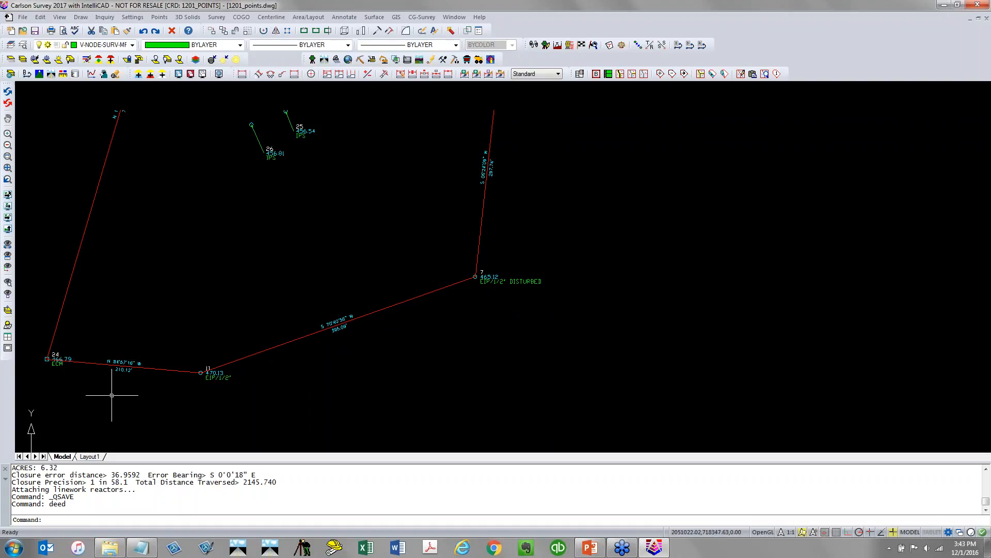
middle_click_drag(178, 192, 146, 351)
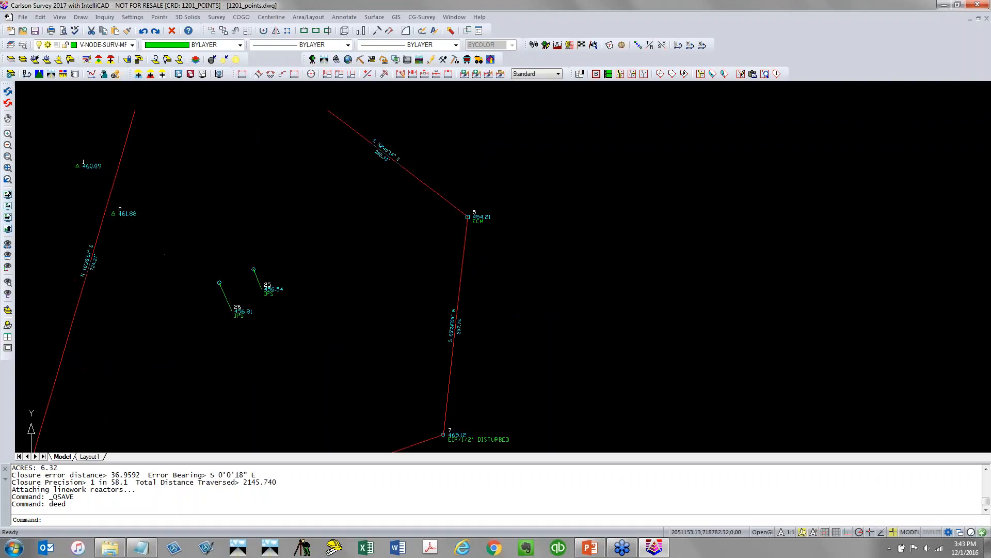
mouse_move(181, 198)
middle_mouse_down()
mouse_move(190, 239)
mouse_move(197, 195)
mouse_move(201, 317)
mouse_move(228, 226)
mouse_move(223, 261)
middle_mouse_up()
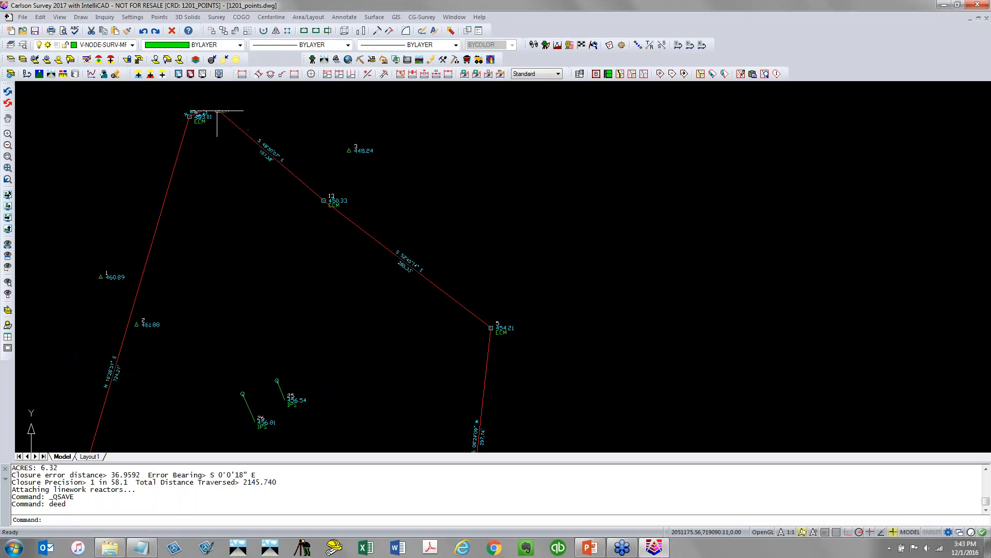
left_click(35, 31)
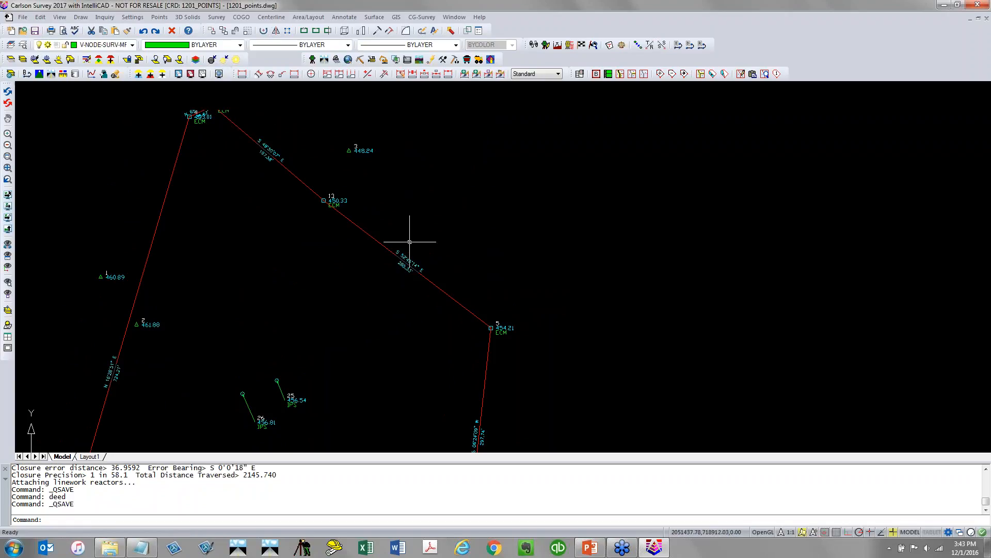
Auto-annotate the deed boundary with bearings in row 1 and distances in row 2, both placed above the lines
scroll(353, 310, "down", 2)
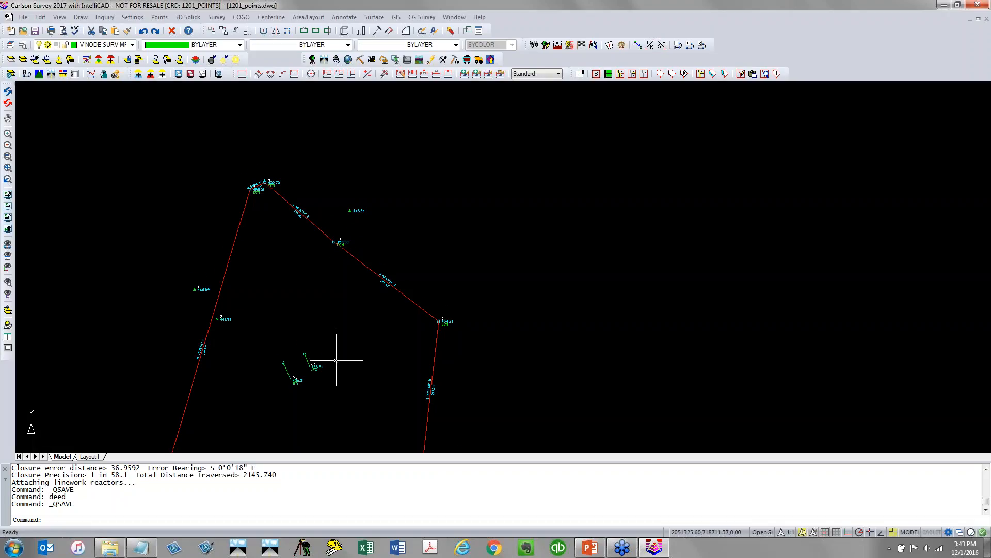
mouse_move(336, 360)
middle_mouse_down()
mouse_move(329, 262)
mouse_move(330, 299)
middle_mouse_up()
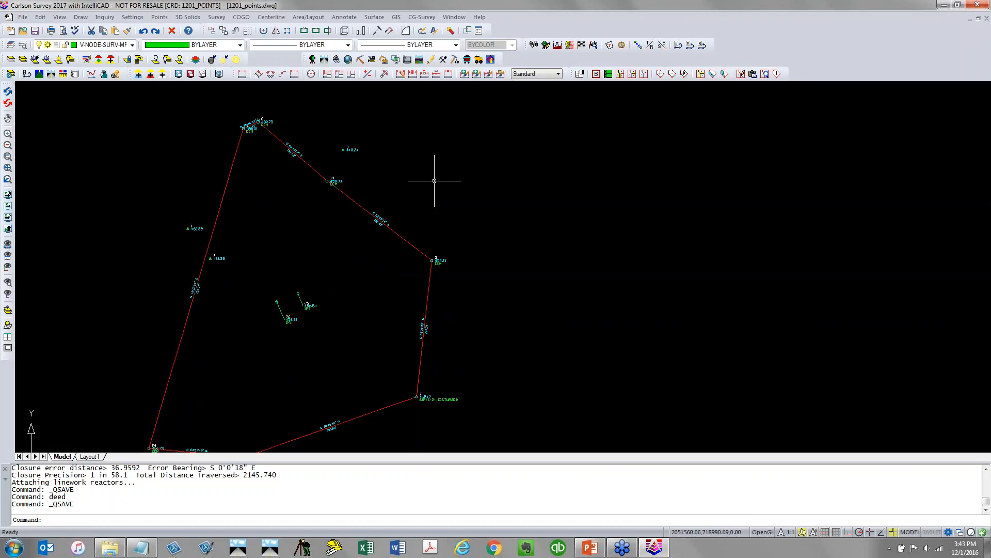
left_click(344, 19)
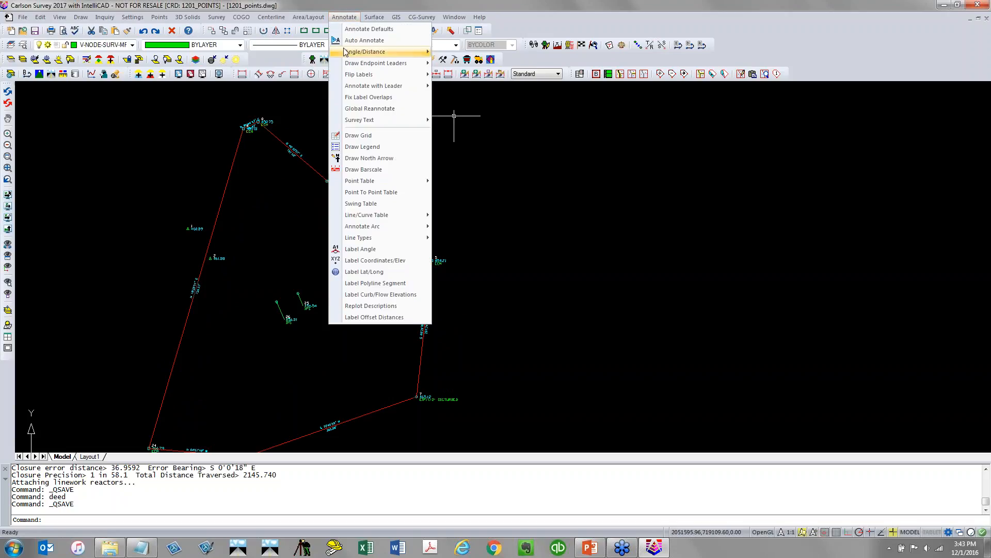
left_click(338, 41)
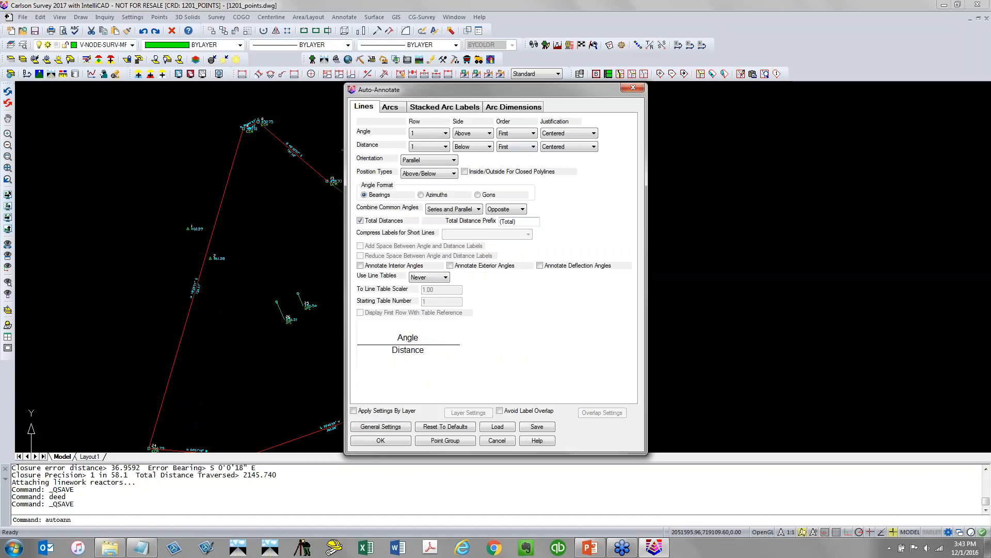
left_click(483, 149)
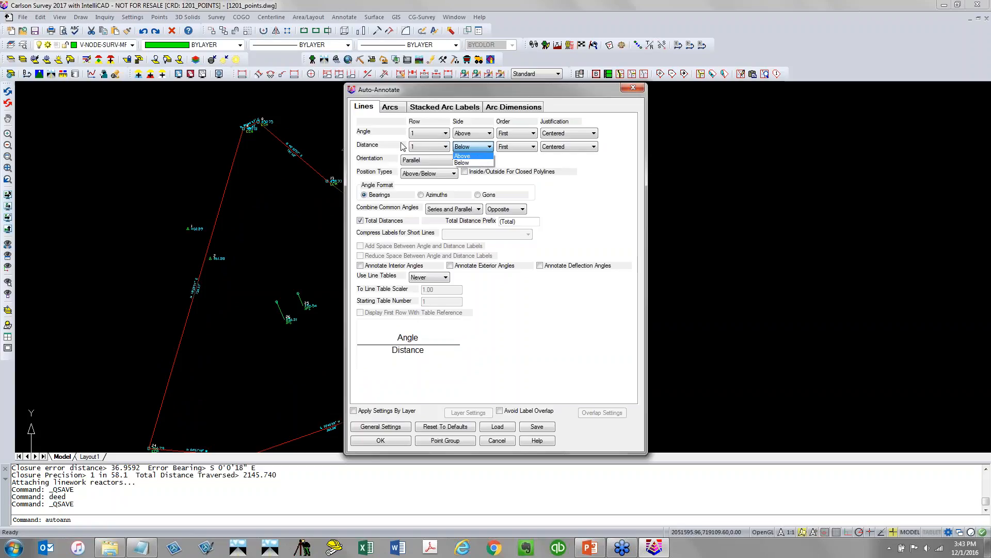
left_click(463, 156)
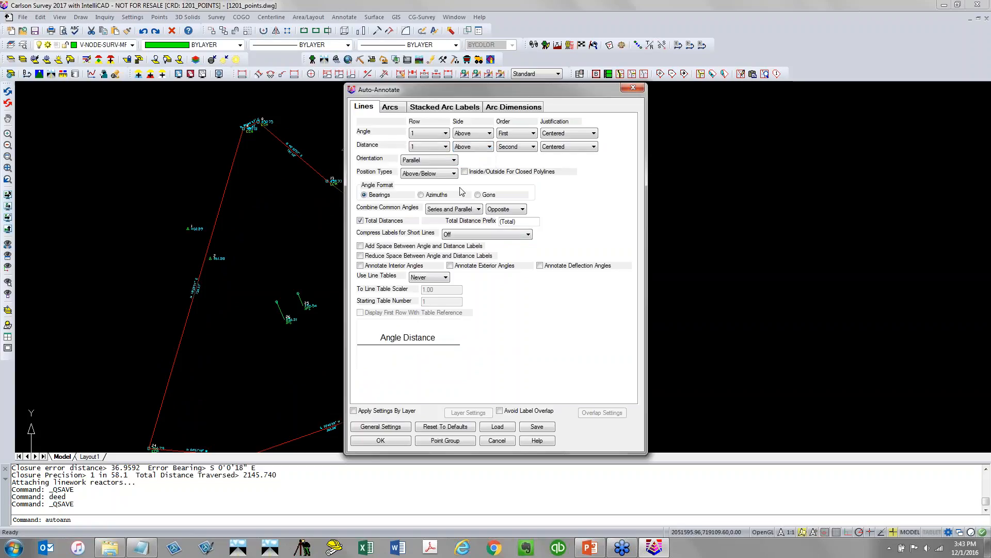
left_click(436, 150)
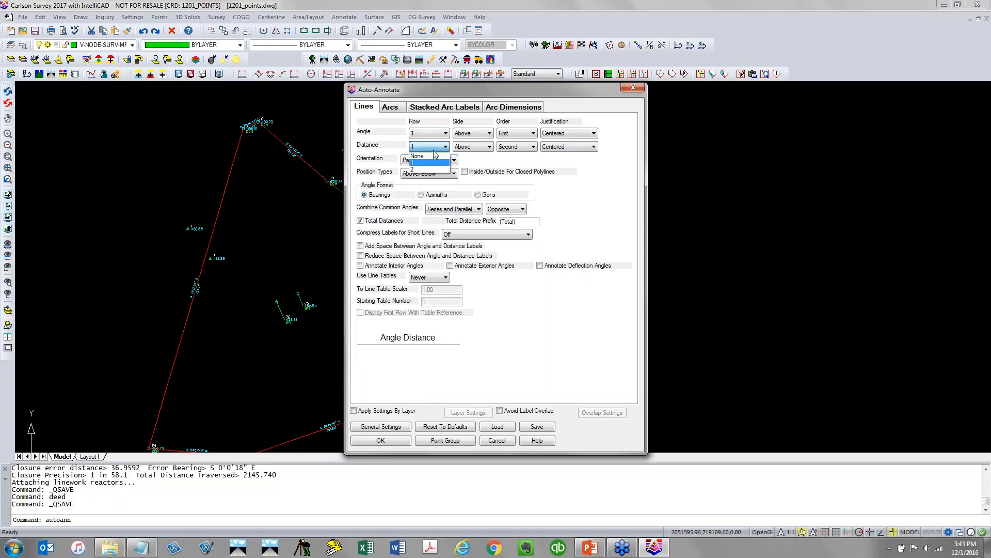
left_click(430, 170)
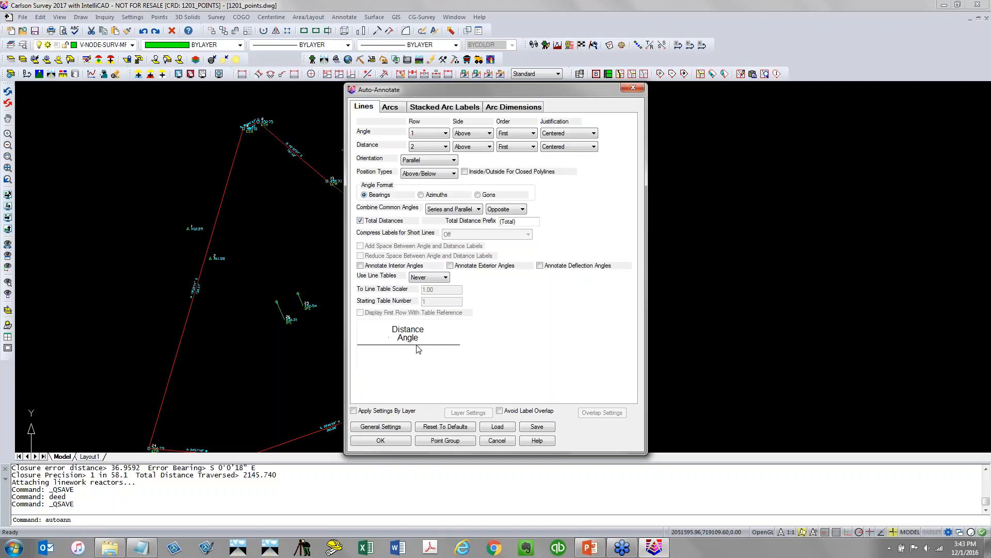
left_click(403, 442)
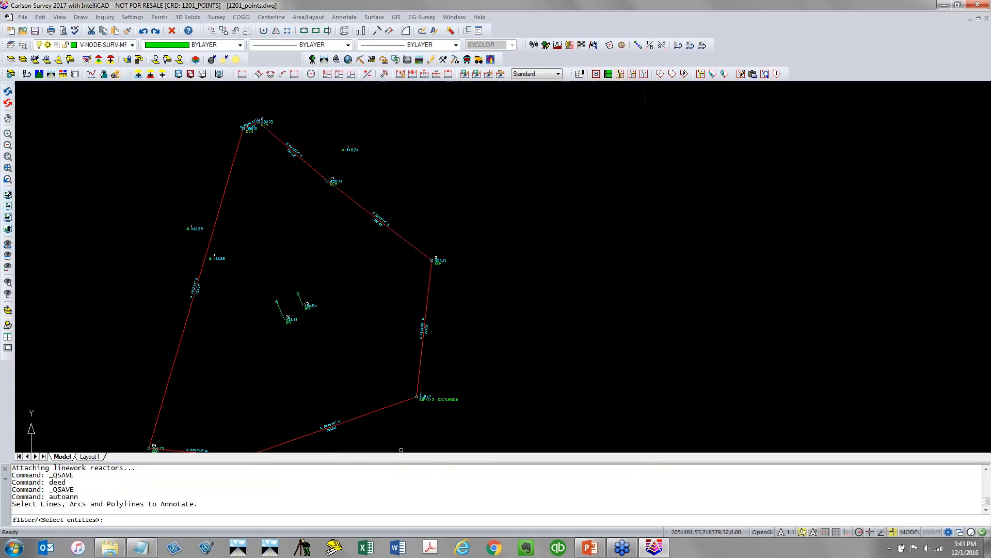
left_click(418, 381)
key("Return")
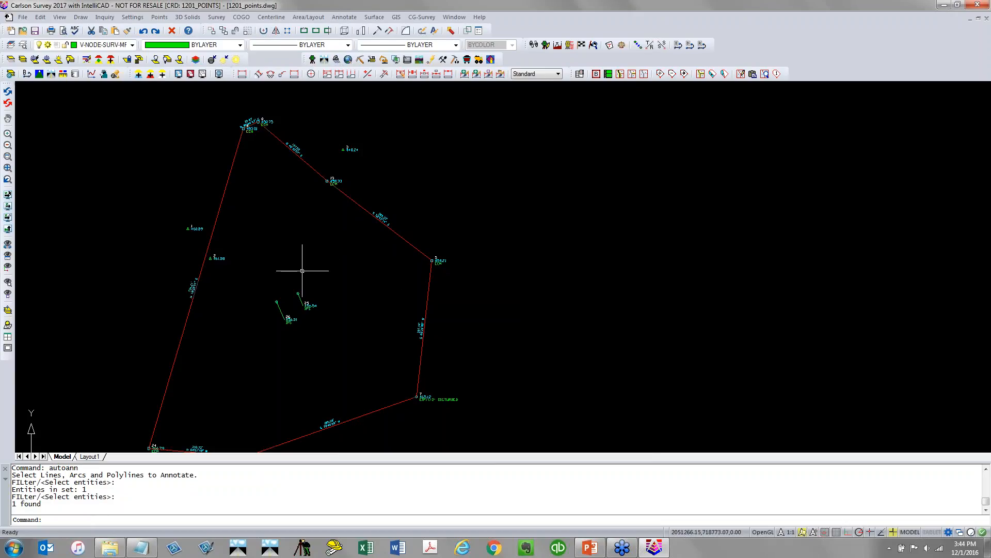
Label the deed segment between points 8 and 13 with its bearing and distance above the line
scroll(342, 298, "down", 2)
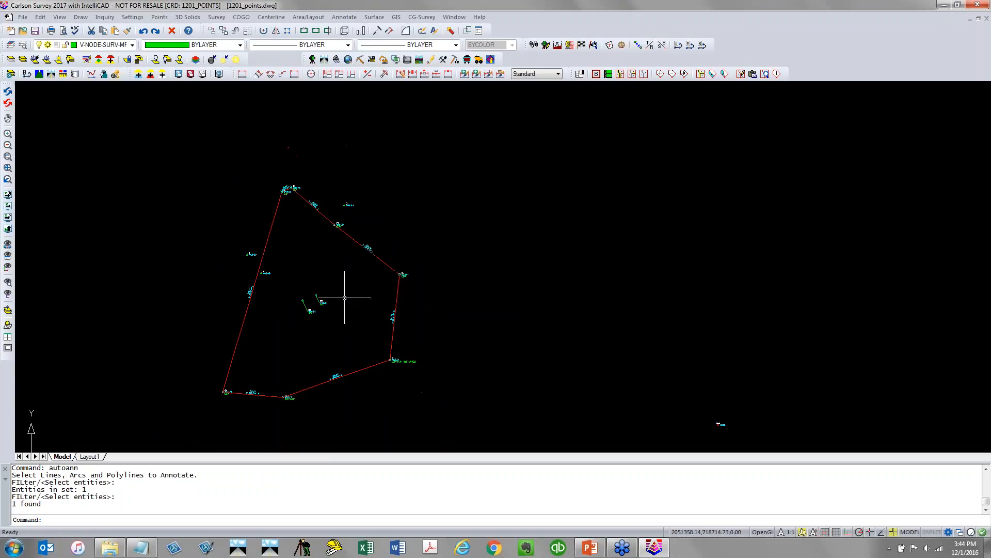
scroll(290, 178, "up", 4)
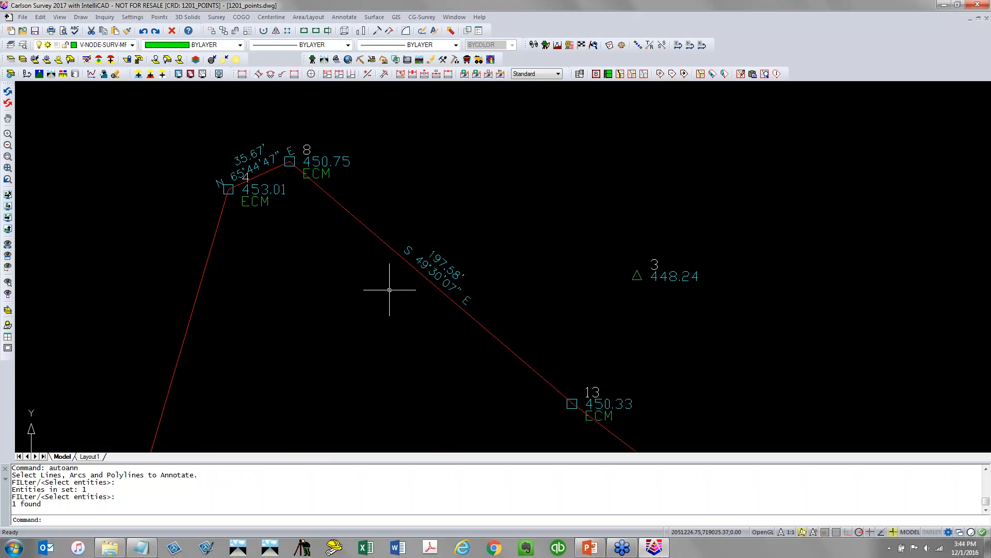
left_click(343, 17)
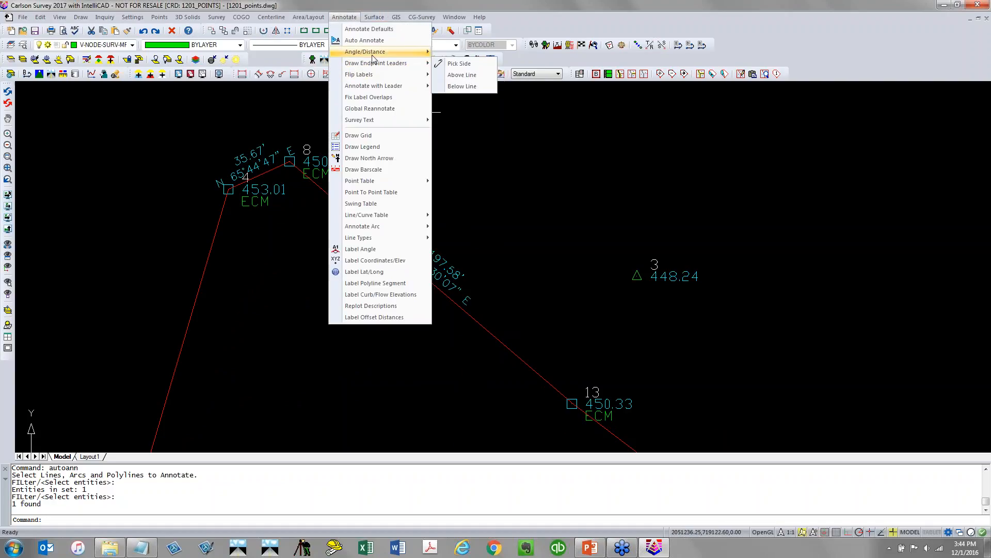
mouse_move(374, 57)
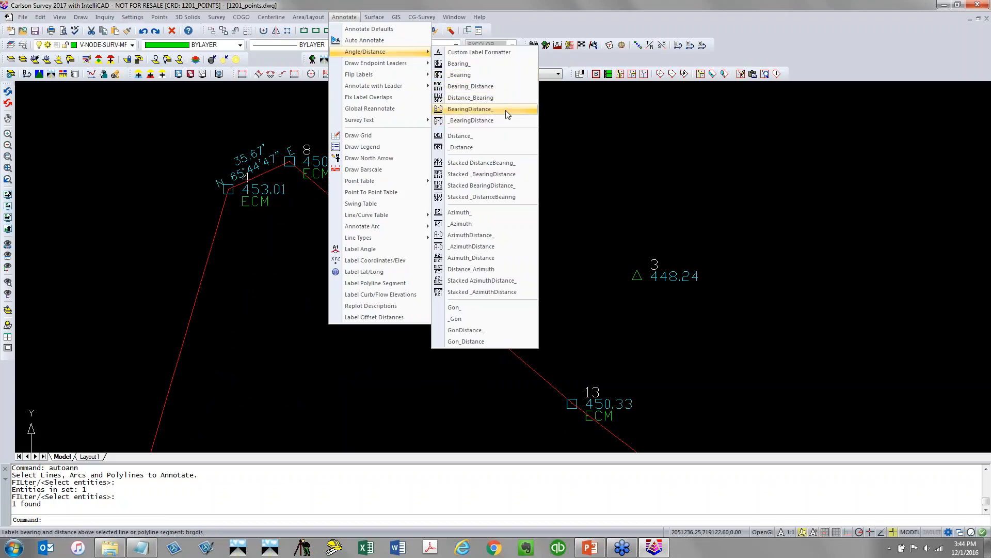
left_click(471, 114)
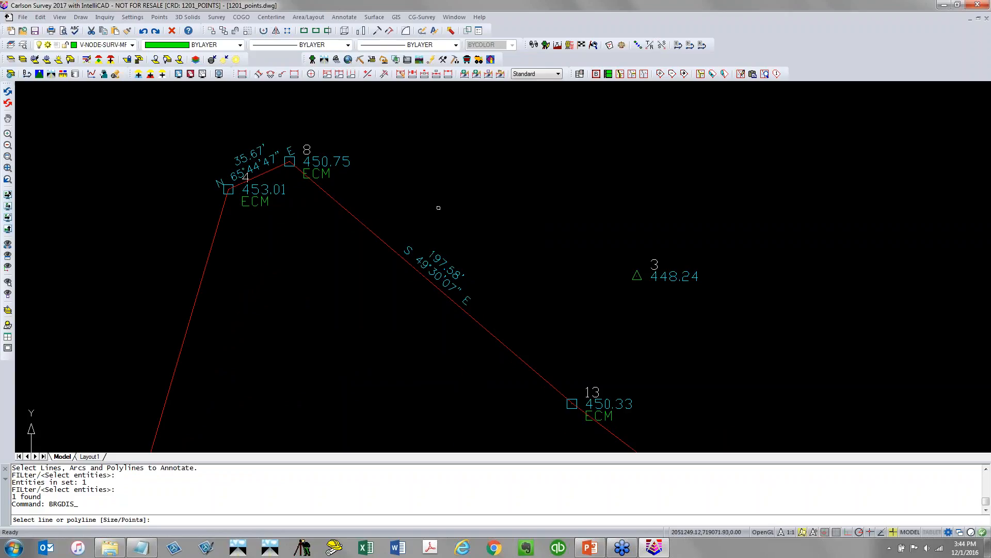
left_click(384, 243)
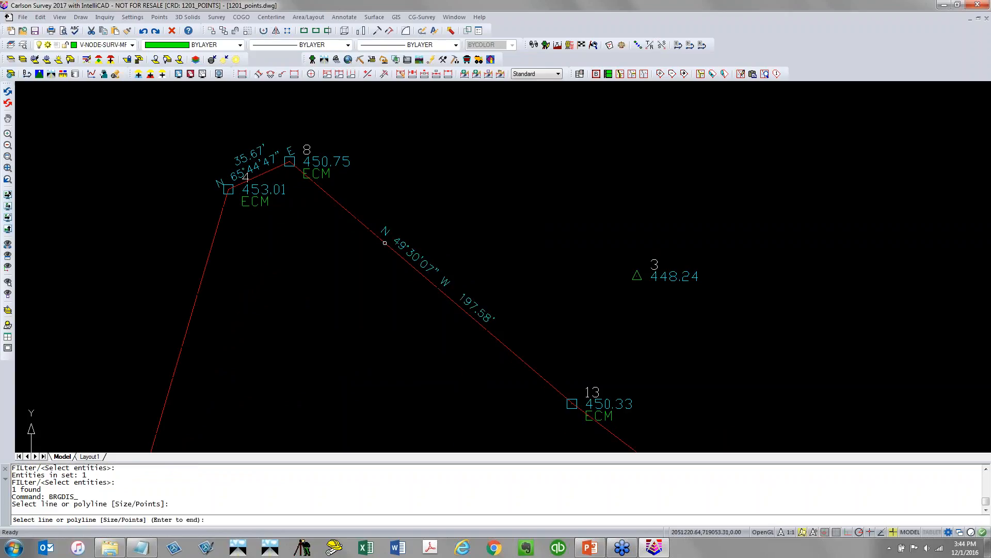
key("Return")
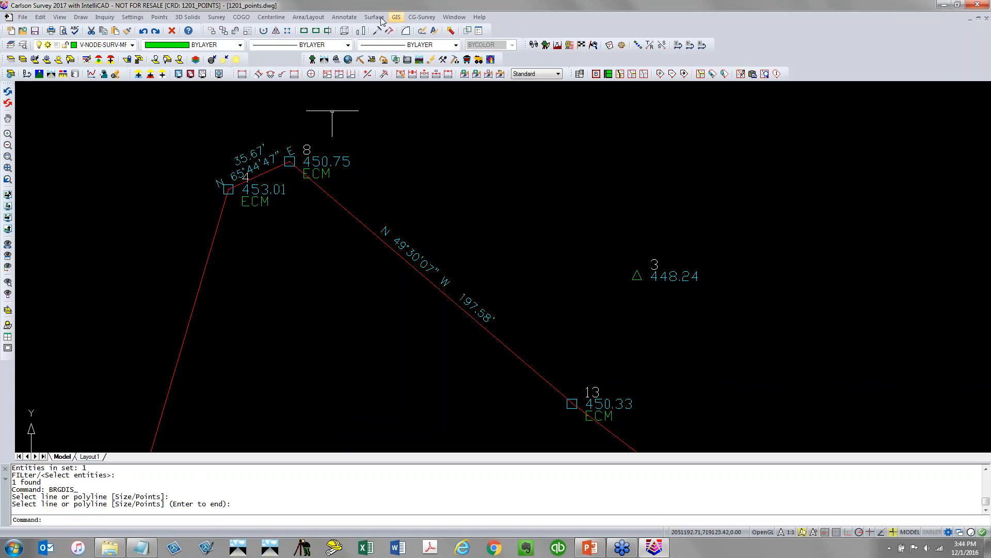
Move the short bearing-distance label near point 4 out to a leader placed to its upper left
left_click(344, 17)
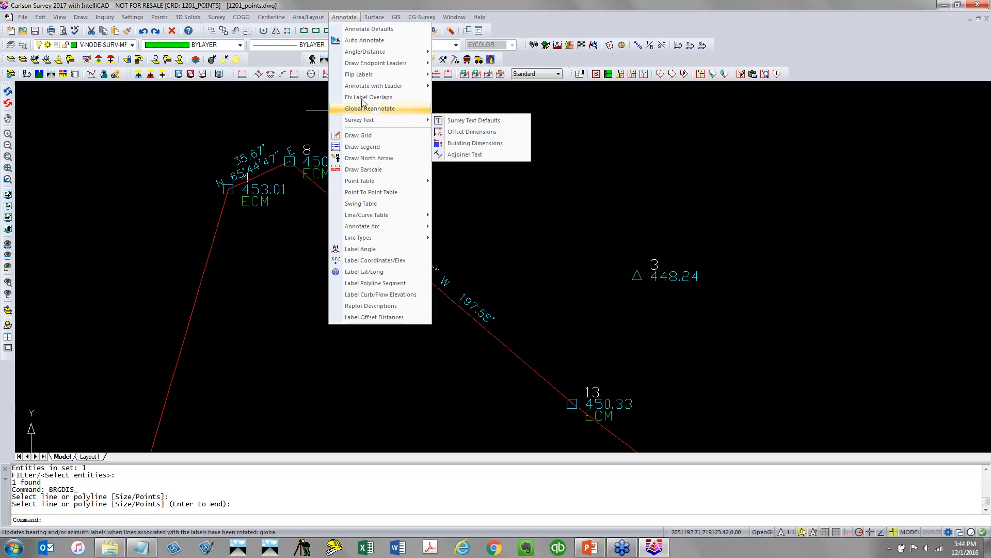
mouse_move(366, 86)
left_click(453, 87)
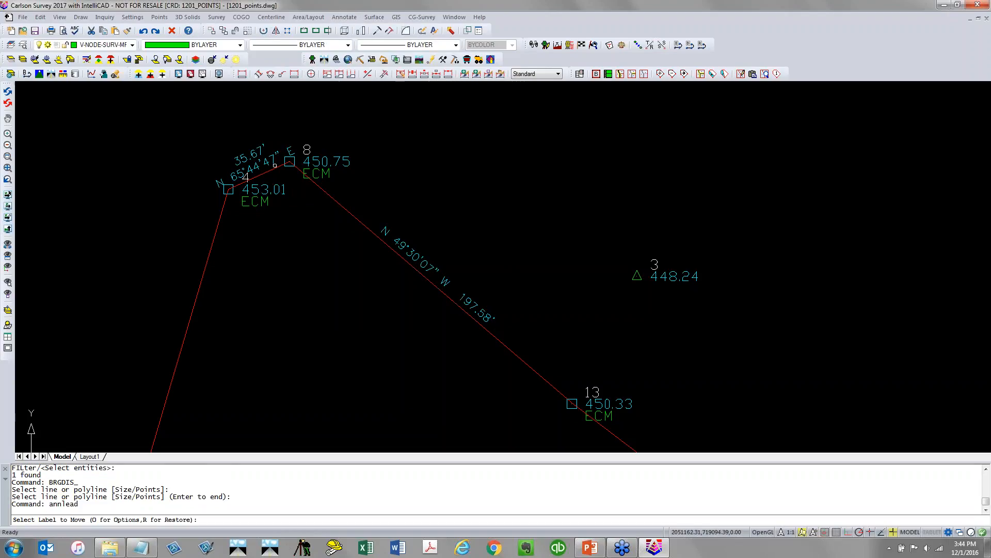
left_click(256, 171)
left_click(192, 142)
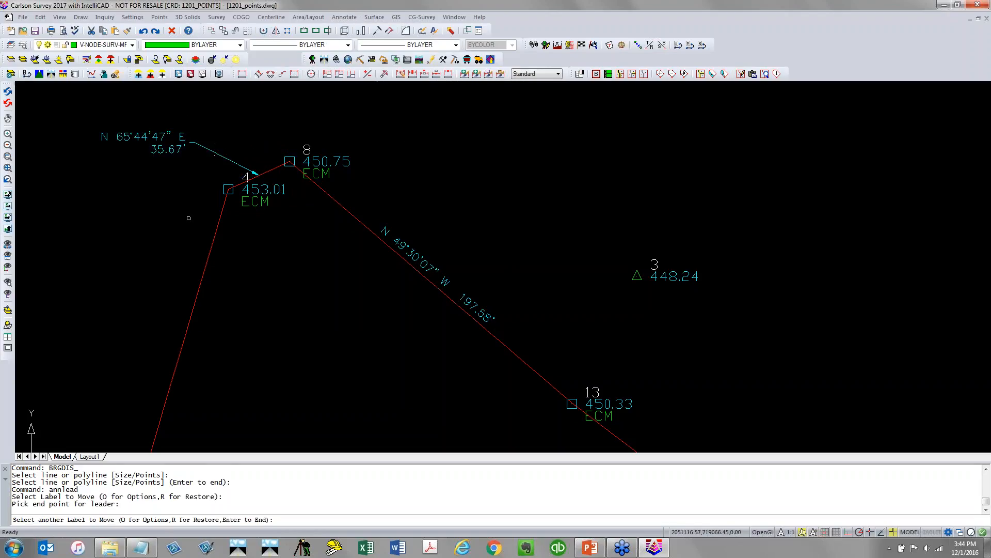
key("Return")
Turn on the V-BLDG layer so the building outlines are displayed
scroll(168, 222, "down", 5)
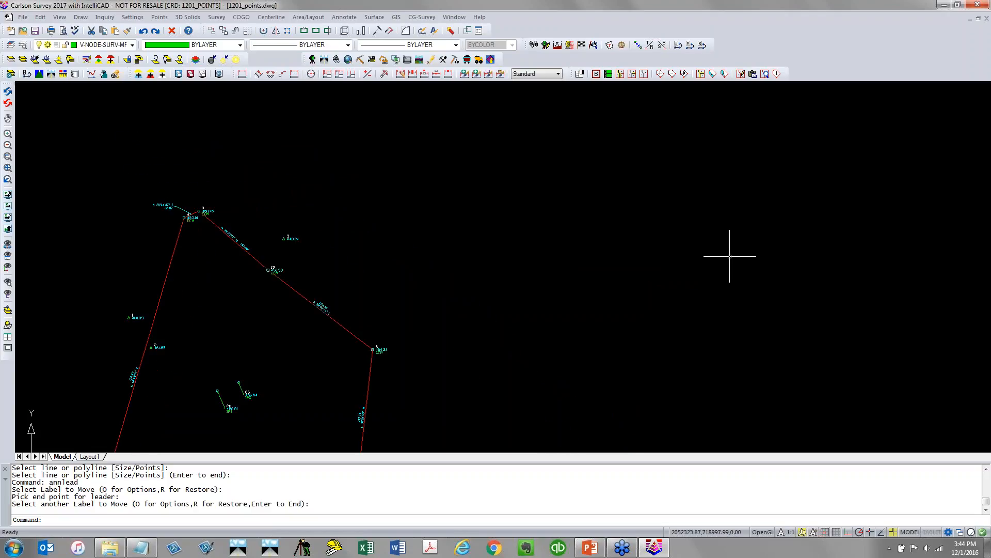
scroll(729, 256, "down", 2)
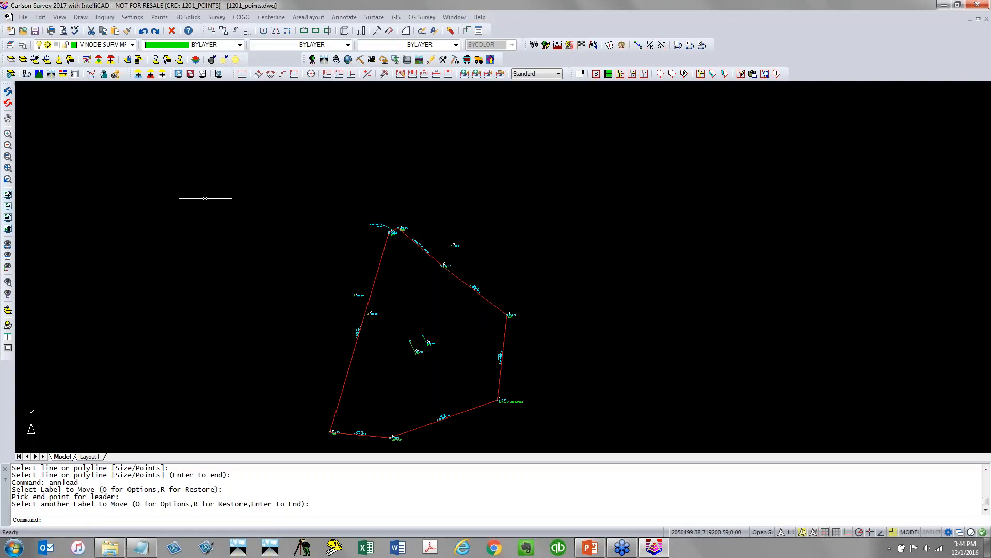
left_click(133, 45)
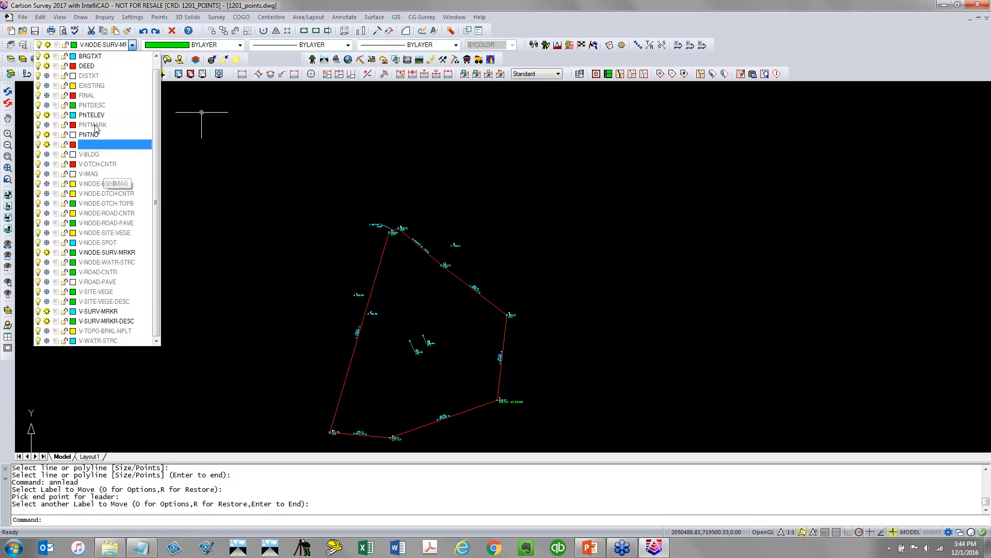
left_click(46, 154)
left_click(293, 240)
Save the drawing
scroll(405, 292, "up", 5)
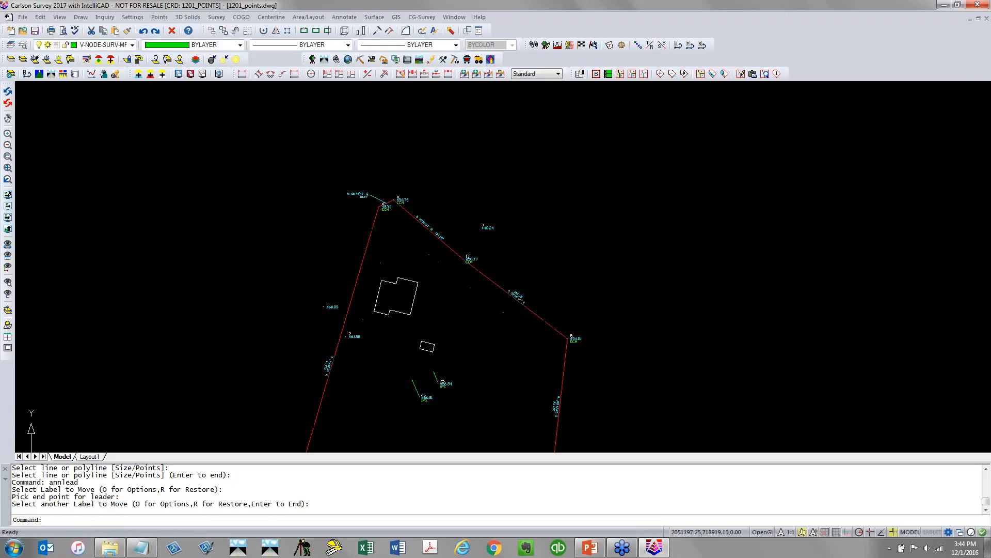
mouse_move(408, 300)
middle_mouse_down()
mouse_move(379, 275)
mouse_move(293, 250)
middle_mouse_up()
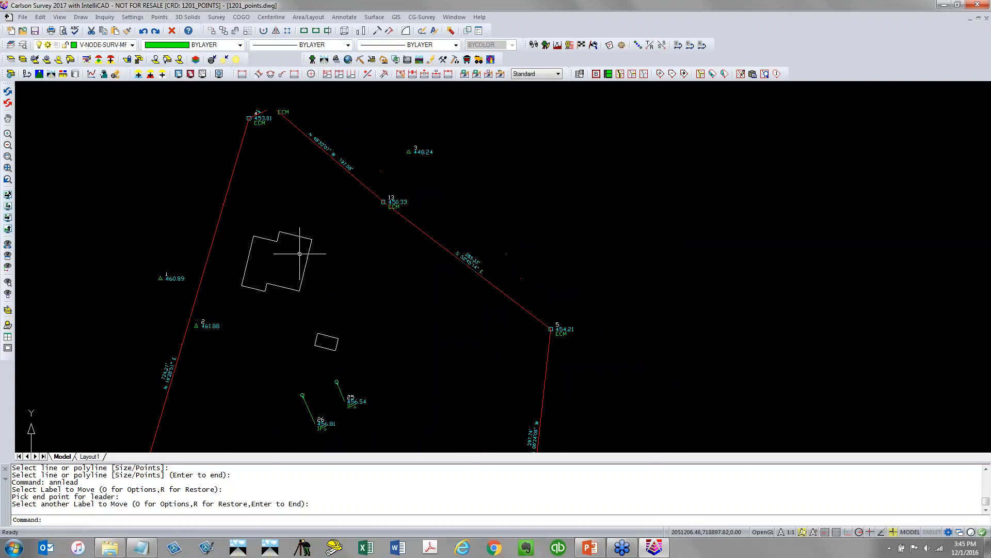
left_click(35, 31)
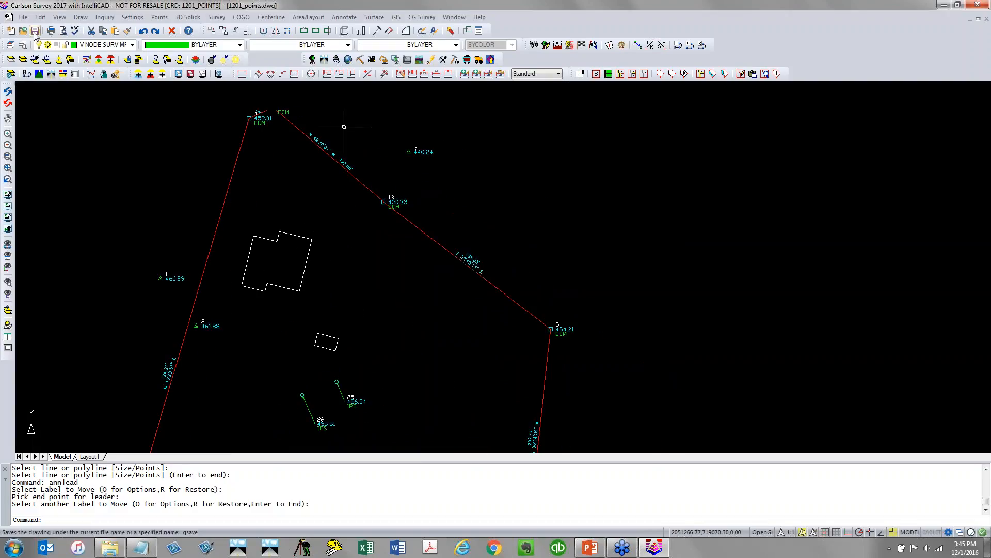
Label the side lengths of the house and shed outlines with Building Dimensions
left_click(345, 17)
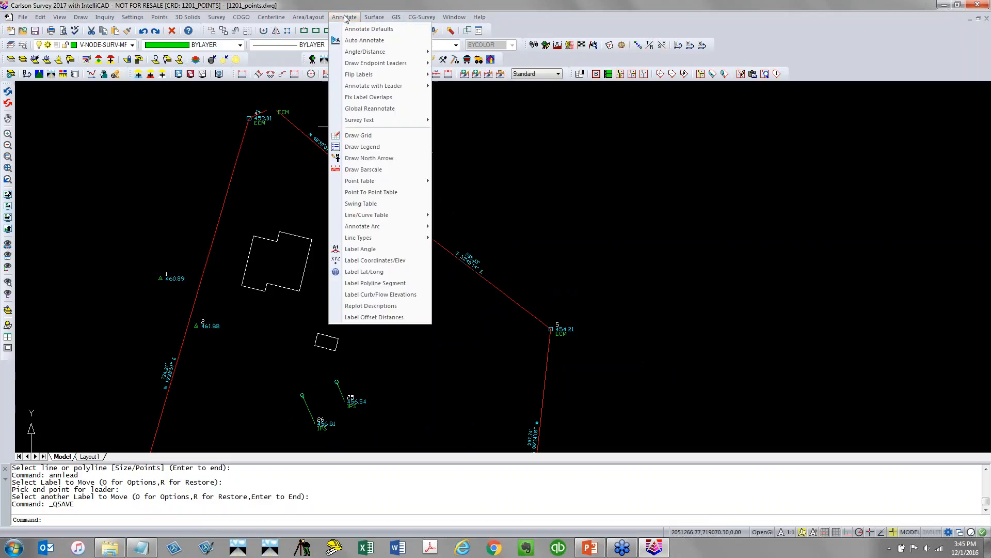
mouse_move(381, 123)
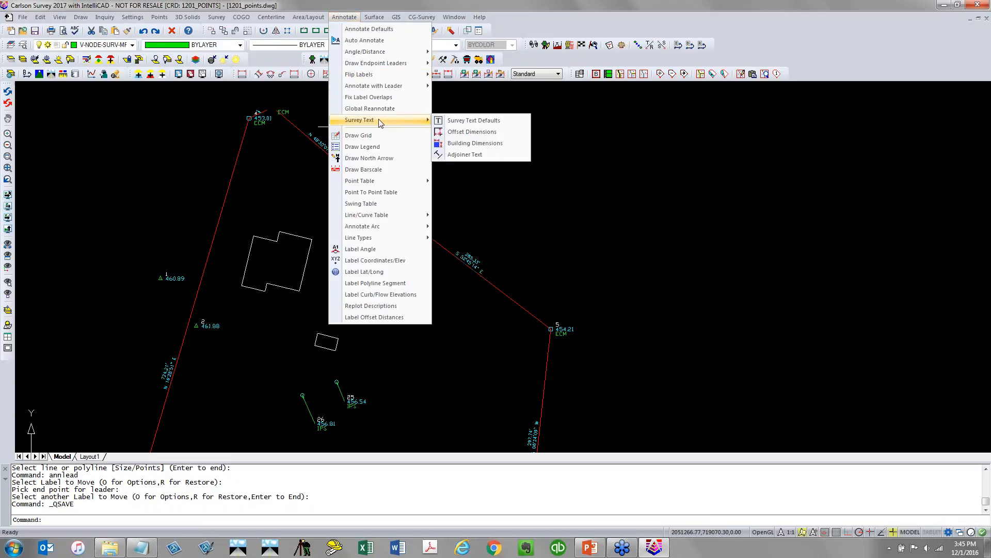
left_click(508, 147)
left_click(310, 238)
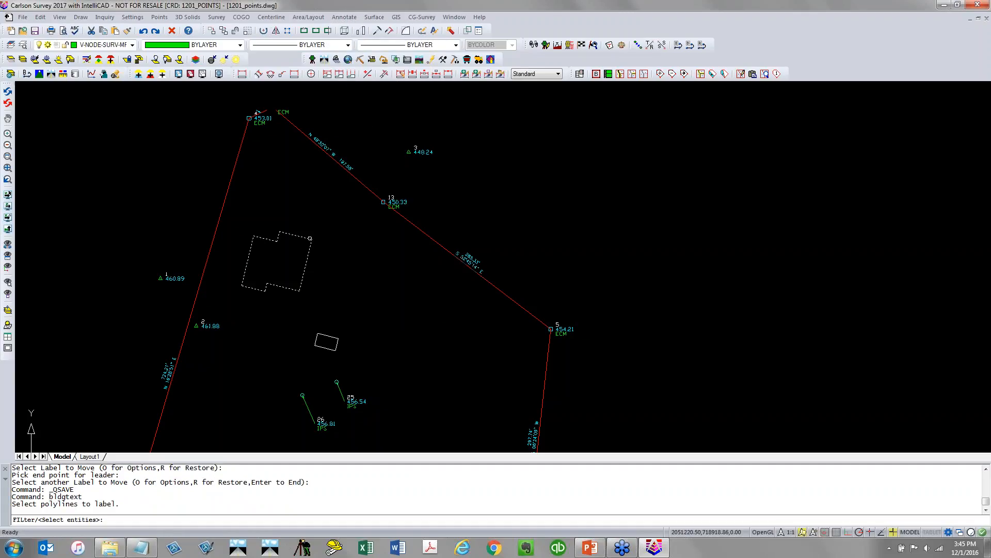
left_click(310, 239)
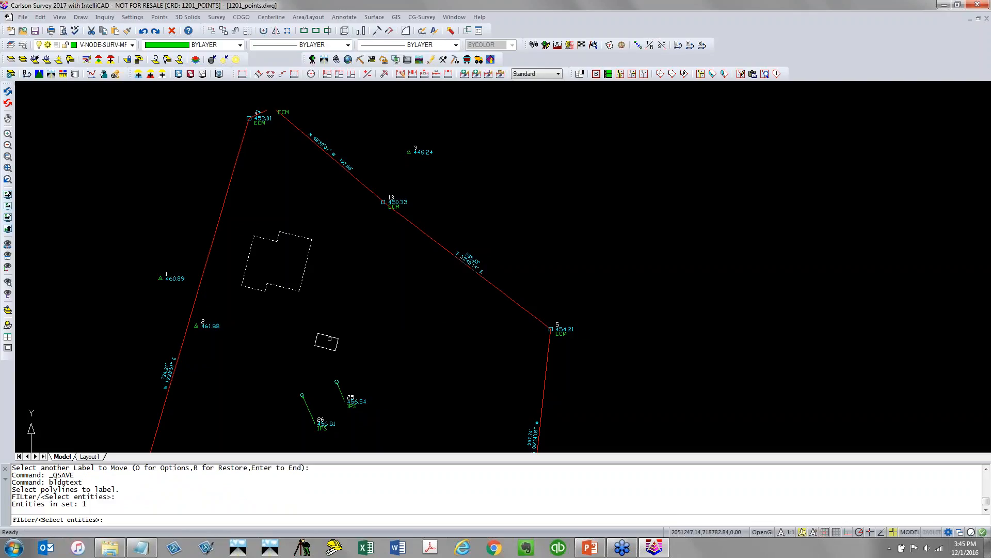
left_click(330, 339)
key("Return")
Add an Offset Dimension from the house's northeast corner perpendicular to the northeast boundary line
scroll(268, 267, "up", 3)
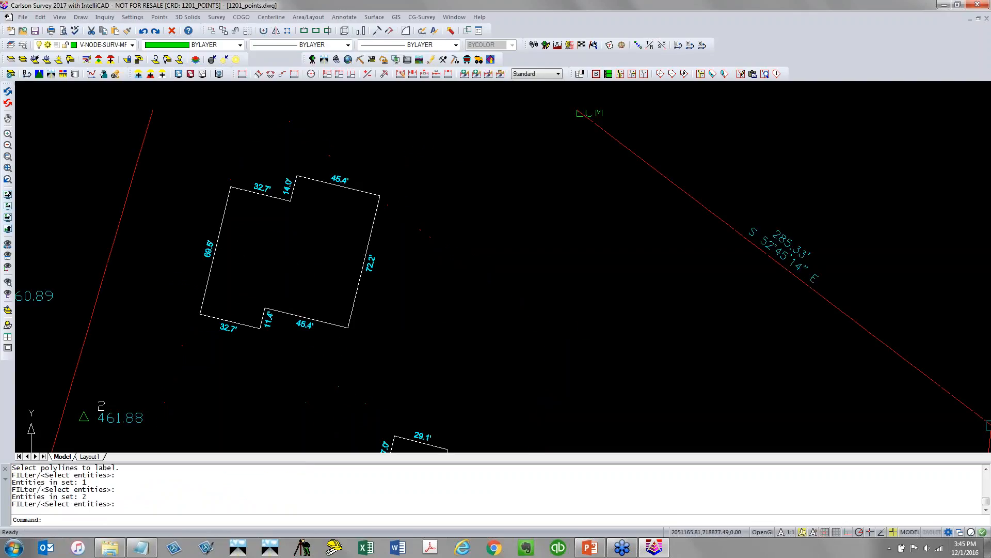
scroll(267, 268, "up", 2)
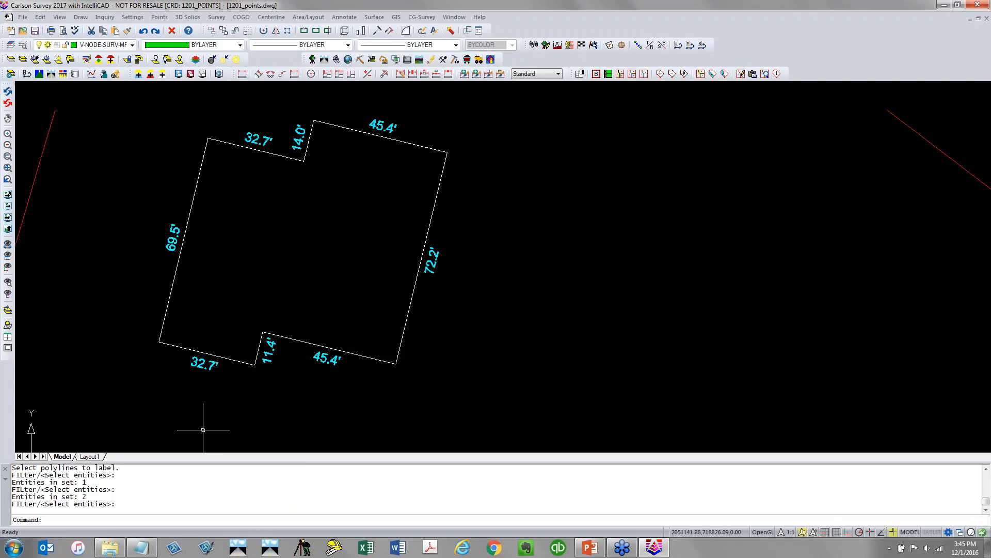
scroll(205, 435, "down", 3)
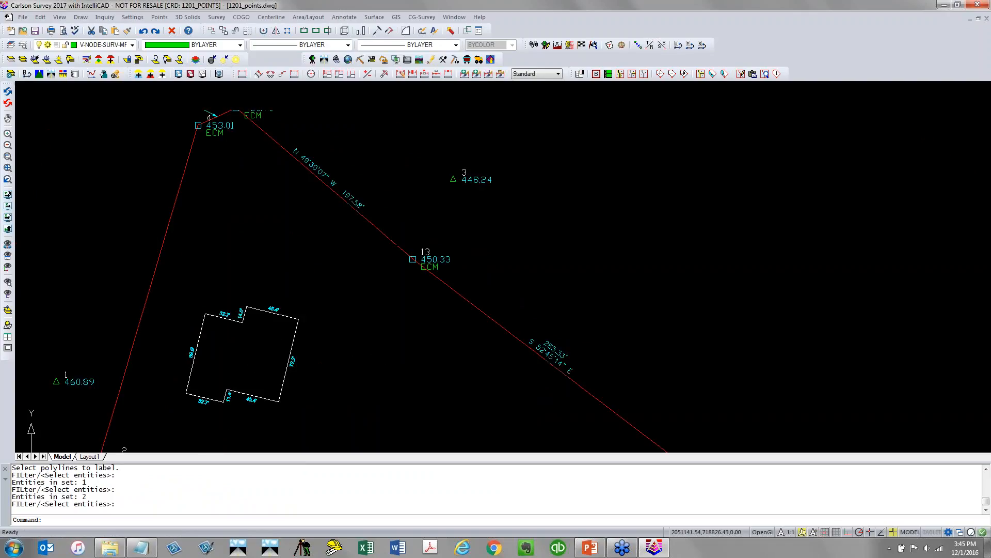
left_click(356, 19)
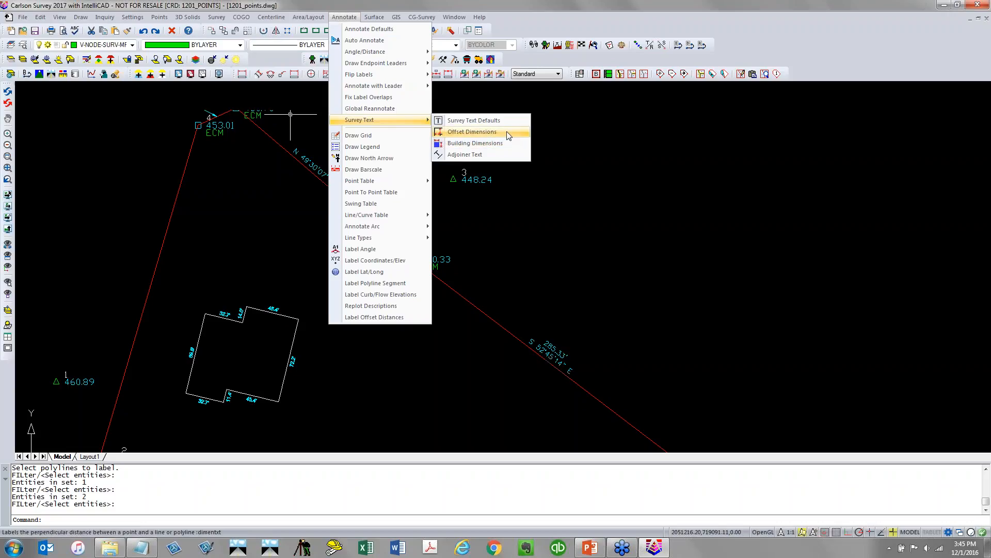
left_click(509, 135)
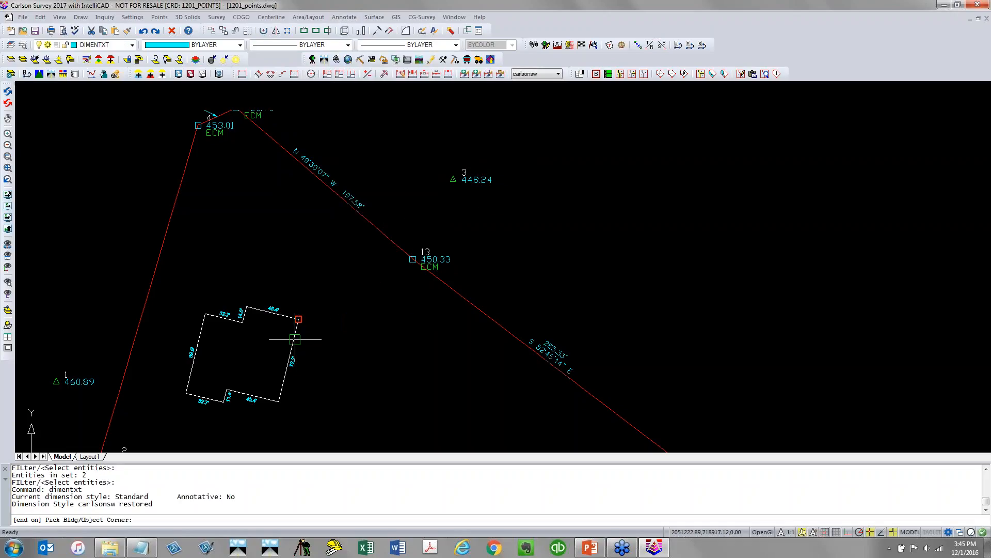
left_click(295, 339)
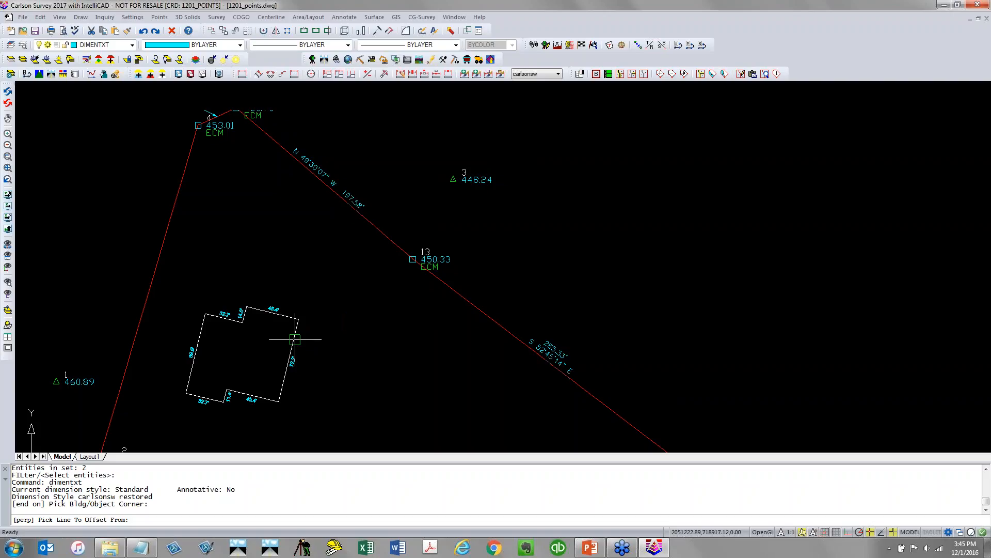
left_click(392, 246)
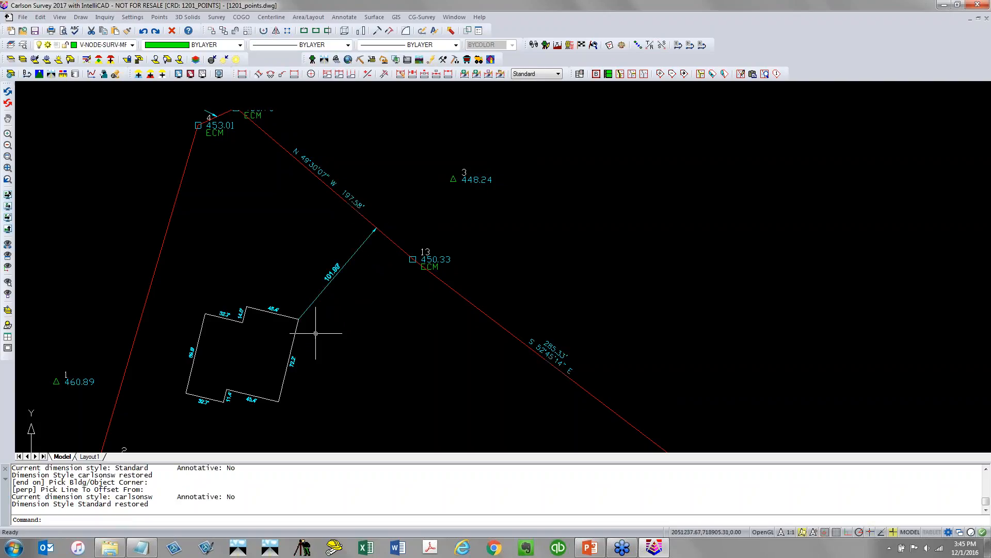
Add another Offset Dimension from the house's northwest corner perpendicular to the west boundary line
key("Return")
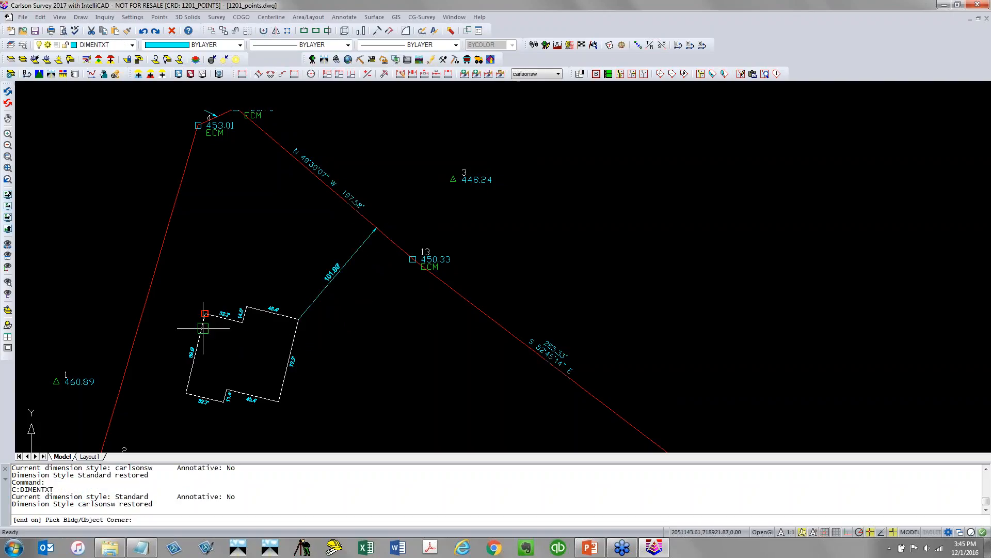
left_click(205, 313)
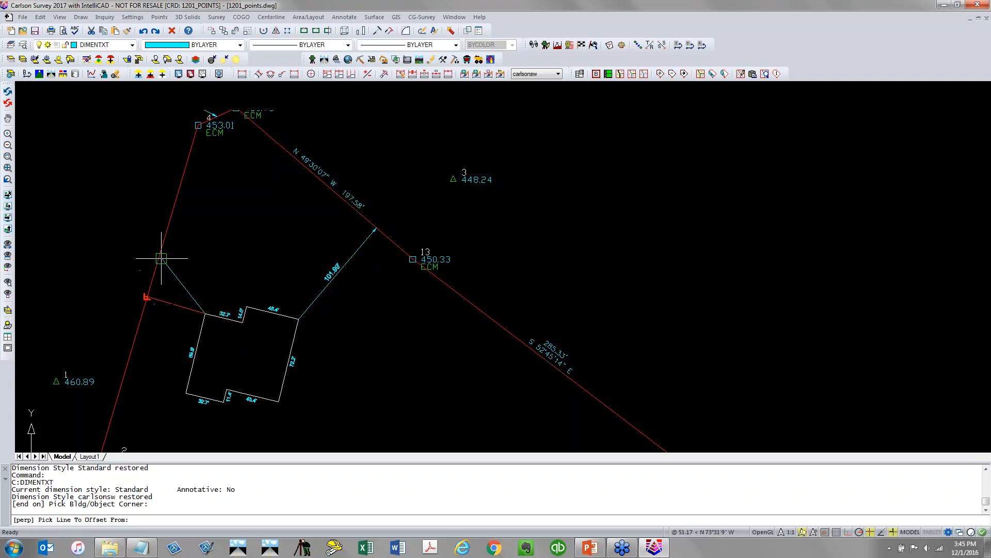
left_click(155, 273)
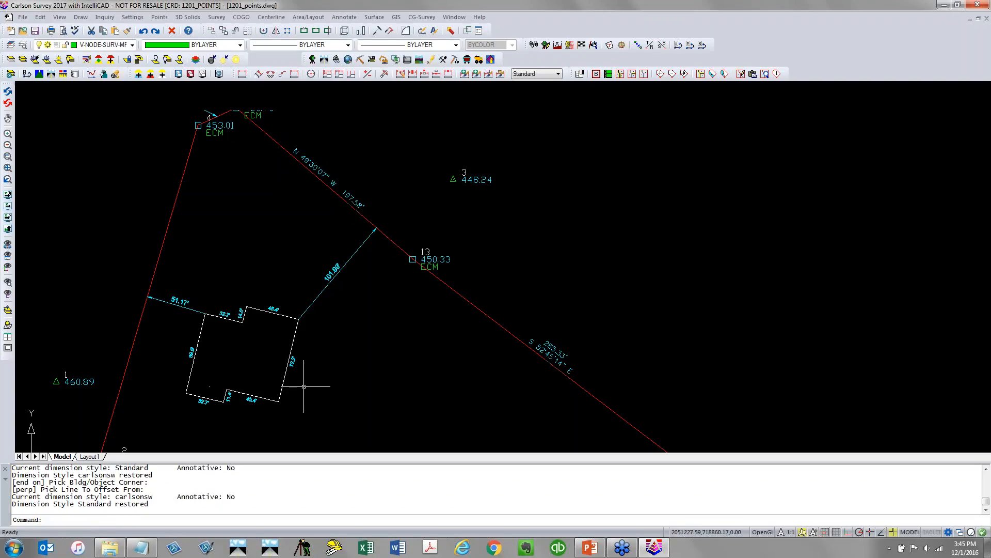
Save the drawing
scroll(305, 389, "down", 2)
middle_click_drag(305, 388, 346, 281)
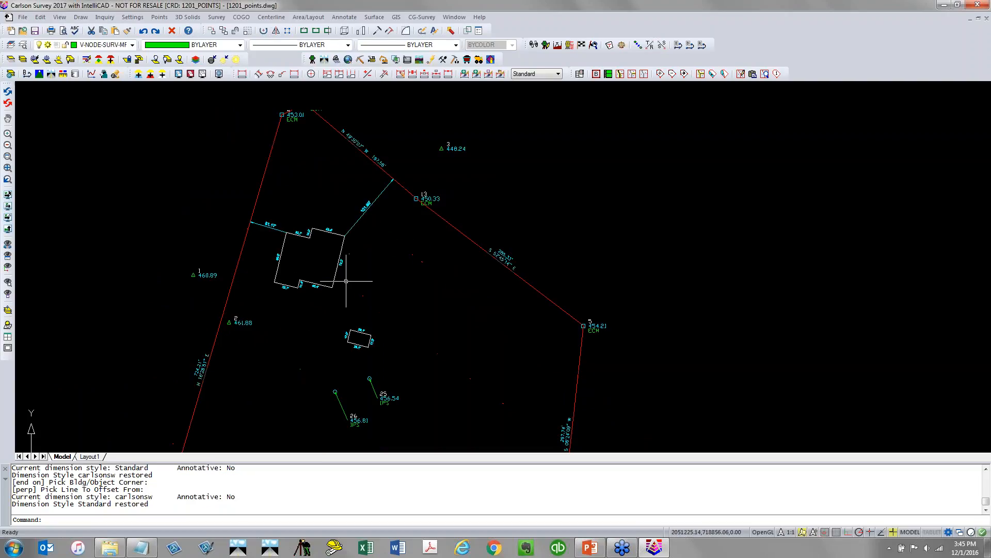
left_click(34, 31)
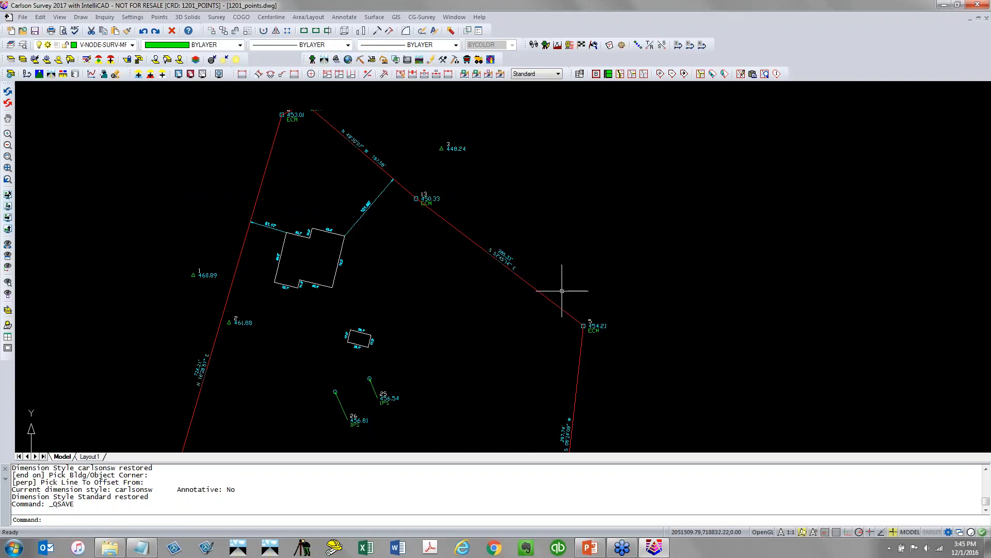
Generate a legal description of the boundary polyline with Legal Description Writer, review the report, and close it
scroll(516, 409, "down", 3)
mouse_move(488, 422)
middle_mouse_down()
mouse_move(384, 282)
mouse_move(370, 313)
middle_mouse_up()
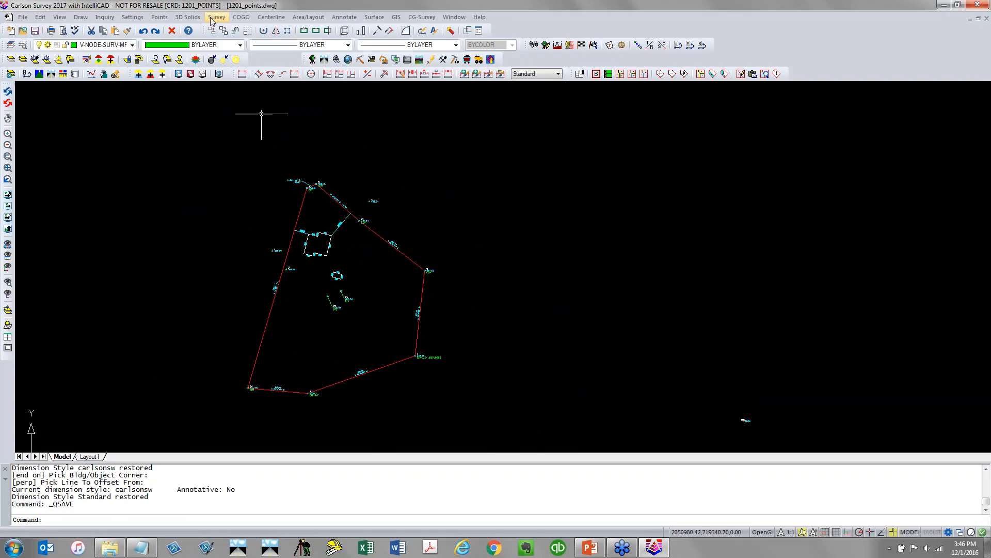
left_click(241, 17)
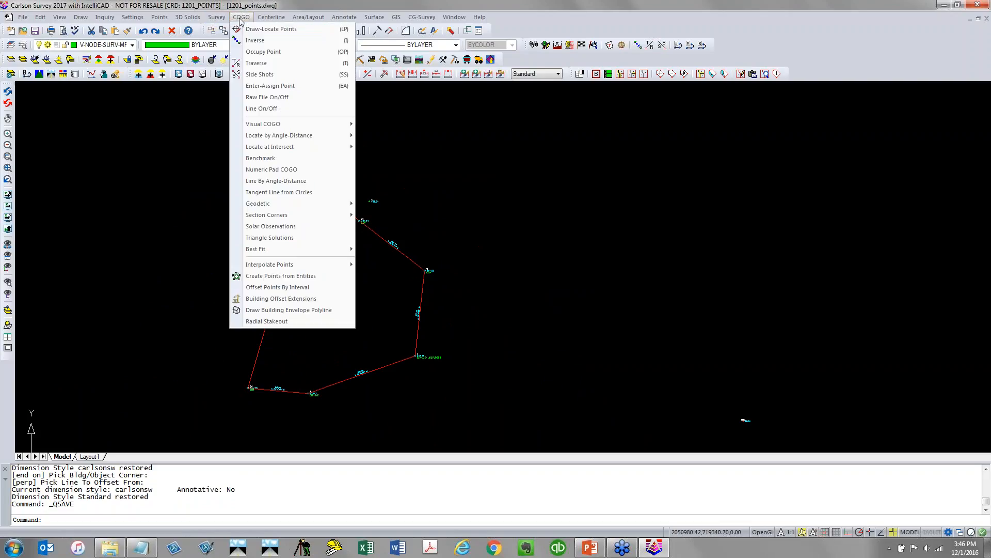
mouse_move(217, 17)
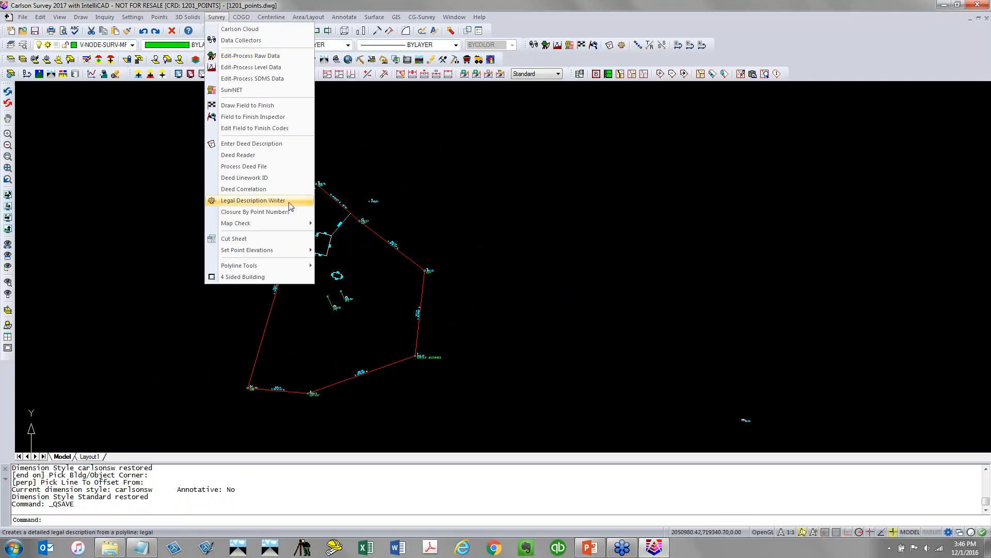
left_click(253, 200)
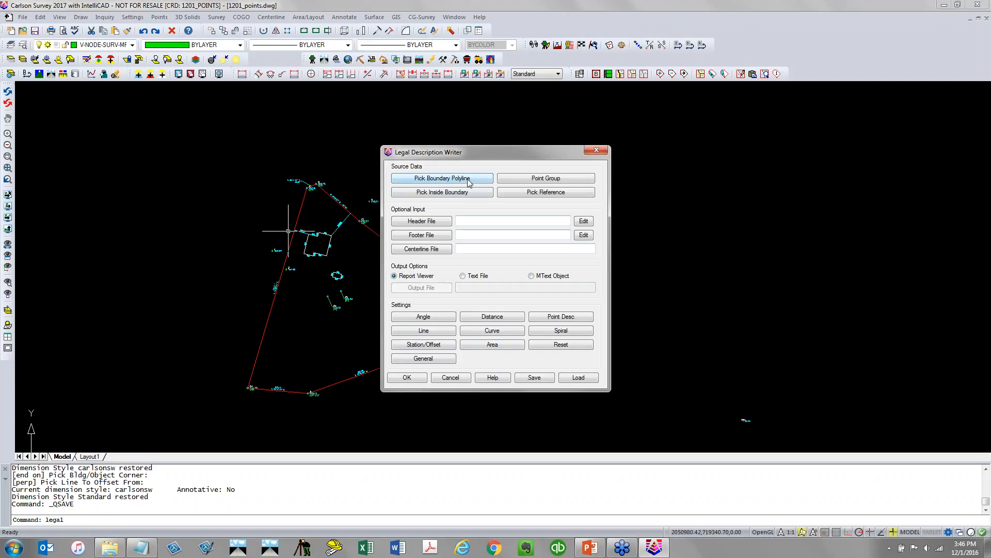
left_click(442, 178)
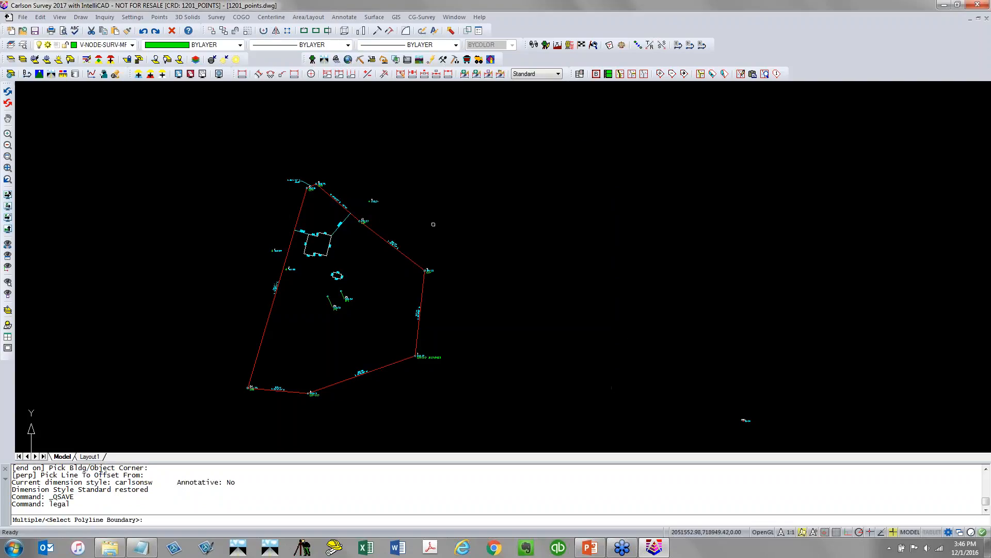
left_click(413, 262)
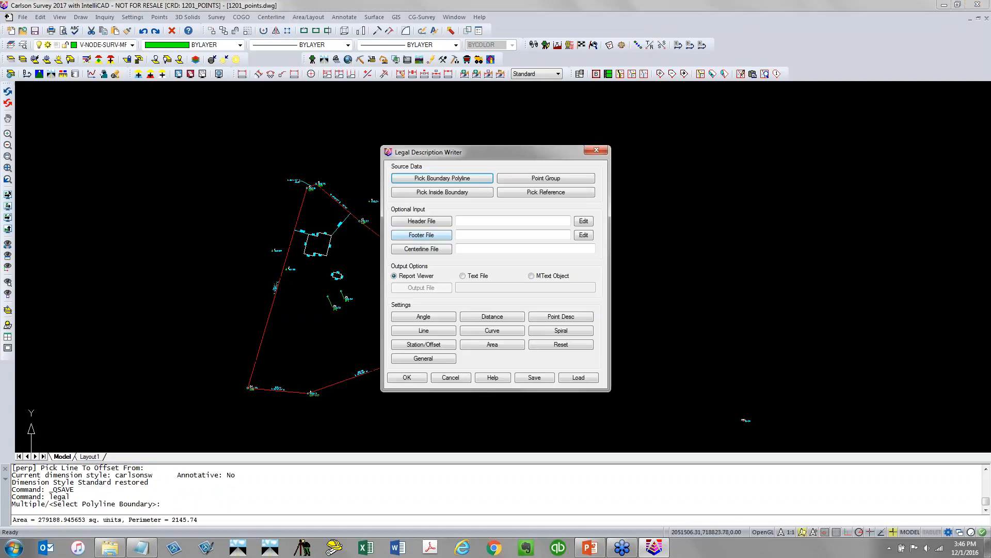
left_click(416, 380)
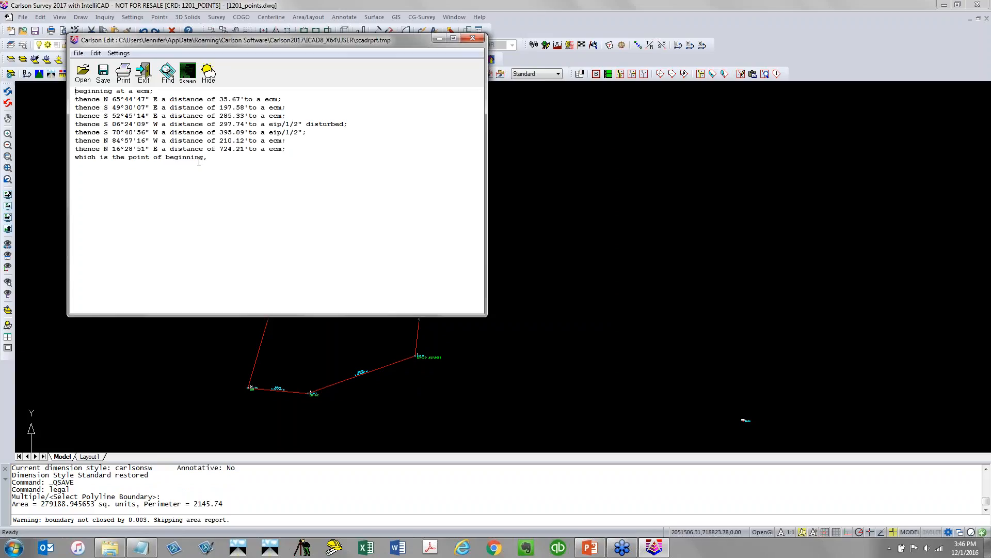
left_click_drag(221, 157, 47, 92)
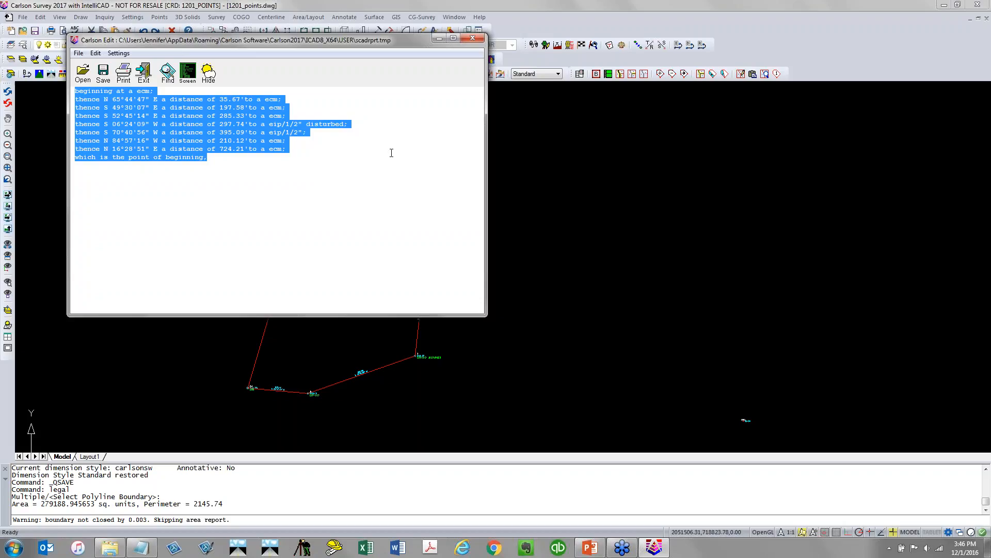
left_click(236, 102)
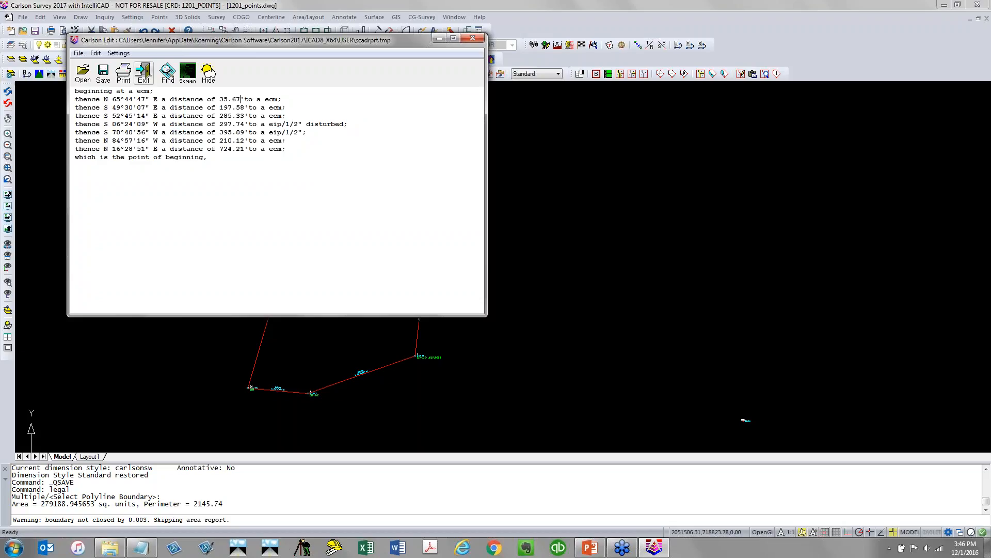
left_click(144, 72)
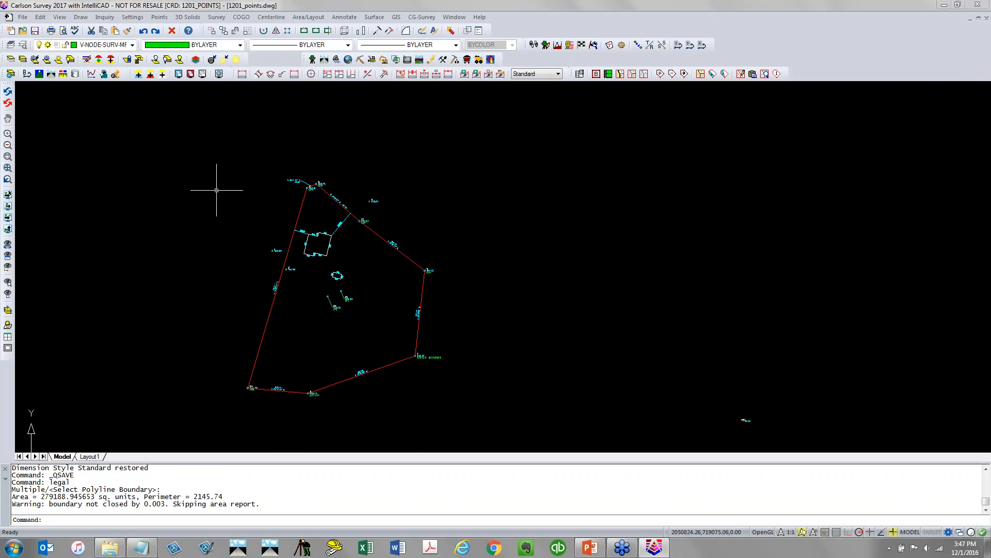
Thaw and turn on all layers with the -LA layer command
left_click(158, 521)
type("-LA")
key("Return")
type("Thaw/LOck/Unlock")
key("Return")
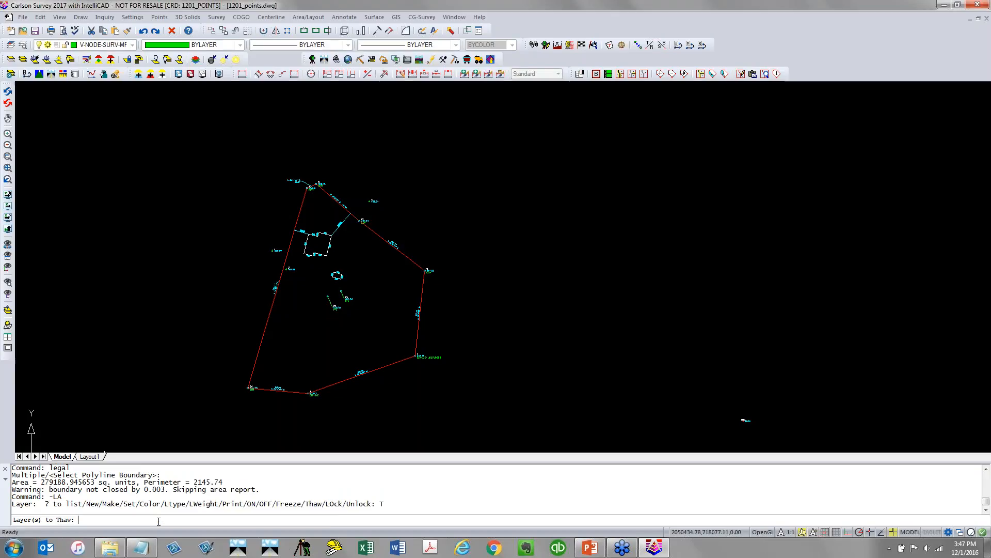
type("*")
key("Return")
type("ON")
key("Return")
type("8")
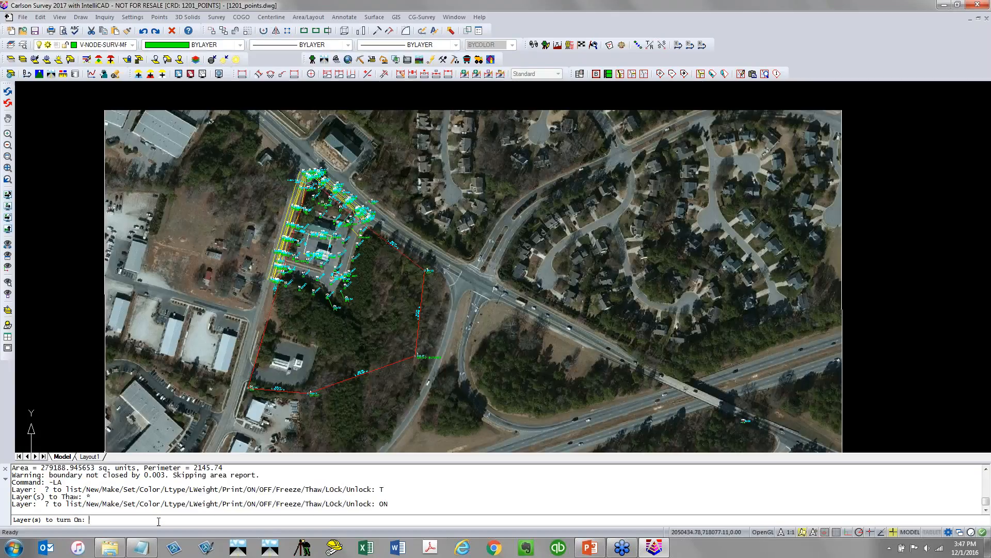
type("*")
key("Return")
key("Return")
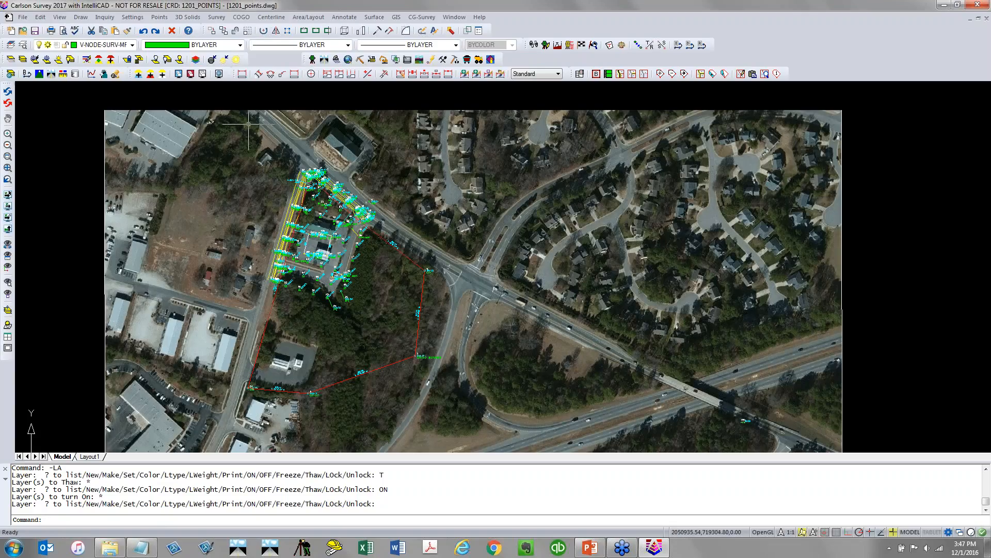
Erase the aerial image from the drawing
left_click(104, 268)
type("E")
key("Return")
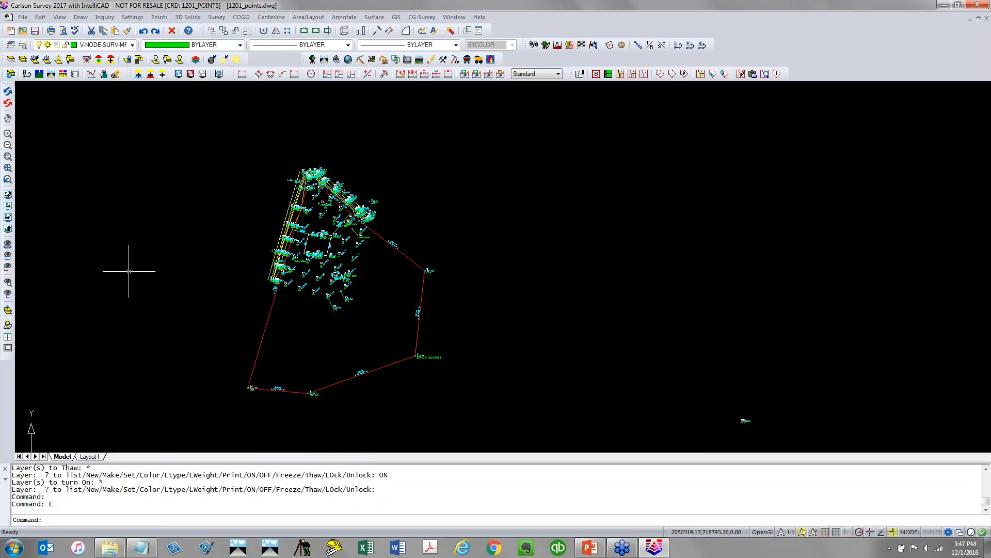
scroll(127, 270, "down", 2)
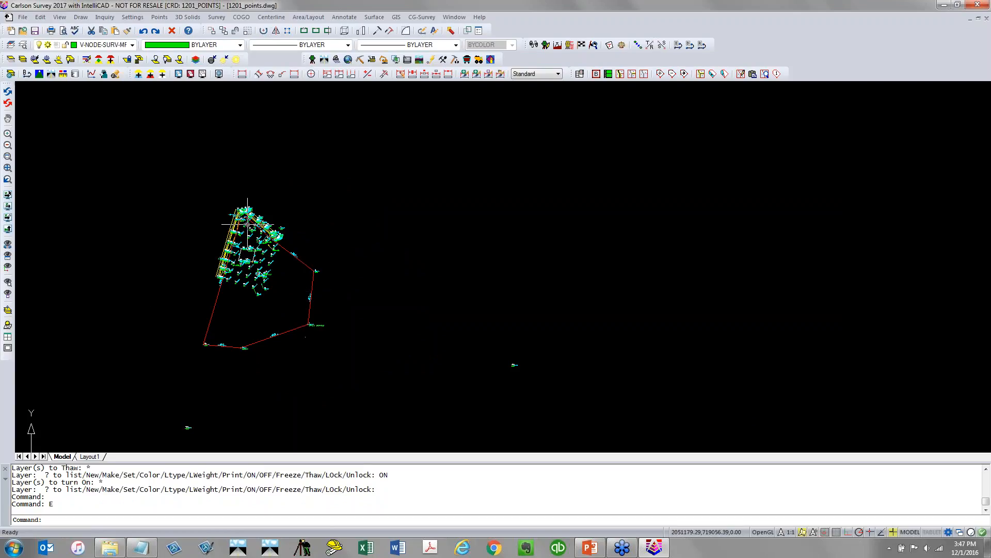
left_click(133, 45)
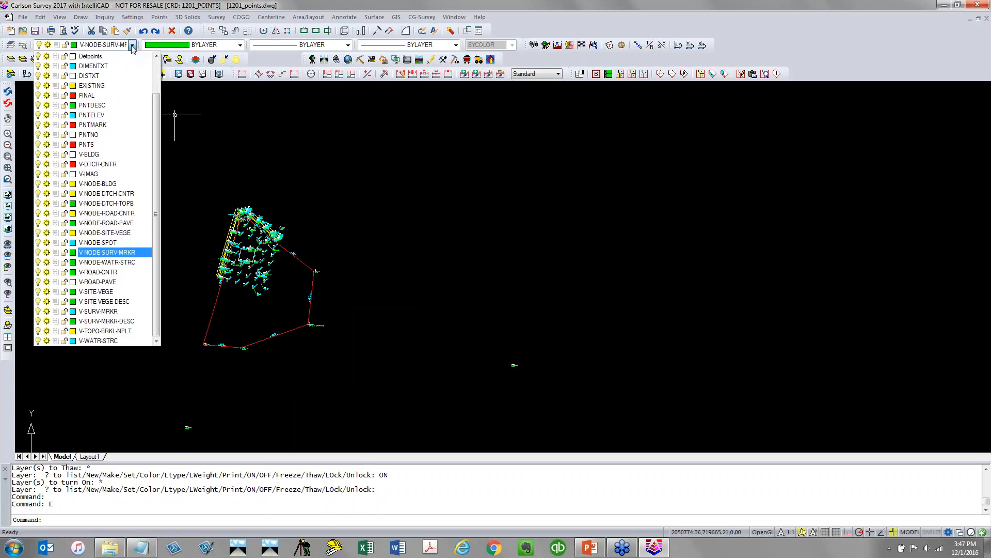
scroll(125, 67, "up", 2)
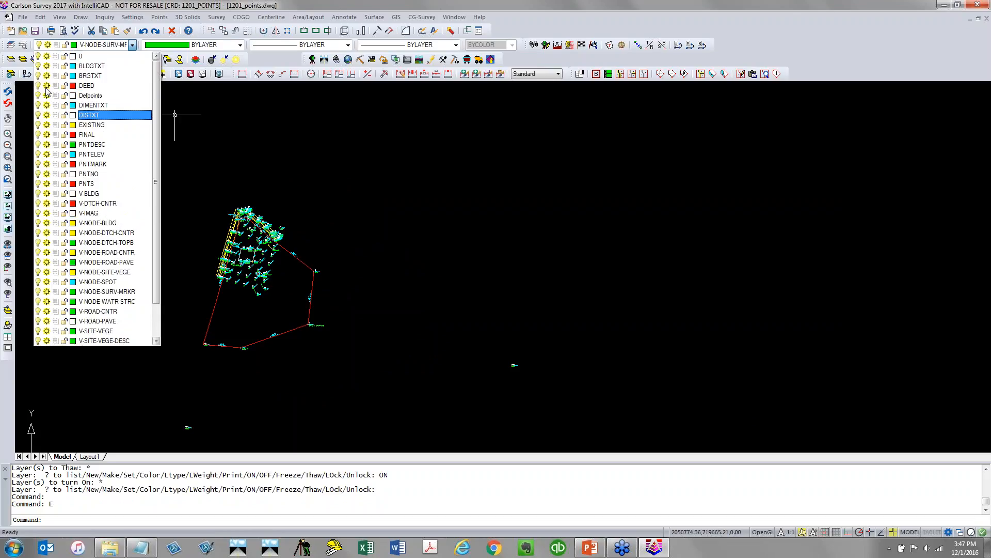
key("Escape")
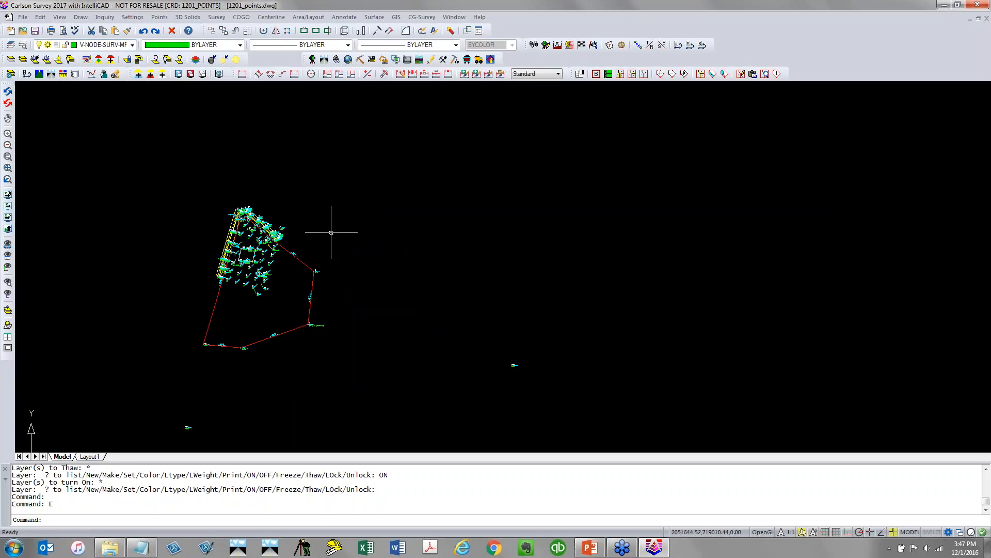
Turn off the DEED layer holding the red boundary linework
left_click(306, 267)
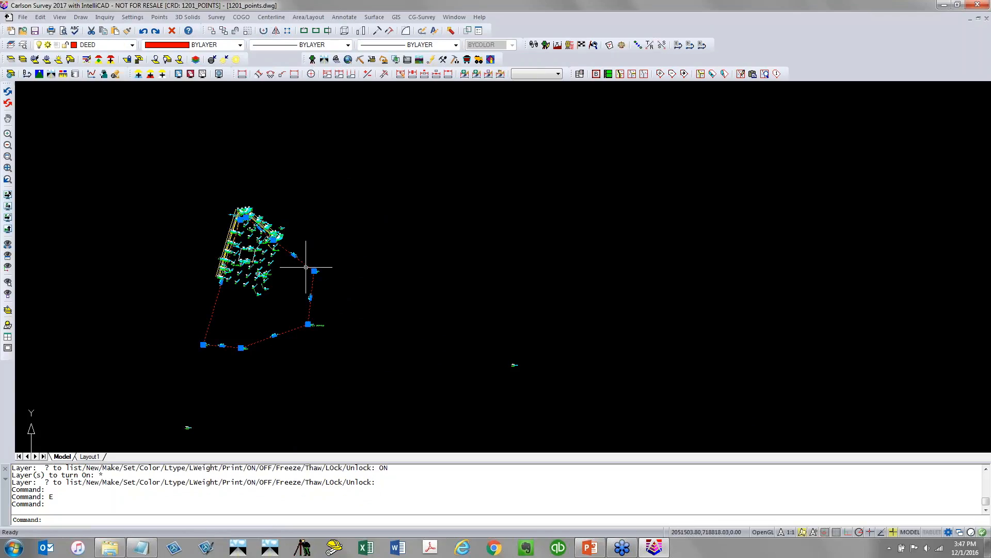
key("Escape")
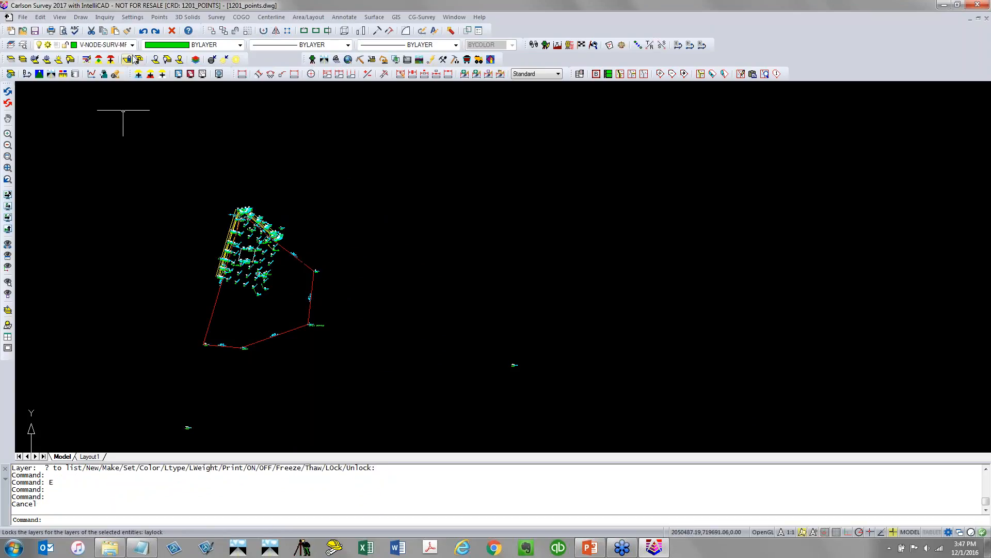
left_click(132, 45)
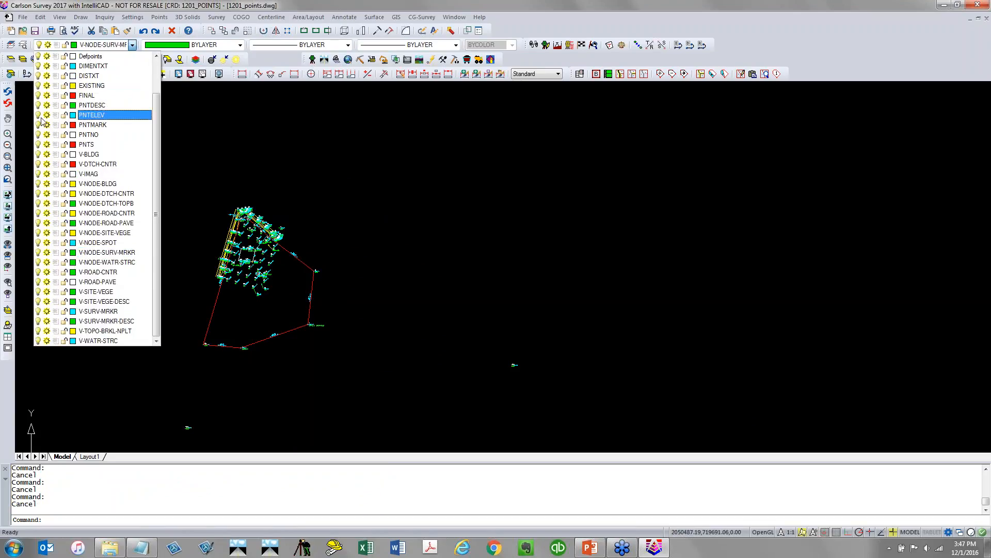
scroll(47, 111, "up", 2)
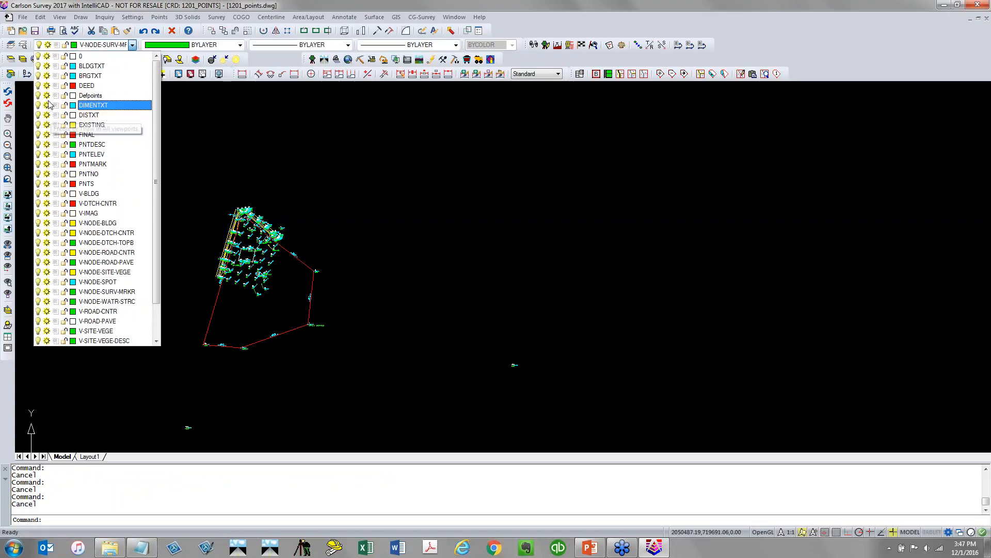
left_click(47, 85)
left_click(260, 135)
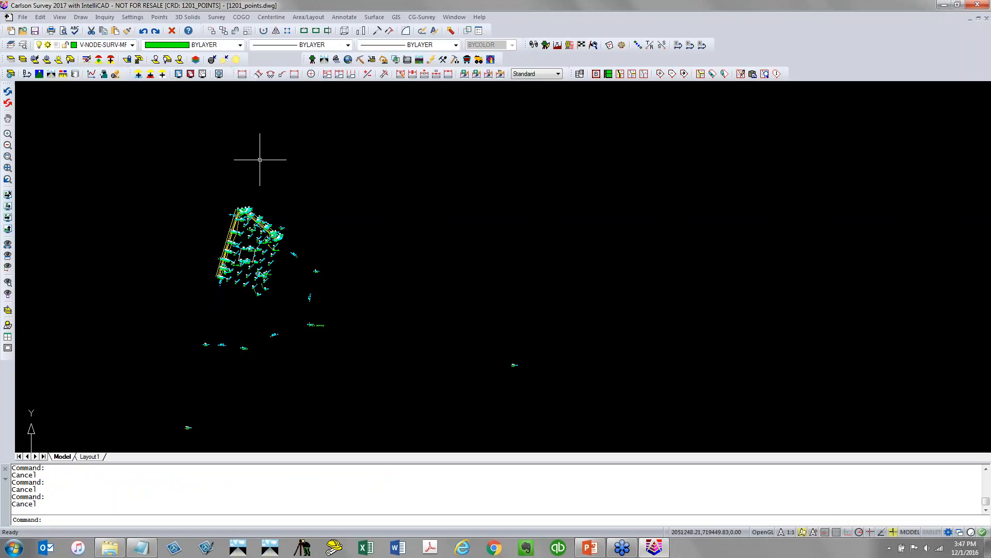
Save the drawing
left_click(34, 31)
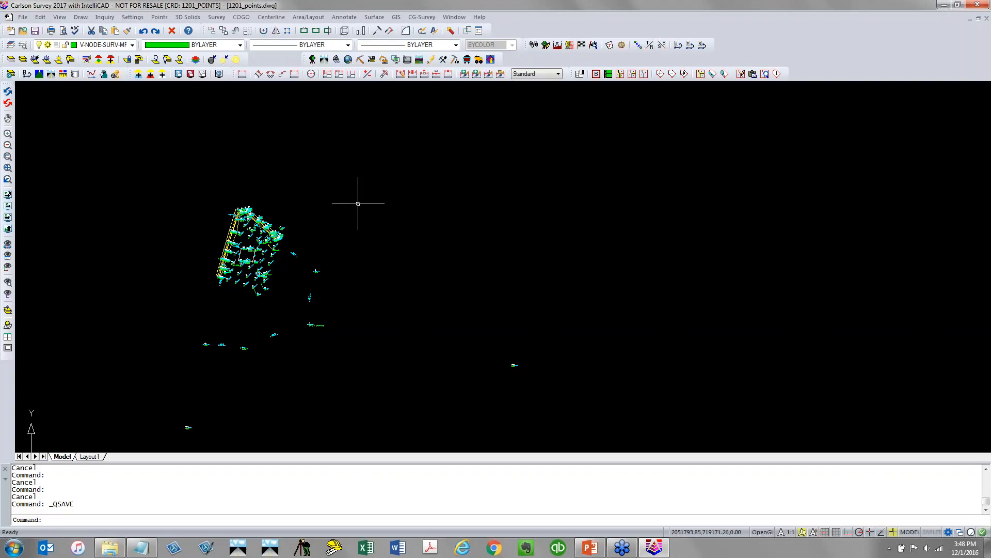
Shrink-wrap all points and linework into a 2D polyline on layer BOUNDARY with Medium perimeter reduction across gaps
left_click(81, 17)
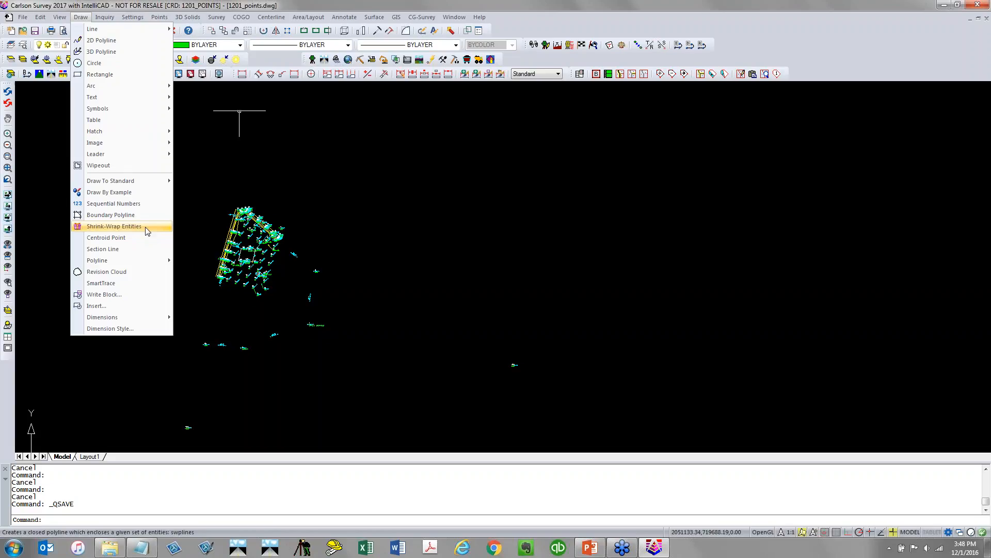
left_click(118, 226)
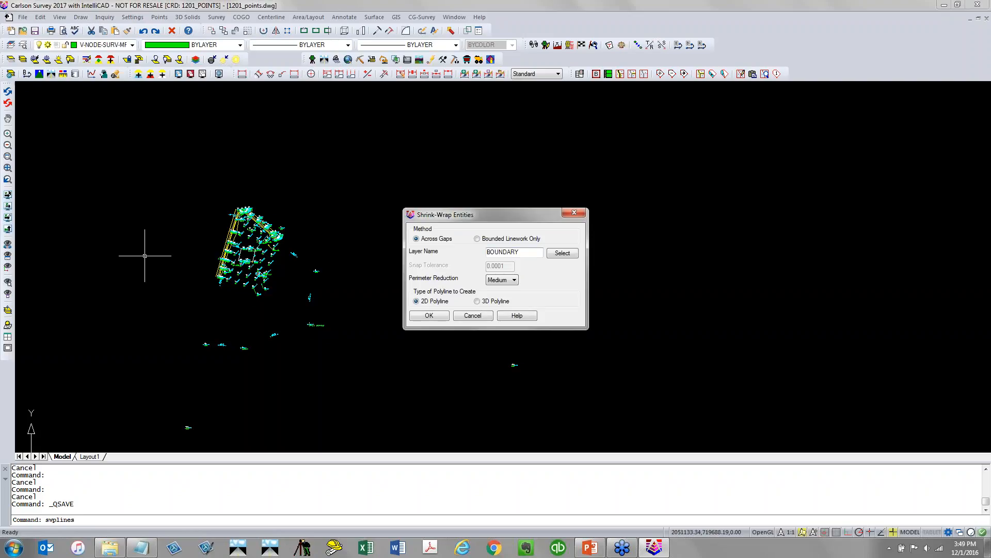
double_click(503, 252)
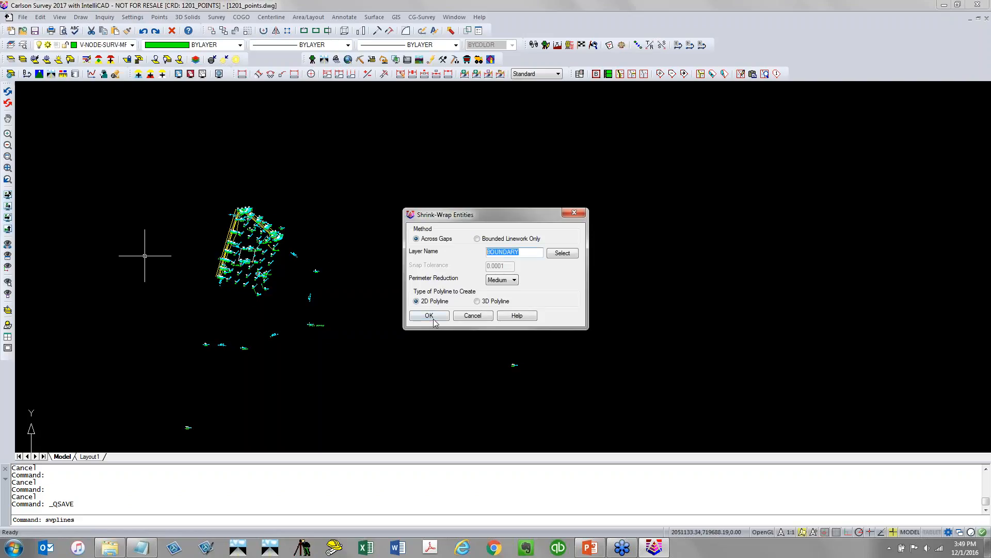
left_click(509, 279)
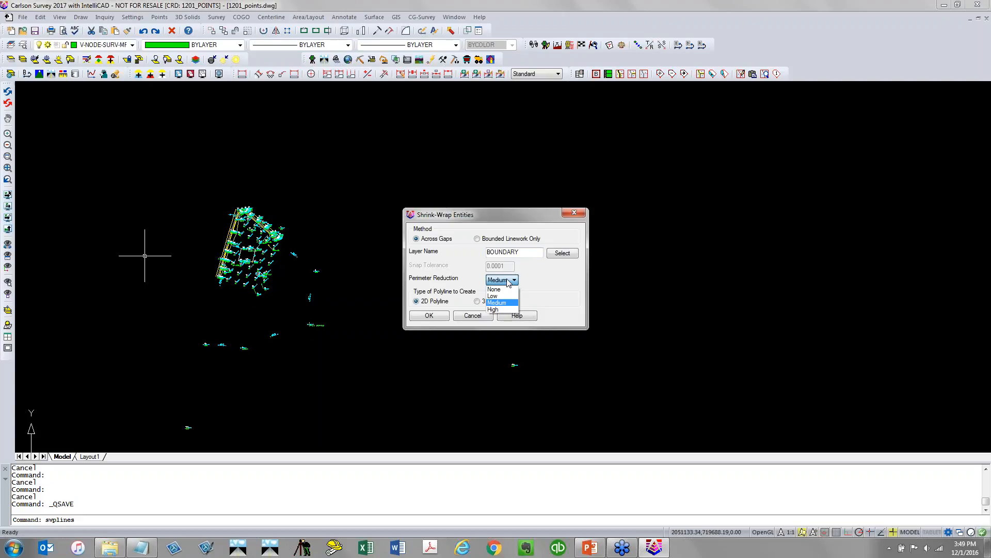
left_click(510, 282)
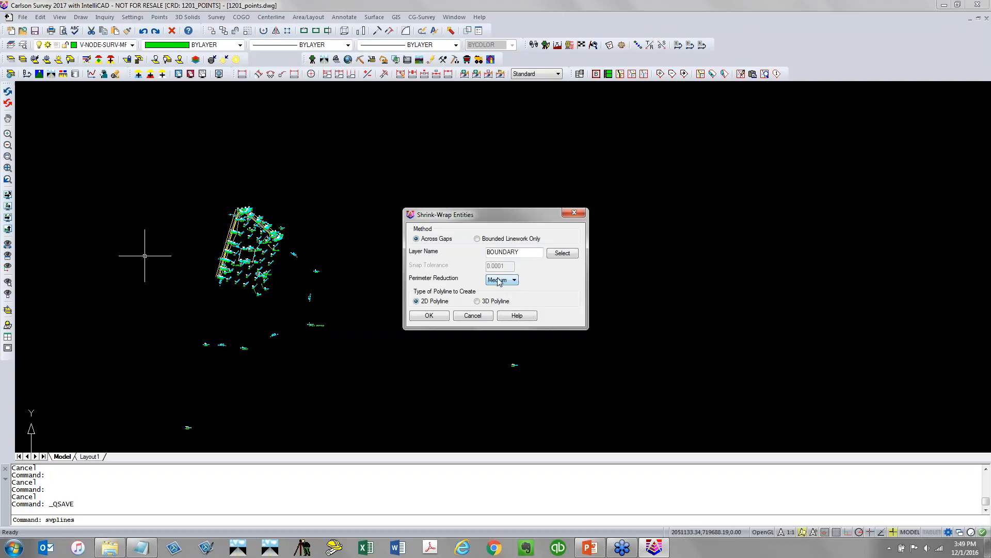
left_click(431, 316)
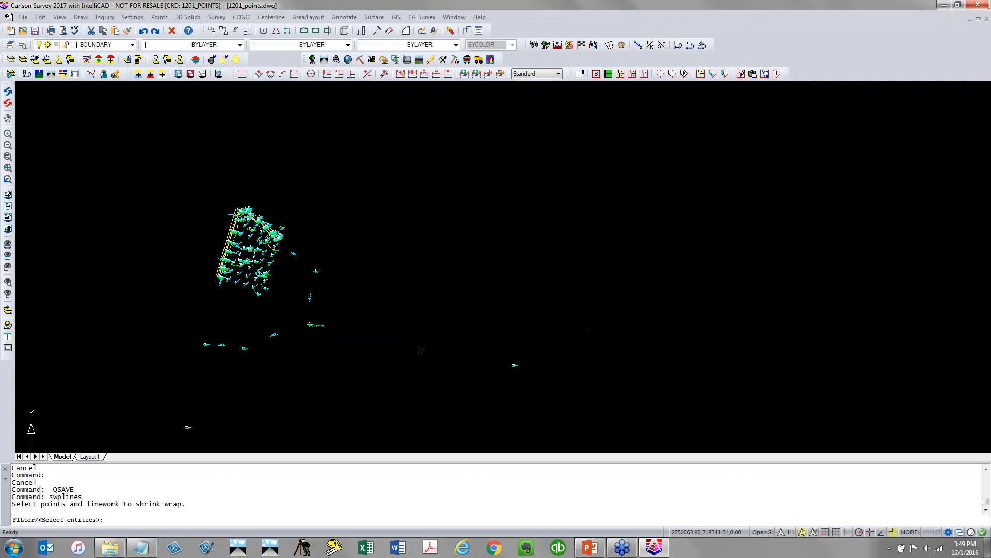
left_click(351, 369)
left_click(162, 189)
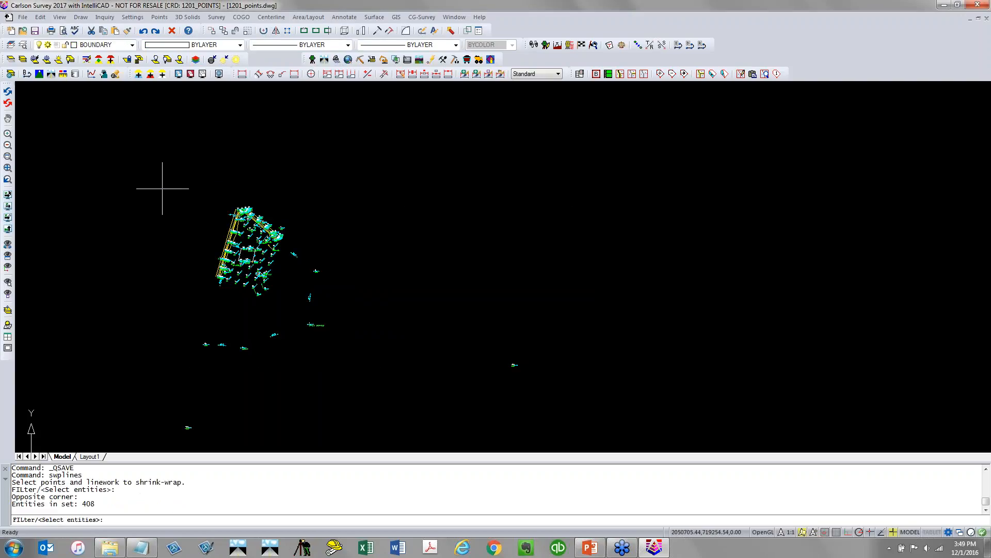
key("Return")
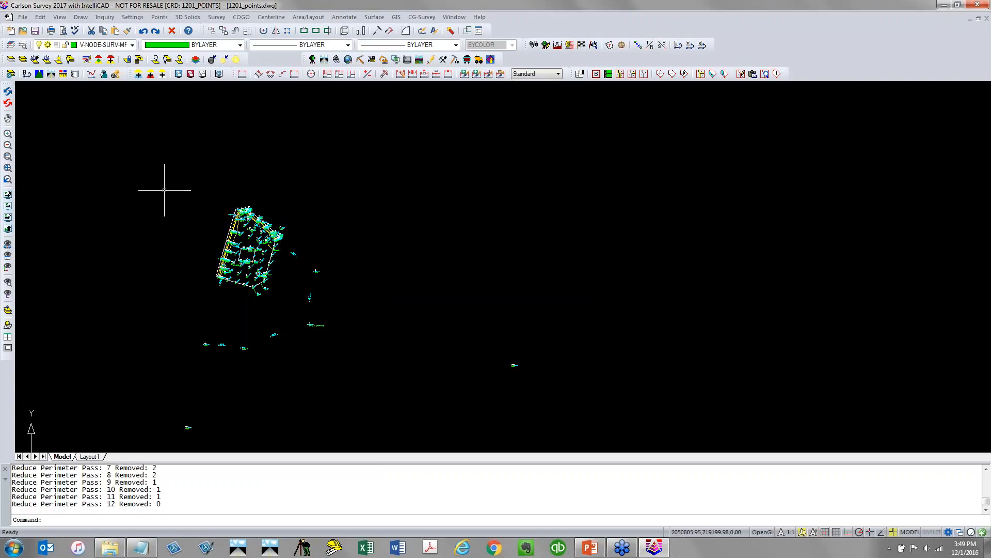
Zoom around the site to inspect the shrink-wrapped boundary polyline against the survey points
scroll(249, 310, "up", 6)
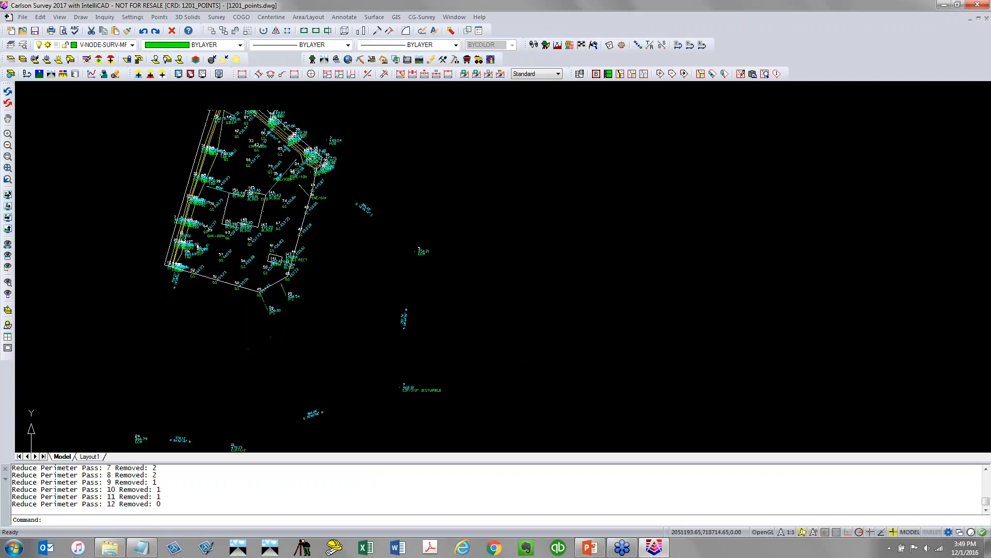
left_click(255, 298)
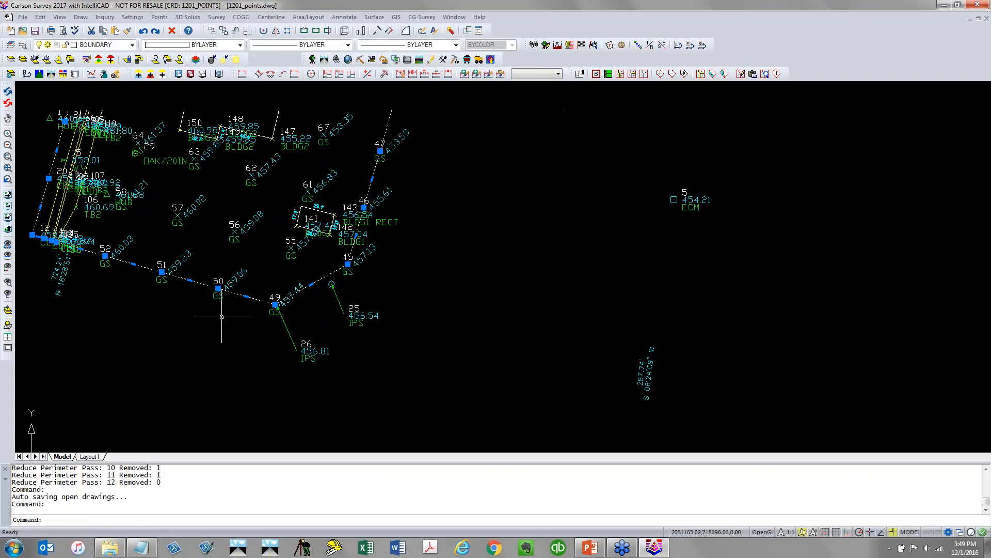
key("Escape")
scroll(261, 313, "up", 5)
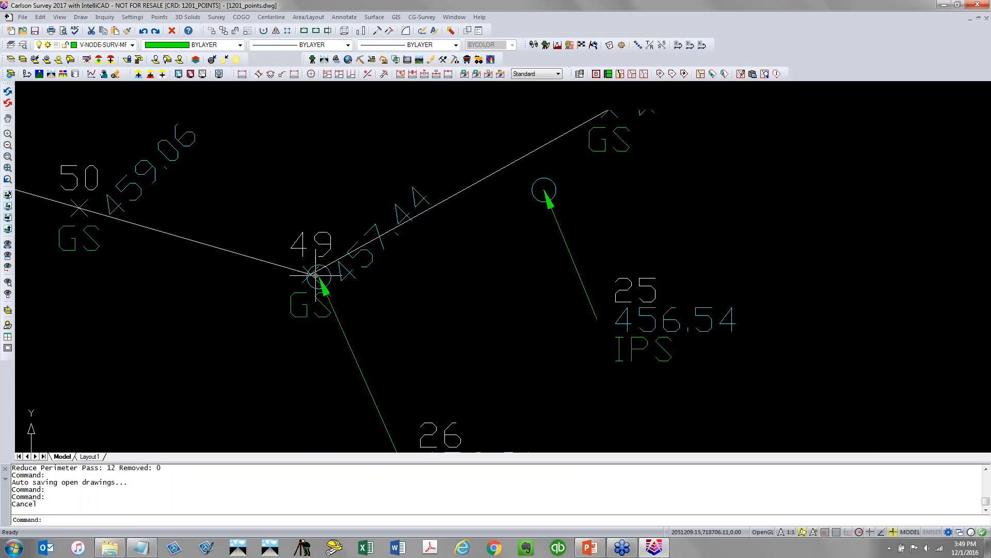
scroll(315, 275, "down", 2)
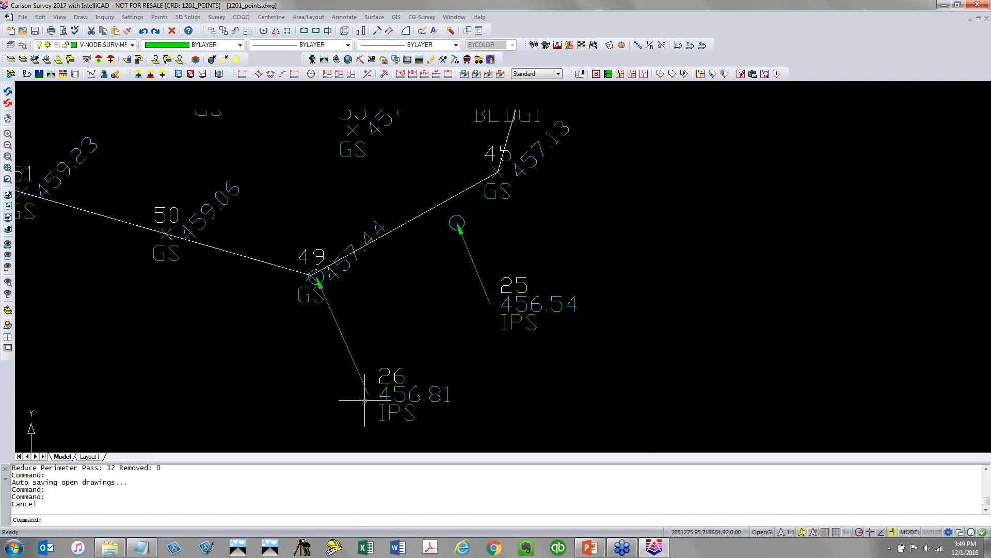
scroll(364, 401, "down", 5)
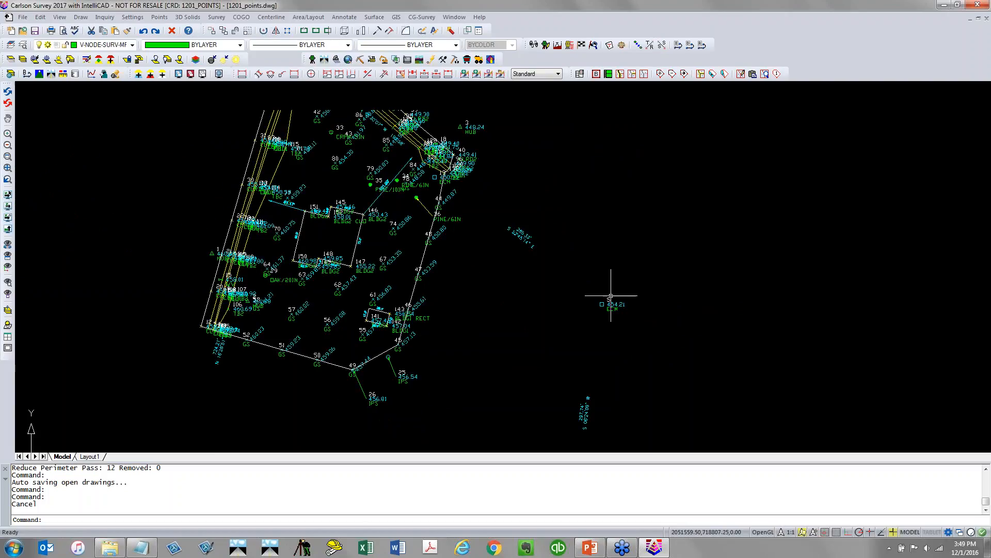
scroll(625, 305, "up", 5)
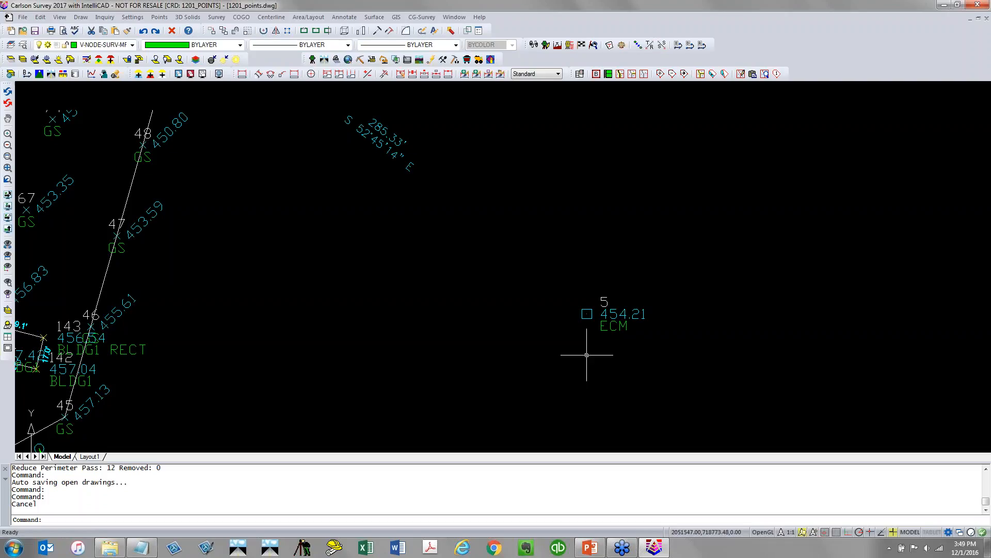
Report the non-surface points for the point range ALL with Report Non-Surface Points, then close the report
left_click(374, 17)
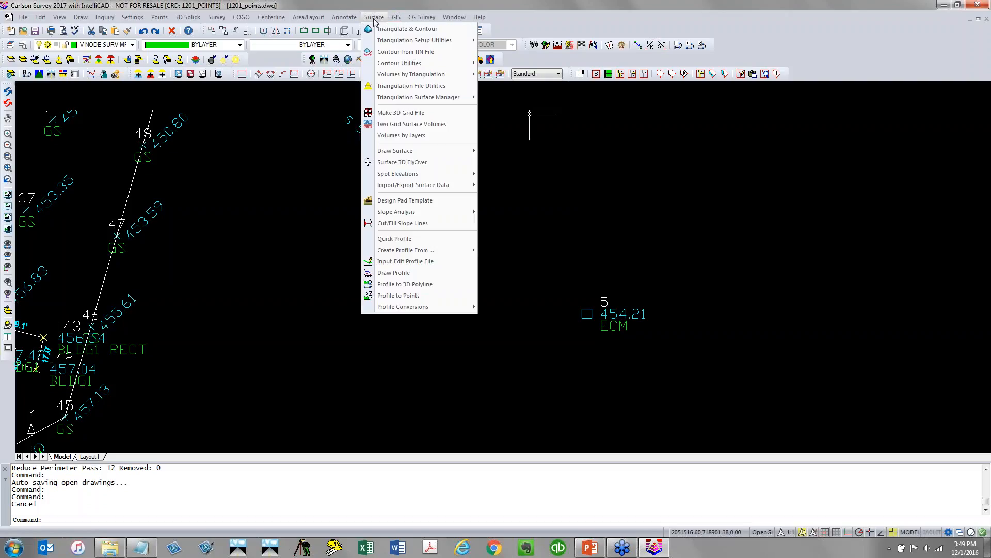
mouse_move(392, 79)
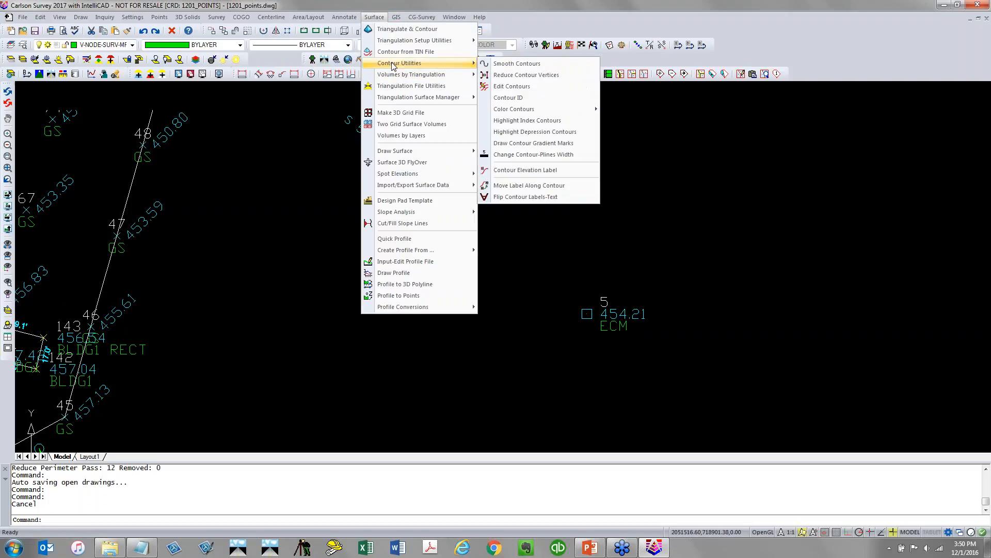
mouse_move(395, 44)
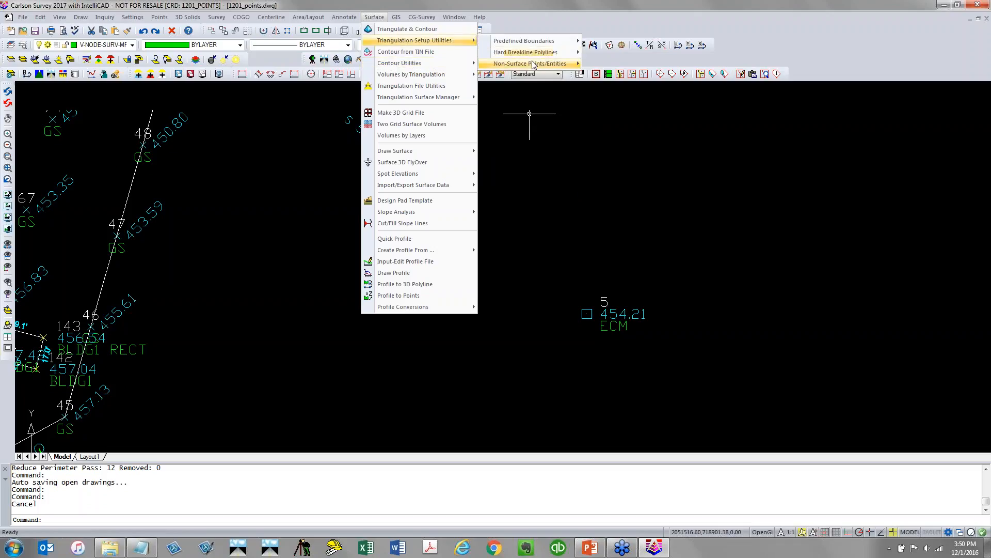
mouse_move(535, 64)
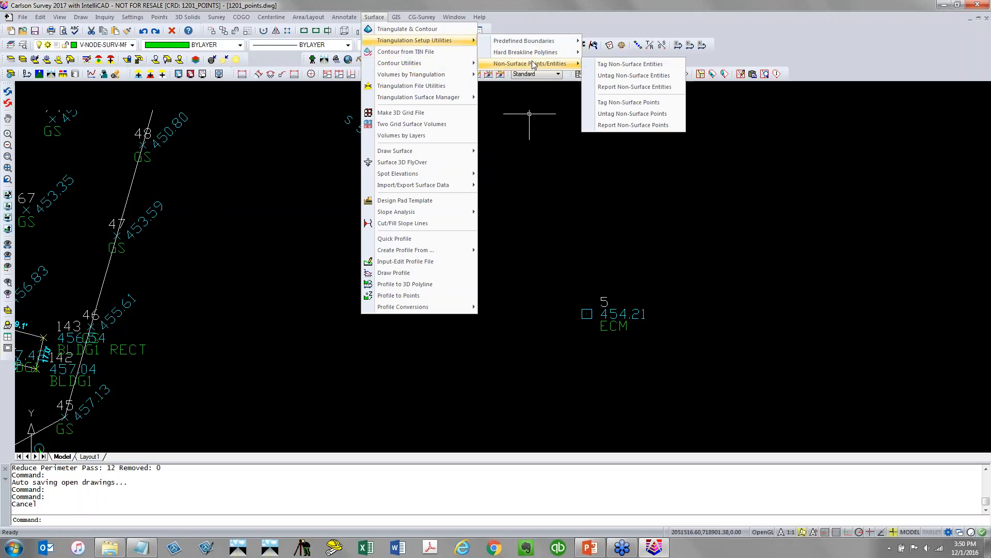
left_click(670, 126)
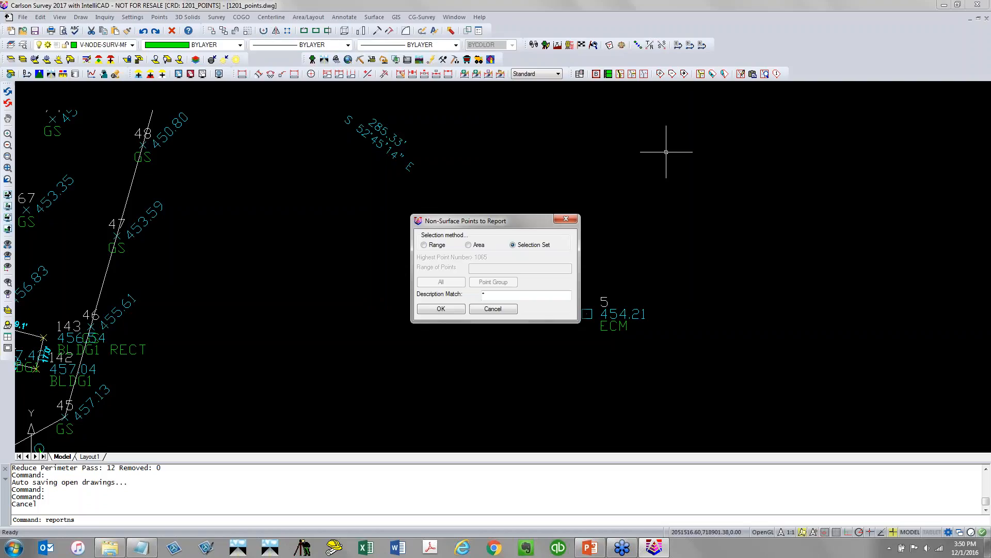
left_click(463, 309)
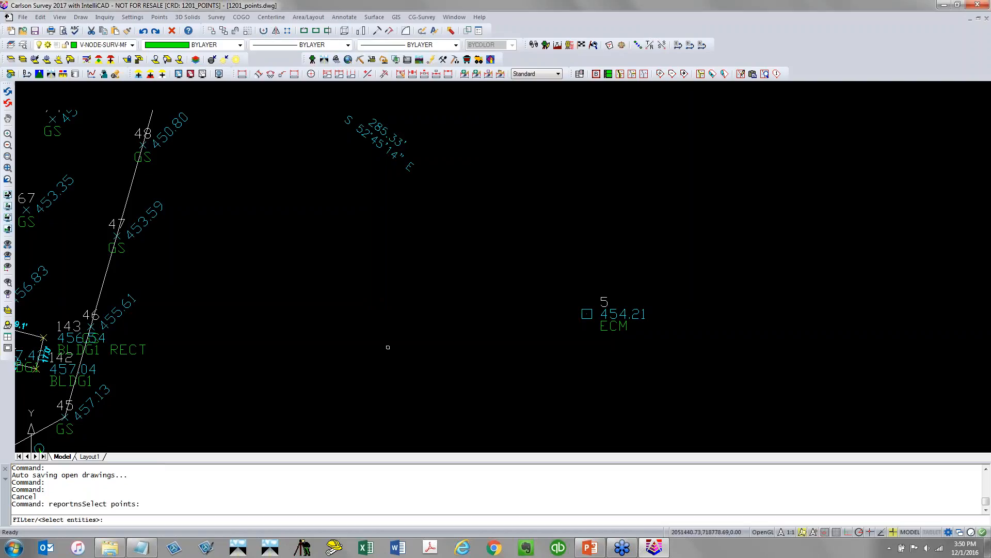
key("Return")
key("Return")
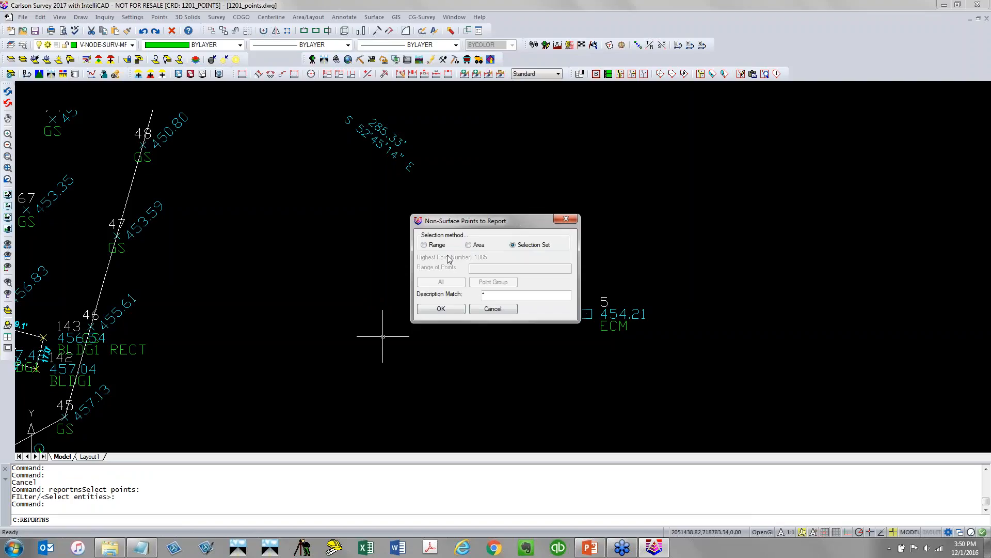
left_click(425, 245)
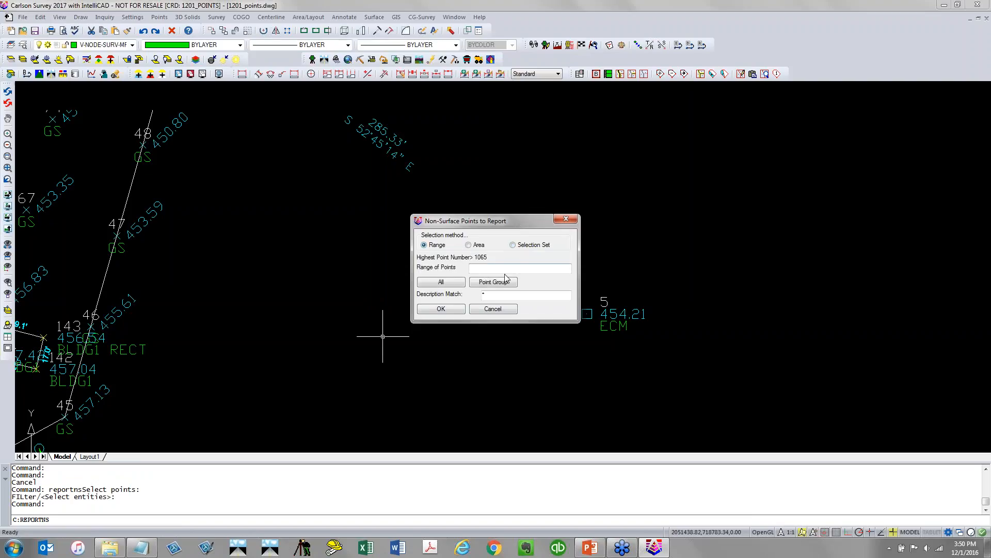
type("ALL")
left_click(434, 309)
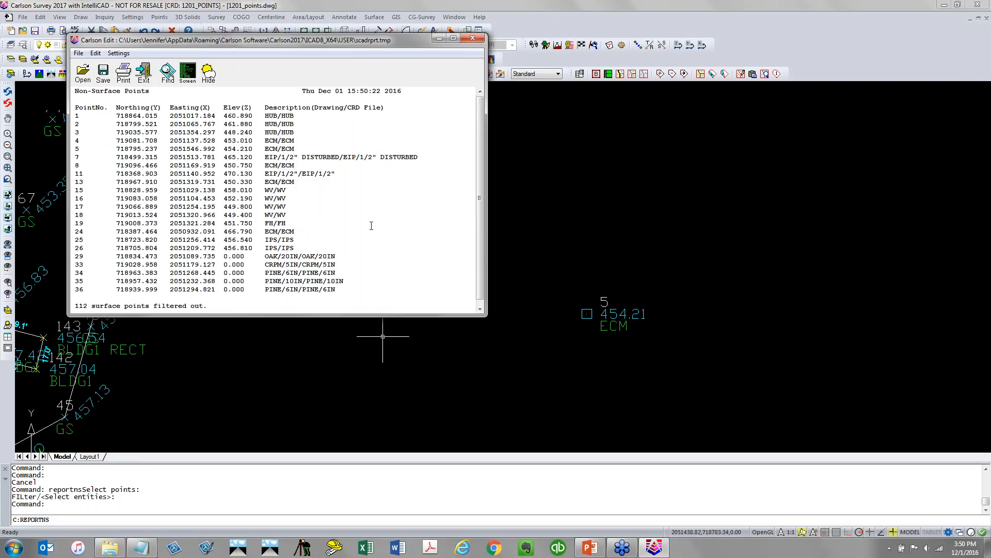
left_click(472, 37)
Delete the shrink-wrapped boundary polyline
scroll(189, 310, "down", 5)
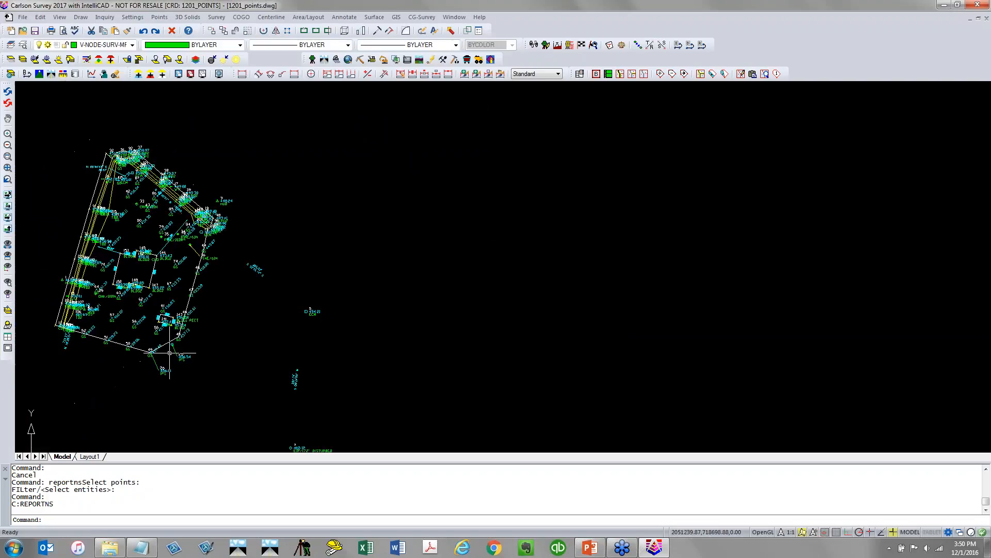
left_click(141, 350)
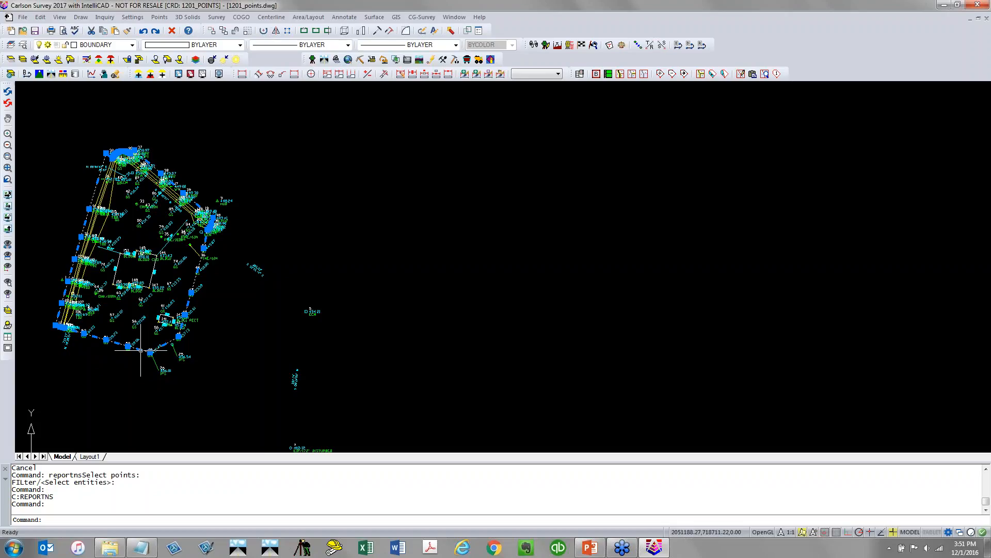
key("Delete")
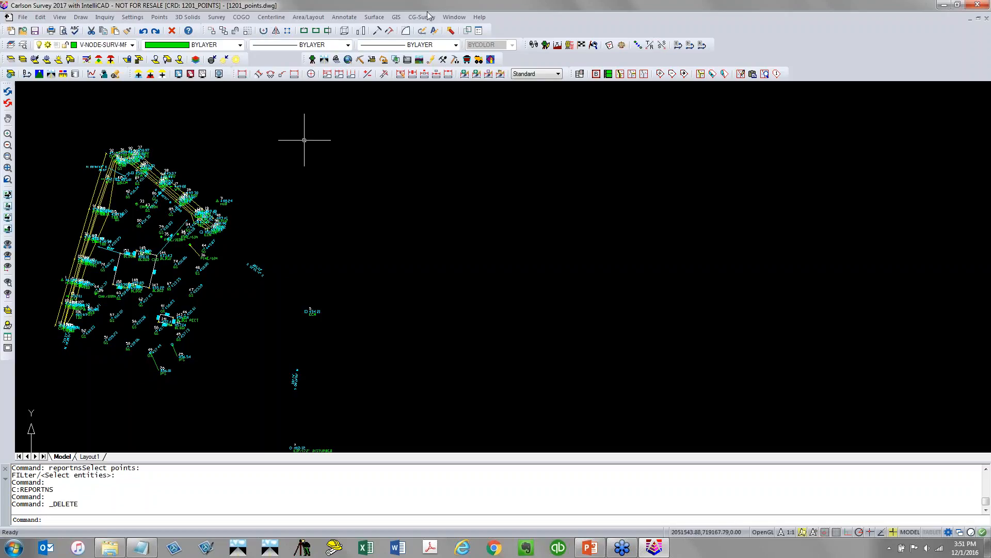
Open Triangulate & Contour and set the triangulation file to write as 1201_points
left_click(374, 17)
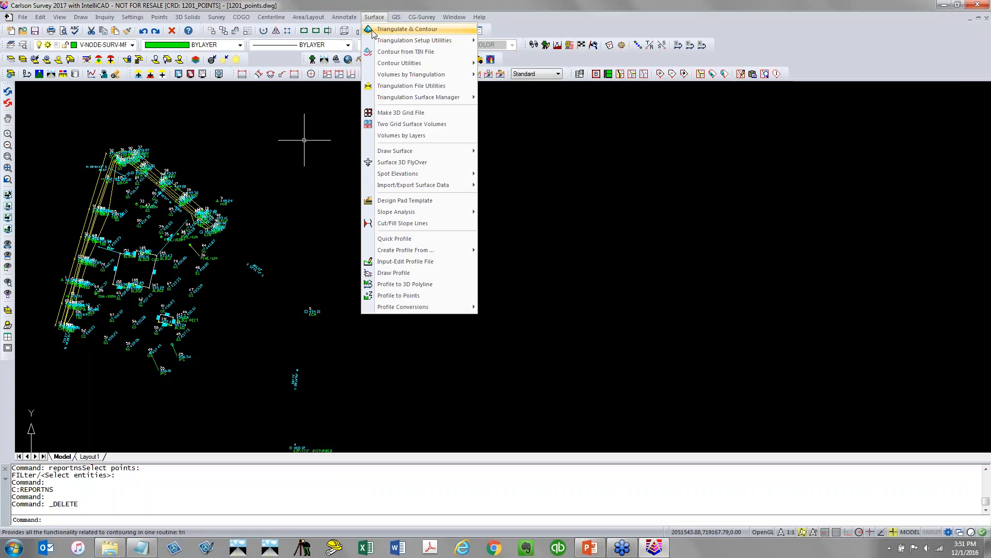
left_click(373, 30)
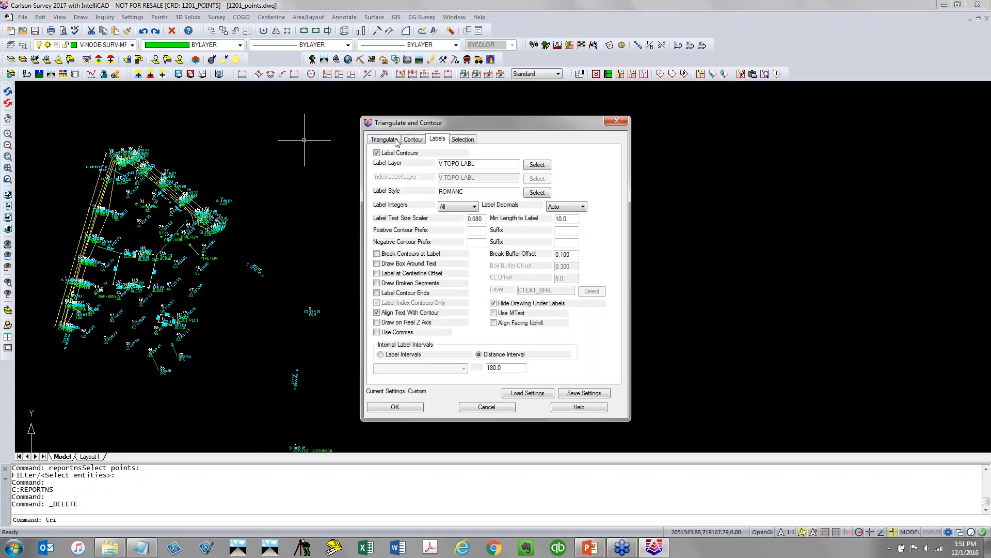
left_click(385, 139)
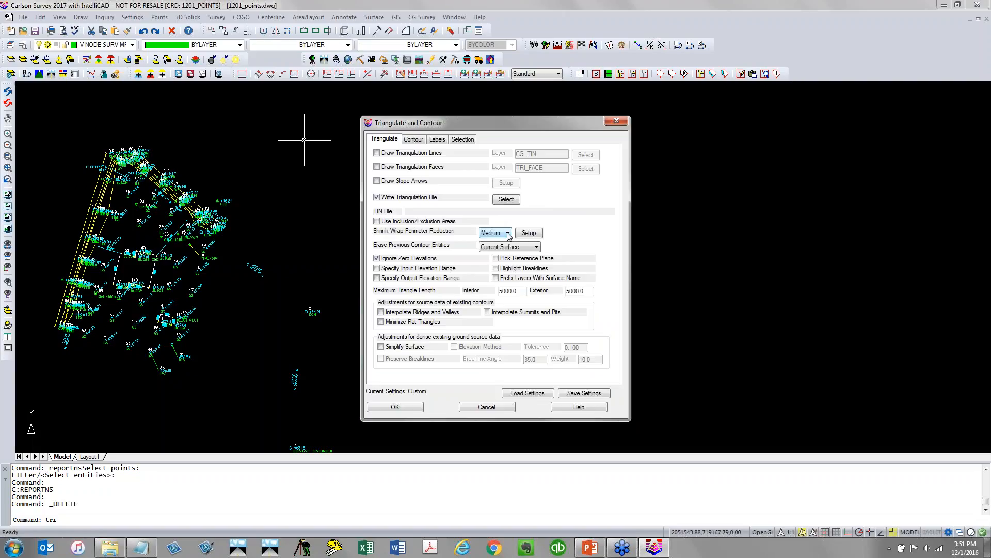
left_click(512, 200)
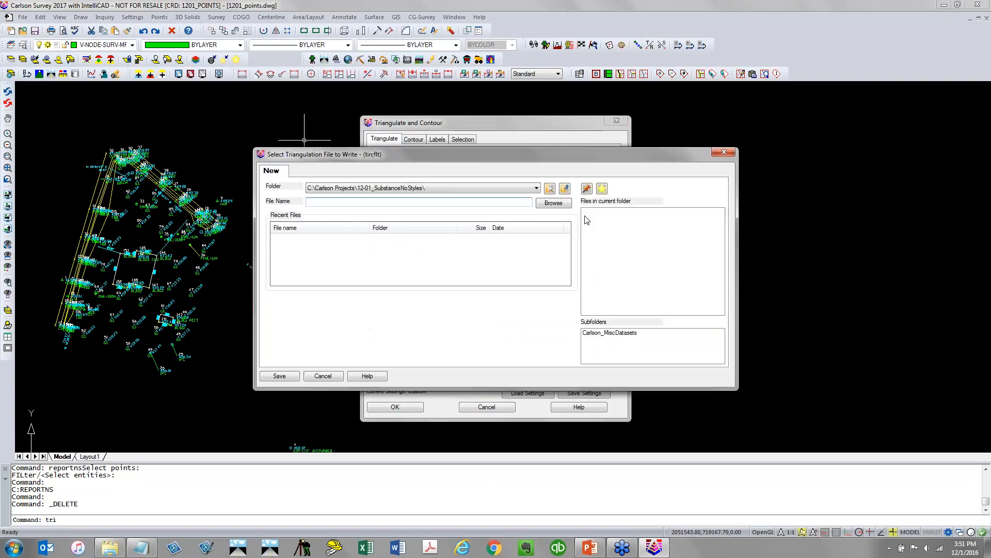
left_click(453, 202)
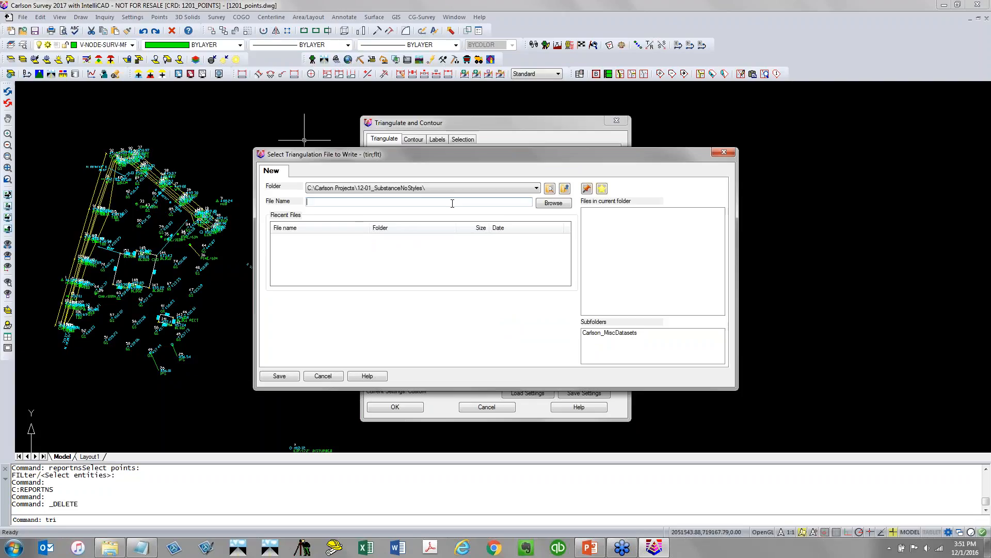
type("1201_points")
key("Return")
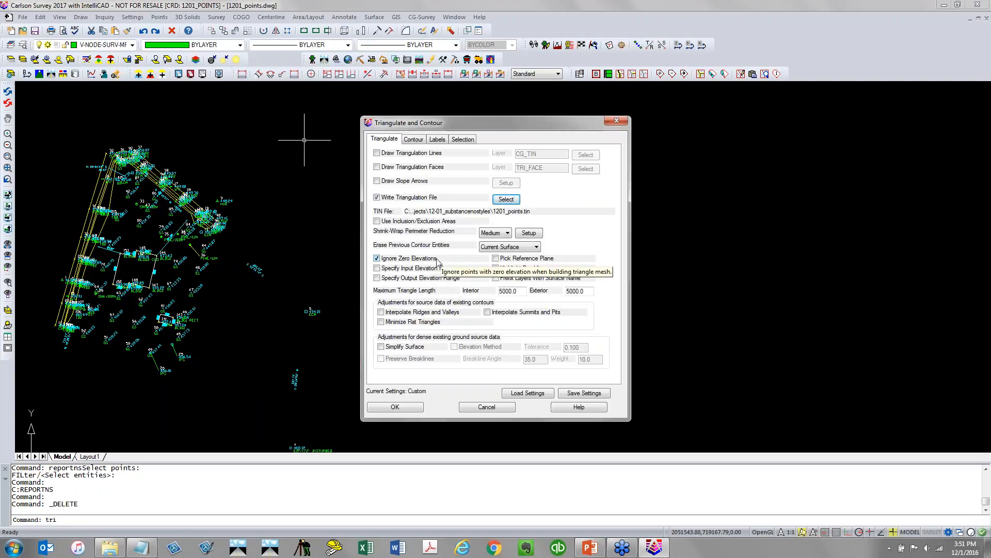
Review the Contour, Labels and Selection settings of Triangulate & Contour
left_click(418, 140)
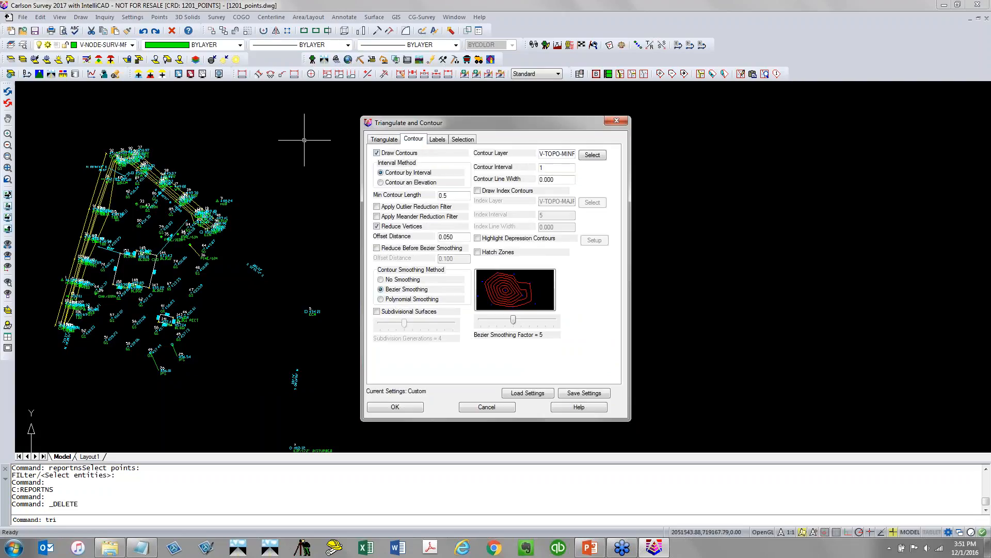
left_click(436, 140)
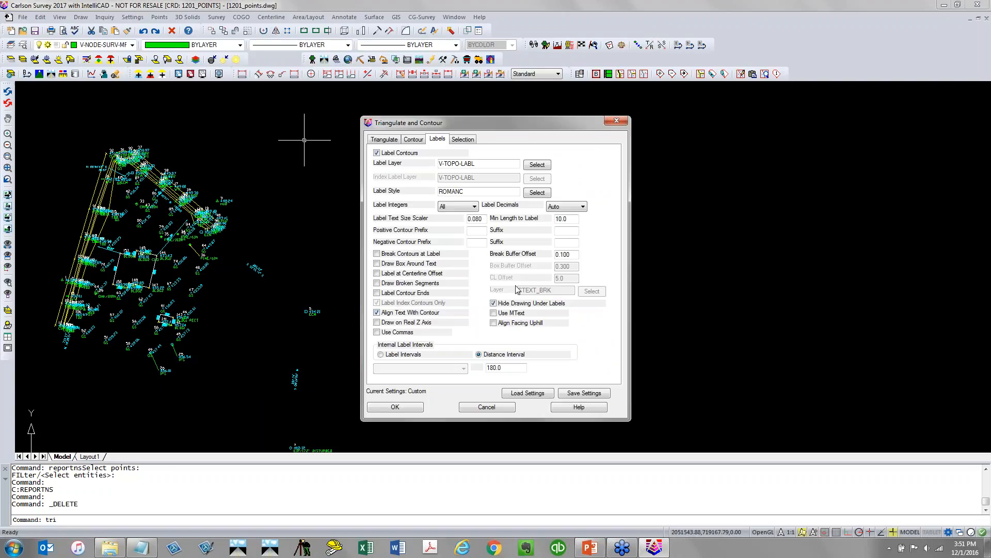
left_click(470, 140)
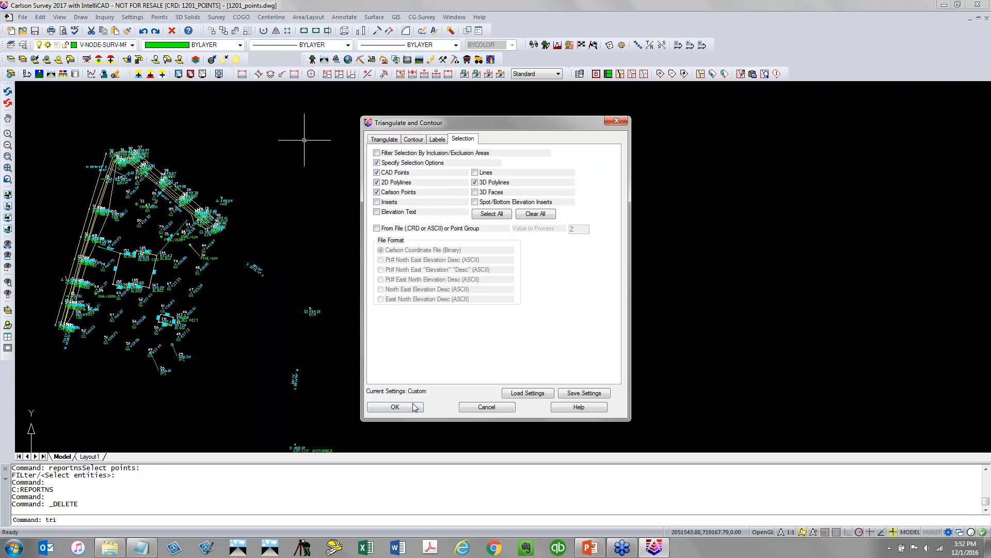
Run Triangulate & Contour and window-select all the points and breaklines to triangulate and contour
left_click(395, 407)
scroll(440, 374, "down", 5)
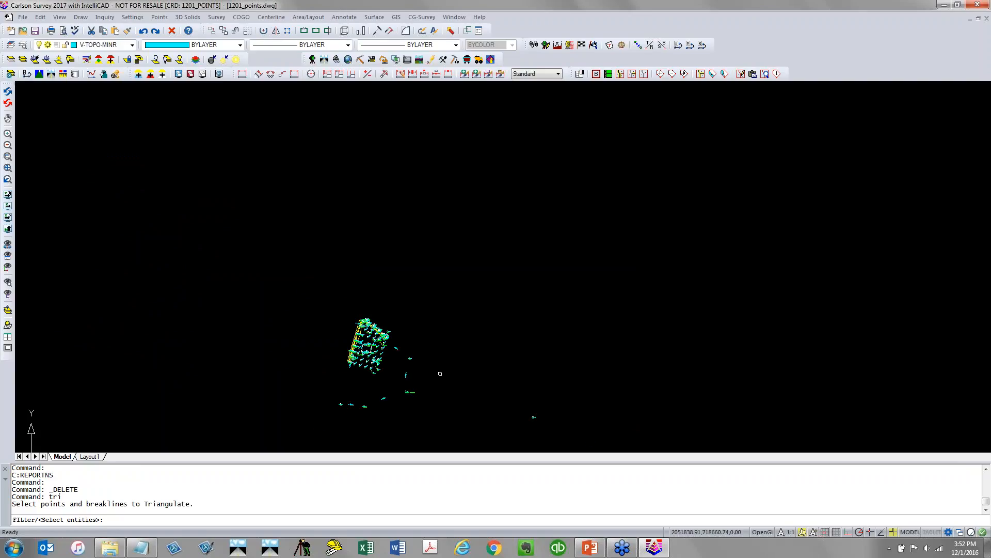
left_click(430, 437)
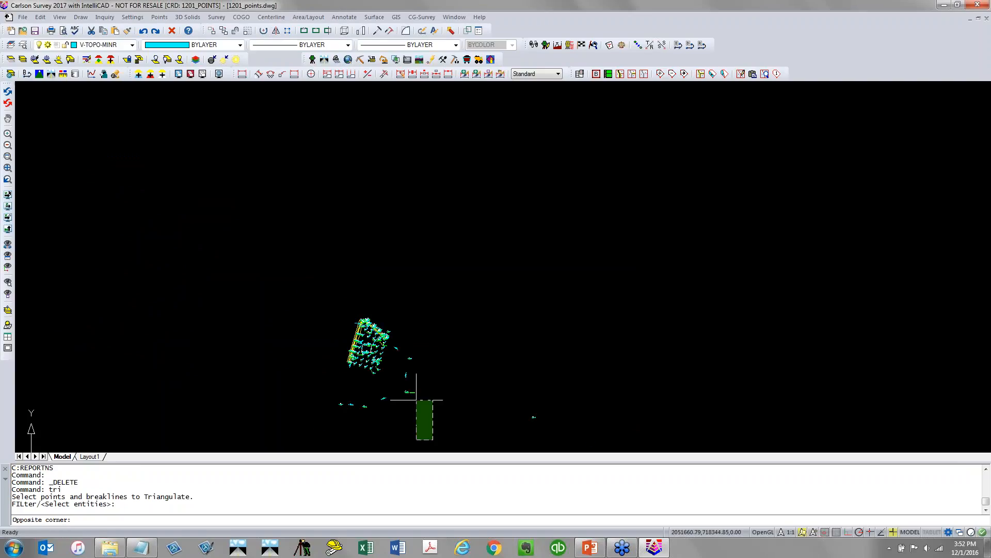
left_click(271, 279)
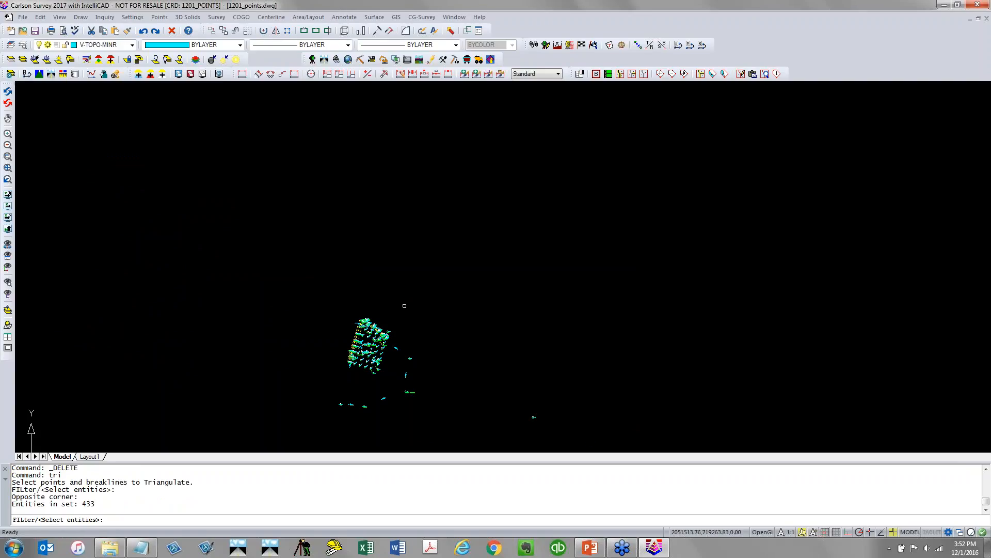
key("Return")
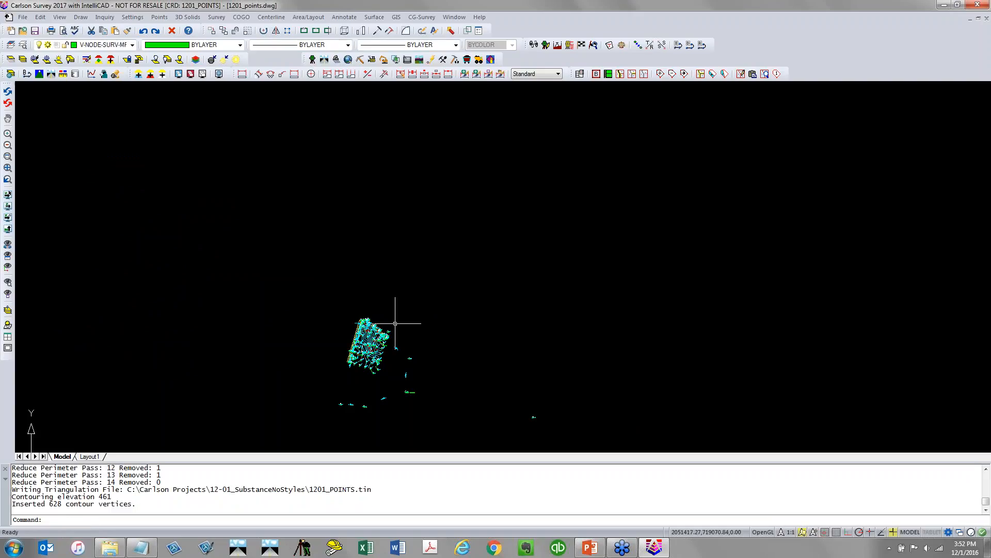
Try to freeze the V-NODE* layers with the -LA layer command
scroll(381, 369, "up", 8)
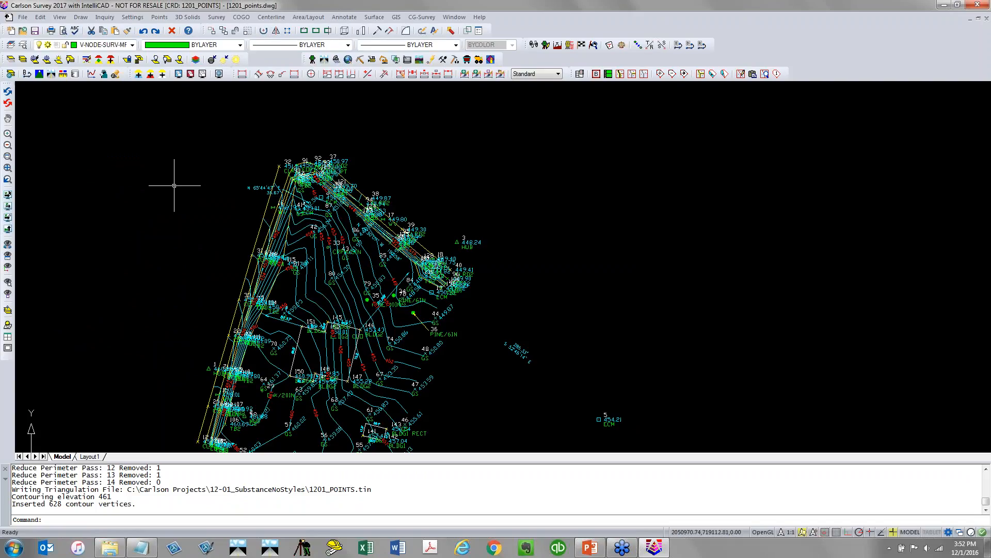
type("-")
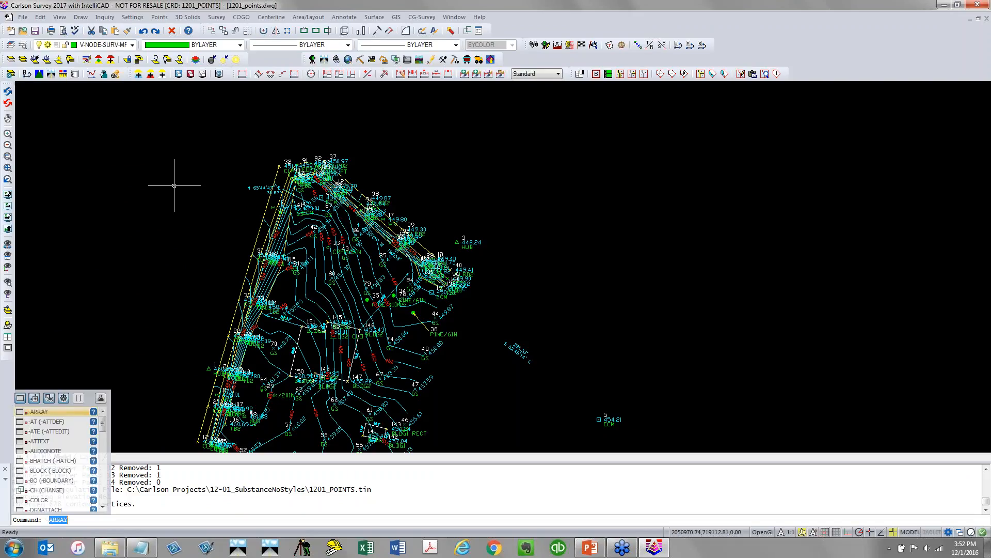
type("LA")
key("Return")
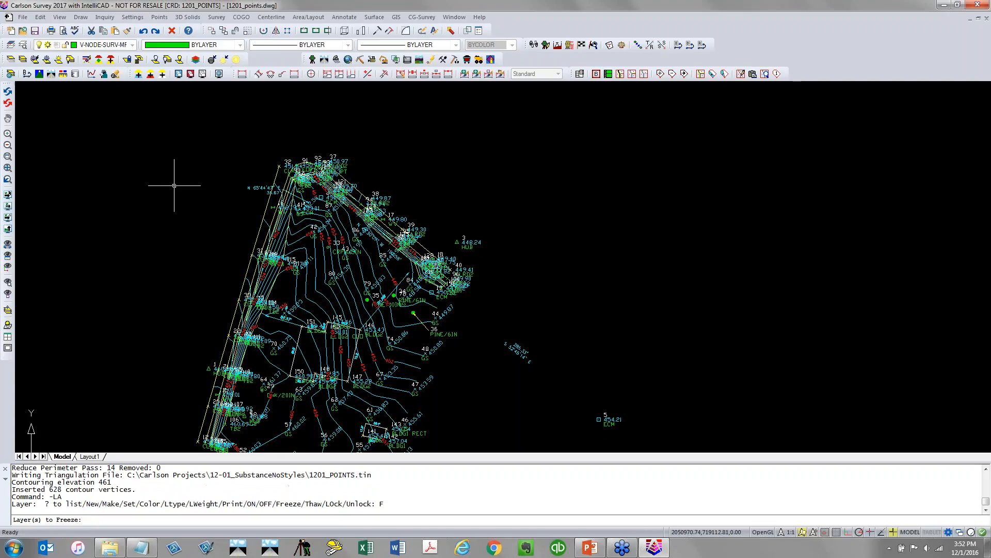
type("V-NODE*")
key("Return")
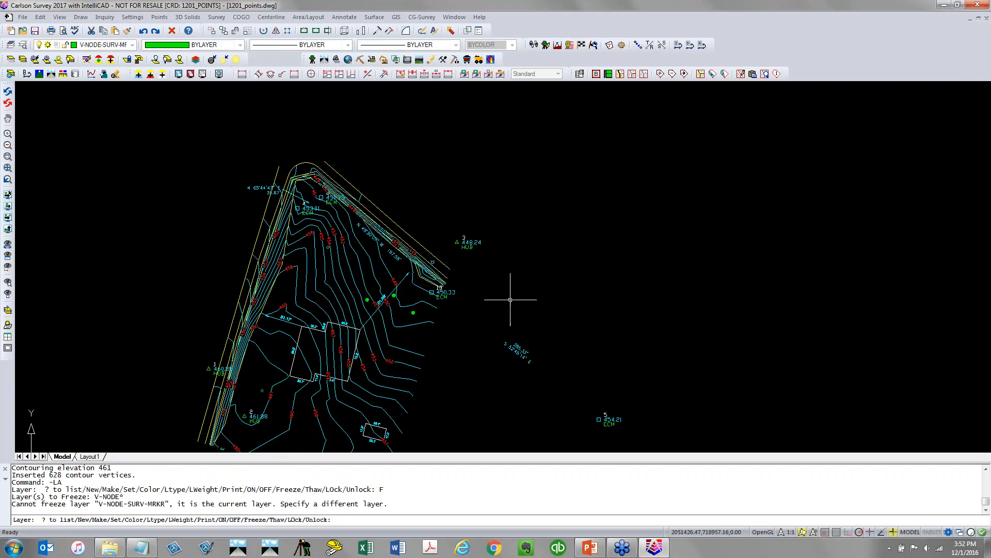
Freeze the layers of the building outline and its dimension labels by picking those entities
left_click(48, 60)
scroll(307, 359, "up", 6)
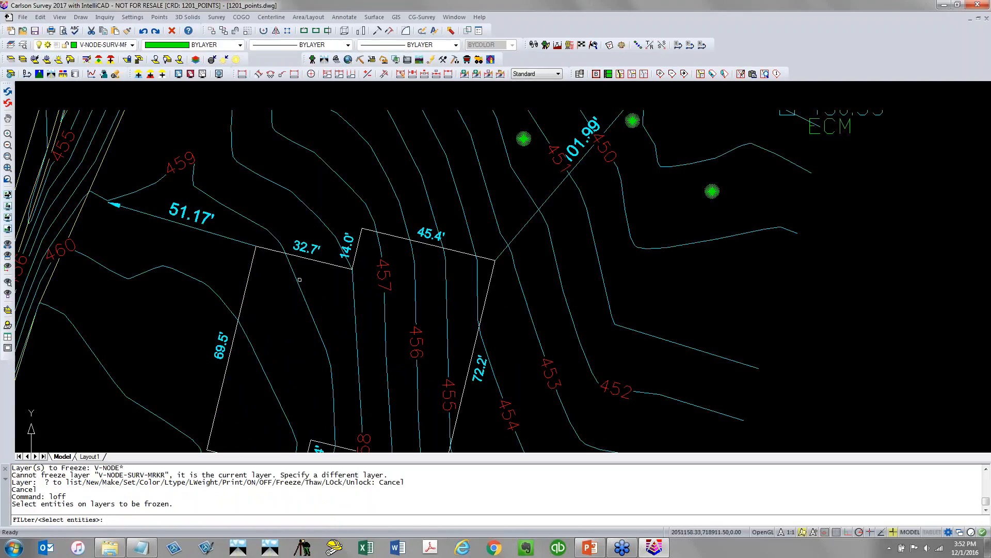
left_click(304, 251)
left_click(303, 251)
left_click(229, 261)
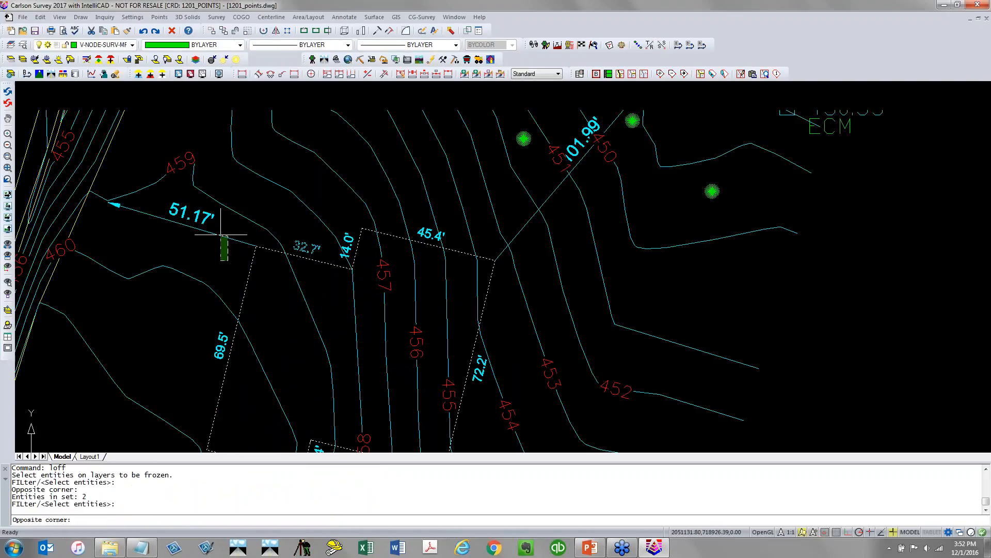
left_click(211, 220)
right_click(198, 212)
Save the drawing
scroll(199, 212, "down", 6)
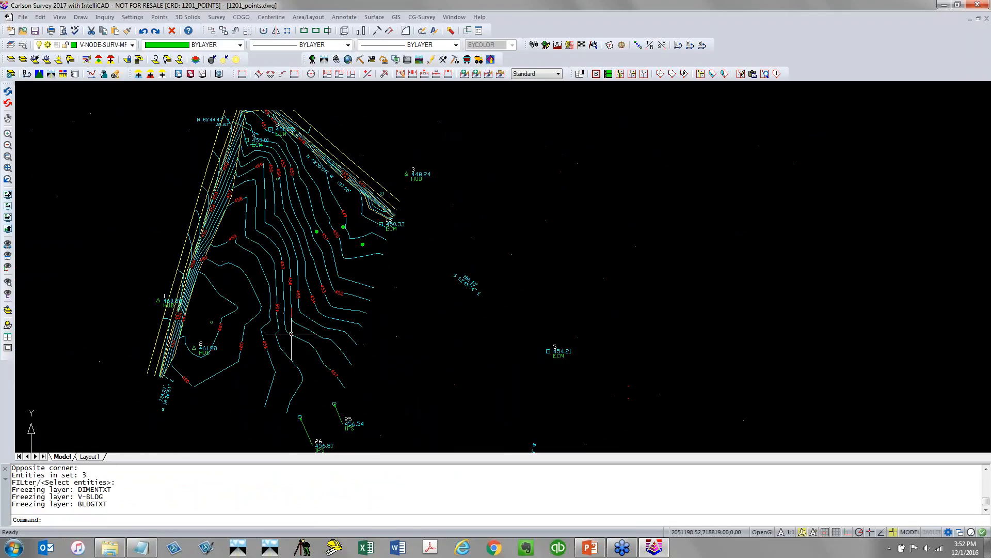
mouse_move(292, 335)
middle_mouse_down()
mouse_move(268, 343)
mouse_move(267, 367)
middle_mouse_up()
scroll(313, 277, "up", 5)
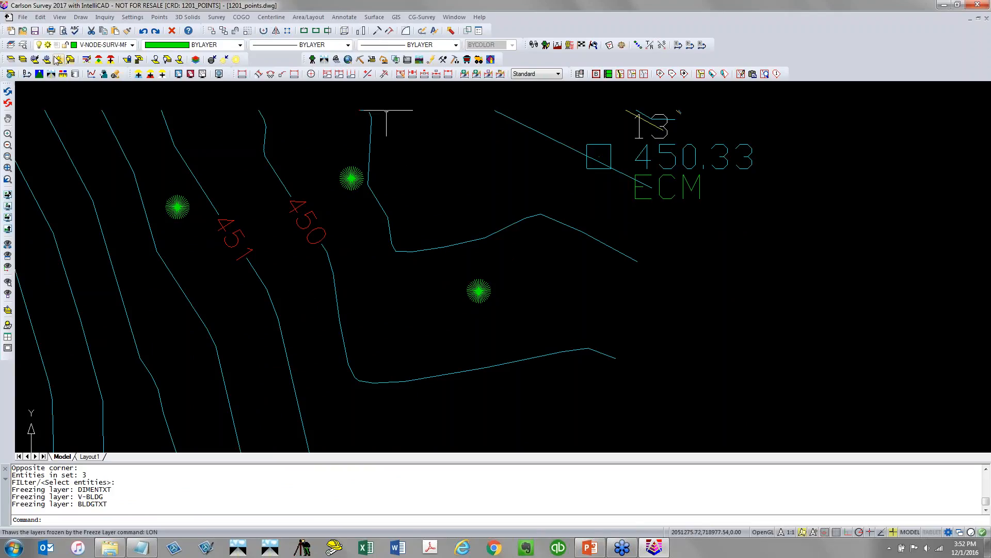
left_click(34, 30)
Move the 450 contour label along its contour to a new position with Move Label Along Contour
left_click(373, 17)
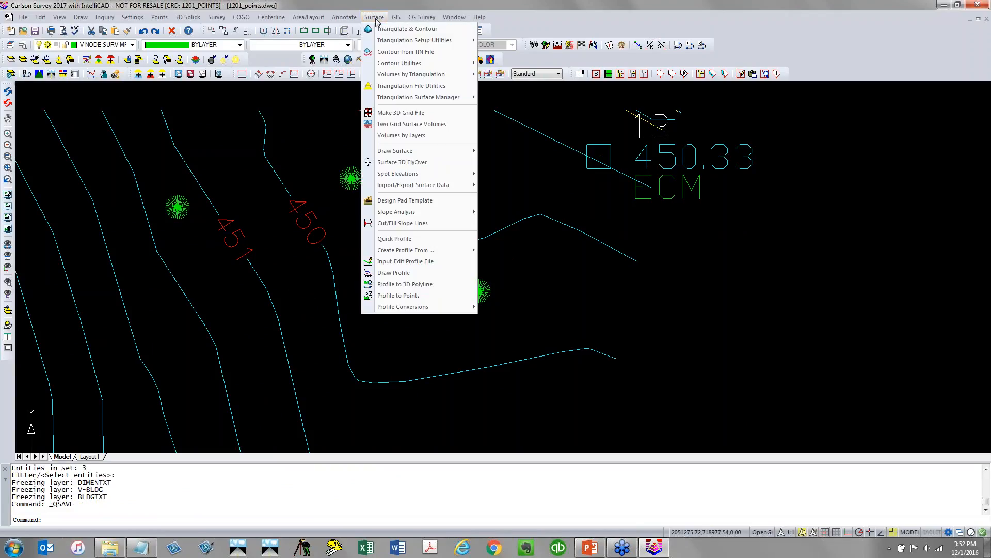
mouse_move(388, 66)
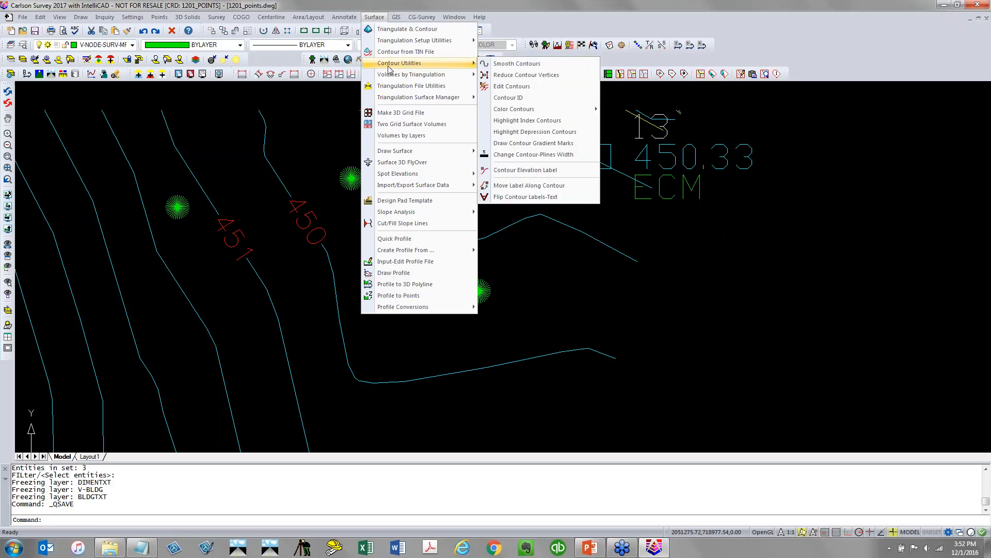
left_click(571, 187)
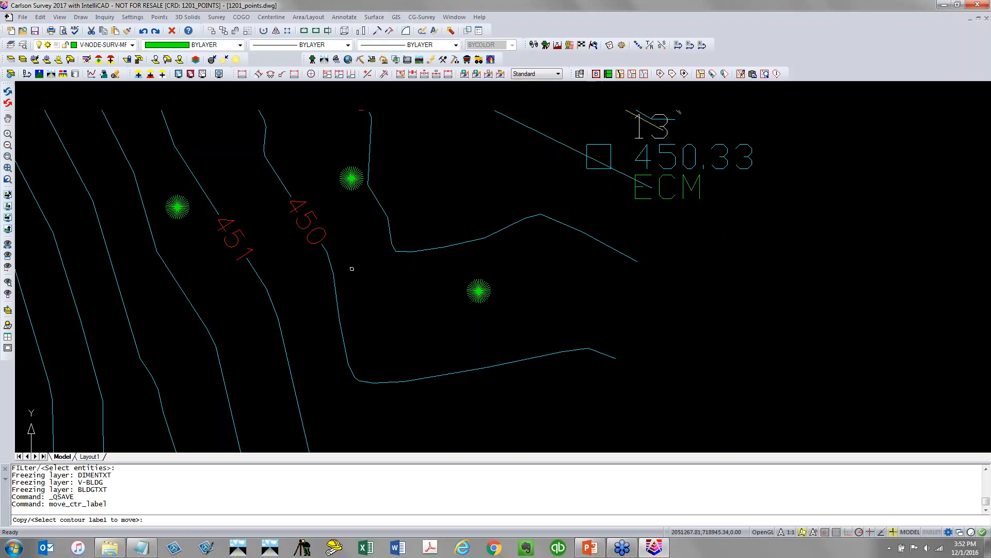
left_click(320, 236)
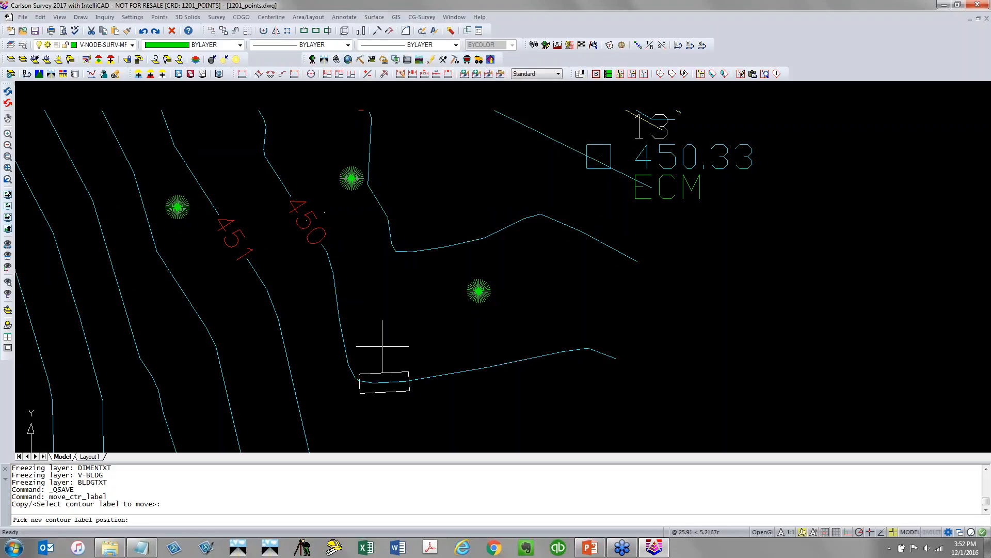
left_click(441, 370)
key("Return")
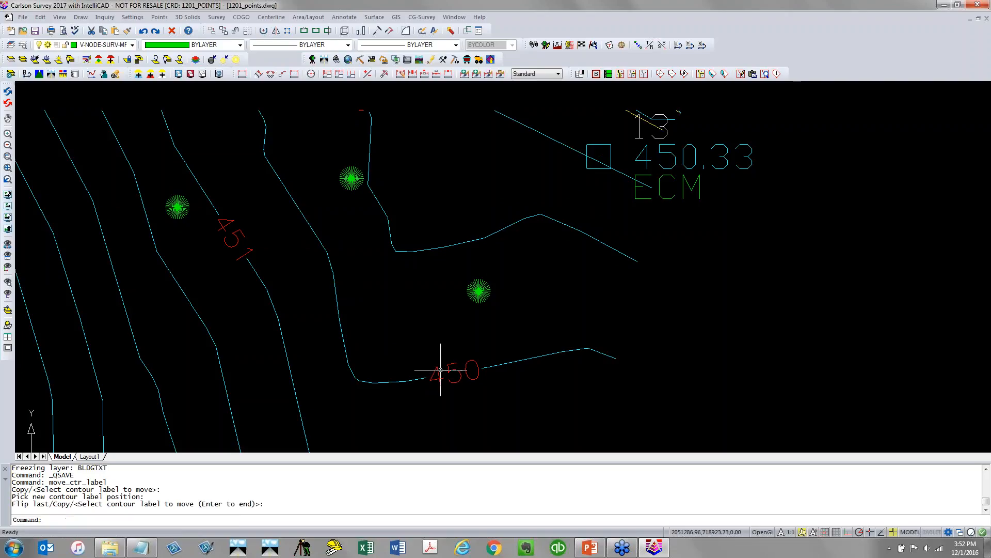
List the properties of the moved 450 contour label
left_click(441, 369)
type("li")
key("Return")
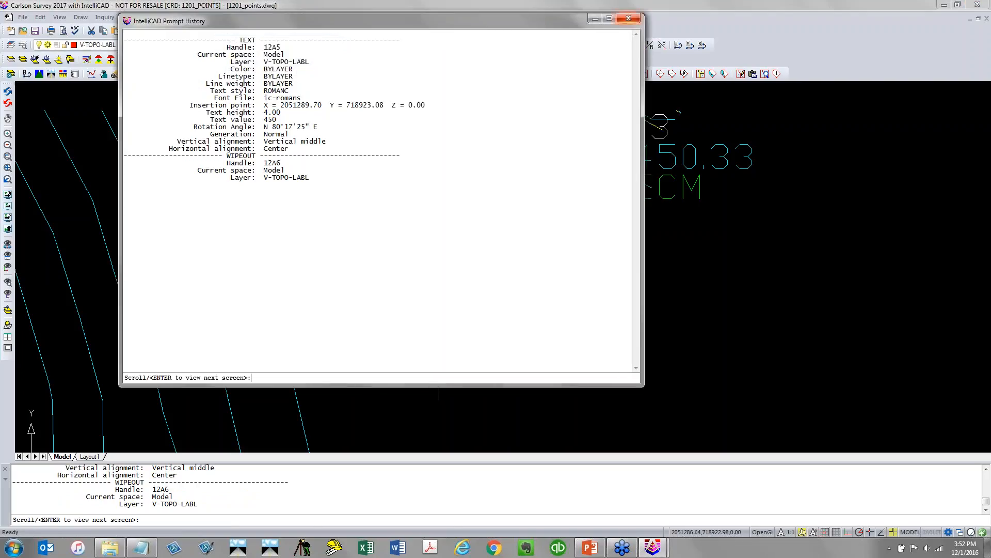
left_click(628, 18)
List the properties of the 450 contour polyline and close the prompt history
key("Return")
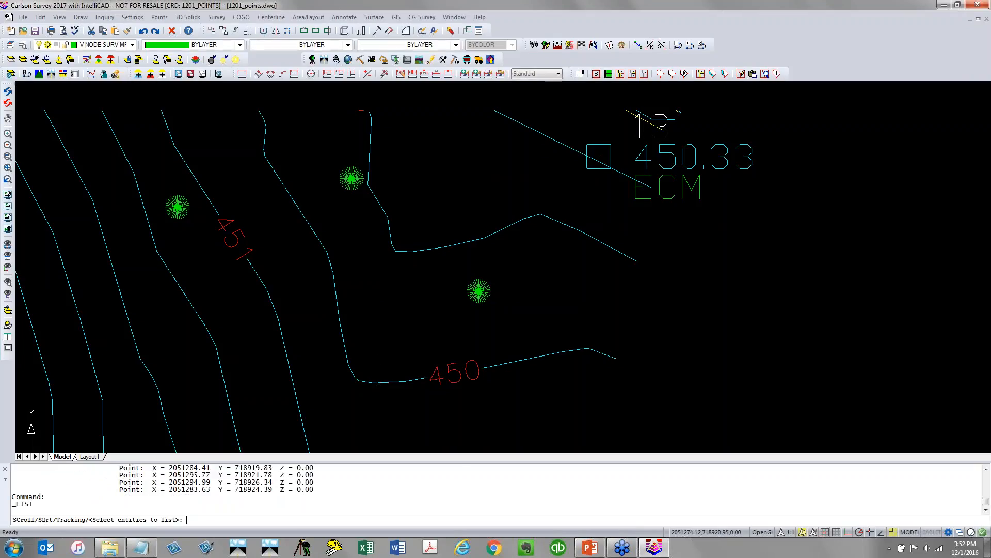
left_click(379, 383)
key("Return")
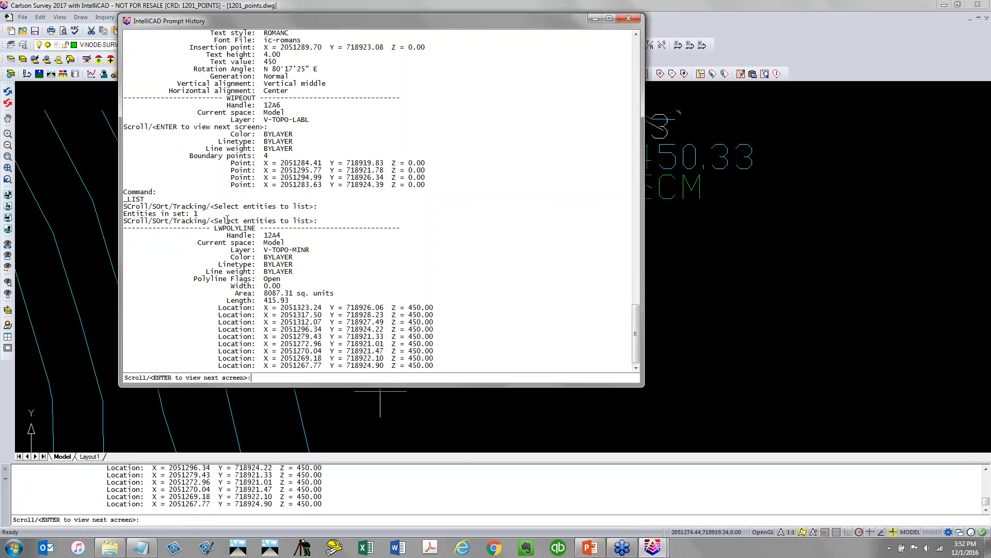
left_click_drag(258, 231, 196, 227)
key("Escape")
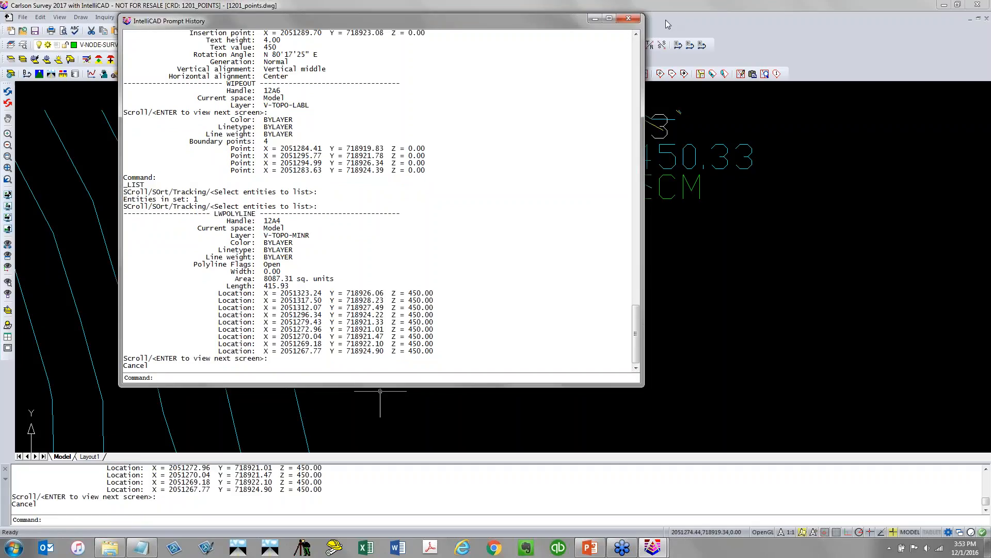
left_click(628, 19)
Open the 1201_POINTS.tin surface file in the 3D Viewer
scroll(413, 330, "down", 3)
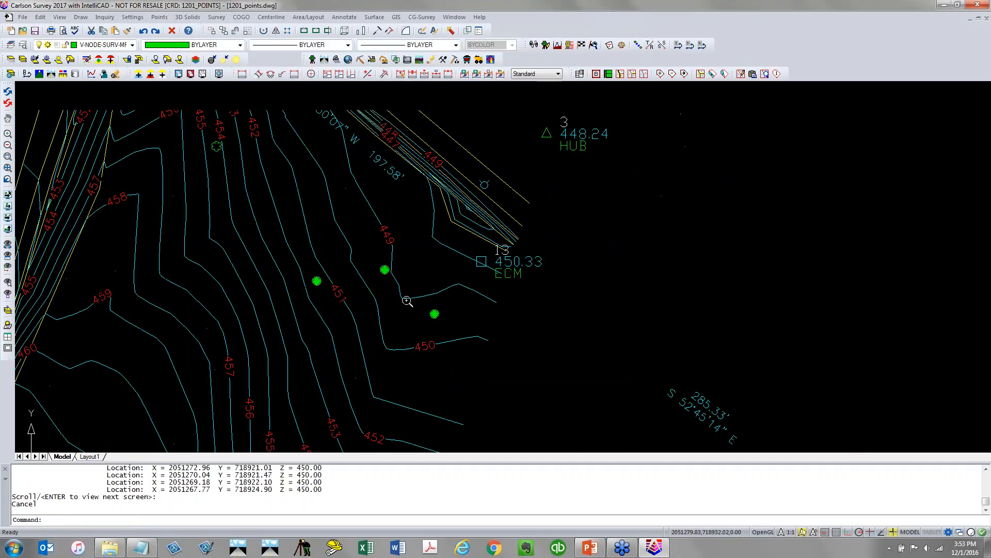
scroll(434, 376, "down", 5)
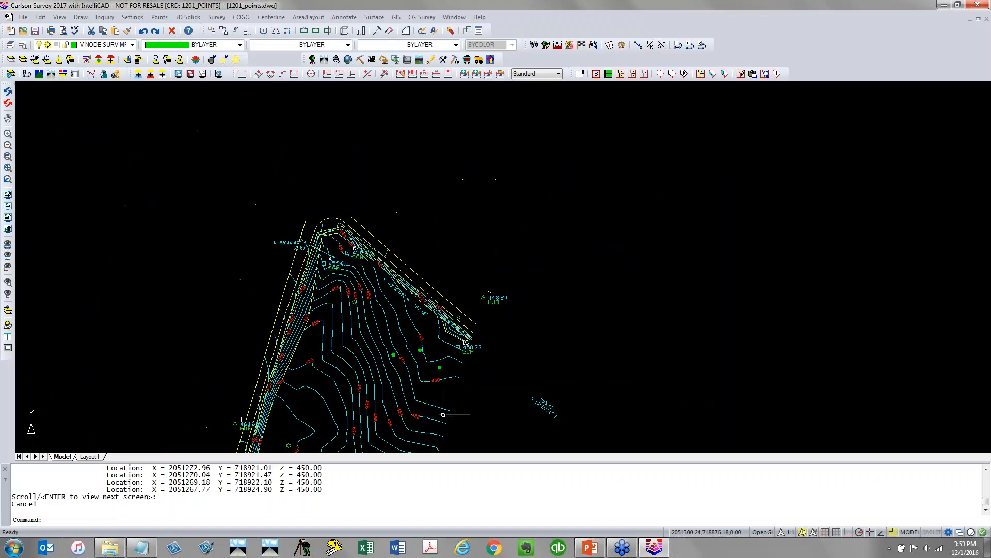
middle_click_drag(434, 376, 386, 251)
middle_click_drag(390, 358, 360, 302)
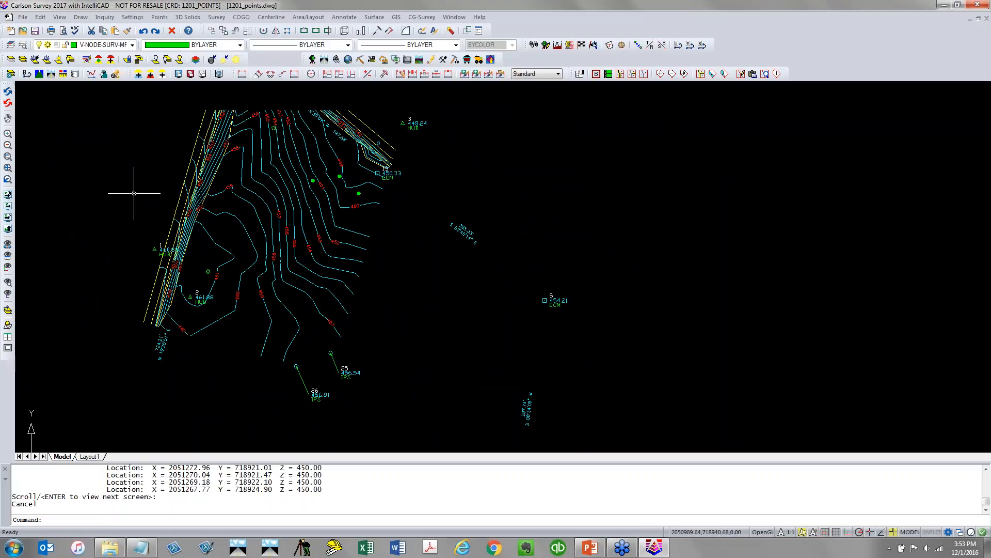
scroll(134, 193, "down", 2)
scroll(135, 192, "down", 2)
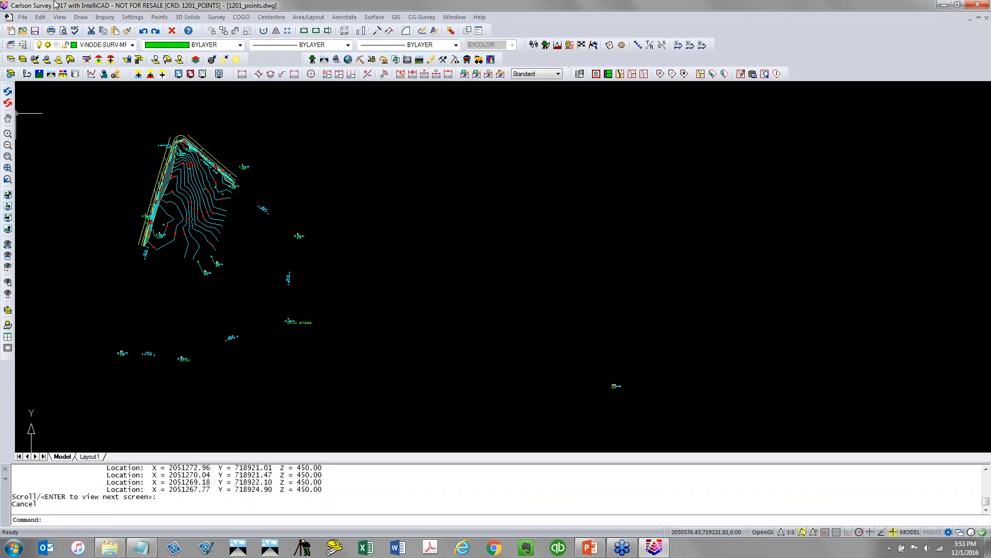
left_click(59, 17)
mouse_move(69, 99)
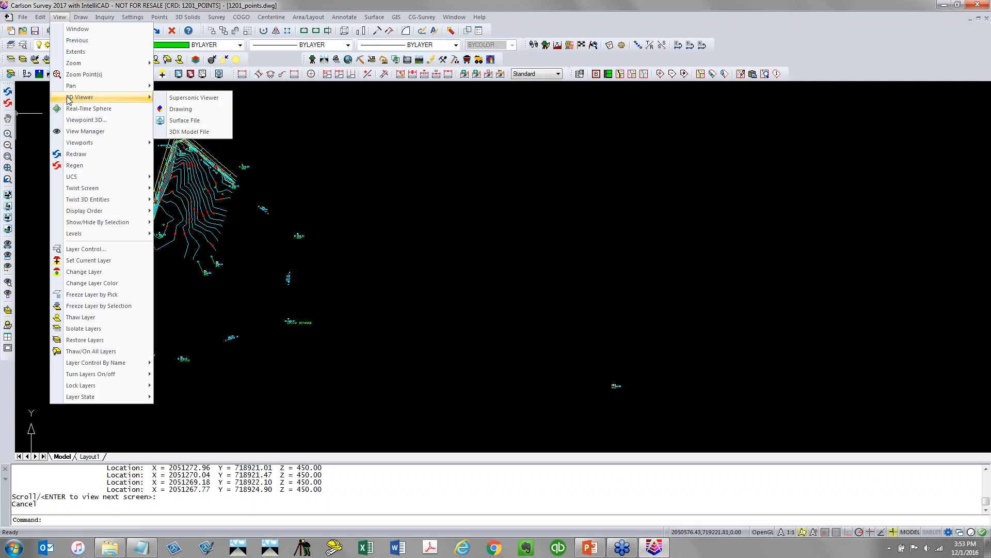
left_click(217, 121)
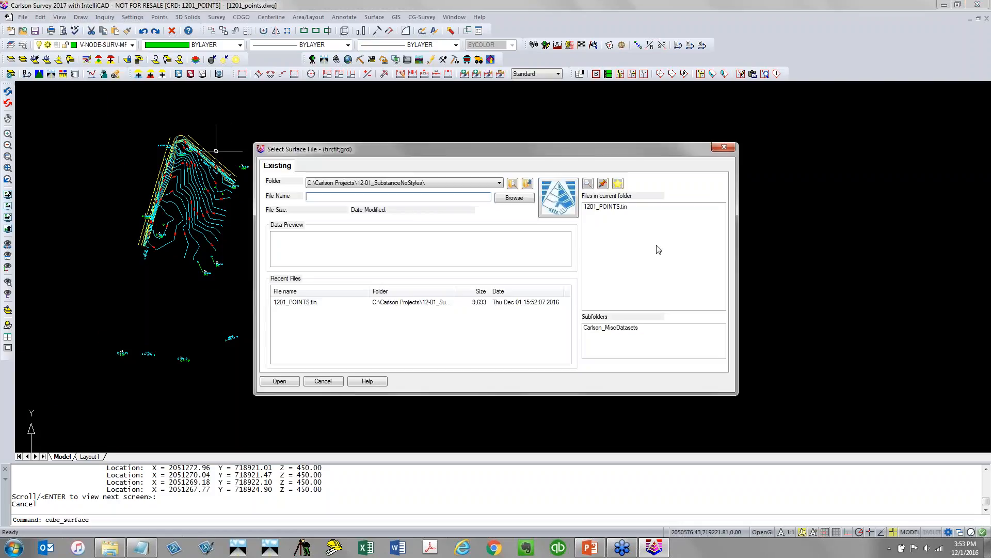
left_click(608, 208)
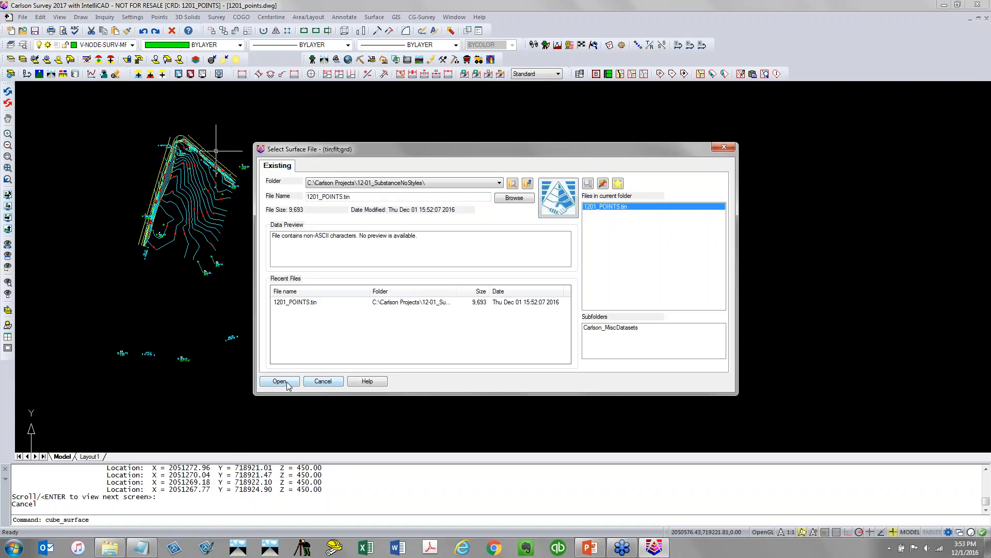
left_click(281, 381)
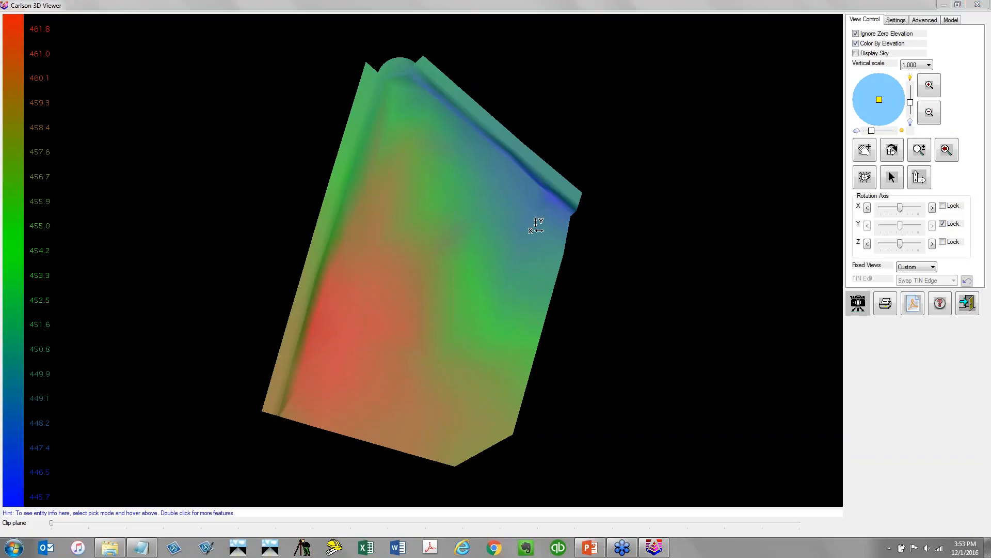
Set the 3D Viewer's vertical scale to 4.000 and orbit around the surface to inspect it
left_click_drag(414, 381, 420, 218)
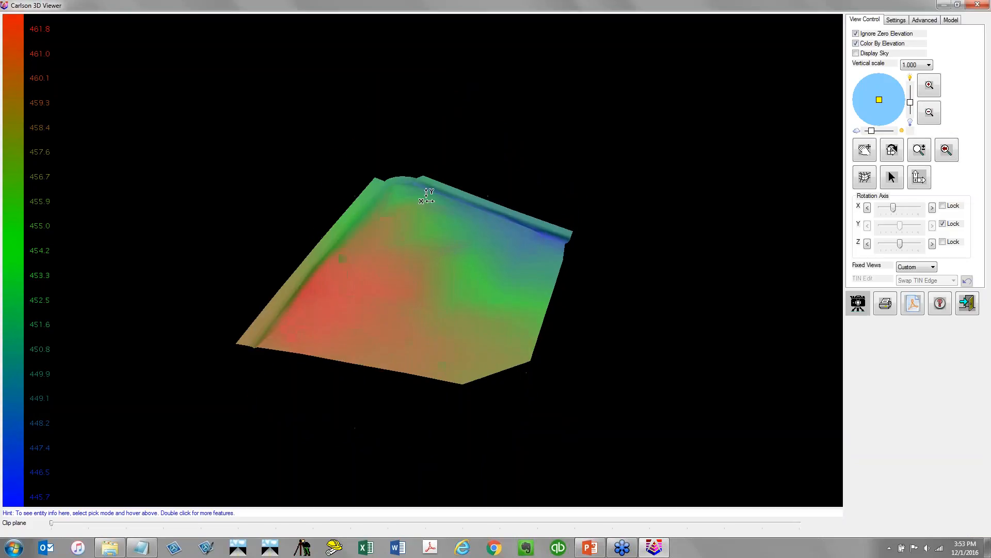
left_click(917, 65)
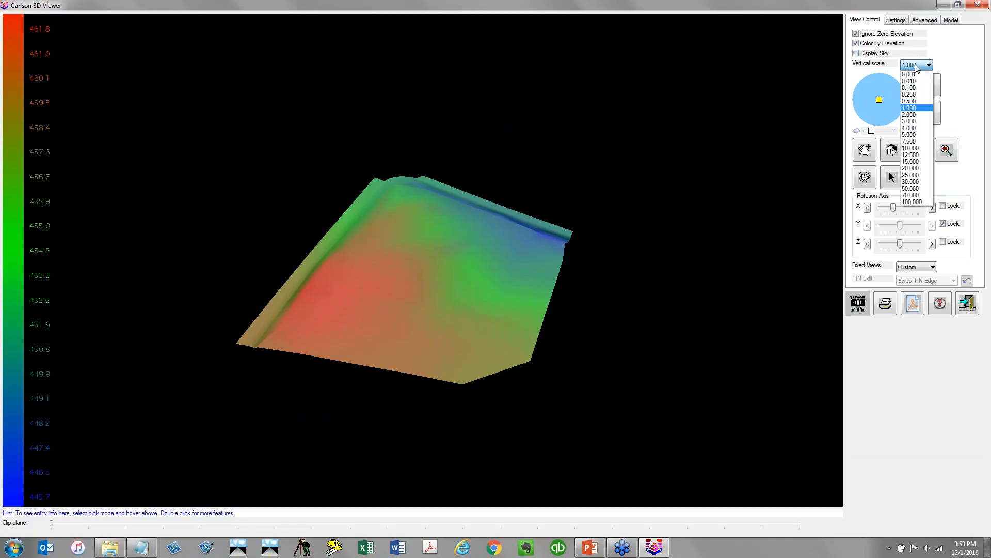
left_click(910, 128)
left_click_drag(460, 356, 449, 284)
left_click_drag(620, 417, 364, 418)
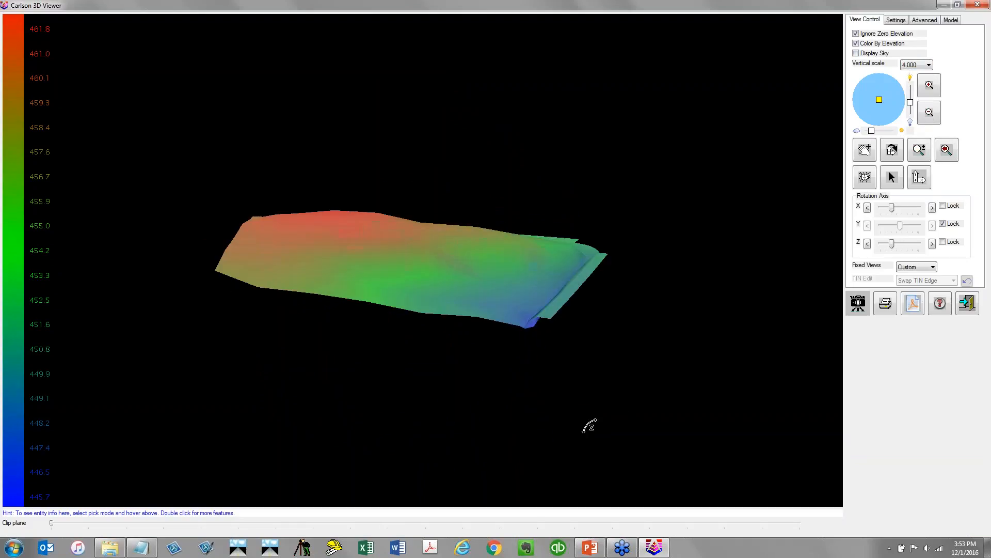
left_click_drag(587, 423, 405, 423)
left_click_drag(582, 423, 455, 462)
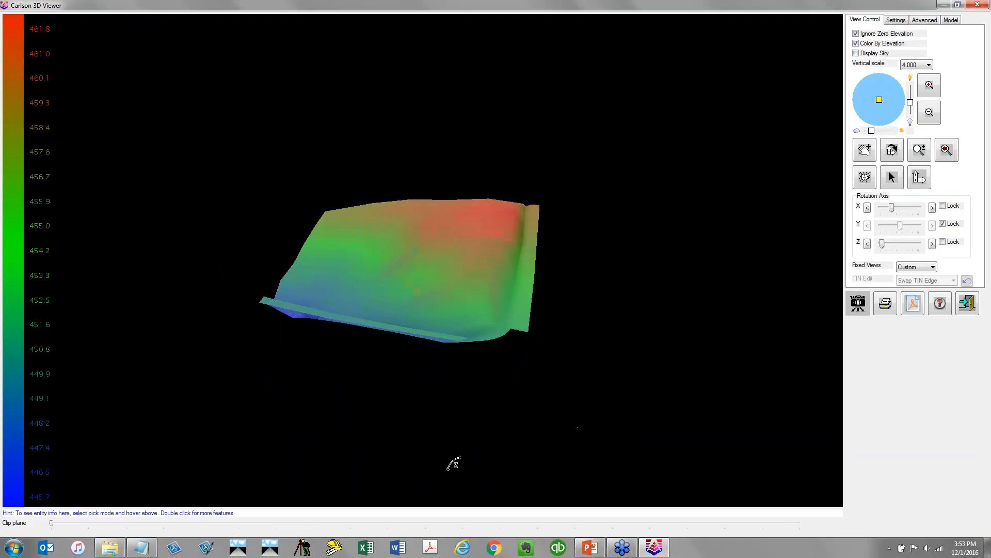
left_click_drag(462, 345, 489, 344)
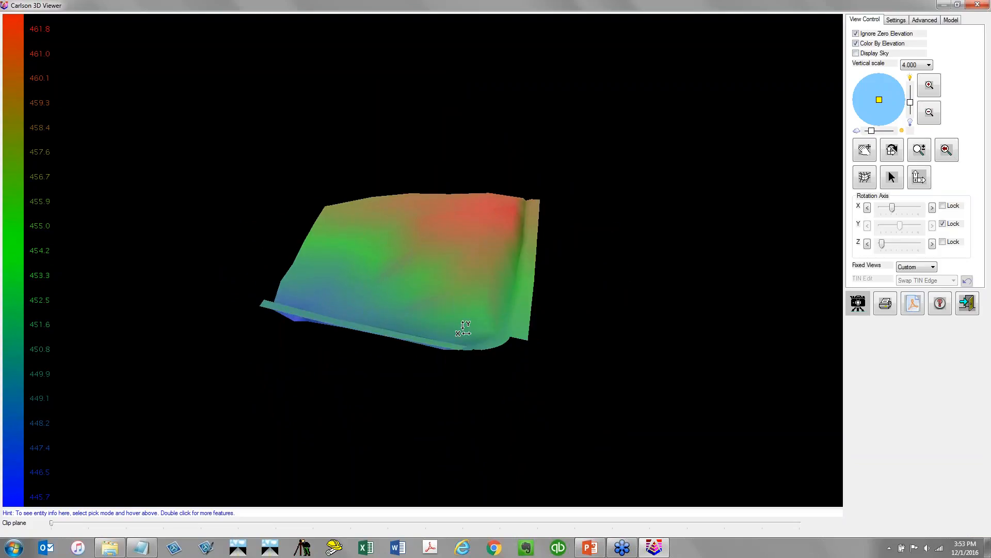
scroll(457, 323, "up", 5)
left_click_drag(361, 394, 624, 451)
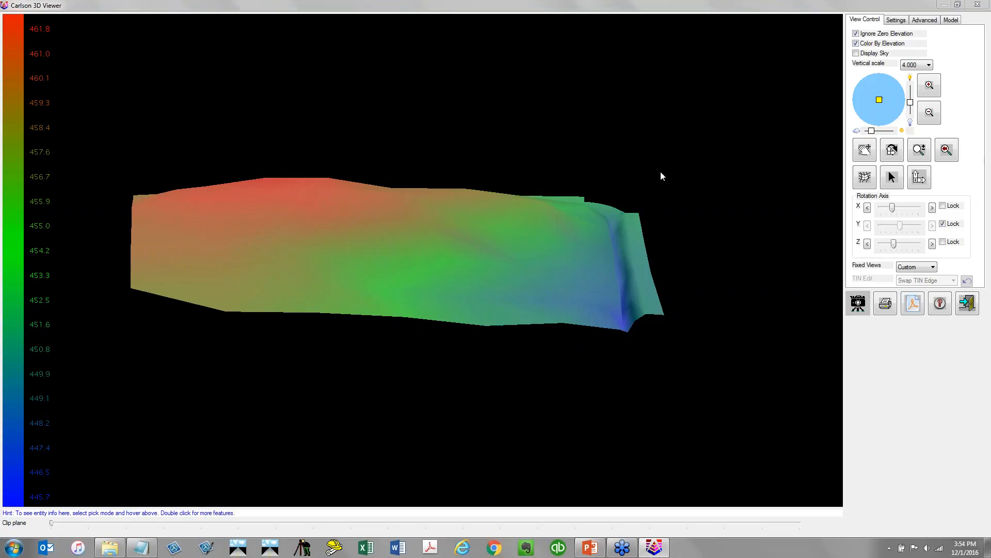
Exit the 3D Viewer to return to the drawing
left_click(973, 306)
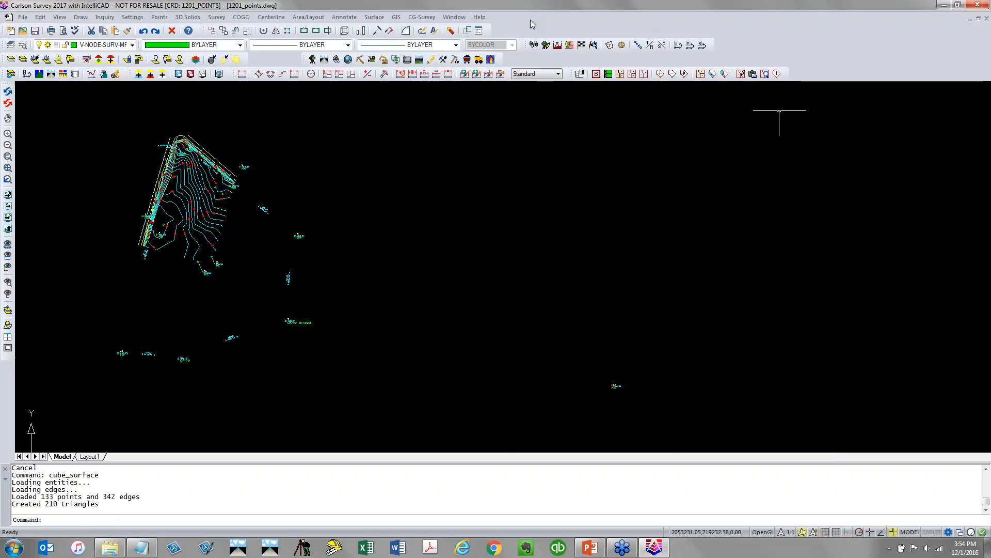
Report the non-surface points for the full point range, review the listing, and close the report window
left_click(375, 18)
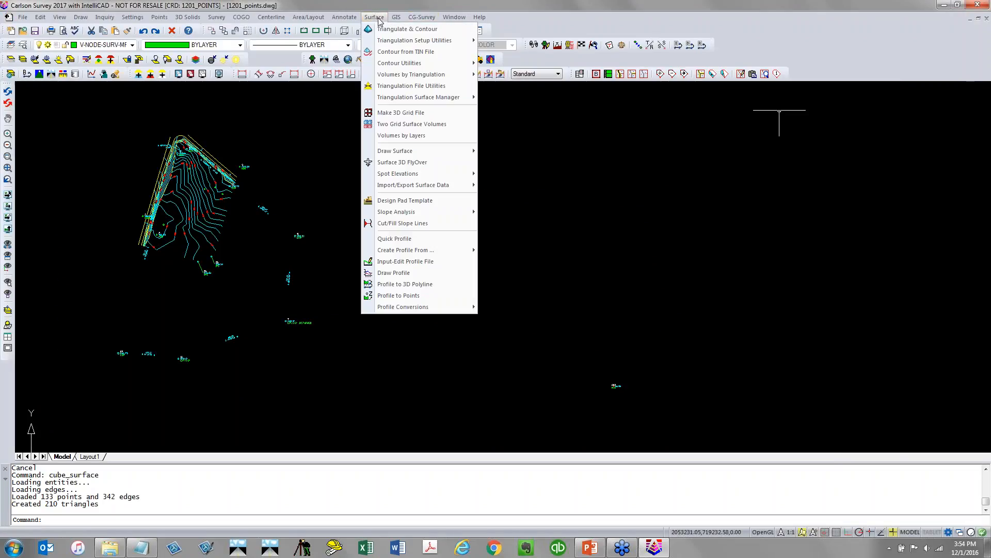
mouse_move(381, 40)
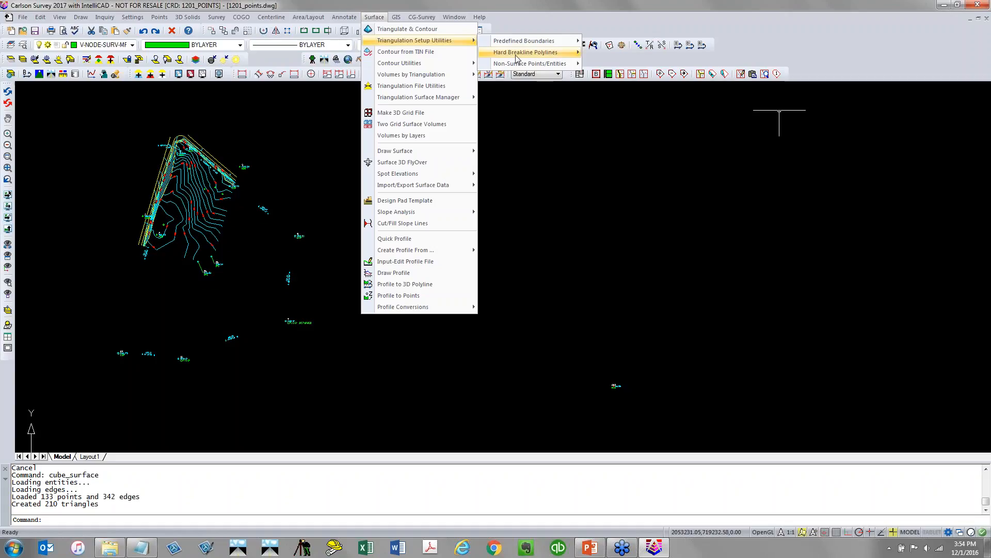
mouse_move(524, 65)
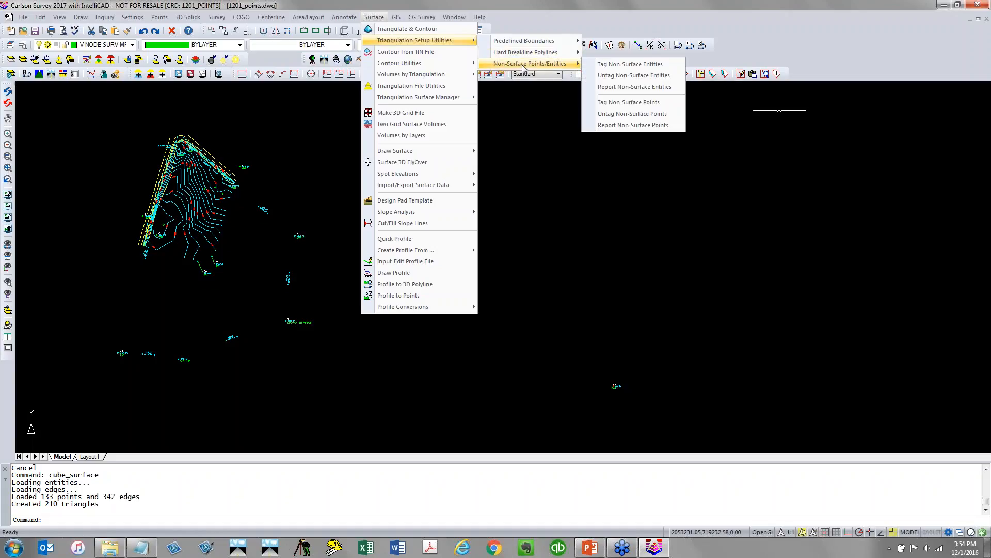
left_click(677, 130)
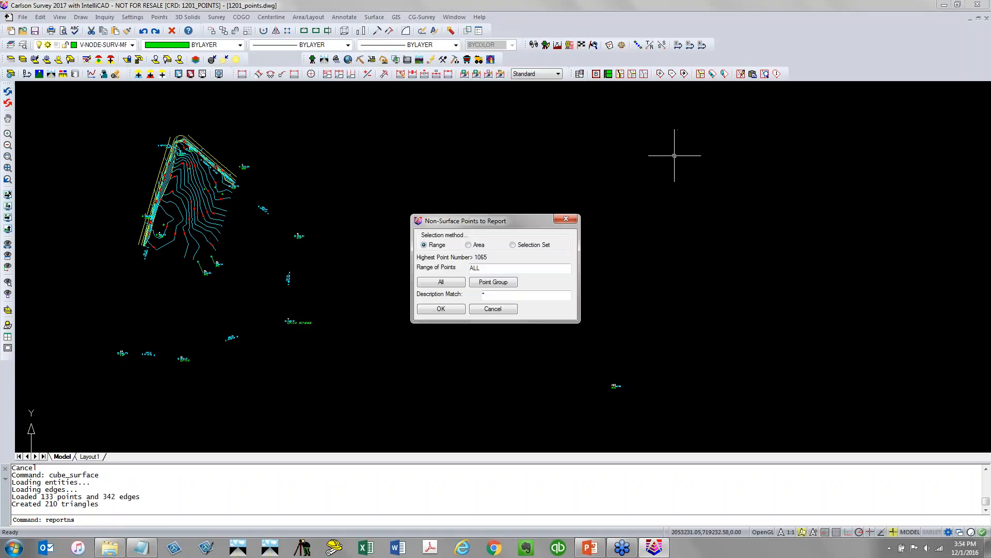
left_click(452, 308)
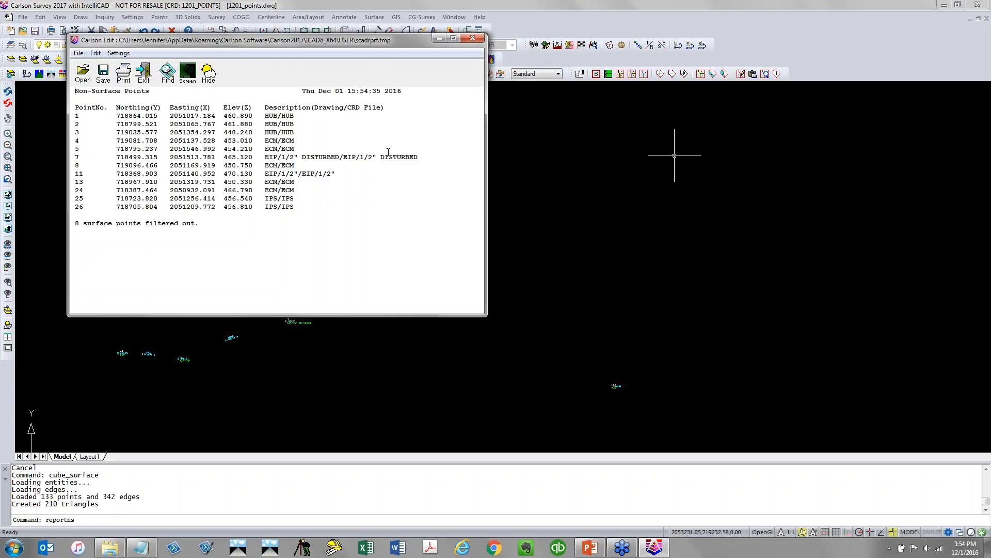
left_click_drag(429, 156, 347, 157)
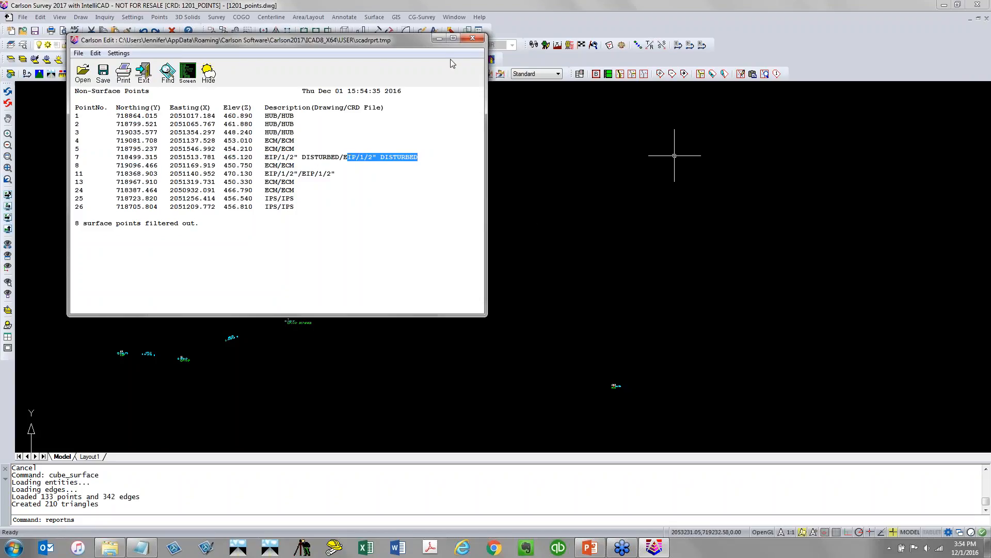
left_click(472, 38)
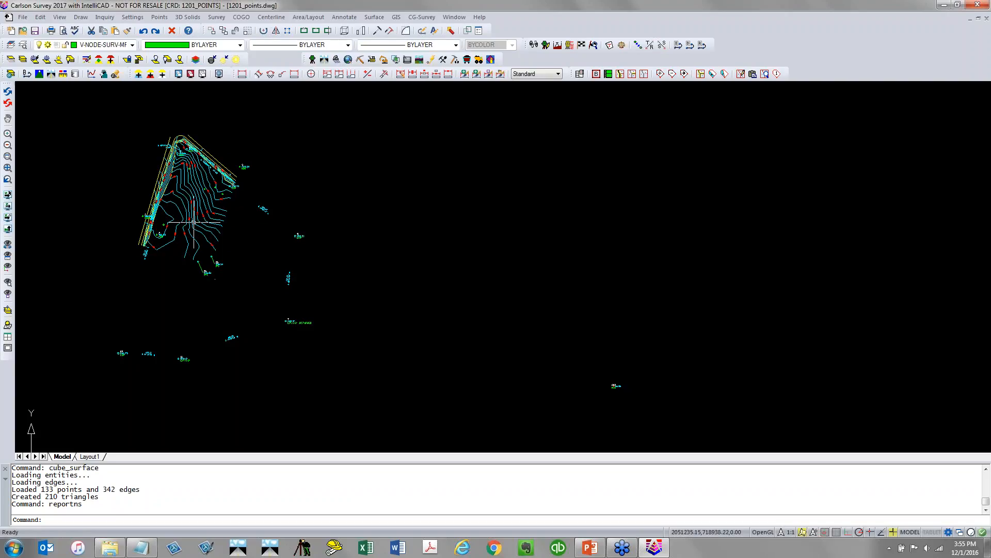
left_click(367, 19)
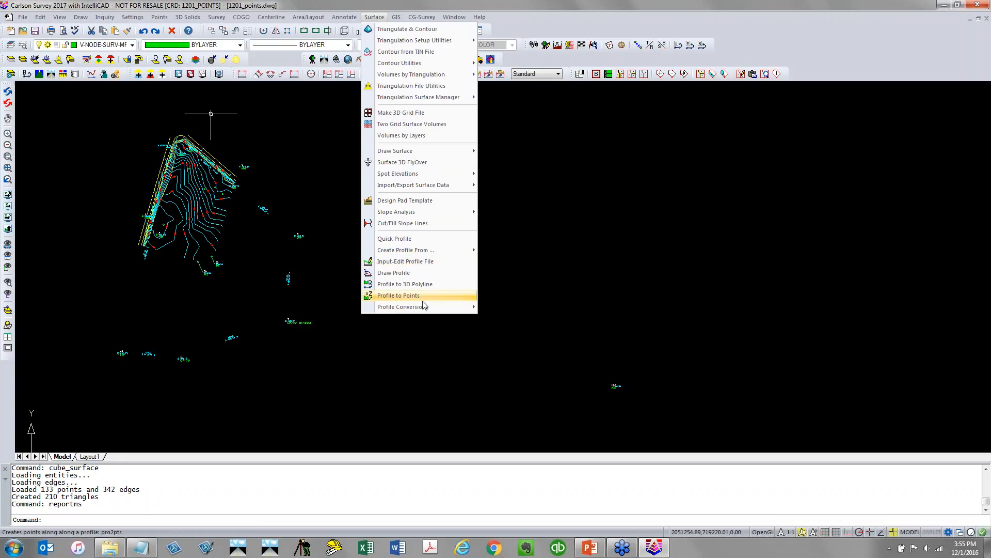
mouse_move(420, 306)
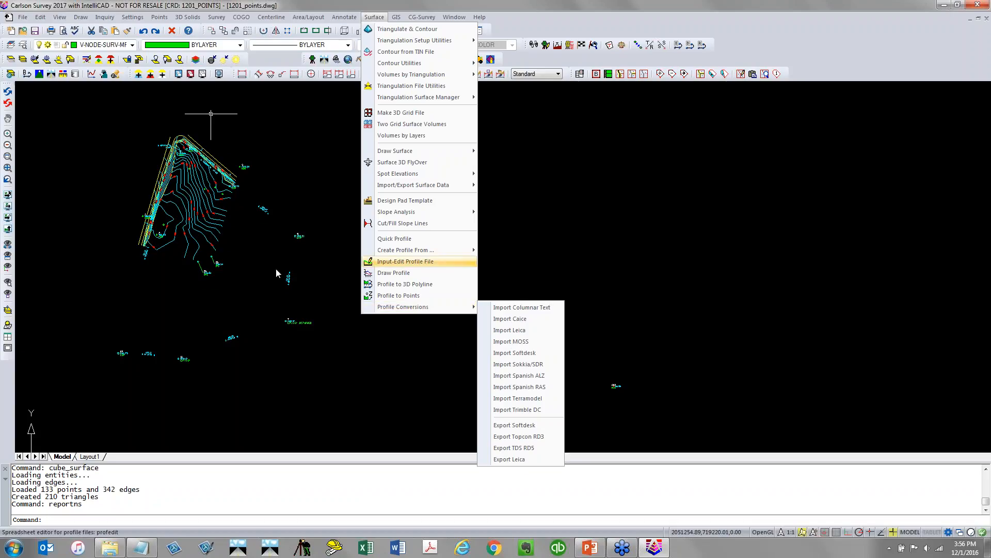
left_click(265, 303)
left_click(260, 291)
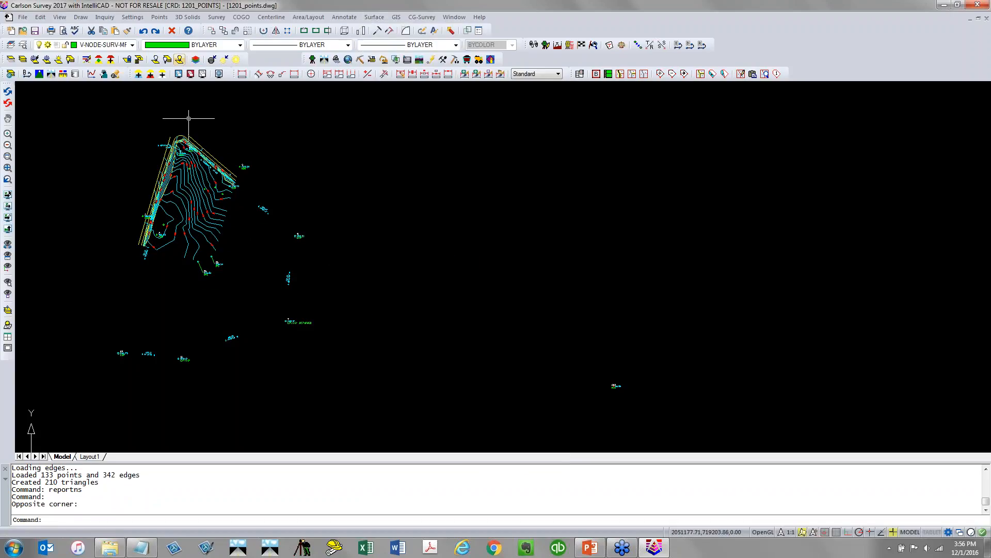
Turn off the V-TOPO-MINR and V-TOPO-LABL layers to hide the contours and labels
left_click(132, 45)
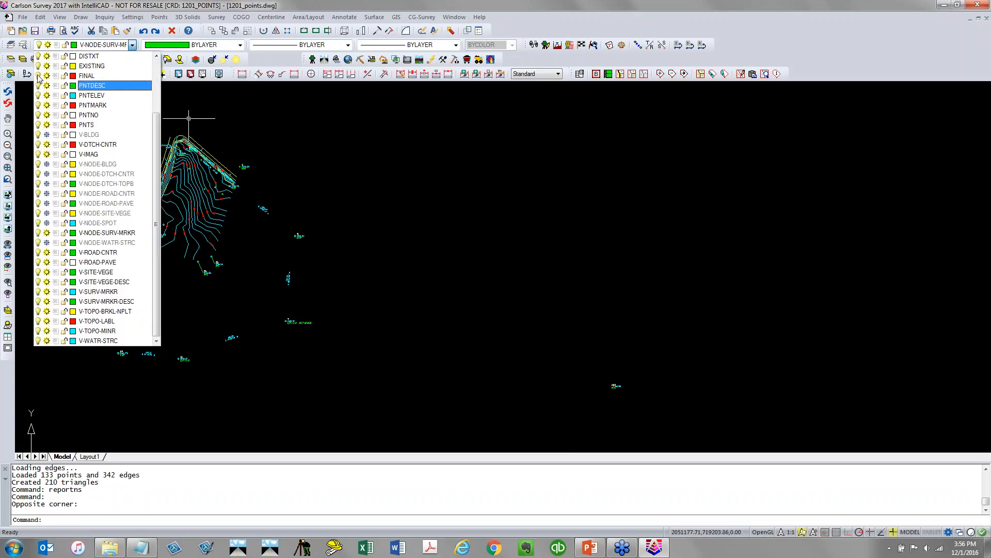
scroll(37, 118, "up", 1)
scroll(36, 120, "up", 2)
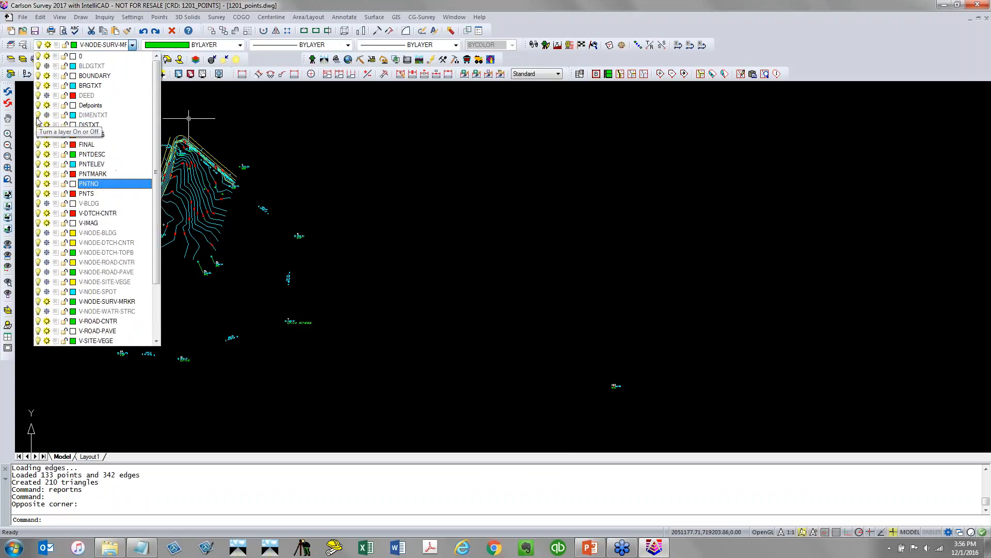
scroll(36, 118, "down", 3)
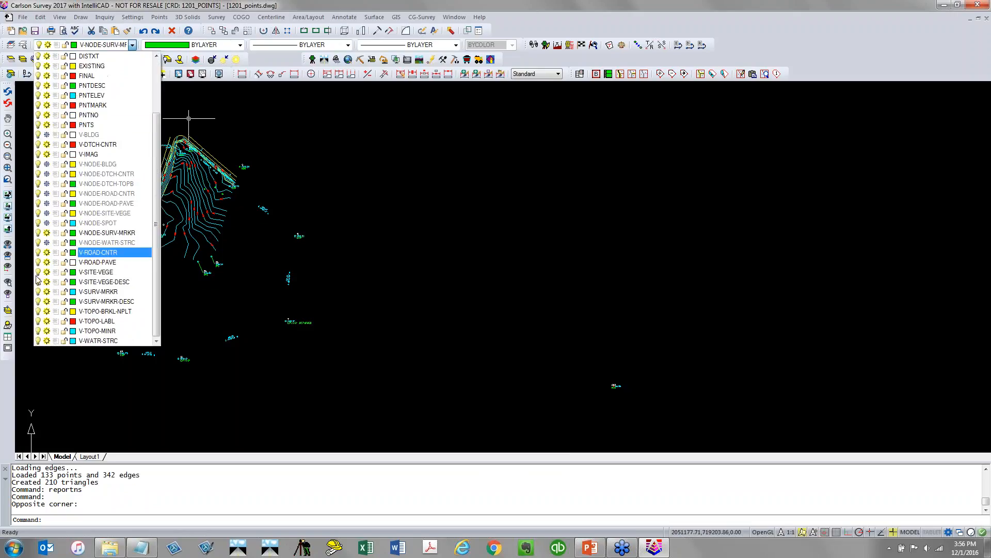
left_click(47, 331)
left_click(46, 321)
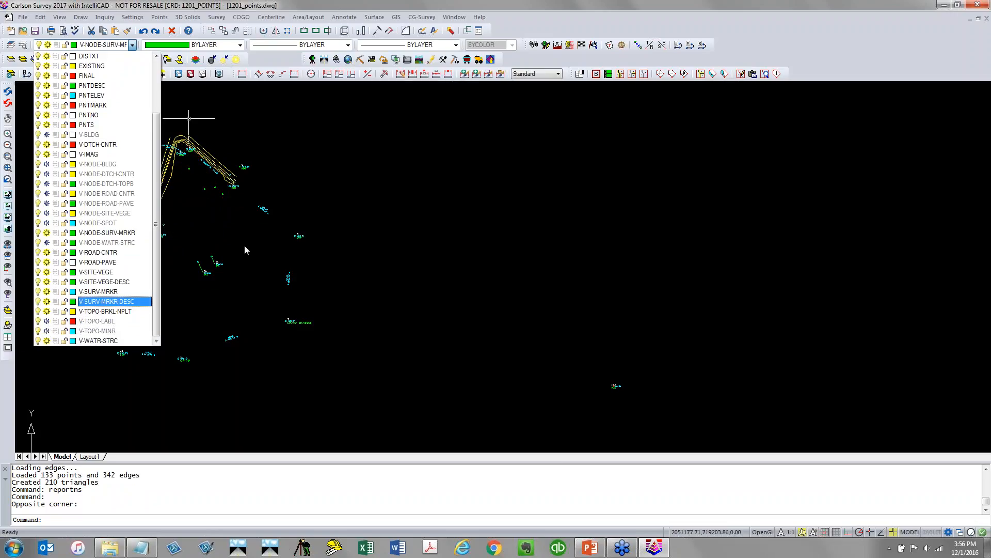
left_click(244, 272)
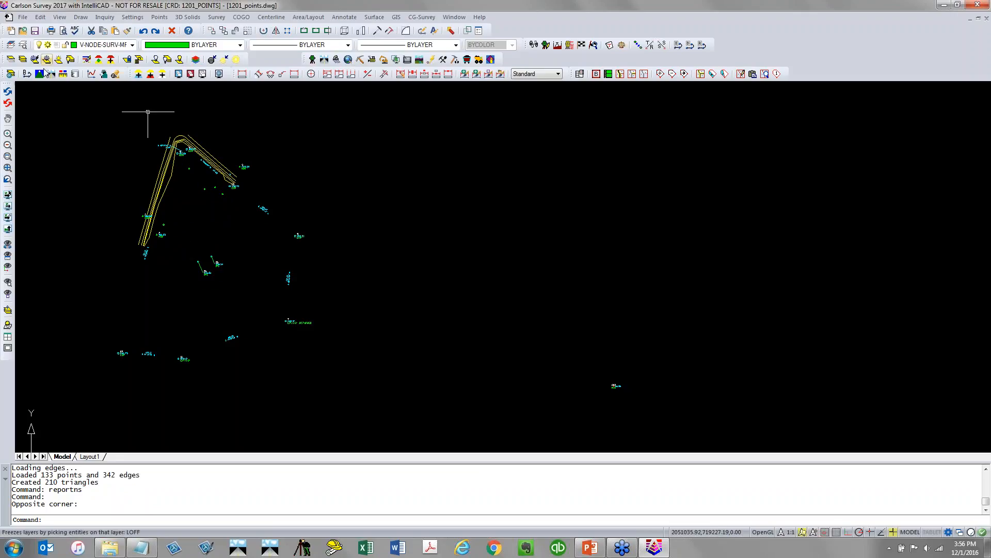
Isolate the layers of the breakline entities selected with a window around the road edges
left_click(11, 60)
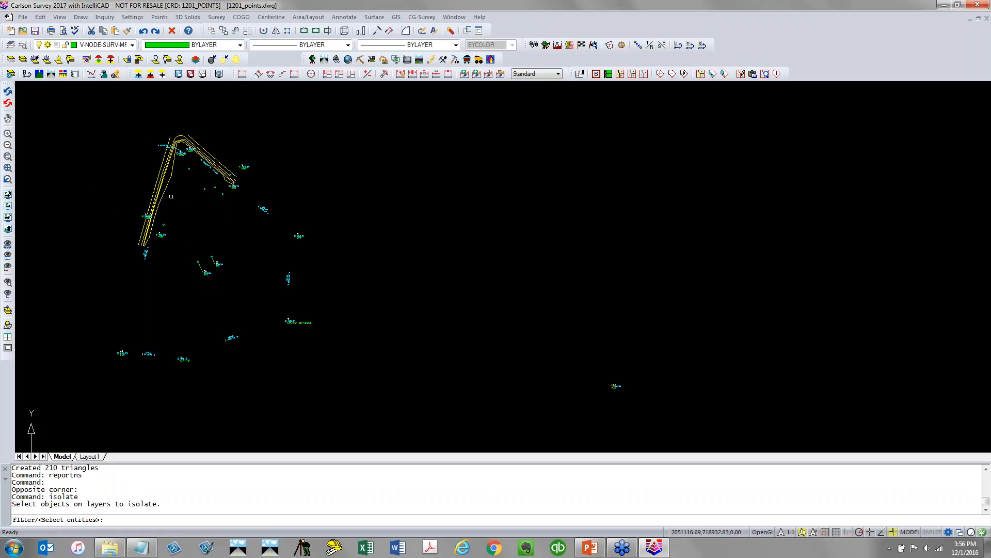
left_click(175, 199)
left_click(149, 176)
key("Return")
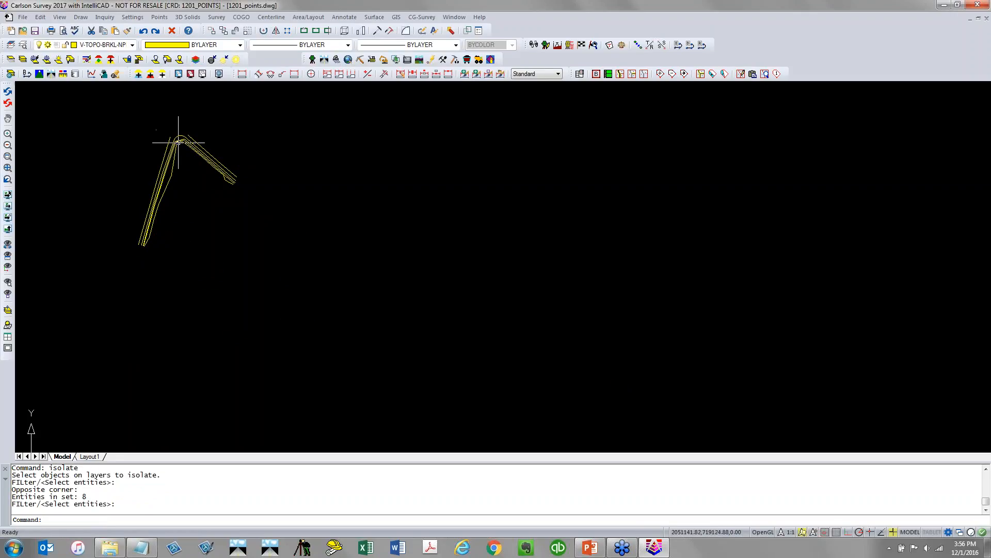
Draw a three-vertex 2D polyline from the breaklines' lower end across and up to their upper-right end
scroll(178, 138, "up", 3)
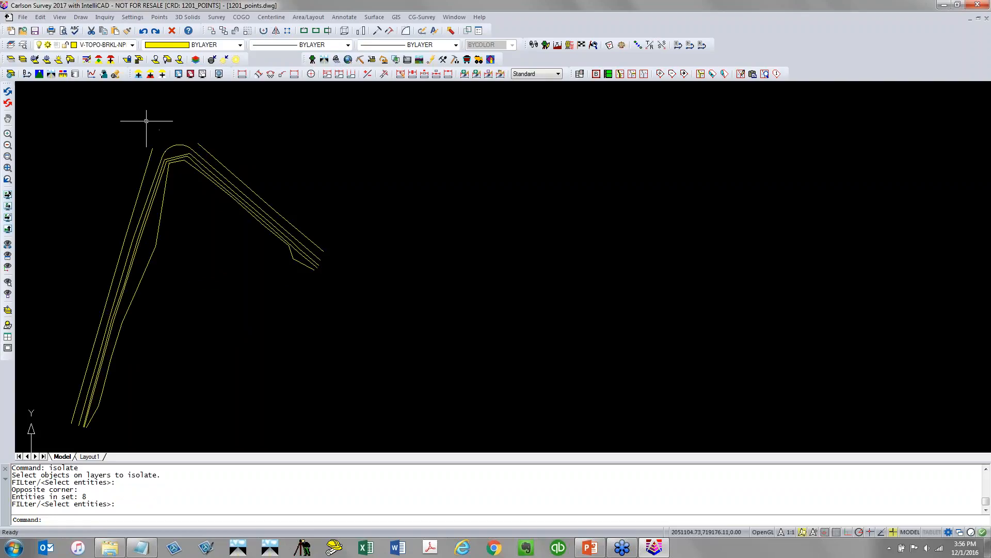
left_click(81, 17)
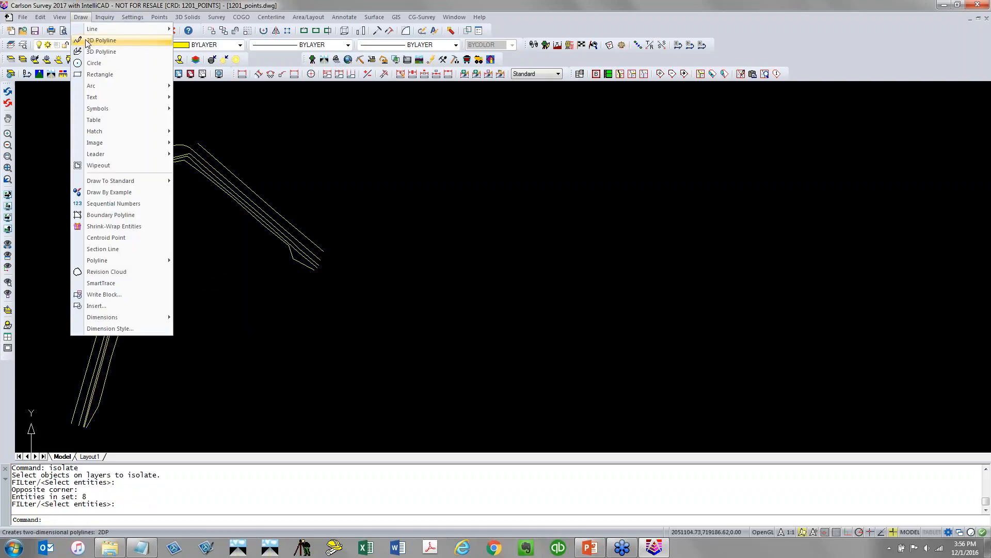
left_click(88, 41)
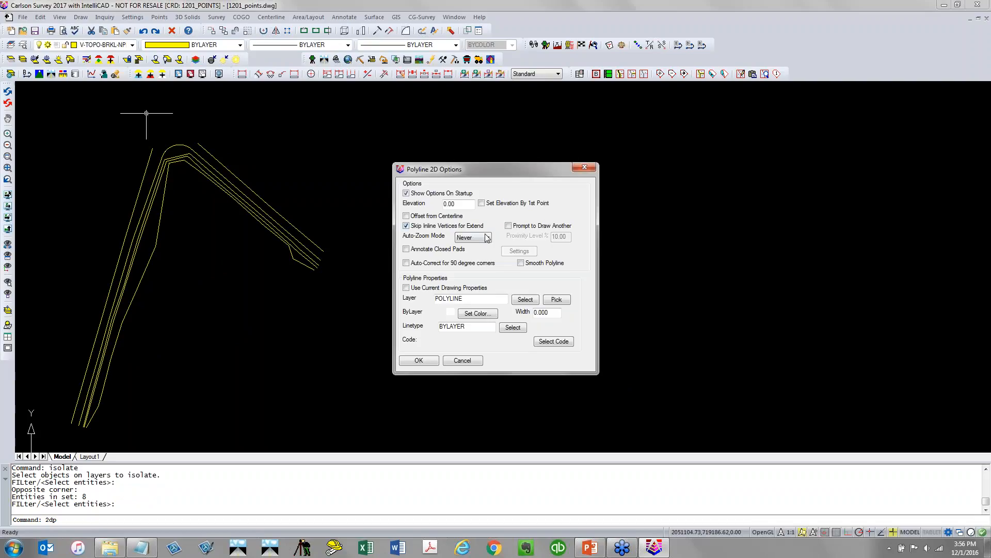
left_click(419, 360)
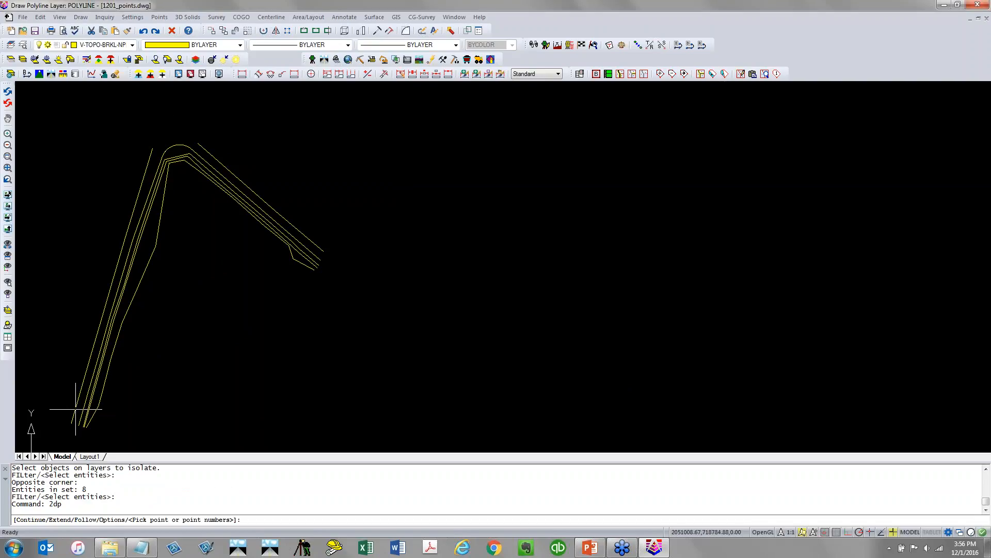
left_click(77, 410)
left_click(191, 426)
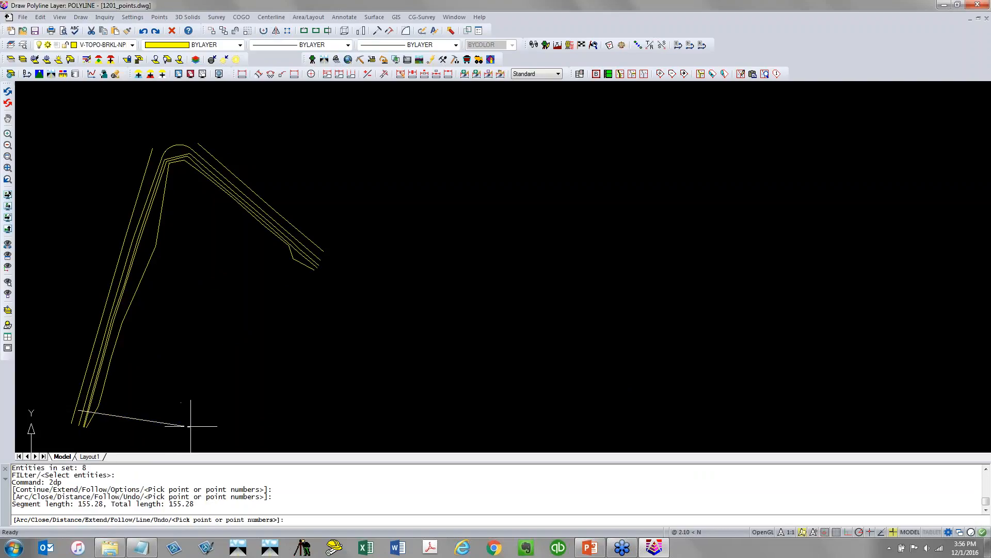
left_click(315, 256)
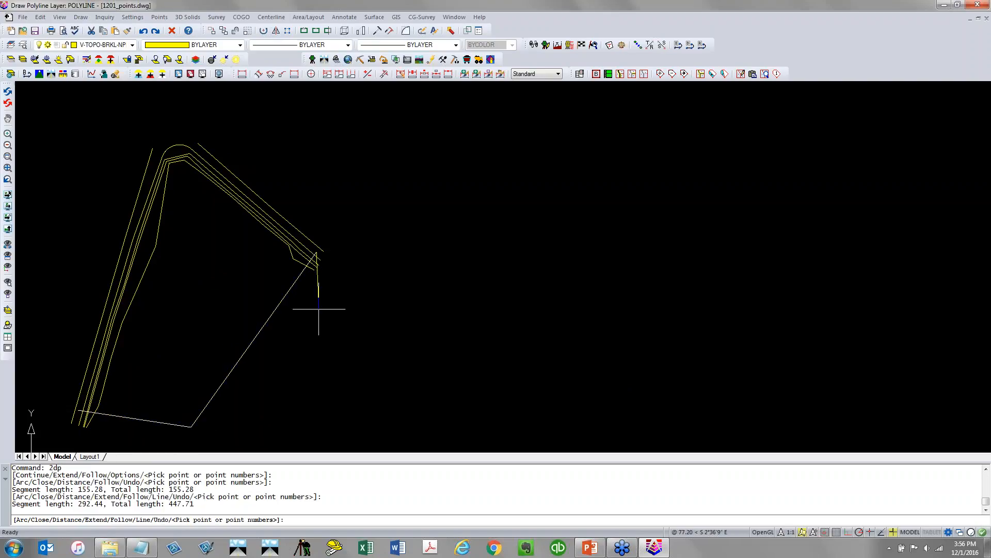
key("Return")
Fillet the polyline's bottom corner with a radius of 150
middle_click_drag(237, 401, 289, 348)
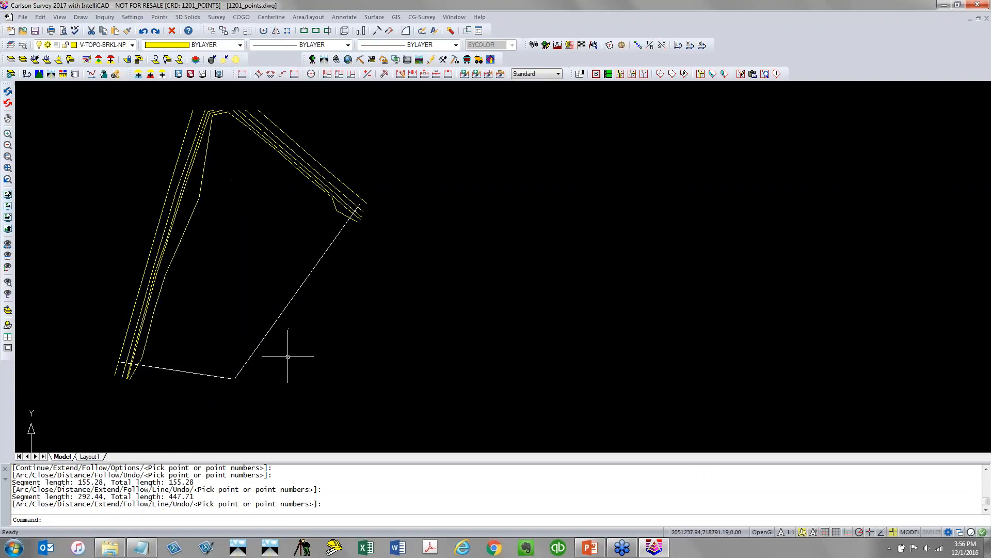
type("F")
key("Return")
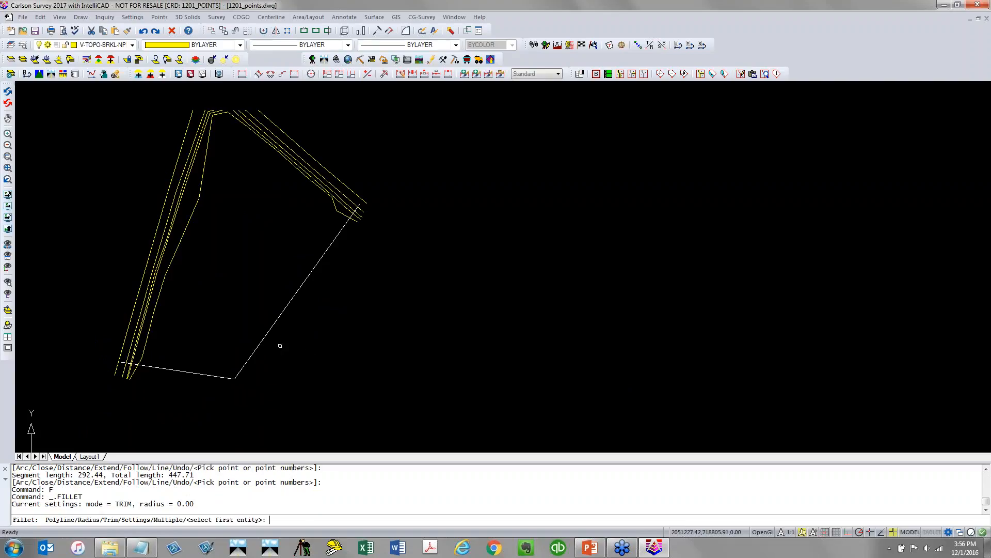
type("R")
key("Return")
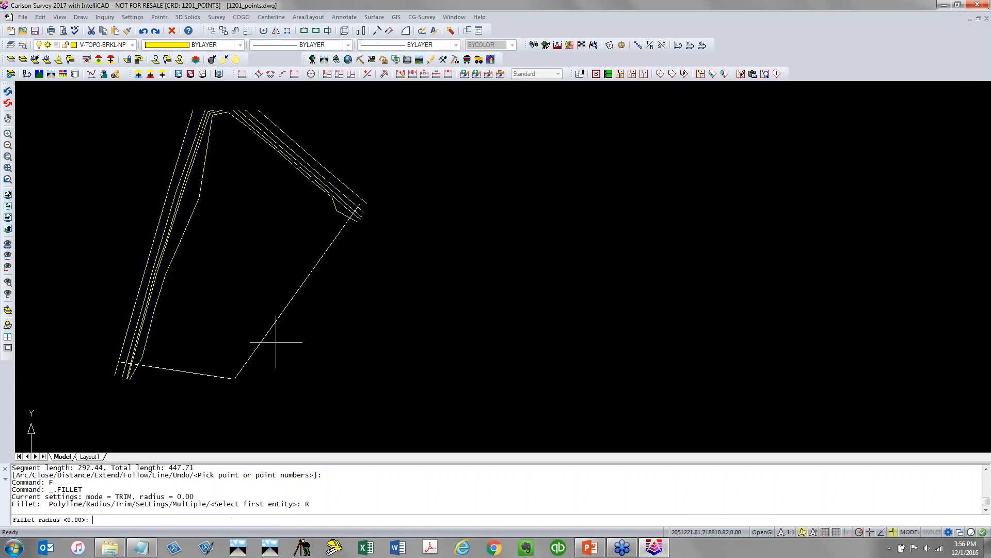
type("150")
key("Return")
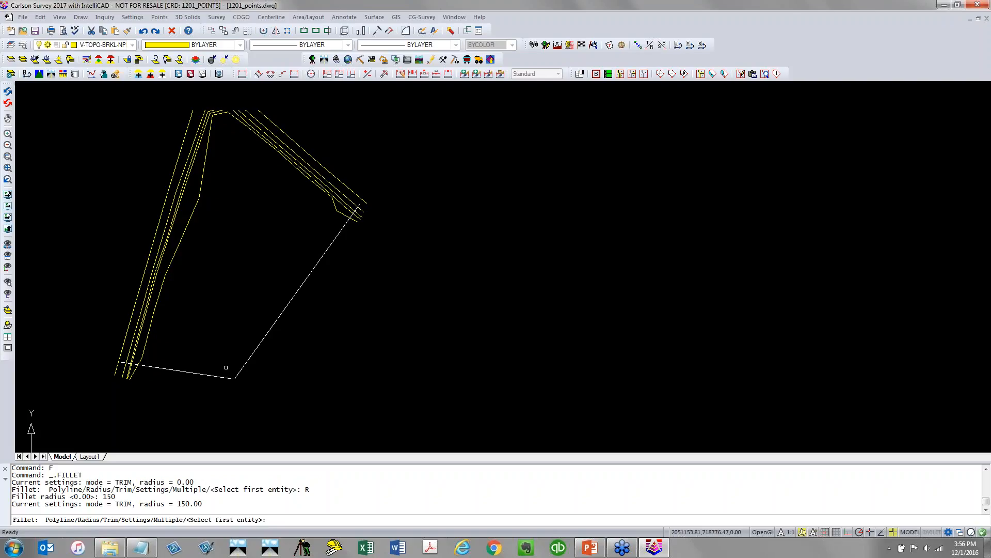
left_click(222, 373)
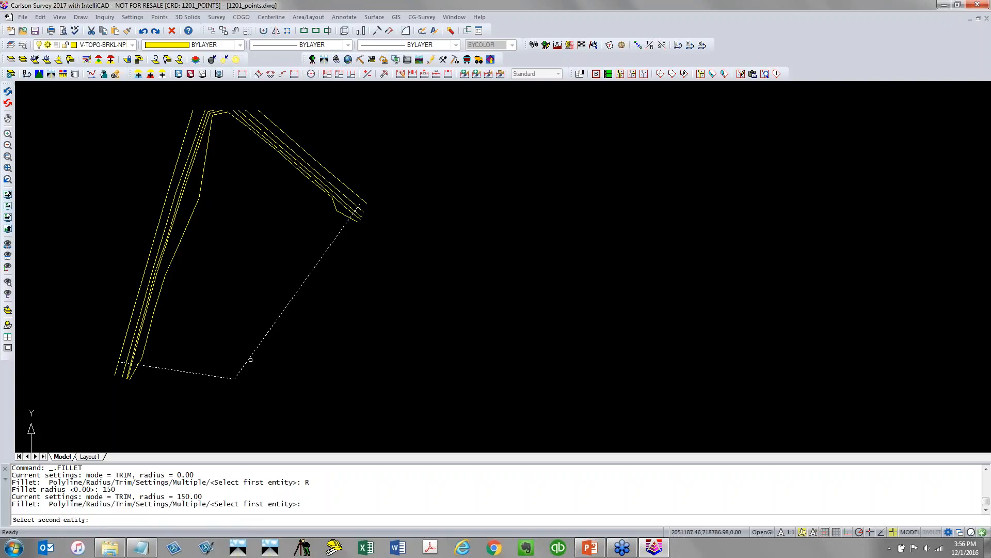
left_click(249, 360)
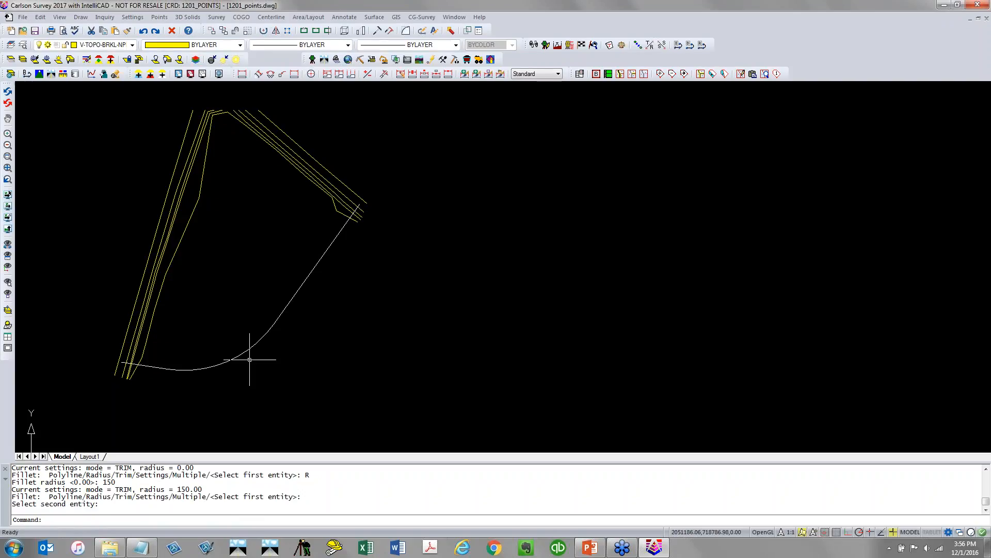
Write the filleted polyline to a new centerline file named 1201_CL1.cl
left_click(282, 18)
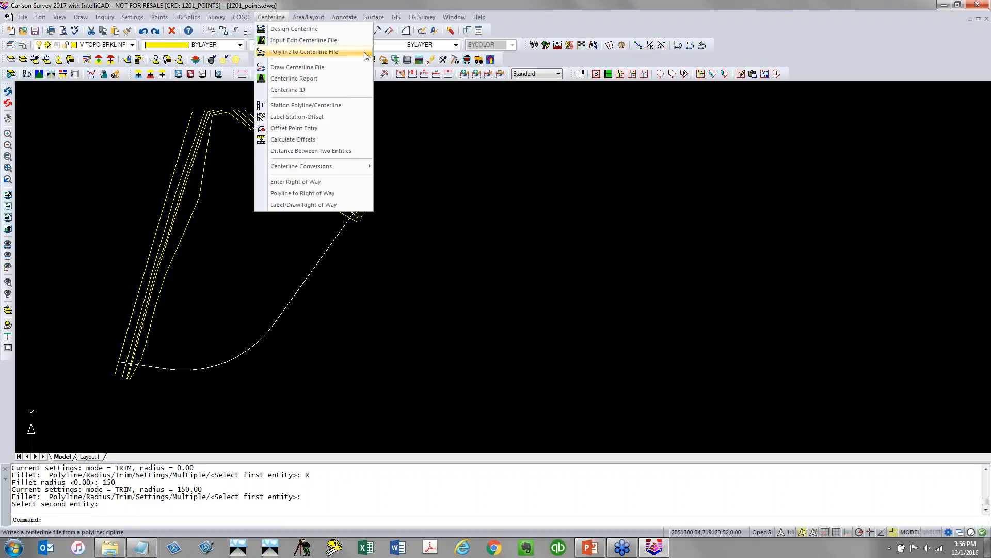
left_click(310, 51)
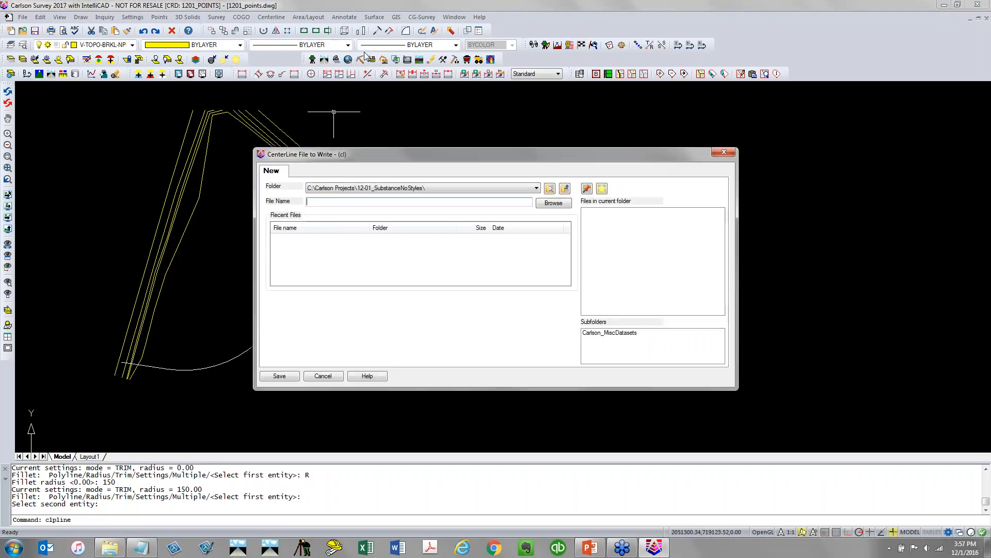
type("1201_CL")
key("Return")
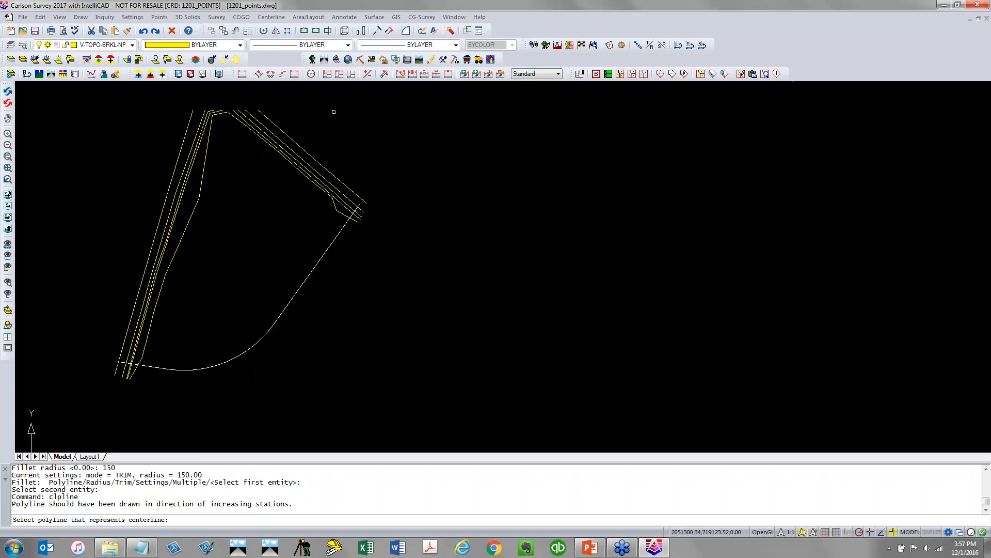
left_click(164, 367)
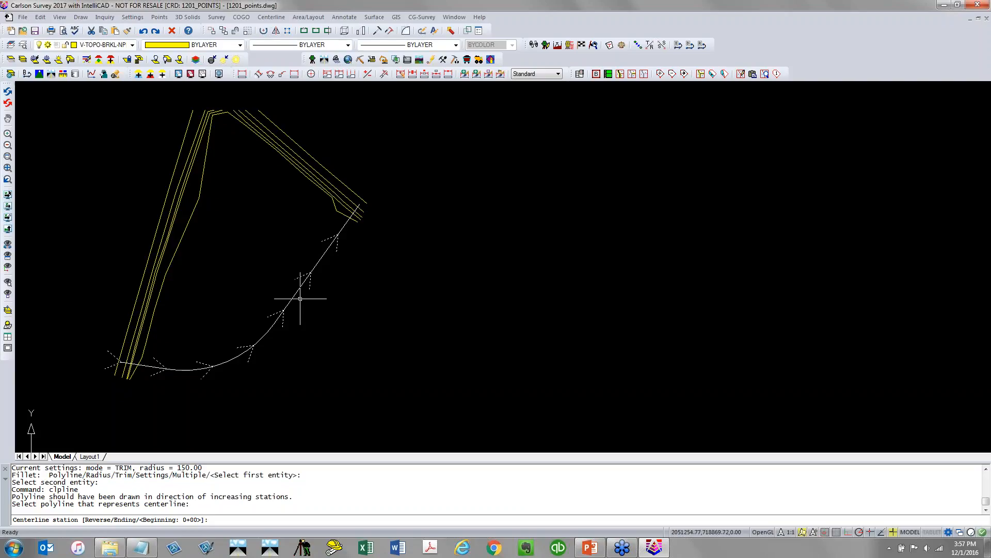
Reverse the centerline direction twice, accept beginning station 0+00, and continue past the station listing
type("R")
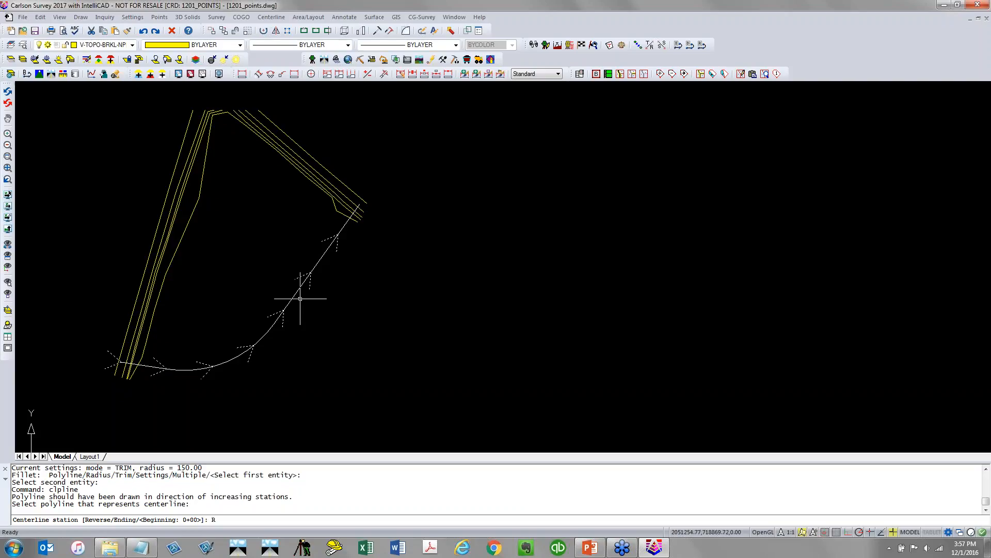
key("Return")
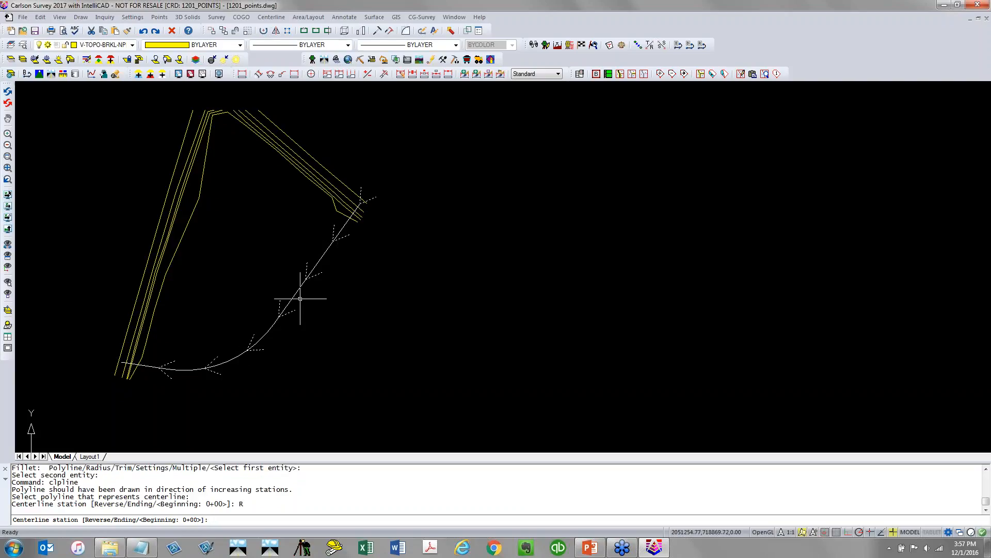
type("R")
key("Return")
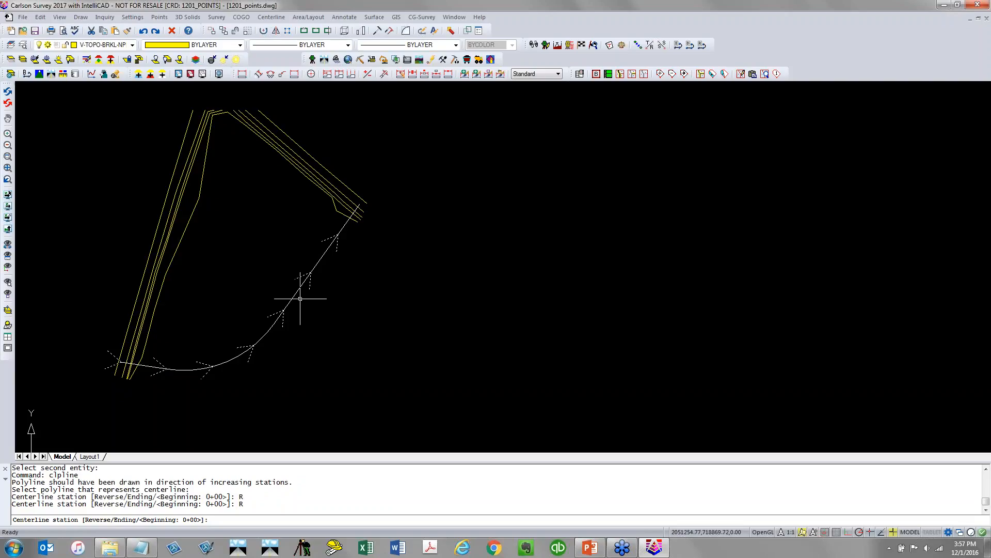
key("Return")
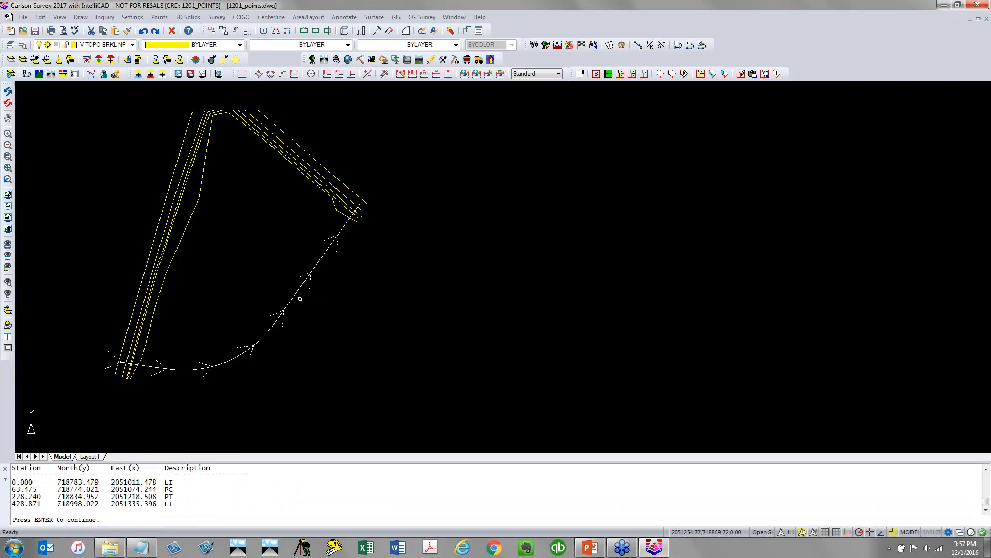
key("Return")
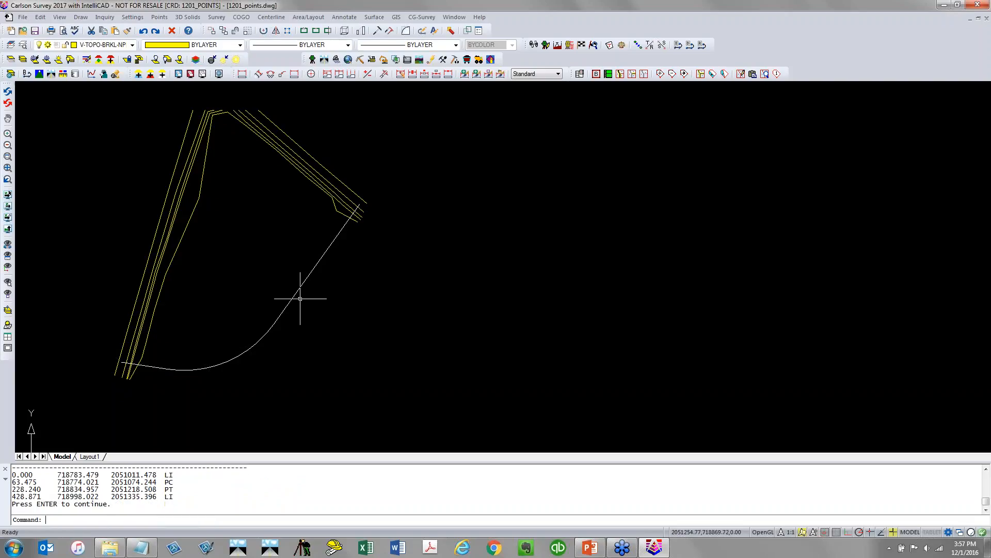
Station the centerline file 1201_CL1.cl with 100 stations, 50 intermediate stations and beginning station 0.000
left_click(271, 17)
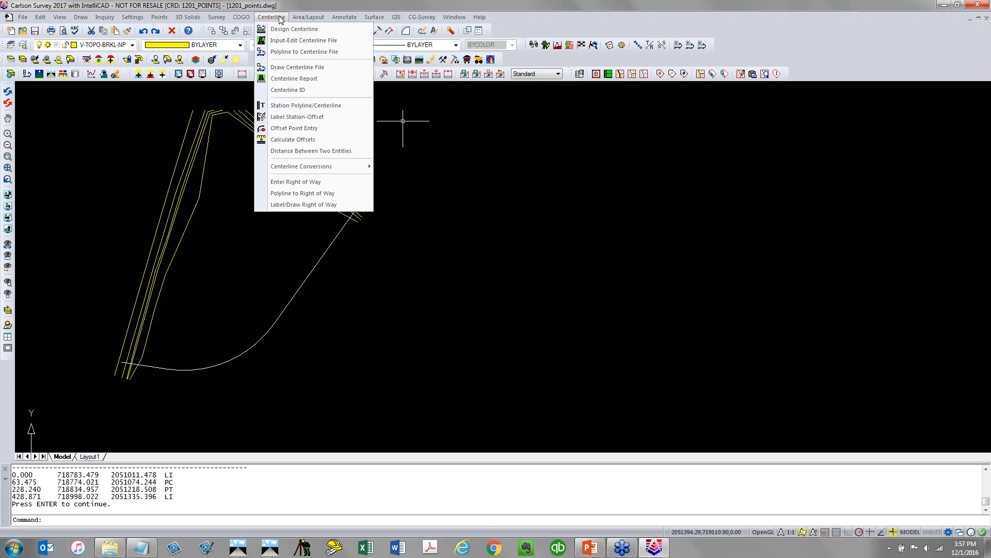
left_click(354, 110)
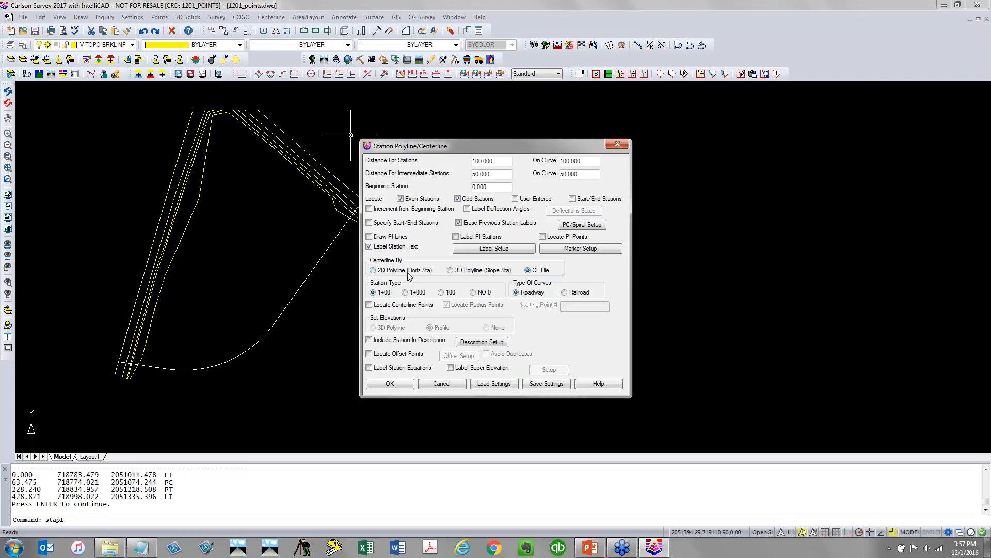
left_click(390, 383)
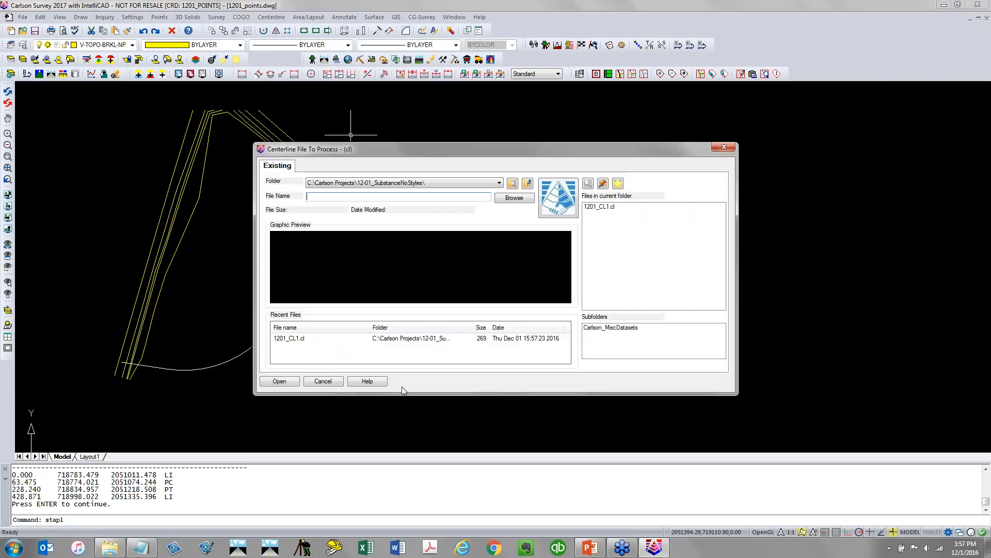
left_click(615, 206)
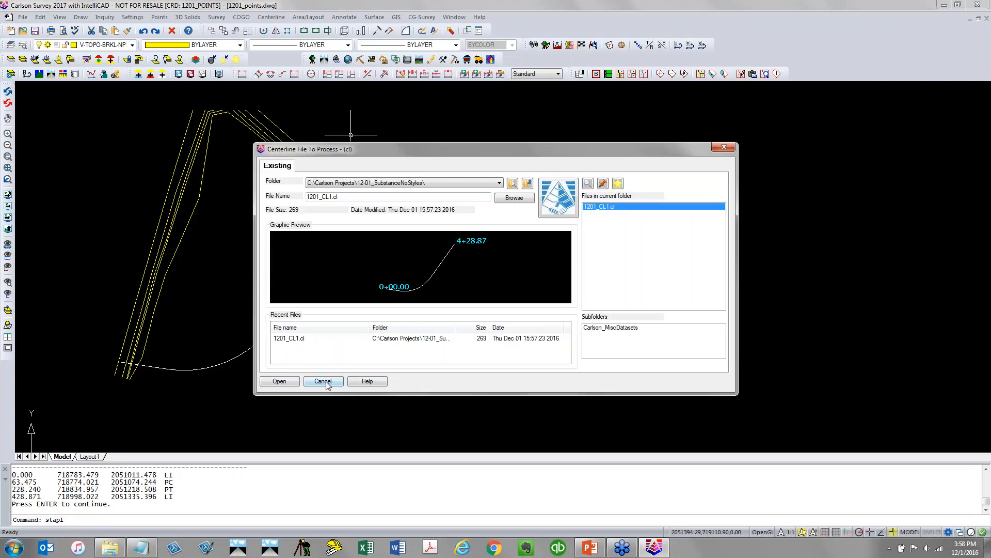
left_click(296, 382)
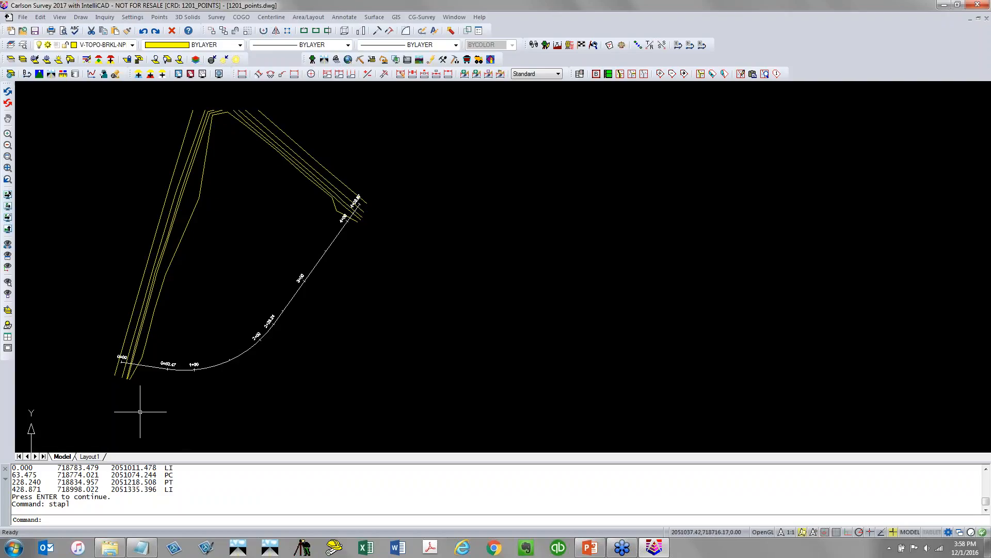
Start a profile from the triangulation surface 1201_POINTS.tin in the project folder, accepting the default profile options
scroll(140, 408, "up", 4)
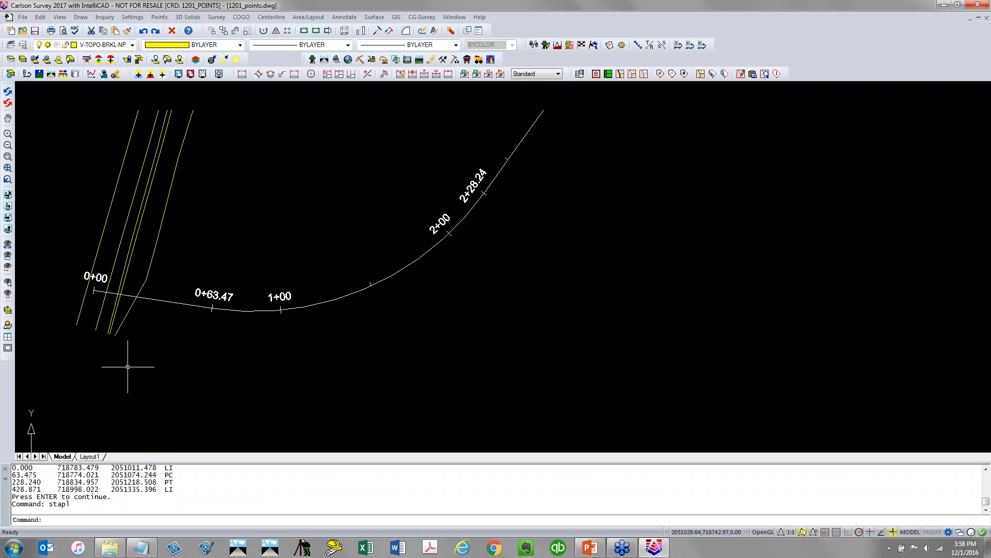
scroll(127, 367, "down", 2)
middle_click_drag(307, 234, 276, 330)
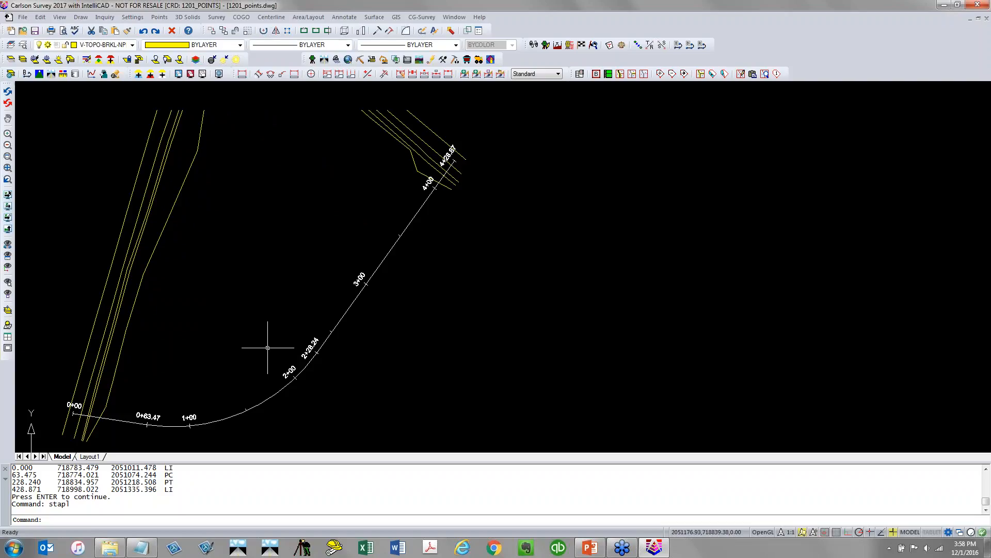
left_click(385, 19)
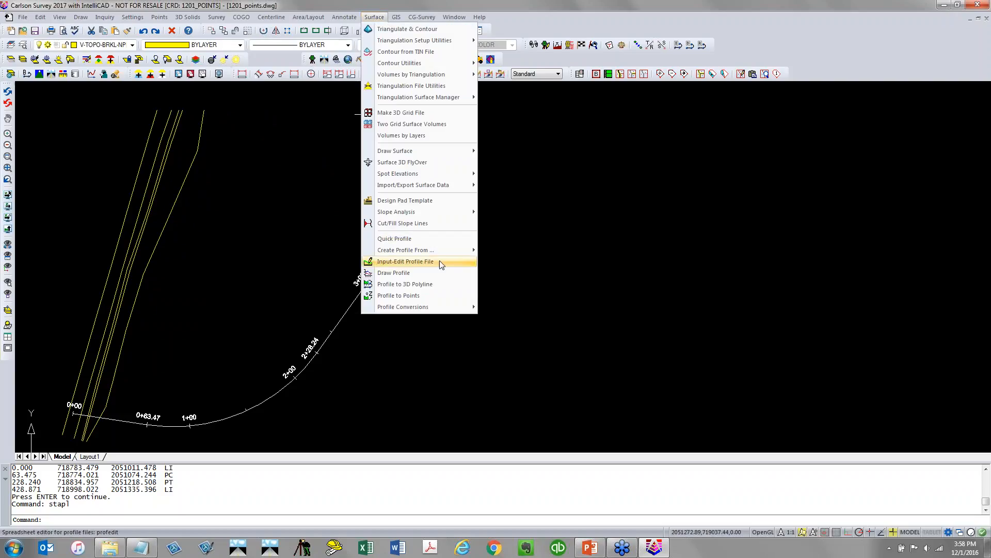
mouse_move(420, 251)
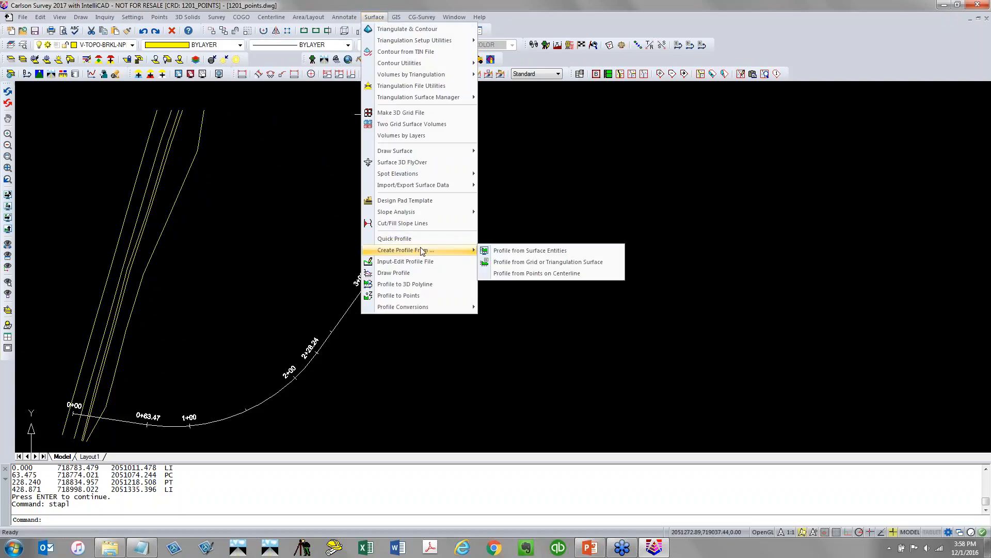
left_click(609, 263)
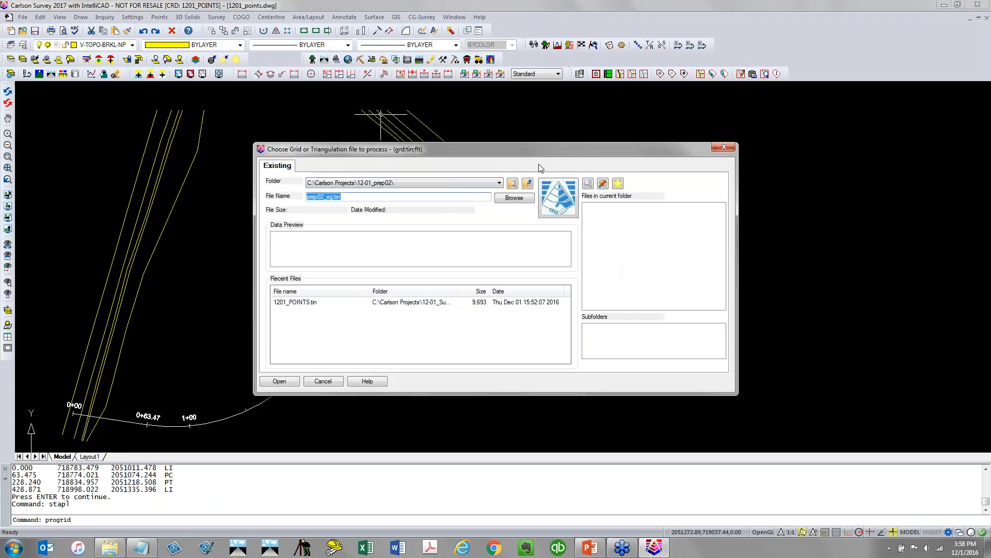
left_click(371, 186)
left_click(370, 193)
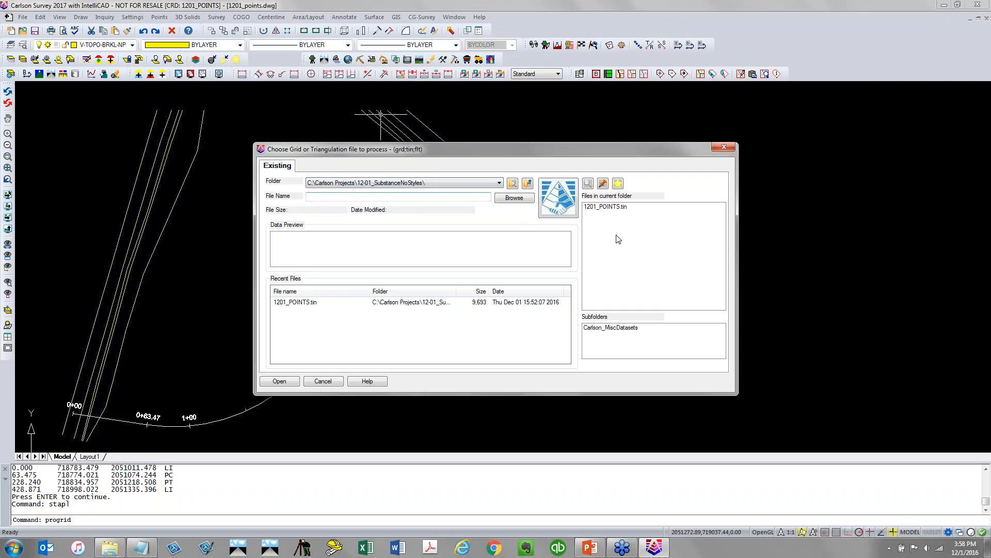
left_click(624, 207)
left_click(279, 381)
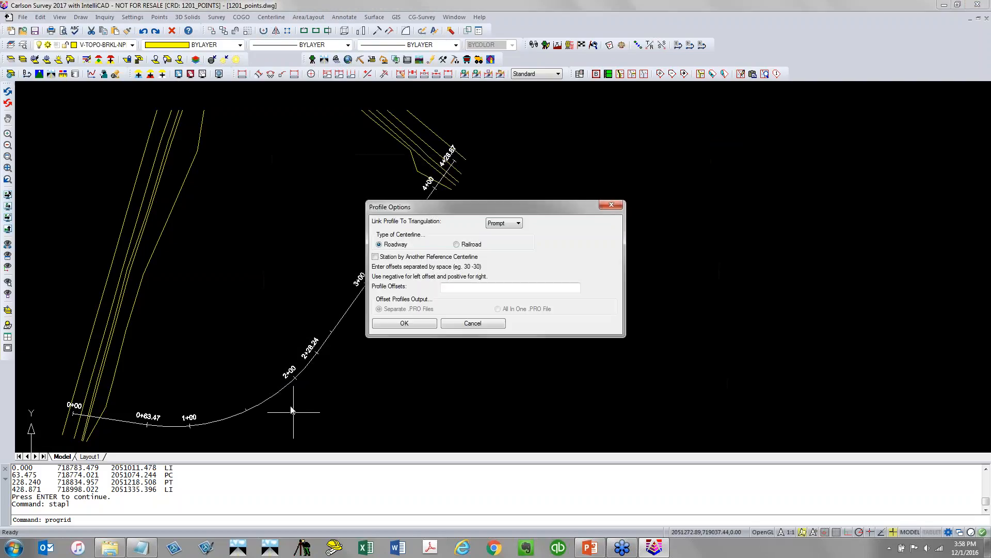
left_click(420, 324)
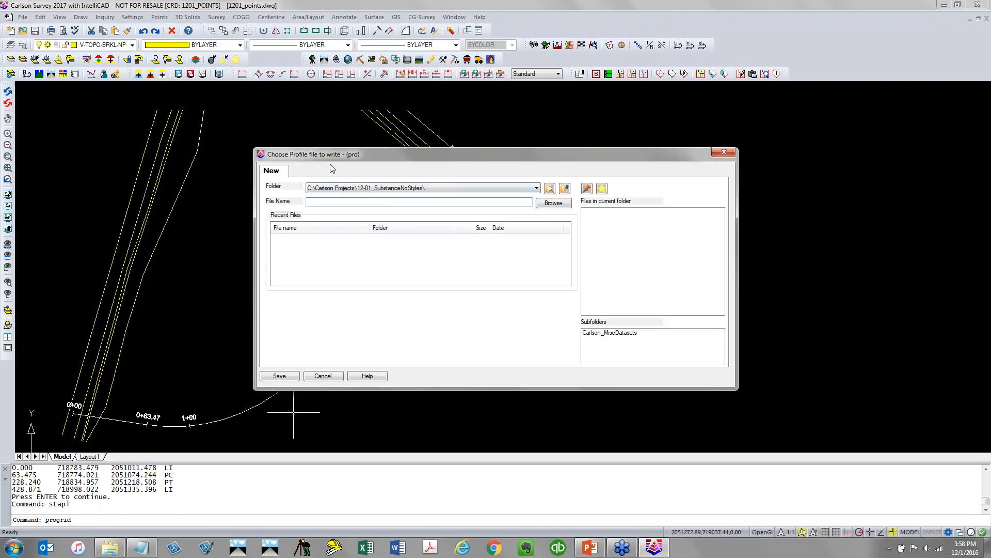
Save the profile as 1201_CL1_EG and compute it along the centerline file 1201_CL1.cl
type("1201_CL1_EG")
left_click(280, 376)
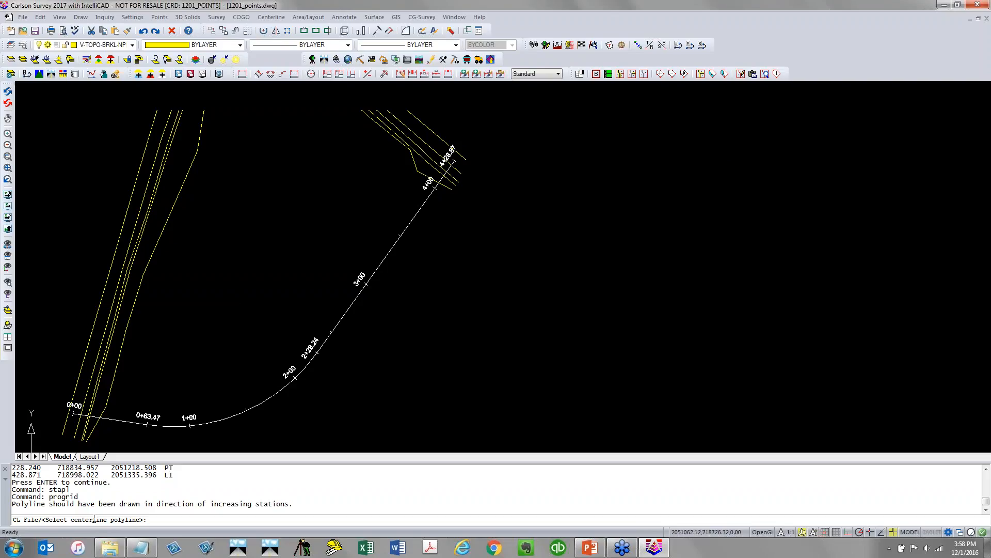
type("CL")
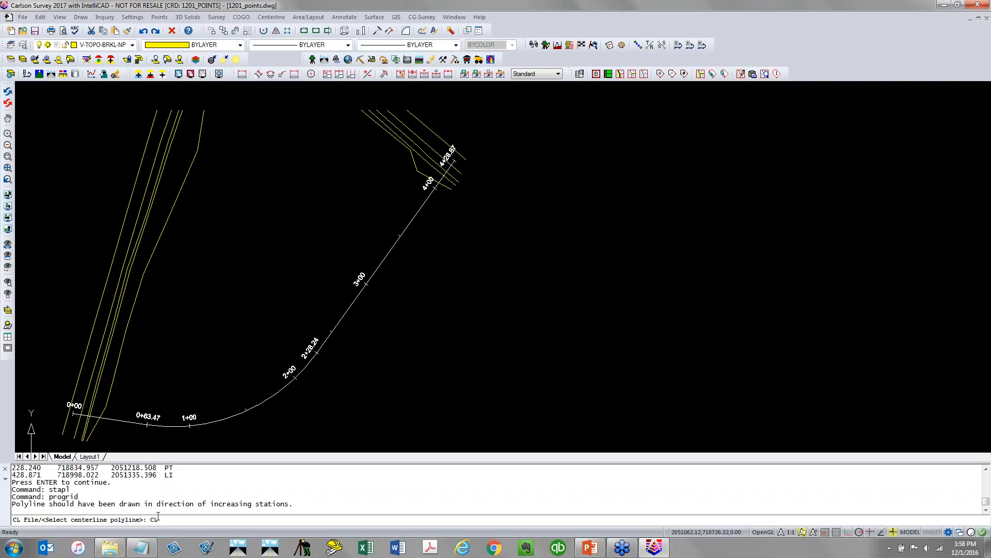
key("Return")
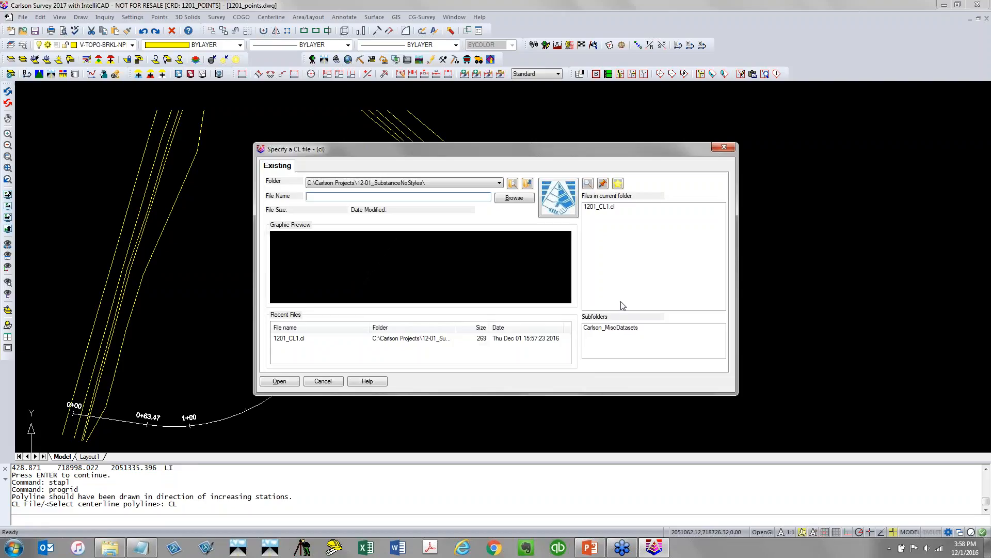
left_click(599, 206)
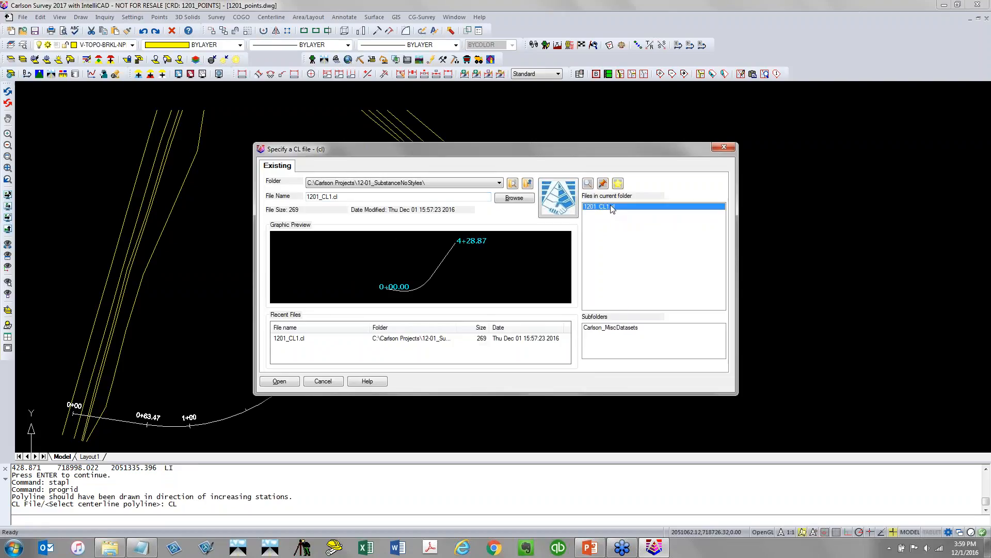
left_click(280, 381)
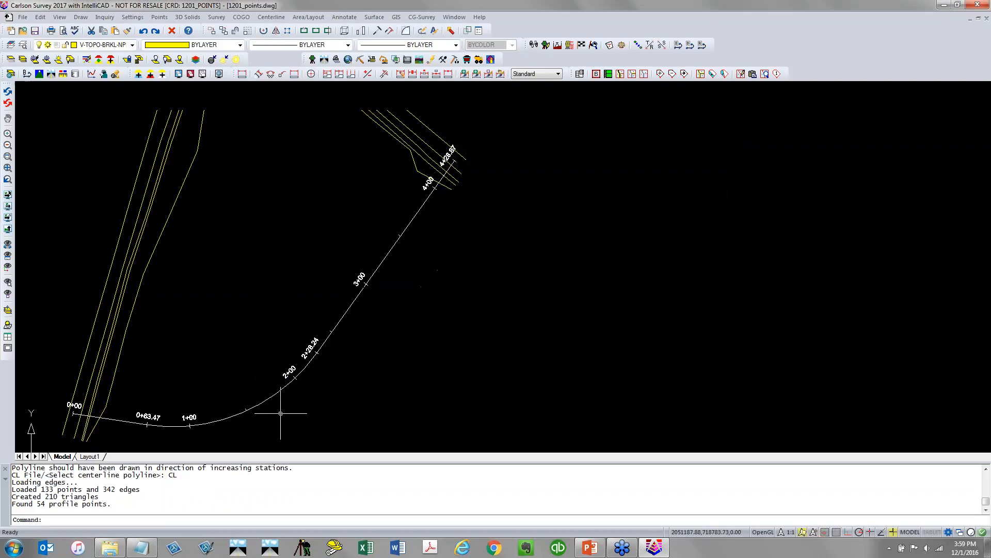
left_click(120, 503)
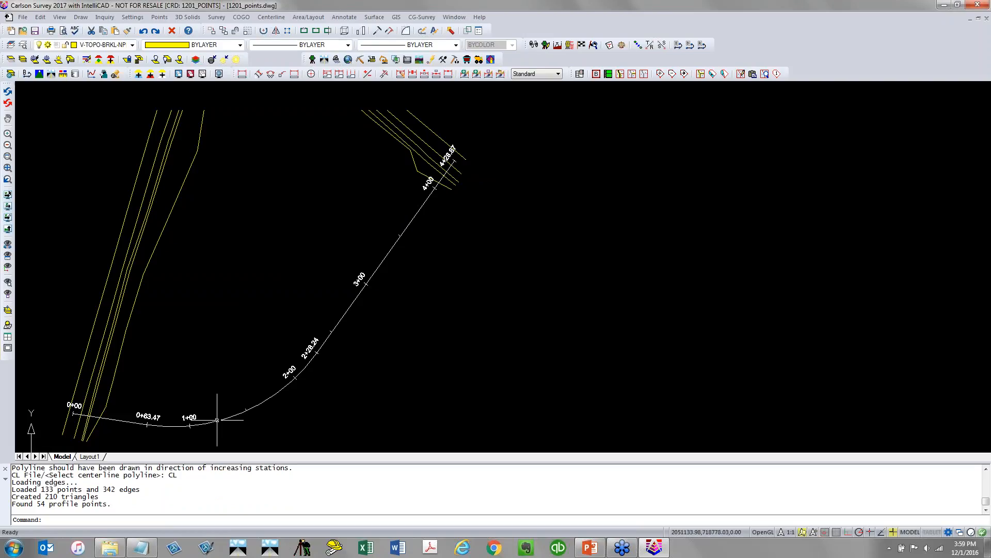
Draw the 1201_CL1_EG.pro profile on a grid from station 0 to 450 and elevation 440 to 470, placed beside the centerline
left_click(376, 17)
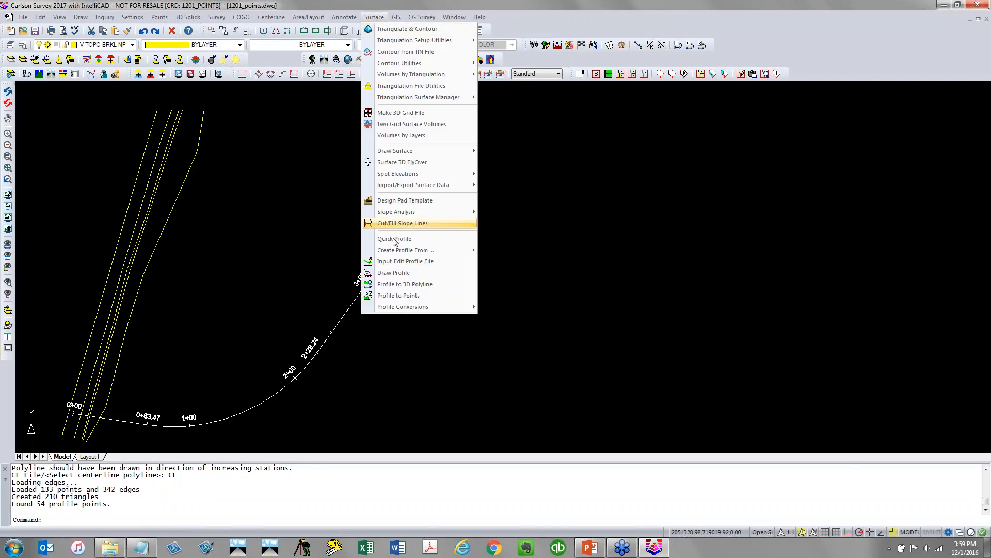
left_click(399, 274)
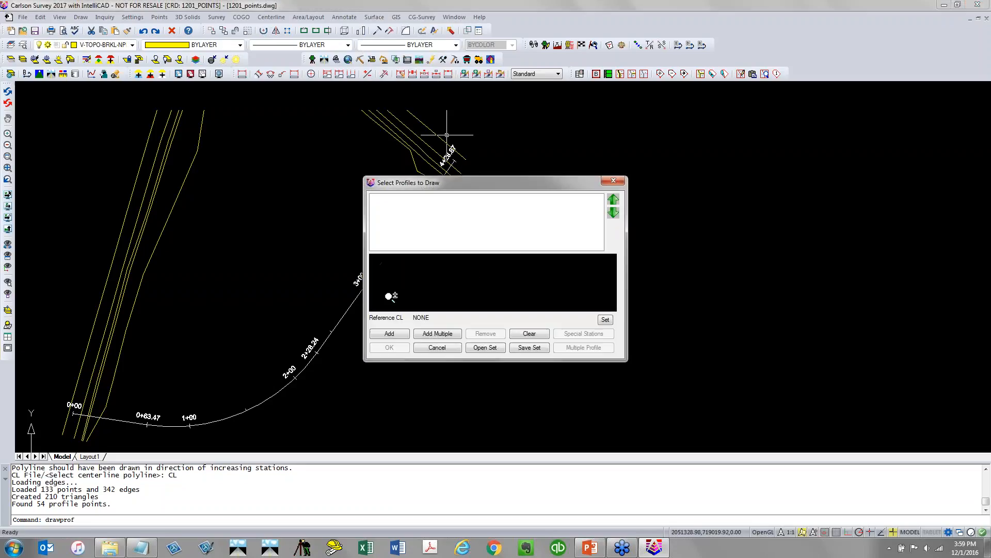
left_click(392, 336)
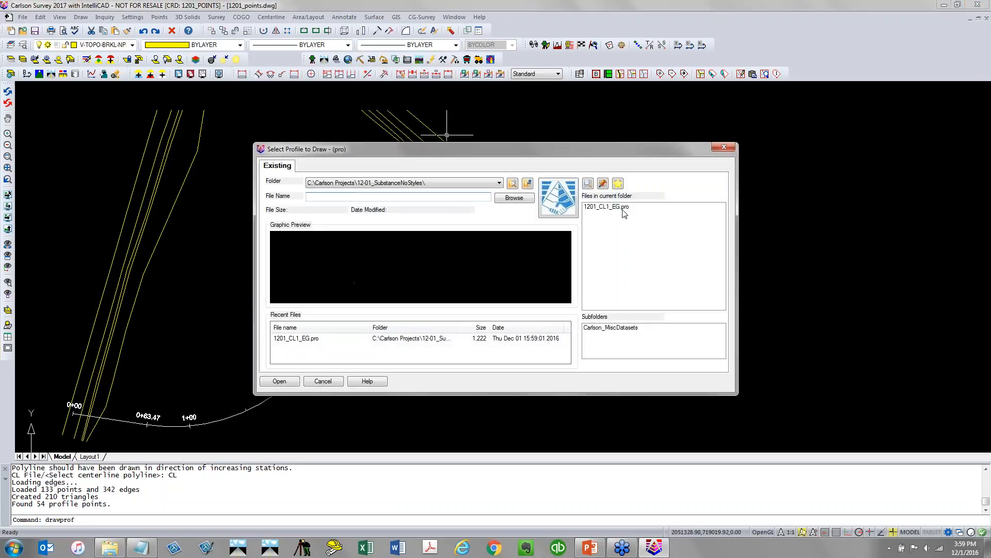
left_click(622, 208)
left_click(281, 382)
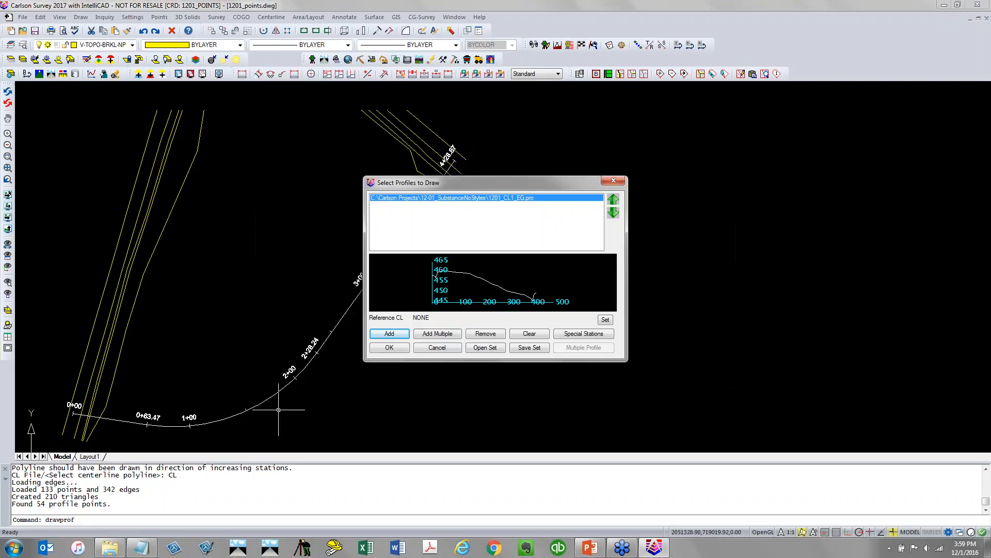
left_click(398, 347)
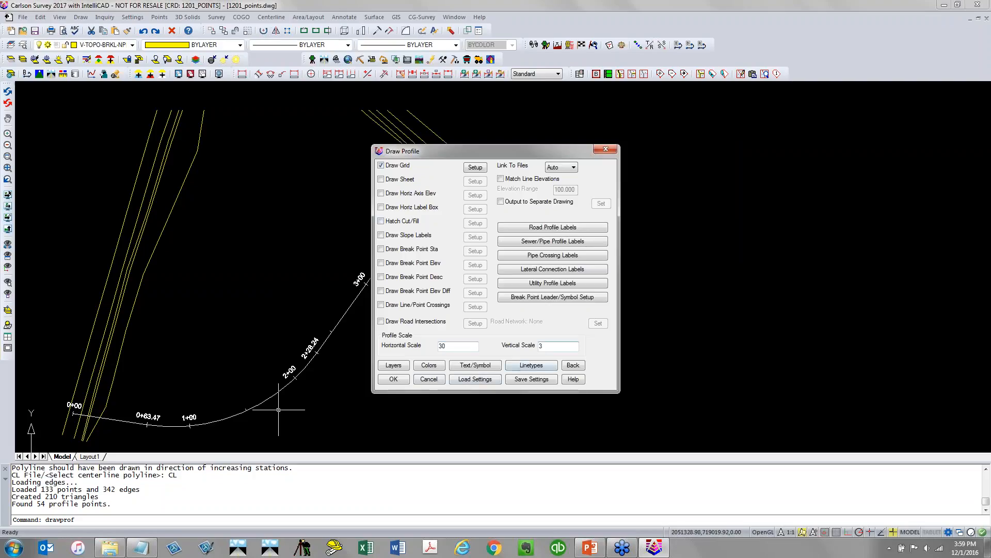
left_click(396, 380)
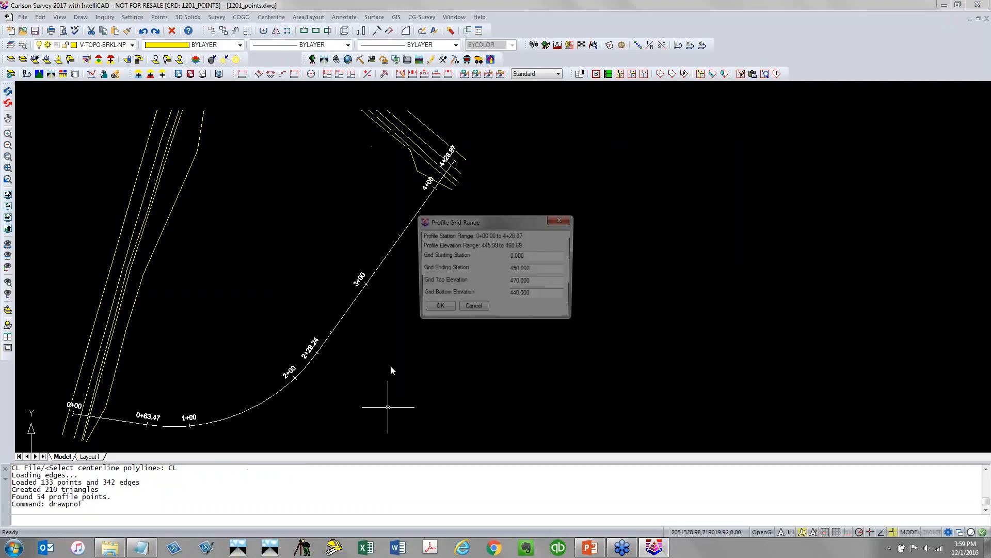
left_click(436, 309)
left_click(627, 295)
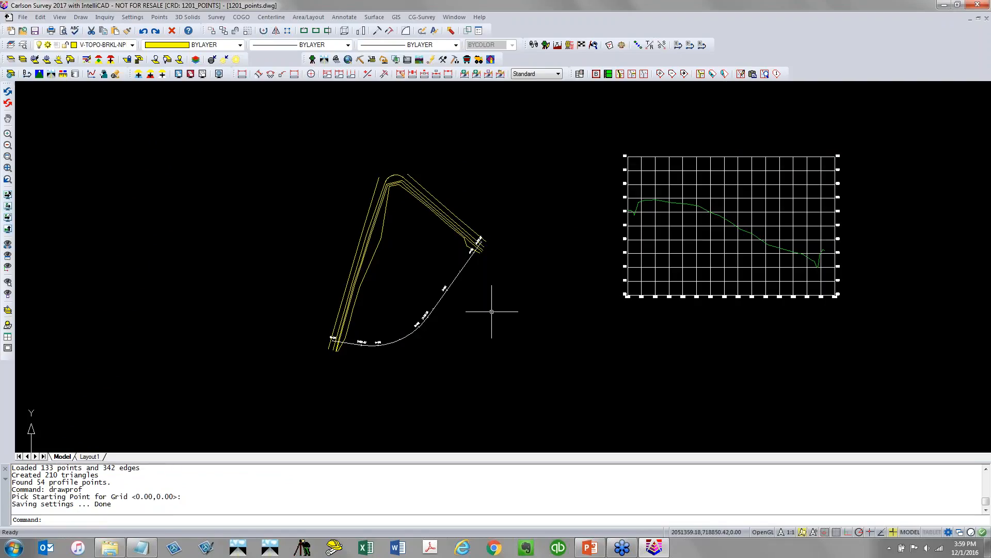
Review the 1201_CL1_EG.pro profile in the profile editor, close it, and save the drawing
scroll(492, 311, "down", 4)
scroll(507, 332, "up", 2)
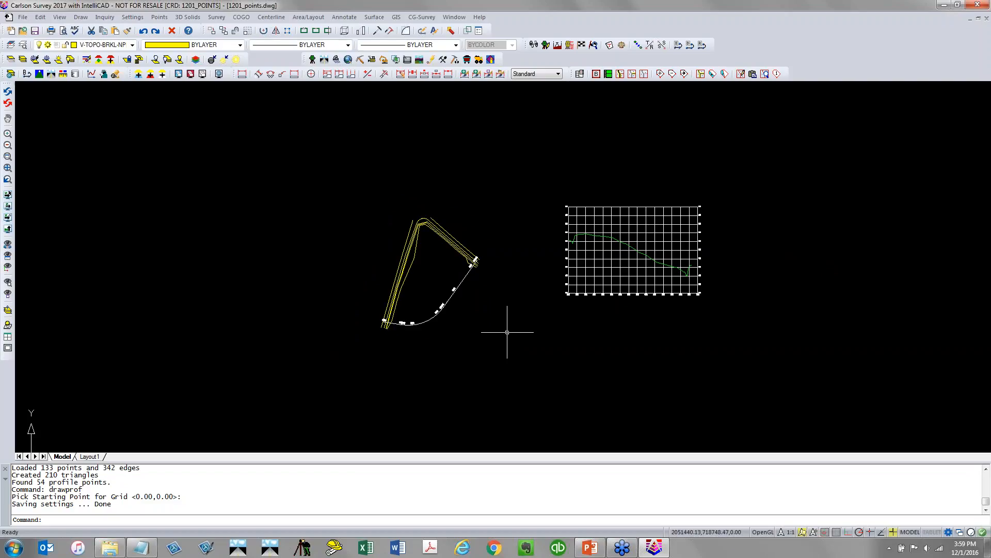
middle_click_drag(507, 332, 393, 327)
scroll(394, 327, "up", 2)
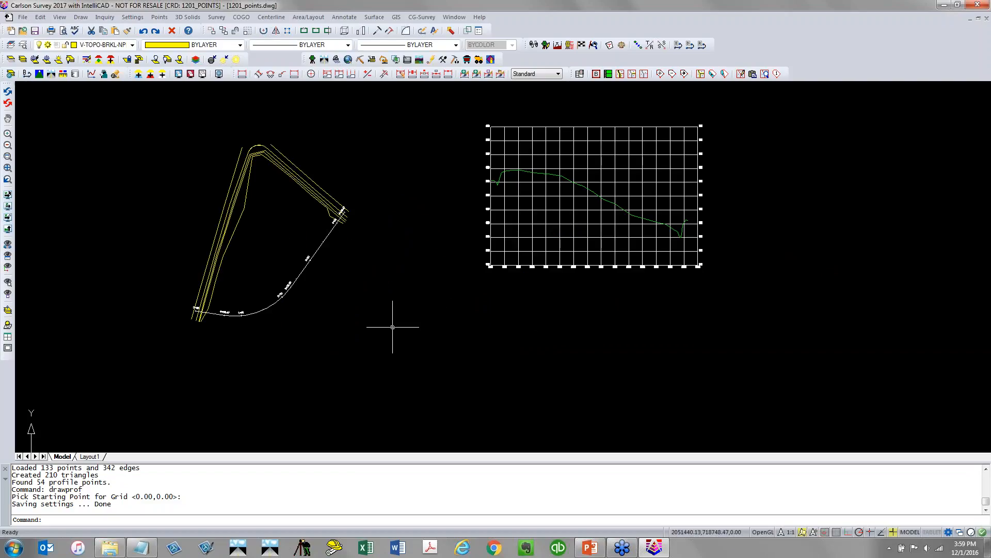
left_click(375, 17)
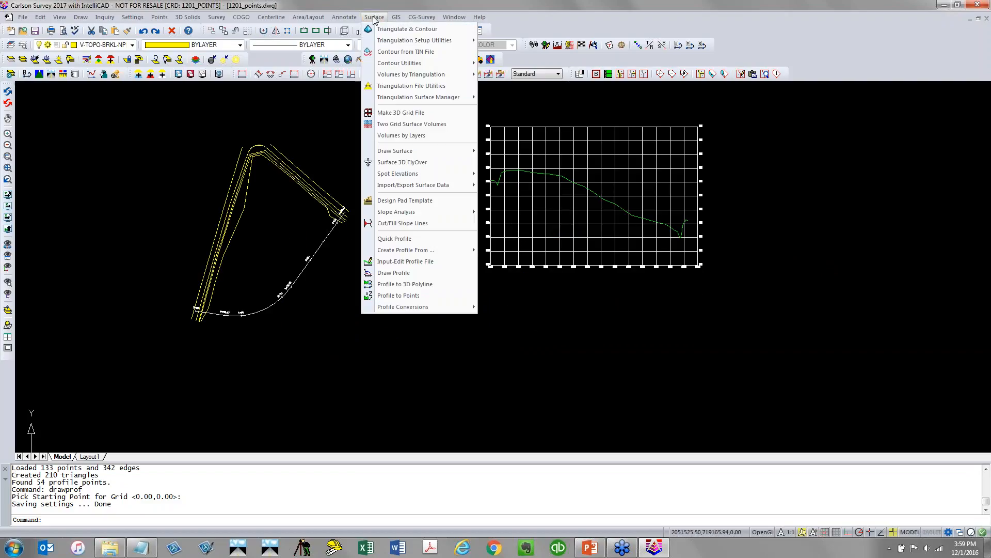
left_click(448, 261)
left_click(620, 208)
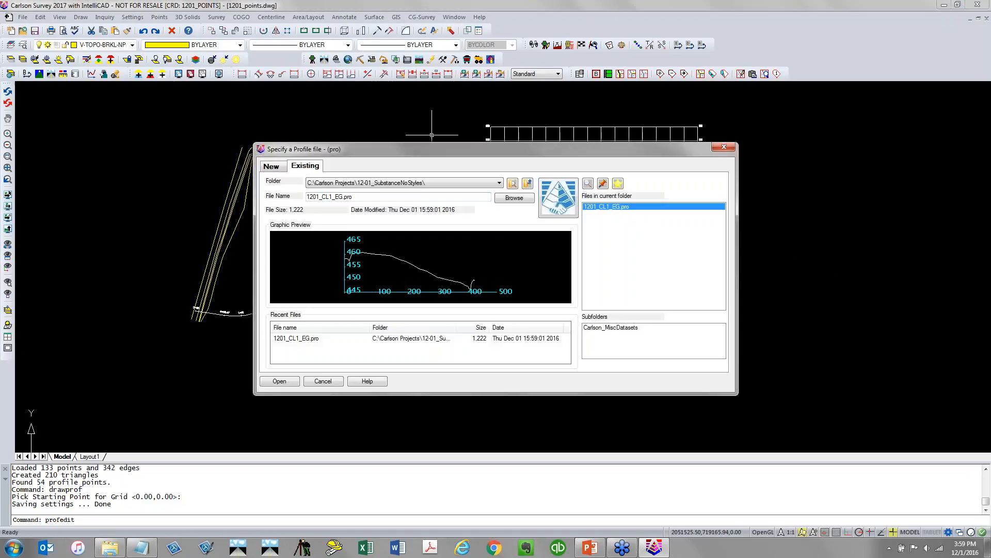
left_click(293, 381)
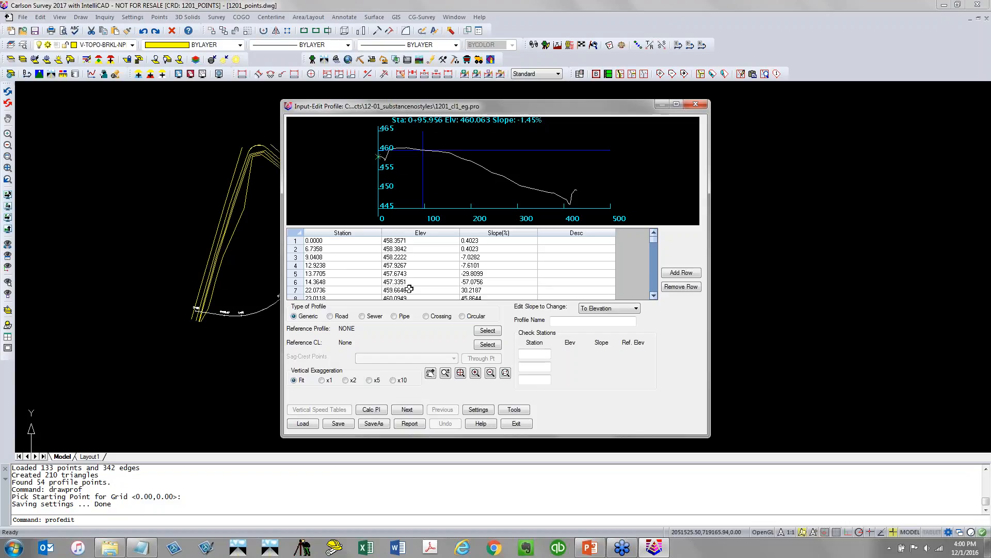
left_click(517, 423)
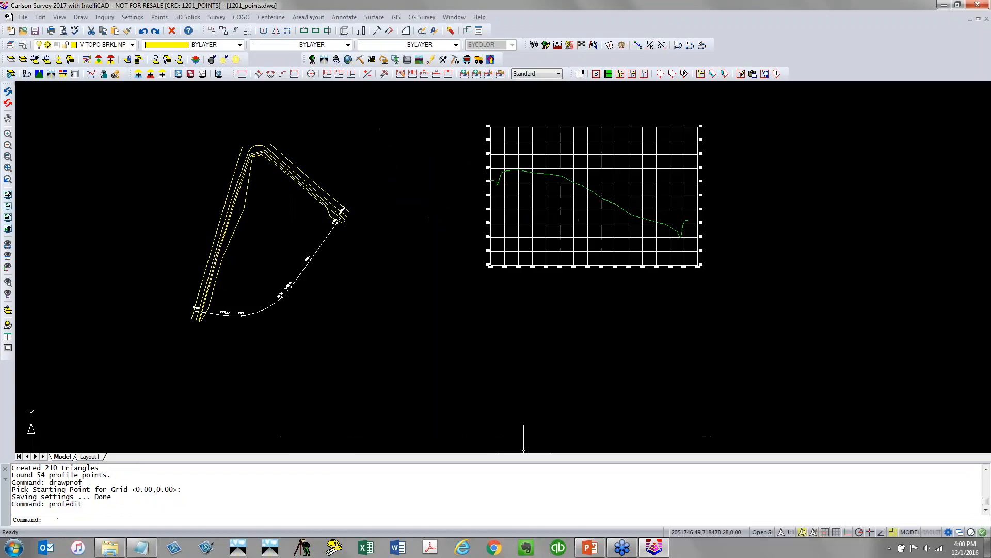
left_click(34, 31)
Start a new profile in the profile editor, naming the file 1201_CL1_PGROAD.pro
left_click(374, 17)
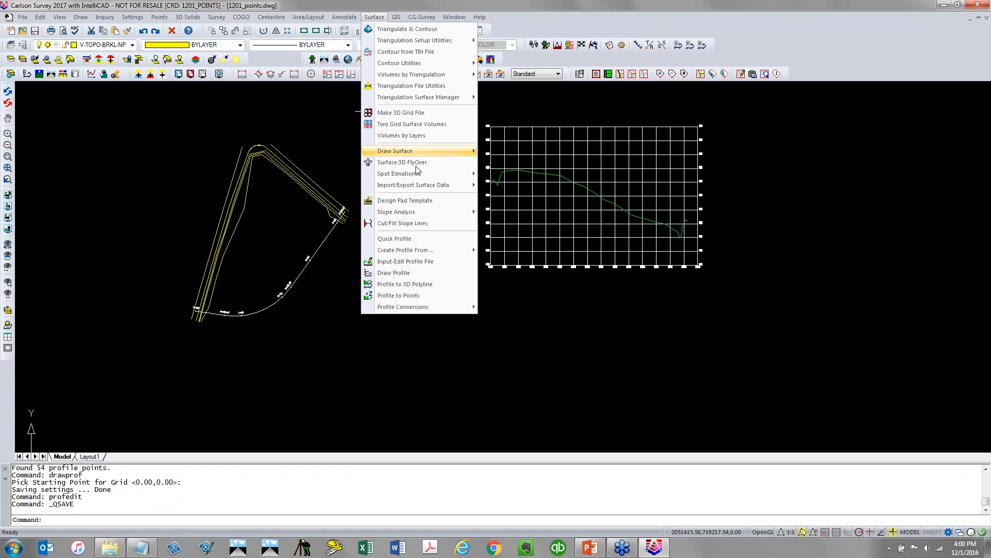
left_click(429, 261)
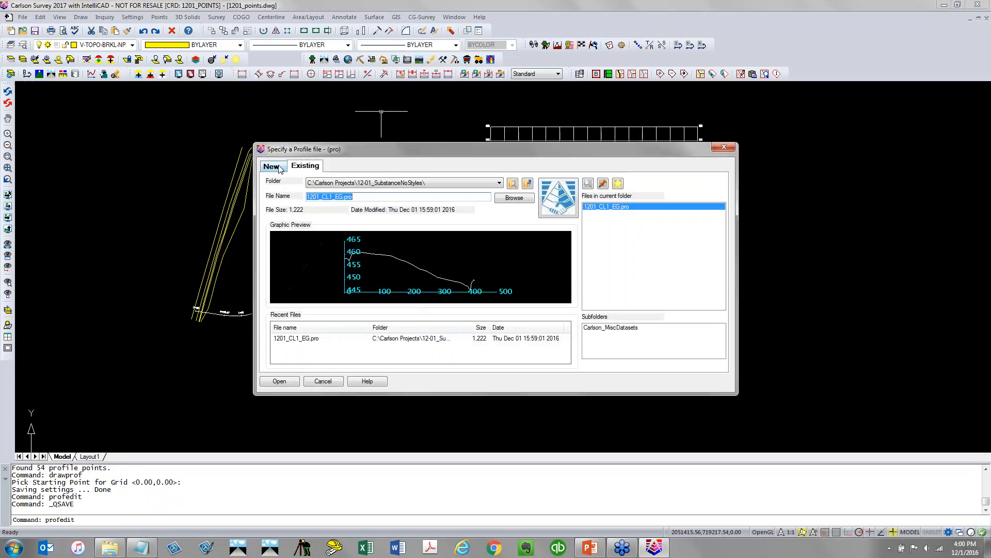
left_click(271, 166)
left_click_drag(335, 197, 541, 227)
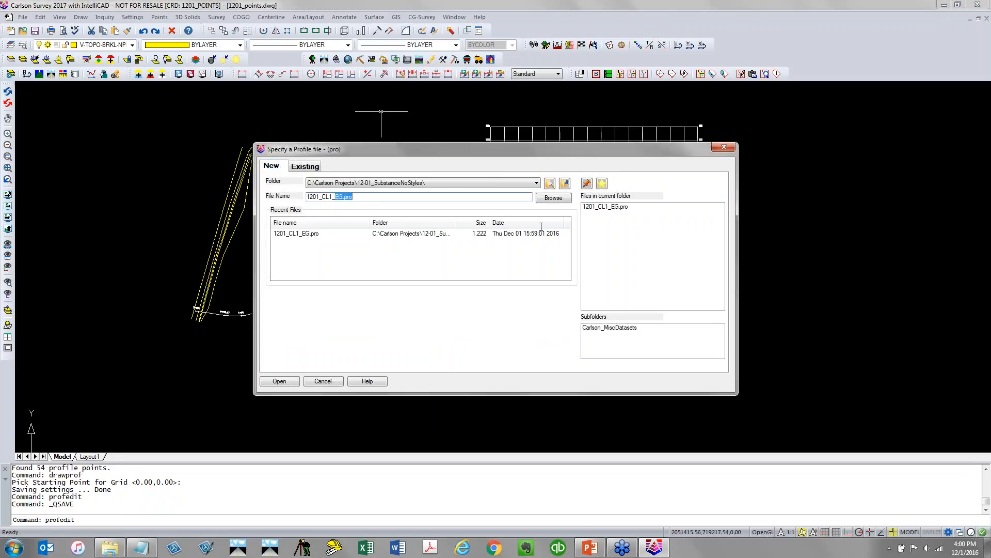
type("PGROAD")
left_click(290, 382)
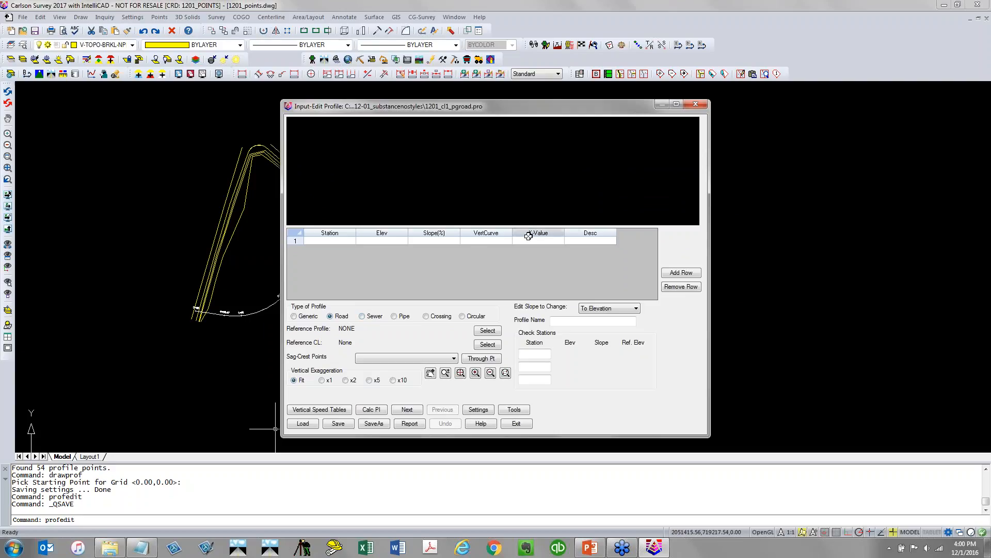
Browse the available profile types and their table columns, returning to the Road type
left_click(310, 317)
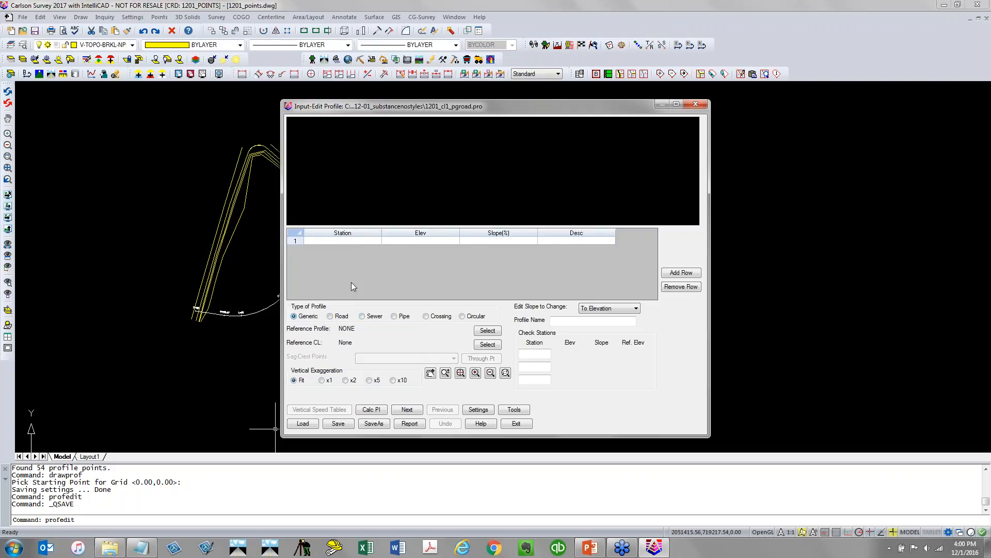
left_click(341, 319)
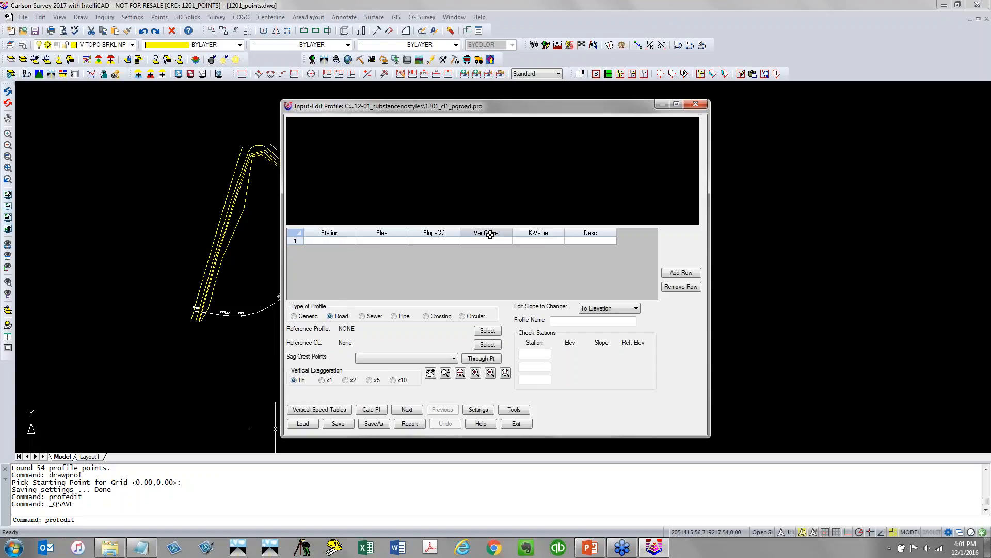
left_click(369, 318)
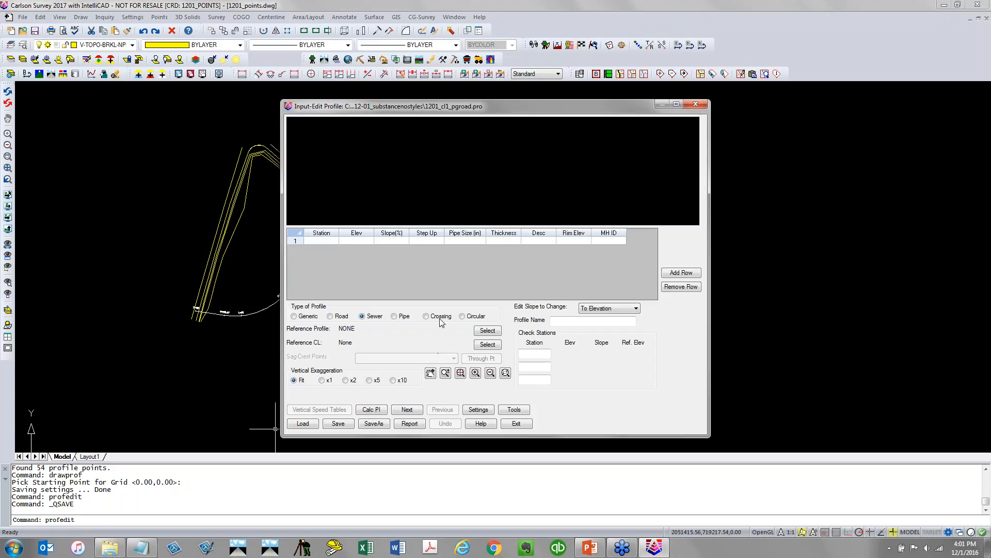
left_click(404, 316)
left_click(433, 316)
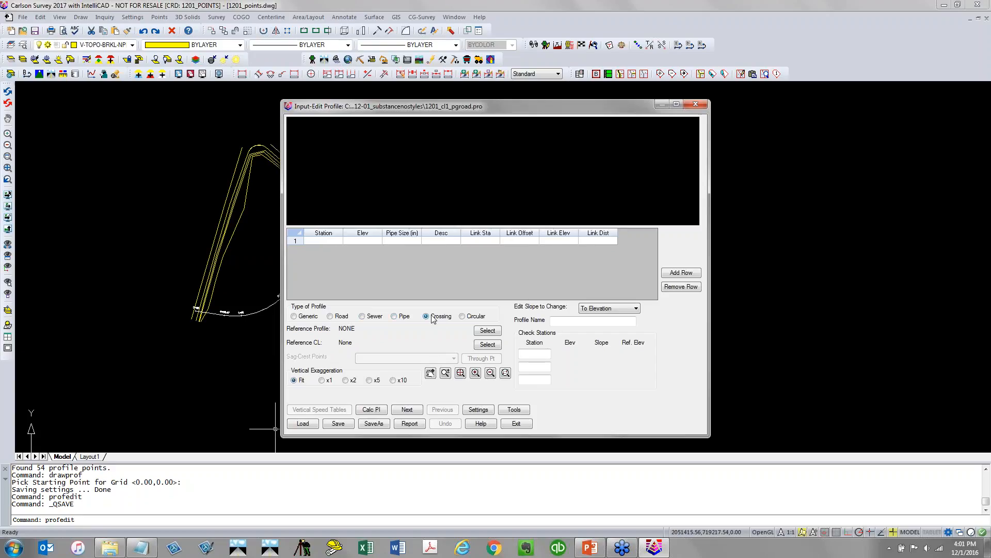
left_click(331, 316)
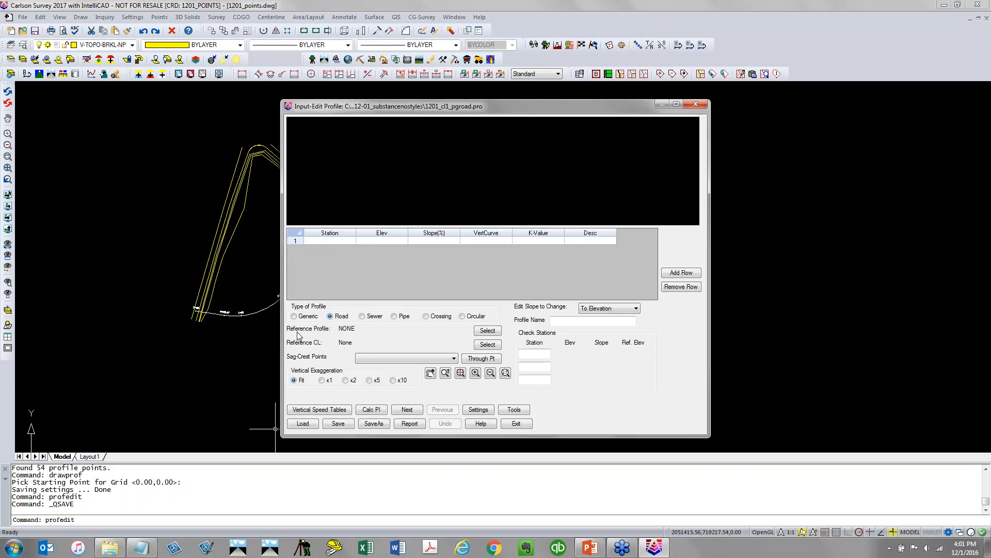
Set the reference profile to the existing-ground file 1201_CL1_EG.pro
left_click(487, 331)
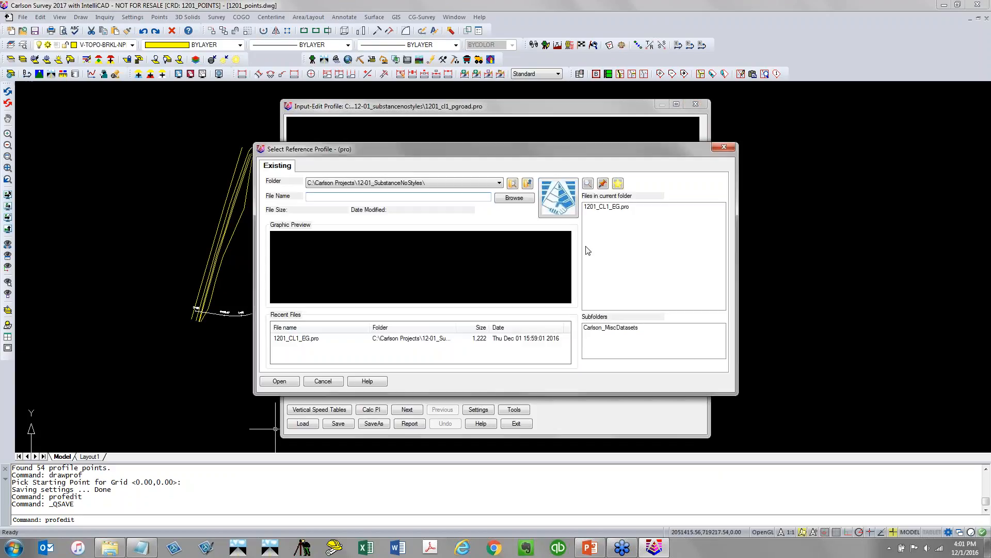
left_click(607, 207)
left_click(287, 382)
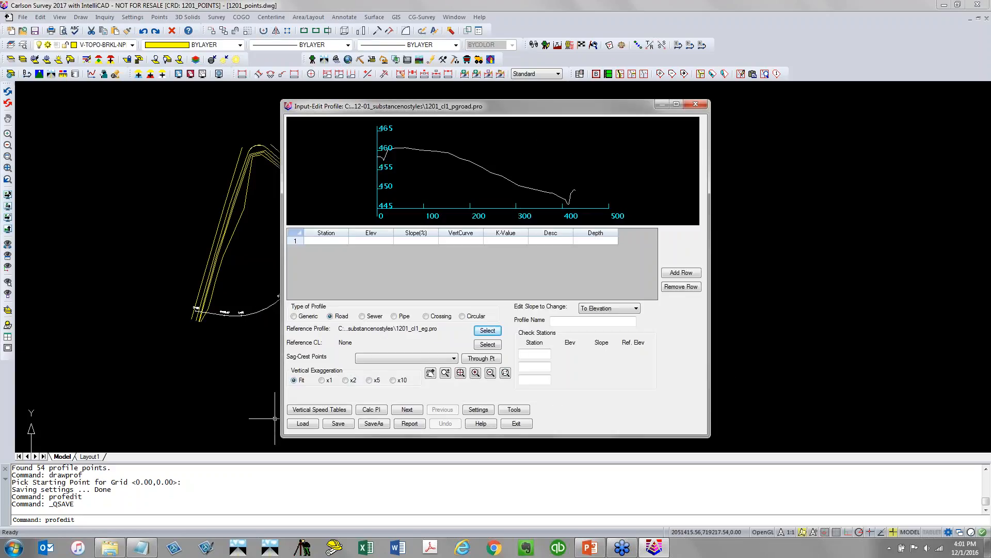
Add the first vertical point at station 0 with a depth of 0, and enter 0 as a check station
left_click(336, 240)
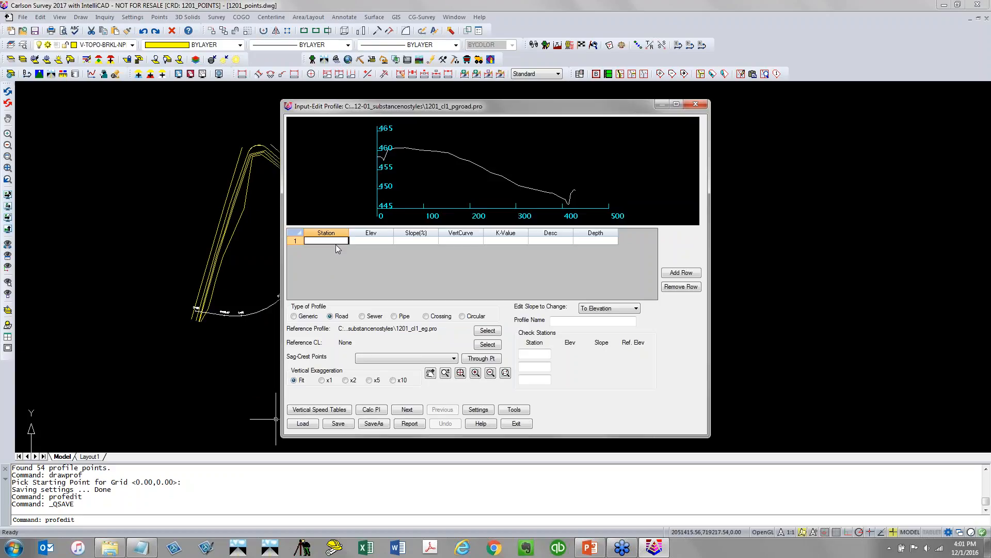
type("0")
left_click(366, 241)
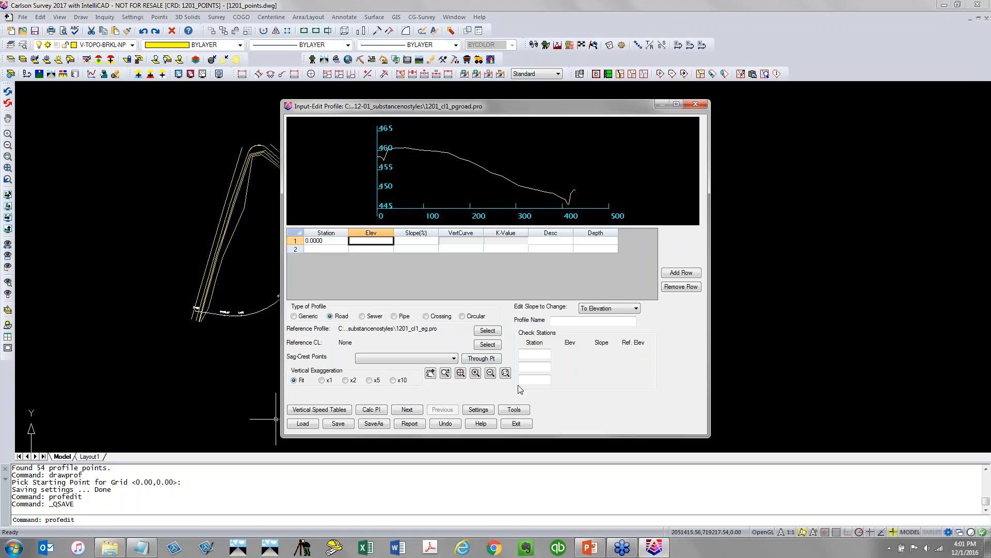
left_click(534, 354)
type("0")
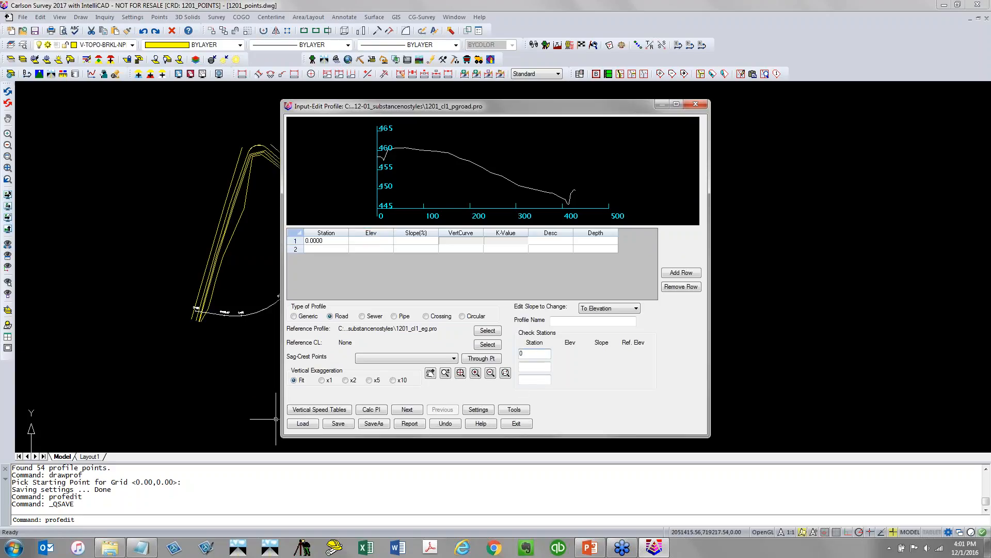
key("Tab")
left_click(604, 241)
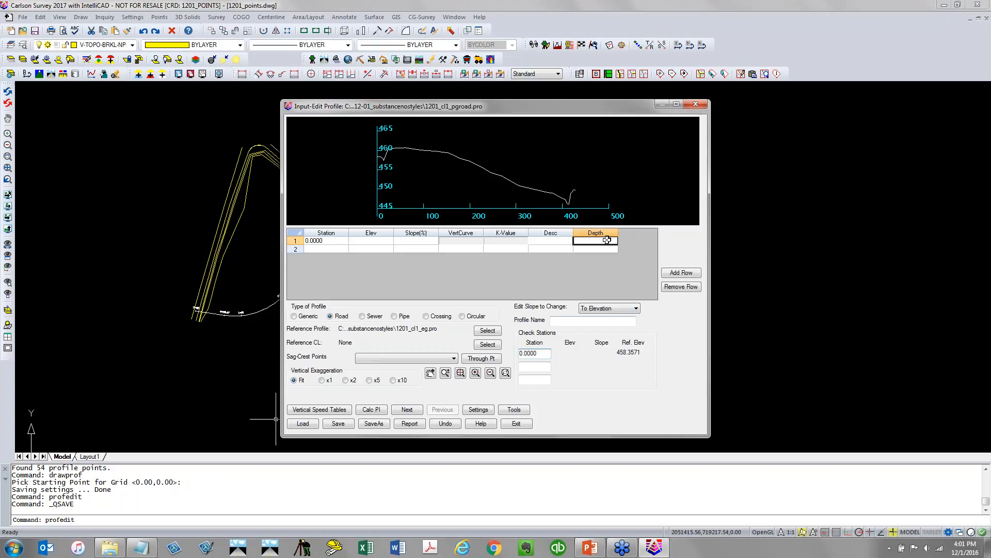
type("0")
key("Return")
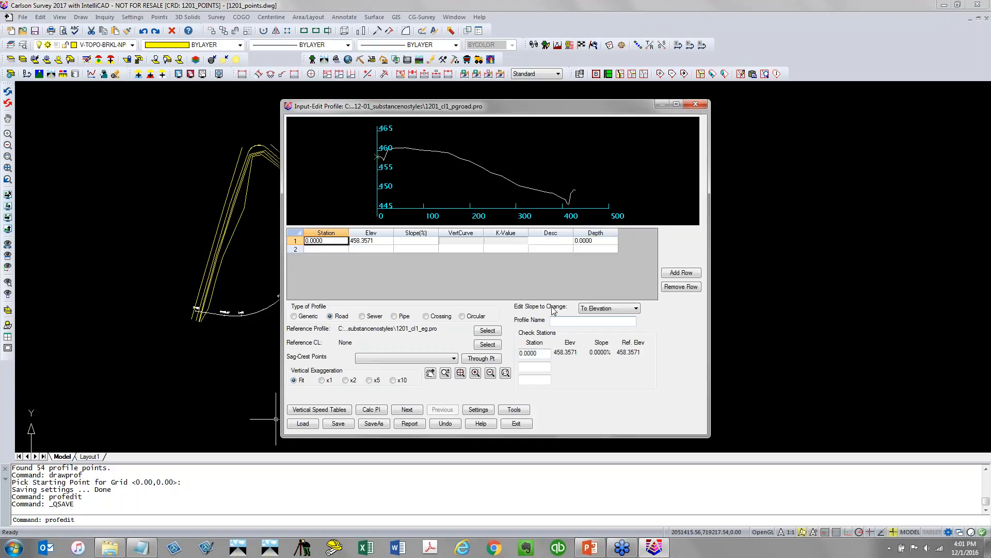
Add a second vertical point at station 50 with a -2% slope
left_click(379, 241)
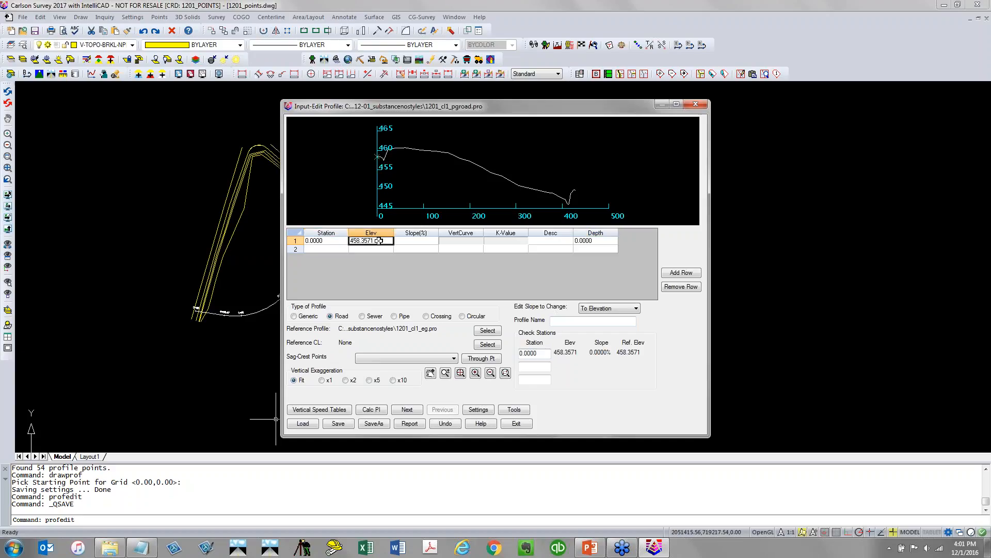
left_click(342, 250)
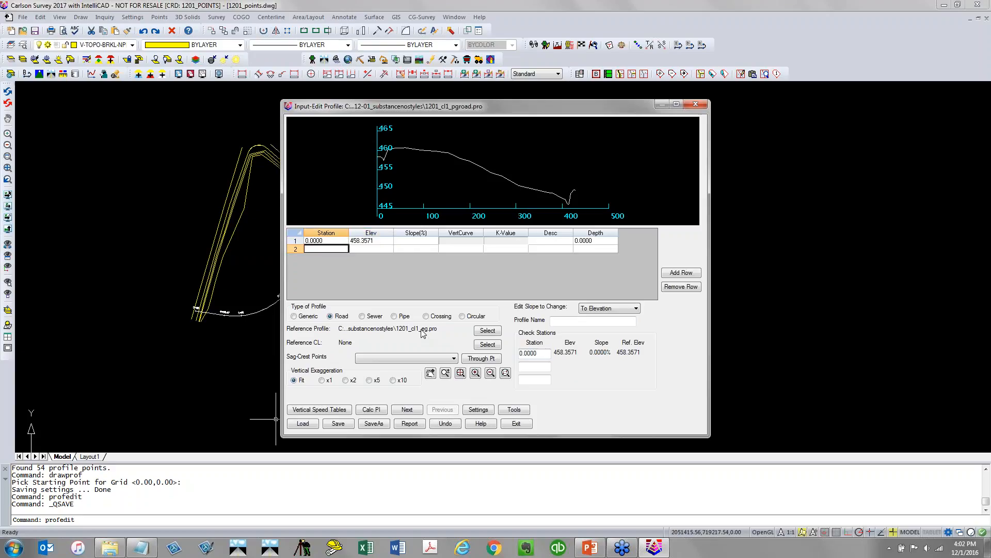
type("50")
key("Tab")
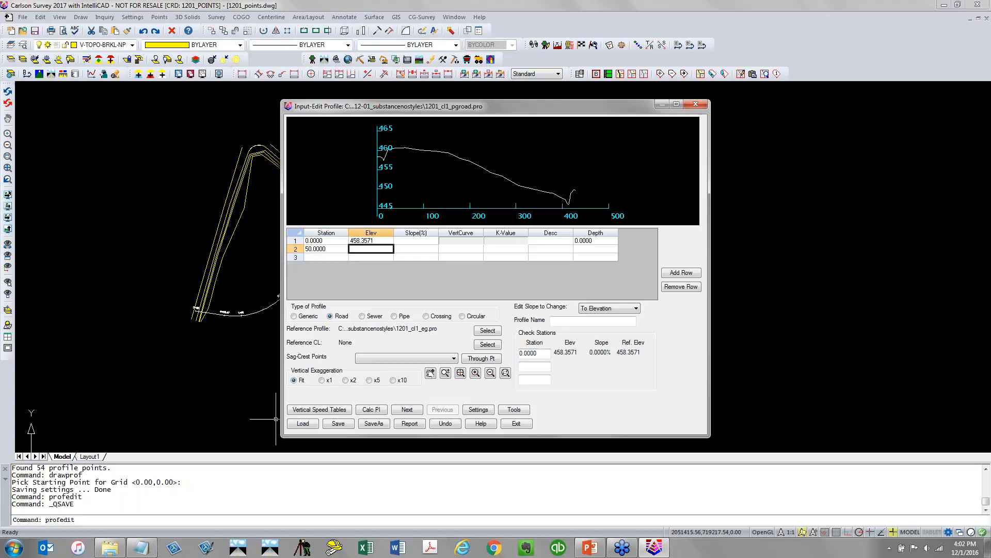
key("Tab")
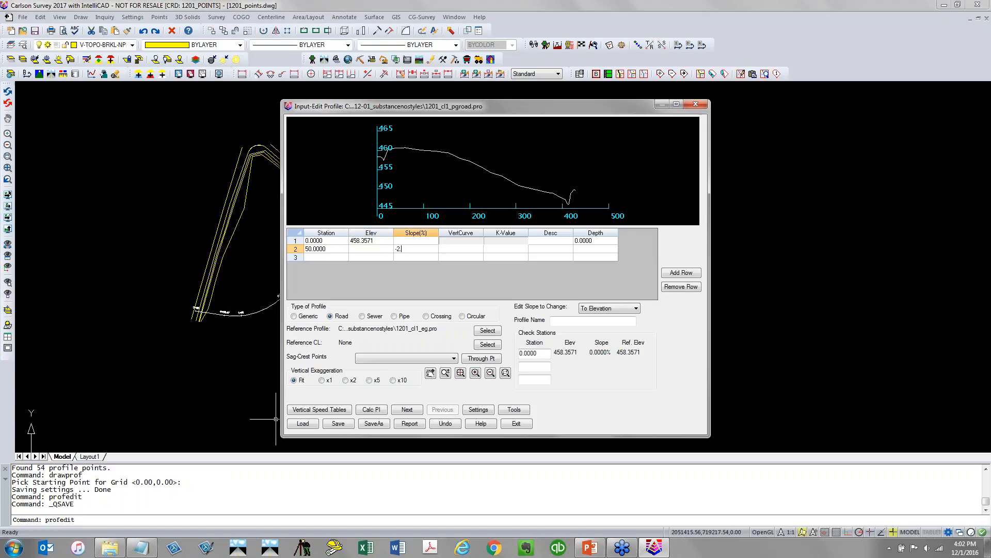
key("Tab")
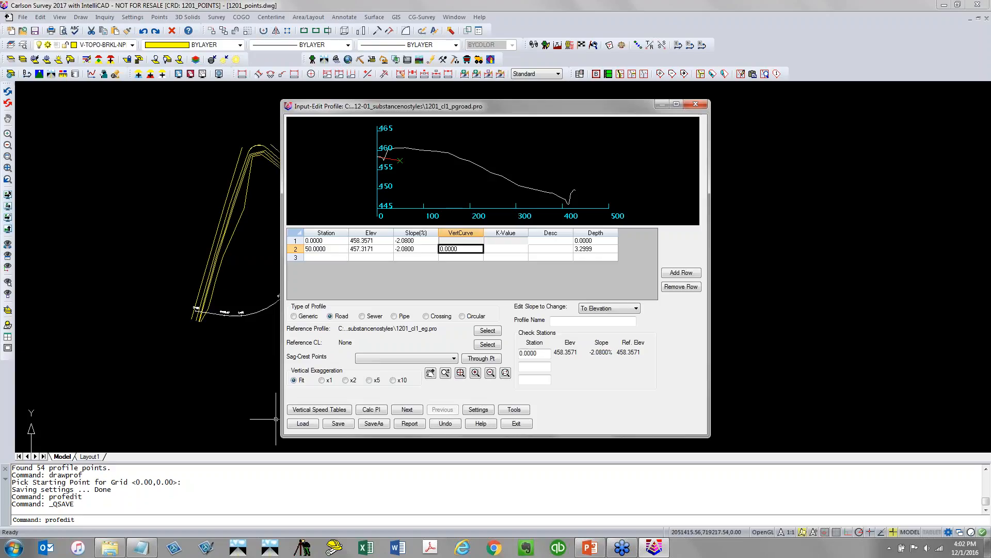
key("Return")
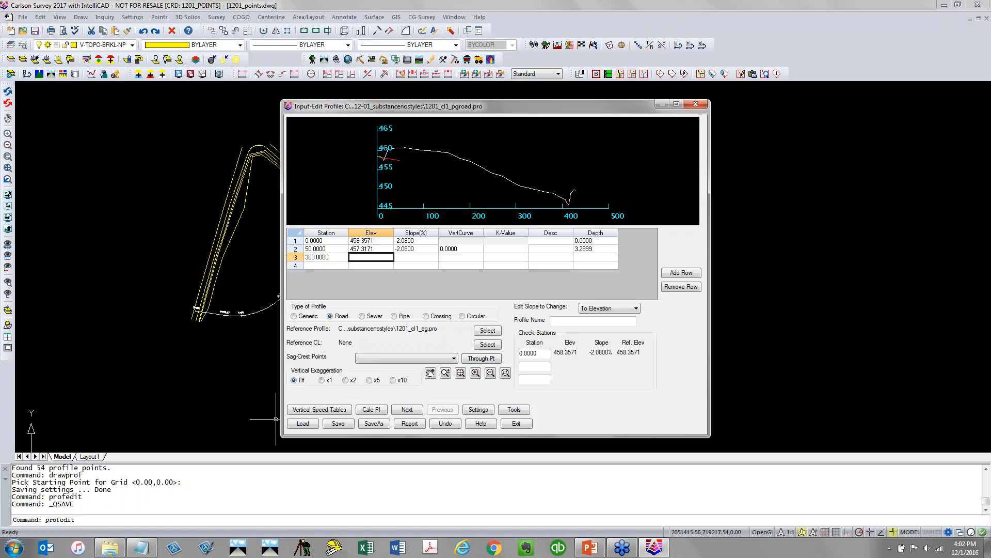
Give the third vertical point at station 300 a -4% slope
type("-4")
key("Tab")
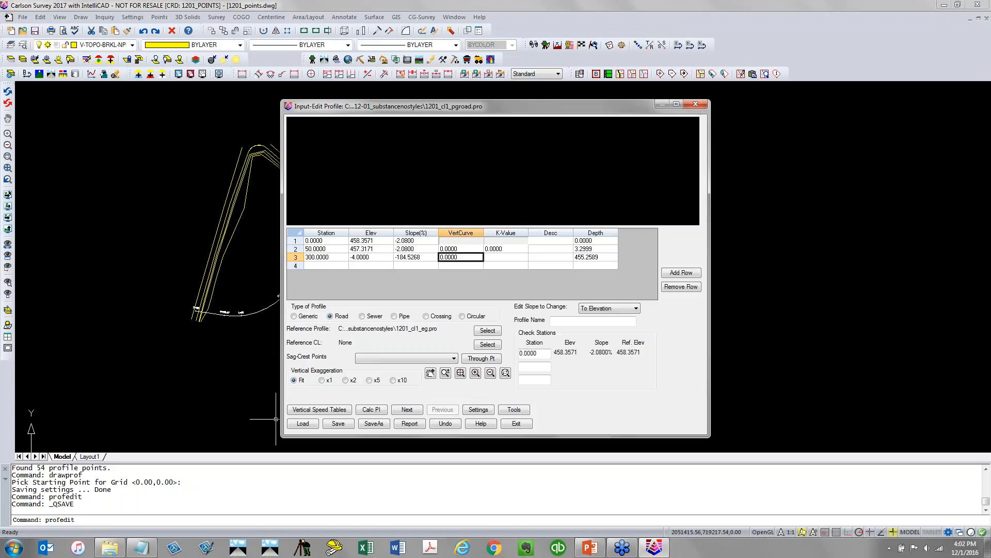
left_click(384, 255)
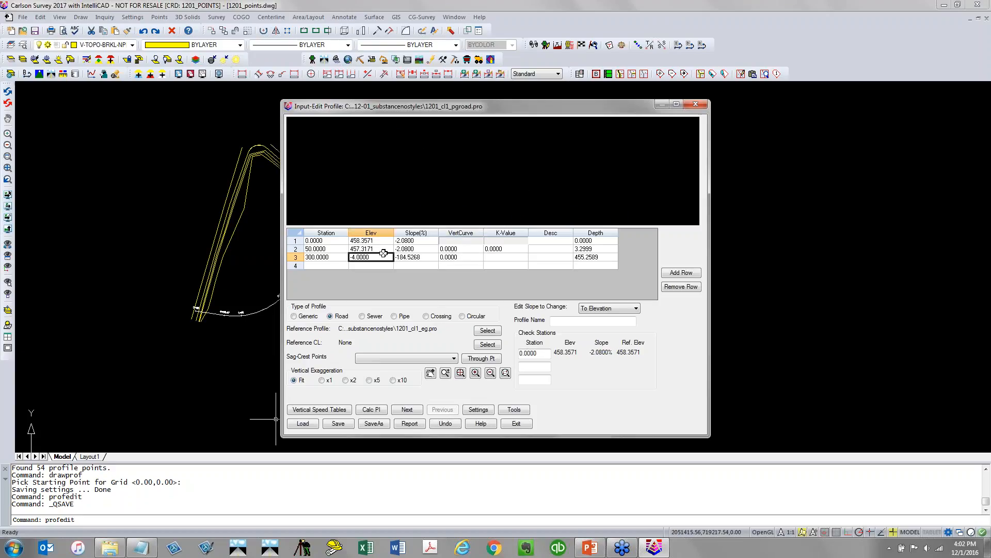
key("BackSpace")
key("Tab")
type("-4")
key("Tab")
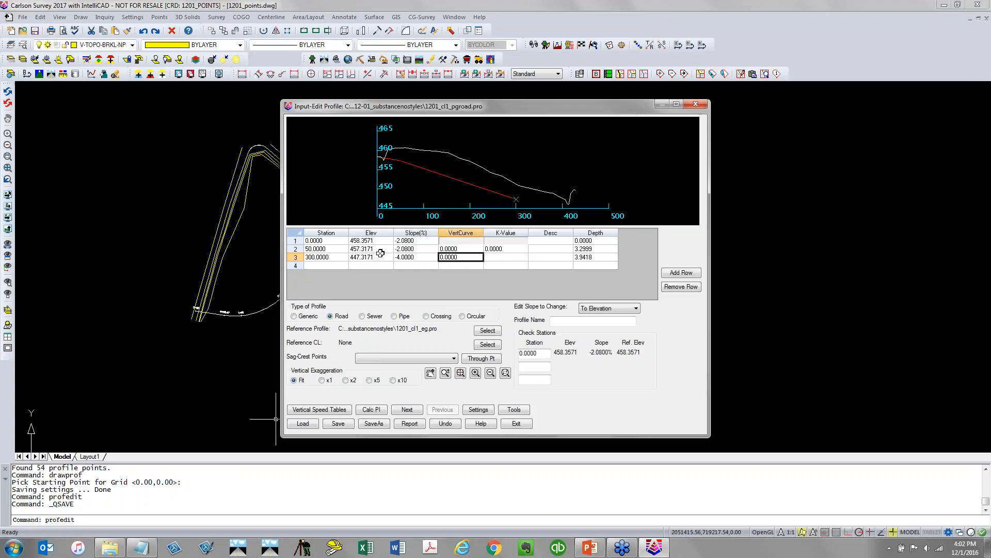
Add a fourth vertical point at station 428.87
left_click(322, 265)
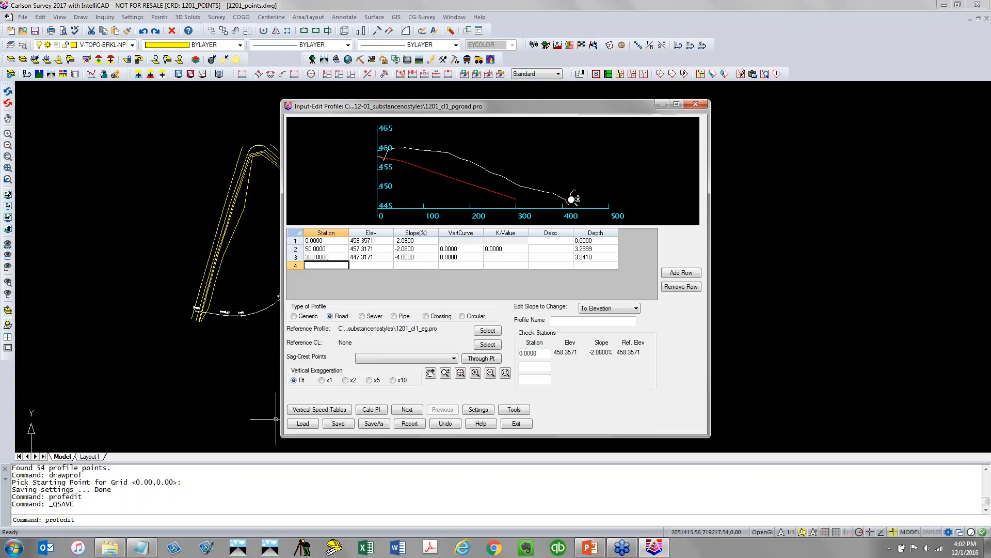
type("428.87")
key("Tab")
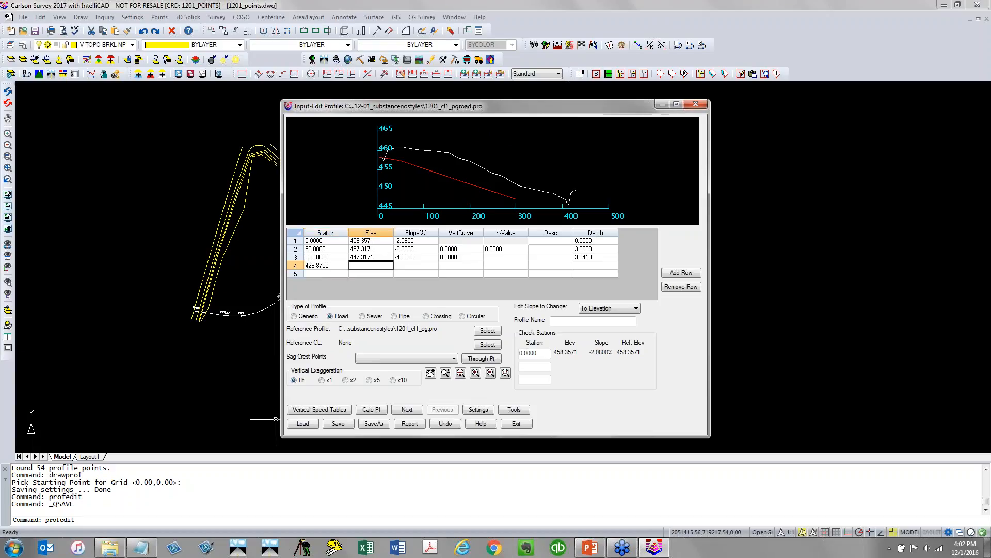
key("Tab")
key("Tab")
key("Tab")
key("Tab")
key("Tab")
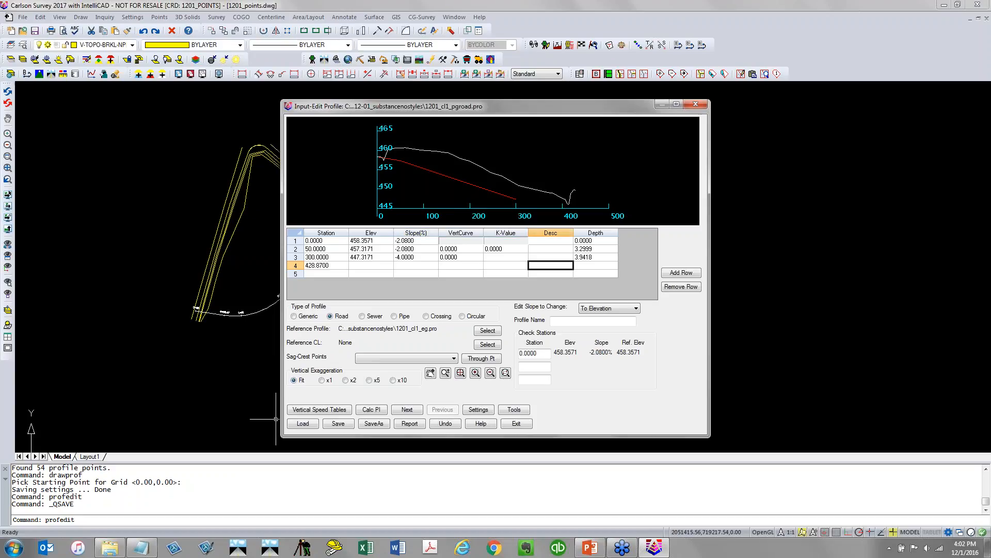
key("Tab")
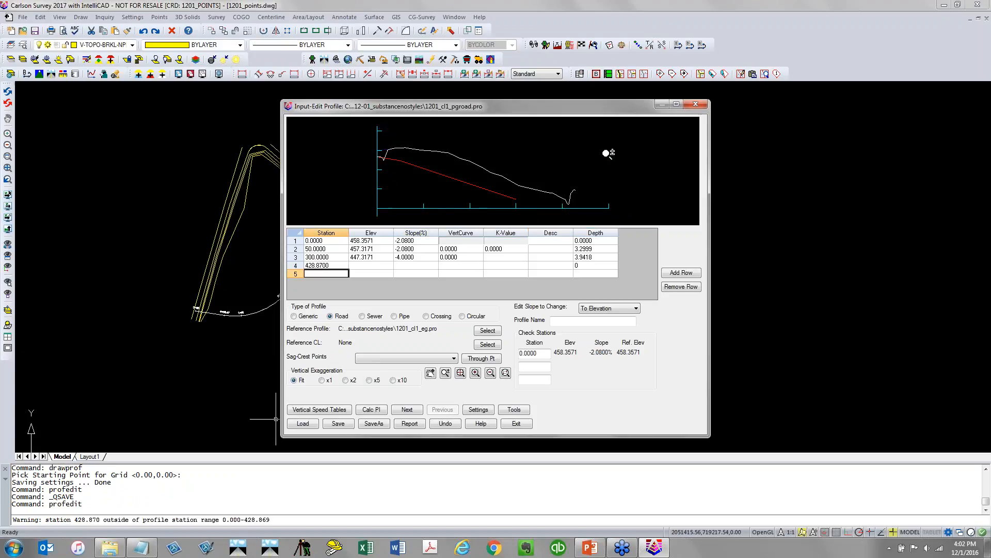
double_click(598, 266)
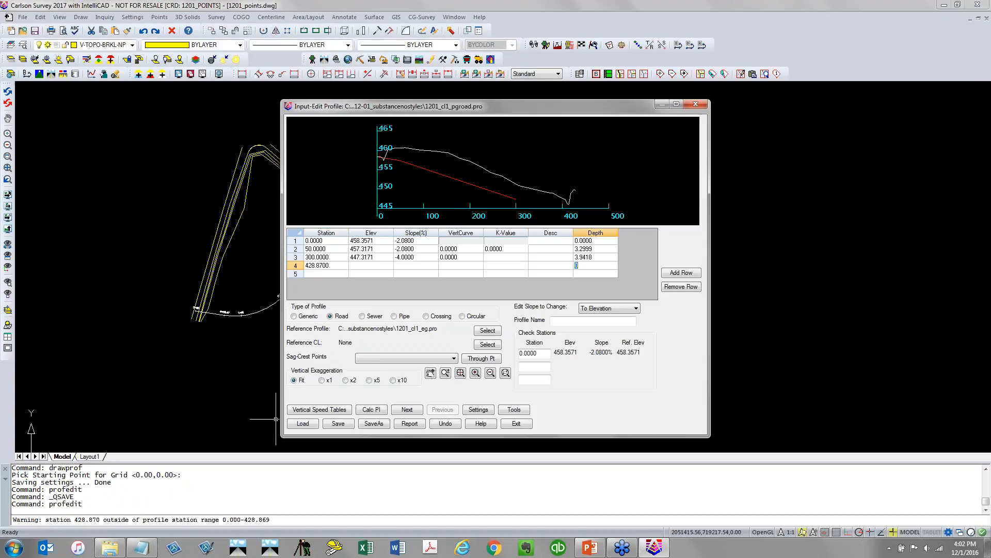
Enter 428.87 as a second check station
left_click(544, 365)
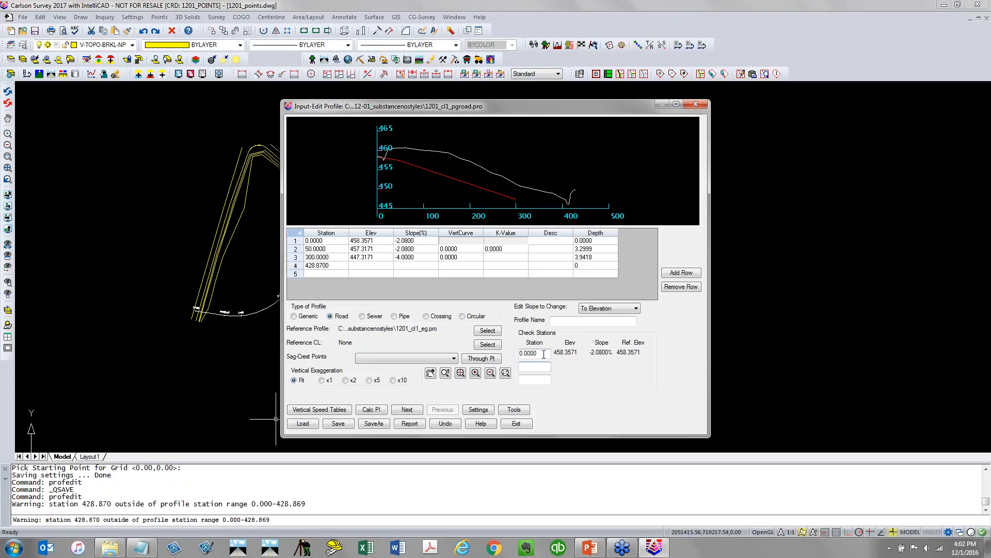
left_click_drag(542, 354, 488, 357)
key("Tab")
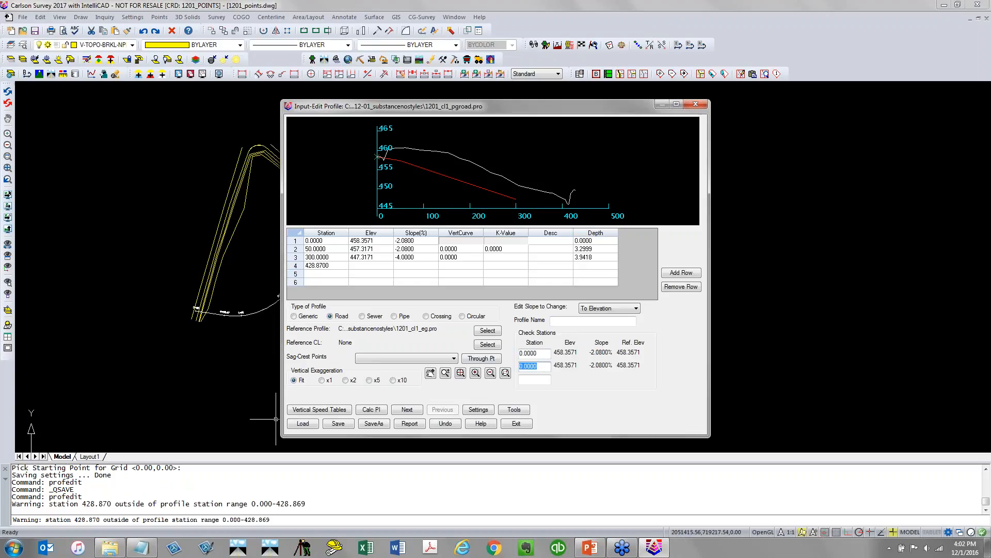
type("428.87")
key("Return")
Set the elevation of the point at station 428.87 to 449.66
left_click(370, 265)
type("449.66")
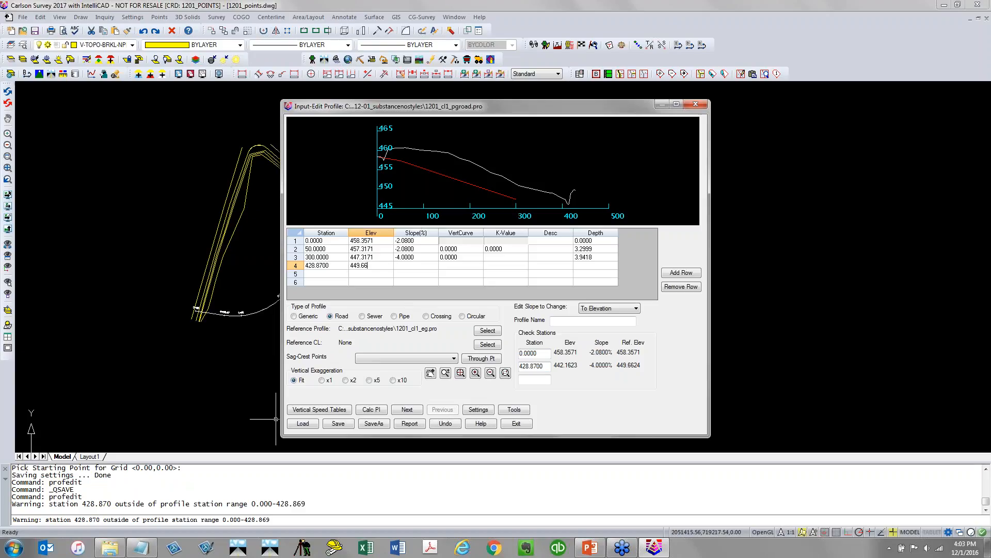
key("Tab")
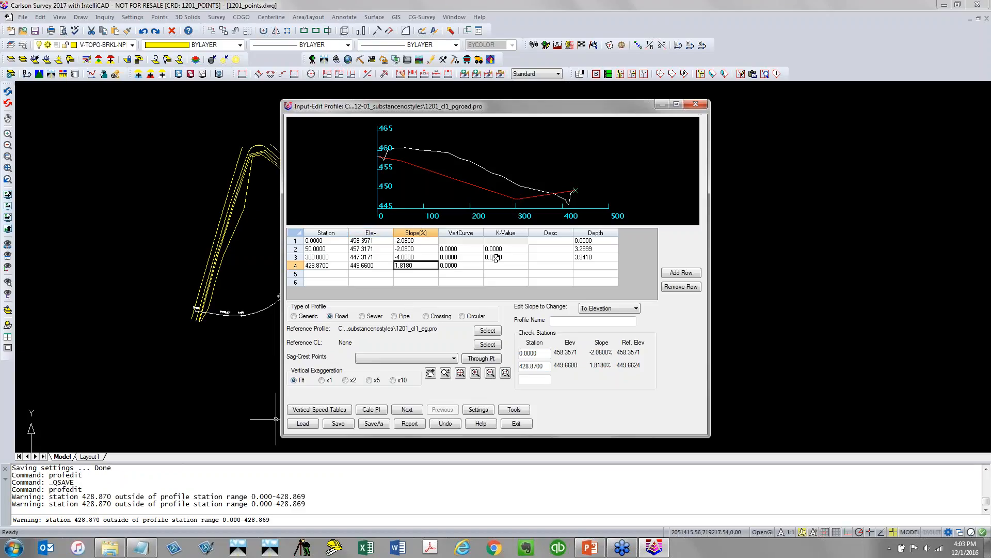
left_click(466, 257)
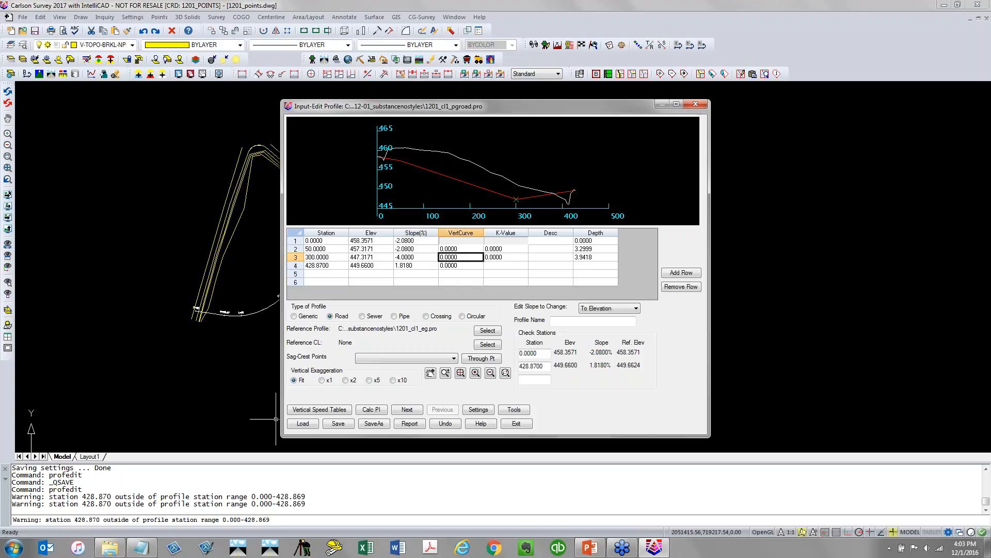
Give the station 300 point a 200 vertical curve, then save the road profile and close the editor
type("200")
key("Return")
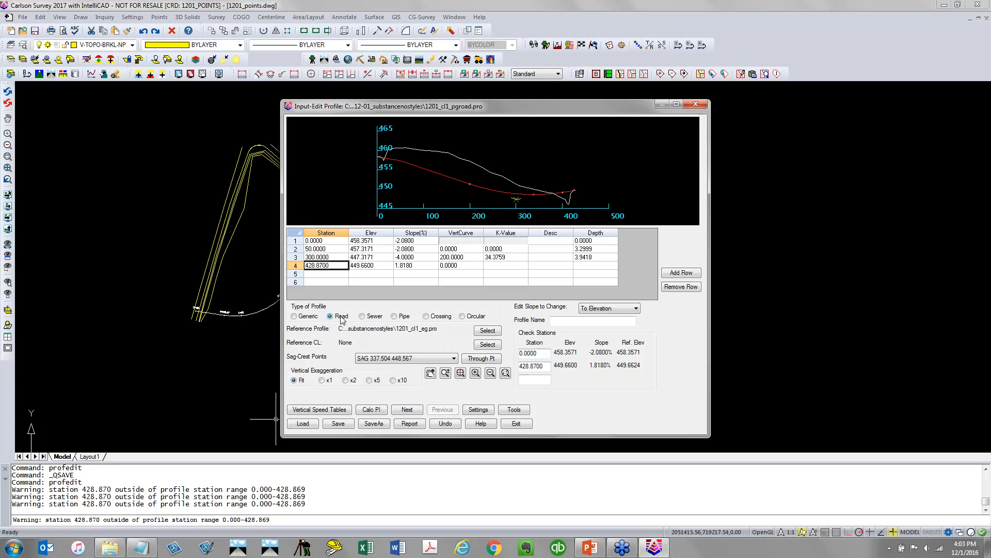
left_click(339, 423)
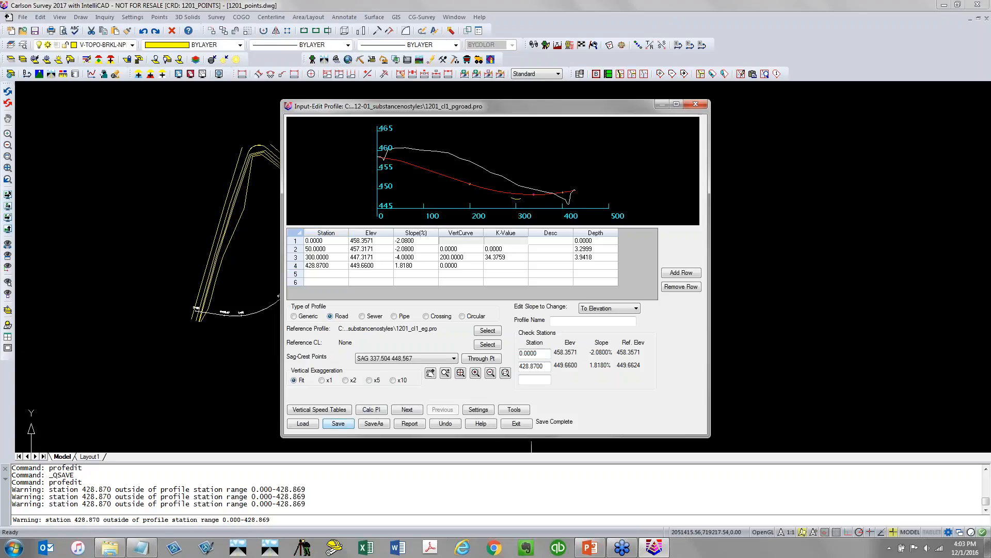
left_click(524, 424)
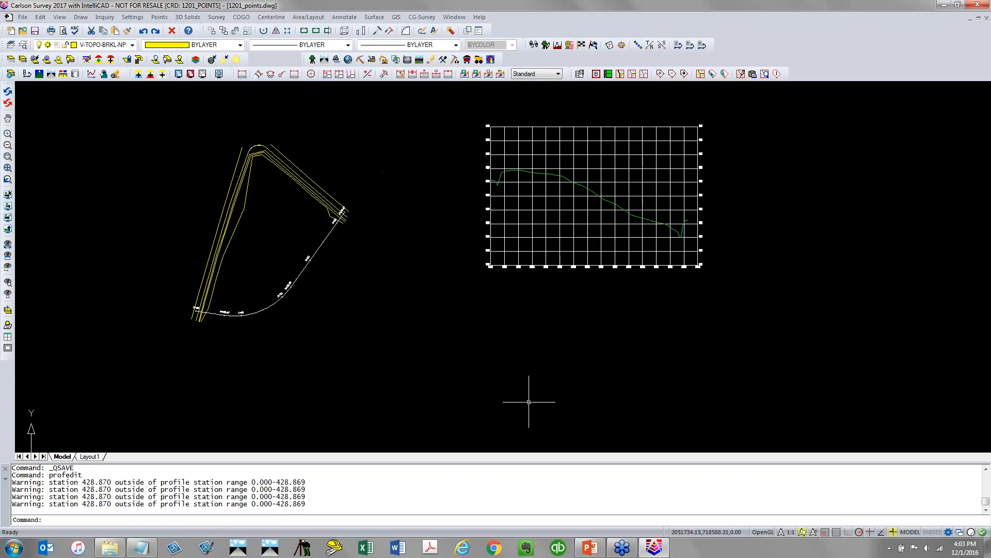
Create a new profile file named 1201_CL1_SEWER.pro in the same project folder
key("Return")
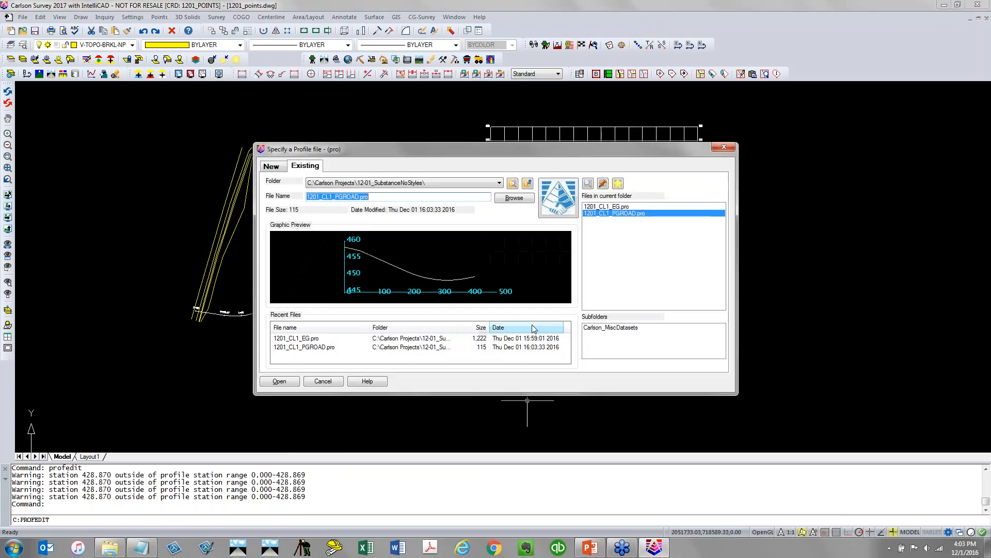
left_click(271, 166)
left_click(337, 197)
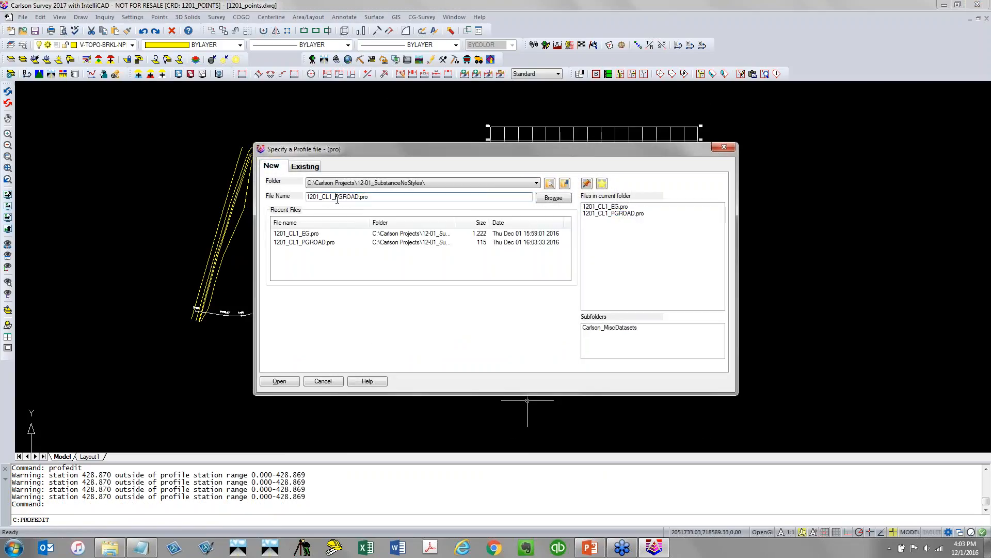
left_click_drag(338, 197, 368, 198)
type("SEWE")
left_click(296, 380)
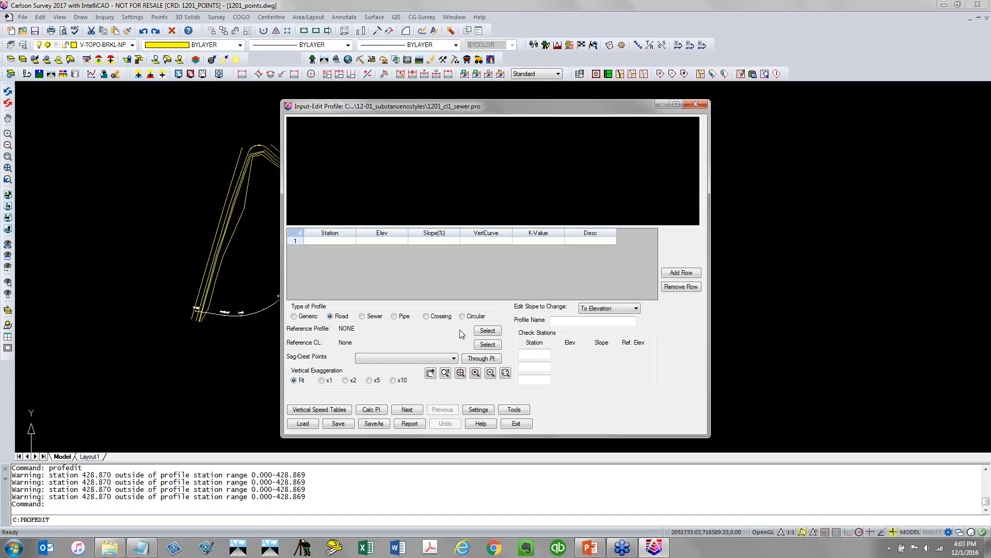
Set the reference profile to 1201_CL1_PGROAD.pro and switch the profile type to Sewer
left_click(487, 330)
left_click(634, 213)
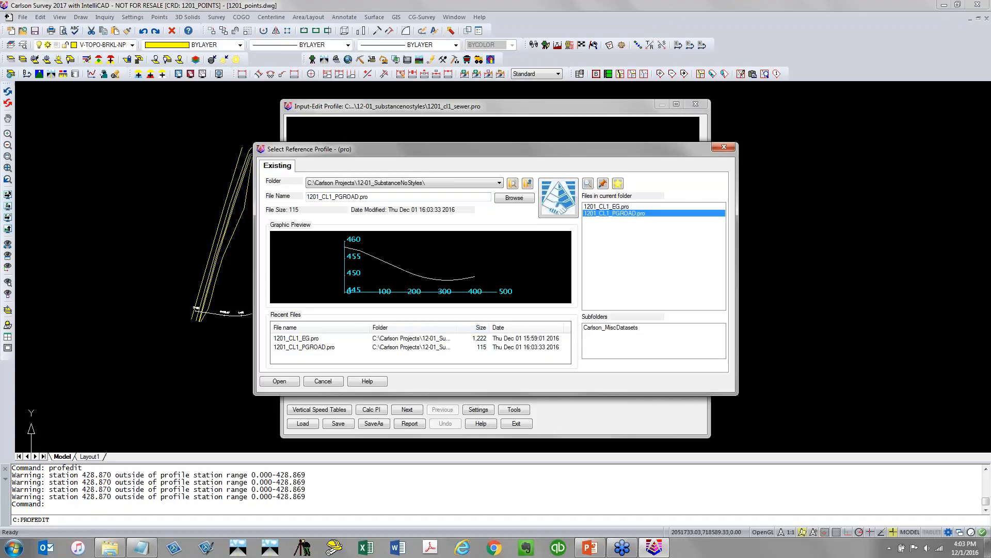
left_click(290, 382)
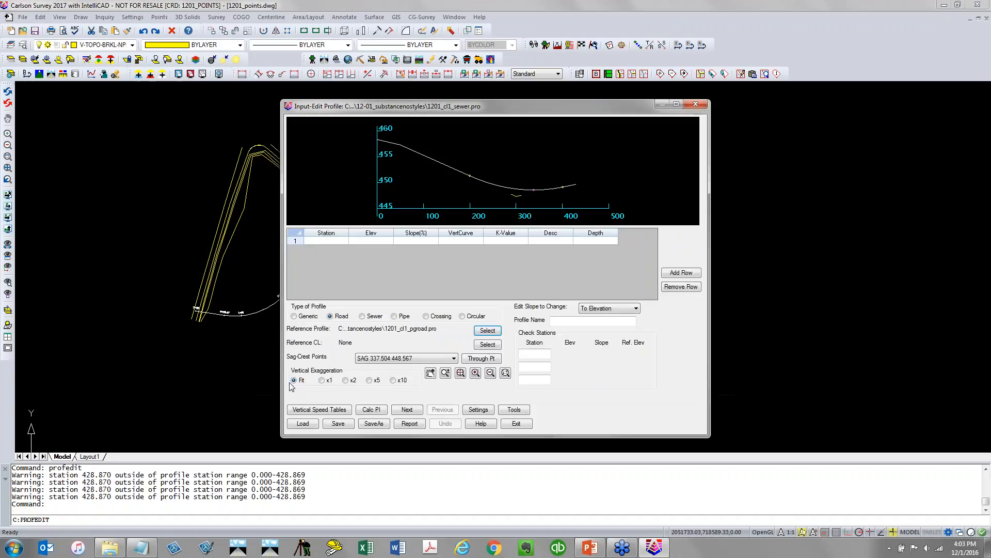
left_click(337, 241)
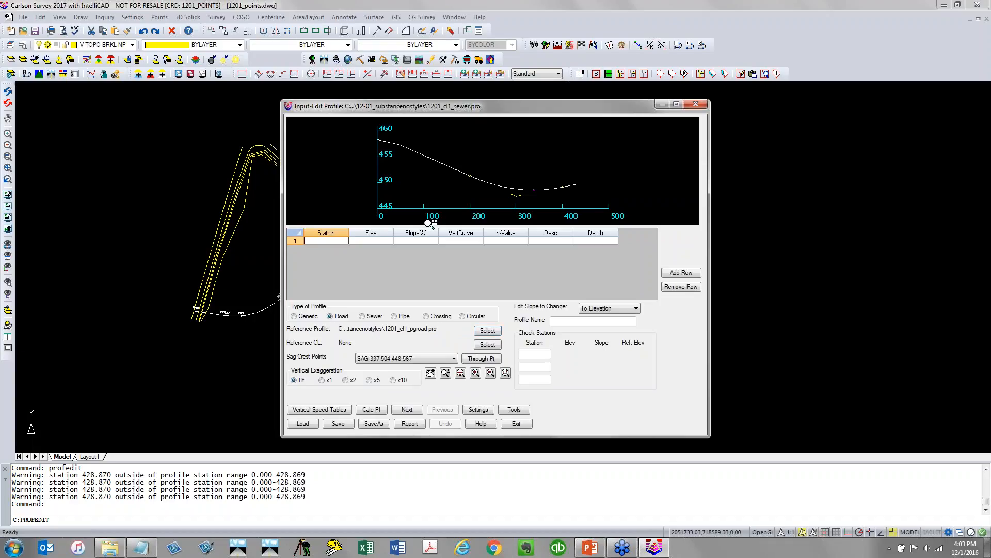
left_click(366, 316)
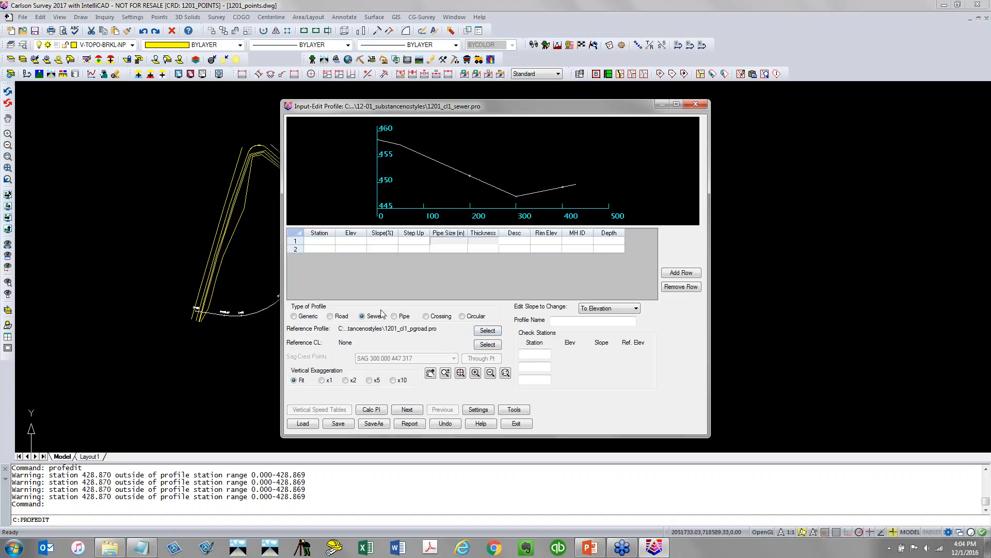
Add the first sewer point at station 150
left_click(320, 240)
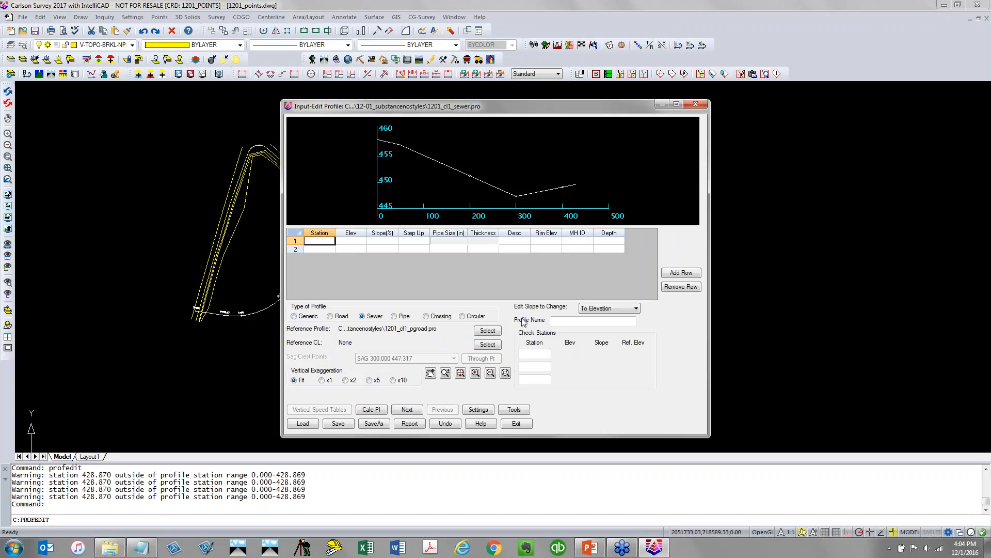
type("150")
key("Tab")
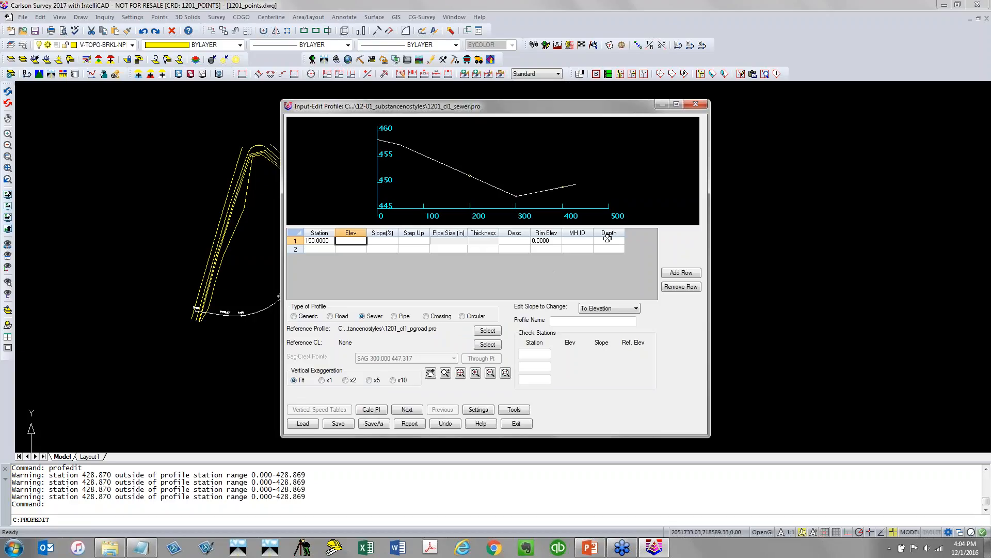
left_click(549, 242)
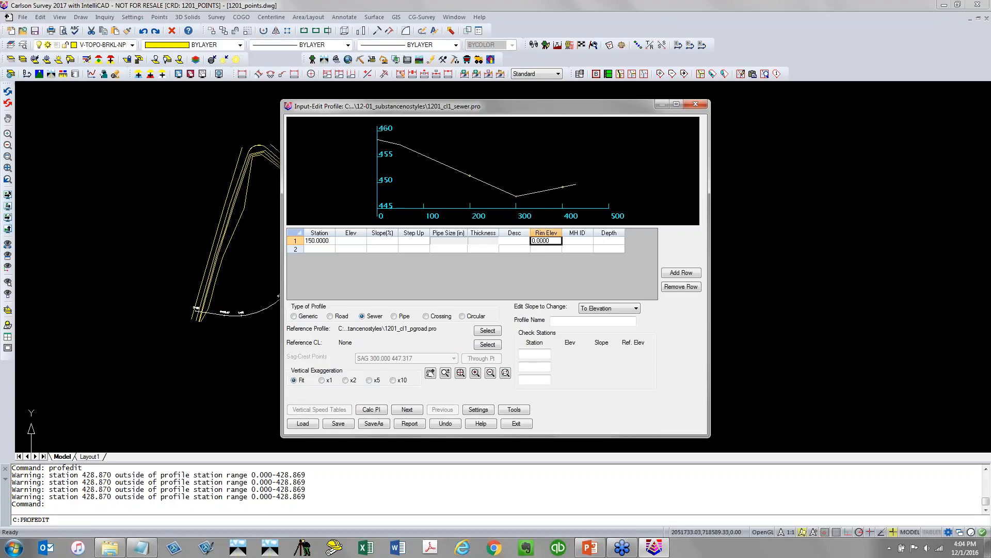
Enter 150 as the check station
left_click(535, 354)
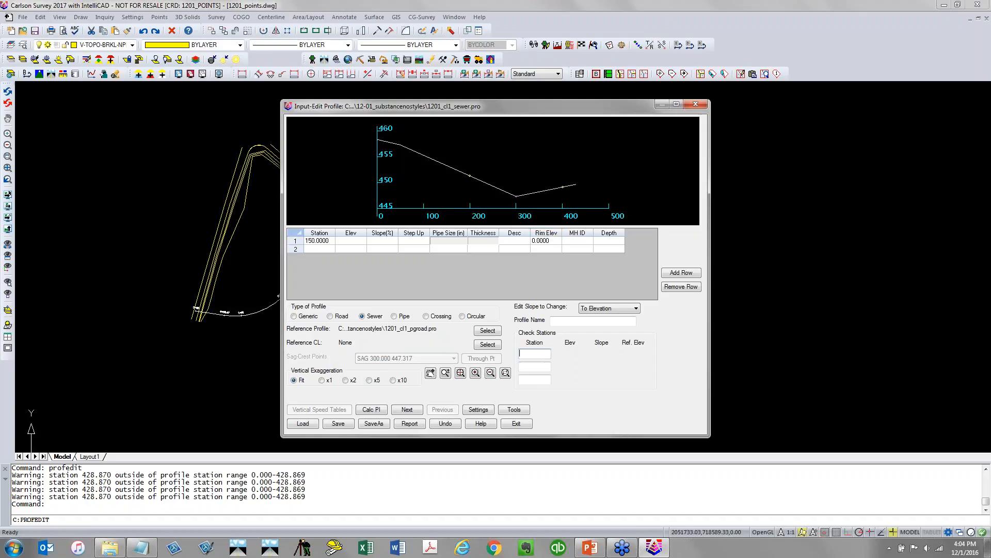
type("150")
key("Return")
Set the station 150 point's rim elevation to 453.32 and its depth to 6
left_click(548, 240)
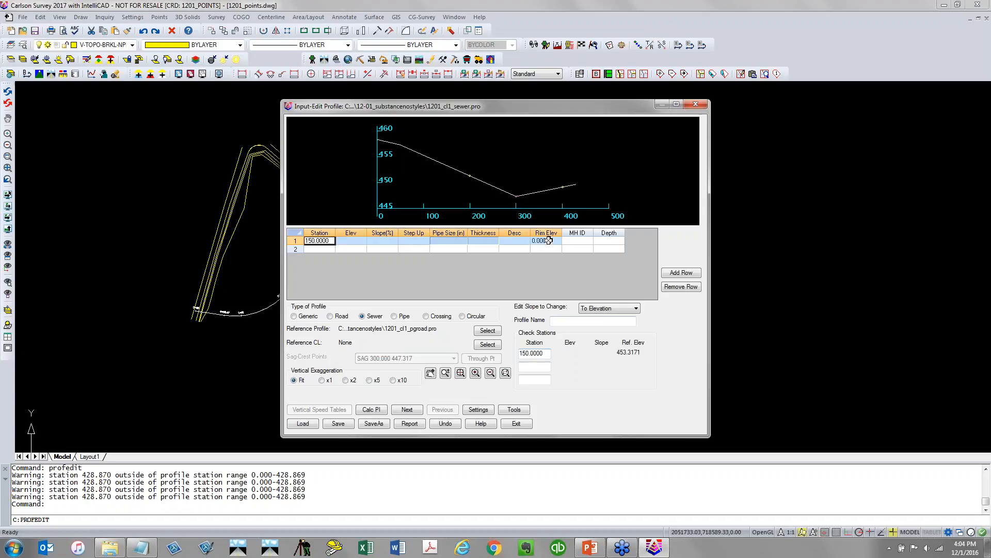
left_click(548, 241)
type("453.32")
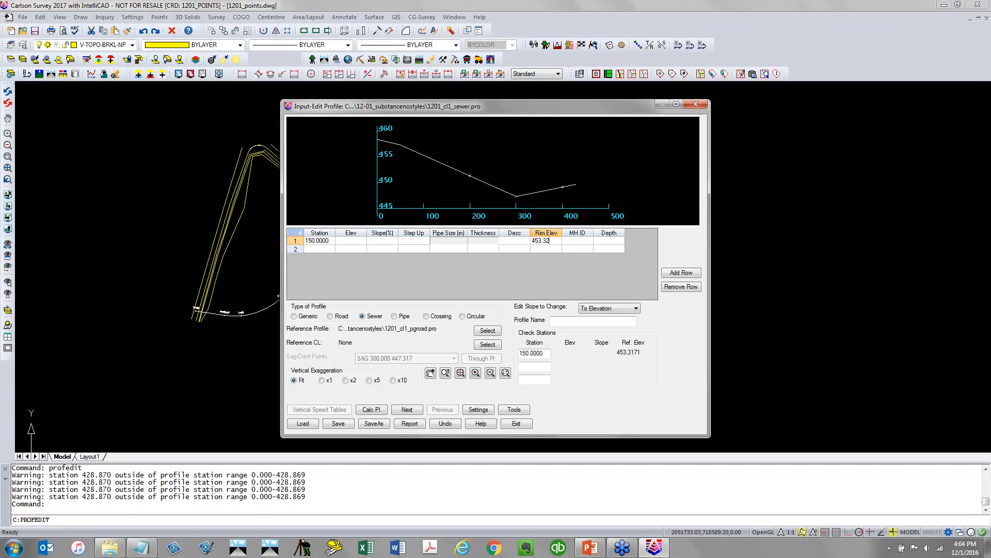
key("Tab")
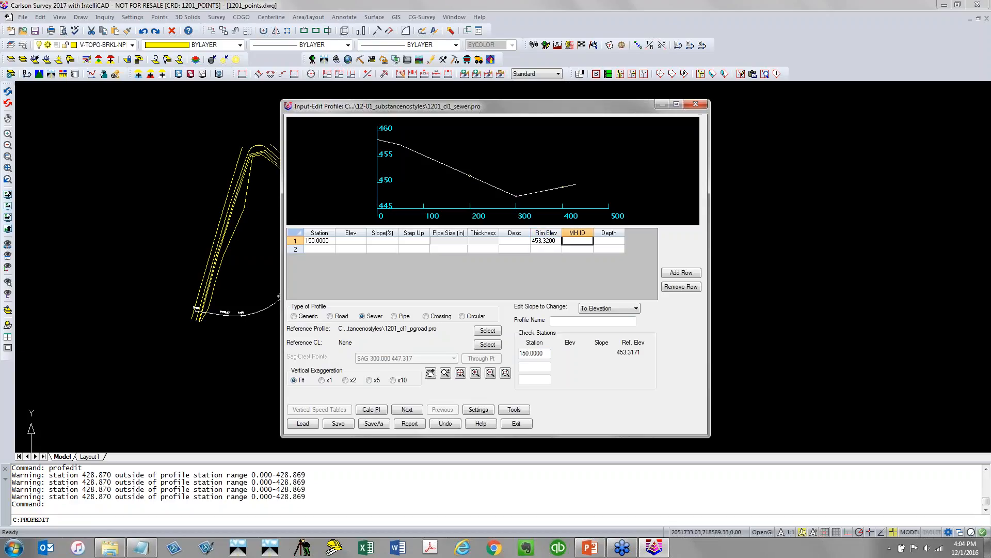
key("Tab")
type("6")
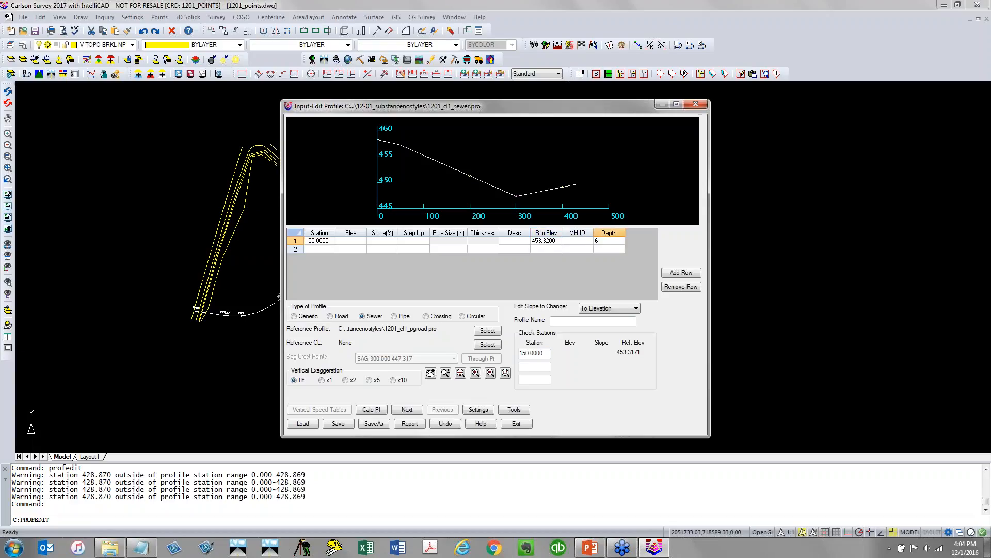
key("Tab")
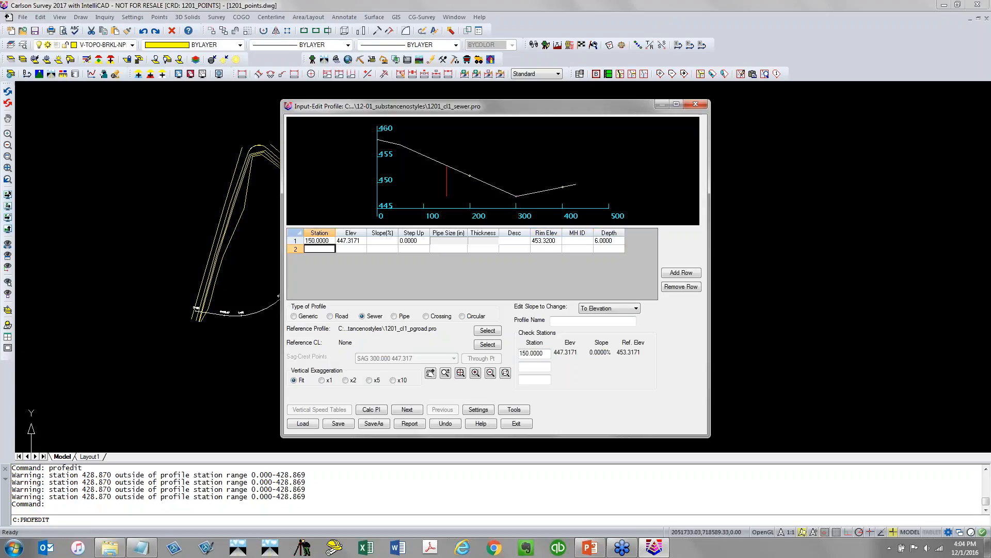
Add a second sewer point at station 250
left_click(547, 241)
left_click(346, 242)
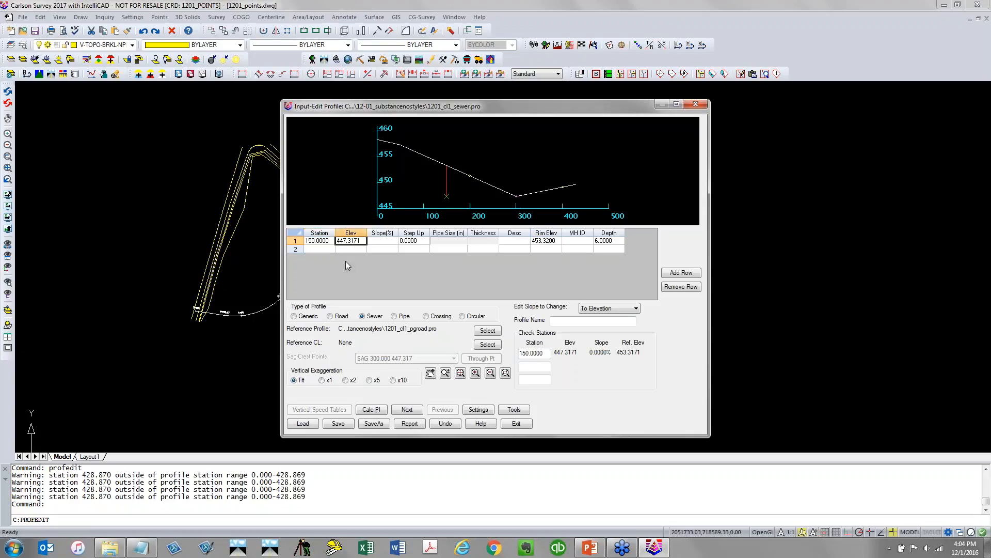
key("Return")
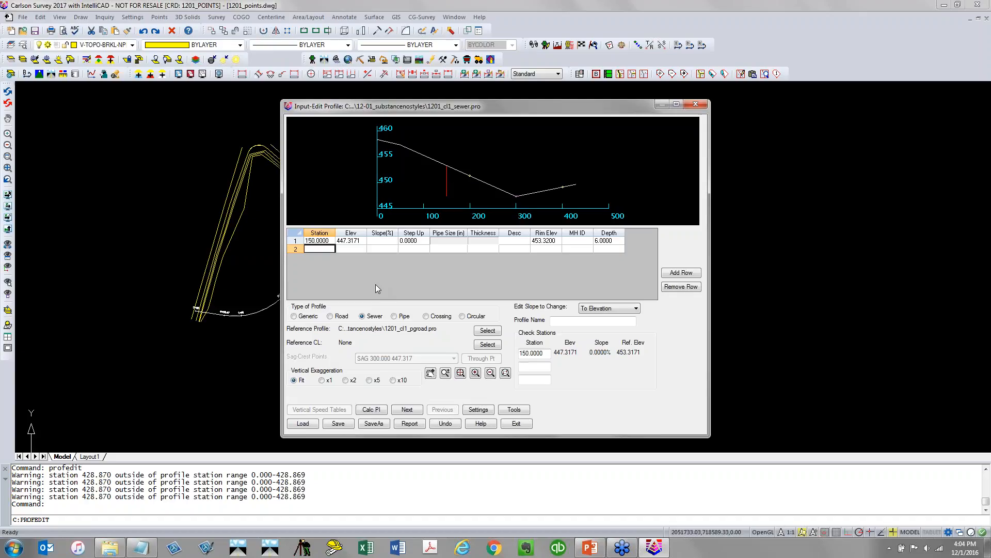
type("150")
key("BackSpace")
key("BackSpace")
key("BackSpace")
type("250")
key("Return")
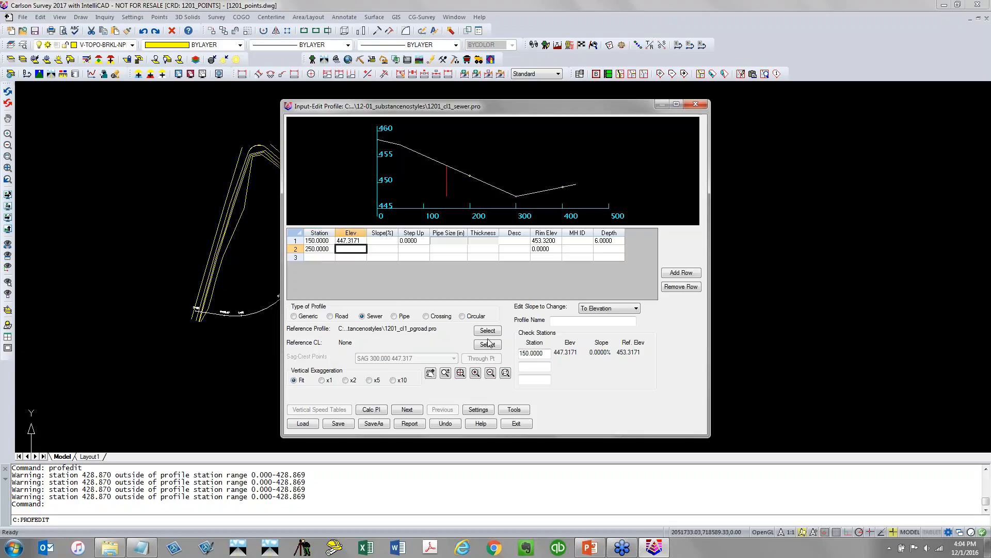
Replace the check station with 250
left_click(532, 353)
type("250")
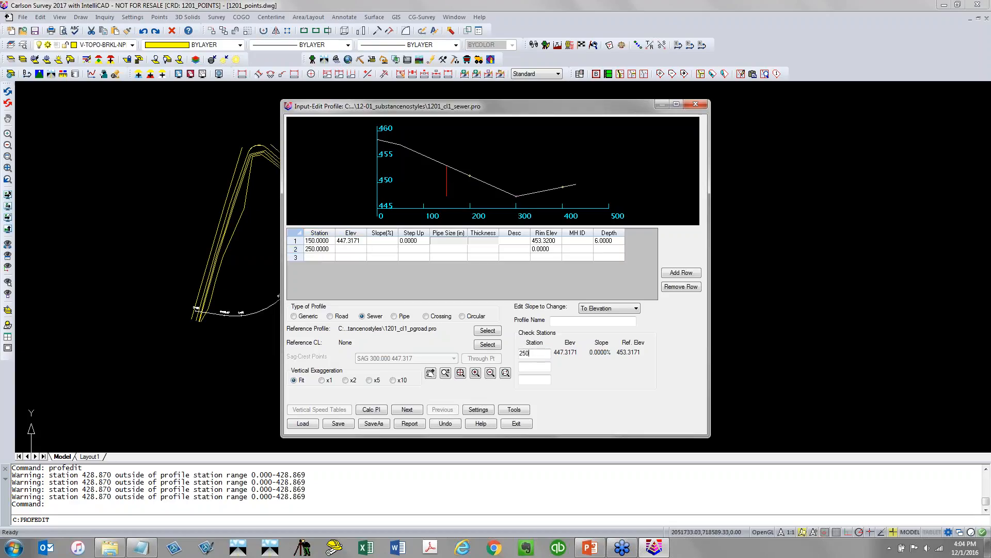
key("Return")
Set the station 250 point's rim elevation to 449.68 and its depth to 4
left_click(330, 316)
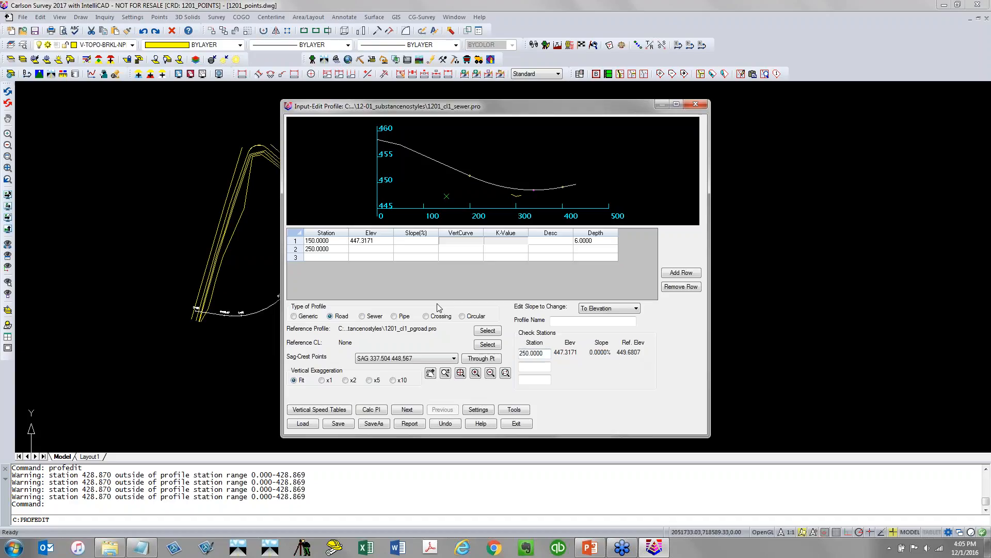
left_click(363, 316)
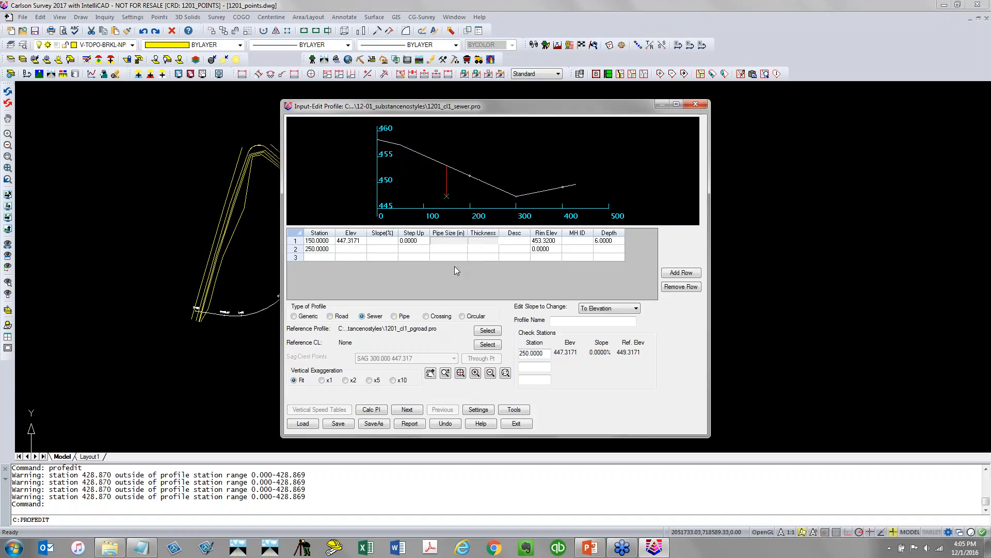
left_click(550, 249)
type("449.68")
key("Return")
key("Return")
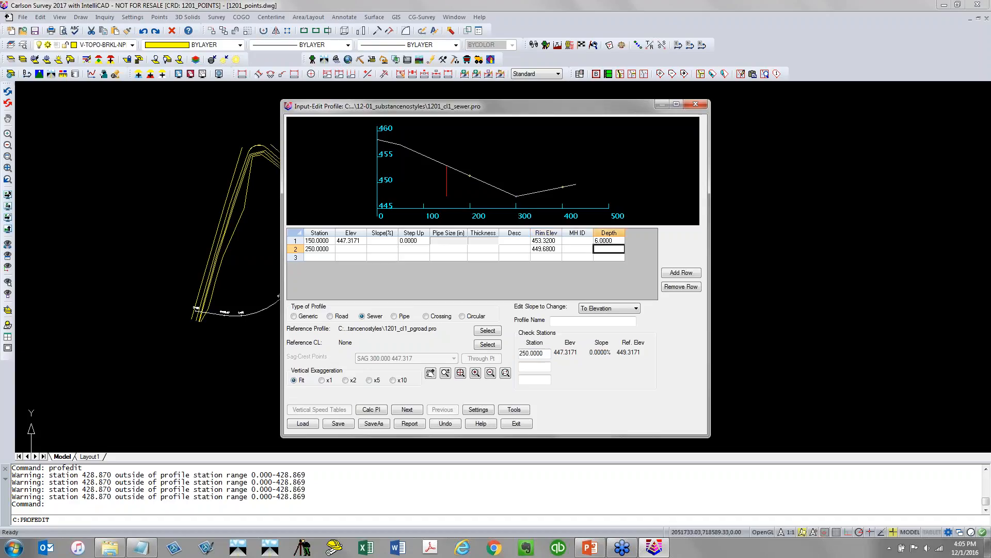
type("4")
key("Return")
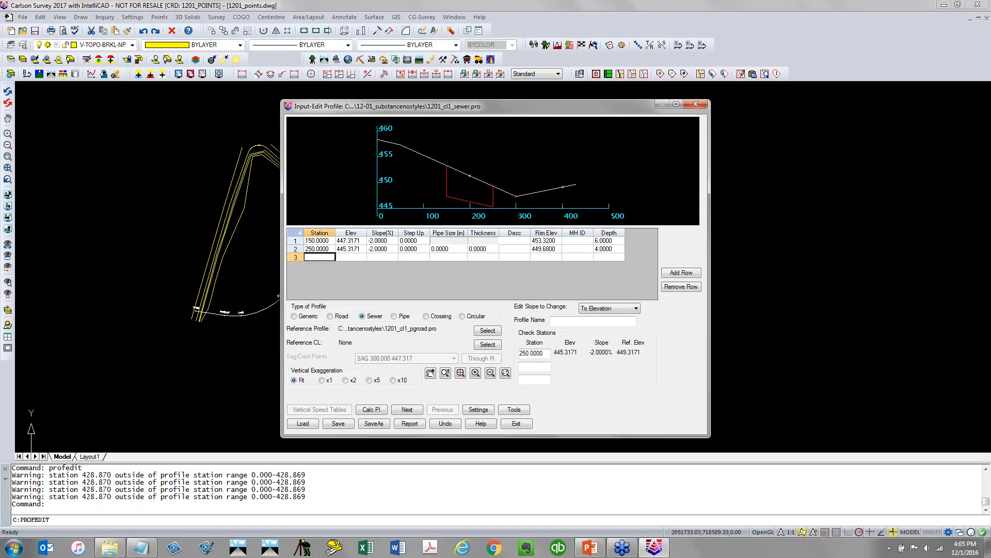
Save the sewer profile
left_click(480, 196)
left_click(348, 317)
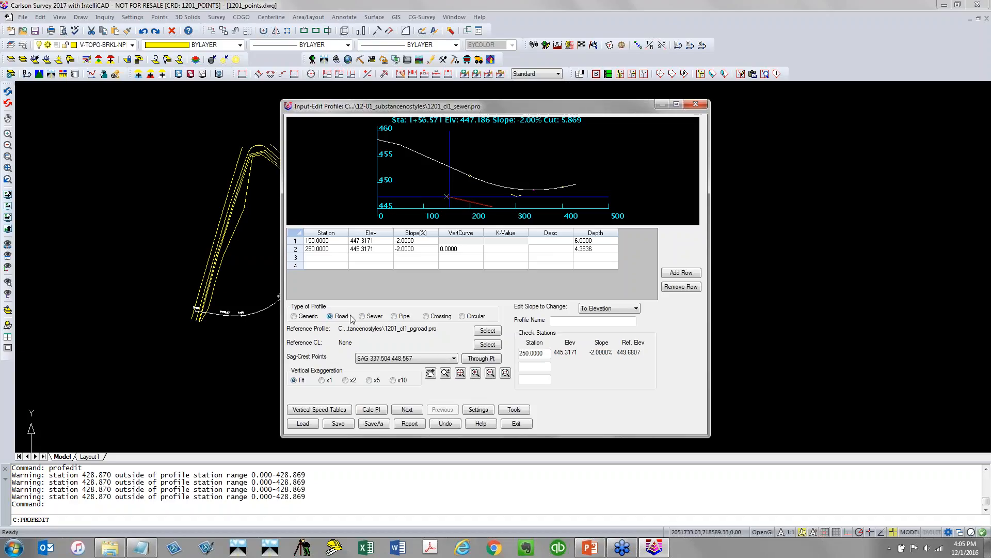
left_click(371, 317)
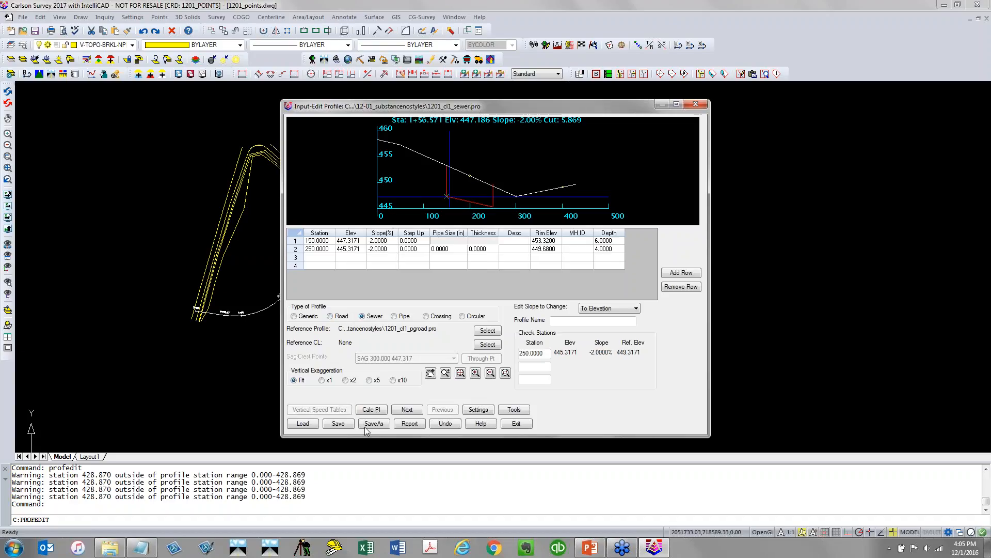
left_click(335, 425)
Set the pipe size at station 250 to 15 inches and exit the profile editor
left_click(449, 249)
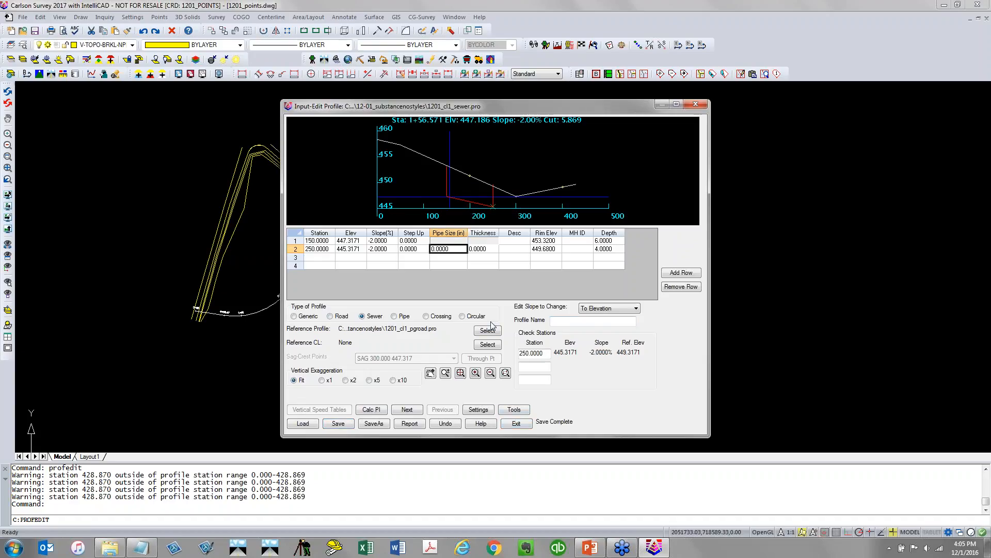
type("15")
key("Tab")
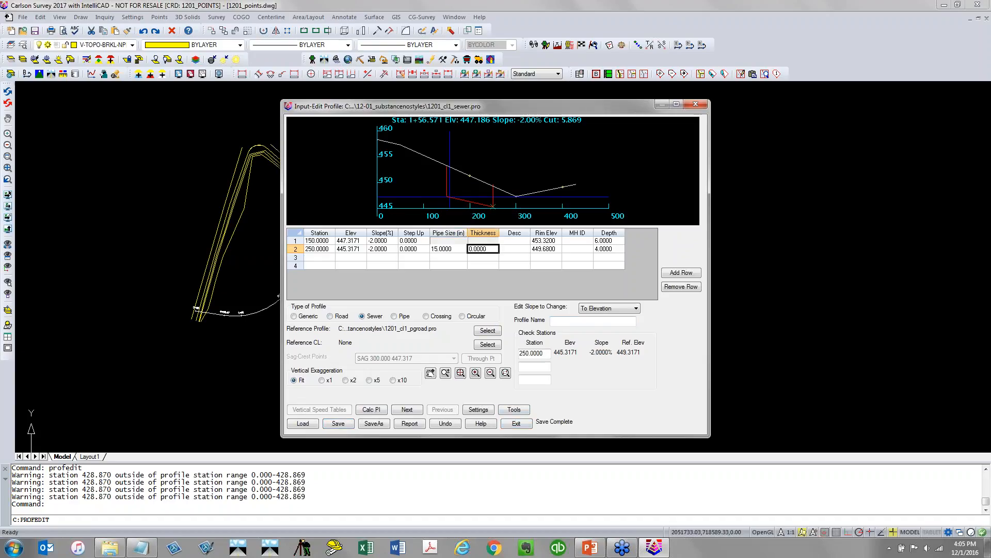
left_click(577, 240)
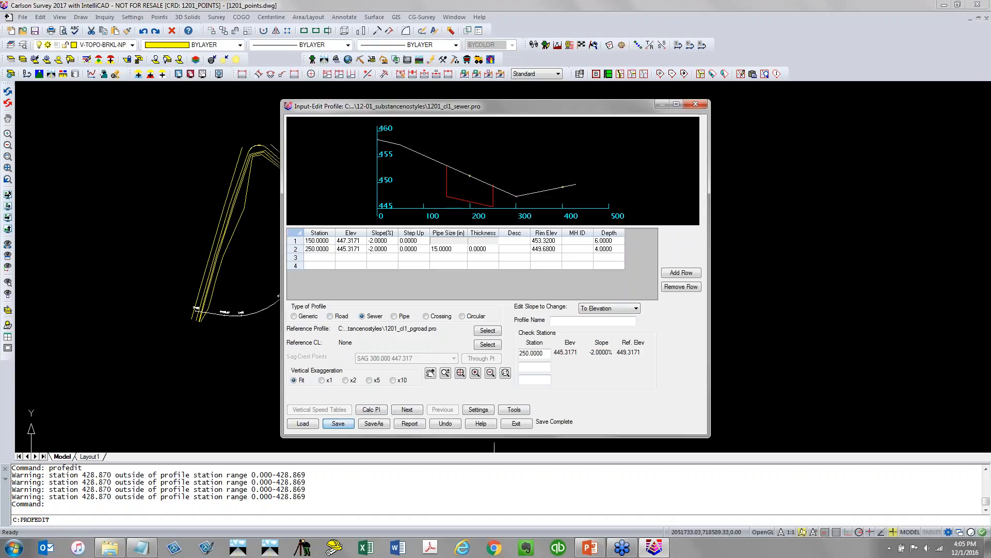
left_click(516, 423)
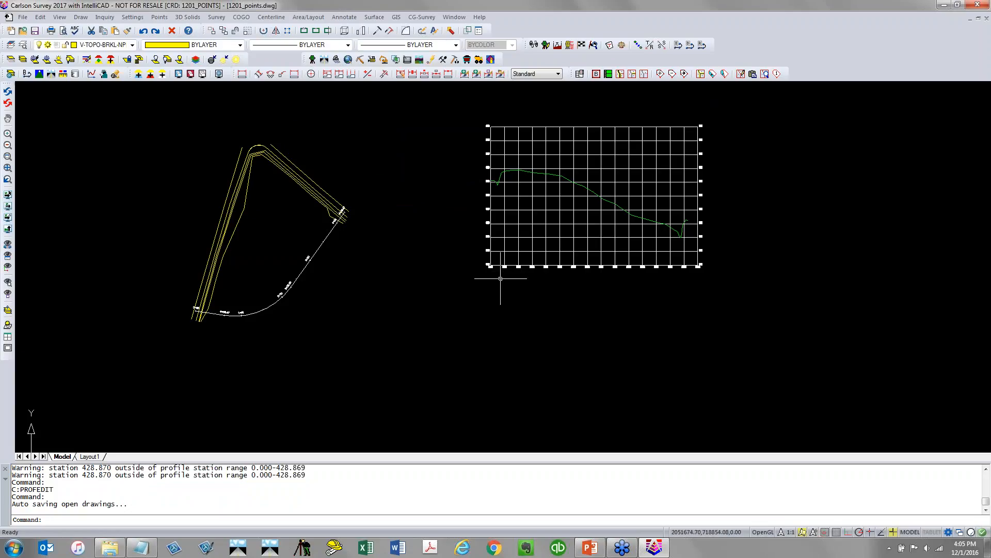
Create a new profile file named 1201_CL1_CROSSING.pro in the profile editor
key("Return")
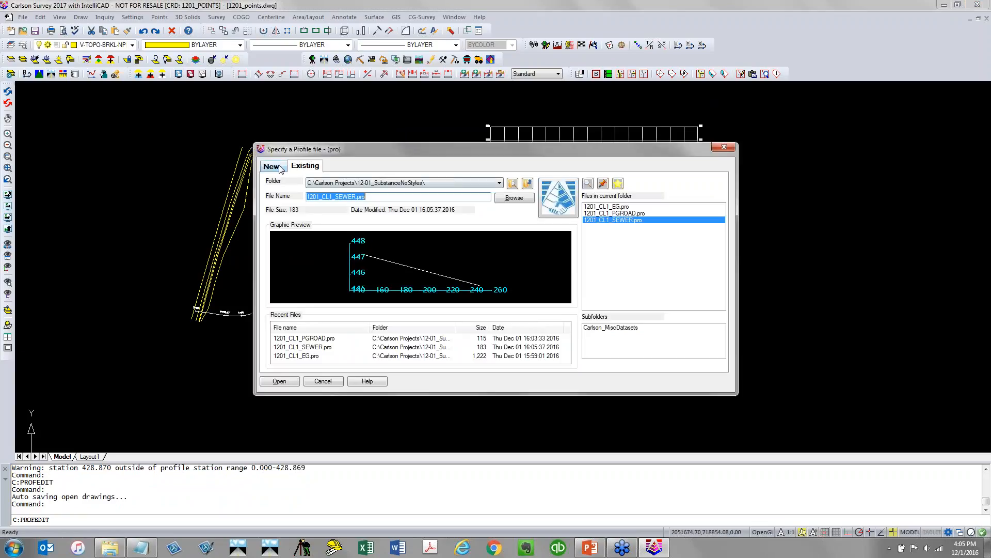
left_click(272, 166)
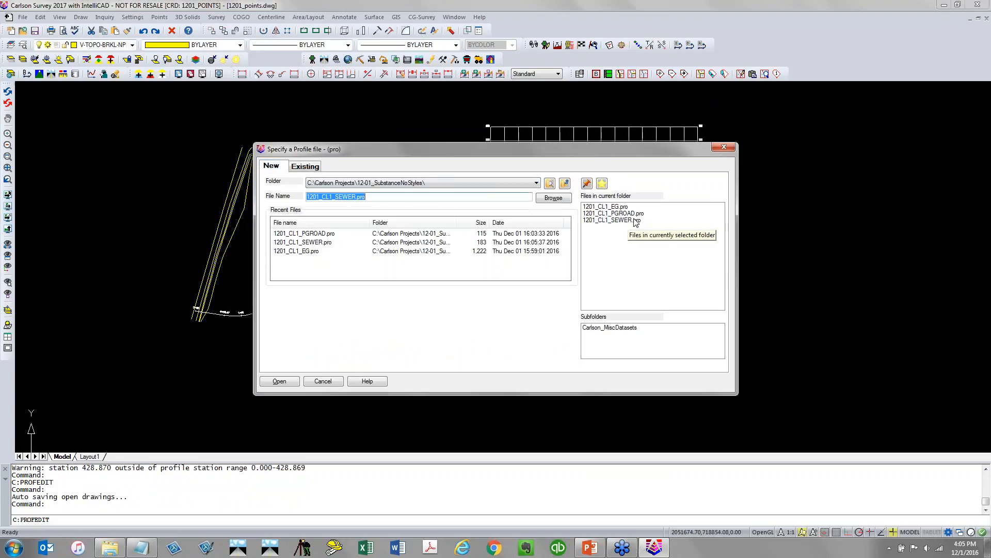
left_click(635, 213)
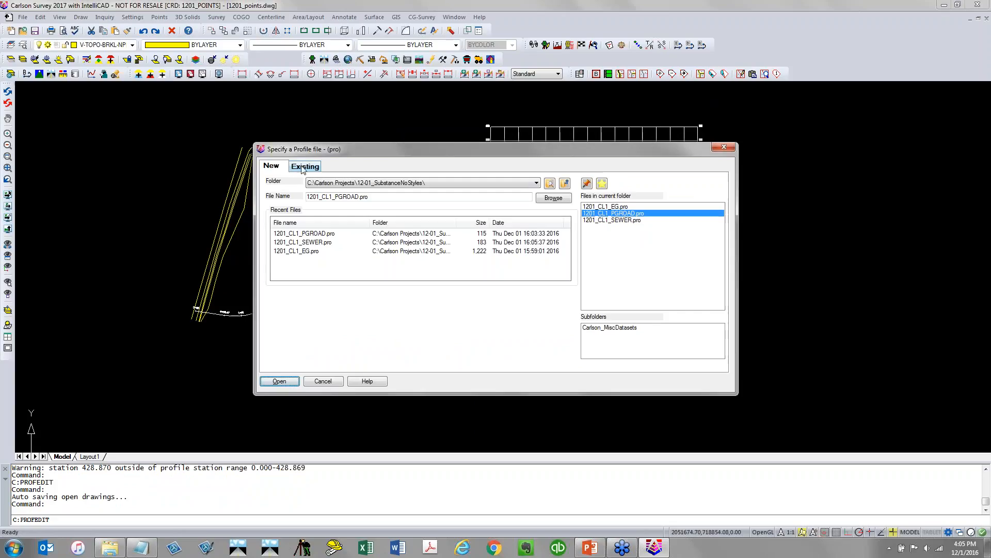
left_click(357, 197)
left_click_drag(336, 197, 499, 222)
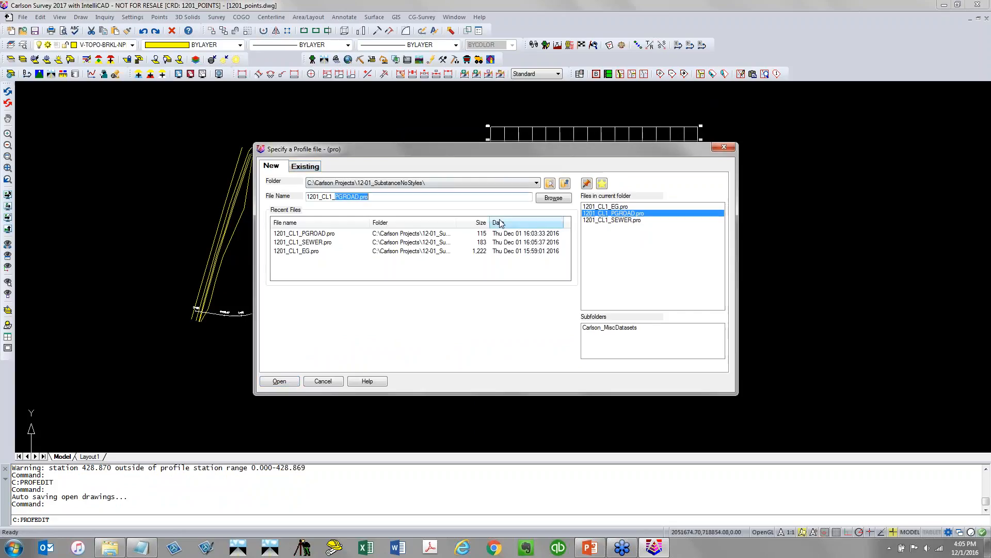
type("CROSSING")
key("Return")
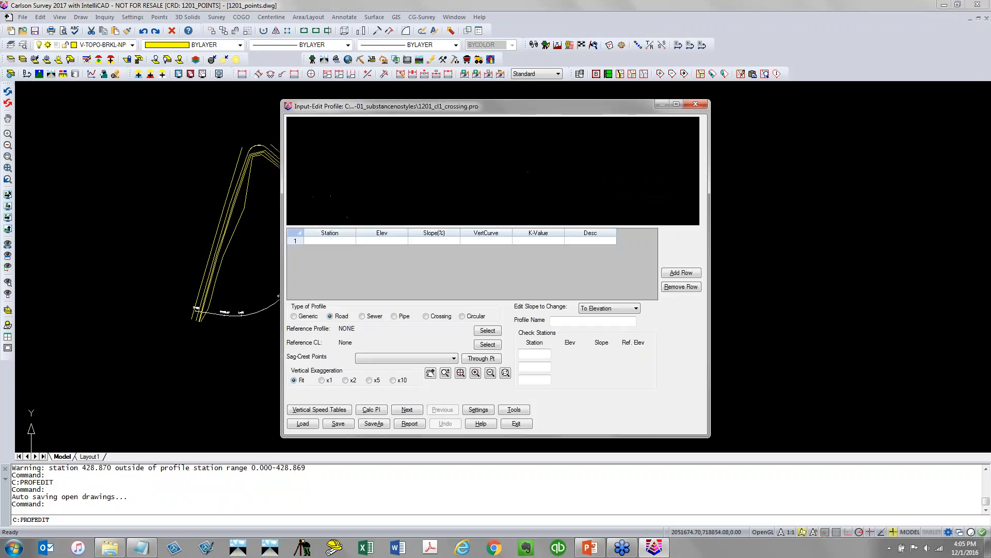
Set the reference profile to 1201_CL1_PGROAD.pro
left_click(481, 330)
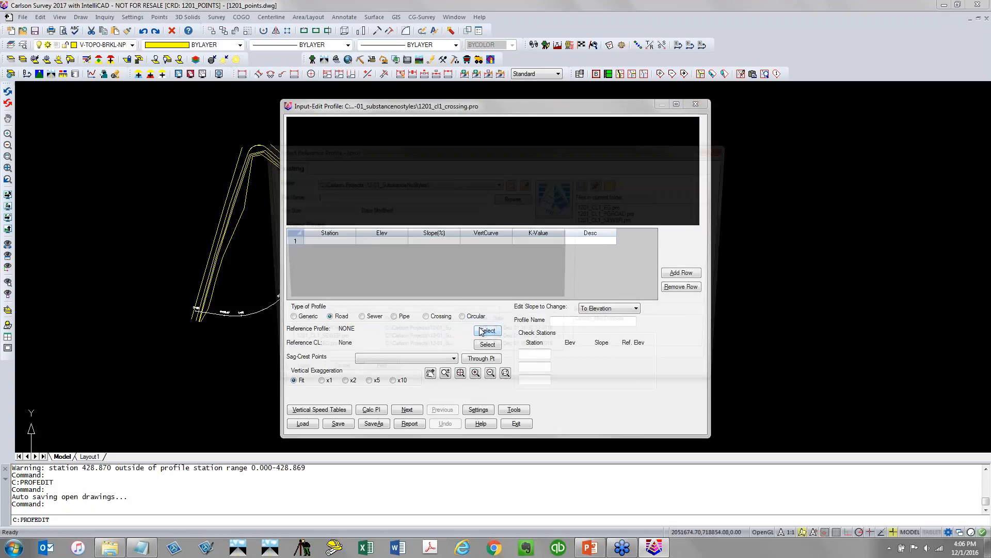
left_click(639, 214)
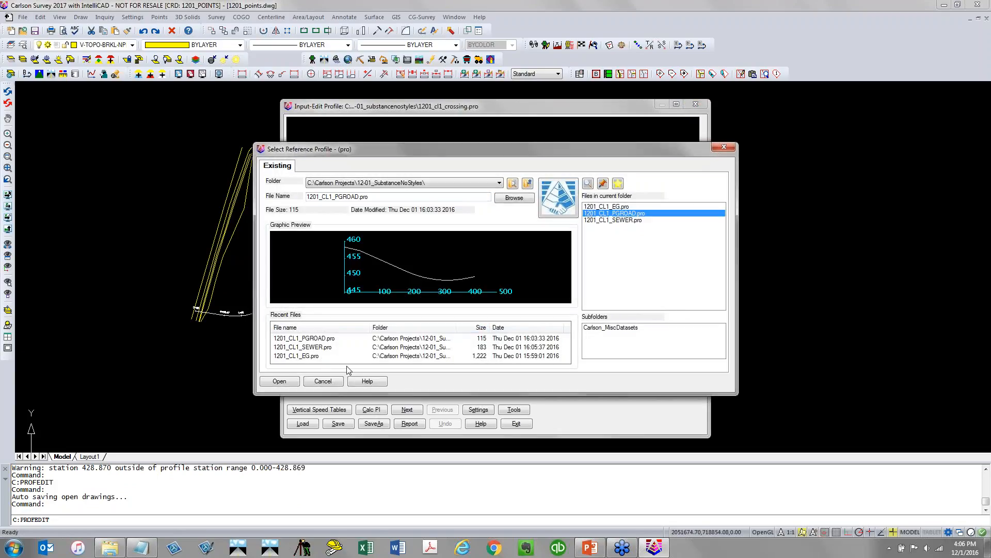
left_click(279, 381)
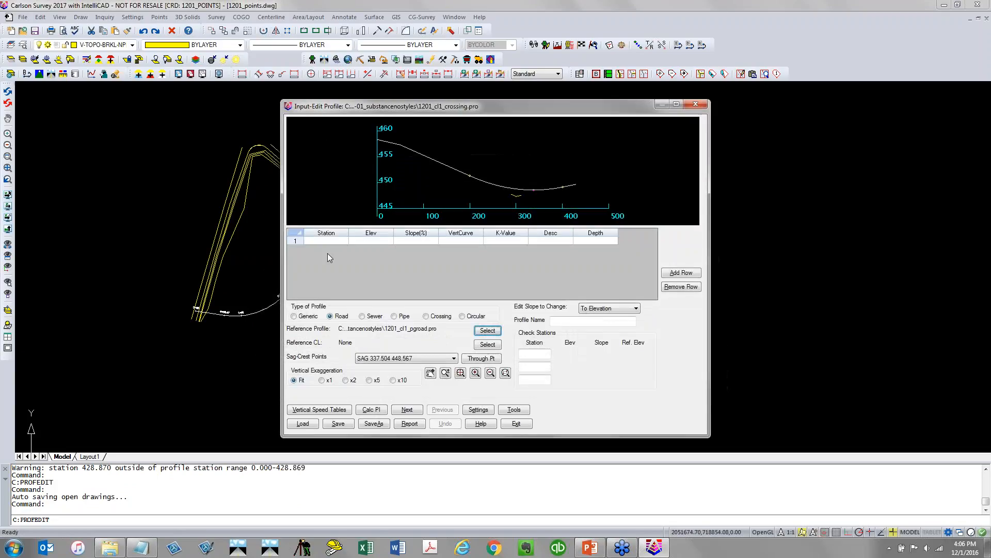
Enter a profile point at station 275 with elevation 446
left_click(341, 241)
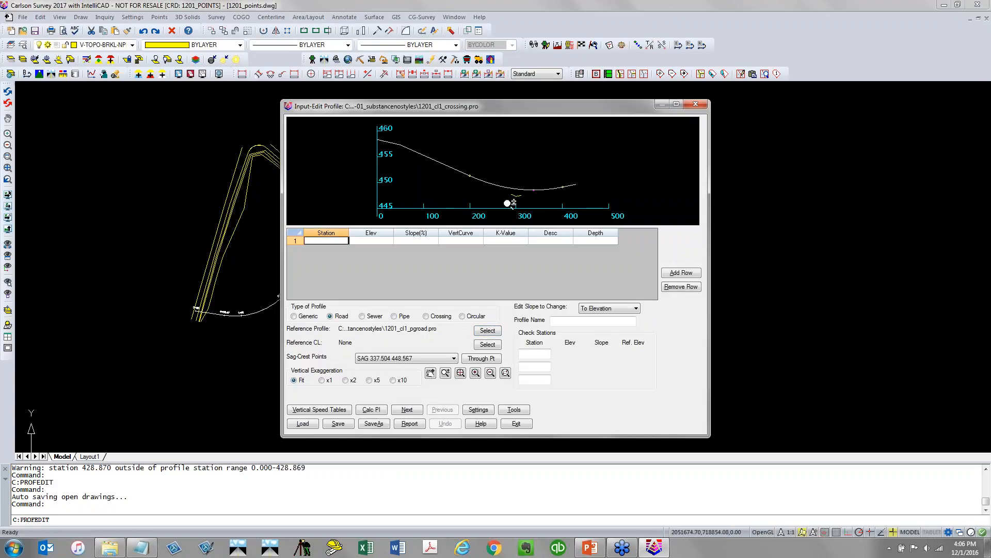
type("275")
key("Tab")
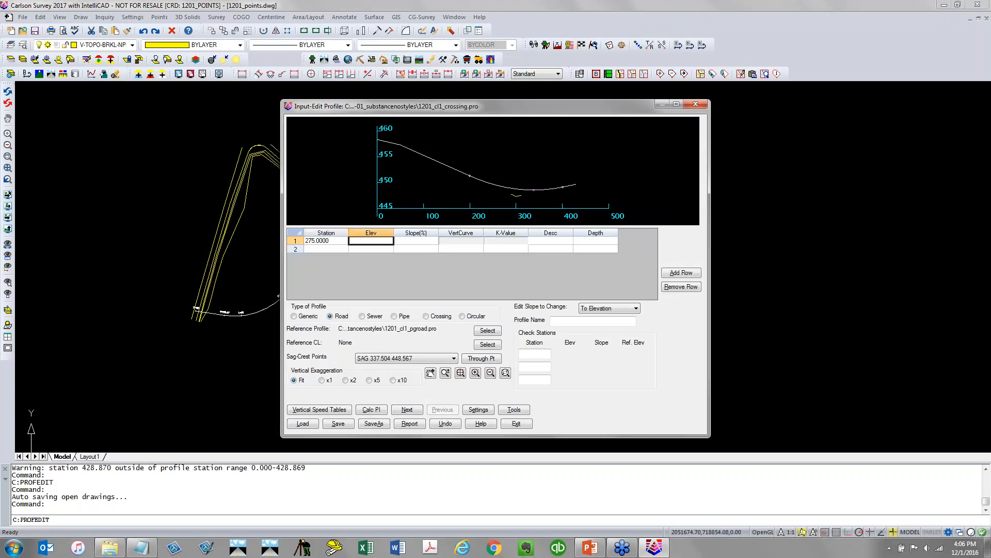
type("446")
key("Tab")
key("Tab")
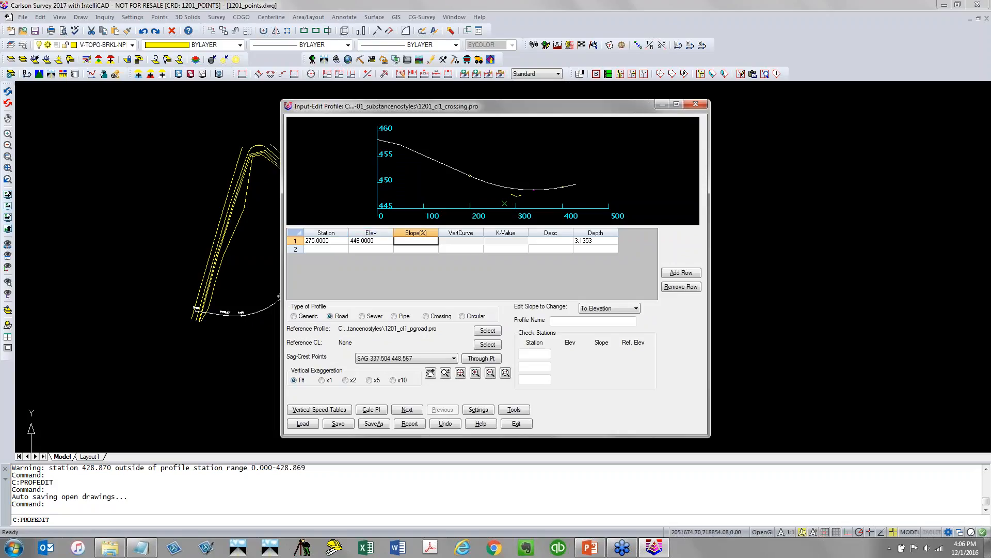
Set the profile type to Crossing, with pipe size 8 inches and description WATER for the station 275 point
left_click(437, 317)
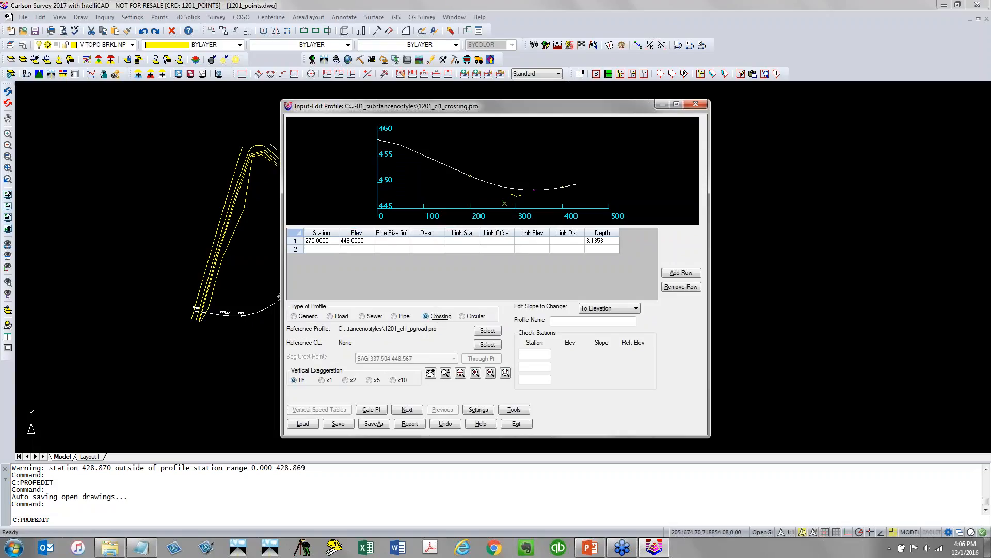
left_click(402, 240)
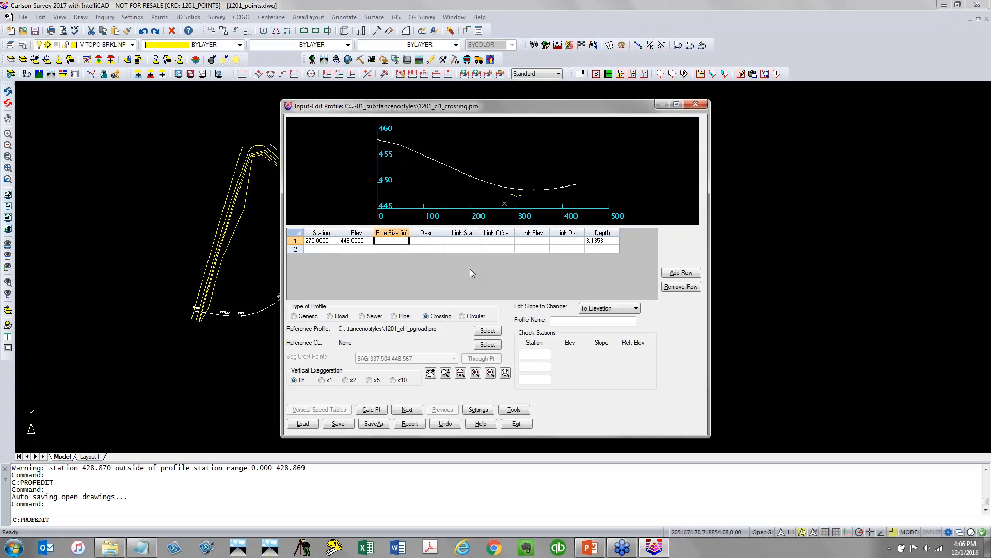
type("8")
key("Tab")
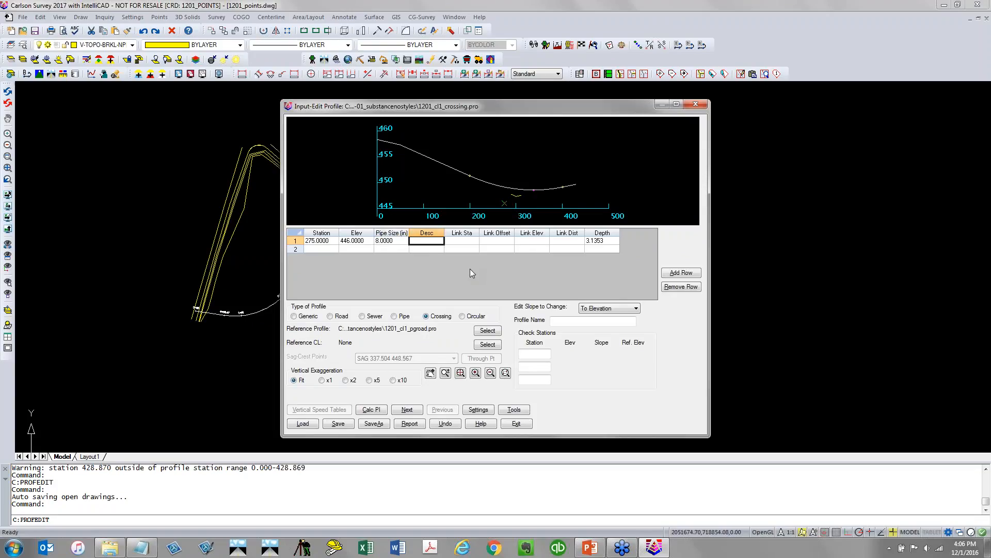
type("WATER")
key("Tab")
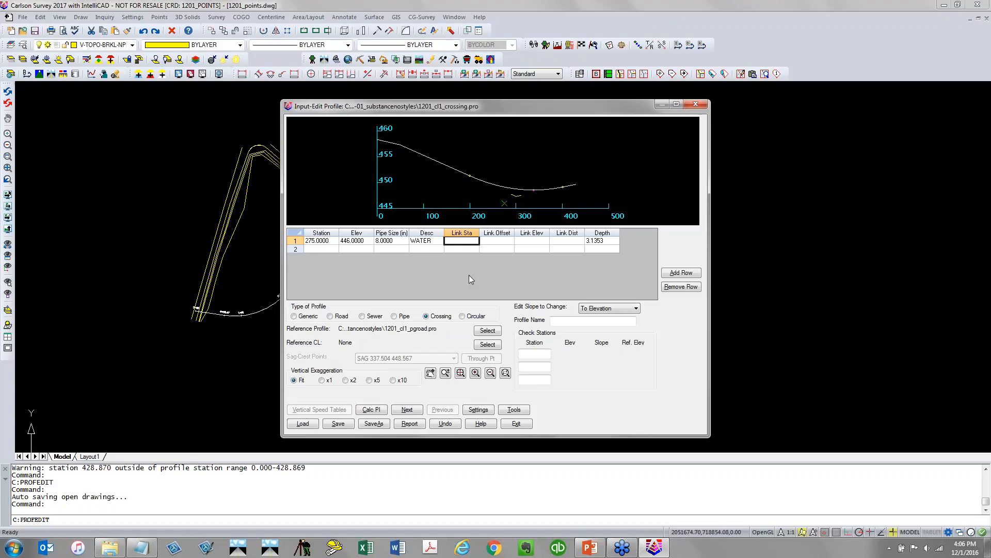
Save the crossing profile and exit the profile editor
left_click(339, 424)
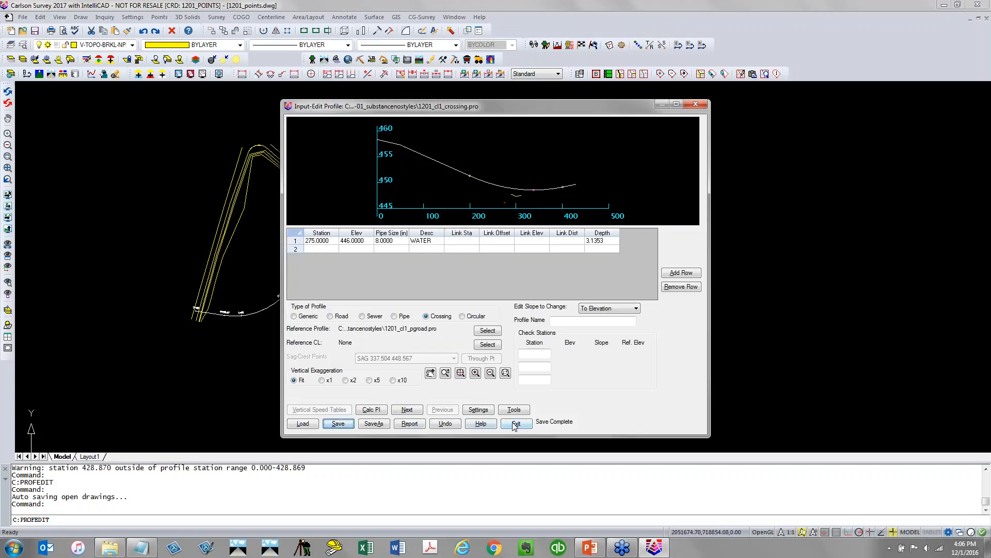
left_click(515, 424)
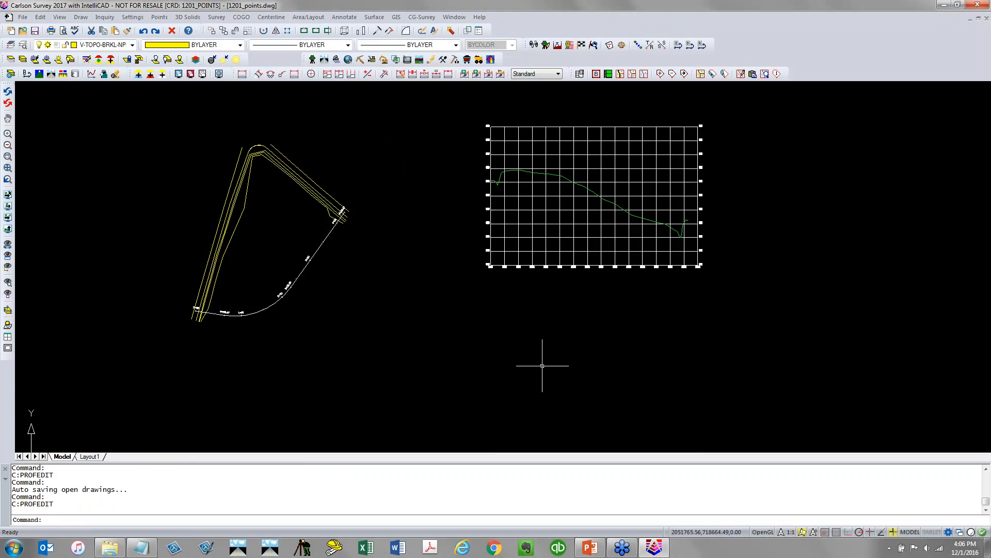
Start Draw Profile and add the 1201_CL1_PGROAD, 1201_CL1_SEWER and 1201_CL1_CROSSING profiles to the list of profiles to draw
mouse_move(636, 287)
middle_mouse_down()
mouse_move(557, 295)
mouse_move(390, 339)
middle_mouse_up()
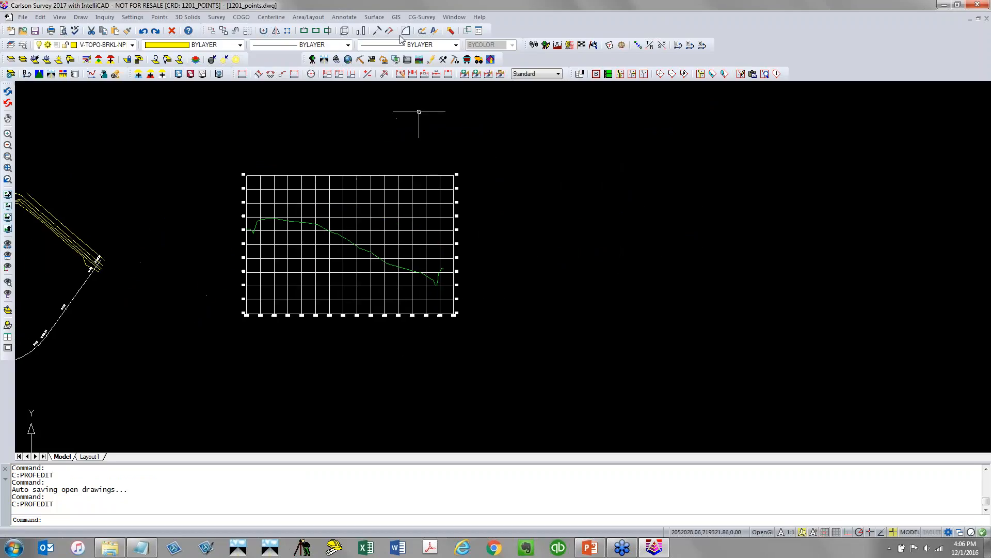
left_click(374, 17)
left_click(410, 277)
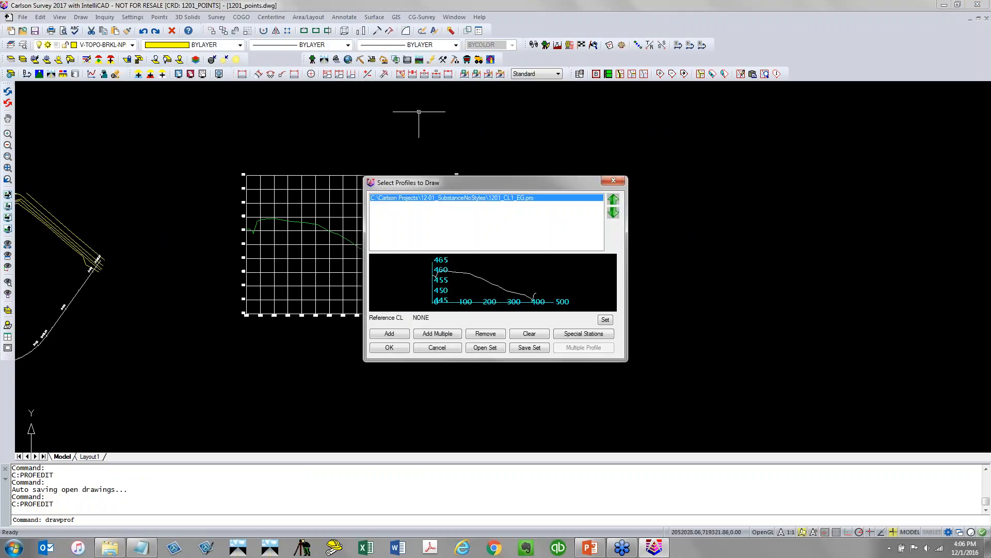
left_click(397, 334)
left_click(623, 220)
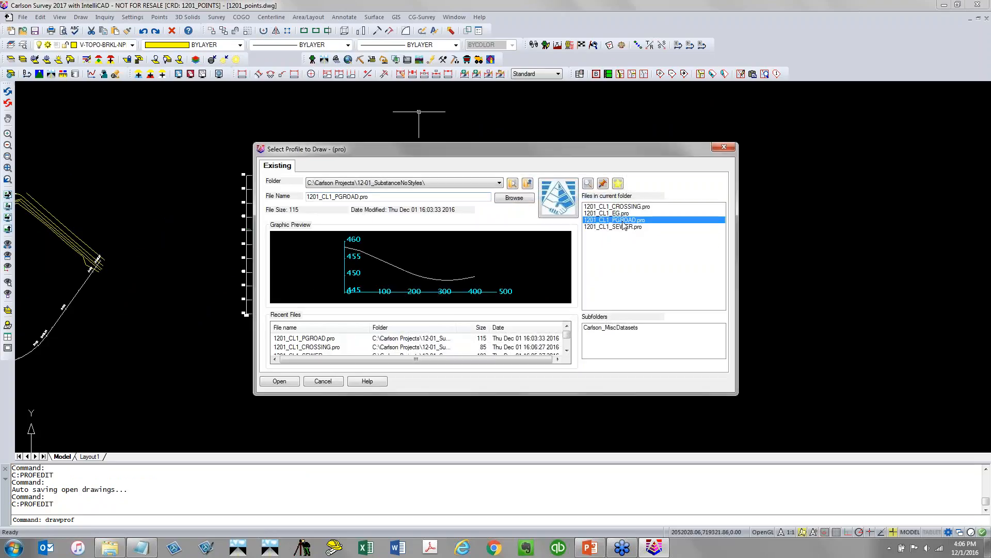
left_click(279, 381)
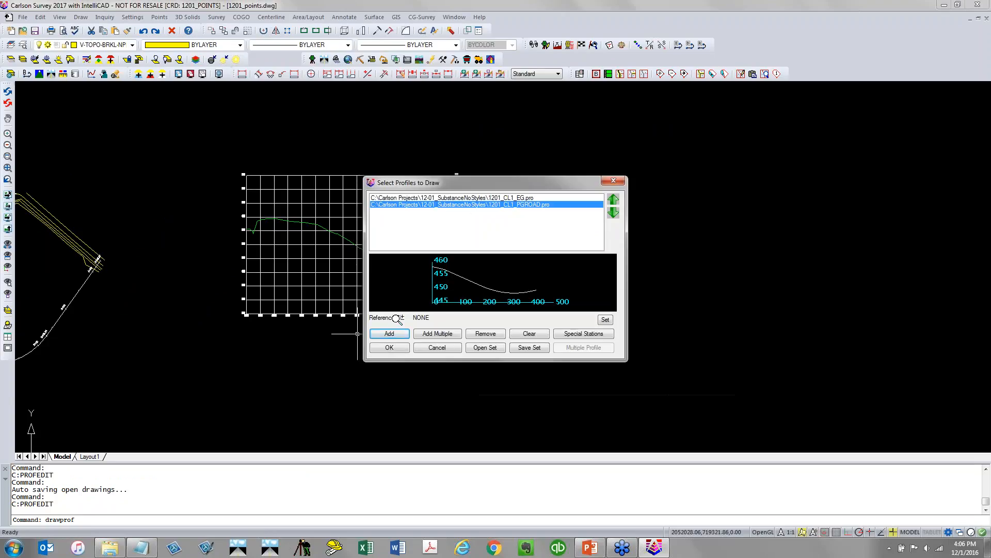
left_click(399, 336)
left_click(623, 227)
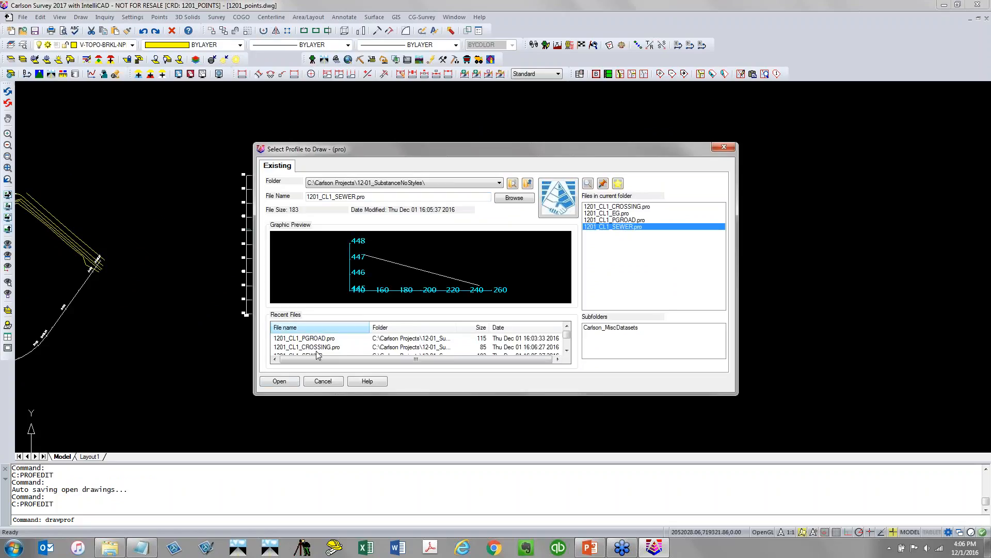
left_click(280, 381)
left_click(404, 337)
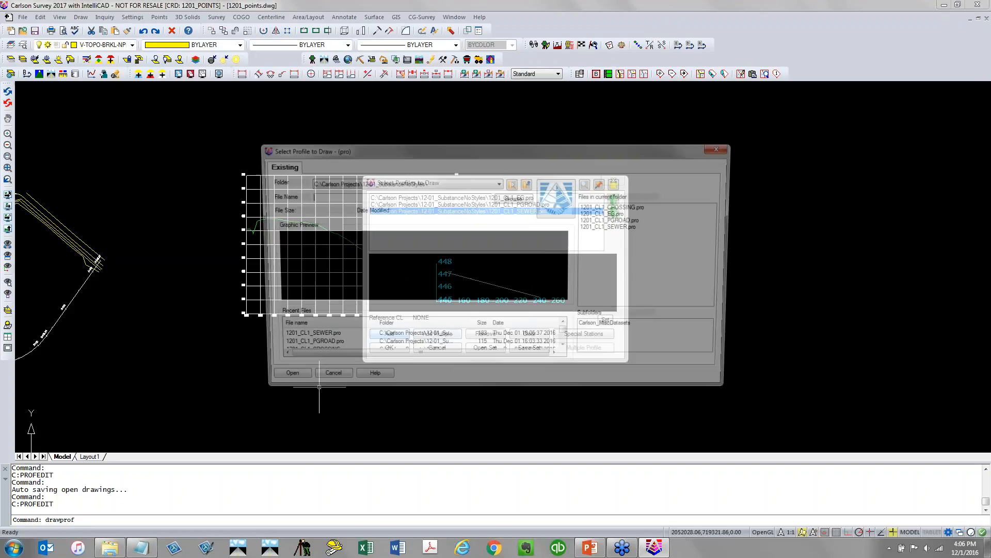
left_click(288, 381)
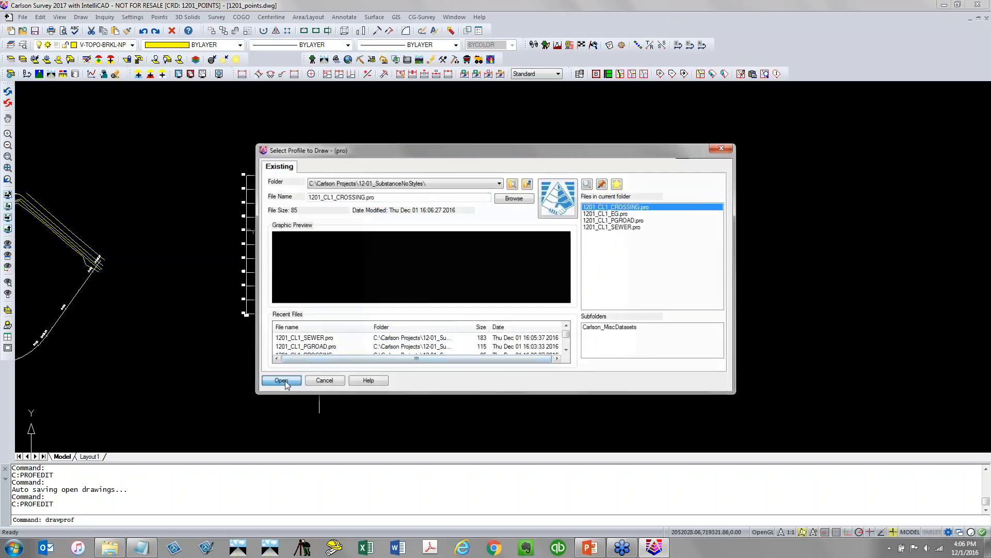
left_click(389, 348)
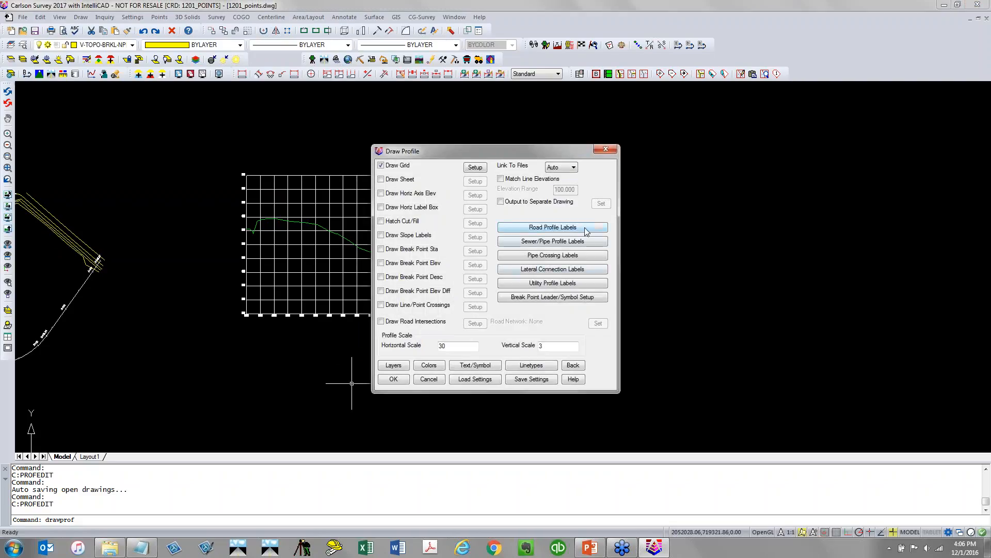
Review the road, sewer/pipe and pipe crossing profile label settings
left_click(586, 230)
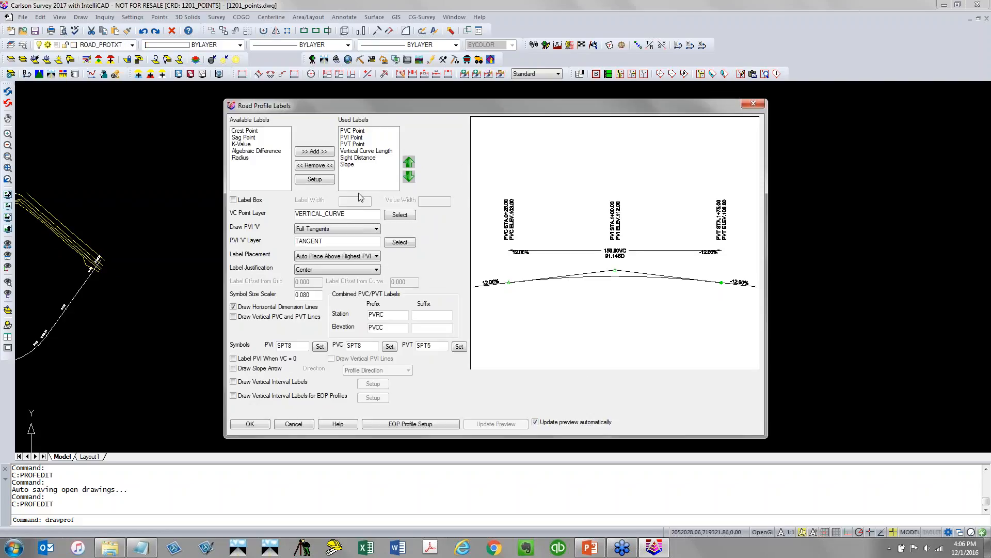
left_click(258, 424)
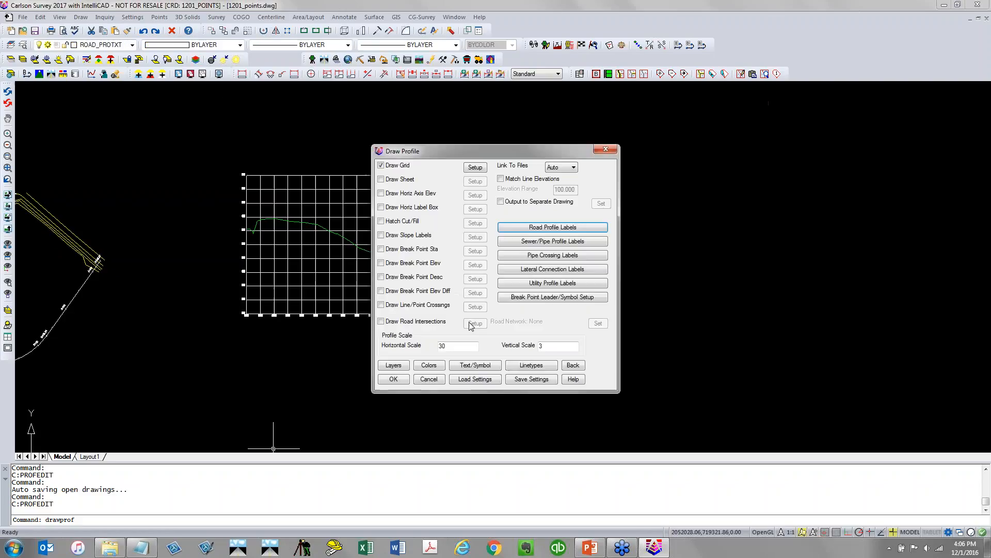
left_click(552, 241)
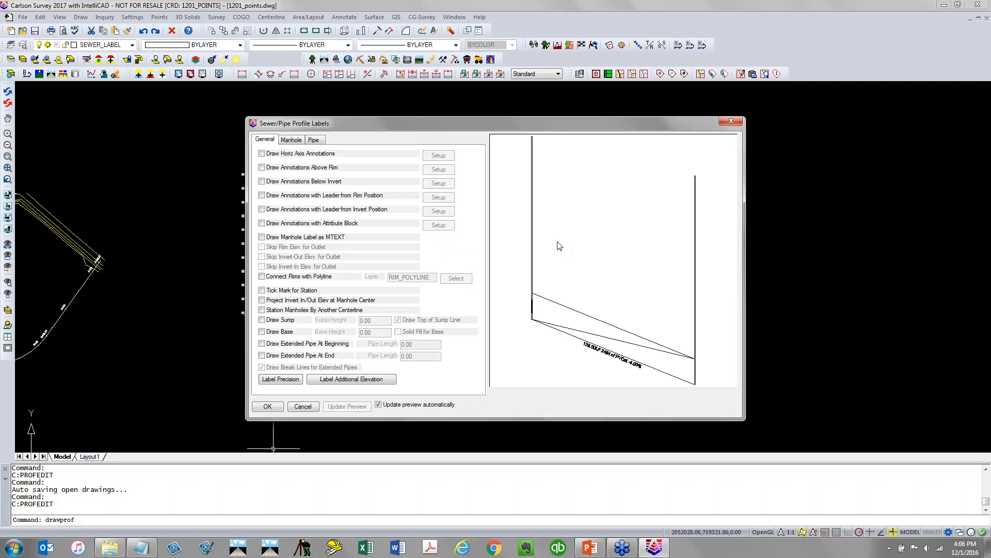
left_click(268, 406)
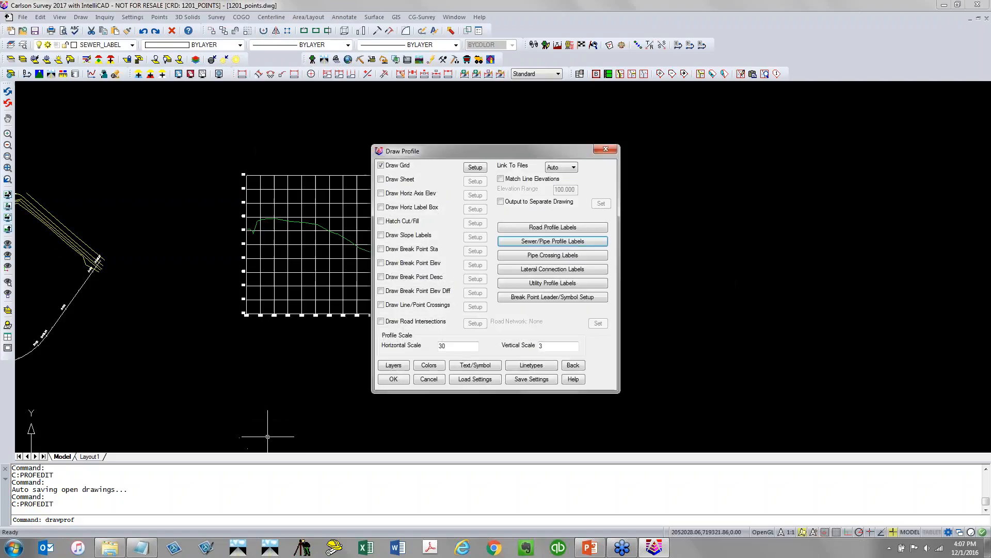
left_click(553, 256)
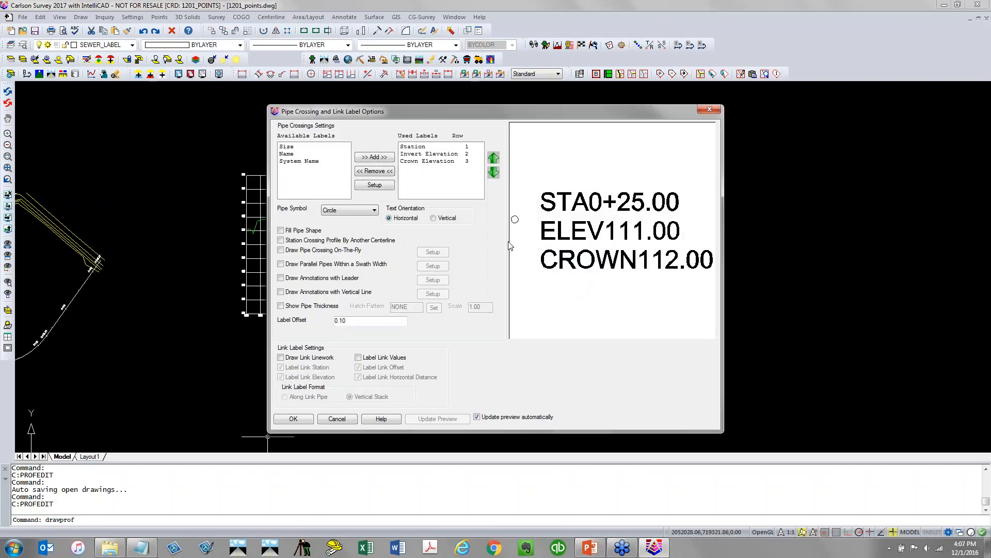
left_click(301, 415)
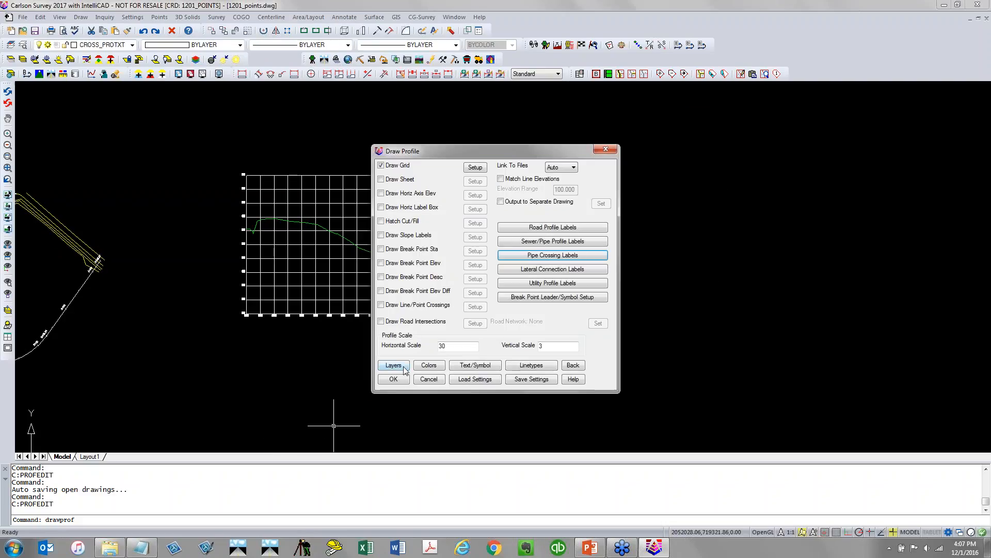
Draw the profiles with the default grid range, picking the grid's starting point in the drawing
left_click(394, 379)
left_click(467, 281)
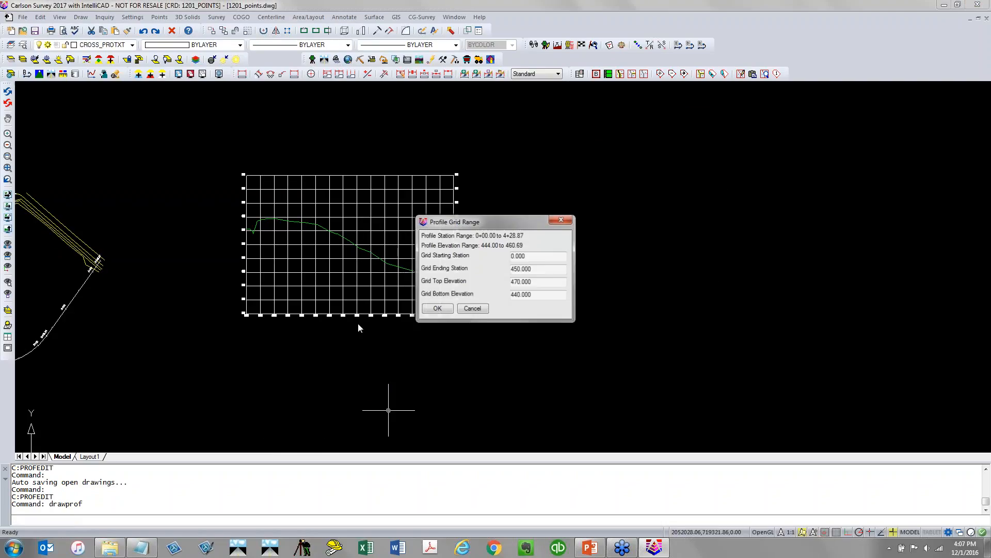
left_click(451, 311)
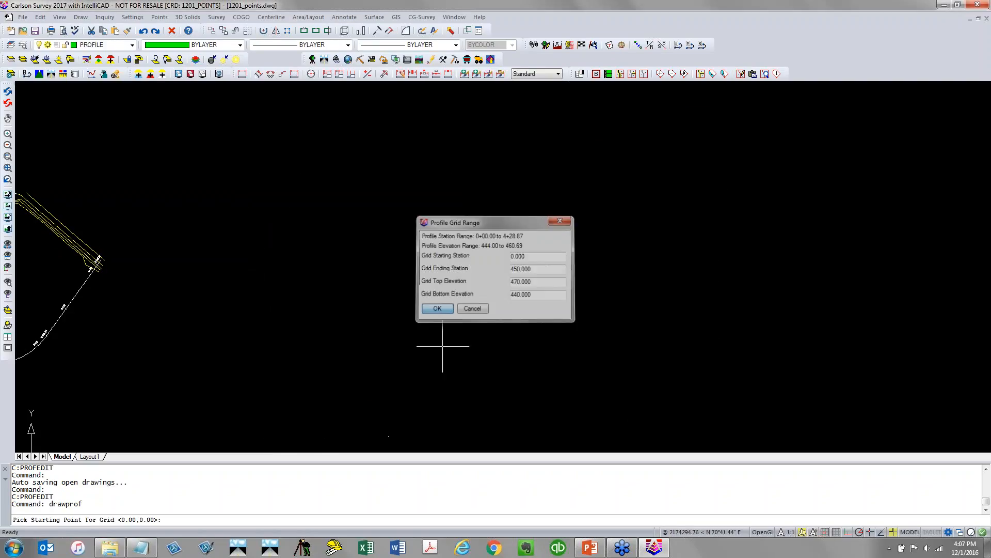
left_click(305, 340)
scroll(392, 298, "up", 5)
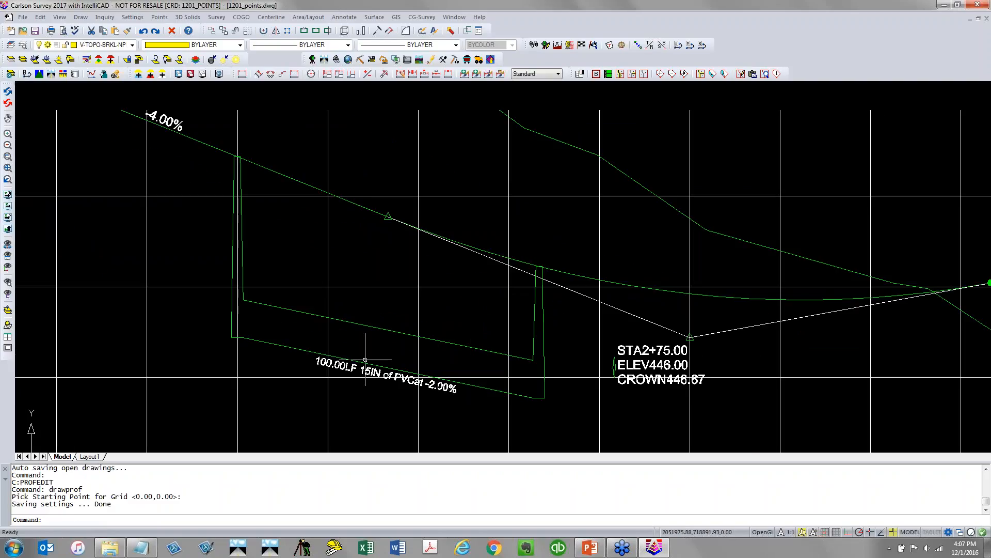
scroll(411, 292, "down", 3)
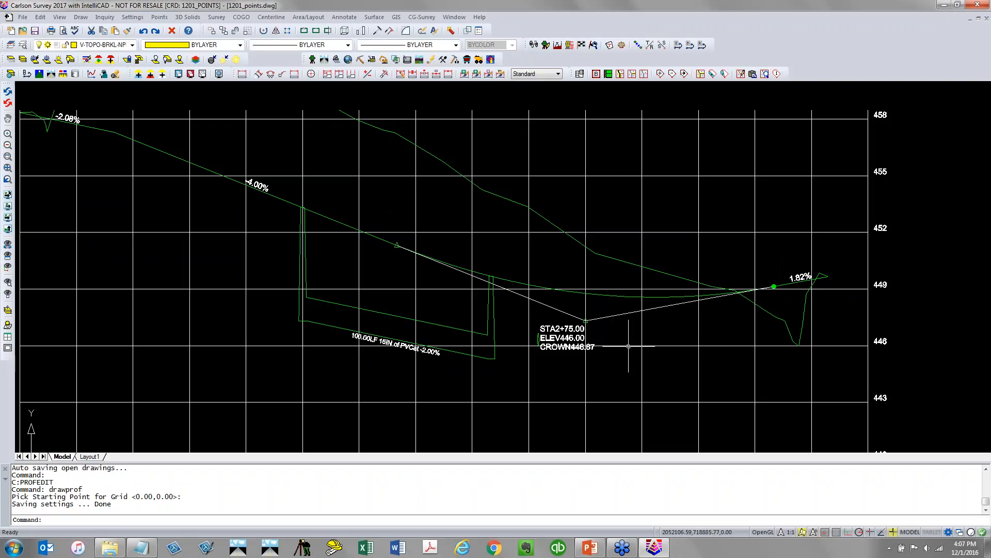
Save the profile drawing and open the drawing 04_LotNet_01.dwg
left_click(35, 31)
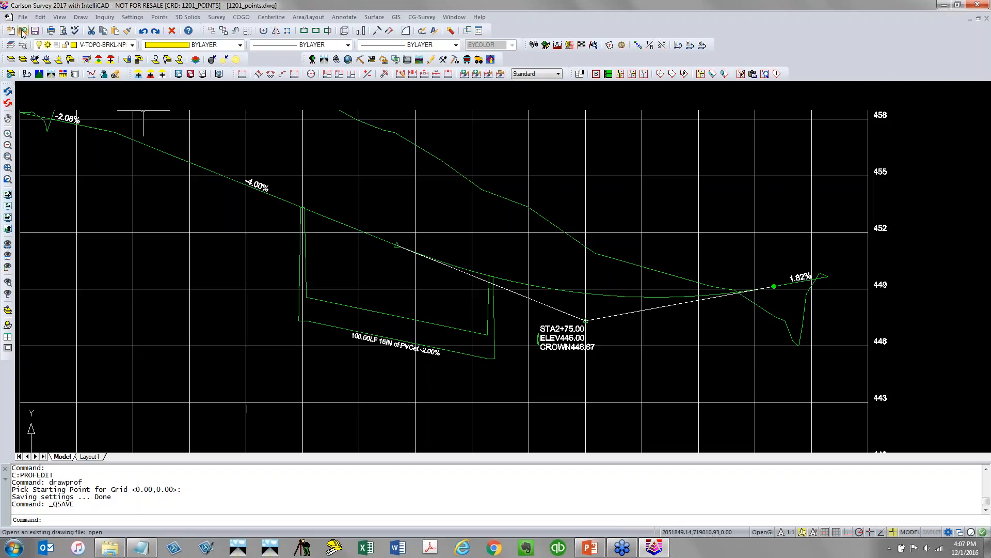
left_click(23, 31)
left_click(393, 238)
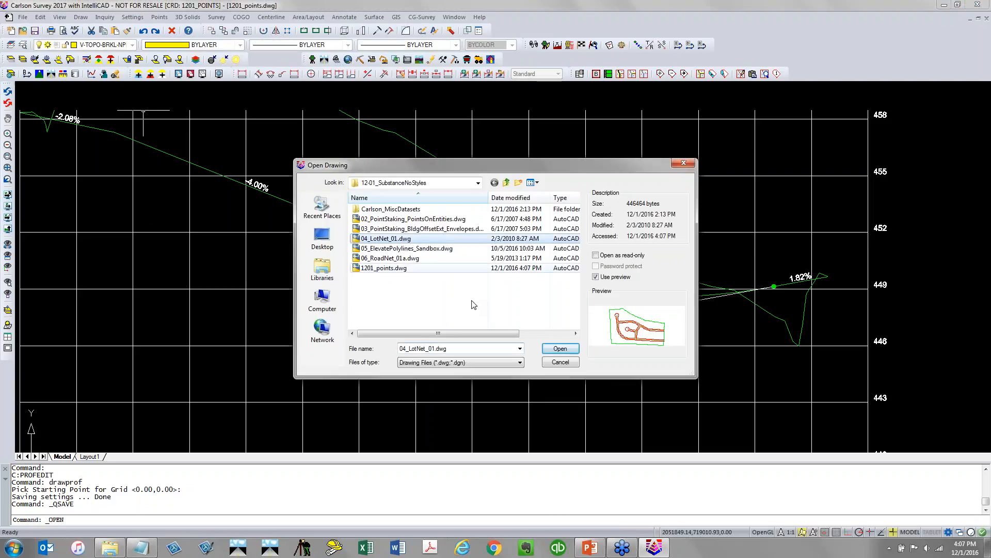
left_click(556, 349)
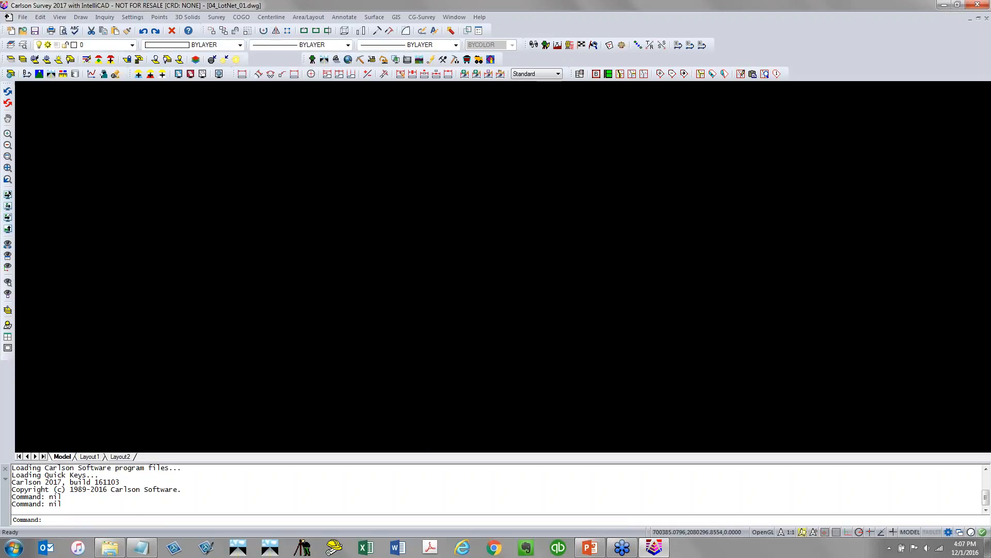
left_click(391, 246)
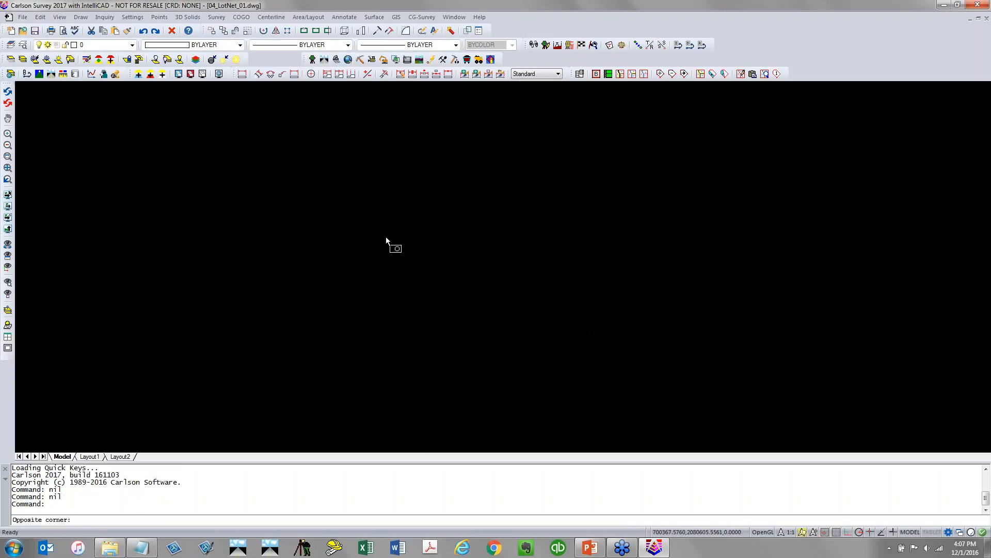
key("Escape")
key("Escape")
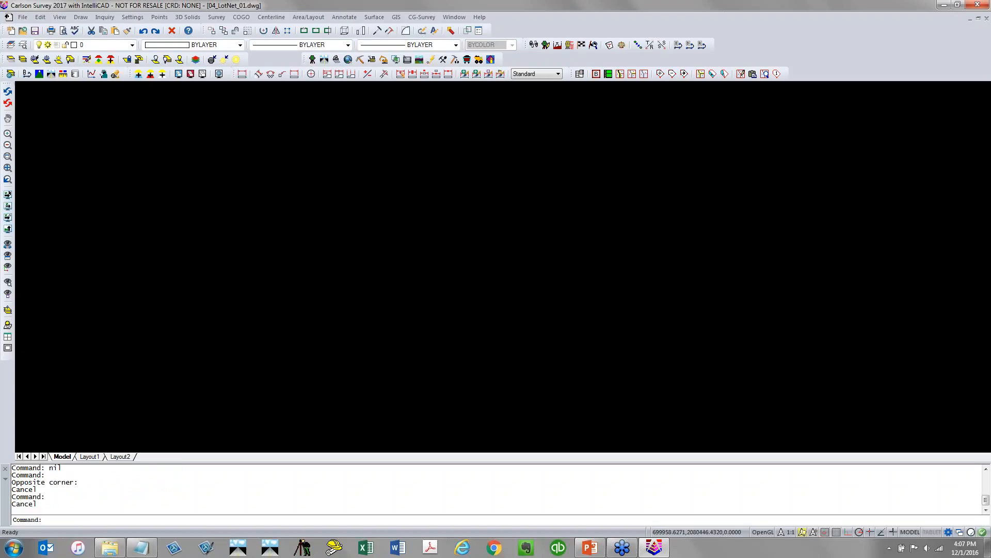
left_click(364, 347)
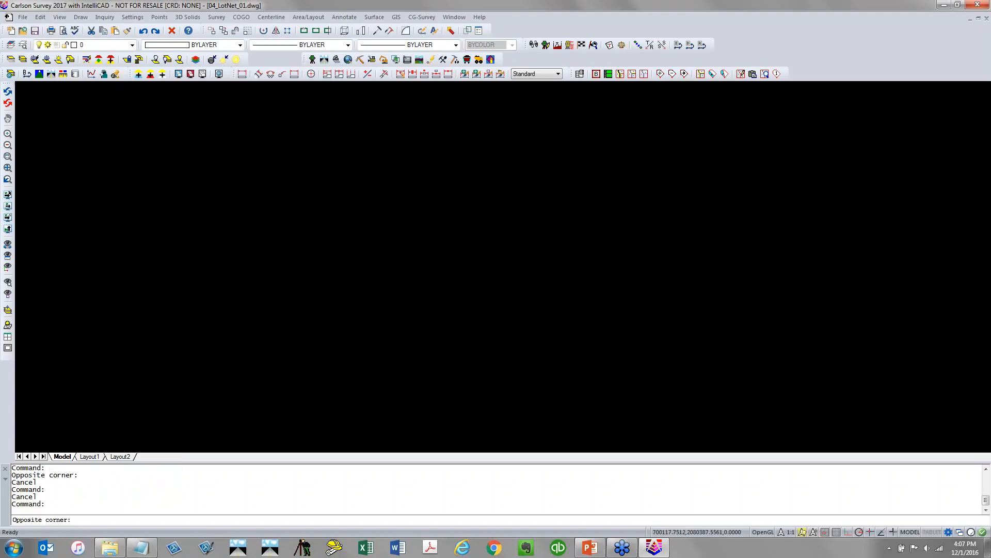
Exit the program saving 04_LotNet_01.dwg without saving Drawing1, relaunch it and reopen 04_LotNet_01.dwg from recent files
left_click(977, 5)
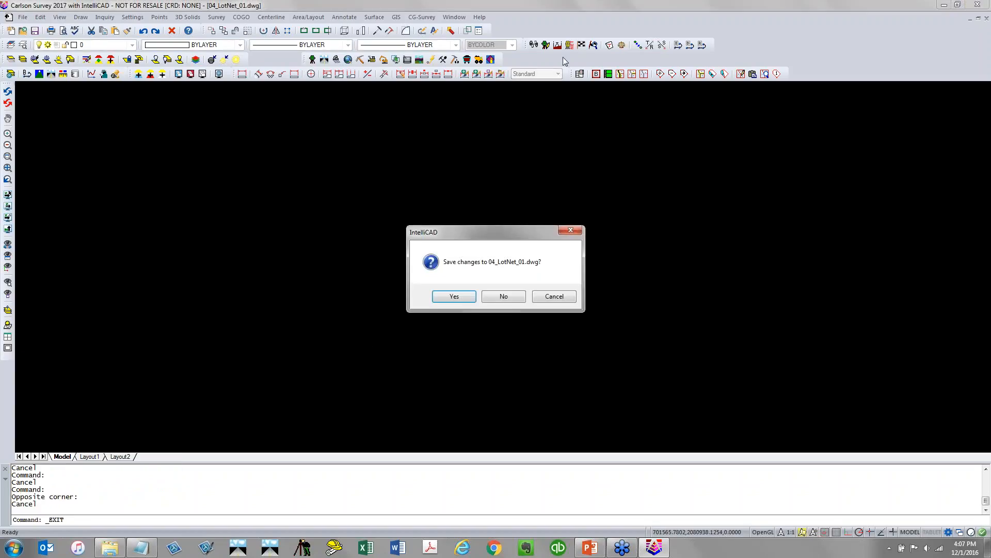
left_click(454, 296)
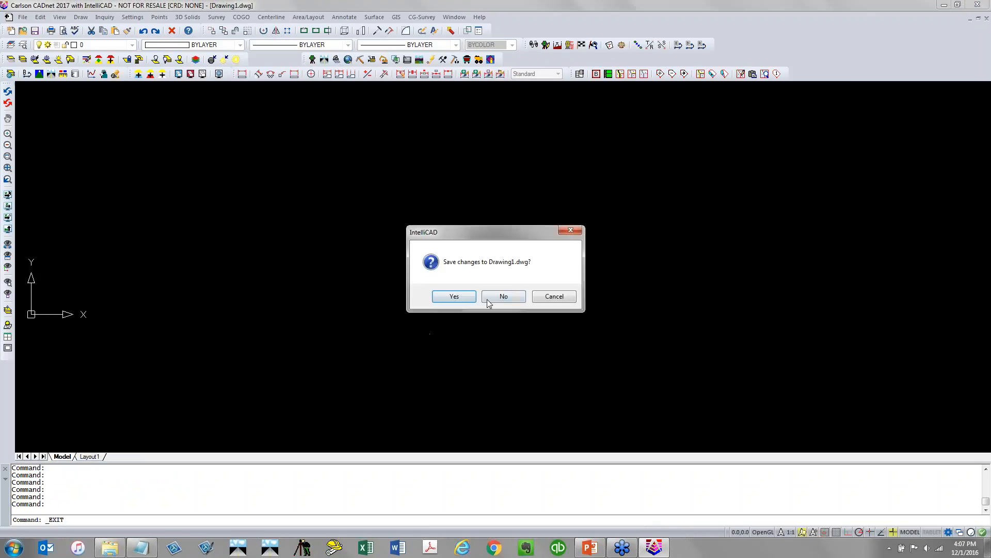
left_click(498, 297)
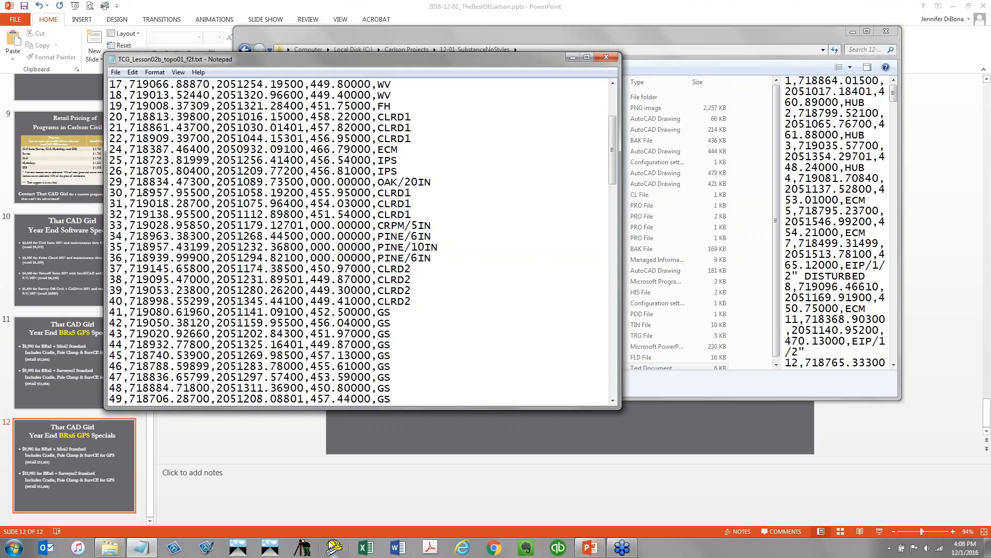
left_click(270, 547)
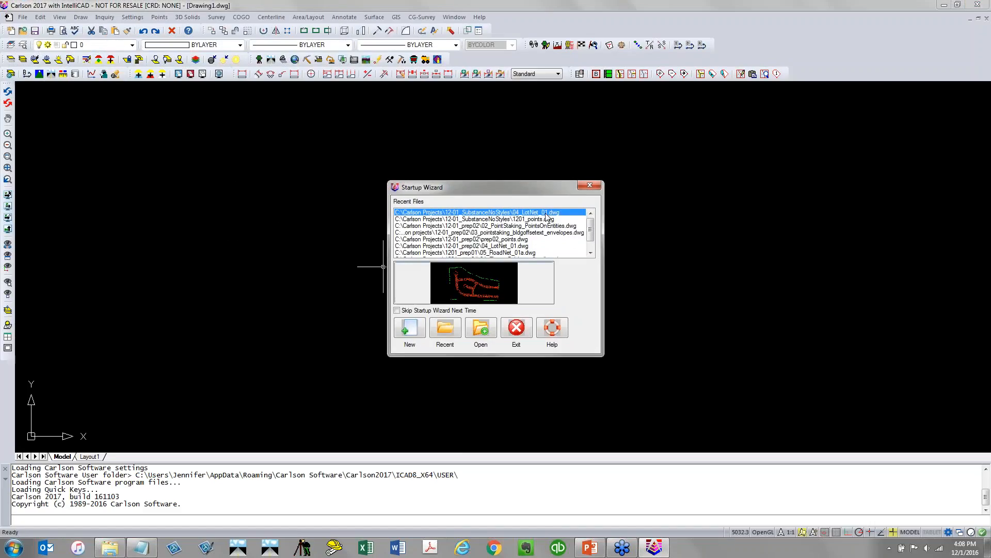
left_click(452, 336)
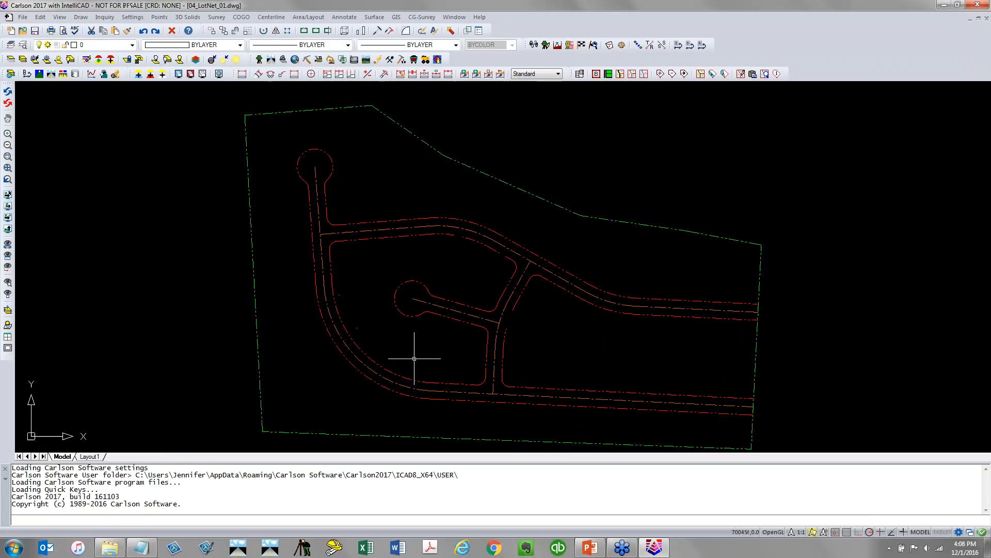
Float the Lot Network toolbar, create the new lot network file 04_LotNet_01 and review its lot setback settings
scroll(454, 302, "down", 2)
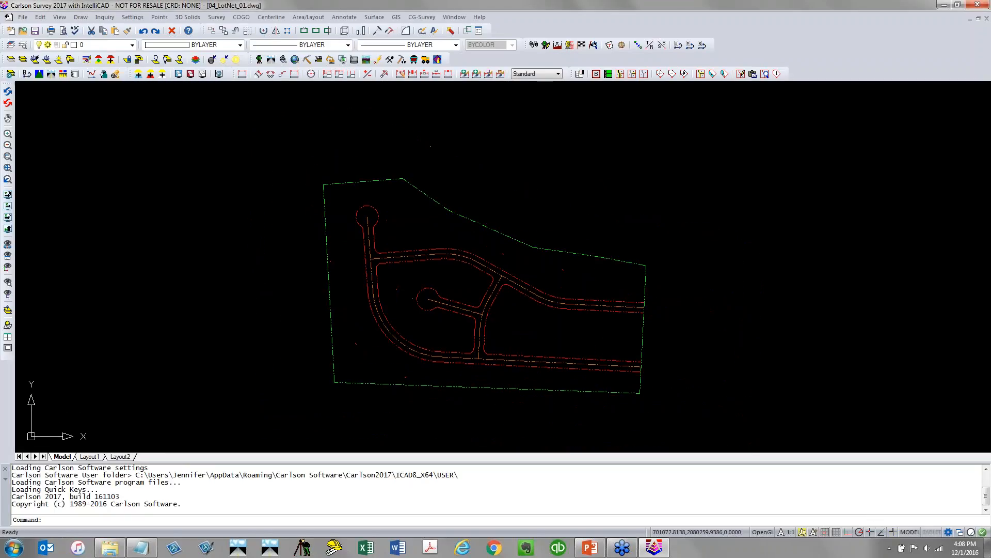
middle_click_drag(553, 334, 453, 303)
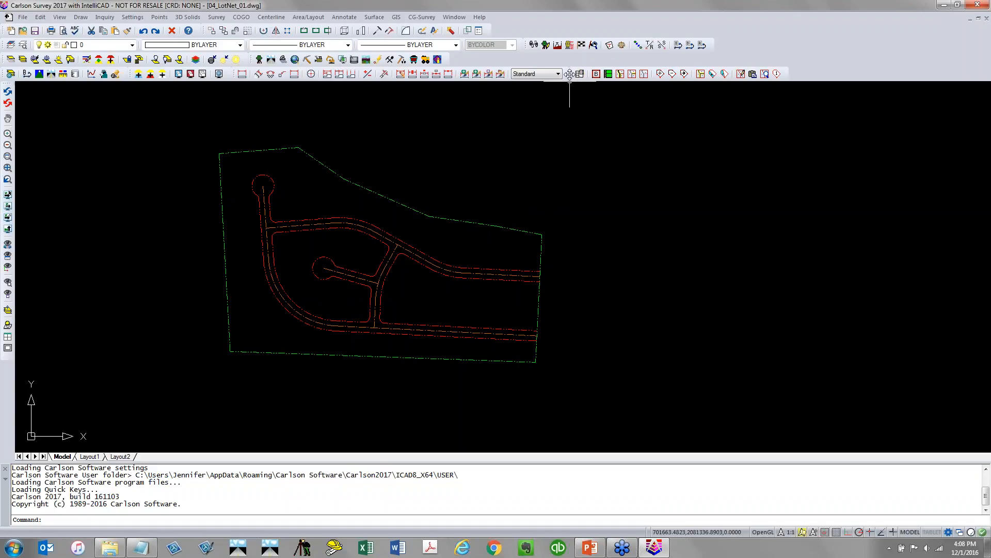
mouse_move(569, 74)
left_mouse_down()
mouse_move(370, 135)
mouse_move(342, 115)
left_mouse_up()
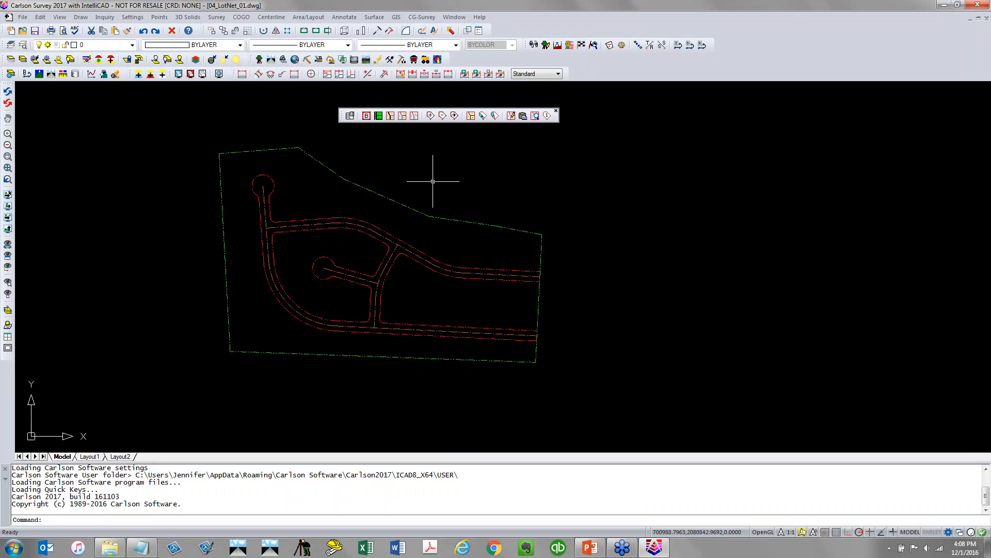
left_click(351, 116)
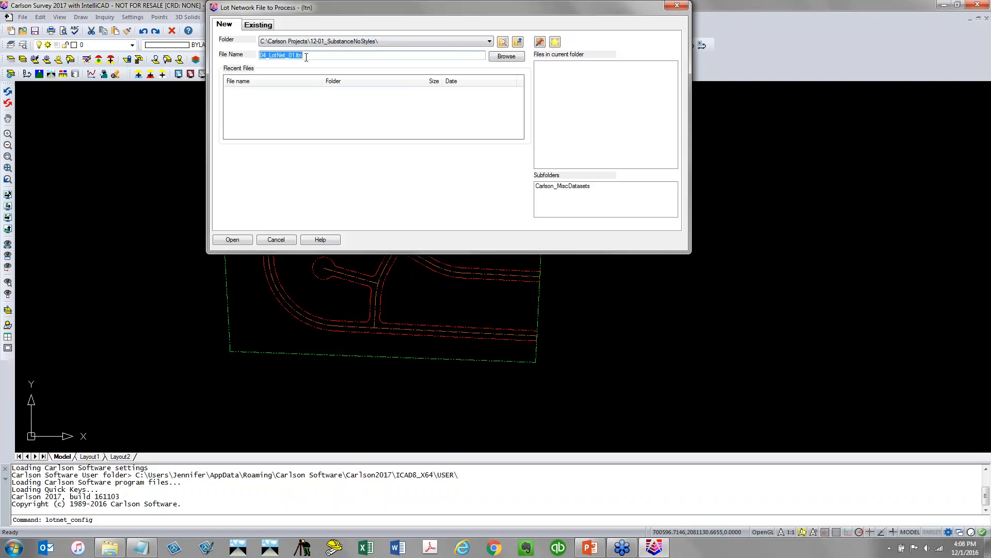
left_click(232, 239)
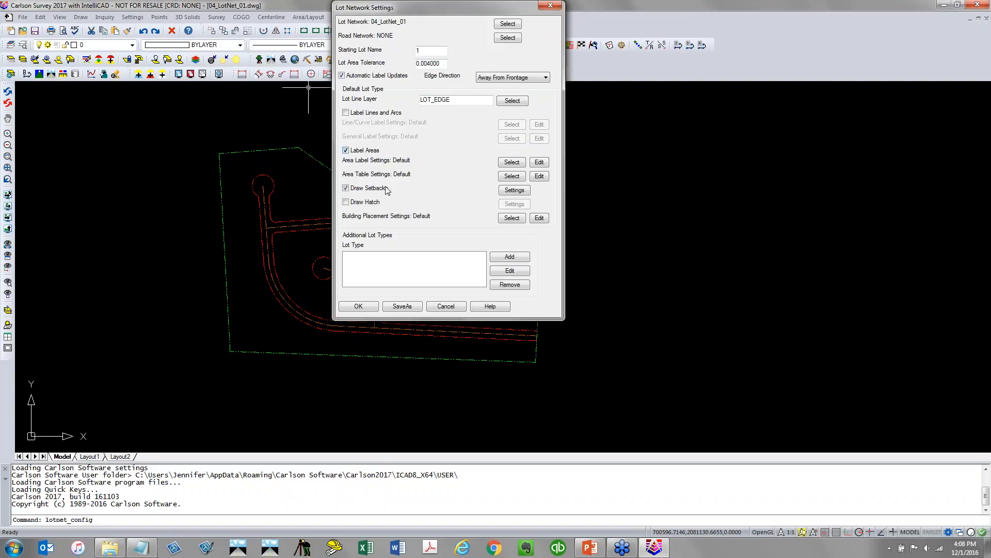
left_click(515, 190)
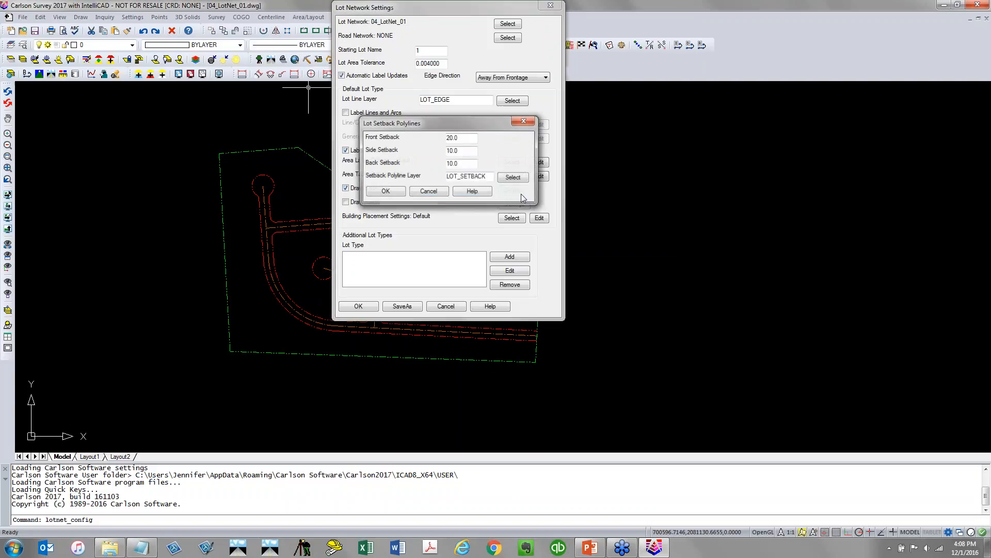
left_click(386, 192)
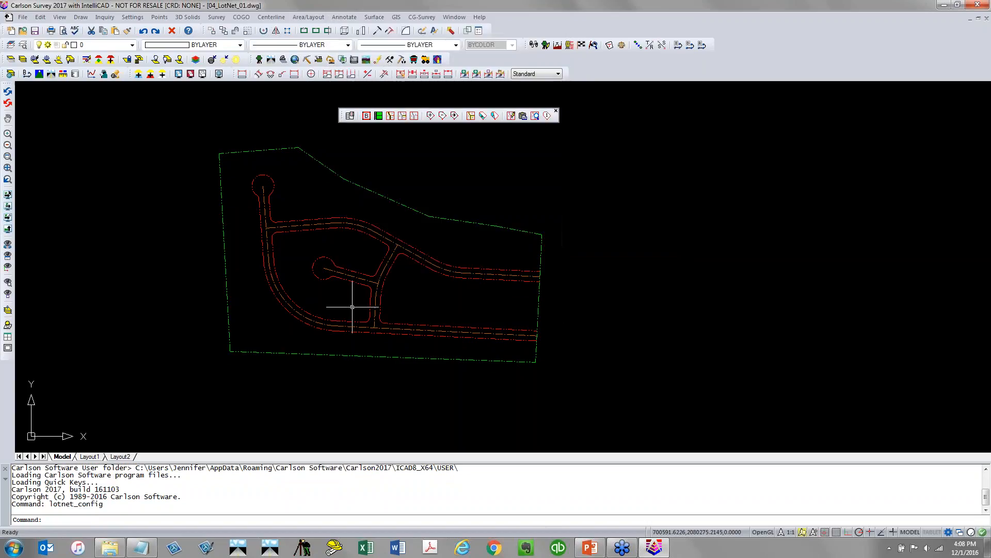
Set the lot network boundary to the green site perimeter polyline
left_click(371, 120)
left_click(397, 203)
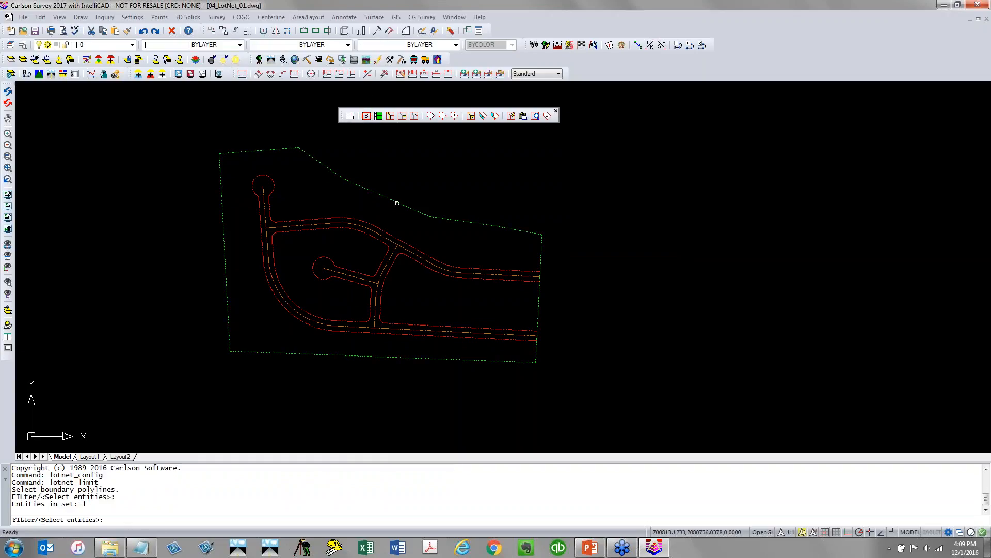
key("Return")
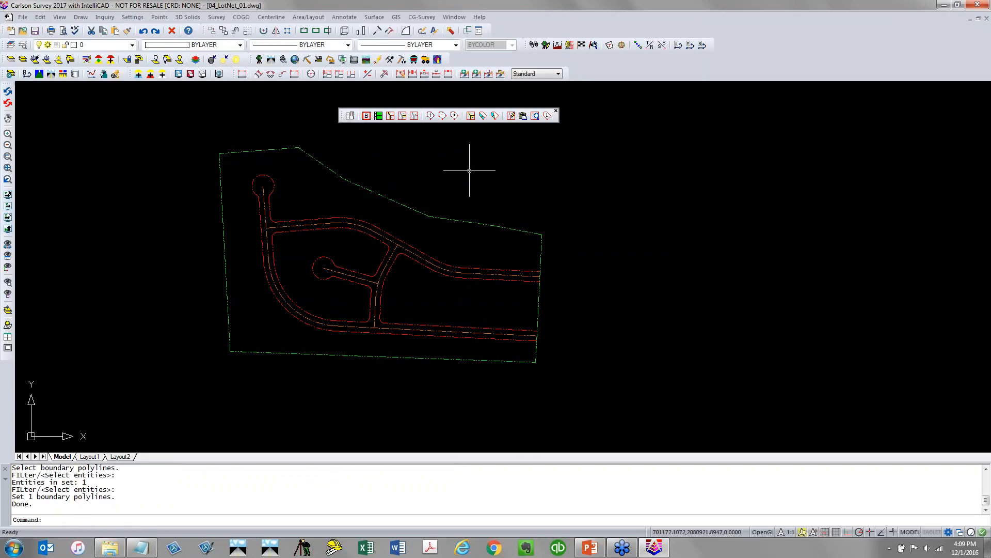
Add the three road right-of-way polylines to the lot network as ROW linework
left_click(391, 118)
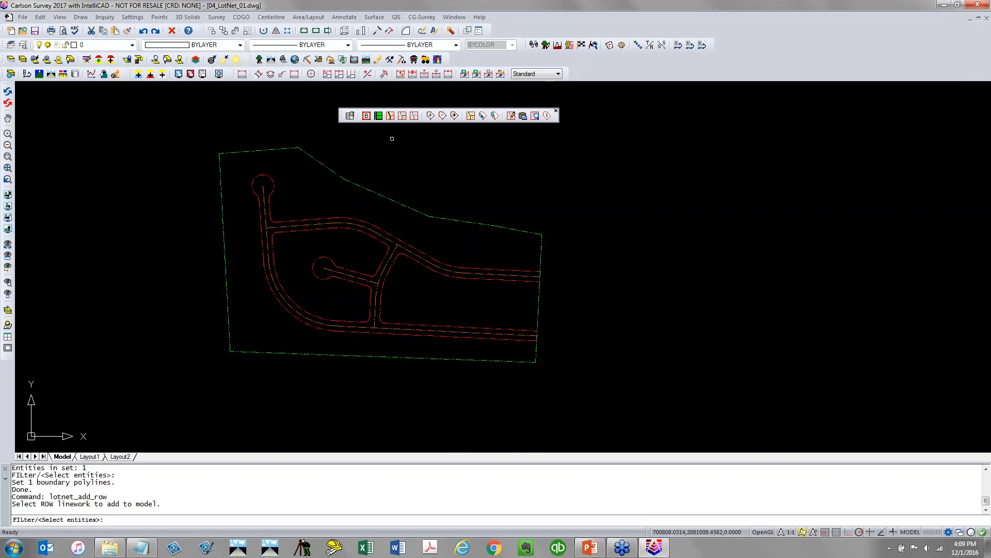
left_click(433, 258)
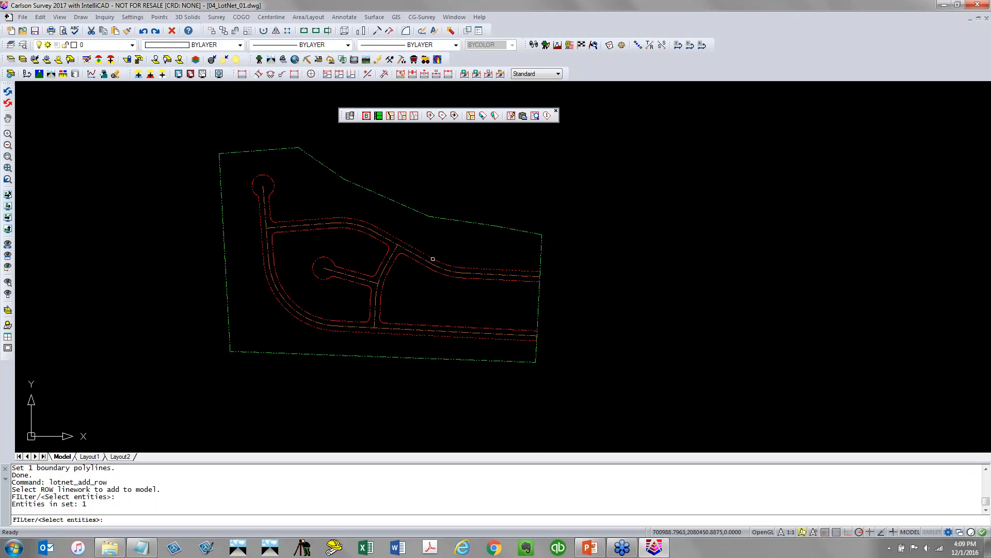
left_click(433, 270)
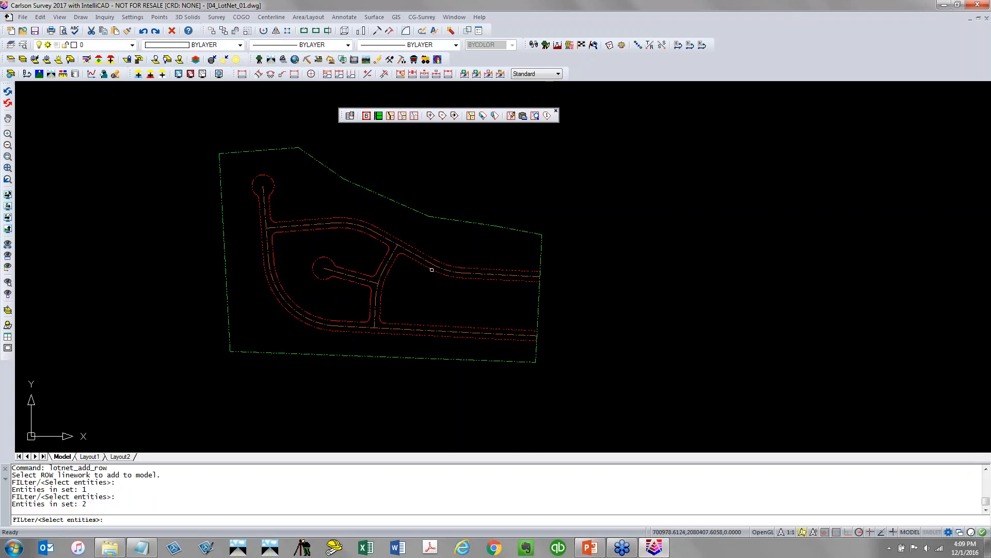
left_click(378, 269)
key("Return")
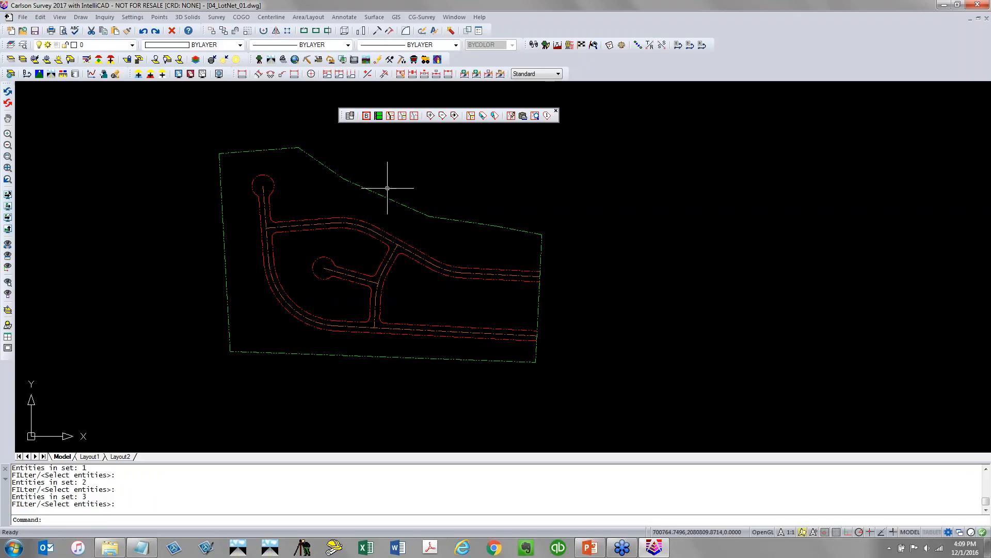
Subdivide the area outside the roads into lots with a 15000 S.F. target area and 100 minimum frontage, starting at the frontage end
left_click(476, 118)
left_click(471, 117)
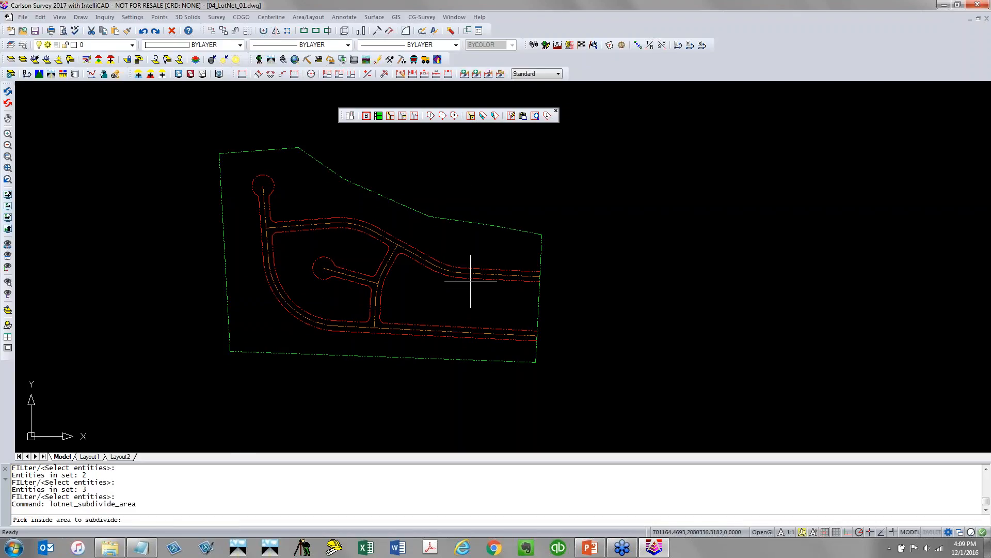
left_click(511, 253)
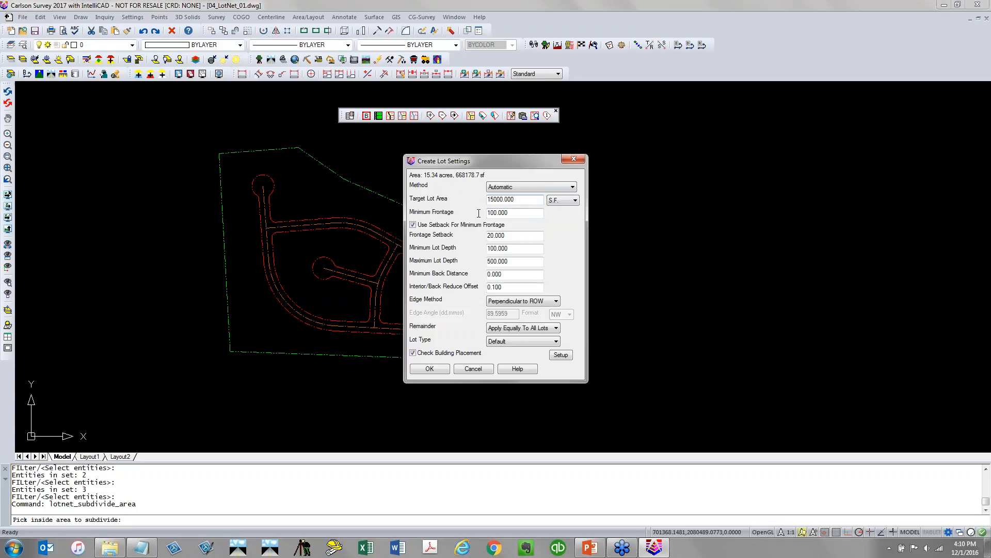
left_click(532, 212)
left_click(570, 356)
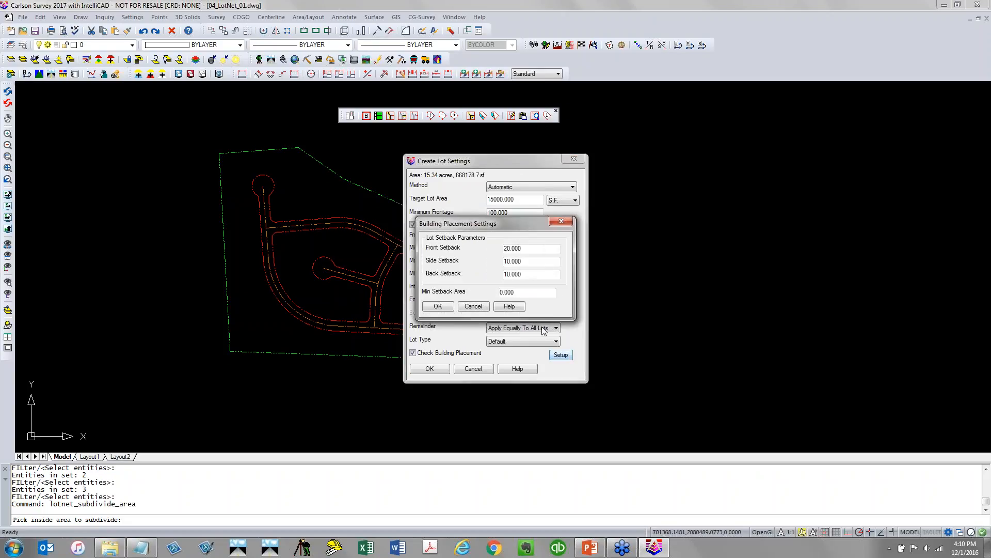
left_click(443, 308)
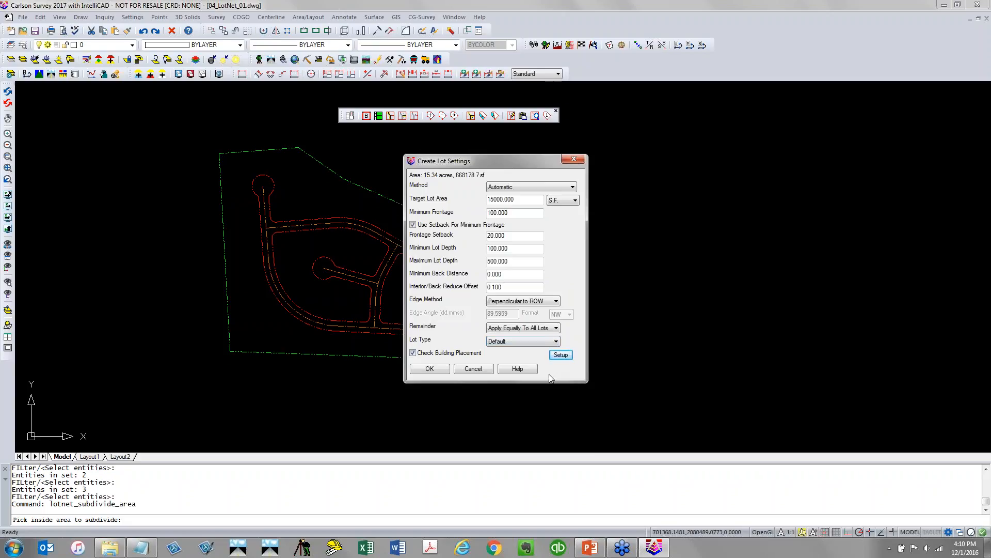
left_click(430, 368)
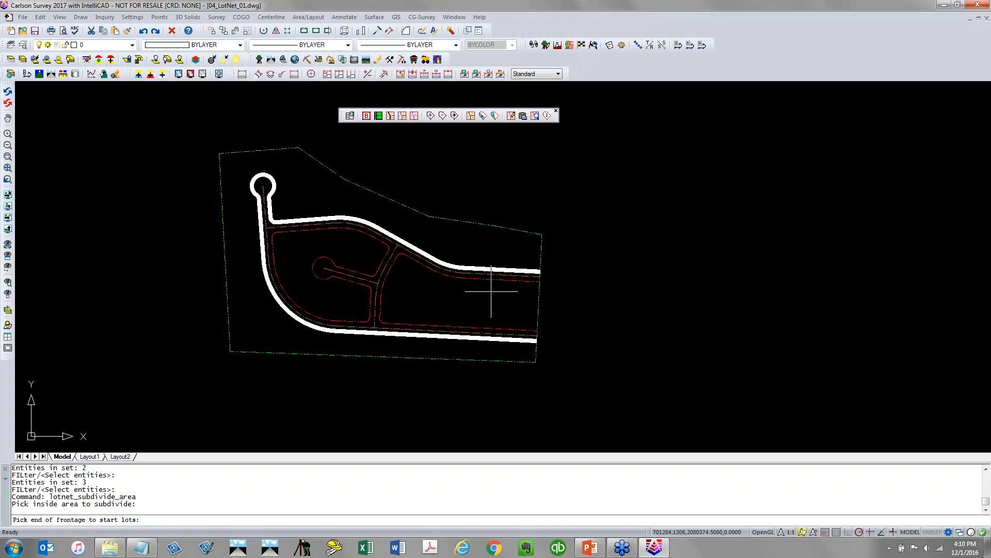
left_click(506, 253)
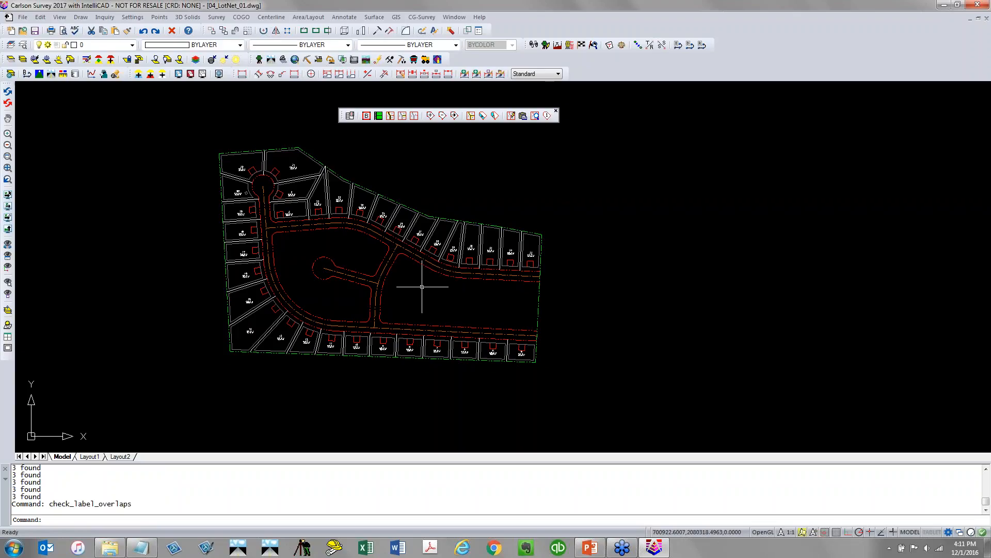
Zoom in and out to inspect the created lots and their labels
scroll(440, 241, "up", 5)
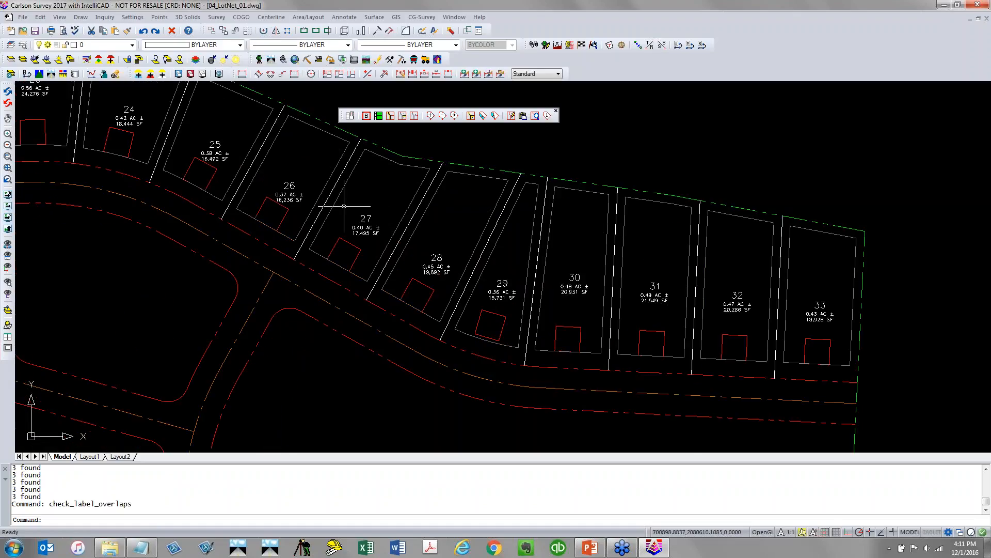
scroll(342, 206, "down", 3)
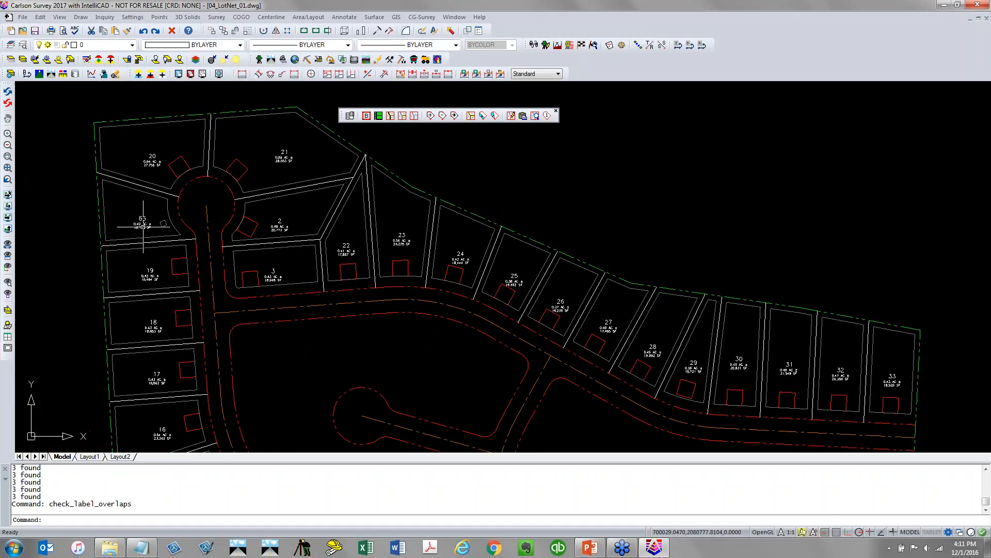
scroll(139, 221, "up", 4)
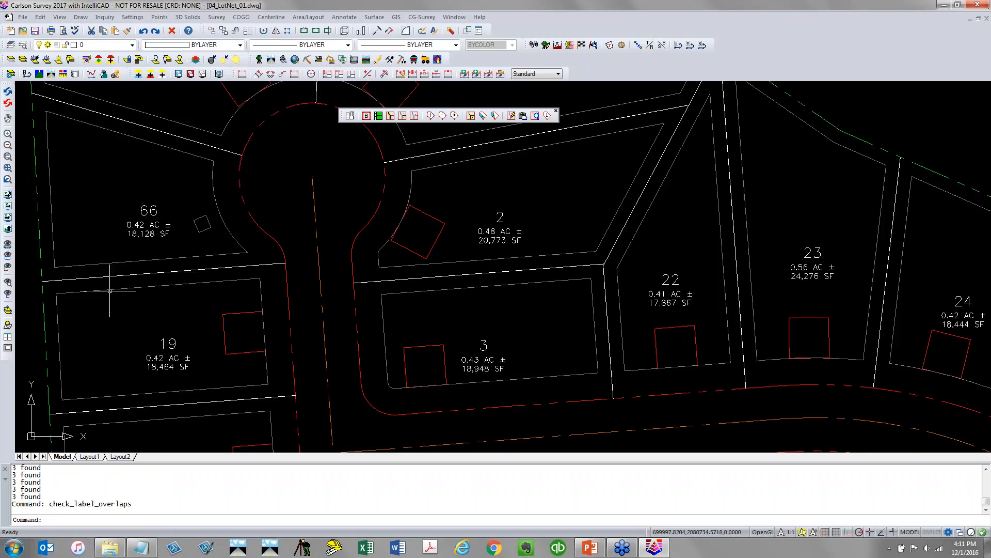
scroll(110, 291, "down", 3)
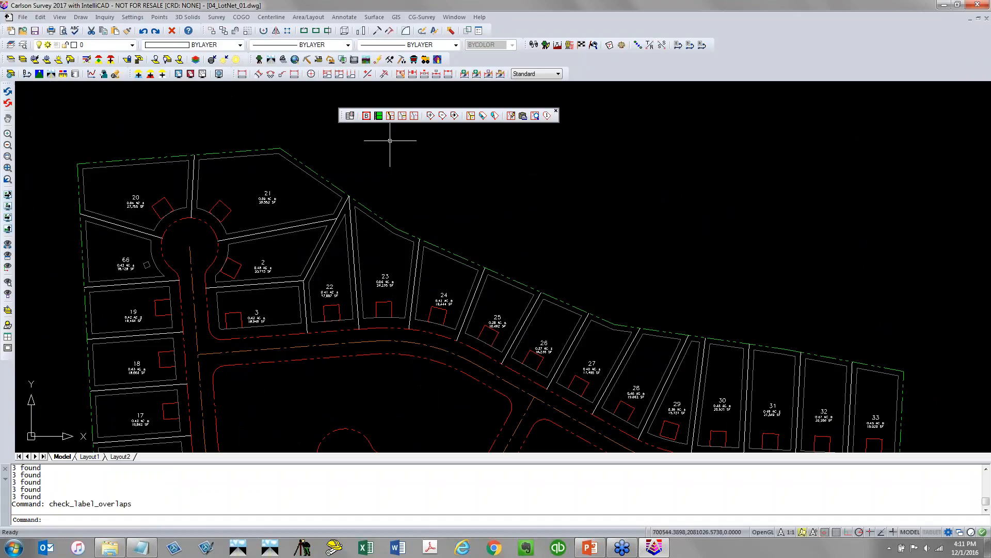
Redraw all lot network labels
left_click(342, 18)
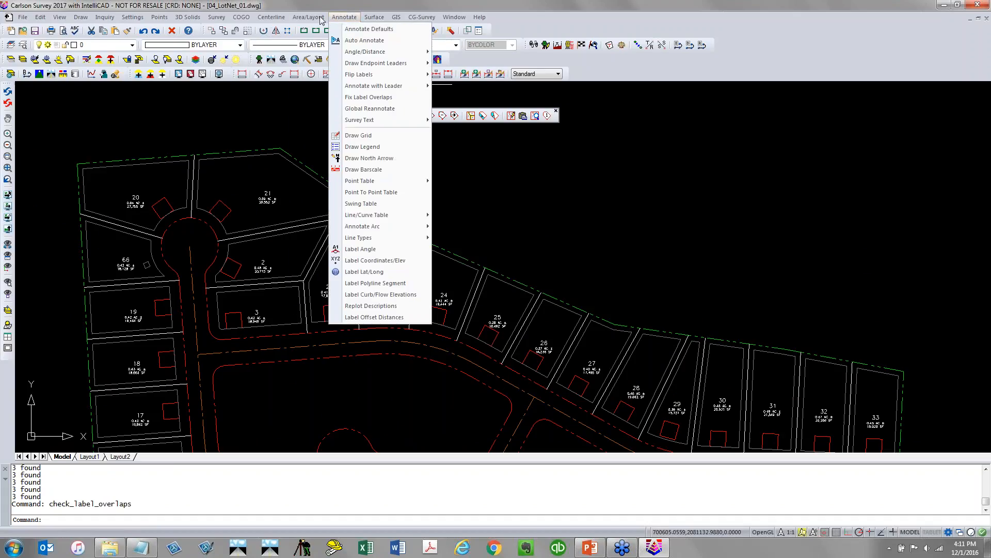
mouse_move(307, 18)
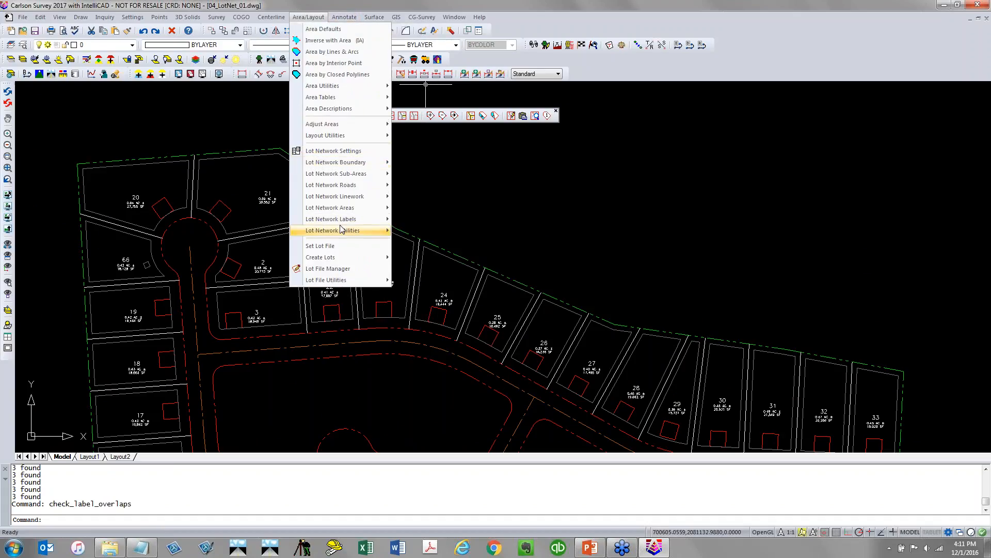
mouse_move(346, 219)
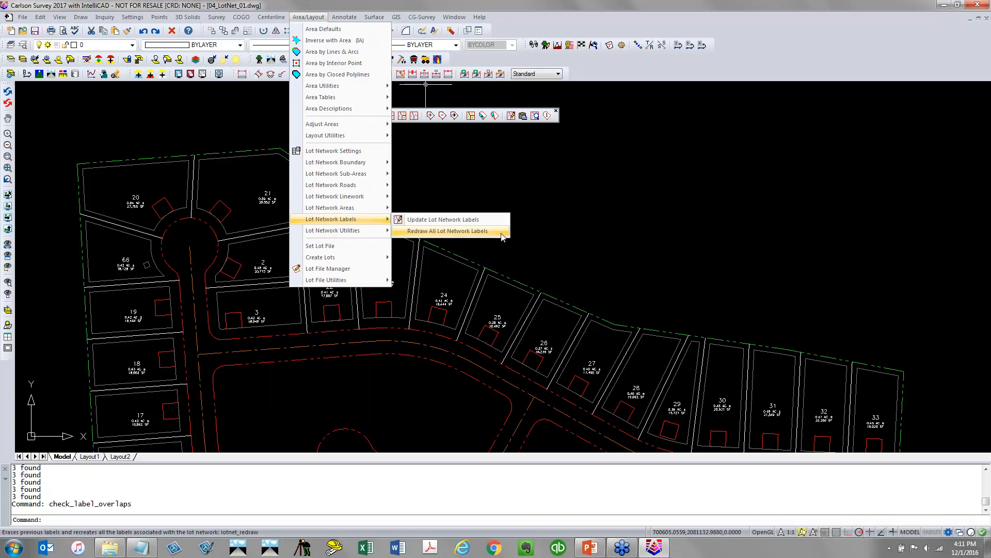
left_click(448, 231)
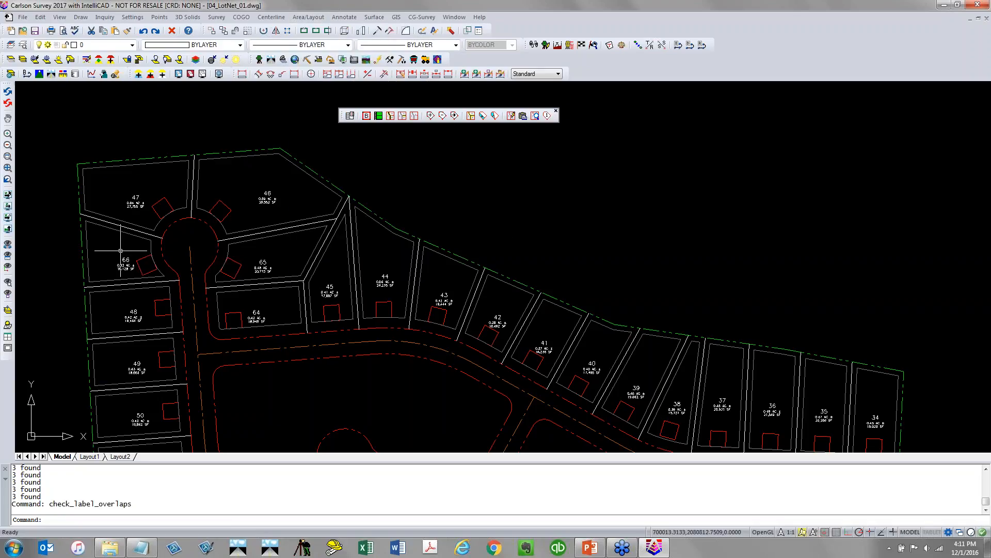
Remove the lot edges between the lots east of the northern cul-de-sac, merging them into one lot
scroll(145, 250, "down", 6)
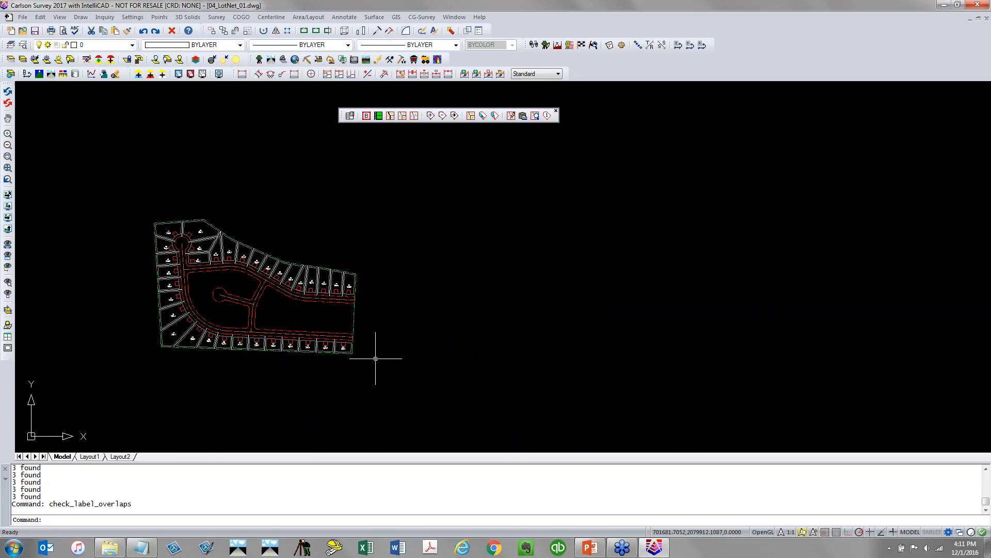
scroll(191, 315, "up", 5)
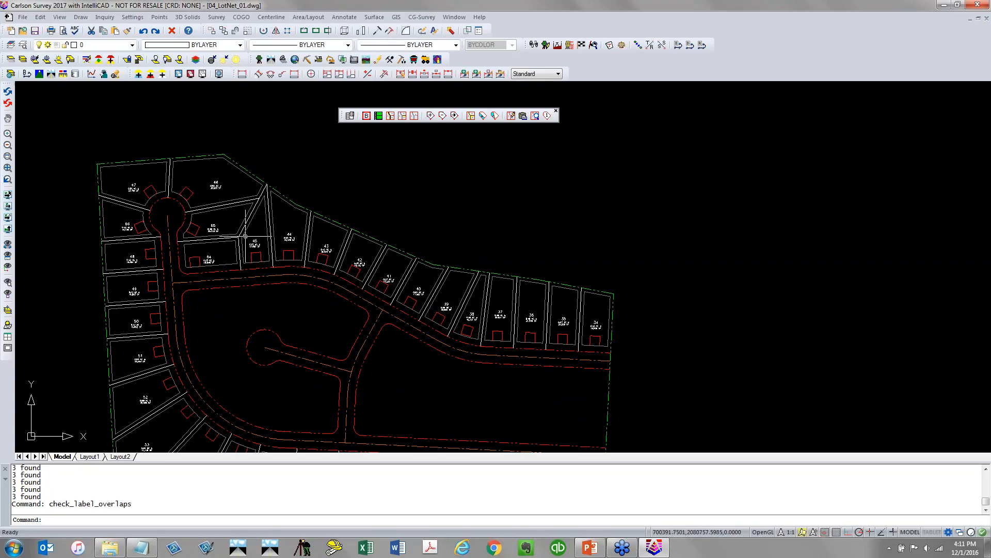
scroll(246, 234, "up", 2)
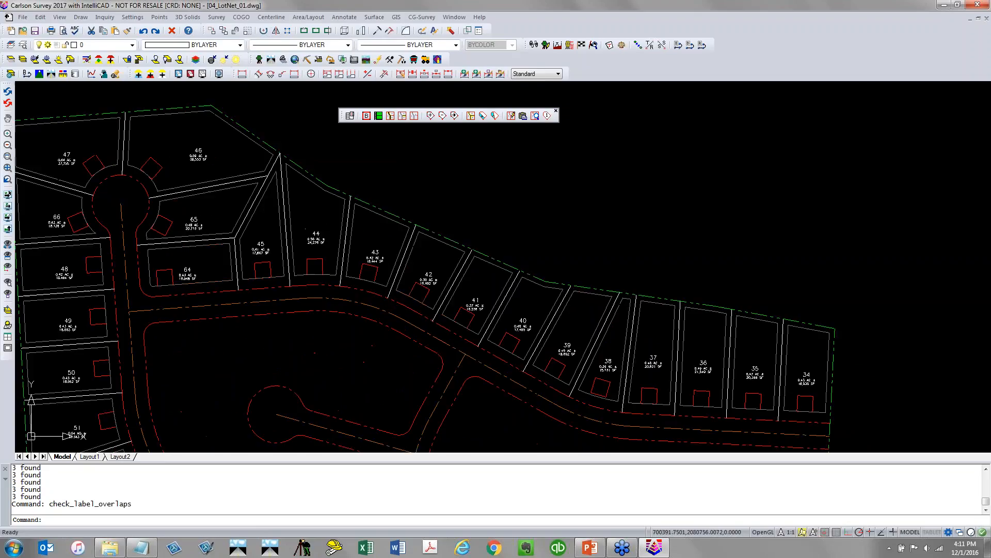
left_click(414, 116)
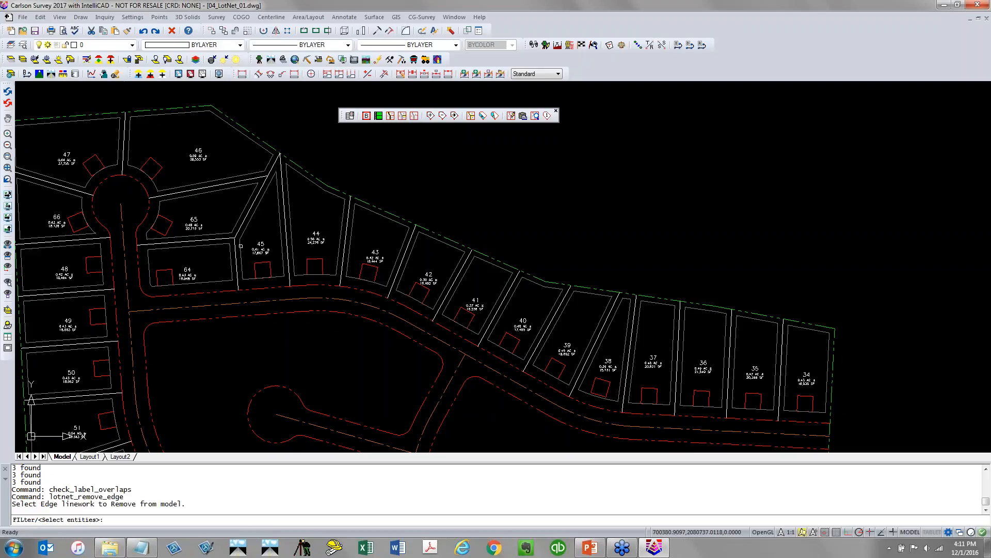
left_click(248, 246)
left_click(209, 173)
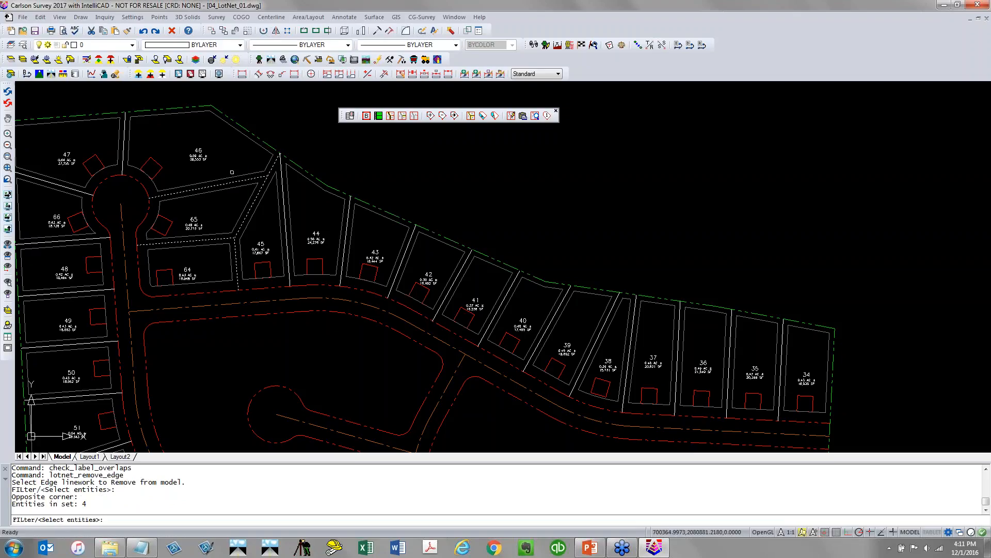
key("Return")
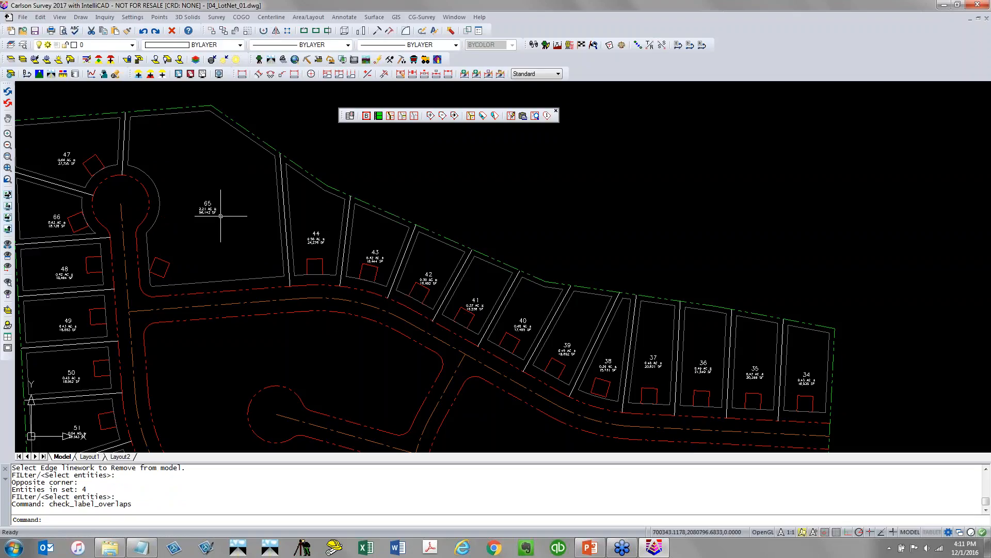
Draw a polyline from the boundary corner endpoint perpendicular to the road right-of-way, splitting the merged lot
type("PL")
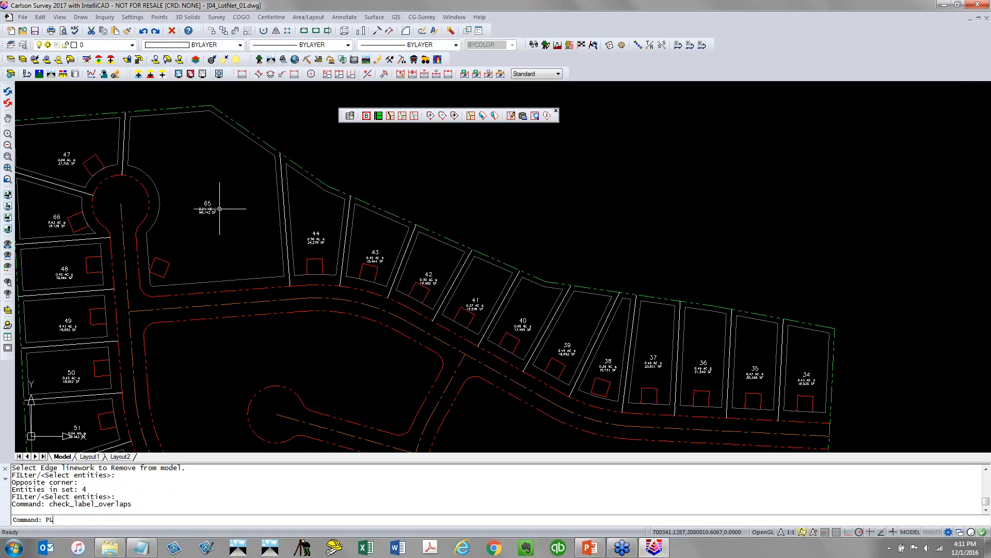
key("Return")
type("END")
key("Return")
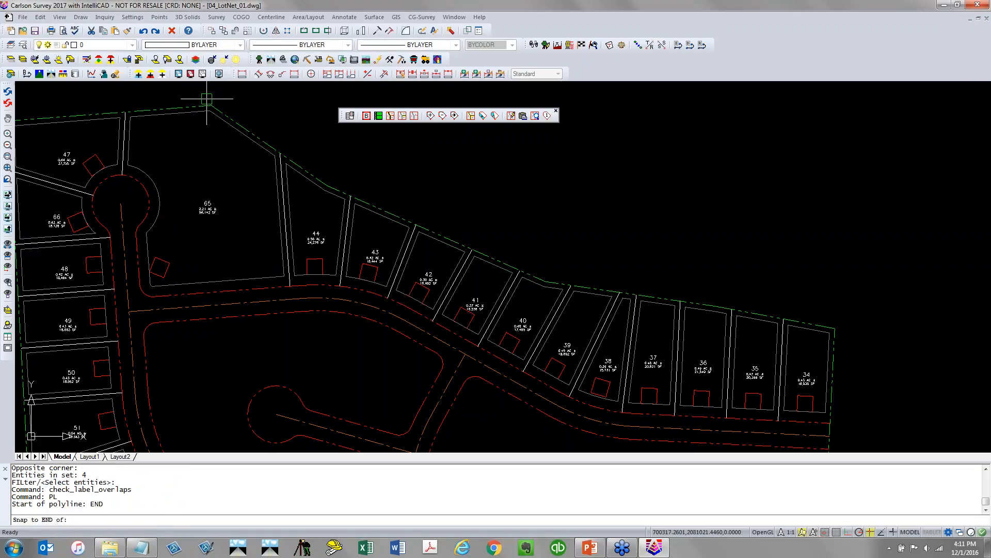
left_click(209, 100)
right_click(173, 150, "shift")
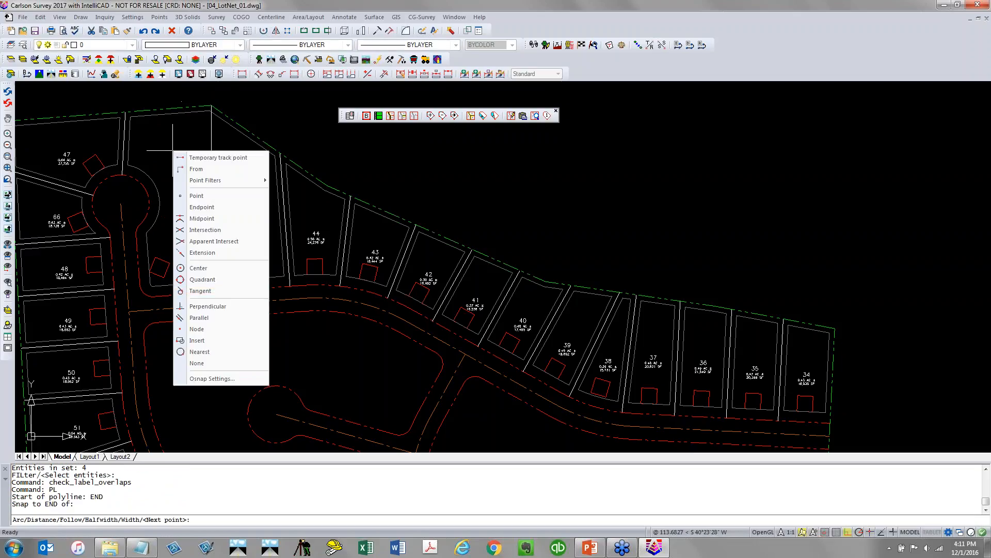
left_click(222, 306)
left_click(237, 293)
key("Return")
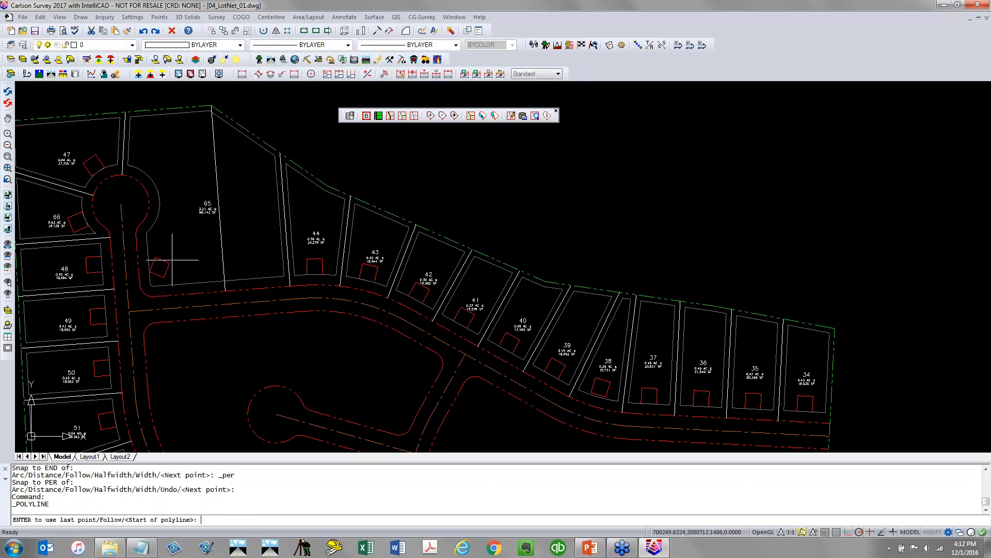
Draw a polyline from the cul-de-sac center to the nearest point on the new dividing line
key("Return")
type("CEN")
key("Return")
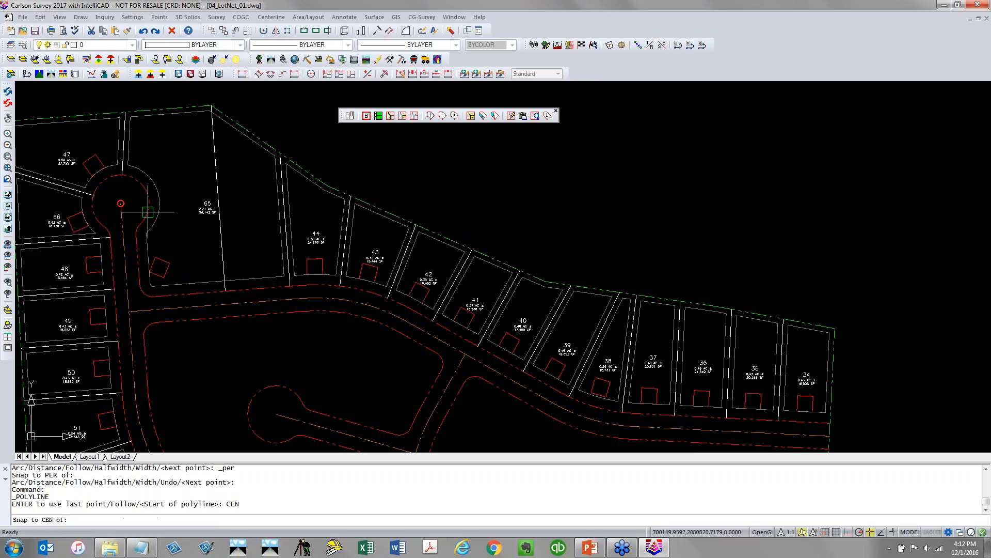
left_click(147, 210)
type("NEA")
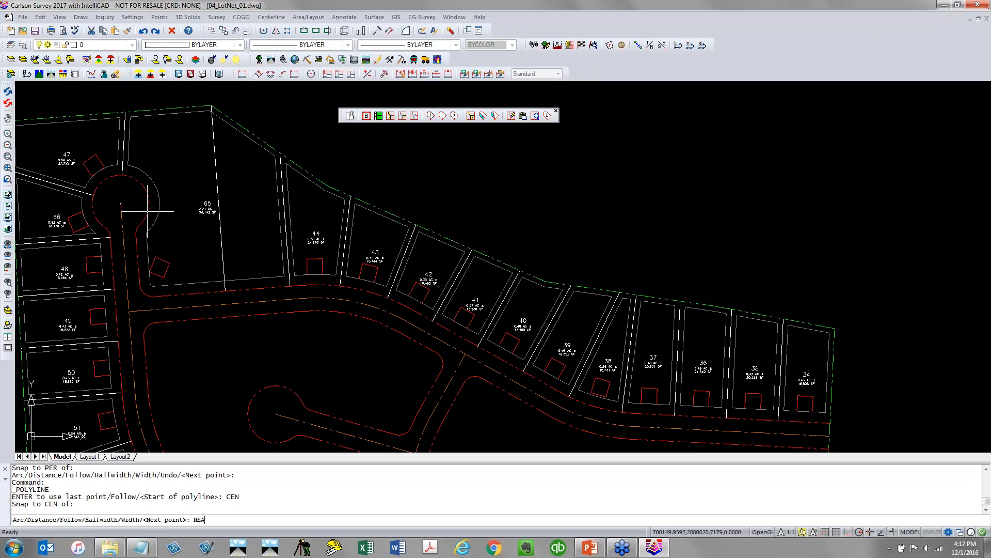
key("Return")
left_click(219, 208)
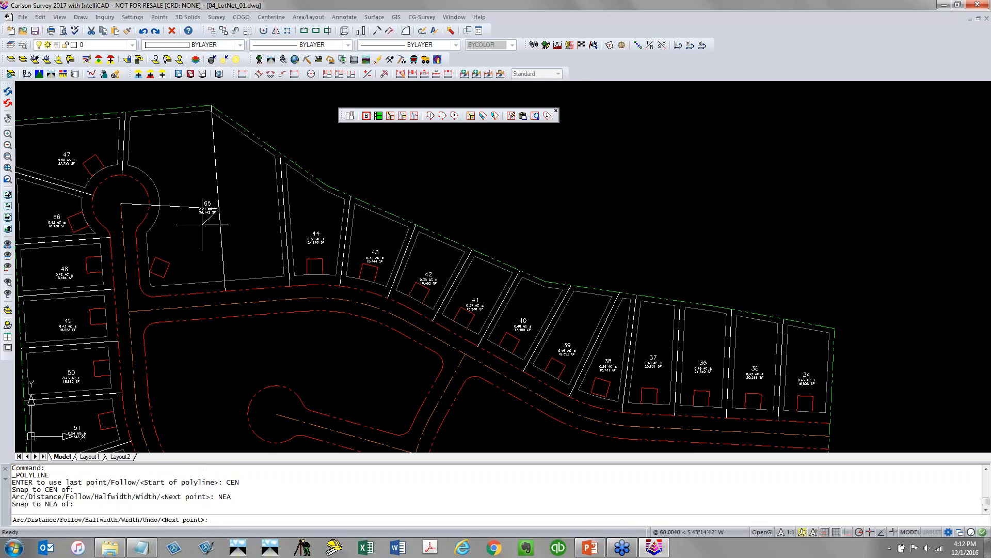
key("Return")
Trim the new line back to the cul-de-sac right-of-way
type("TR")
key("Return")
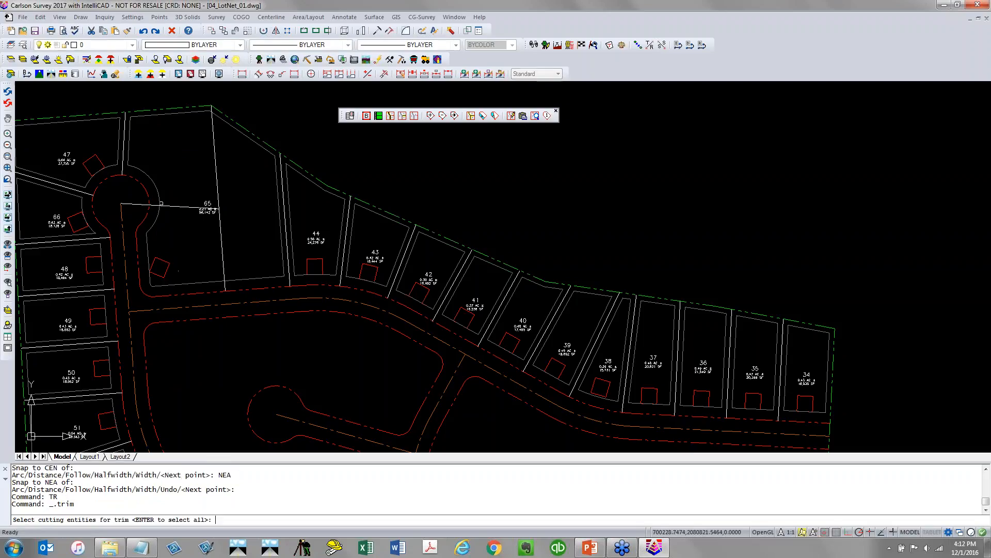
left_click(145, 204)
key("Return")
left_click(146, 205)
key("Return")
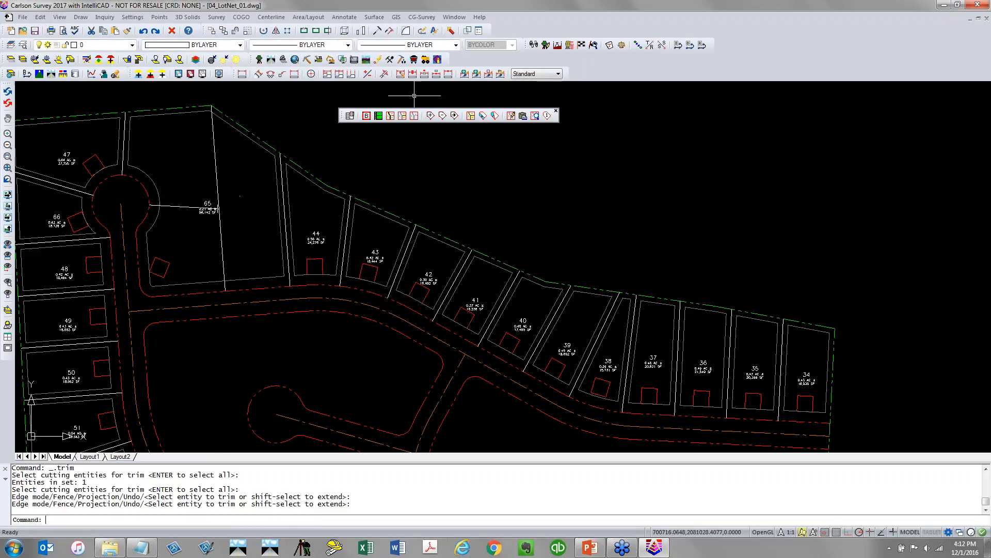
key("Return")
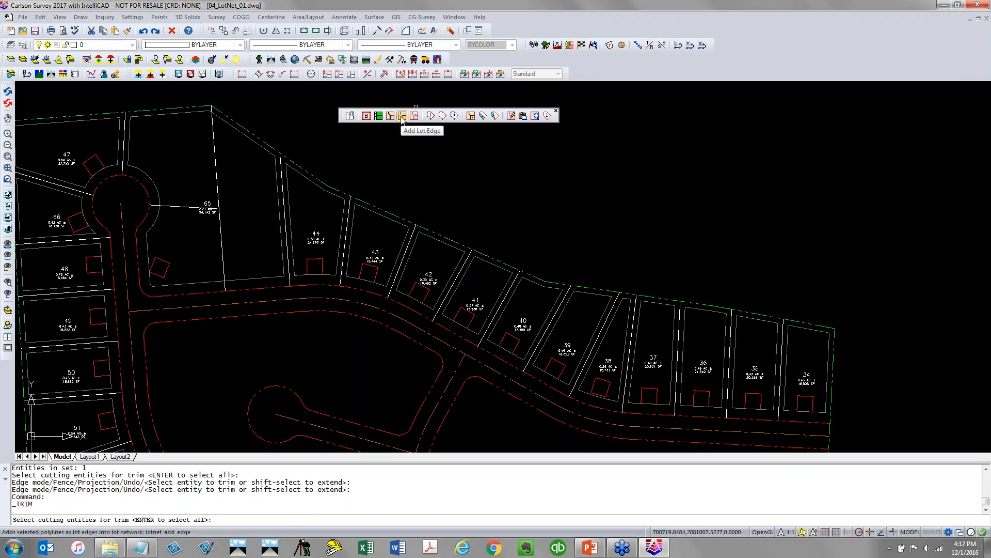
Add the two new polylines to the lot network as lot edges
left_click(402, 115)
left_click(238, 215)
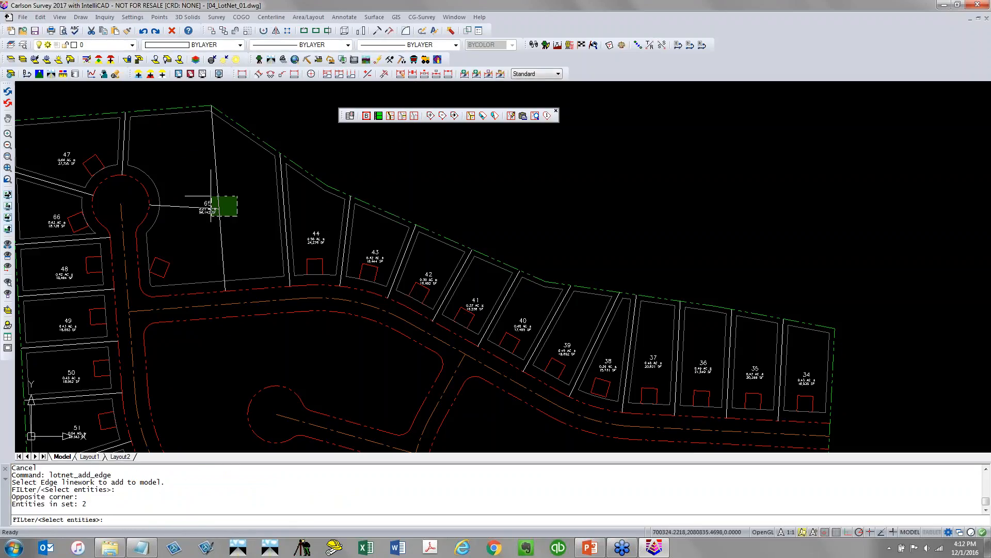
left_click(209, 195)
key("Return")
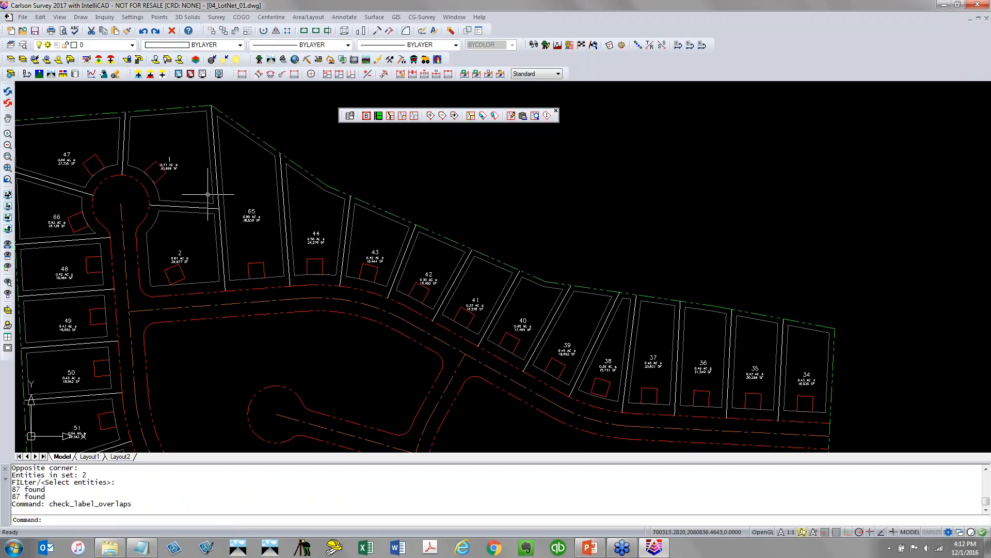
Save the drawing
scroll(166, 185, "up", 3)
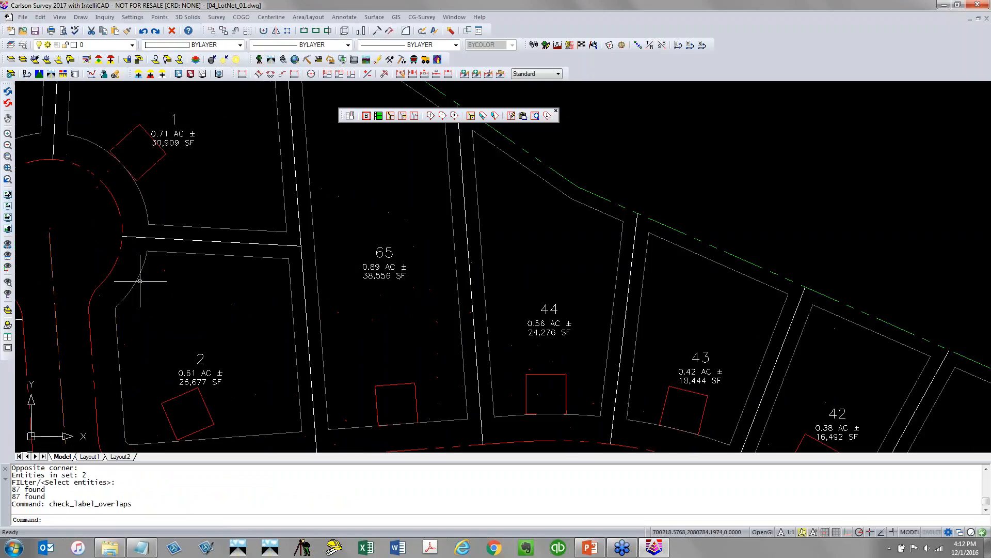
scroll(166, 249, "down", 5)
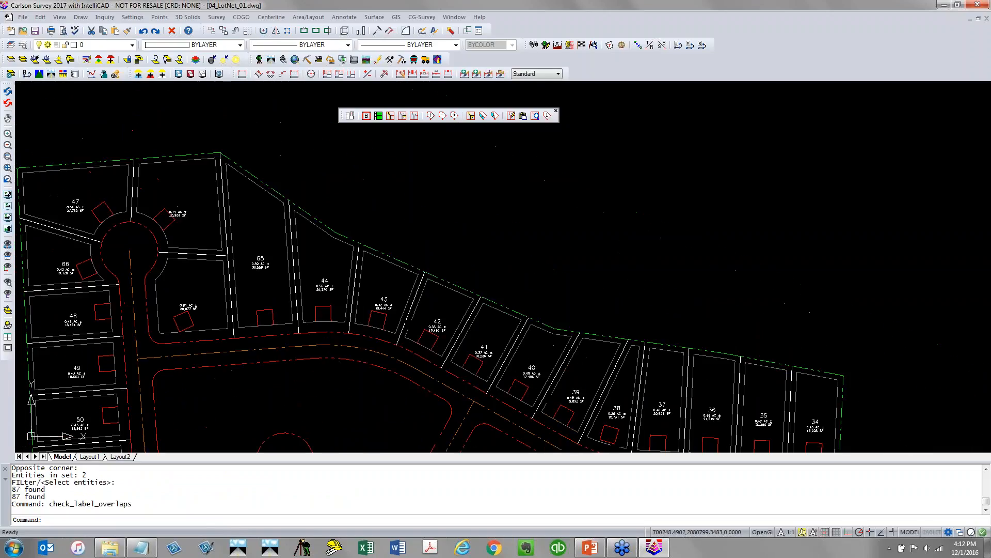
middle_click_drag(364, 360, 299, 238)
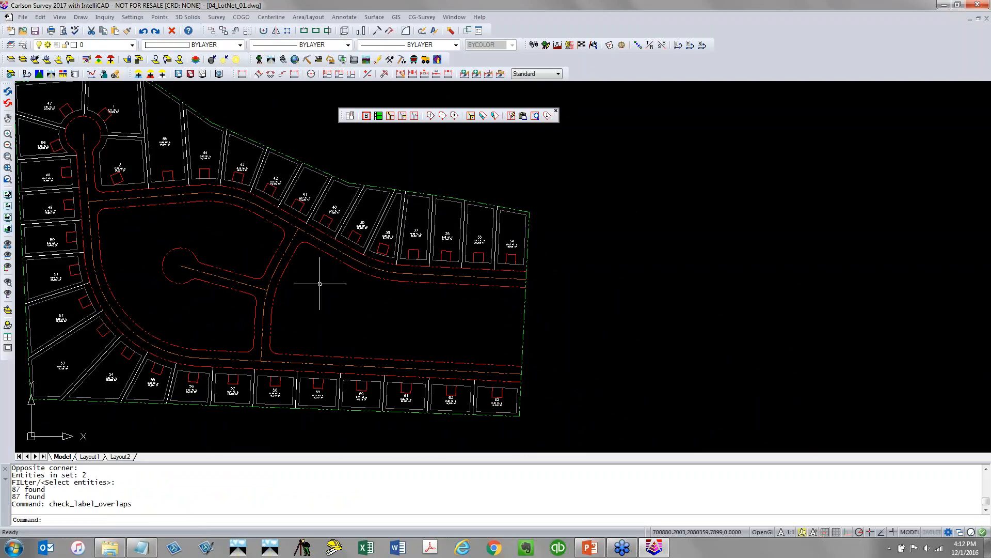
left_click(35, 31)
Turn on the _OPENSPACE layer to show the pond outline in the middle area
left_click(132, 46)
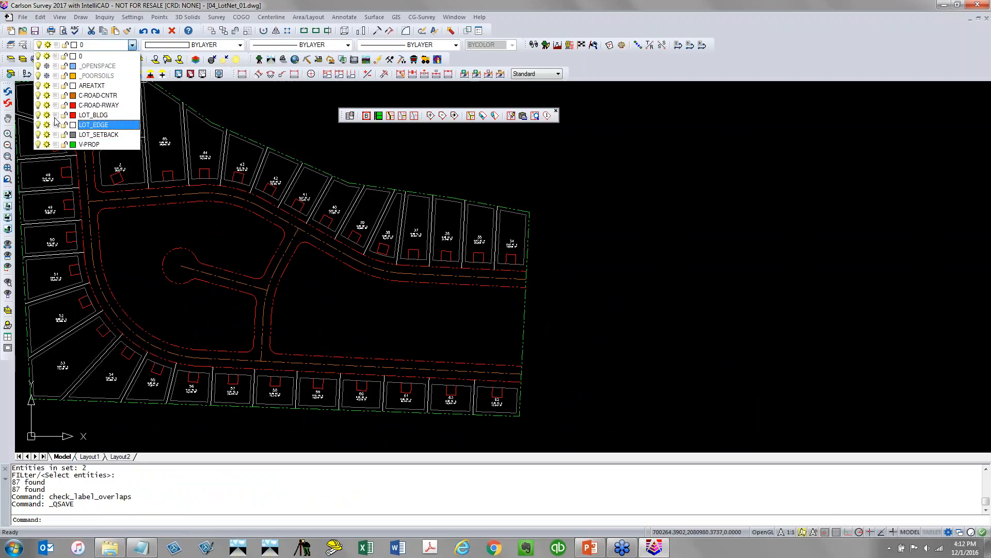
left_click(47, 66)
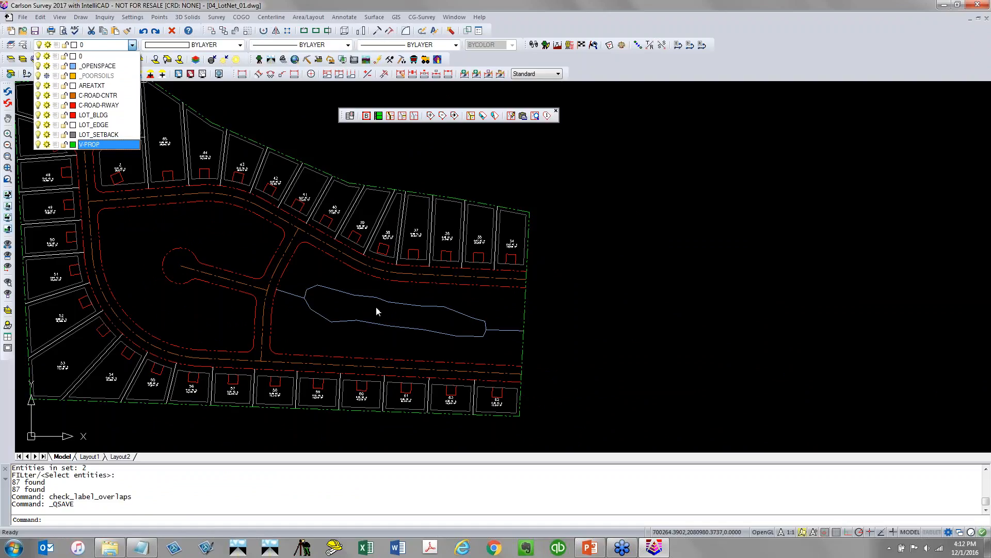
left_click(382, 303)
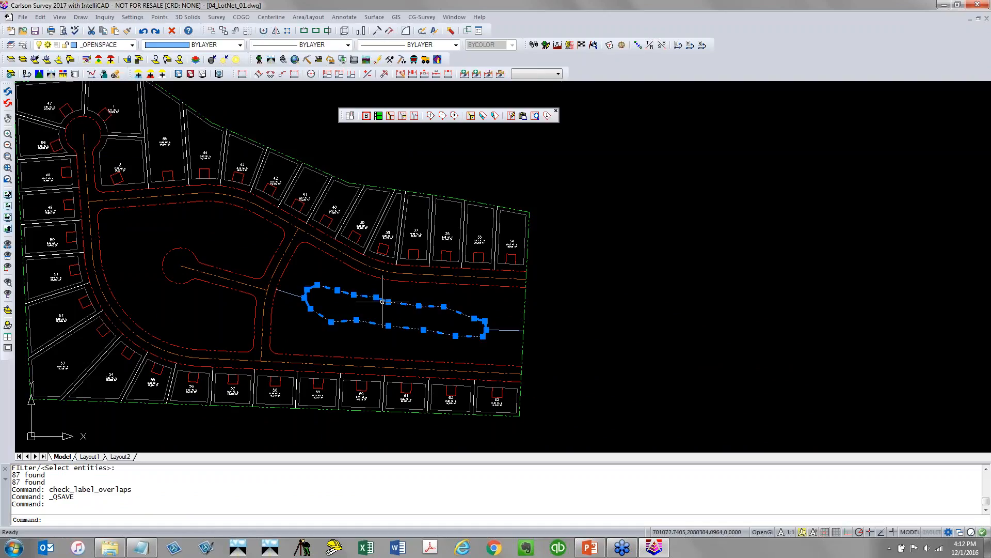
left_click(417, 310)
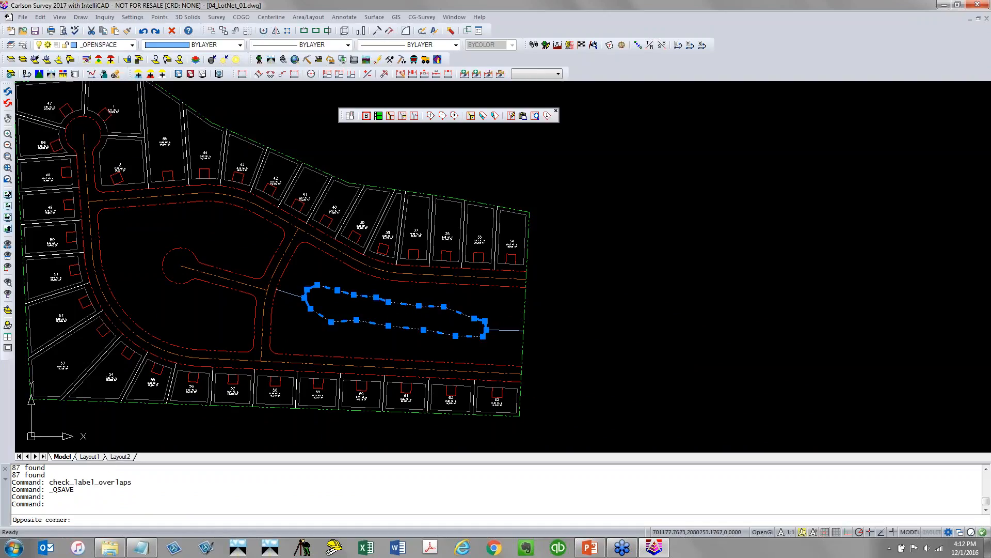
key("Escape")
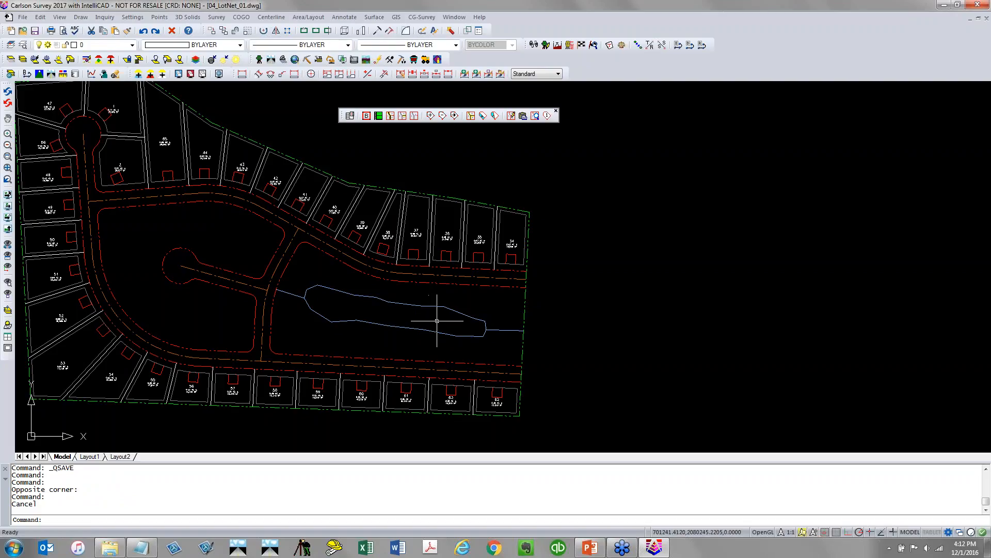
Add the pond outline and its connecting lines in the middle area to the lot network as lot edges
left_click(405, 118)
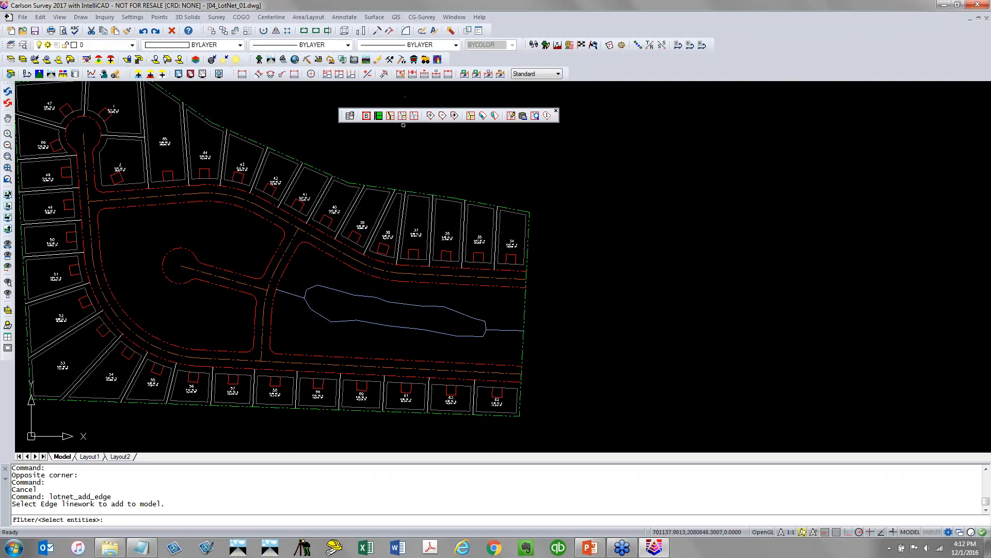
left_click(505, 346)
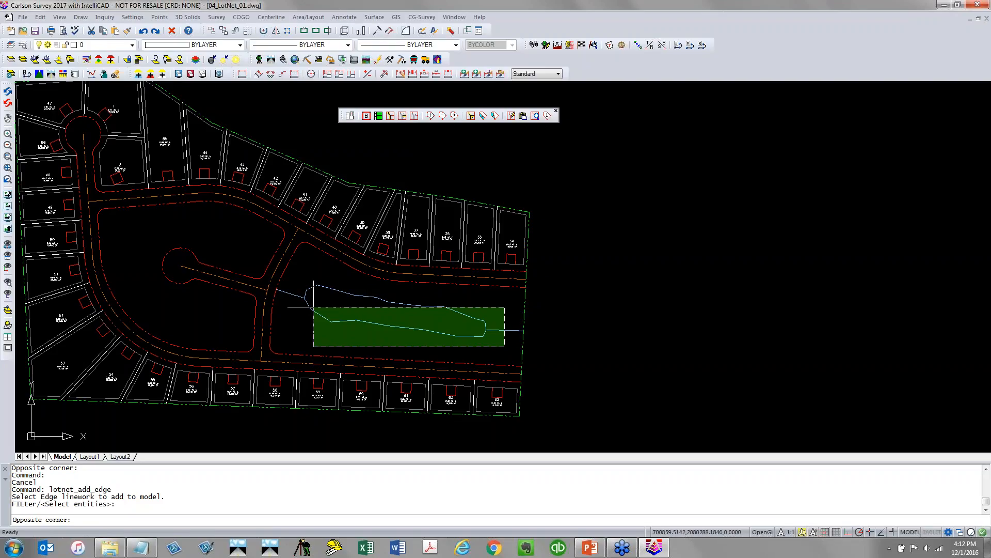
left_click(312, 294)
left_click(300, 305)
left_click(290, 290)
key("Return")
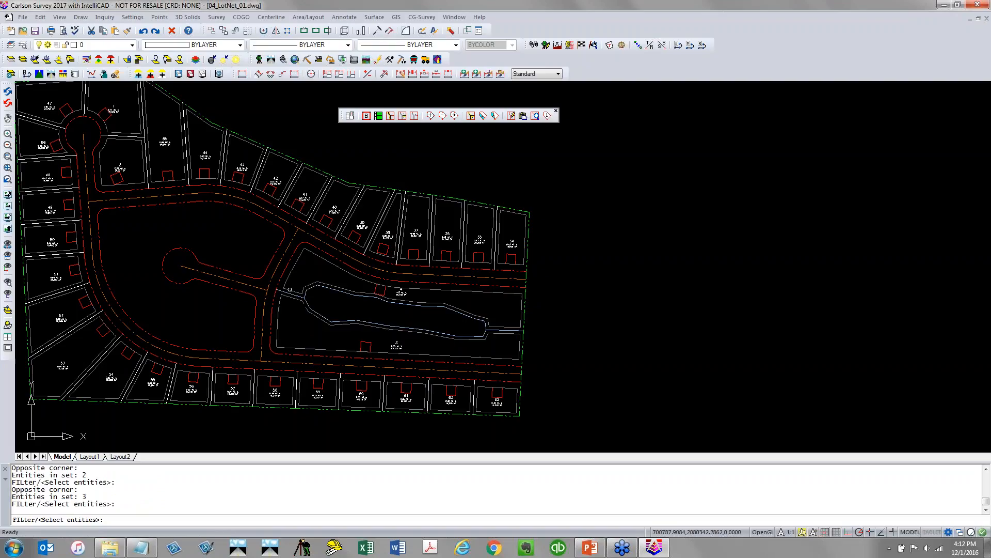
scroll(284, 288, "up", 3)
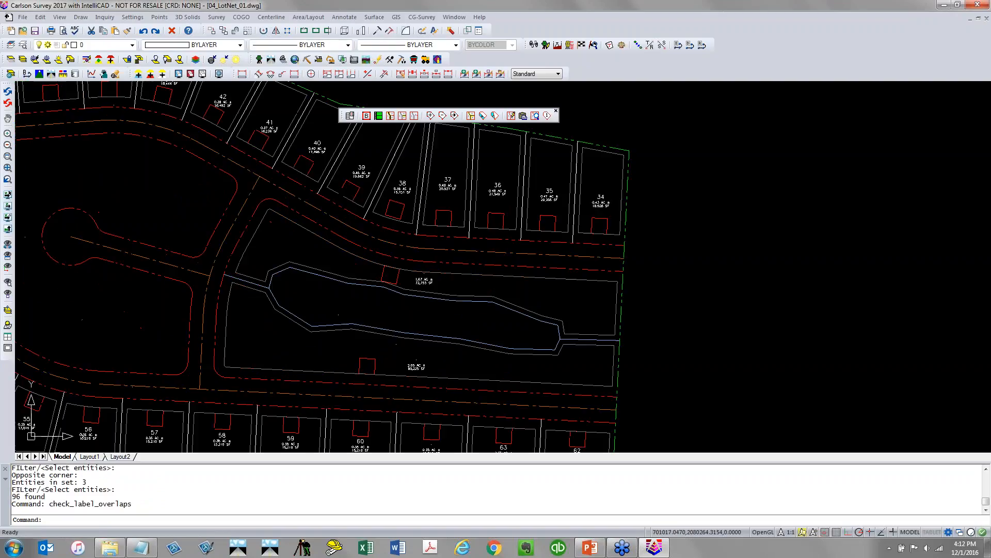
middle_click_drag(394, 327, 290, 289)
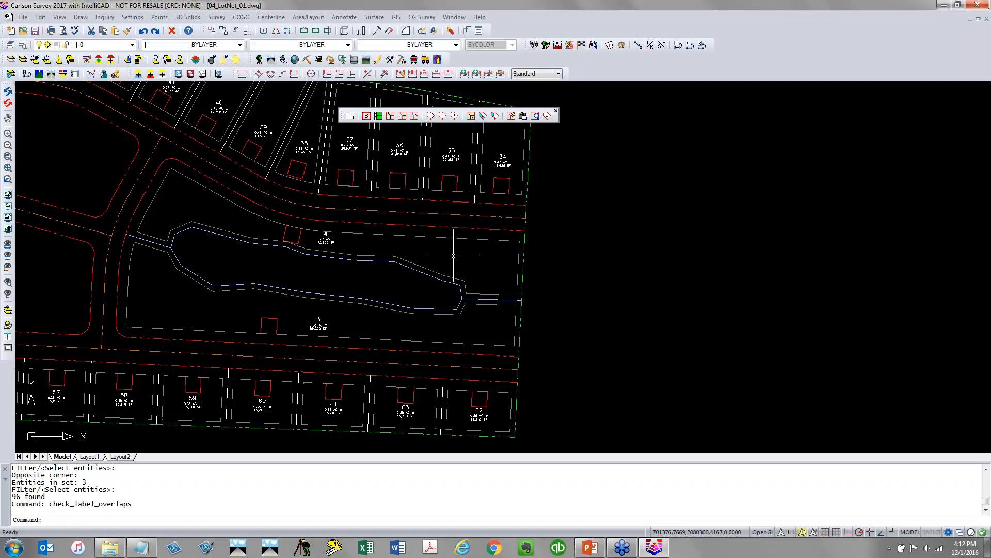
Subdivide the area north of the pond into lots with a 1000 S.F. target lot area and 75 minimum frontage
left_click(472, 117)
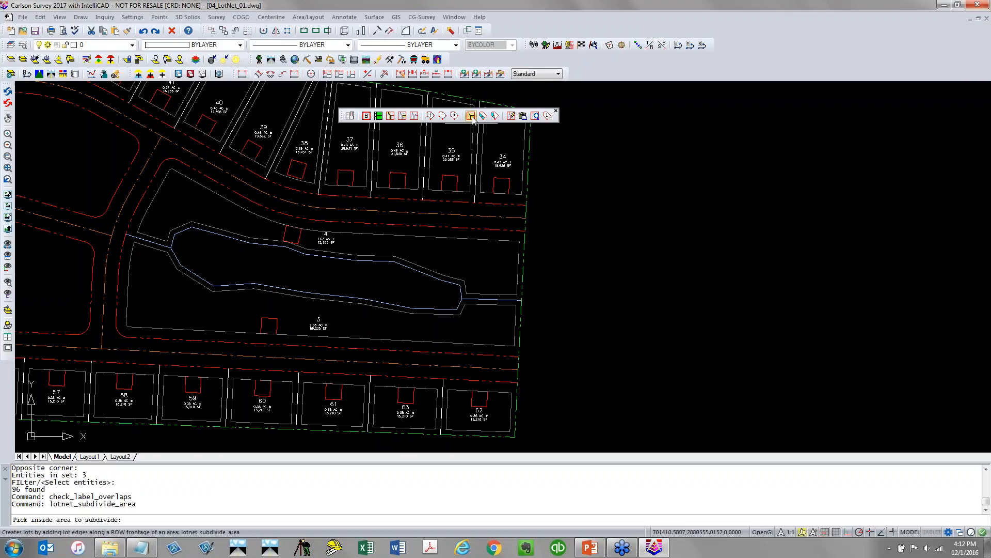
left_click(482, 261)
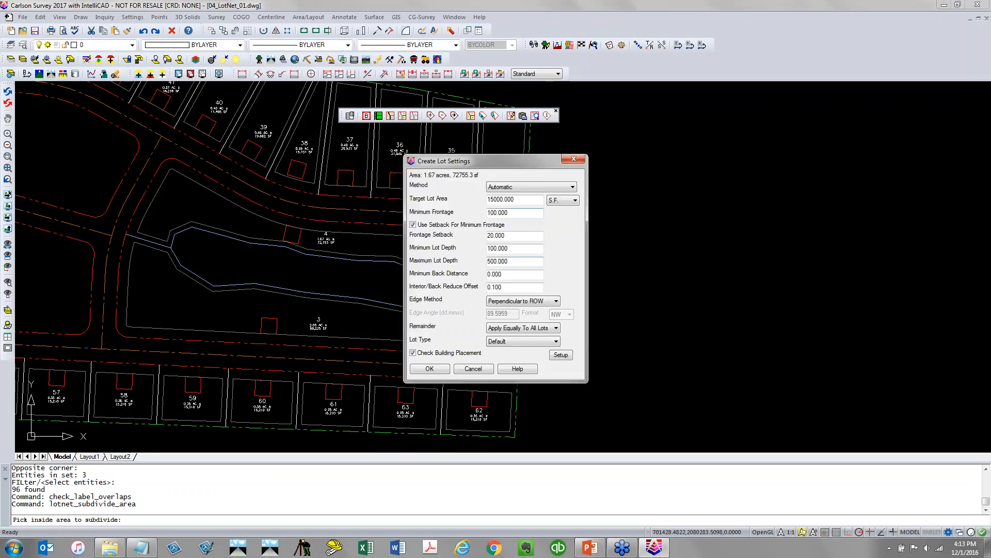
left_click_drag(518, 201, 446, 209)
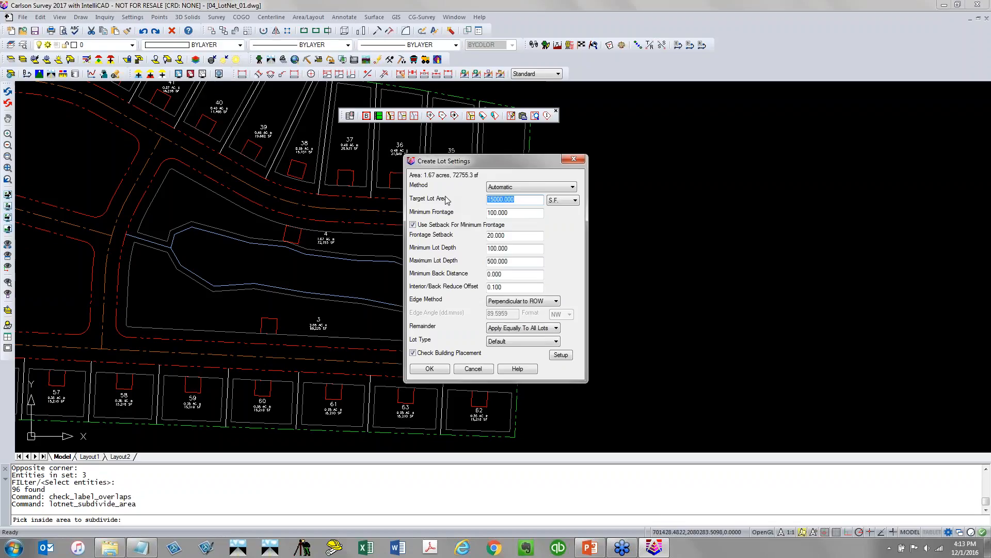
type("1")
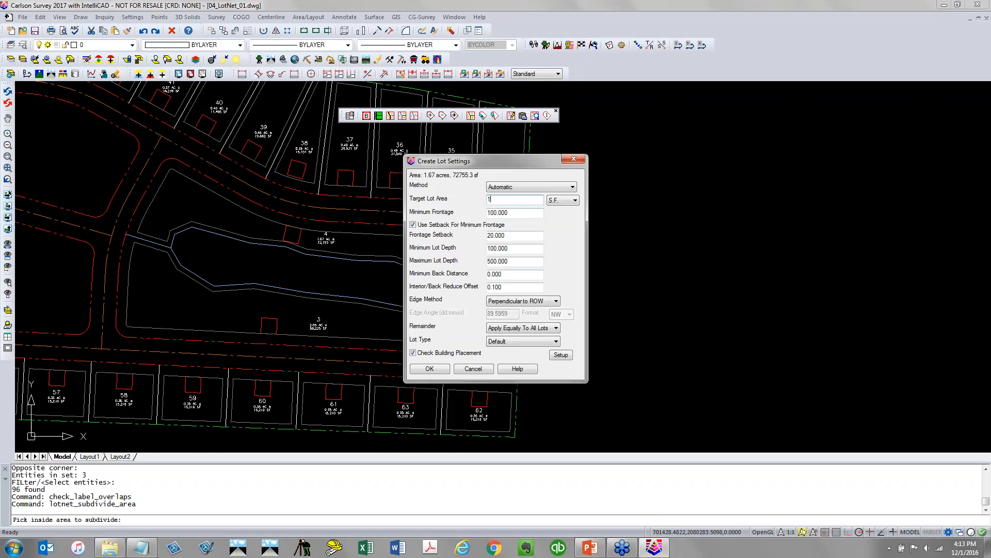
type("000")
key("Tab")
type("75")
left_click(435, 367)
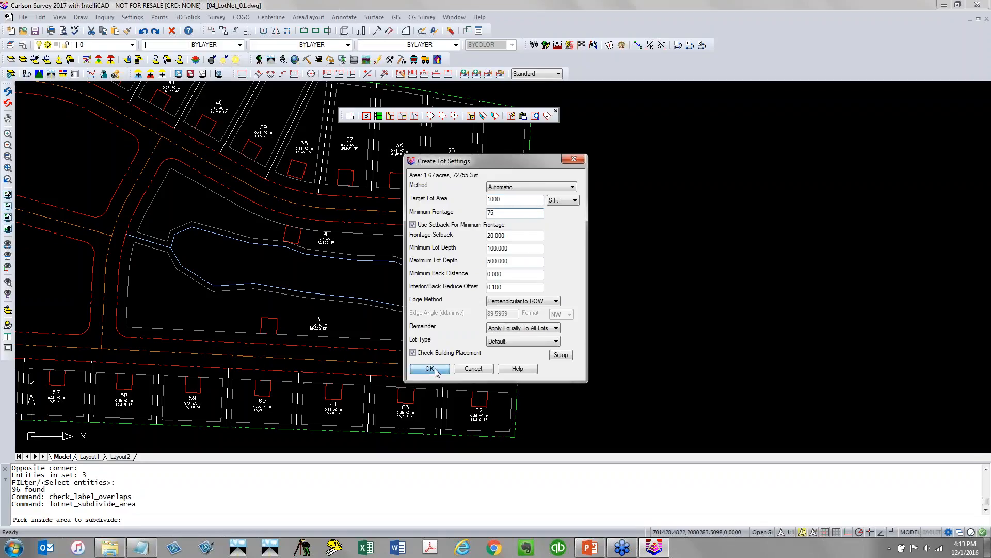
left_click(473, 258)
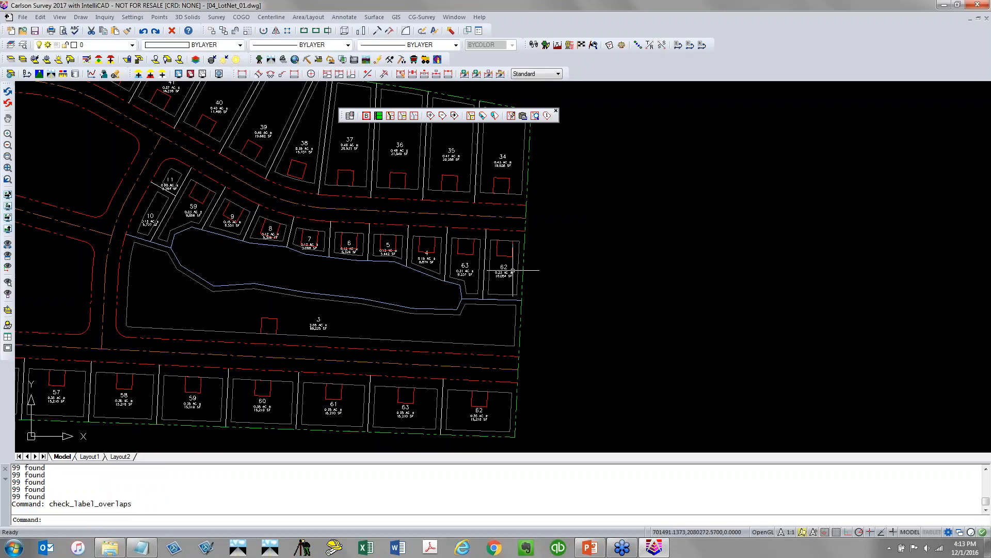
Subdivide the area south of the pond into lots using the same lot settings
left_click(472, 117)
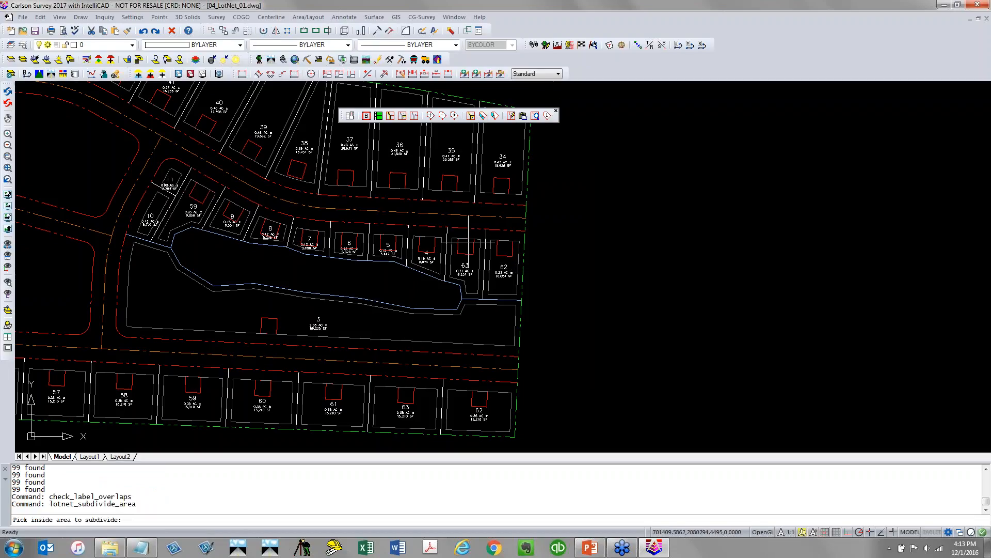
left_click(484, 305)
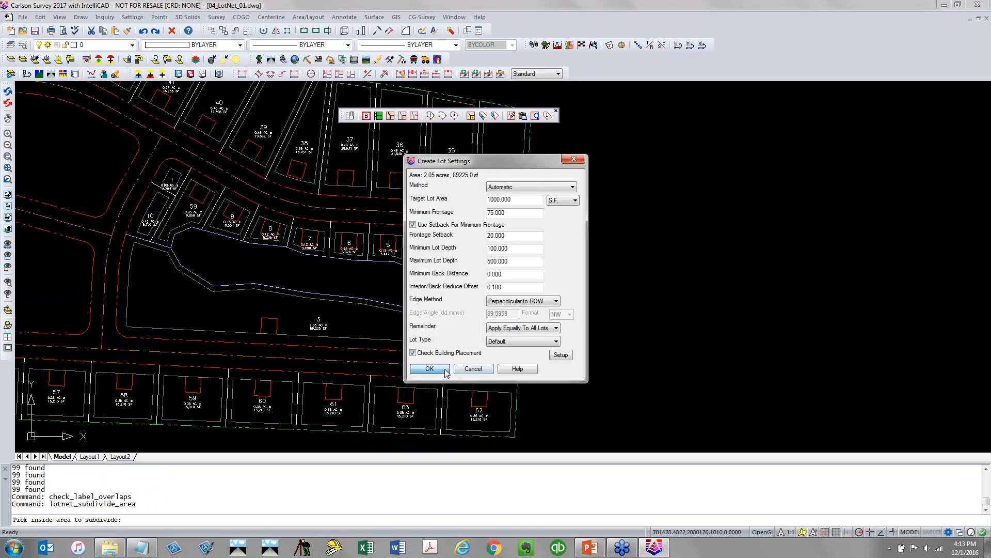
left_click(444, 369)
left_click(443, 337)
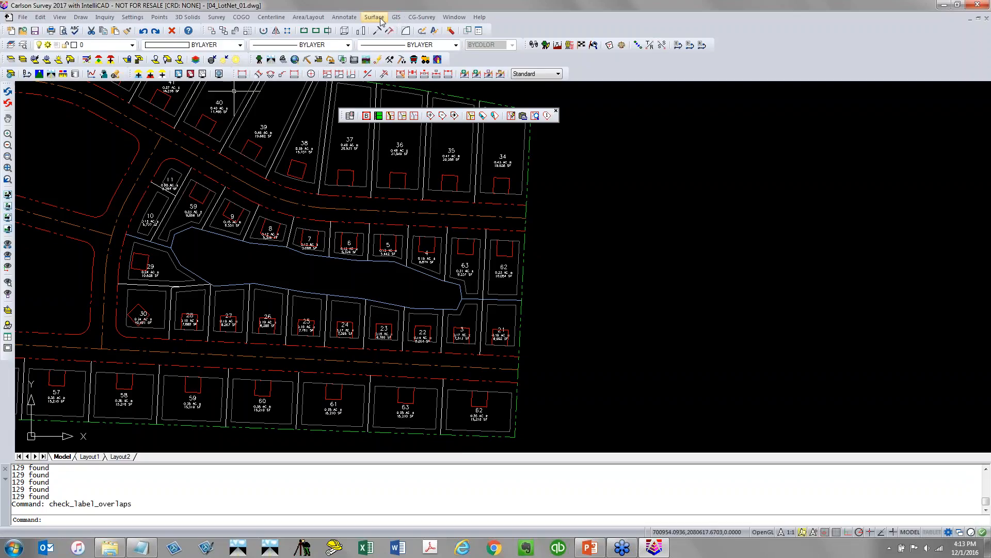
Renumber the new lots with a Lot Network Utilities command
left_click(342, 18)
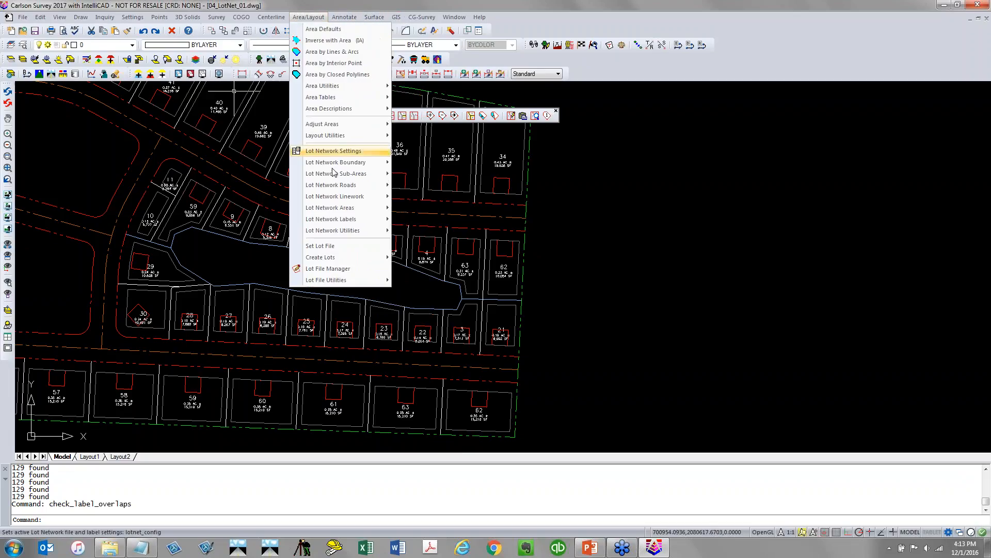
mouse_move(341, 209)
left_click(453, 235)
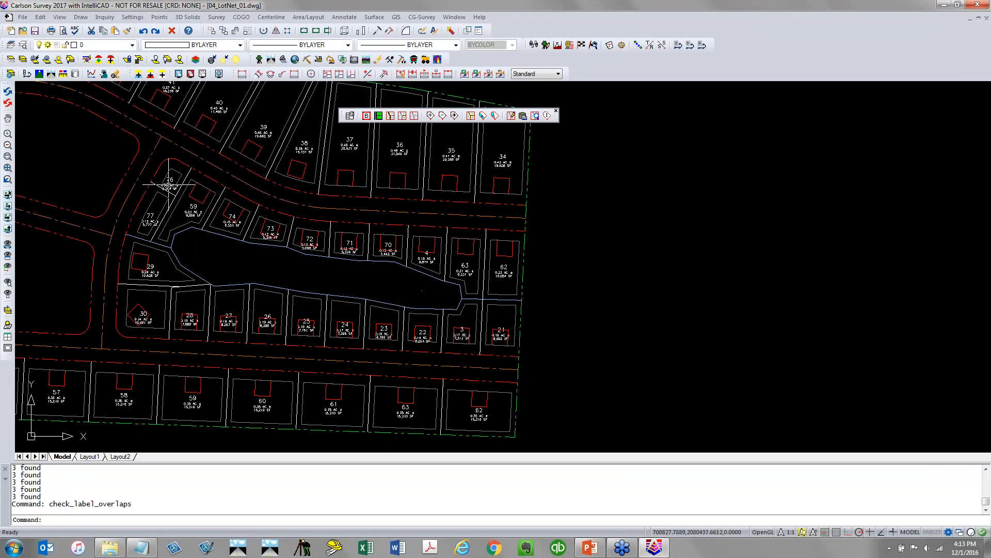
Remove the lot edge between lots 76 and 77 from the lot network
scroll(169, 183, "up", 5)
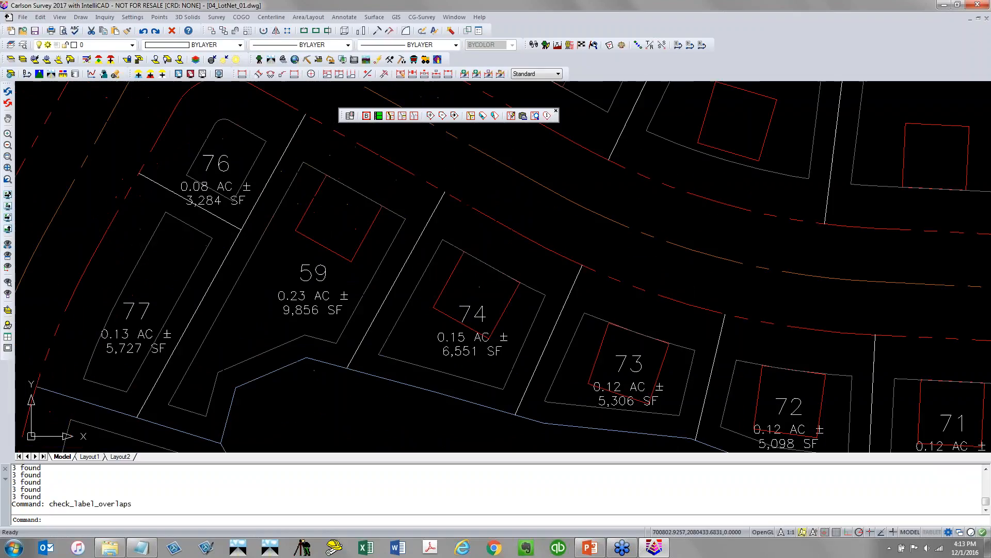
left_click(391, 116)
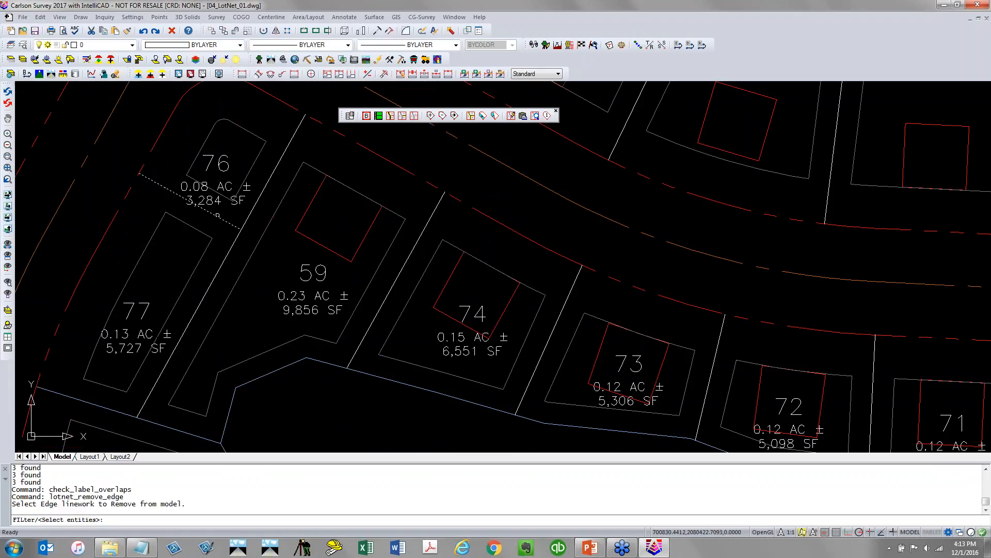
left_click(218, 214)
key("Return")
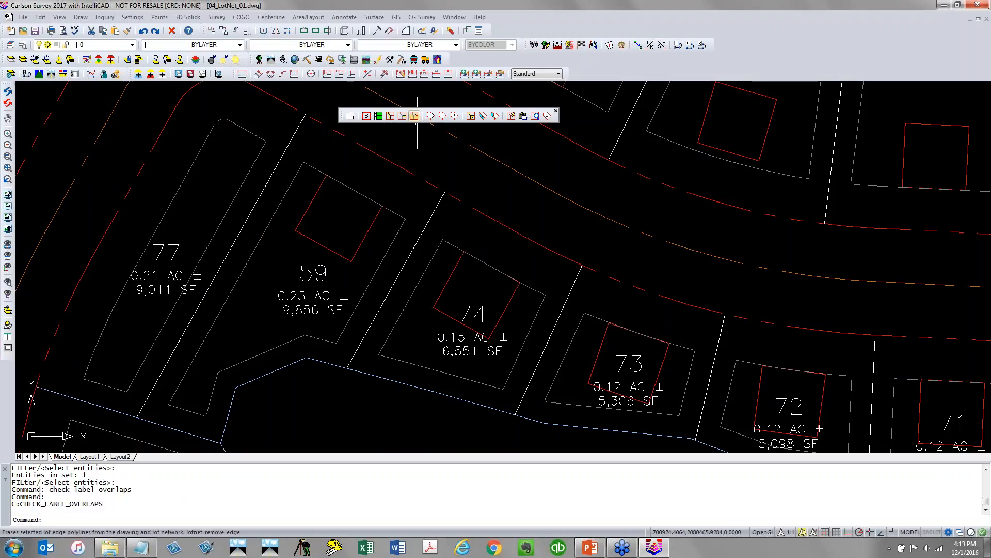
Remove the lot edge separating lot 77 from lot 59 to merge them
left_click(390, 116)
left_click(242, 228)
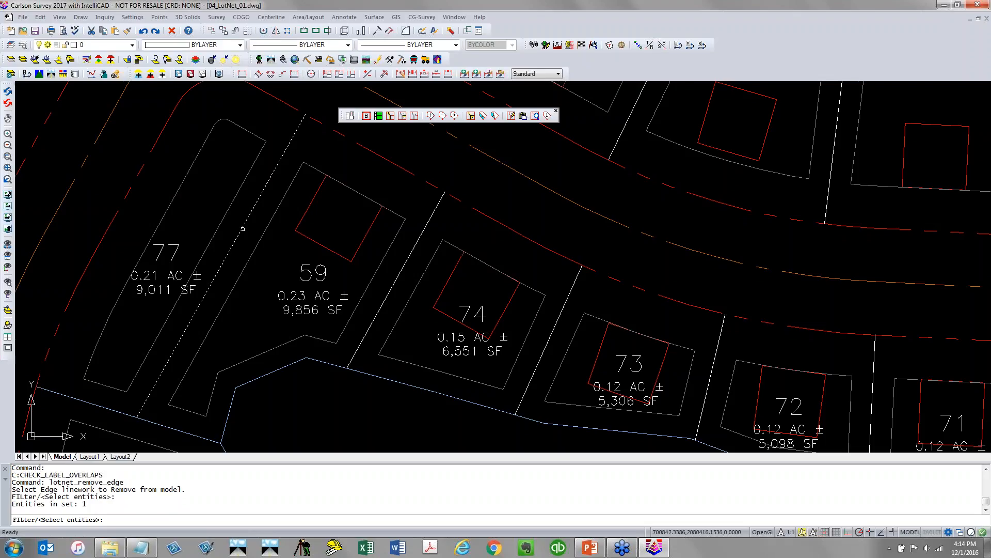
key("Return")
Dock the Lot Network toolbar with the other toolbars and save the drawing
scroll(281, 272, "down", 3)
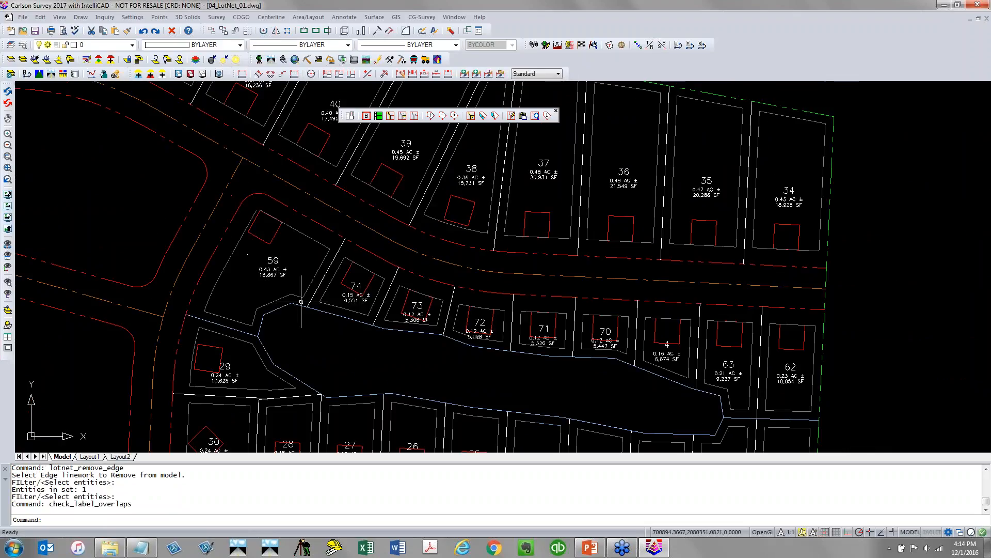
scroll(516, 392, "down", 4)
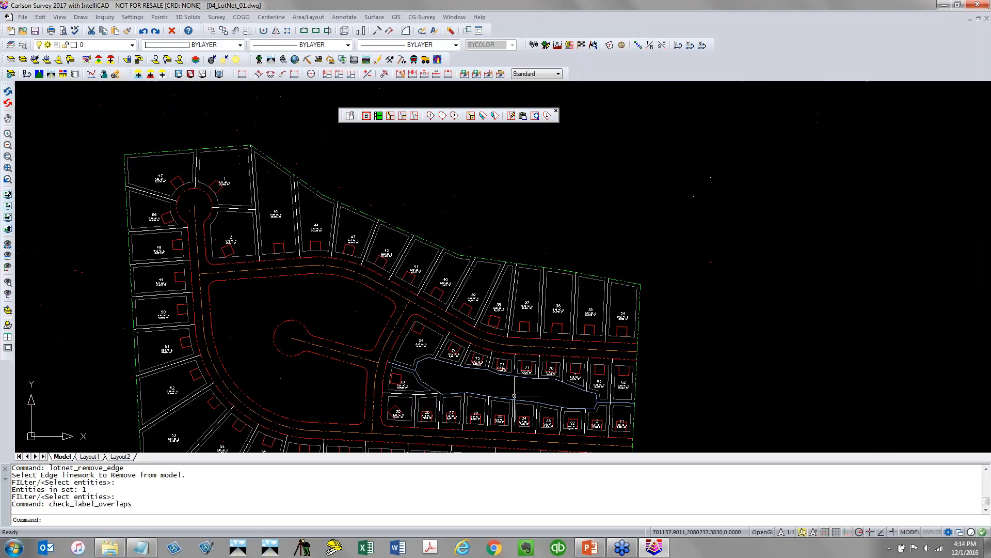
scroll(449, 283, "up", 1)
middle_click_drag(446, 283, 495, 333)
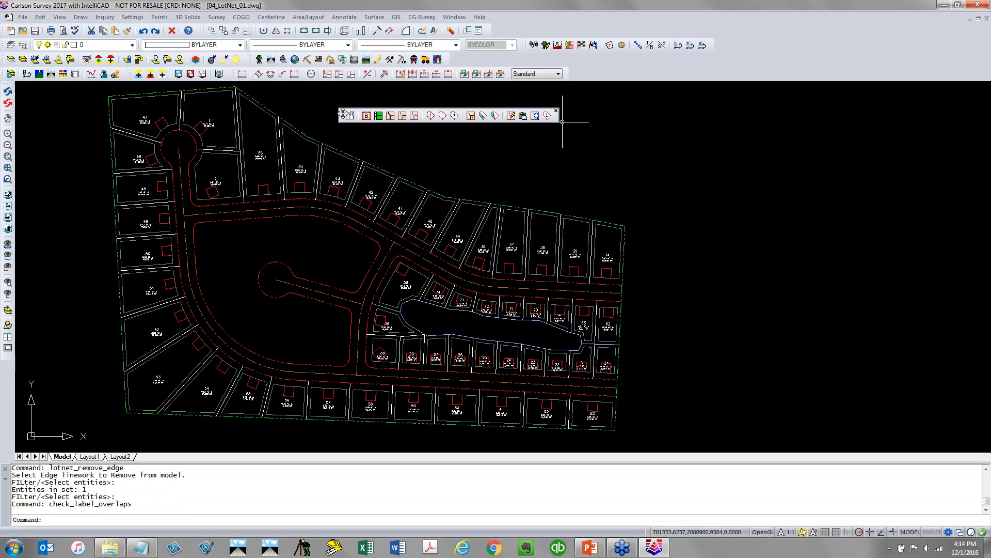
left_click_drag(348, 113, 553, 61)
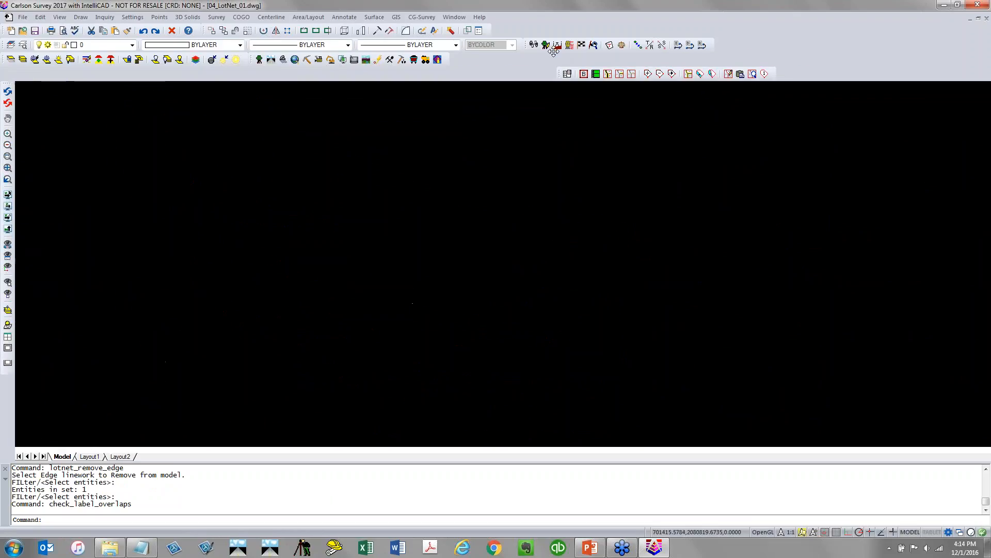
left_click(35, 31)
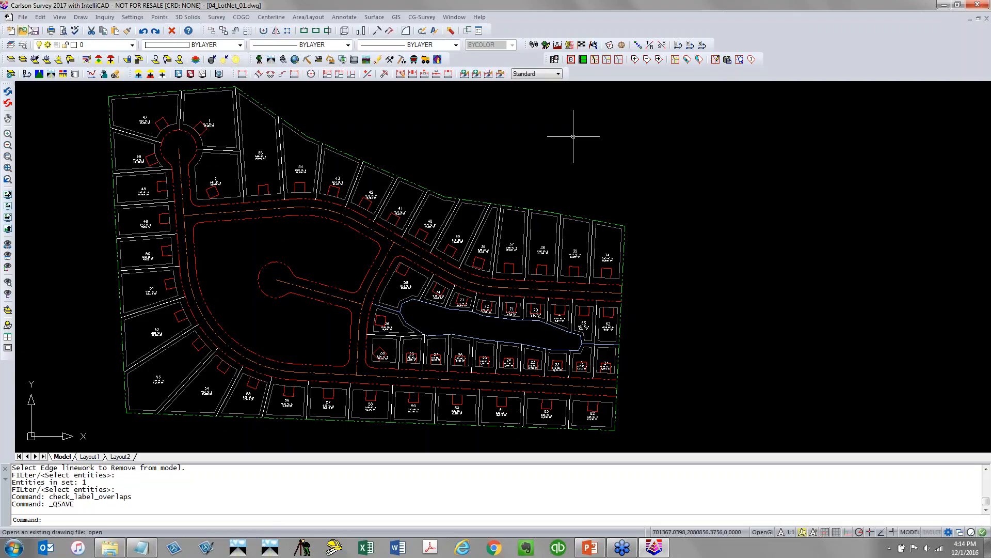
Open the drawing 05_ElevatePolylines_Sandbox.dwg
left_click(23, 31)
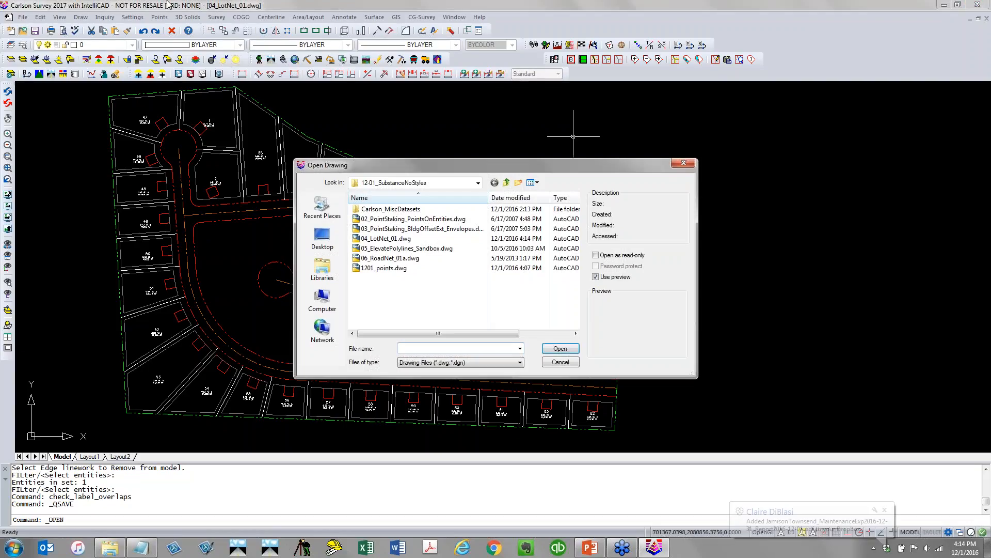
left_click(404, 250)
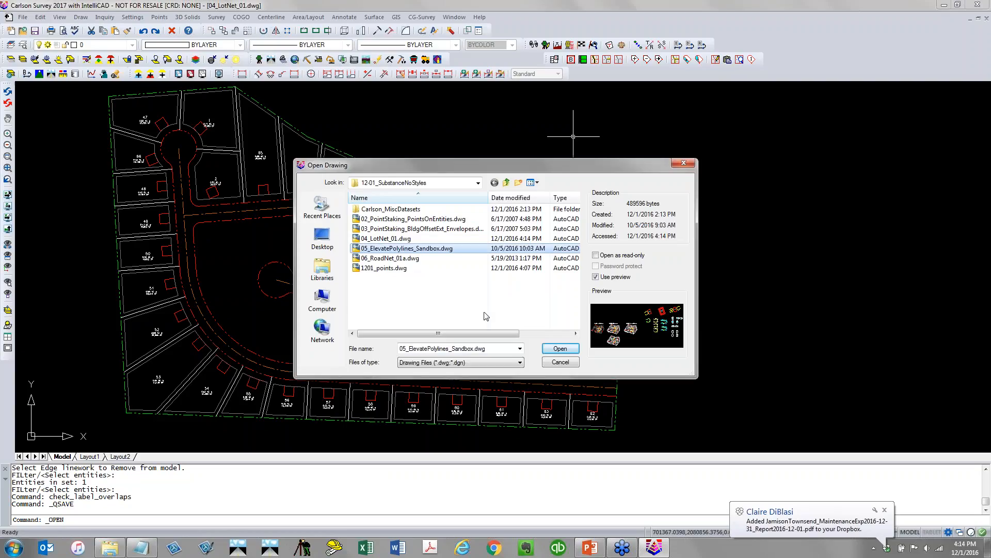
left_click(885, 510)
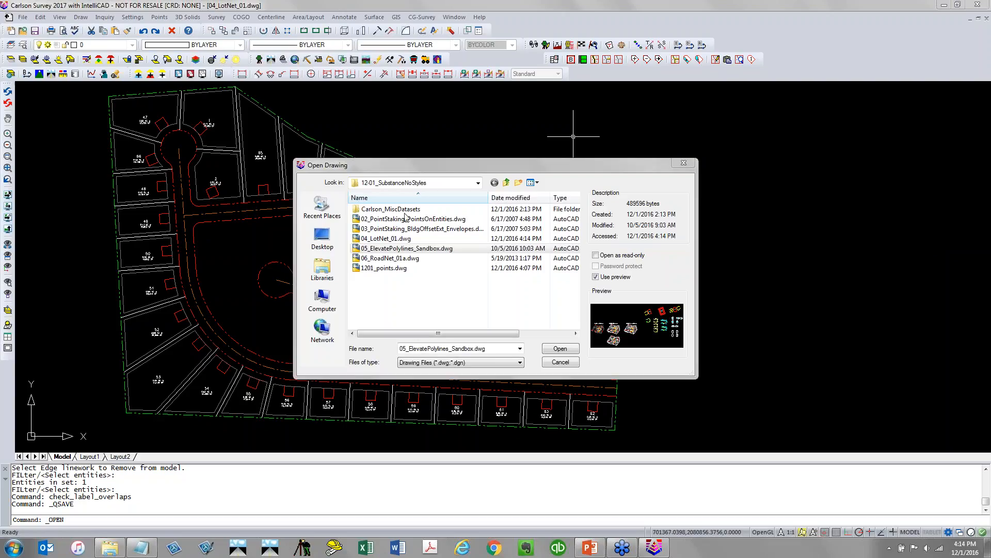
left_click(559, 348)
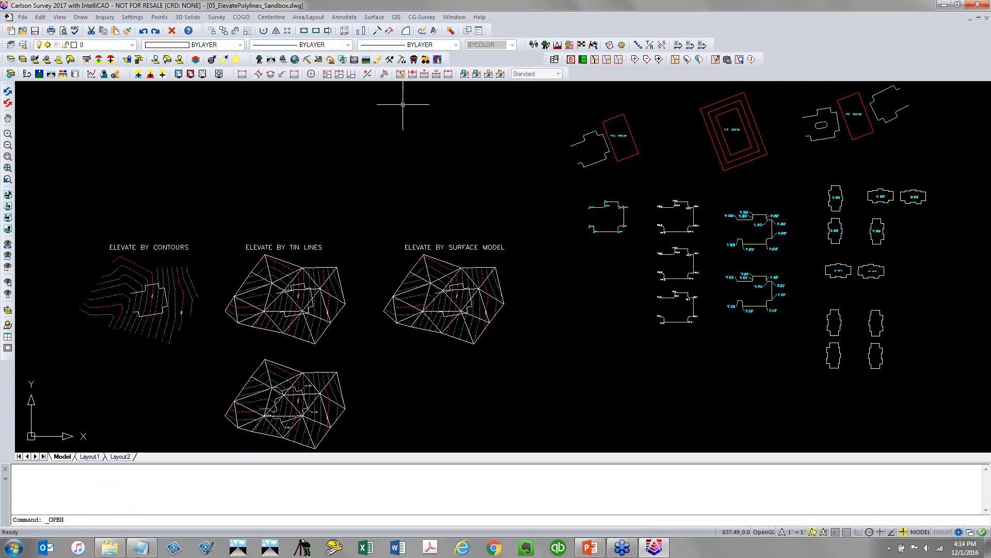
Open the 2D to 3D Polyline options of the 3D Data menu
scroll(390, 166, "down", 2)
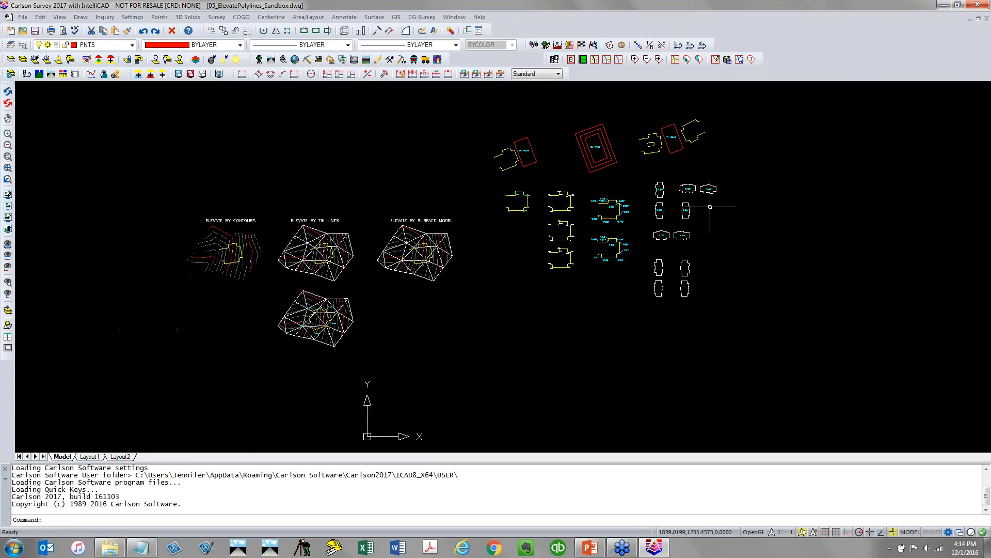
mouse_move(710, 207)
middle_mouse_down()
mouse_move(589, 226)
mouse_move(505, 264)
middle_mouse_up()
scroll(325, 295, "up", 2)
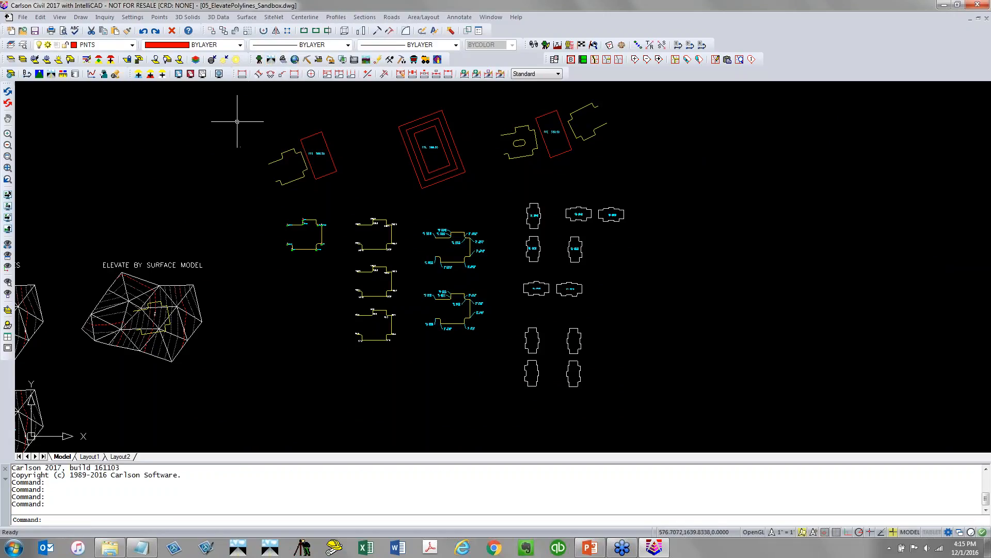
left_click(219, 17)
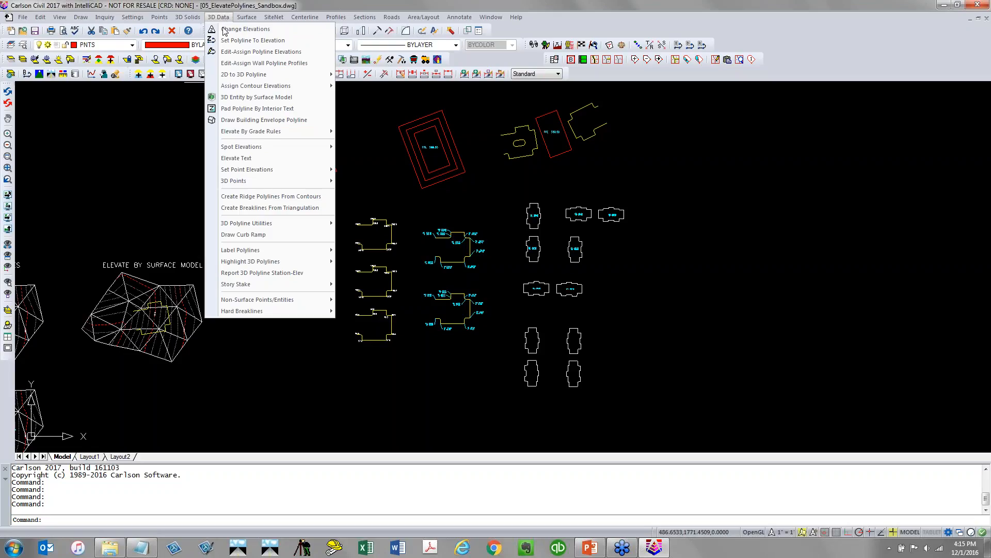
mouse_move(216, 77)
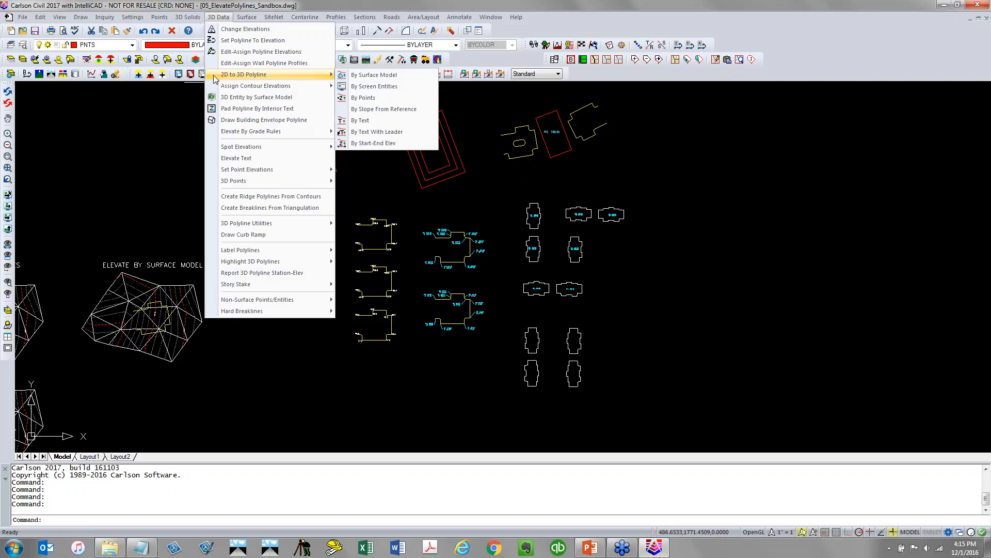
Turn on the Drawing Inspector
left_click(347, 396)
left_click(324, 376)
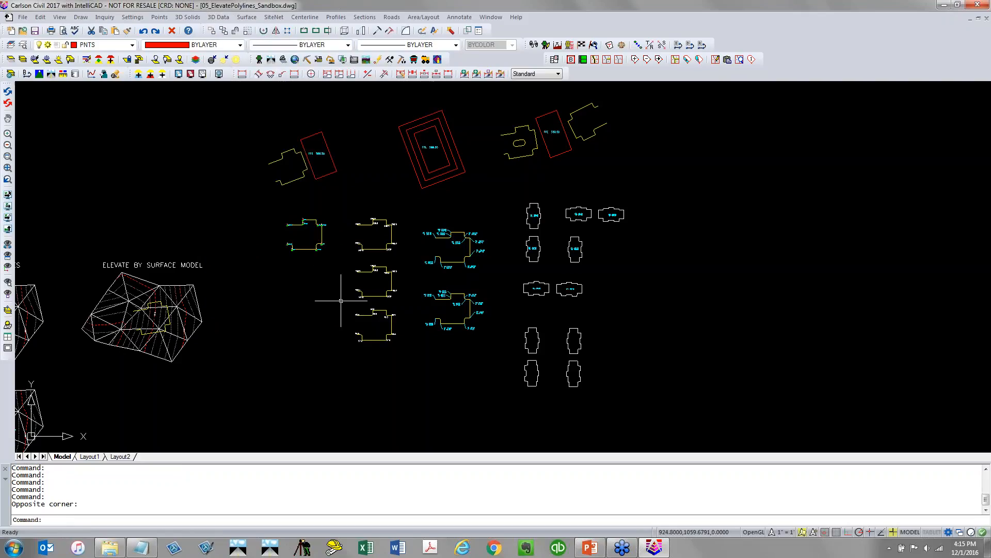
scroll(297, 232, "up", 6)
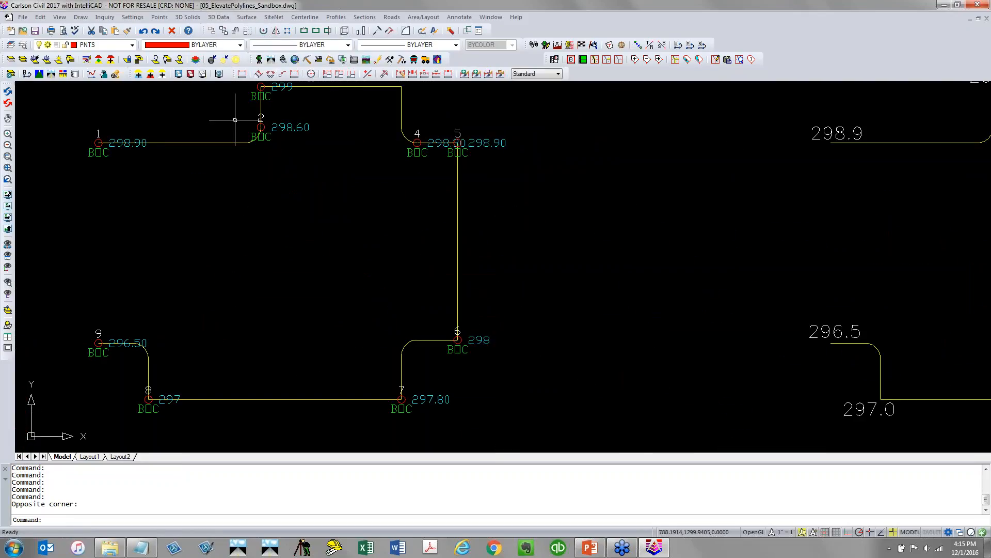
left_click(96, 21)
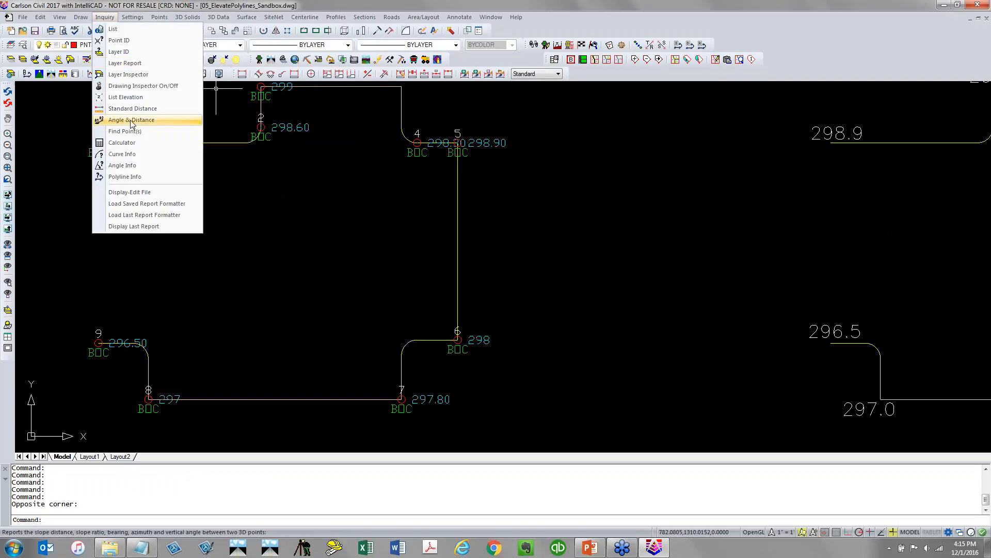
left_click(155, 86)
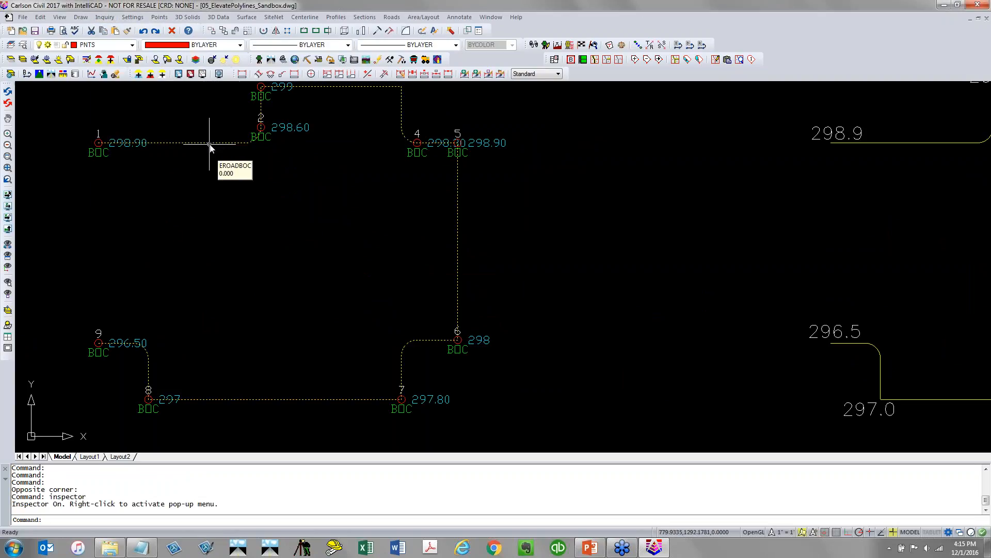
Inspect the elevations of the sample 2D polylines and their labels with the Drawing Inspector
mouse_move(276, 124)
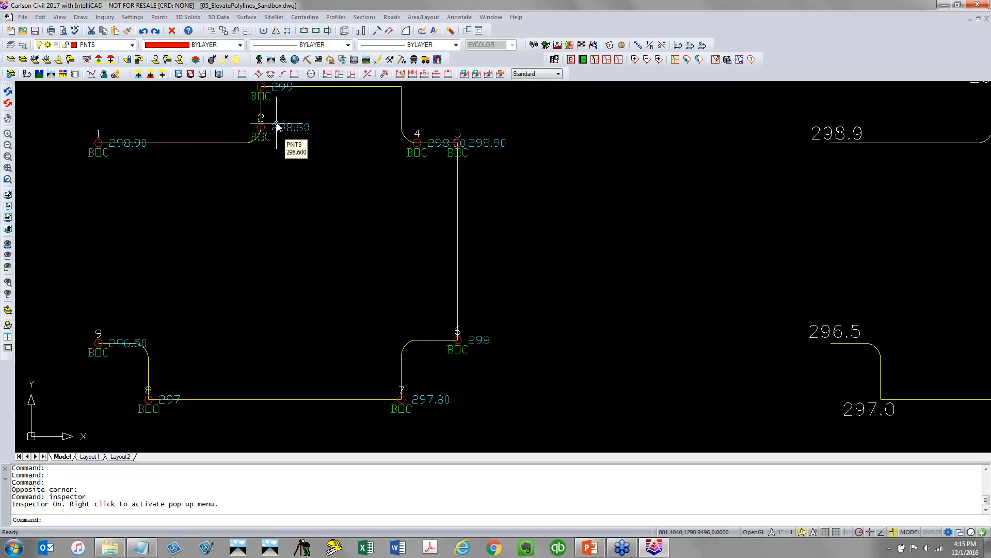
scroll(237, 186, "down", 5)
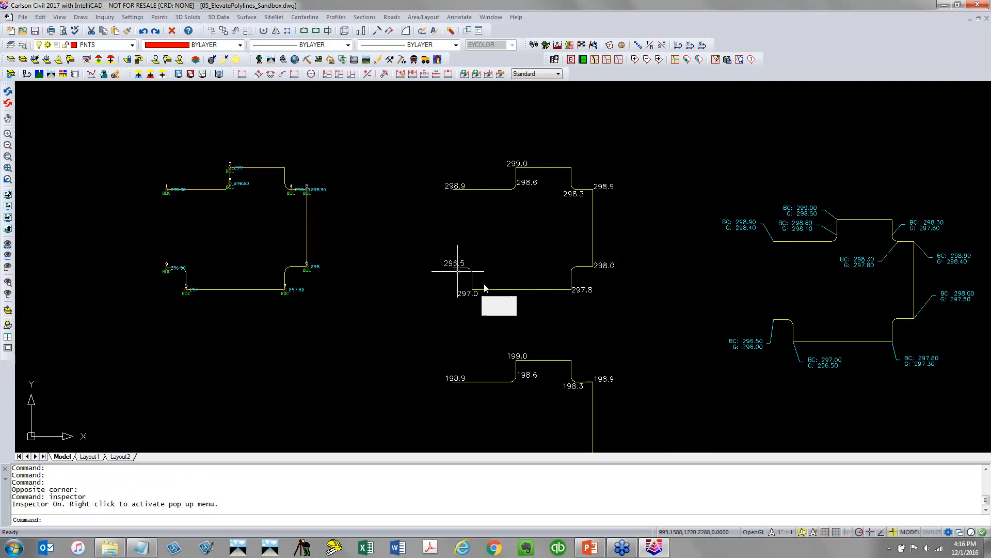
mouse_move(543, 363)
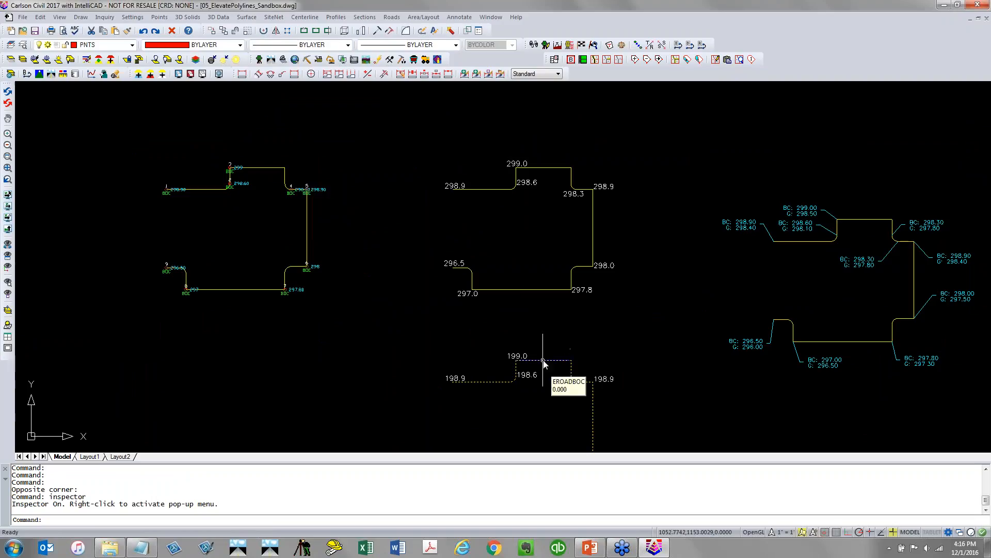
middle_click_drag(669, 333, 345, 292)
mouse_move(518, 299)
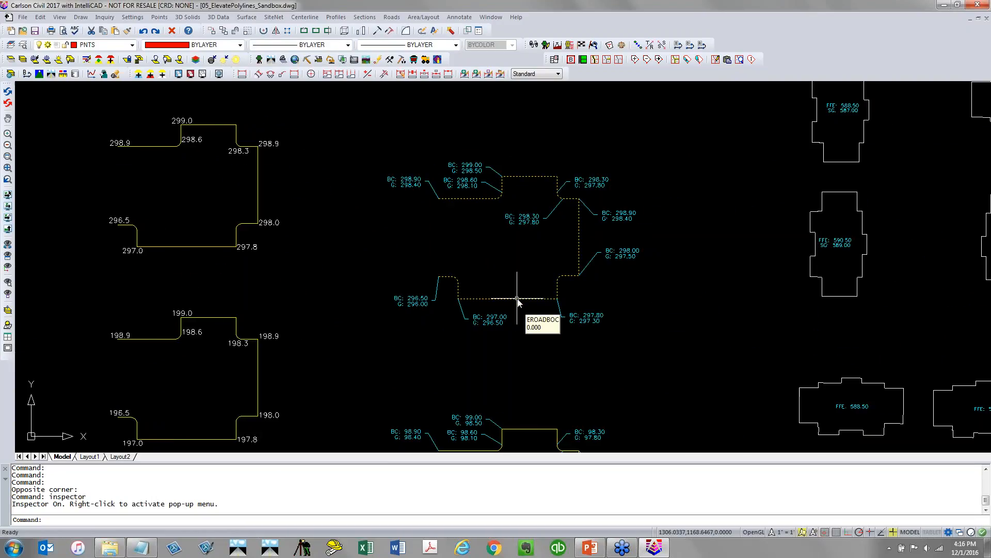
scroll(516, 298, "down", 4)
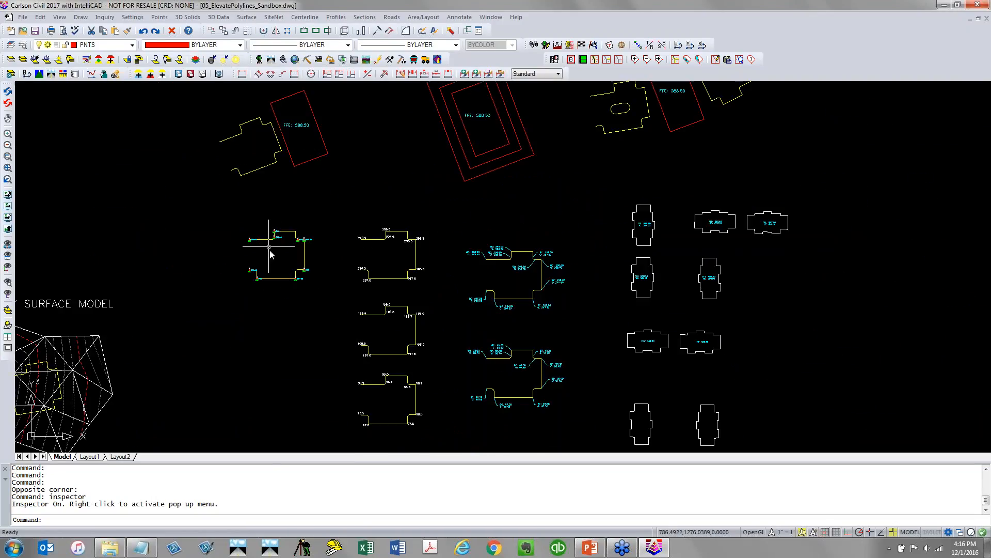
scroll(269, 252, "up", 5)
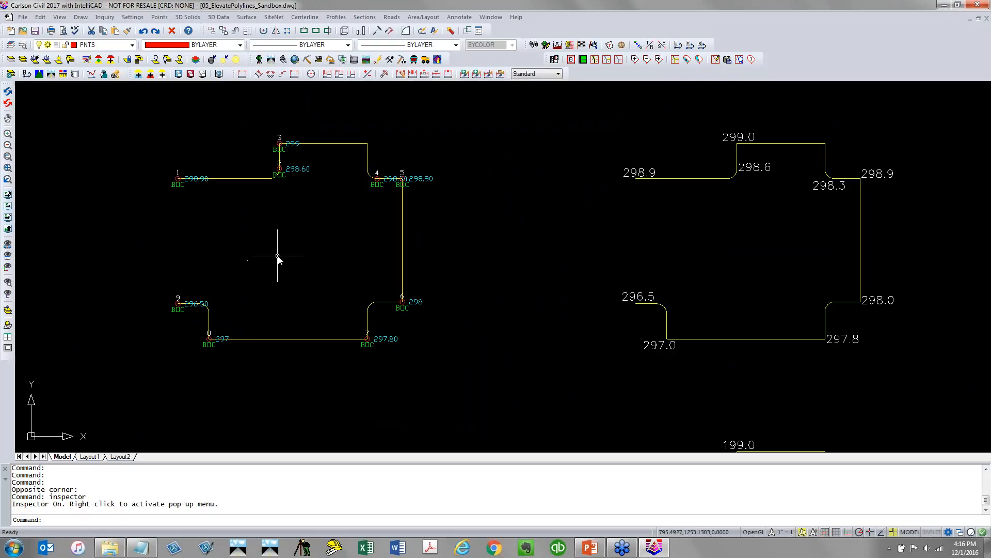
Start 2D to 3D Polyline By Points and create a new coordinate file named 05_ElevatePolylines_Sandbox.crd
left_click(219, 17)
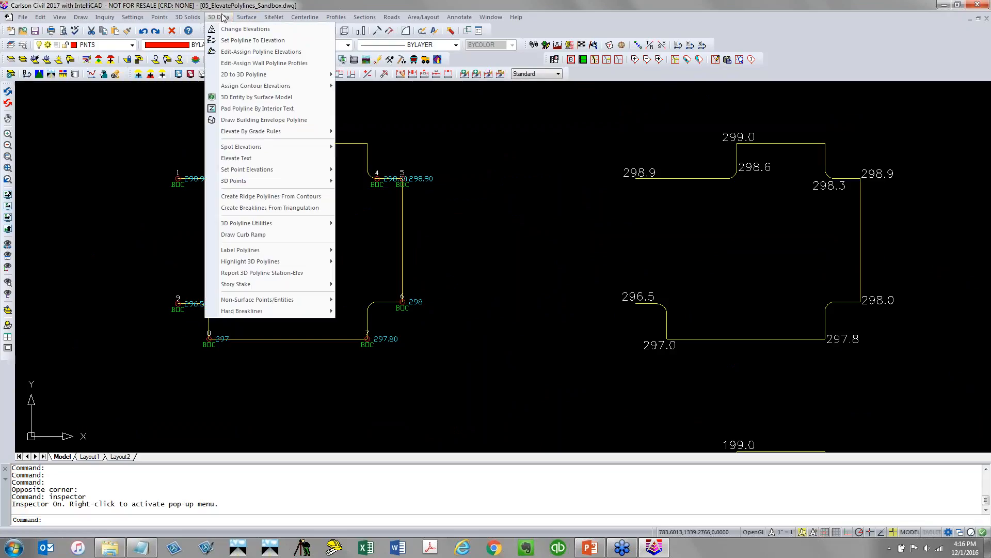
mouse_move(243, 74)
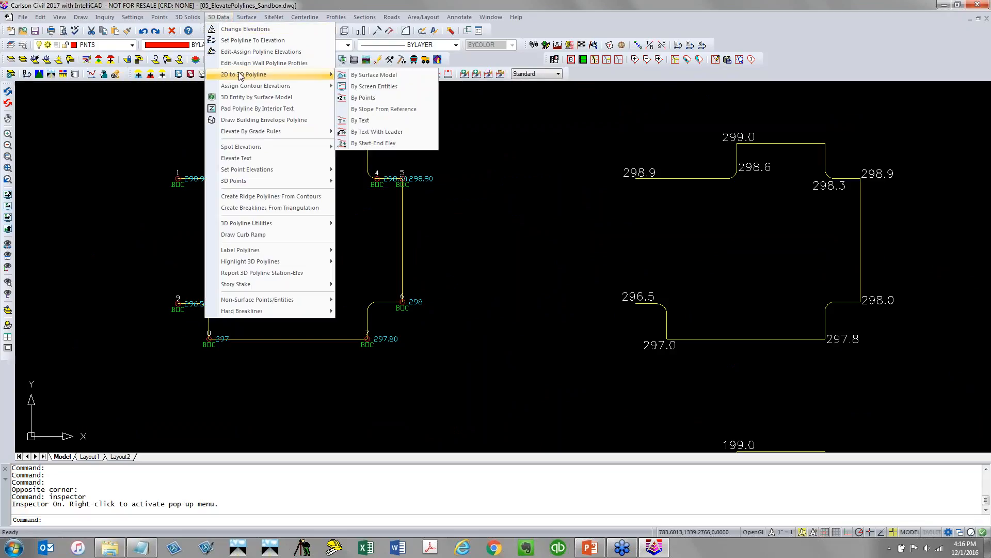
left_click(411, 99)
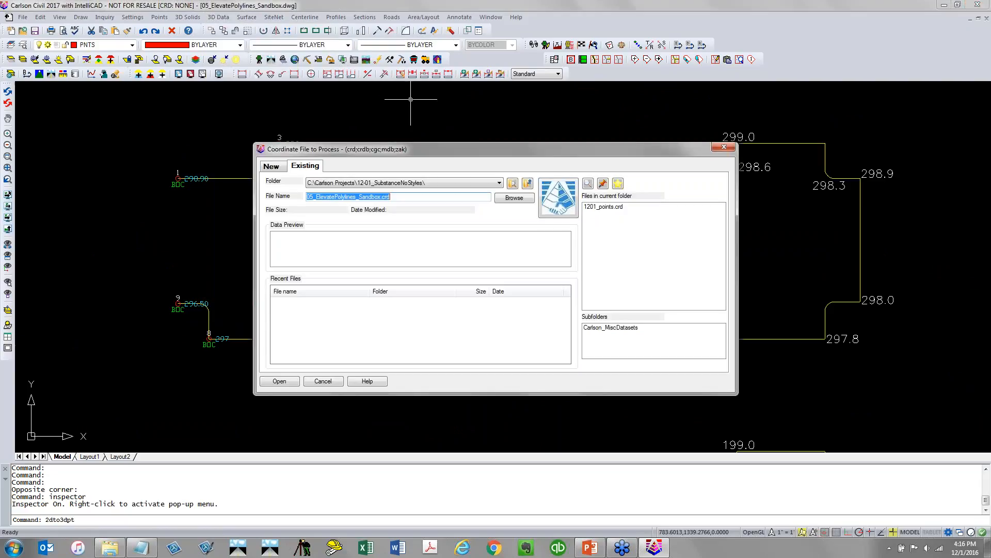
left_click(272, 167)
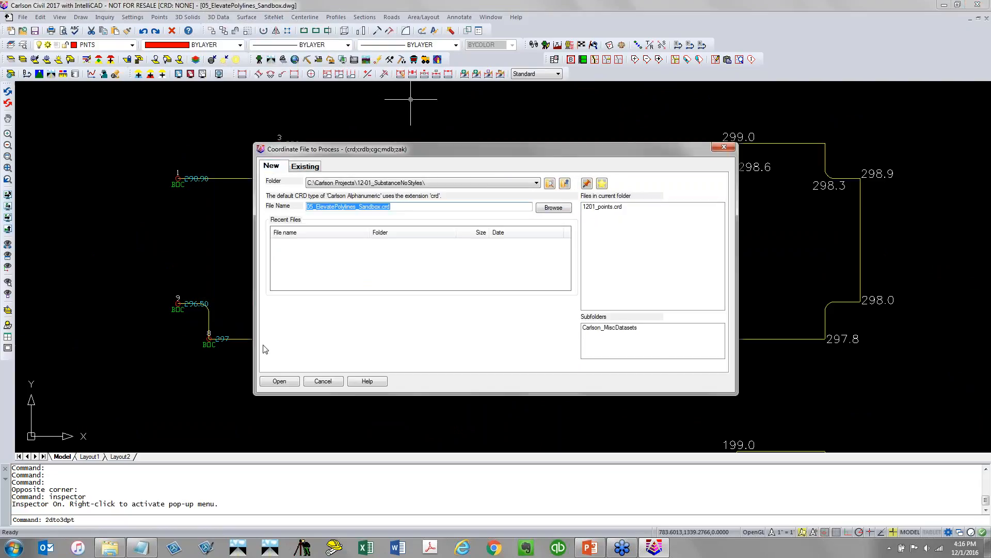
left_click(280, 381)
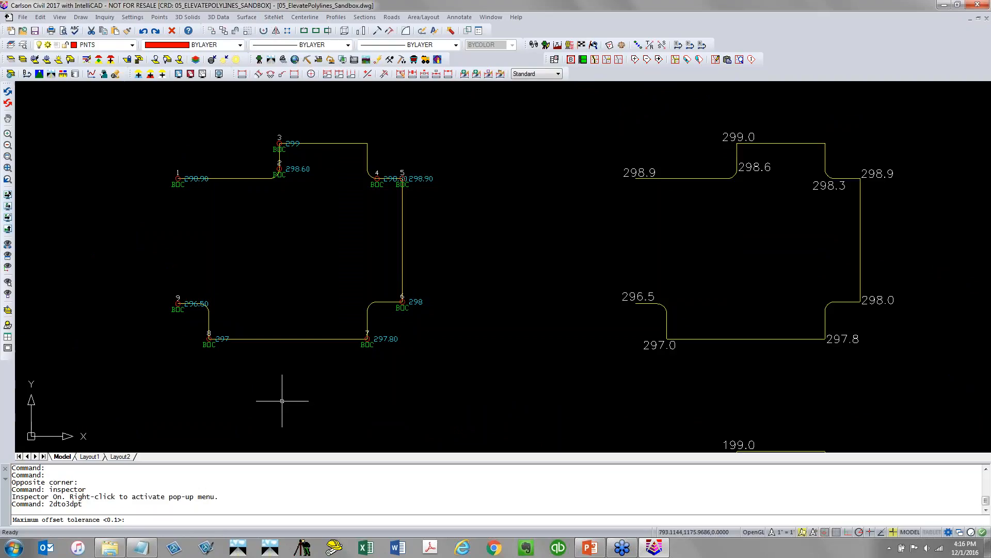
Accept the 0.1 offset tolerance, select the point-labelled polyline, and decline keeping originals or setting a layer
key("Return")
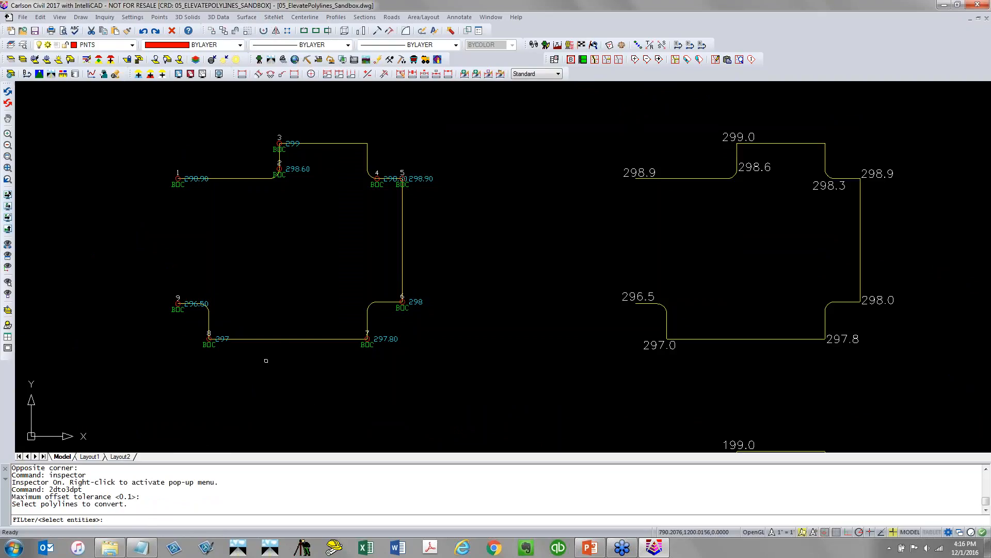
left_click(279, 339)
left_click(281, 340)
key("Return")
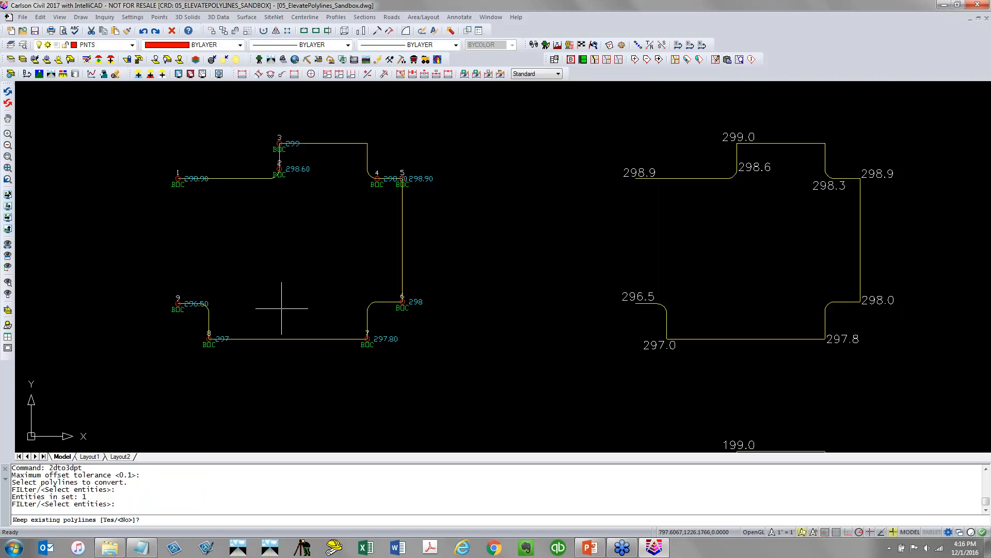
key("Return")
Pick the points from the screen with a window around the polyline to convert it to 3D
key("Return")
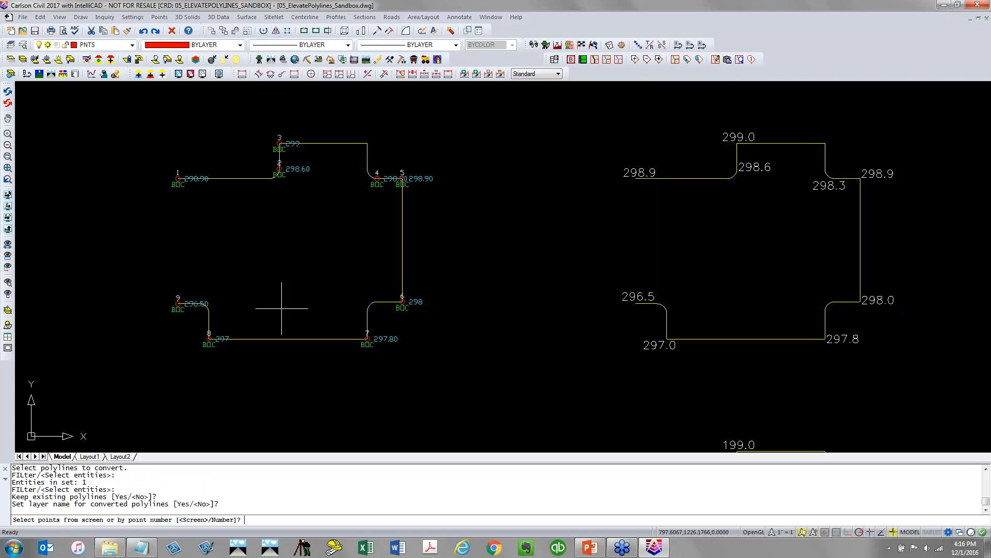
key("Return")
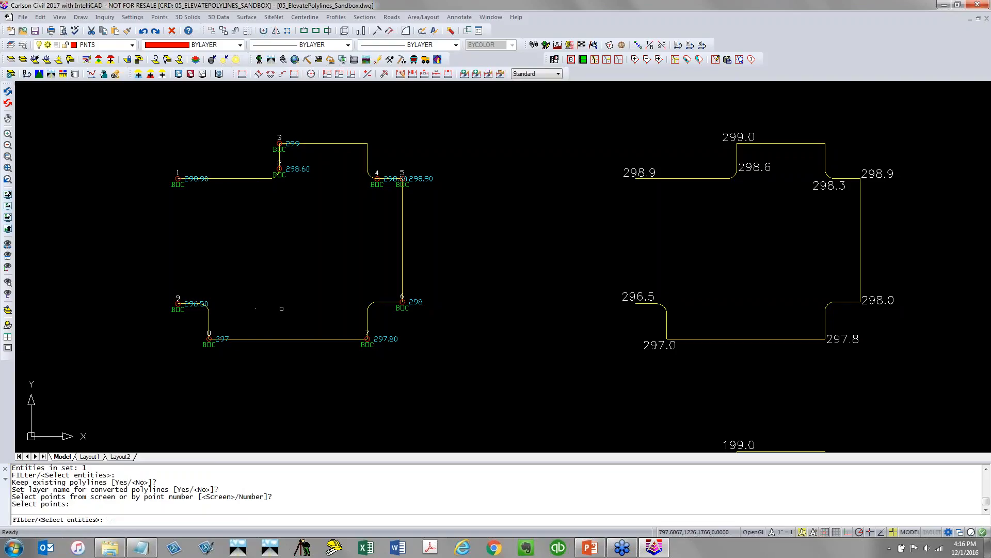
left_click(132, 390)
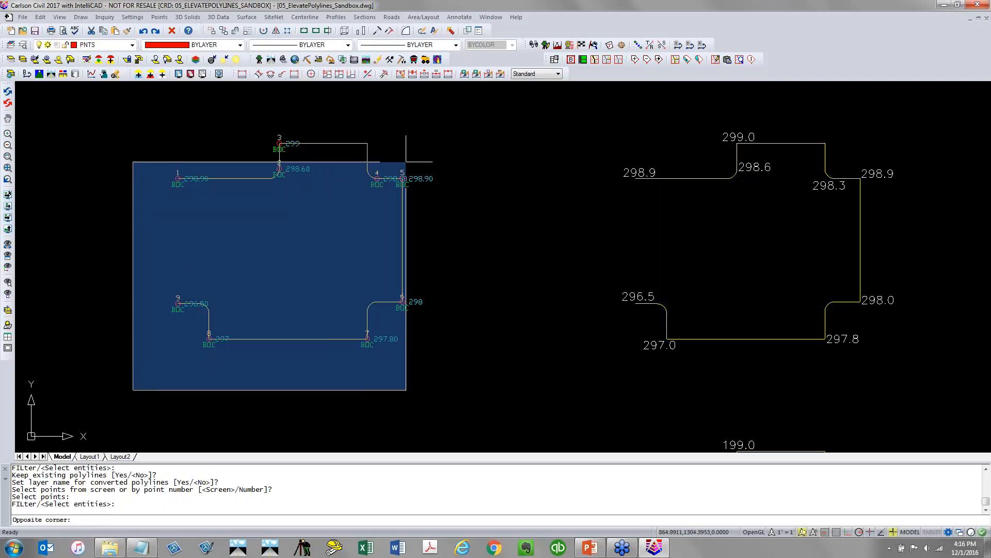
left_click(449, 123)
key("Return")
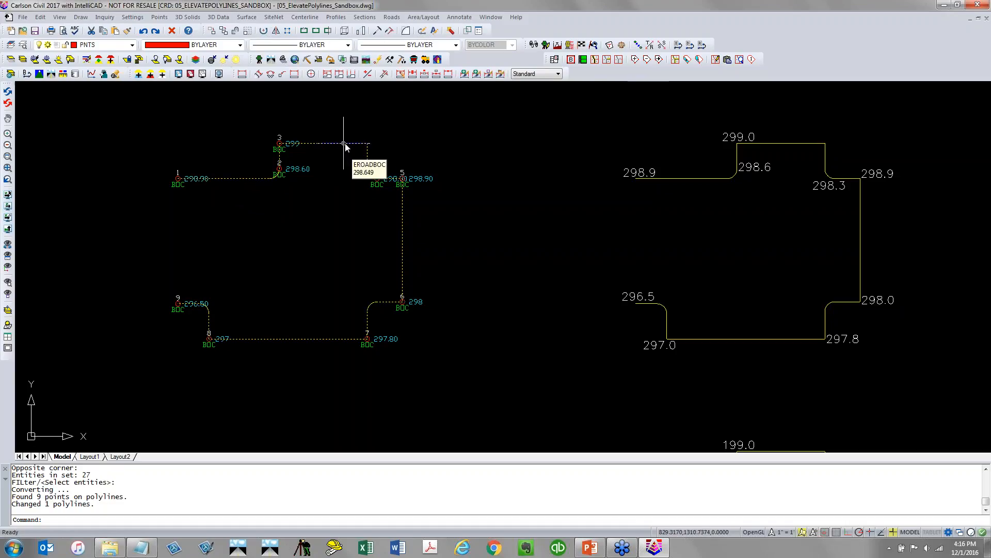
Select the converted polyline to check its vertices
left_click(363, 145)
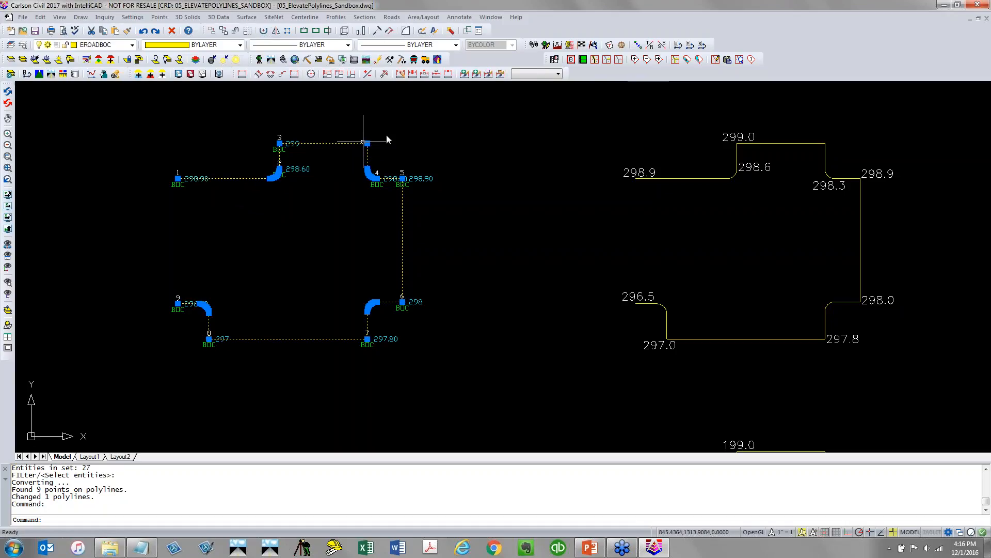
scroll(382, 142, "up", 4)
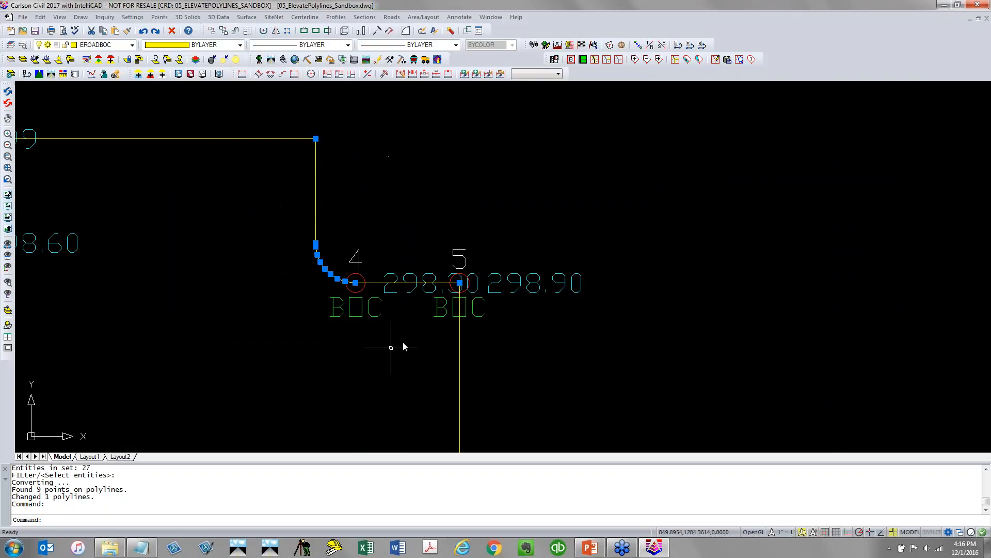
scroll(281, 235, "down", 5)
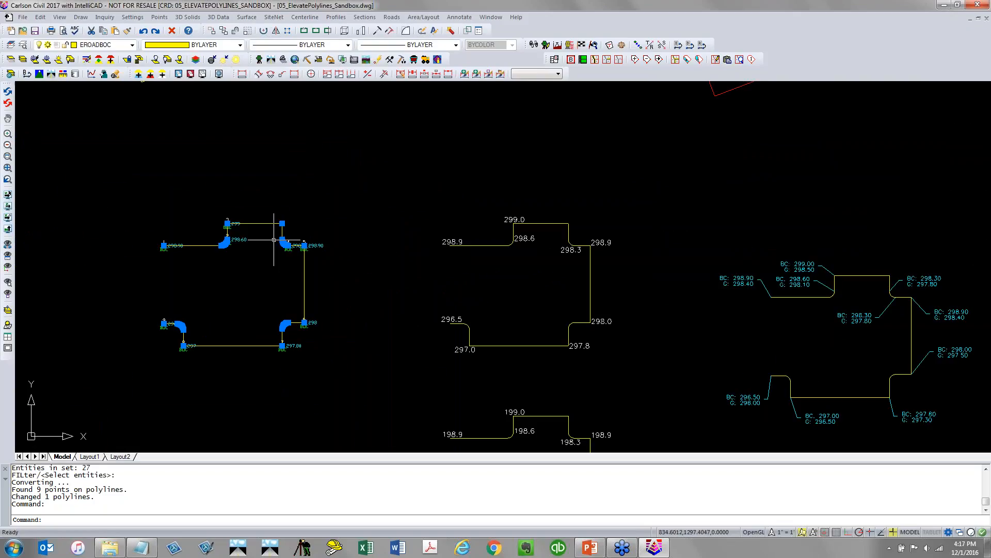
key("Escape")
scroll(527, 319, "down", 3)
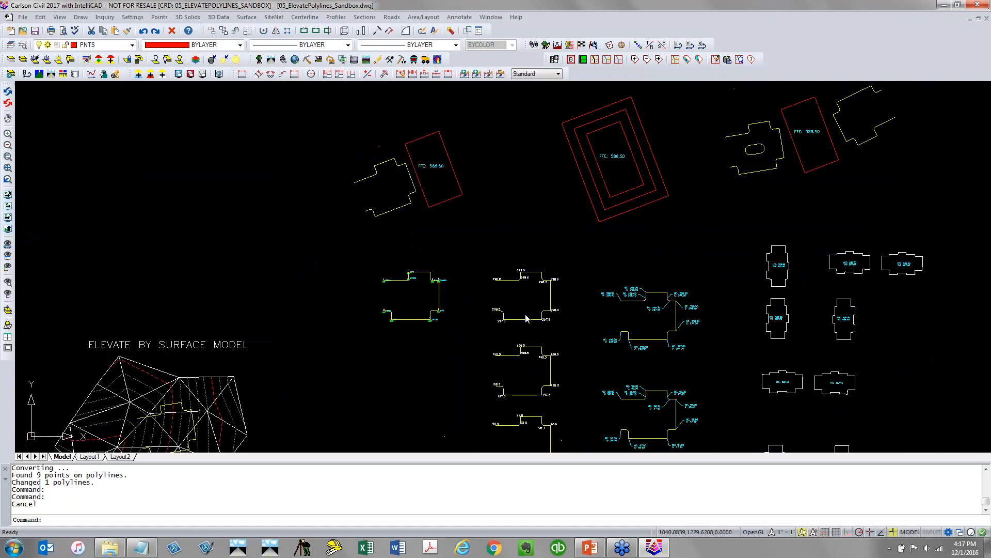
Examine the text-labelled polyline examples and their elevation labels
middle_click_drag(535, 393, 323, 289)
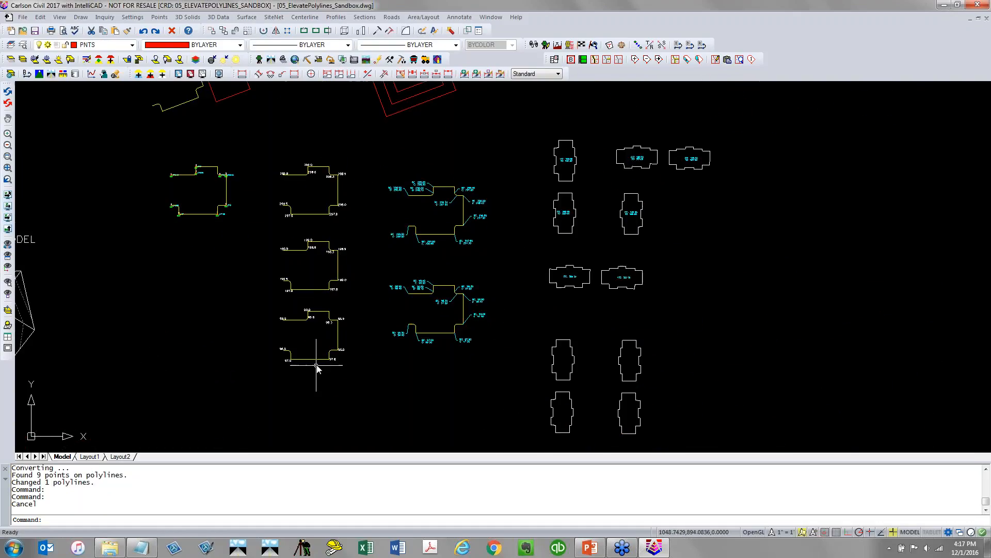
scroll(316, 365, "up", 3)
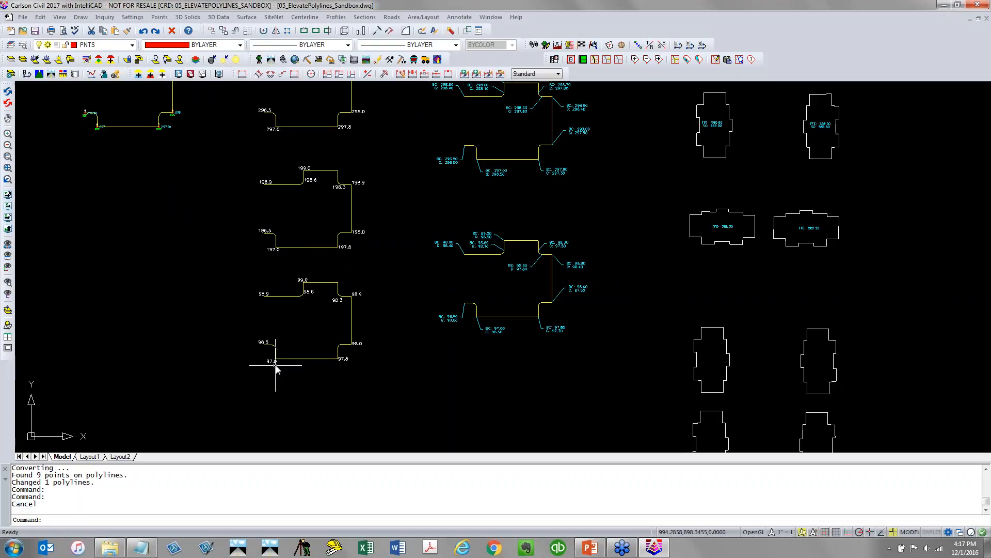
scroll(349, 312, "up", 3)
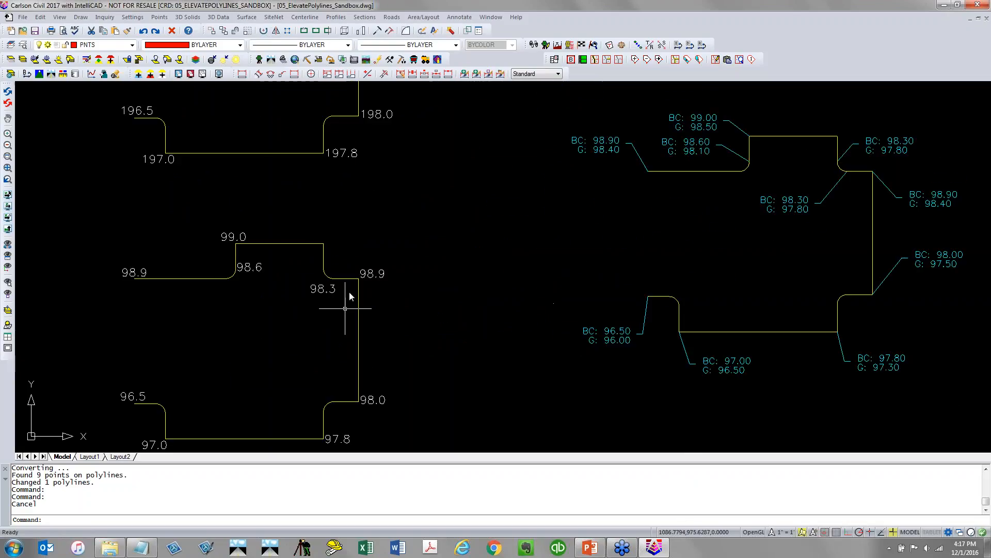
left_click(322, 288)
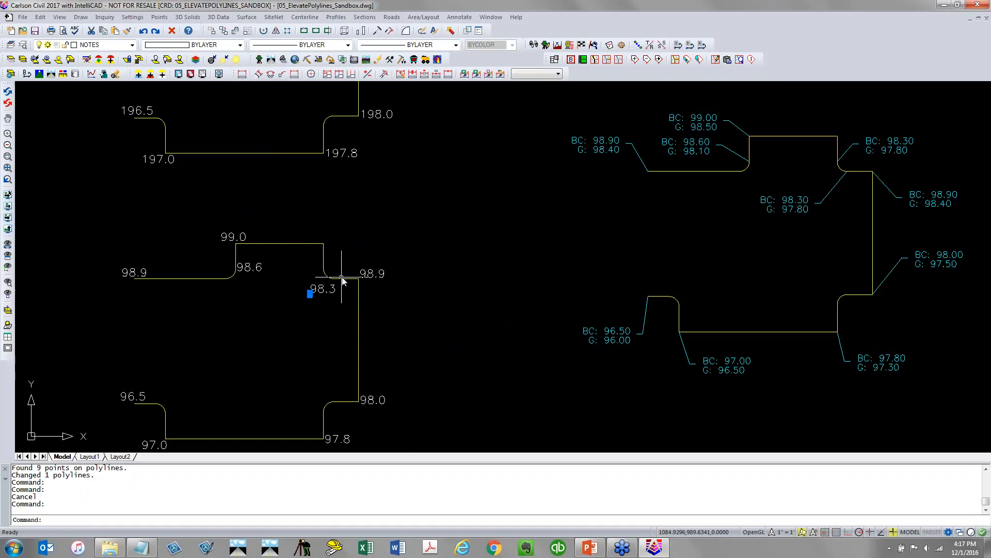
key("Escape")
scroll(341, 305, "down", 2)
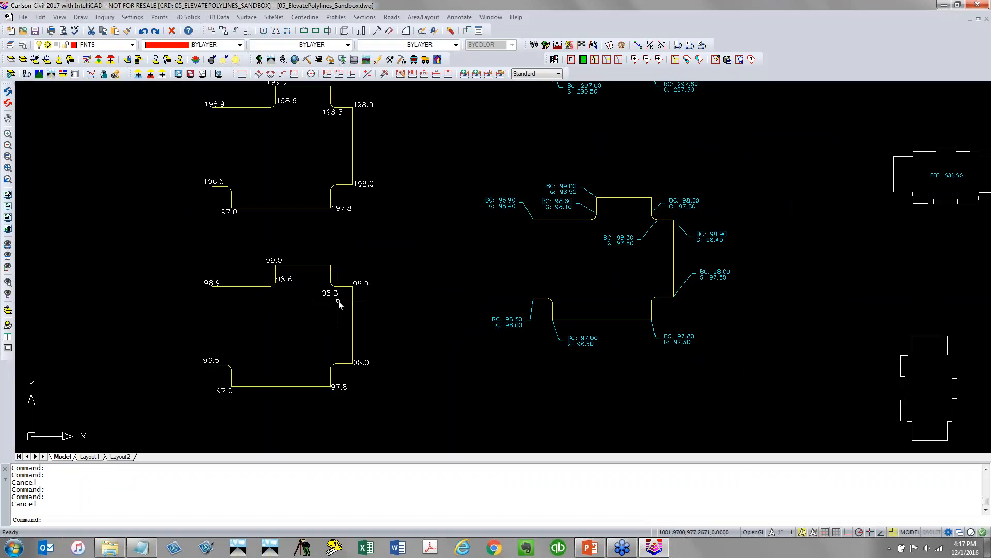
scroll(338, 305, "down", 2)
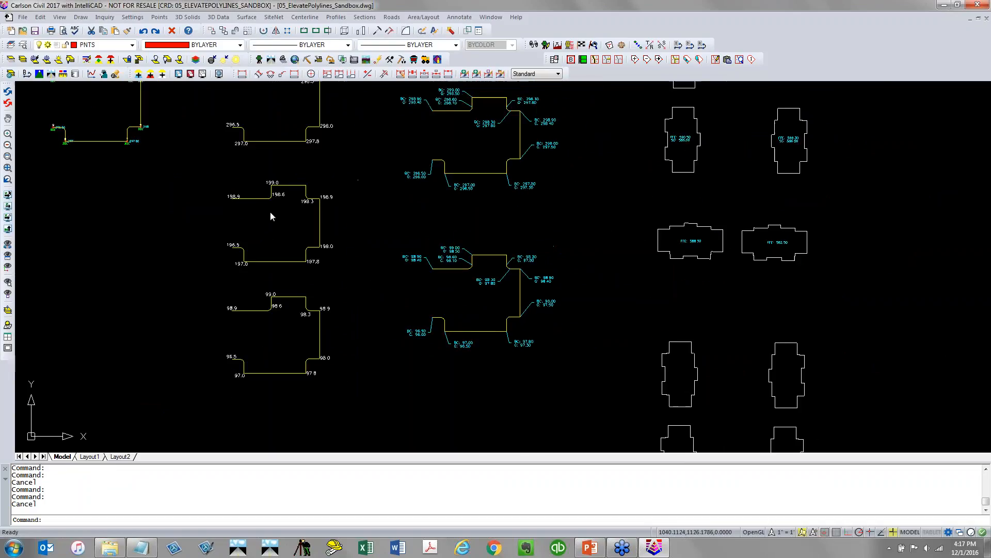
middle_click_drag(271, 215, 245, 241)
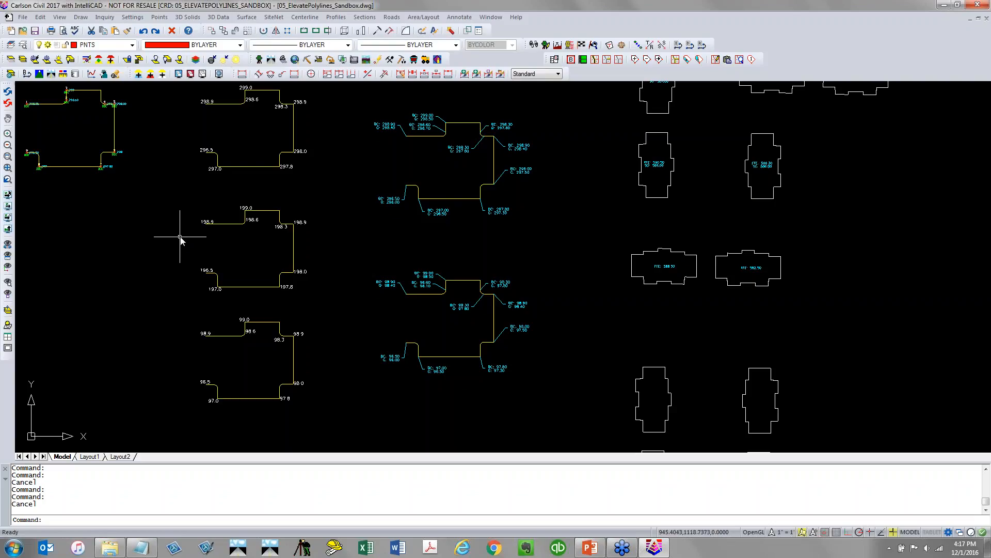
Start the 2D to 3D Polyline By Text conversion, picking a sample elevation label and a sample polyline
left_click(218, 17)
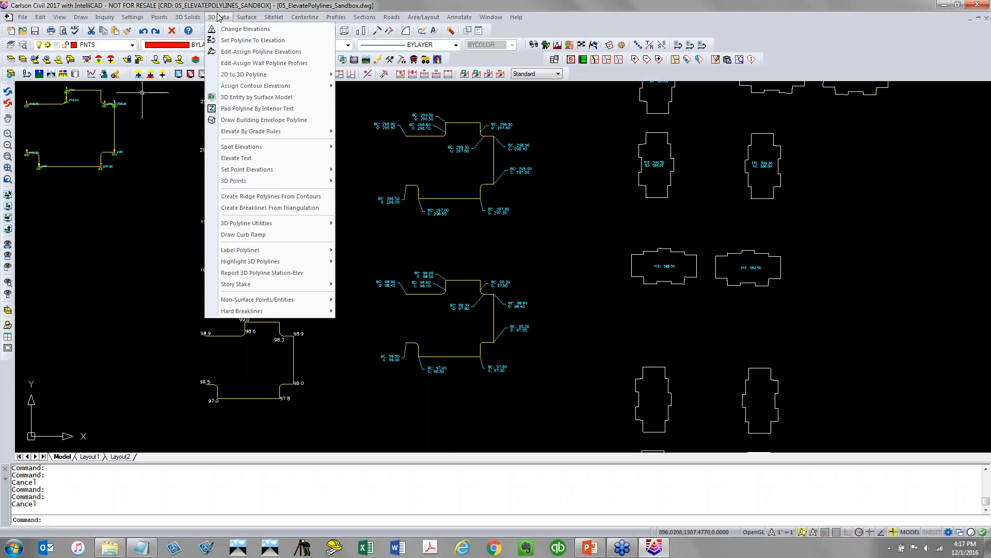
mouse_move(221, 77)
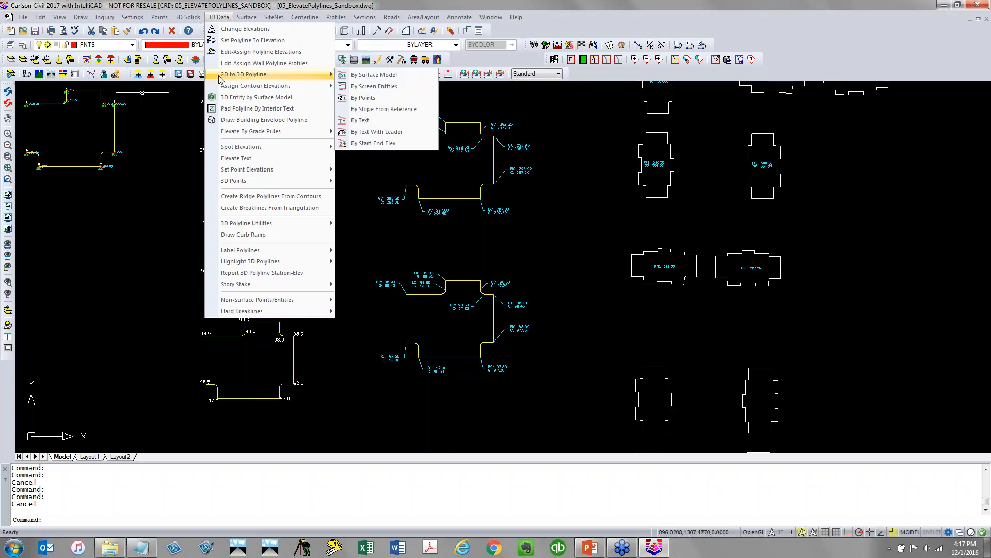
left_click(411, 121)
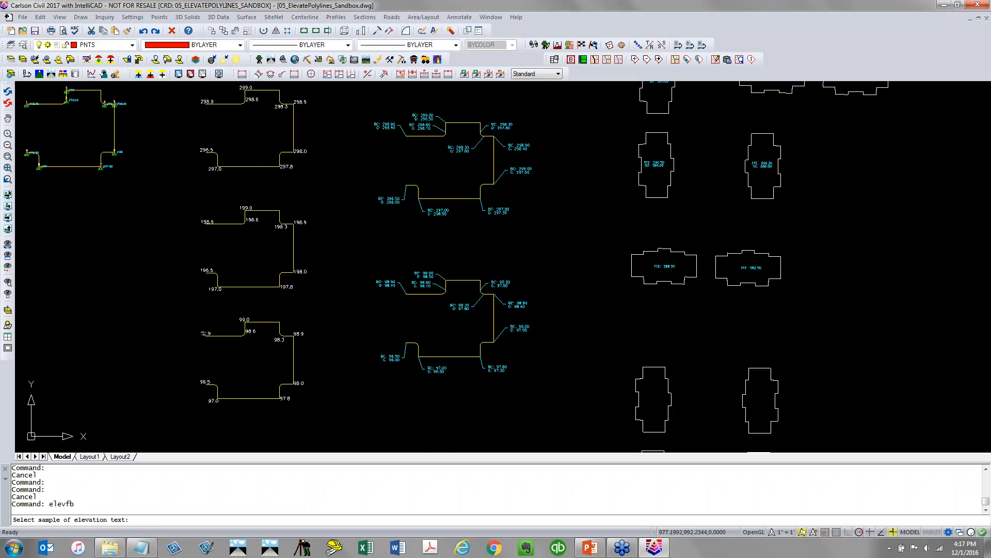
left_click(204, 333)
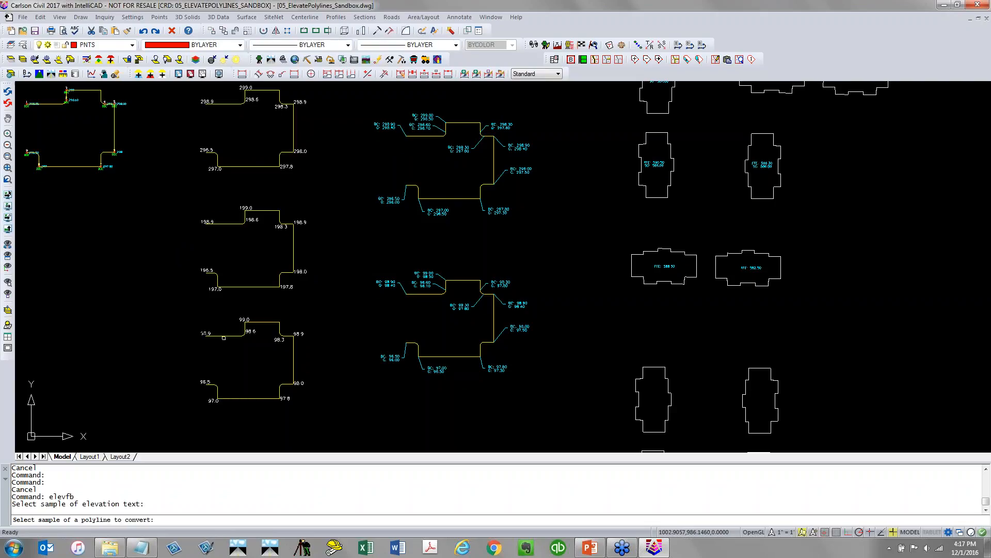
left_click(228, 335)
Window-select the text-labelled polylines with their labels and add zero elevation to convert them to 3D
scroll(227, 333, "down", 2)
scroll(228, 339, "down", 2)
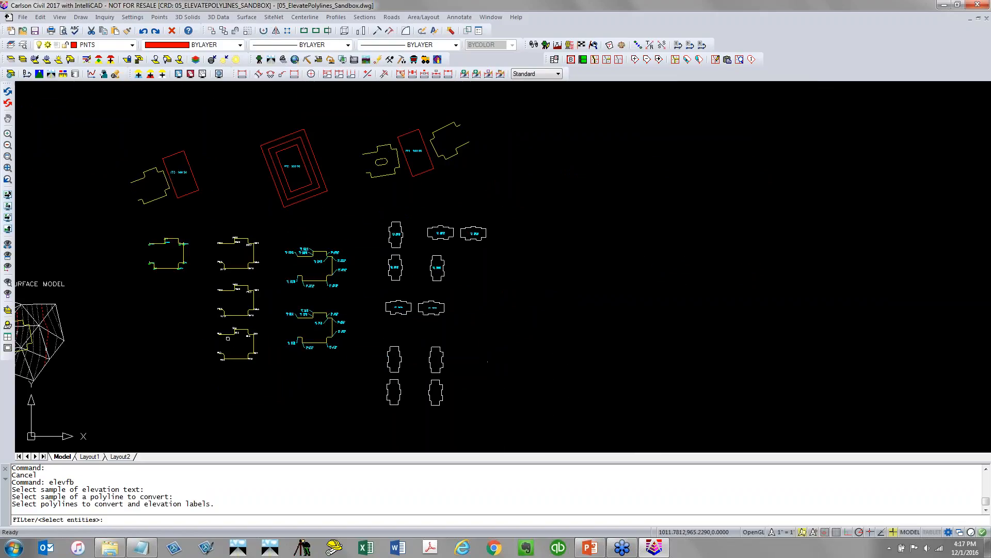
left_click(267, 370)
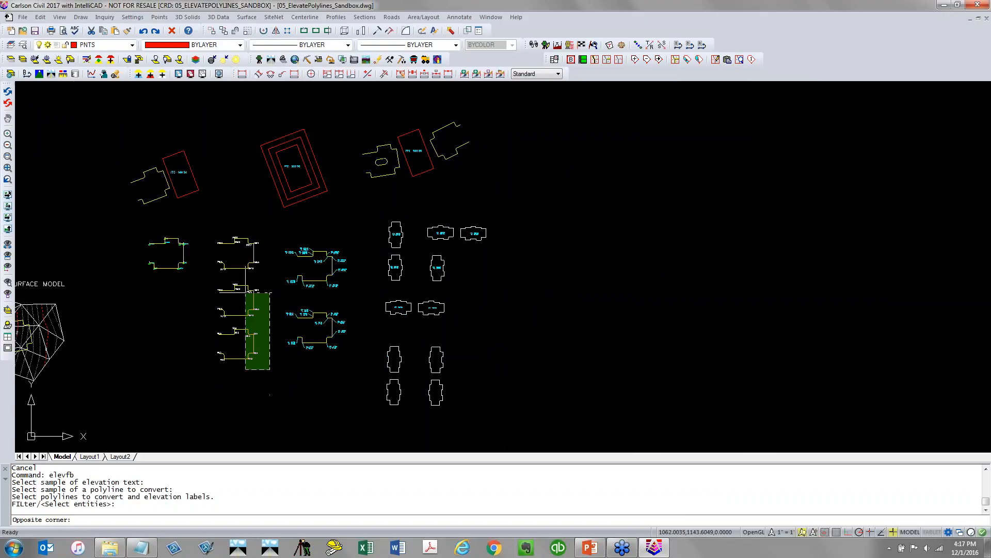
left_click(209, 229)
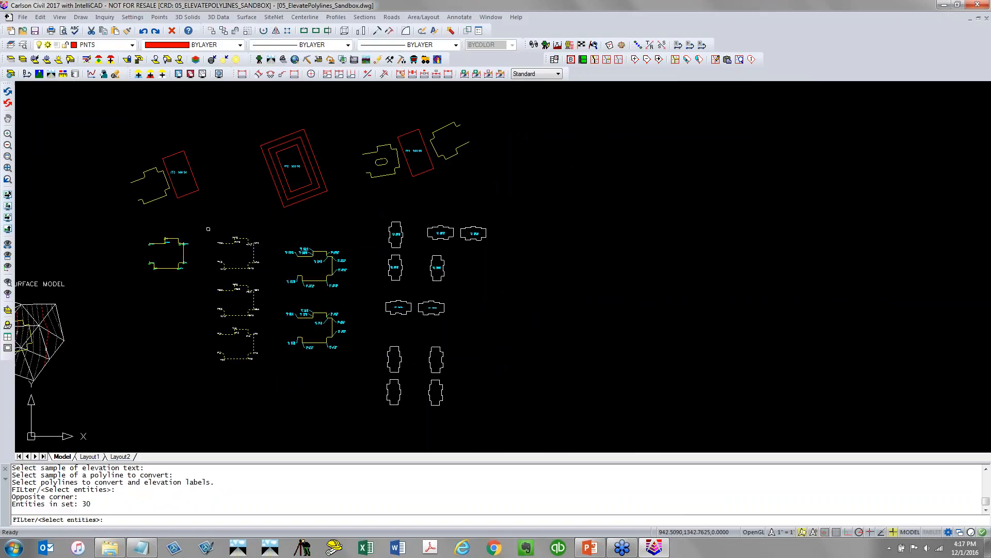
key("Return")
key("Return")
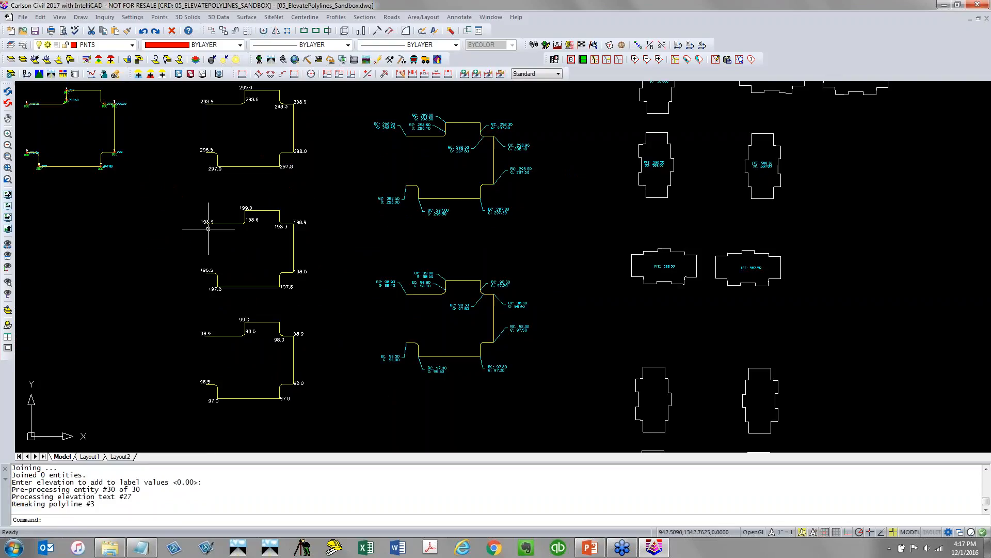
Copy the BC 97.00 / G 96.50 leader label up to the middle of the polyline's bottom edge
scroll(207, 265, "up", 4)
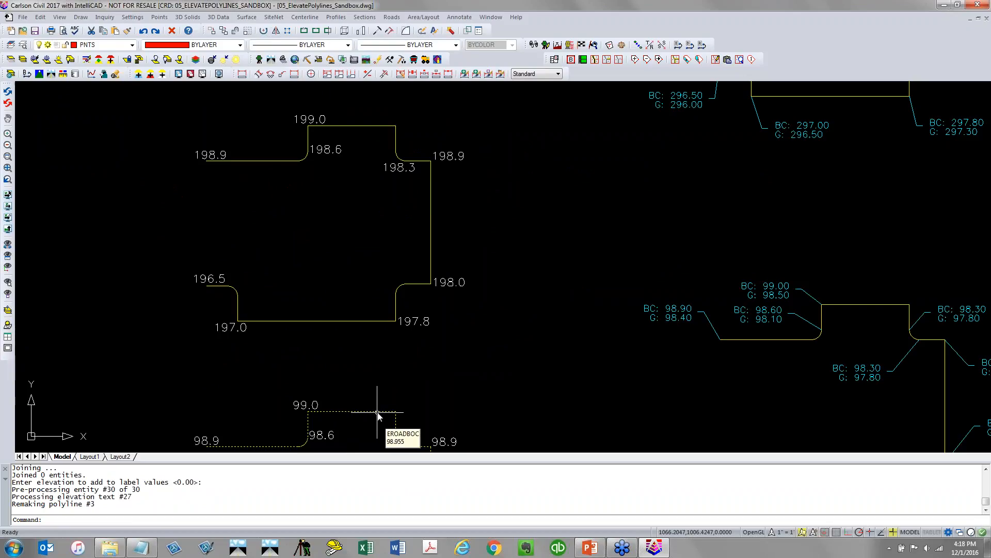
scroll(377, 377, "down", 3)
middle_click_drag(465, 394, 293, 354)
scroll(293, 355, "down", 2)
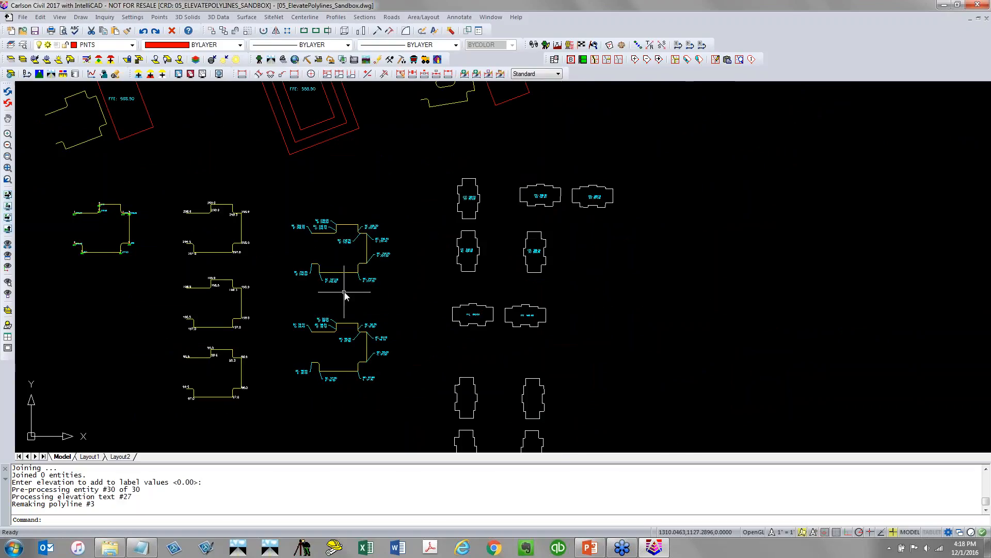
scroll(330, 382, "up", 5)
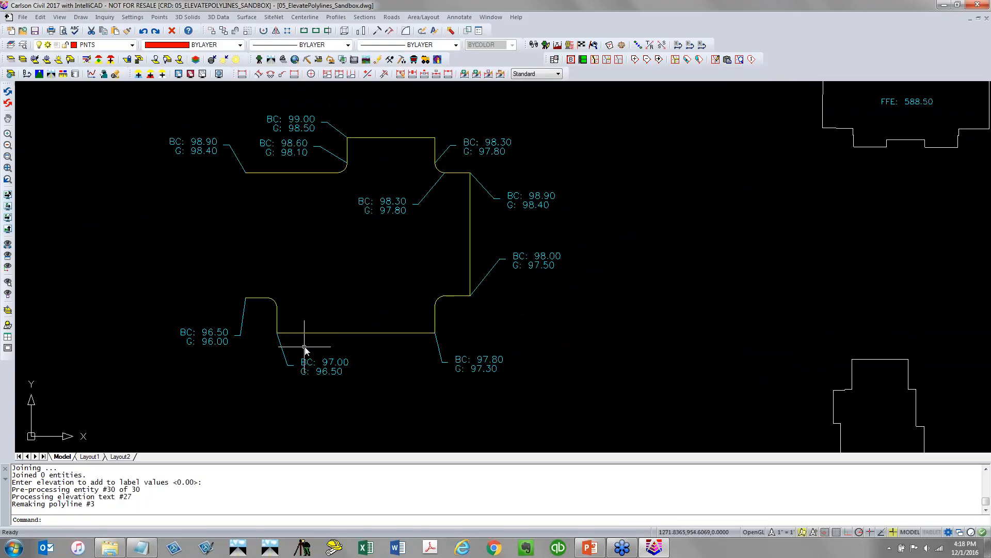
type("copy")
key("Return")
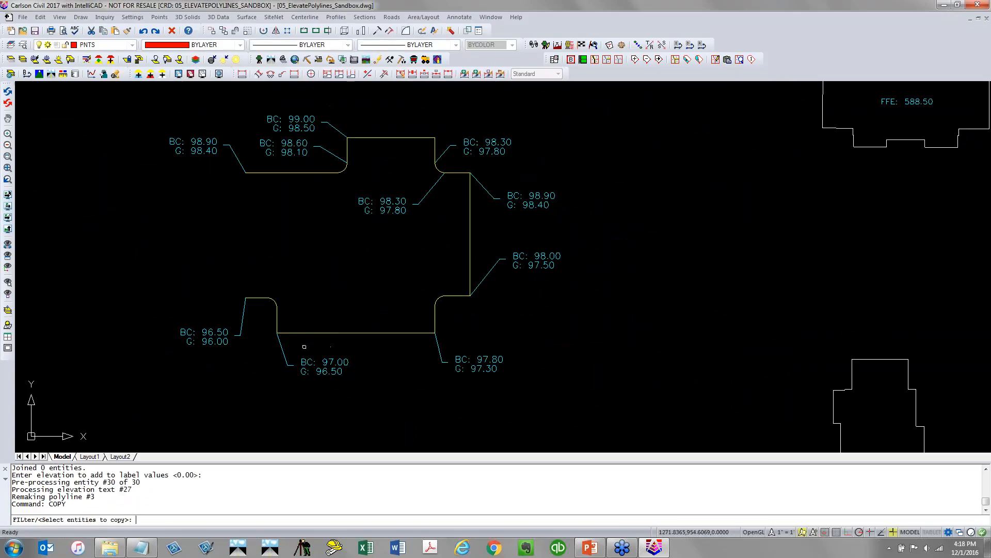
left_click(281, 380)
left_click(340, 324)
key("Return")
left_click(278, 381)
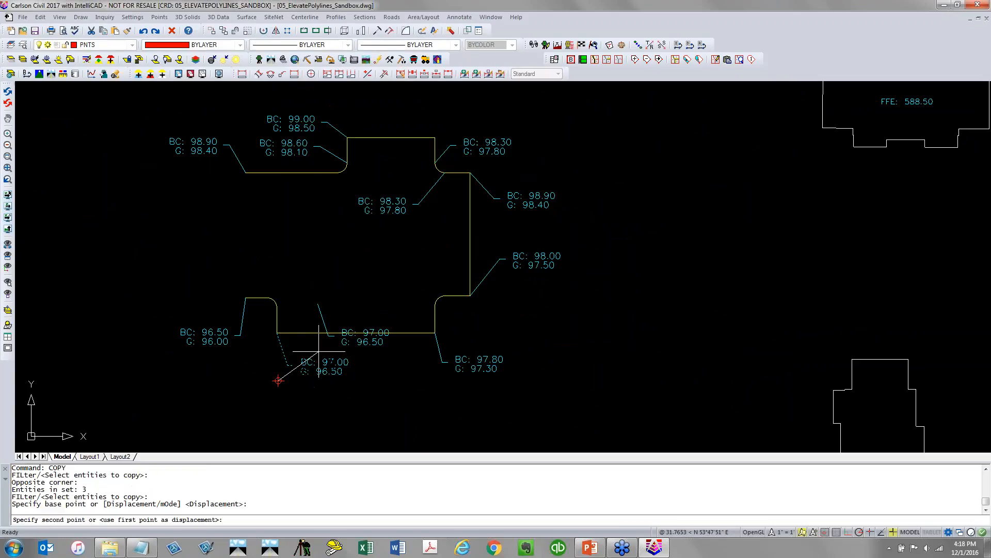
key("Return")
Stretch the copied leader's endpoint onto the polyline using a nearest snap
left_click(349, 279)
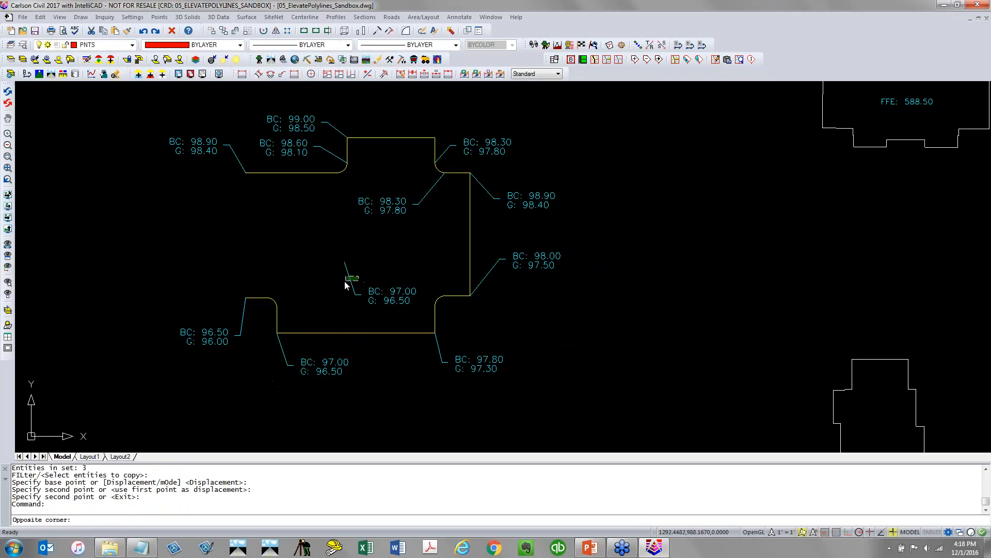
left_click(345, 267)
left_click(345, 262)
type("NEA")
key("Return")
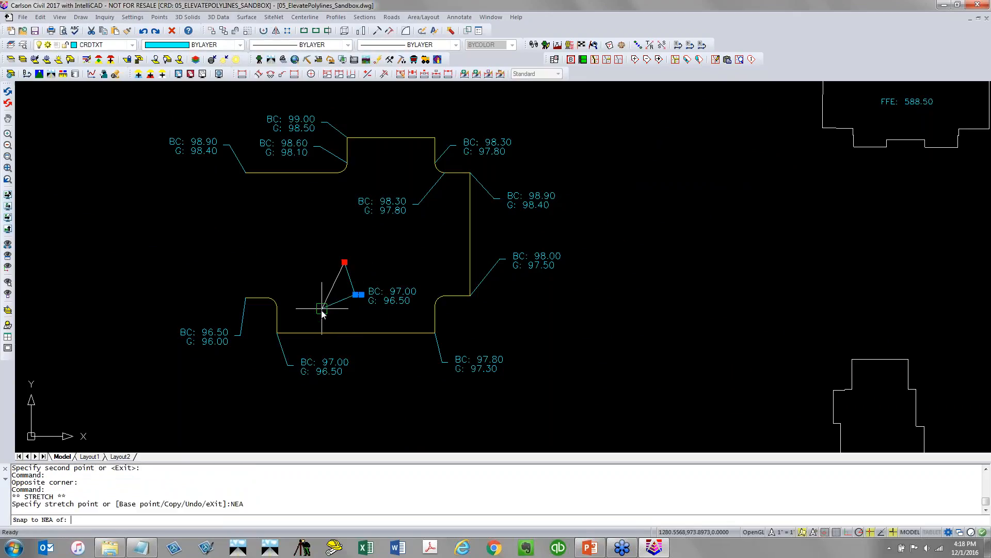
key("Escape")
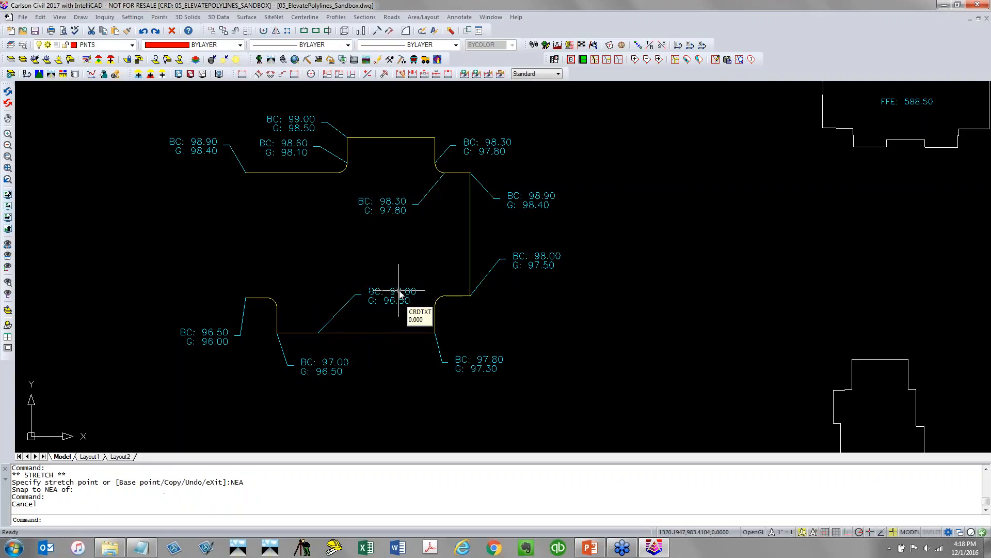
Edit the copied label's BC value to 98.00
double_click(392, 293)
left_click(404, 293)
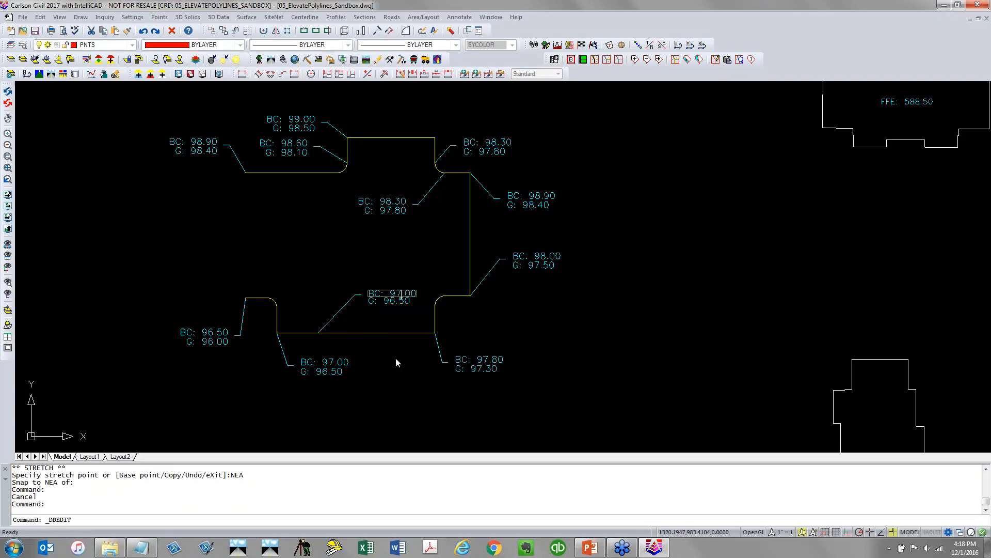
key("BackSpace")
type("8")
key("Return")
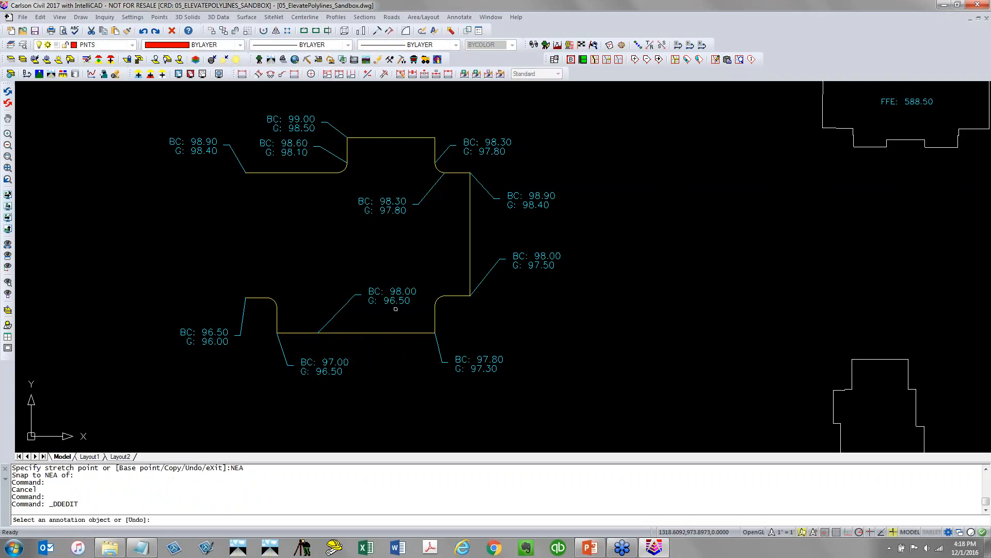
key("Return")
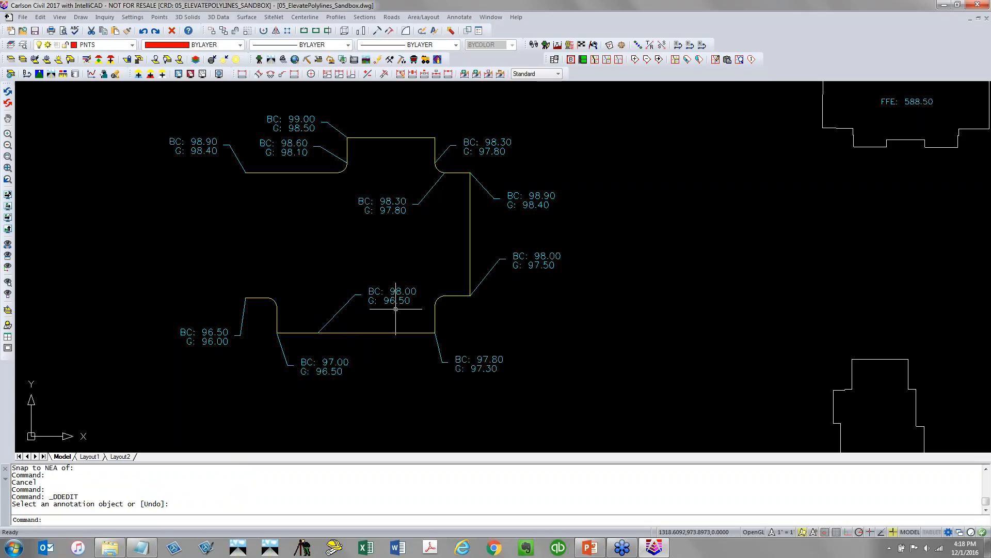
left_click(384, 333)
key("Escape")
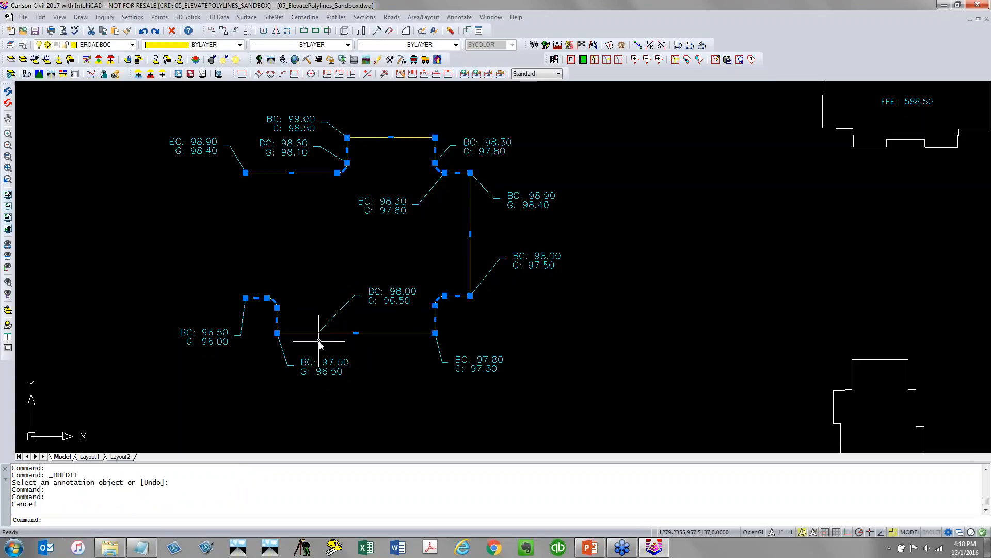
Start the 2D to 3D Polyline By Text With Leader conversion, picking a sample elevation text, leader and polyline
left_click(217, 17)
mouse_move(239, 77)
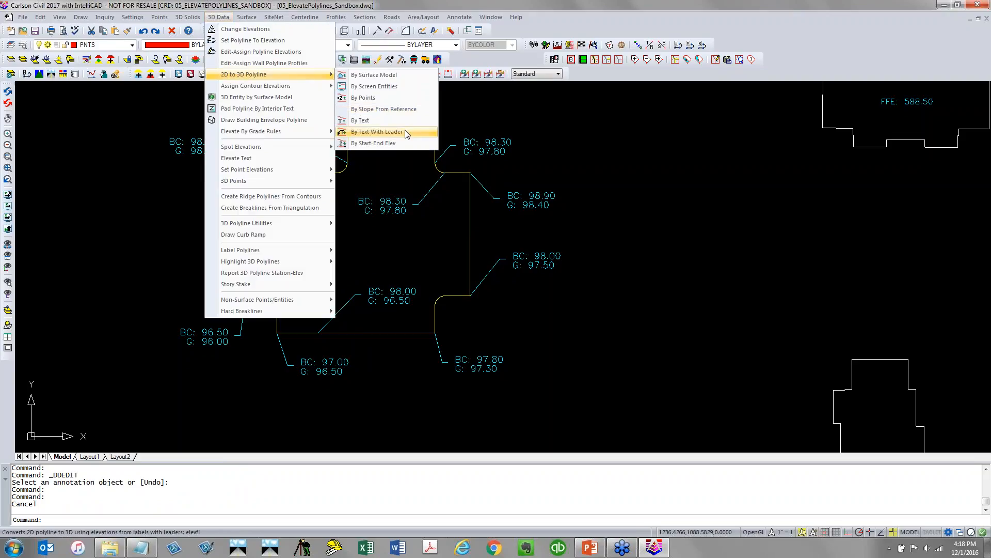
left_click(377, 132)
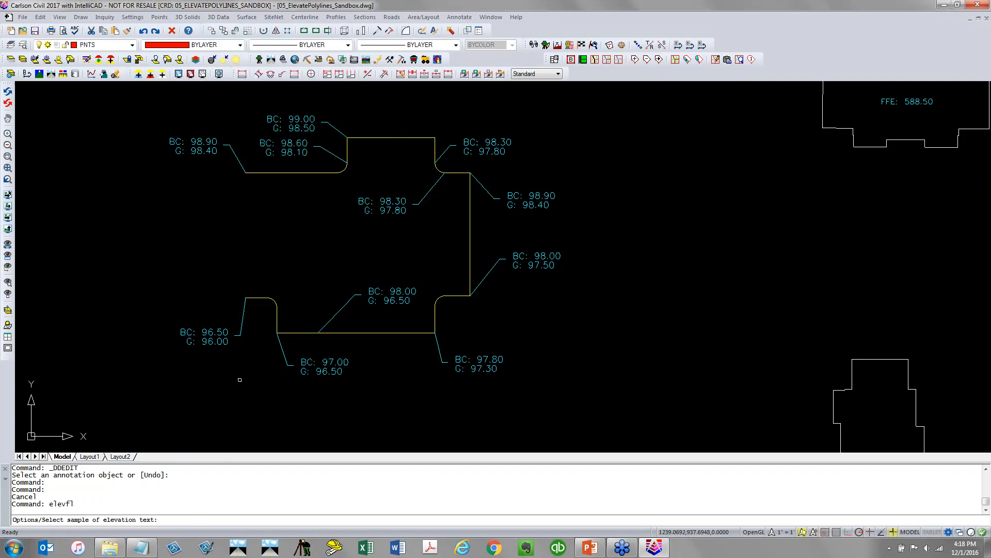
left_click(222, 342)
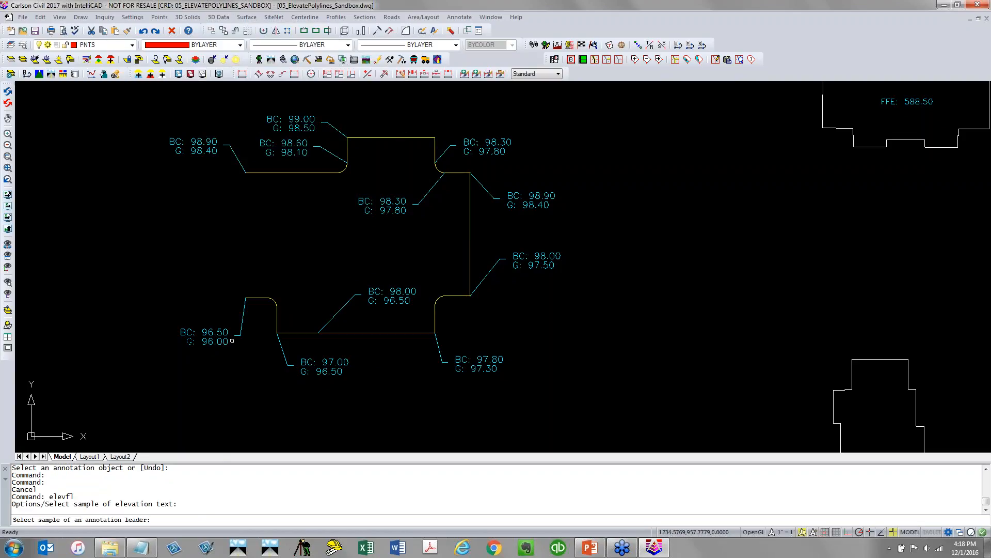
left_click(239, 335)
left_click(261, 297)
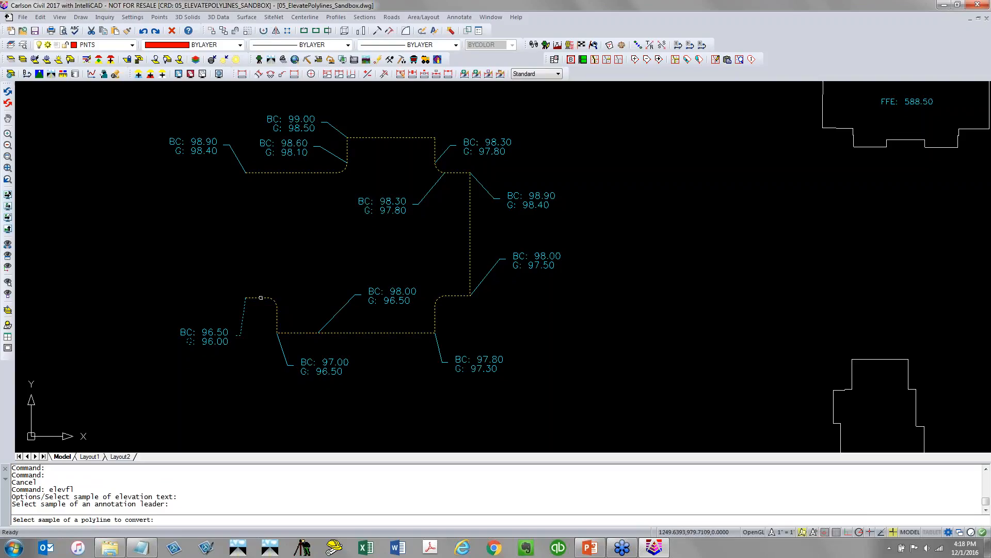
left_click(261, 297)
Window-select both leader-labelled polylines with their labels and process only the BC: prefix
scroll(255, 348, "down", 5)
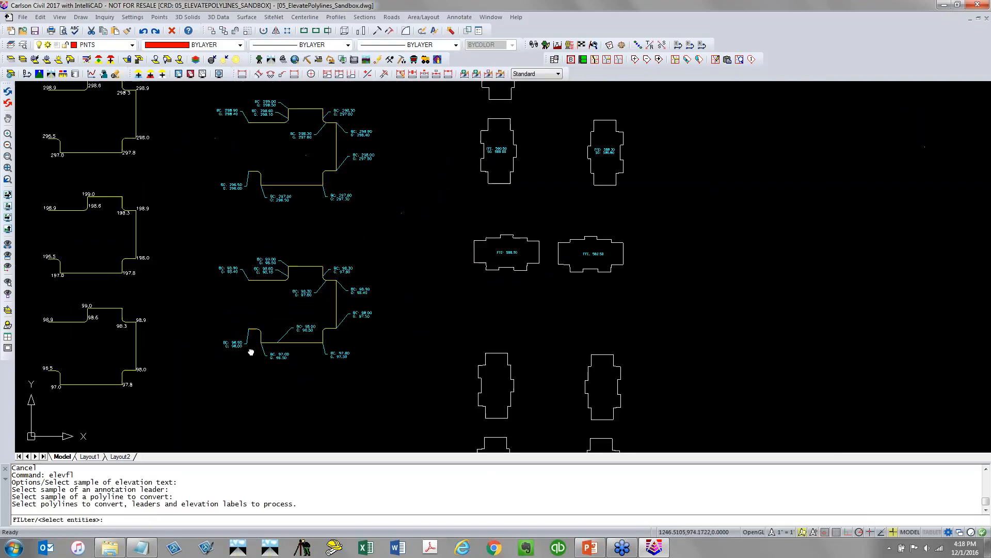
left_click(398, 446)
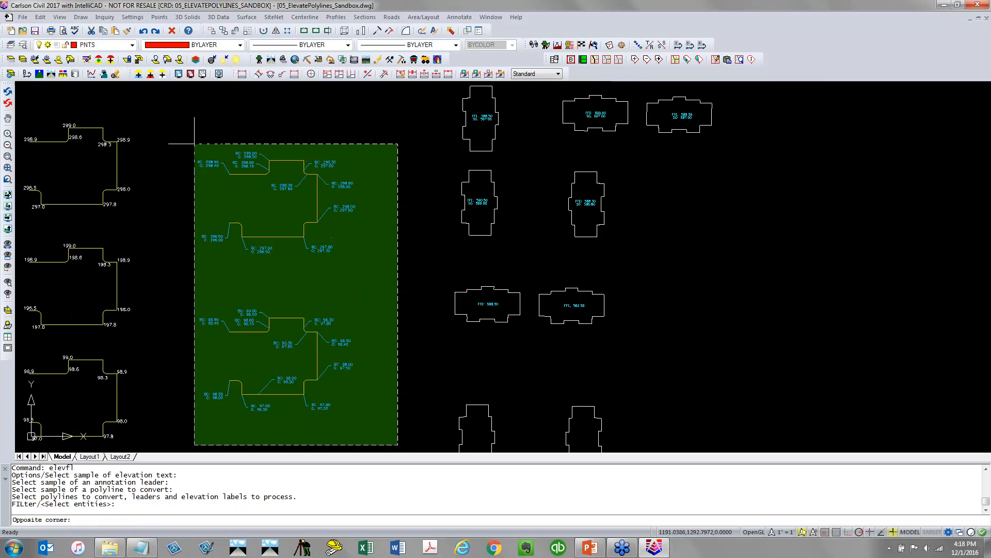
left_click(180, 134)
key("Return")
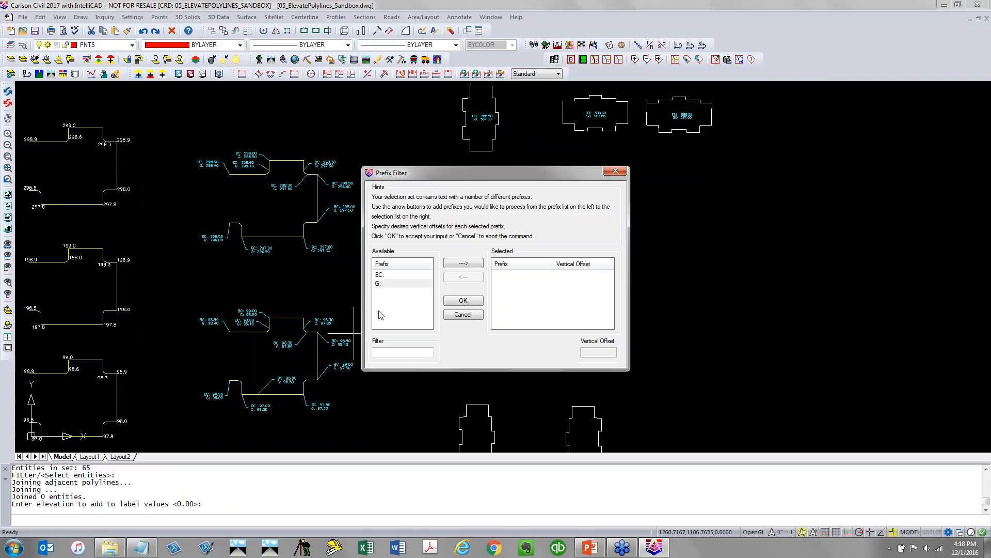
left_click(391, 275)
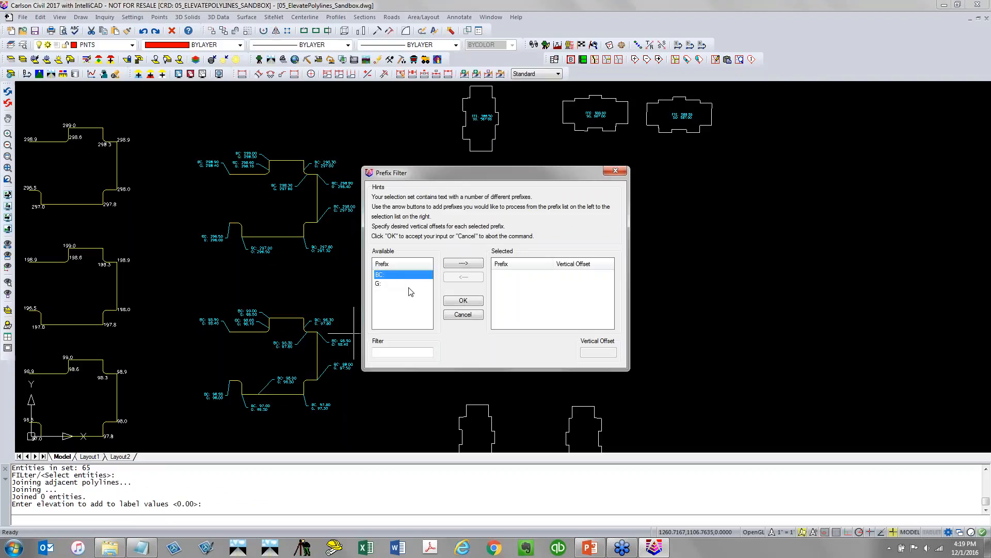
left_click(465, 265)
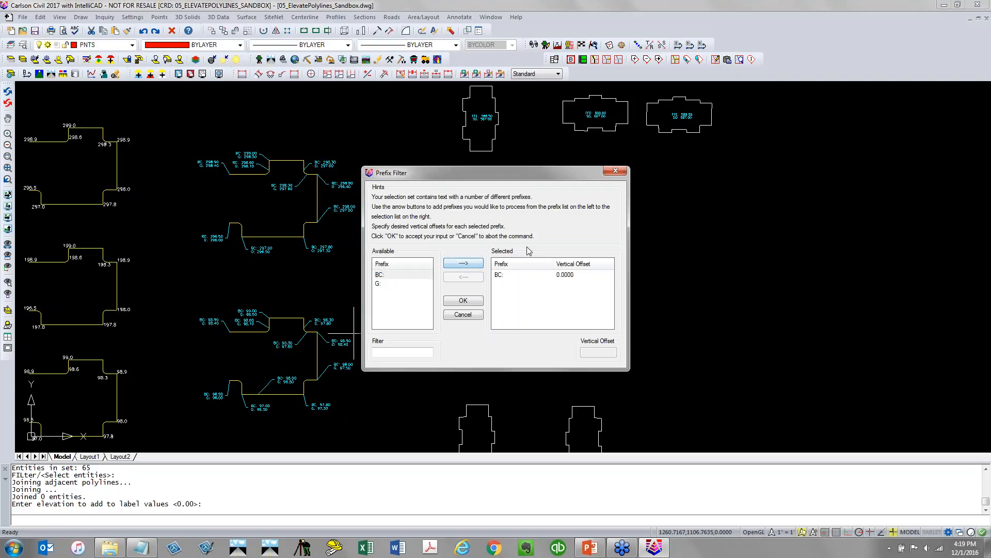
left_click(476, 303)
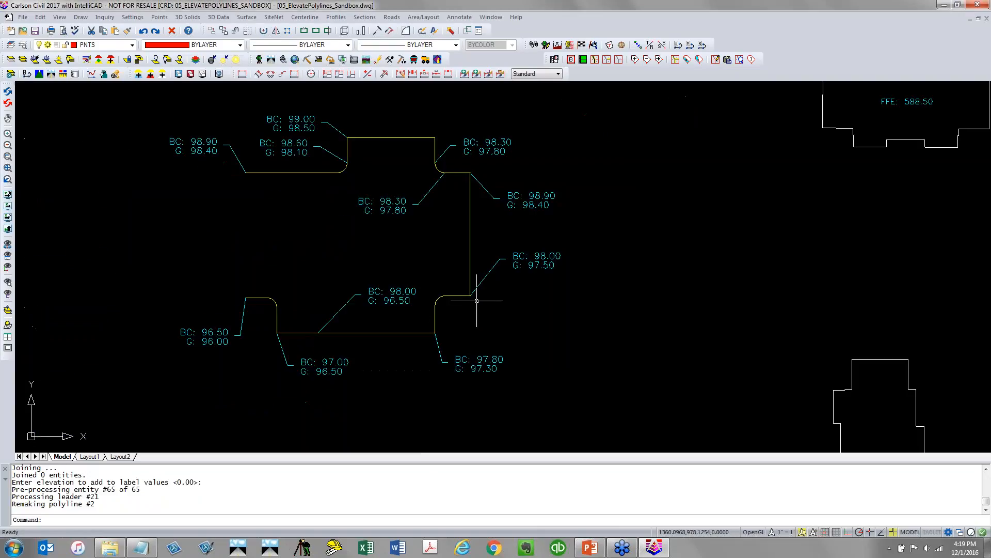
Select the converted leader-labelled polyline to inspect its vertices
left_click(391, 325)
left_click(343, 337)
scroll(316, 336, "up", 4)
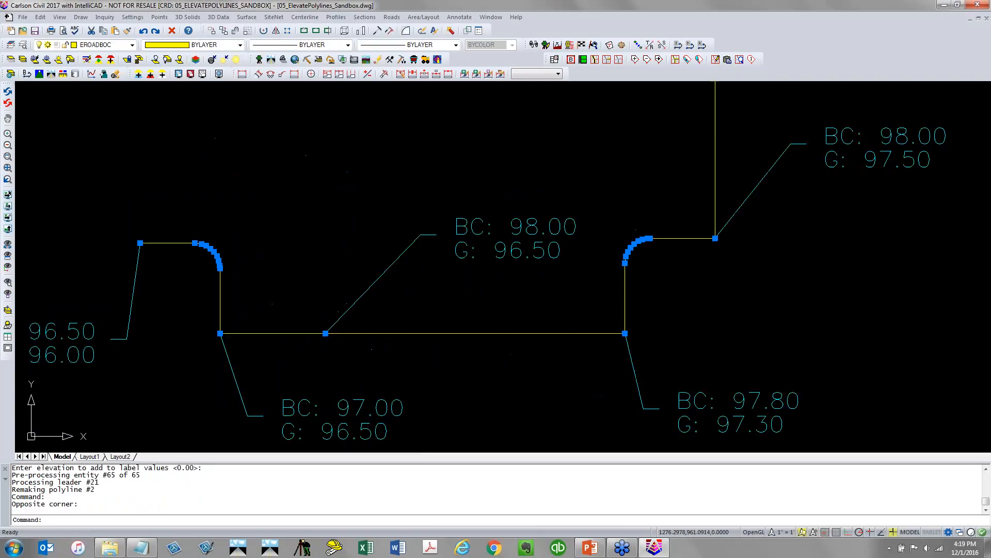
key("Escape")
mouse_move(324, 334)
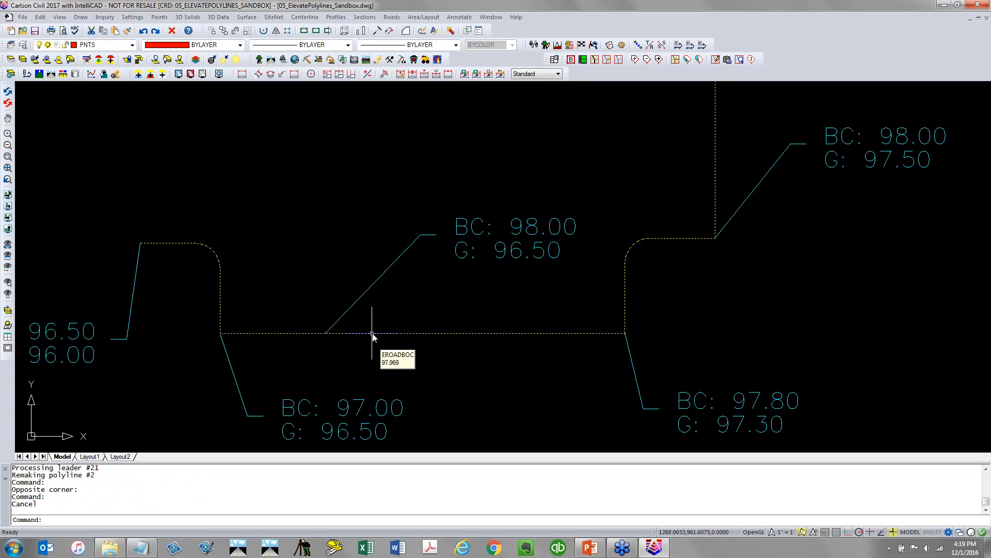
scroll(372, 333, "down", 5)
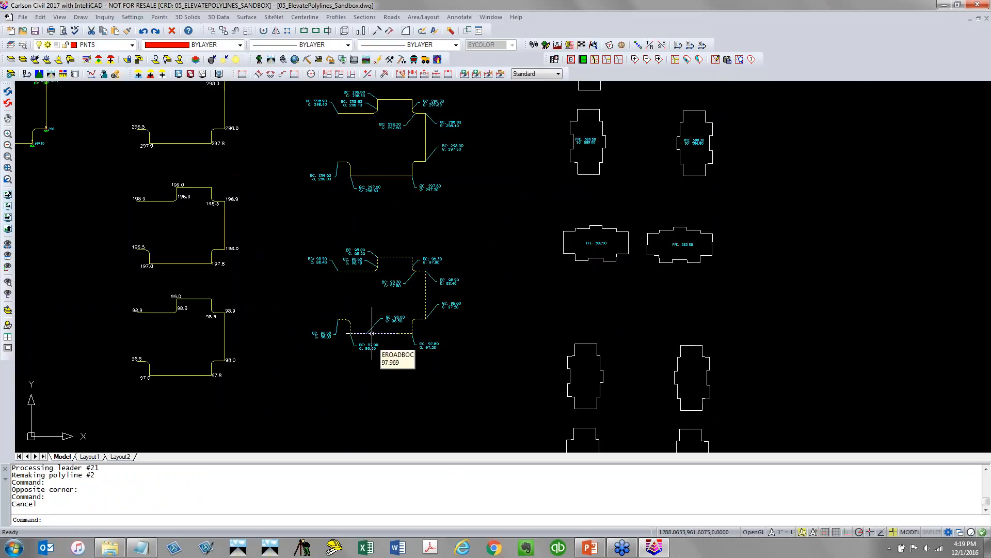
scroll(372, 334, "down", 5)
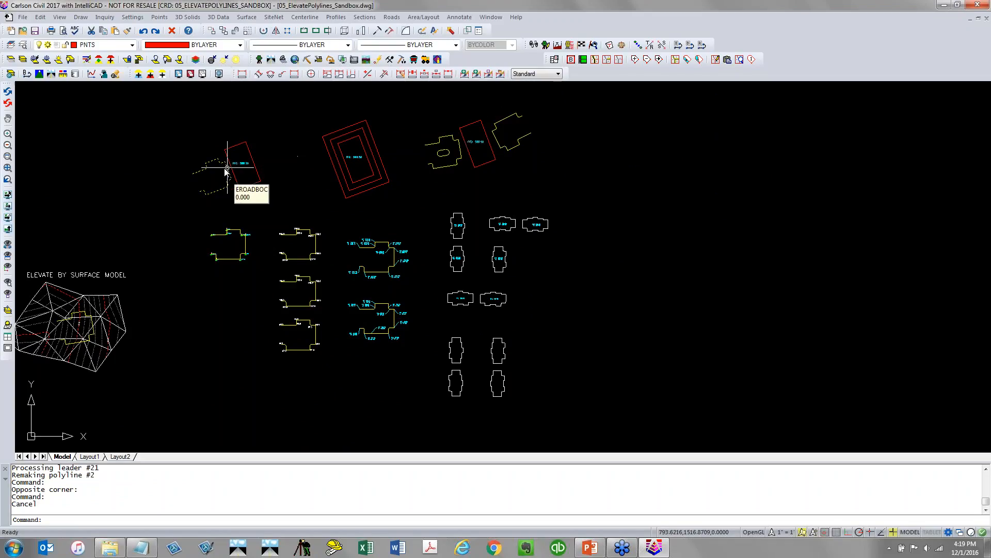
scroll(545, 253, "up", 4)
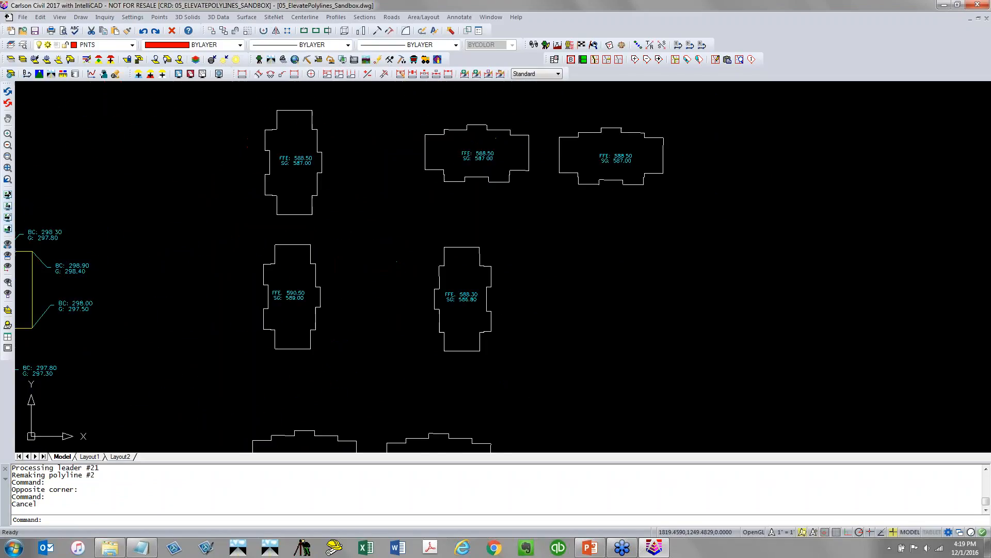
Start Pad Polyline By Interior Text with default options, picking a sample elevation text and a building outline as samples
middle_click_drag(594, 253, 502, 305)
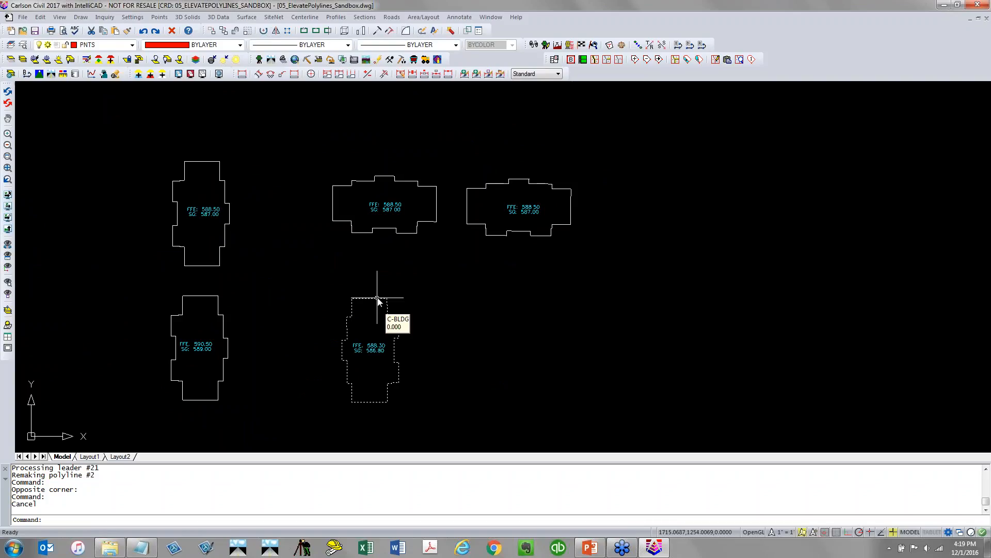
key("Escape")
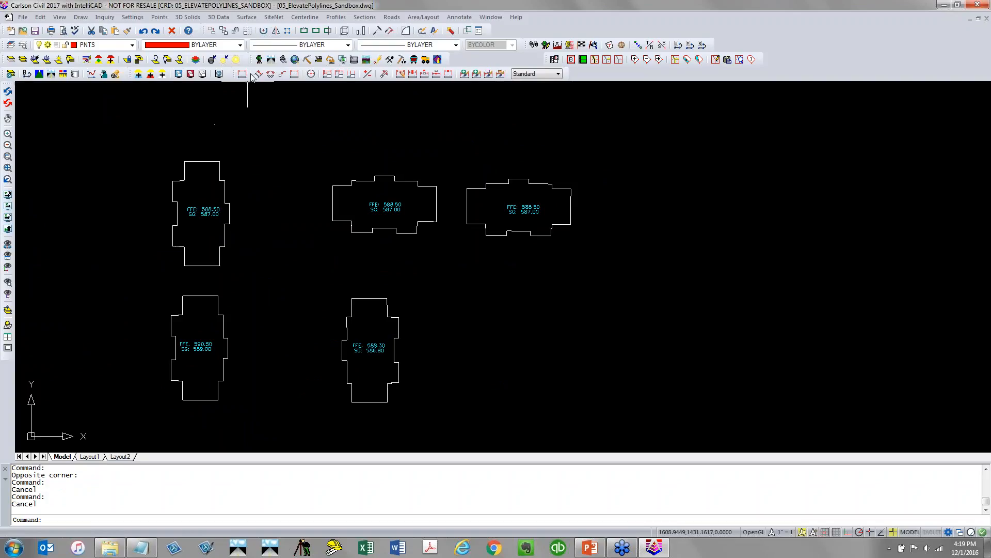
left_click(227, 20)
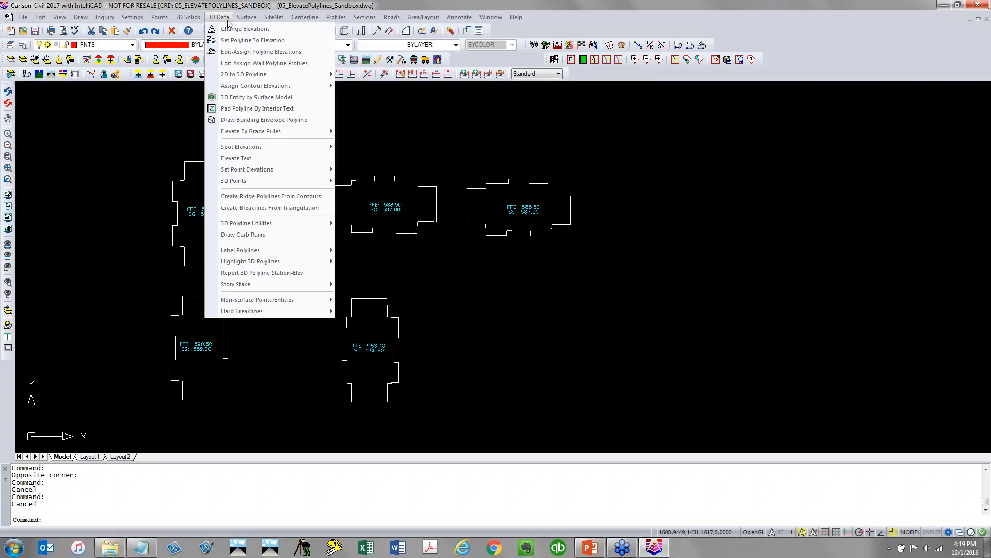
left_click(305, 111)
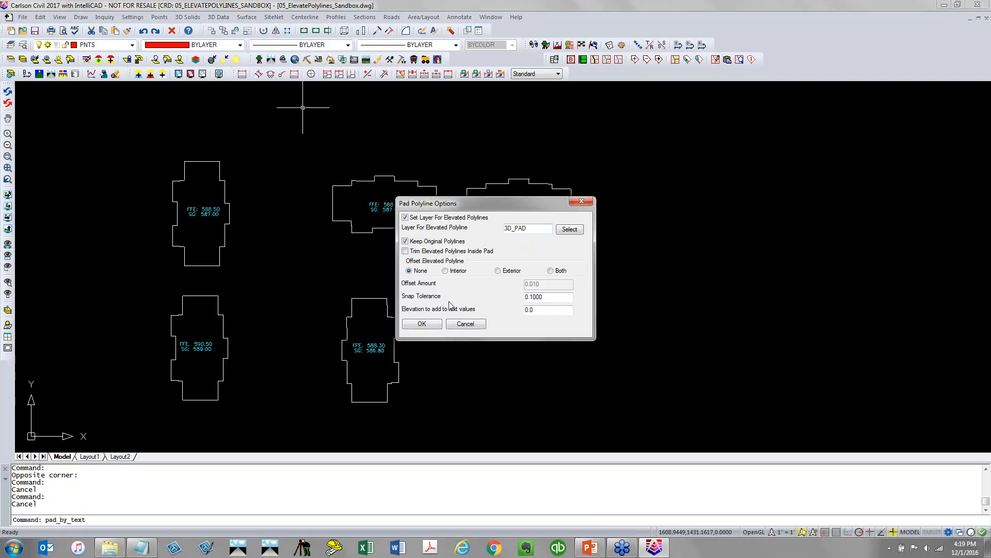
left_click(422, 323)
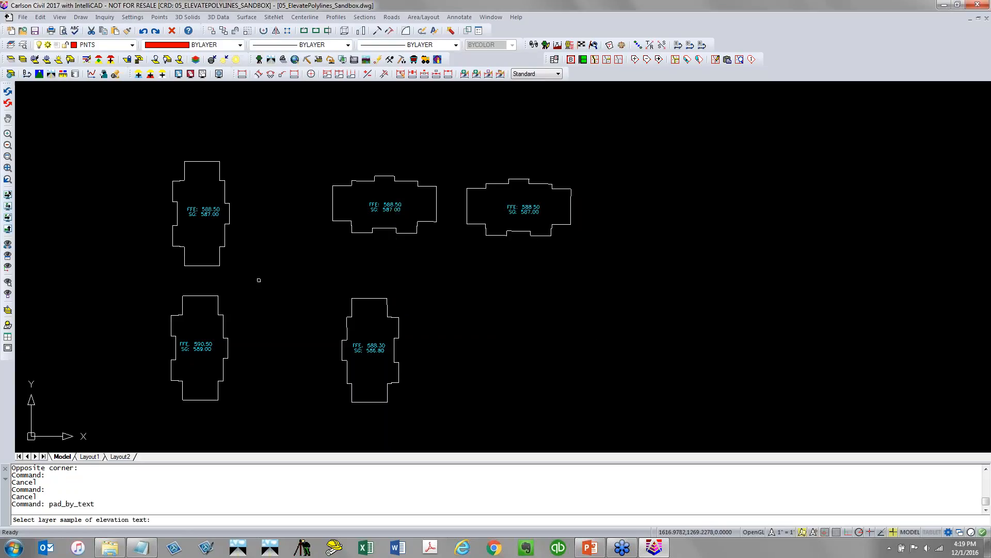
left_click(209, 208)
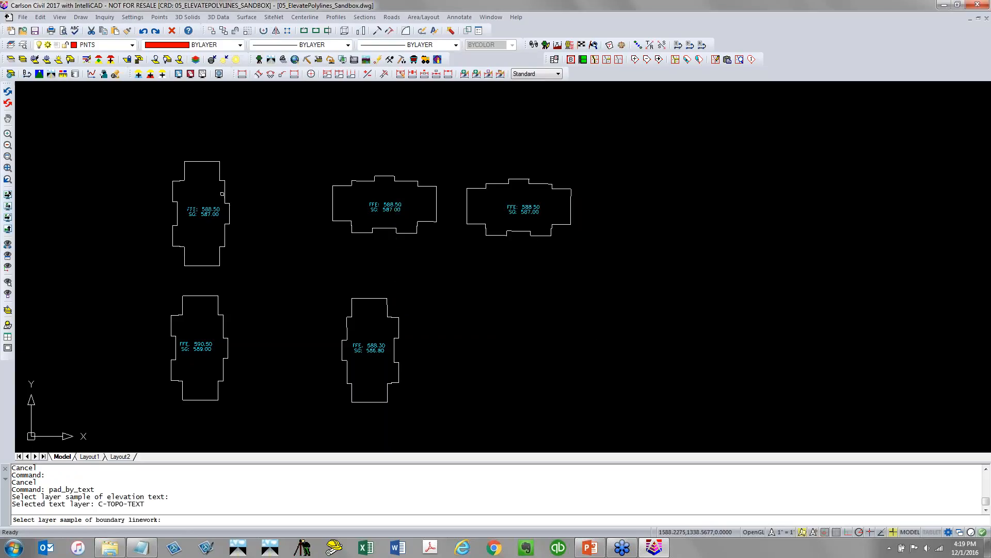
left_click(222, 193)
key("Return")
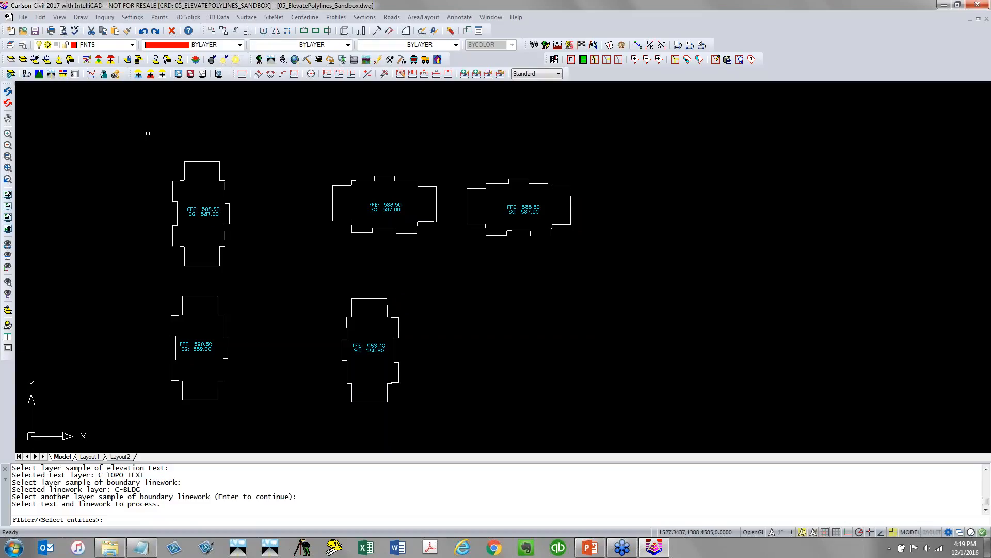
Window-select all building pads with their labels and process only the FFE: prefix
left_click(133, 135)
left_click(621, 412)
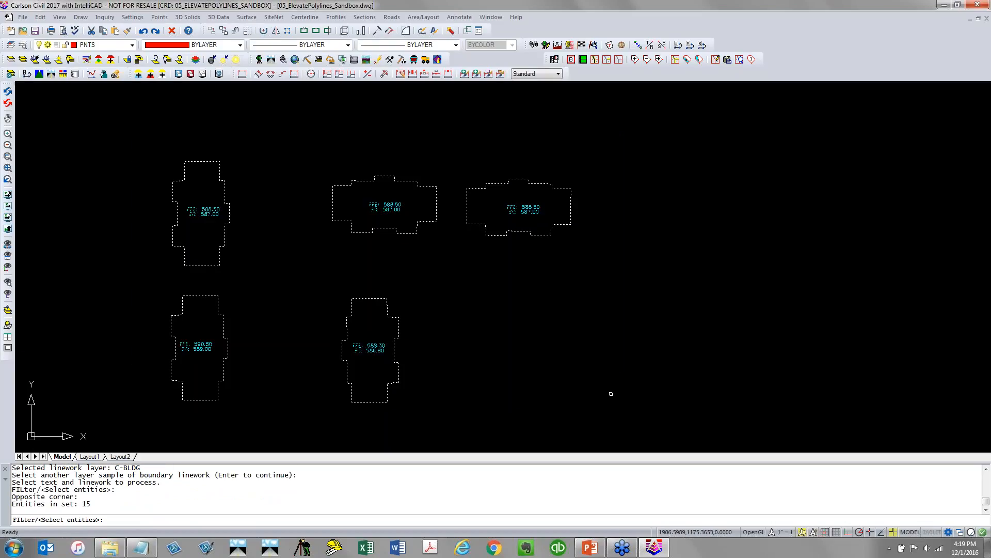
key("Return")
left_click(408, 276)
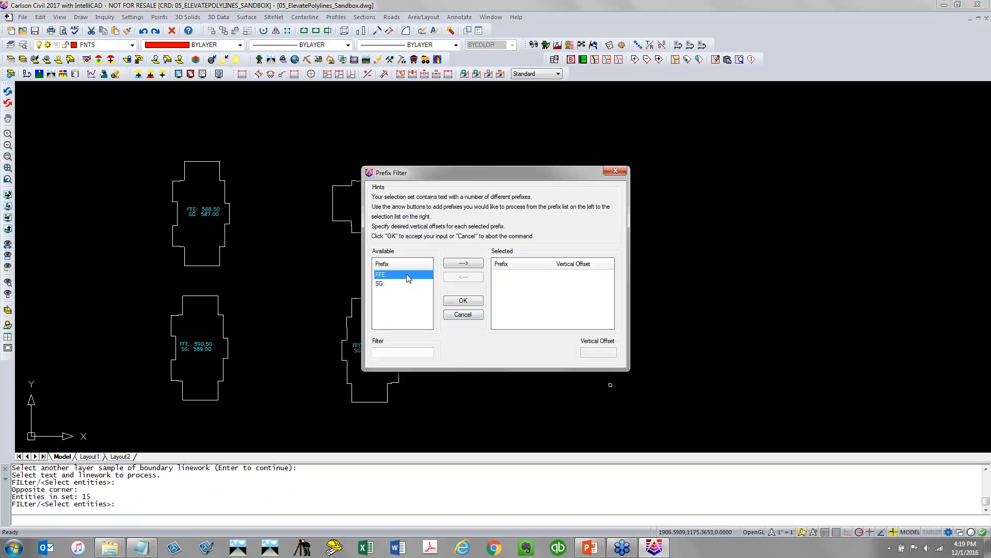
left_click(475, 264)
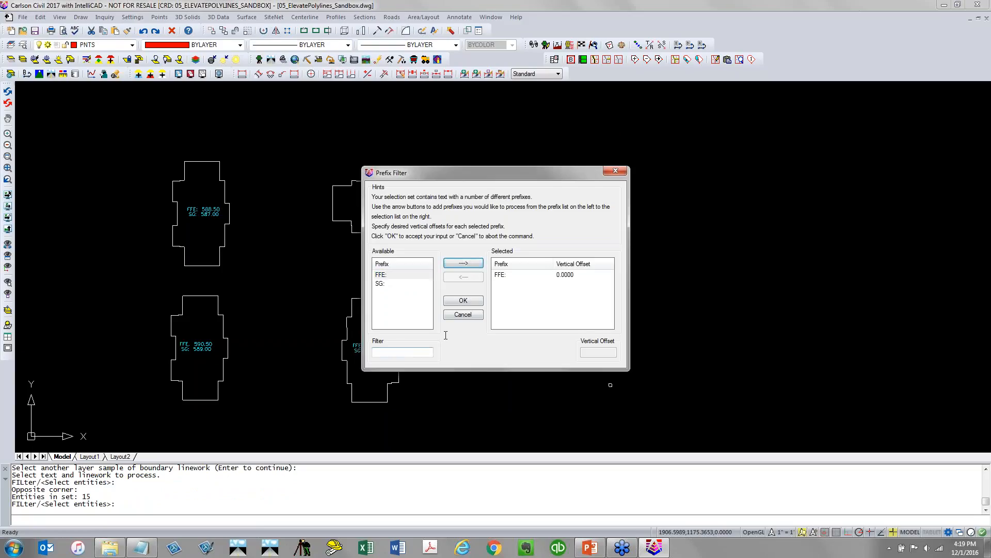
left_click(471, 303)
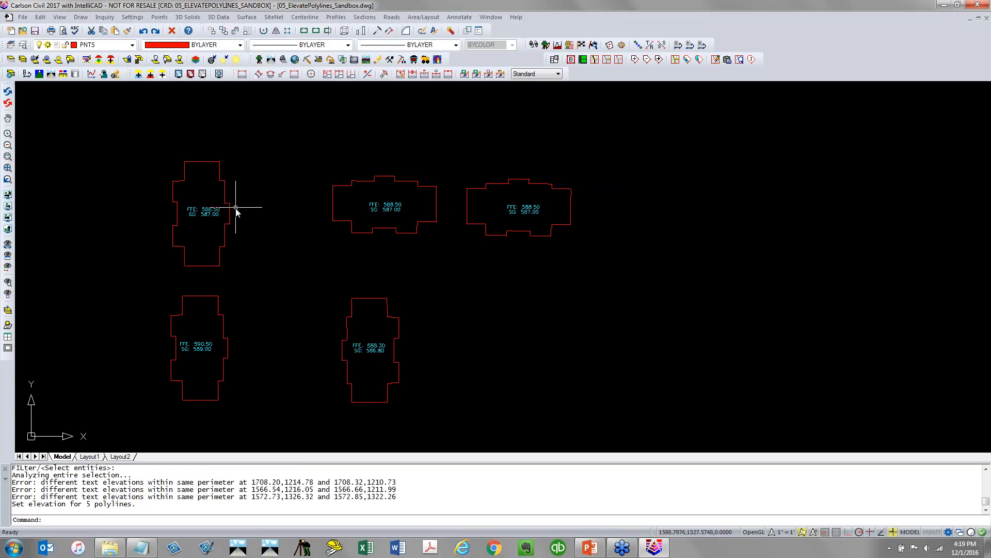
Rerun Pad Polyline By Interior Text for the rotated FFE: 588.50 pad, picking its label and boundary as samples
mouse_move(229, 219)
mouse_move(217, 311)
scroll(215, 330, "up", 3)
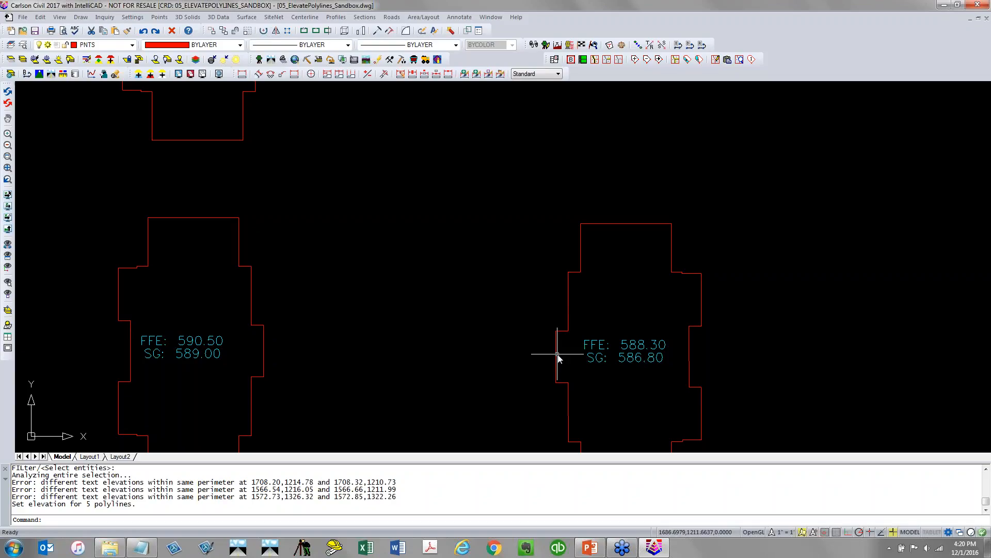
mouse_move(557, 355)
scroll(513, 342, "down", 5)
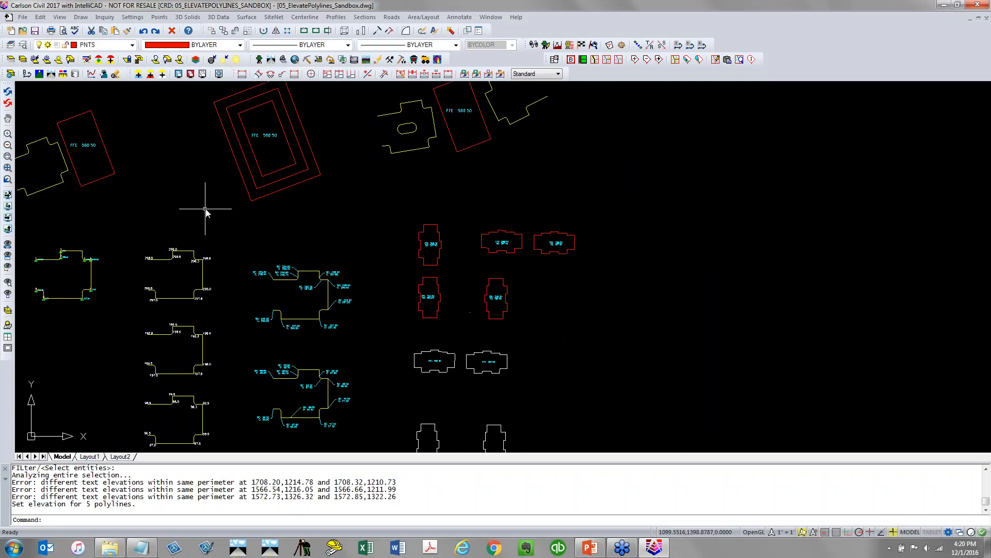
middle_click_drag(206, 210, 397, 242)
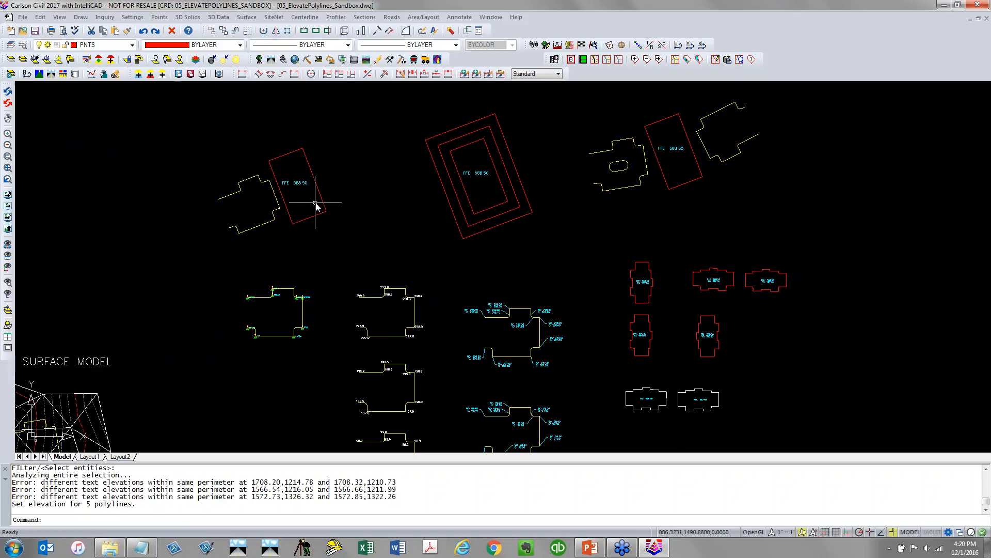
scroll(314, 203, "up", 4)
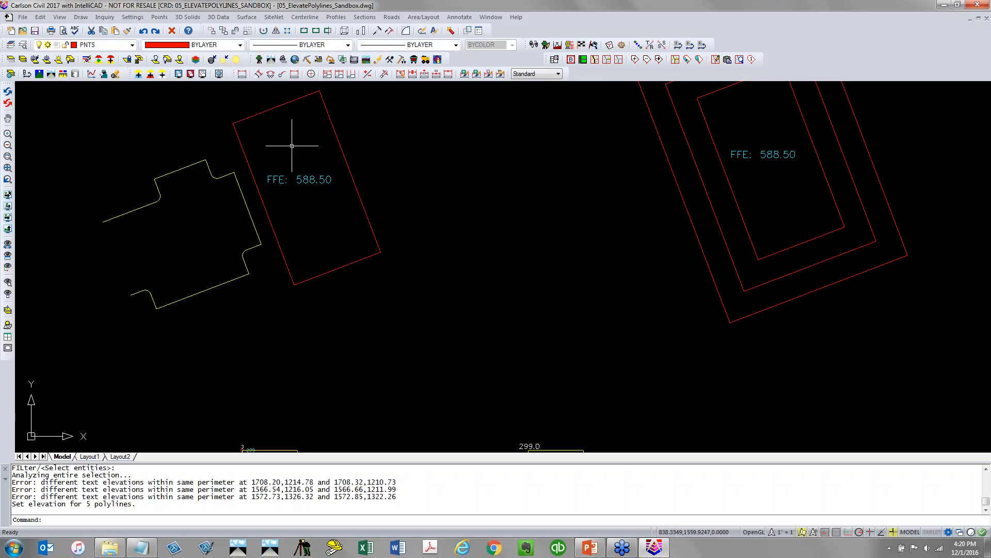
key("Return")
left_click(417, 322)
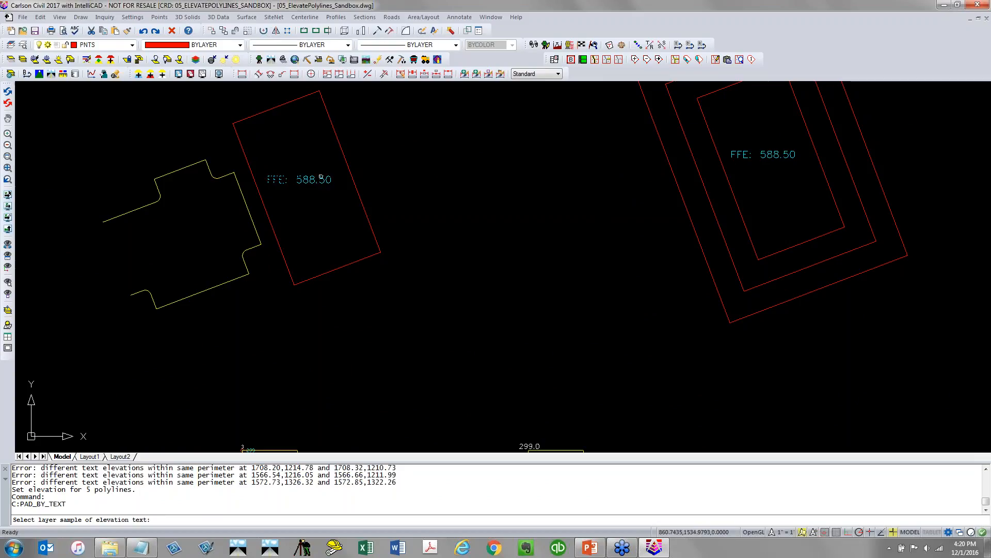
left_click(321, 178)
left_click(342, 154)
key("Return")
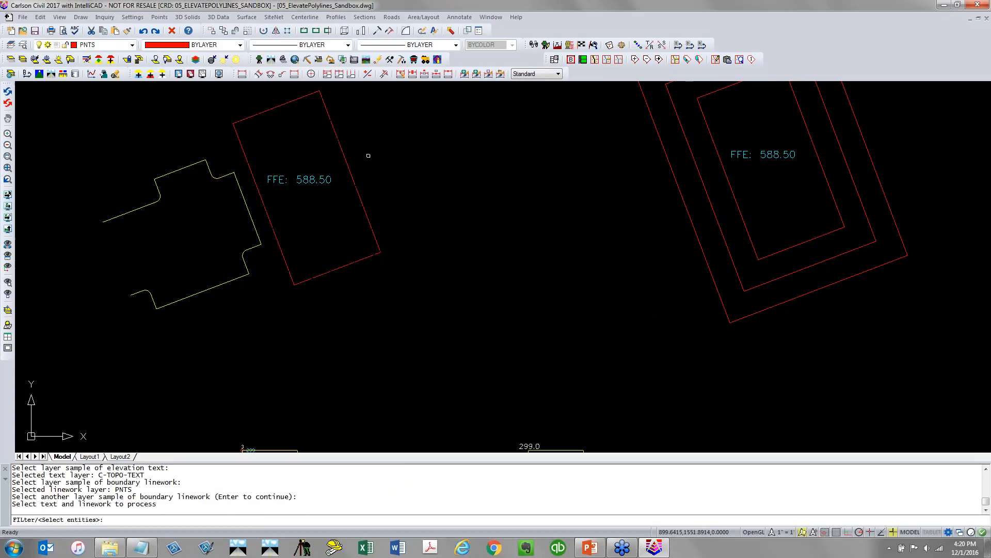
Window-select the rotated pad with its label to elevate it
left_click(394, 145)
left_click(287, 260)
key("Return")
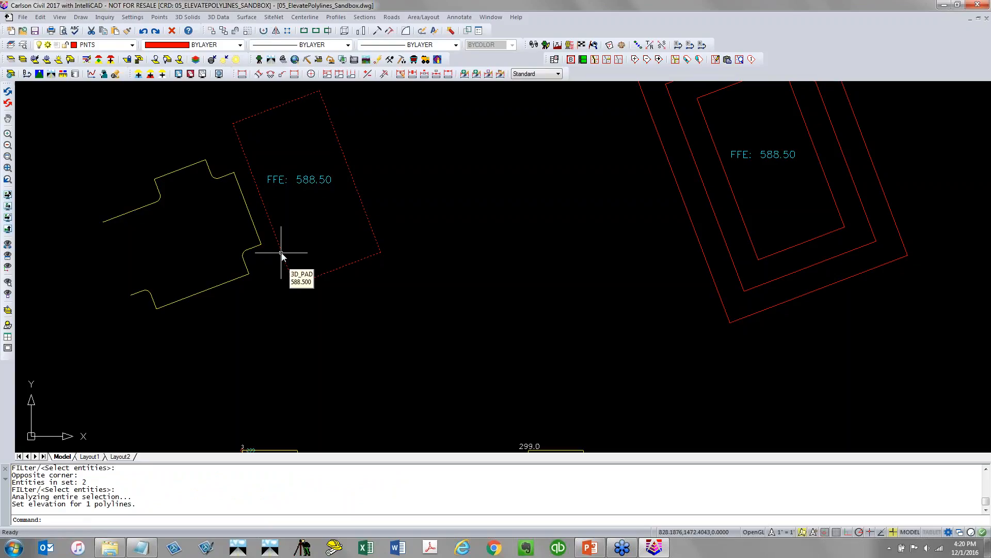
Try to create slope points with Points by Slope using Screen Pick, snapping to the nearest point at the pad corner
left_click(219, 18)
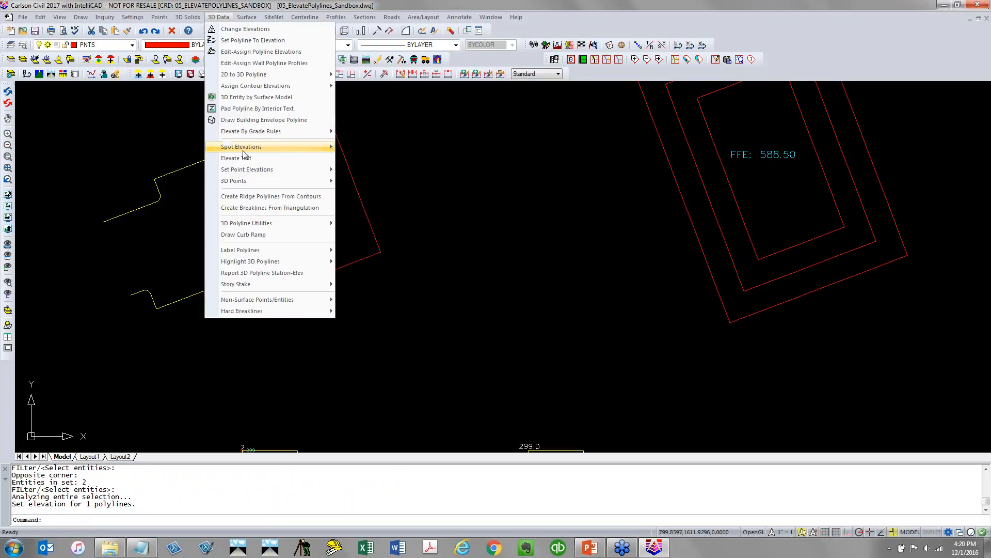
mouse_move(254, 180)
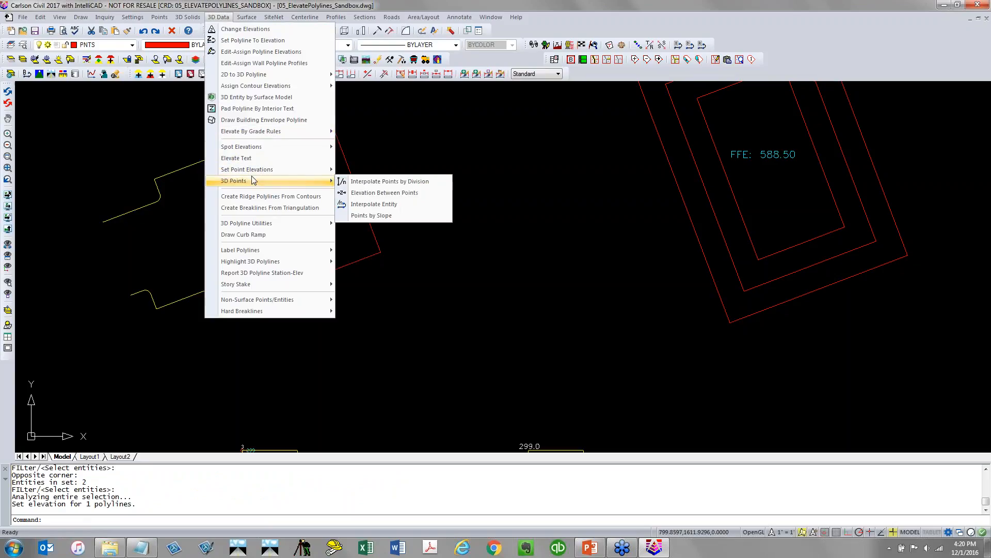
left_click(379, 215)
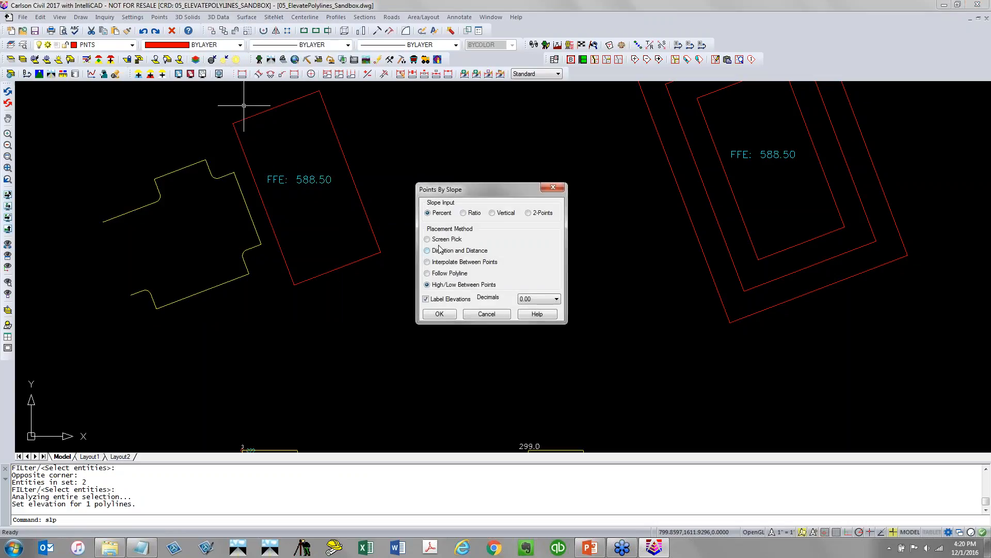
left_click(443, 240)
left_click(454, 312)
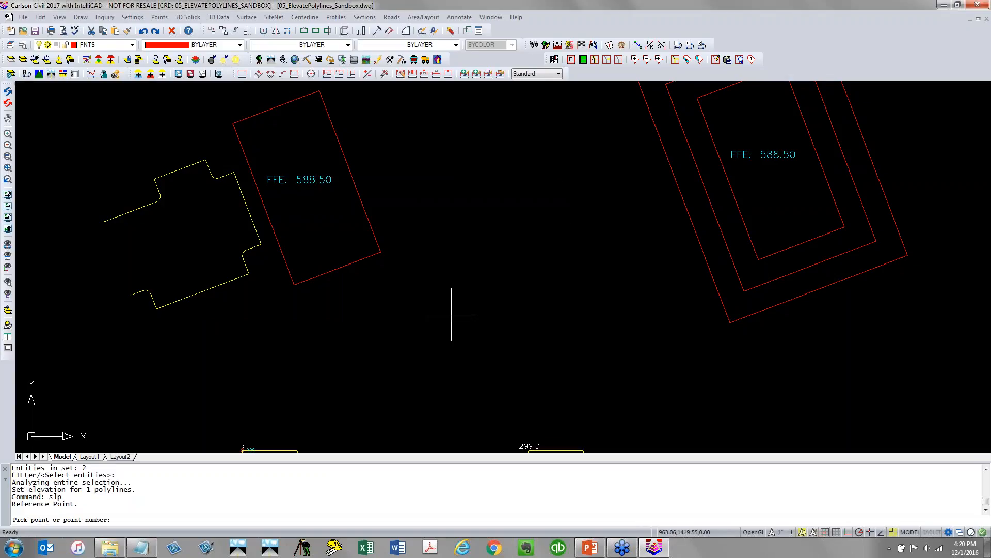
type("NEA")
key("Return")
left_click(250, 167)
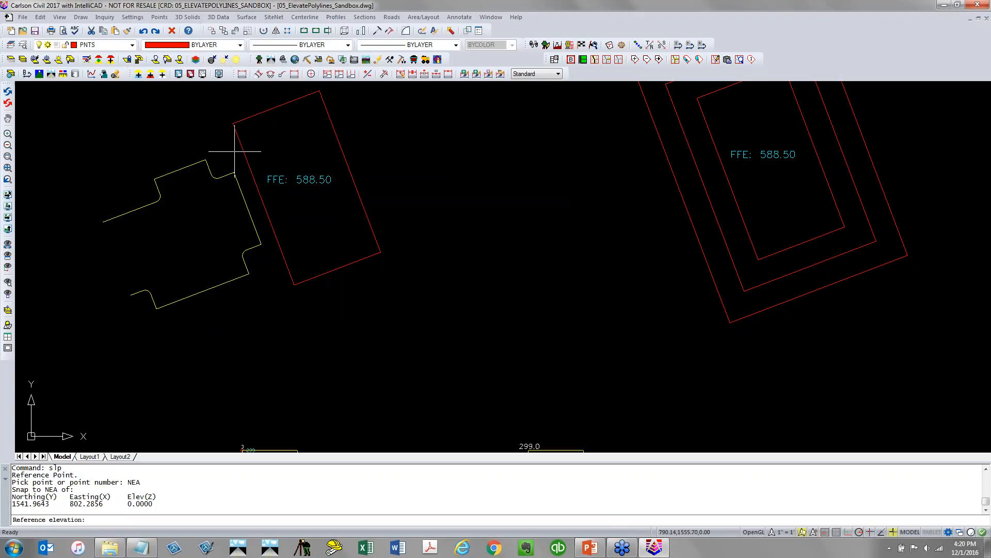
key("Return")
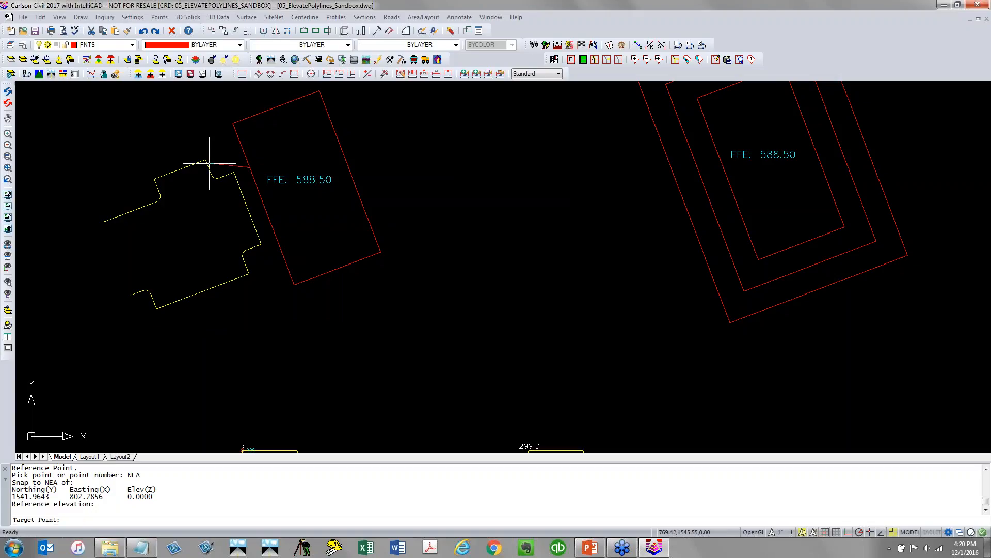
key("Return")
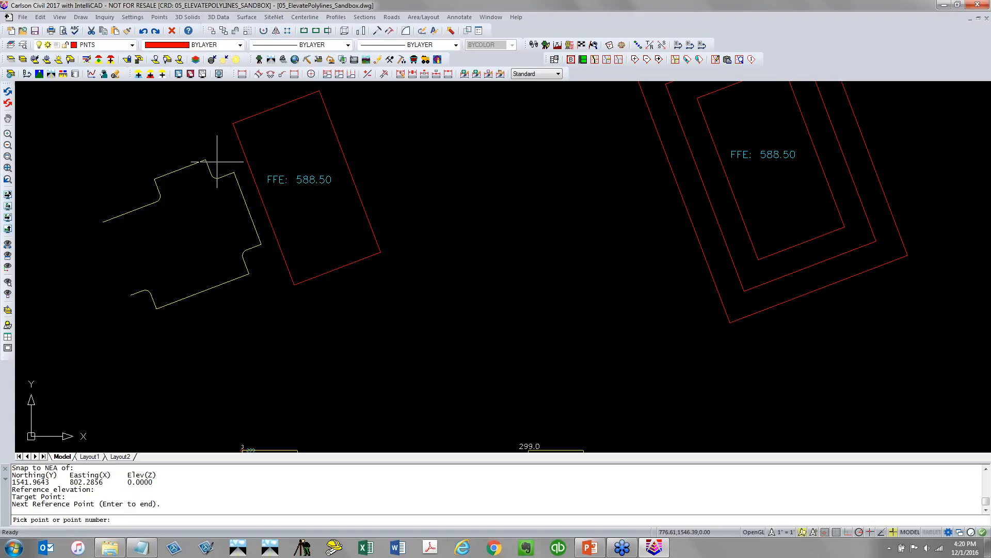
key("Return")
left_click(242, 148)
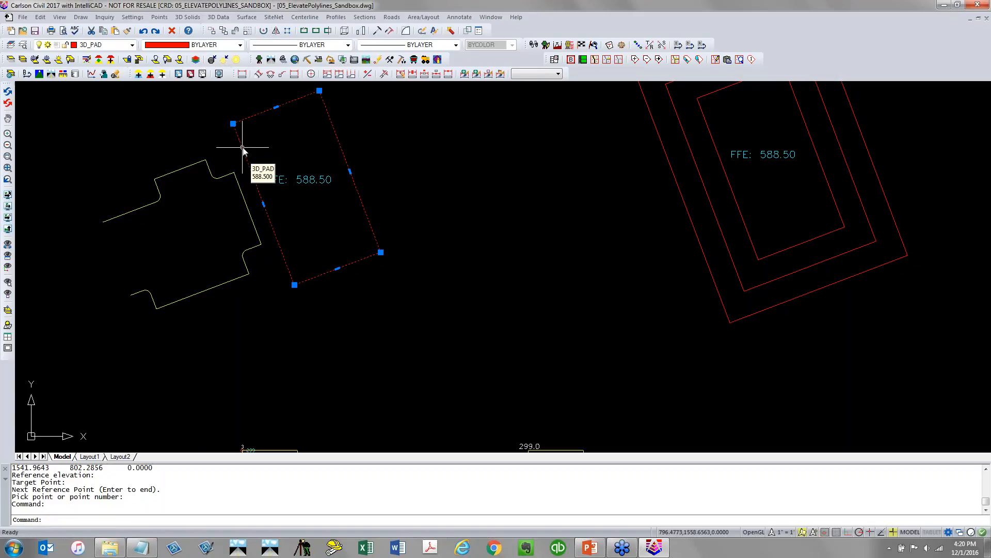
key("Escape")
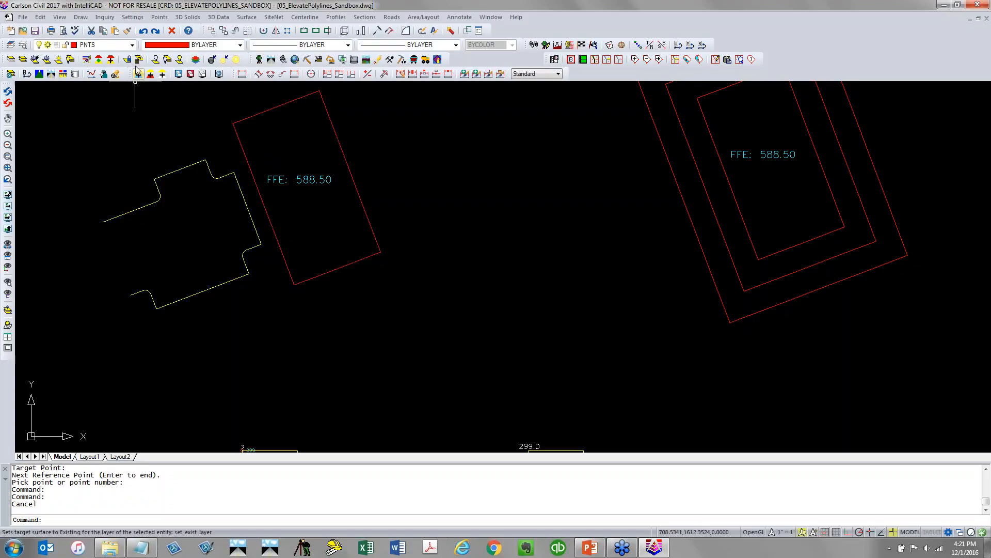
Freeze the C-BLDG layer in all viewports
left_click(103, 45)
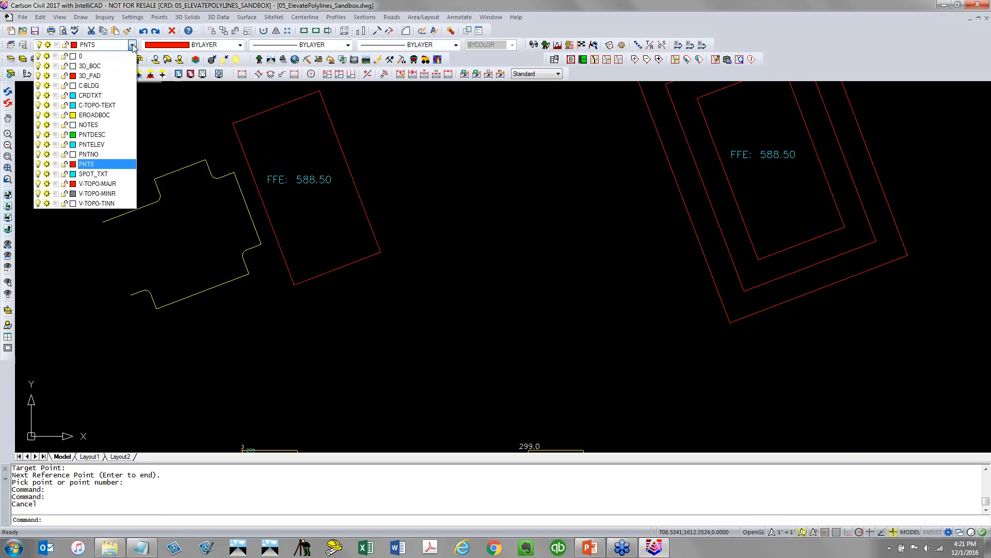
left_click(46, 86)
left_click(216, 174)
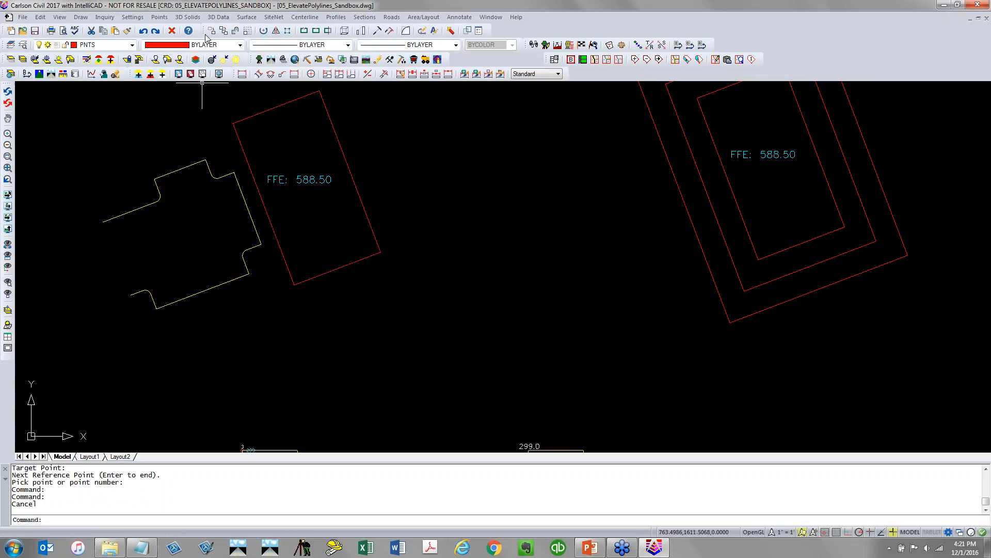
left_click(218, 17)
mouse_move(263, 181)
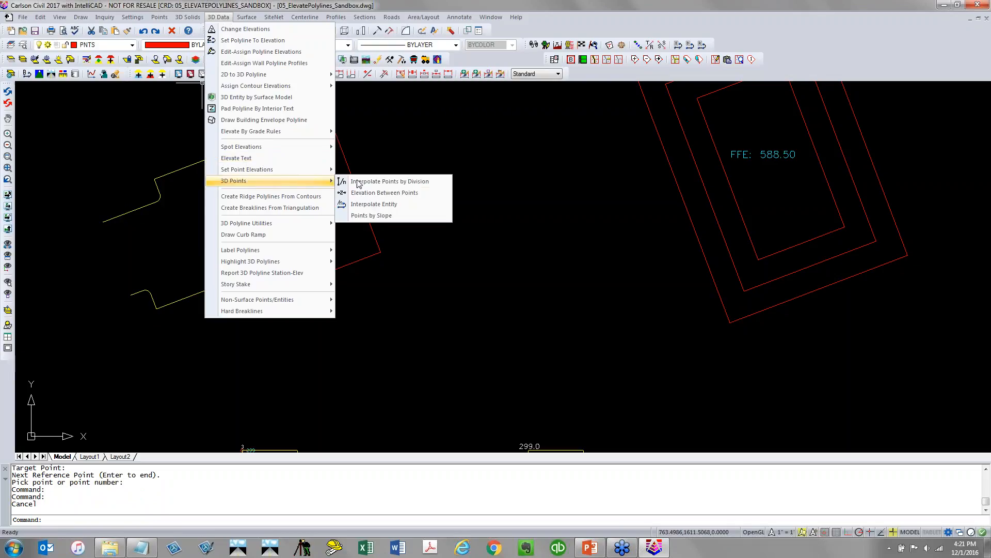
left_click(398, 216)
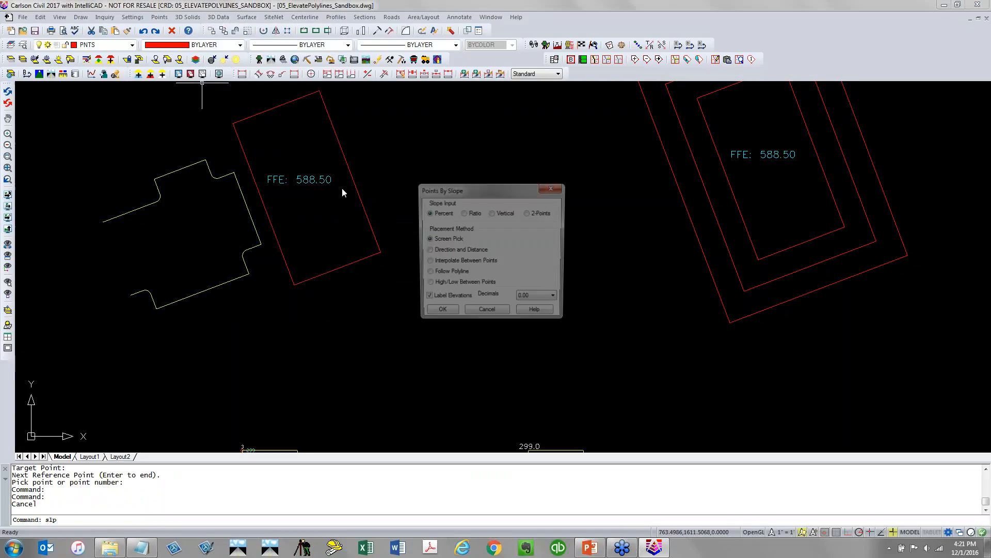
left_click(452, 315)
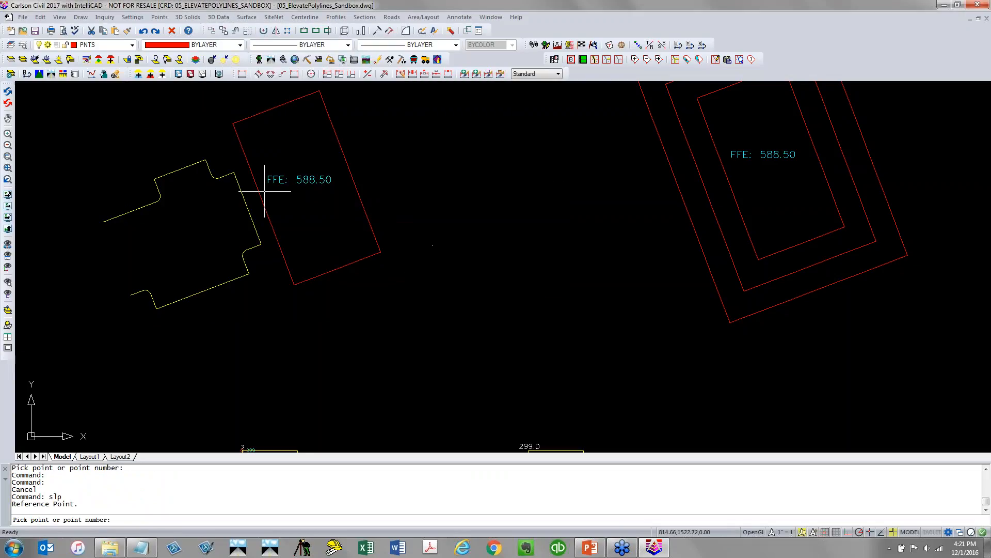
type("NEA")
key("Return")
left_click(250, 167)
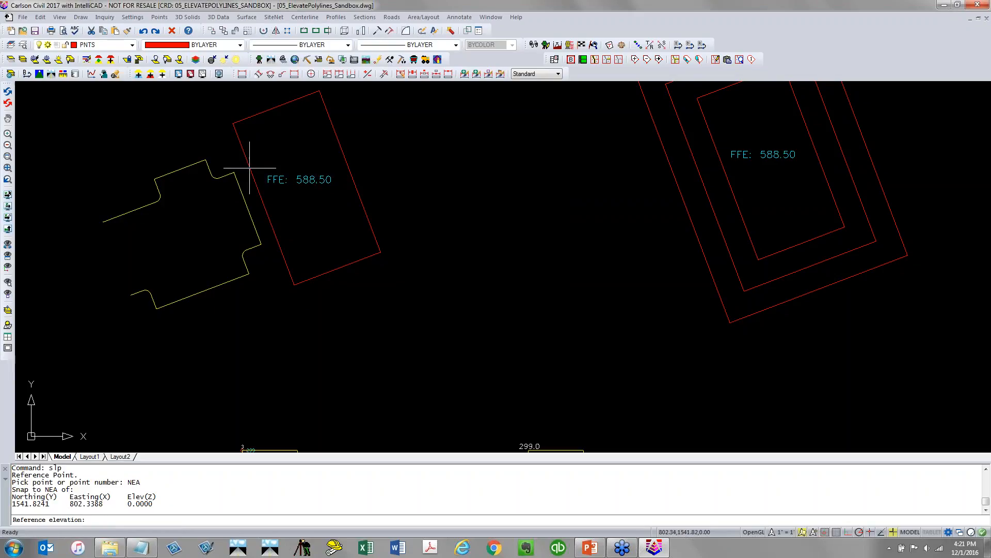
key("Escape")
key("Escape")
key("Escape")
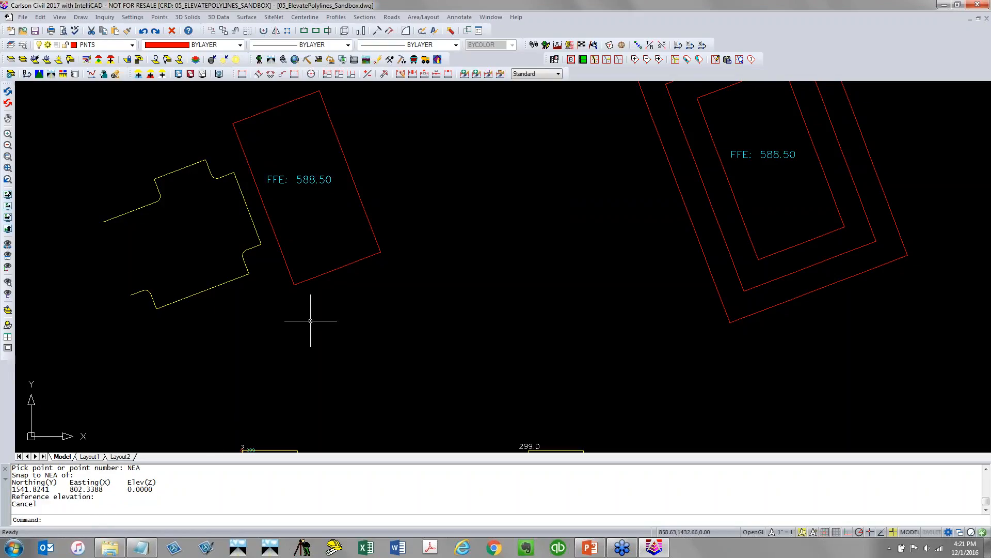
Undo the most recent grouped change to the drawing
left_click(329, 274)
type("E")
key("Return")
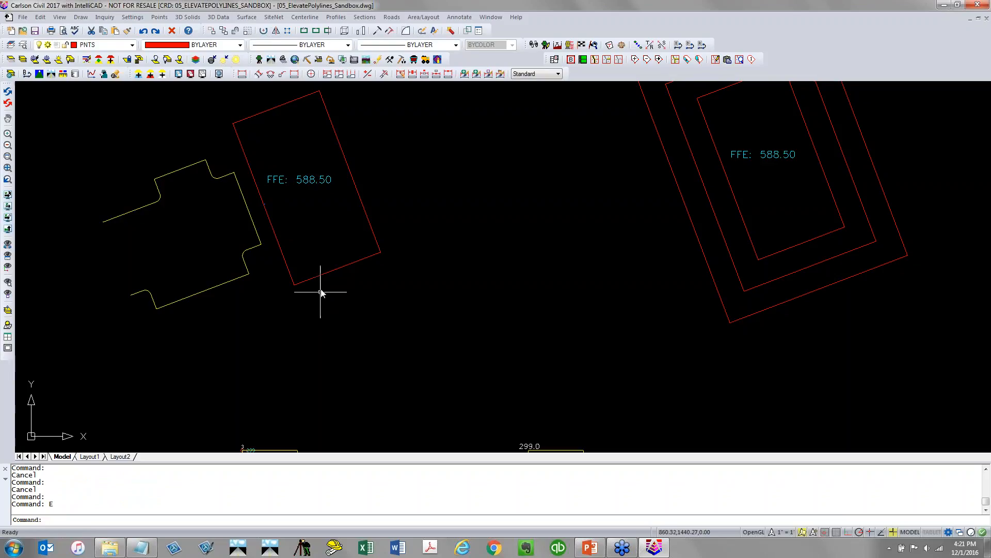
type("U")
key("Return")
key("ctrl+z")
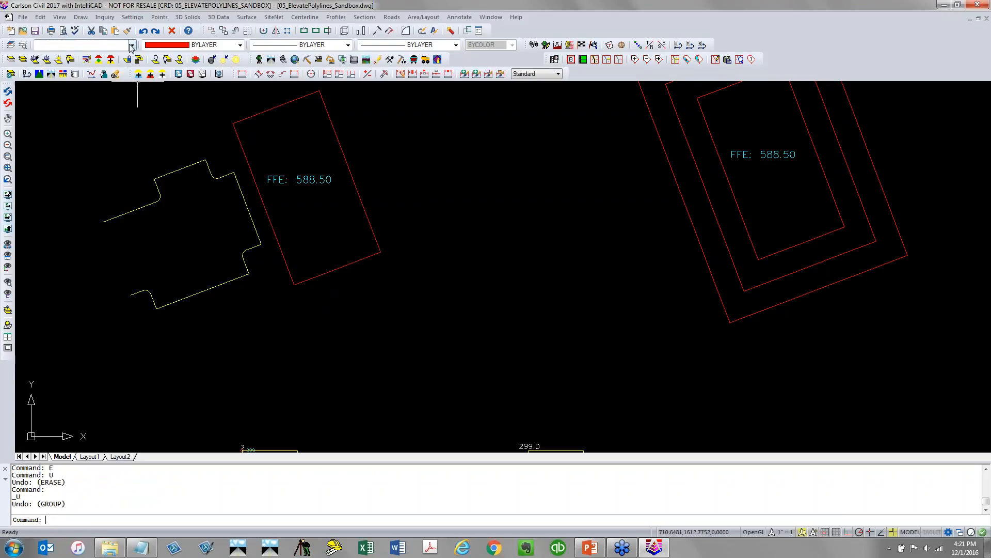
Make layer 0 current and freeze the C-BLDG layer
left_click(132, 45)
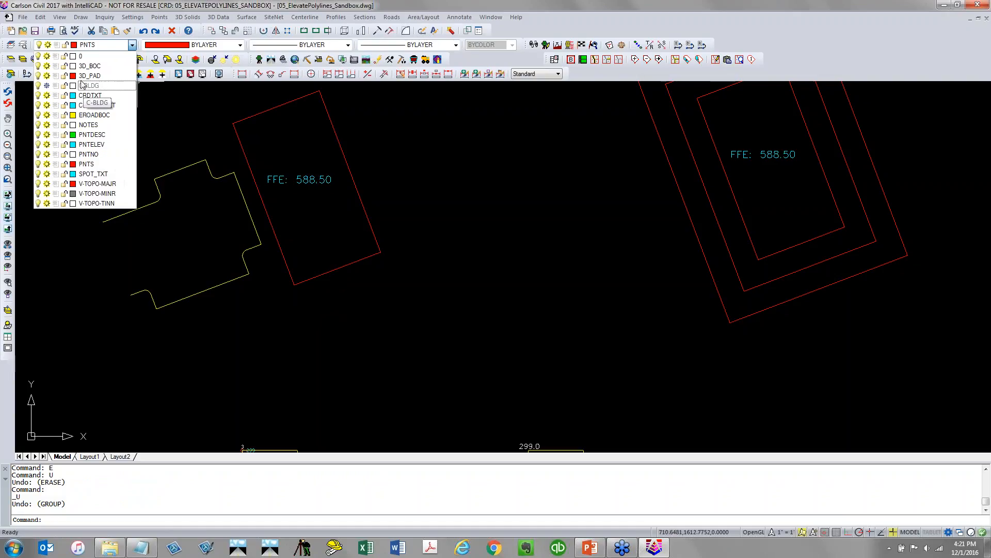
left_click(90, 56)
left_click(93, 46)
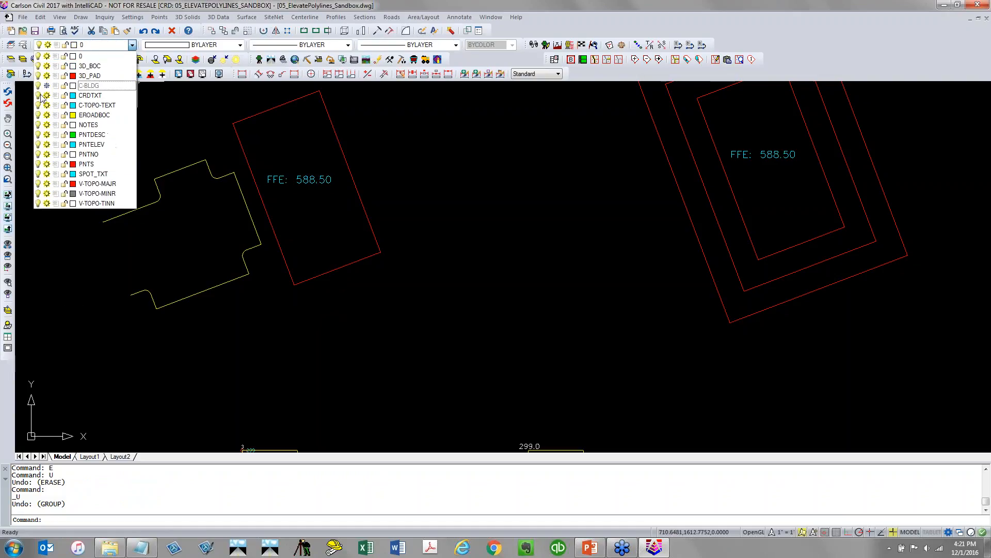
left_click(47, 86)
left_click(245, 337)
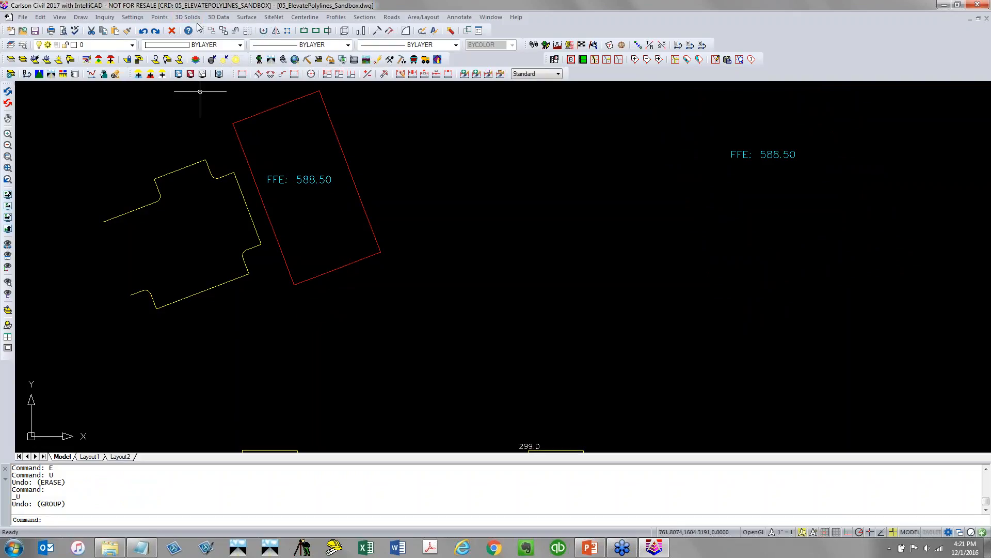
Create a slope point with Points By Slope from the pad's nearest corner to the lot corner endpoint at -2% slope
left_click(216, 18)
mouse_move(269, 133)
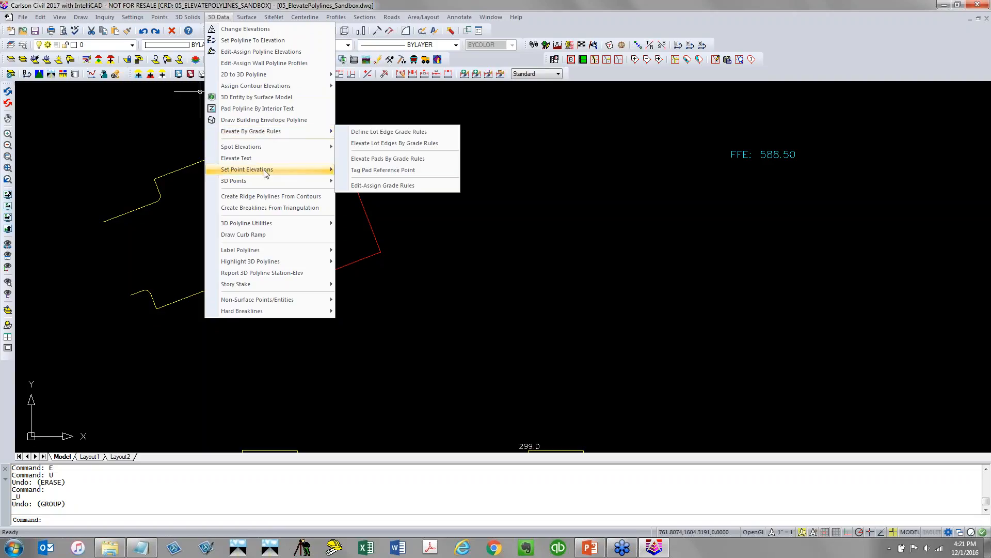
left_click(379, 217)
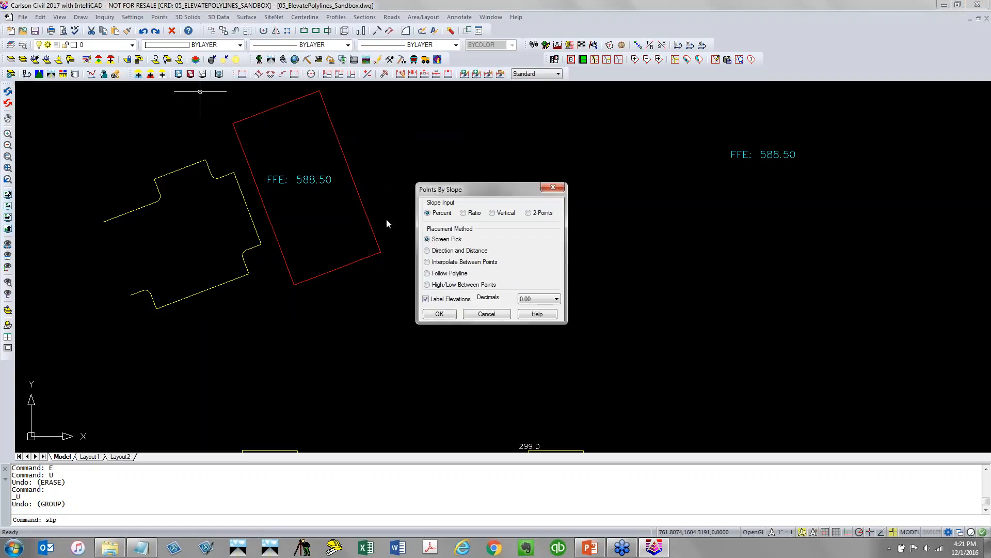
left_click(441, 315)
type("N")
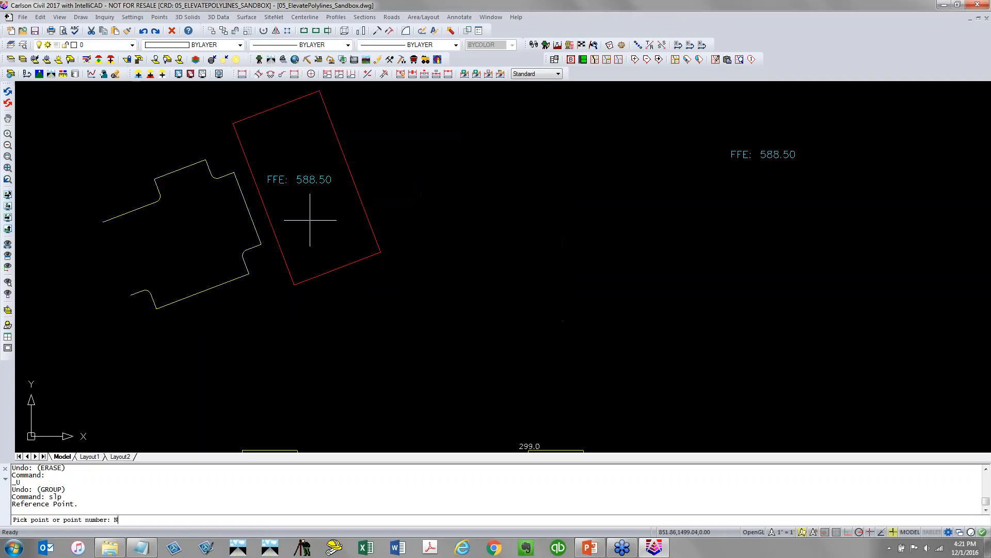
type("EA")
key("Return")
left_click(251, 171)
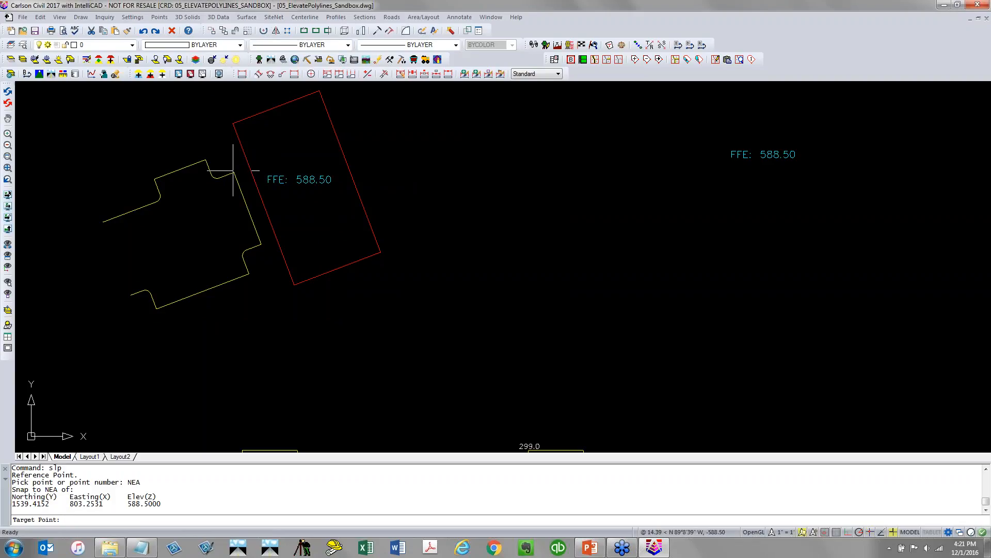
type("END")
key("Return")
left_click(237, 181)
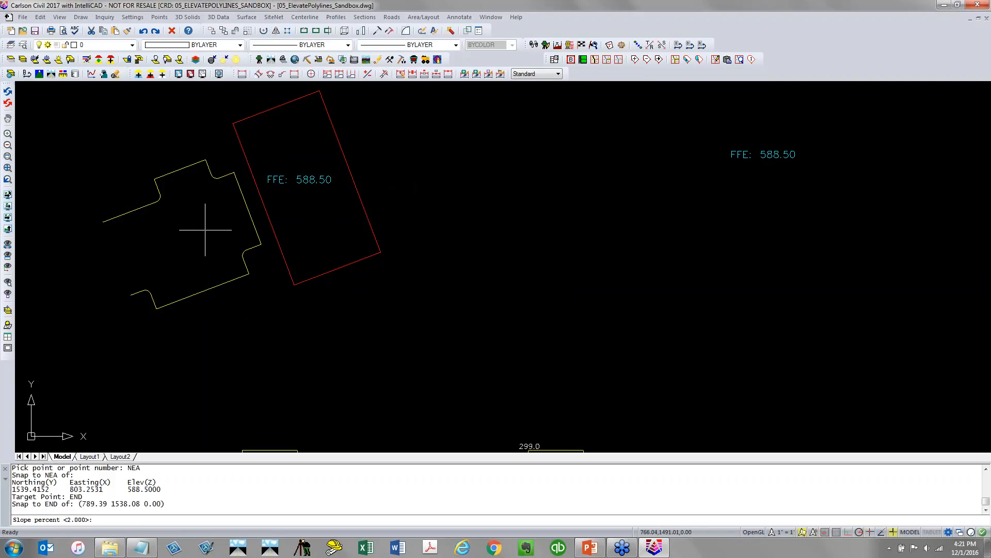
type("-2")
key("Return")
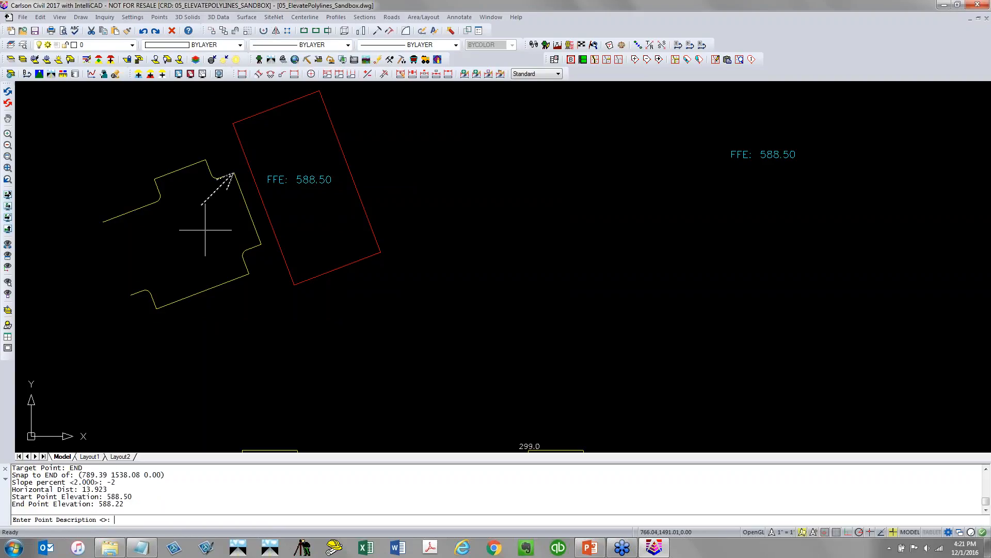
key("Caps_Lock")
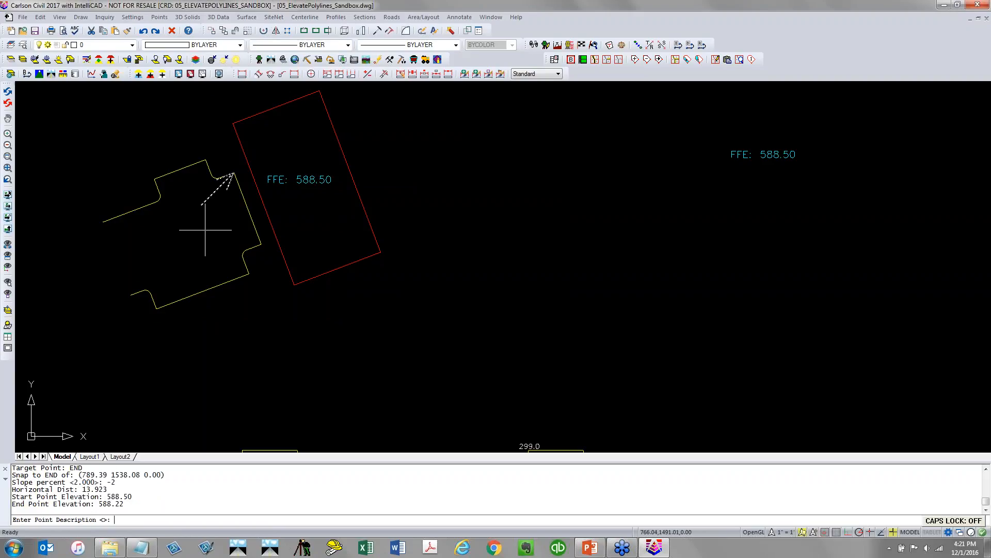
key("Return")
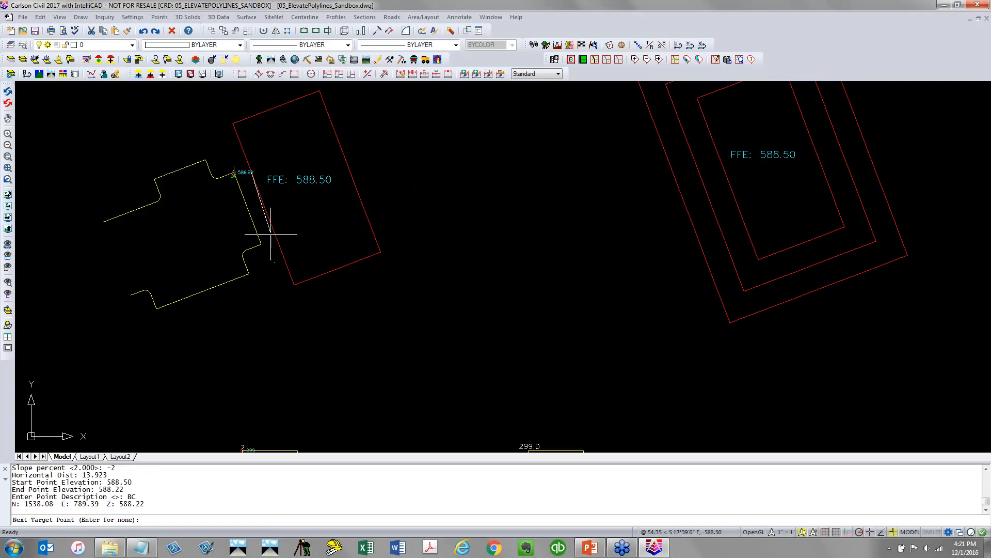
Add a second slope target at -3% on the pad's lower-left edge, keep description BC, and end the command
type("NEA")
key("Return")
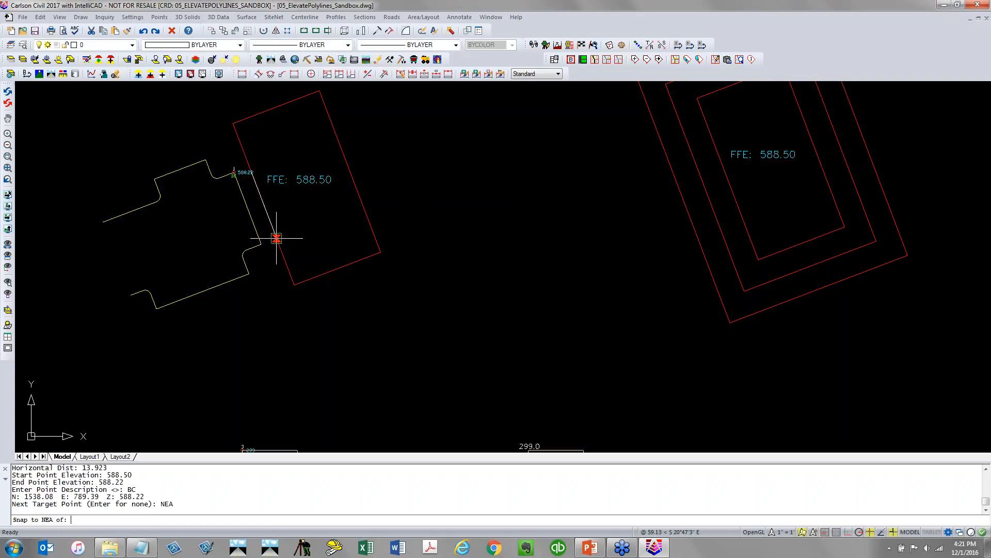
left_click(276, 238)
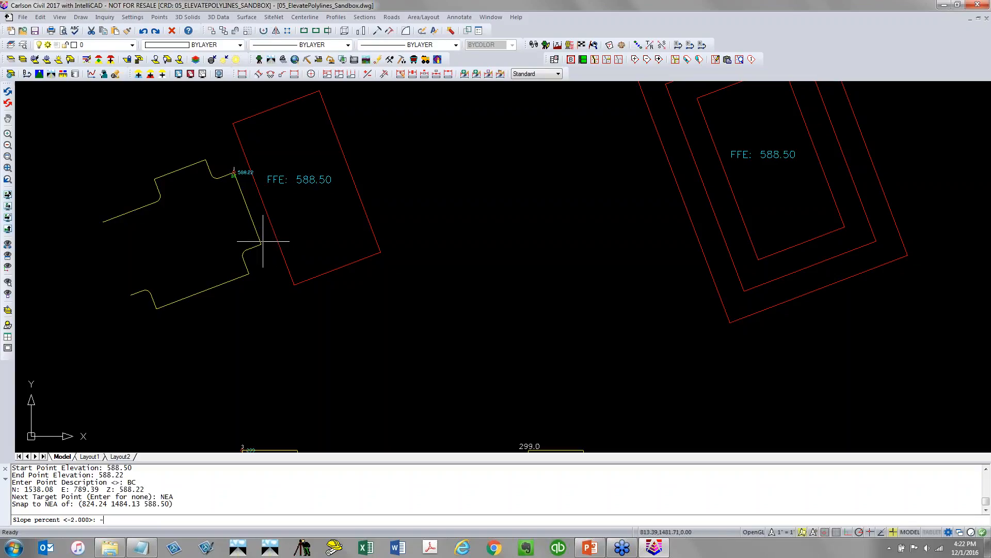
type("-3")
key("Return")
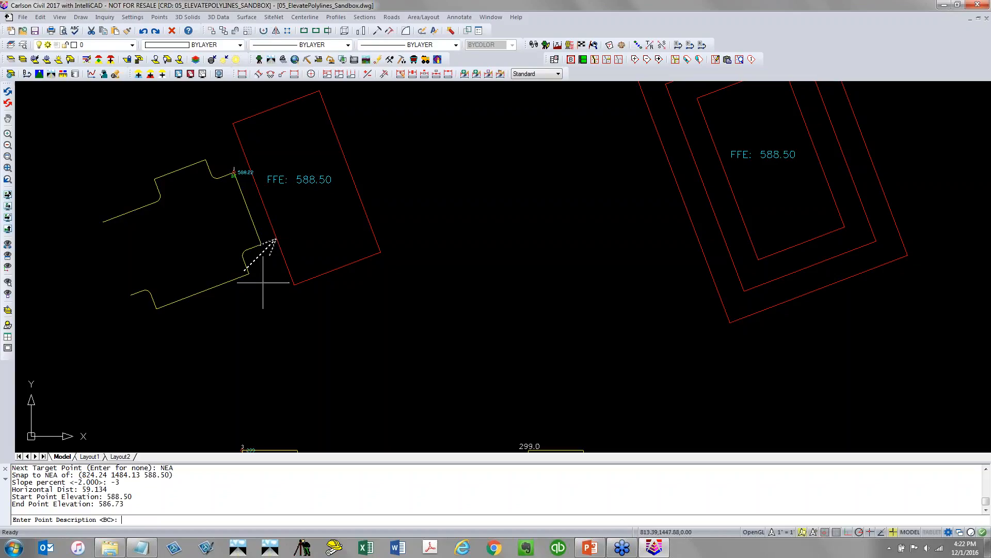
key("Return")
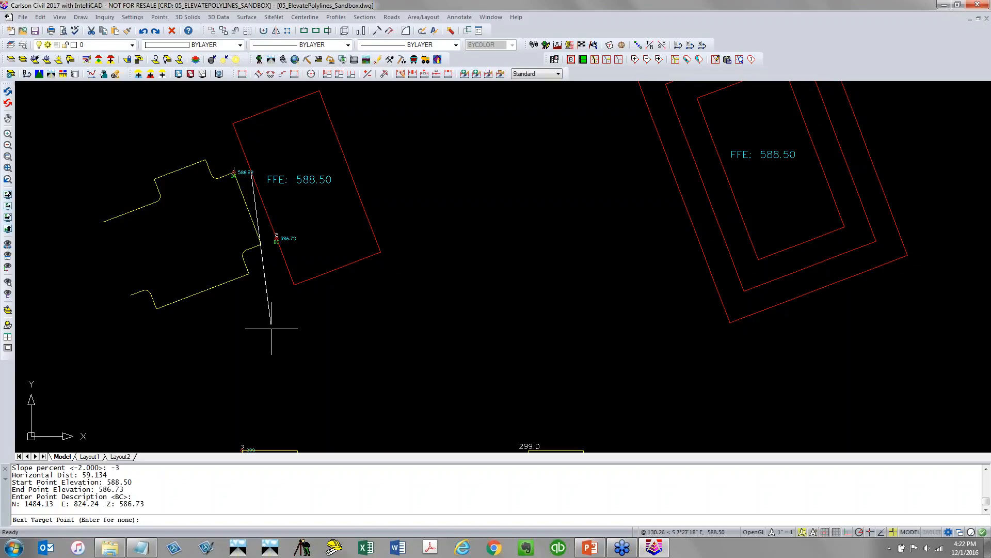
key("Return")
key("Return")
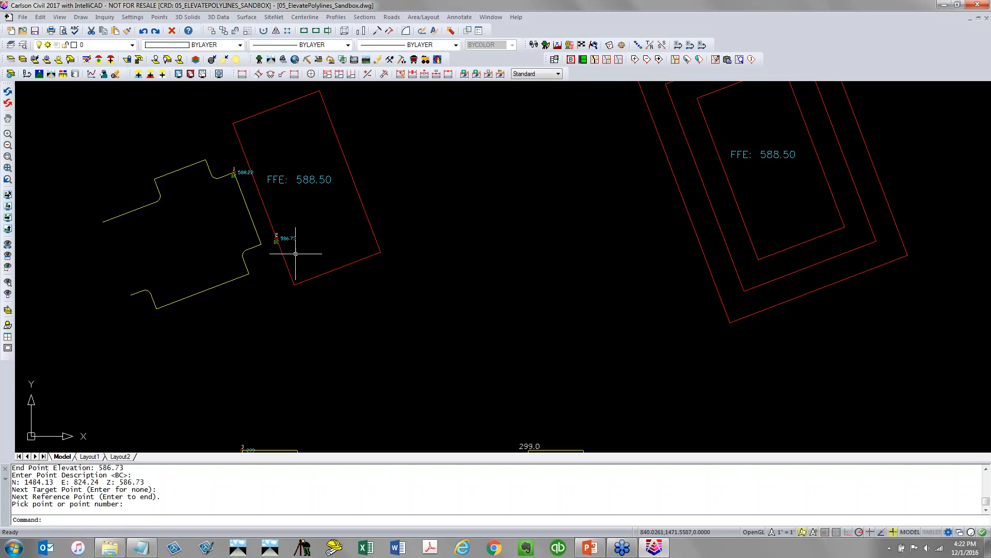
Delete the second slope point by window selection, removing it from the coordinate file along with its symbol
left_click(159, 18)
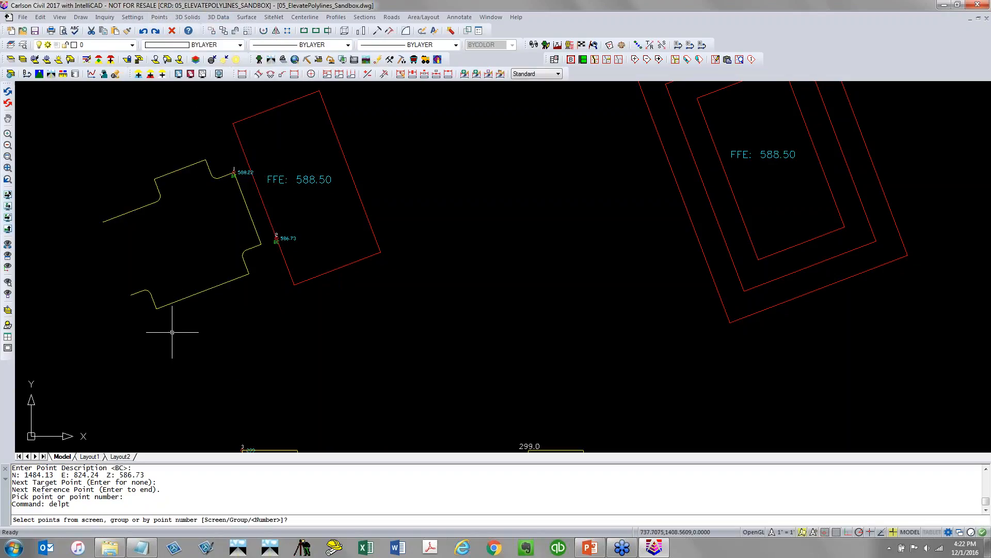
type("S")
key("Return")
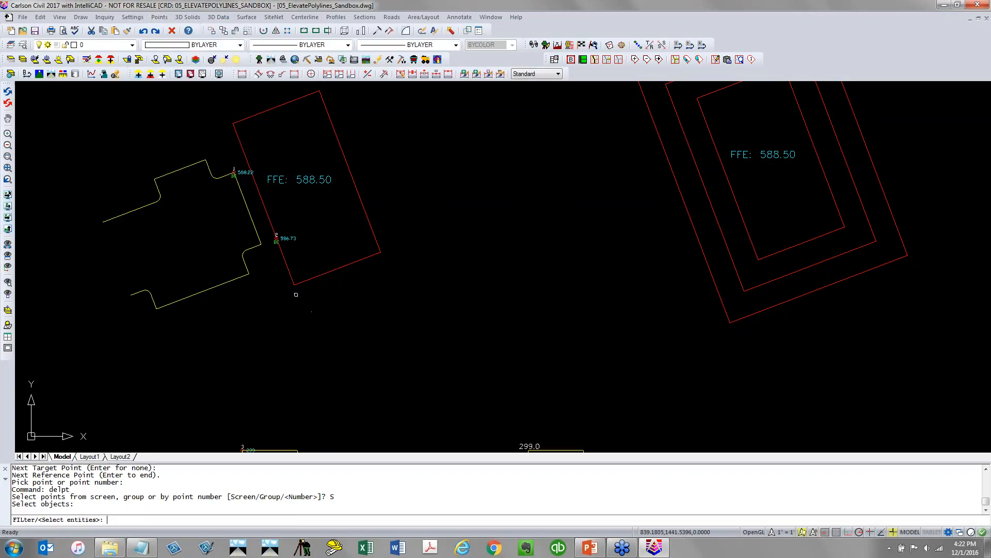
left_click(256, 270)
left_click(315, 208)
key("Return")
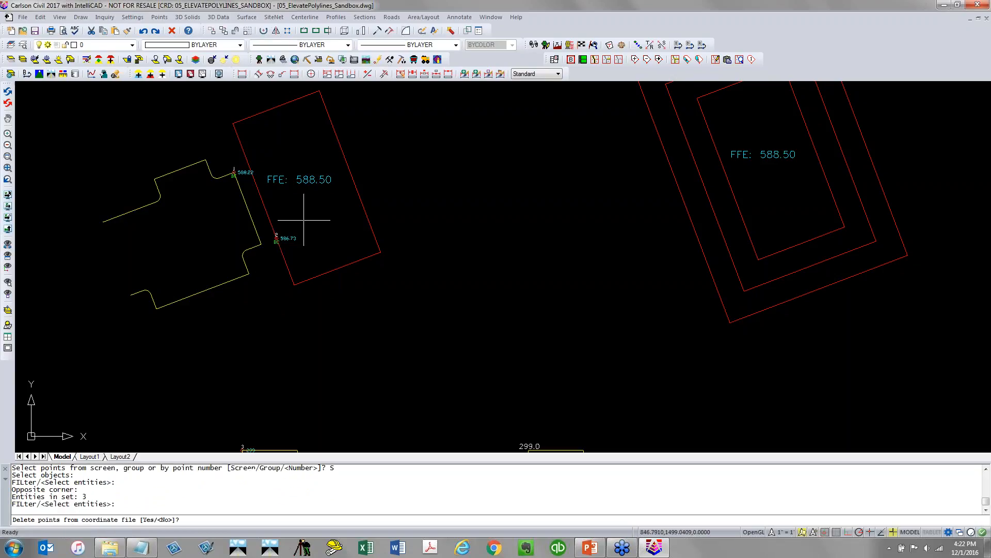
type("Y")
key("Return")
type("Y")
key("Return")
type("Y")
key("Return")
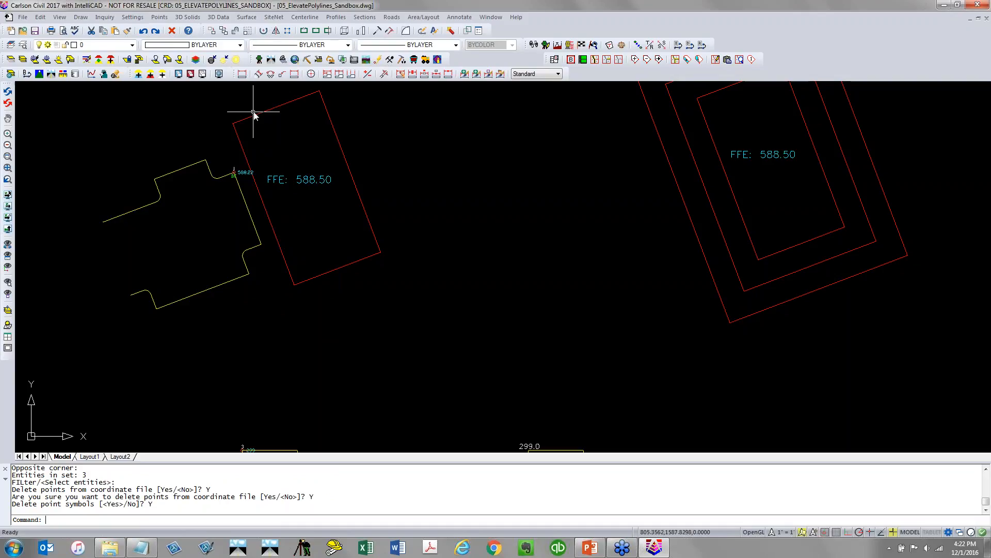
Freeze the 3D_PAD layer in the current viewport
left_click(101, 45)
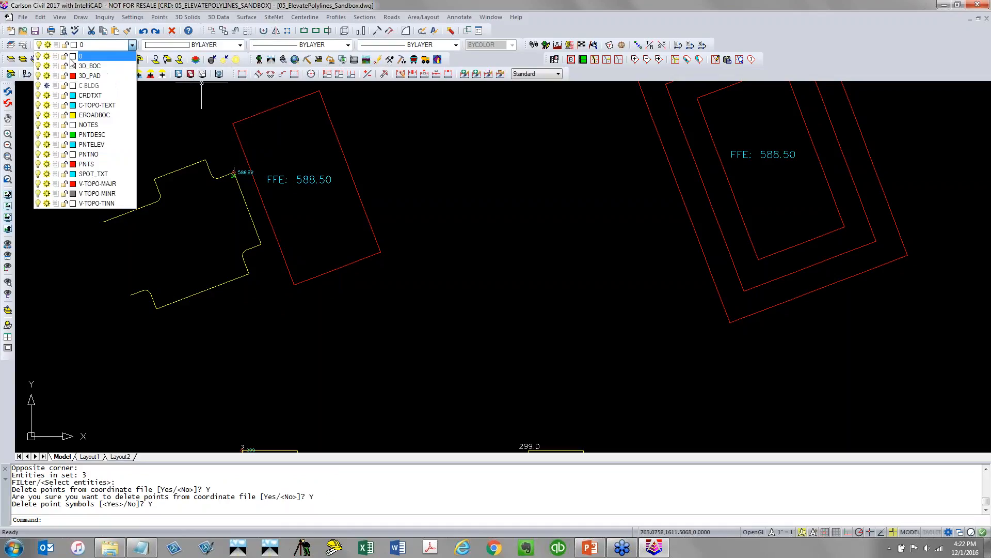
left_click(47, 75)
left_click(186, 139)
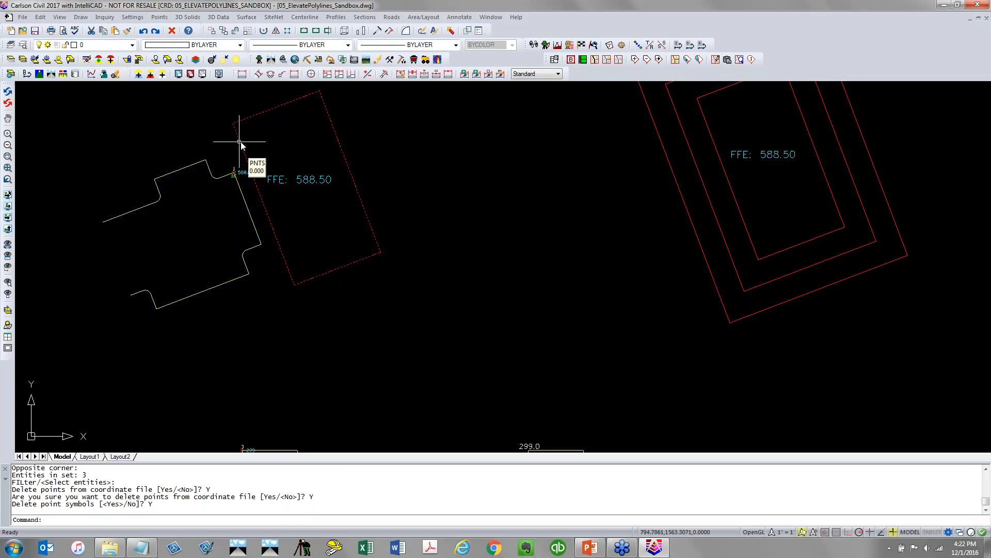
Move the rotated pad polyline onto the C-BLDG layer
left_click(238, 150)
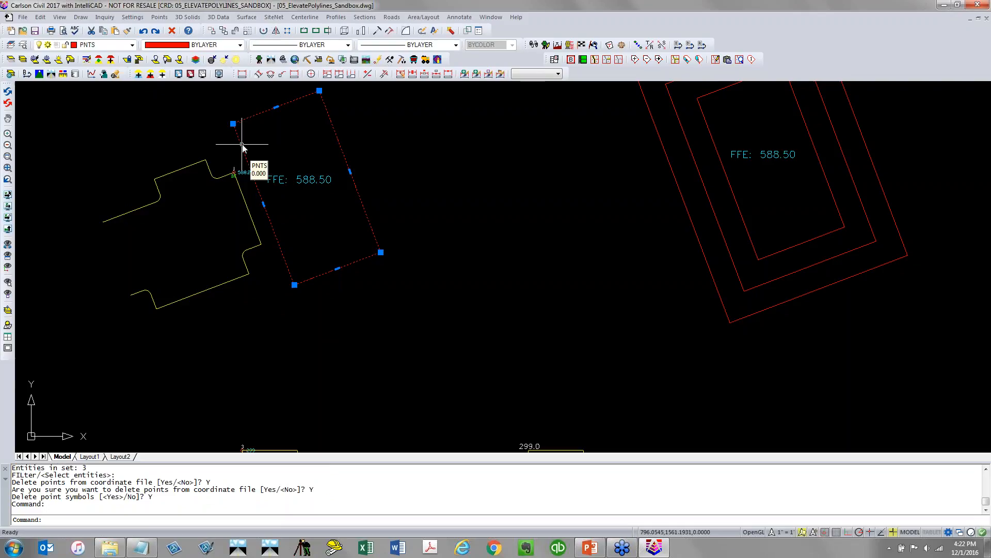
left_click(132, 44)
left_click(46, 85)
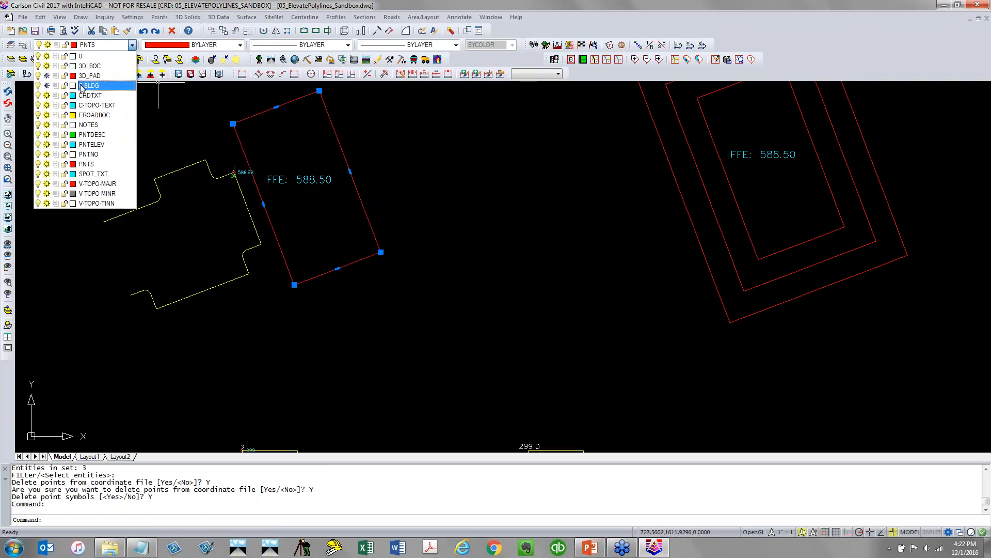
left_click(82, 87)
left_click(537, 292)
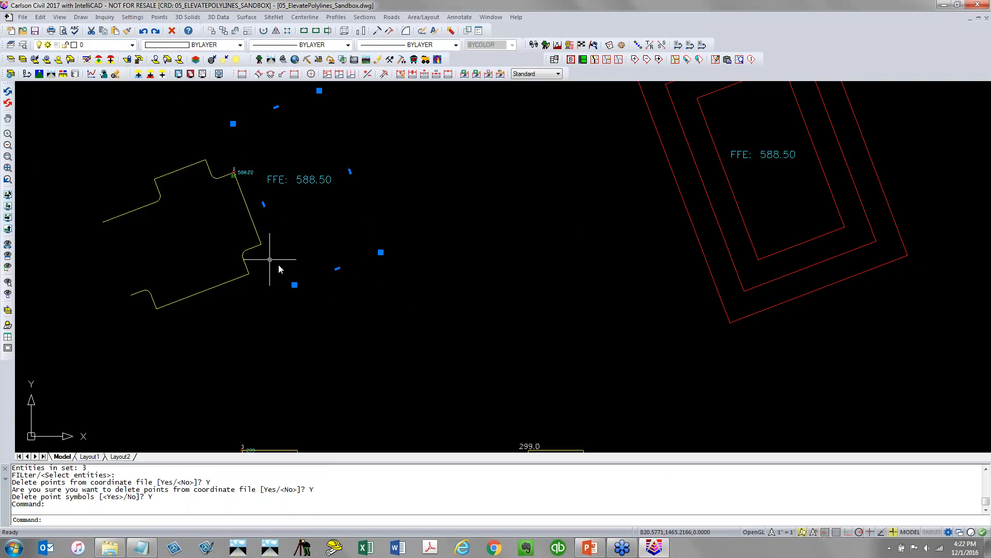
key("Escape")
Thaw the C-BLDG layer
left_click(113, 46)
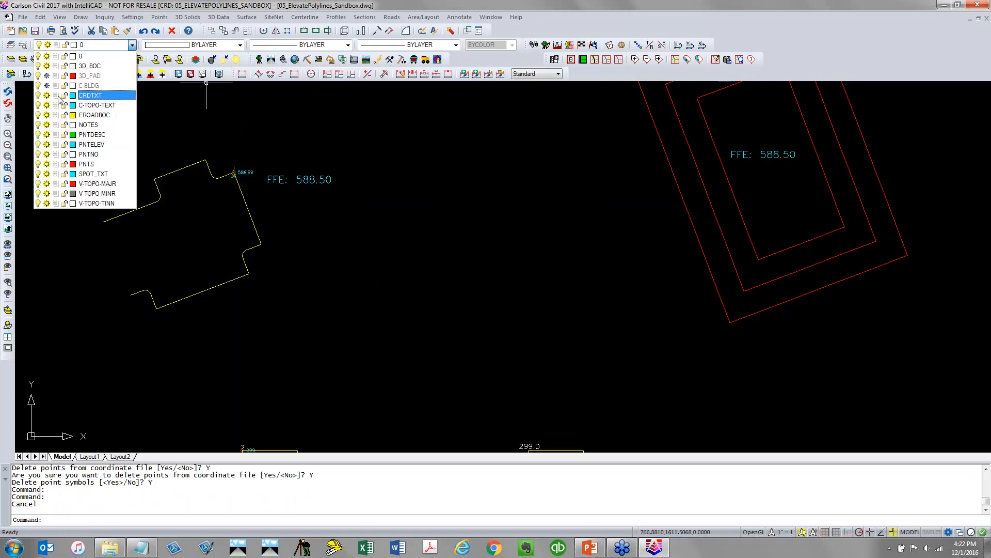
left_click(46, 85)
left_click(404, 176)
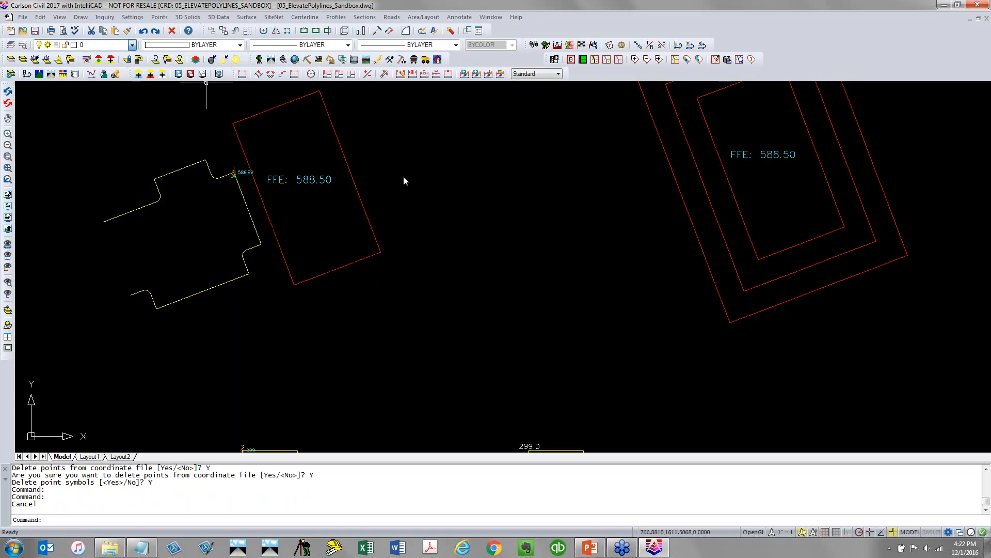
Create a slope point at -3% running from the nearest point on the pad edge to the polyline's endpoint, with description BC
left_click(218, 17)
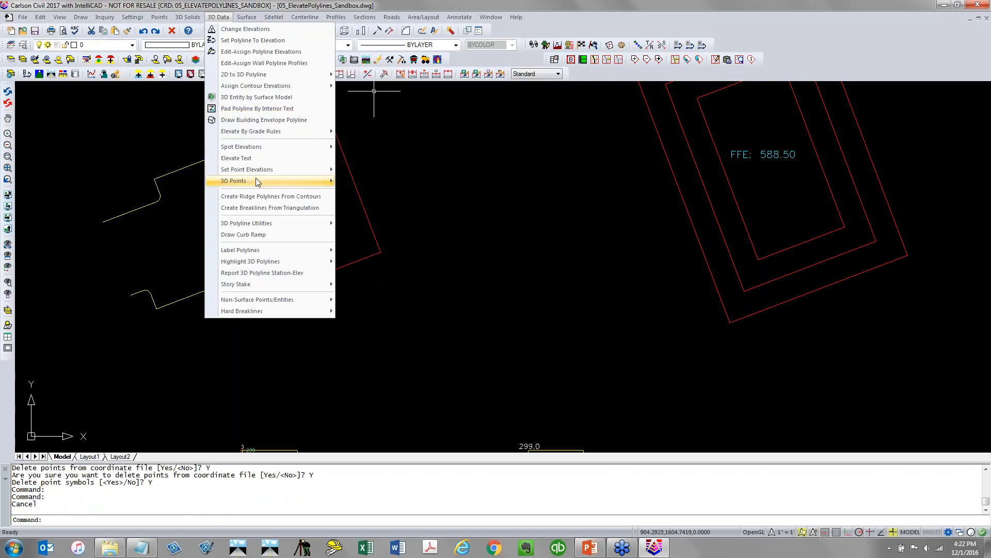
mouse_move(280, 181)
left_click(412, 217)
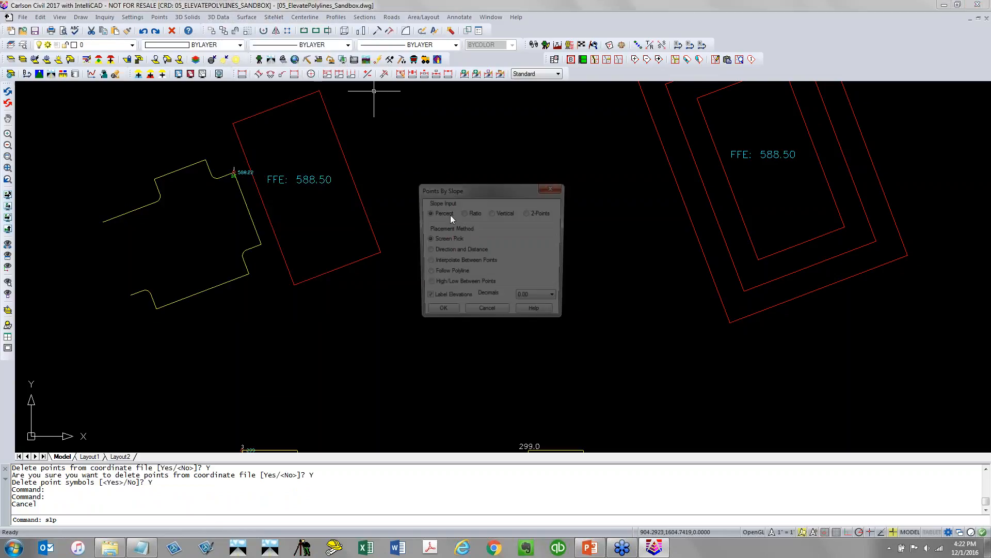
left_click(440, 314)
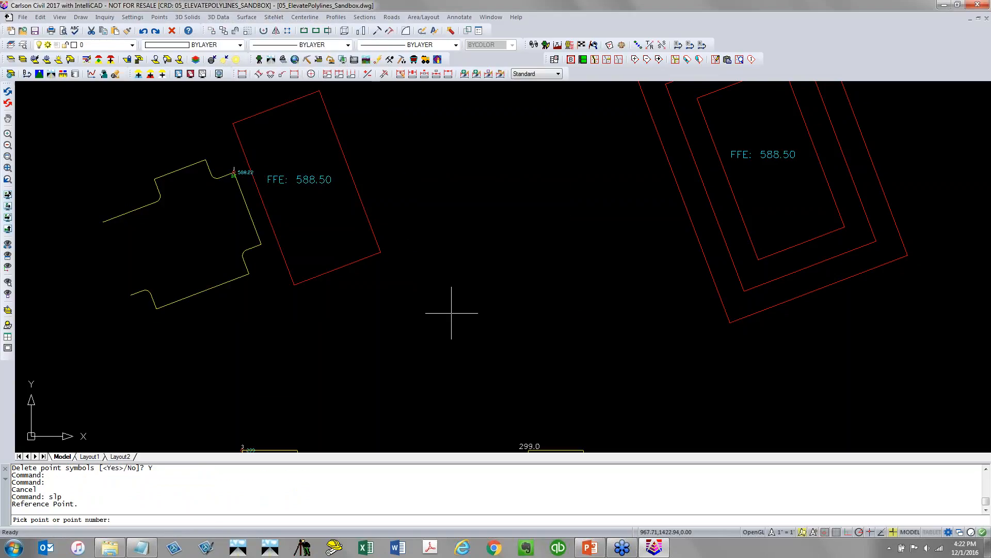
type("NEA")
key("Return")
left_click(277, 240)
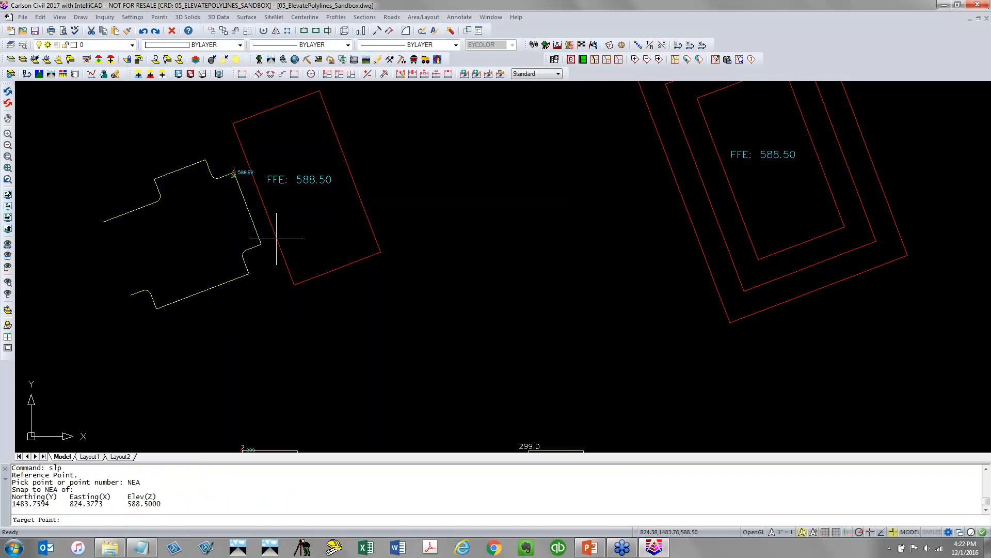
type("END")
key("Return")
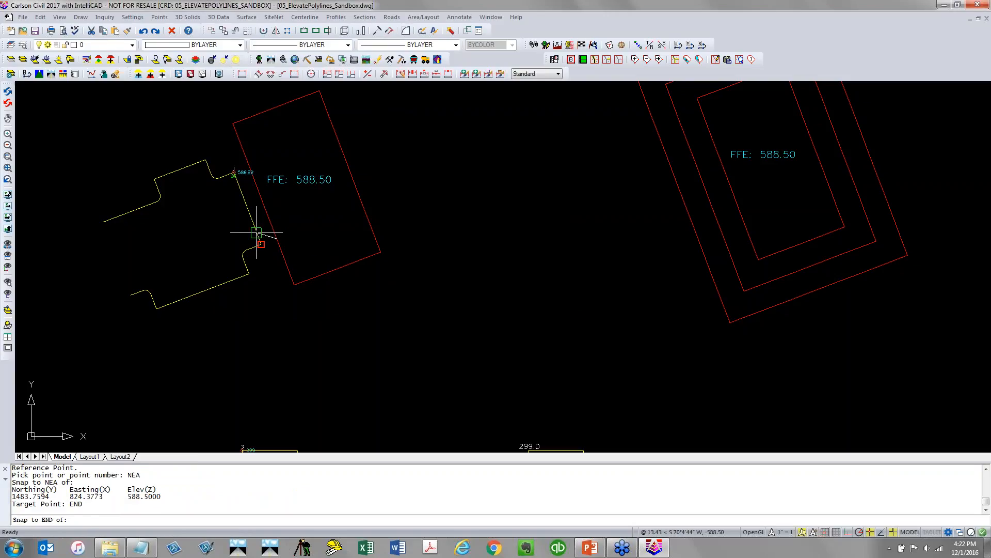
left_click(256, 232)
type("-3")
key("Return")
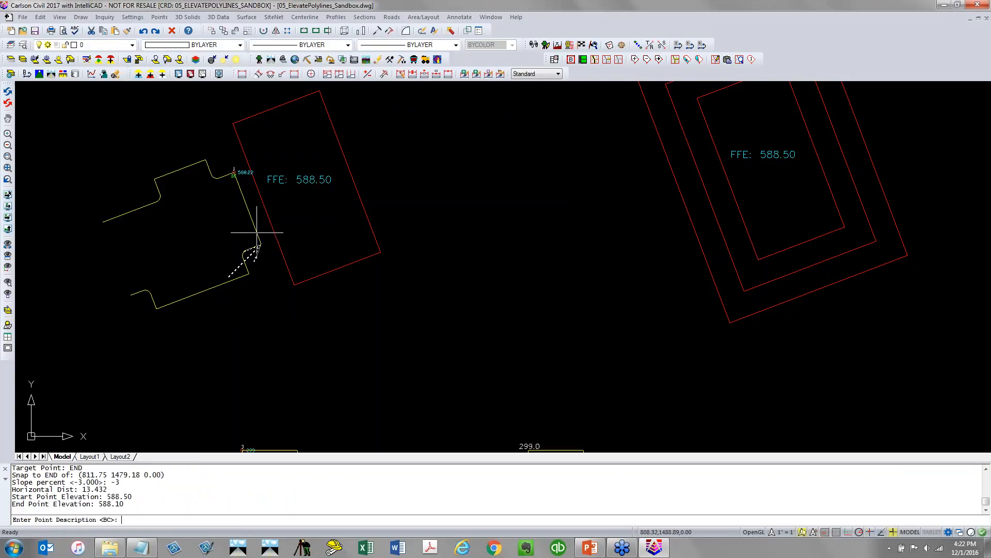
key("Return")
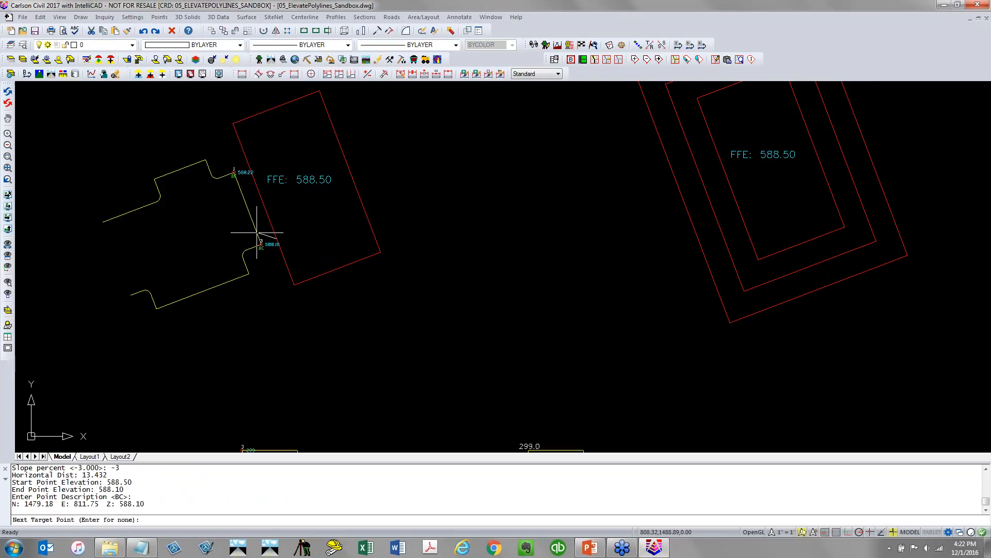
key("Return")
scroll(254, 227, "up", 3)
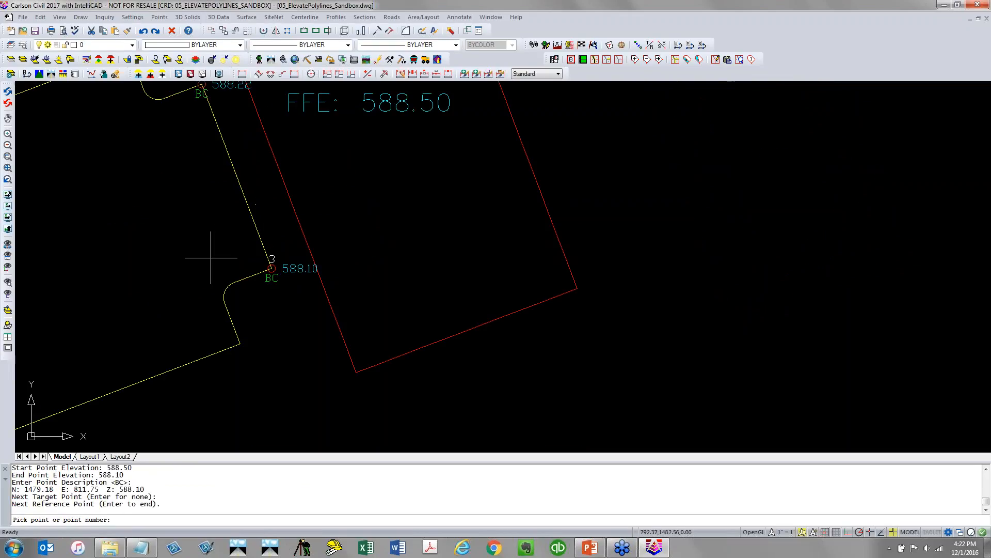
middle_click_drag(211, 257, 230, 310)
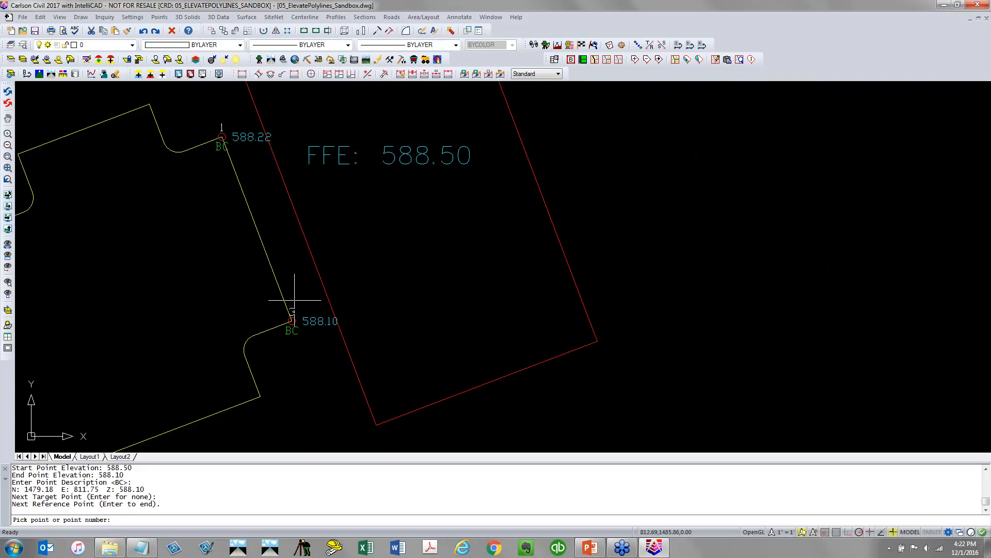
scroll(294, 300, "down", 2)
middle_click_drag(322, 297, 388, 297)
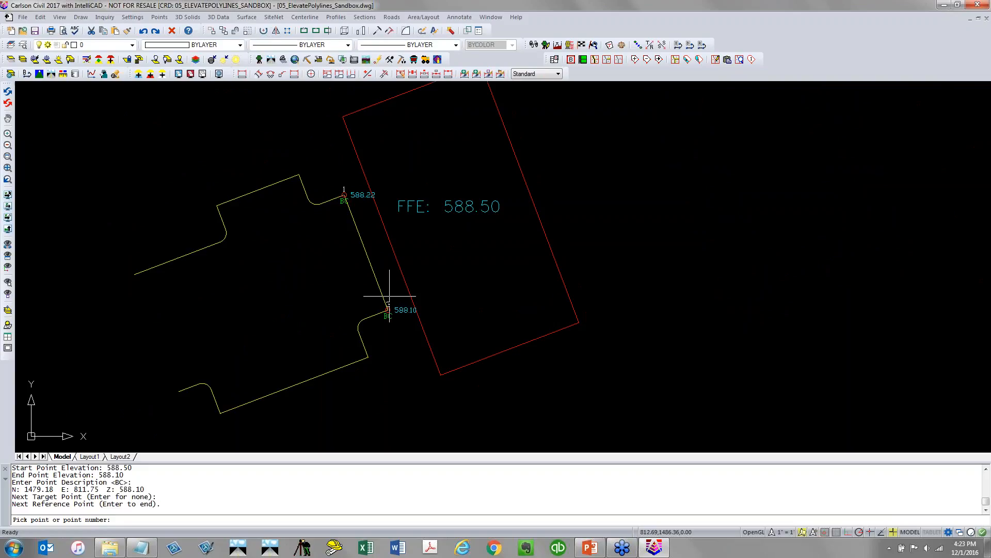
key("Return")
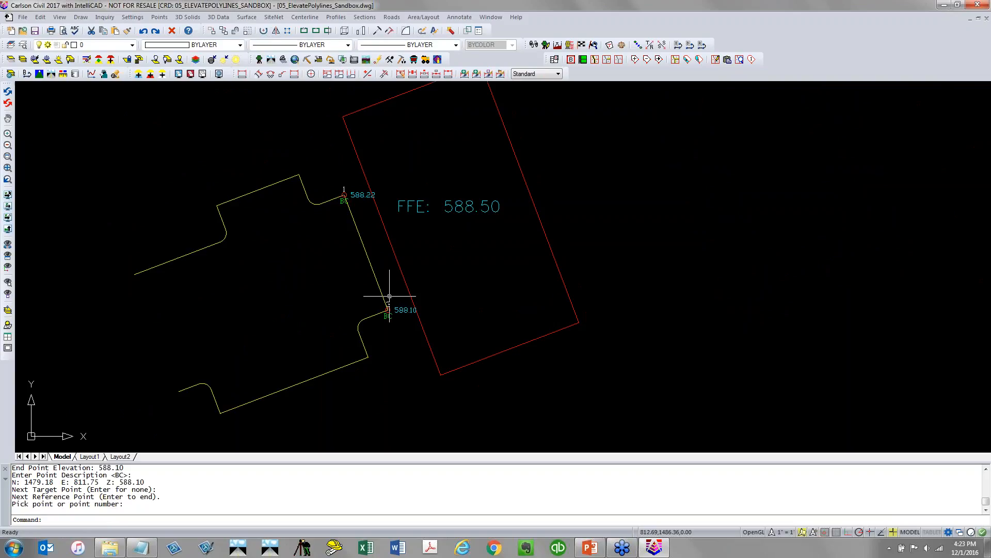
Create another -3% slope point from point 3 straight to the polyline's far-left endpoint, keeping description BC
key("Return")
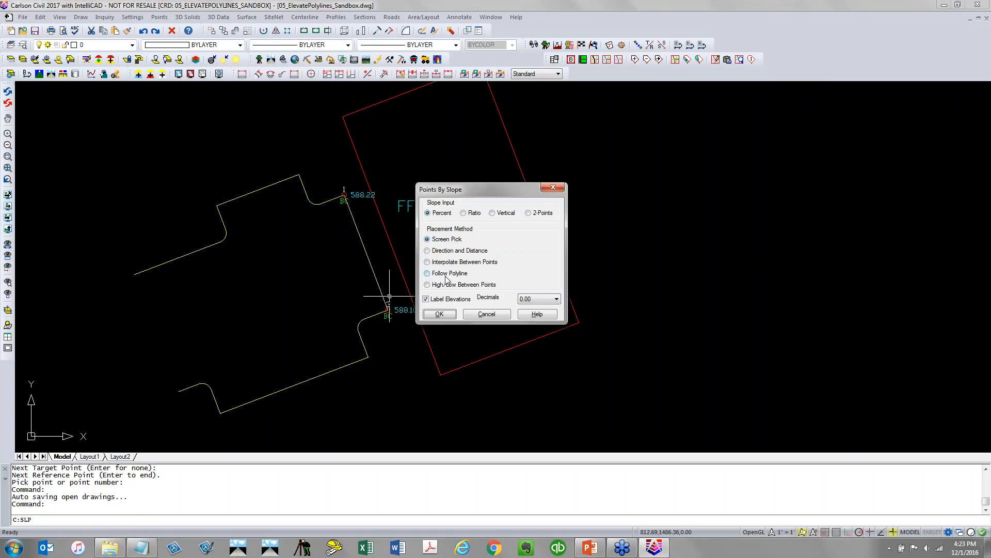
left_click(456, 313)
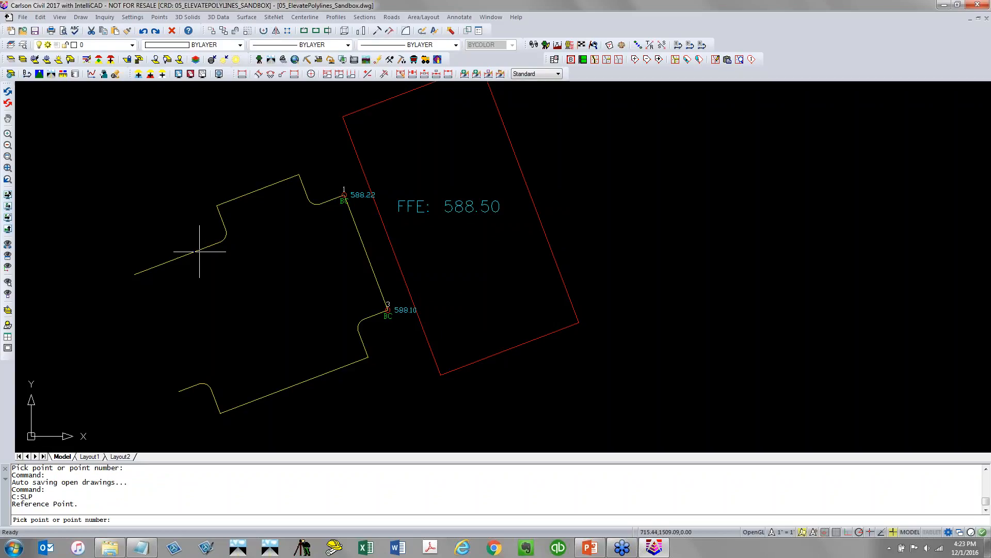
type("3")
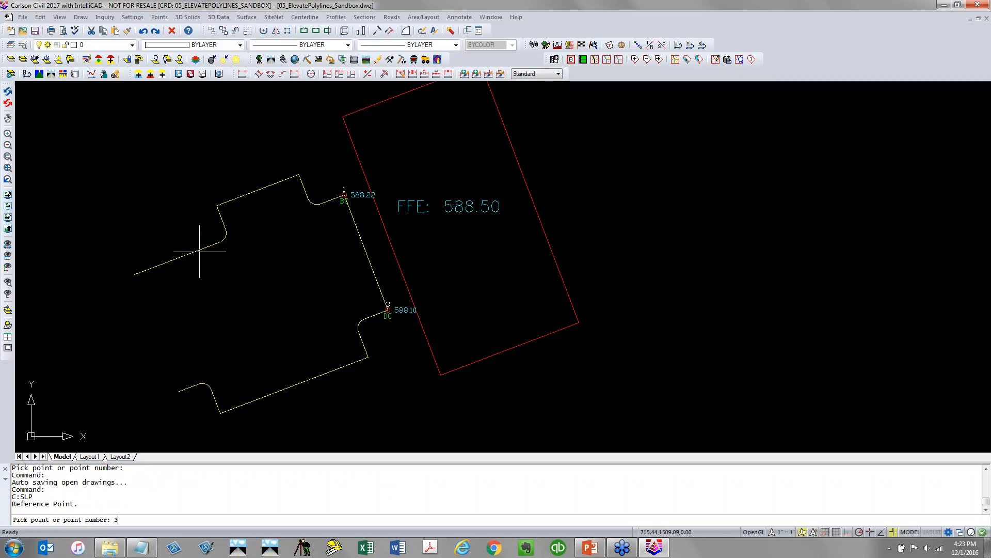
key("Return")
type("END")
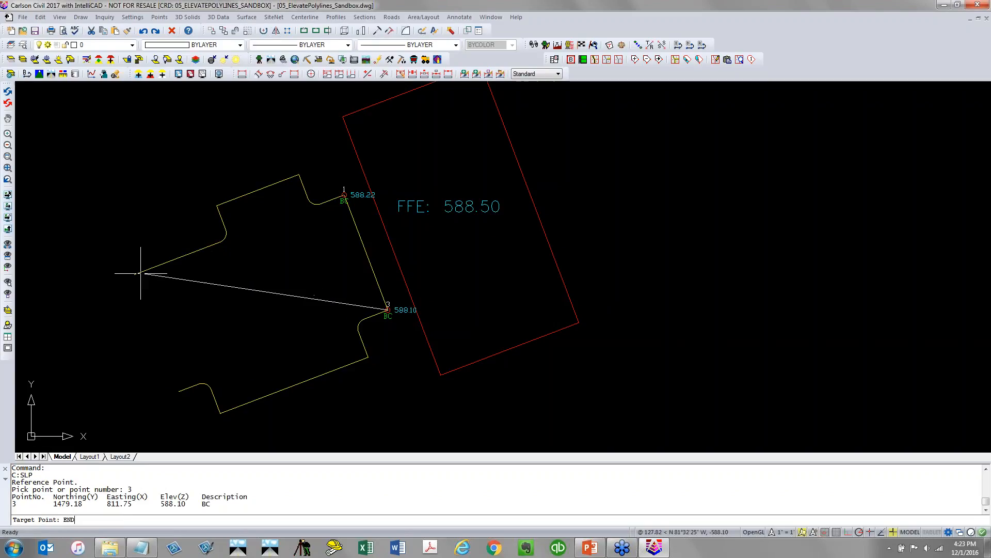
key("Return")
left_click(142, 275)
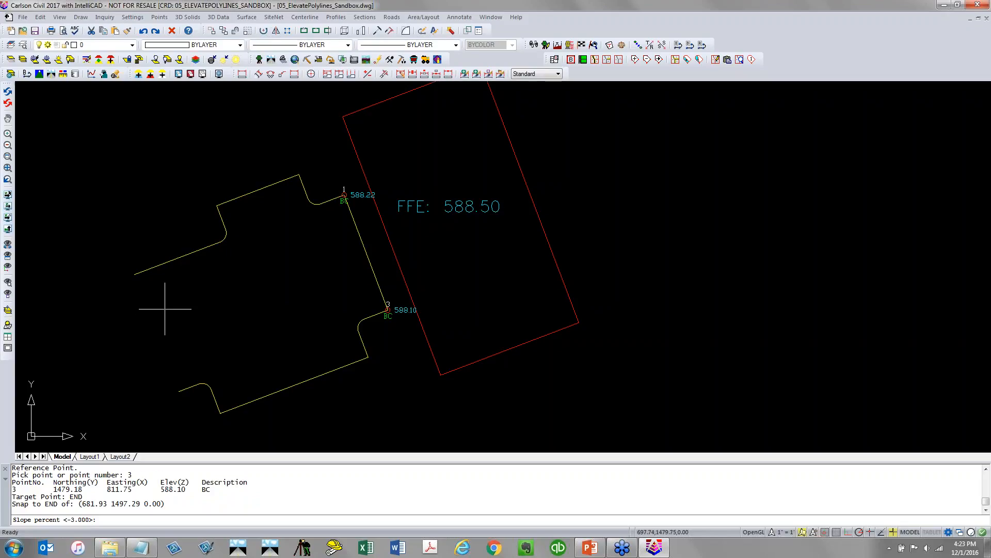
key("Return")
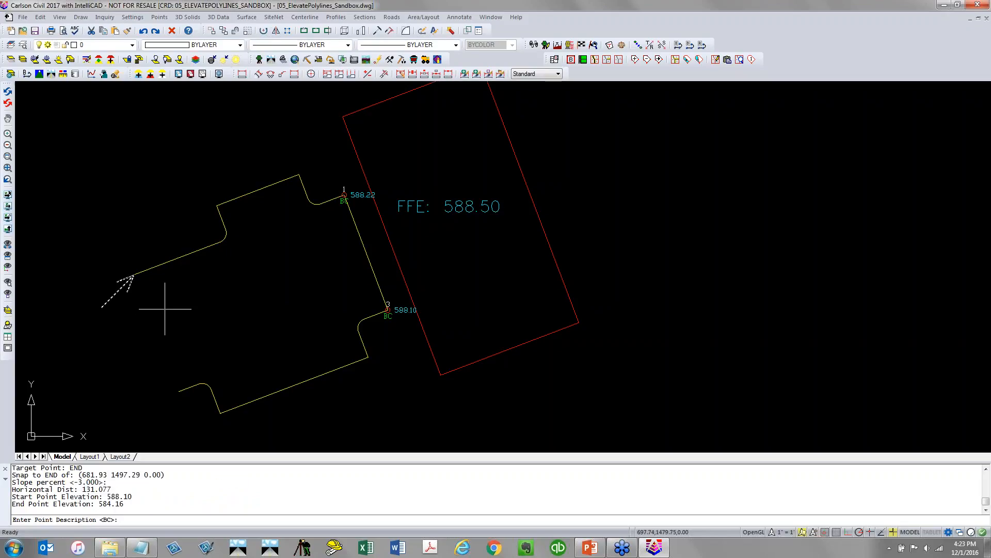
key("Return")
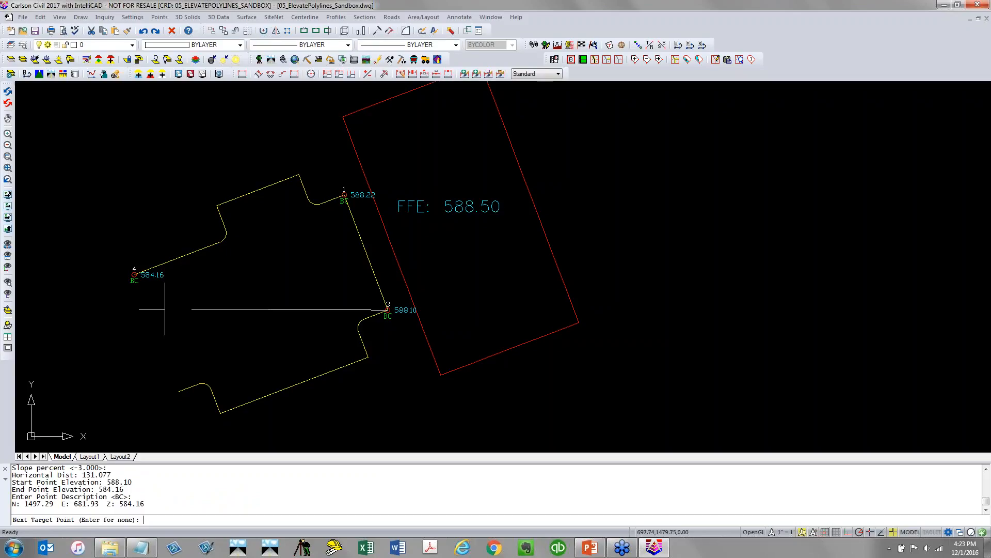
key("Return")
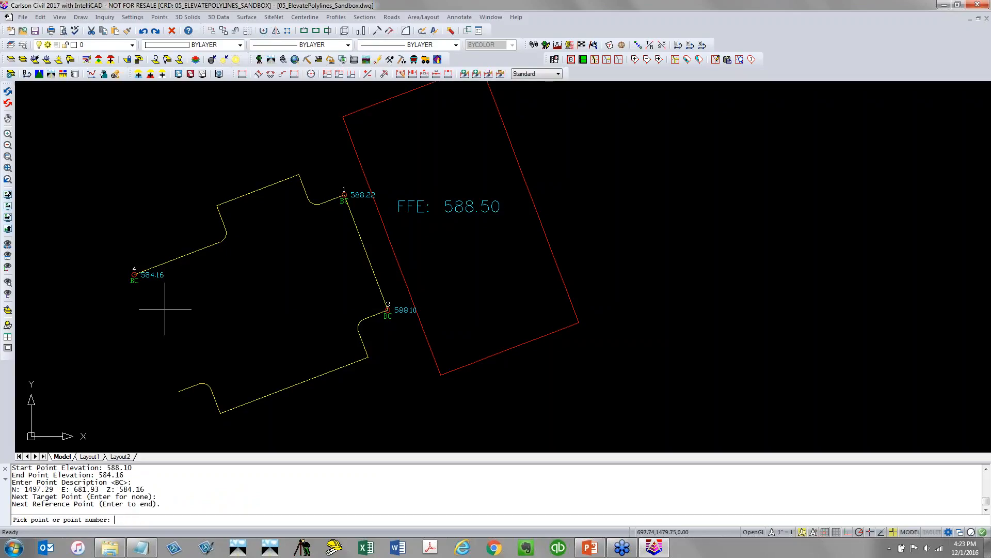
key("Return")
key("Return")
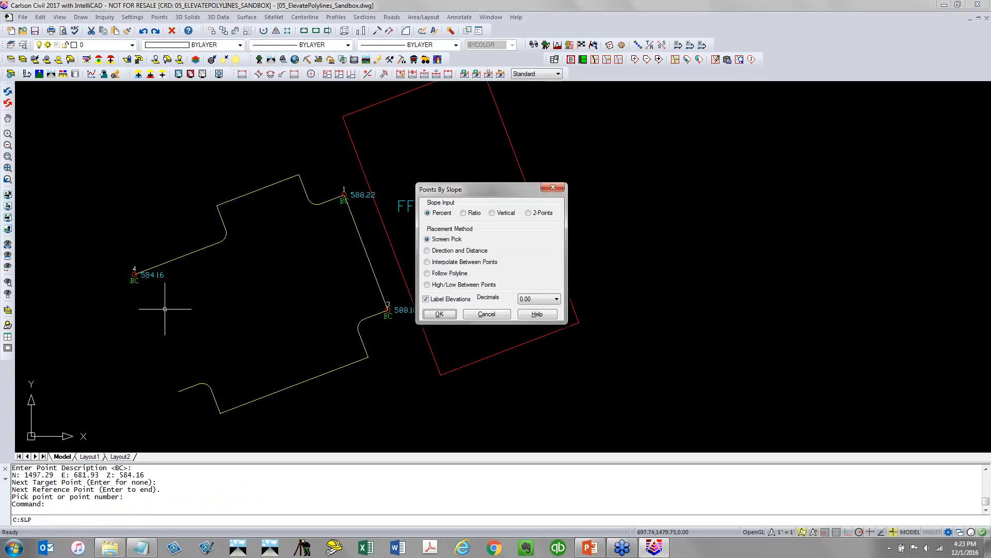
Using Follow Polyline placement, create a -3% slope point from point 3 along the polyline to its far-left endpoint, described BC BY FOLLOW
left_click(446, 274)
left_click(449, 313)
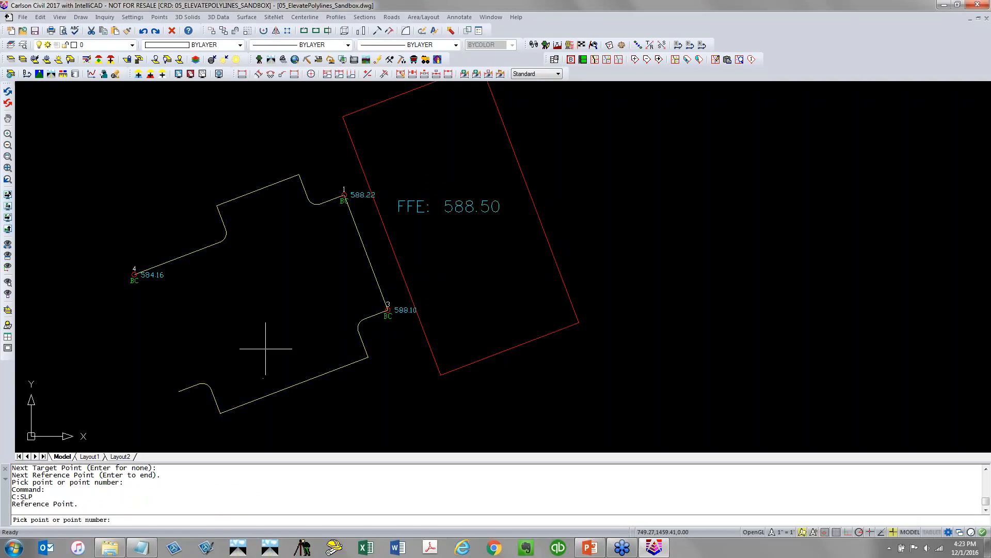
type("3")
key("Return")
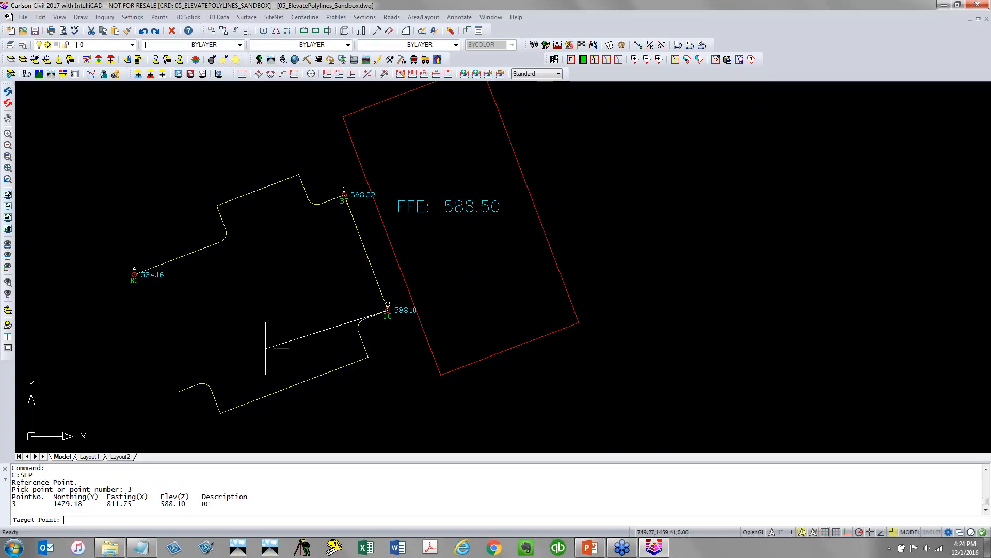
type("END")
key("Return")
left_click(172, 268)
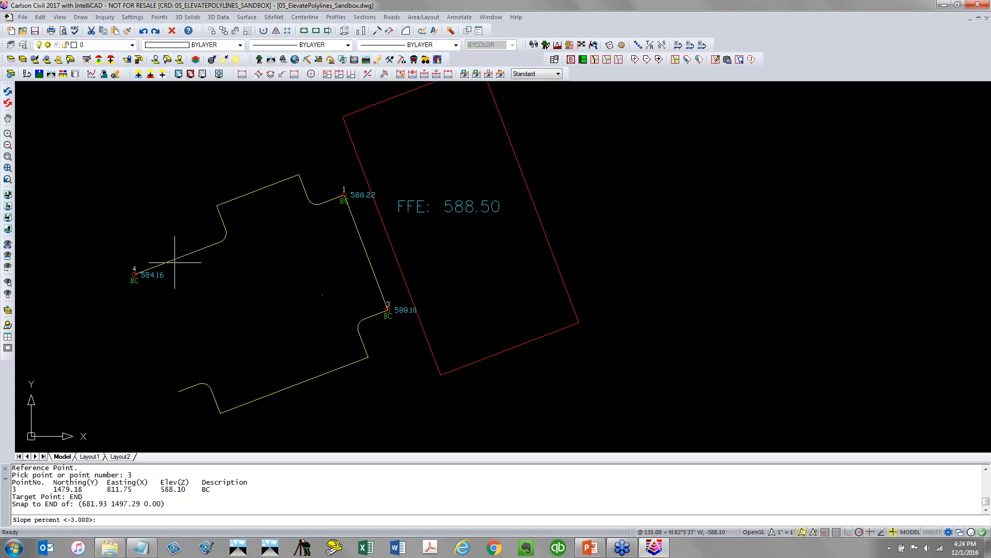
key("Return")
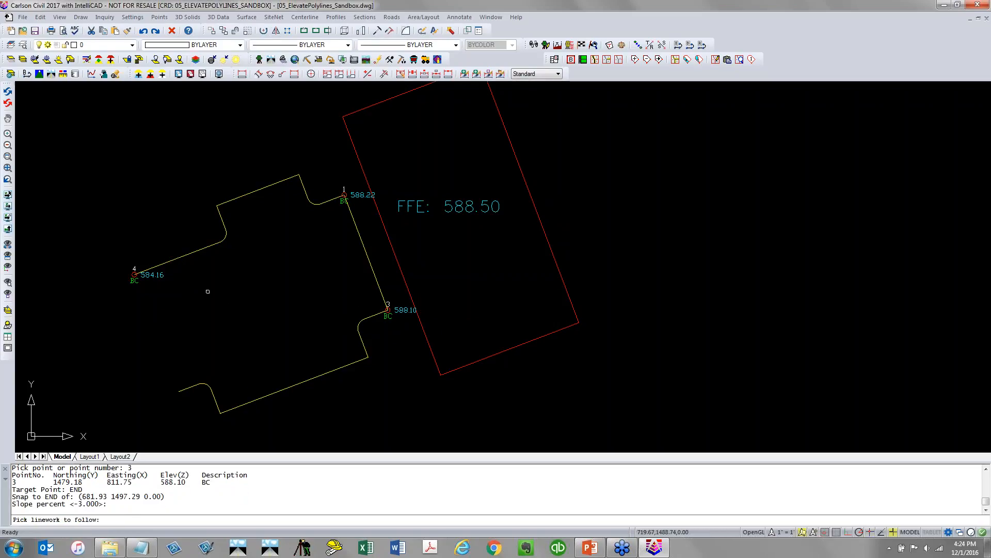
left_click(205, 248)
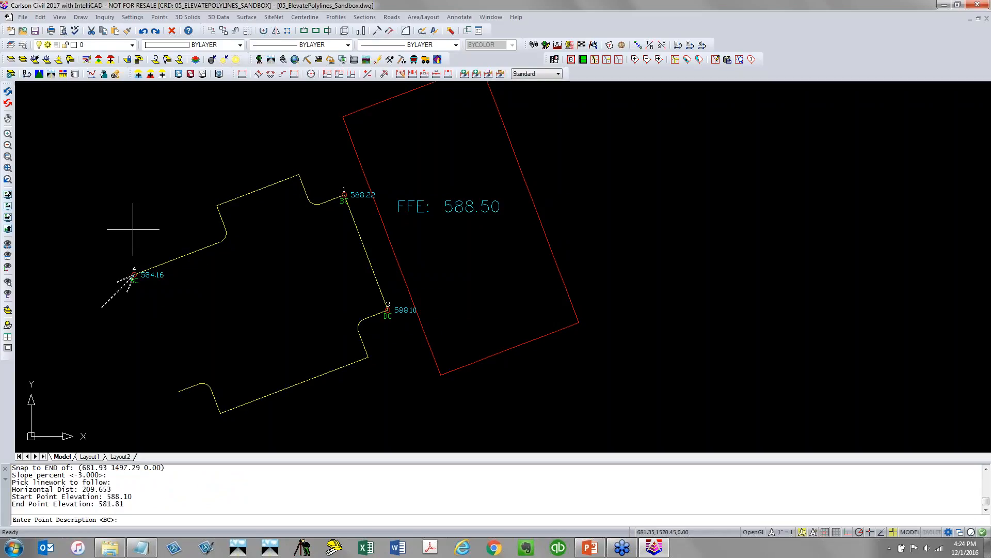
type("BC ")
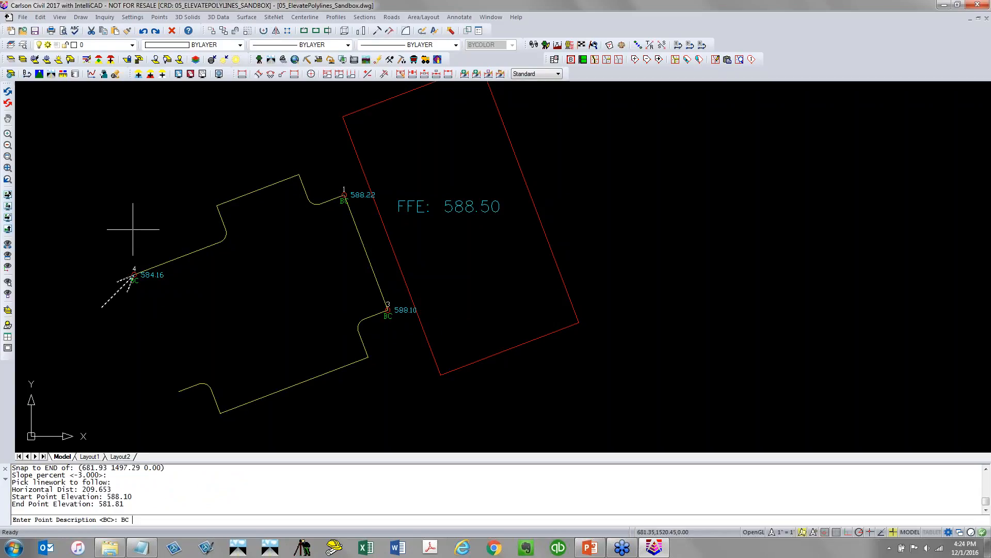
type("BY FOLLOW")
key("Return")
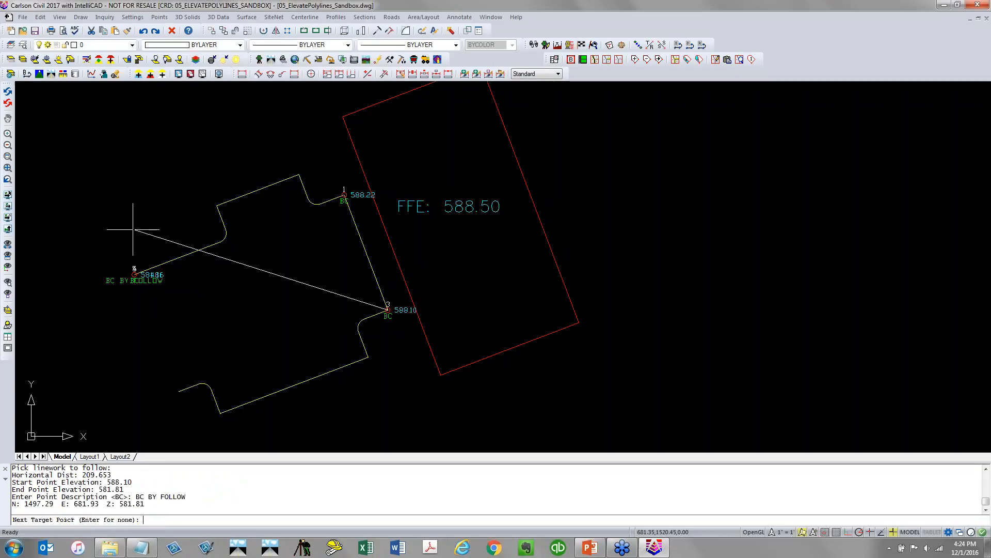
key("Return")
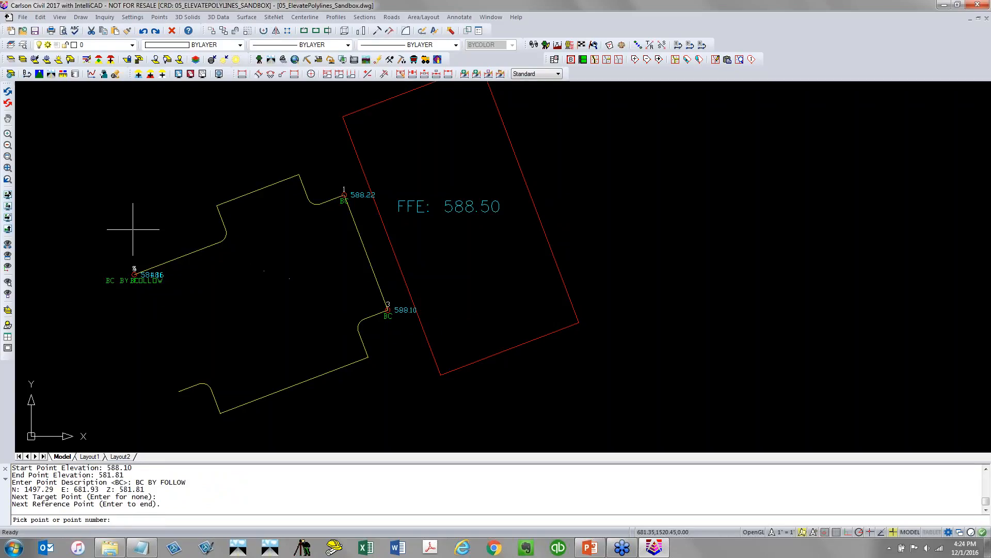
key("Return")
Move point 5's label away from point 4 with a leader
left_click(164, 19)
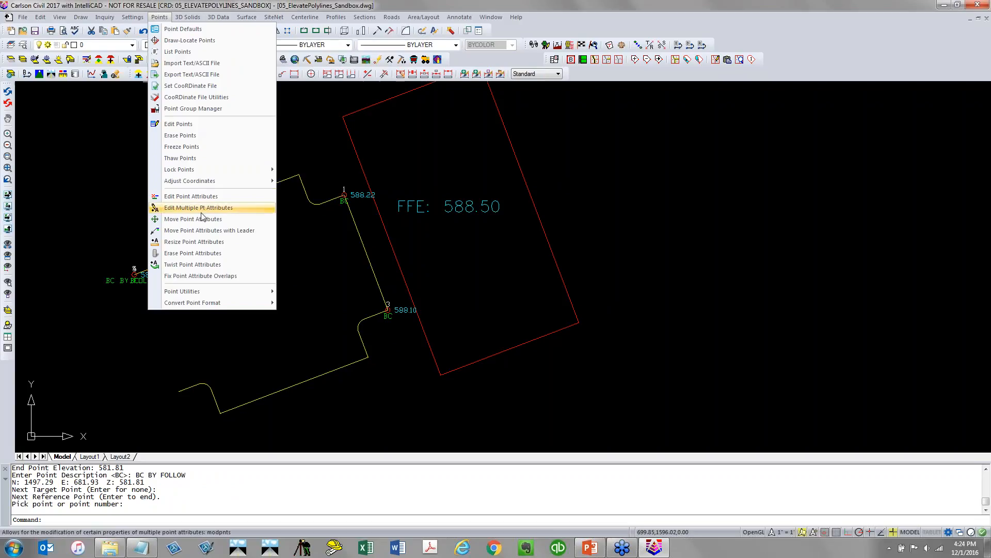
left_click(200, 233)
left_click(154, 275)
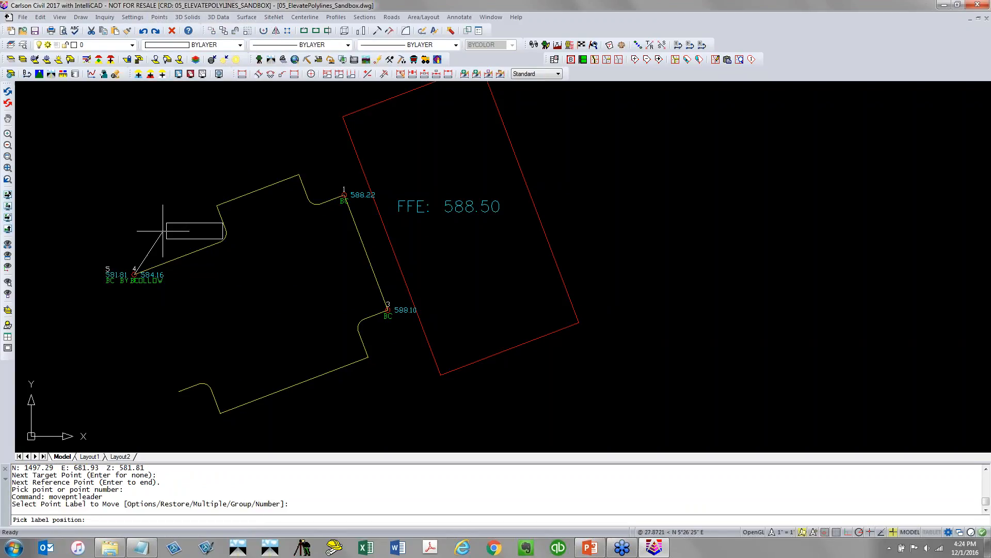
left_click(118, 222)
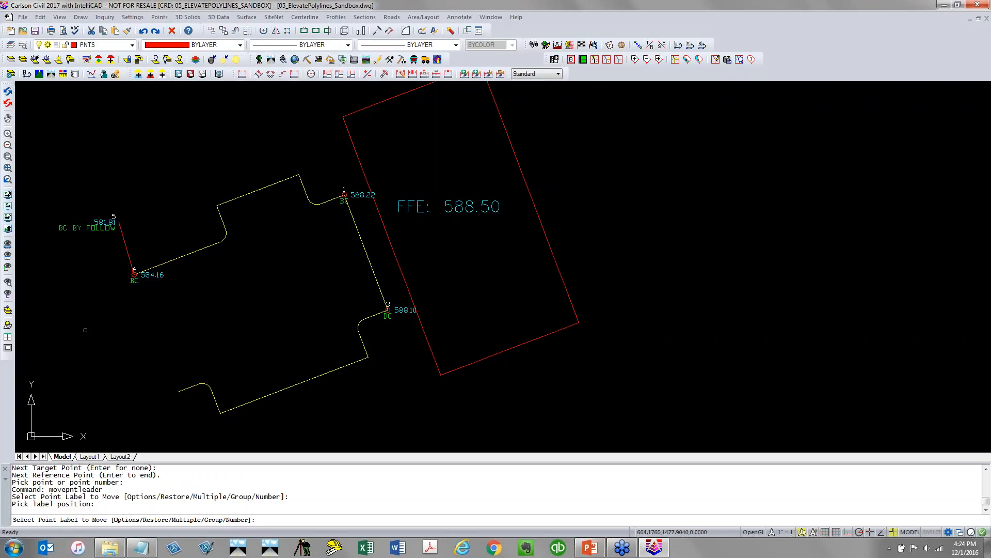
scroll(101, 240, "up", 4)
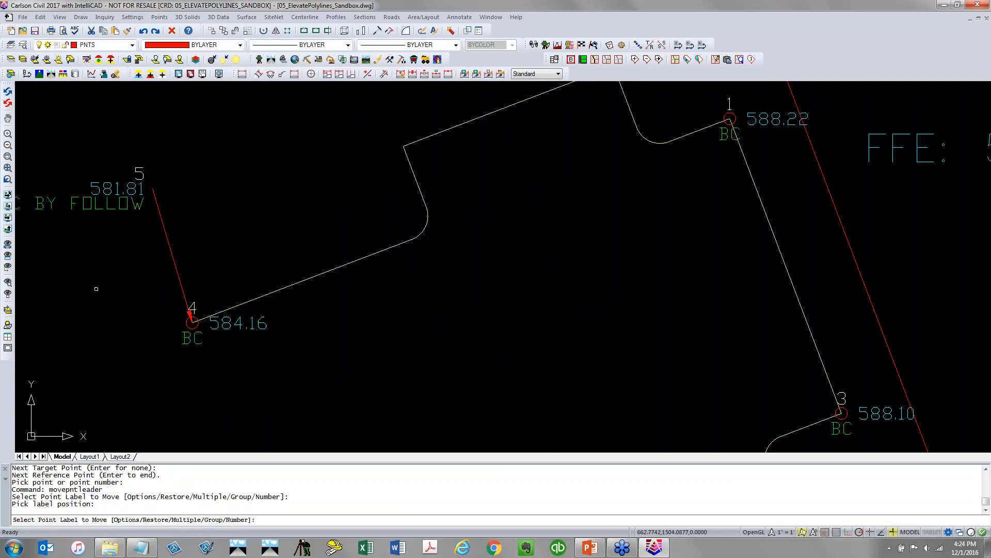
key("Return")
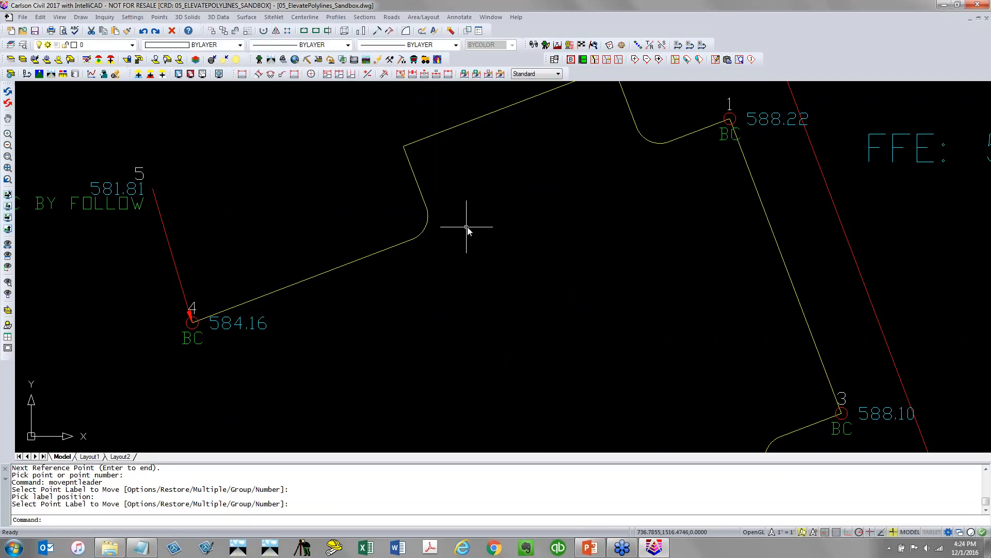
scroll(472, 226, "down", 8)
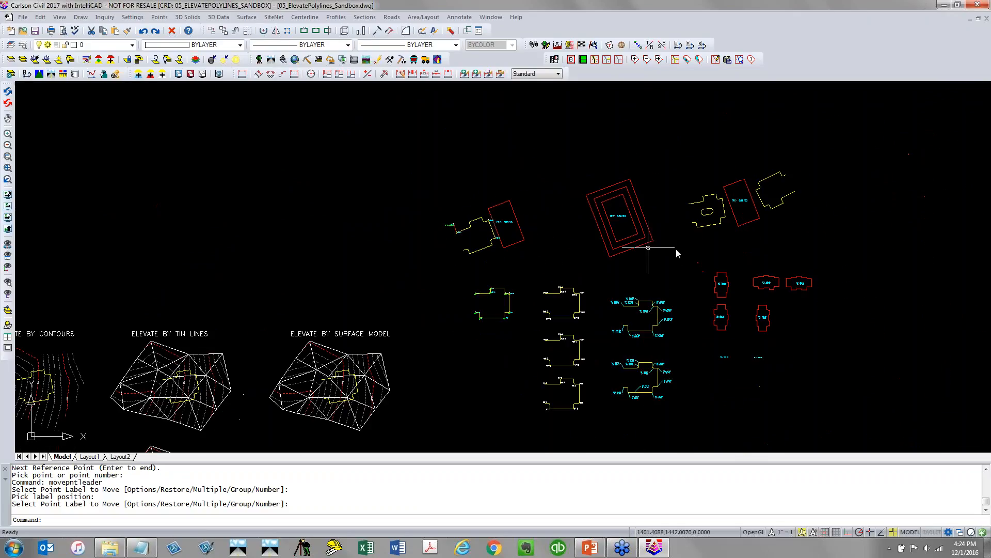
middle_click_drag(671, 248, 429, 264)
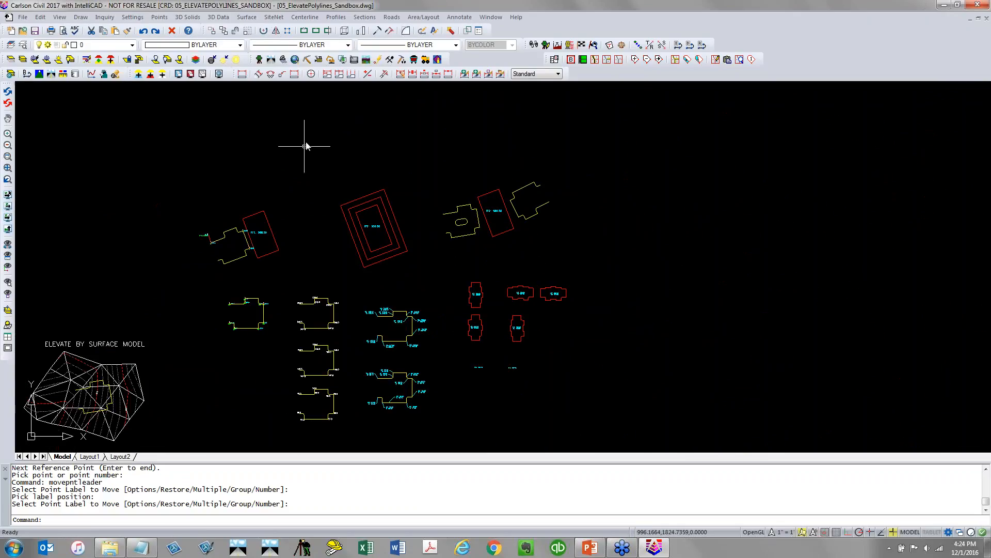
Save the current drawing and open 06_RoadNet_01a.dwg
left_click(35, 30)
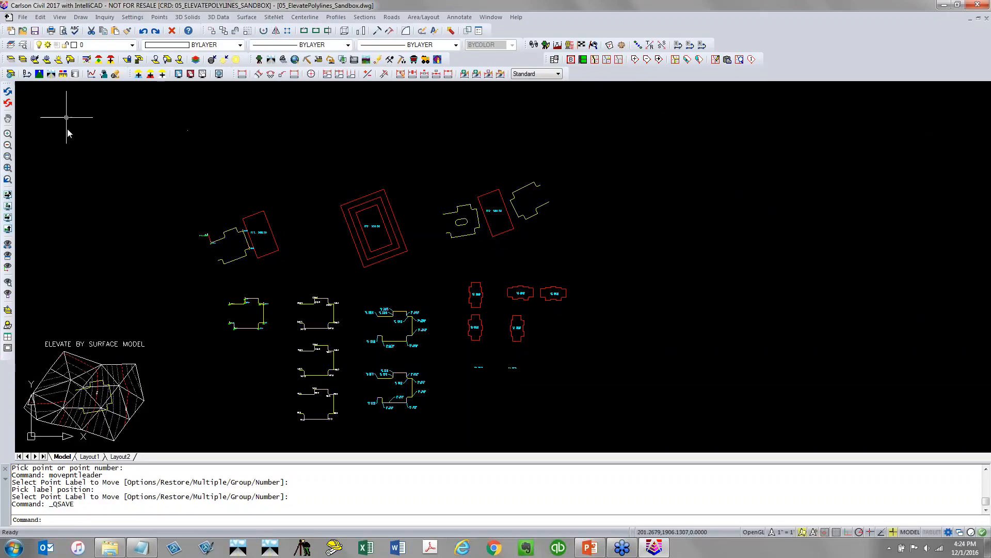
left_click(22, 31)
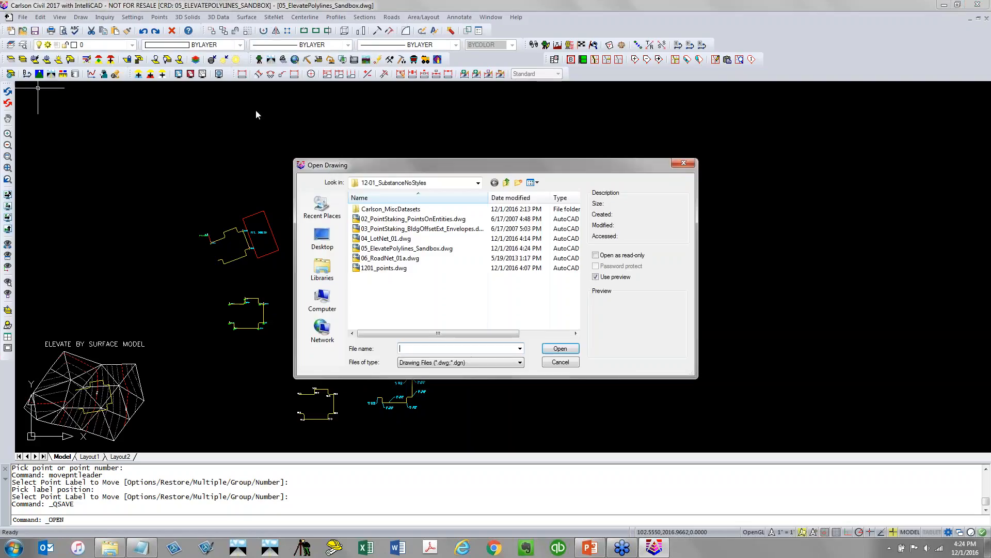
left_click(403, 258)
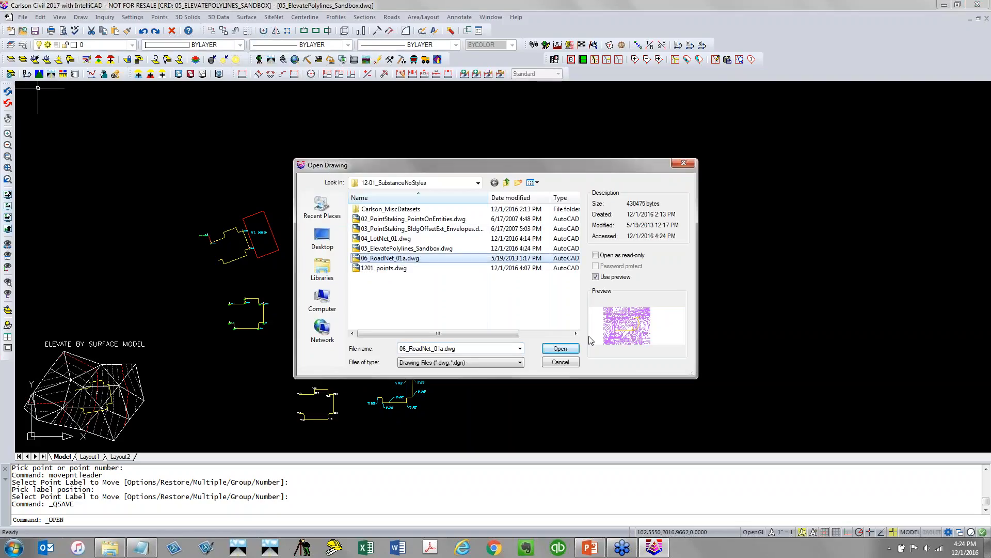
left_click(561, 349)
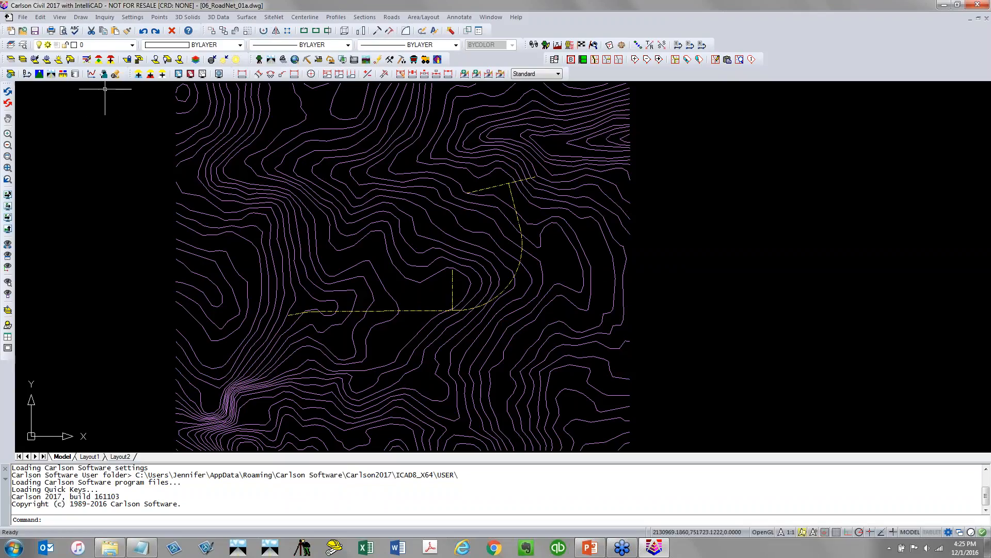
Turn on the Drawing Inspector to examine the contours and road polylines, then turn it off
left_click(105, 17)
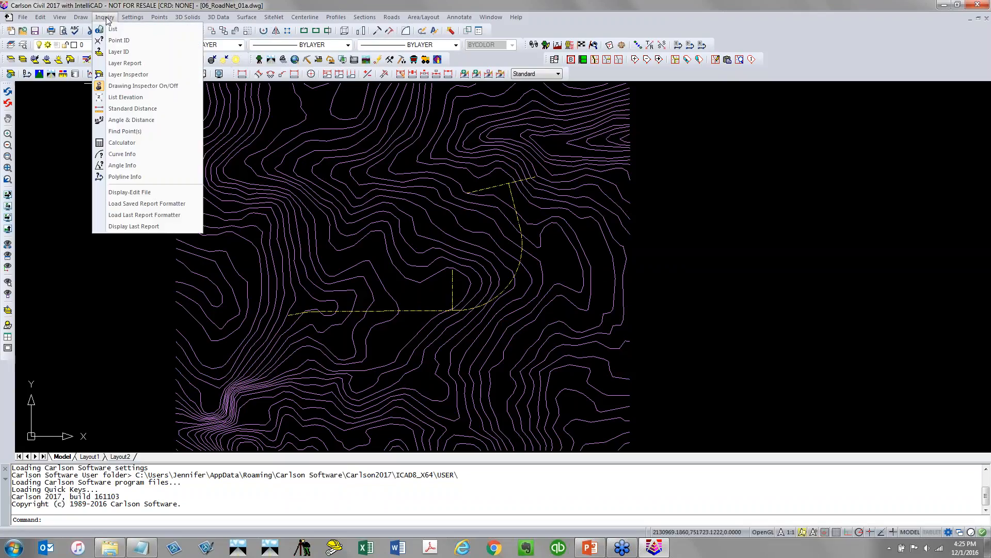
left_click(134, 86)
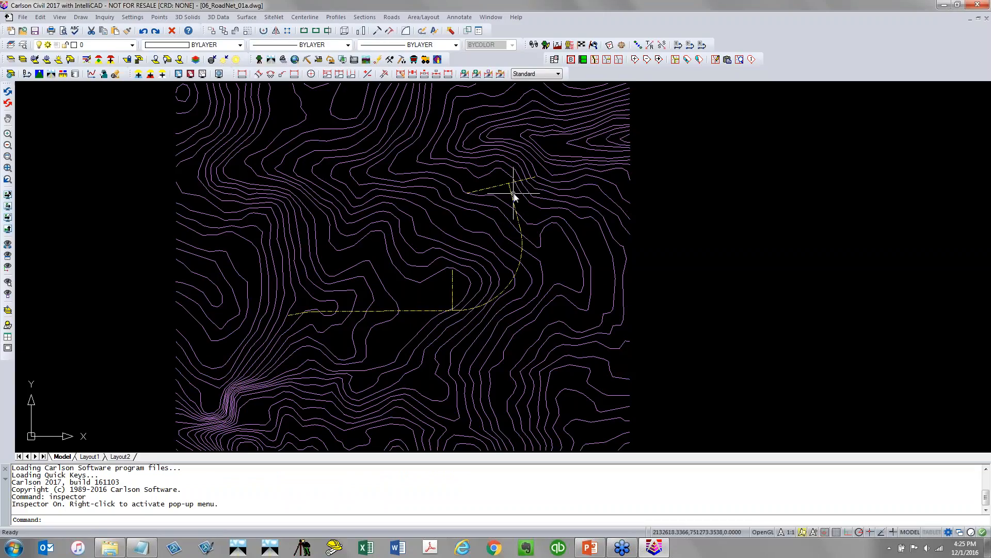
scroll(511, 188, "up", 3)
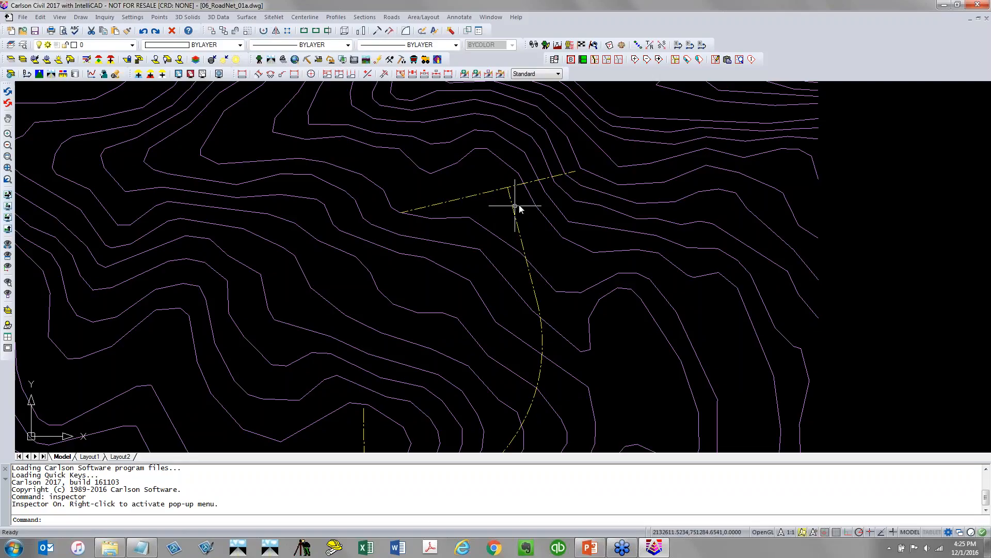
scroll(465, 256, "down", 2)
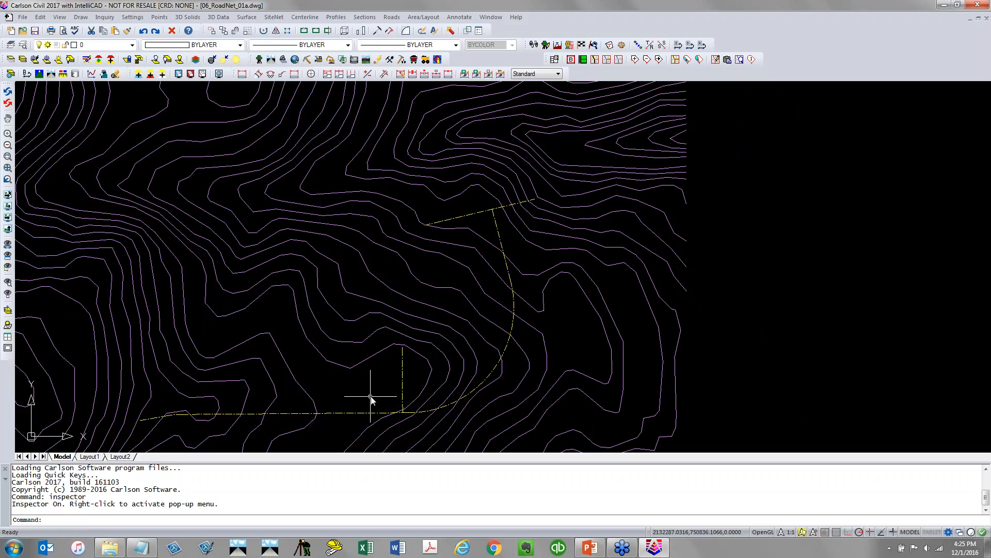
left_click(114, 19)
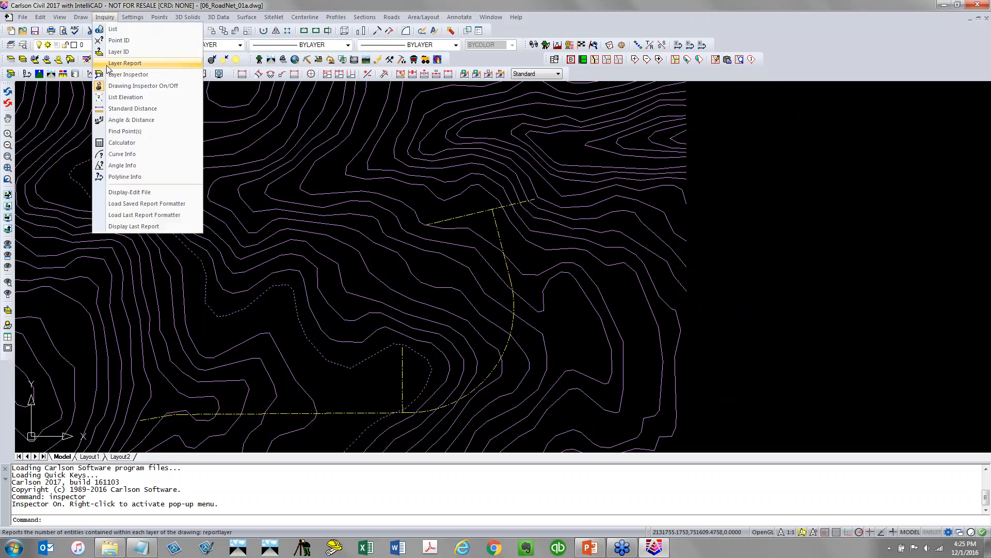
left_click(140, 84)
scroll(240, 206, "down", 4)
scroll(261, 211, "down", 2)
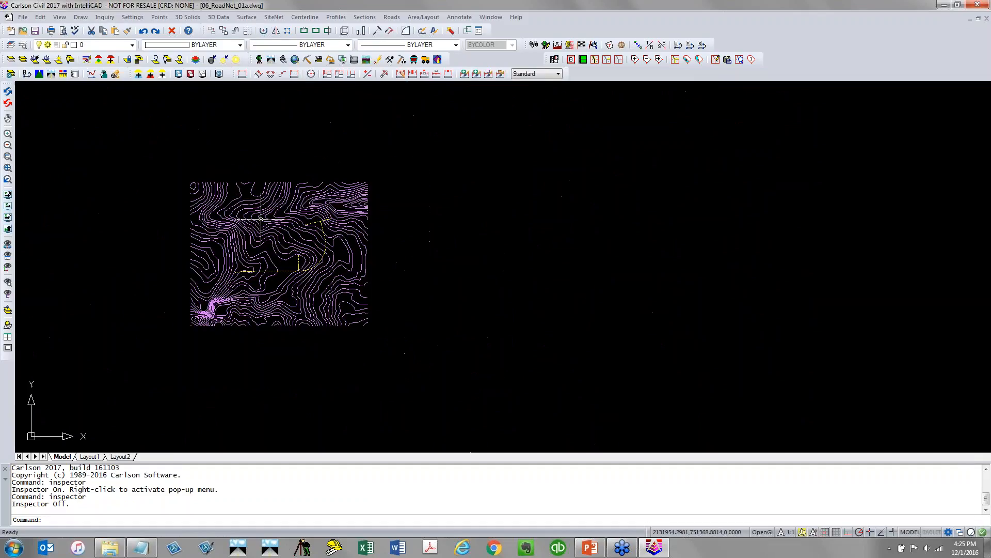
View all the drawing's contours and polylines in the 3D Viewer and orbit the model
left_click(60, 17)
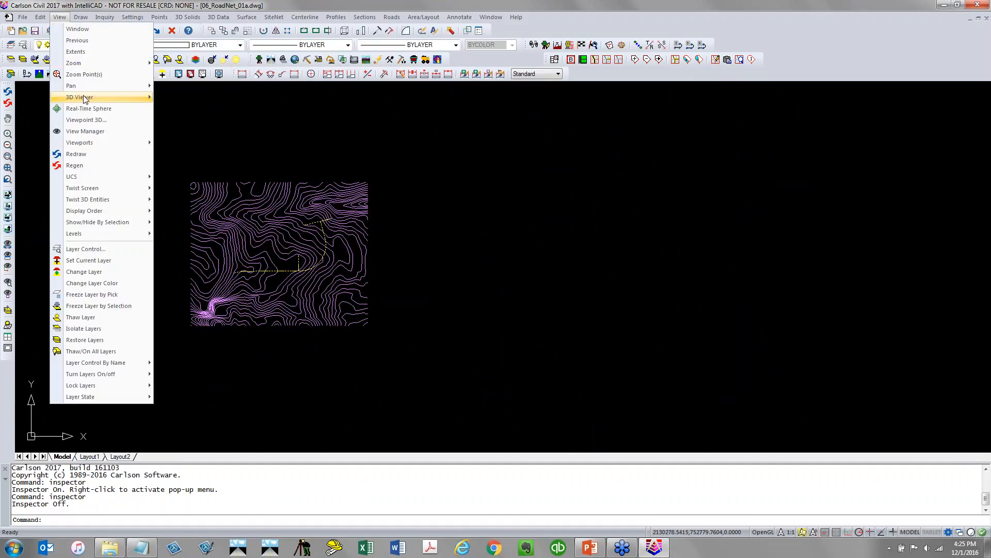
mouse_move(124, 97)
left_click(189, 114)
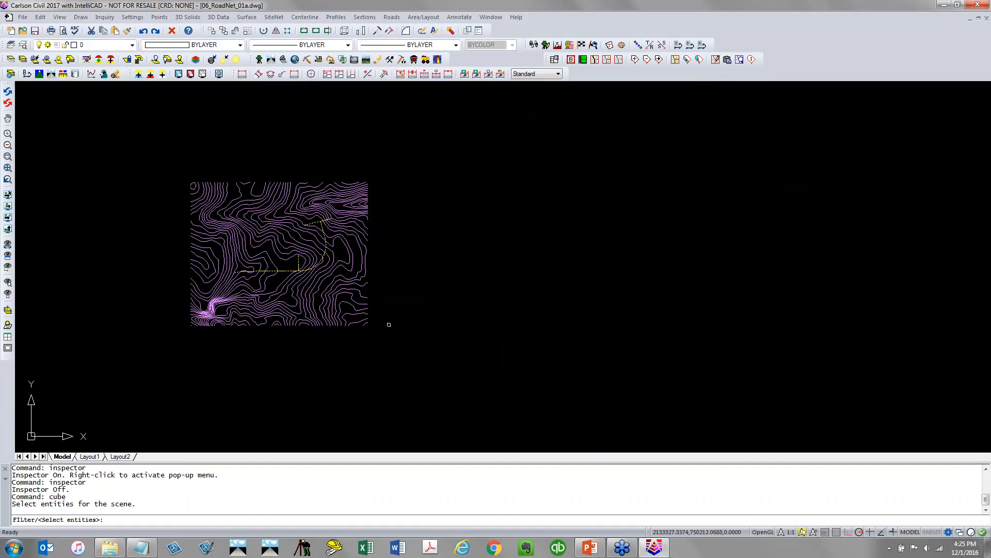
left_click(400, 361)
left_click(173, 138)
key("Return")
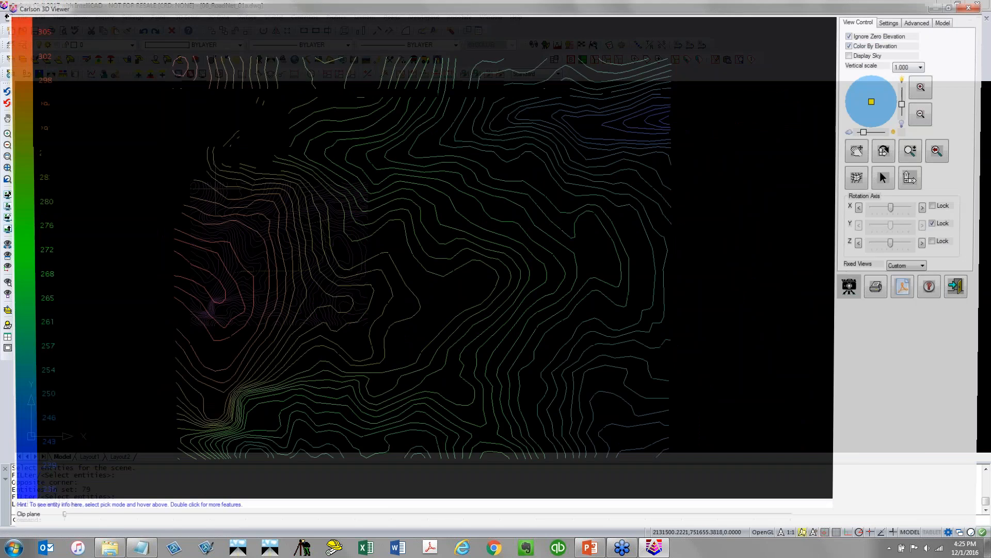
left_click_drag(419, 323, 444, 186)
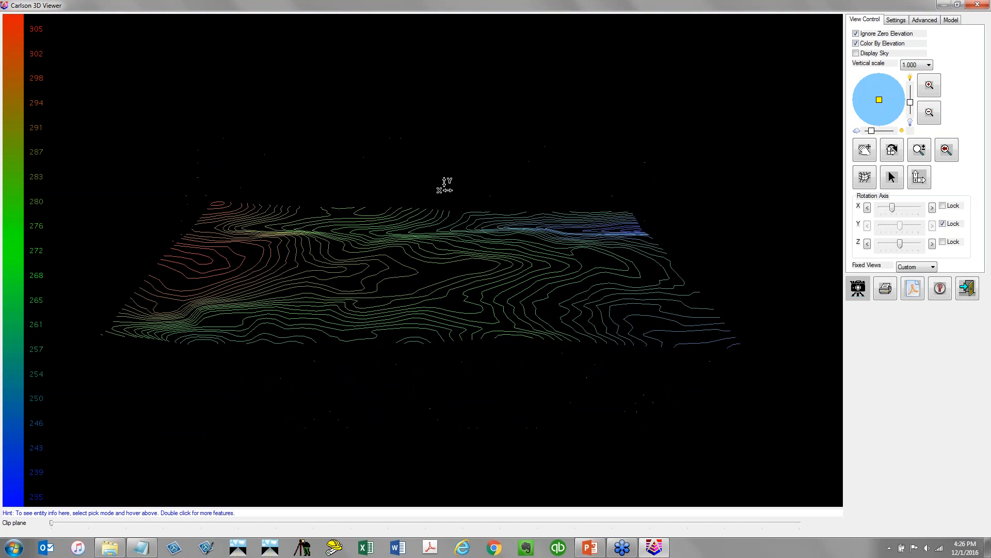
Toggle Ignore Zero Elevation off and back on while orbiting, then close the 3D Viewer
left_click(875, 36)
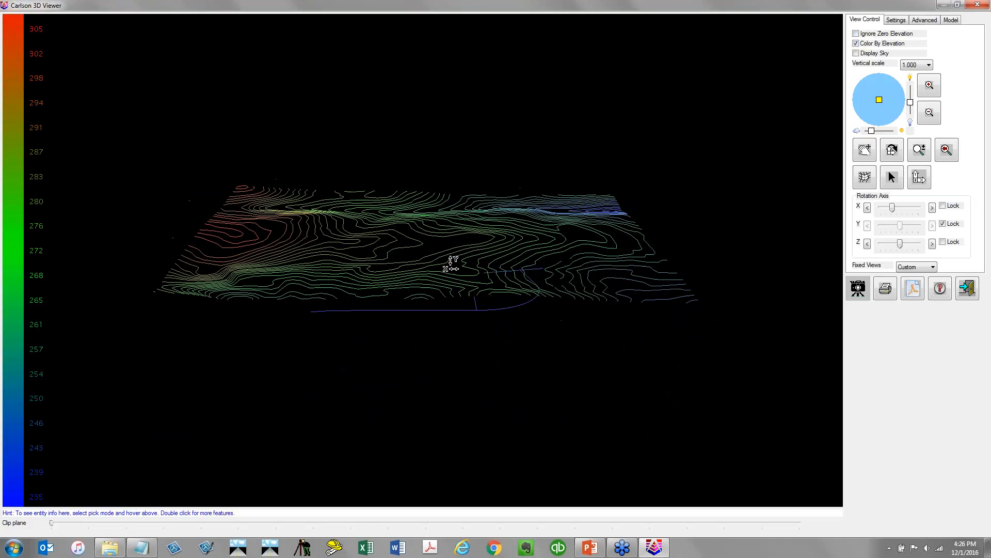
left_click_drag(442, 283, 445, 329)
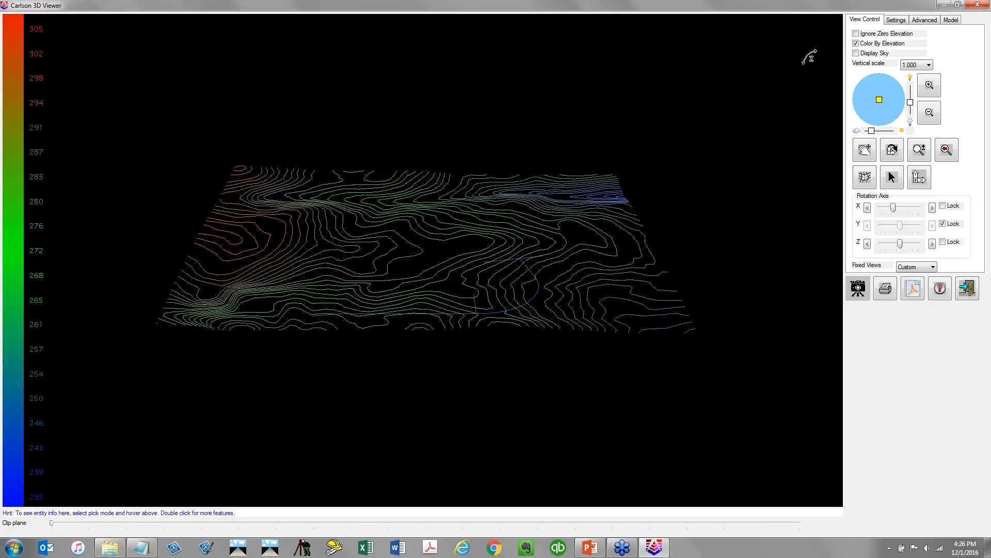
left_click(856, 34)
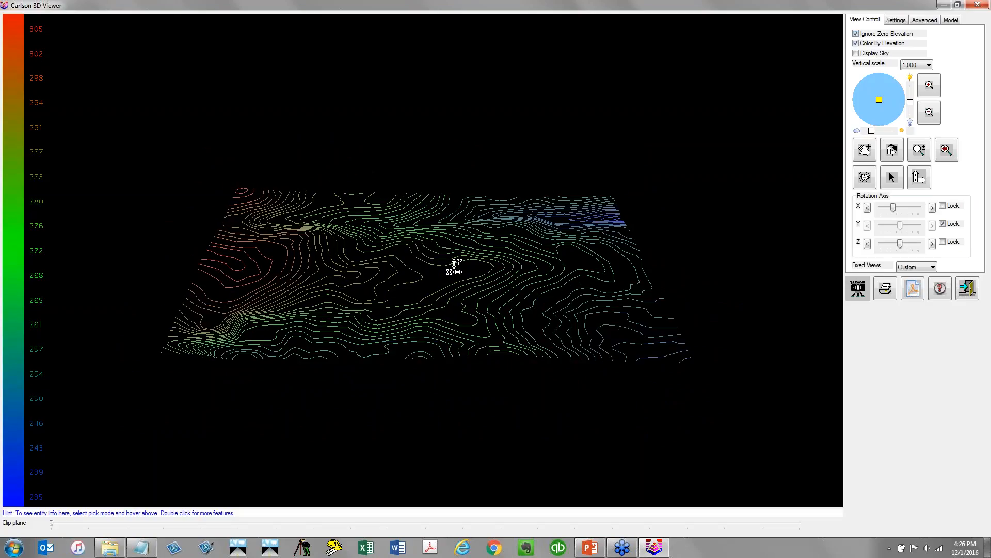
left_click_drag(298, 428, 427, 259)
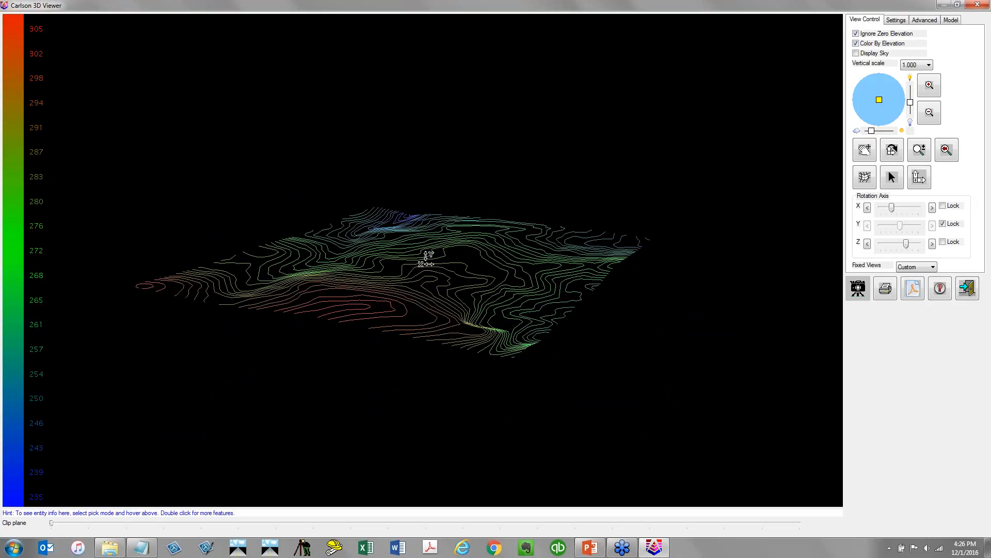
left_click(976, 6)
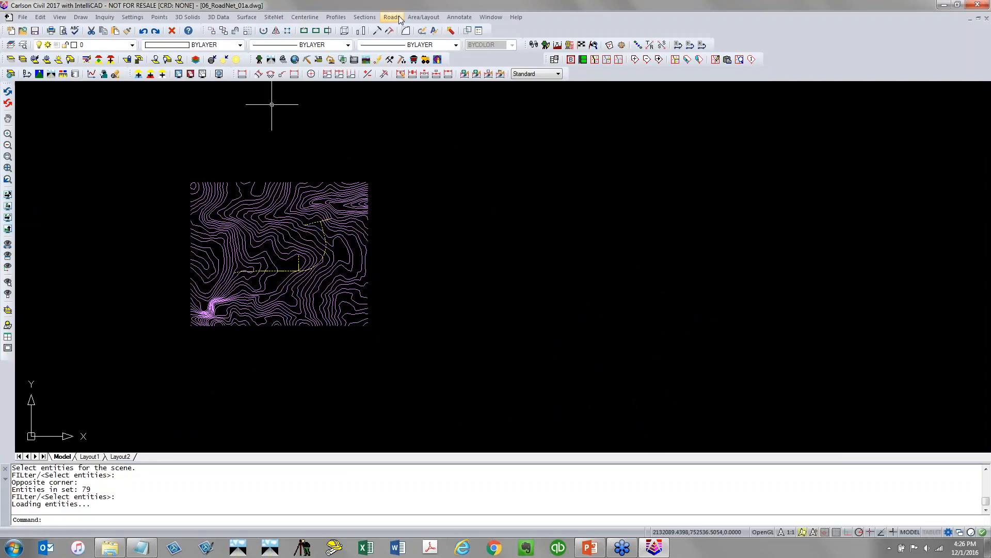
Start Triangulate & Contour and set the triangulation file name to 1201_ROADNET_EGBYCONTOURS
left_click(247, 17)
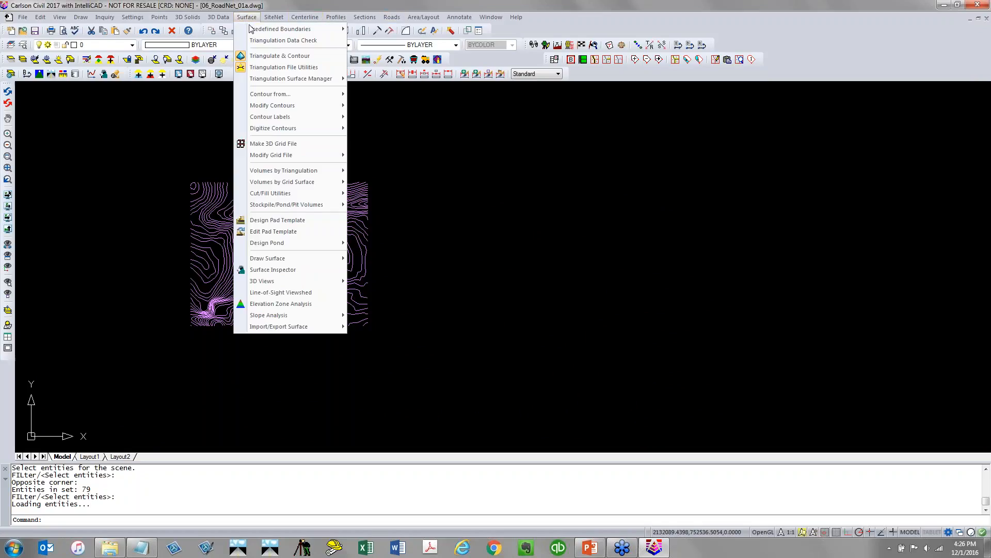
left_click(250, 56)
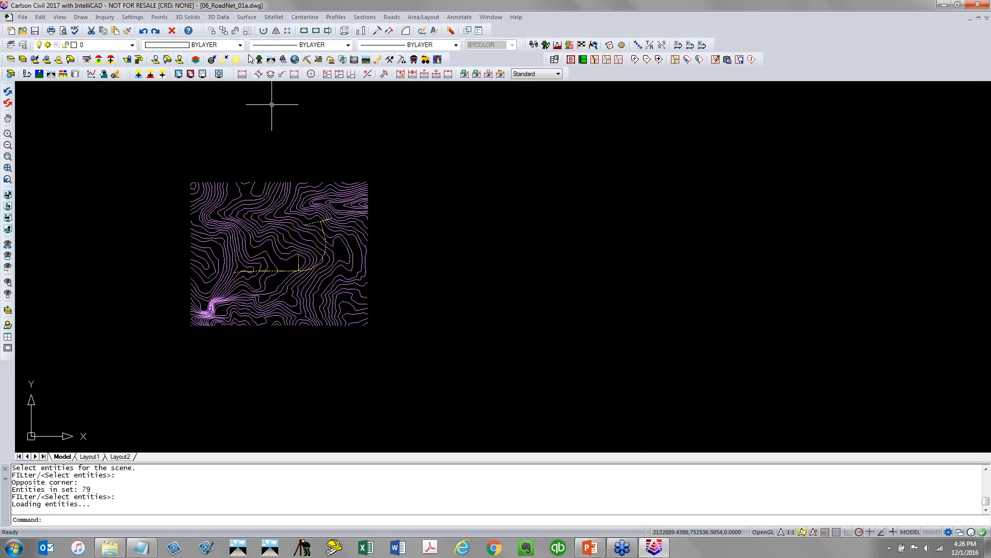
left_click(383, 140)
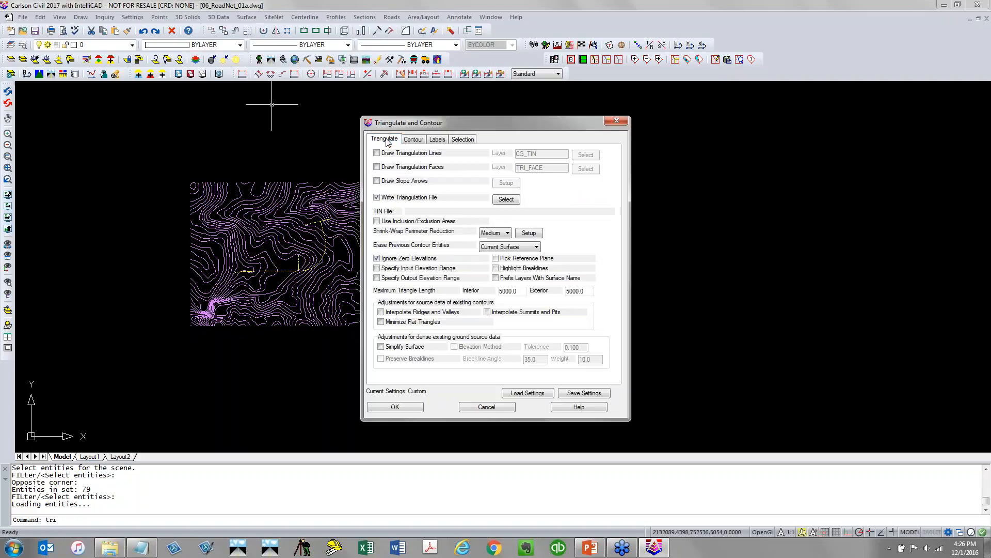
left_click(507, 199)
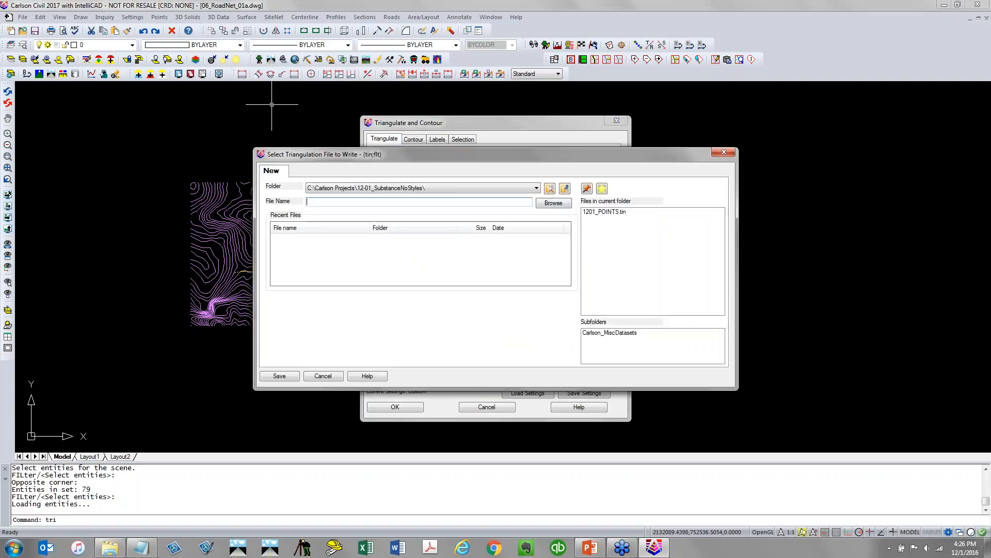
type("1201_ROADNET_E")
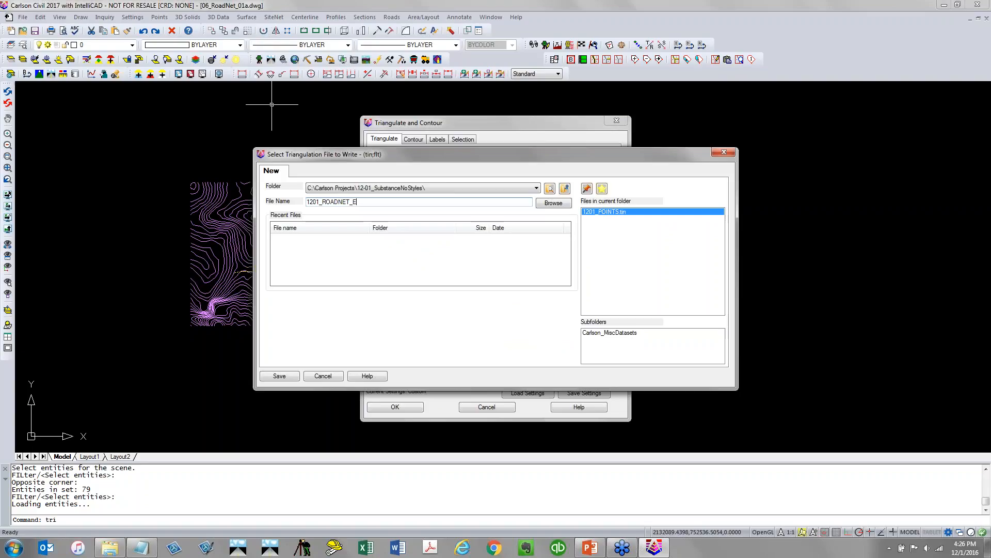
type("GBYCONTOURS")
left_click(298, 377)
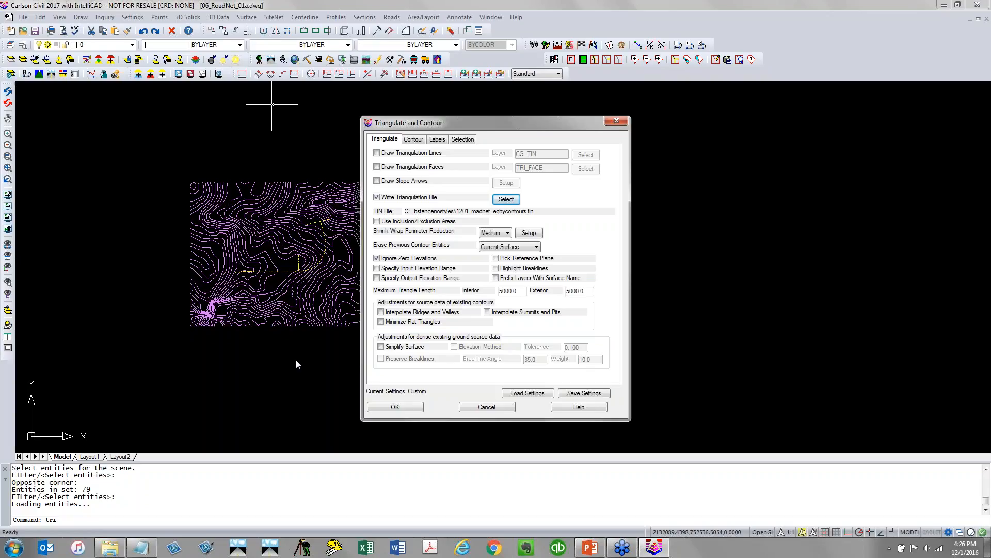
Enable Interpolate Ridges and Valleys, Minimize Flat Triangles and Interpolate Summits and Pits, and turn off Draw Contours
left_click(381, 313)
left_click(381, 323)
left_click(487, 313)
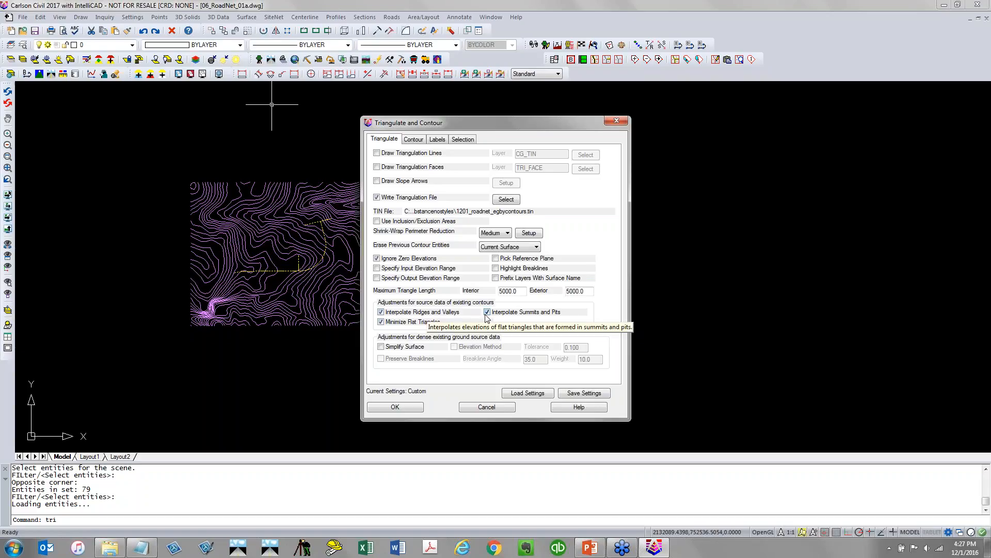
left_click(413, 140)
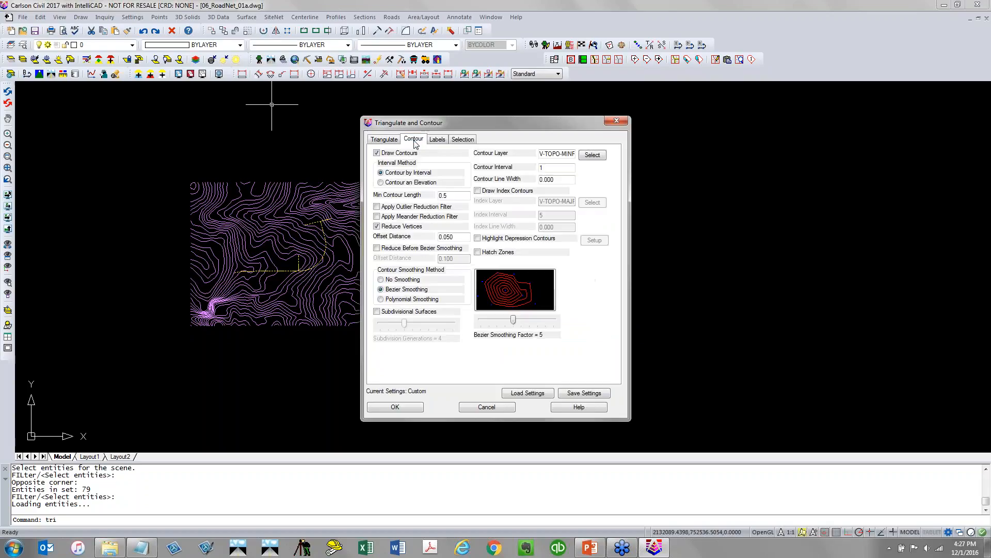
left_click(404, 154)
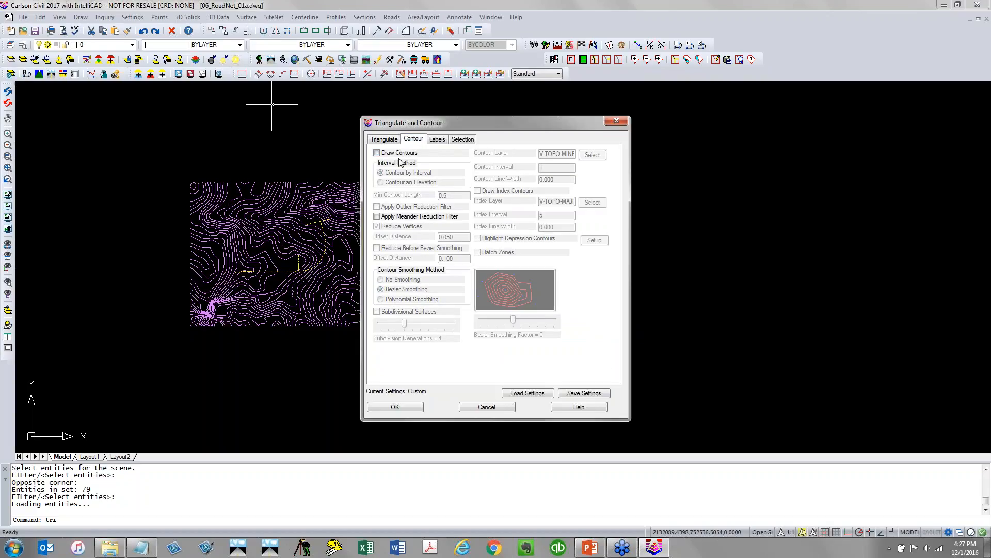
Review the label and selection options, then triangulate the contours selected with a window around the drawing
left_click(439, 141)
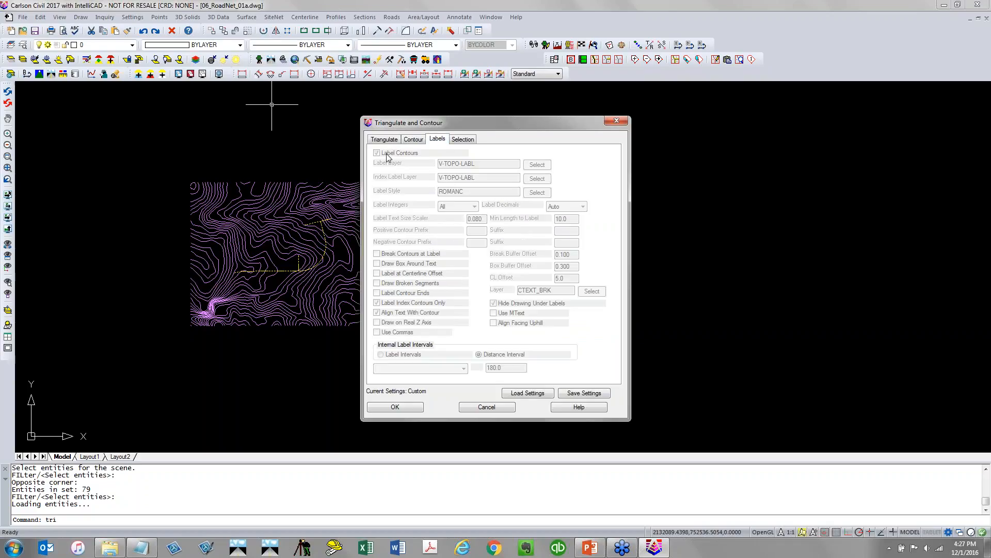
left_click(463, 139)
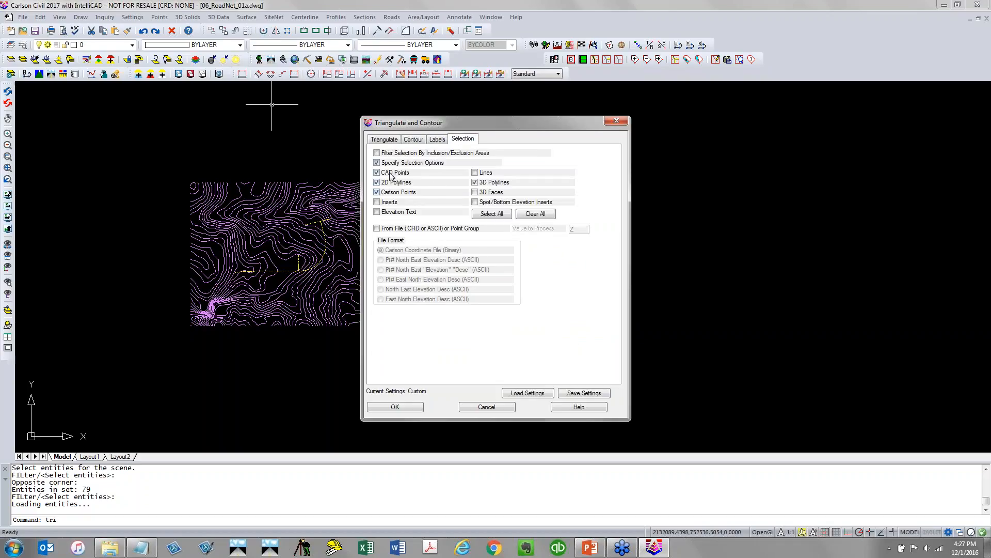
left_click(419, 408)
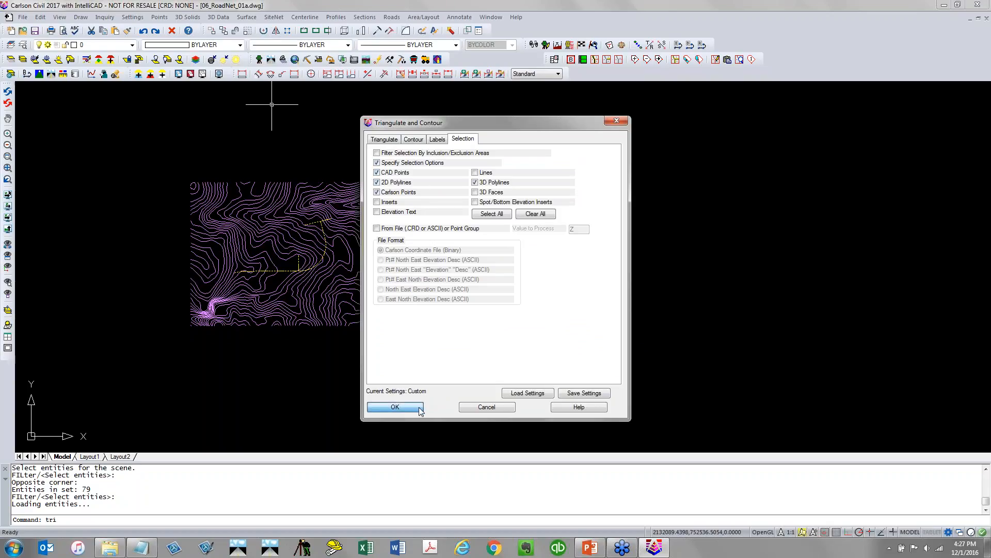
left_click(435, 387)
left_click(161, 178)
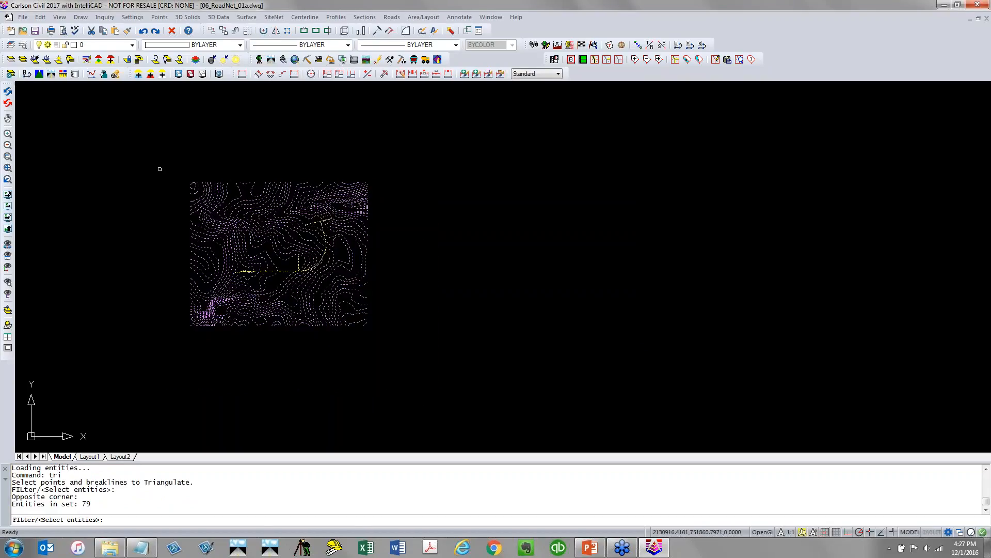
key("Return")
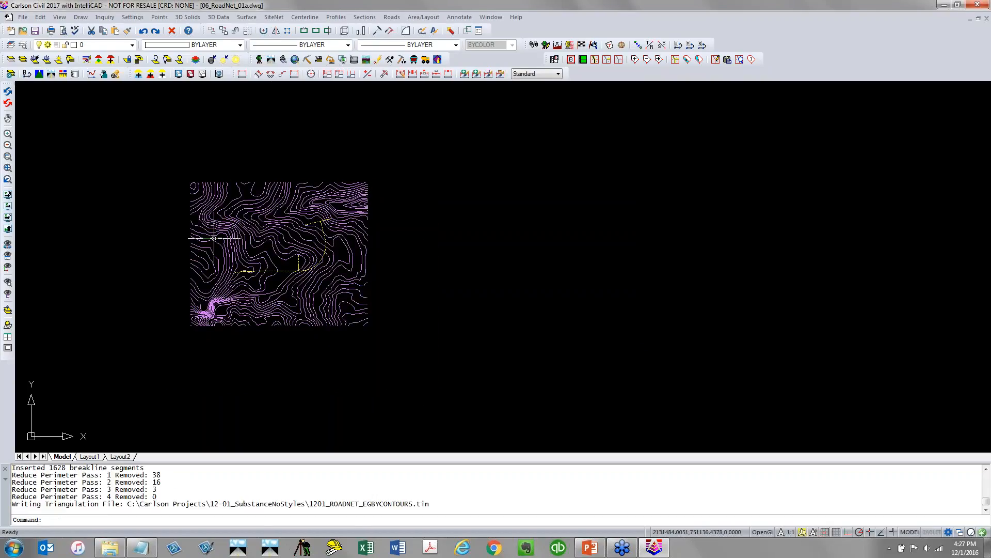
Open the 1201_ROADNET_EGBYCONTOURS surface in the 3D Viewer, orbit it to inspect, and close the viewer
left_click(60, 18)
mouse_move(65, 99)
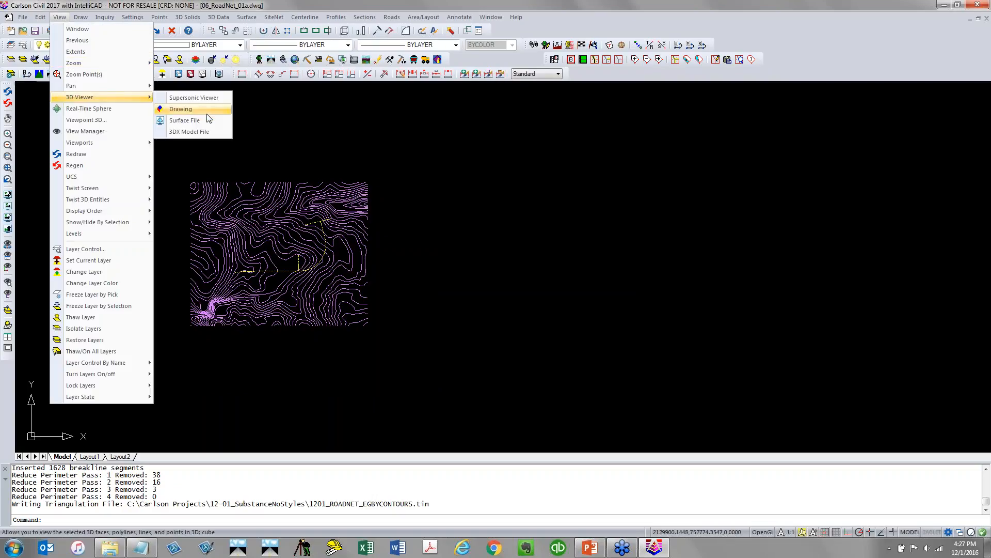
left_click(206, 119)
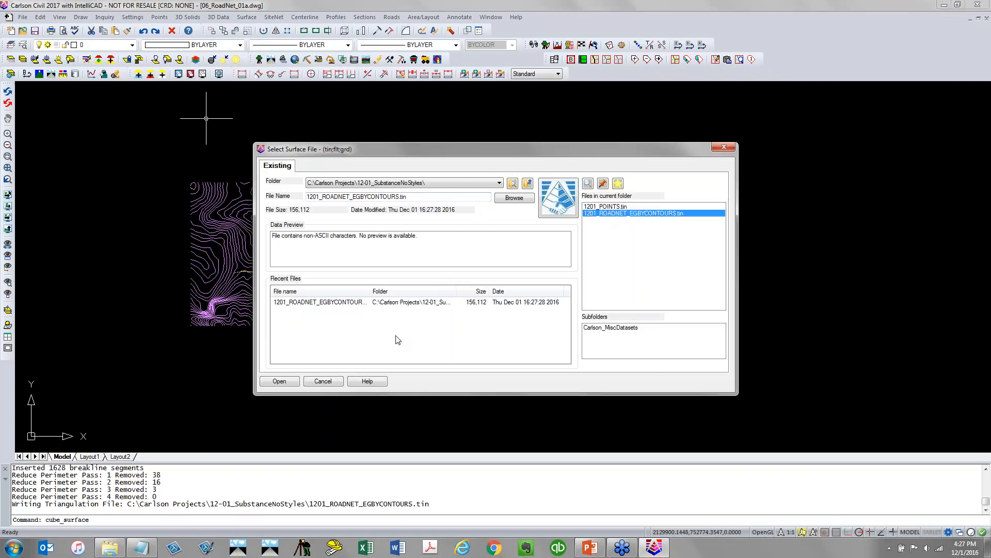
left_click(278, 382)
left_click_drag(394, 319, 445, 126)
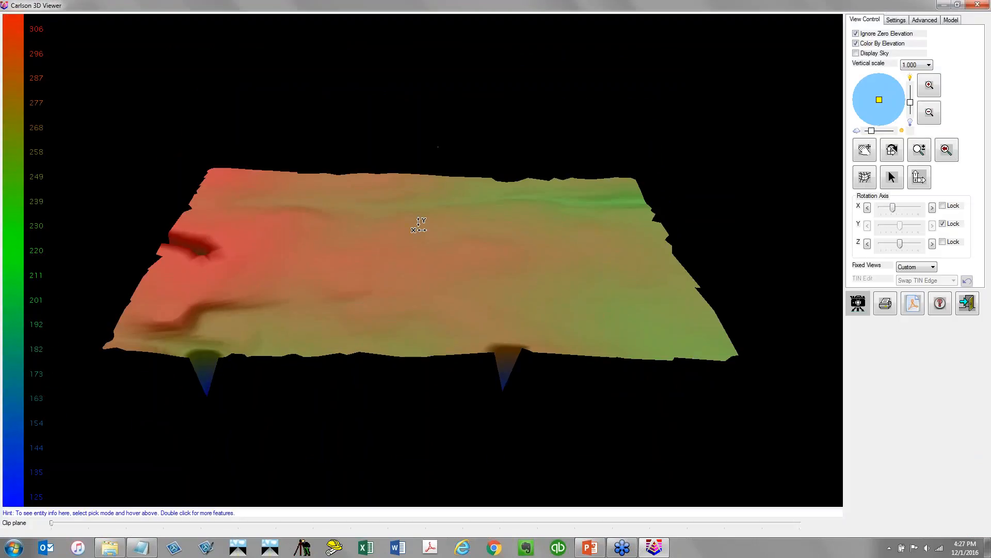
left_click_drag(394, 318, 431, 293)
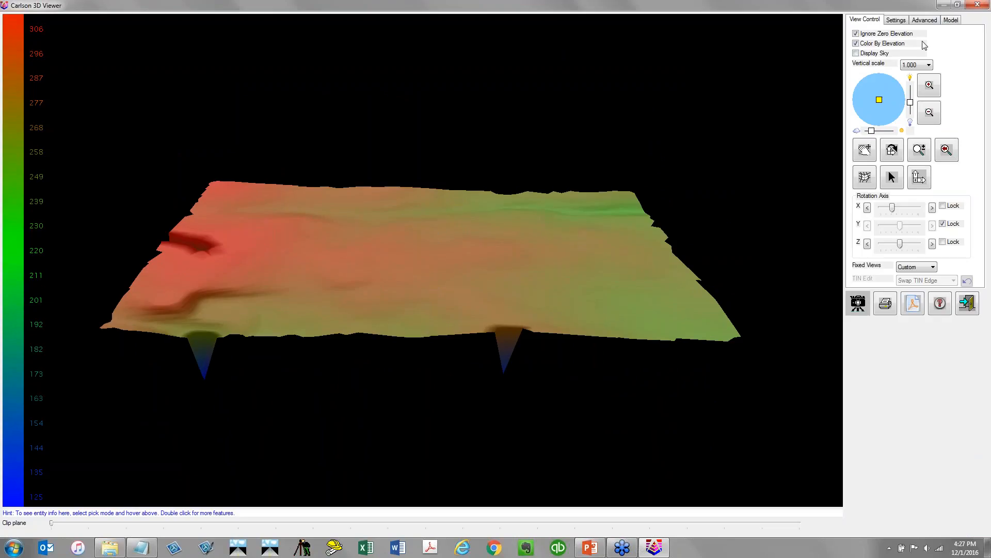
left_click(977, 5)
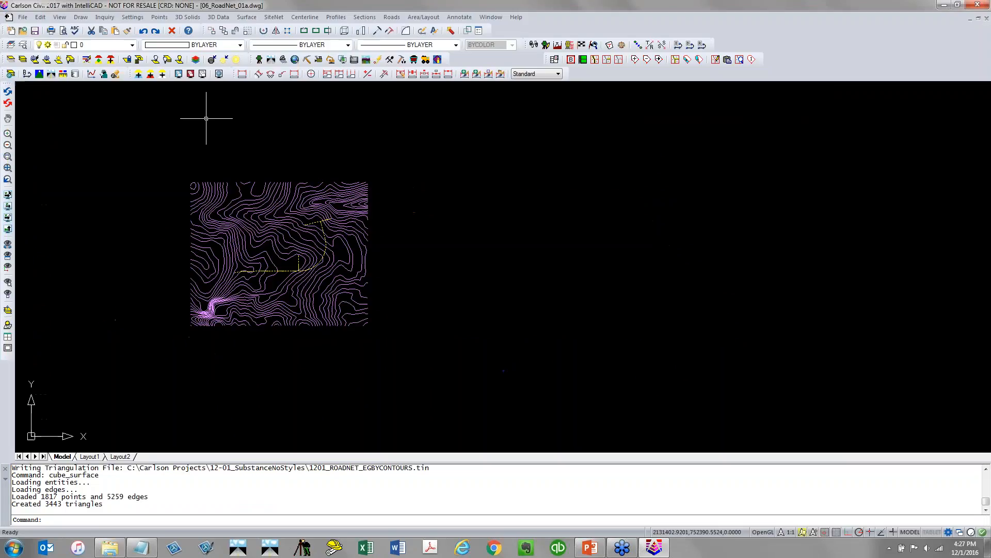
Save the drawing
scroll(226, 366, "up", 5)
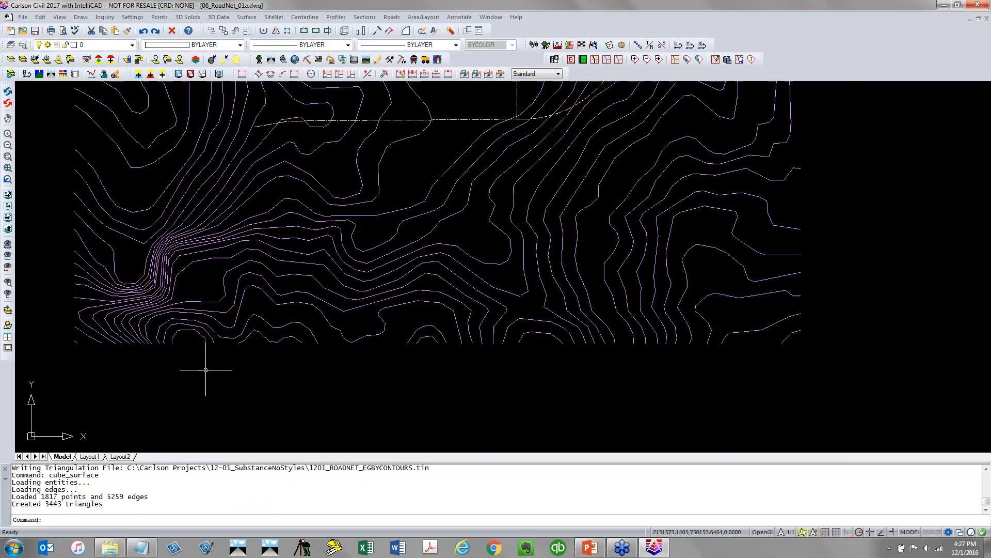
scroll(205, 370, "down", 5)
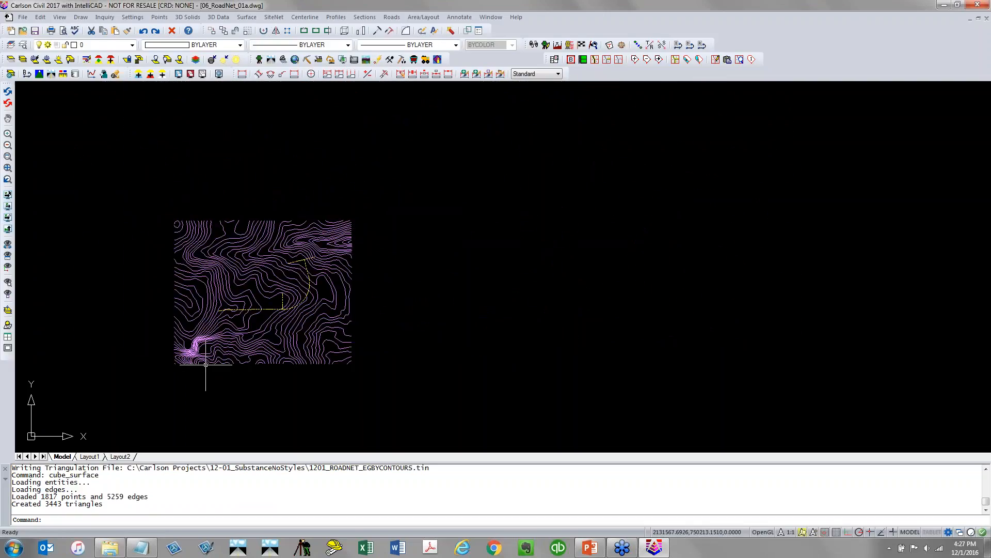
scroll(205, 367, "up", 3)
scroll(206, 392, "down", 2)
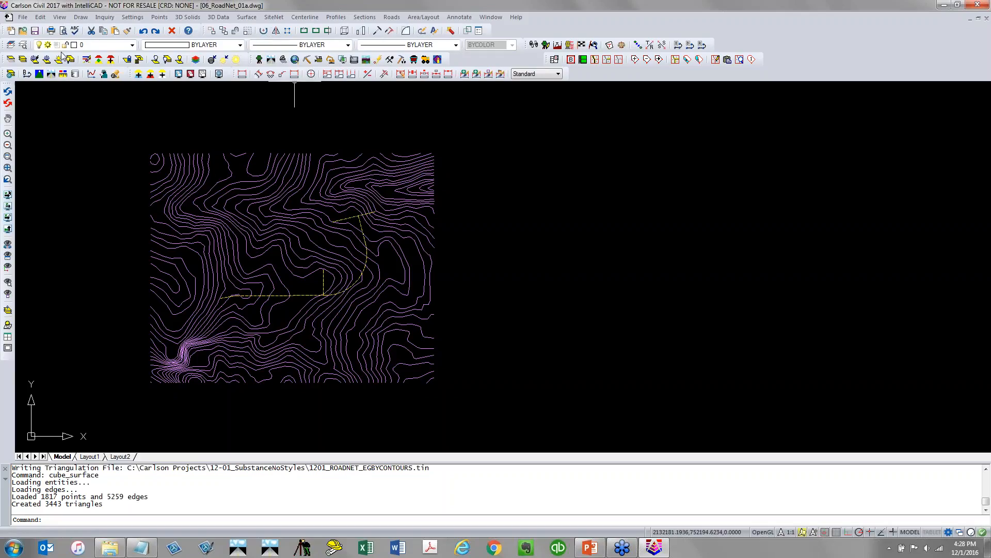
left_click(34, 31)
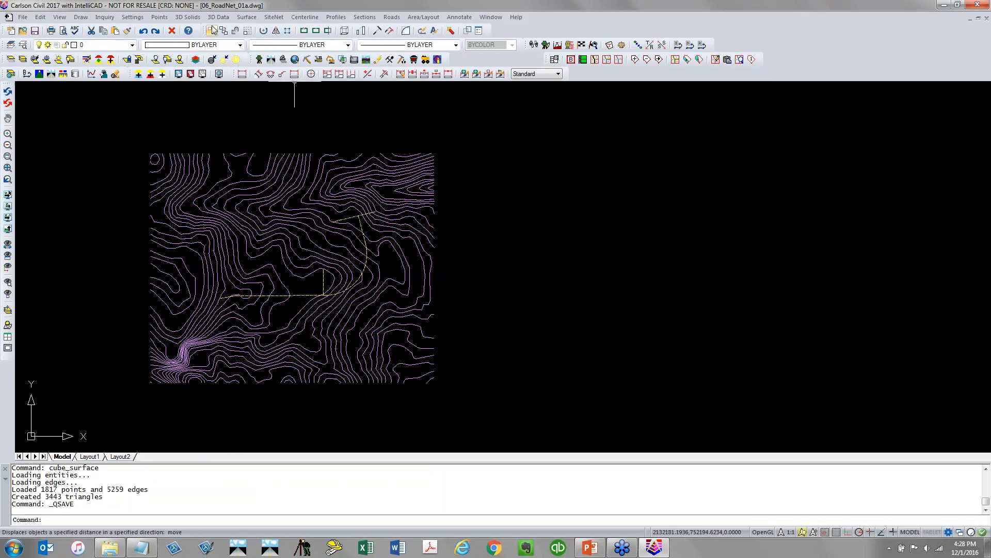
Start Road Network and create a new road network file named 1201_ROADNET01
left_click(251, 18)
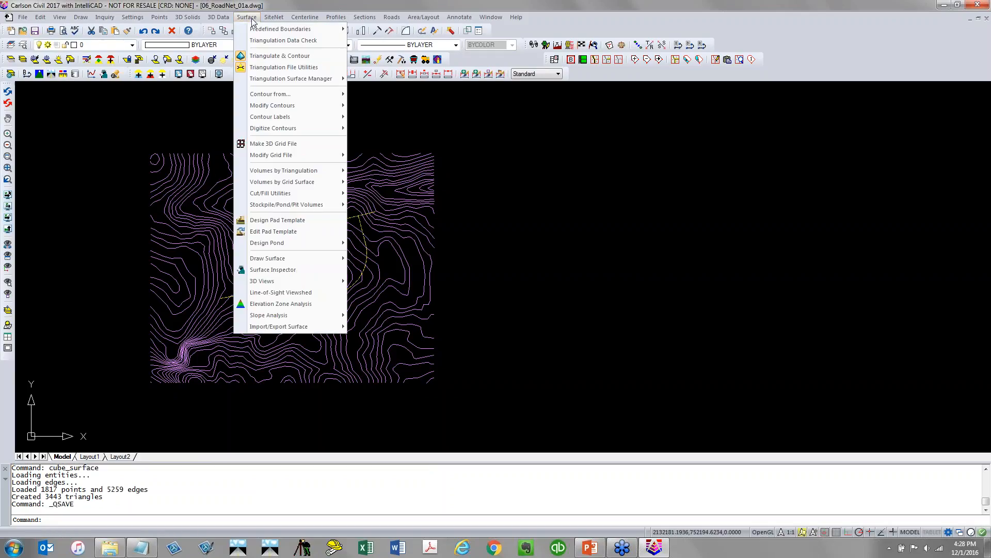
mouse_move(399, 19)
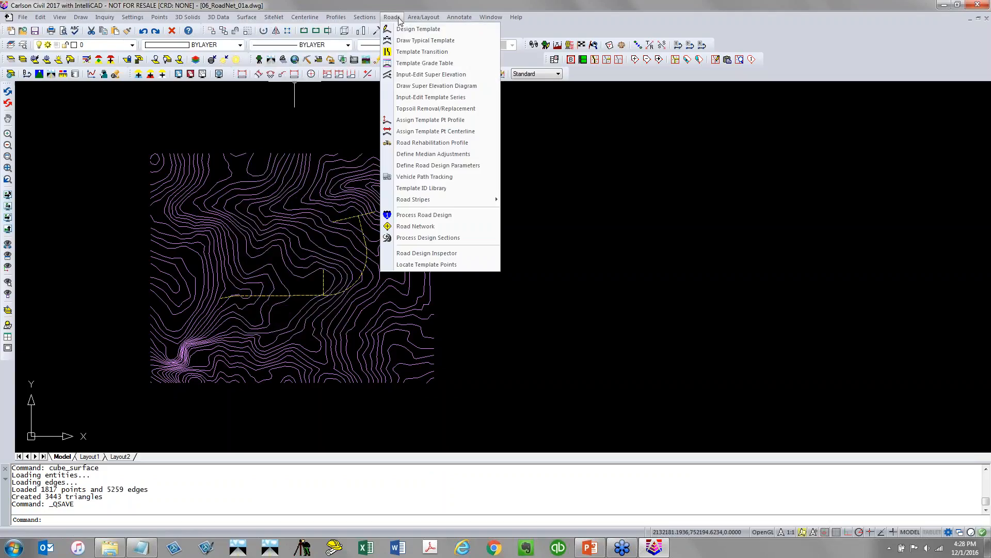
left_click(441, 228)
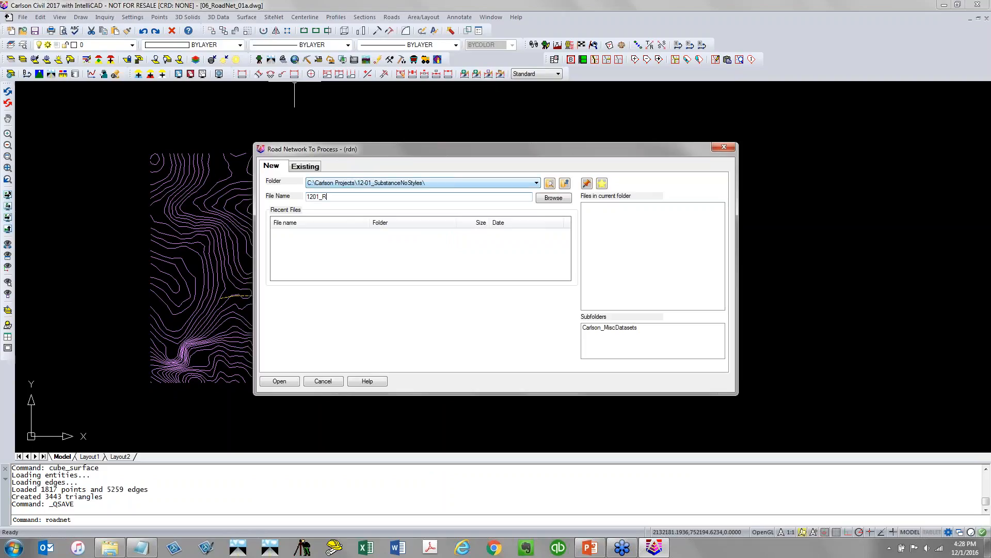
type("1201_ROADNET01")
key("Return")
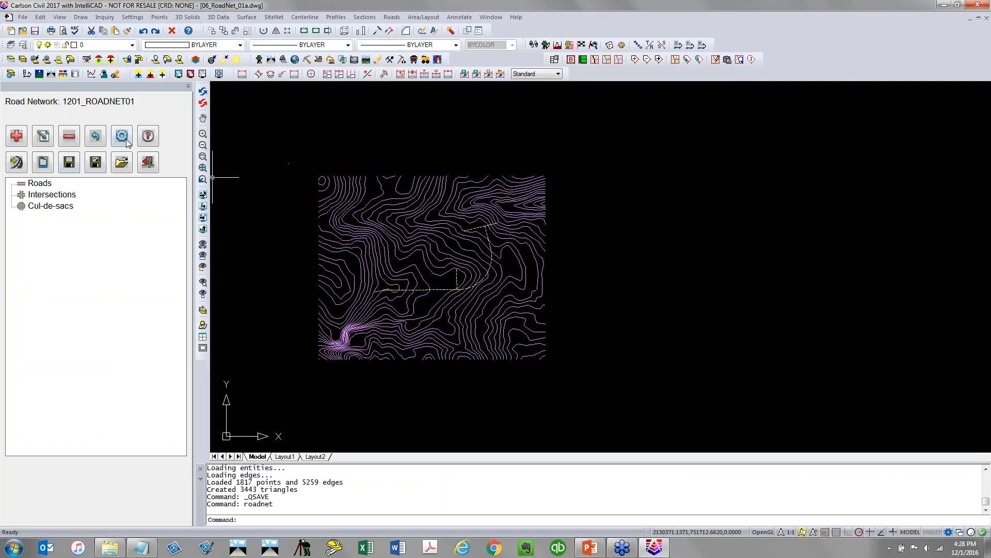
Open the road network settings and set the existing surface to 1201_ROADNET_EGBYCONTOURS.tin
left_click(122, 137)
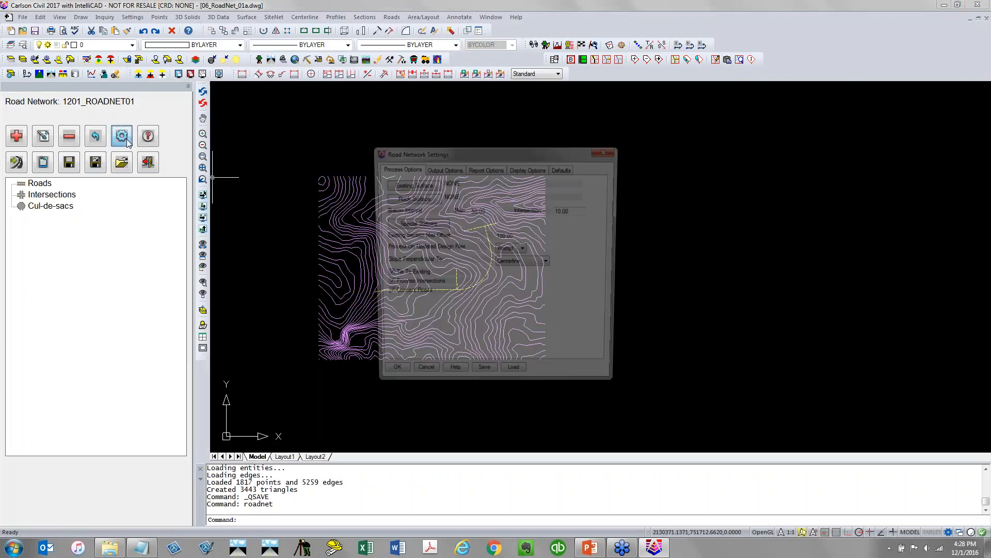
left_click(408, 185)
left_click(662, 215)
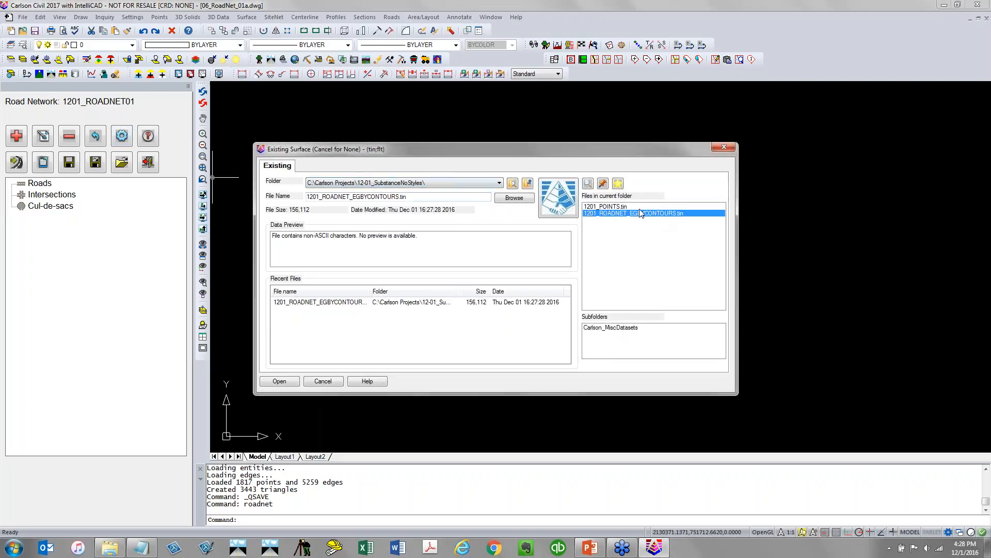
left_click(282, 382)
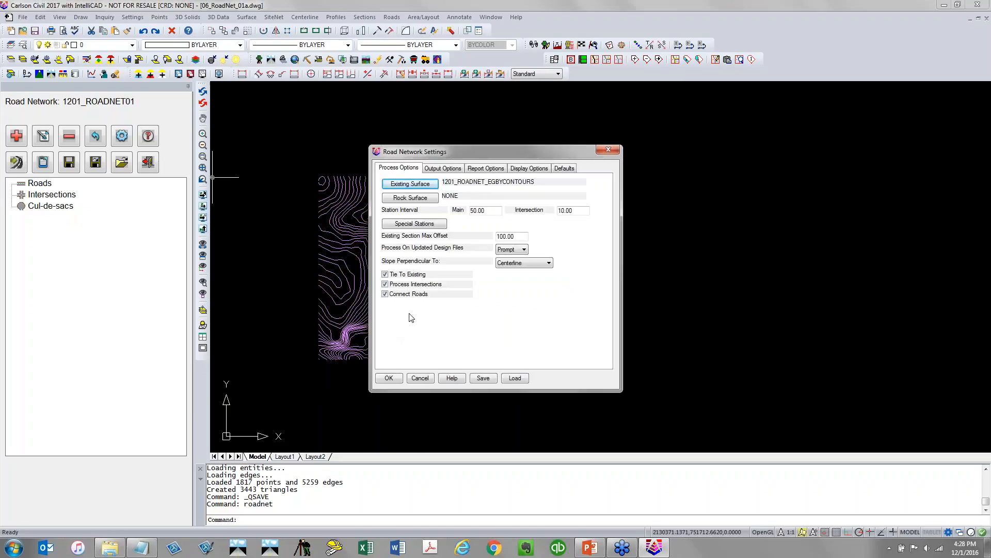
Set the Triangulate and Contour output to write the triangulation file 1201_ROADNET_PGROADS, review contour and label options, and confirm
left_click(454, 171)
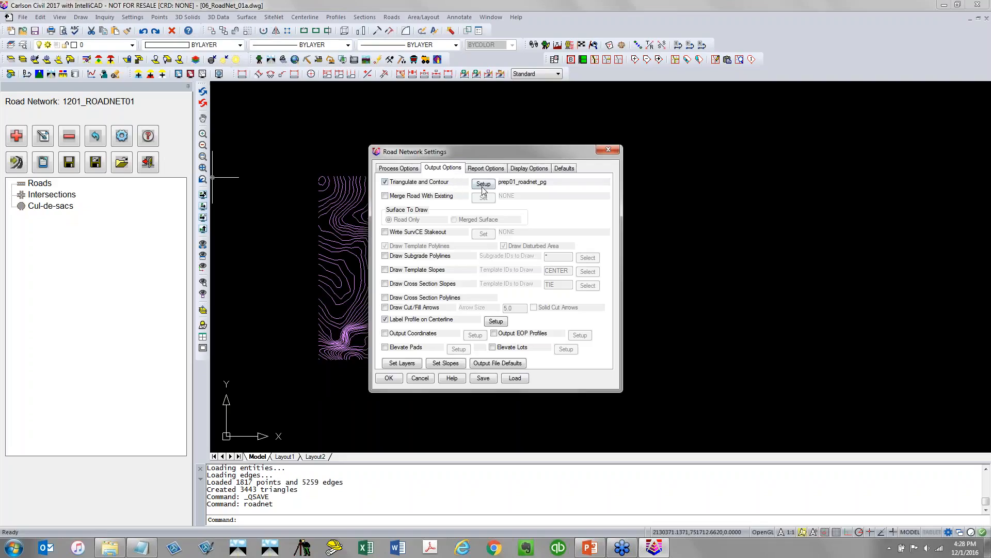
left_click(483, 185)
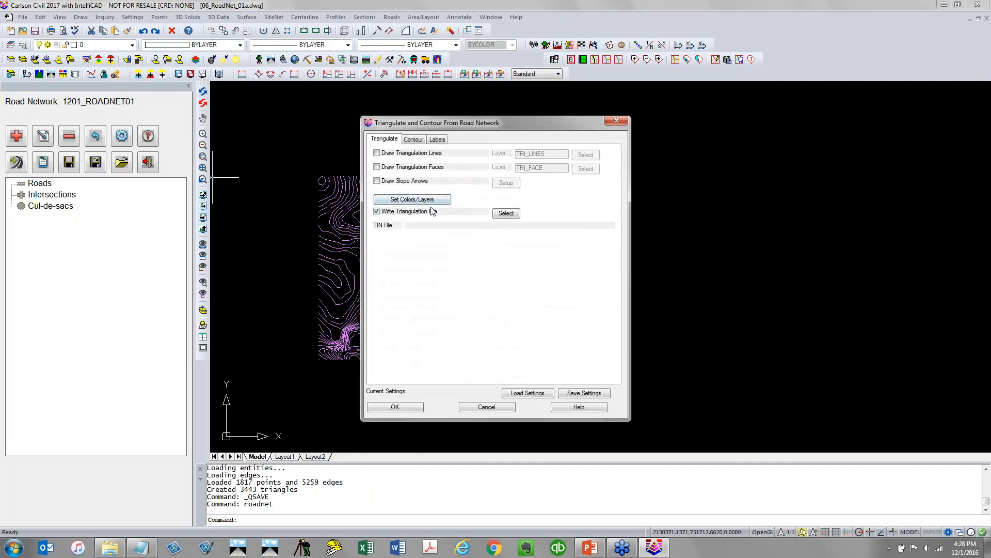
left_click(507, 212)
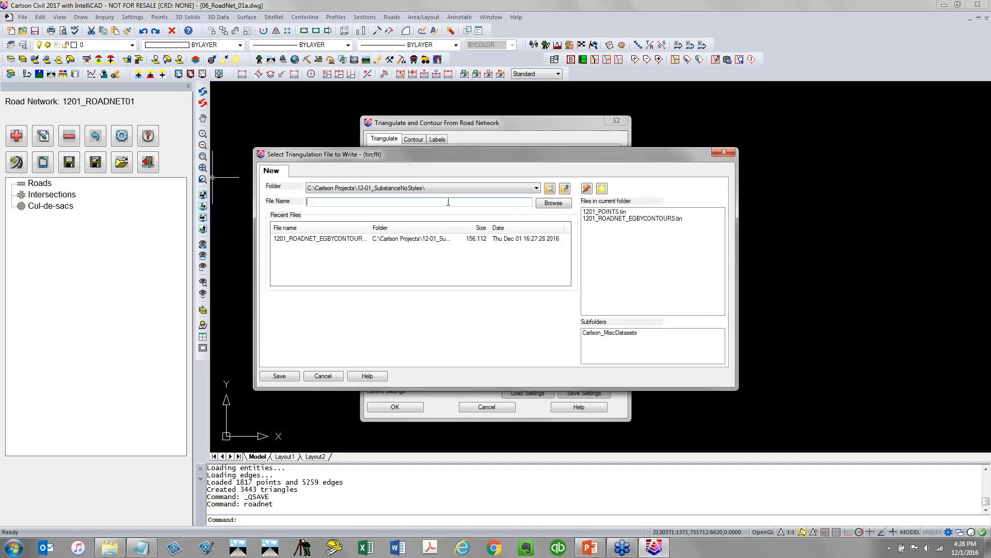
type("12")
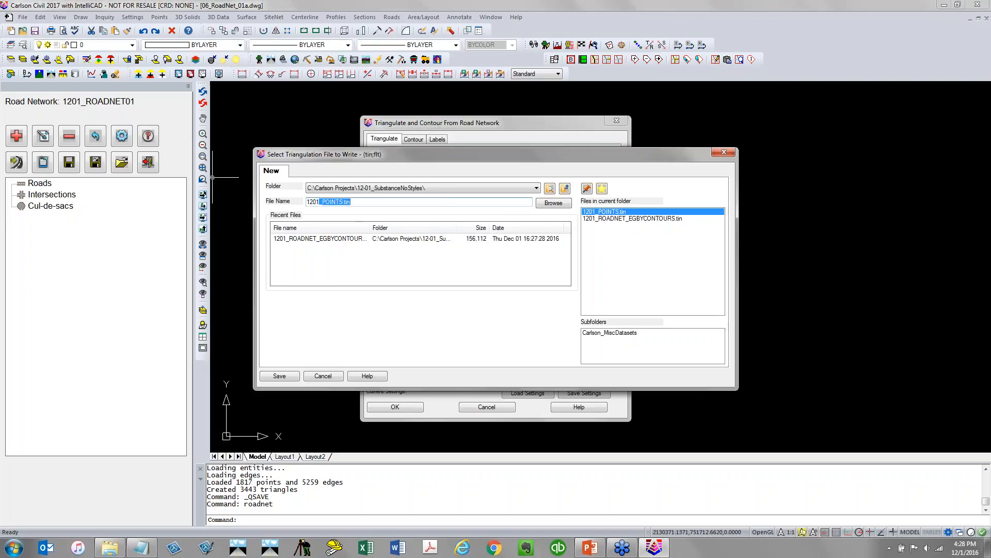
type("01_ROA")
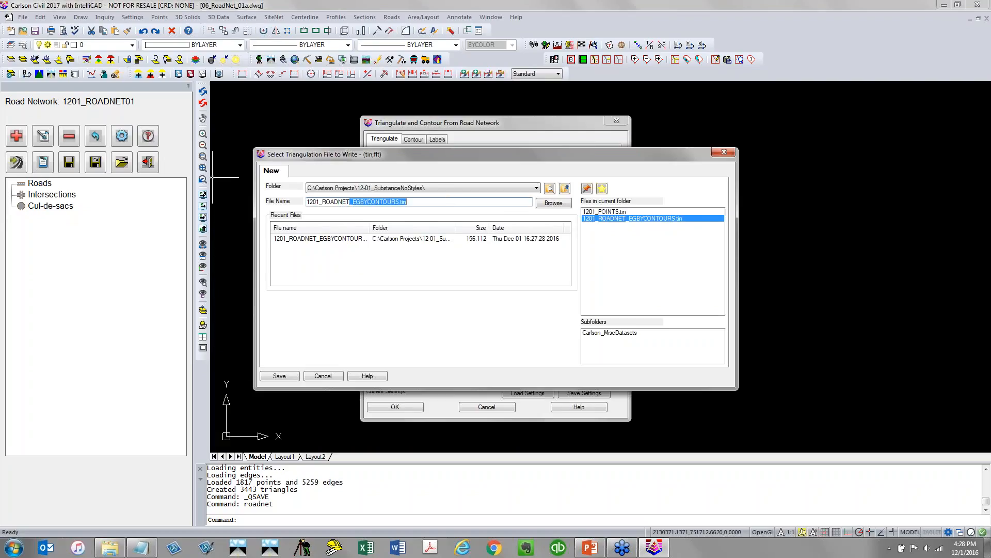
type("DNET_PGROAD")
left_click(282, 376)
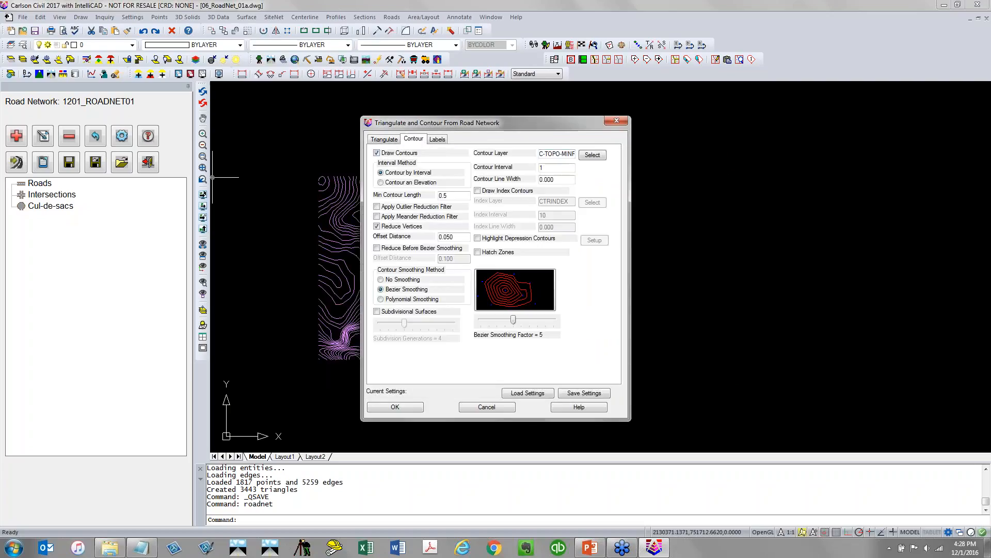
left_click(439, 139)
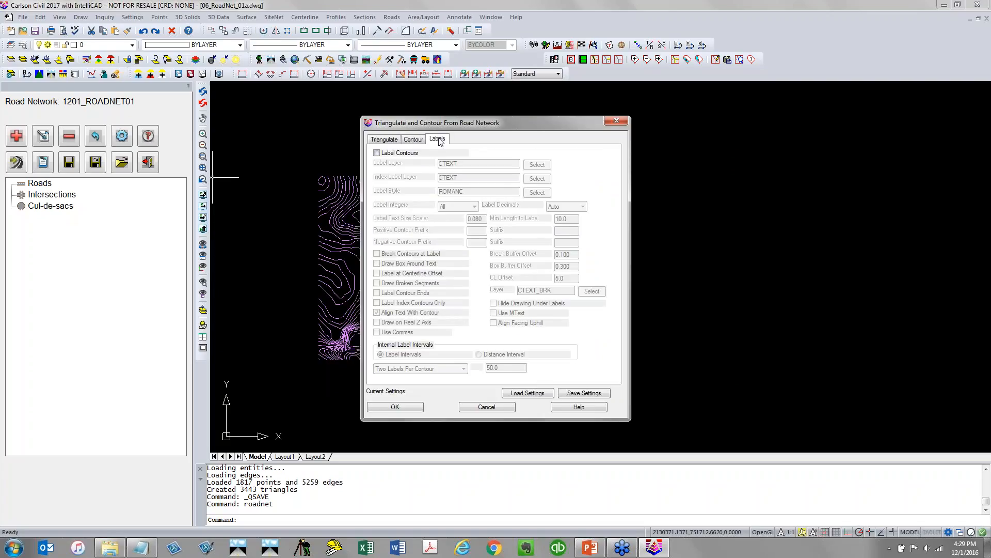
left_click(396, 407)
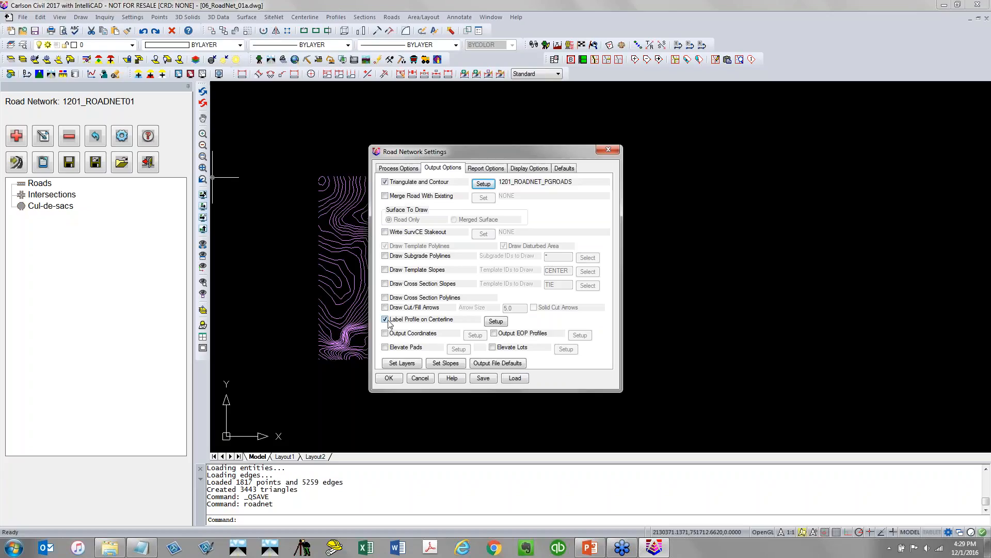
Toggle the Label Profile on Centerline output option
left_click(439, 324)
left_click(438, 319)
left_click(438, 319)
Review the report, display and default options, confirm the road network settings, and save the road network
left_click(495, 170)
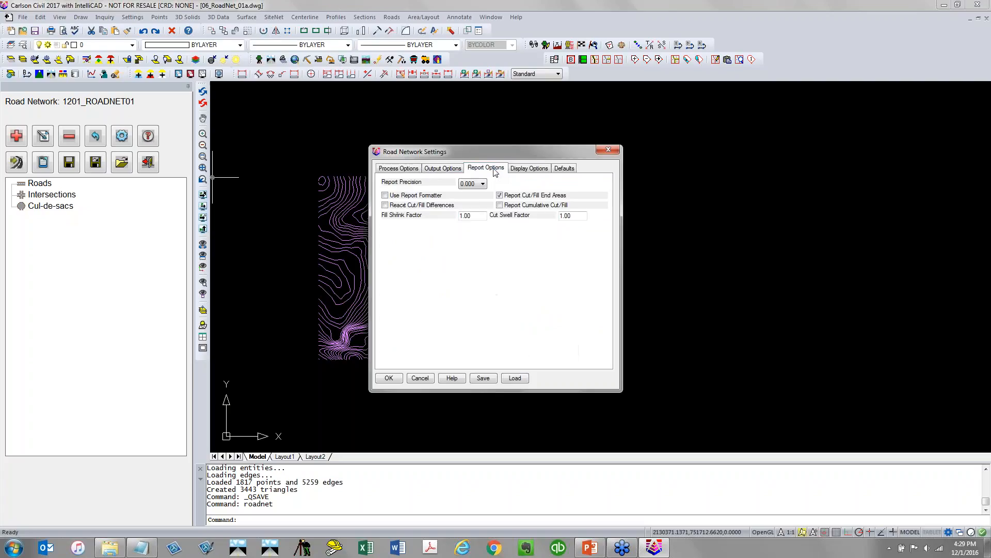
left_click(529, 170)
left_click(565, 170)
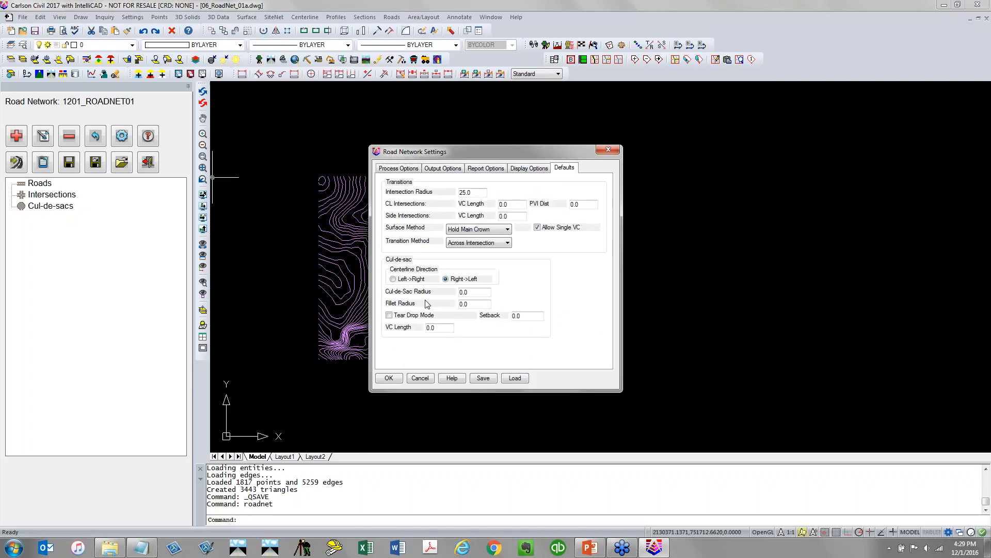
left_click(389, 378)
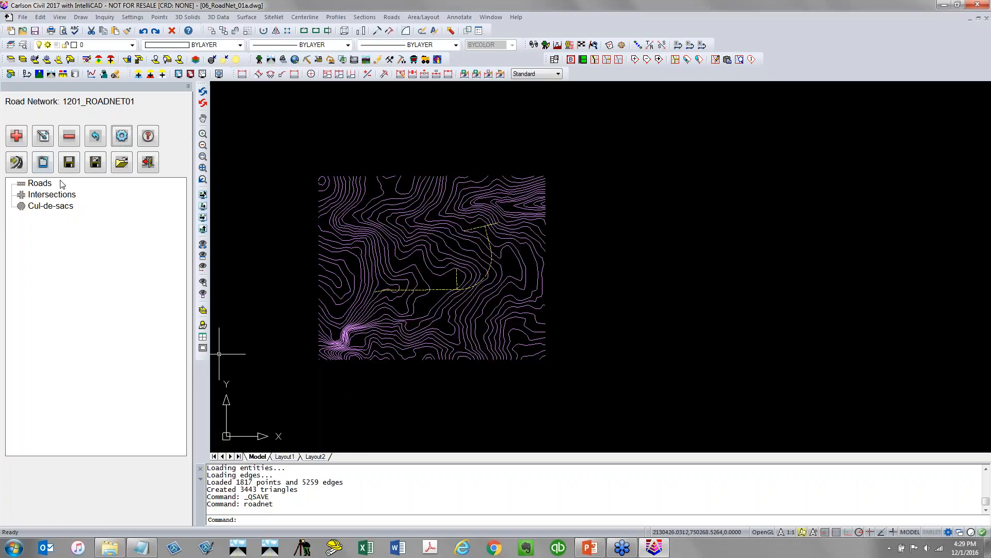
left_click(70, 164)
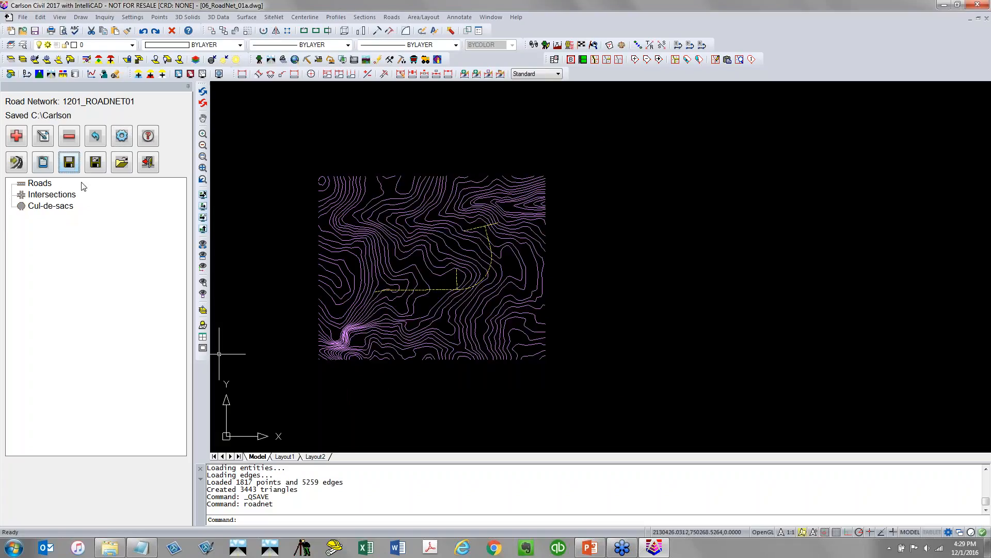
left_click(15, 137)
left_click(440, 283)
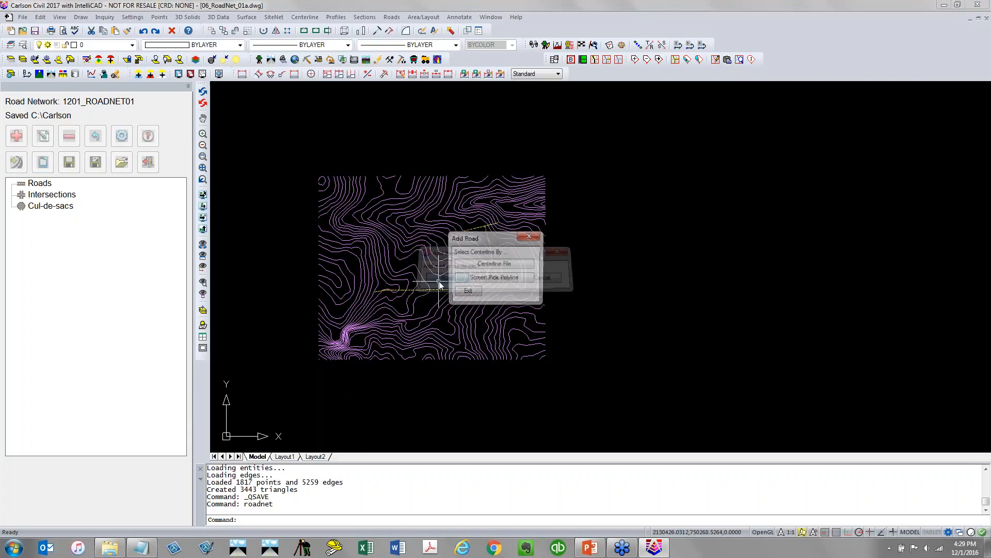
left_click(467, 292)
Select the centerline polylines in the drawing one at a time to check them, then clear the selection
scroll(458, 273, "up", 3)
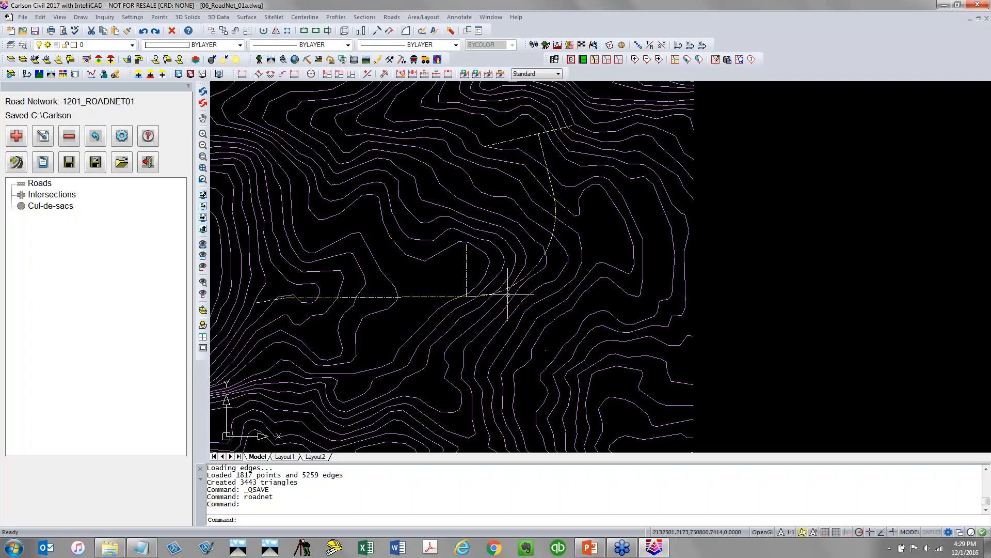
left_click(406, 295)
left_click(401, 303)
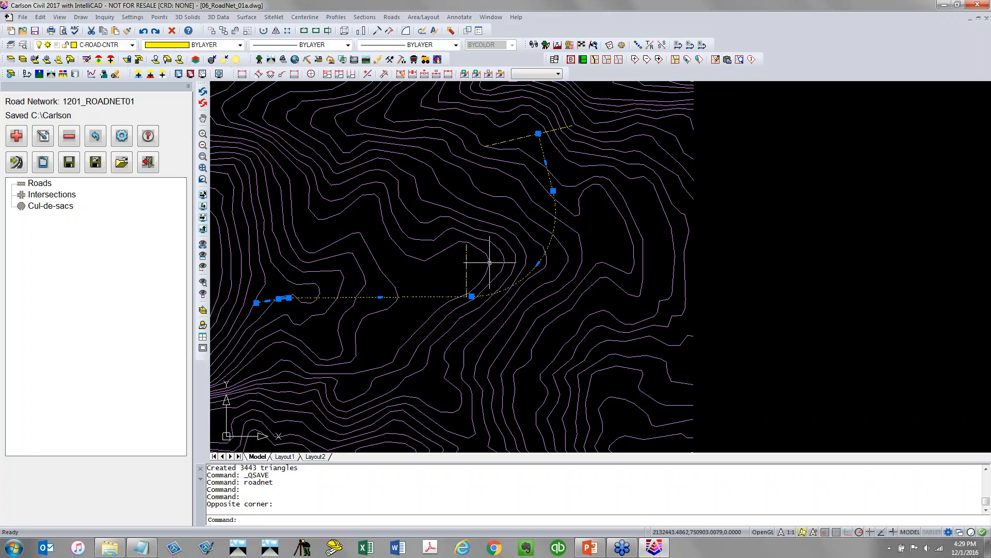
key("Escape")
key("Escape")
left_click(529, 135)
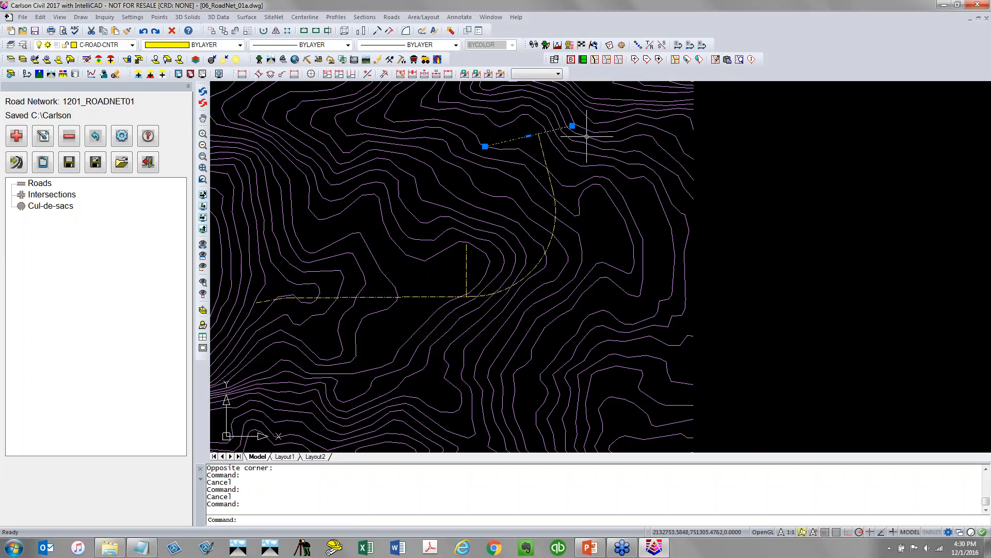
key("Escape")
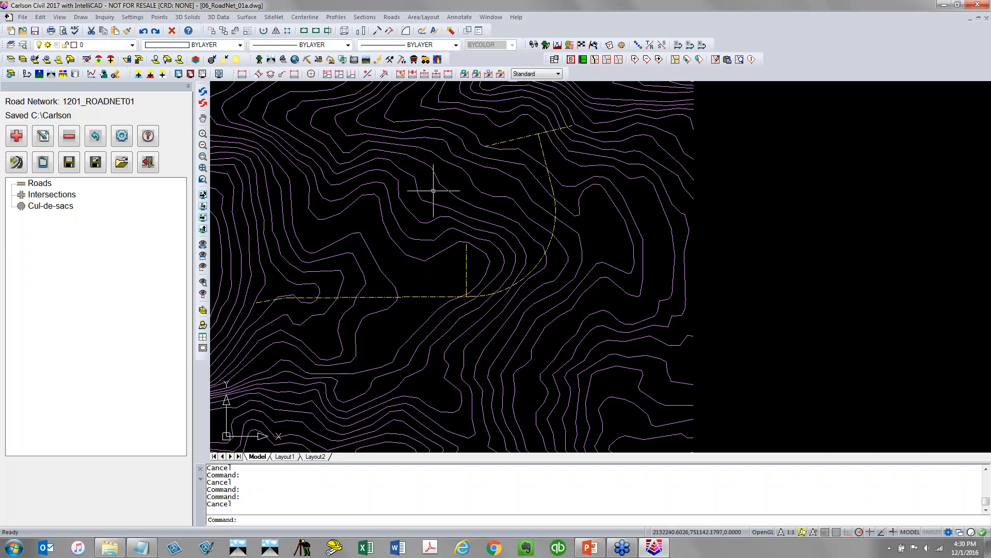
Add a road to the network by picking the horizontal centerline polyline on screen
left_click(19, 141)
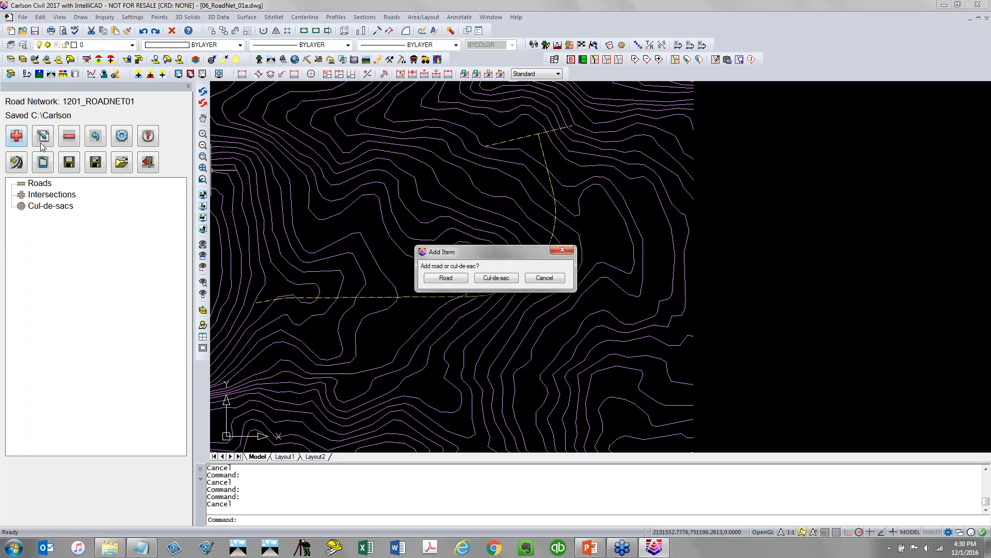
left_click(435, 280)
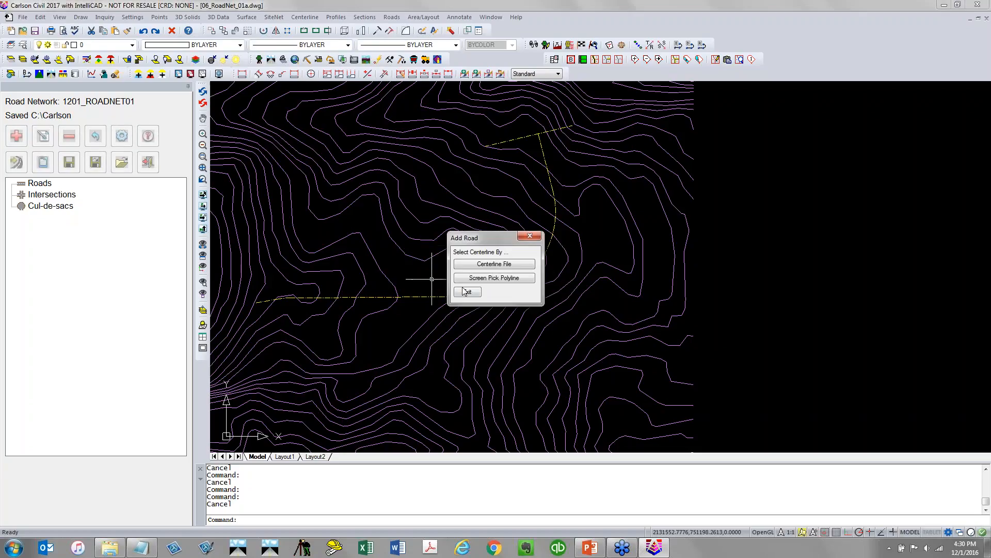
left_click(523, 278)
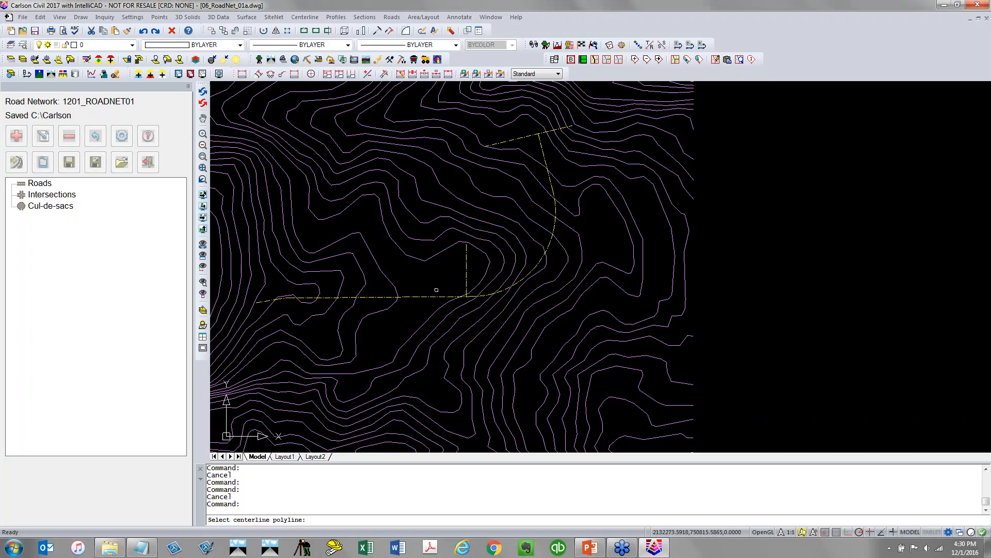
left_click(435, 297)
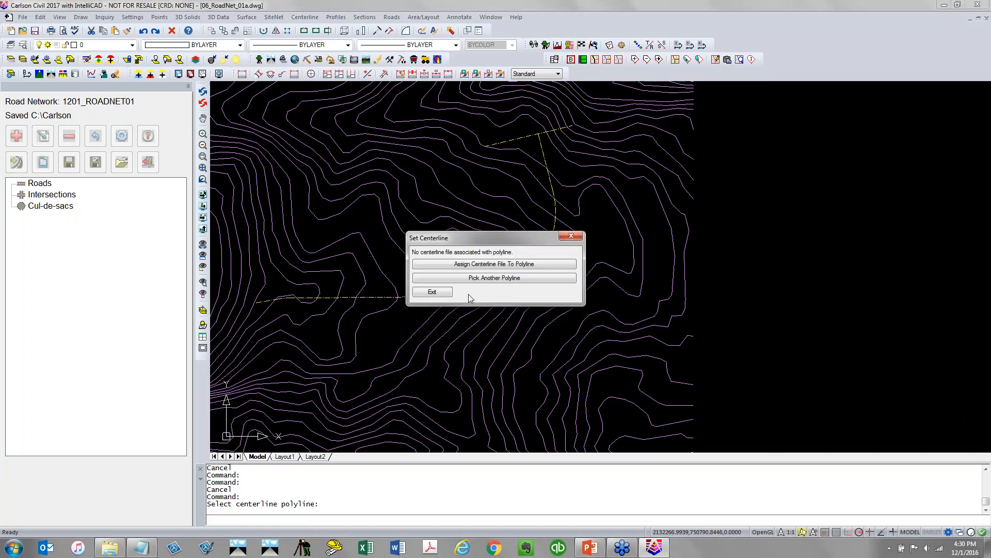
Assign a new centerline file named 1201_ROADNET_CLRD1 to the polyline and open a new profile 1201_ROADNET_CLRD1.pro for it
left_click(552, 266)
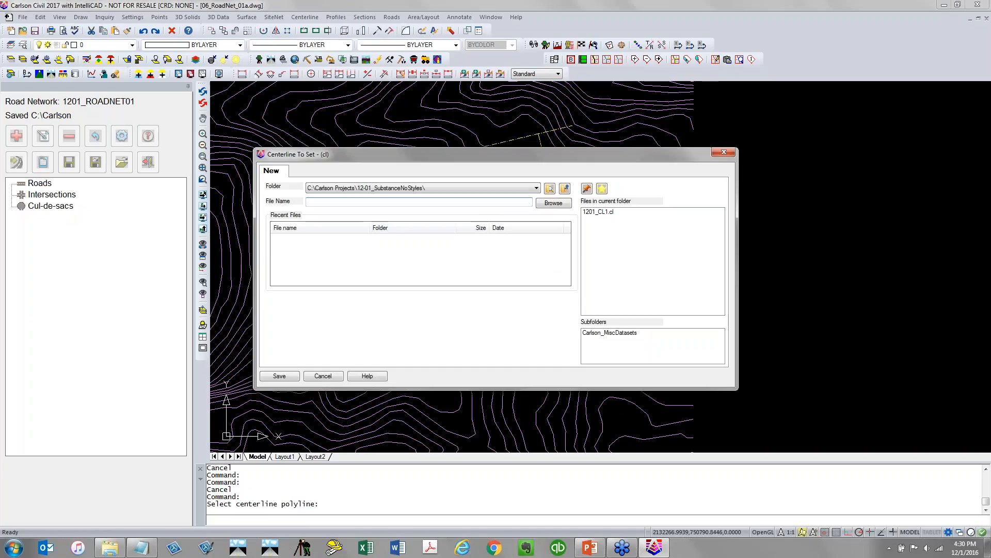
type("1201")
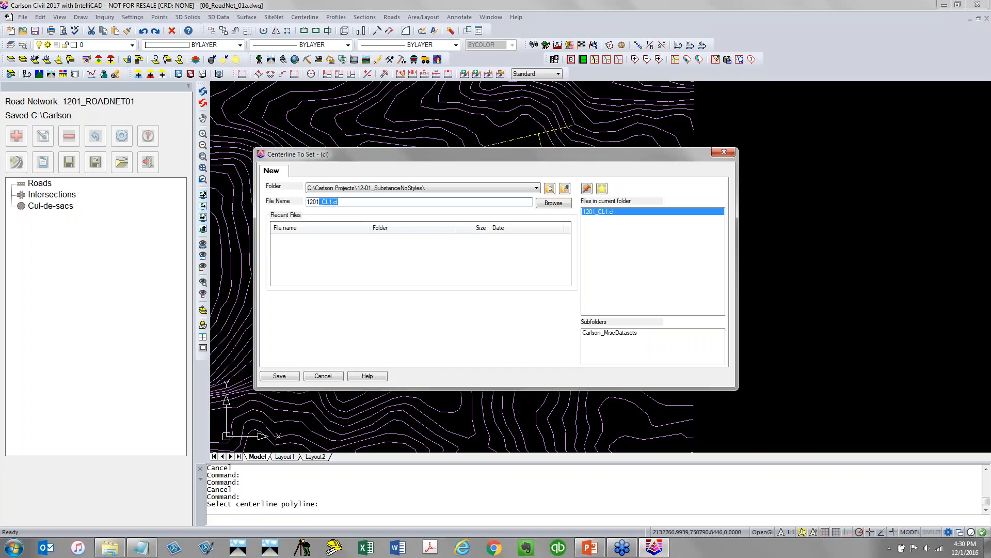
type("_ROADNETCLRD1")
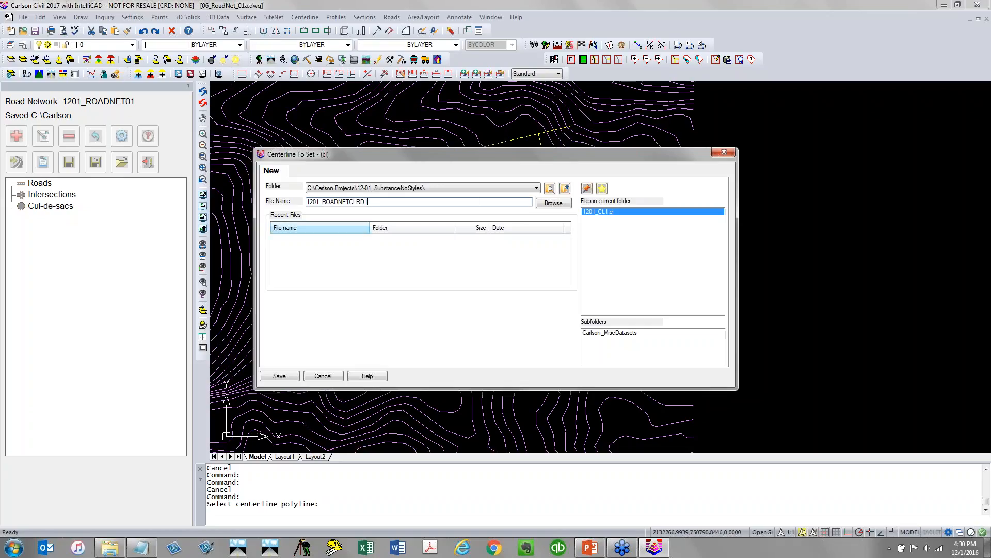
left_click(349, 202)
type("_")
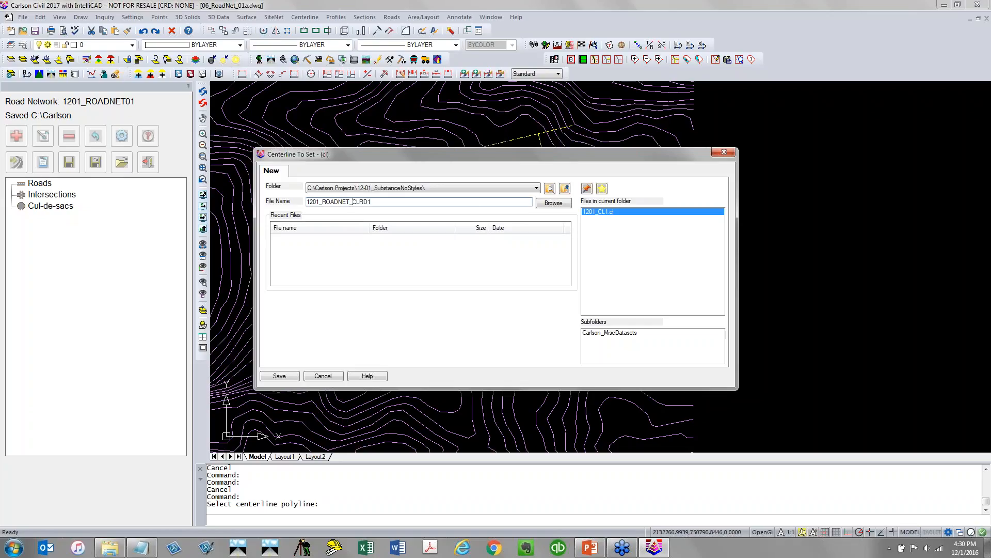
left_click(279, 376)
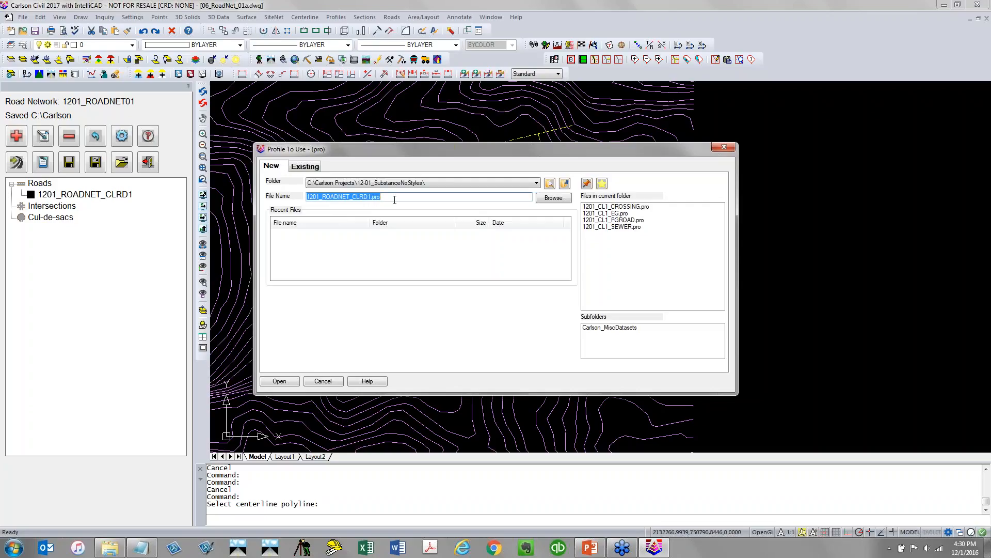
left_click(293, 382)
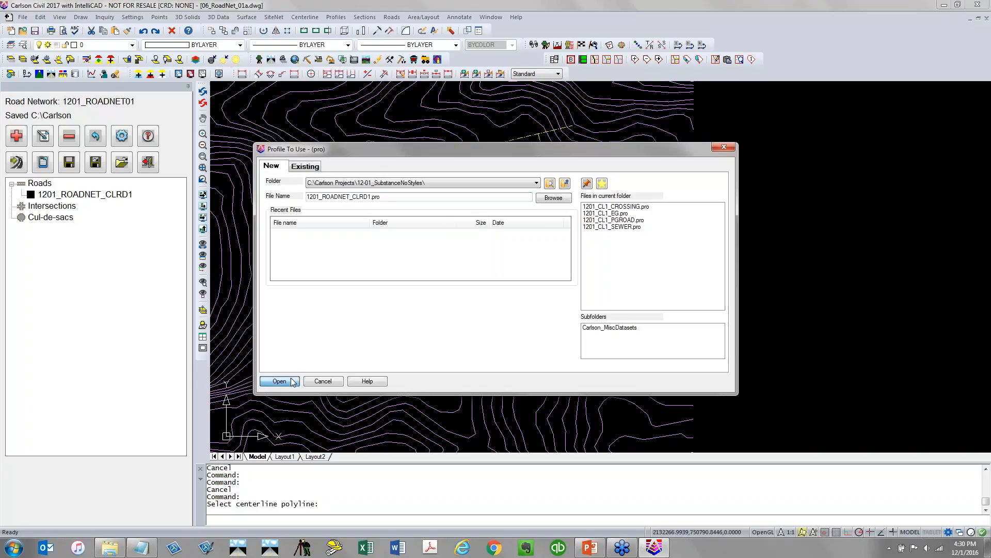
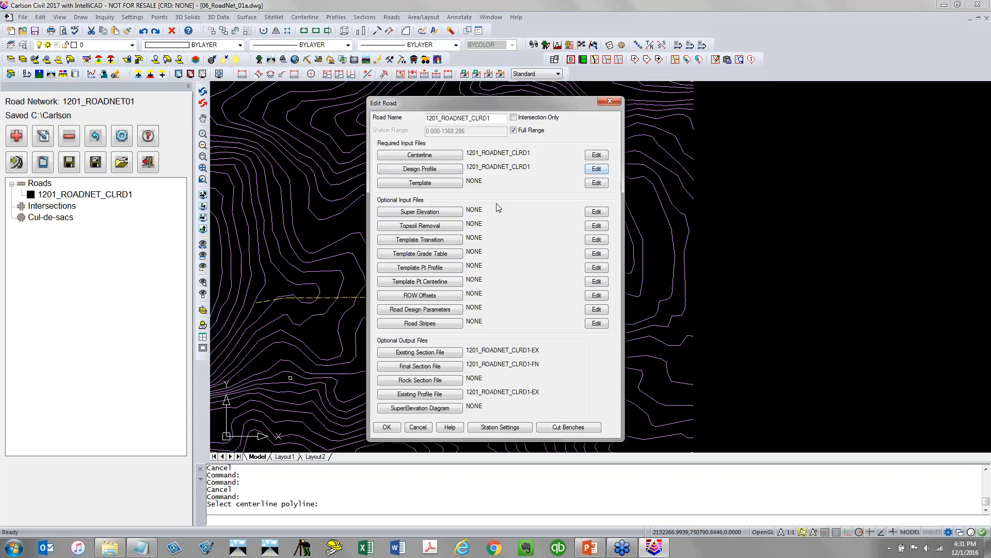
Assign a new design template file named 1201_TEMPLATE01 to the road
left_click(446, 185)
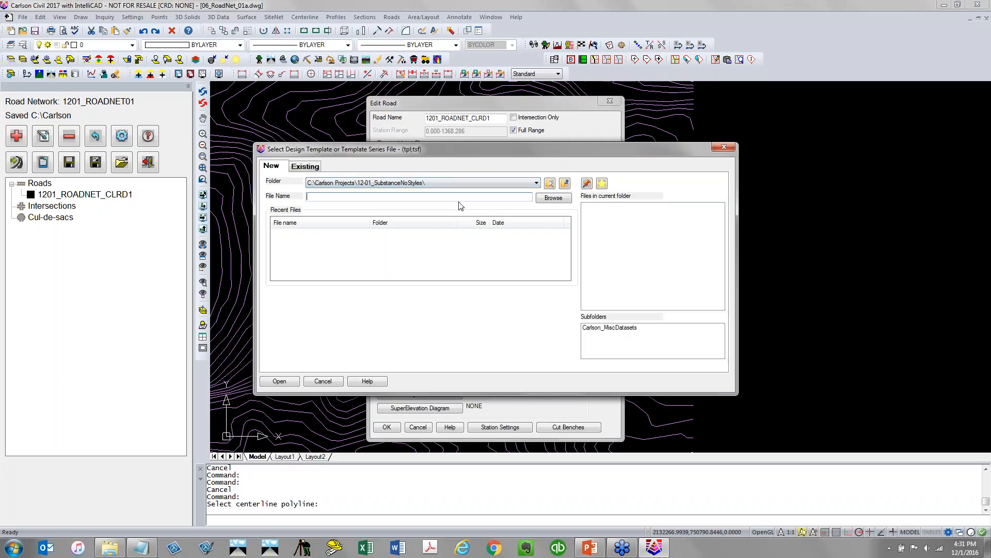
type("1201_TEMPLATE01")
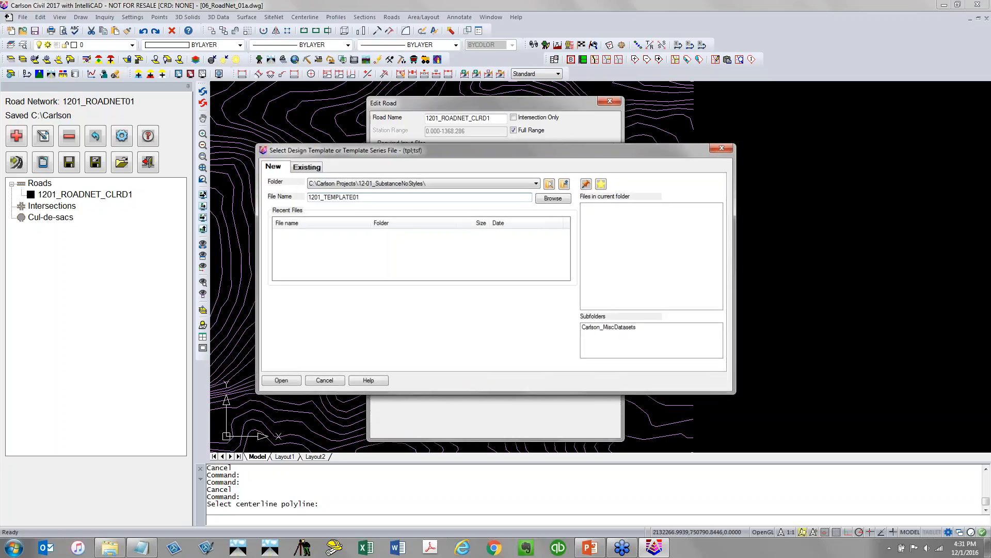
key("Return")
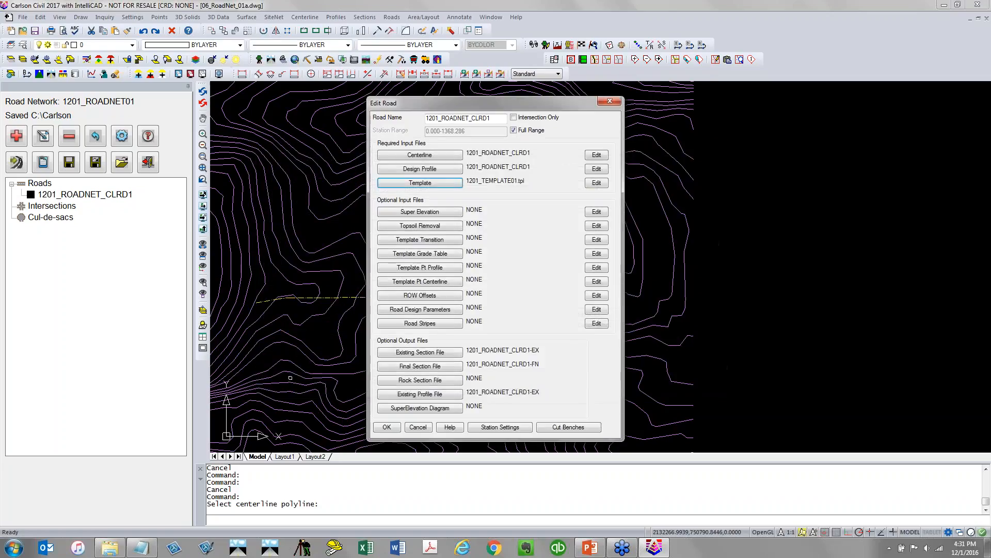
Open the template for editing and add a grade segment 13.5 wide at -2.08% slope with ID EP
left_click(598, 183)
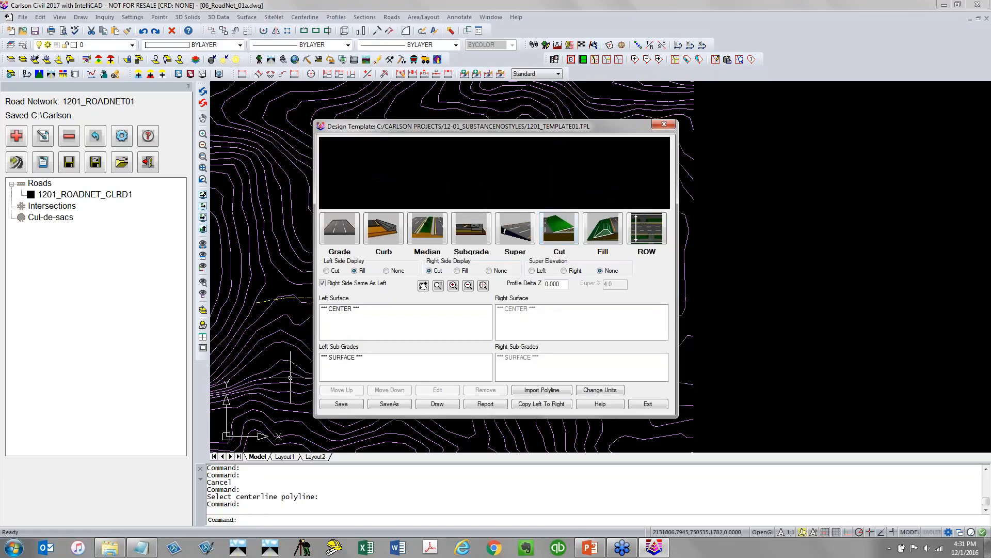
left_click(355, 241)
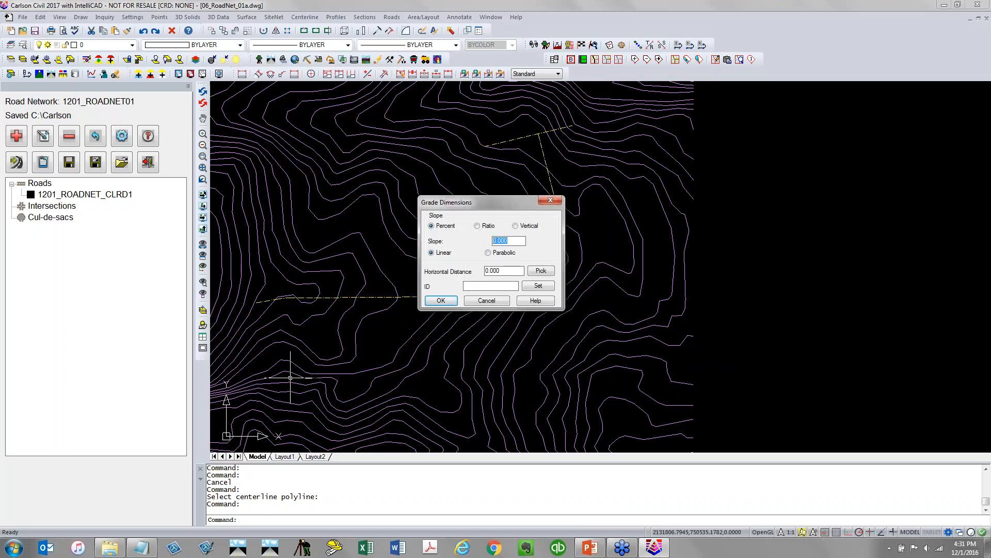
type("-")
double_click(496, 271)
type("13.5")
key("Tab")
key("Tab")
left_click(454, 304)
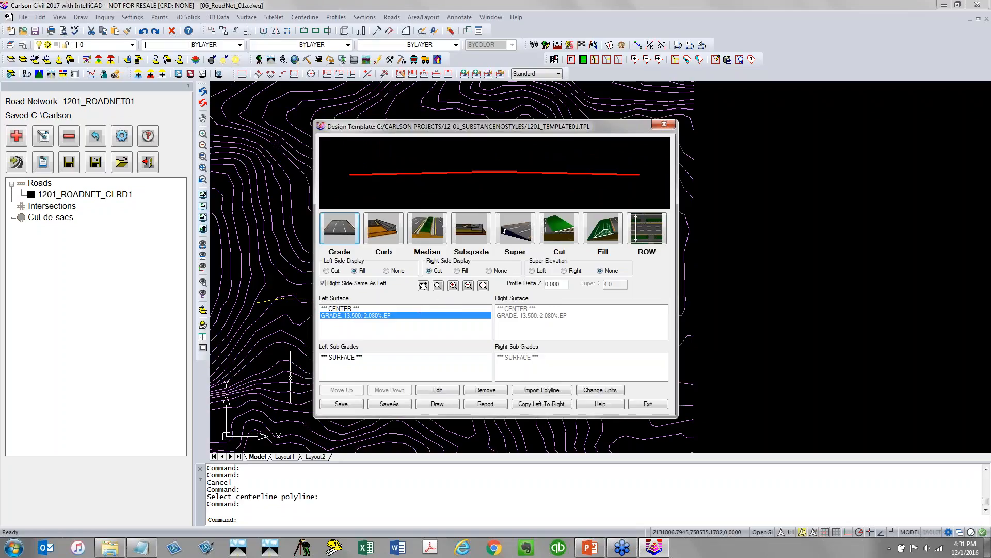
Add a curb with a 24 base and CONC material after the EP grade
scroll(485, 176, "down", 1)
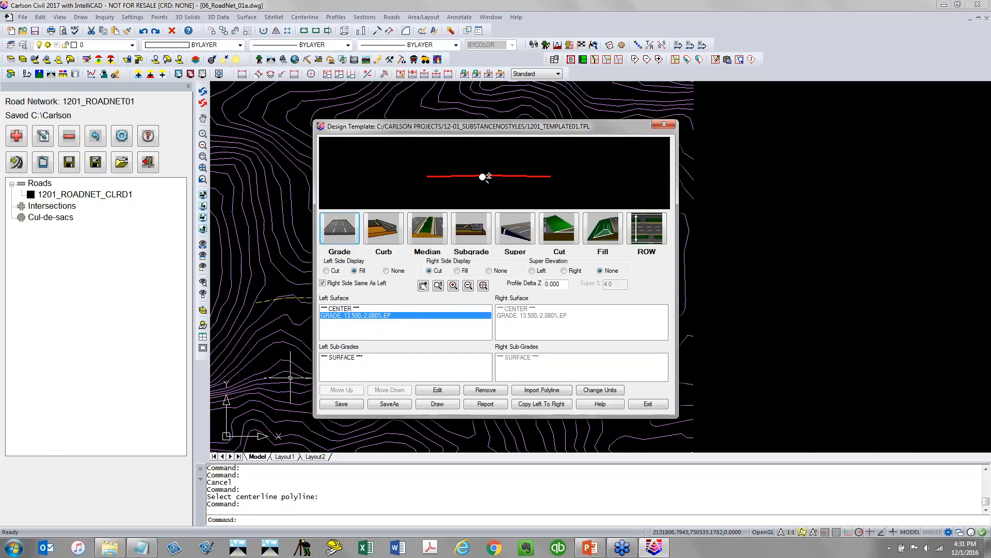
left_click(388, 242)
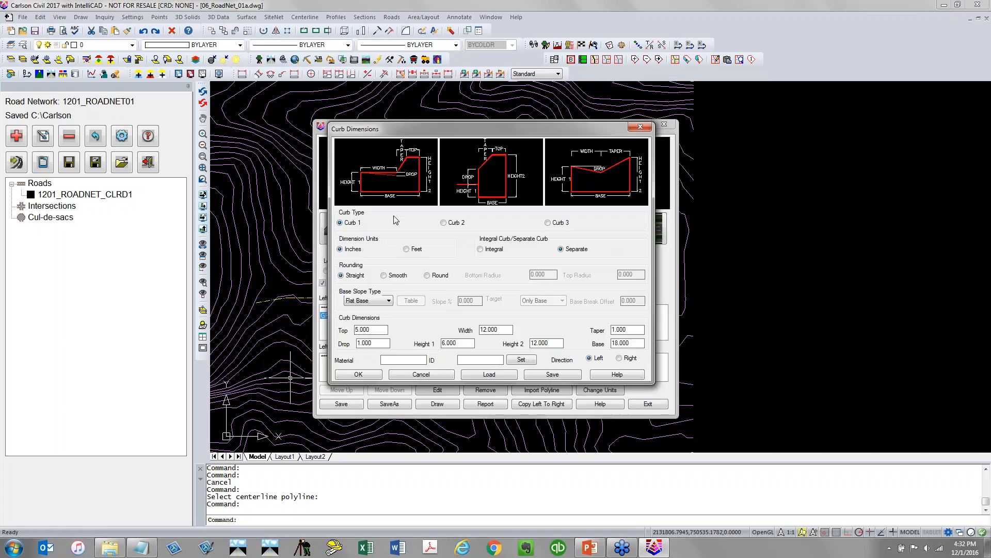
left_click_drag(500, 330, 424, 338)
left_click(631, 344)
left_click_drag(514, 331, 480, 329)
type("24")
type("CONC")
left_click(356, 374)
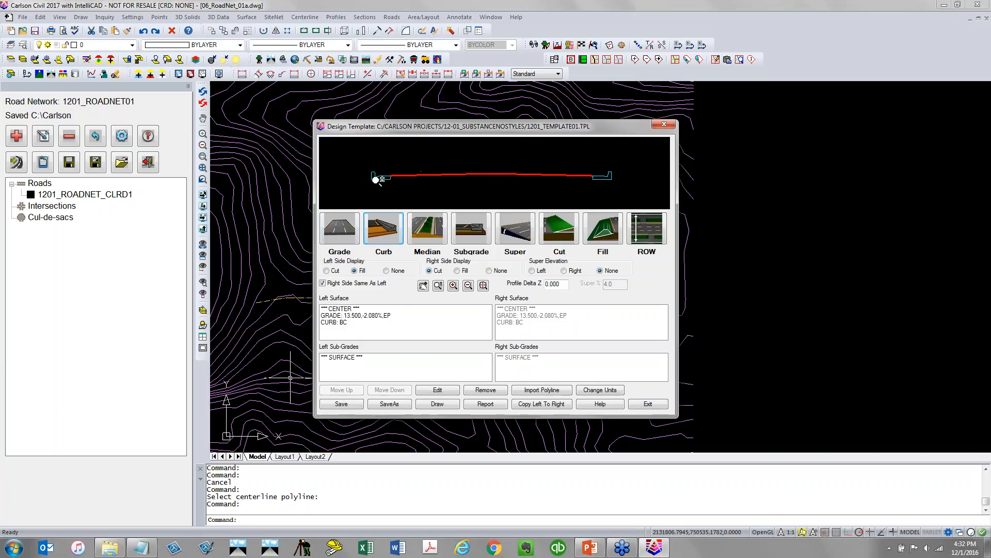
Add a grade segment 2 wide at 4.17% slope with ID SW1 behind the curb
middle_click_drag(376, 178, 415, 176)
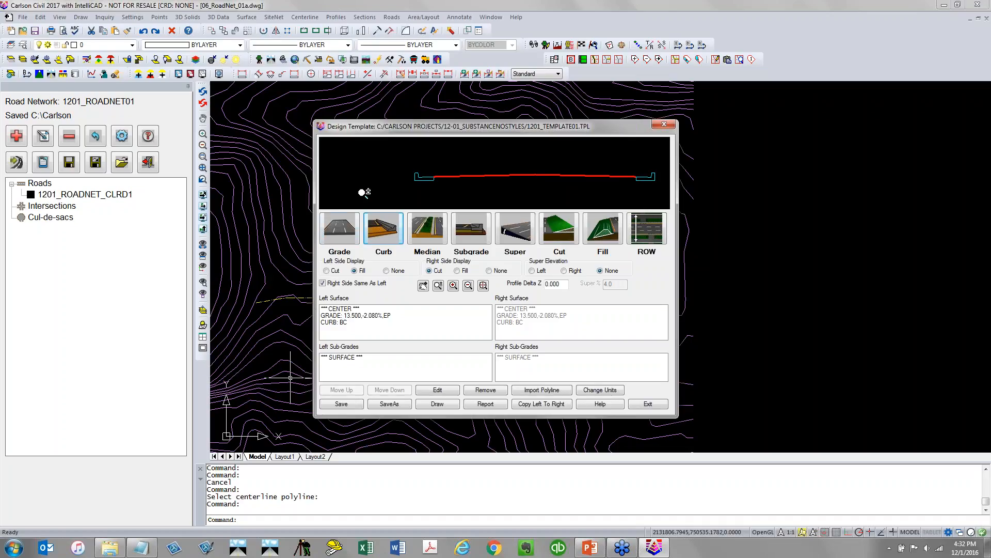
left_click(355, 236)
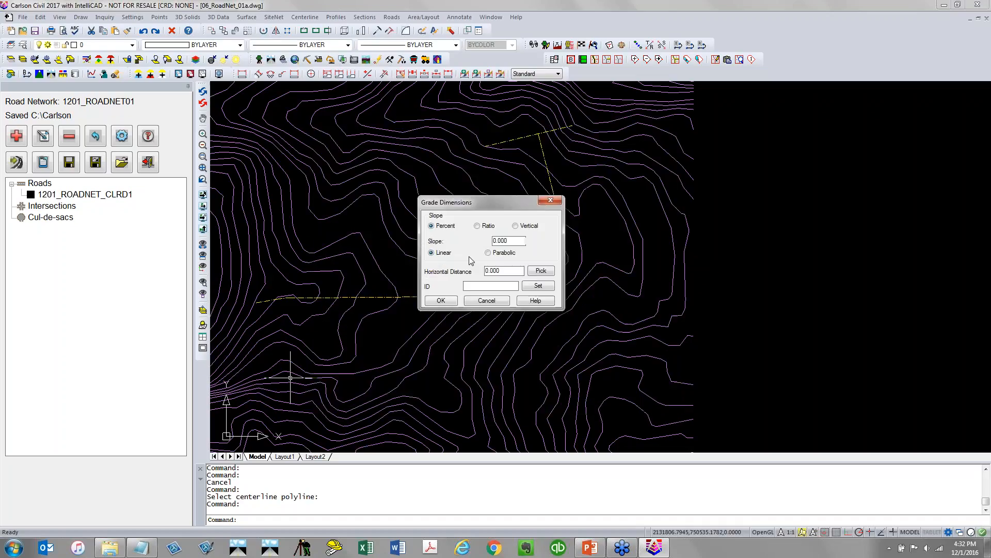
type("4.17")
key("Tab")
type("2")
left_click(501, 285)
left_click(441, 300)
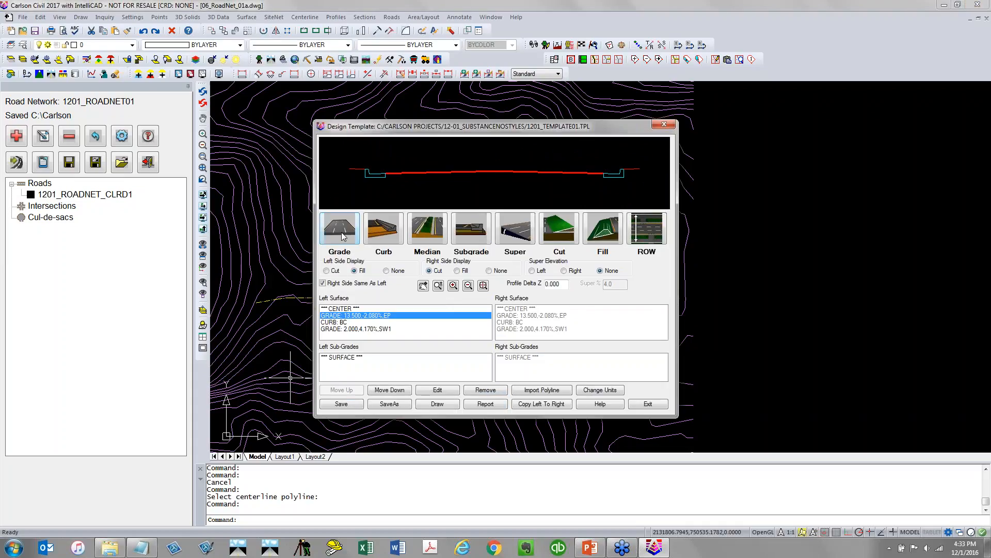
Add a grade segment 5 wide at 2% slope with ID SW2 after SW1
left_click(361, 329)
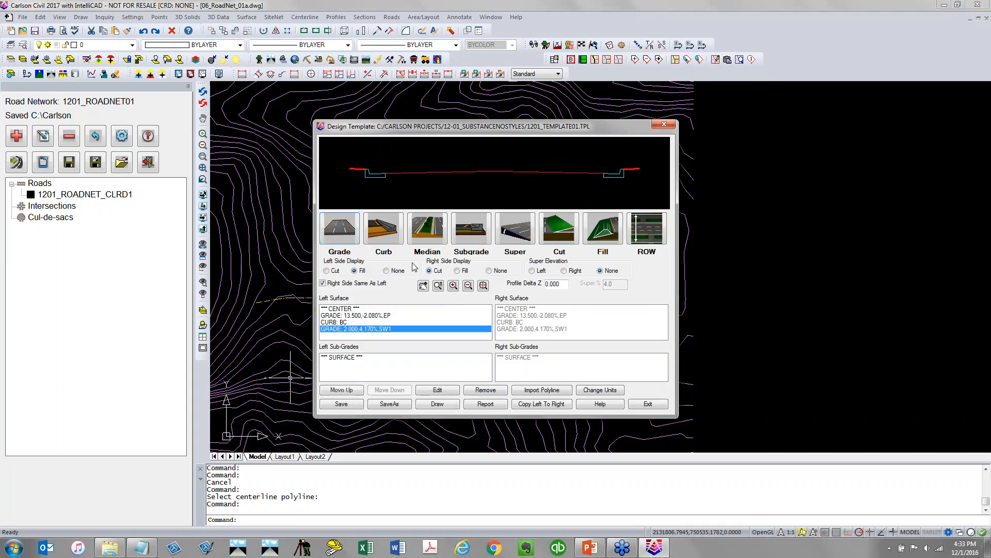
left_click(345, 229)
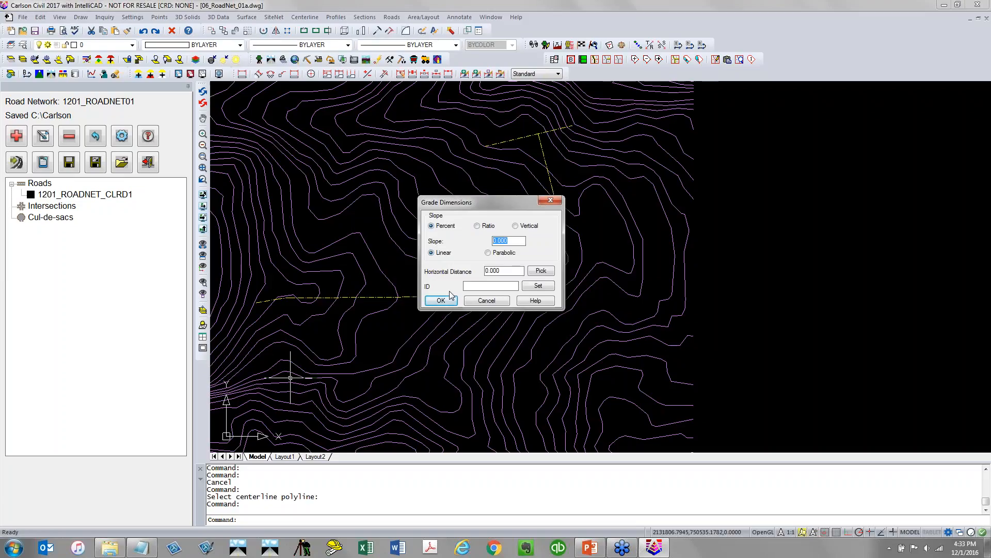
type("2")
key("Tab")
type("5SW")
left_click(454, 303)
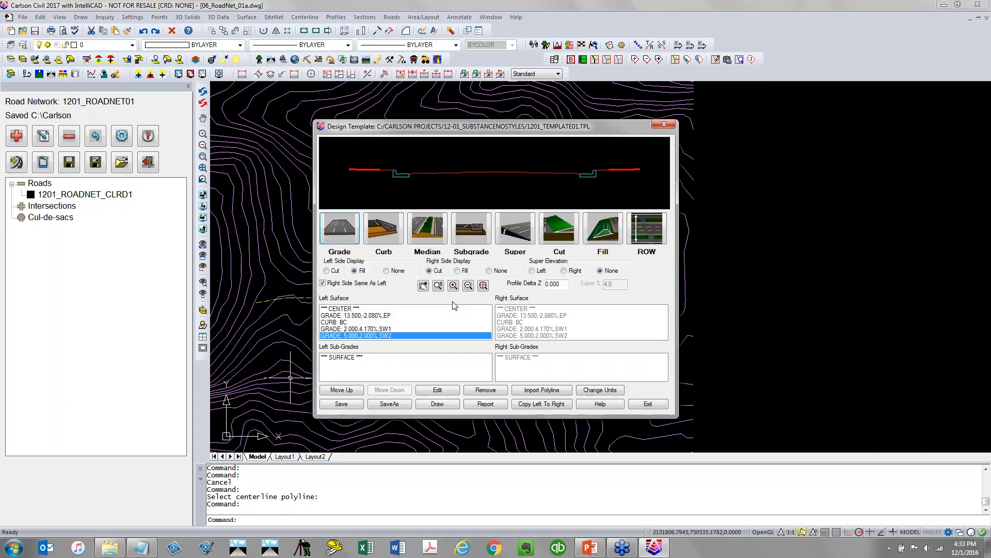
Add a grade segment 2 wide at 4.17% slope with ID SH after SW2
left_click(356, 242)
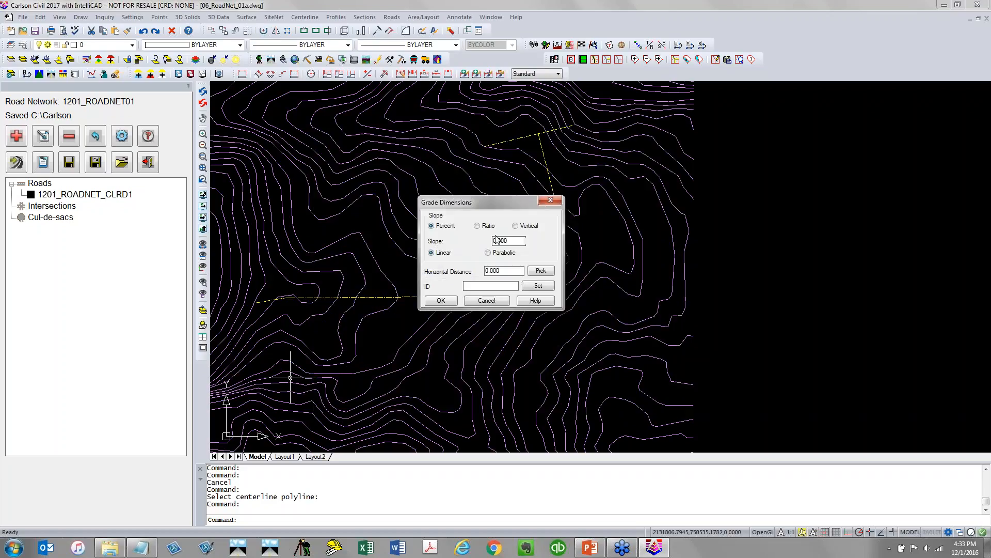
type("4.17")
double_click(507, 270)
type("2")
left_click(486, 289)
type("SH")
left_click(445, 303)
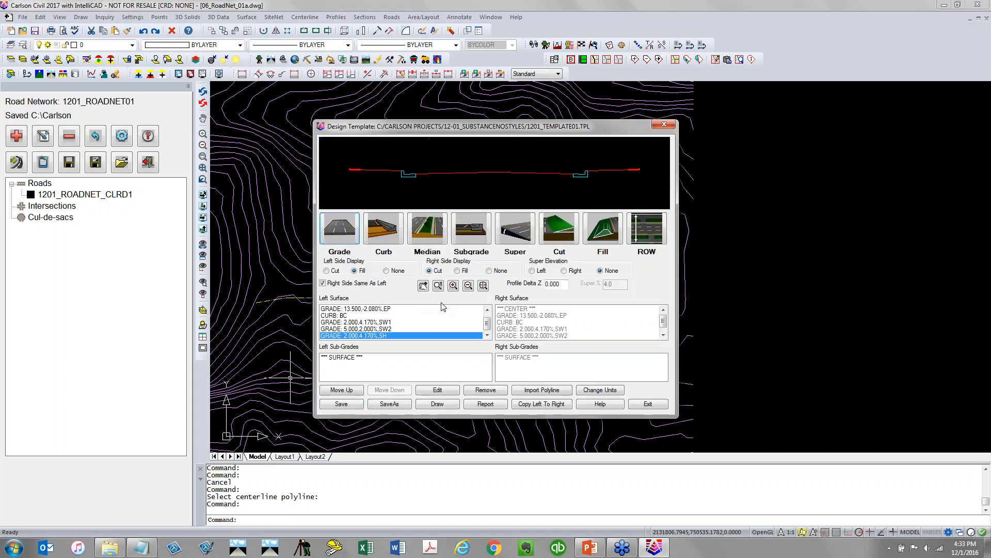
With the SH segment selected, add cut slopes at a 2:1 ratio
left_click(389, 331)
scroll(389, 330, "up", 1)
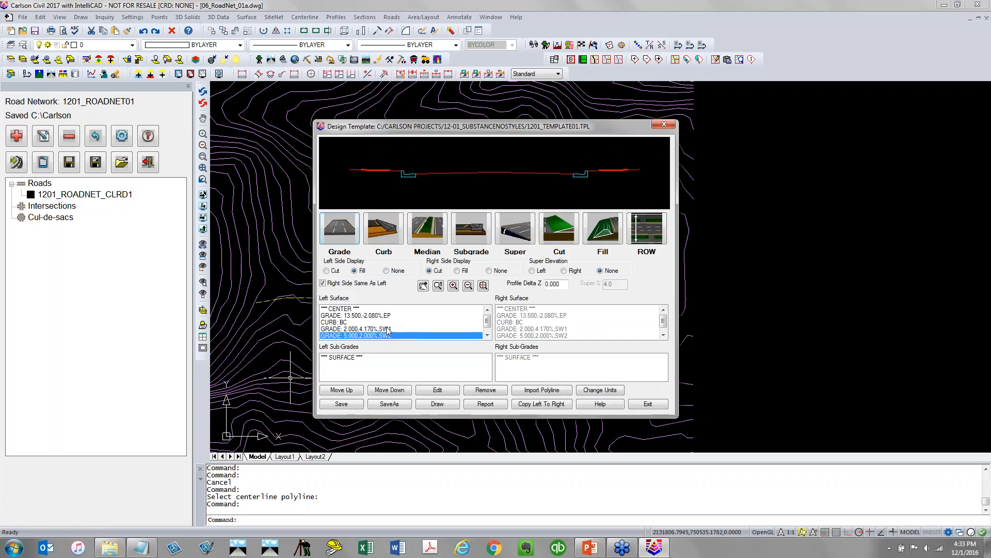
left_click(387, 331)
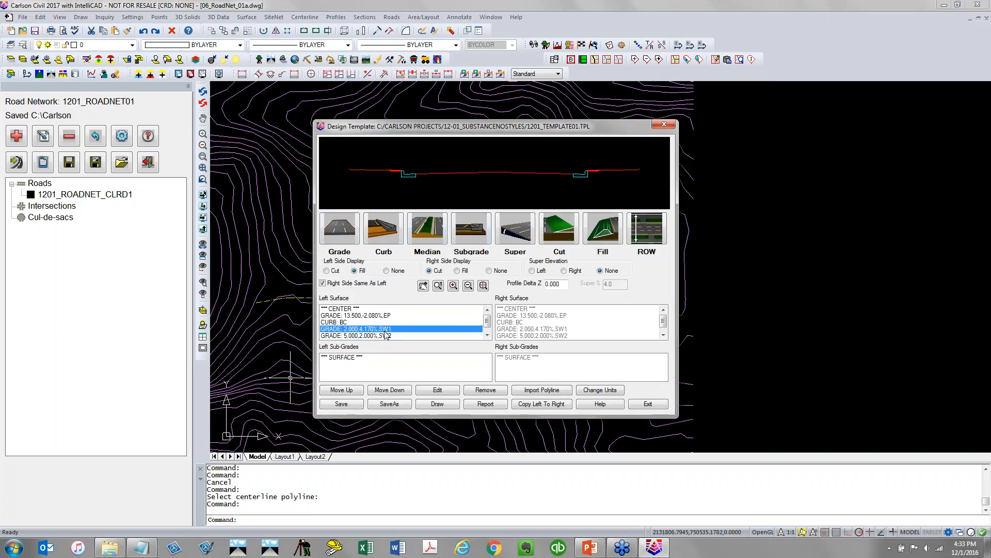
left_click(379, 336)
scroll(382, 337, "down", 1)
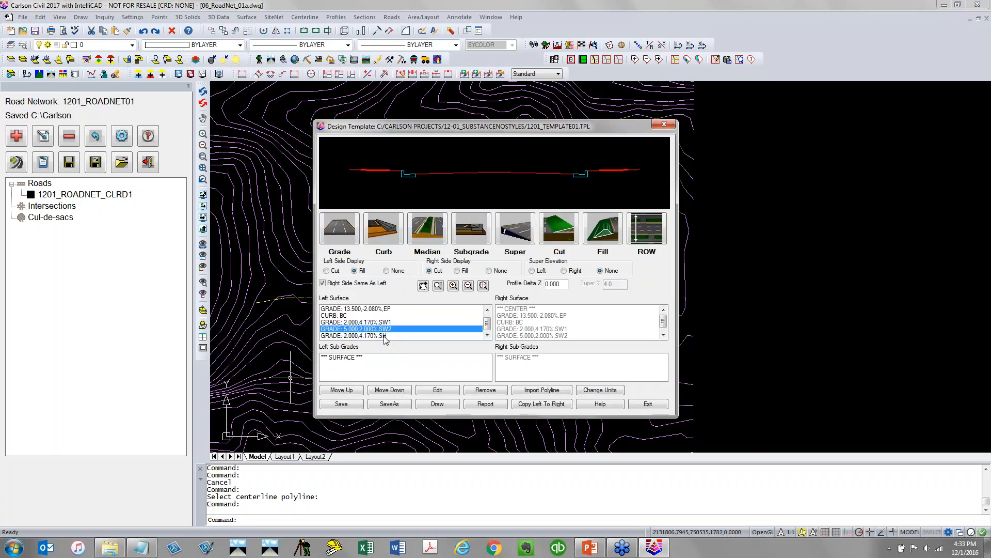
left_click(383, 335)
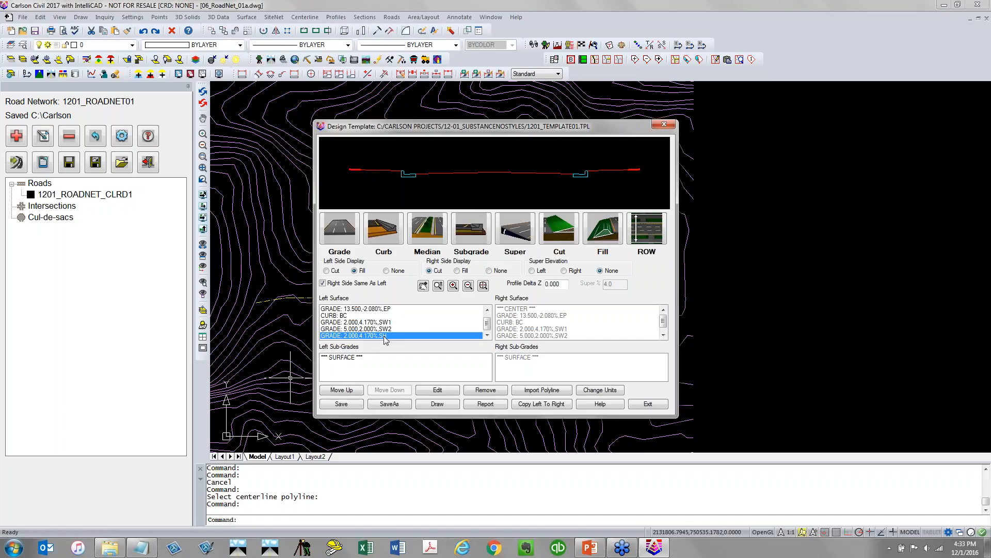
left_click(559, 242)
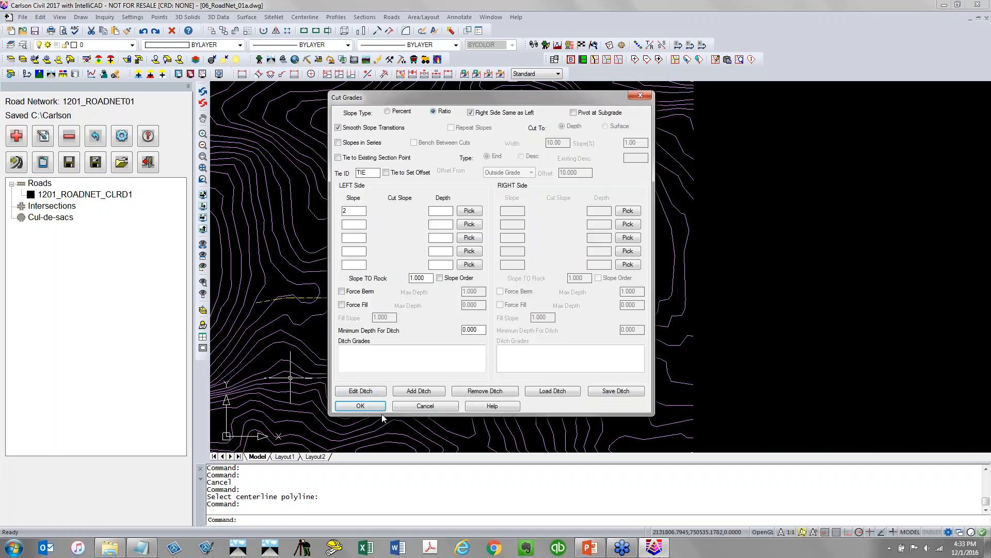
left_click(360, 405)
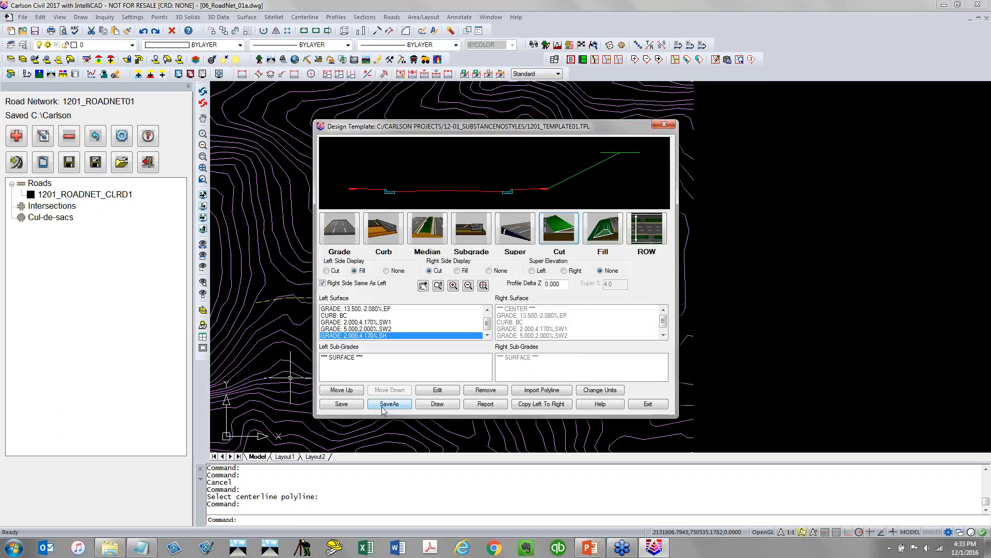
Add fill slopes at a 3:1 ratio
left_click(607, 232)
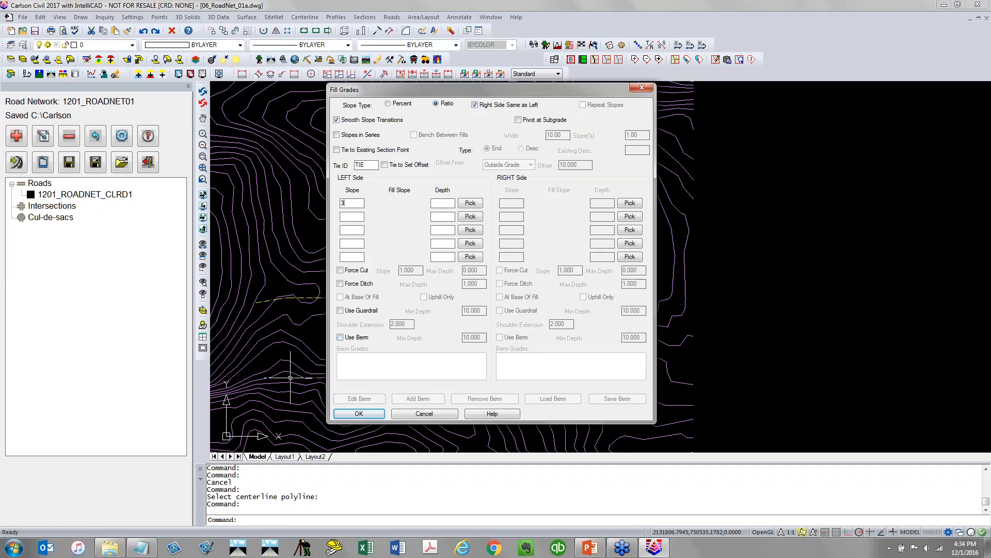
left_click(445, 216)
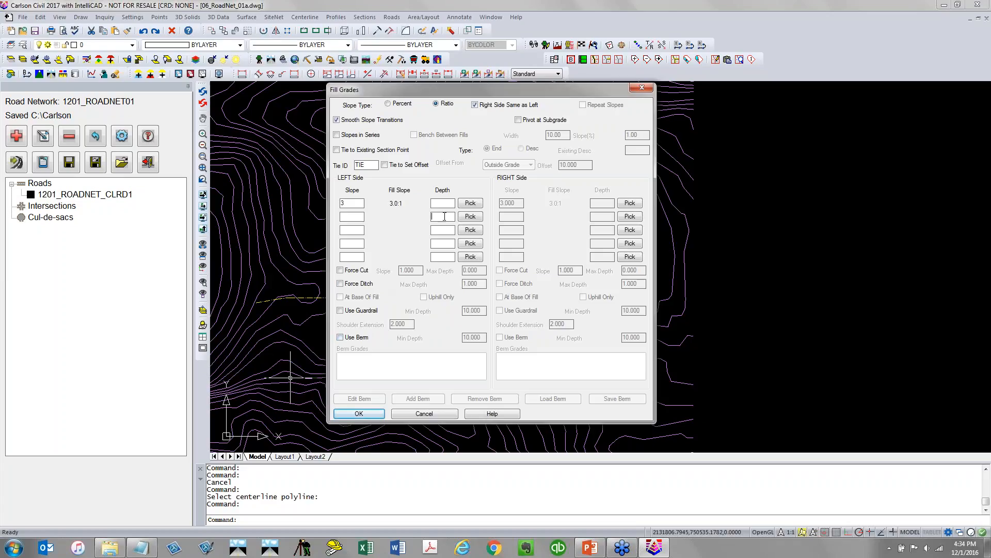
left_click(381, 414)
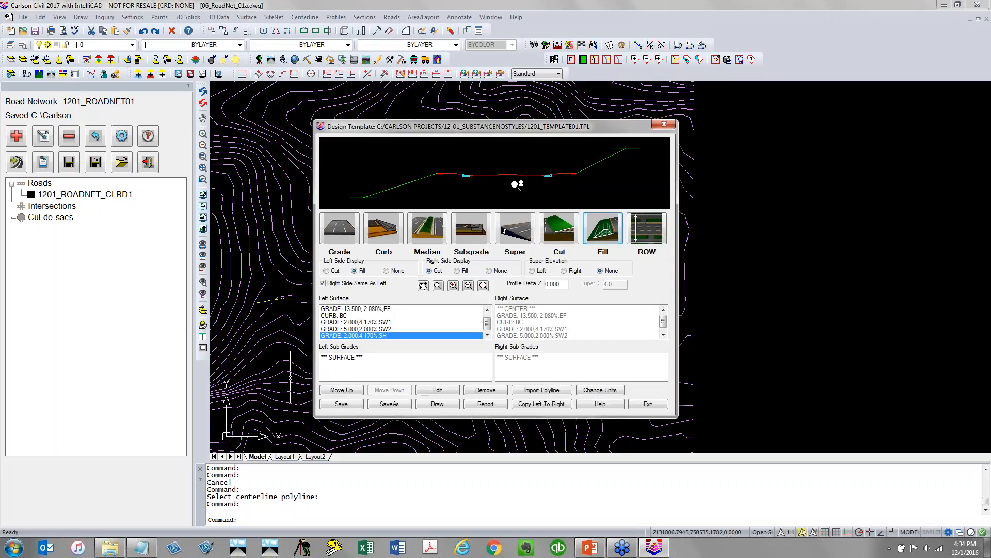
Add a subgrade 2 inches below the surface out to EP with material ASPH
scroll(513, 181, "up", 2)
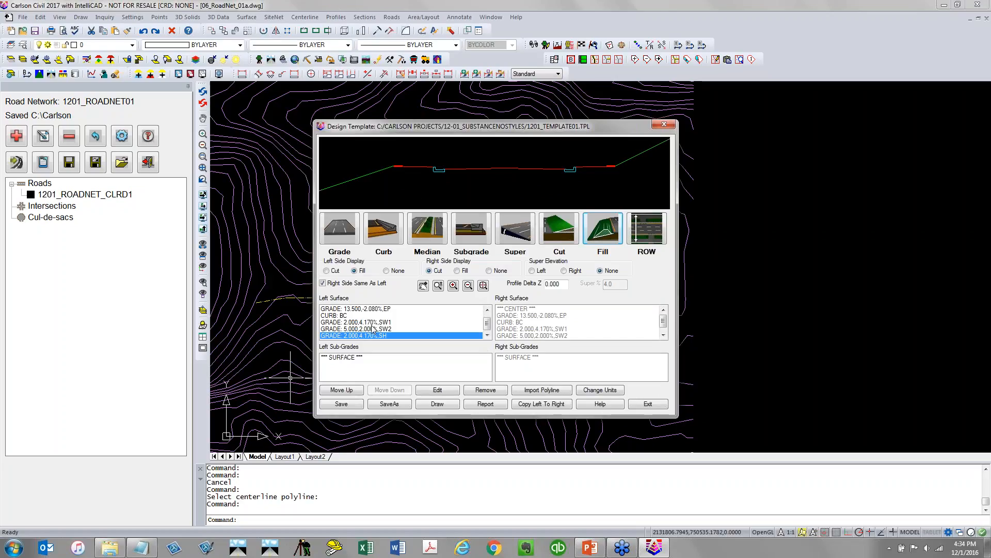
left_click(476, 231)
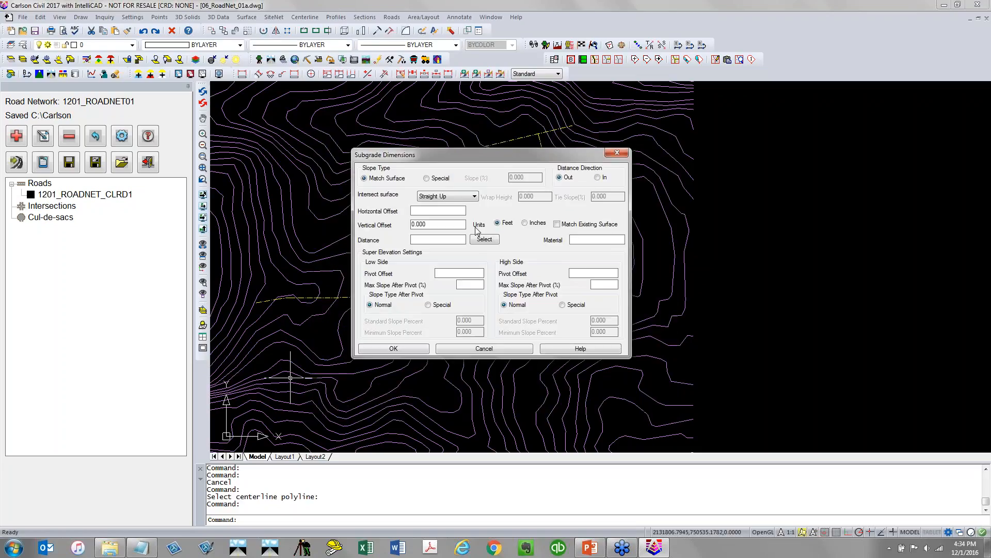
left_click(460, 210)
key("Tab")
type("2")
left_click(524, 223)
left_click(572, 240)
type("ASPH")
left_click(495, 241)
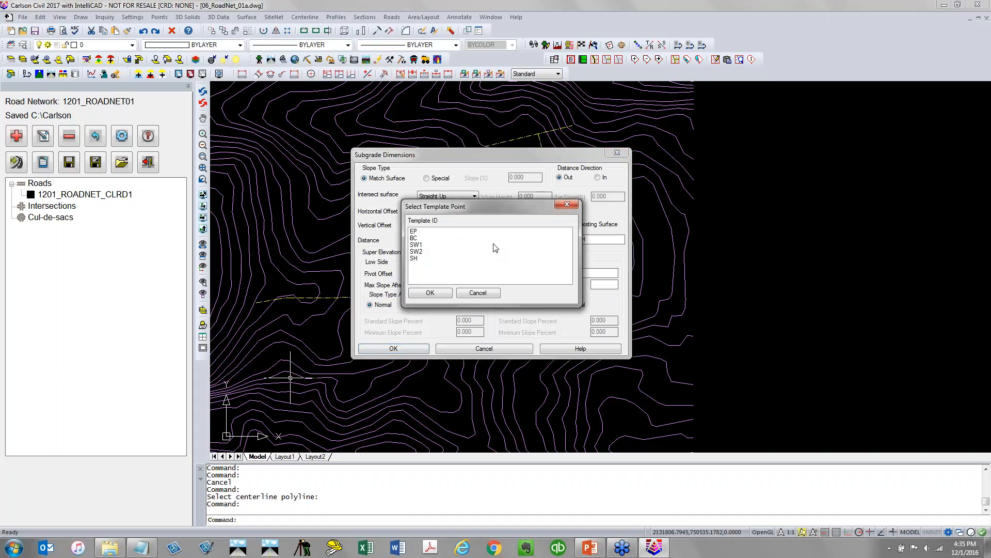
left_click(426, 232)
left_click(431, 292)
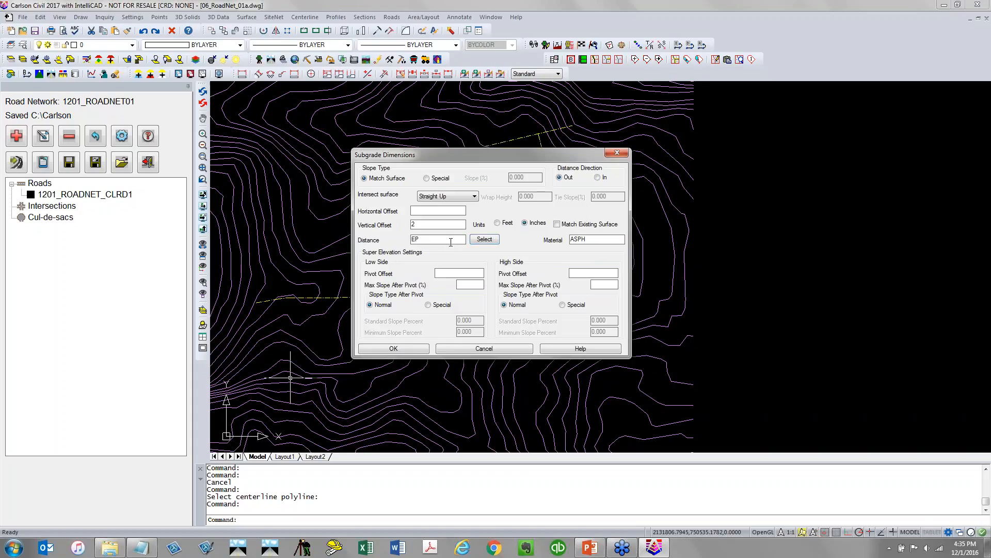
left_click(419, 348)
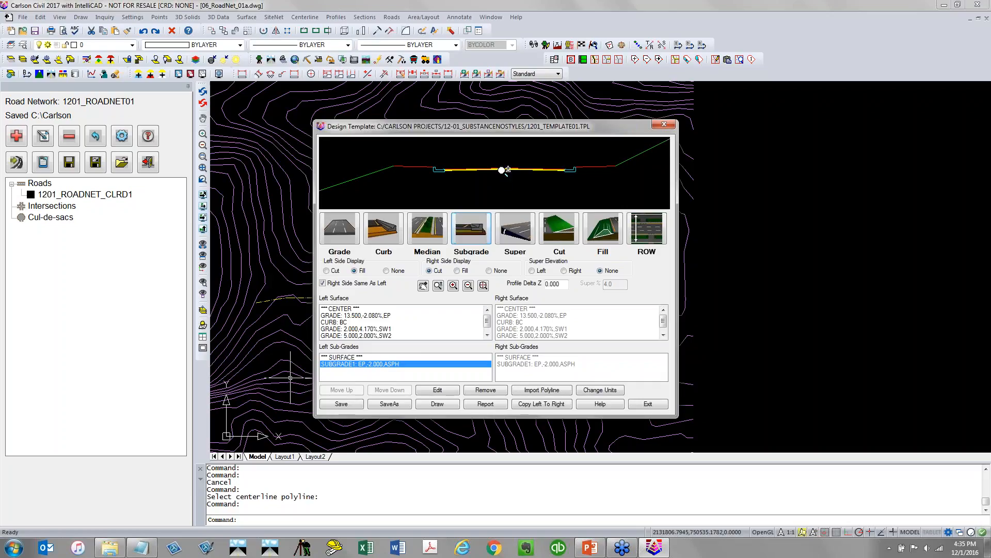
Add a second subgrade 8 inches deep extending to EP+3.5 with material STONE
scroll(494, 175, "up", 3)
scroll(496, 175, "down", 3)
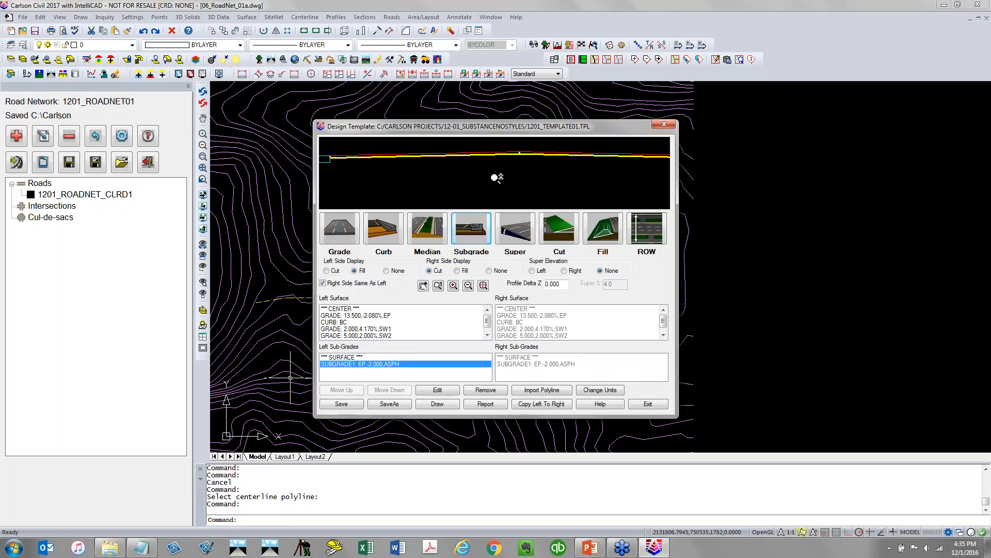
scroll(353, 165, "up", 2)
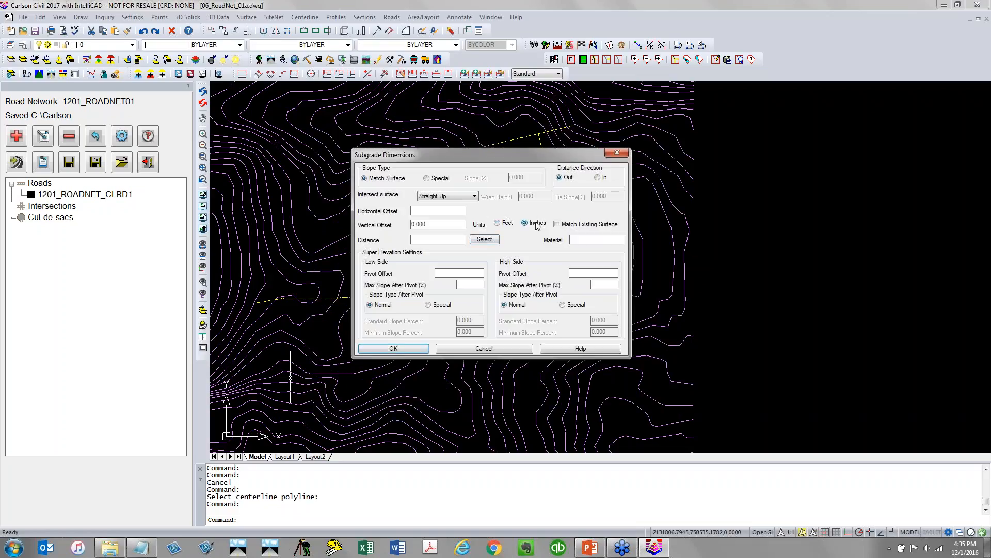
double_click(445, 224)
type("8")
left_click(433, 238)
type("EP+3.5")
left_click(395, 349)
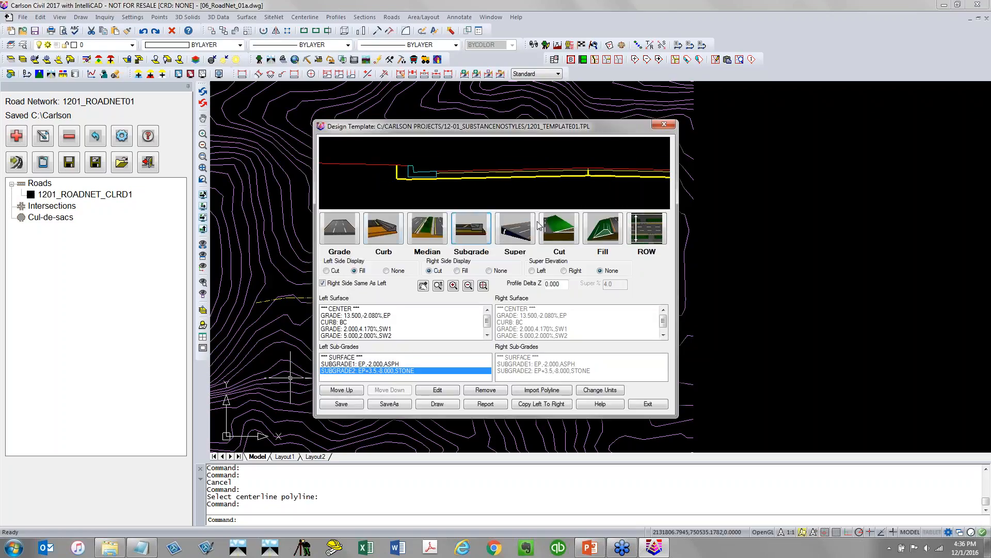
Edit the second subgrade to wrap around the surface with a wrap height of 1
double_click(375, 372)
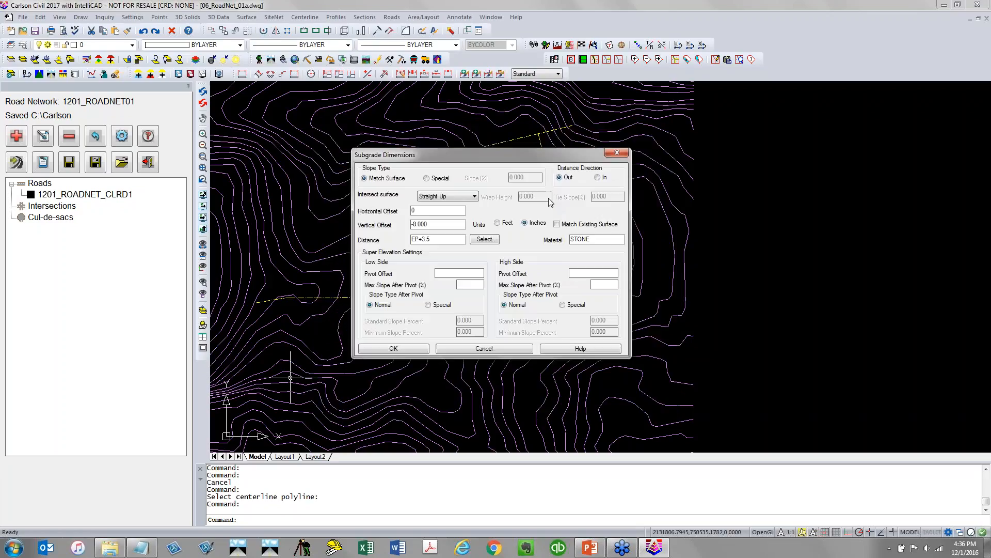
left_click(445, 197)
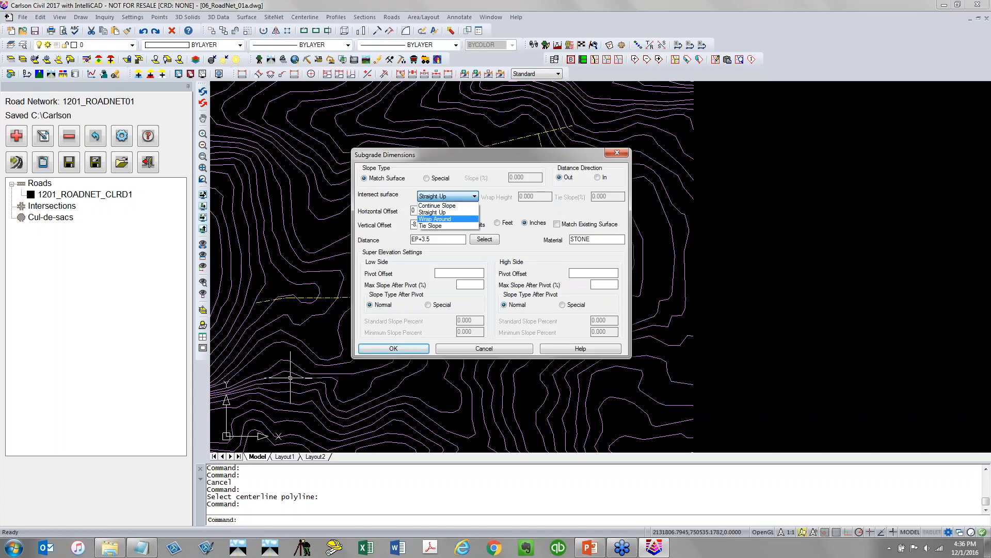
left_click(445, 218)
left_click_drag(547, 198, 500, 220)
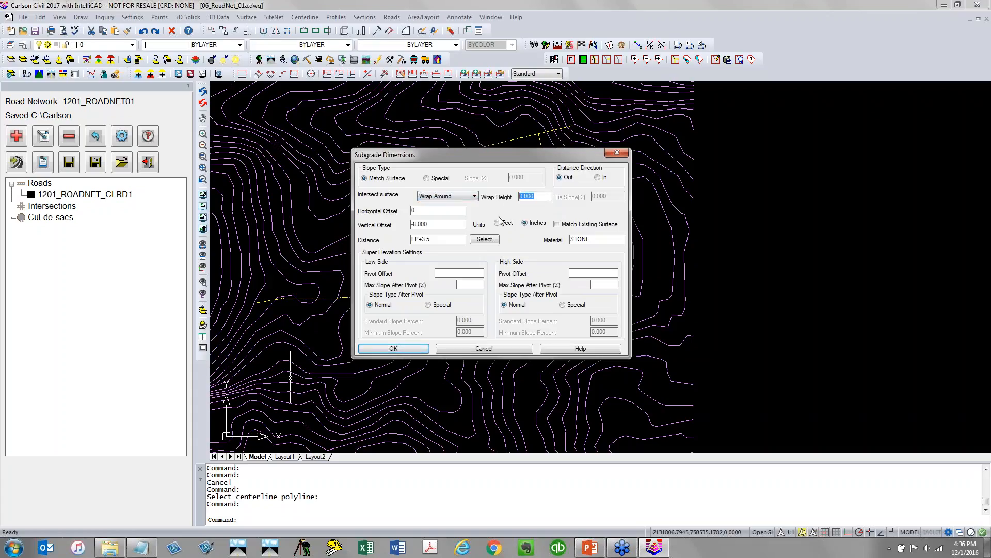
type("1")
left_click(410, 351)
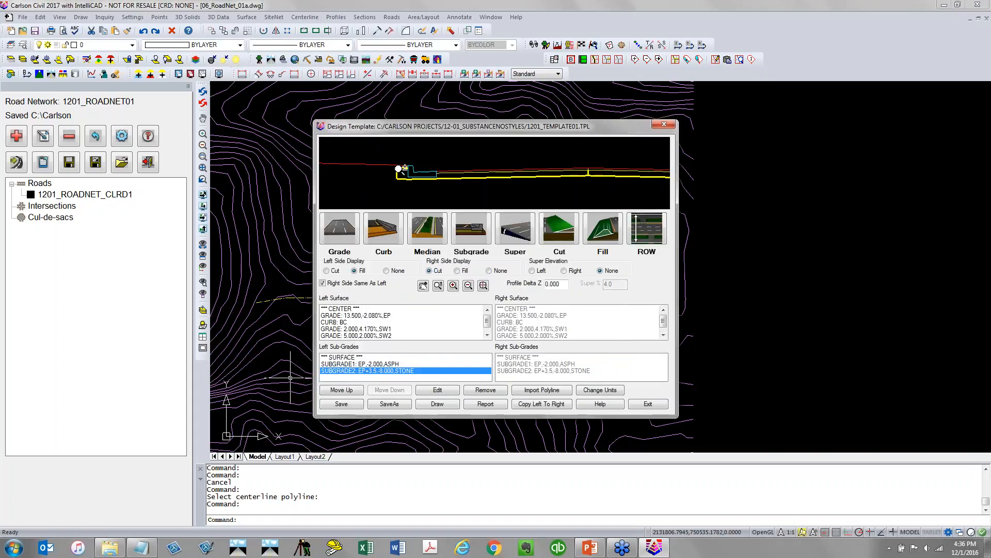
Add a third subgrade 4 inches below the surface out to SW2 with material CONC
scroll(402, 168, "up", 5)
scroll(382, 183, "down", 3)
scroll(377, 190, "down", 2)
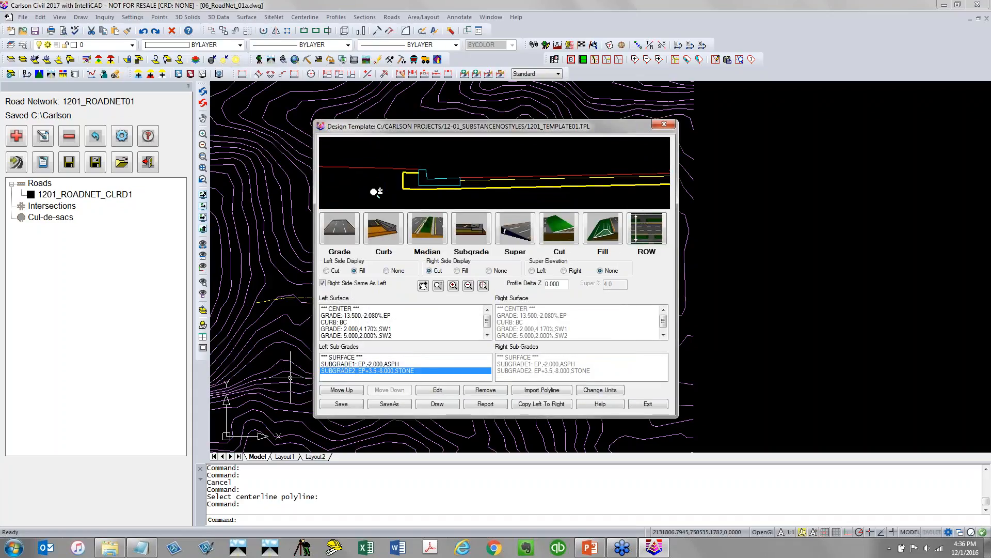
scroll(377, 190, "down", 2)
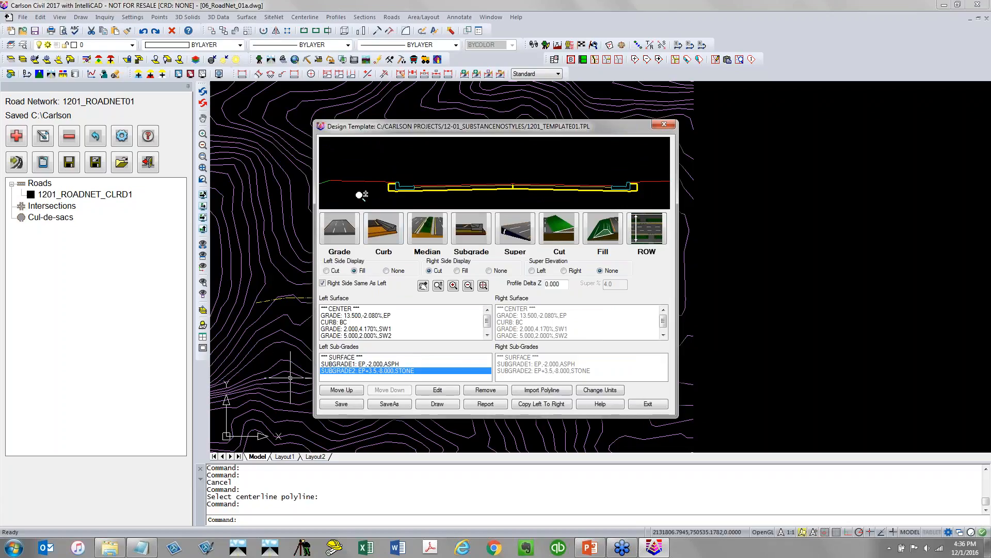
left_click(480, 252)
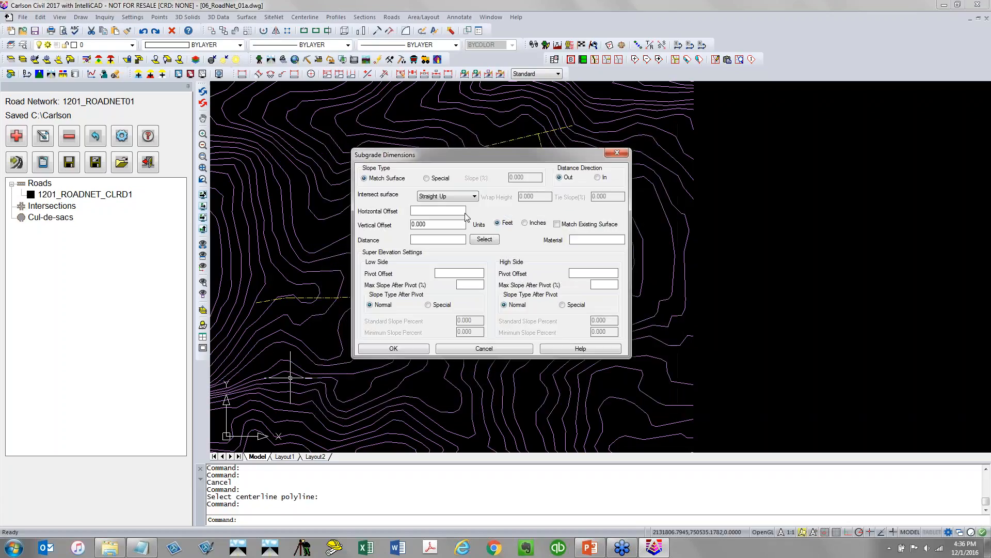
left_click(431, 211)
left_click(525, 223)
double_click(443, 224)
type("4")
left_click(581, 240)
type("CONC")
left_click(416, 348)
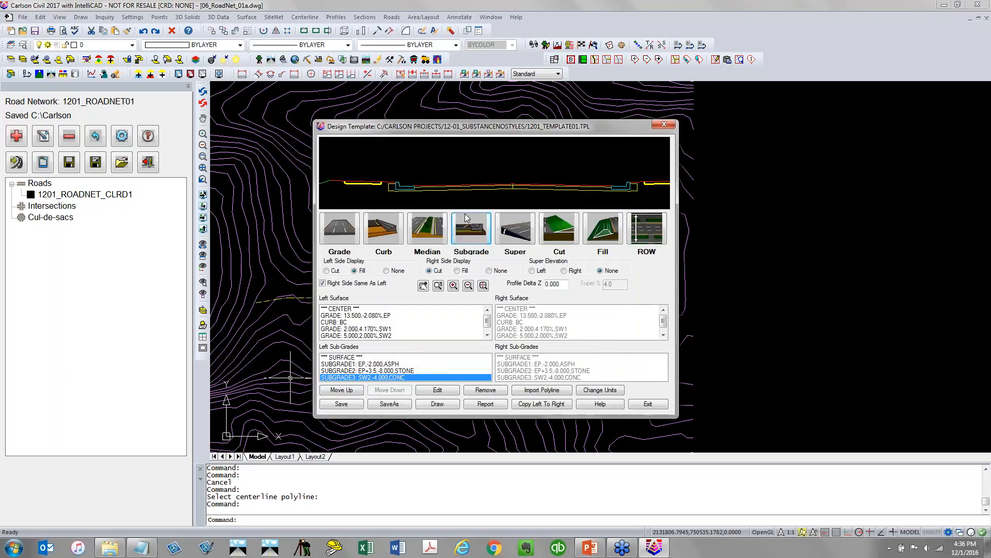
Save the design template and exit the template editor
scroll(488, 176, "down", 2)
scroll(486, 176, "down", 1)
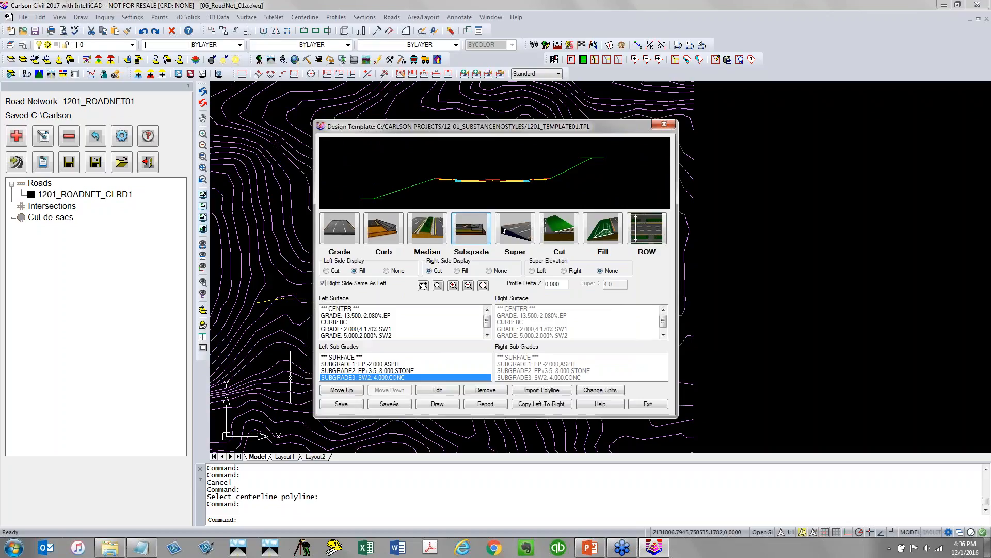
left_click(353, 405)
left_click(660, 409)
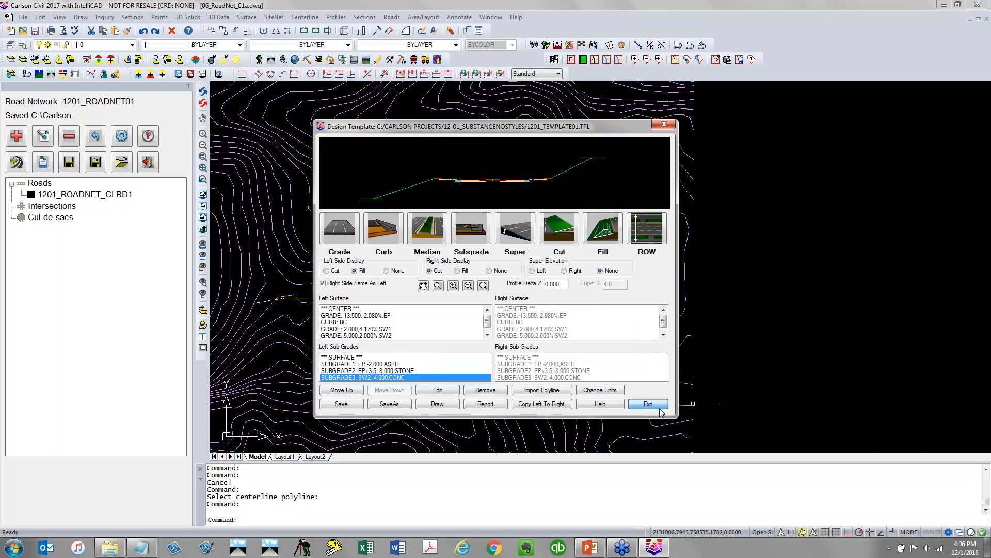
left_click(660, 408)
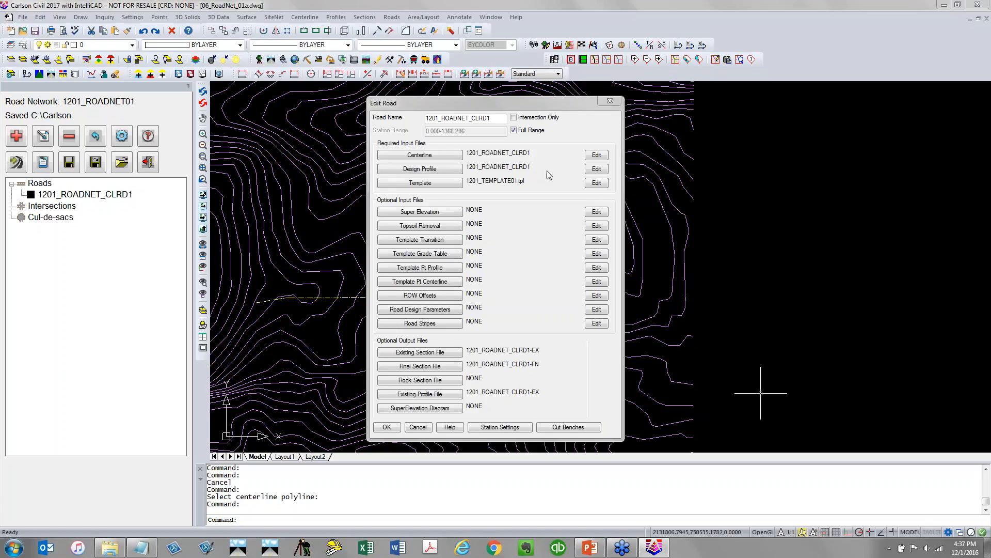
Open the road's design profile for editing and insert a PVI at station 50 with a -2.08% slope
left_click(605, 171)
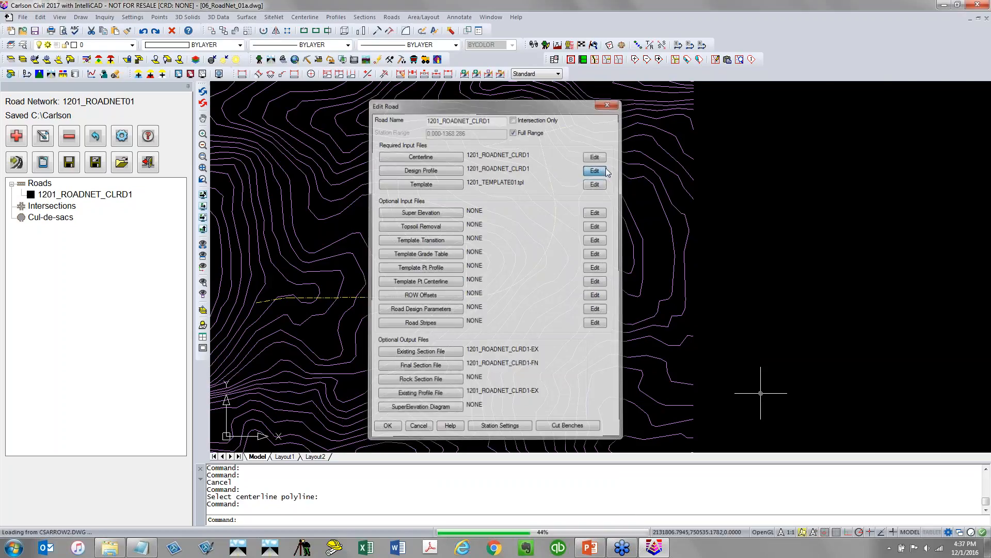
mouse_move(543, 133)
left_mouse_down()
mouse_move(282, 18)
mouse_move(228, 8)
mouse_move(231, 15)
left_mouse_up()
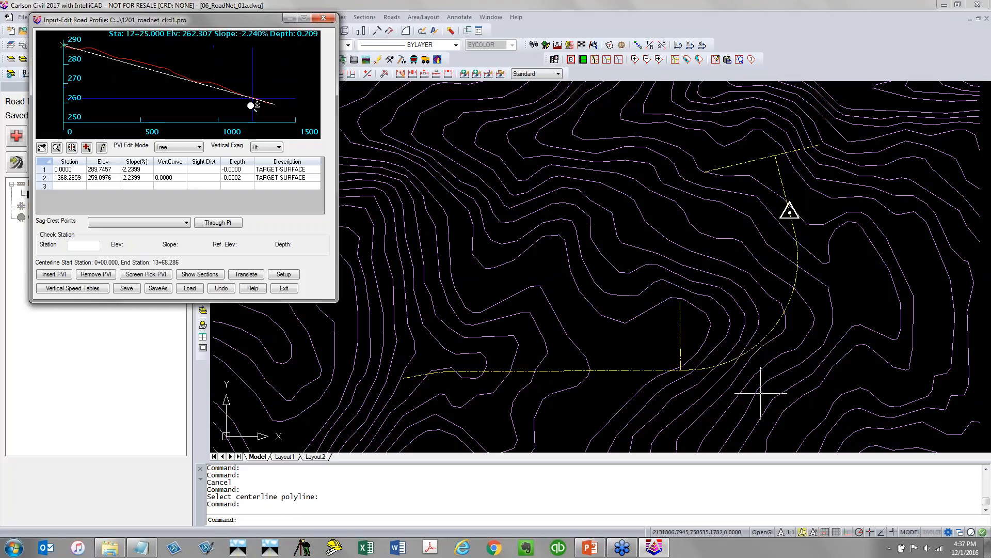
left_click(76, 179)
left_click(66, 274)
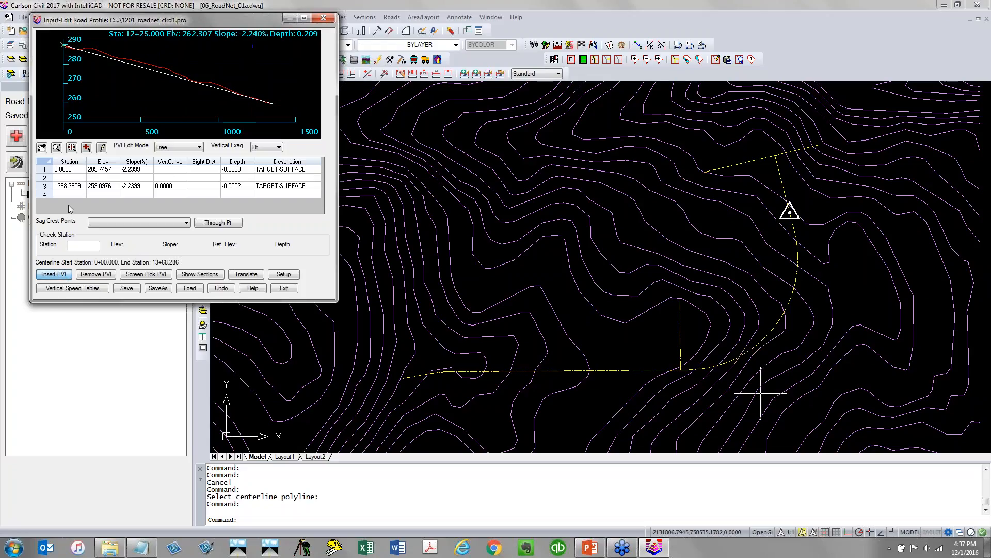
type("50")
key("Tab")
key("Tab")
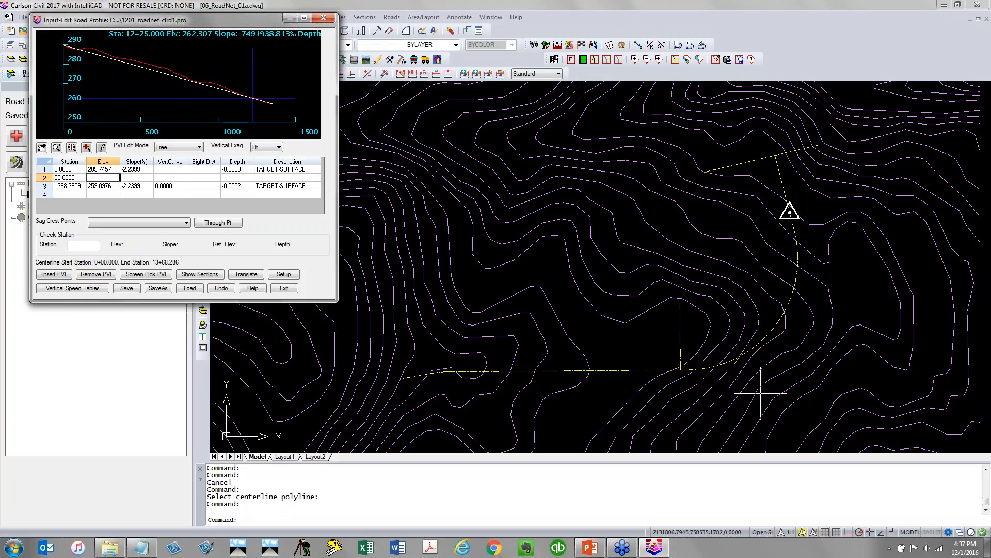
type("-2")
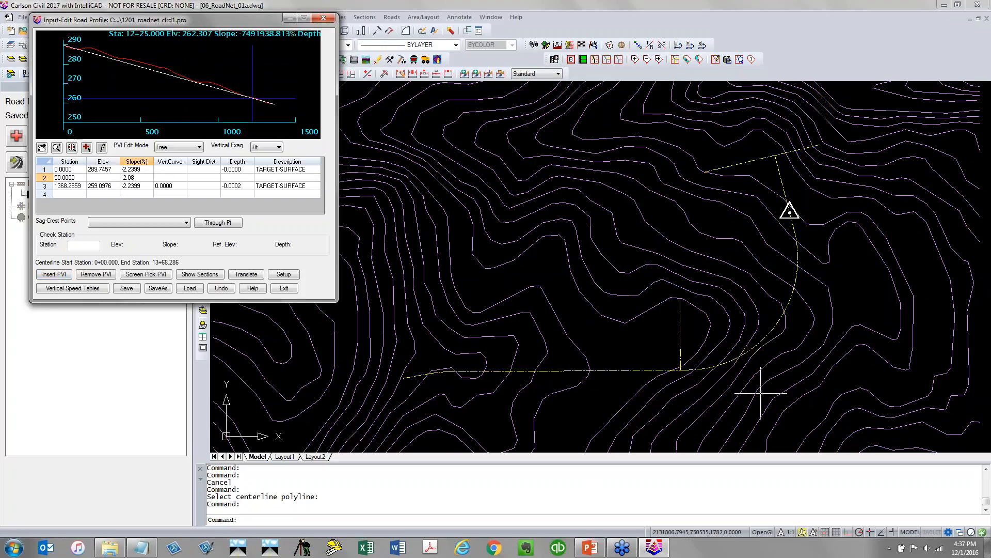
type(".08")
key("Tab")
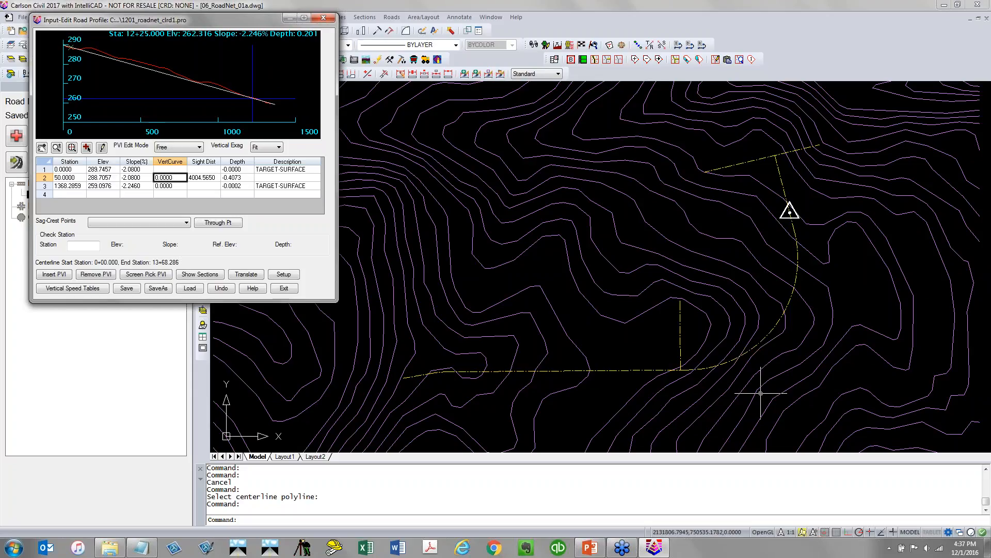
Add two PVIs graphically on the profile, at about stations 398 and 1108
left_click(82, 177)
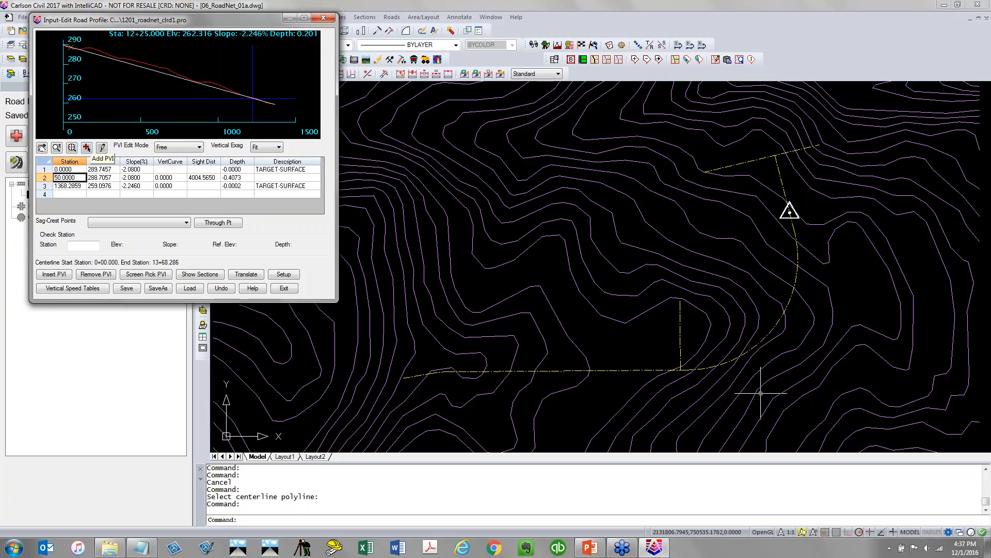
left_click(86, 148)
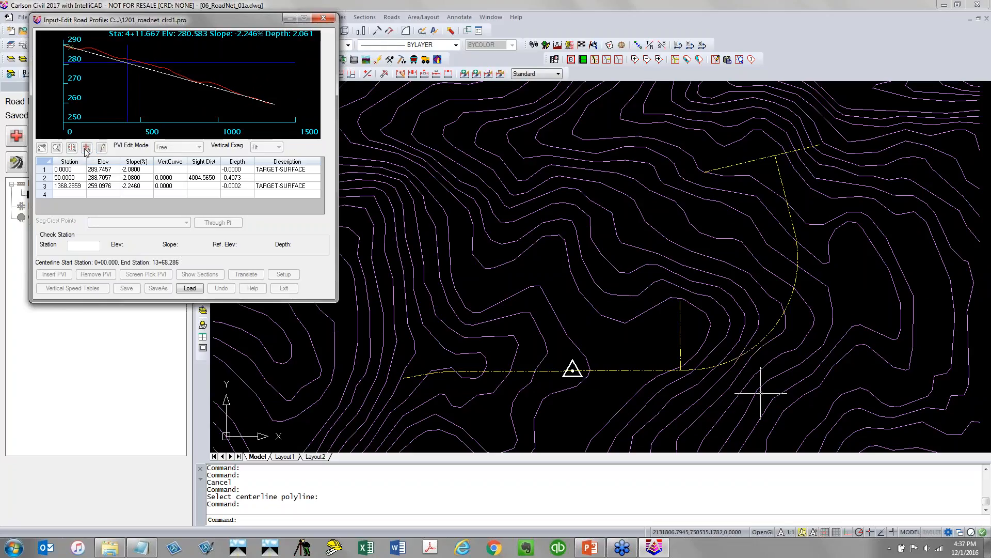
left_click(125, 88)
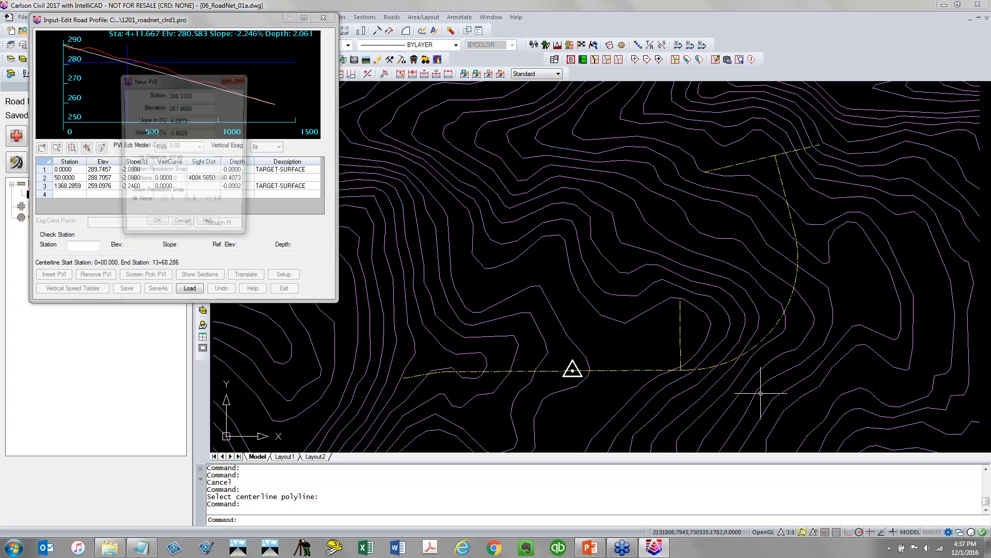
left_click(156, 227)
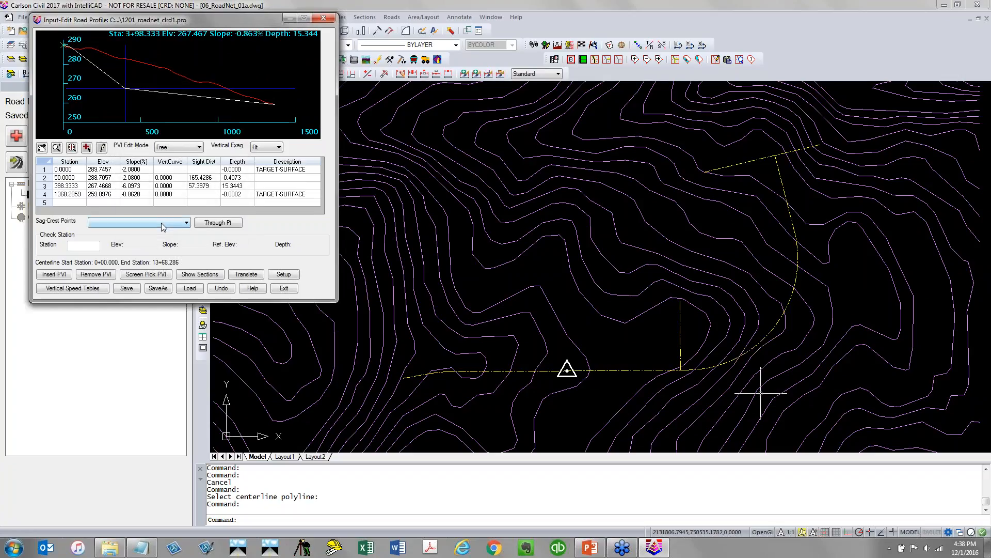
left_click(87, 147)
left_click(234, 80)
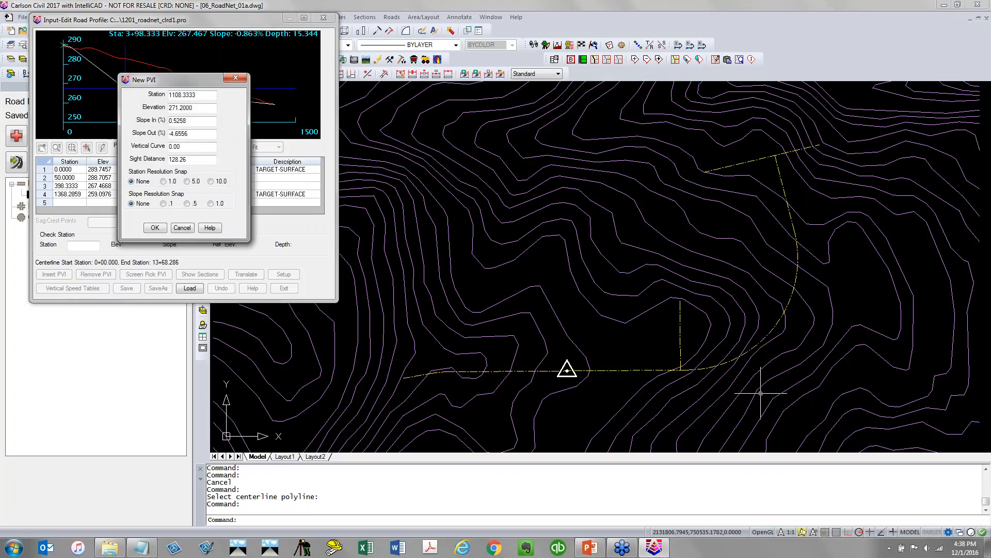
left_click(155, 228)
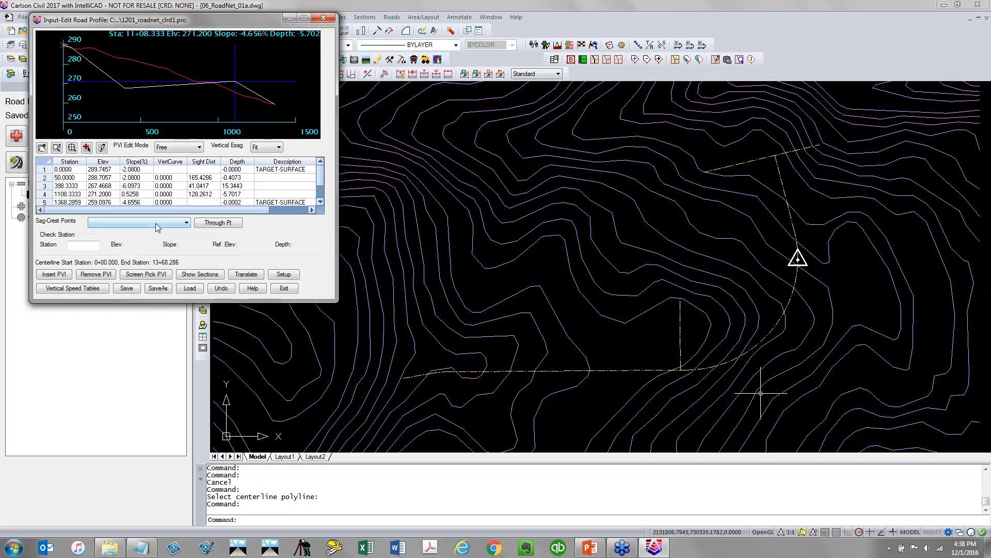
Set 200 vertical curve lengths on the PVIs at about stations 398 and 1108
left_click(178, 185)
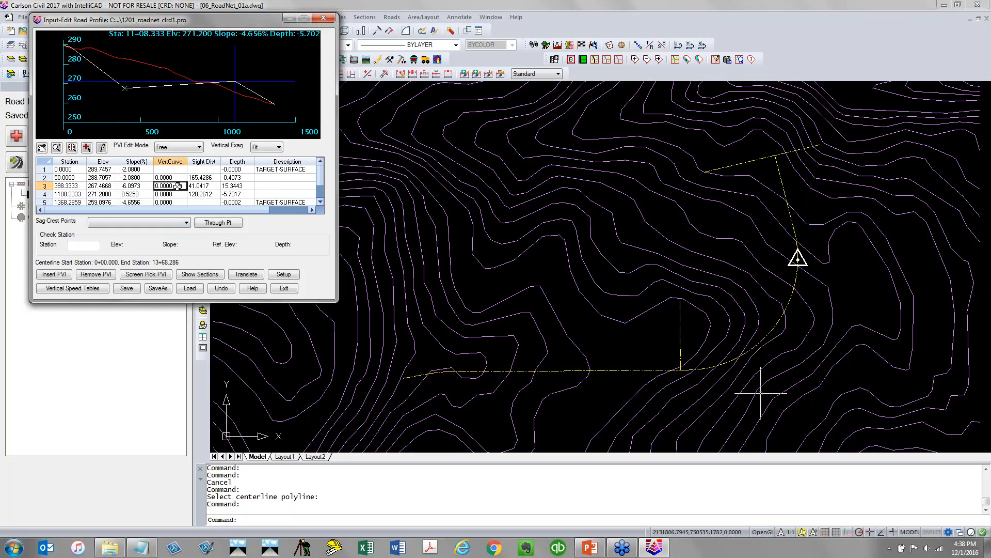
type("200")
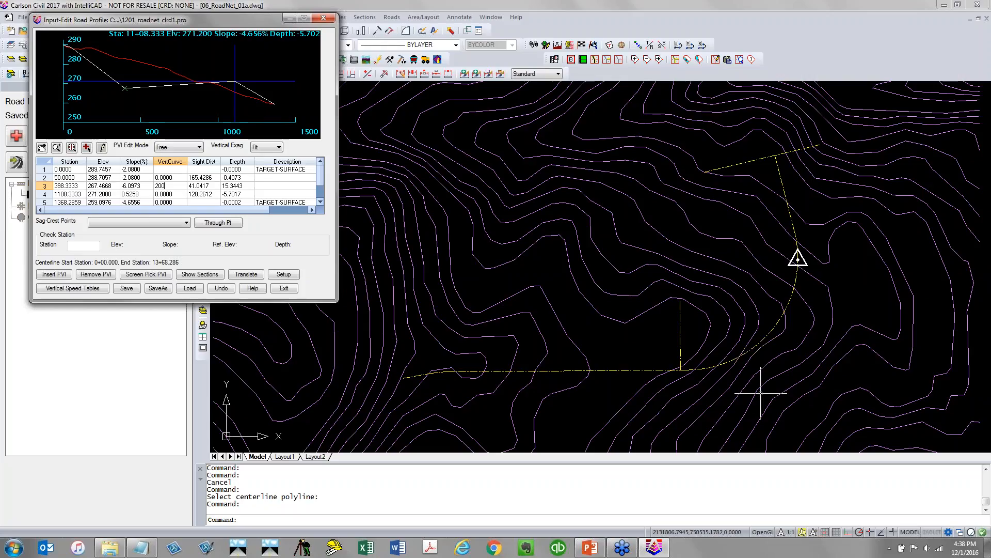
key("Return")
type("200")
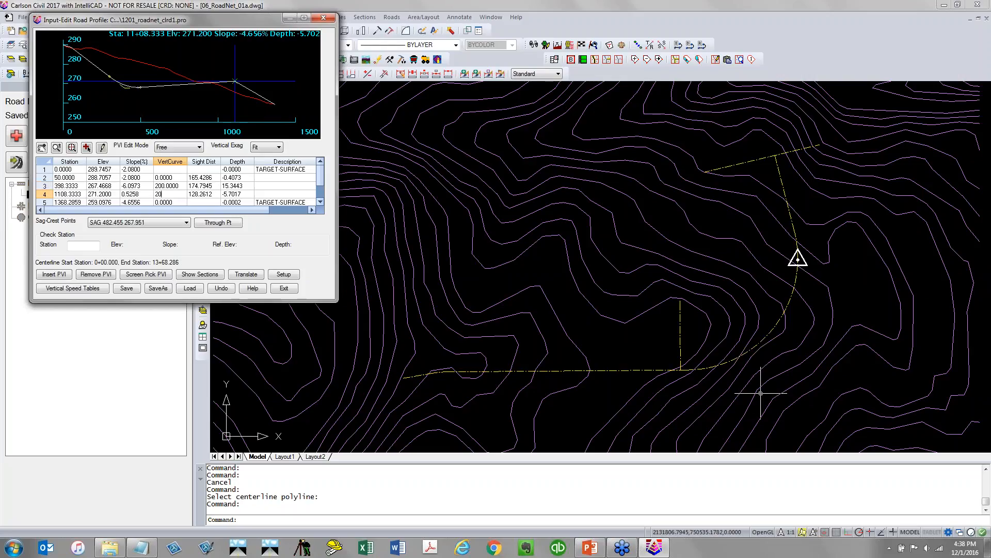
key("Return")
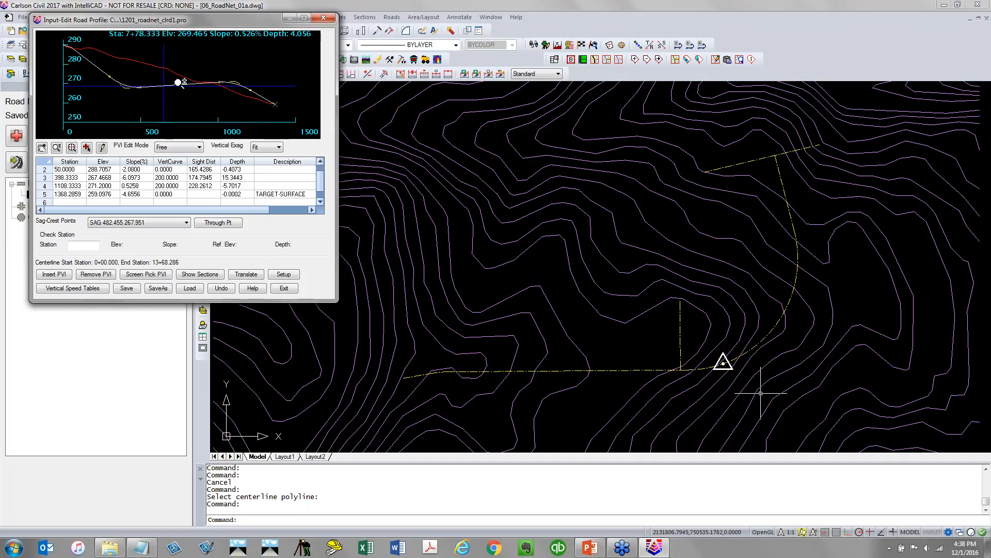
Drag the two new PVIs to about stations 582 and 1128, then save the profile
left_click(103, 148)
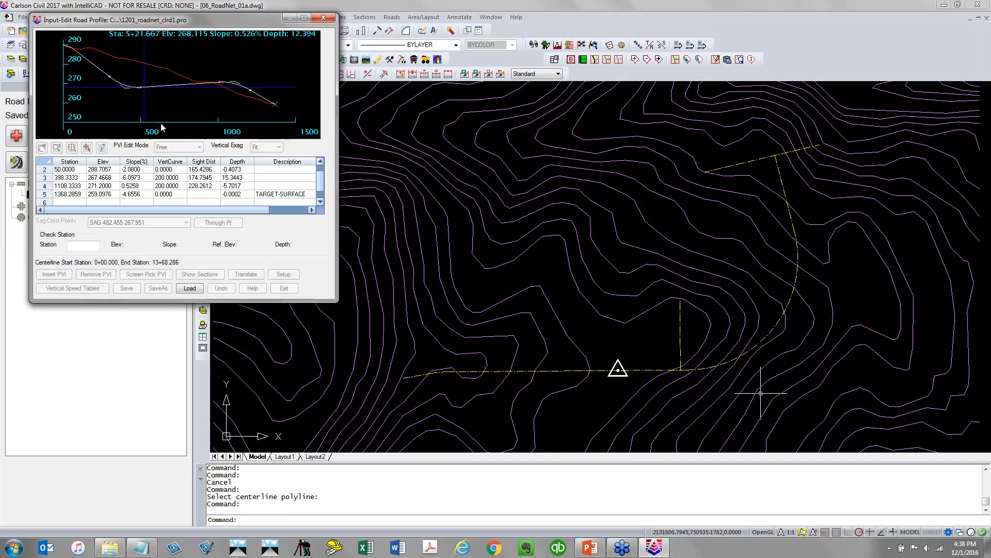
left_click_drag(239, 80, 237, 78)
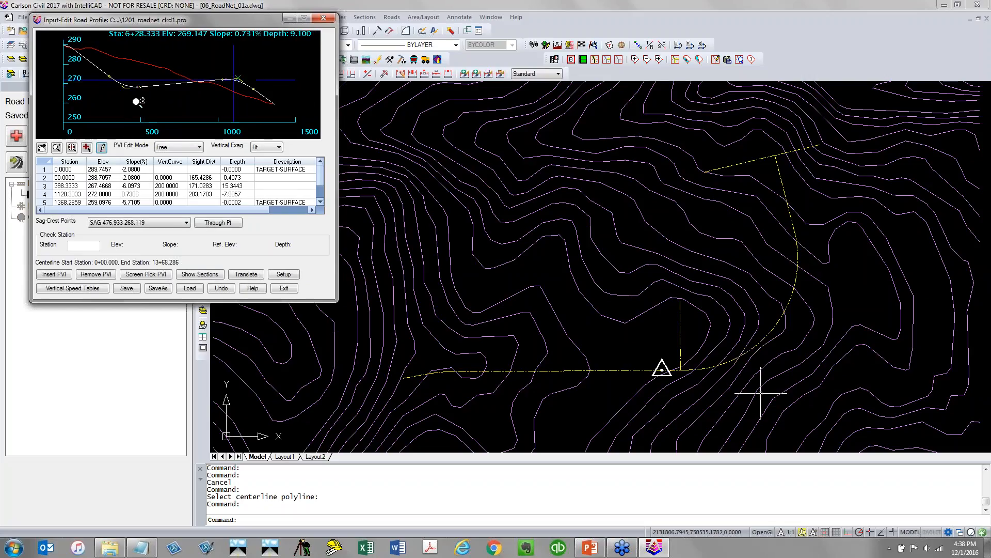
left_click_drag(140, 87, 155, 85)
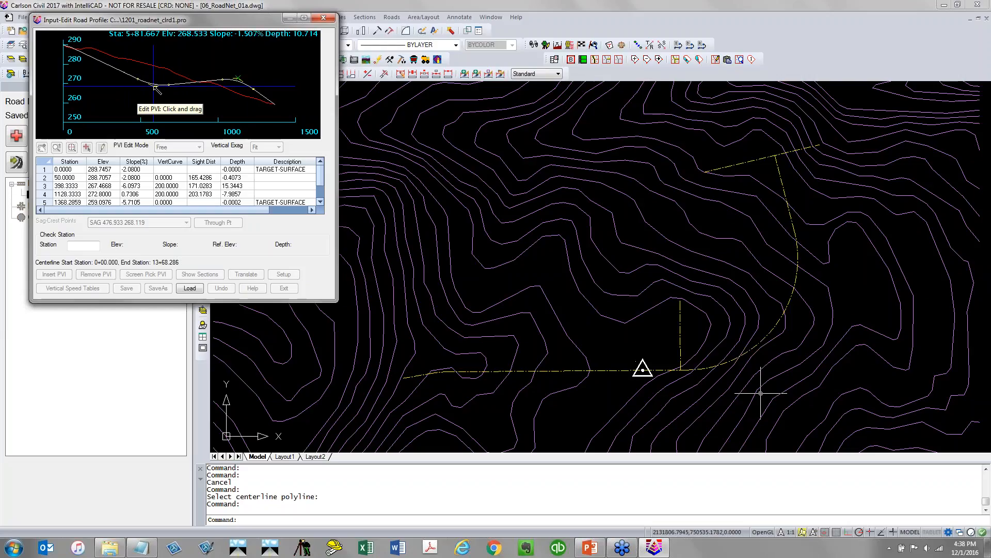
left_click(127, 289)
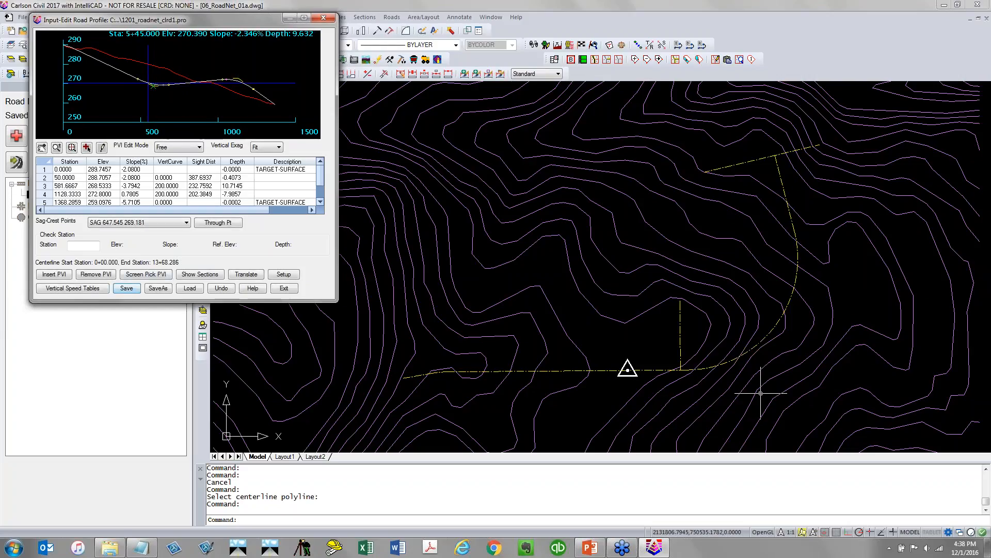
Show the road design cross sections next to the profile editor
left_click(187, 275)
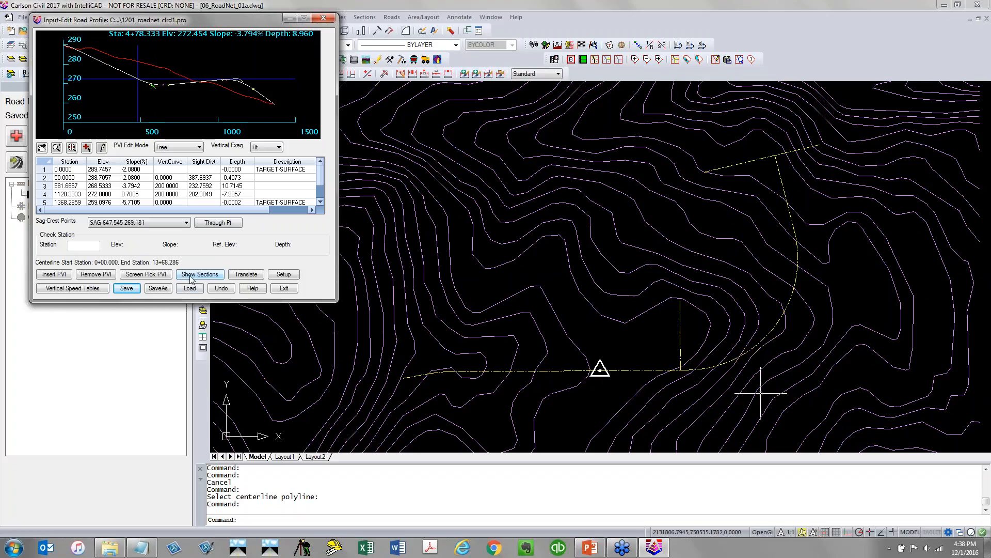
left_click(192, 276)
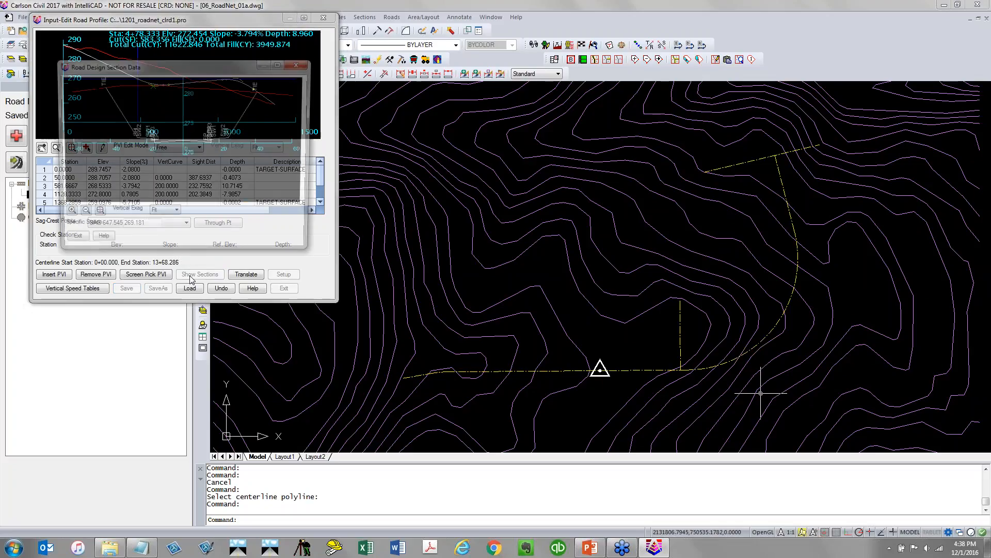
left_click_drag(205, 67, 527, 32)
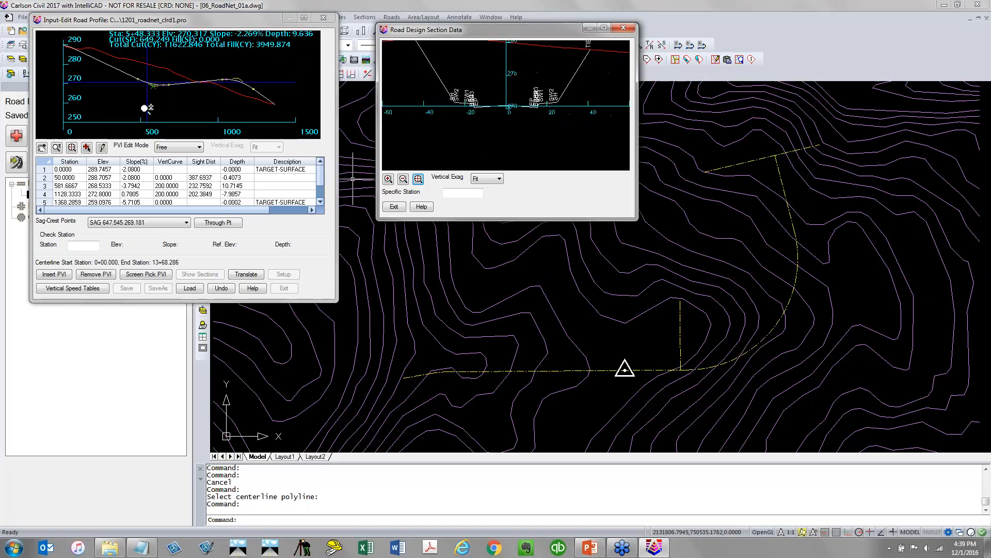
Move the PVI near station 582 to about station 462, close the cross-section view and save the profile
left_click(102, 149)
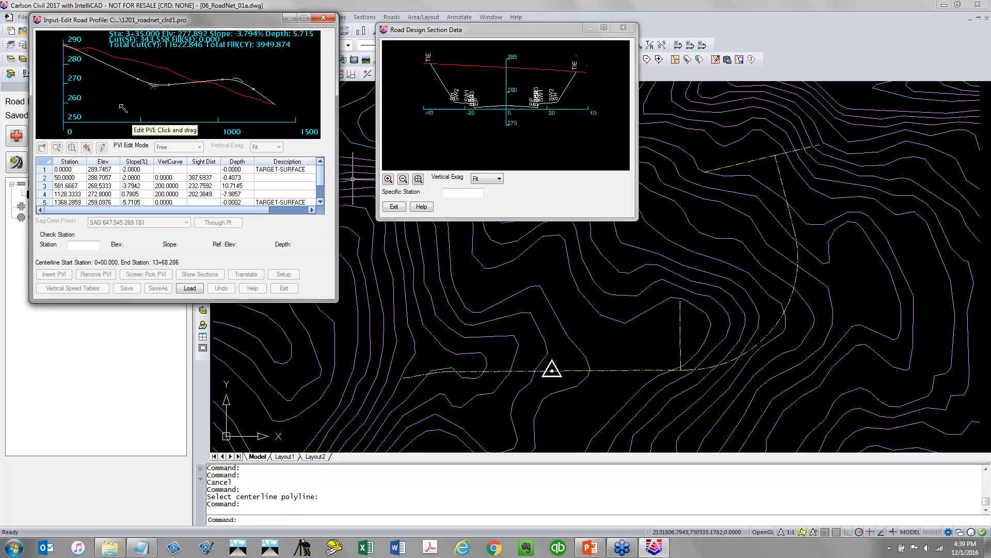
left_click_drag(150, 85, 135, 74)
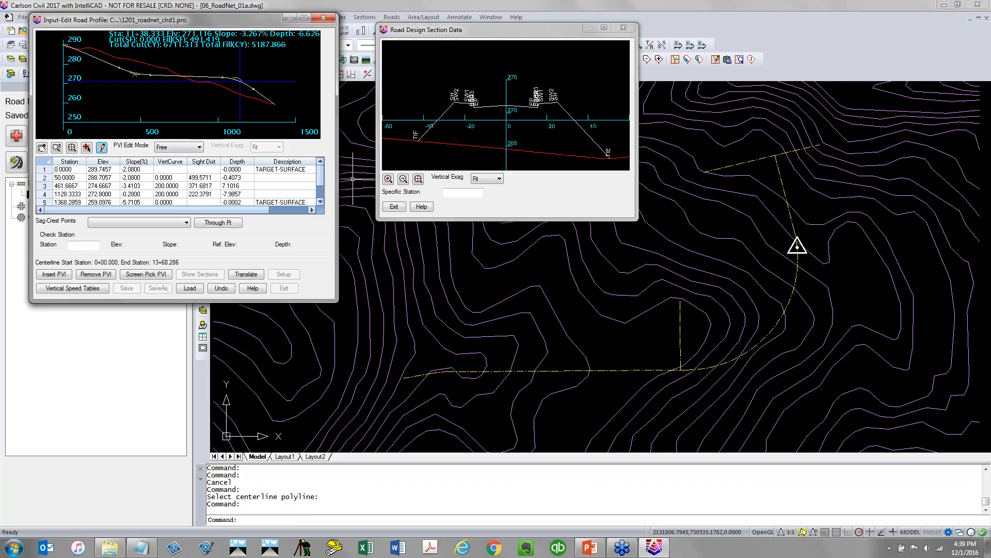
left_click(401, 208)
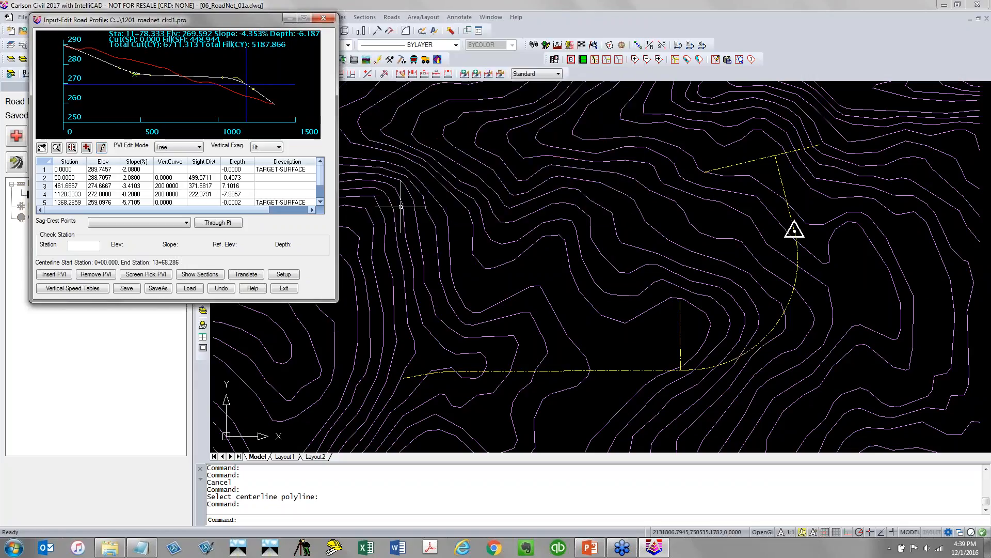
left_click(133, 291)
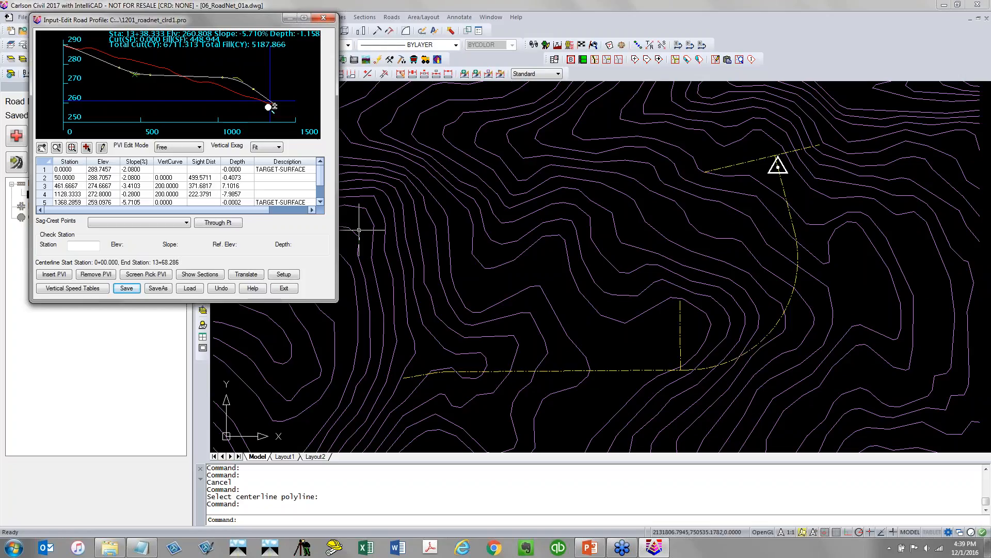
Move the PVI near station 1128 to about station 1002 and save the profile
left_click(102, 149)
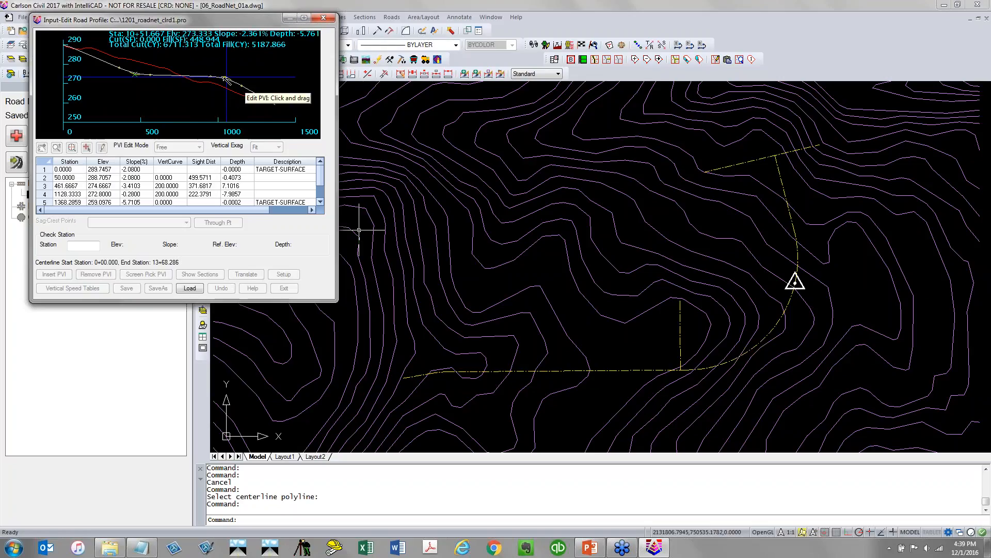
left_click_drag(221, 77, 207, 73)
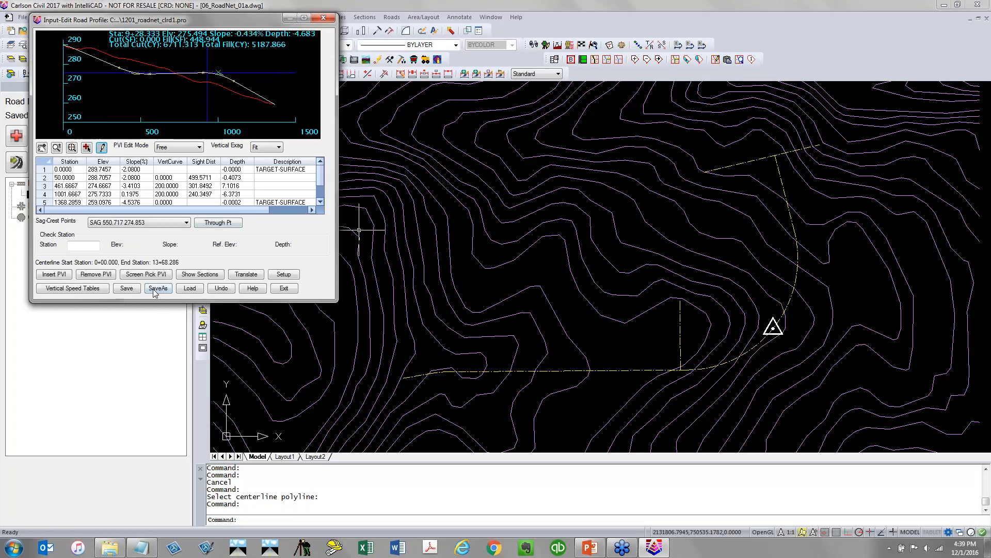
left_click(130, 289)
Exit the profile editor and road settings without reprocessing the road network
left_click(287, 290)
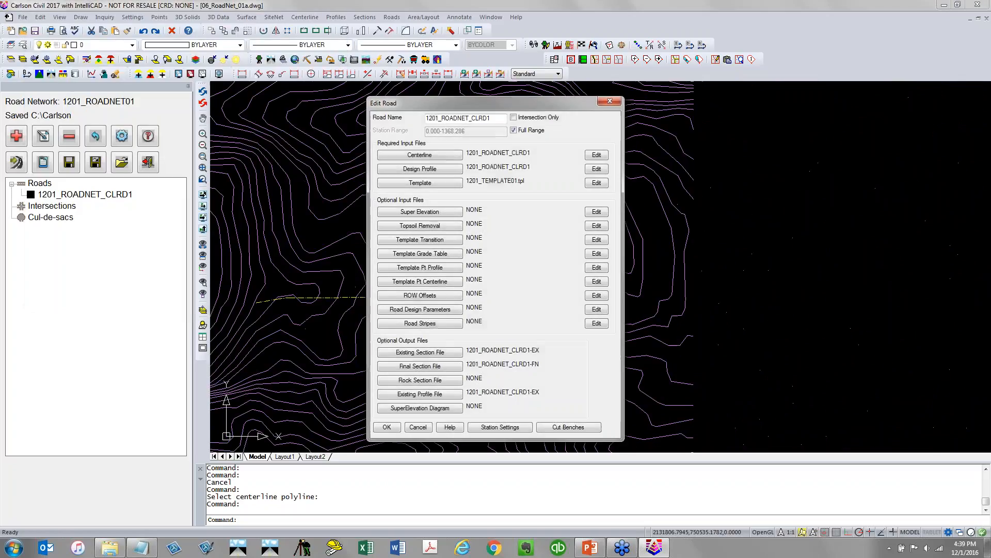
left_click(388, 427)
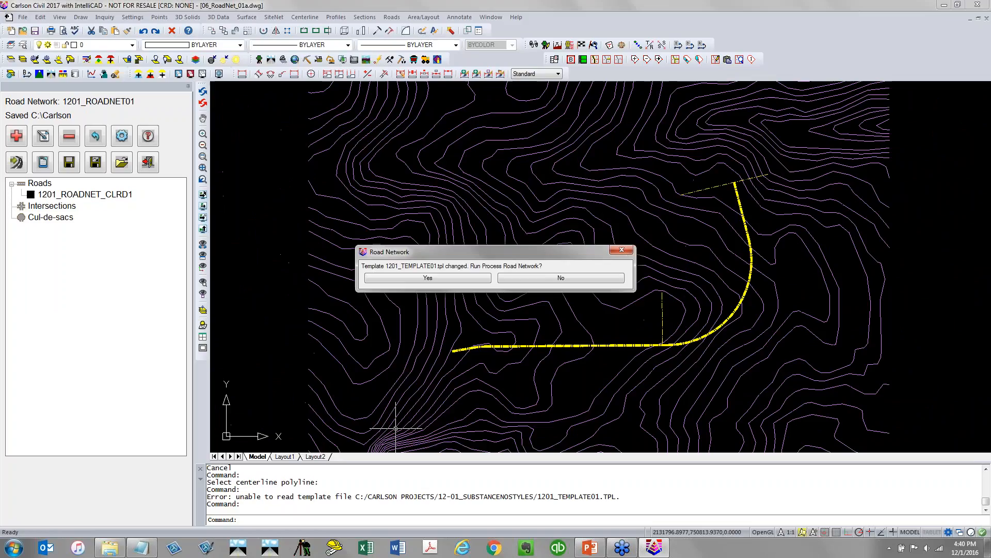
left_click(582, 281)
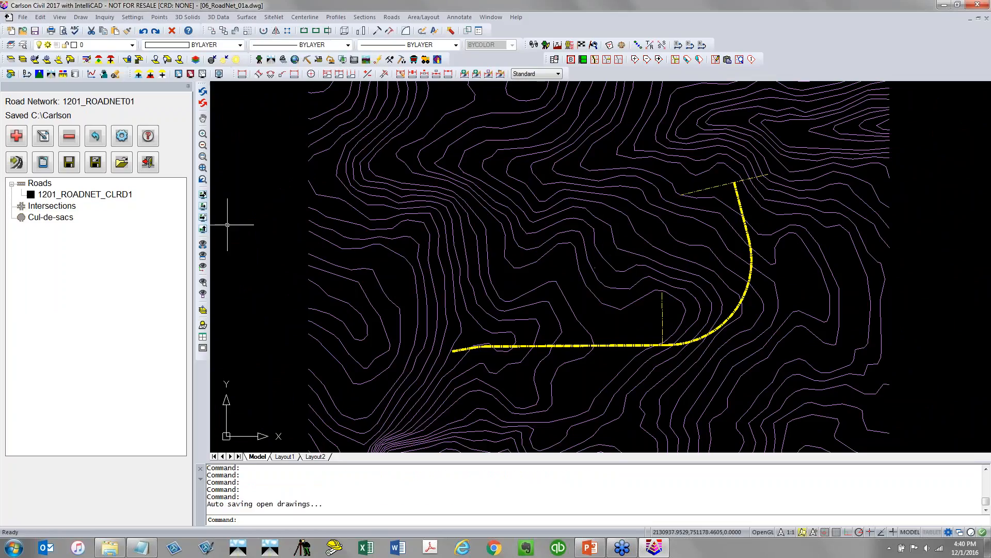
Add a new road to the network by picking the short cross-road polyline as its centerline
left_click(20, 143)
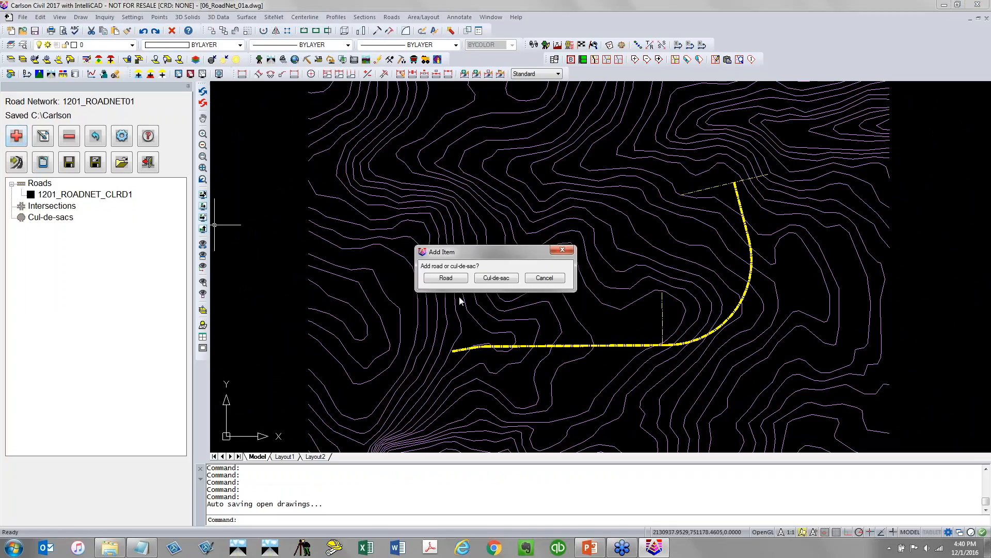
left_click(456, 279)
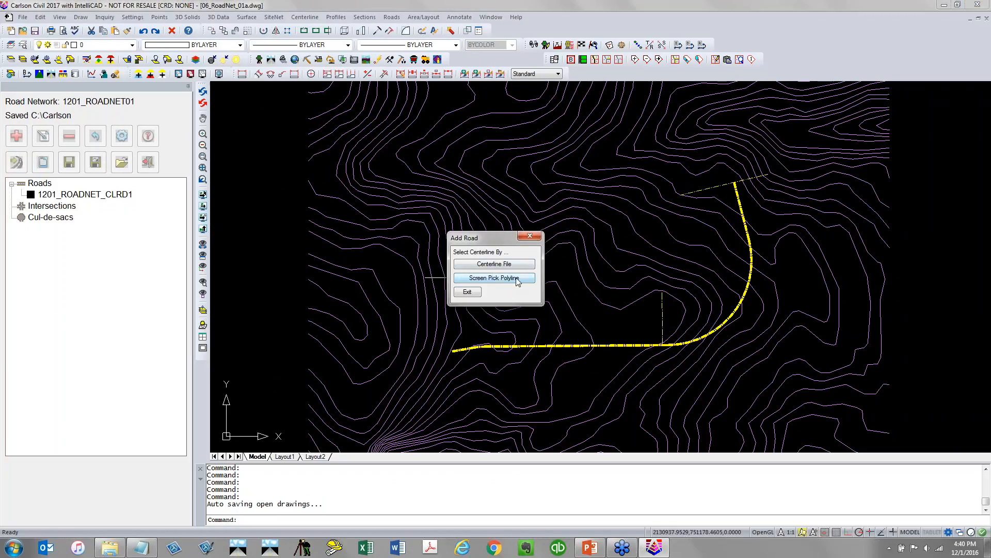
left_click(517, 279)
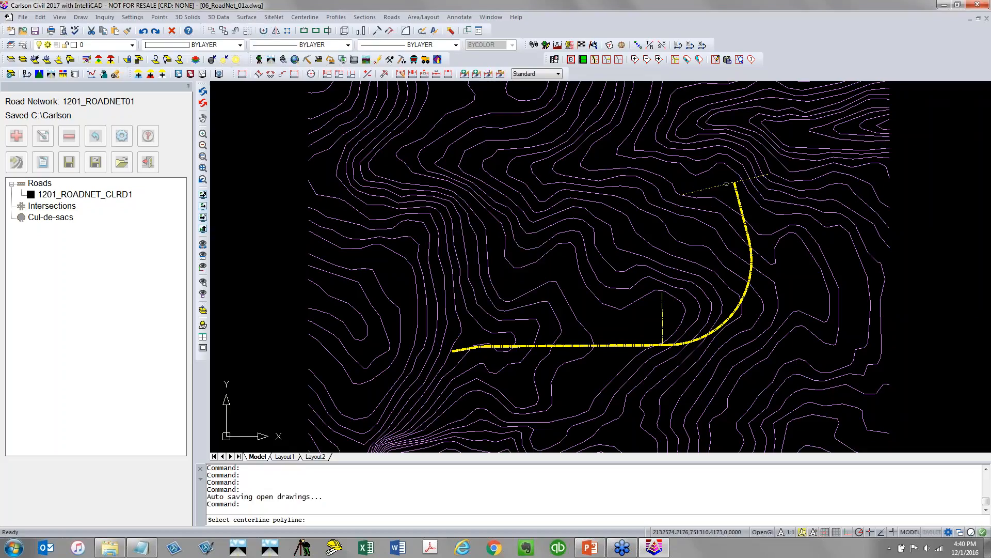
left_click(726, 184)
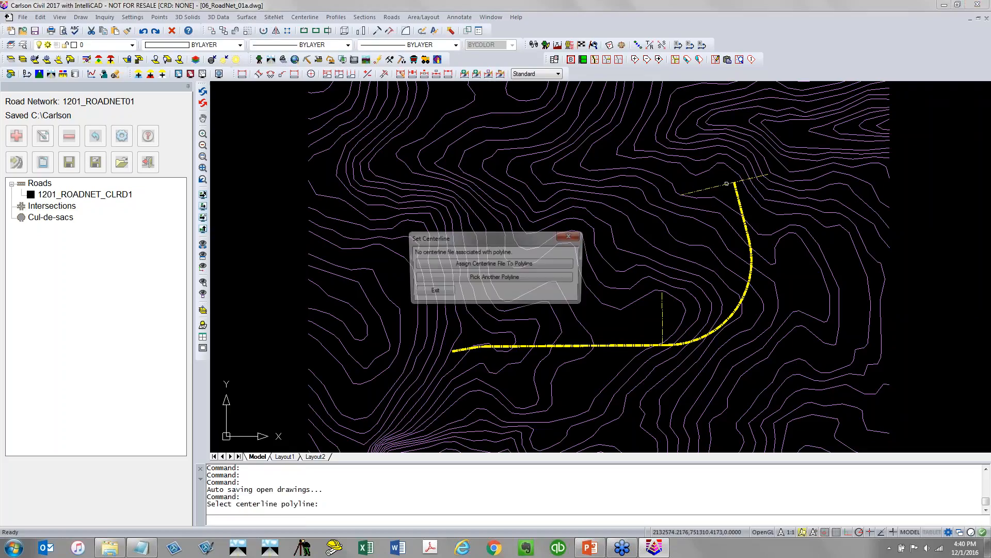
Assign centerline file 1201_ROADNET_CLRD2 to the polyline and use design profile 1201_ROADNET_CLRD2.pro
left_click(548, 264)
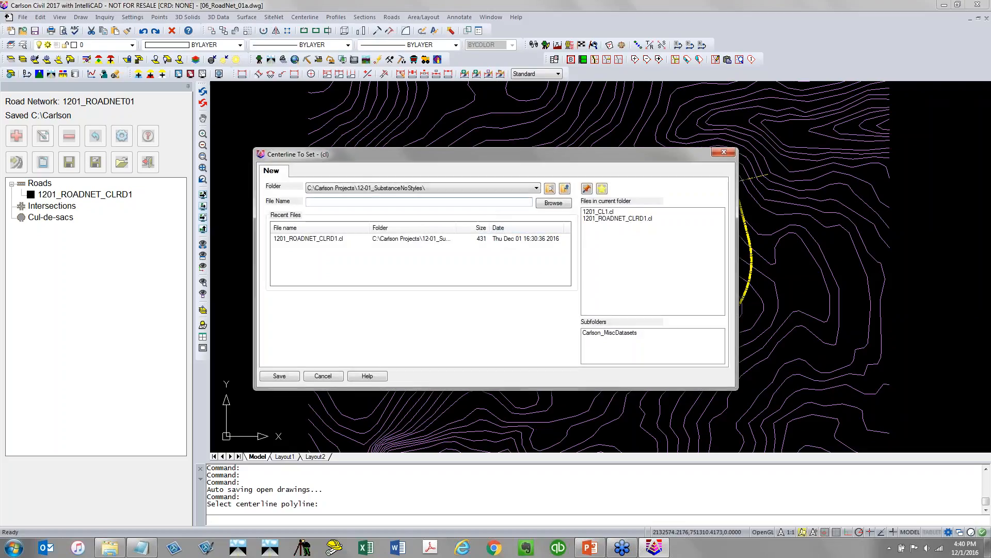
left_click(613, 219)
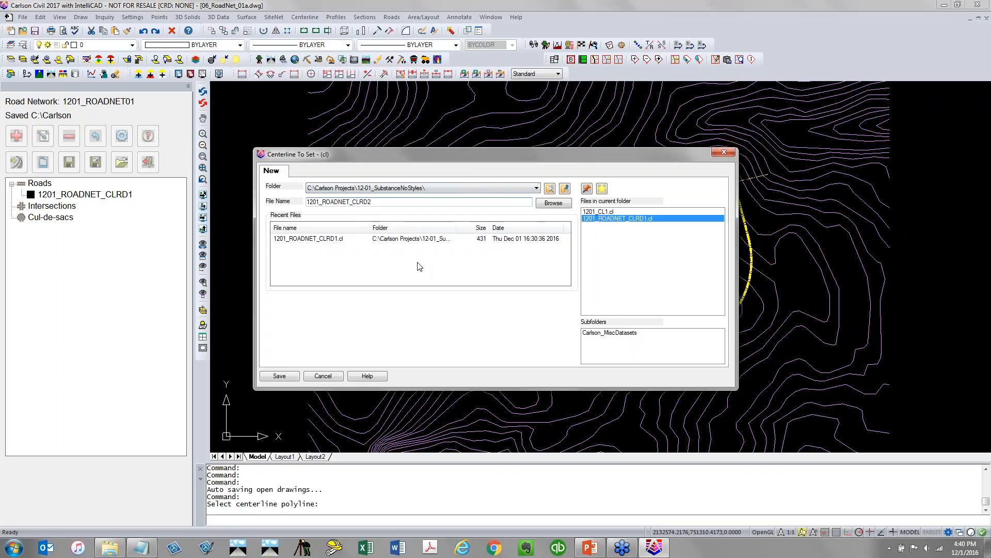
left_click(295, 380)
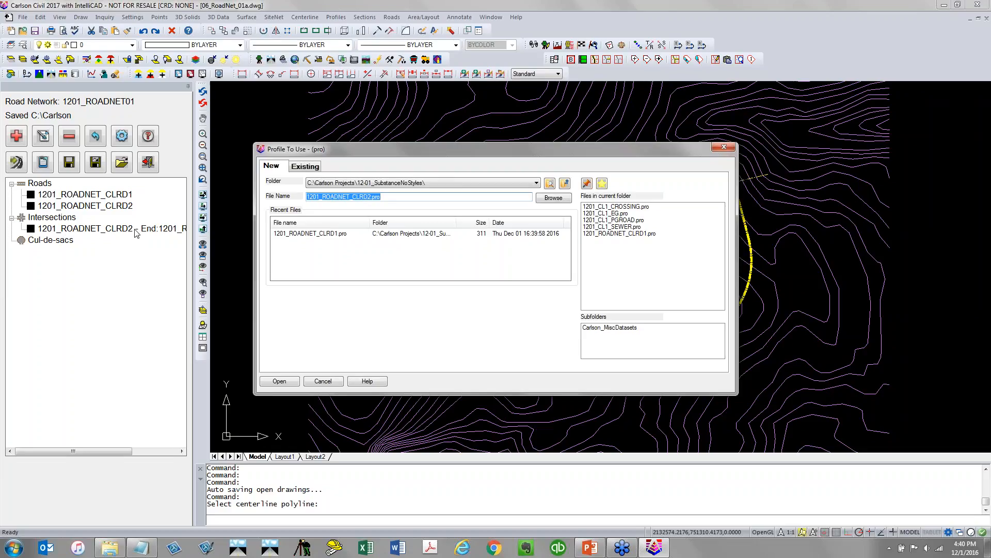
left_click_drag(368, 151, 216, 117)
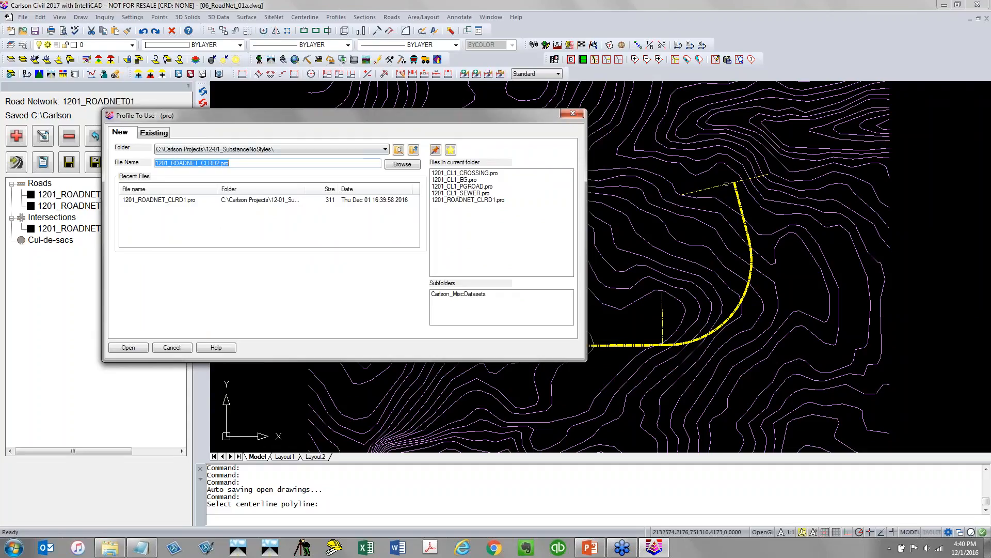
left_click(139, 350)
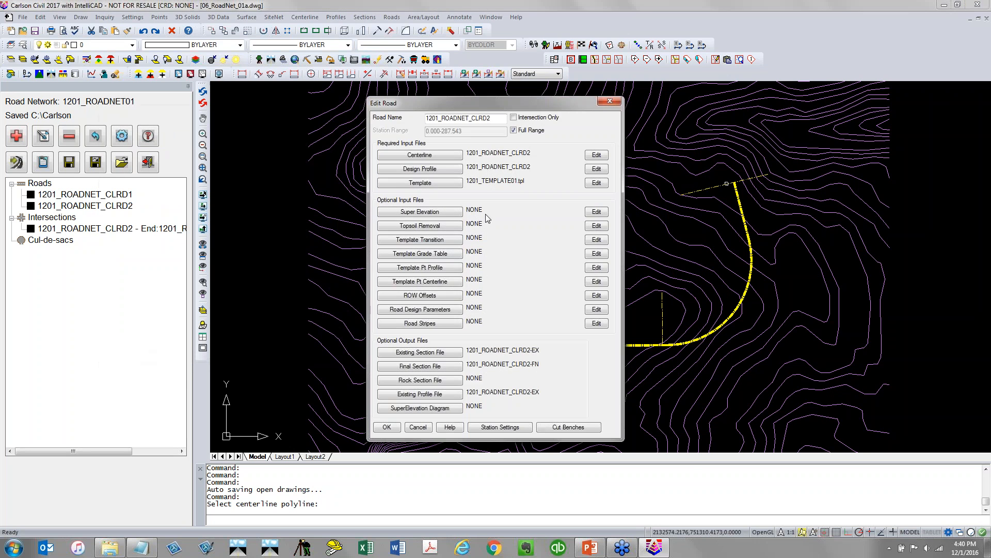
Open the new road's design profile for review, then close the editor and road settings
left_click(596, 169)
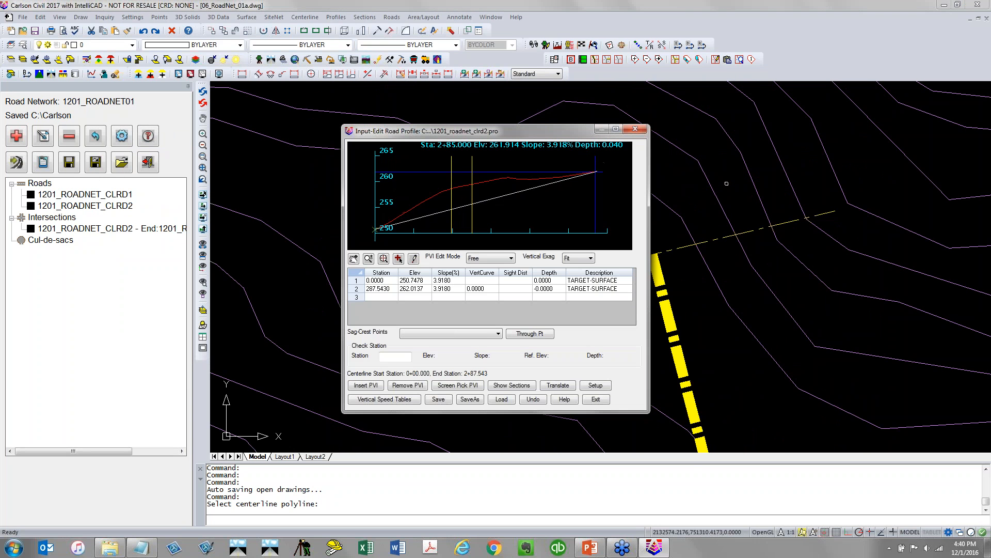
left_click_drag(524, 128, 253, 87)
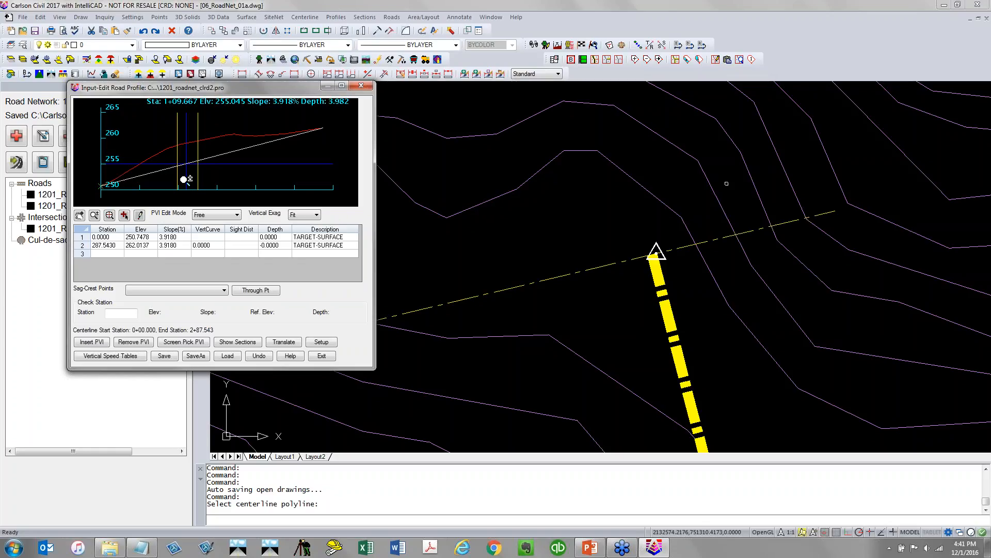
left_click(322, 356)
left_click(388, 427)
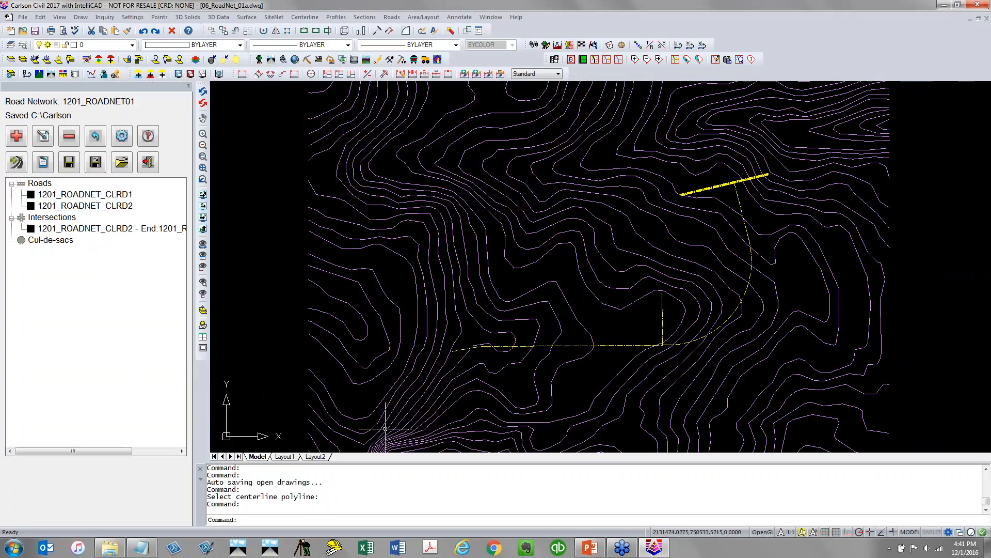
Review the design profile of road 1201_ROADNET_CLRD1, then close the editor and road settings
double_click(114, 196)
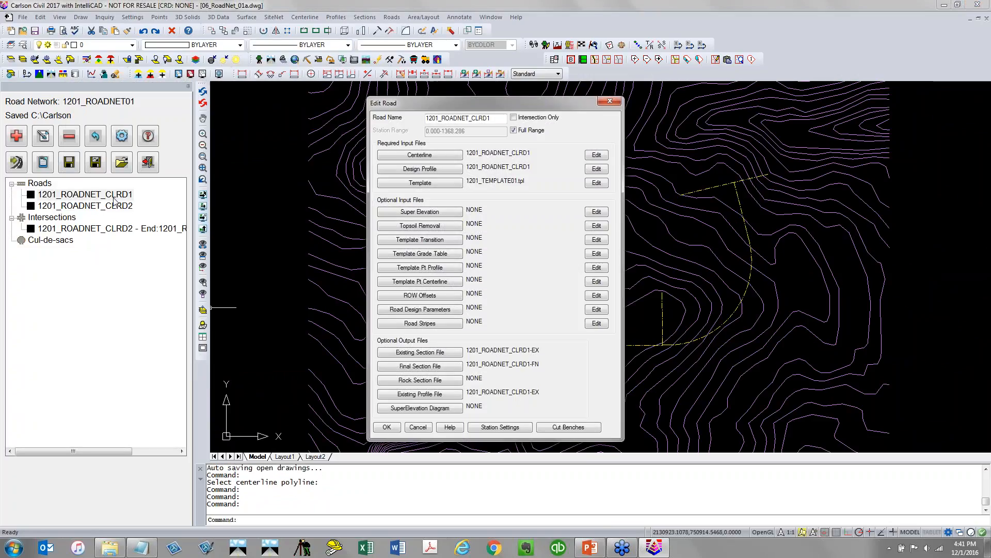
left_click(602, 171)
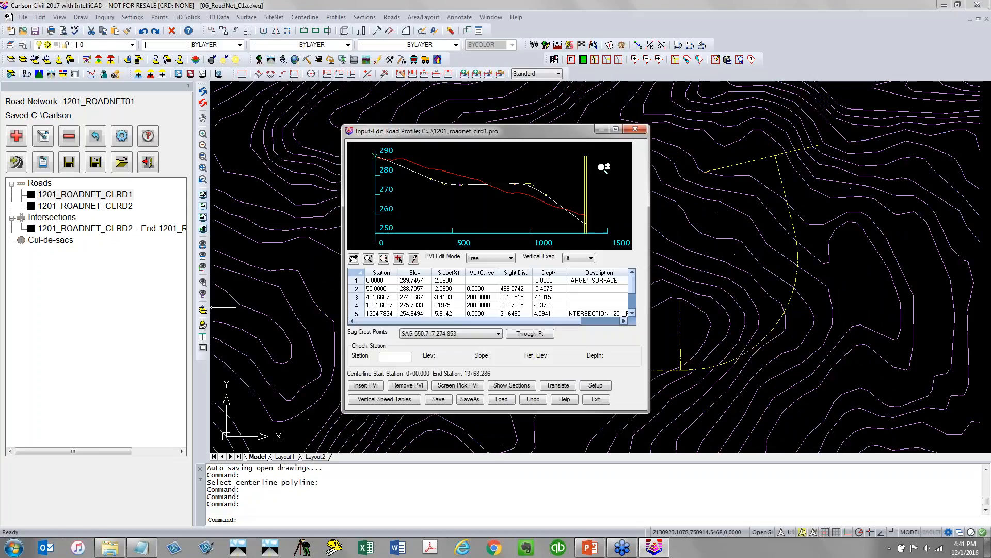
left_click_drag(586, 135, 343, 104)
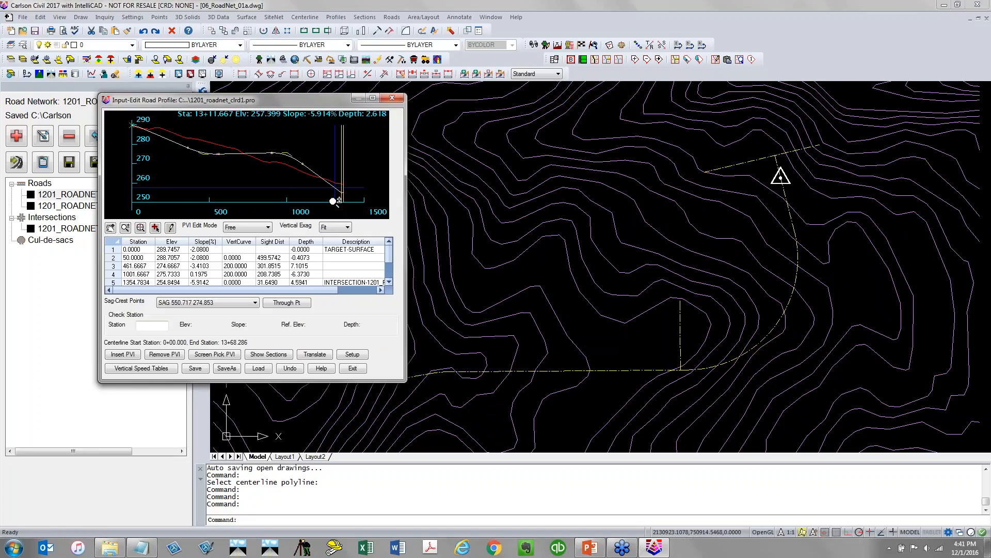
left_click(353, 368)
left_click(387, 427)
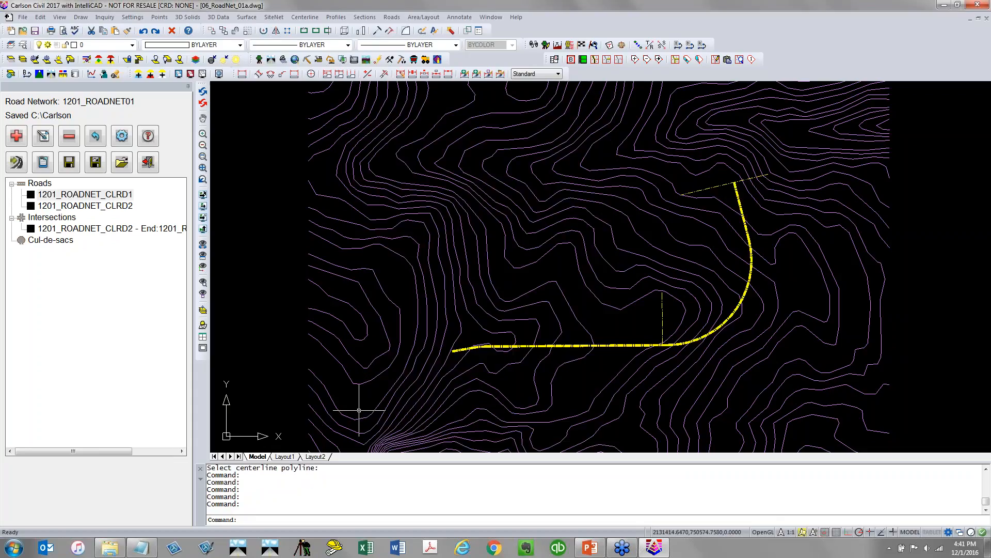
Open the design profile of road 1201_ROADNET_CLRD2, save it and exit the profile editor
double_click(110, 206)
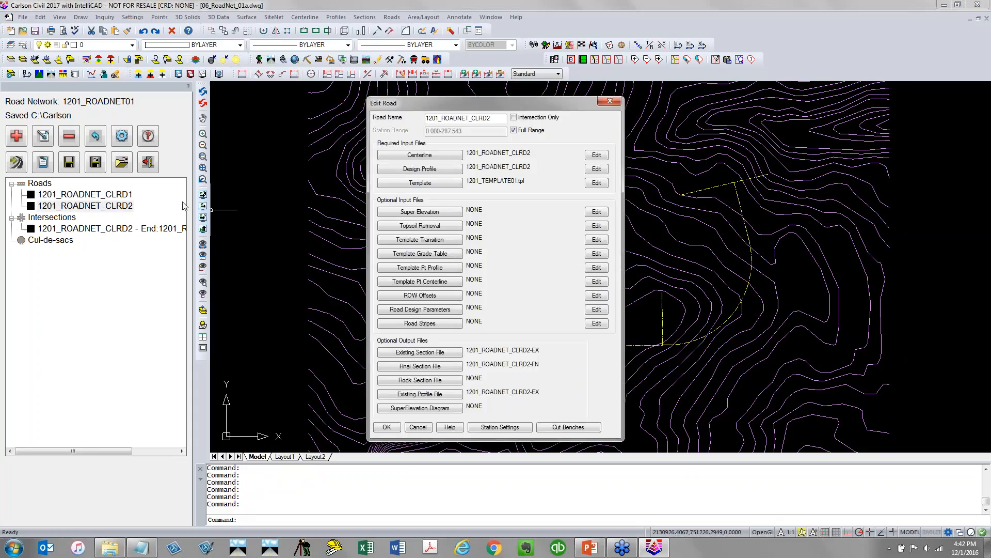
left_click(598, 169)
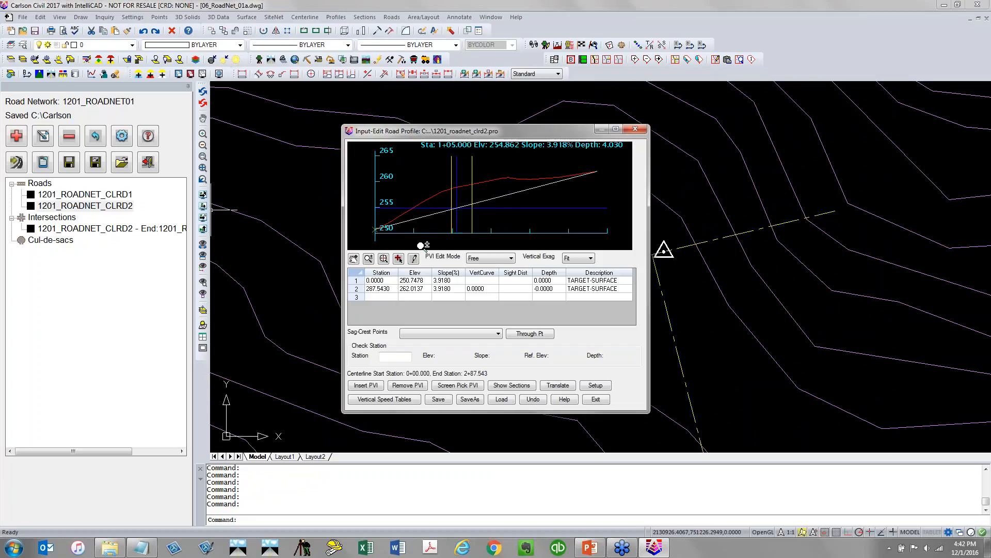
left_click(413, 258)
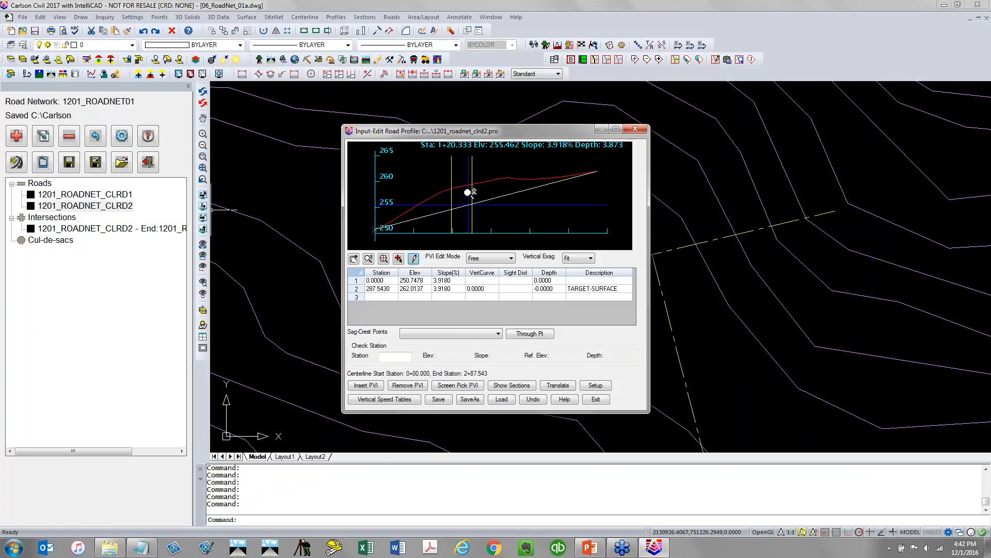
left_click(438, 399)
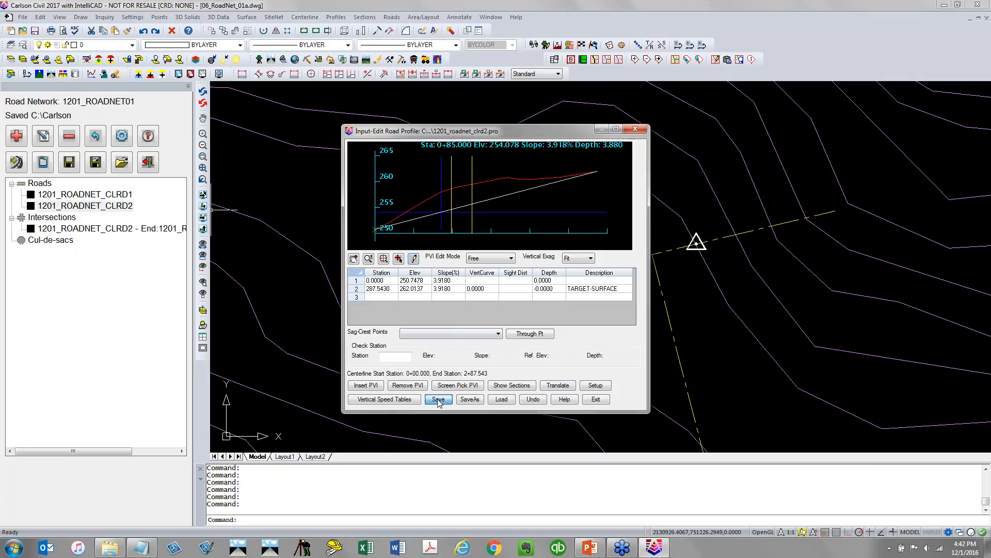
left_click(597, 399)
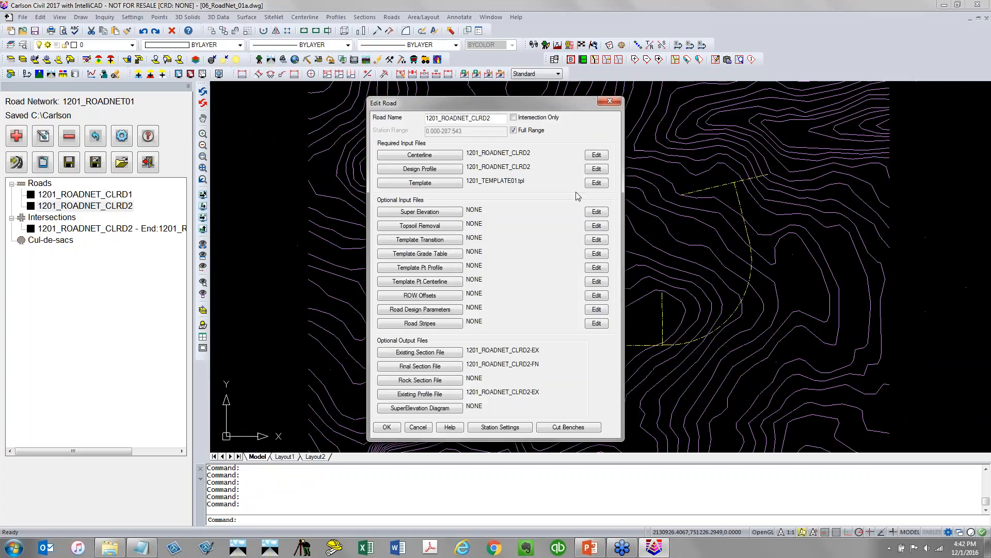
Insert a PVI at station 121.6667 with elevation 261.95 on the 1201_ROADNET_CLRD2 design profile
left_click(596, 168)
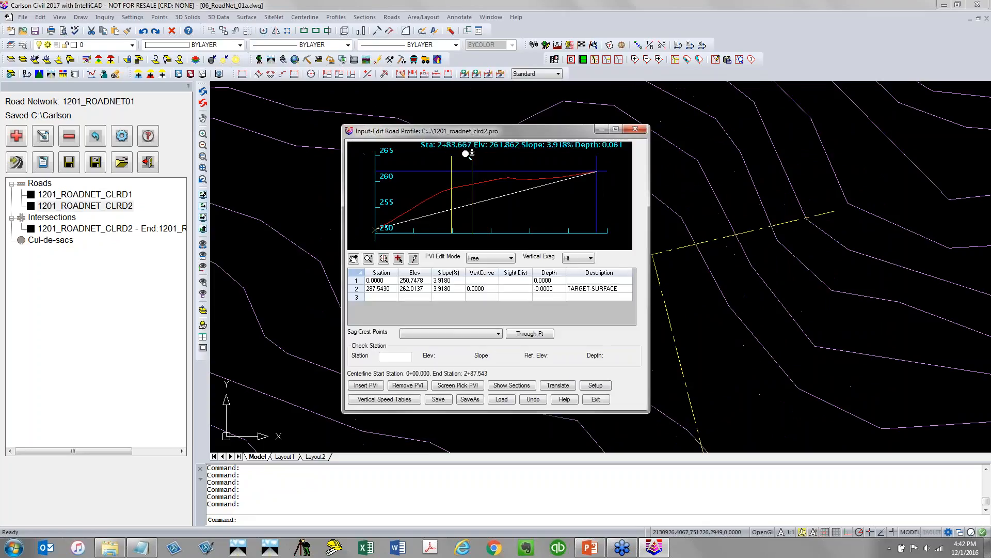
left_click(399, 259)
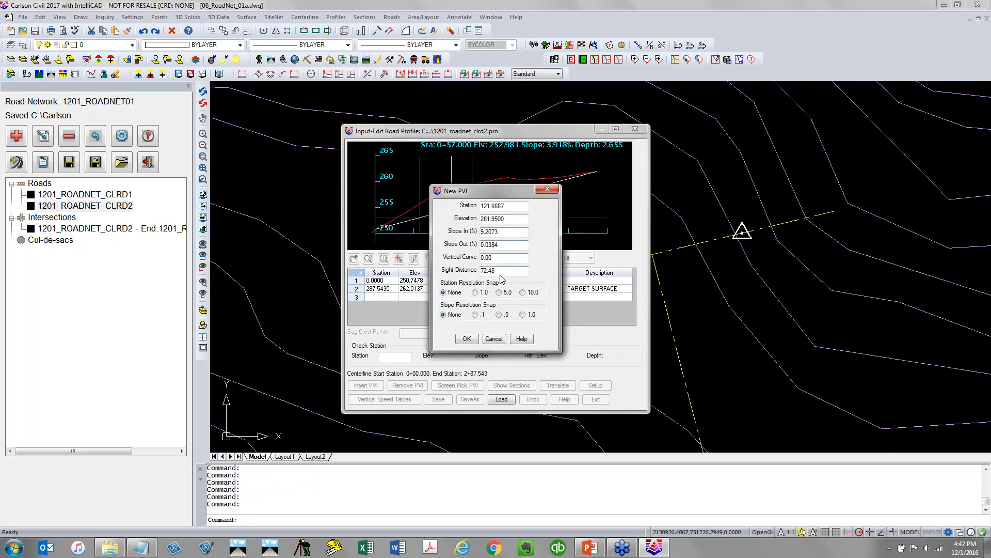
left_click(466, 339)
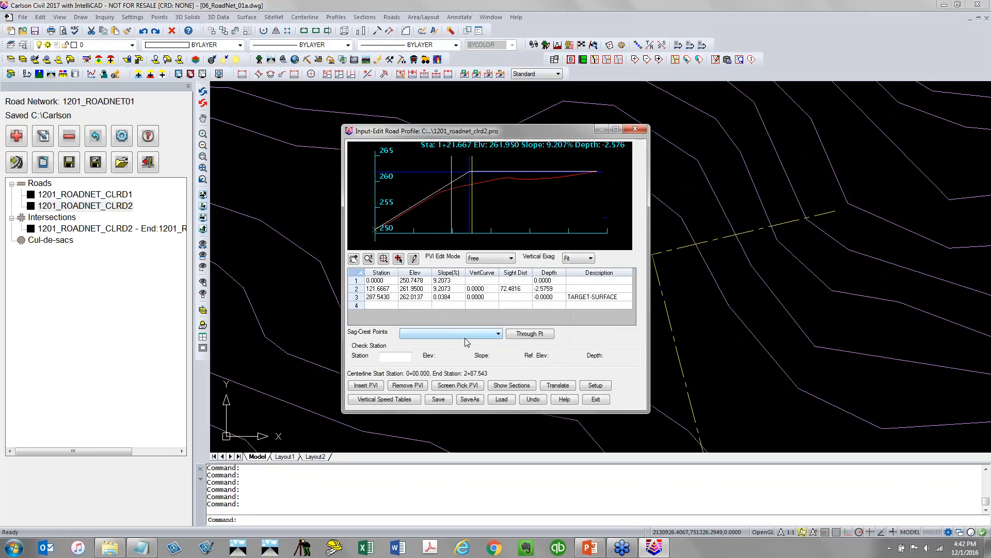
Set a 100 vertical curve length on the new PVI at station 121.6667
double_click(488, 292)
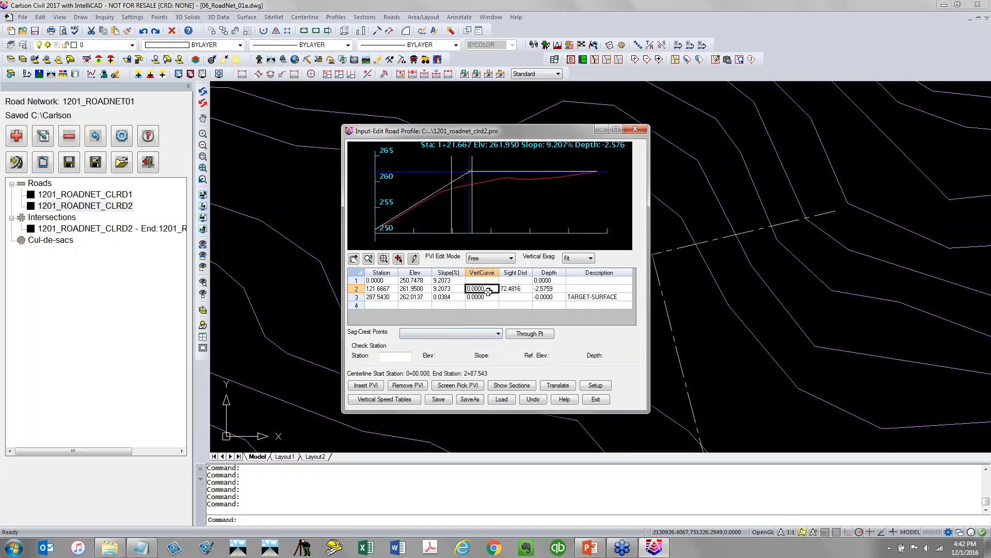
type("100")
key("Return")
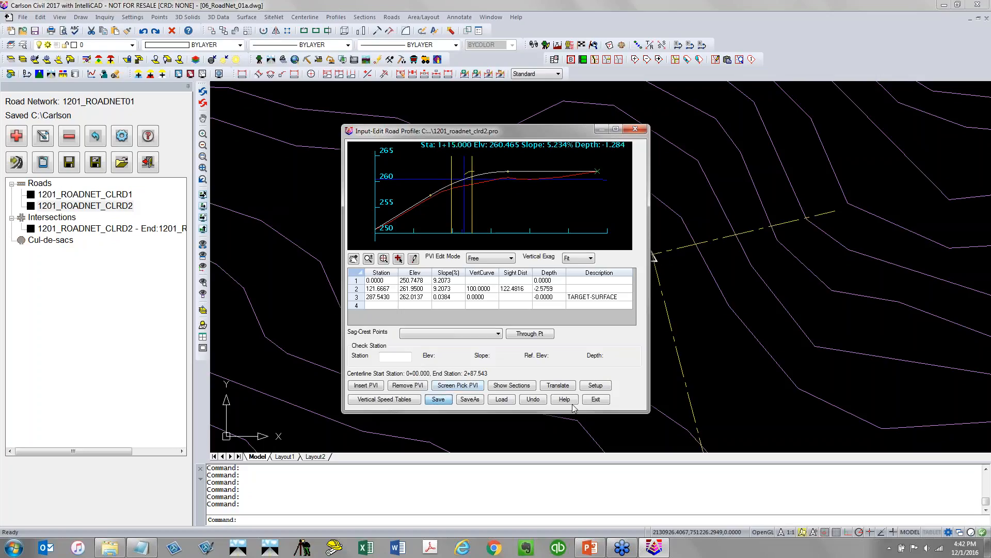
Close road 1201_ROADNET_CLRD2, then save the design profile of road 1201_ROADNET_CLRD1 and close its road settings
left_click(607, 402)
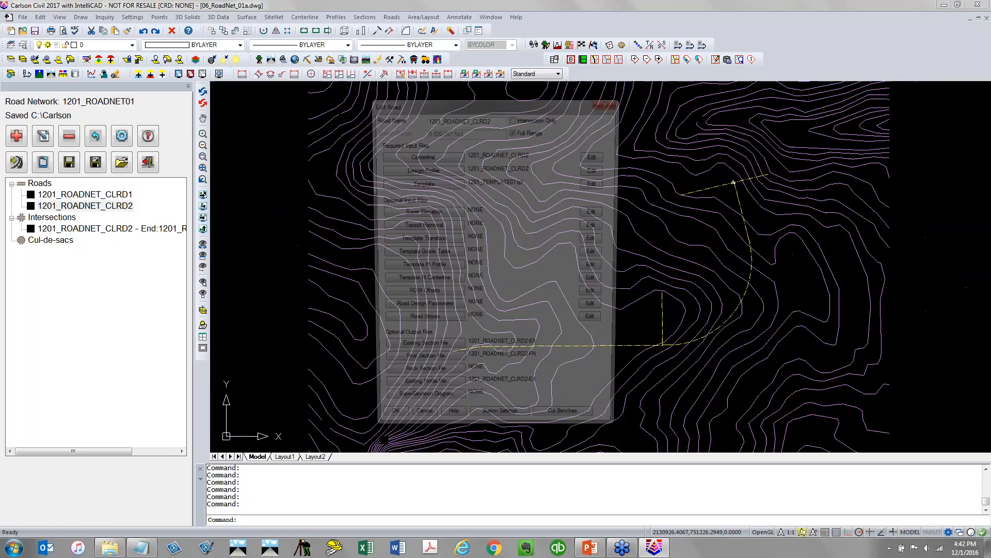
left_click(387, 427)
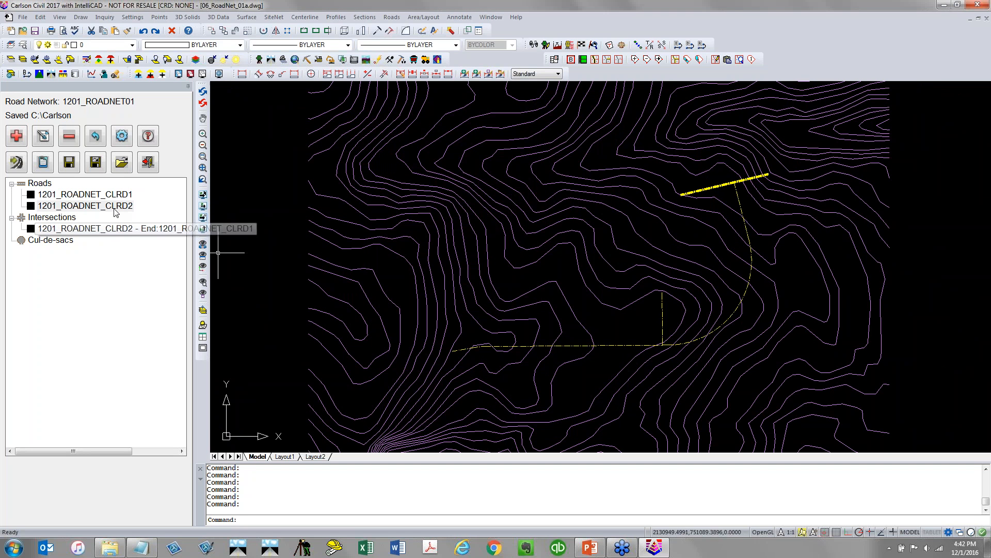
left_click(108, 200)
double_click(109, 201)
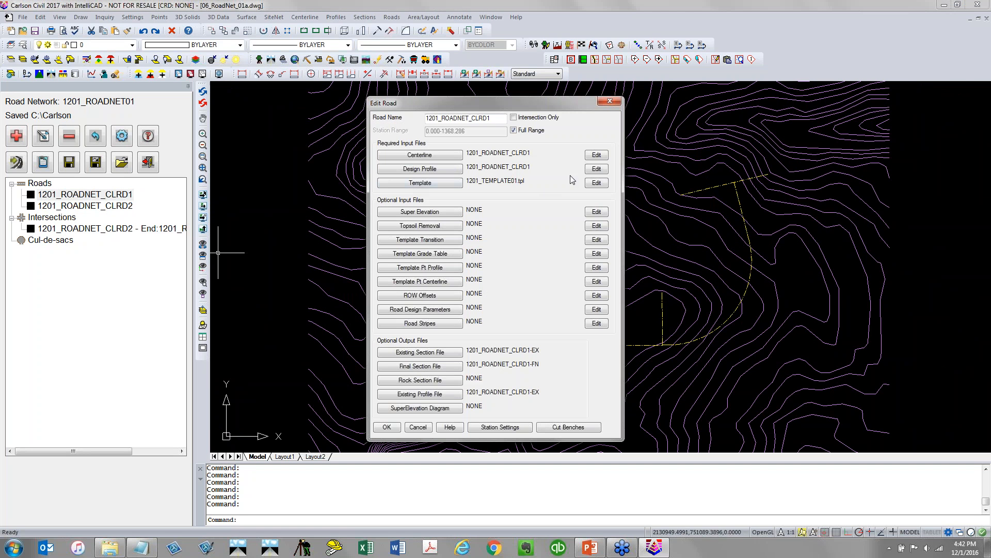
left_click(593, 171)
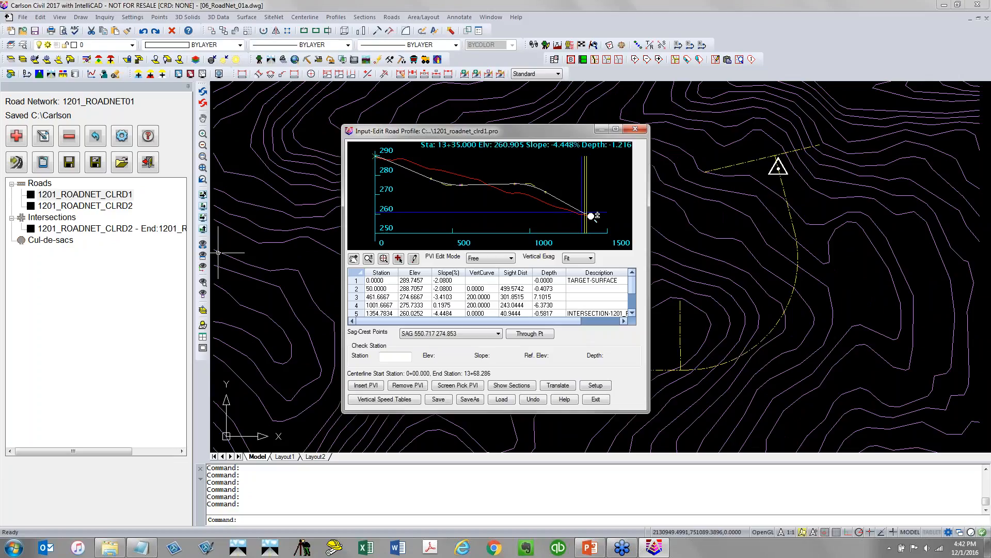
left_click(444, 401)
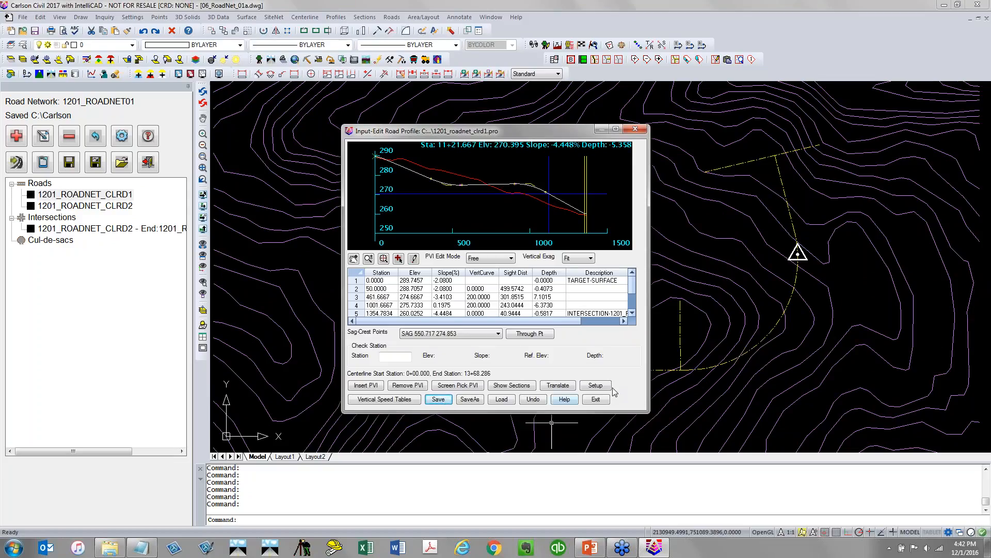
left_click(598, 402)
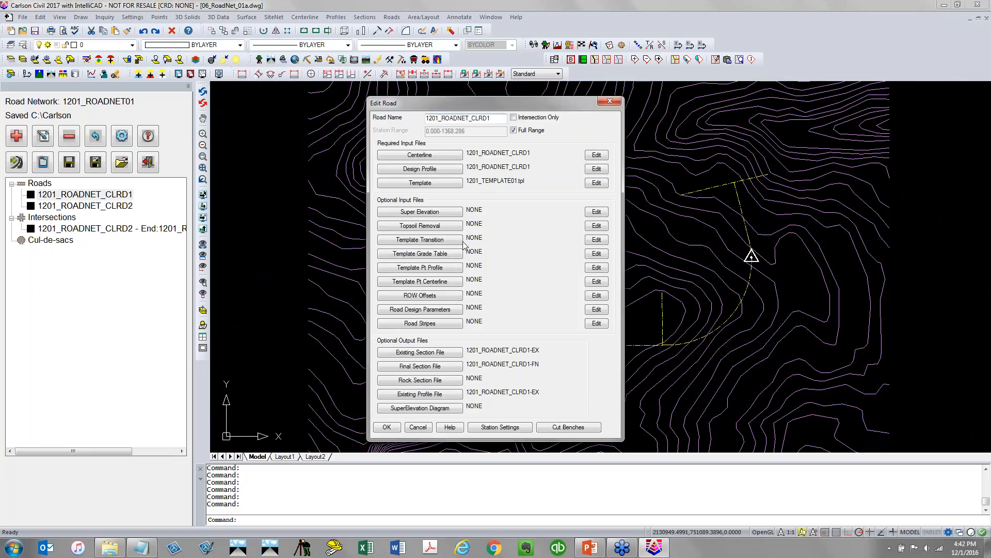
left_click(387, 427)
Open the template of road 1201_ROADNET_CLRD2 and set the first left grade's horizontal distance to 12
left_click(96, 208)
double_click(96, 208)
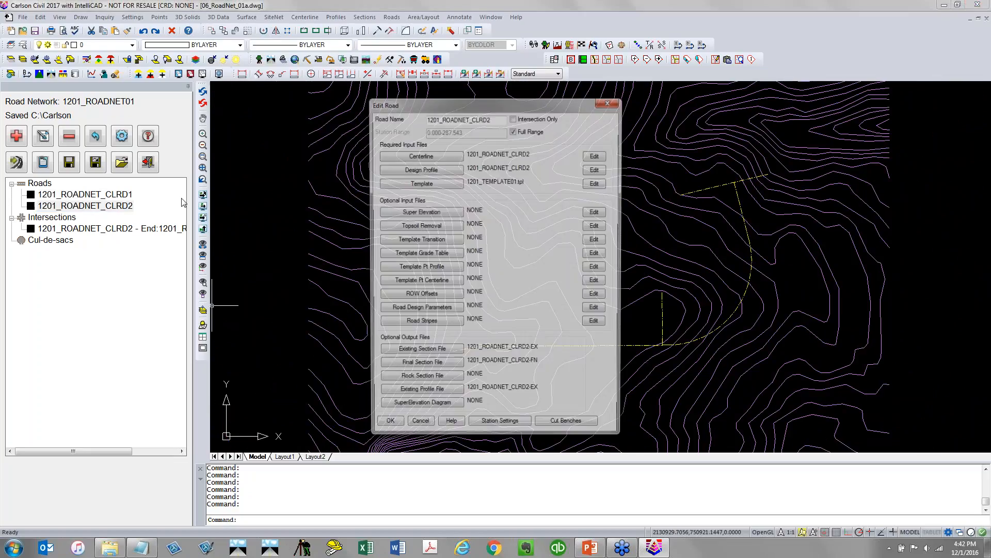
left_click(596, 184)
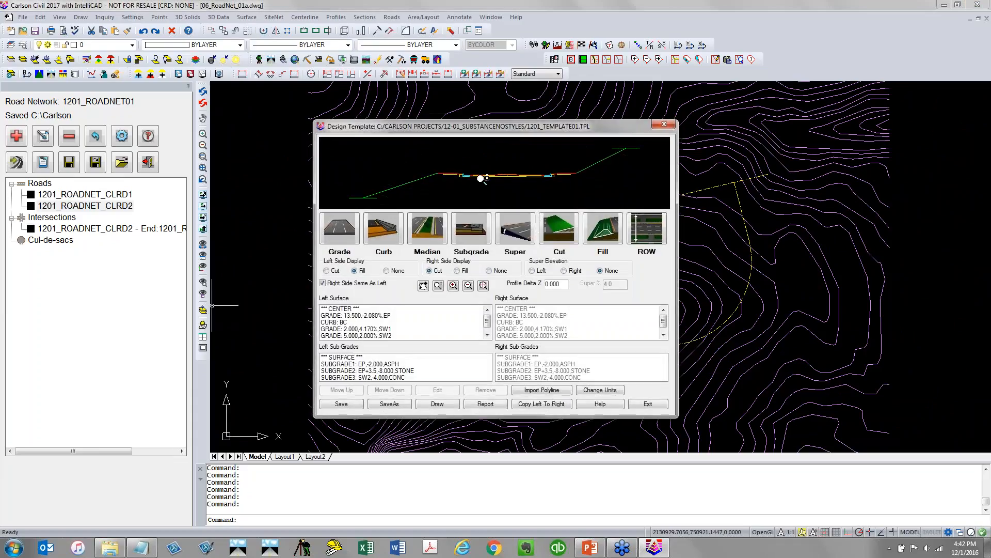
scroll(482, 178, "up", 5)
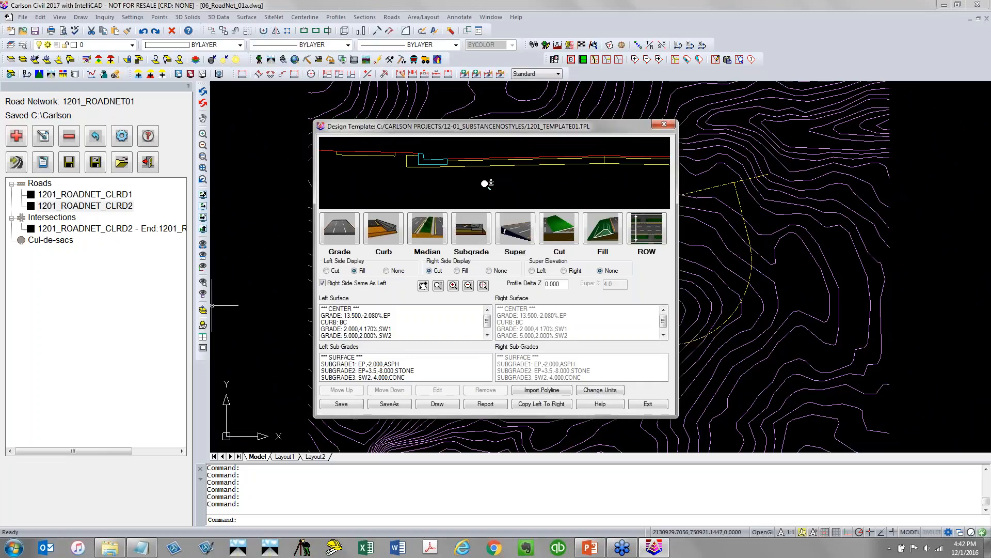
double_click(371, 315)
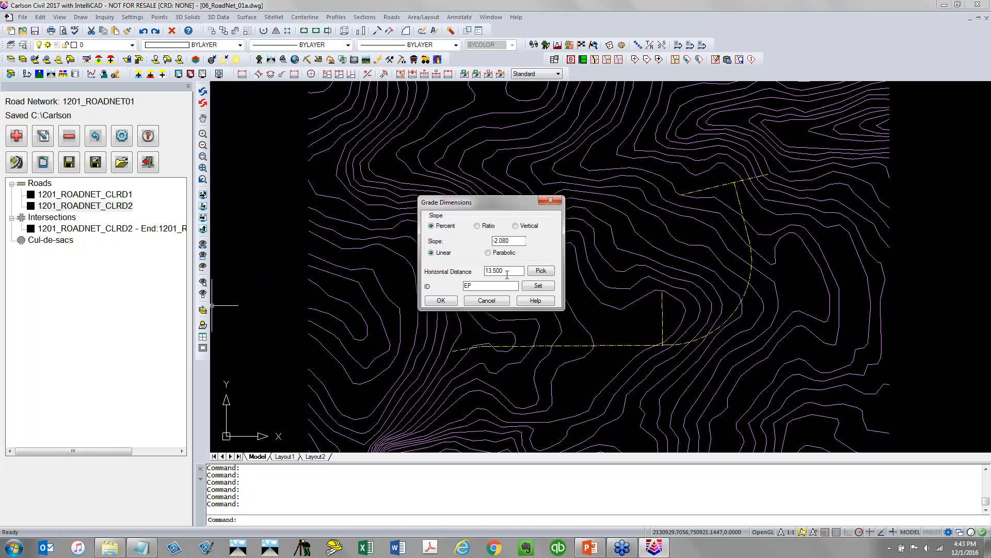
left_click_drag(507, 275, 490, 277)
type("2")
left_click(441, 300)
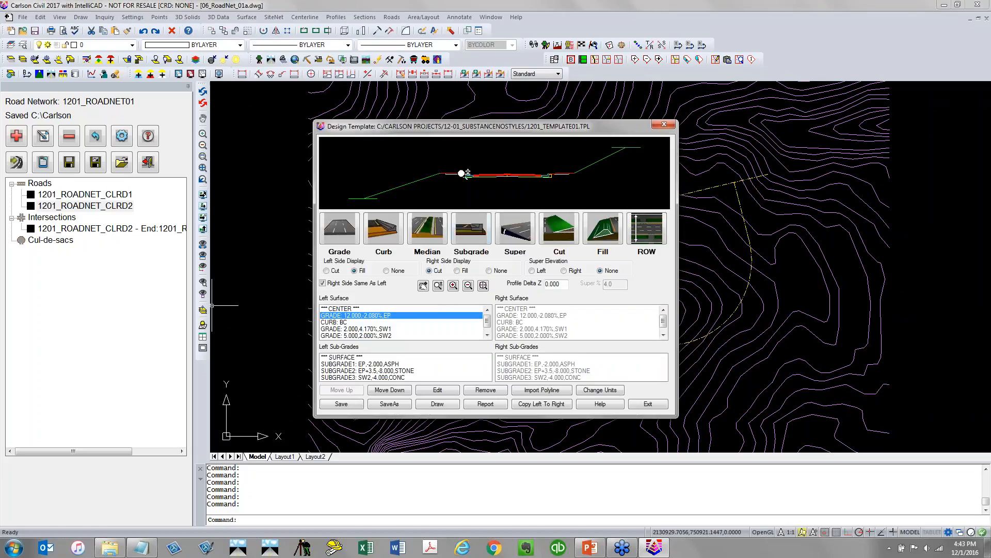
Save the modified template under the new name 1201_TEMPLATE02
scroll(464, 173, "up", 3)
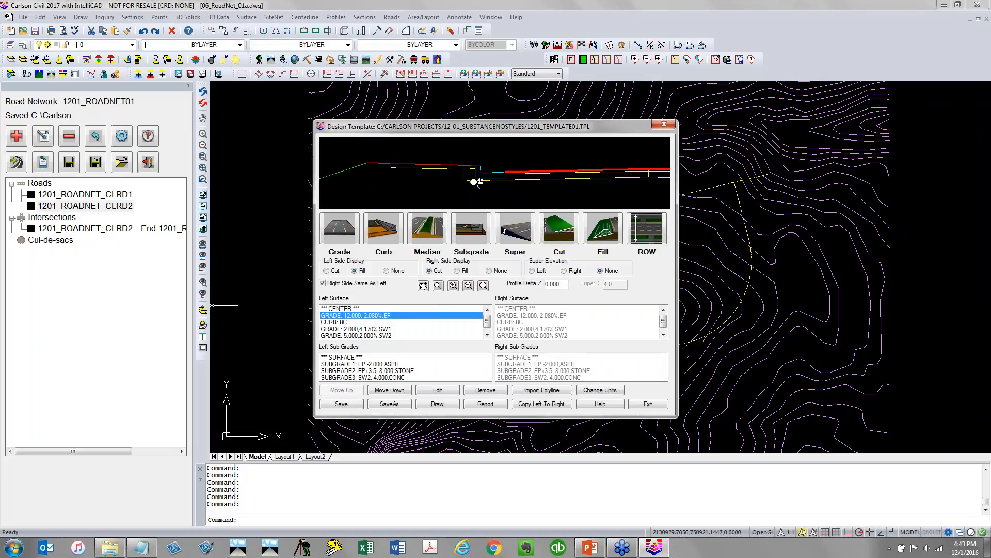
left_click(389, 404)
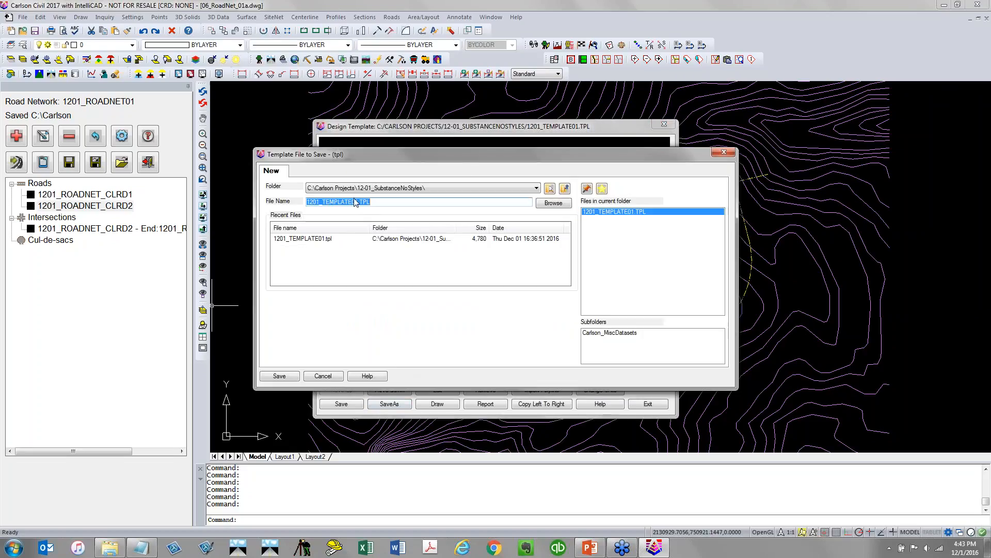
left_click_drag(355, 202, 440, 210)
type("2")
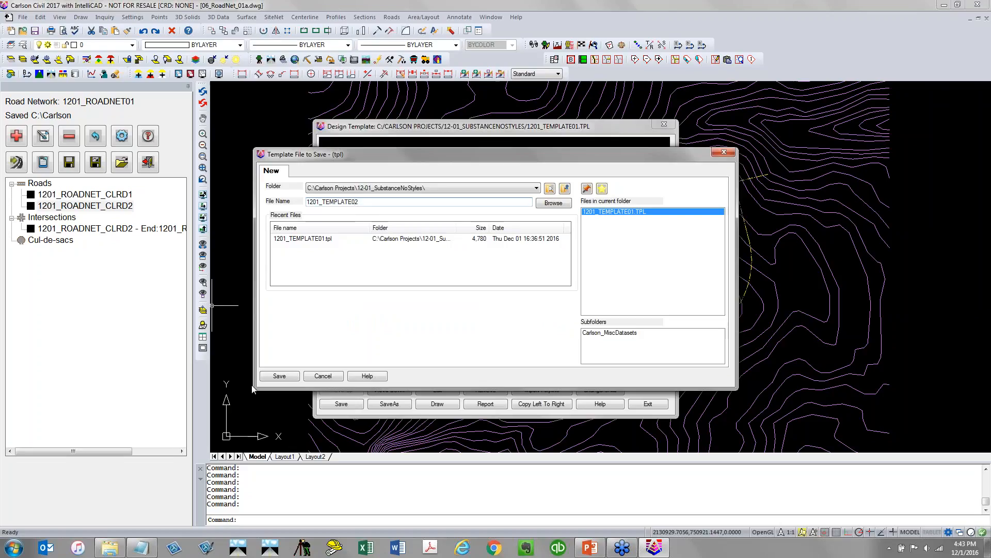
key("Return")
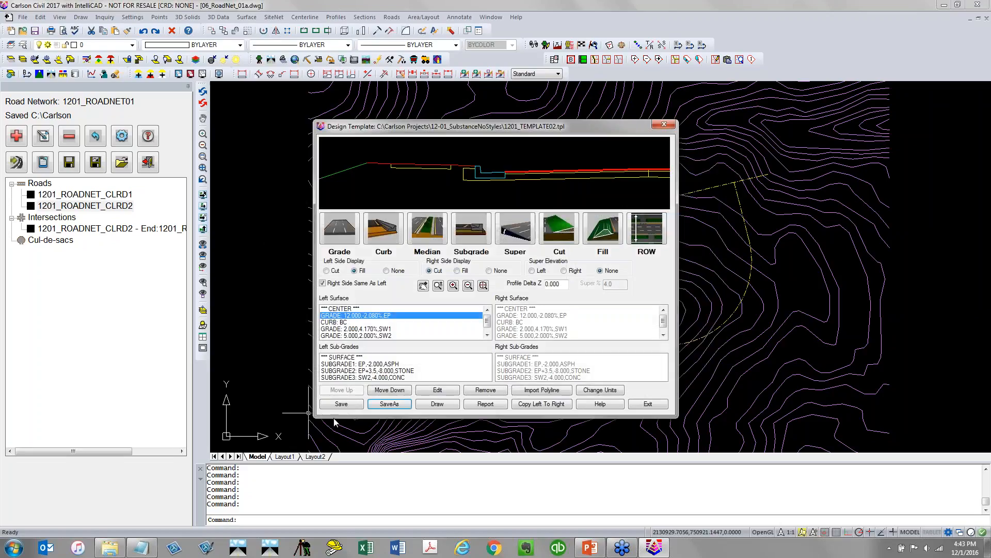
Assign 1201_TEMPLATE02.tpl as the template of road 1201_ROADNET_CLRD2, close the road settings and decline processing the network
left_click(646, 404)
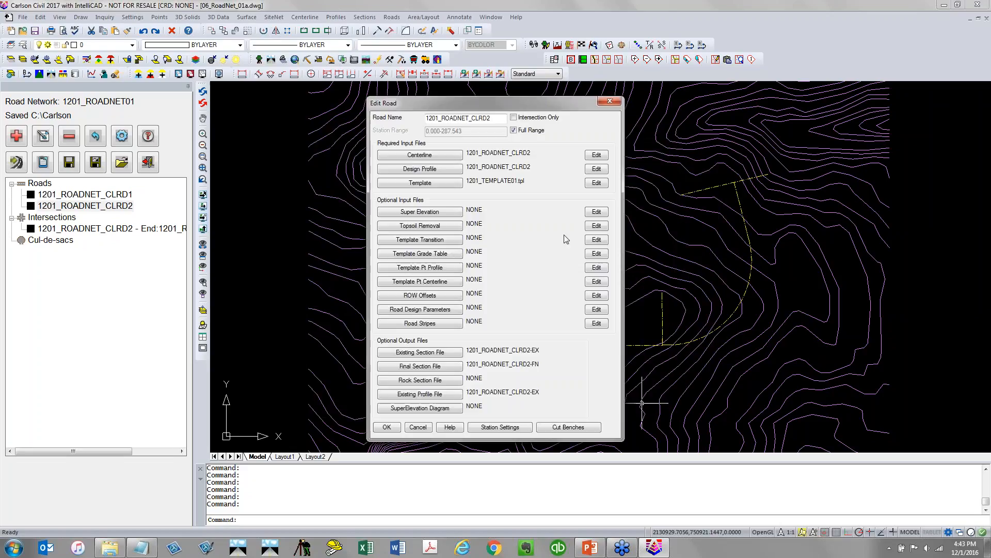
left_click(456, 183)
left_click(610, 213)
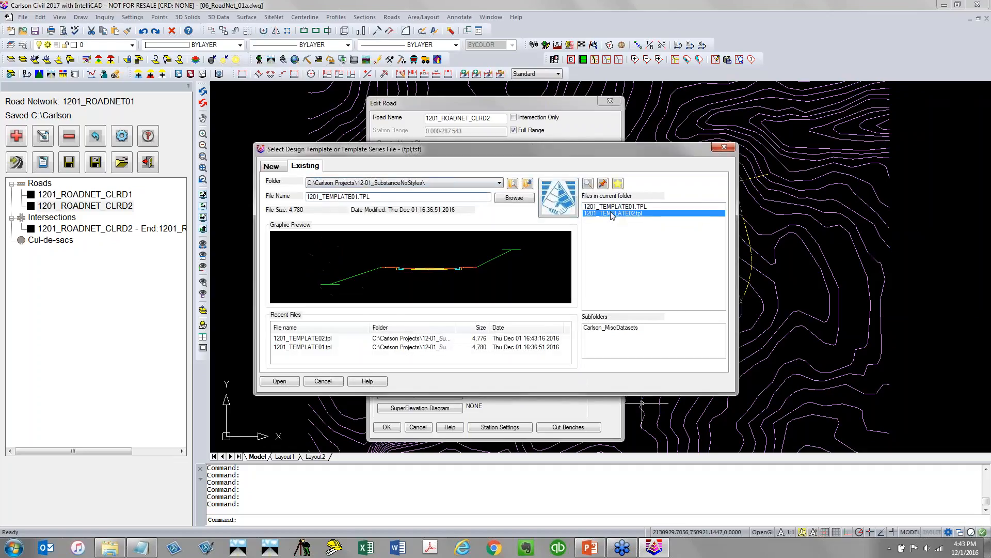
left_click(287, 381)
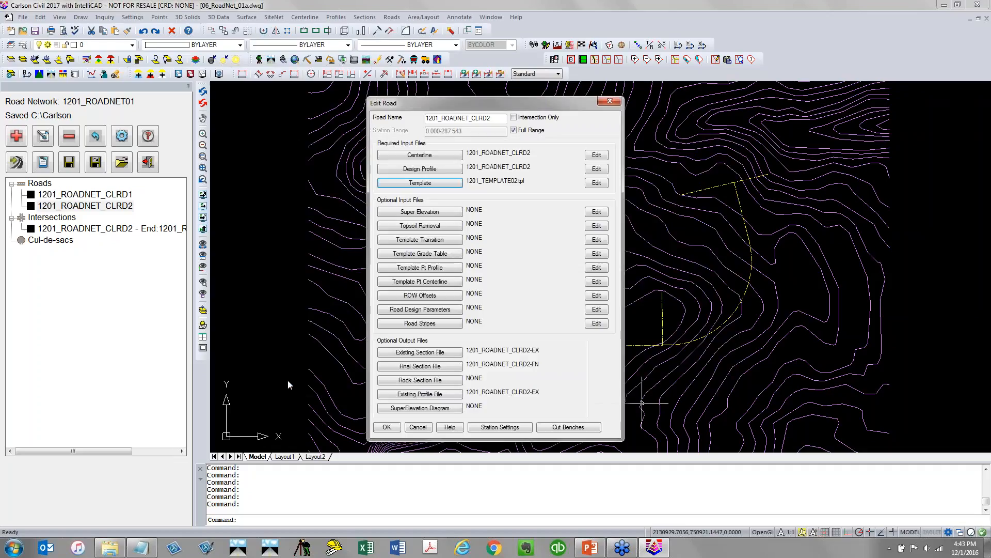
left_click(398, 430)
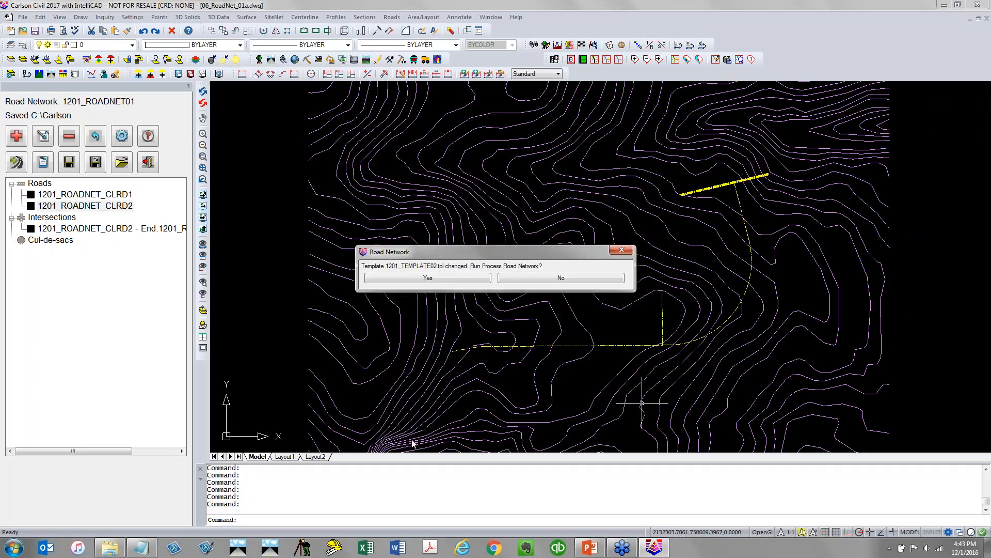
left_click(570, 278)
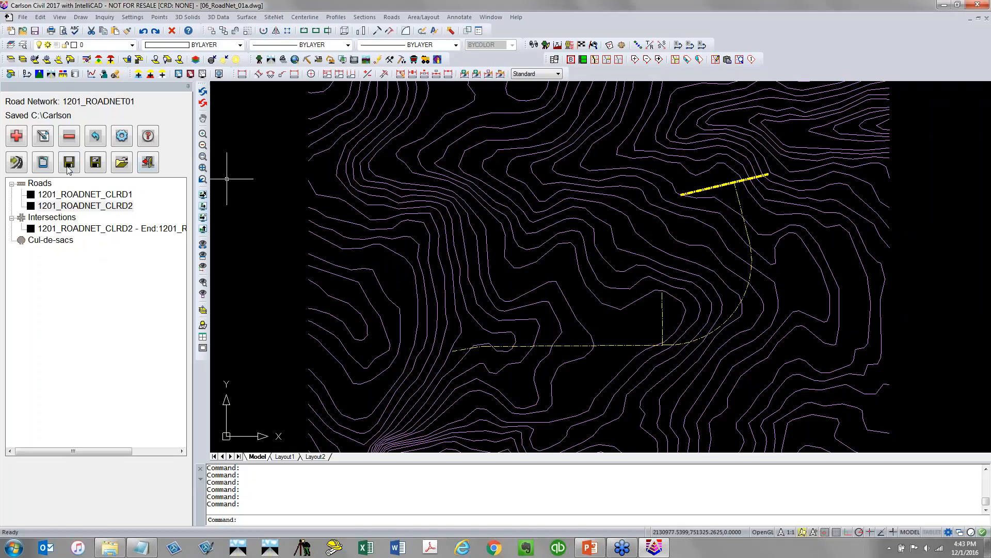
Add road 1201_ROADNET_CLRD3 from the short vertical centerline polyline, saving its centerline and profile files as 1201_ROADNET_CLRD3
left_click(18, 137)
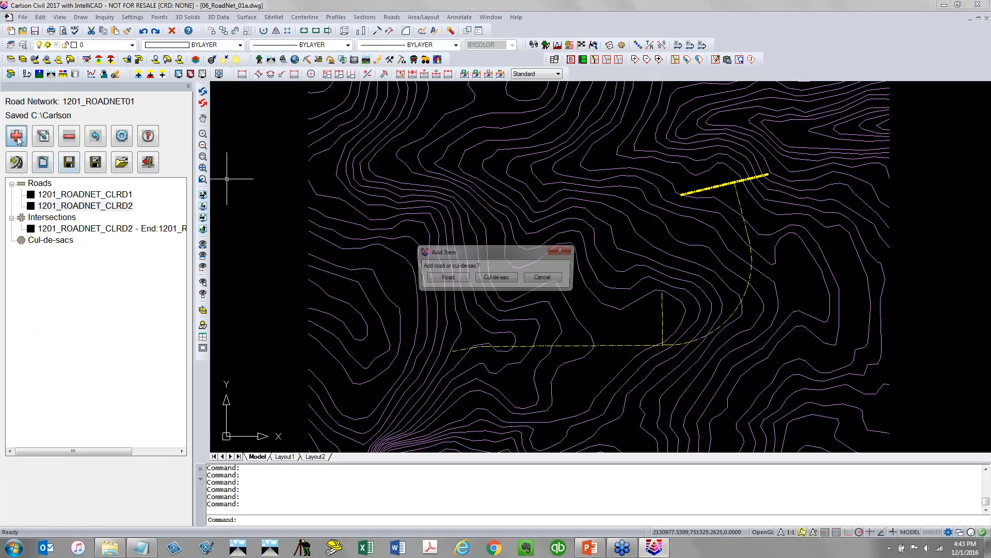
left_click(458, 279)
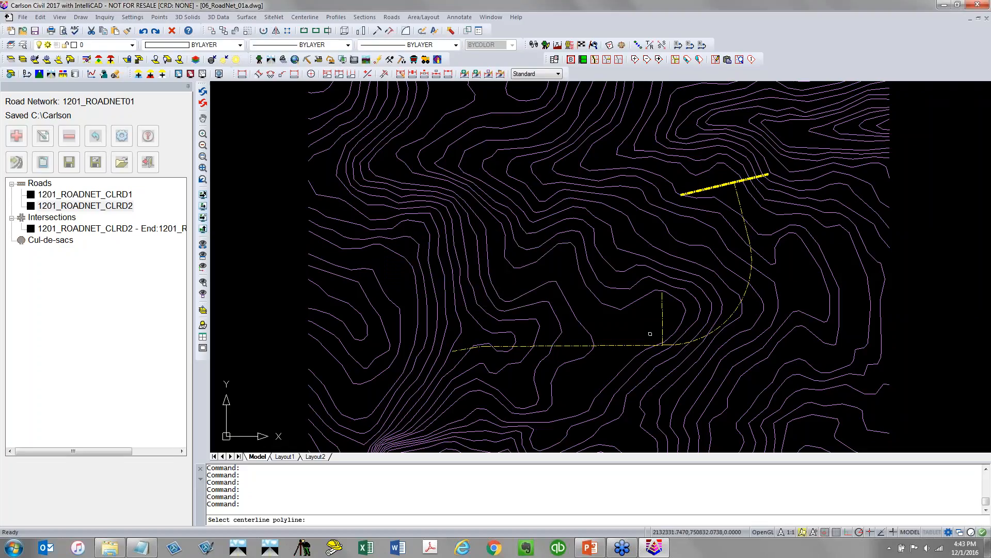
left_click(660, 329)
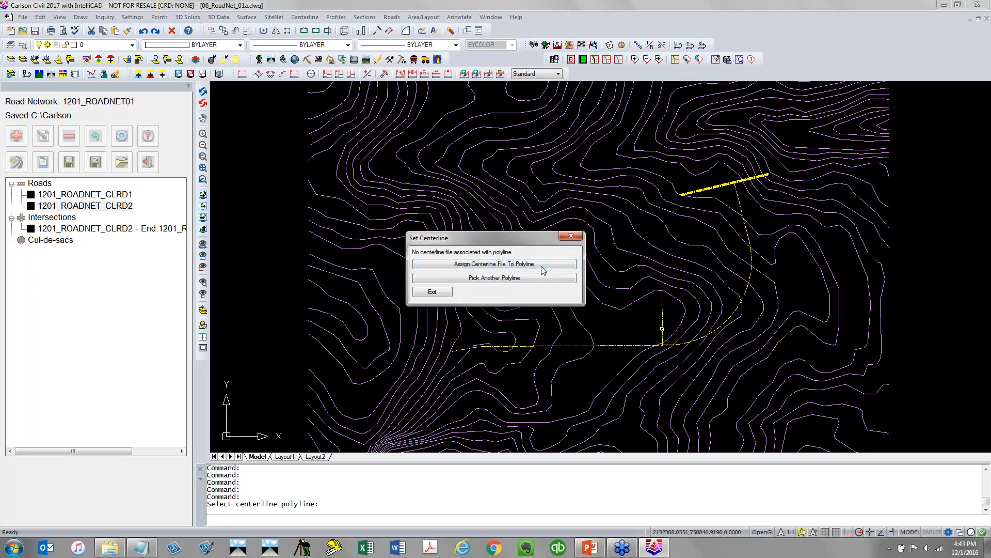
left_click(543, 266)
left_click(645, 227)
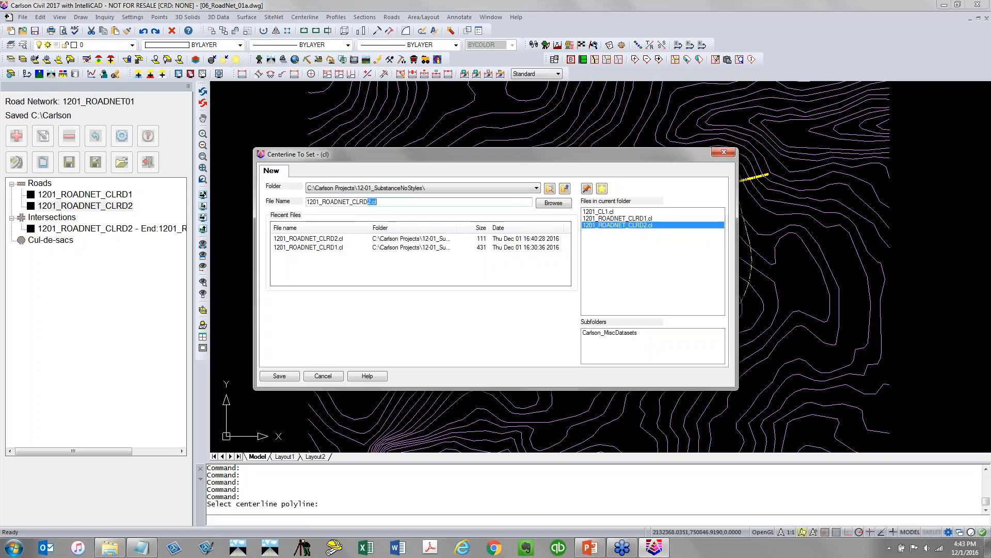
left_click(281, 376)
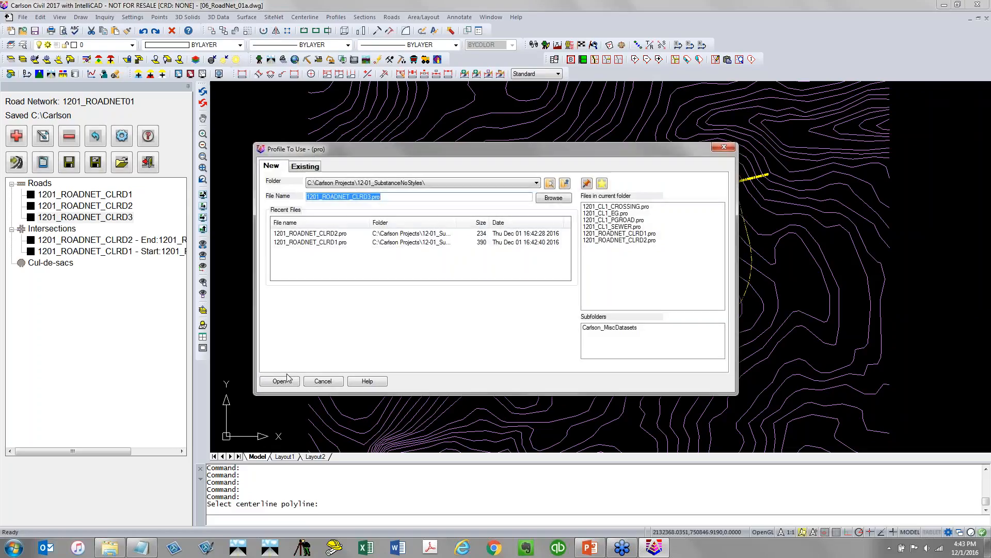
left_click(282, 381)
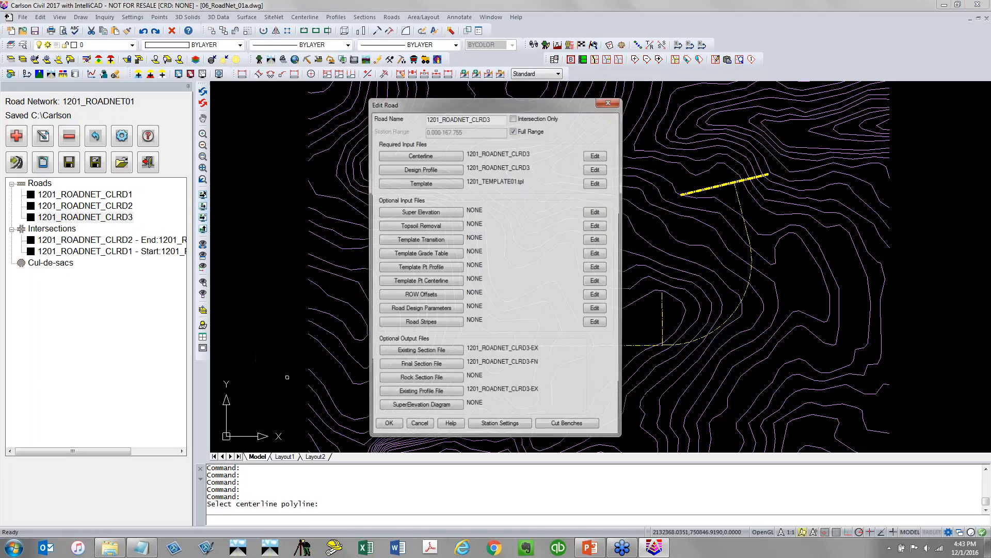
Review the design profile of road 1201_ROADNET_CLRD3, then assign 1201_TEMPLATE02.tpl as its template and close the road settings
left_click(597, 169)
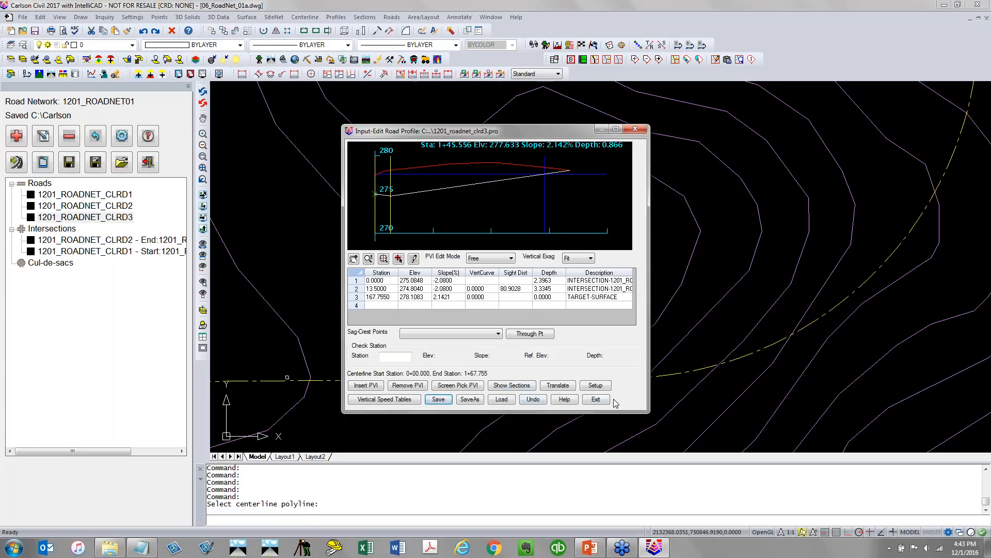
left_click(598, 401)
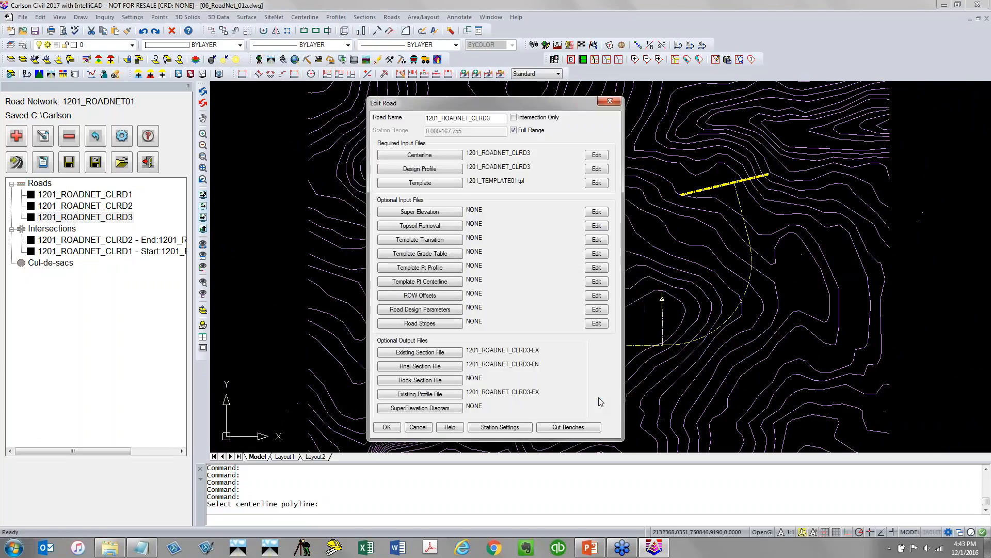
left_click(457, 185)
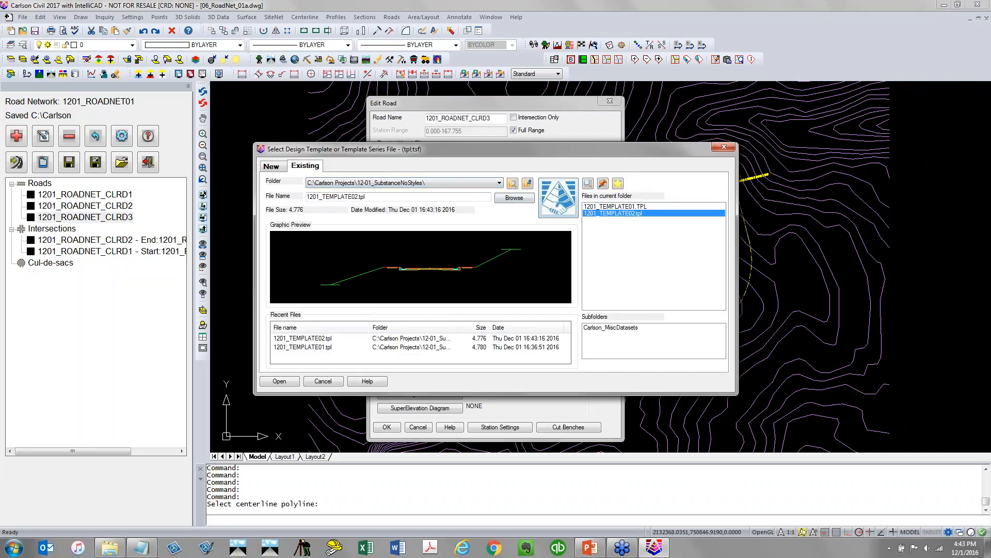
left_click(280, 381)
left_click(388, 427)
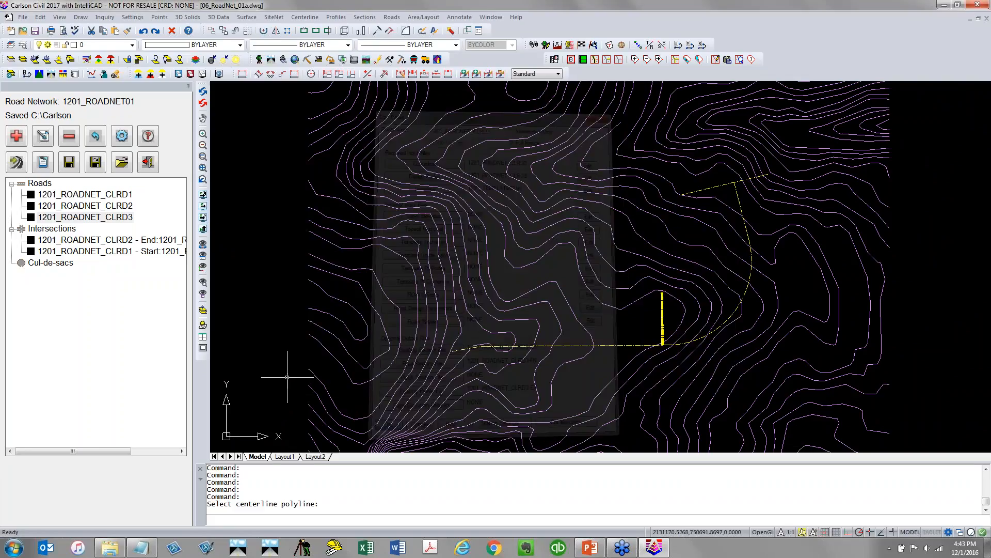
Add a cul-de-sac at the end of road 1201_ROADNET_CLRD2 with a 45 radius and 25 fillet radius
left_click(70, 163)
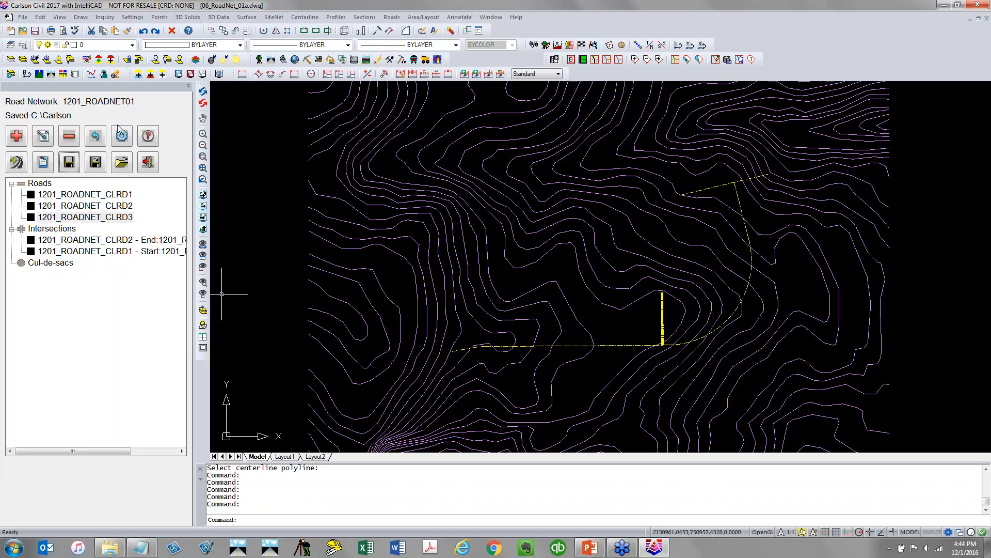
left_click(61, 264)
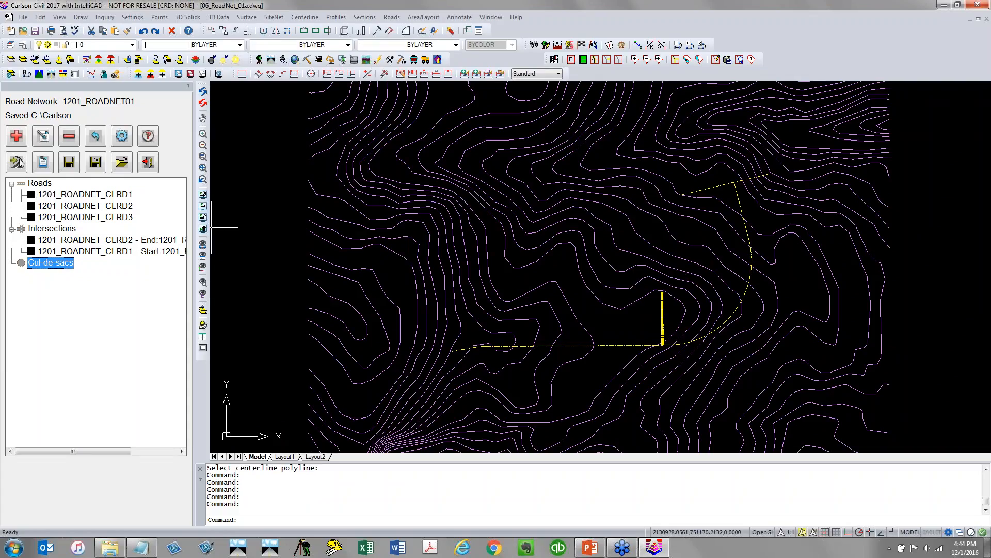
left_click(16, 135)
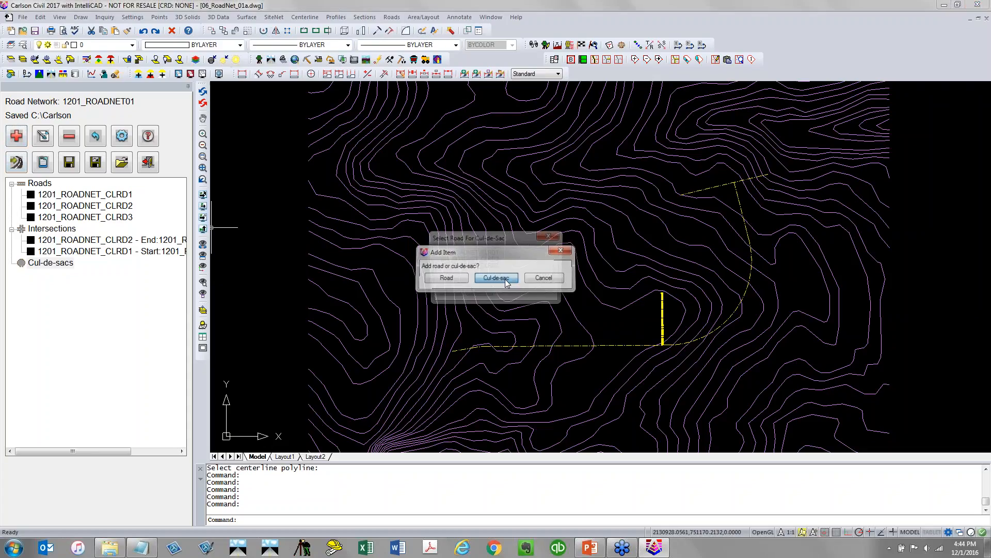
left_click(497, 279)
left_click(488, 259)
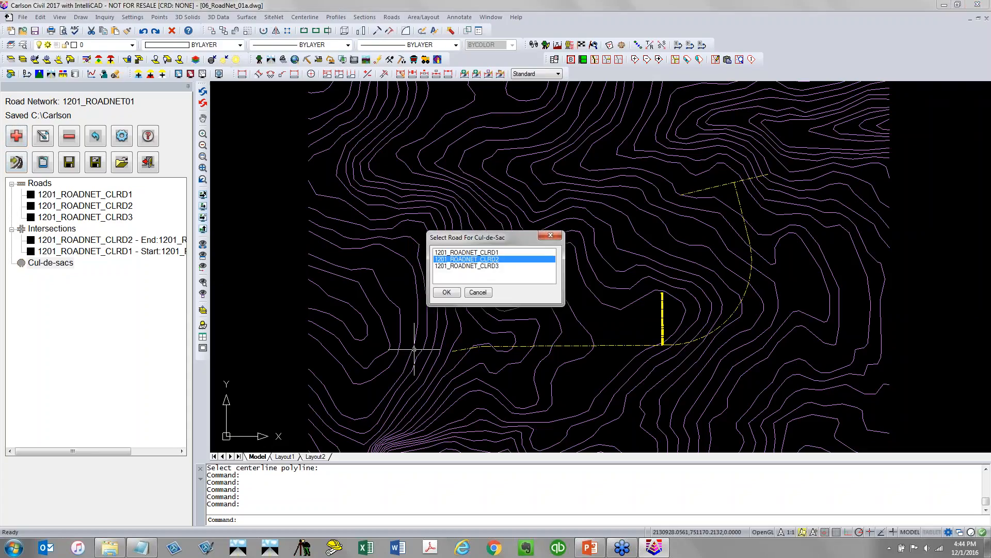
left_click(447, 292)
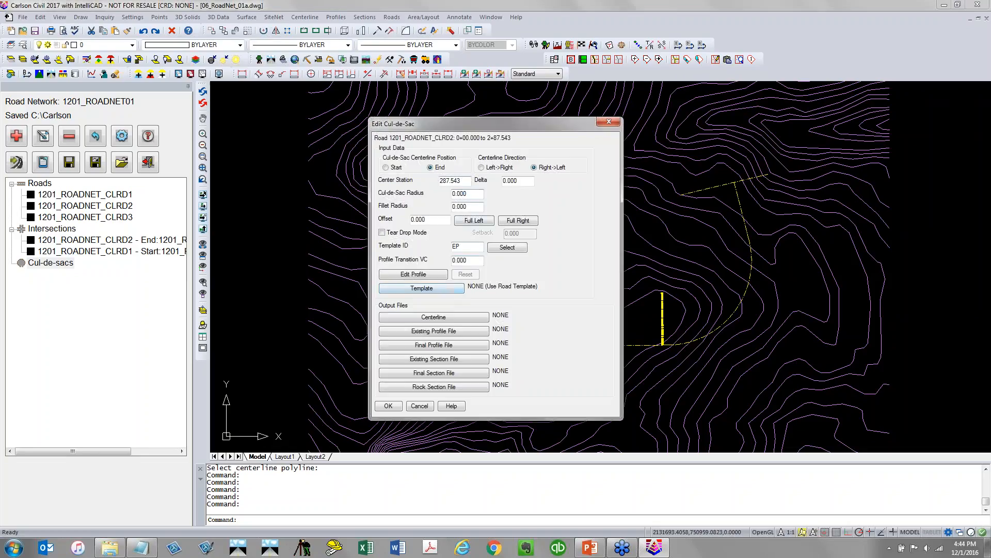
key("Tab")
type("4")
double_click(471, 207)
type("25")
left_click(392, 407)
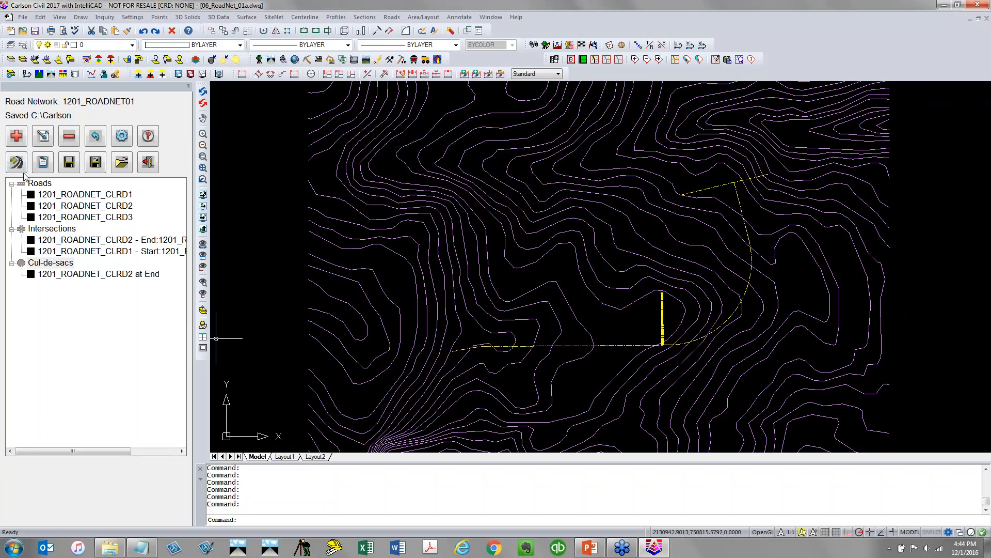
Add a cul-de-sac at the end of road 1201_ROADNET_CLRD3 with the same radii, then process the road network
left_click(15, 136)
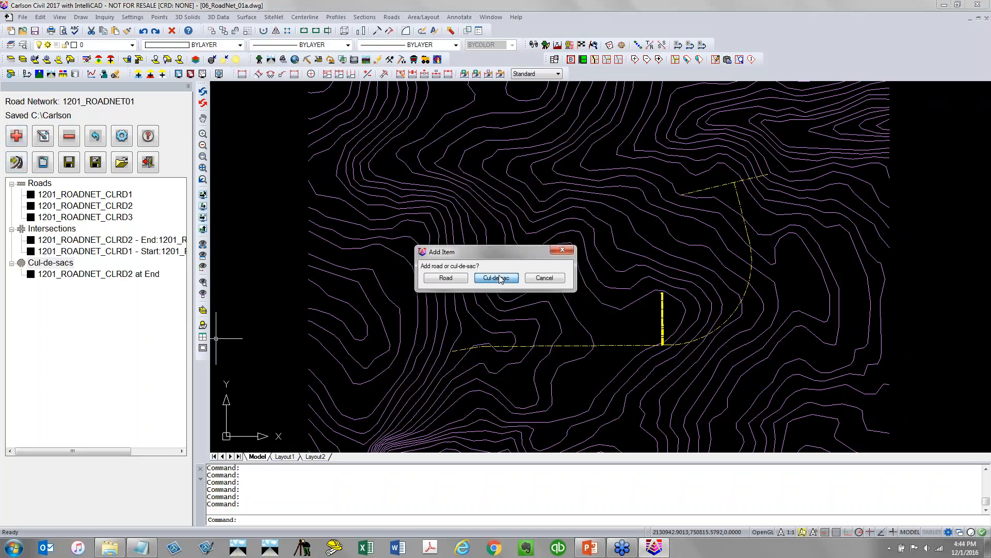
left_click(497, 278)
left_click(494, 266)
left_click(447, 292)
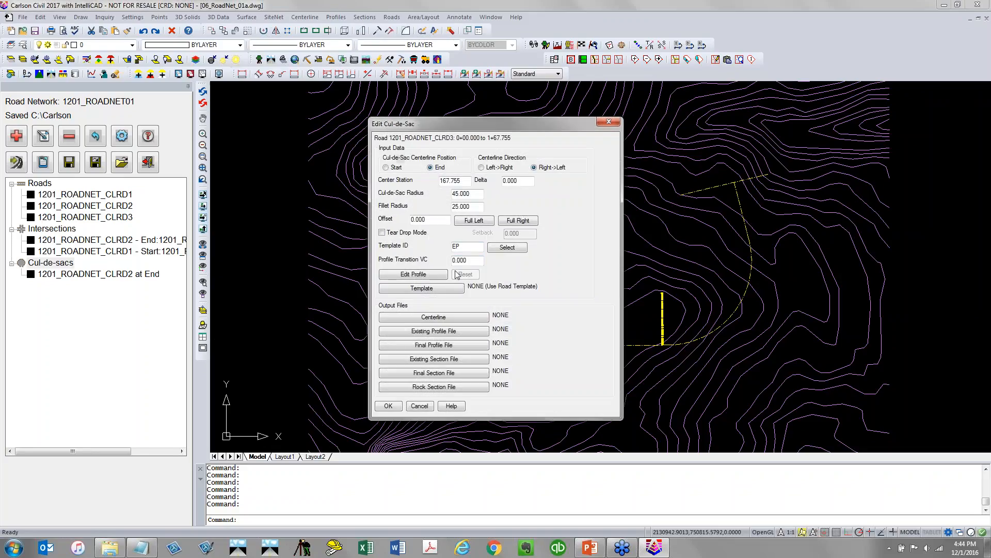
left_click(387, 406)
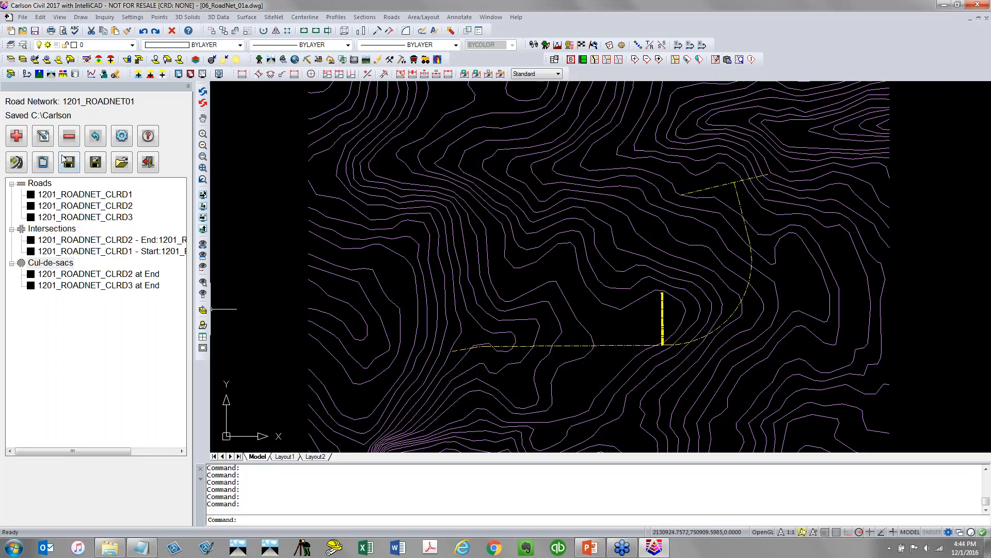
left_click(24, 165)
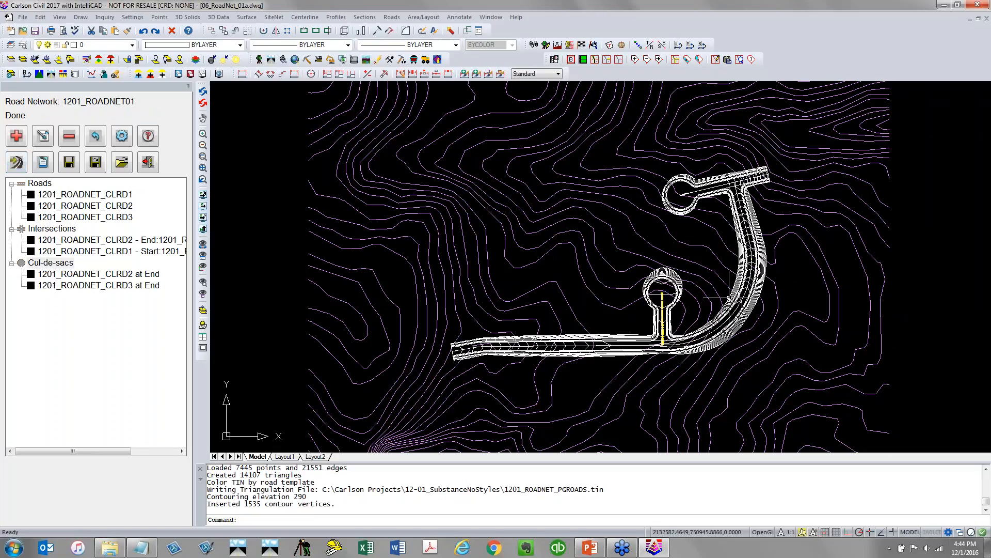
Inspect the processed intersection and both cul-de-sacs by zooming to each item of the network tree
middle_click_drag(726, 289, 538, 281)
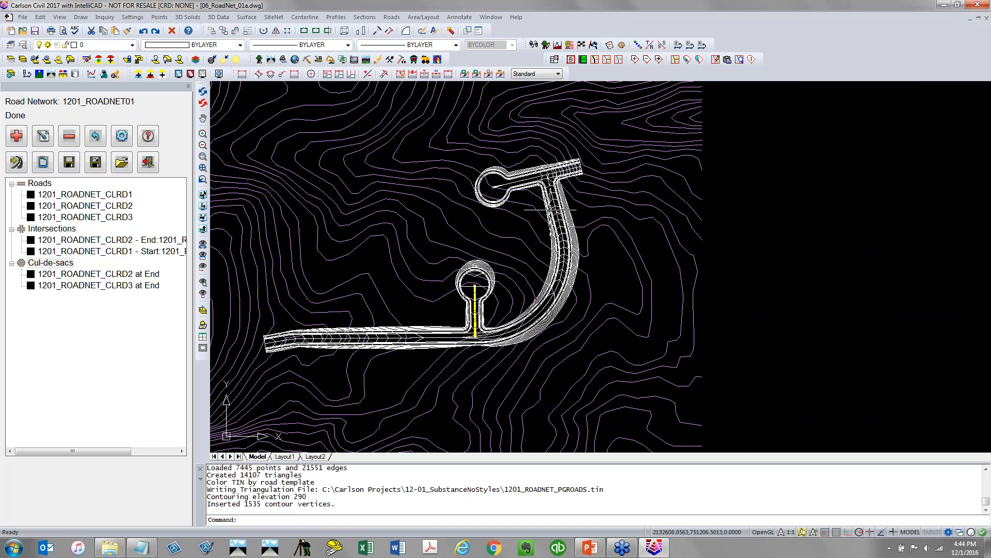
scroll(550, 209, "up", 5)
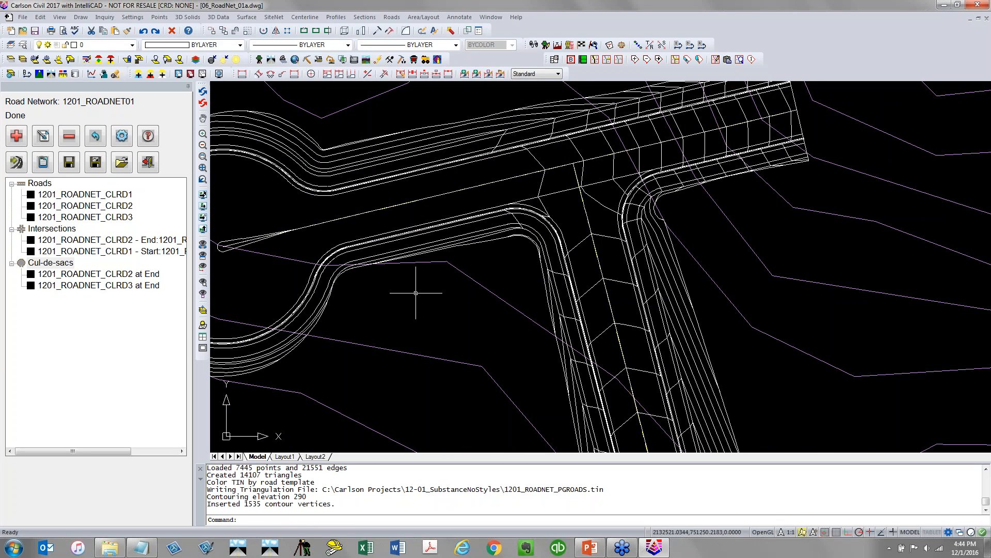
middle_click_drag(380, 332, 532, 325)
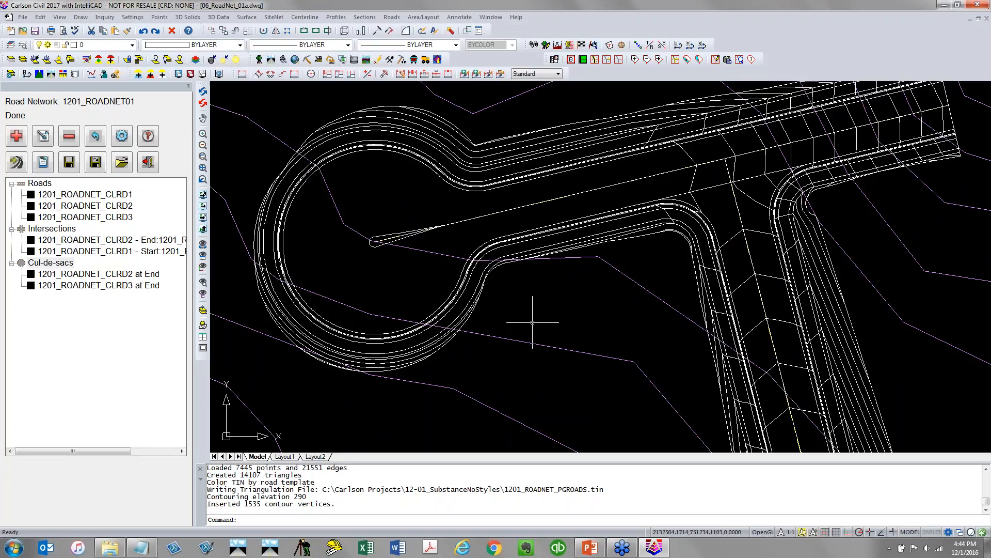
left_click(108, 251)
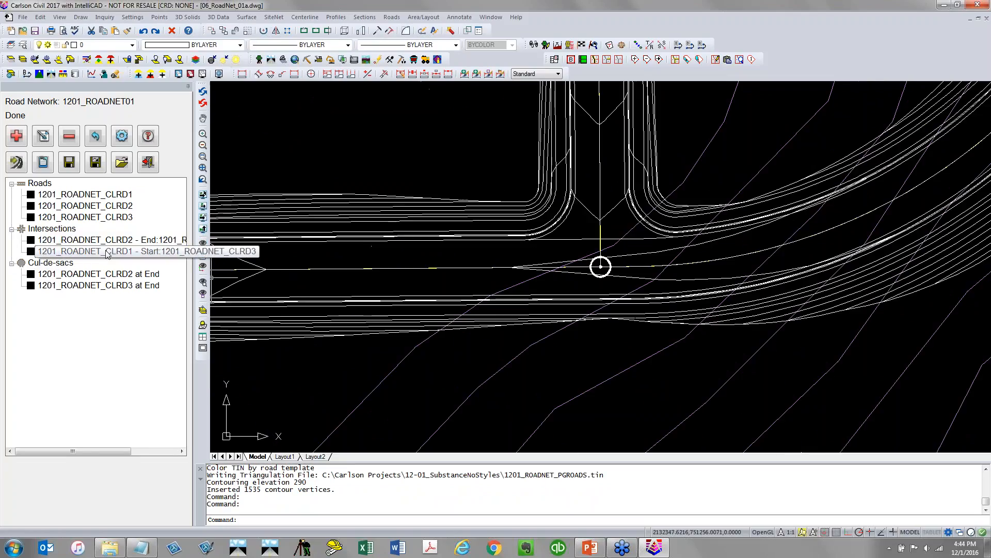
left_click(98, 275)
left_click(93, 287)
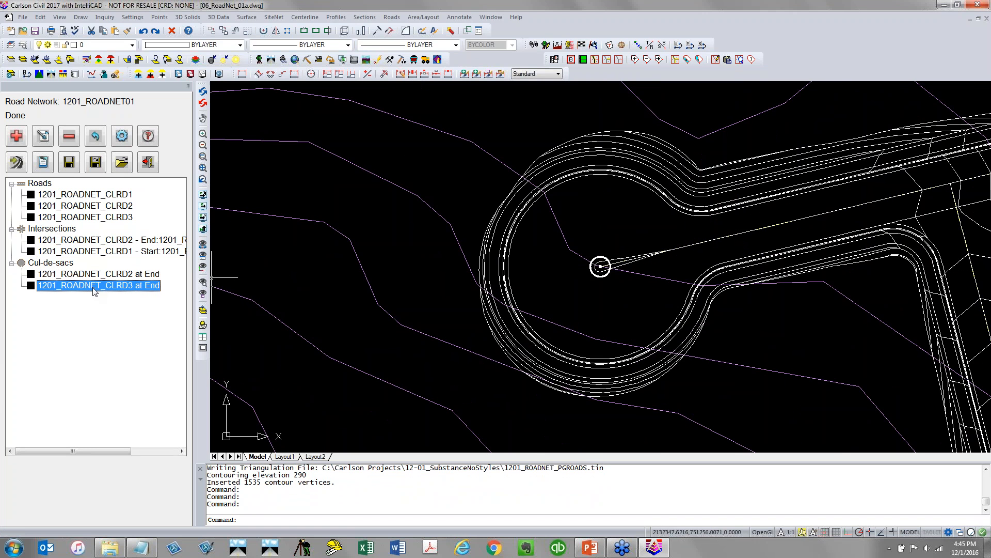
left_click(98, 274)
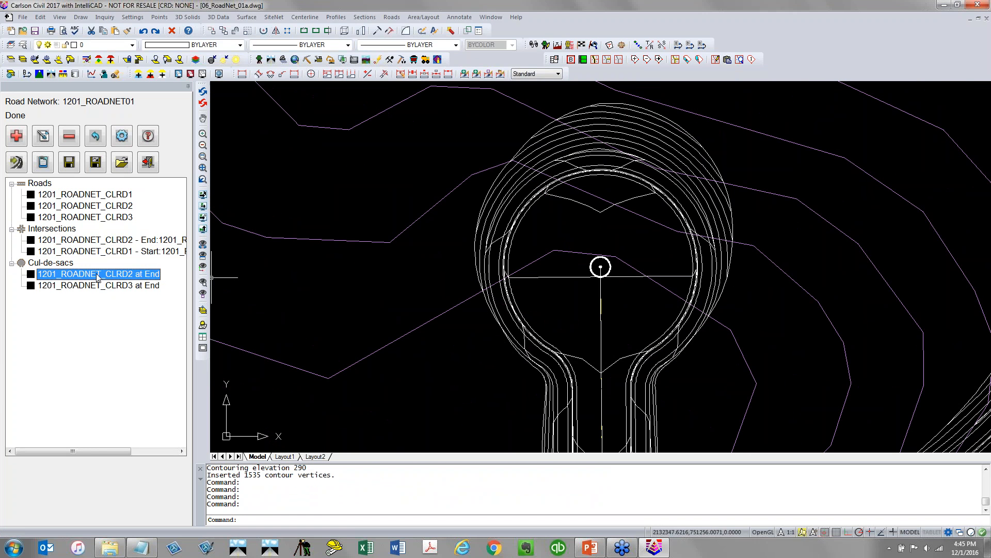
left_click(106, 252)
left_click(105, 240)
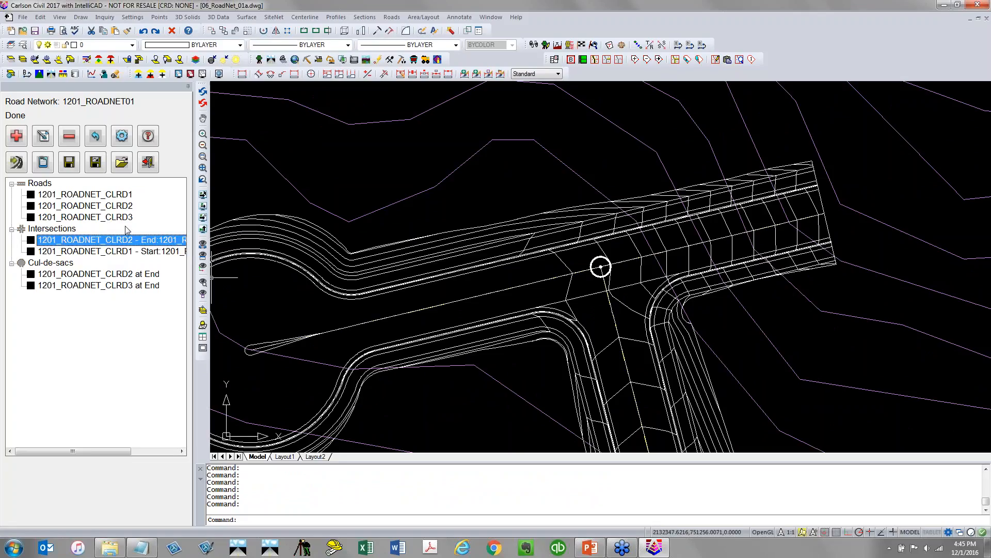
Move the third PVI of road 1201_ROADNET_CLRD1's design profile to station about 511.67, save the profile and close the road
double_click(126, 197)
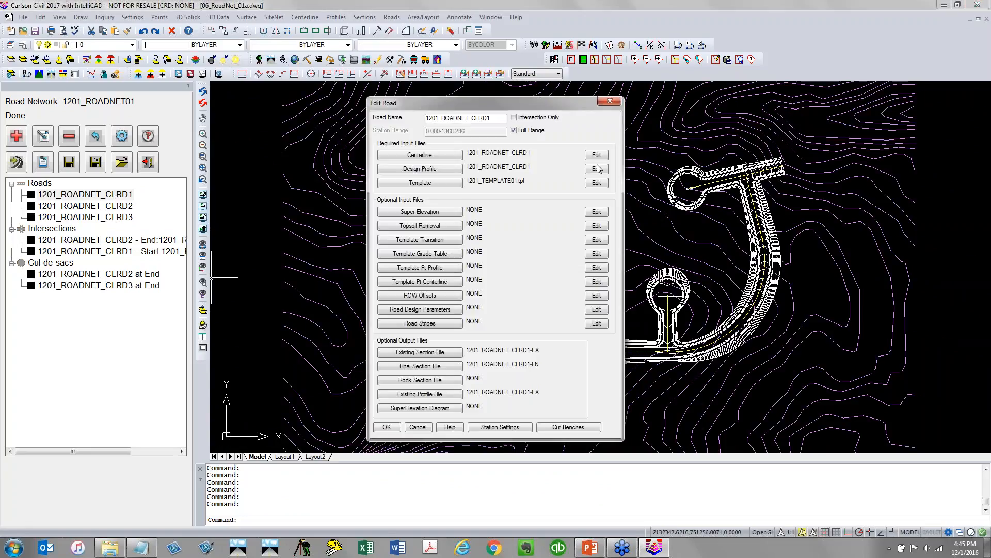
left_click(598, 170)
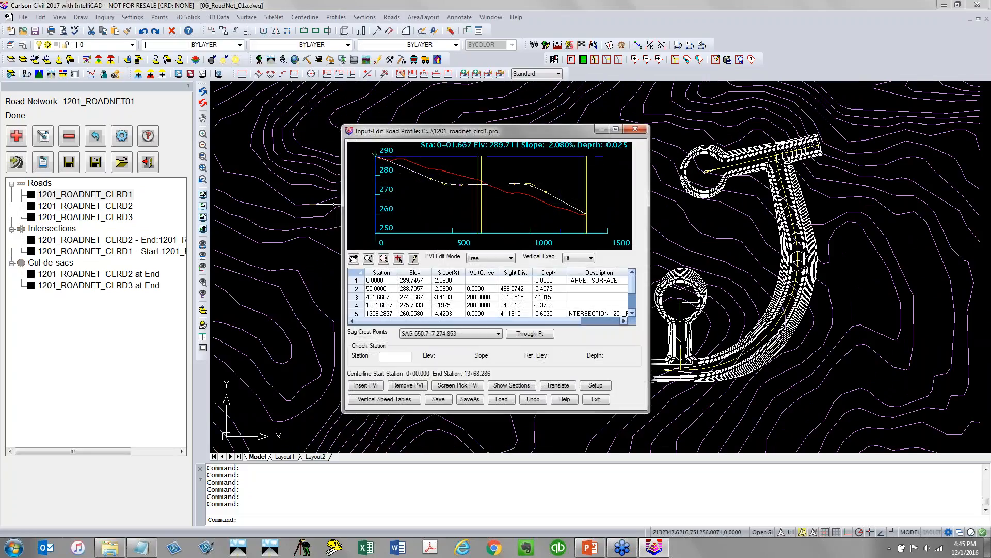
left_click(414, 259)
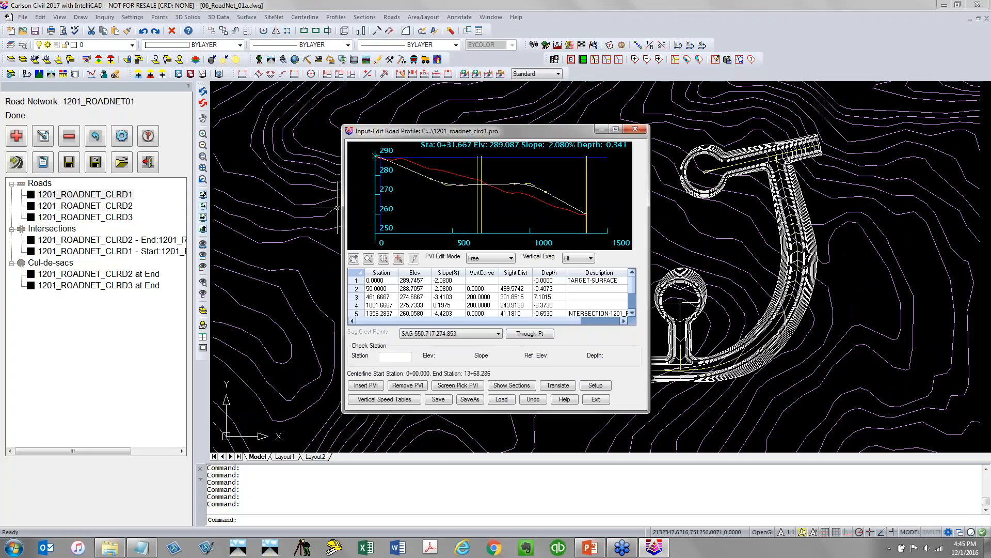
left_click_drag(456, 193, 463, 193)
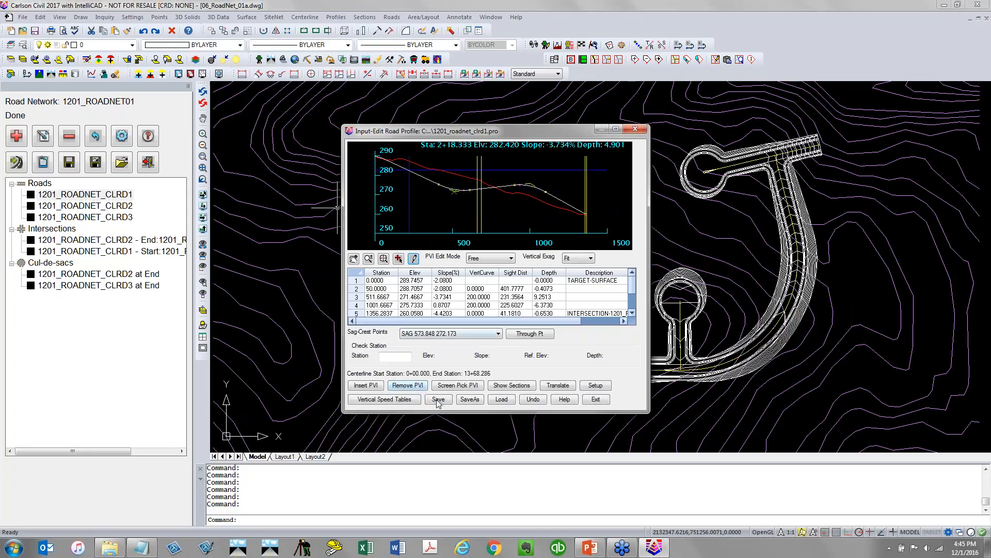
left_click(438, 399)
left_click(596, 399)
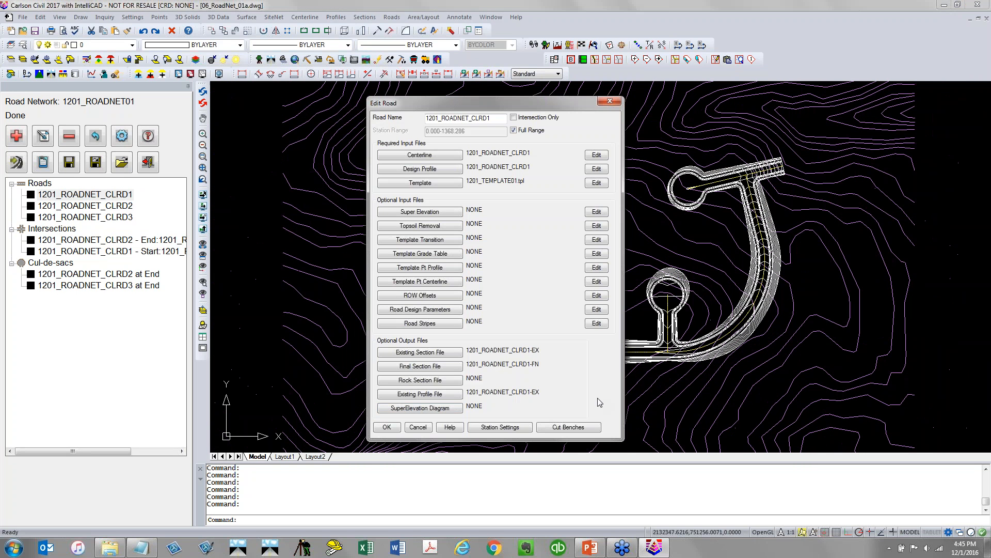
left_click(387, 427)
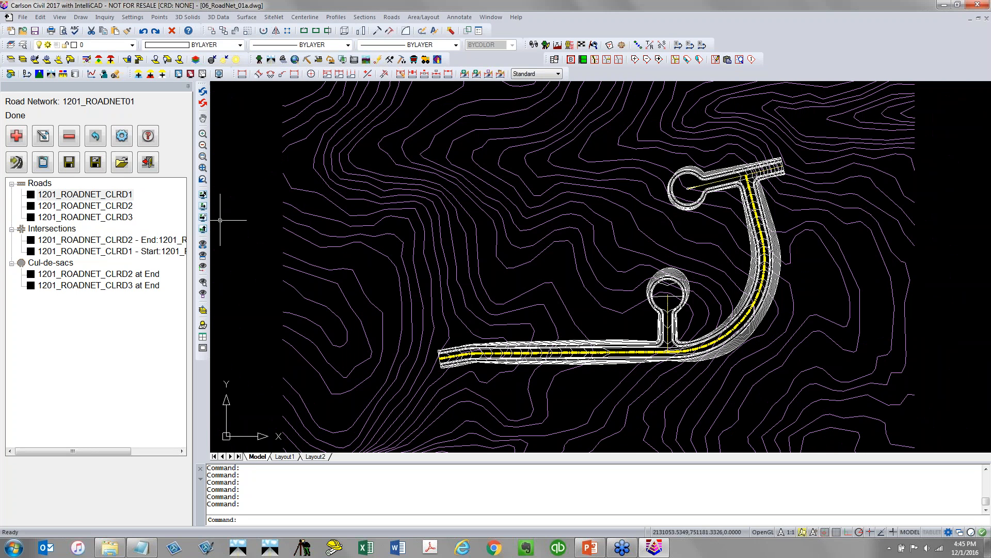
Reprocess the road network and zoom in on the CLRD2–CLRD1 intersection
left_click(75, 167)
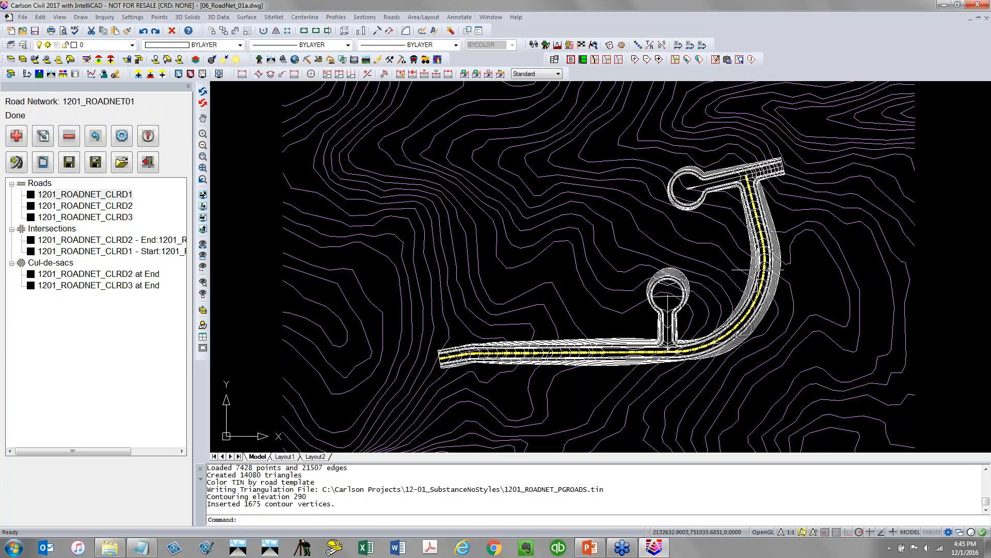
scroll(759, 180, "up", 2)
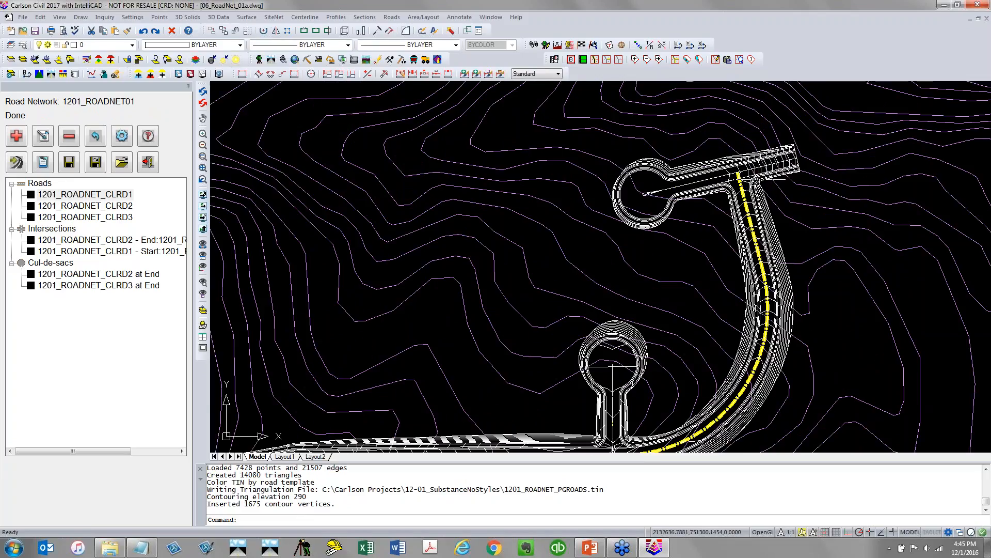
middle_click_drag(759, 180, 538, 253)
scroll(537, 253, "up", 2)
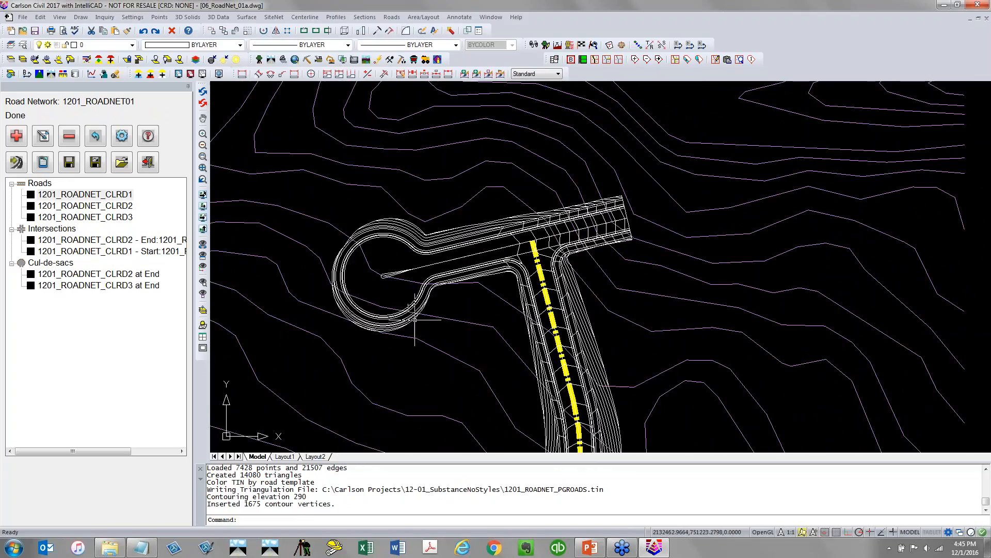
Open the CLRD2–CLRD1 intersection's front-left curb-return profile and move its third PVI to station about 25.73, elevation about 257.03
left_click(143, 241)
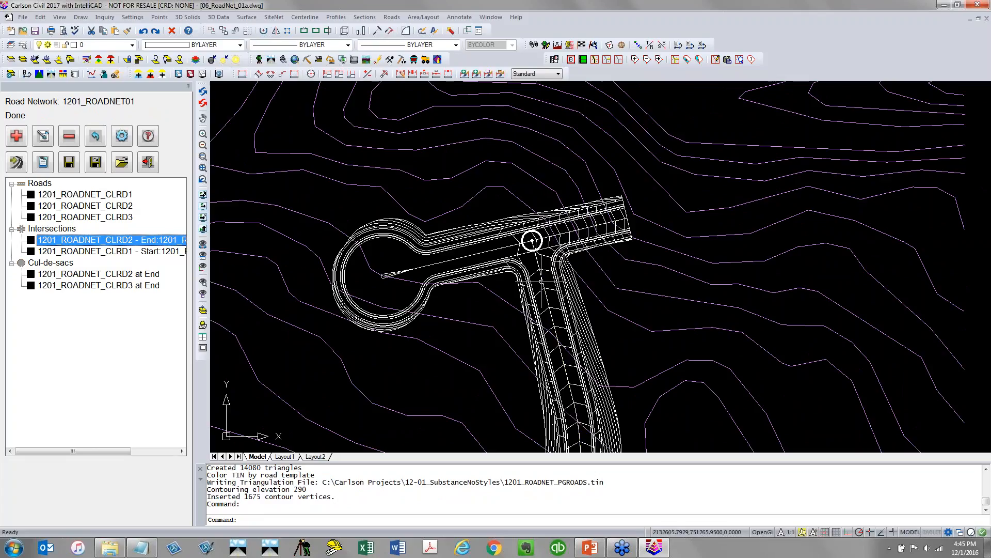
double_click(144, 242)
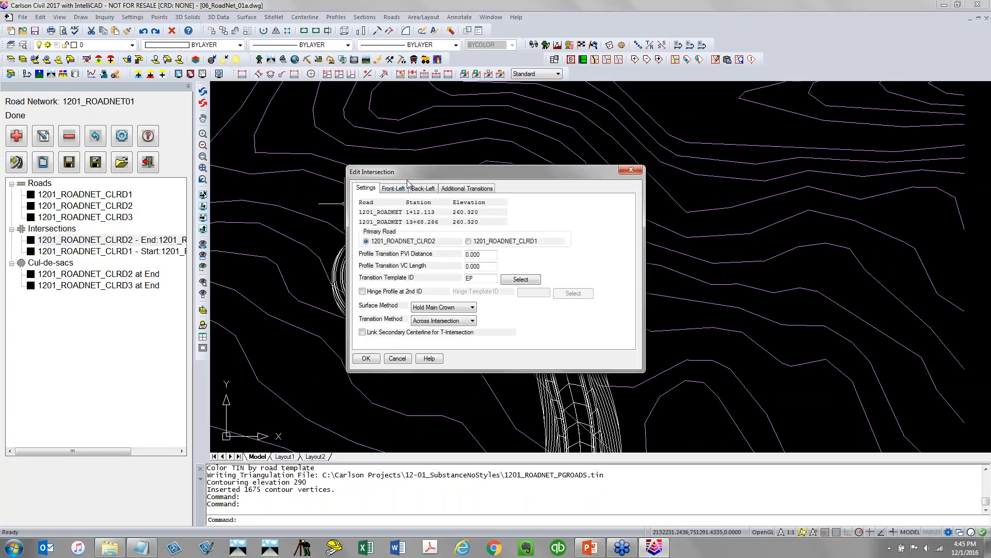
left_click_drag(404, 171, 88, 120)
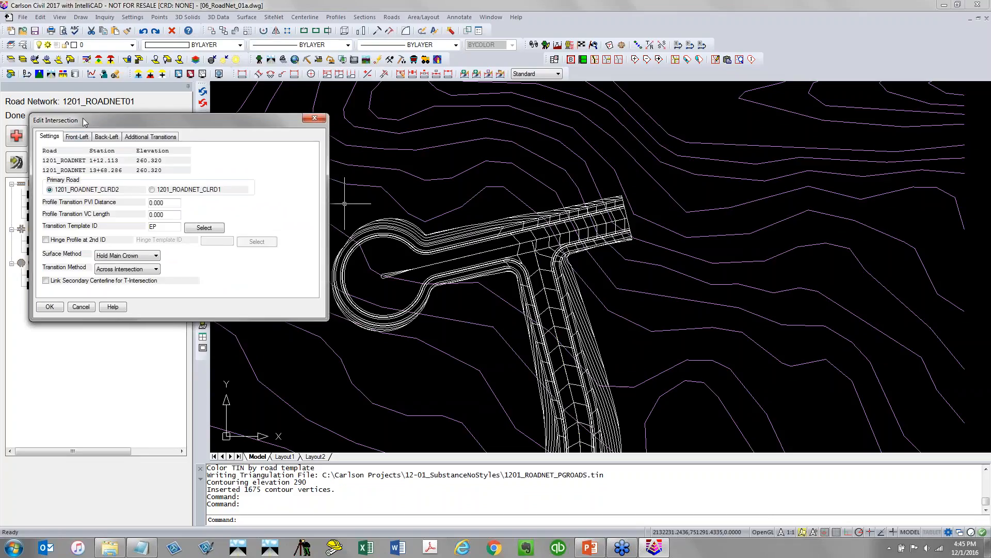
left_click(85, 137)
left_click(103, 140)
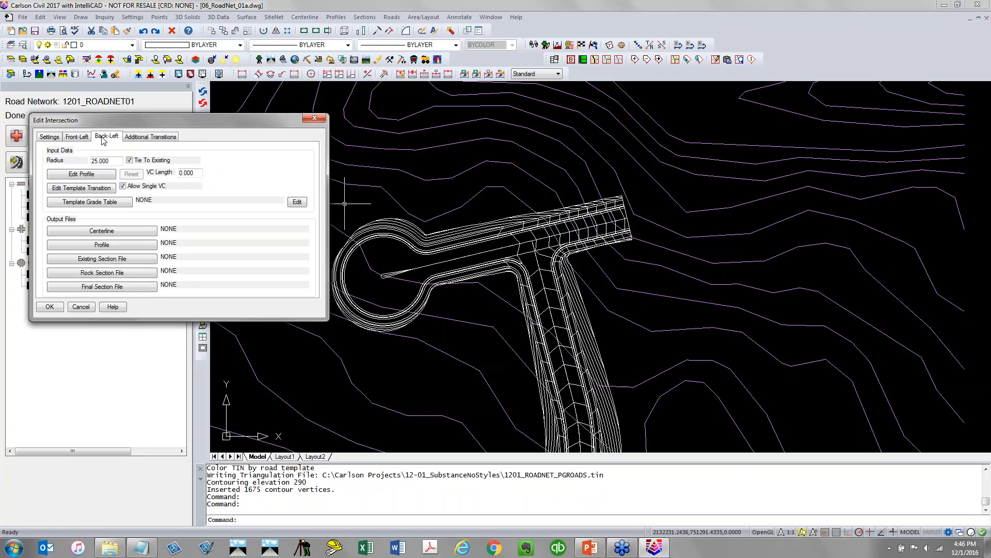
left_click(77, 136)
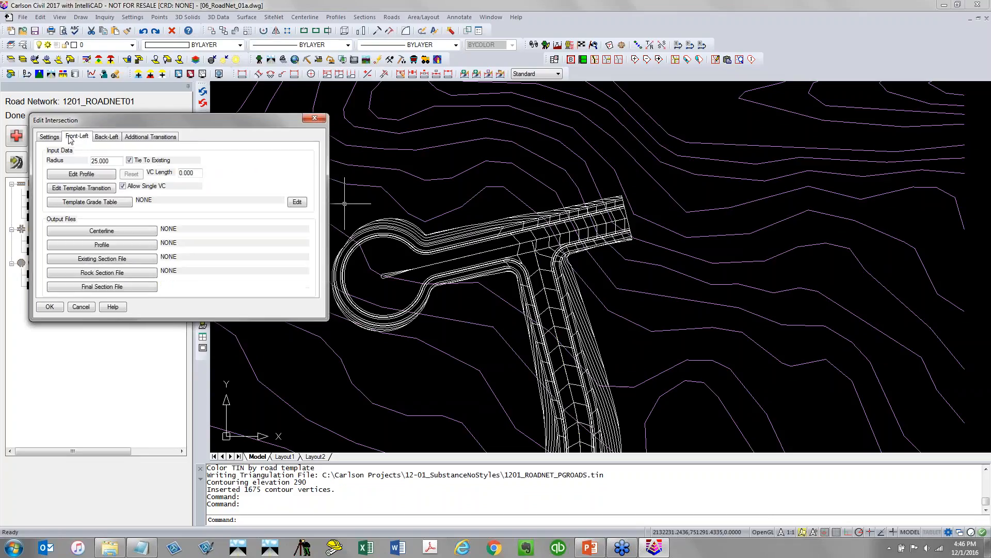
left_click(89, 177)
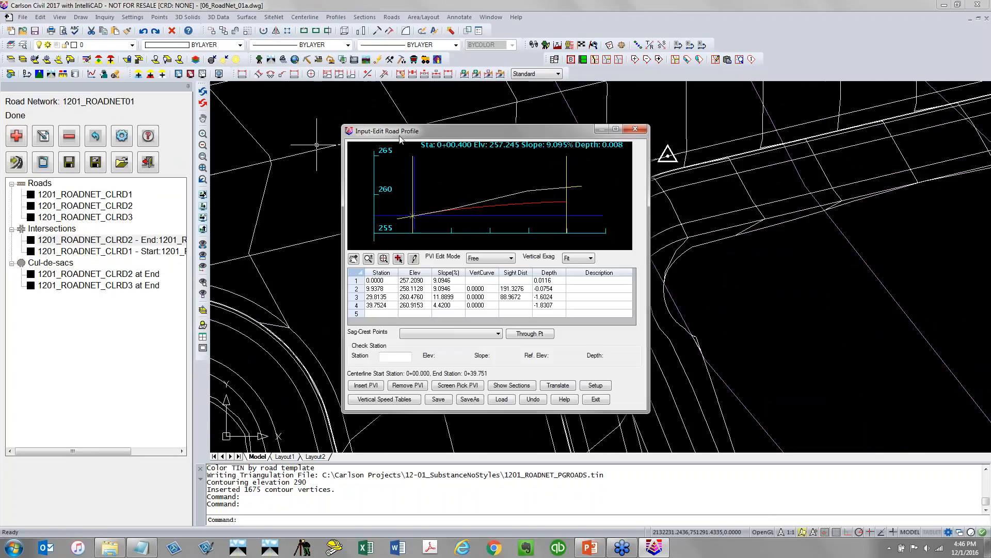
left_click_drag(400, 138, 78, 110)
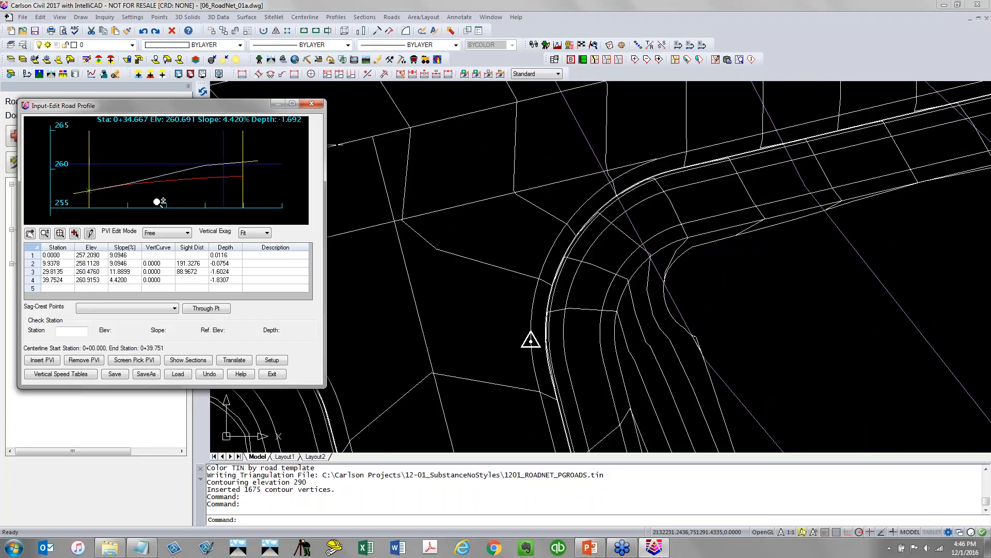
left_click(88, 232)
left_click(200, 168)
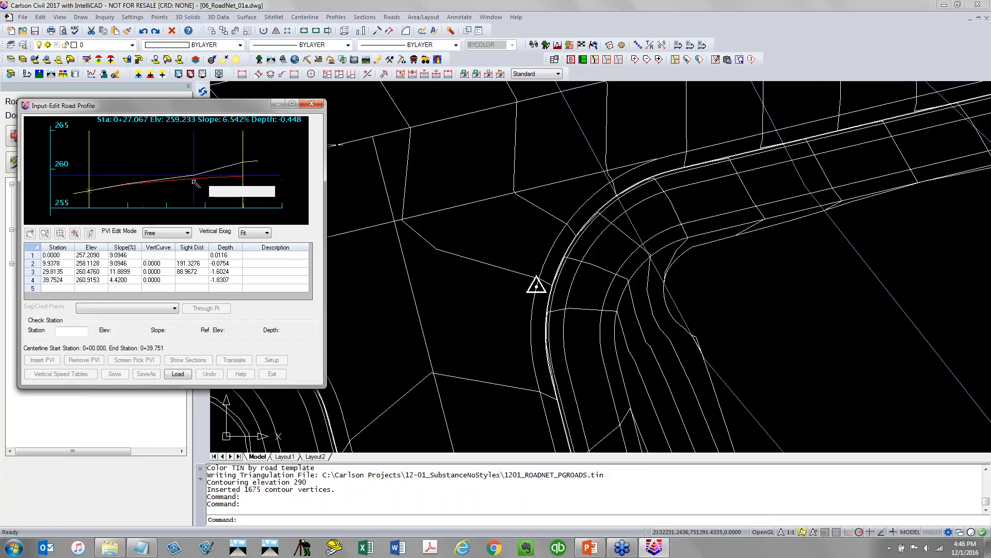
left_click(179, 189)
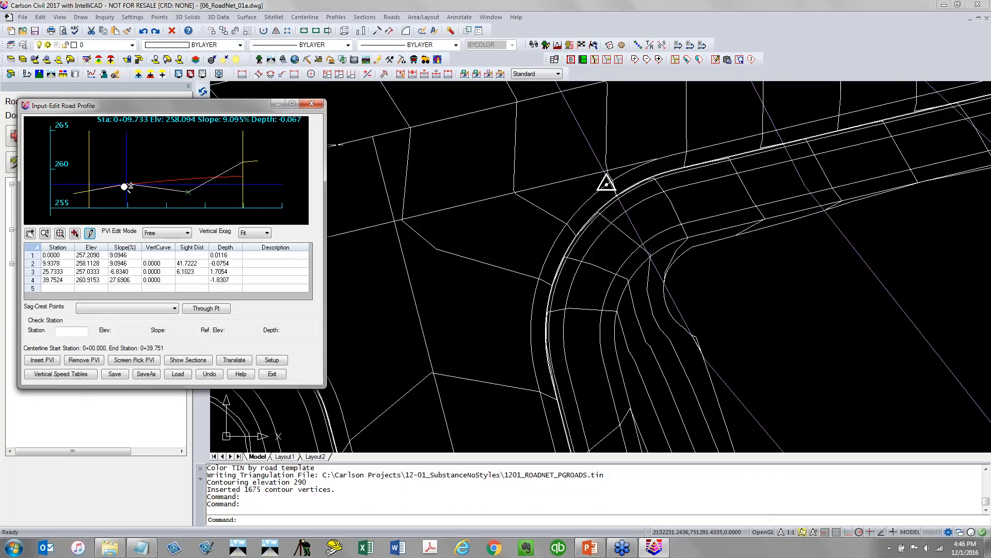
Move the second PVI to station about 10.27, elevation about 257.23, save the profile and close the intersection editor
left_click(125, 186)
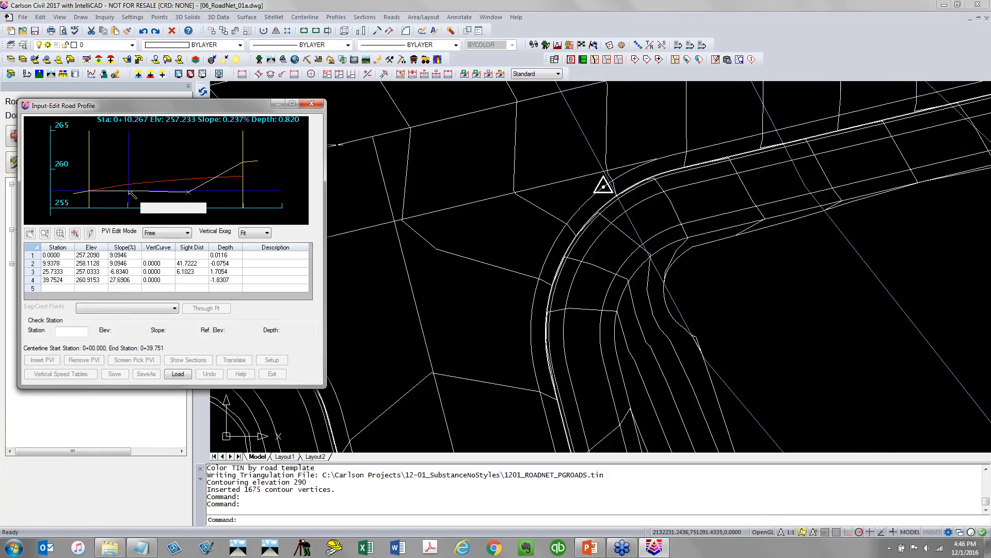
left_click(129, 191)
left_click(117, 376)
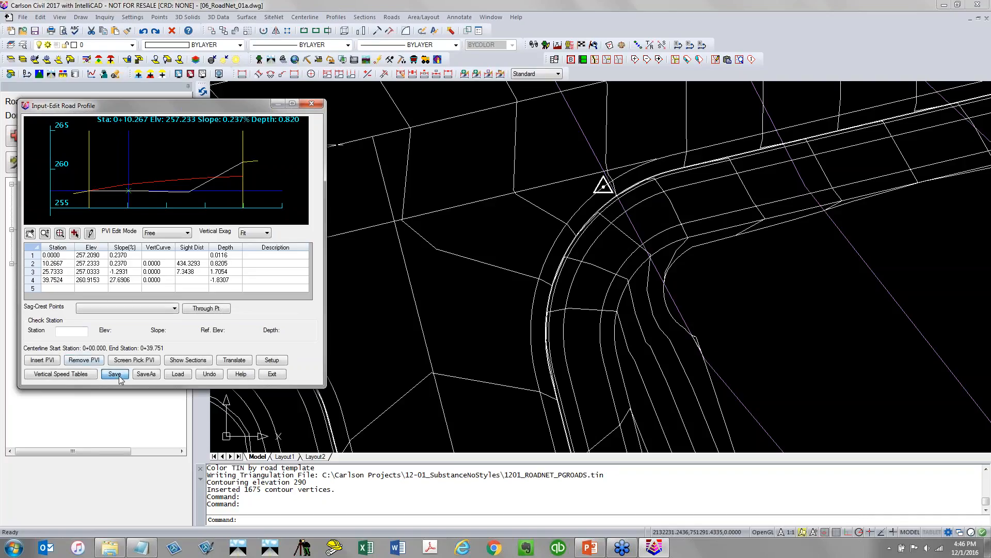
left_click(273, 374)
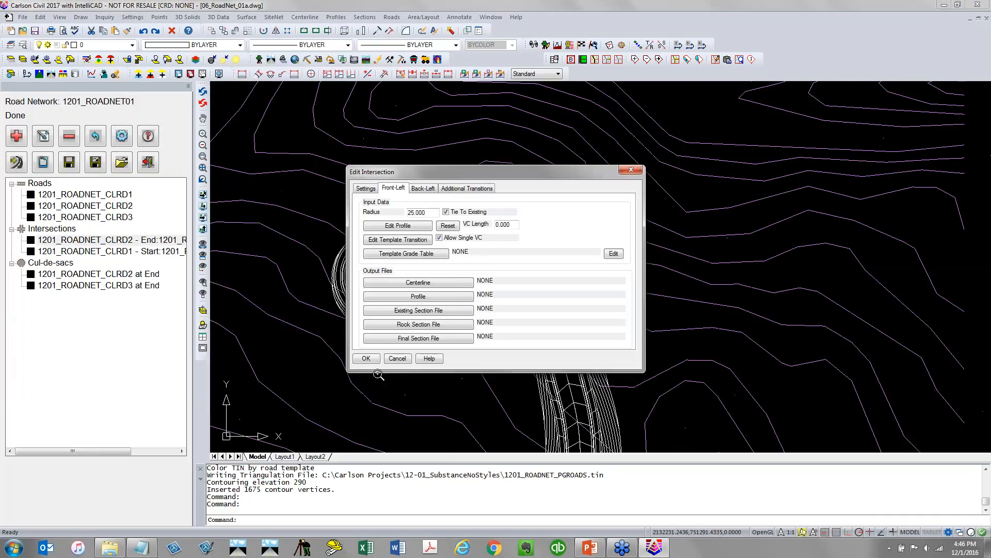
left_click(366, 359)
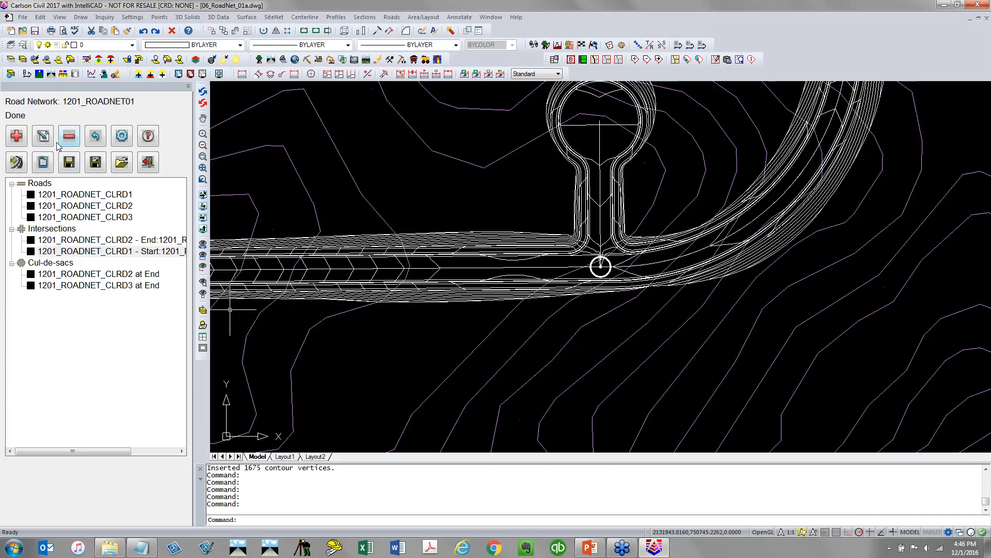
Reprocess the road network and zoom in on the CLRD2–CLRD1 intersection and the CLRD3 cul-de-sac
left_click(70, 163)
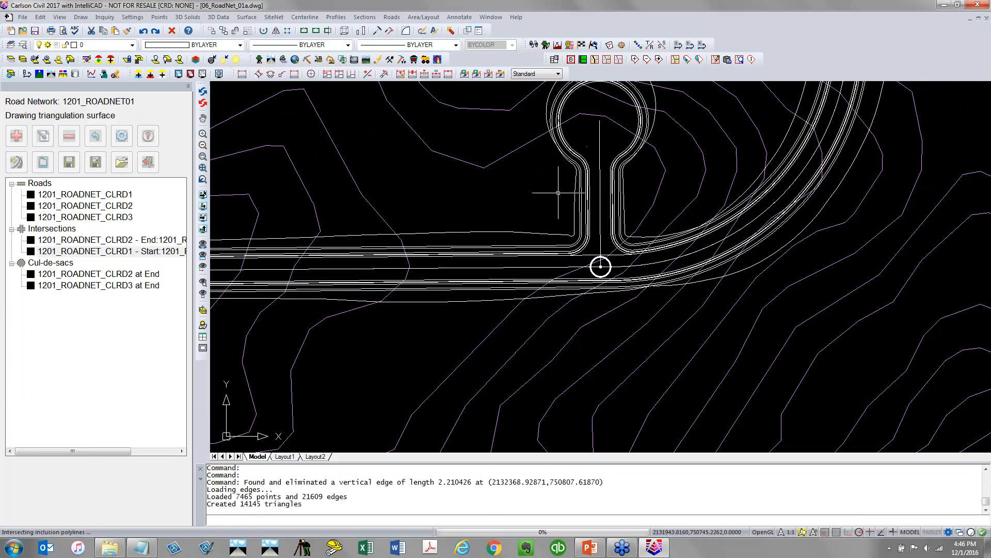
left_click(541, 201)
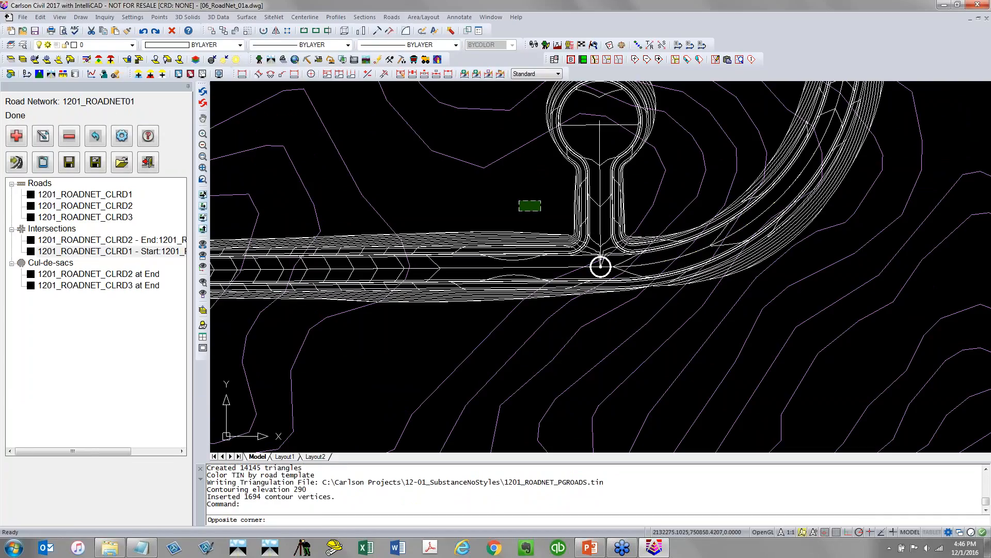
left_click(519, 212)
scroll(600, 266, "down", 5)
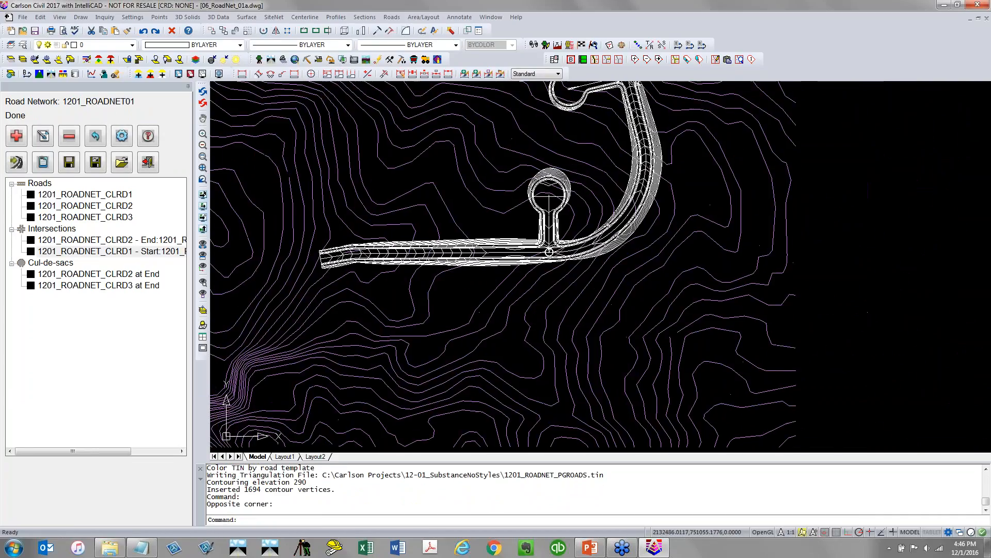
scroll(532, 222, "up", 8)
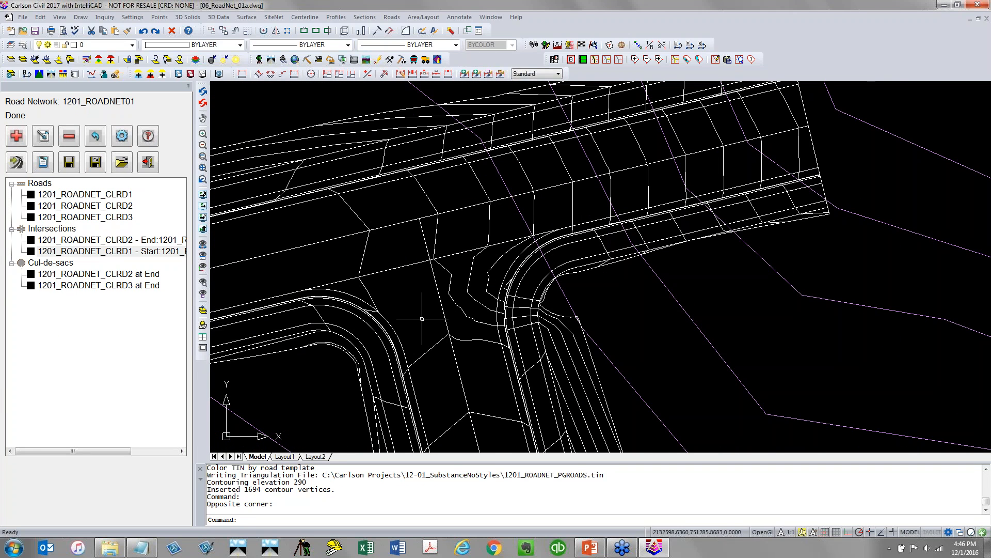
scroll(422, 318, "down", 4)
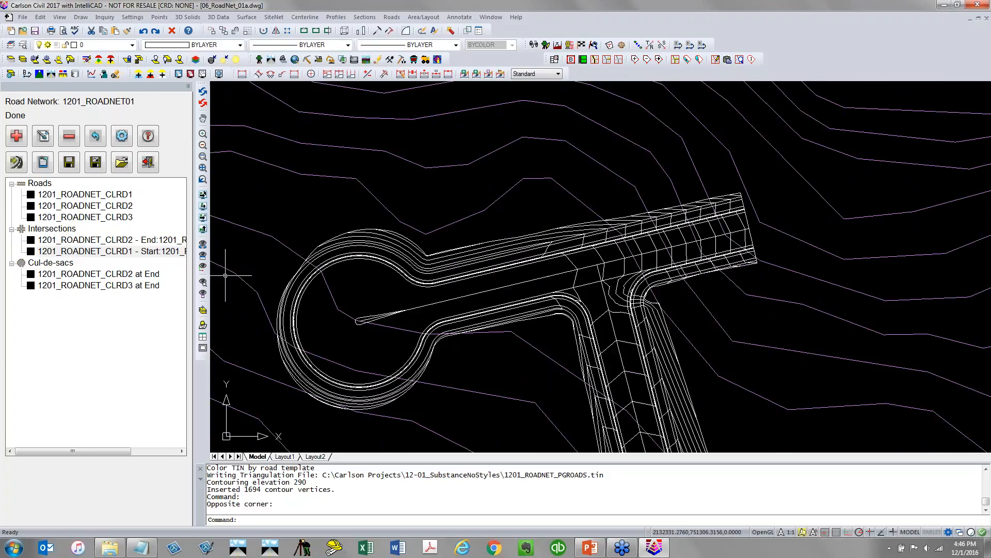
Edit the CLRD2 cul-de-sac profile, raising its middle PVI to station about 152.22, elevation about 263.97, then save and close
double_click(80, 279)
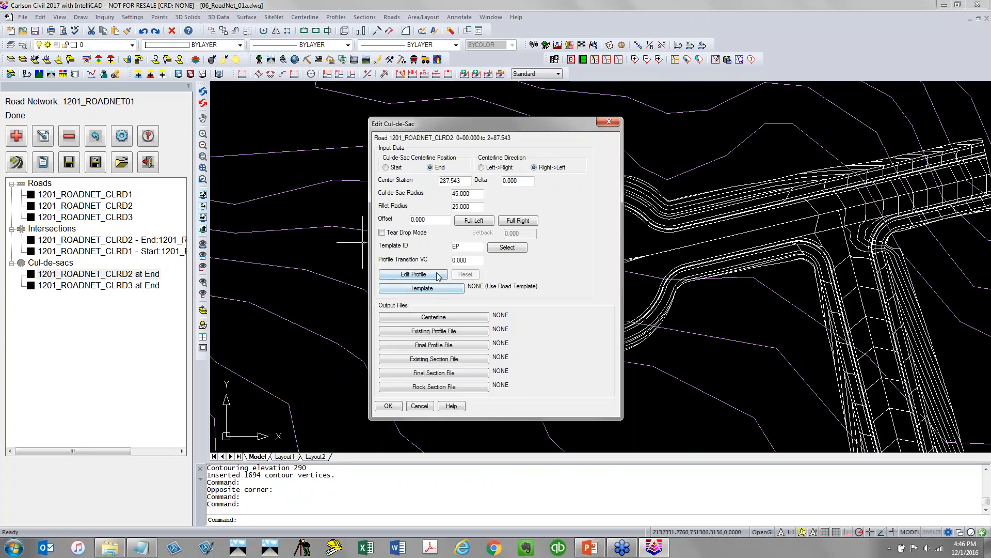
left_click(413, 274)
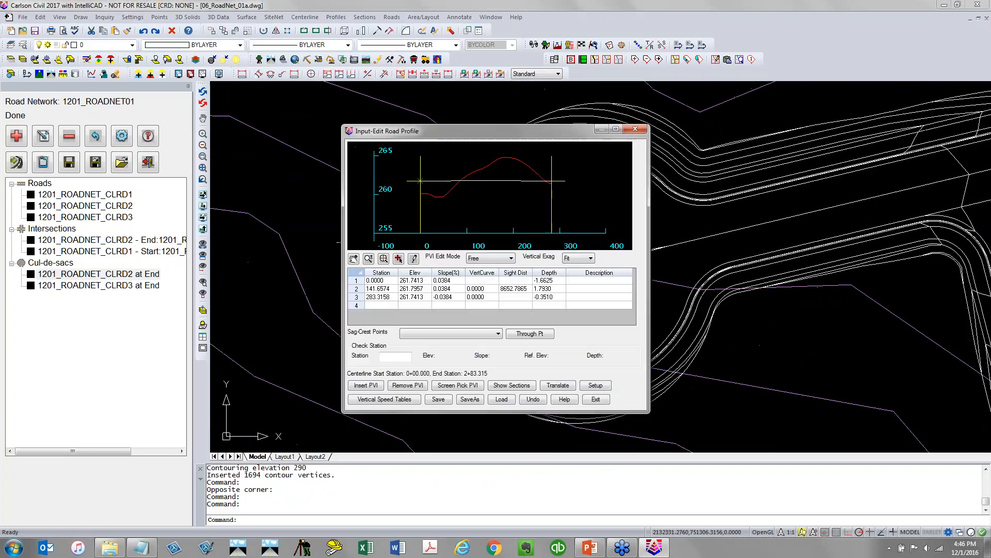
mouse_move(459, 134)
left_mouse_down()
mouse_move(375, 106)
mouse_move(174, 87)
left_mouse_up()
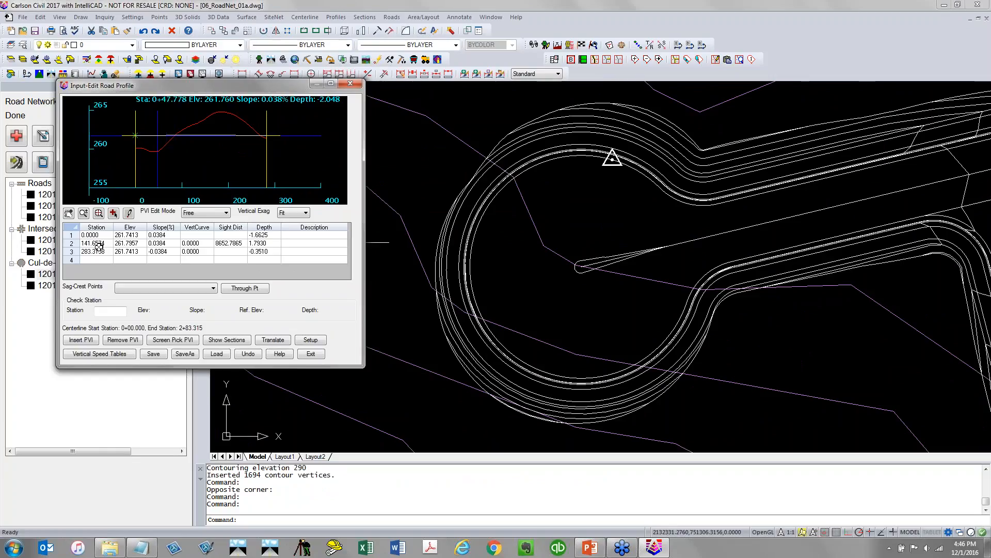
left_click(118, 212)
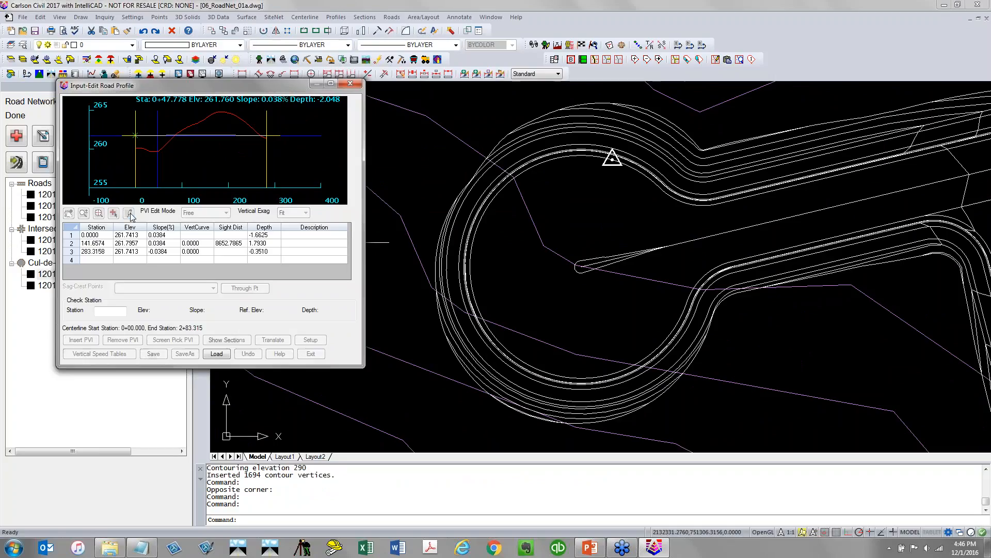
left_click_drag(204, 139, 207, 119)
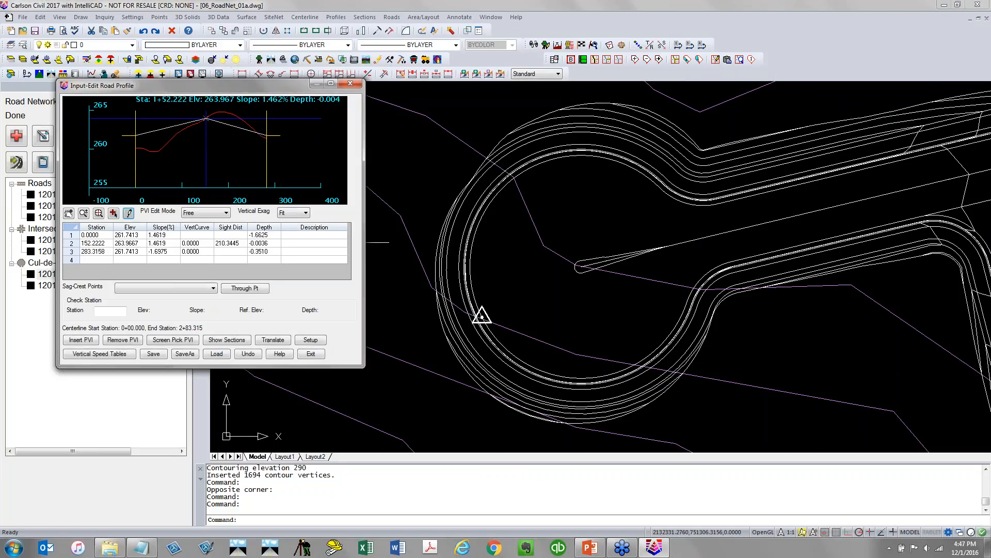
left_click(155, 354)
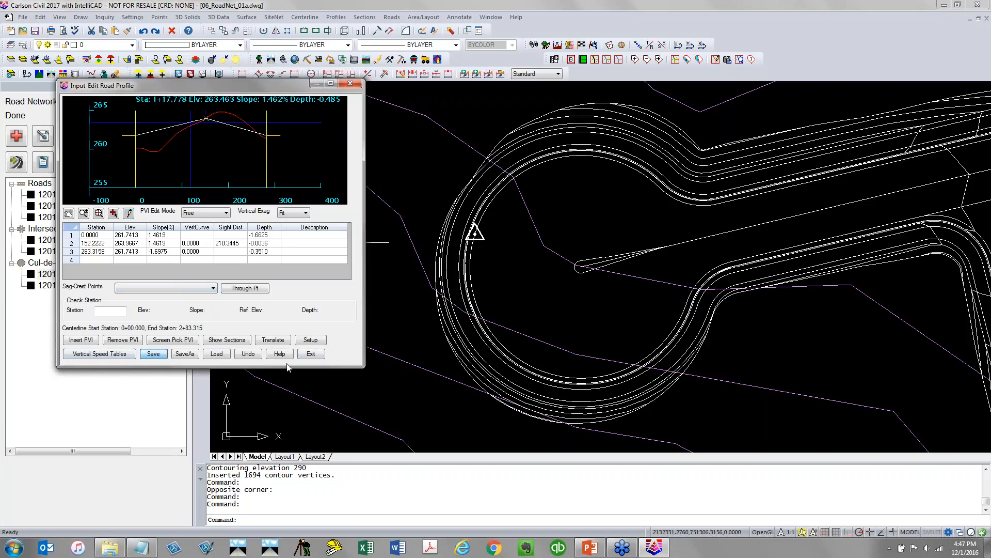
left_click(311, 355)
left_click(388, 406)
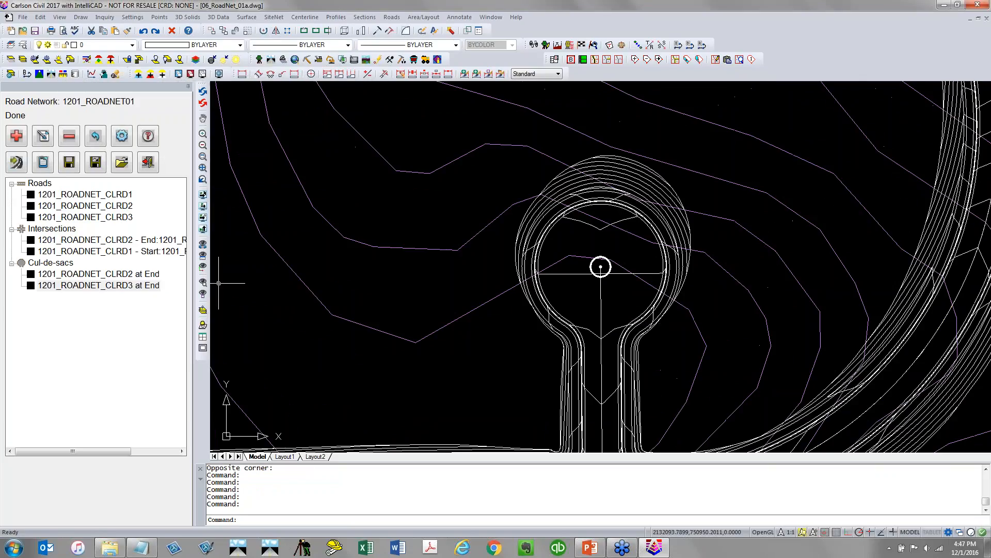
Reprocess the road network and zoom out to view the whole road layout
left_click(19, 163)
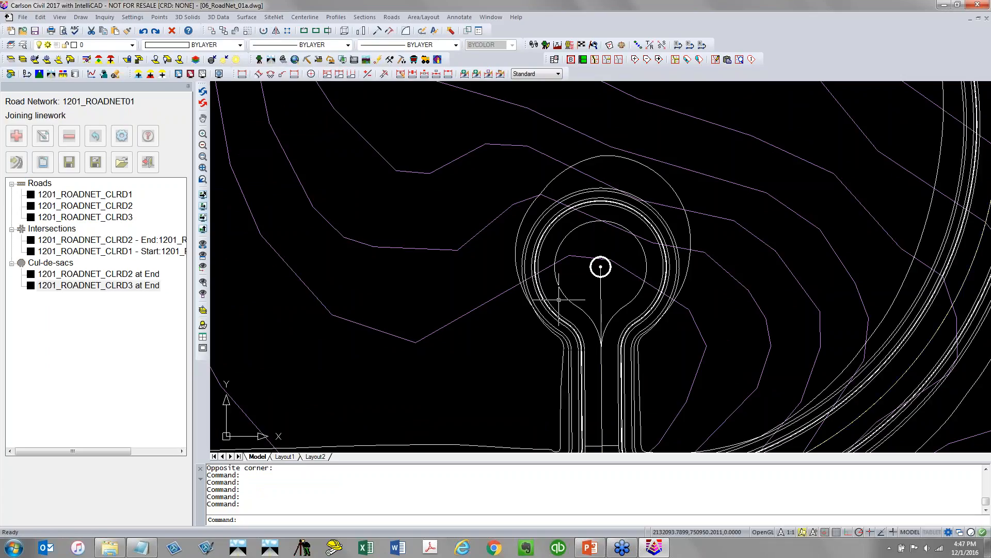
scroll(454, 294, "down", 2)
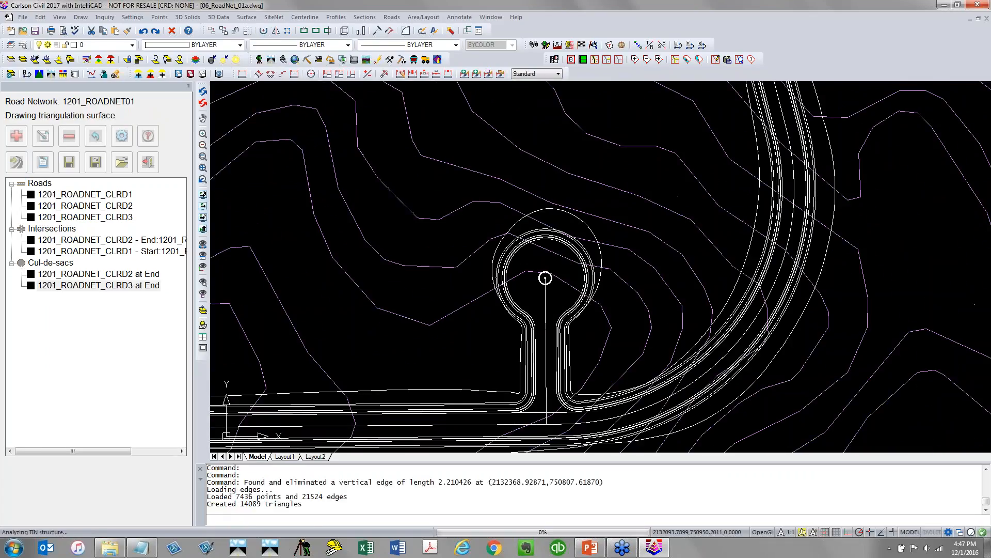
middle_click_drag(650, 163, 466, 326)
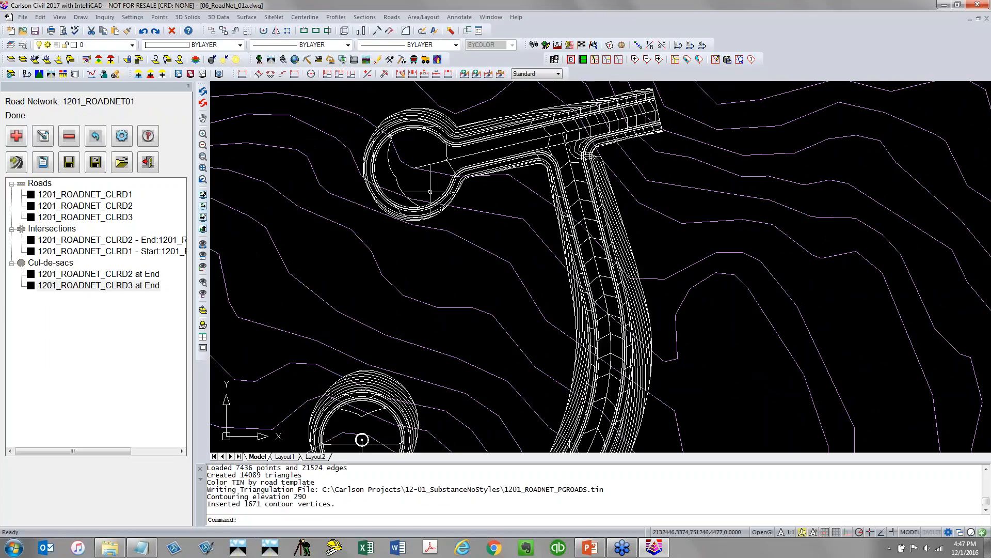
scroll(430, 192, "down", 2)
scroll(430, 192, "down", 2)
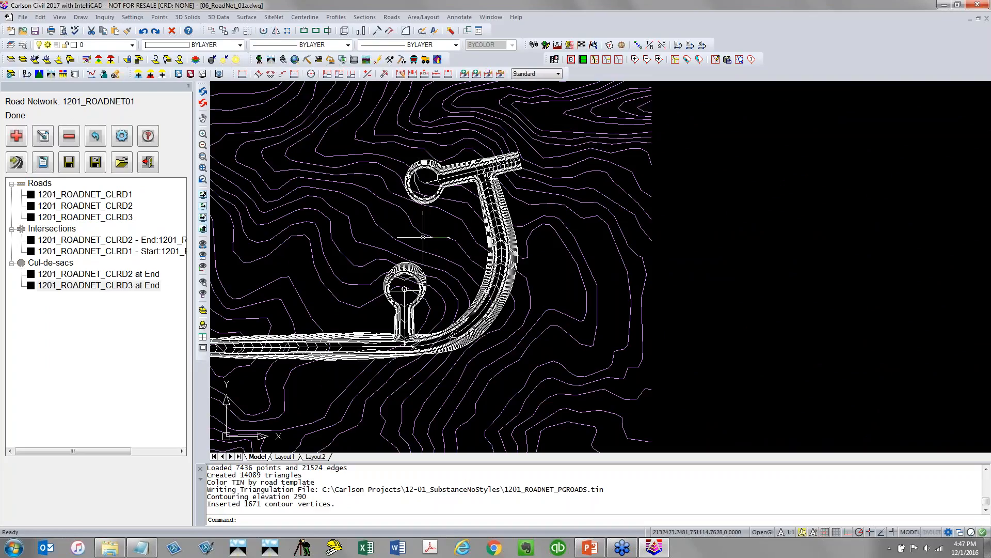
middle_click_drag(424, 237, 499, 243)
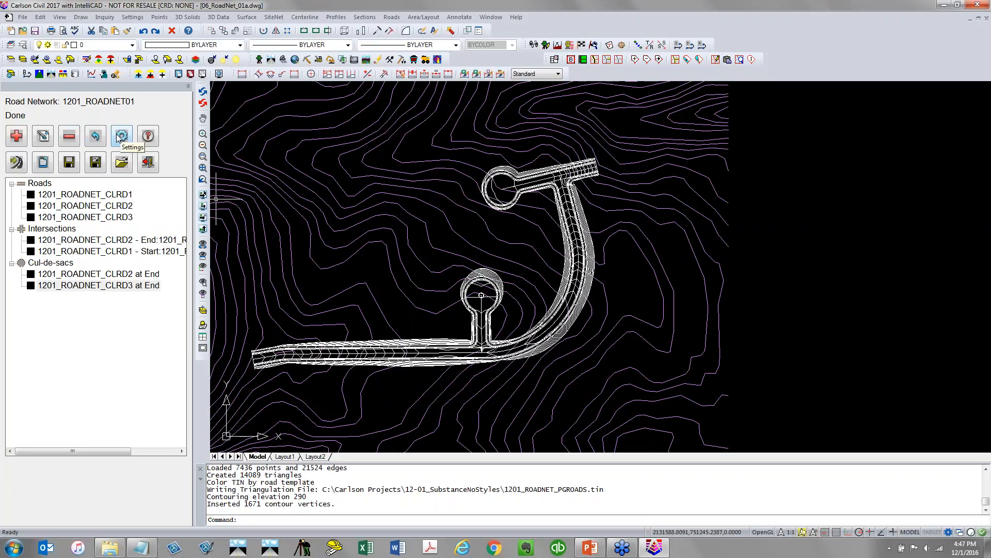
Generate the road network output processing report and review its cut, fill and subgrade quantities
left_click(42, 162)
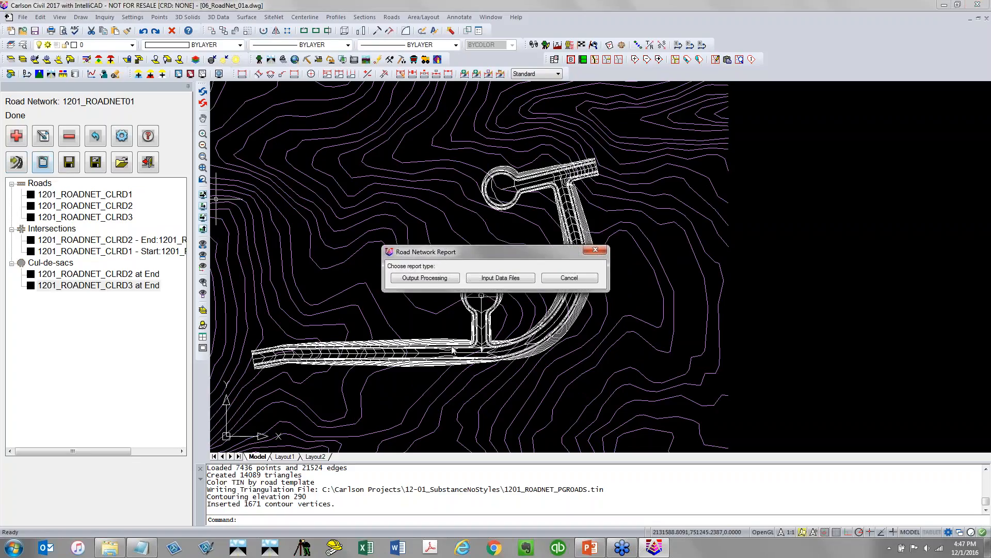
left_click(435, 280)
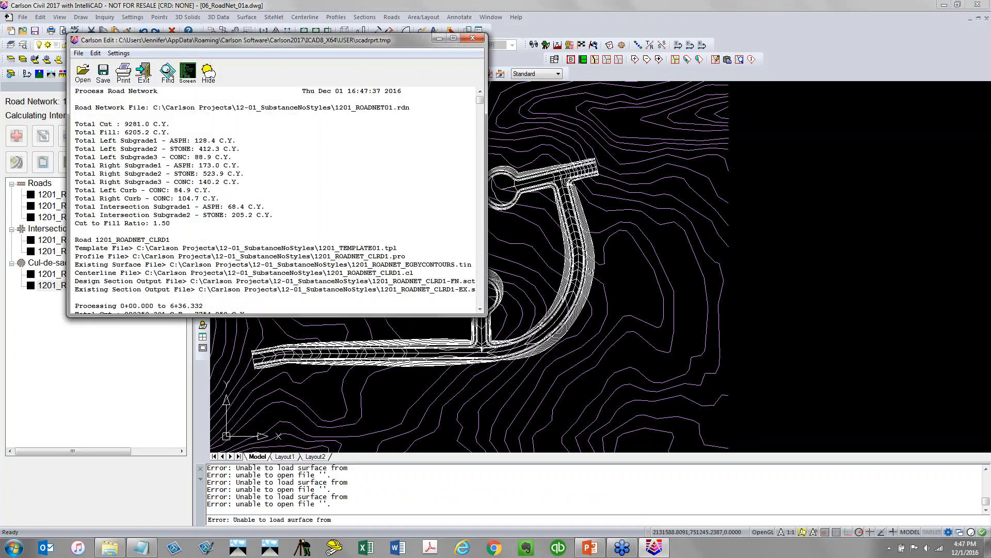
left_click_drag(75, 124, 102, 227)
scroll(119, 208, "down", 4)
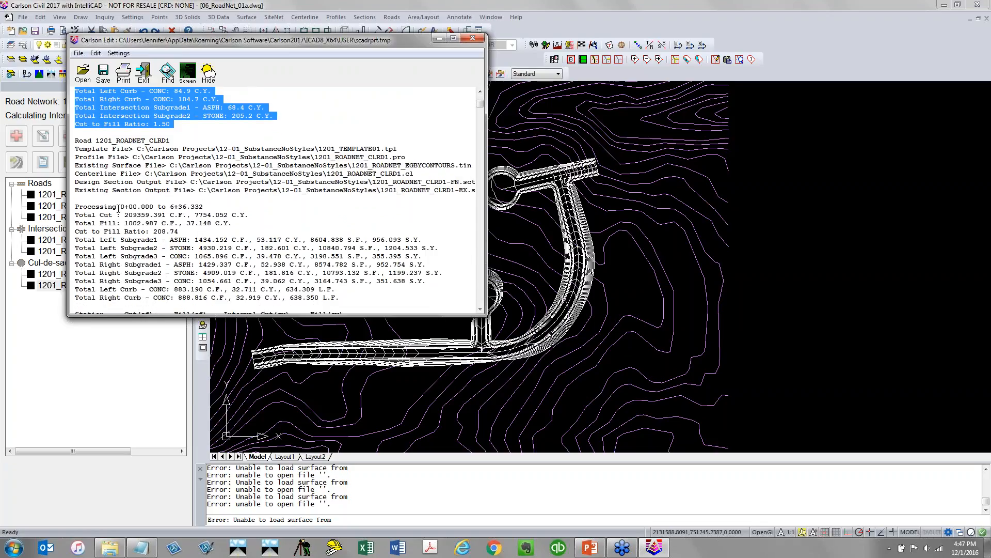
scroll(118, 216, "down", 2)
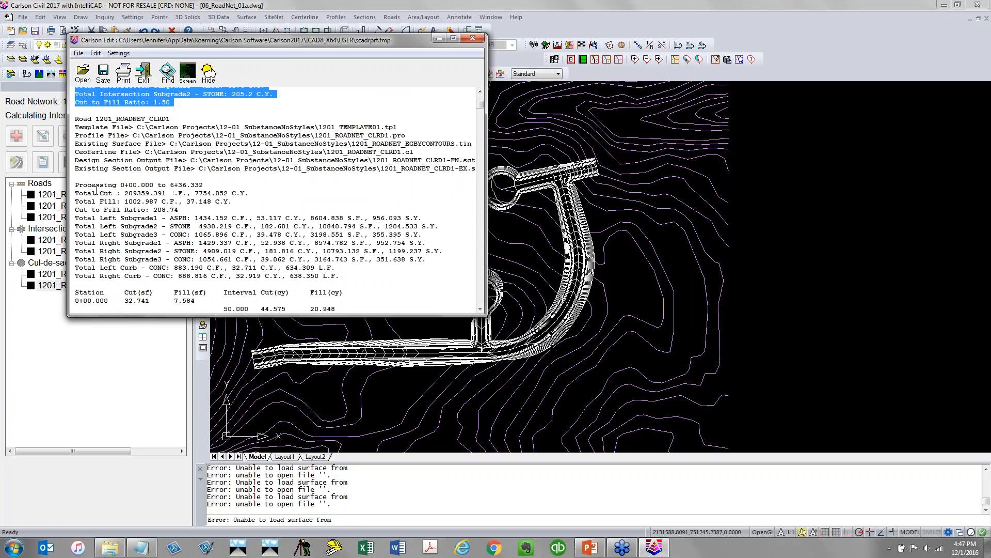
left_click_drag(77, 157, 341, 251)
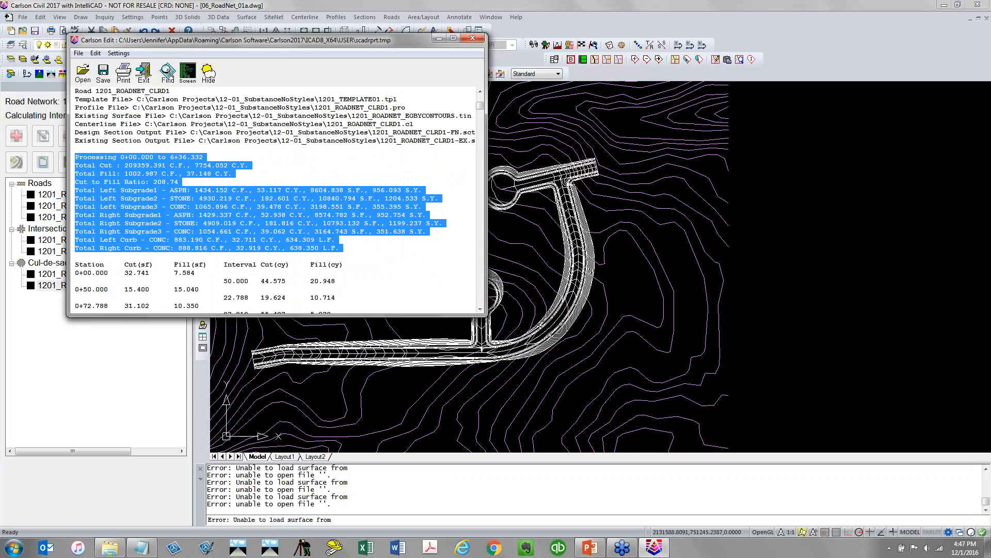
Review the CLRD1, CLRD2, cul-de-sac and CLRD3 cut, fill and subgrade sections of the report, then close it
scroll(181, 175, "down", 3)
scroll(209, 213, "down", 10)
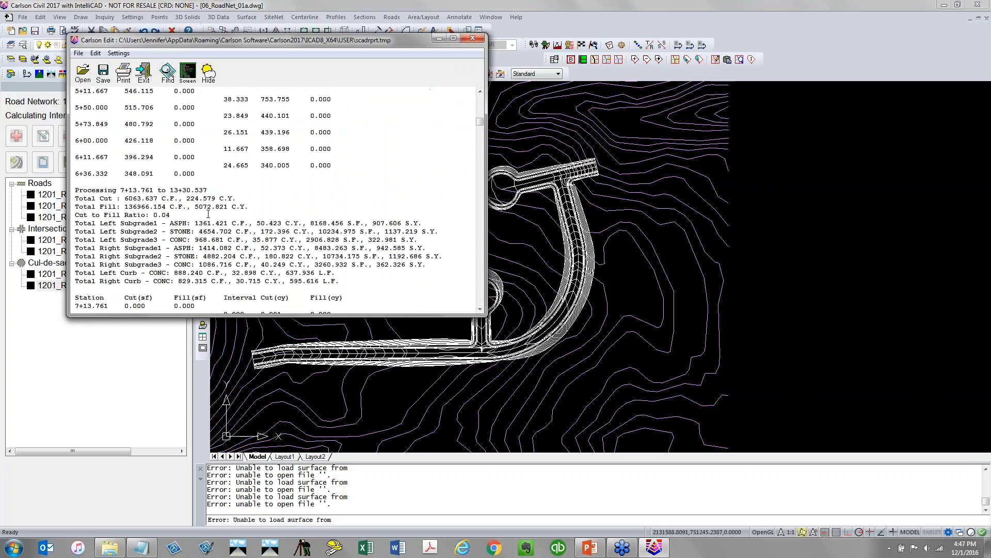
scroll(208, 213, "down", 2)
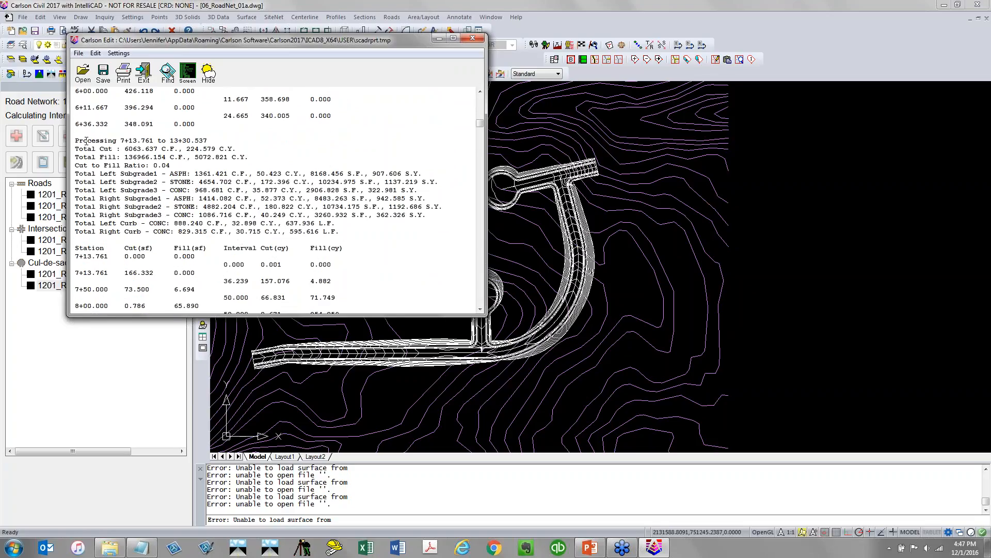
left_click_drag(75, 141, 252, 208)
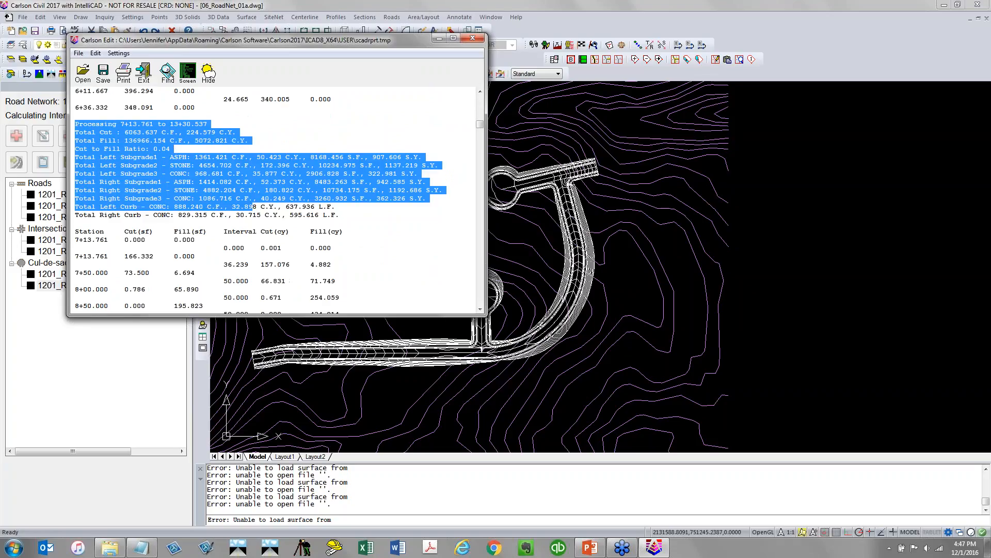
left_click(253, 206)
scroll(222, 221, "down", 15)
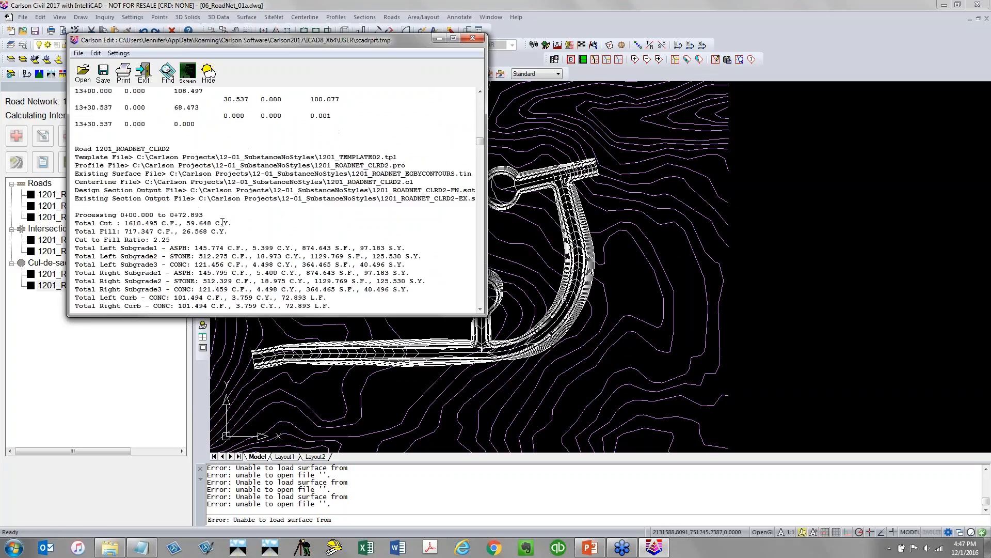
scroll(222, 222, "down", 9)
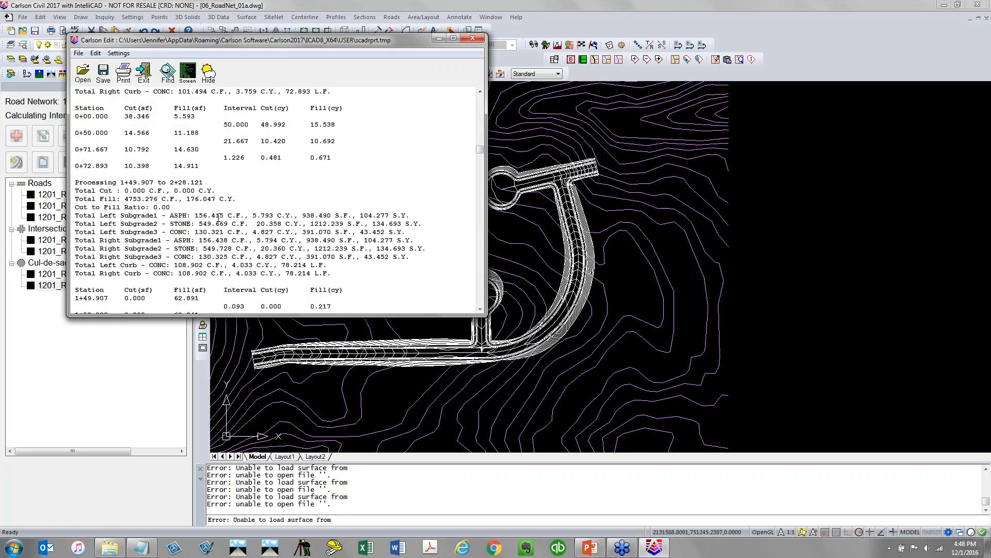
scroll(219, 217, "down", 3)
scroll(220, 155, "down", 7)
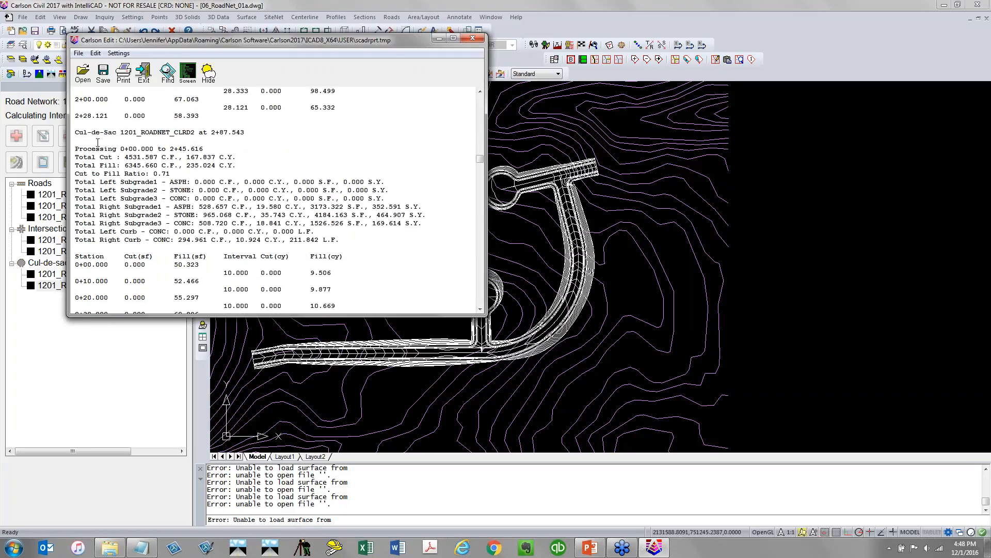
scroll(148, 148, "down", 20)
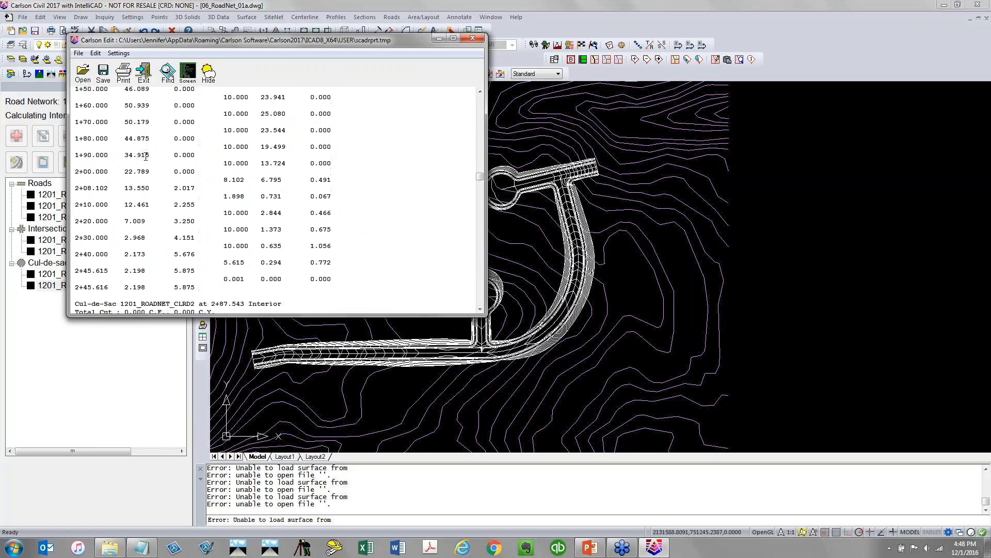
scroll(144, 154, "down", 1)
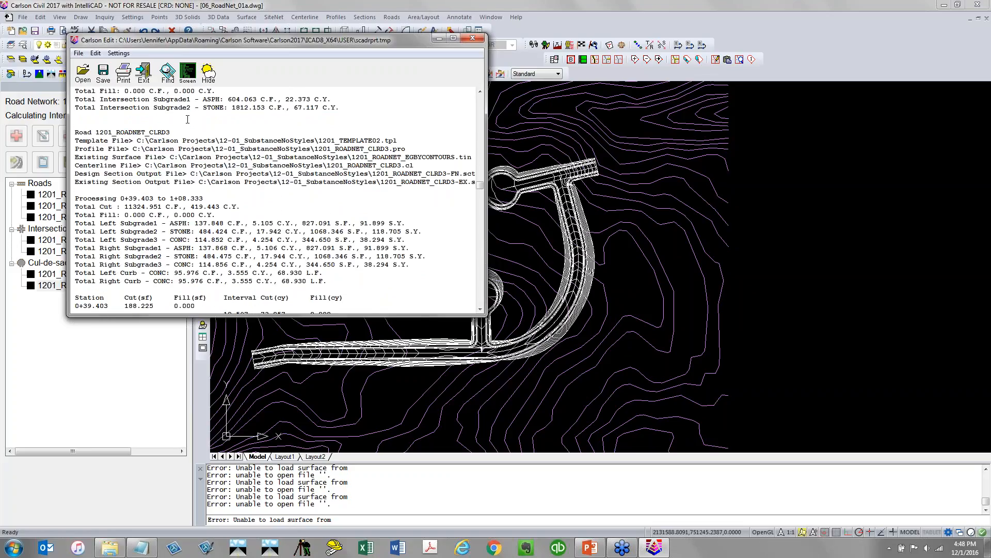
left_click(473, 39)
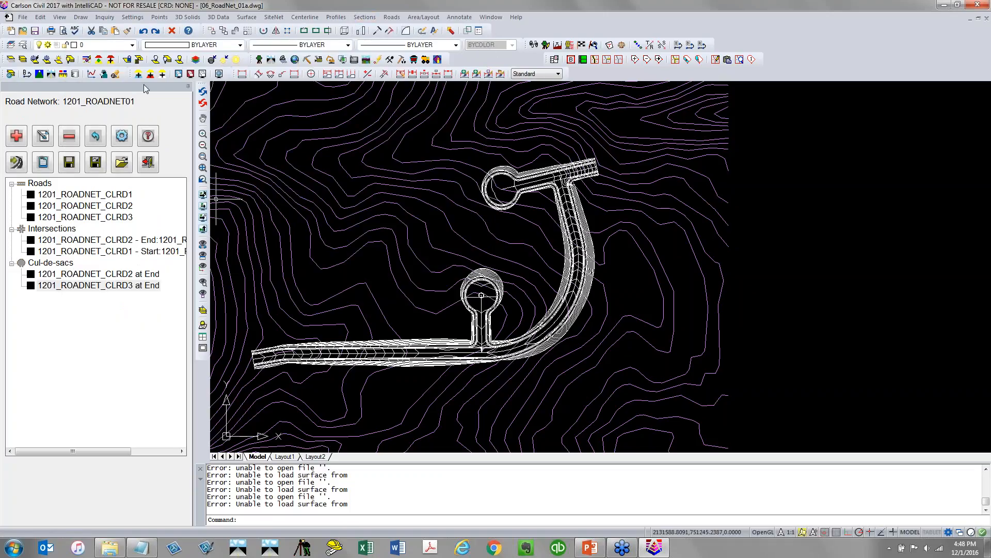
Open the road network settings, close them without changes, and save the drawing
left_click(121, 137)
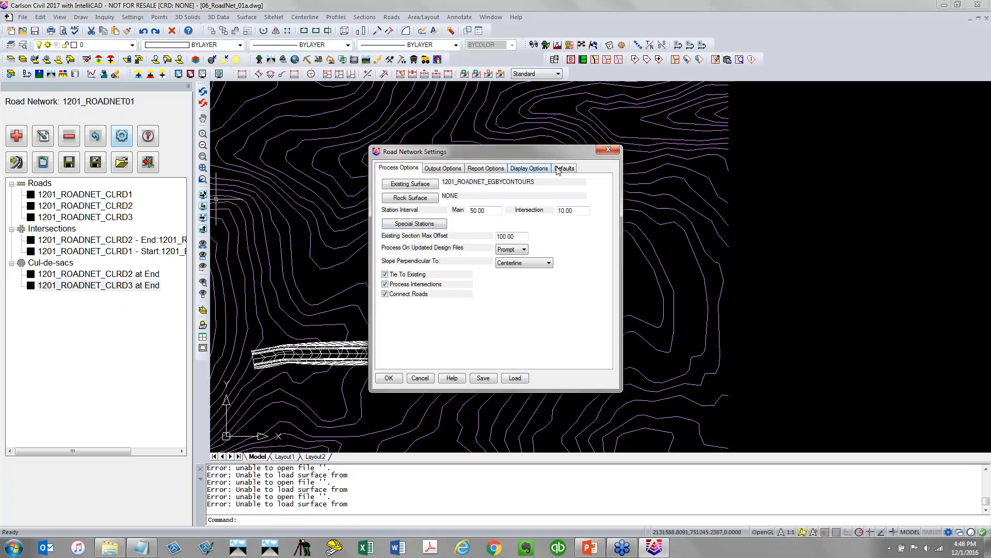
left_click(608, 151)
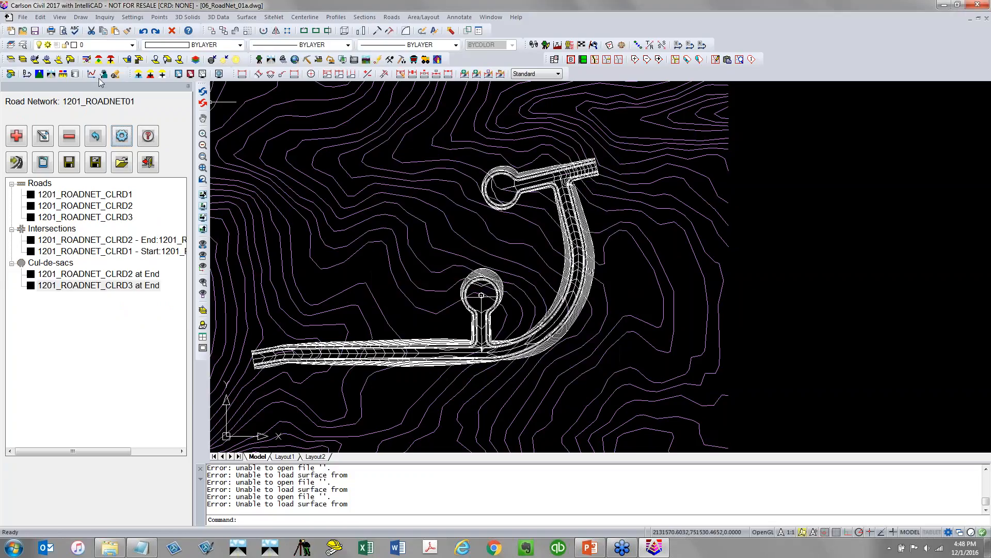
left_click(35, 32)
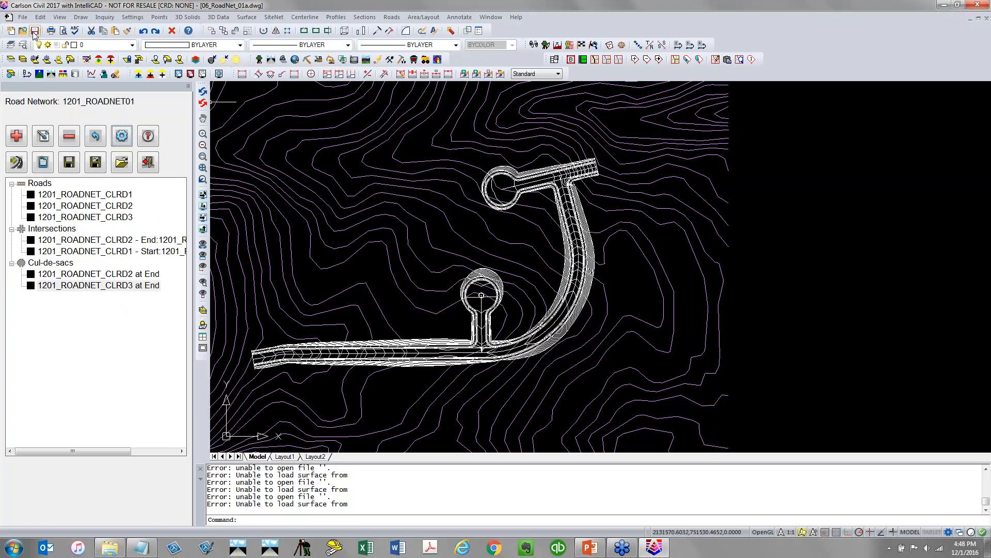
Erase all entities on the PERIMETER, ROAD_BREAKLINE and C-TOPO-MINR layers by picking those layers from the drawing
left_click(108, 48)
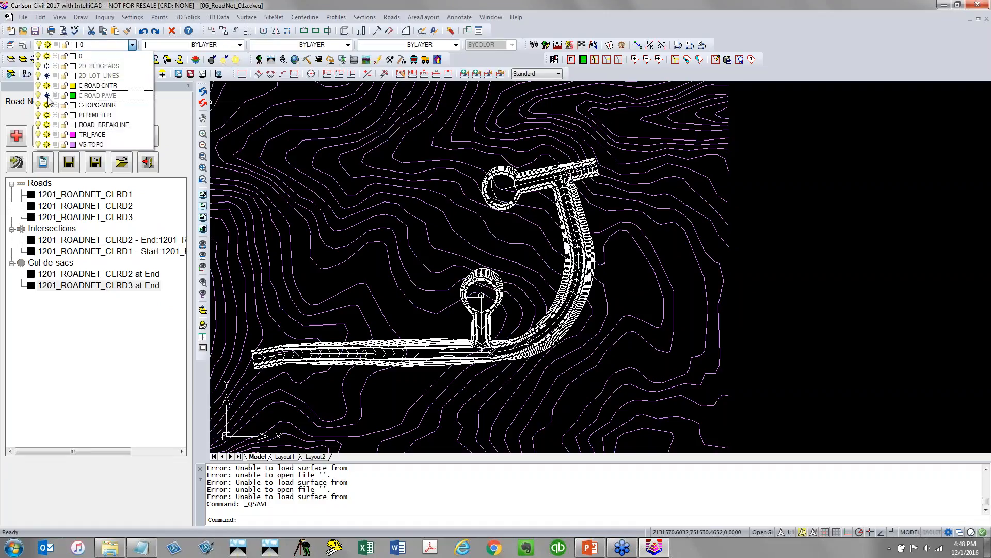
left_click(387, 235)
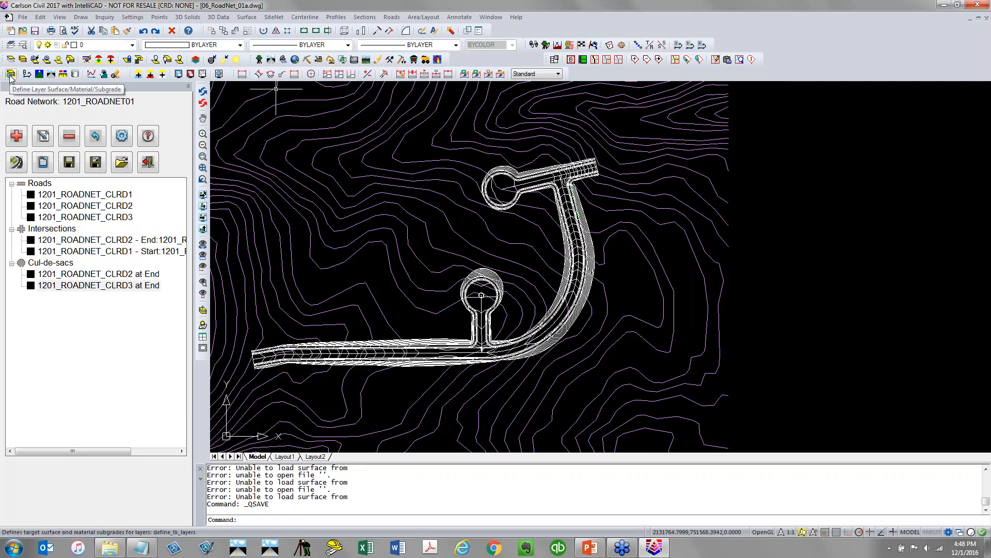
left_click(86, 60)
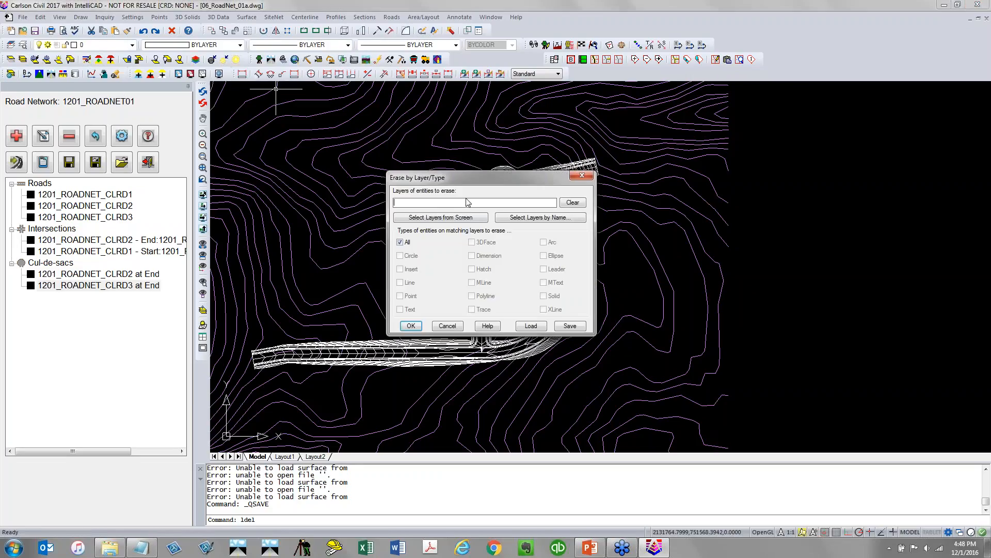
left_click(449, 217)
scroll(420, 372, "up", 5)
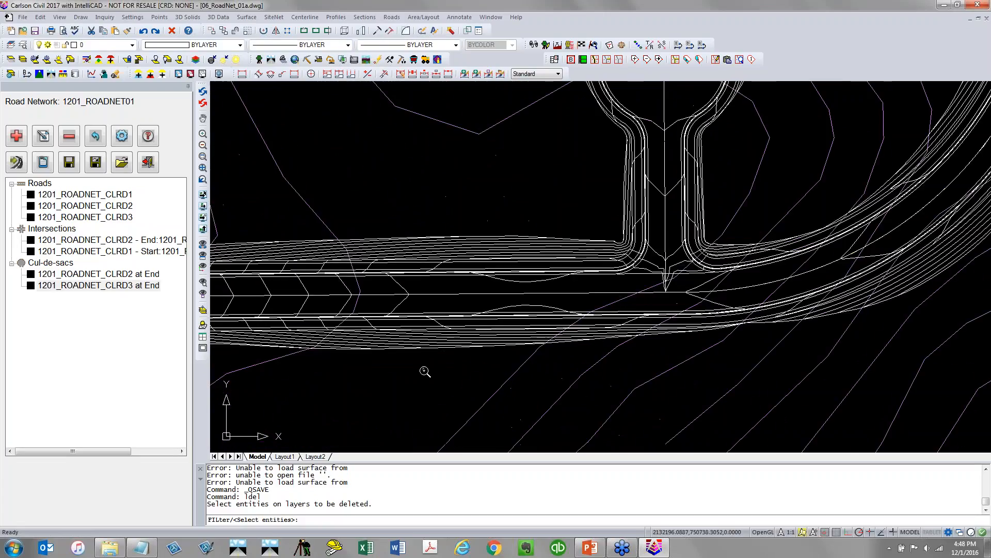
left_click(446, 363)
left_click(398, 297)
key("Return")
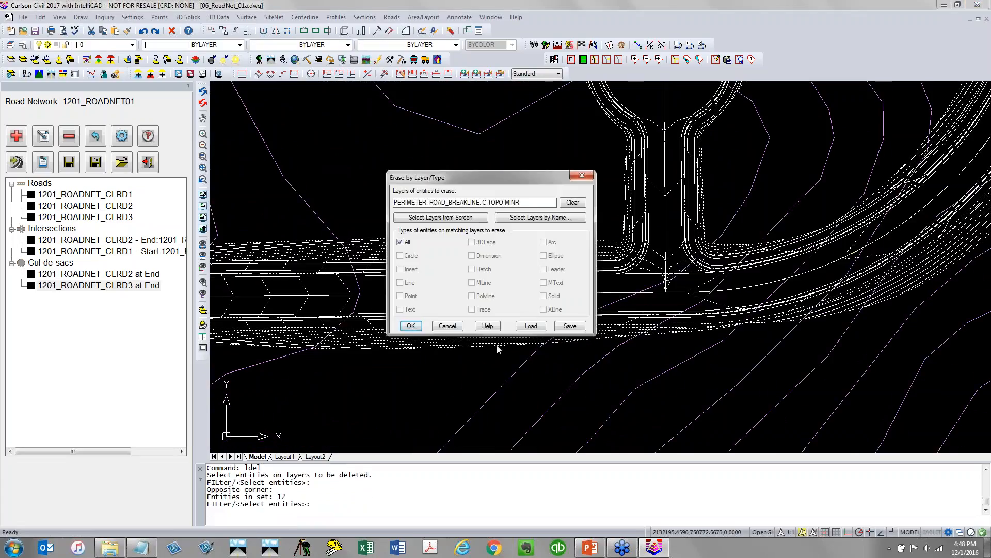
left_click(411, 326)
Reverse the direction of the green polyline running beside the road centerline
scroll(454, 324, "down", 5)
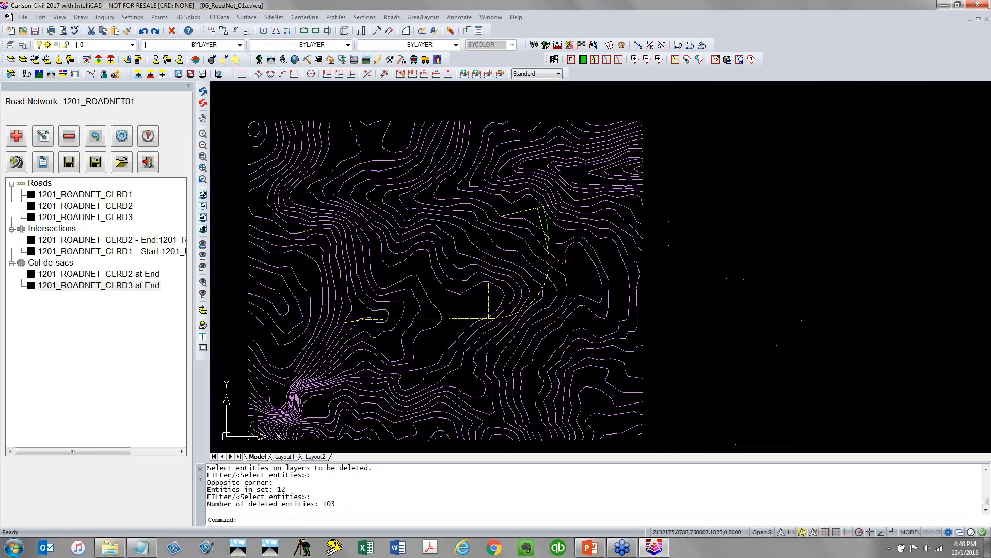
scroll(553, 219, "up", 4)
middle_click_drag(542, 262, 444, 251)
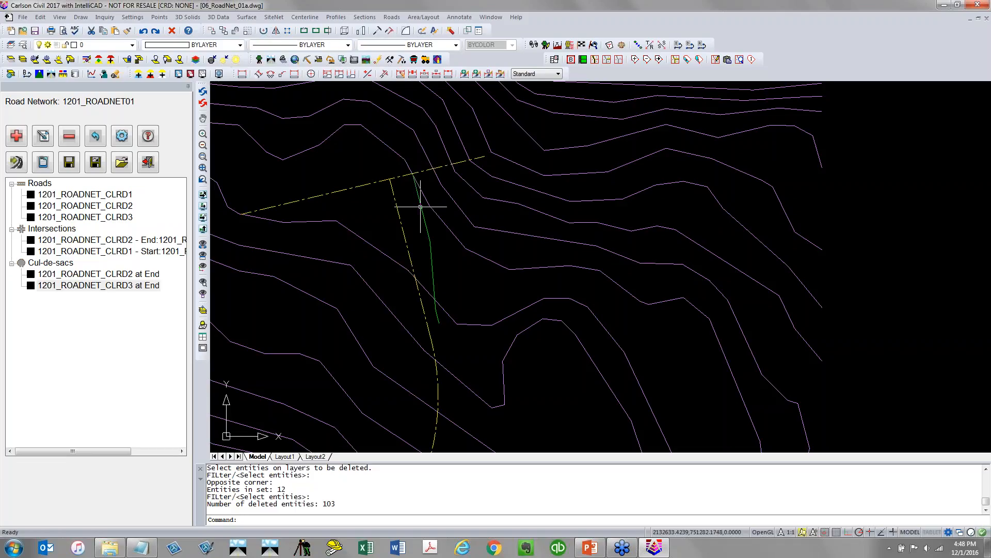
left_click(40, 18)
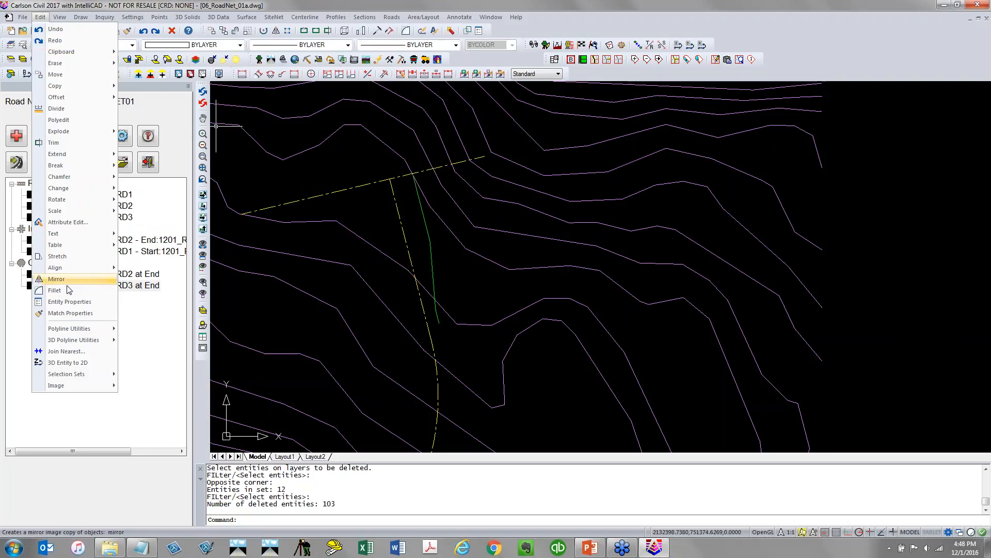
mouse_move(73, 331)
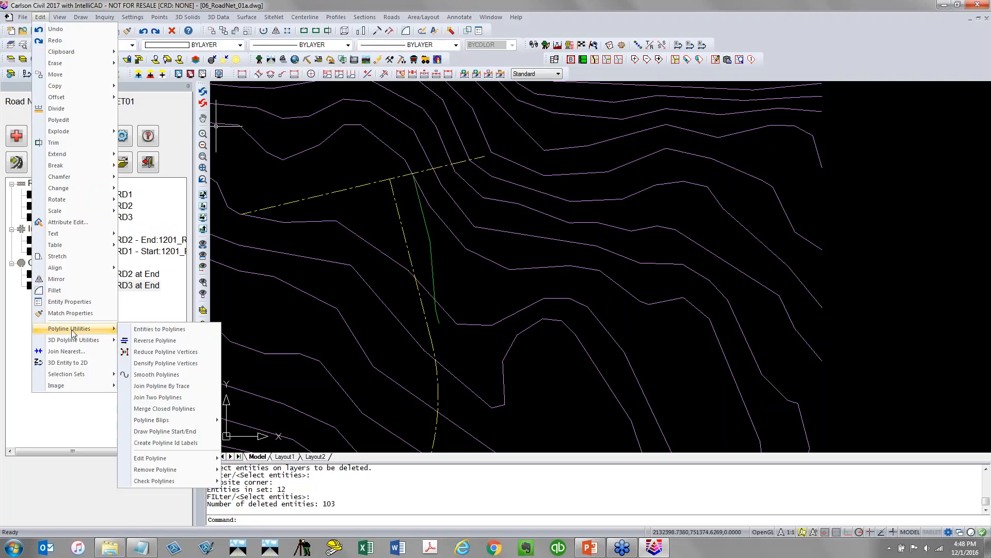
left_click(155, 340)
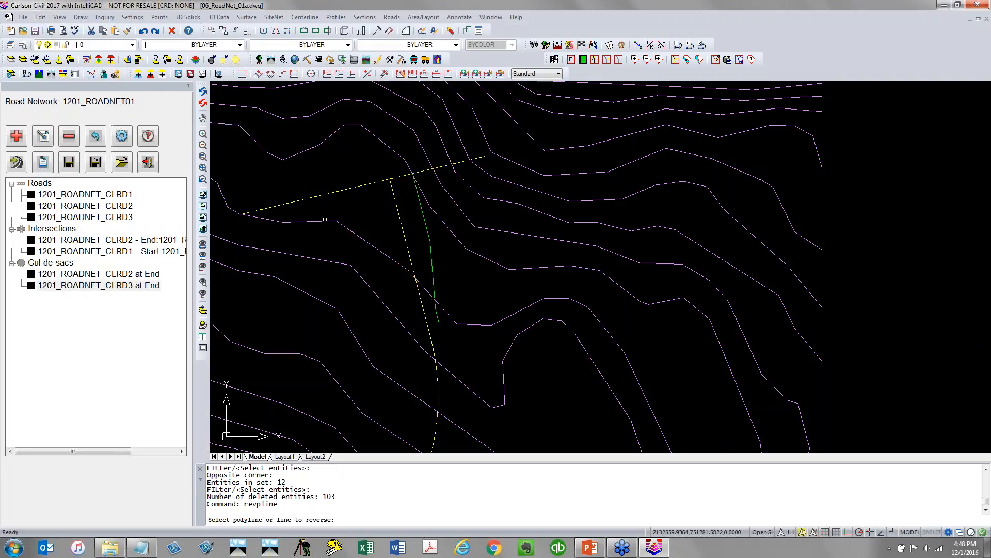
left_click(418, 192)
left_click(417, 192)
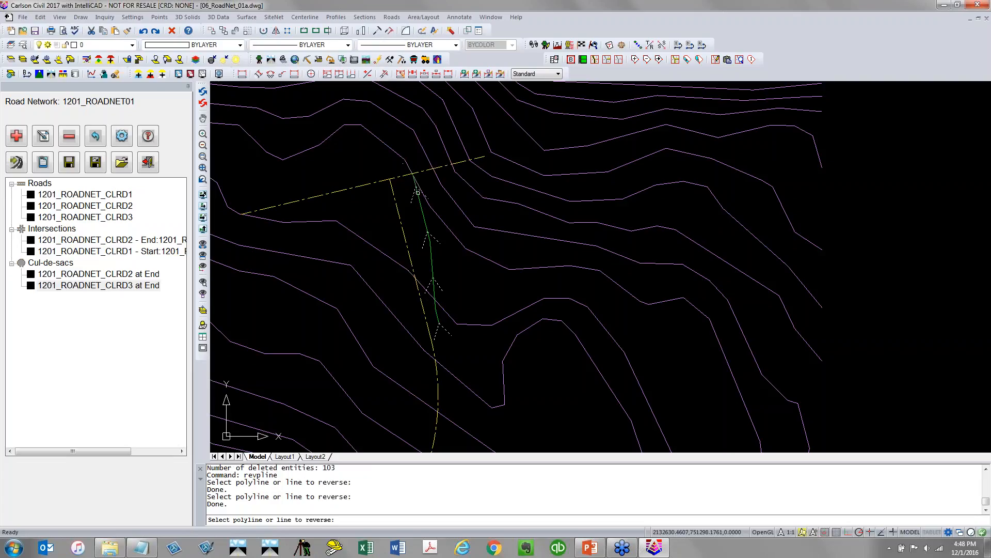
key("Return")
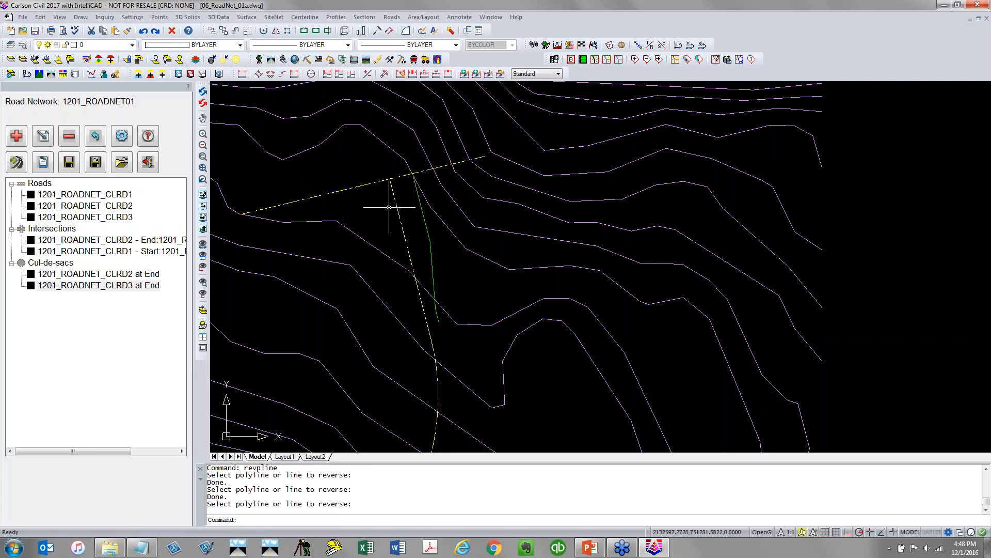
Save the road network and open road 1201_ROADNET_CLRD1 for editing
left_click(68, 166)
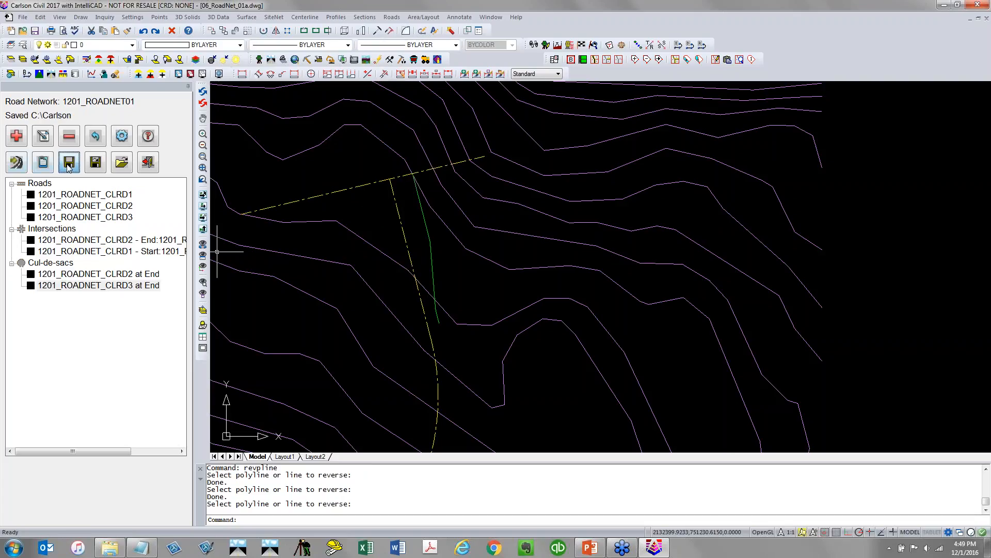
double_click(80, 196)
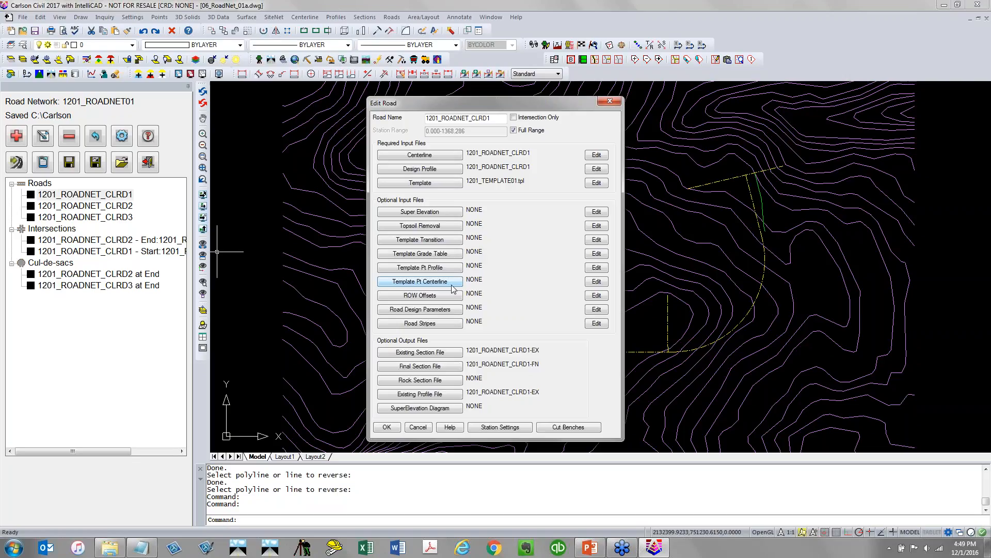
Create a new template point centerline file named 1201_ROADNET_CLRD1 for the road
left_click(451, 285)
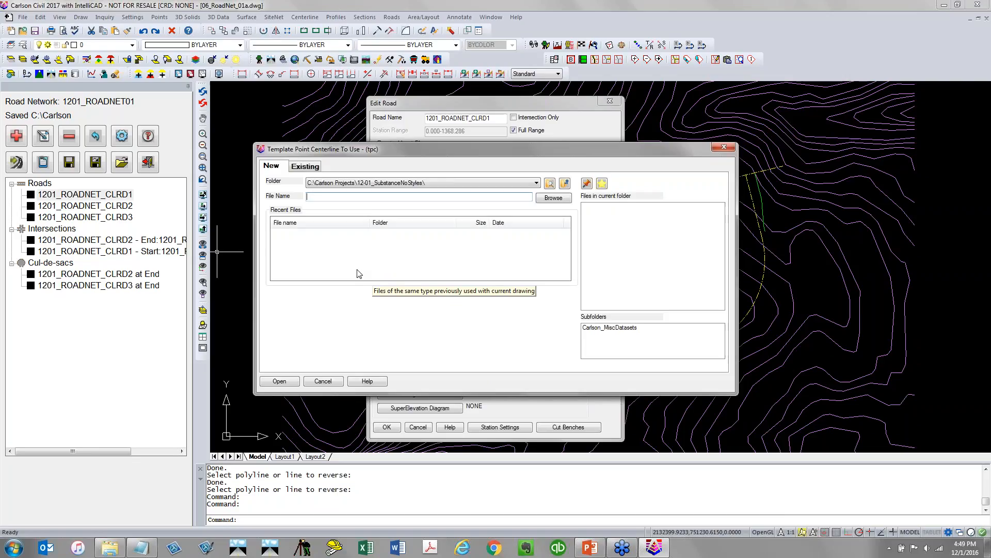
type("R")
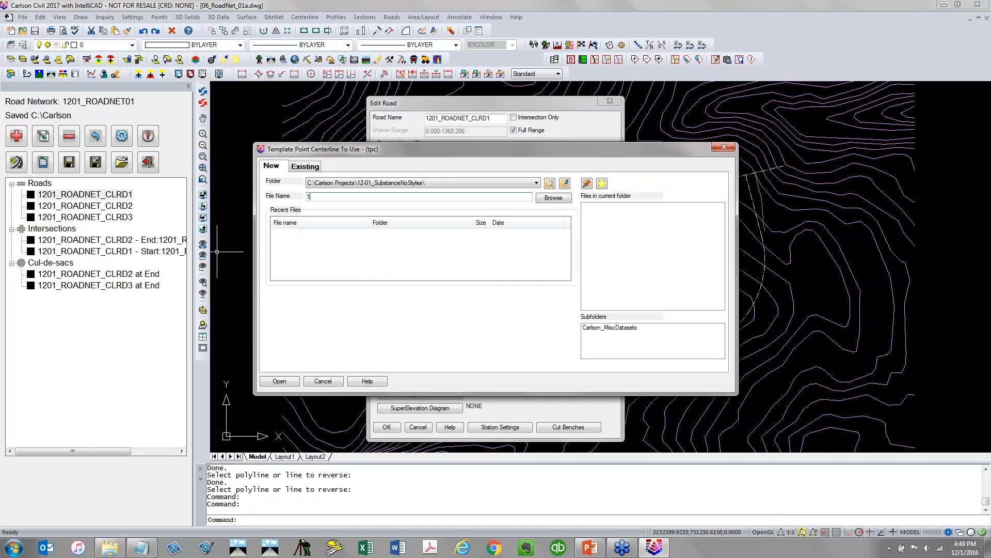
type("201_ROADNET_CLRD1")
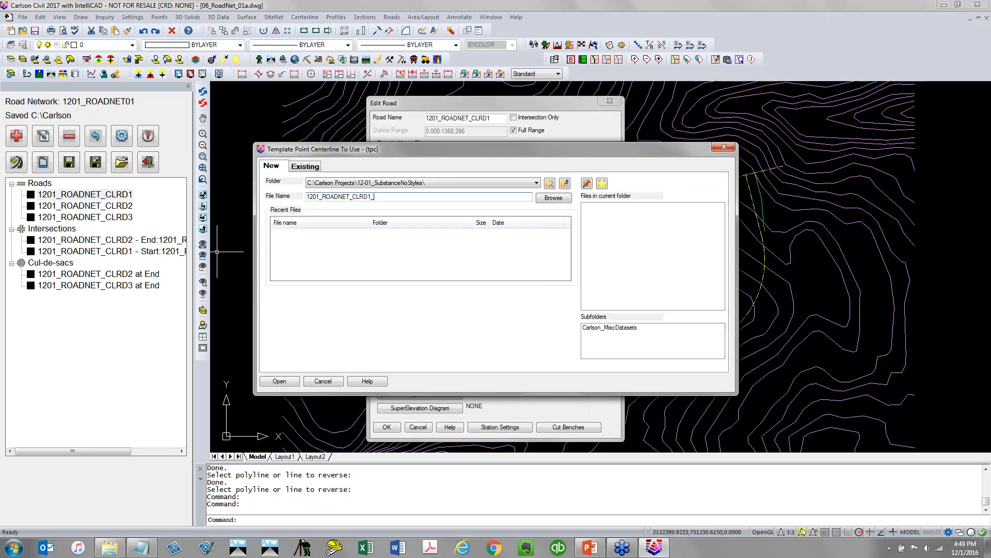
left_click(285, 382)
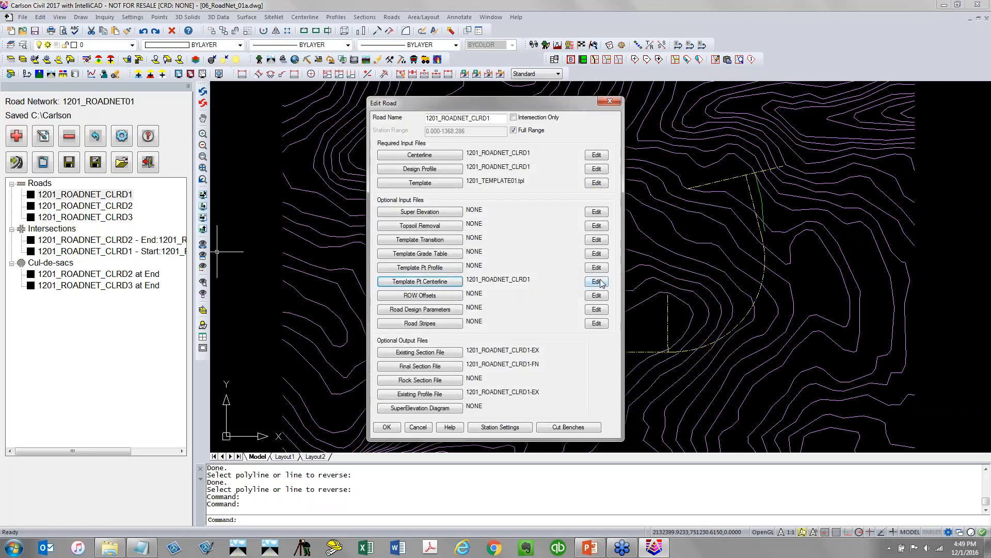
Add a template point centerline definition and pick EP as its template point description
left_click(597, 282)
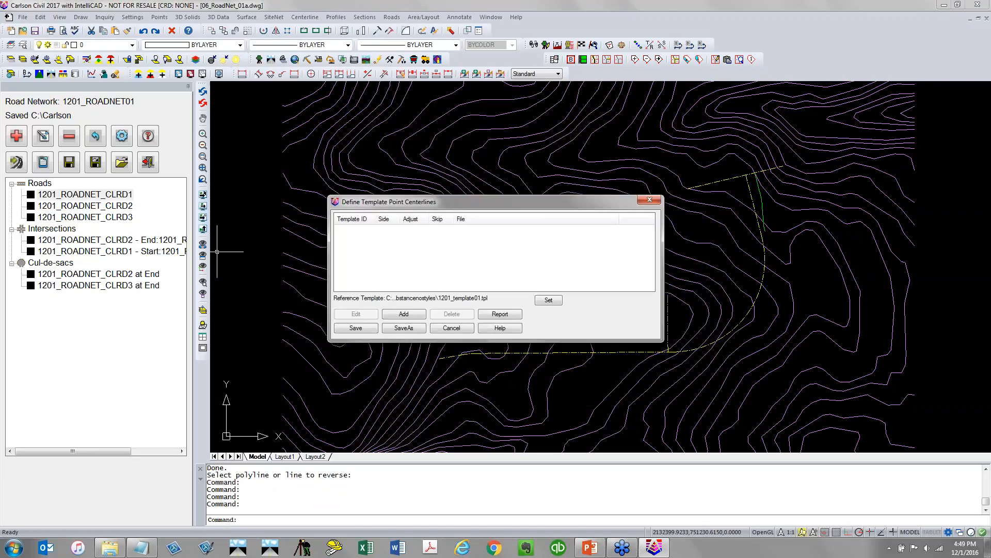
left_click(395, 315)
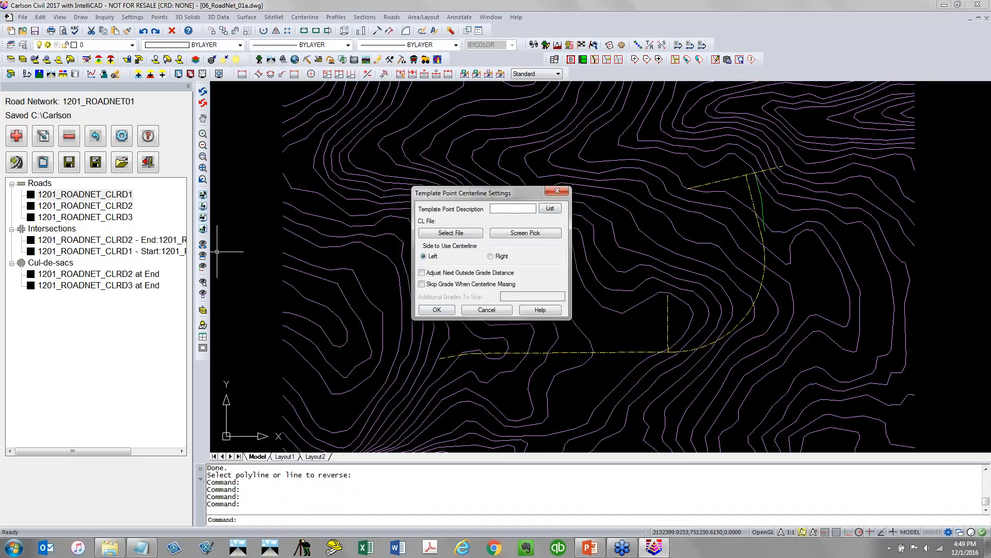
left_click(550, 208)
left_click(423, 231)
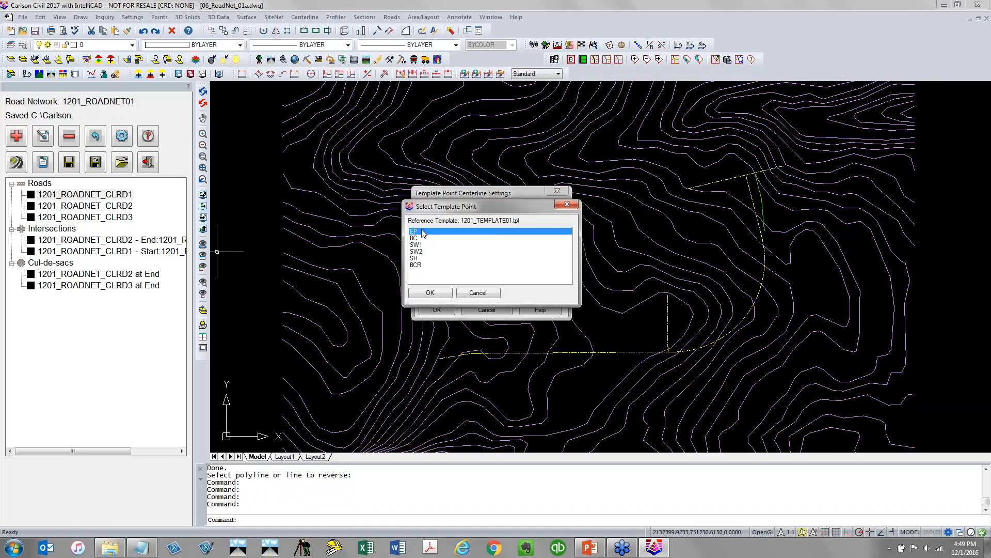
left_click(432, 293)
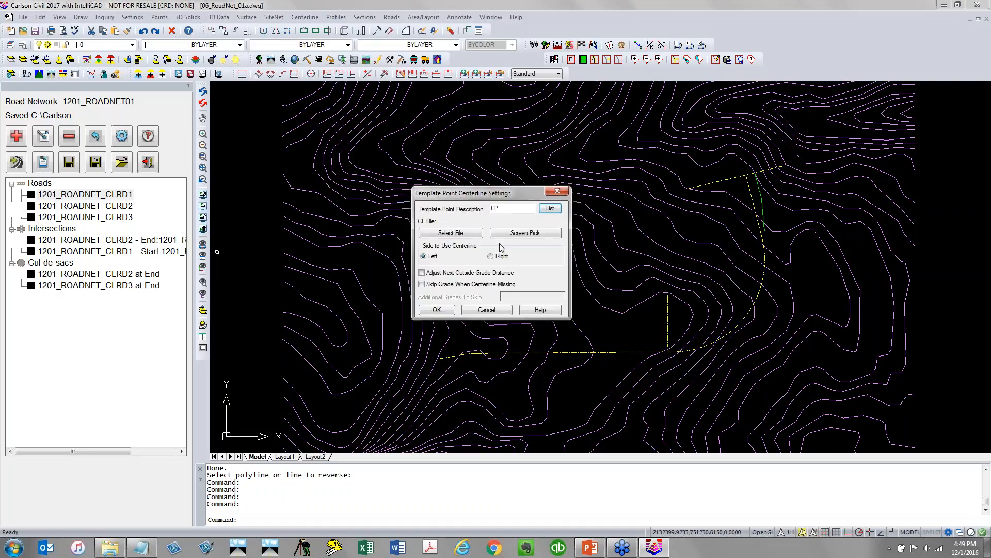
Pick the reversed polyline as the EP centerline and assign it the centerline file 1201_ROADNET_CLRD1_REOP
left_click(524, 237)
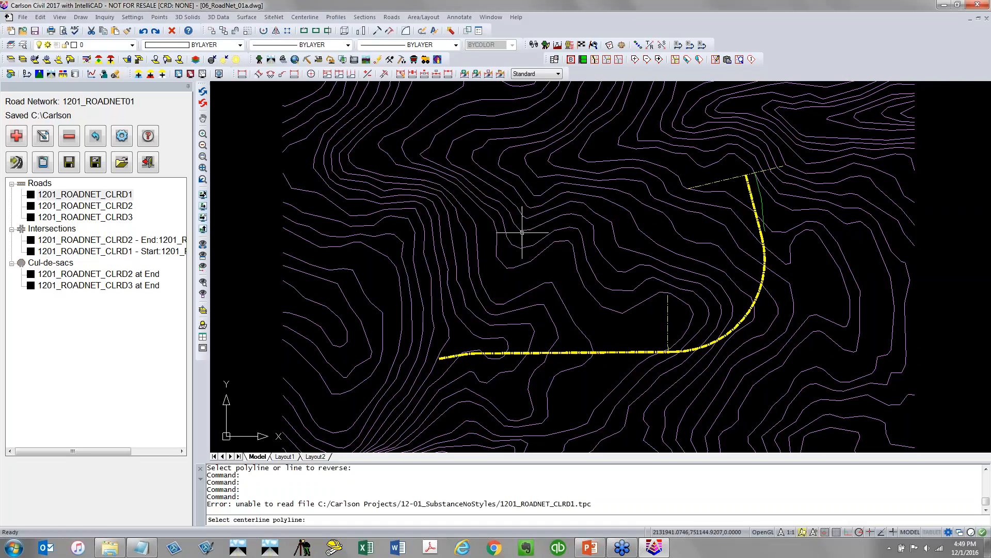
left_click(762, 201)
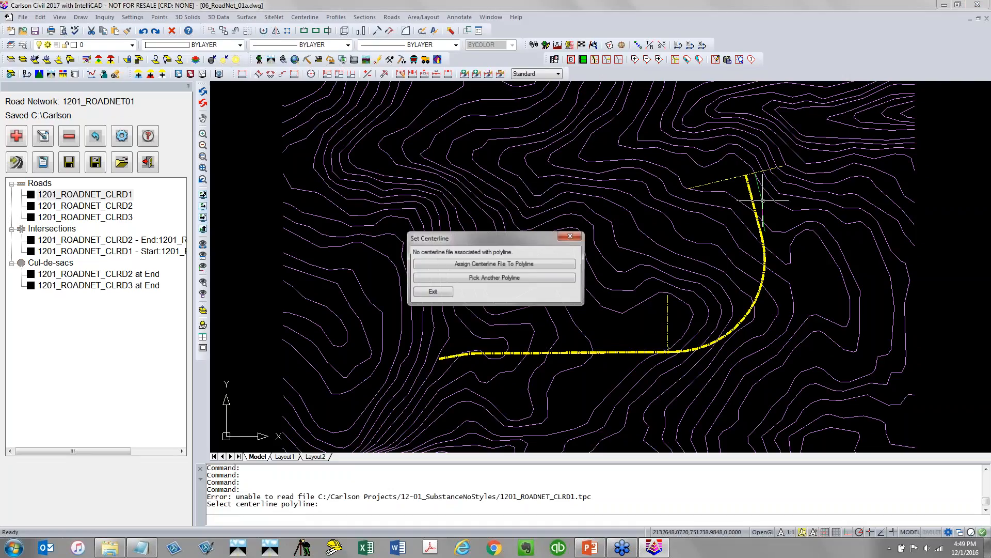
left_click(541, 263)
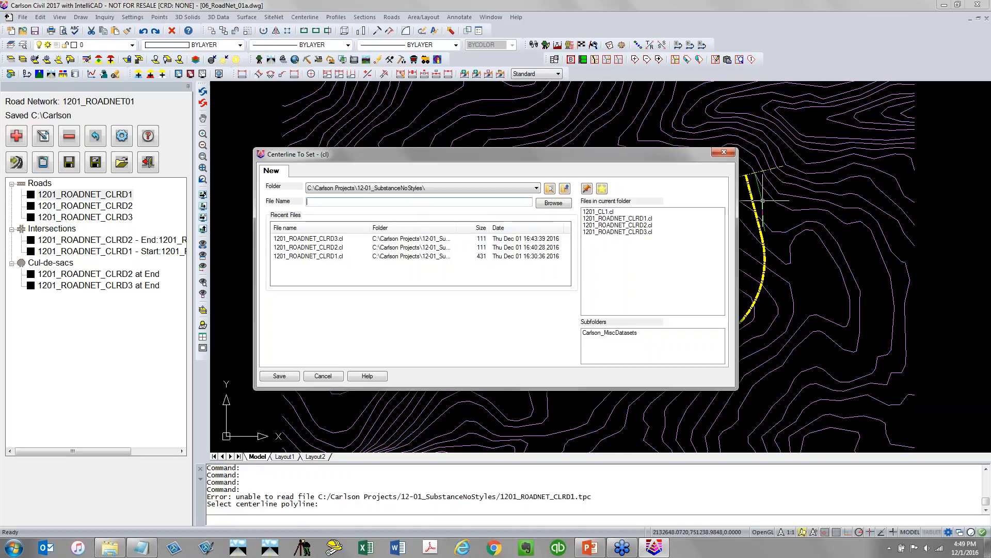
type("1201")
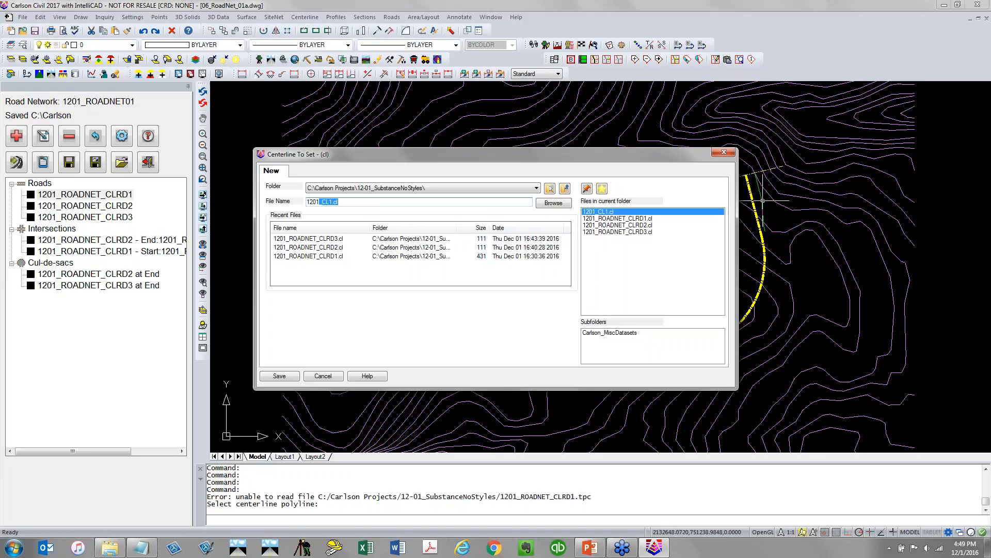
type("_ROADNET_C")
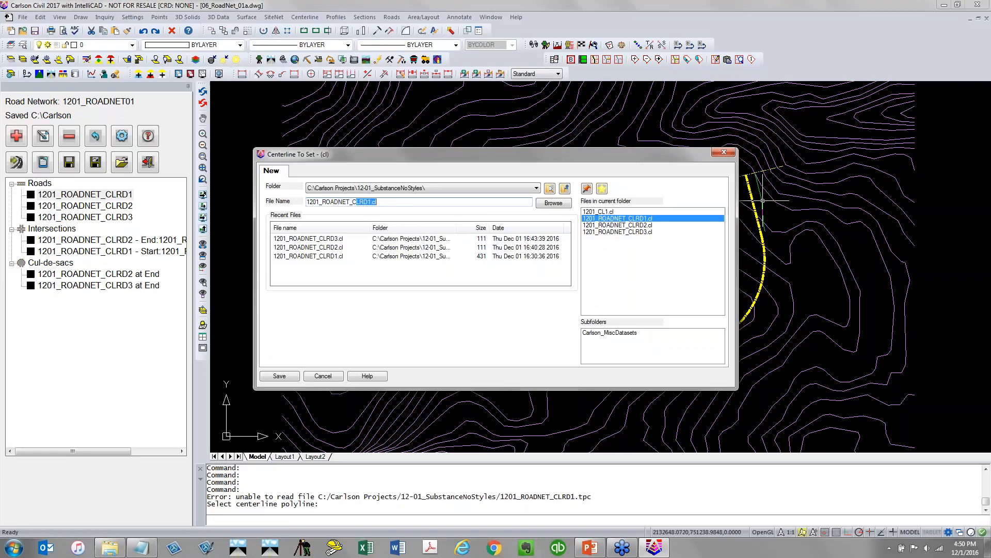
type("R")
type("LRD1_REOP")
left_click(279, 376)
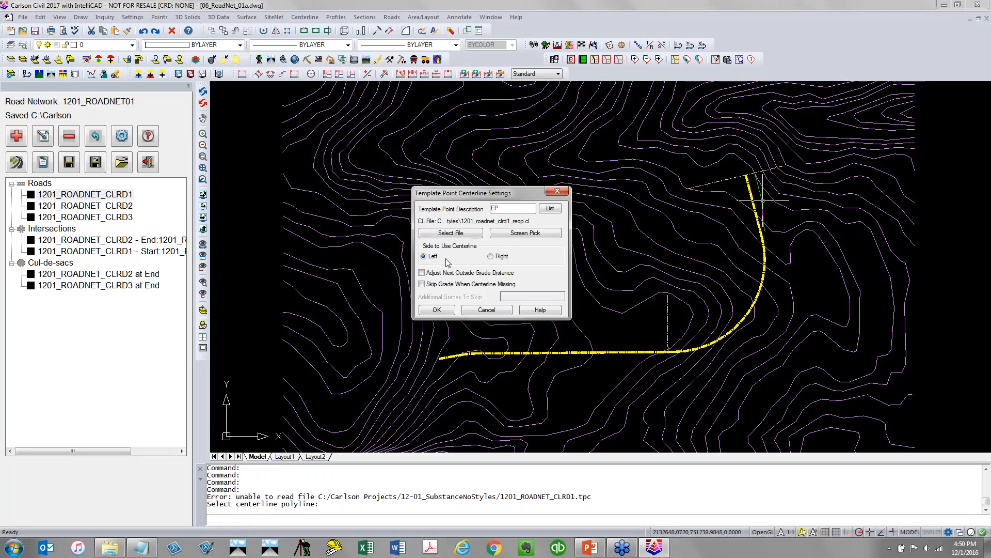
Set the EP centerline to be used on the right side and save the template point centerline definitions
left_click(500, 257)
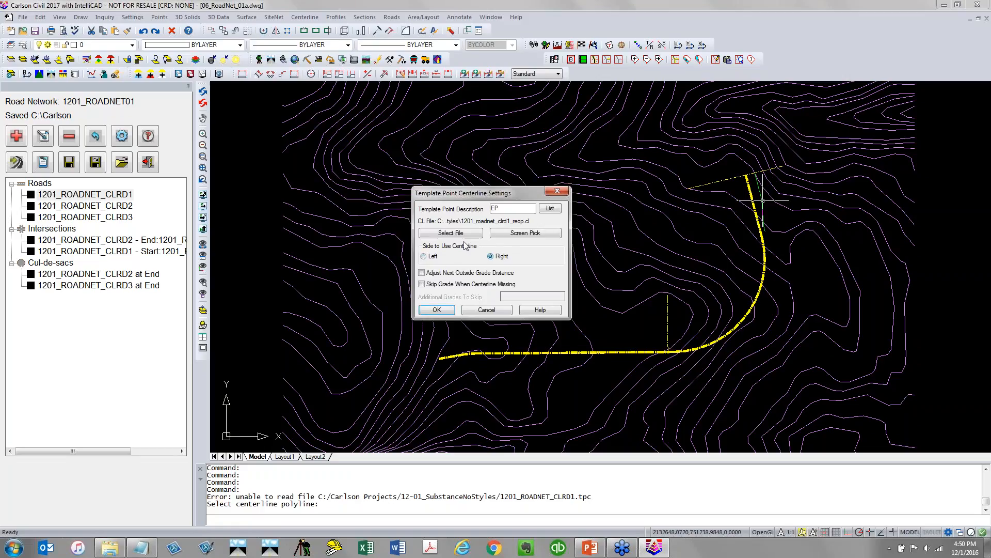
left_click(440, 312)
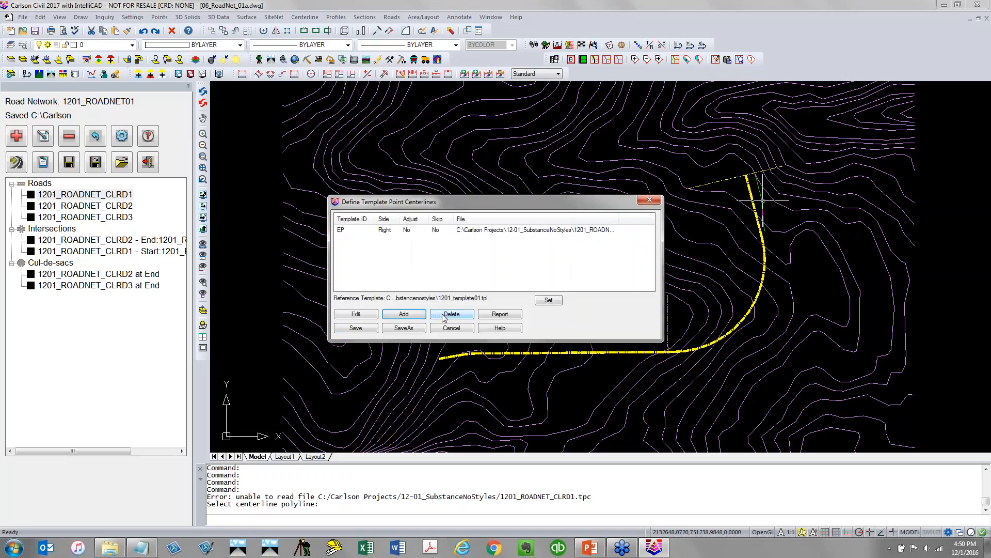
left_click(365, 330)
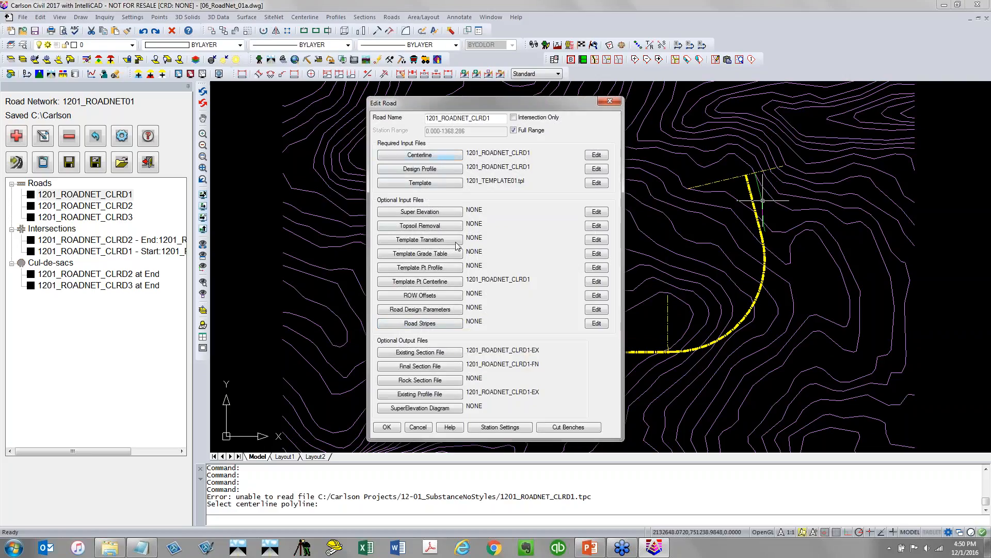
Accept the road edits and reprocess the road network
left_click(397, 430)
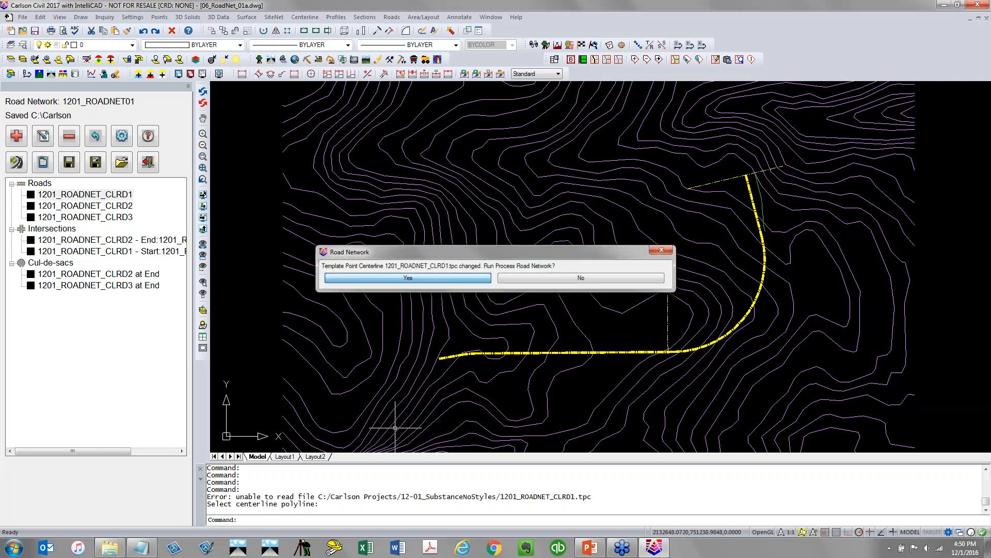
key("Return")
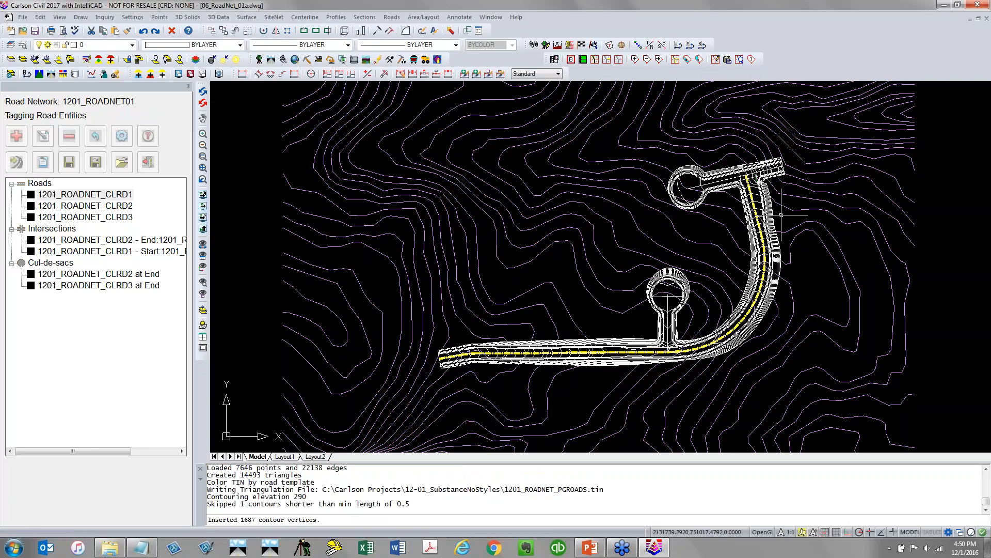
middle_click_drag(781, 215, 522, 271)
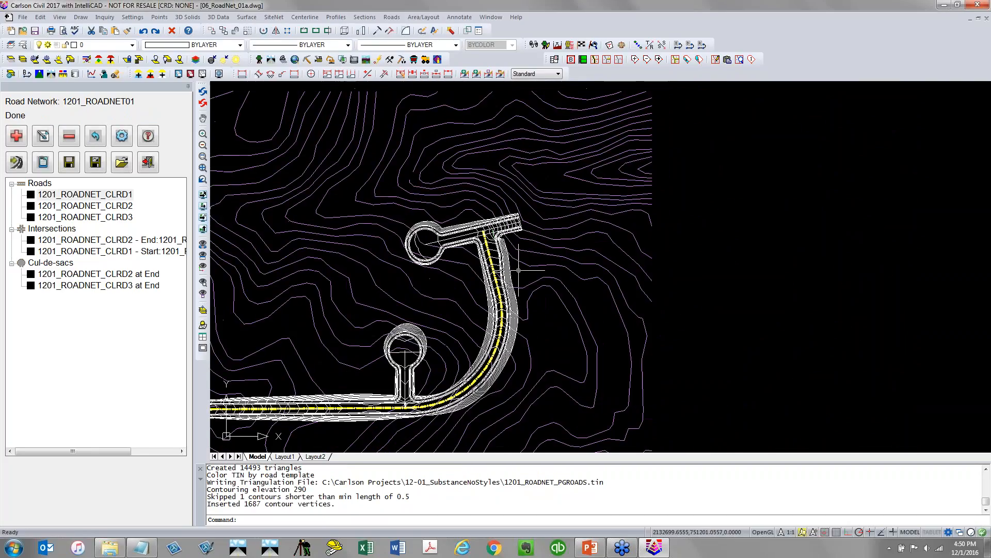
scroll(494, 241, "up", 5)
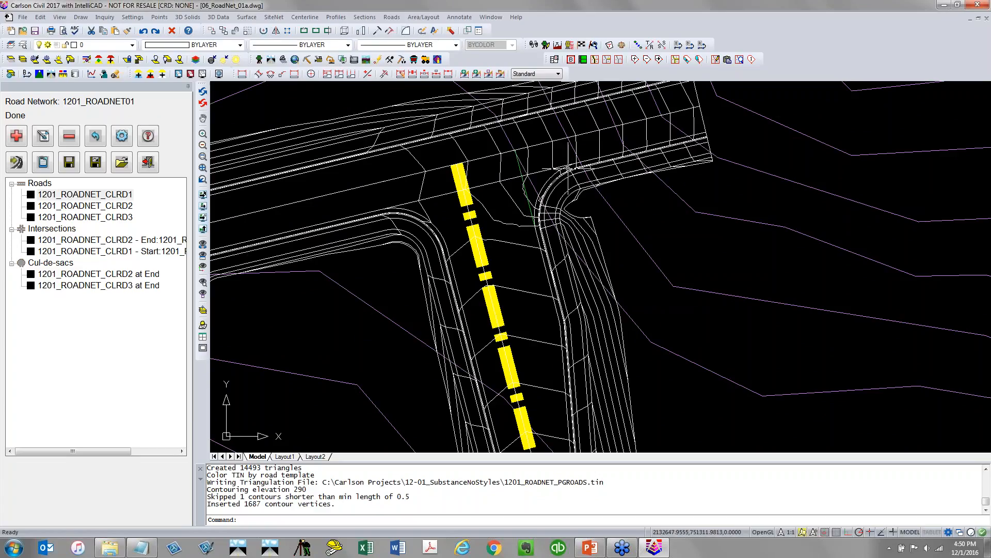
scroll(572, 169, "down", 3)
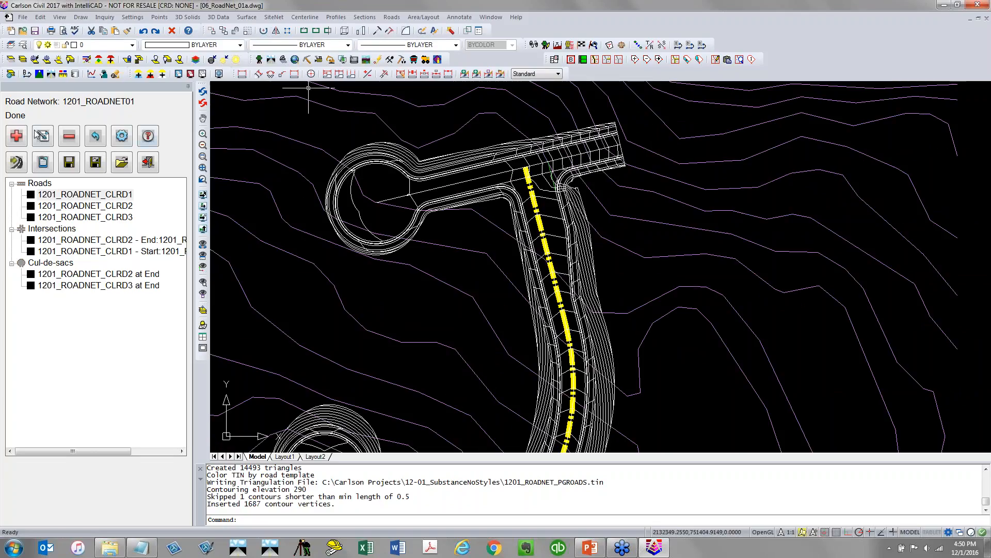
Erase the entities on the PERIMETER, ROAD_BREAKLINE and C-TOPO-MINR layers again
left_click(87, 61)
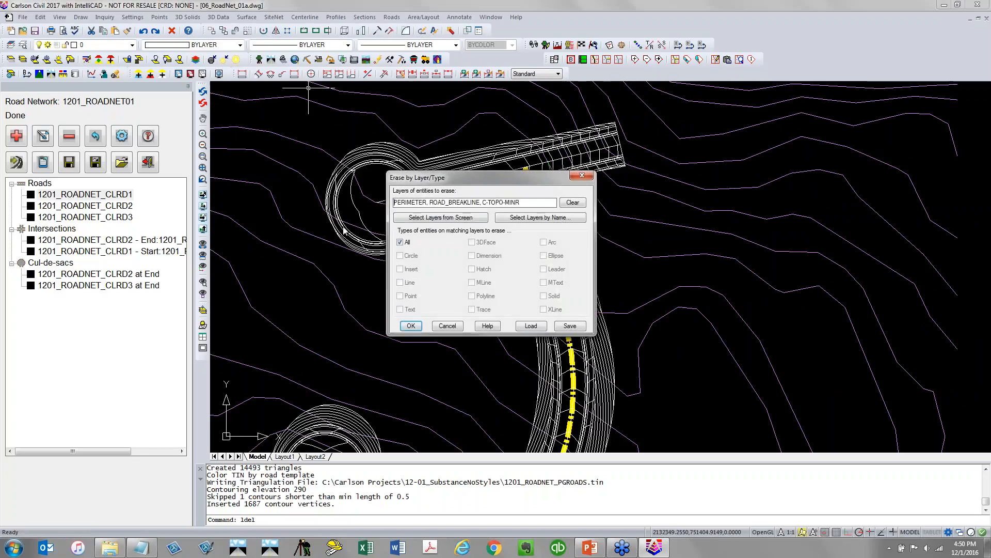
left_click(411, 325)
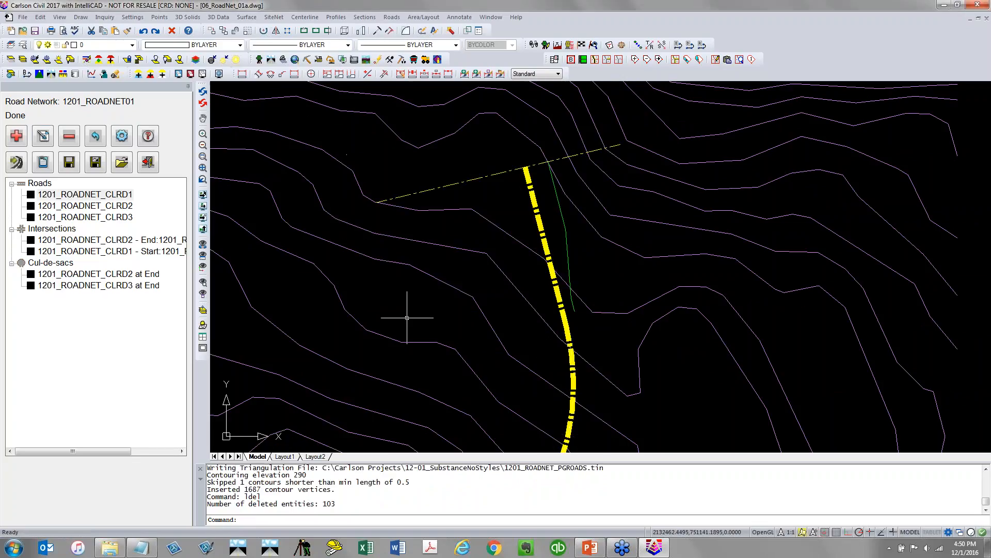
Turn on the 2D_BLDGPADS and 2D_LOT_LINES layers
scroll(406, 335, "down", 2)
middle_click_drag(404, 389, 422, 223)
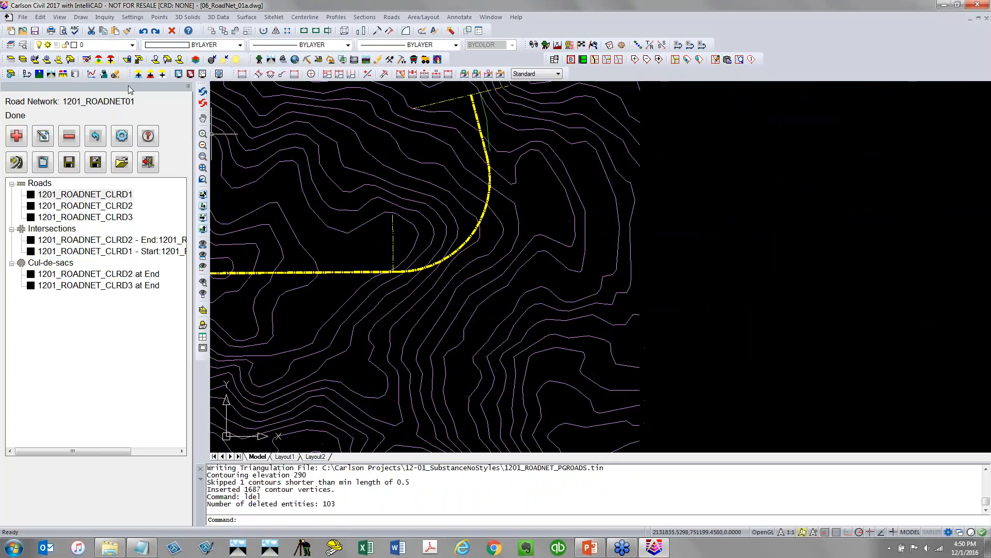
left_click(107, 45)
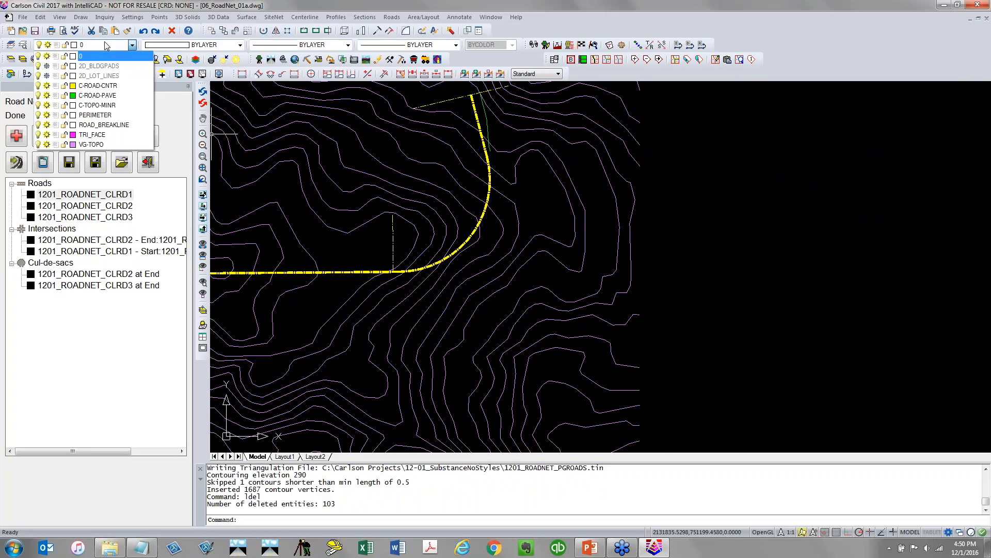
left_click(47, 66)
left_click(47, 75)
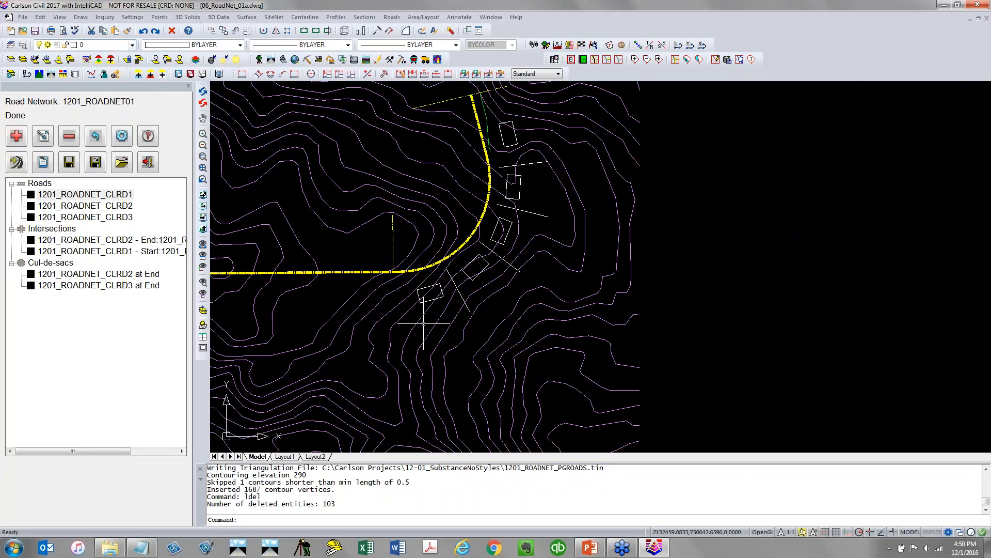
Turn on the Drawing Inspector and examine the building pad and lot line entities beside the road
left_click(105, 17)
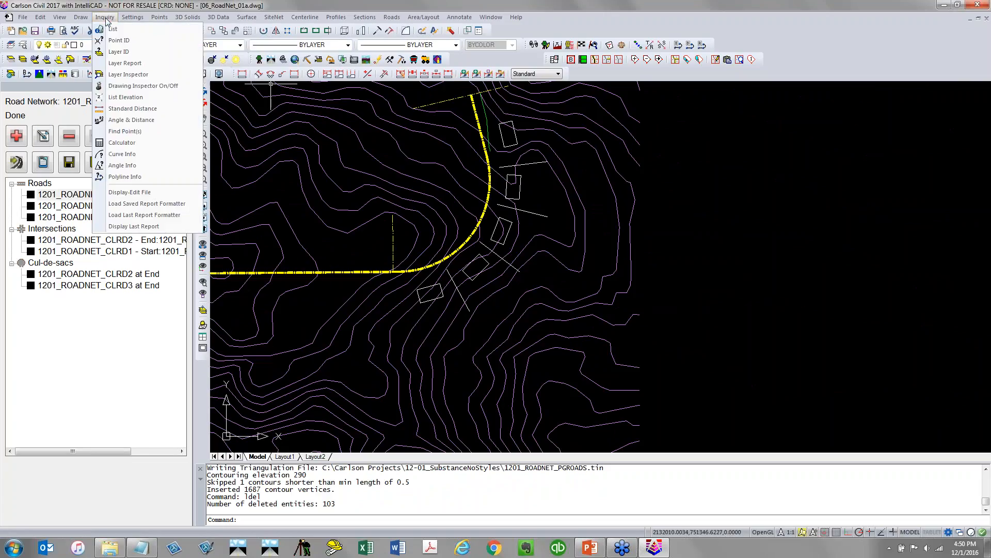
left_click(133, 85)
scroll(441, 297, "up", 3)
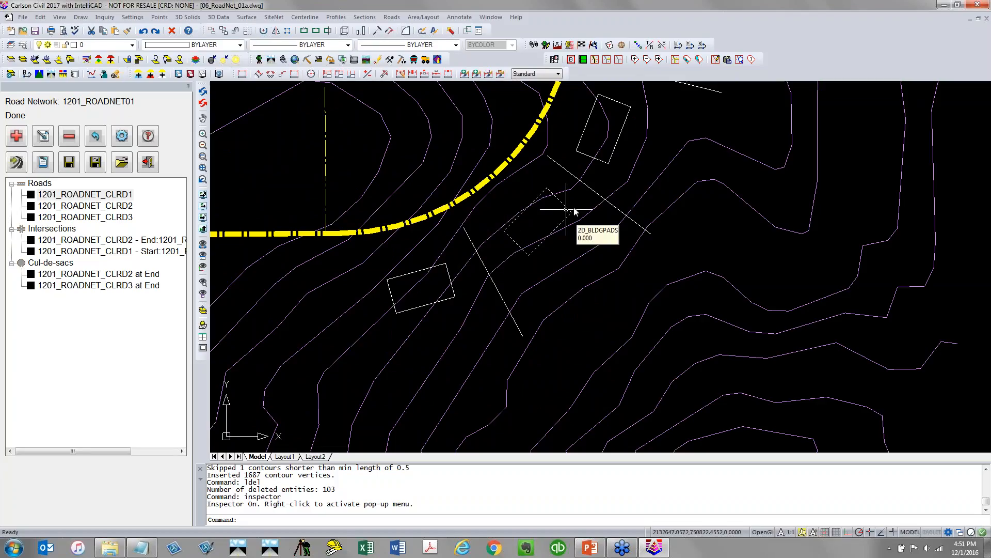
left_click(598, 195)
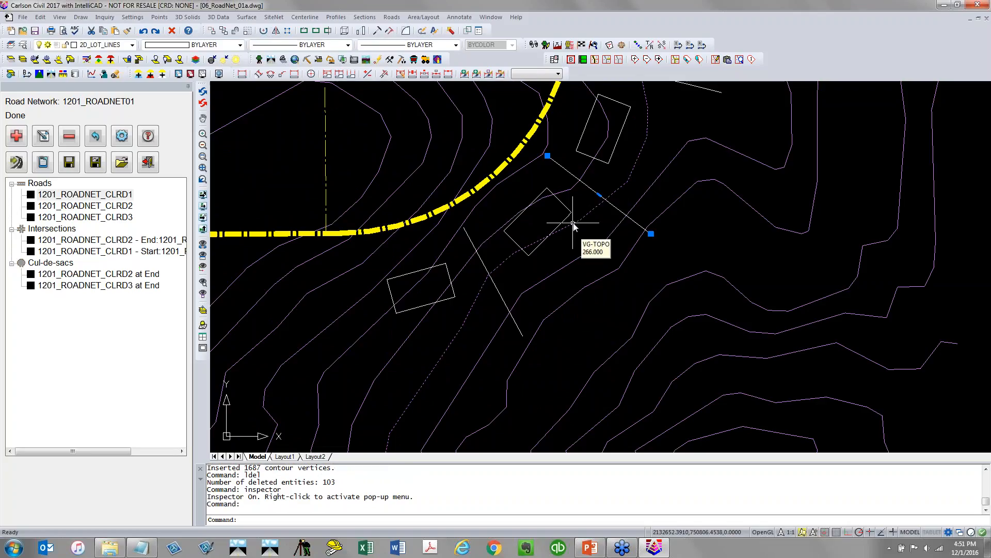
key("Escape")
left_click(484, 276)
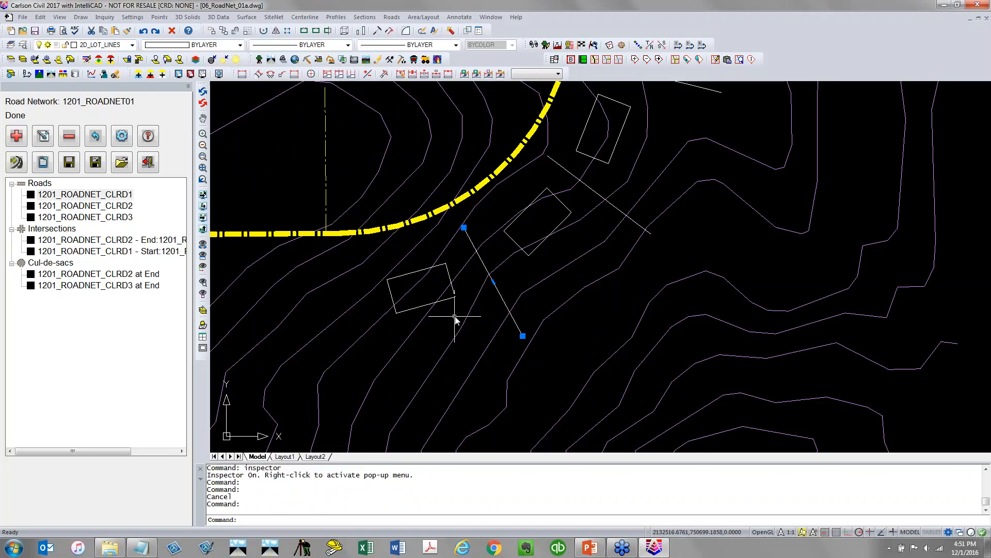
key("Escape")
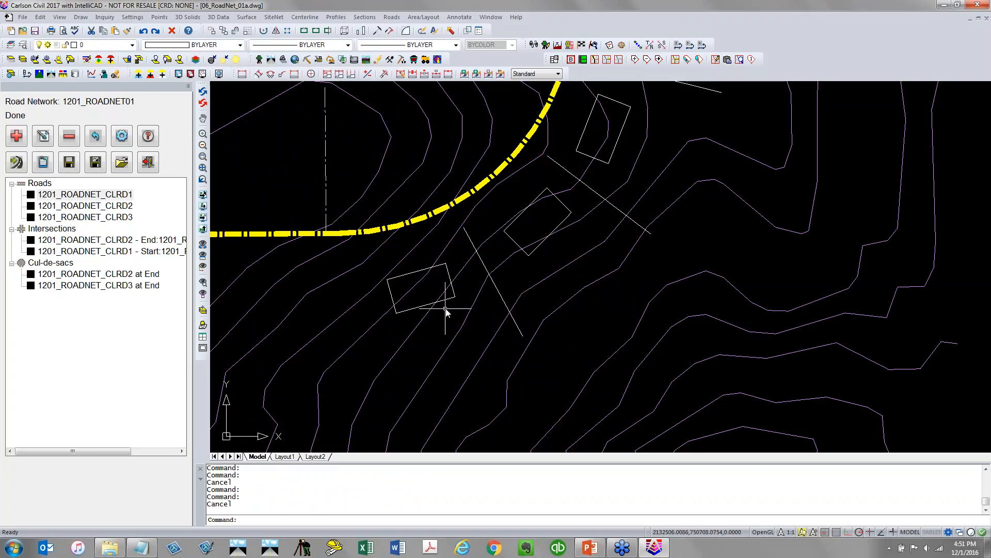
Open the road network settings and enable Elevate Pads and Elevate Lots in the output options
left_click(122, 136)
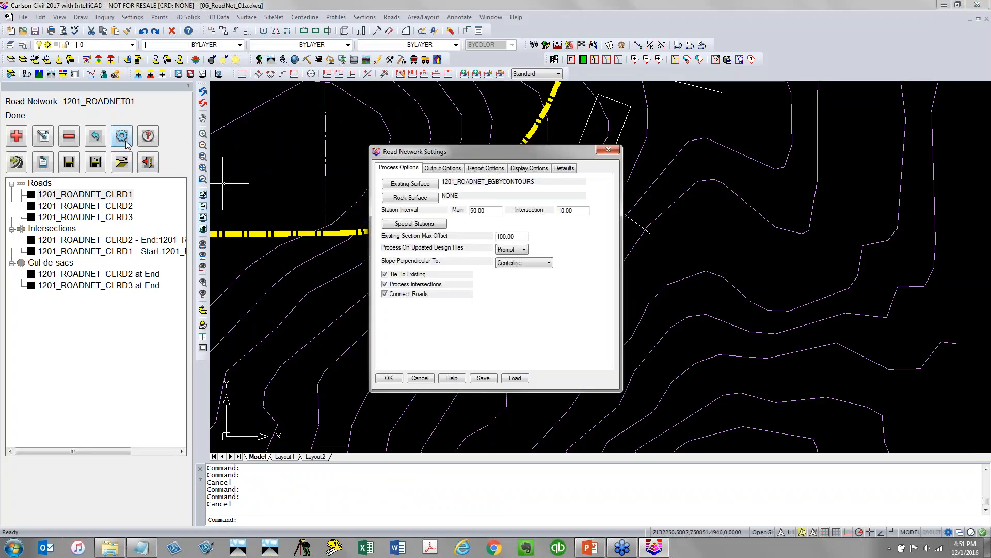
left_click(442, 170)
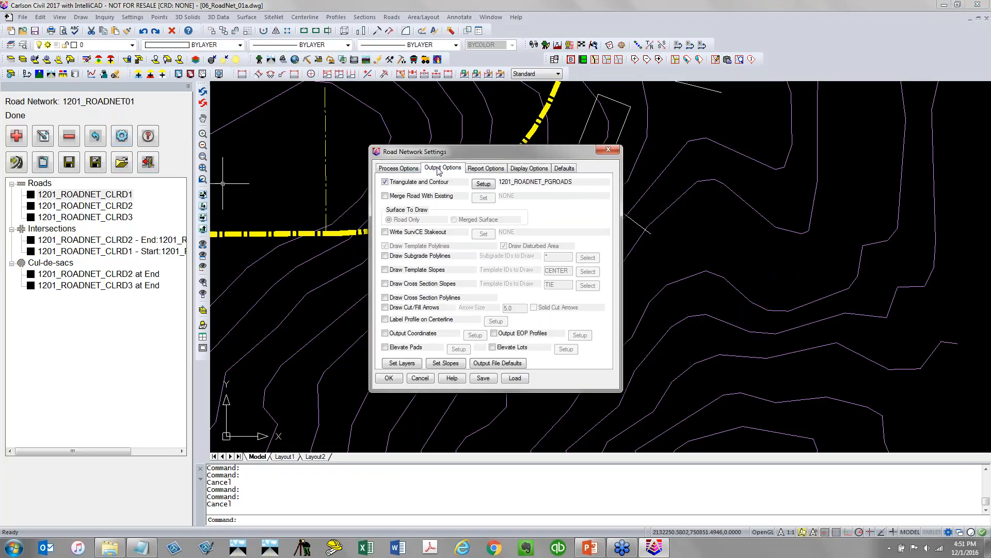
left_click(405, 349)
left_click(520, 349)
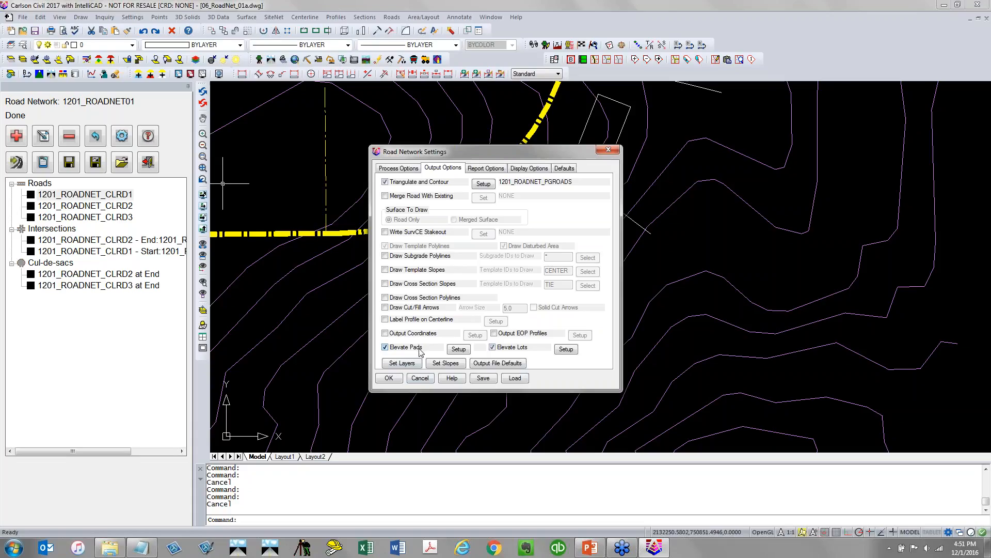
In the pad elevation setup, set the reference template point to SH and the pad layer to 2D_BLDGPADS
left_click(457, 349)
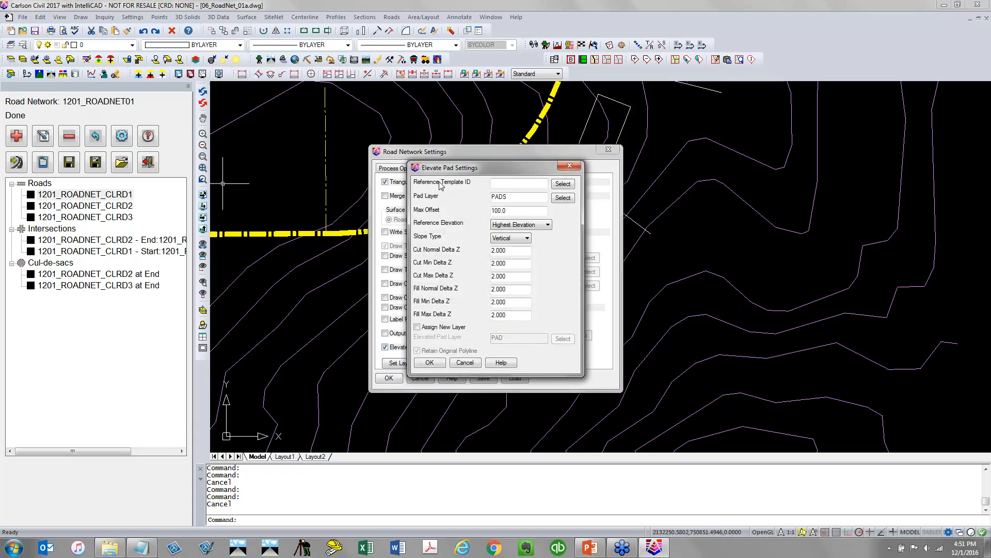
left_click(569, 185)
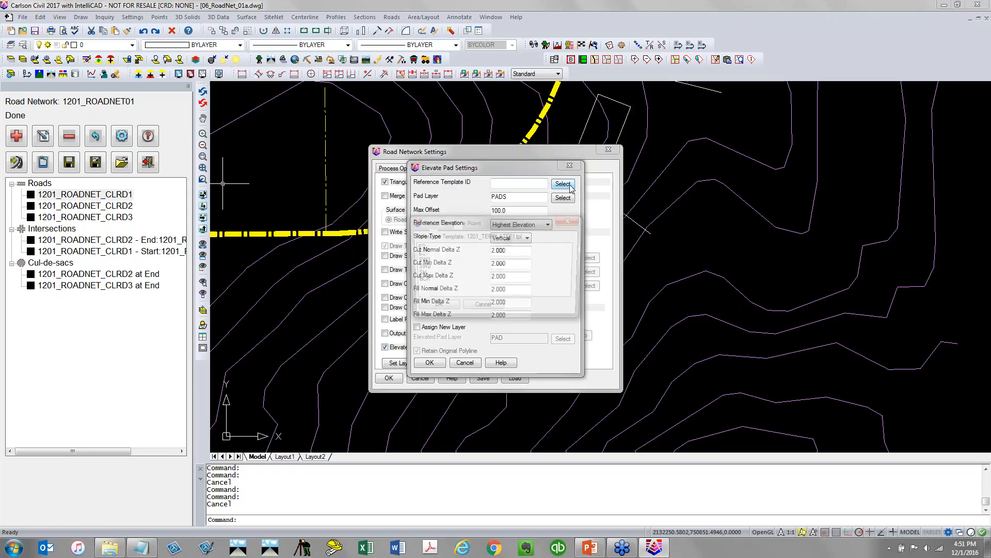
left_click(424, 274)
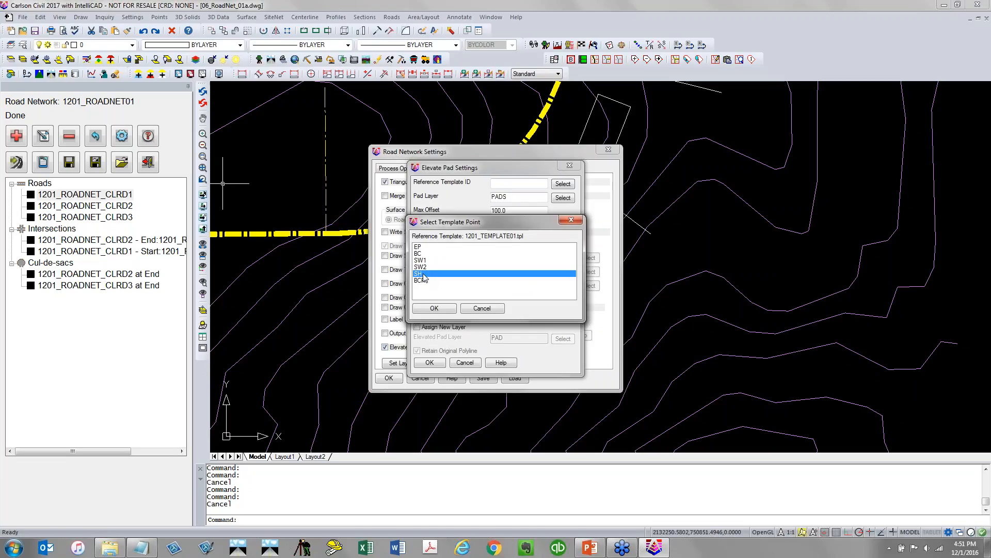
left_click(437, 308)
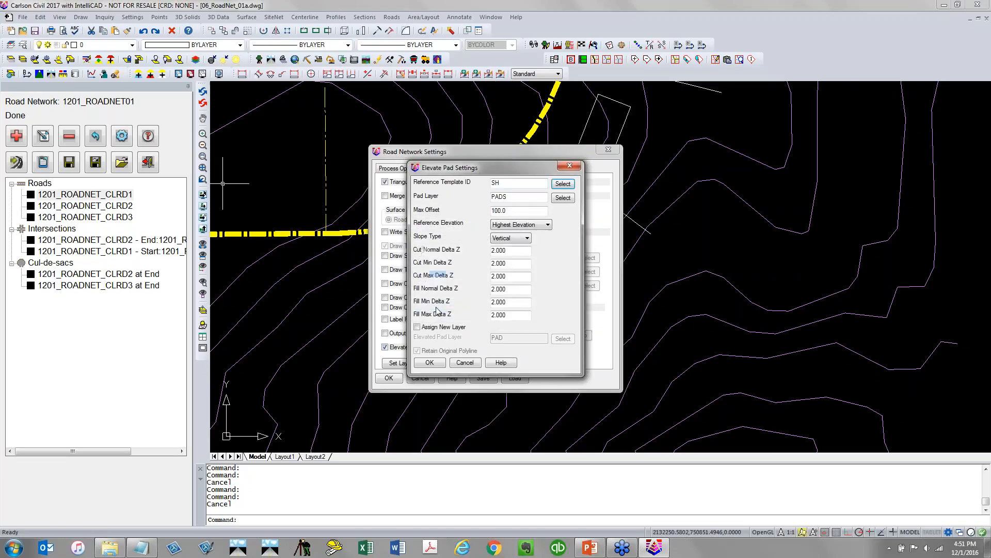
left_click(527, 196)
left_click(564, 198)
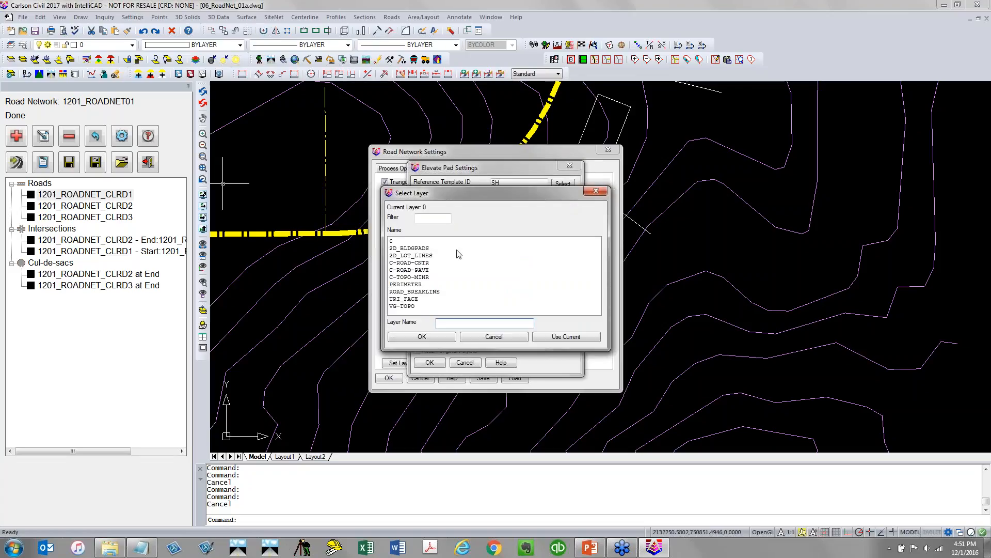
left_click(425, 248)
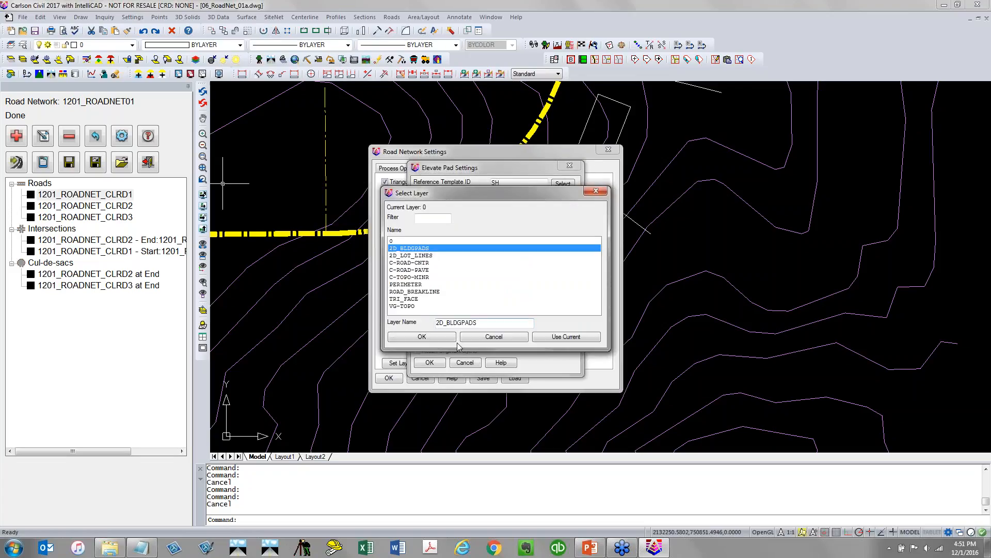
left_click(441, 341)
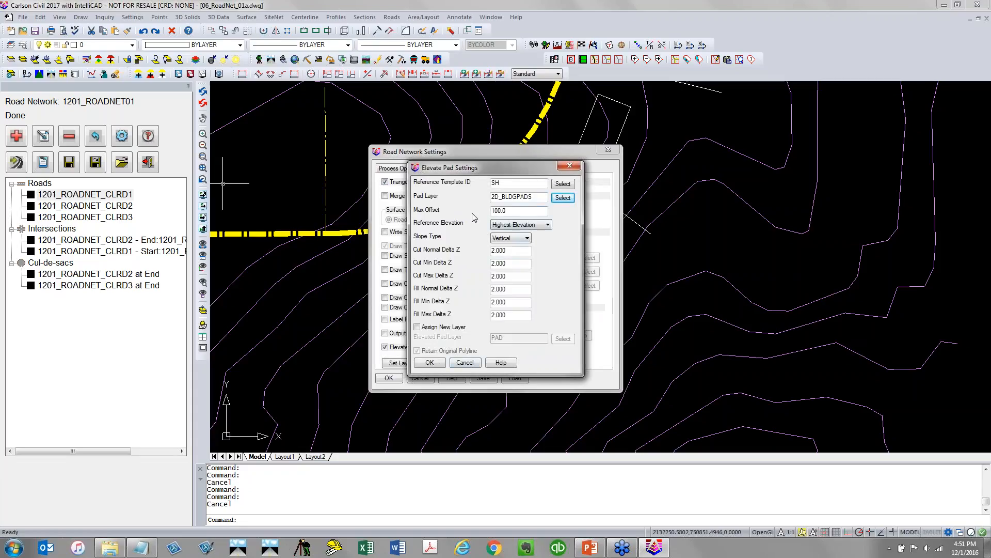
Enable Assign New Layer, paste the copied pad layer name into the elevated pad layer, and accept the pad settings
left_click(499, 182)
left_click(431, 329)
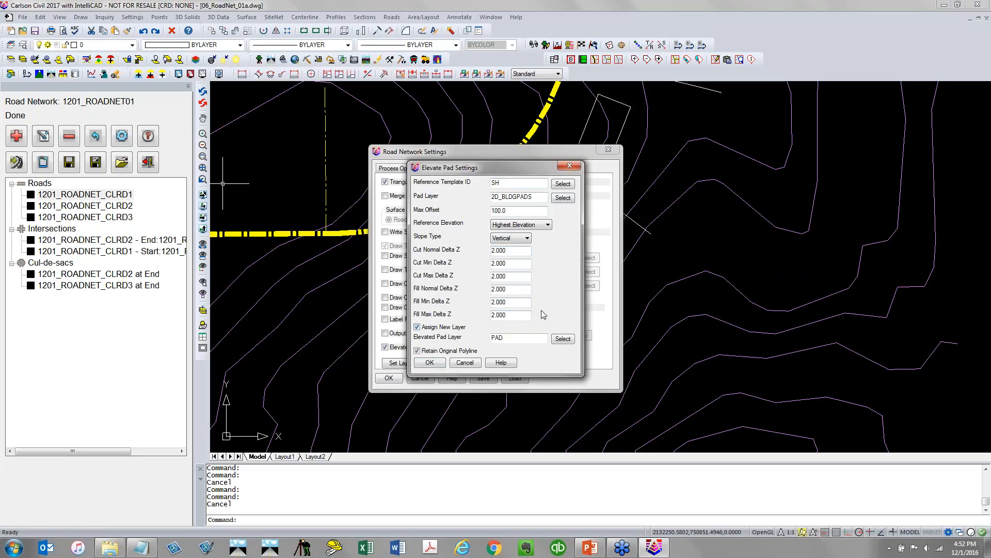
left_click_drag(534, 197, 445, 201)
right_click(510, 195)
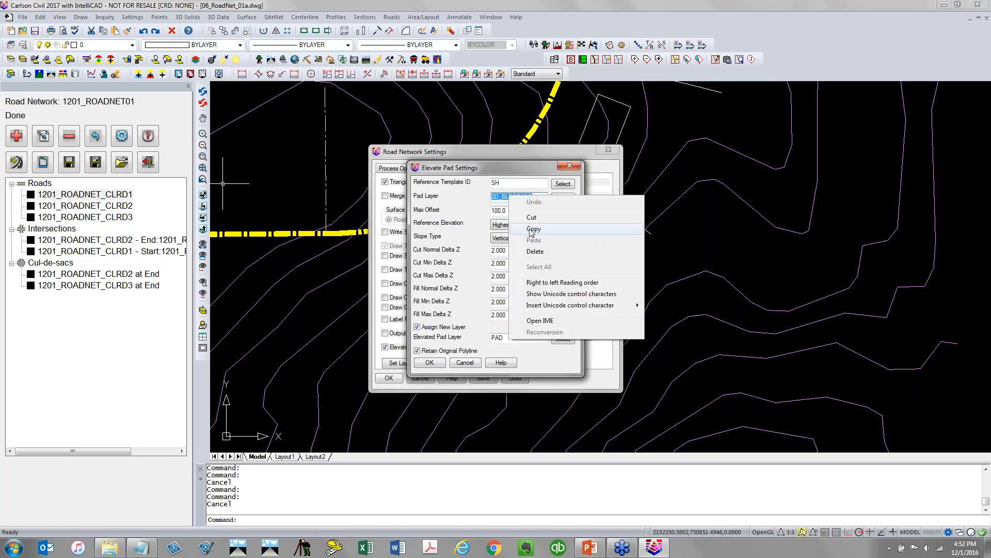
left_click(527, 223)
left_click_drag(505, 337, 491, 338)
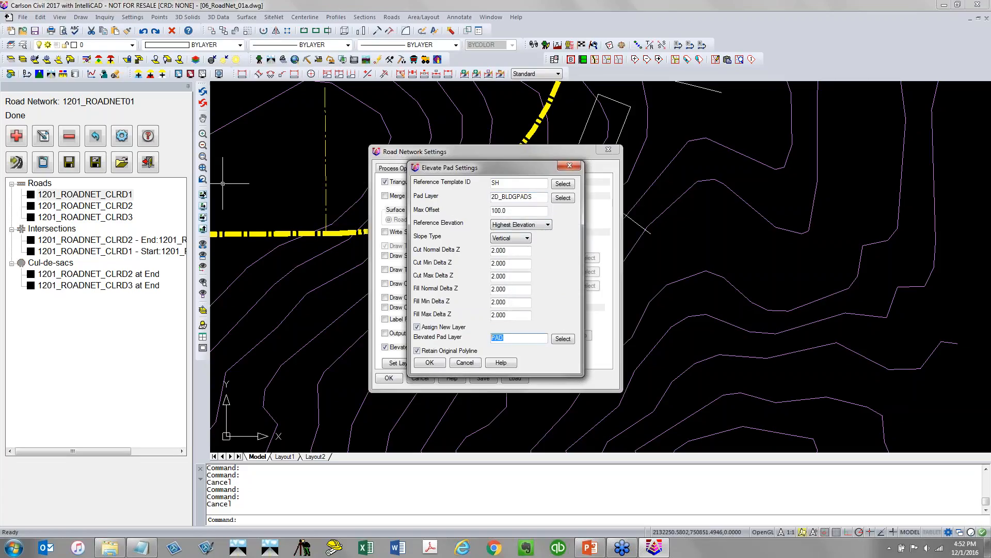
key("ctrl+v")
left_click_drag(496, 339, 456, 359)
left_click(432, 364)
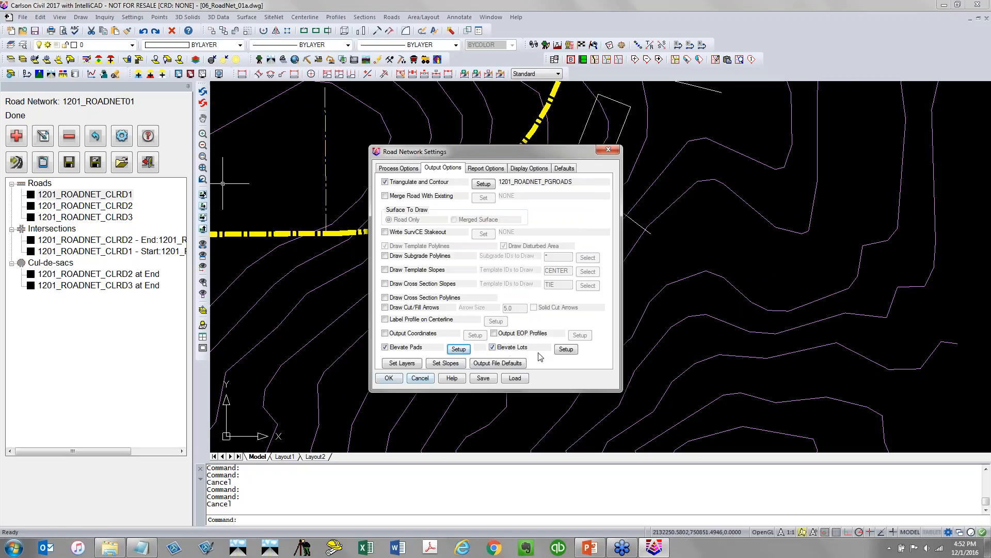
Open the lot elevation setup and create a new grading rules file named 1201_roadnet
left_click(566, 350)
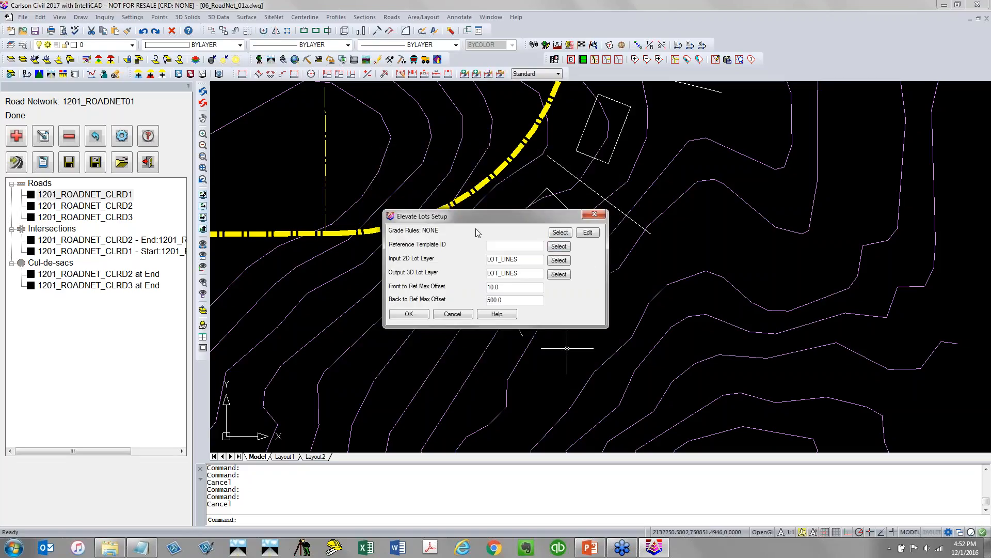
left_click(560, 232)
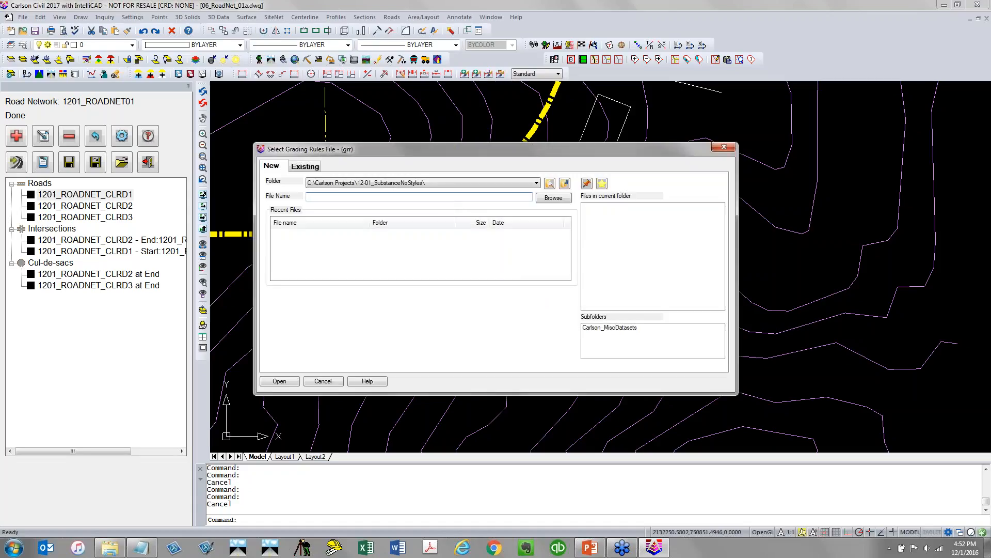
type("1201_roadnet")
key("Return")
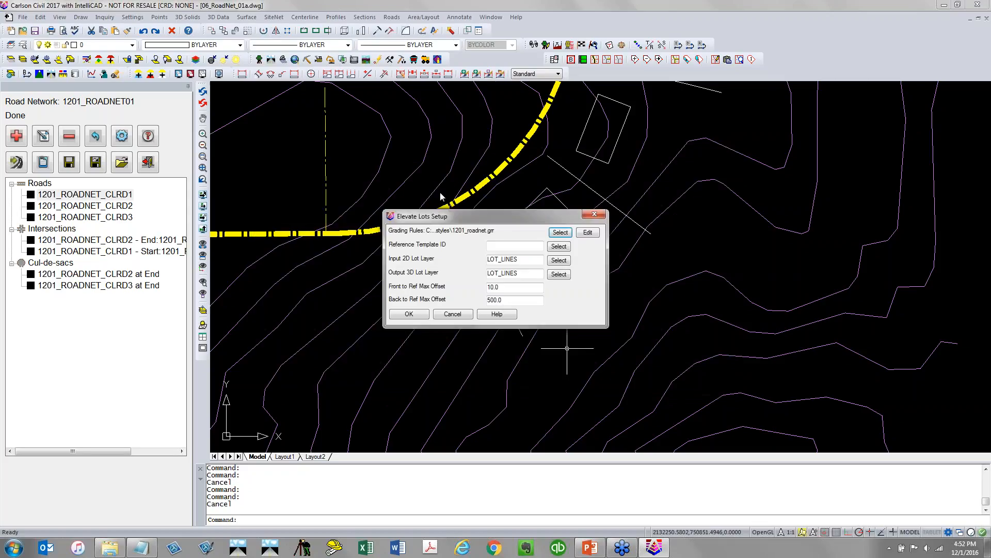
Edit the grading rules and add a cut rule at distance 20 with 5% normal, minimum and maximum slopes
left_click(589, 233)
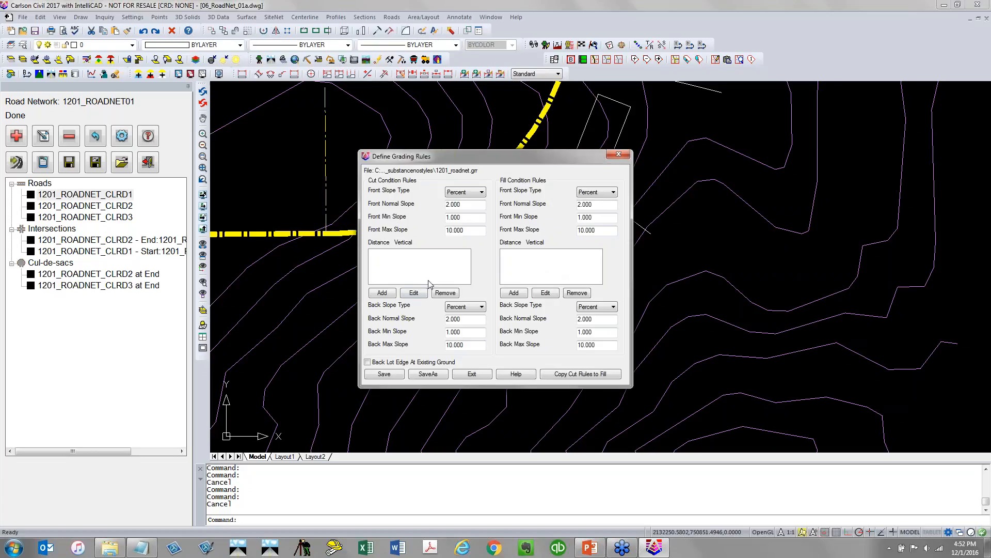
left_click(387, 294)
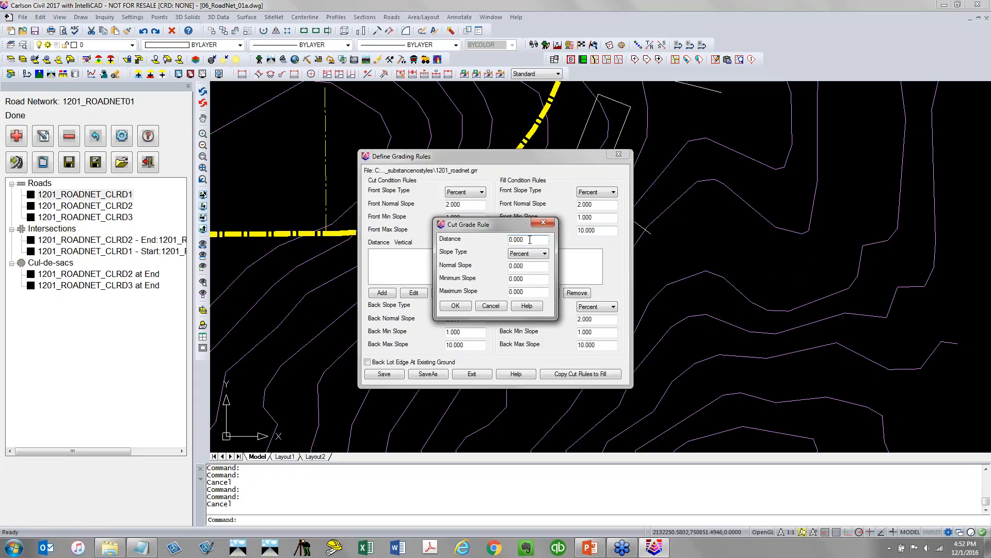
left_click_drag(530, 239, 465, 245)
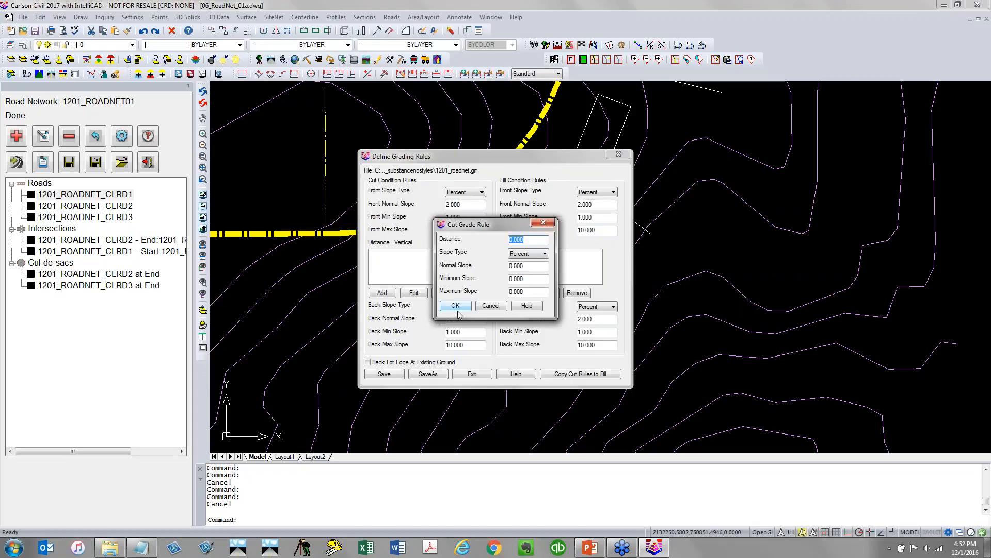
type("20")
left_click_drag(530, 268, 509, 266)
left_click(524, 253)
left_click(522, 262)
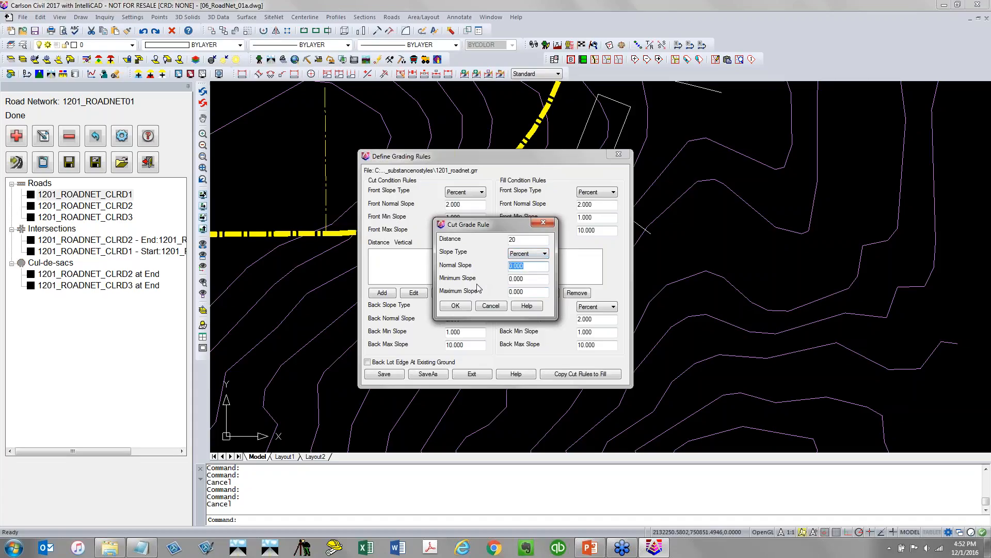
type("5")
left_click(529, 279)
type("5")
left_click(534, 293)
type("5")
left_click(455, 307)
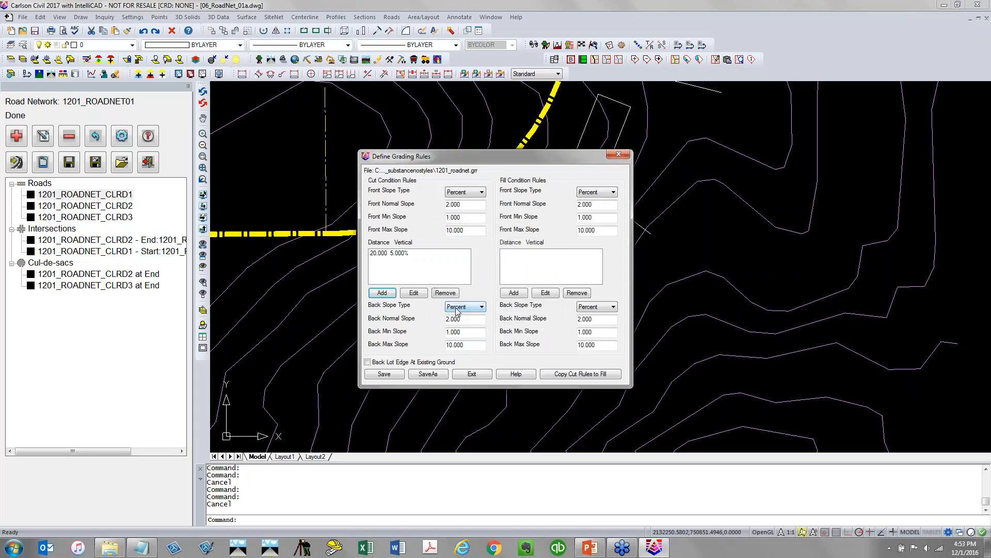
Add a second cut rule at distance 60 using the dz slope type
left_click(382, 293)
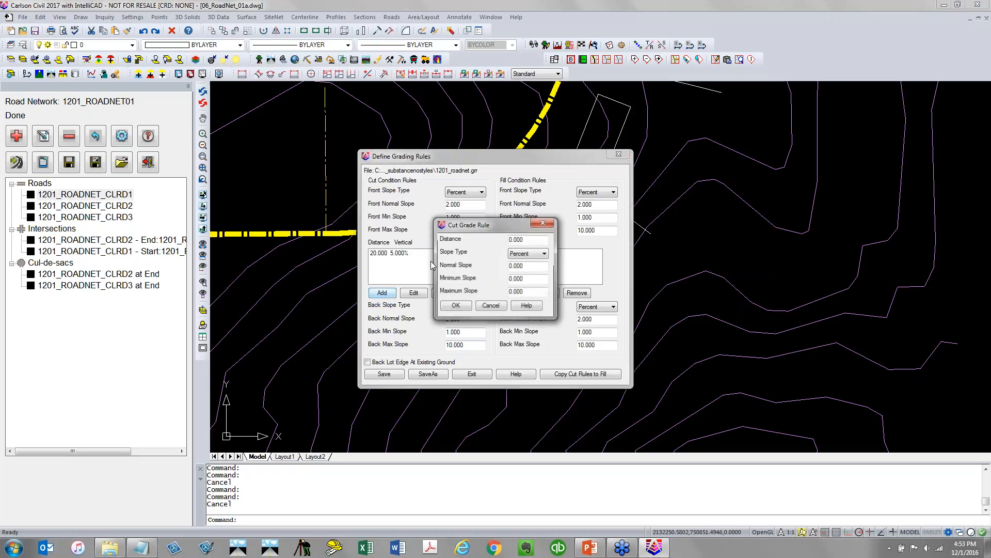
left_click(527, 240)
type("60")
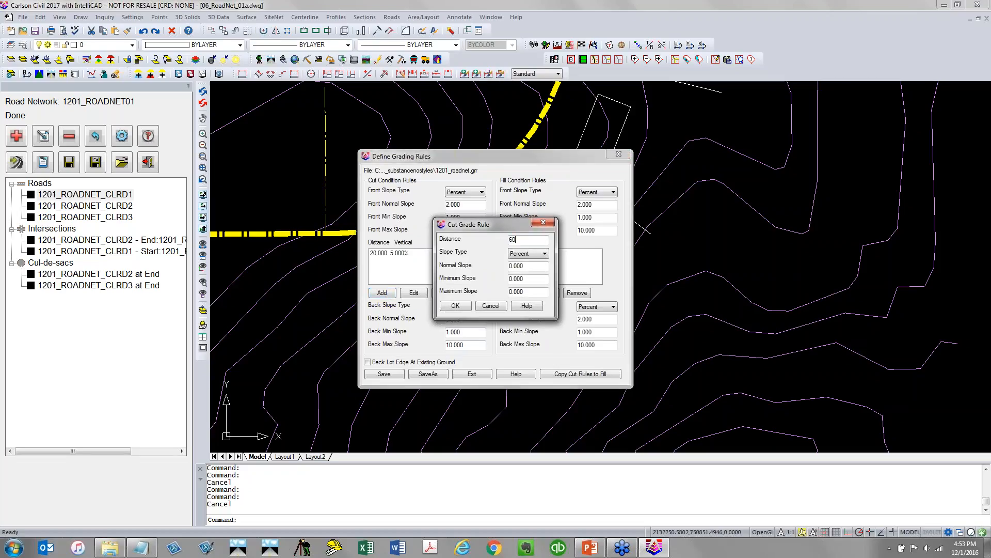
left_click(520, 252)
left_click(527, 279)
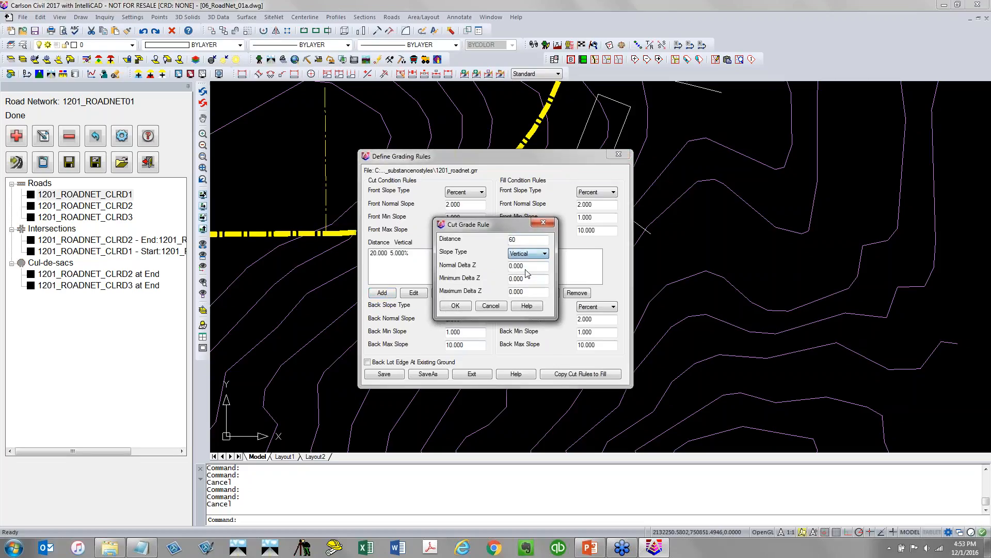
left_click(466, 306)
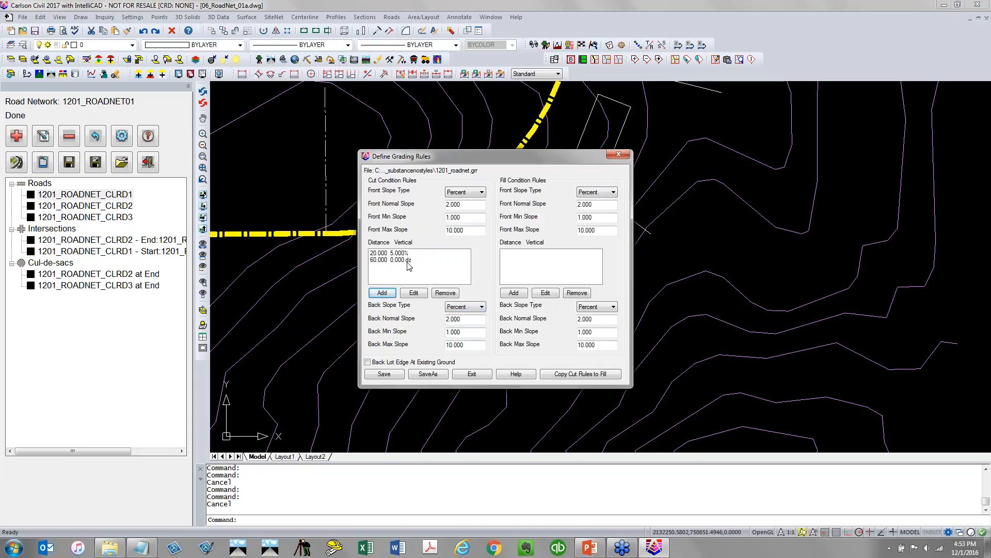
Enable Back Lot Edge At Existing Ground, copy the cut rules to fill, save the rules file and exit
left_click(368, 362)
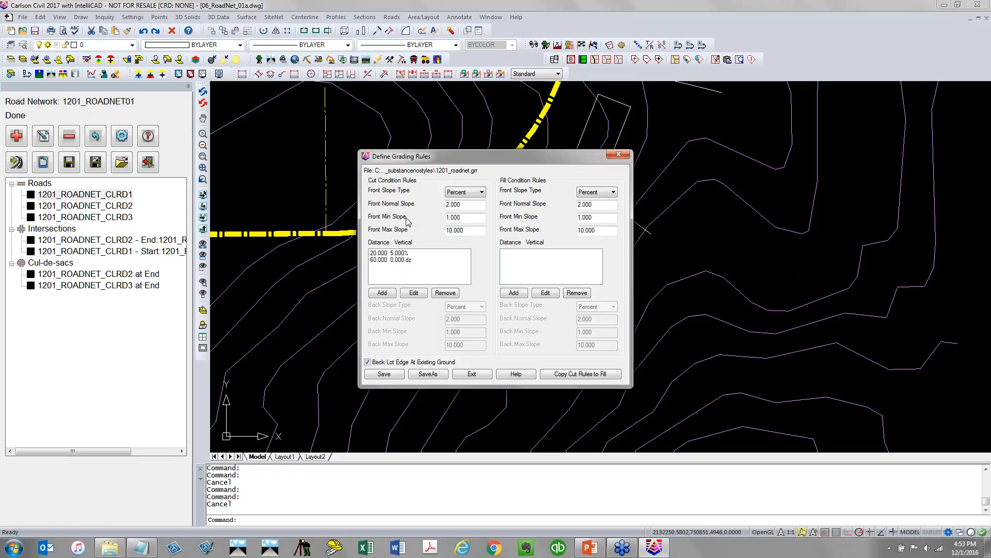
left_click(577, 376)
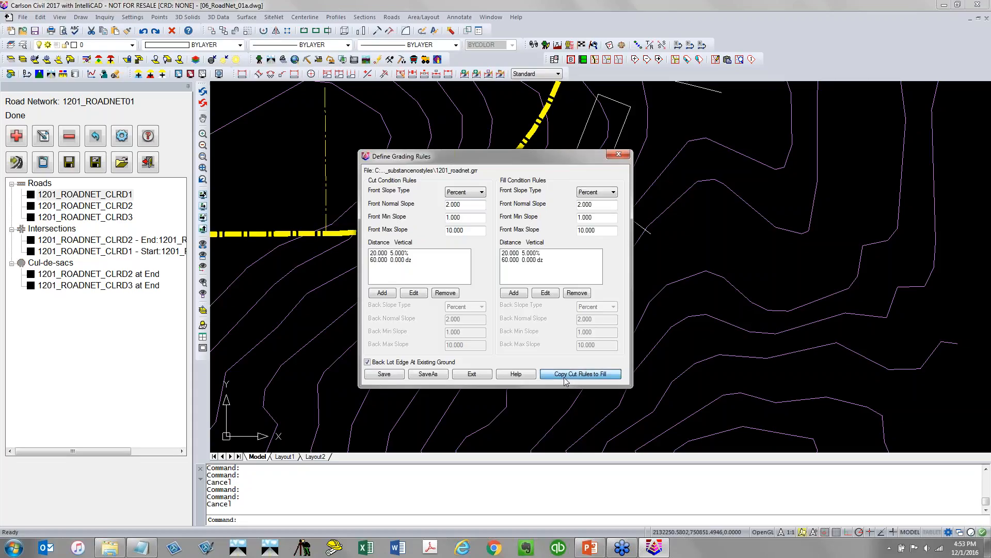
left_click(391, 376)
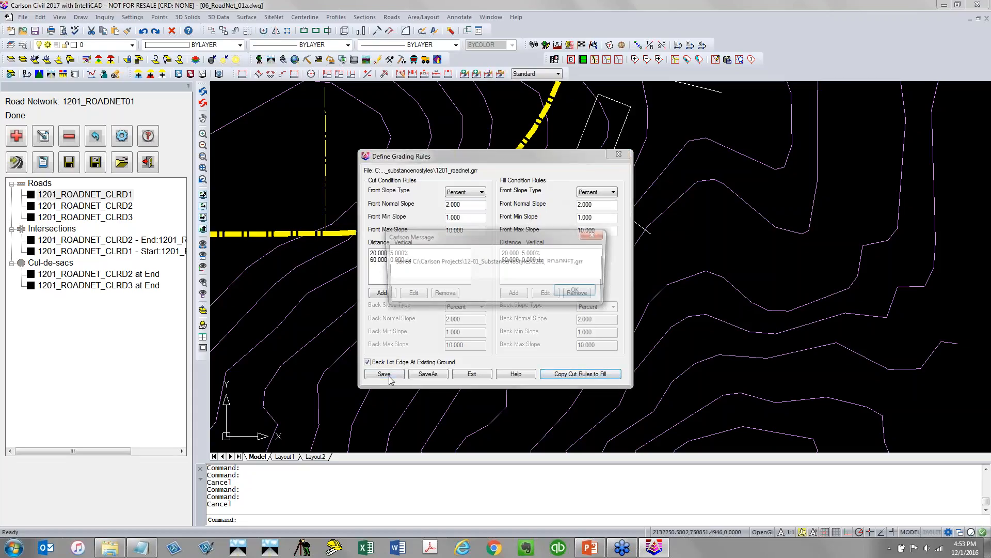
left_click(579, 292)
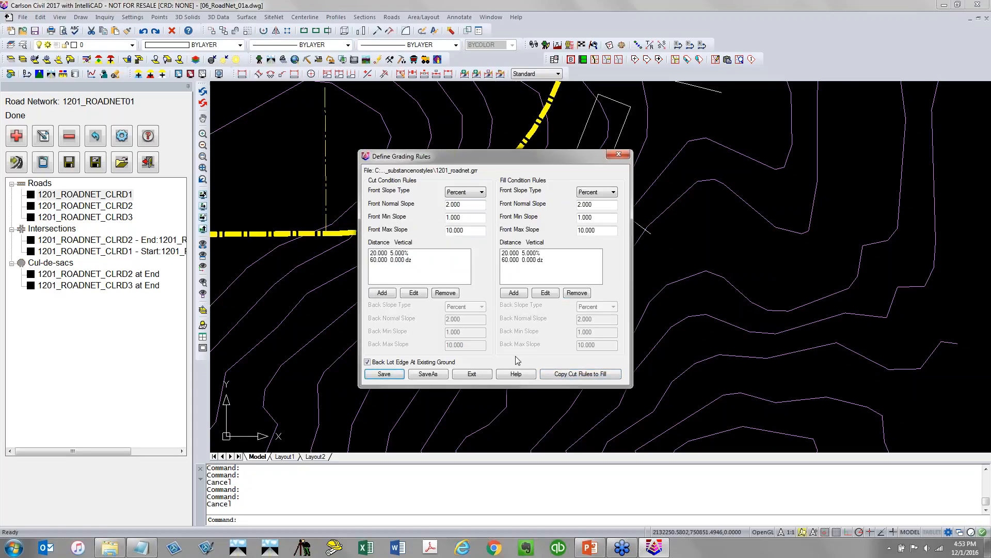
left_click(484, 375)
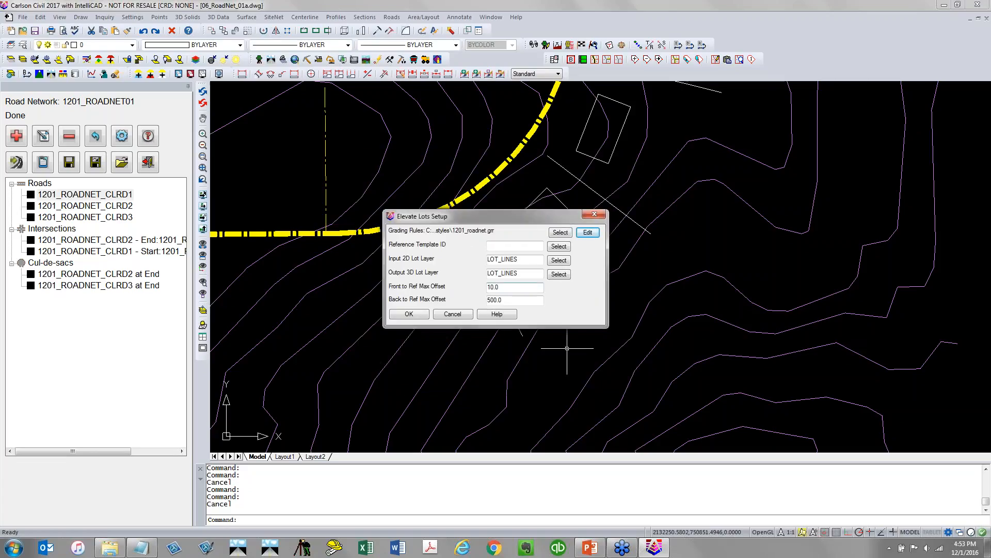
Set the lot reference template point to SH, input lot layer 2D_LOT_LINES, output layer 3D_LOT_LINES, and accept all settings
left_click(498, 246)
left_click(558, 246)
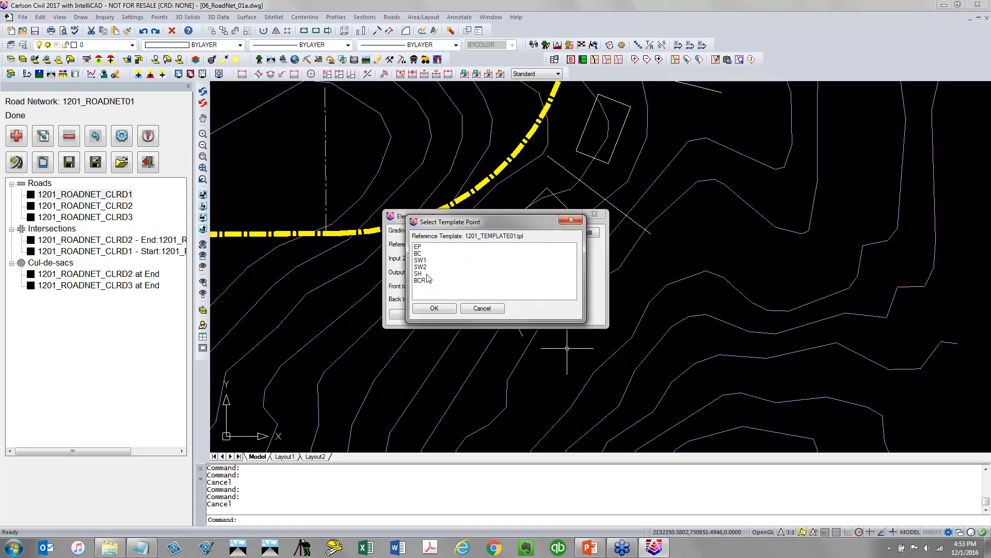
left_click(427, 274)
left_click(432, 309)
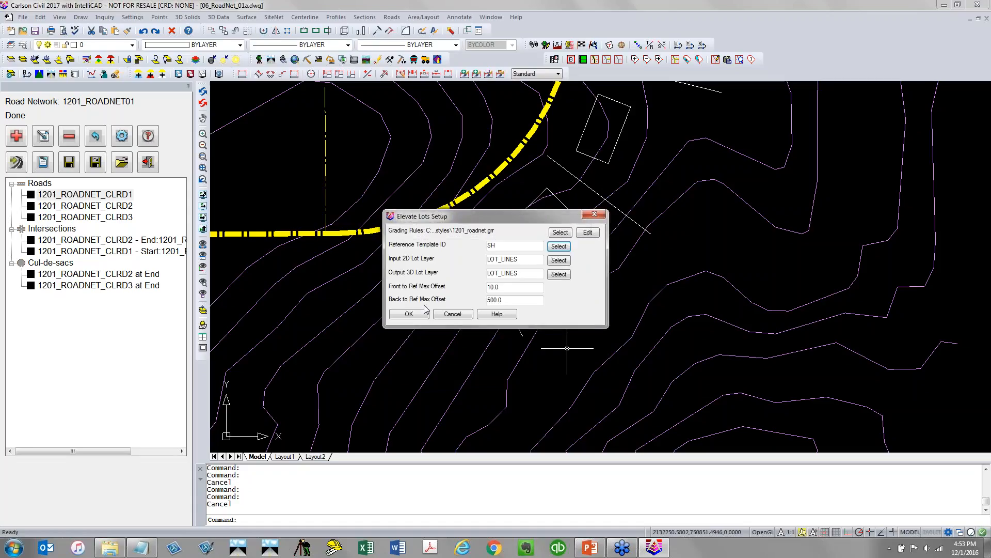
left_click(558, 260)
left_click(428, 255)
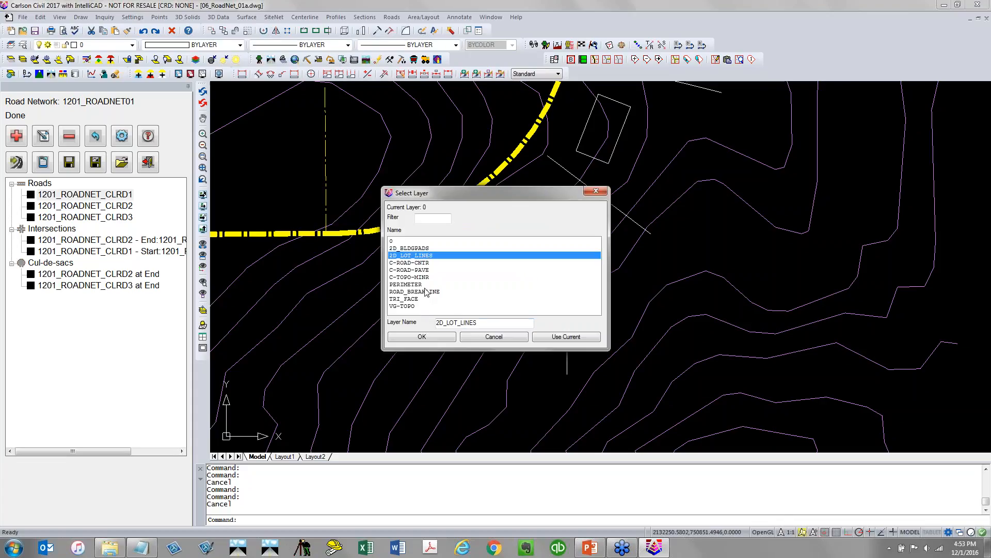
double_click(460, 323)
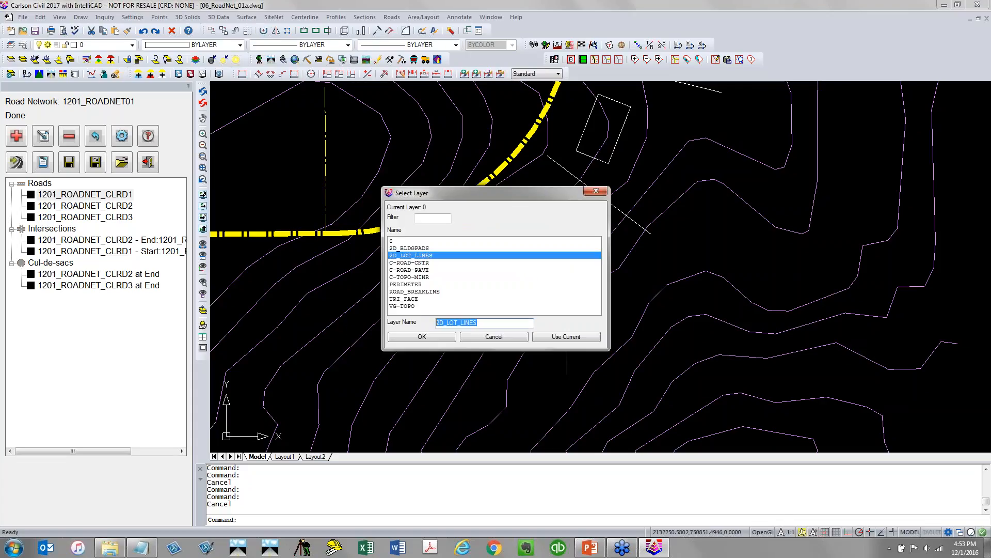
left_click(421, 336)
key("Tab")
key("ctrl+v")
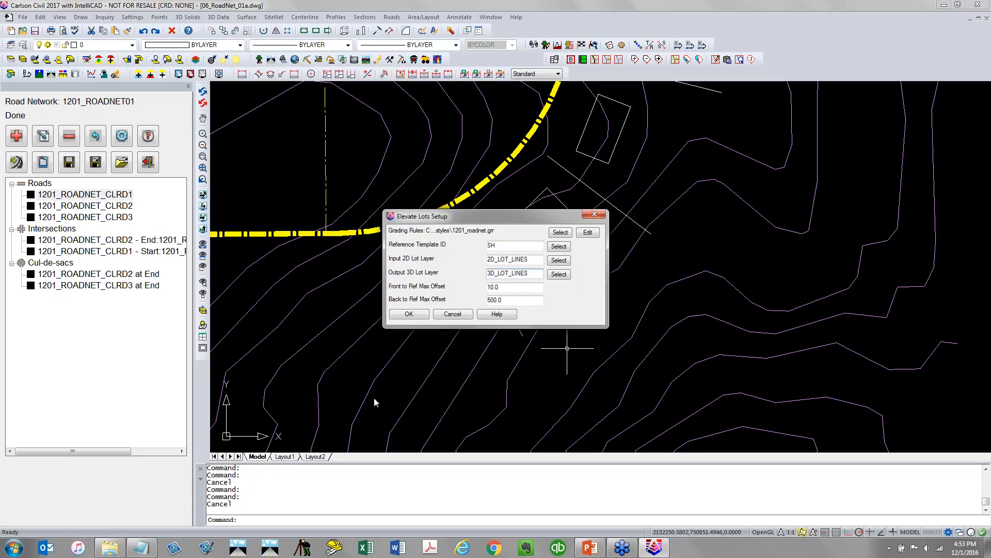
left_click(408, 313)
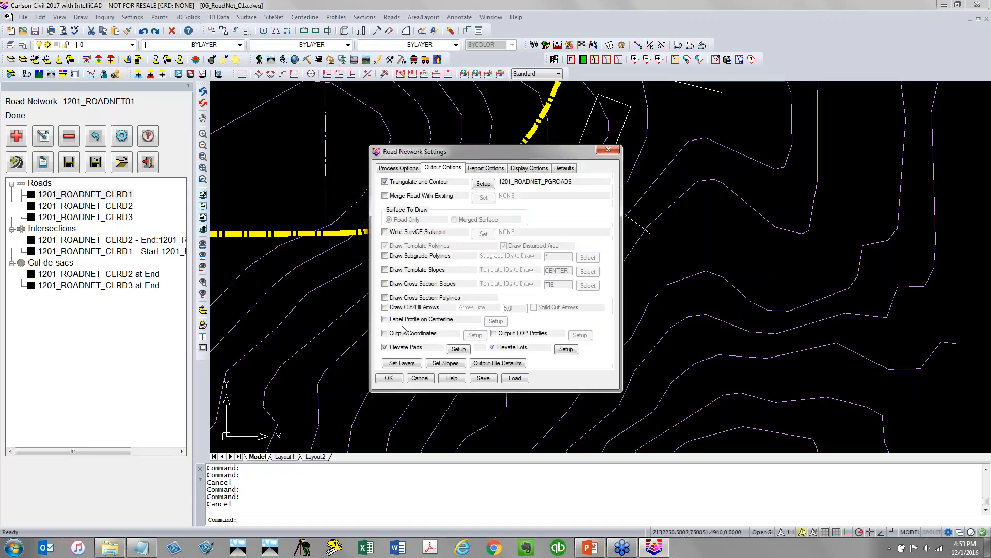
left_click(396, 378)
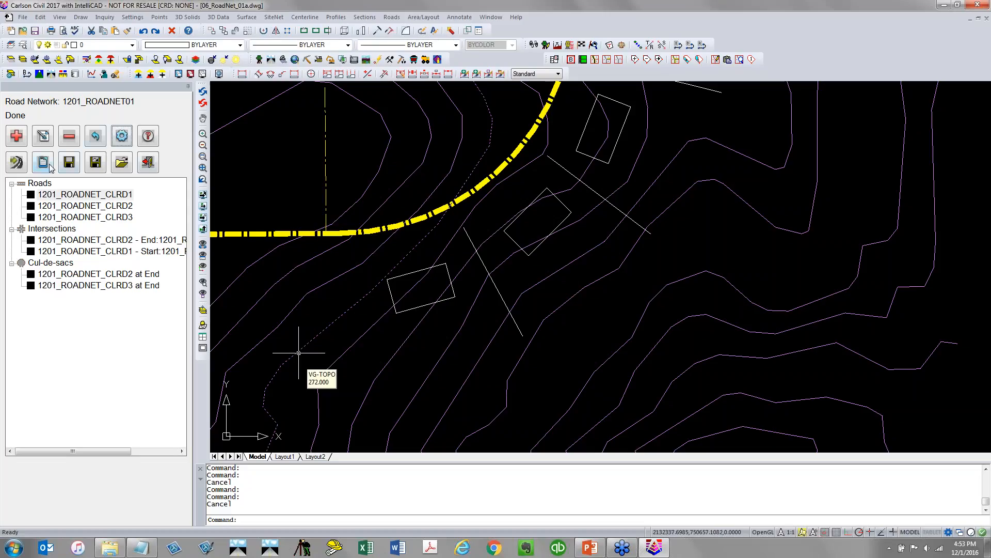
Save the road network and process it to elevate the building pads and lot lines
left_click(70, 162)
left_click(12, 165)
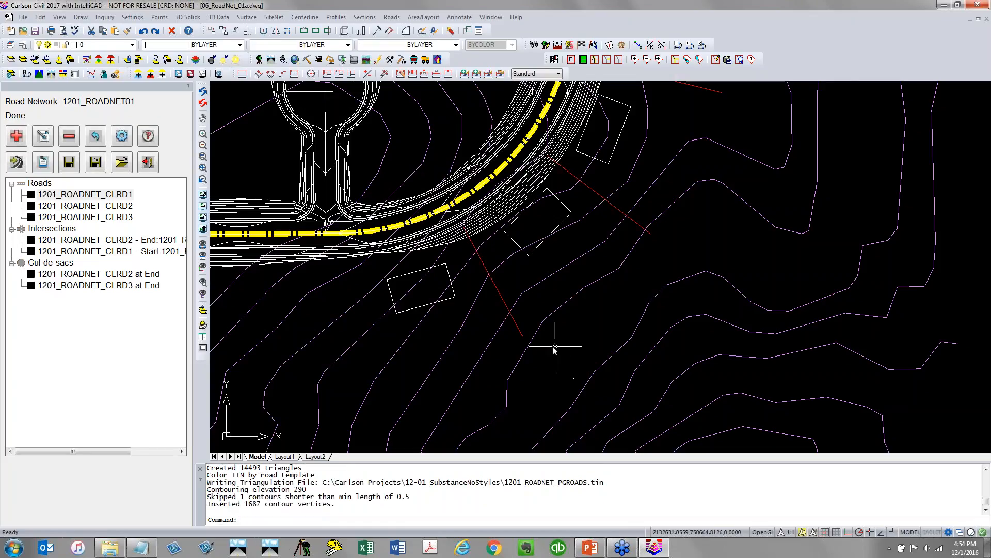
Inspect a 3D lot line and isolate the building pad and lot line layers to examine the elevated pads
left_click(494, 287)
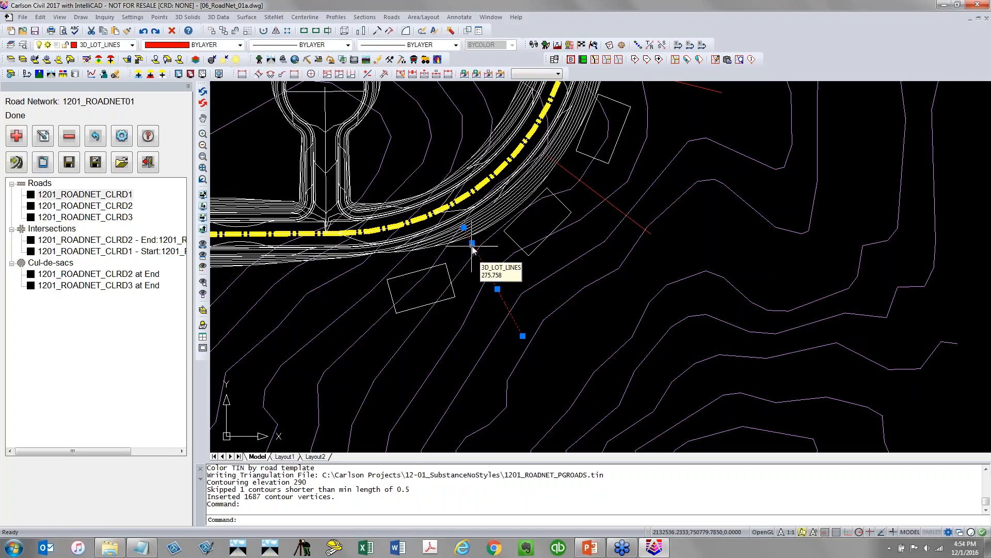
scroll(488, 290, "up", 2)
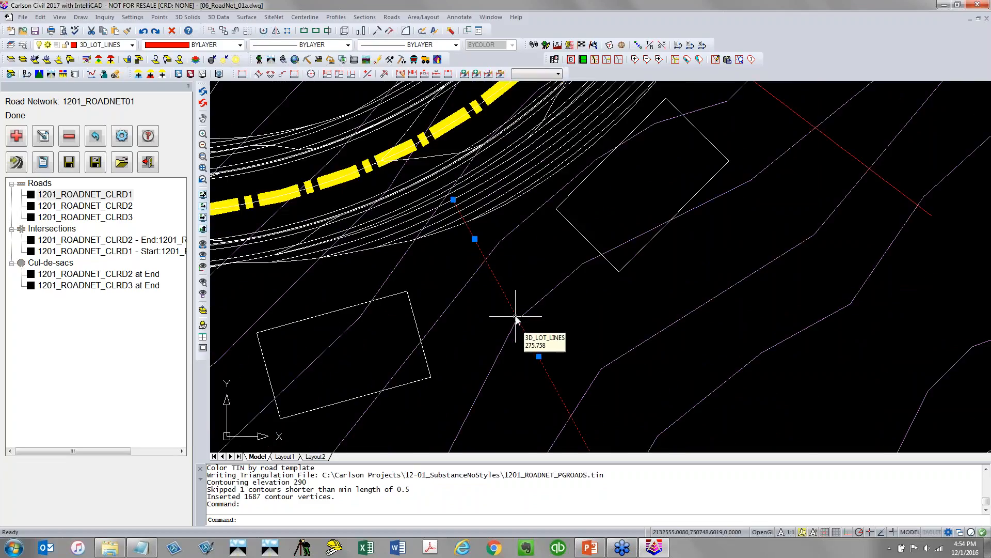
key("Escape")
key("Escape")
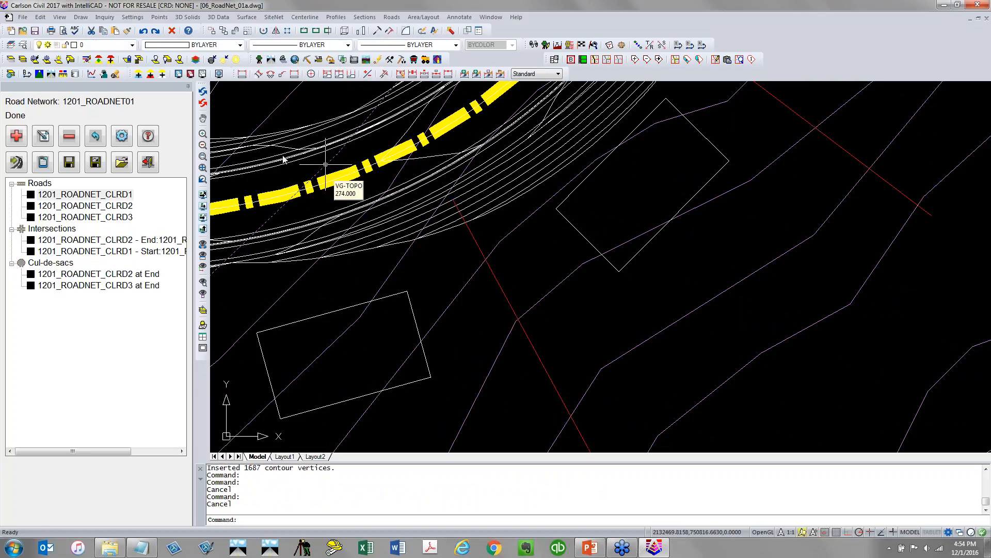
left_click(11, 59)
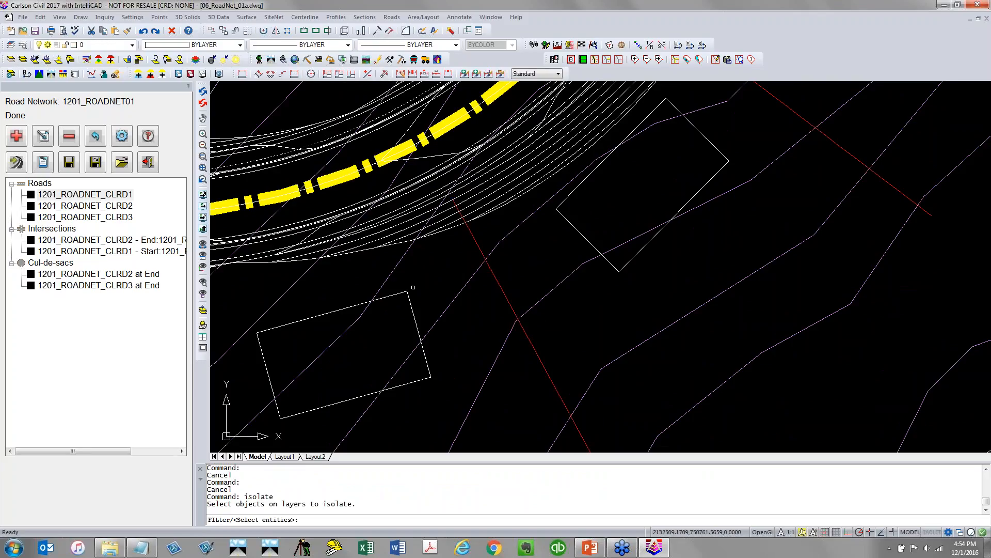
left_click(414, 287)
left_click(405, 295)
left_click(487, 234)
left_click(461, 245)
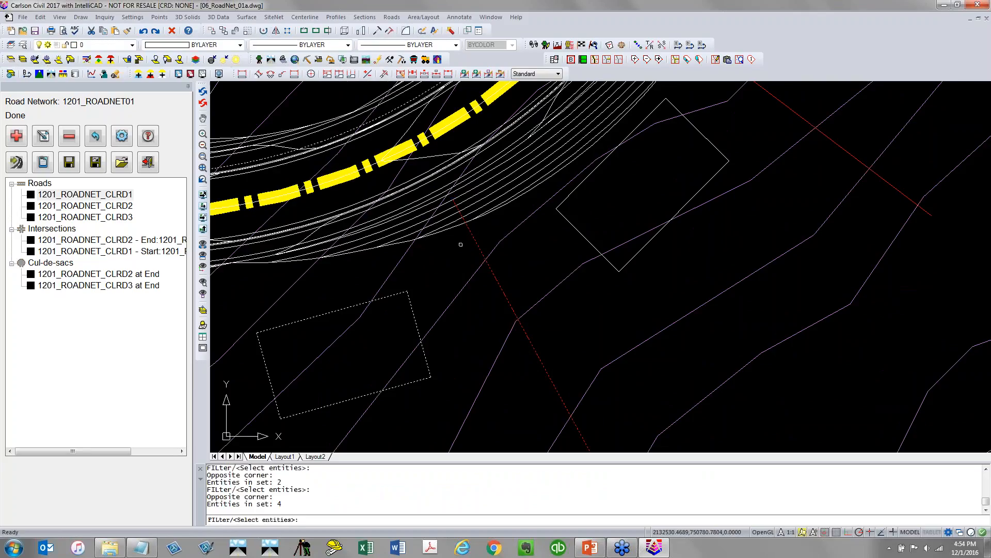
middle_click_drag(198, 246, 439, 210)
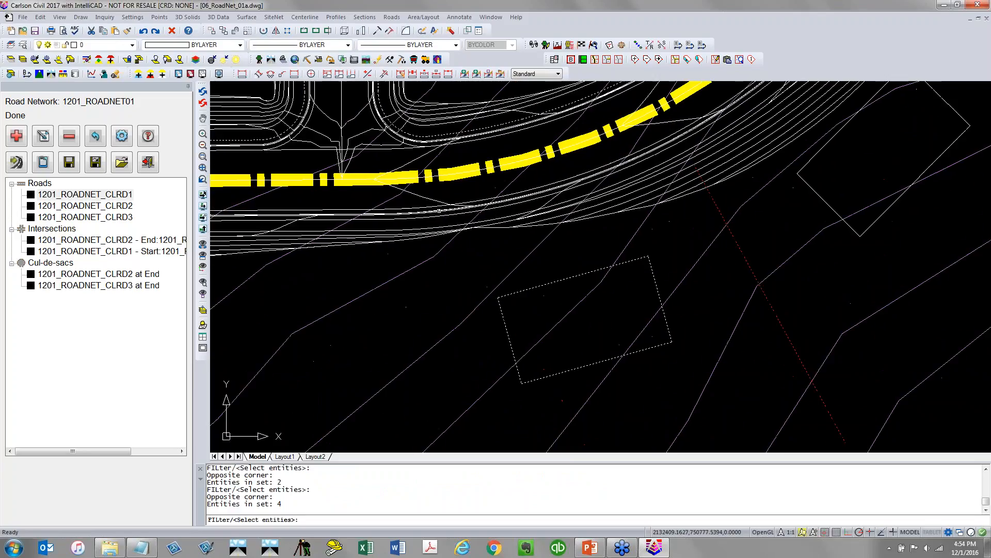
left_click(402, 209)
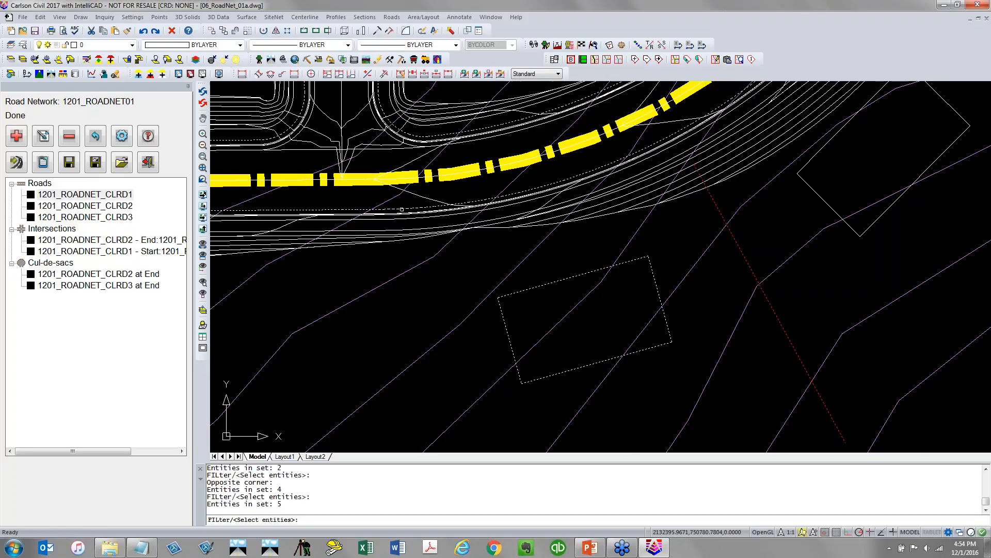
key("Return")
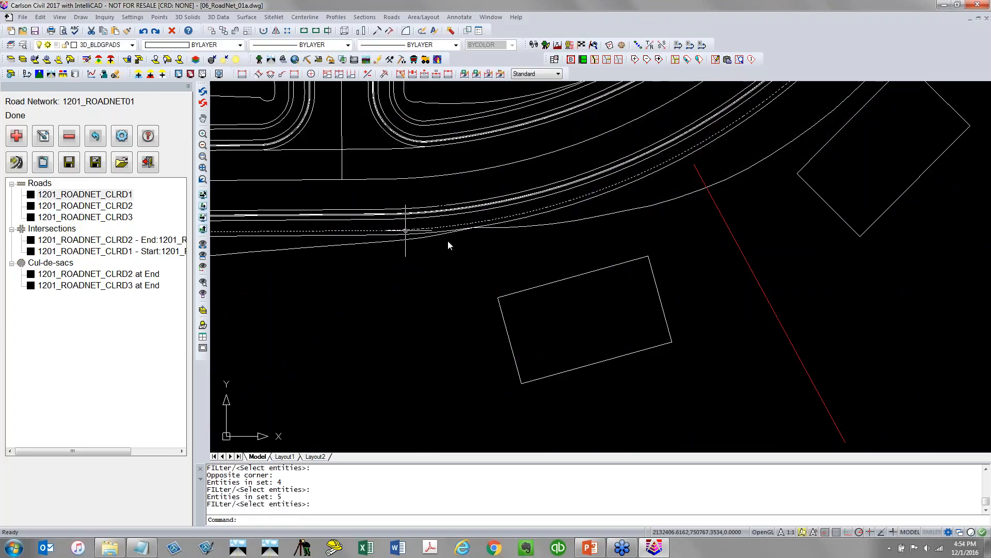
Select a line along the road edge and erase it
left_click(546, 227)
type("E")
key("Return")
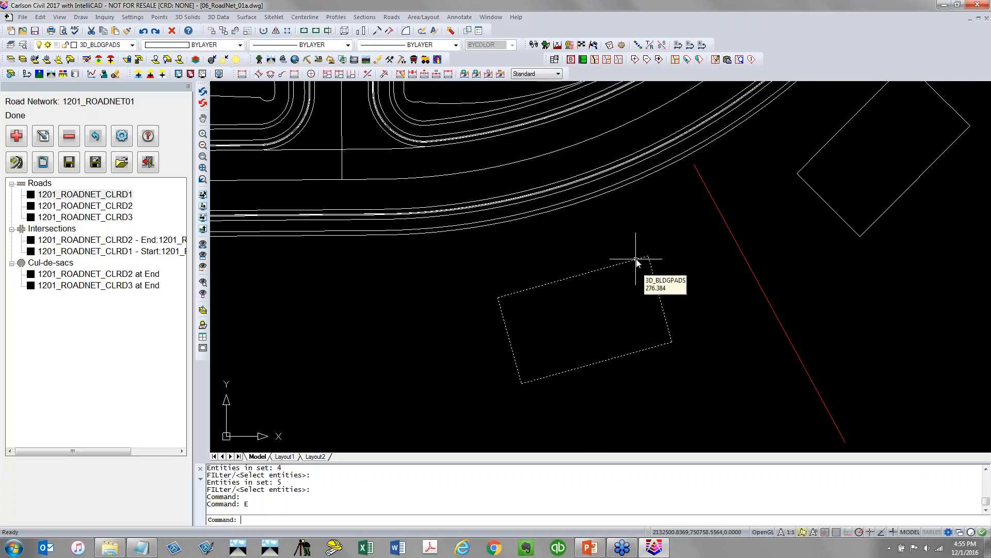
Open road CLRD1 for editing, review its design profile, and close the profile and road editors
scroll(636, 260, "down", 3)
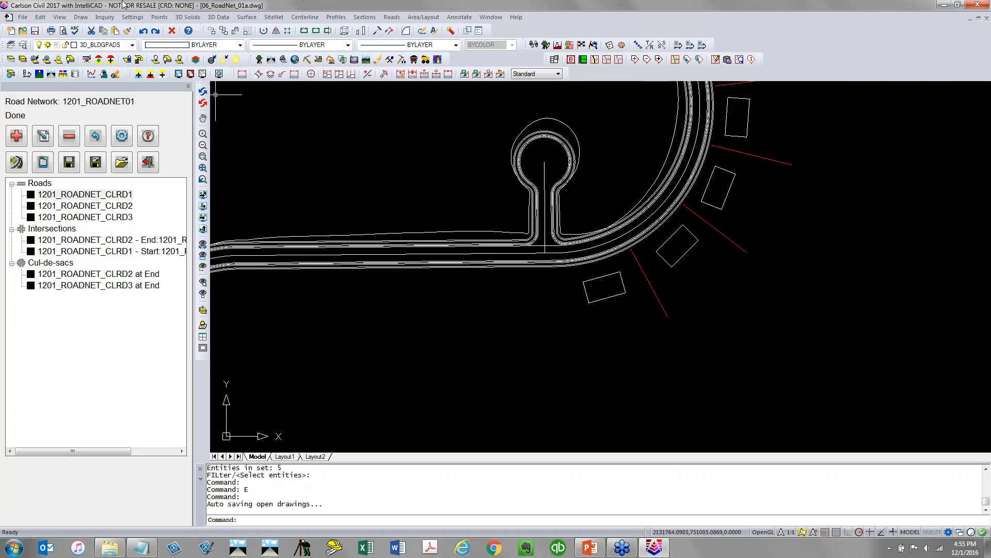
double_click(122, 198)
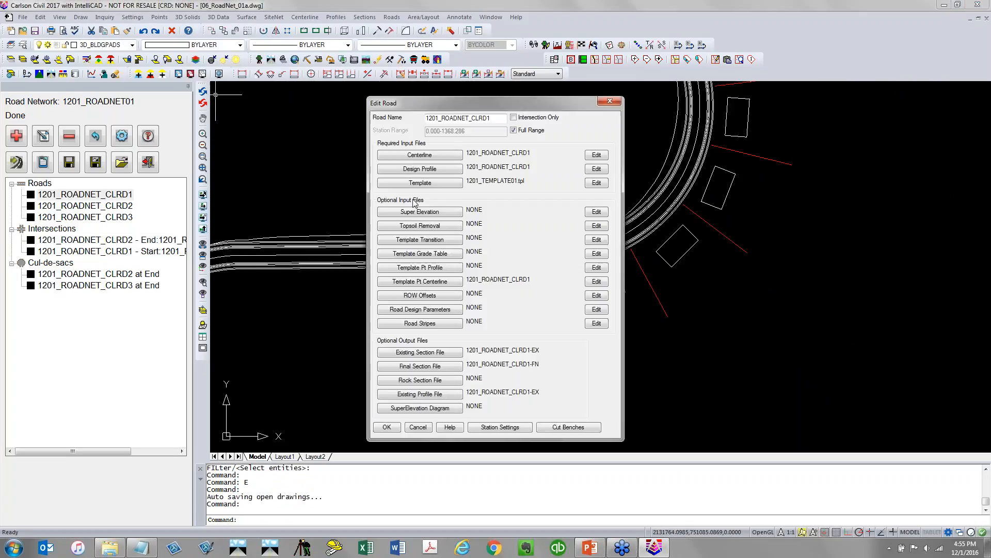
left_click(594, 172)
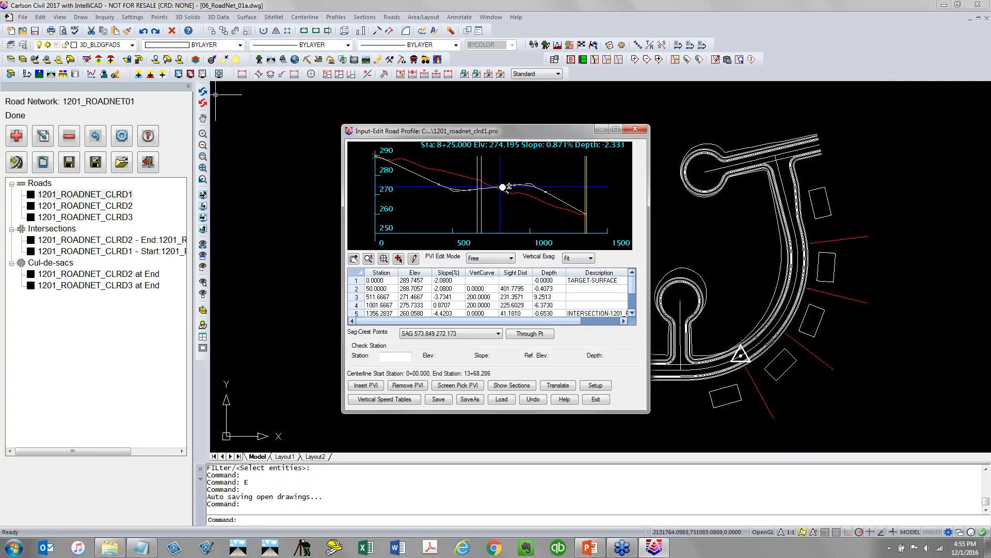
left_click(595, 399)
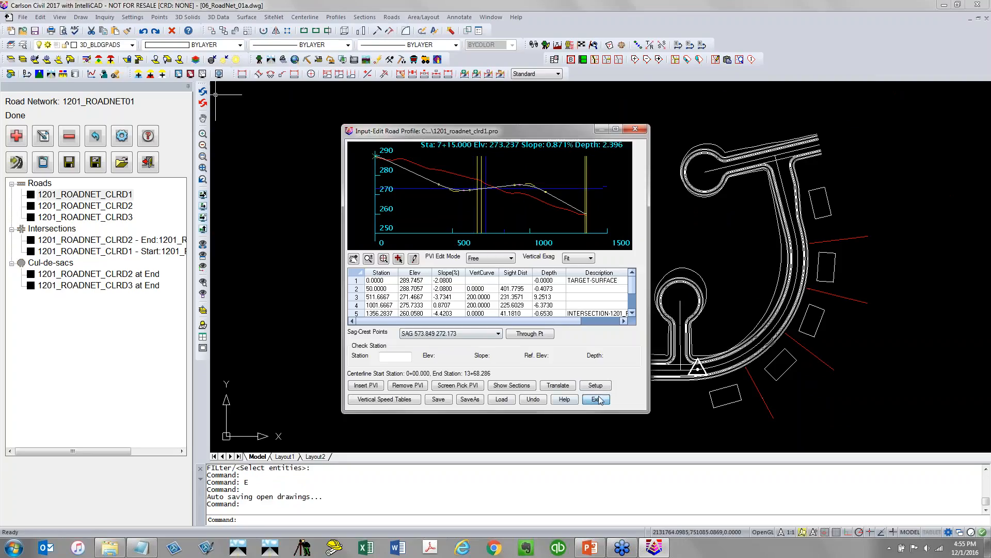
left_click(390, 427)
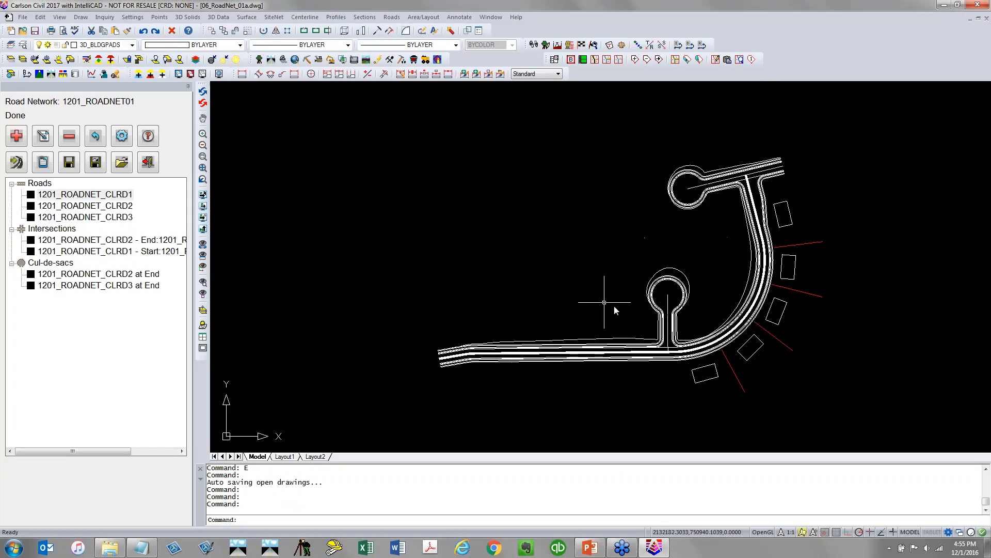
scroll(719, 419, "up", 5)
middle_click_drag(702, 334, 538, 243)
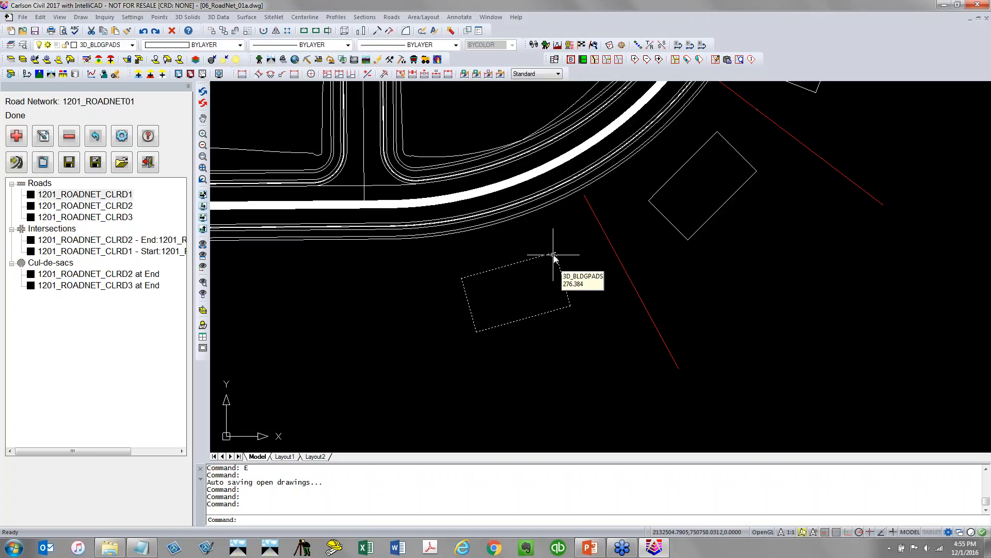
scroll(553, 255, "down", 5)
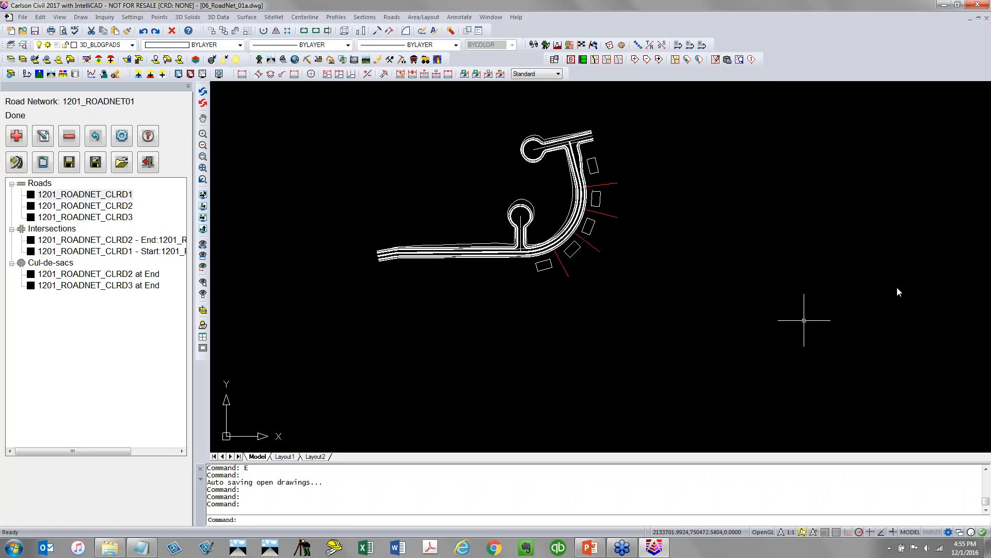
Save the road network and set the Merge Road With Existing output surface to 1201_ROADNET_MERGED
left_click(72, 163)
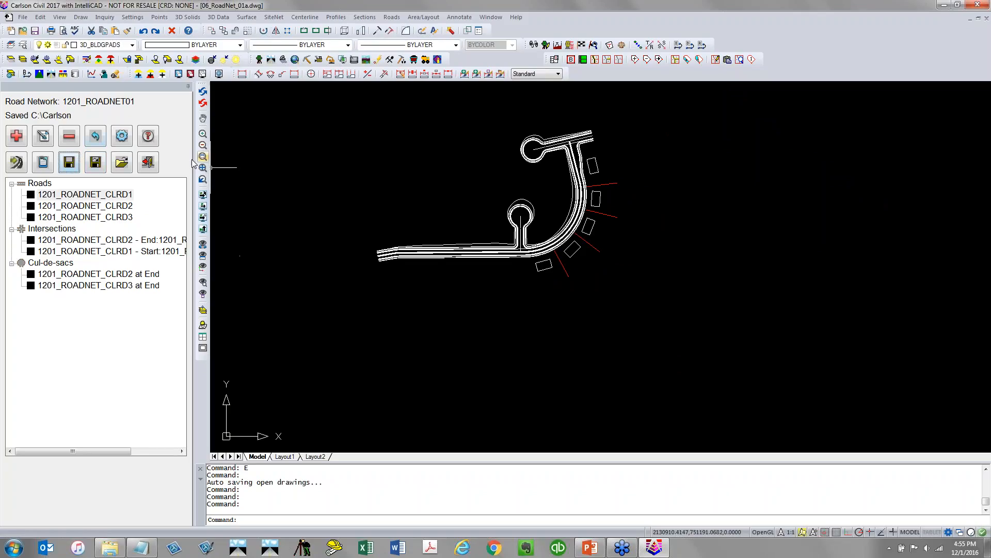
left_click(129, 139)
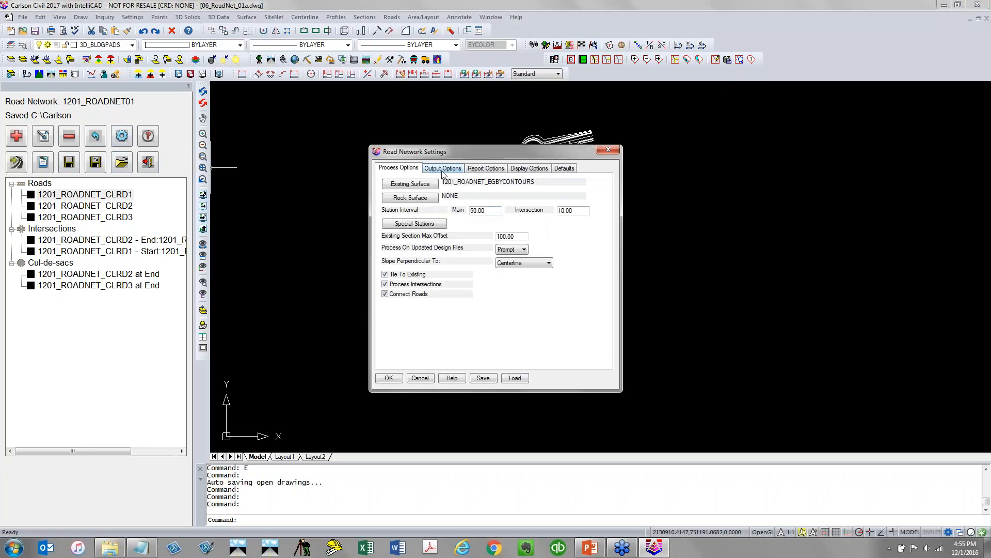
left_click(442, 171)
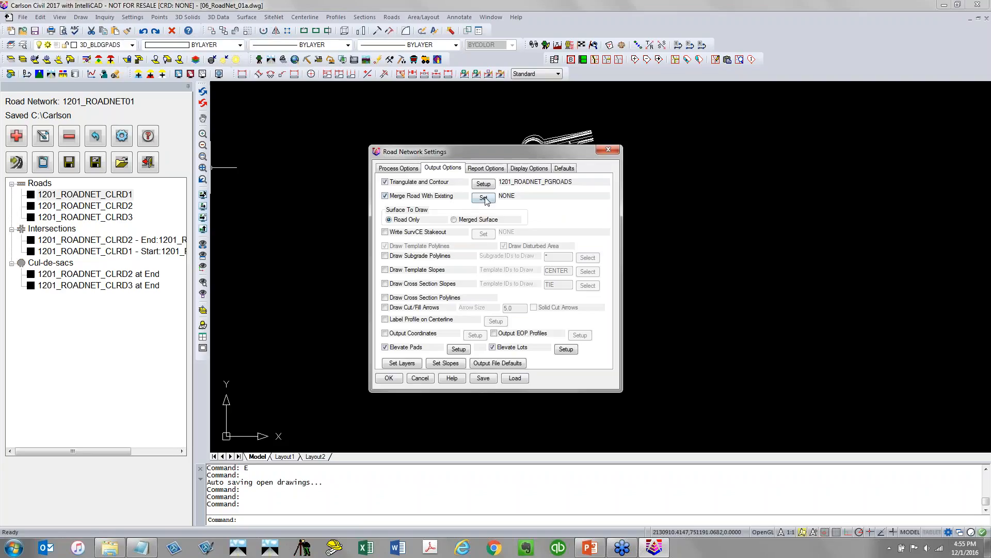
left_click(484, 198)
left_click(608, 226)
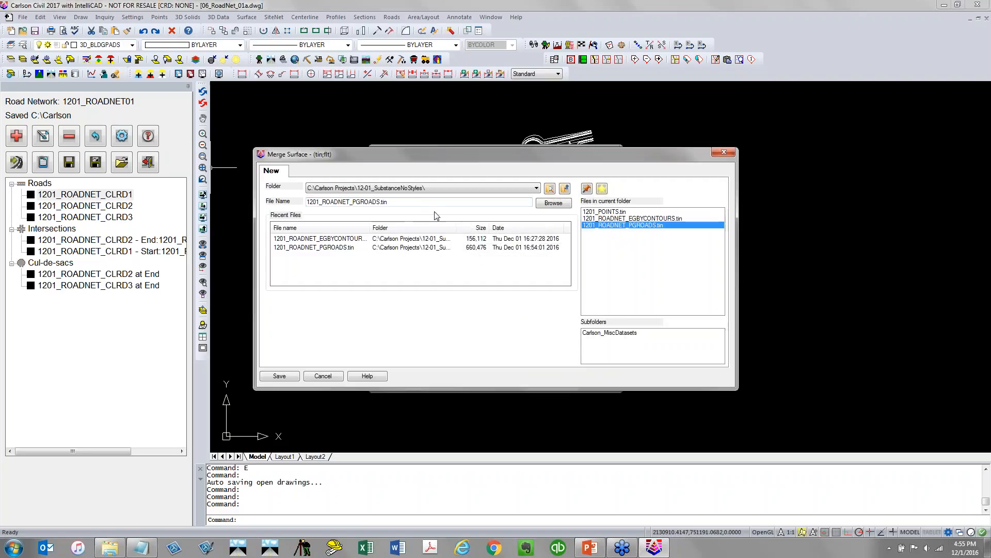
left_click_drag(353, 202, 387, 202)
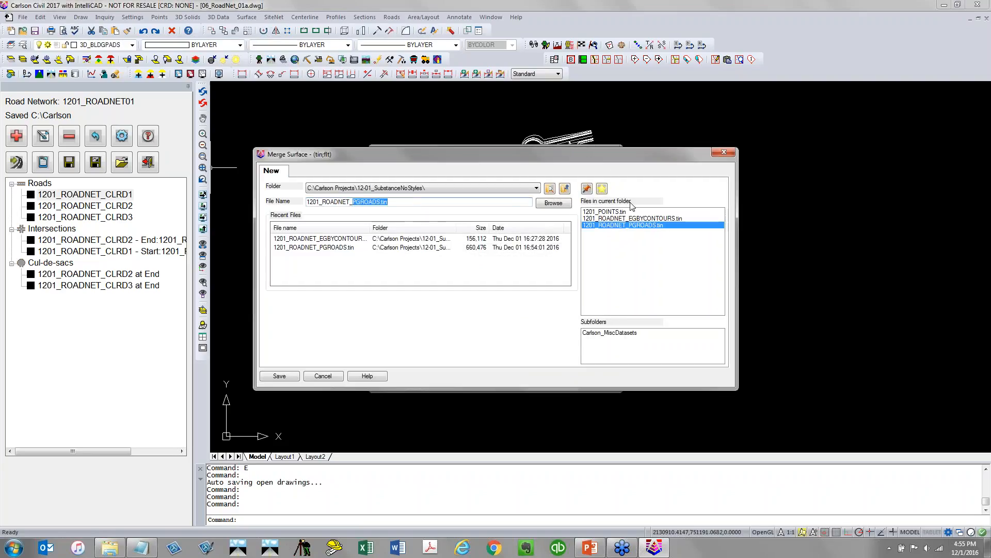
type("MERGED")
key("Return")
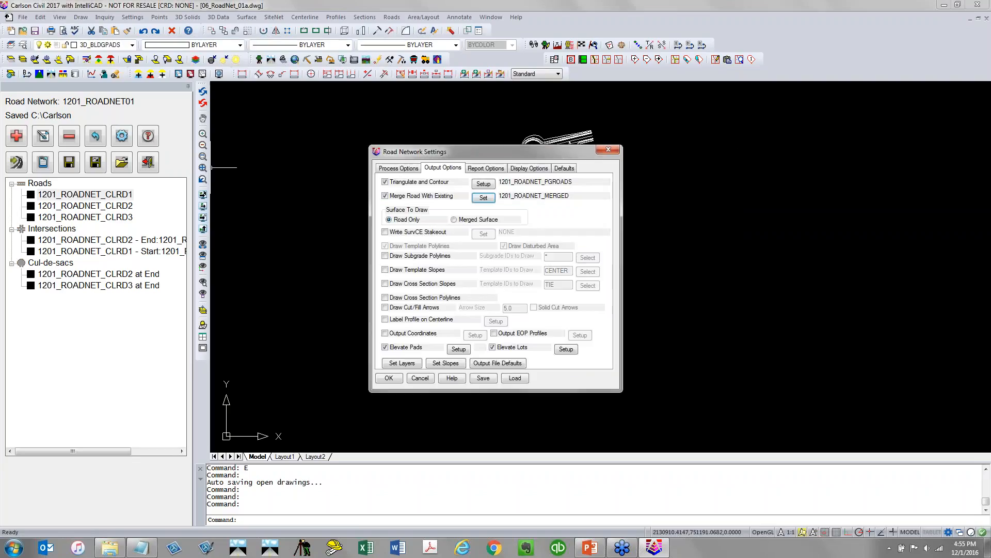
Turn off Elevate Pads and Elevate Lots, accept the settings, and reprocess the road network
left_click(384, 347)
left_click(492, 347)
left_click(390, 377)
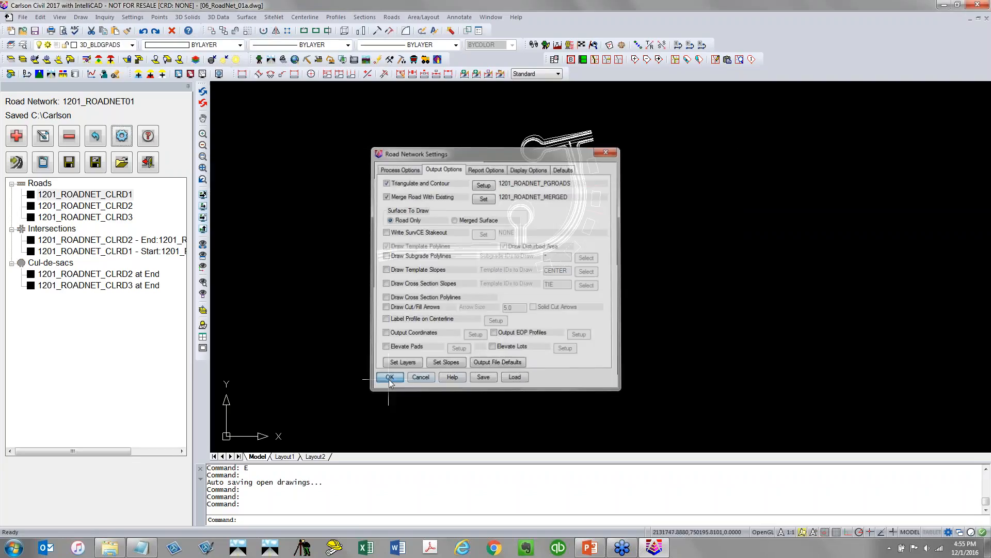
left_click(18, 163)
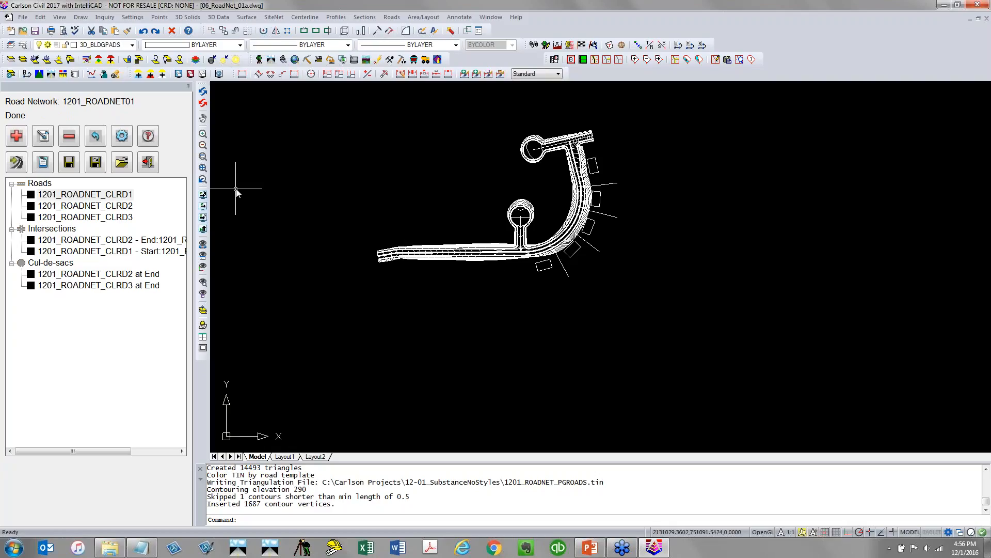
View the 1201_ROADNET_PGROADS.tin surface in the 3D viewer, orbit it, and close the viewer
left_click(58, 17)
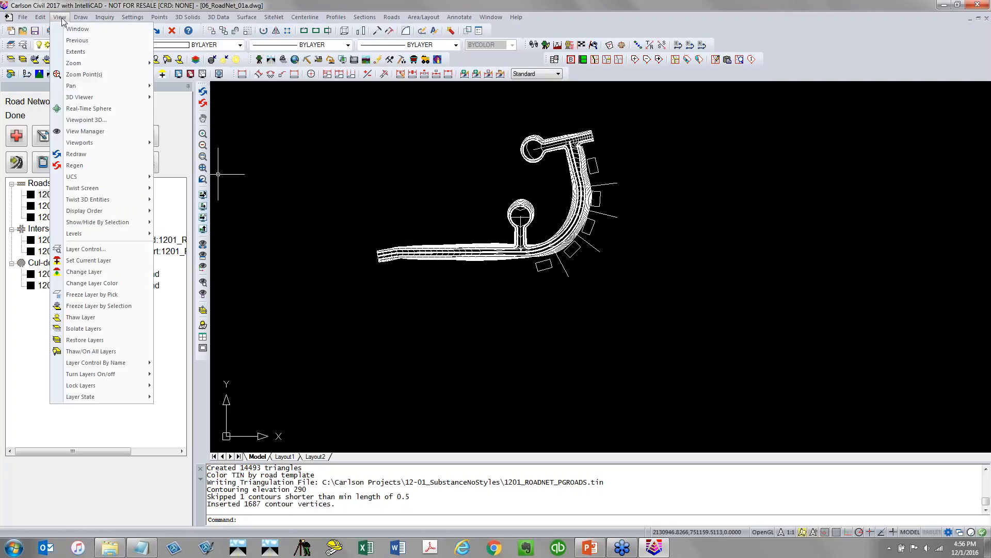
mouse_move(94, 98)
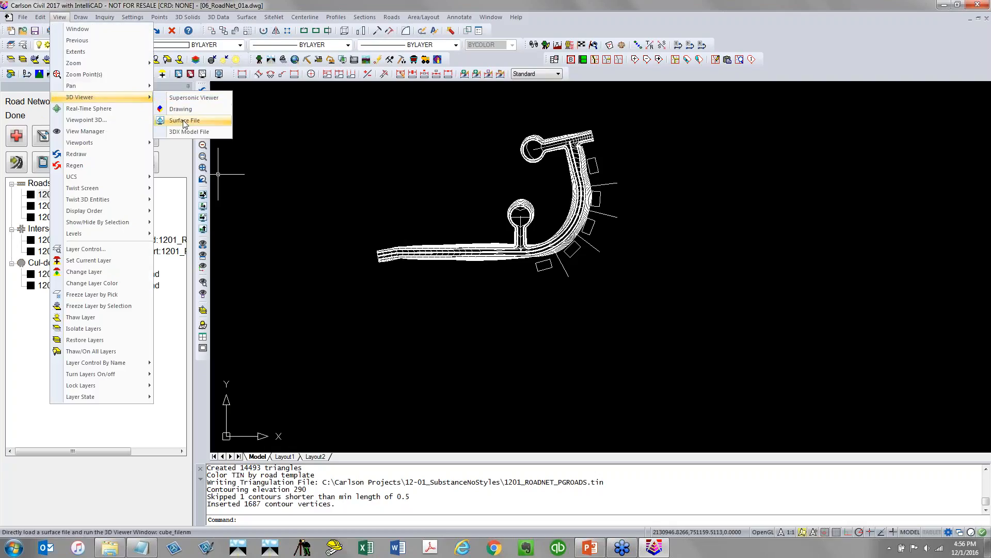
left_click(184, 121)
left_click(639, 227)
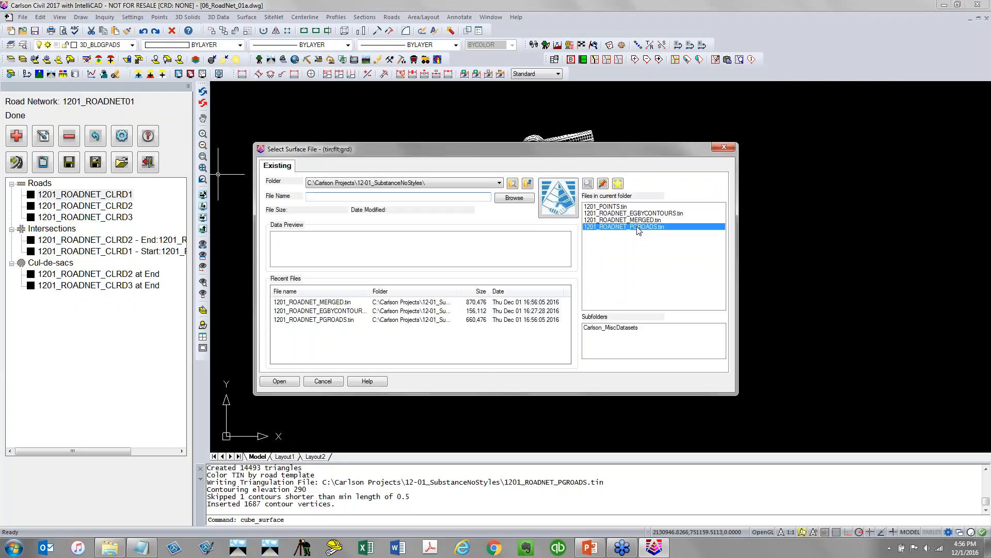
left_click(281, 381)
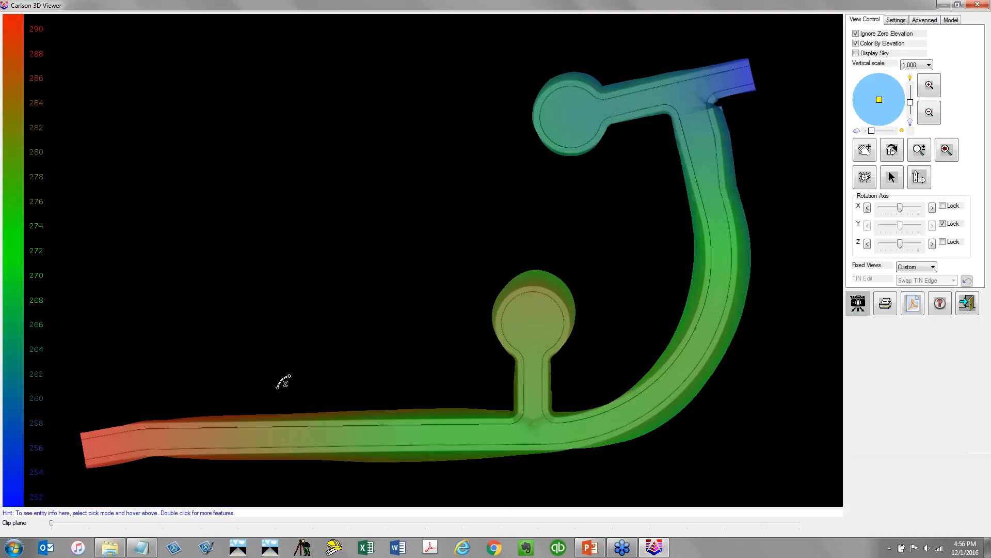
left_click_drag(405, 365, 442, 155)
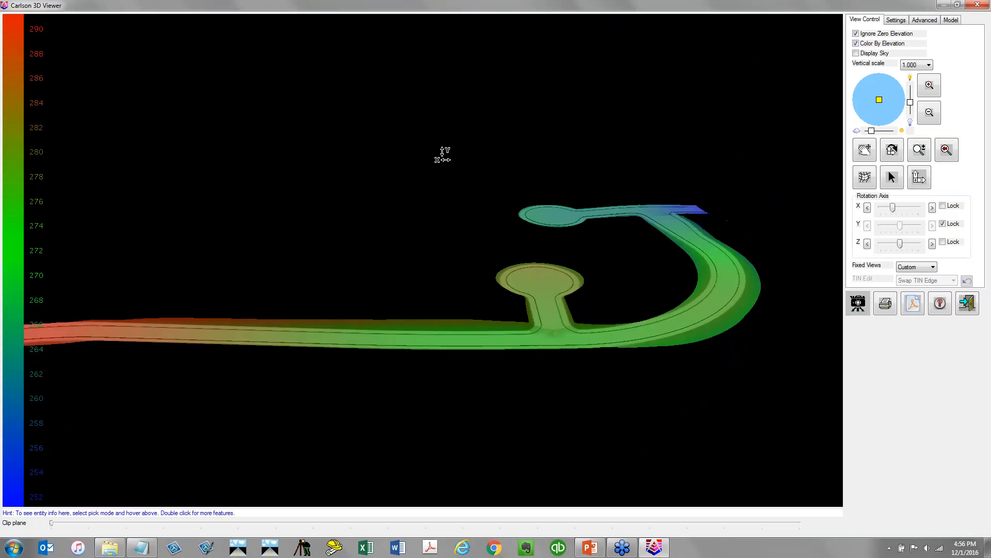
left_click(978, 4)
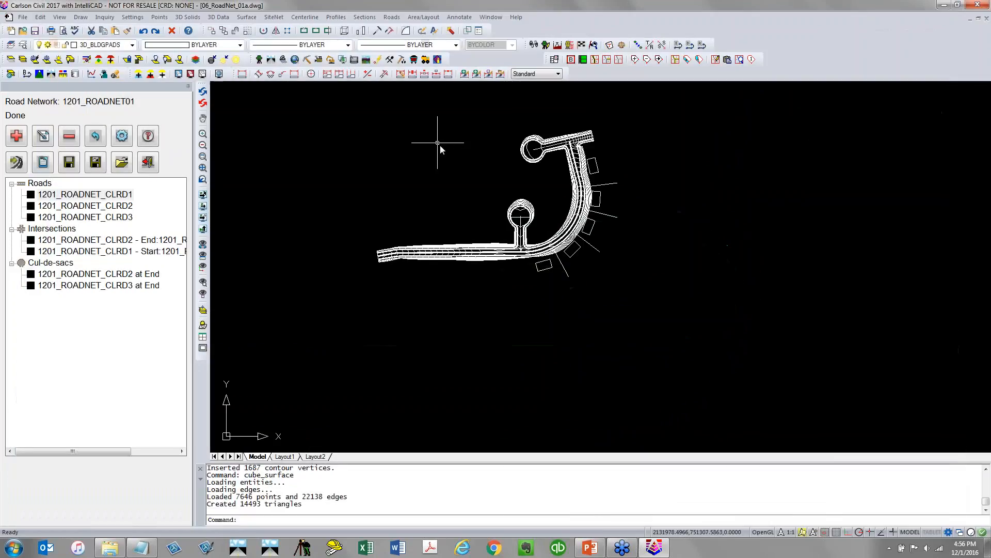
Open the 1201_ROADNET_MERGED.tin surface in the 3D viewer and orbit to examine it
right_click(350, 148)
left_click(408, 155)
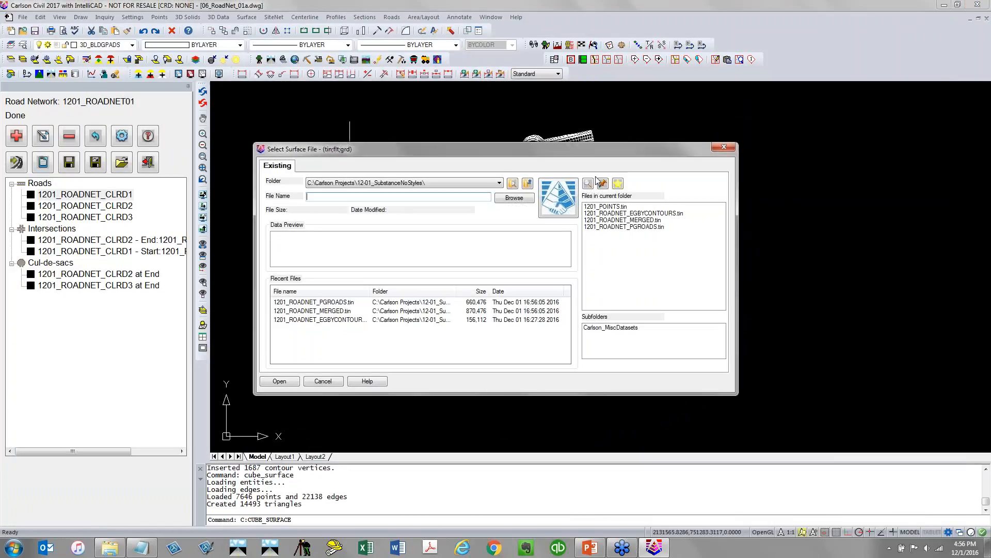
left_click(651, 220)
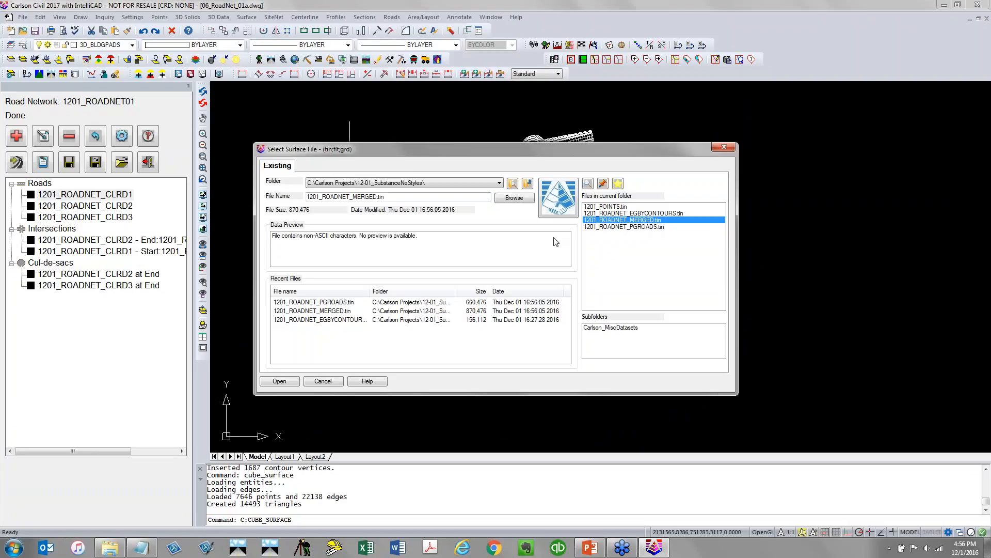
left_click(278, 382)
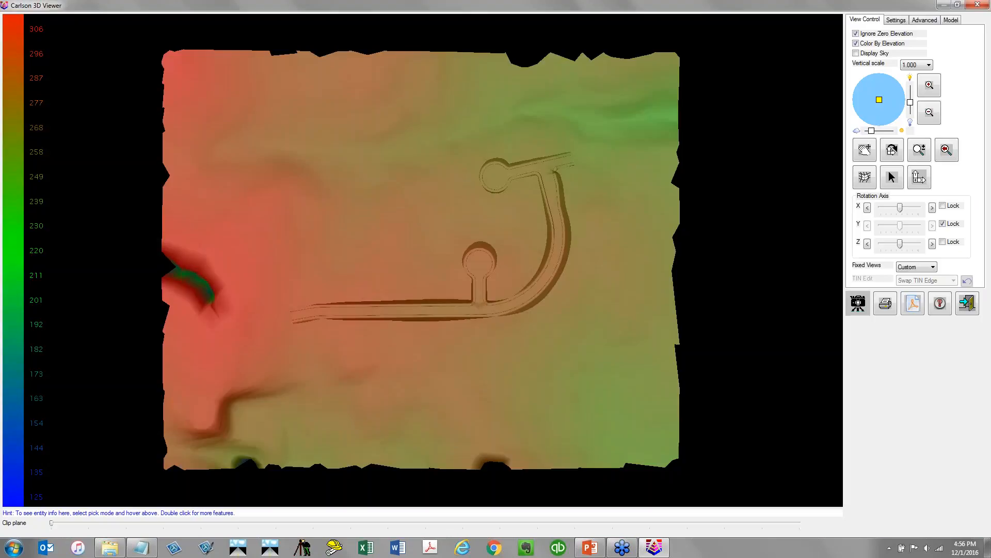
left_click_drag(413, 240, 414, 218)
left_click_drag(423, 279, 424, 211)
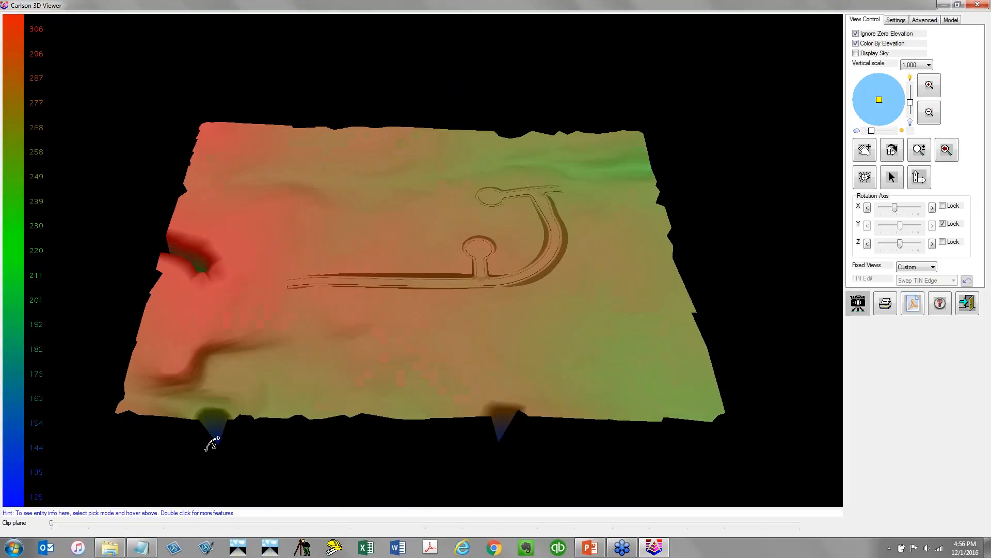
Examine the merged road and existing ground surface more closely in the 3D viewer, then close the viewer
scroll(465, 279, "up", 6)
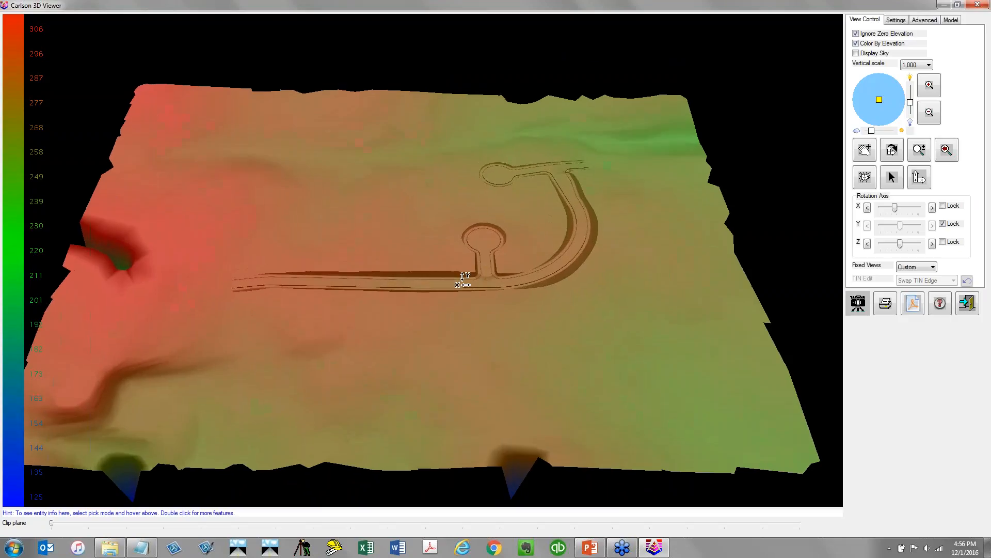
left_click_drag(458, 230, 462, 105)
left_click_drag(290, 343, 454, 381)
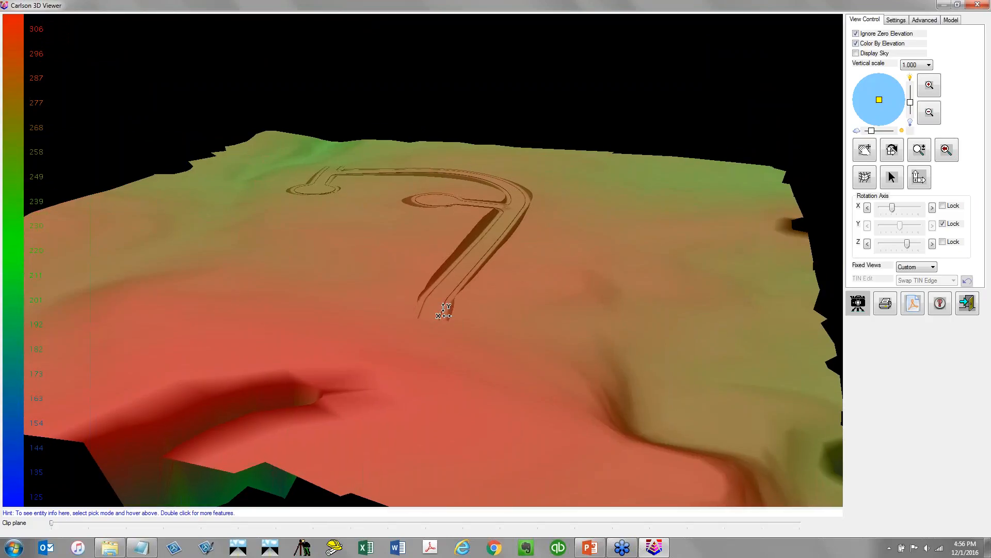
left_click(978, 6)
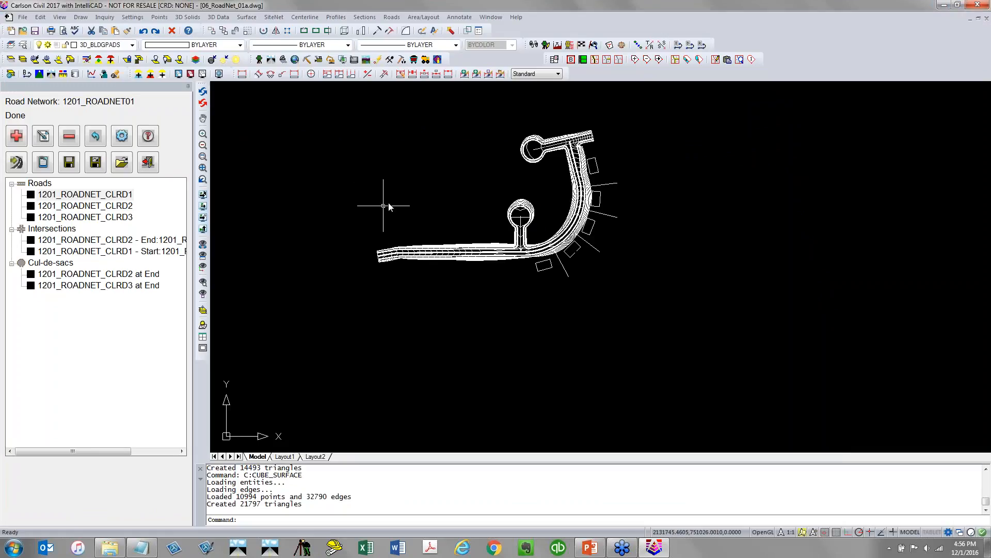
Turn off the Drawing Inspector and save the drawing
left_click(132, 17)
mouse_move(104, 17)
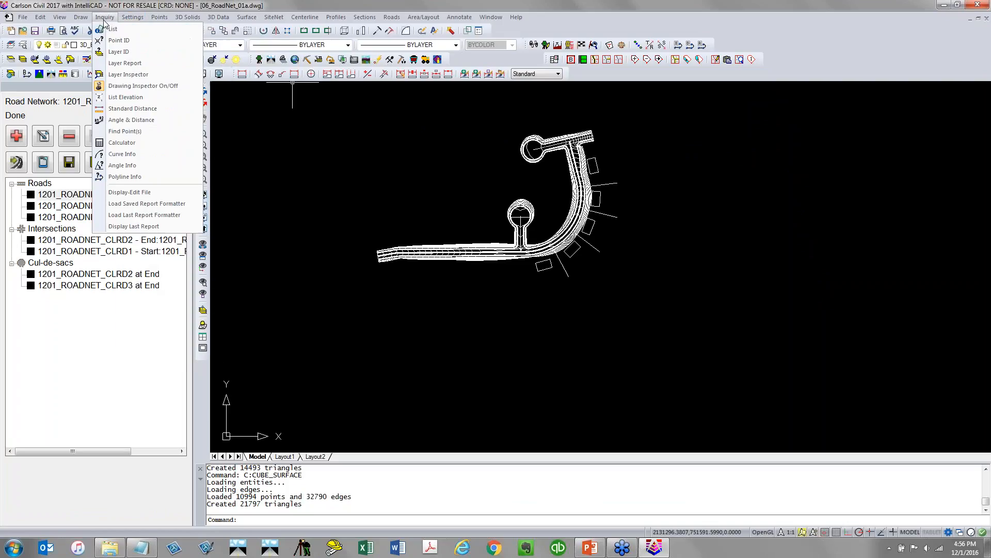
left_click(118, 86)
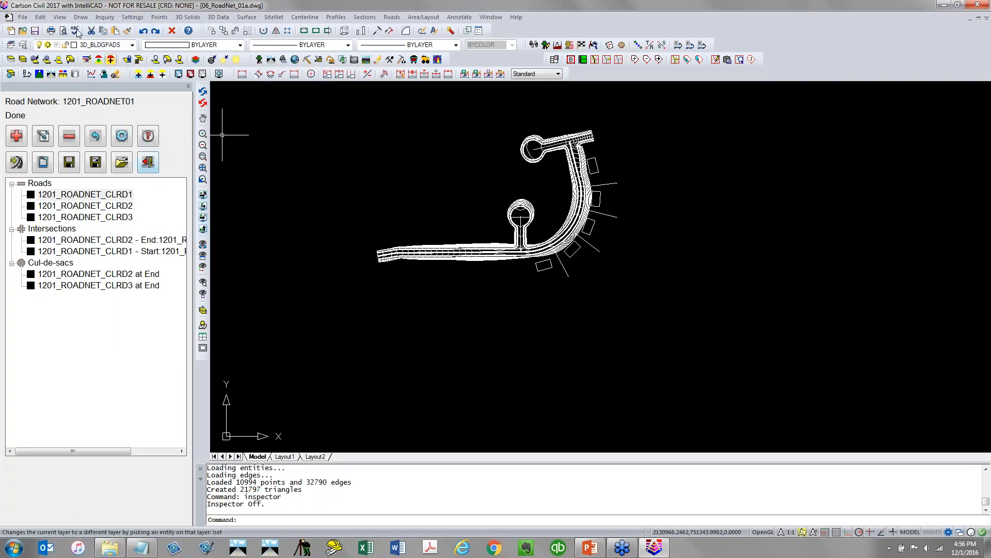
left_click(34, 31)
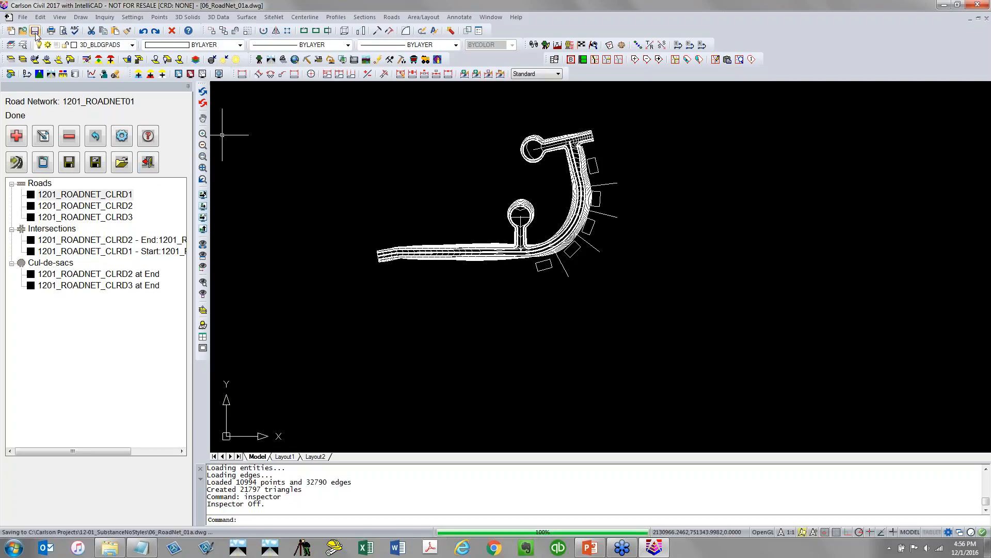
Reopen the road network and inspect the design profile of road 1201_ROADNET_CLRD2 without changing it
left_click(148, 162)
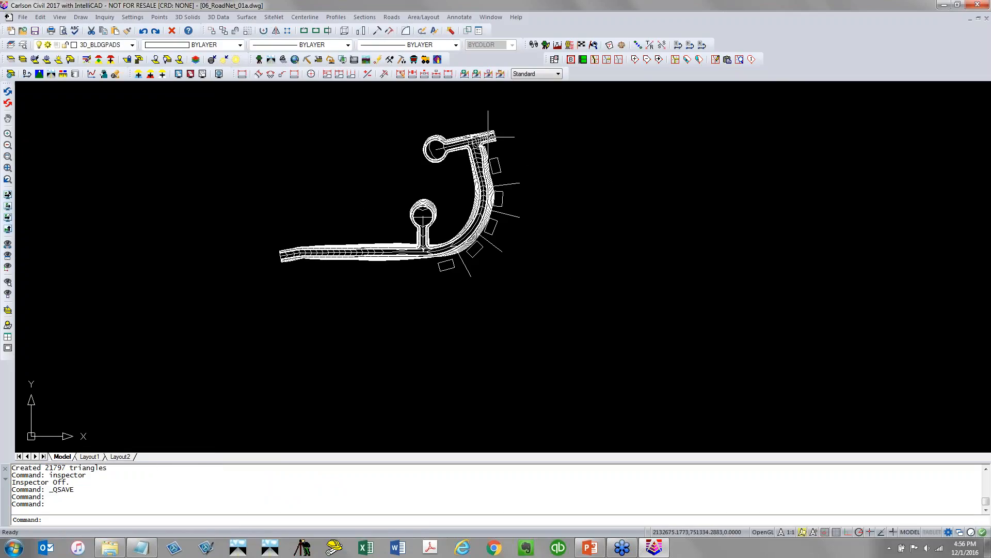
scroll(488, 137, "up", 5)
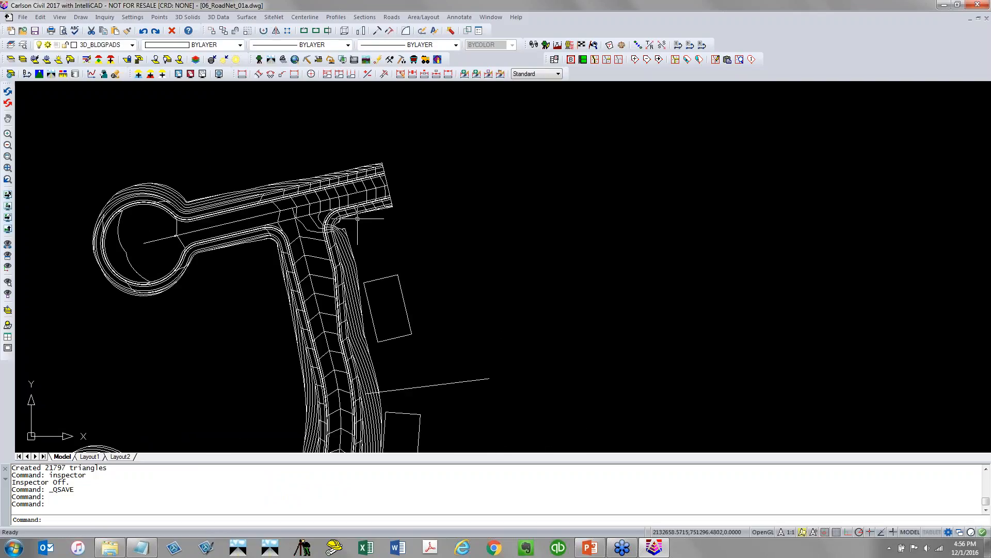
mouse_move(358, 218)
middle_mouse_down()
mouse_move(701, 207)
mouse_move(696, 234)
middle_mouse_up()
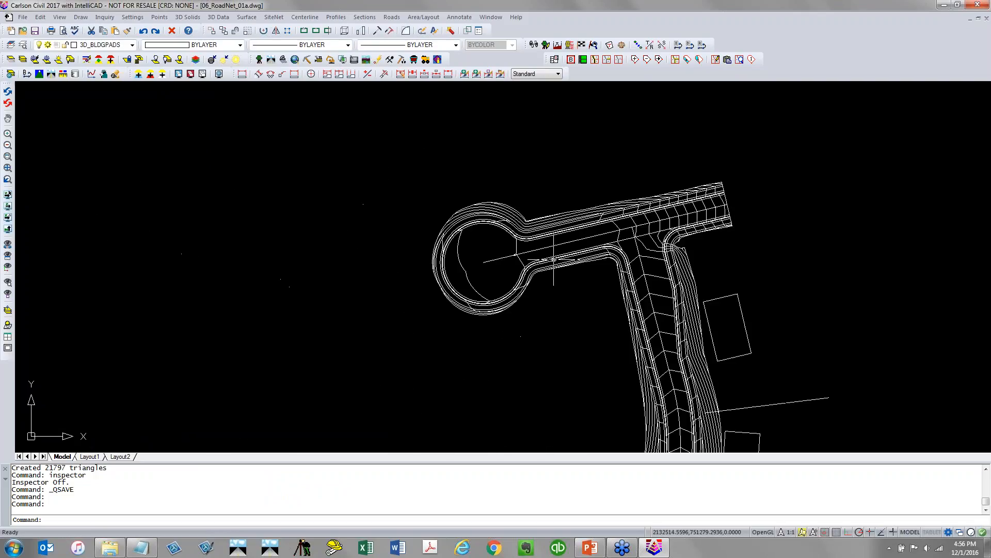
left_click(391, 17)
left_click(419, 226)
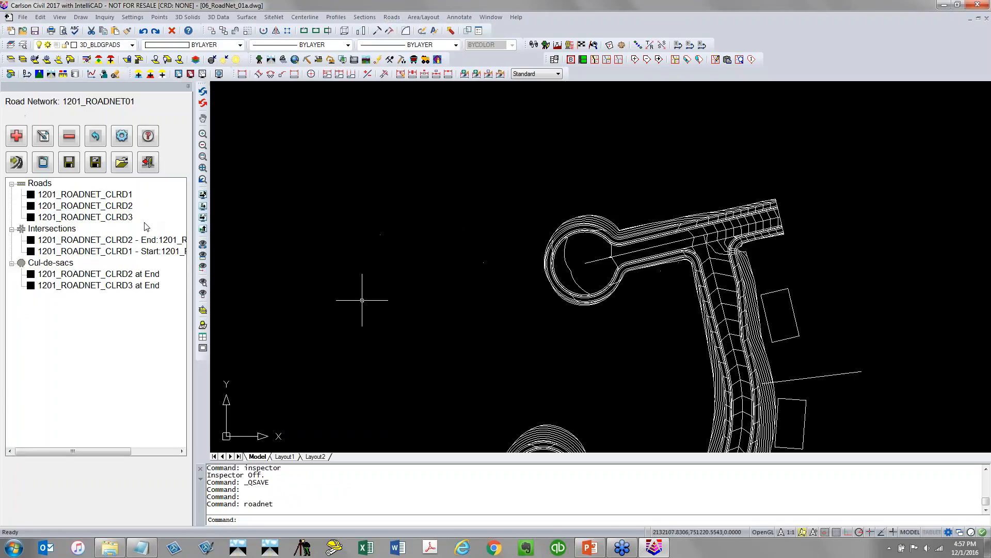
double_click(123, 206)
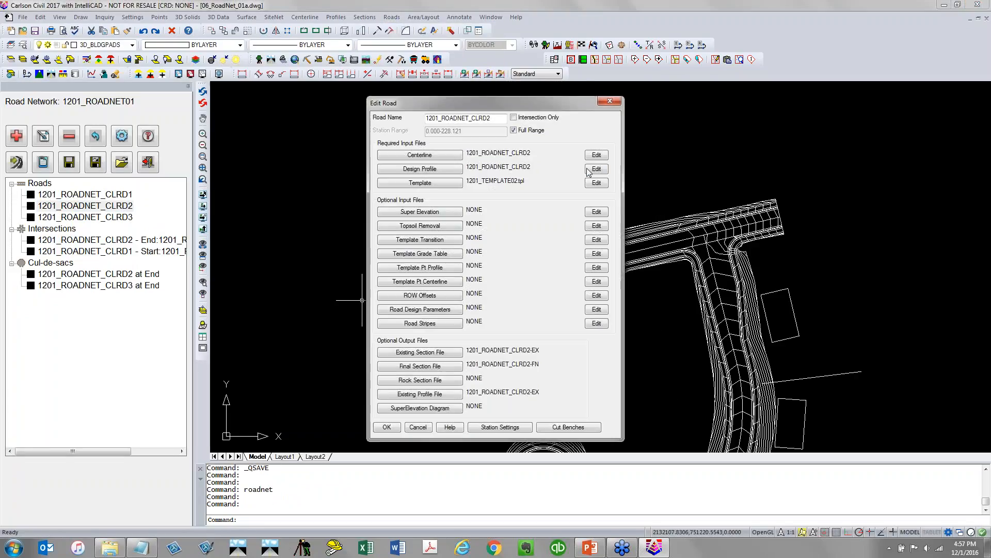
left_click(596, 169)
mouse_move(535, 136)
left_mouse_down()
mouse_move(488, 117)
mouse_move(335, 96)
mouse_move(212, 102)
left_mouse_up()
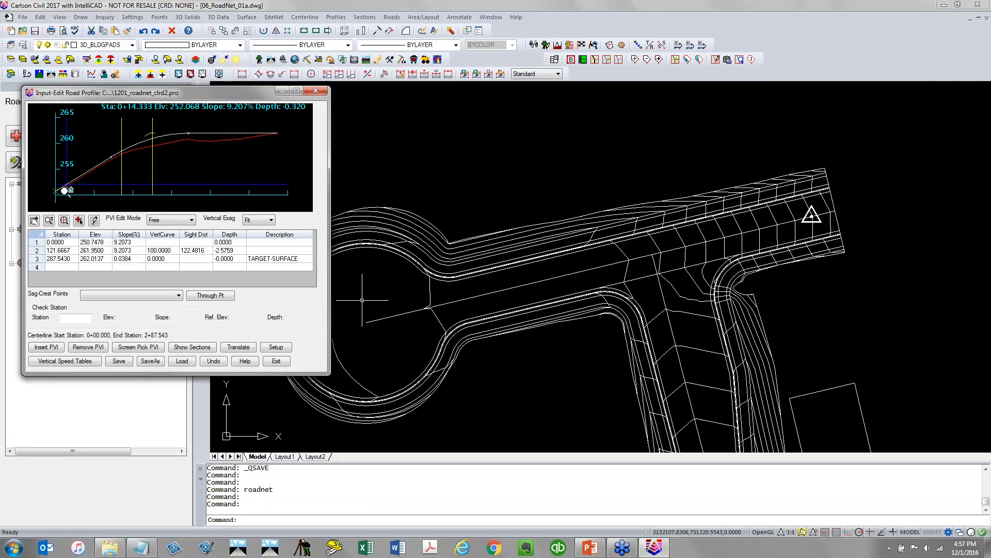
left_click(277, 361)
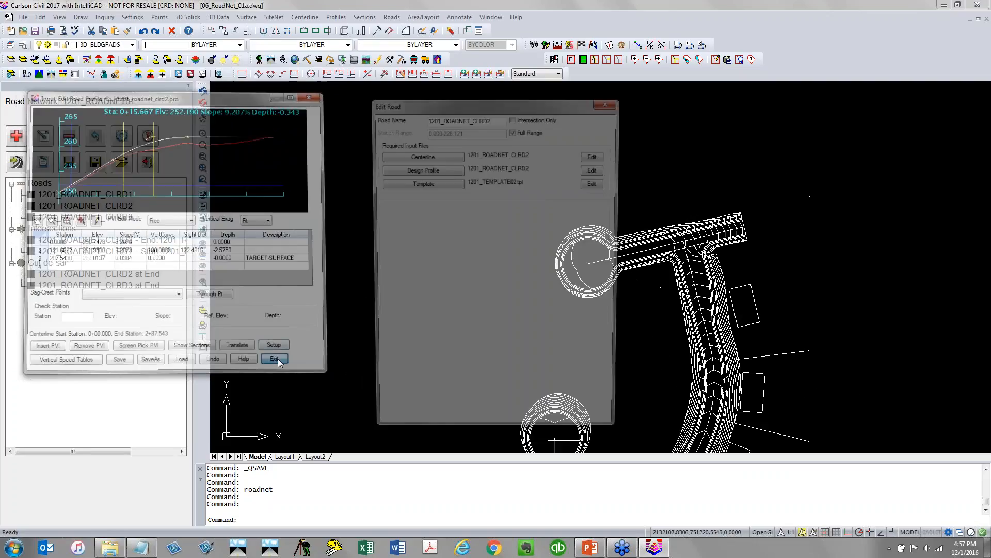
left_click(425, 429)
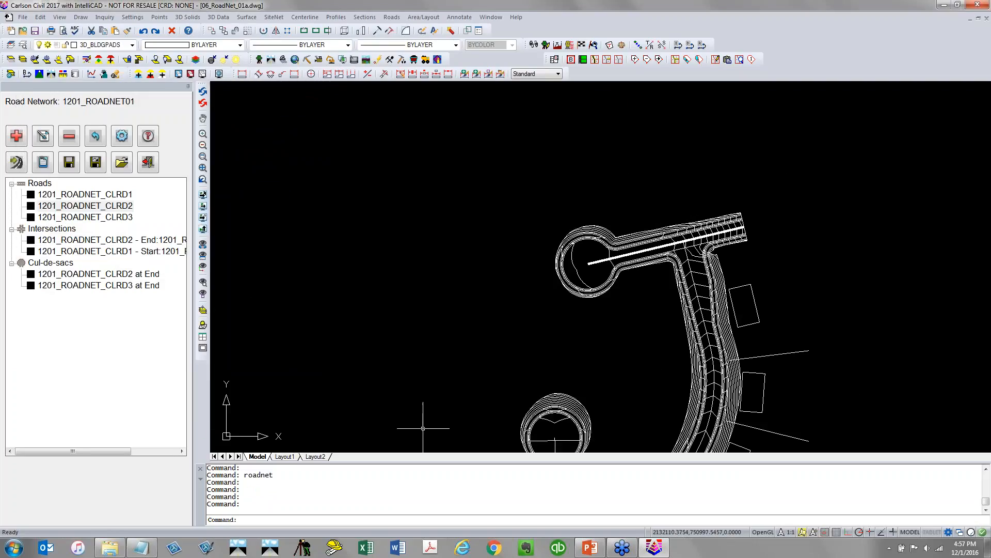
Exit the road network editor, saving changes, and switch to the Carlson Hydrology module
left_click(148, 164)
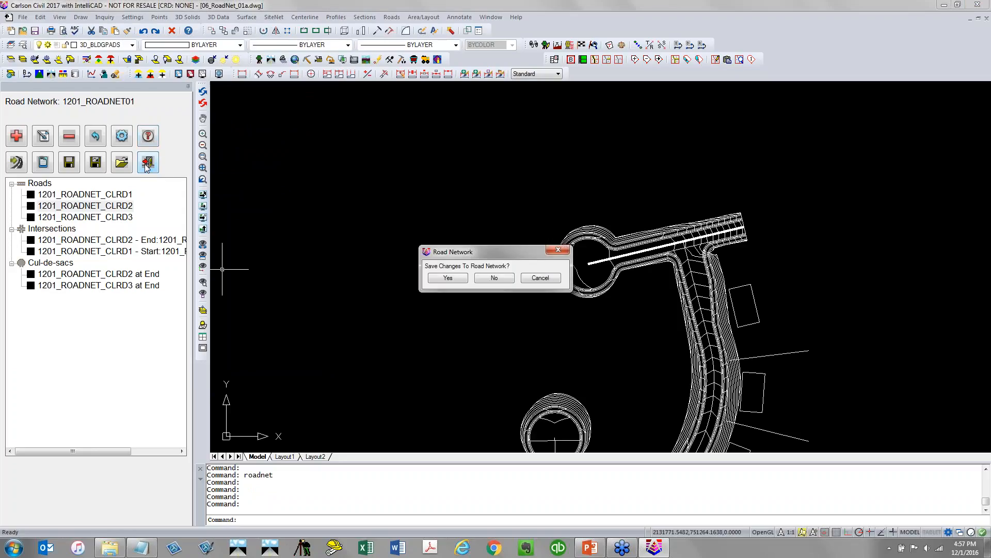
left_click(447, 278)
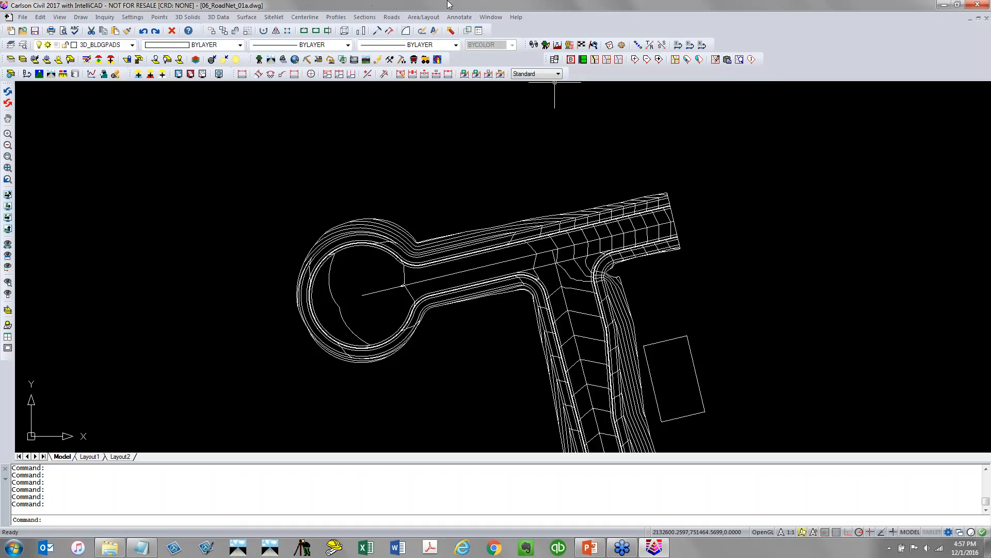
left_click(283, 60)
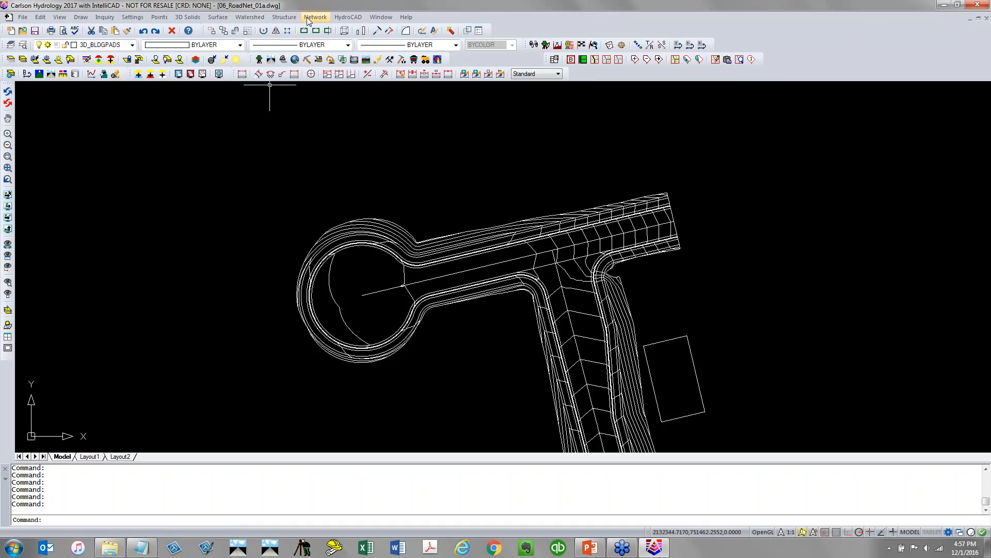
Open Sewer Network Settings and create a new storm sewer network file named 1201_STORM
left_click(311, 17)
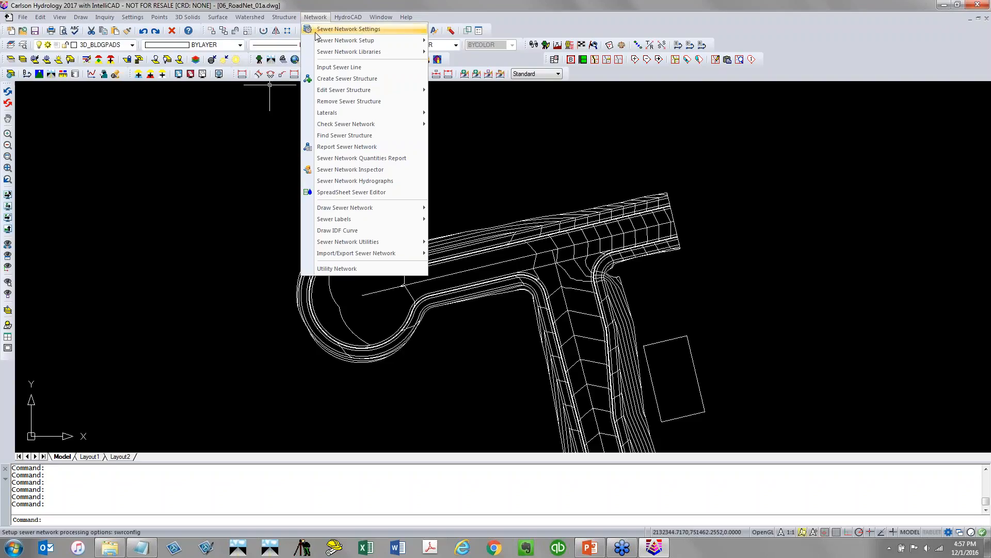
left_click(318, 31)
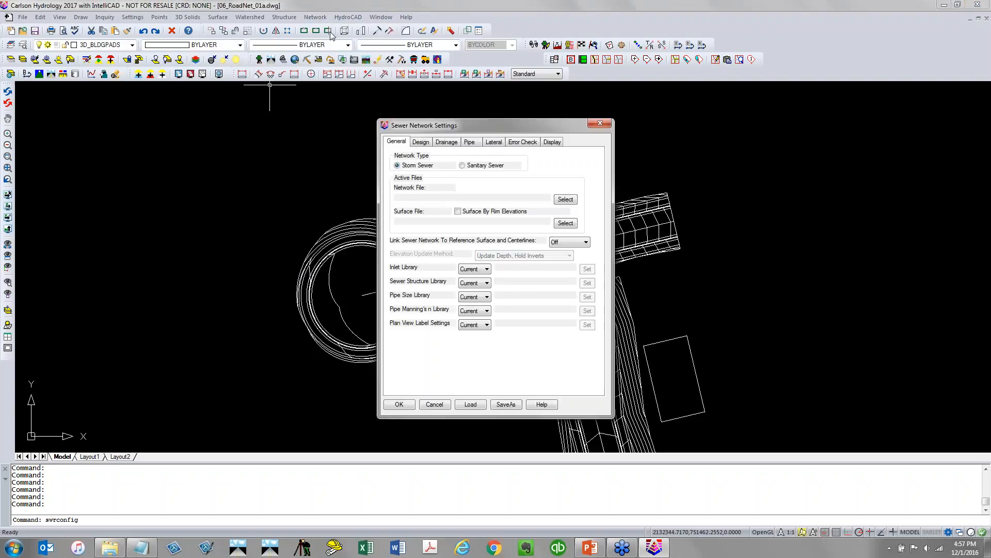
mouse_move(414, 124)
left_mouse_down()
mouse_move(301, 100)
mouse_move(90, 100)
left_mouse_up()
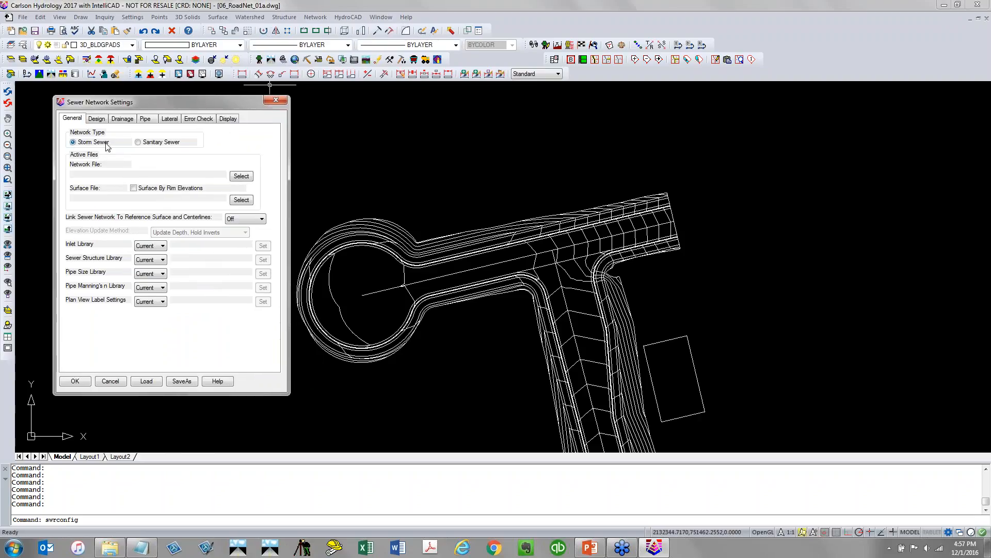
left_click(241, 176)
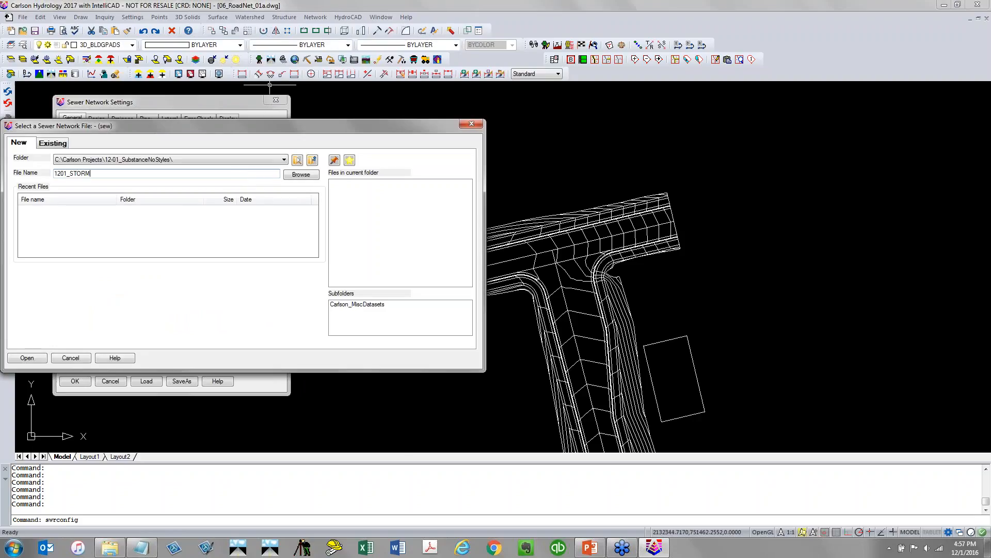
type("1201_STORM")
key("Return")
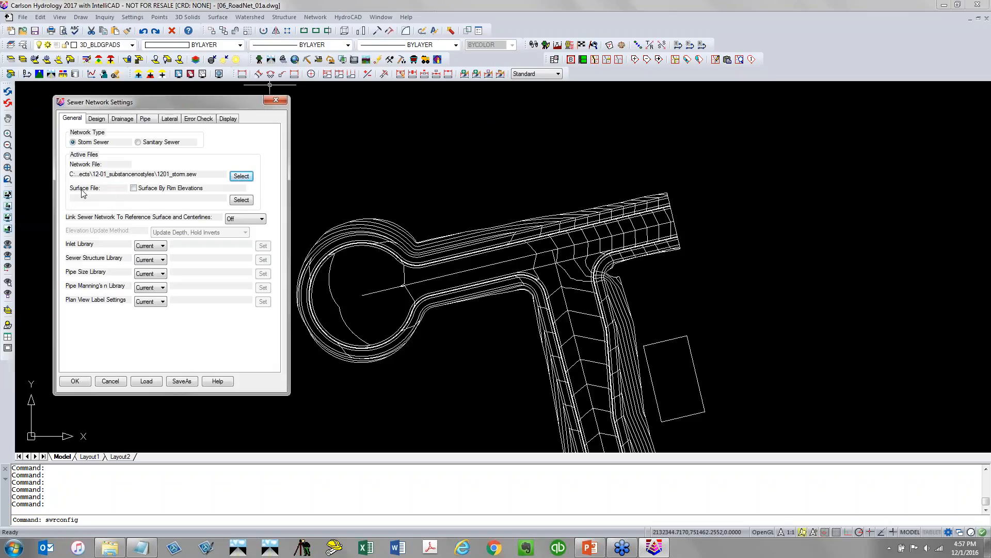
Set the sewer network surface file to 1201_ROADNET_MERGED.tin
left_click(232, 201)
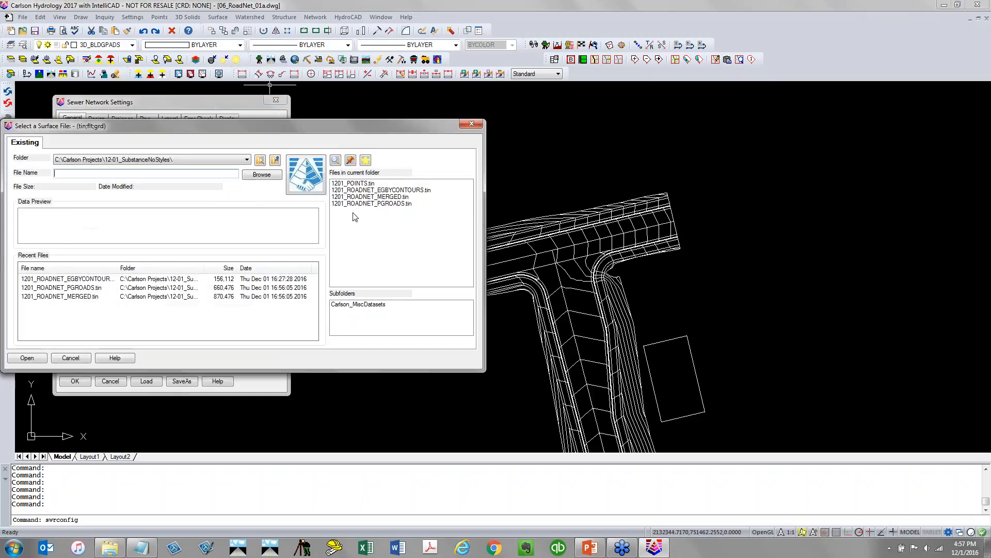
left_click(394, 196)
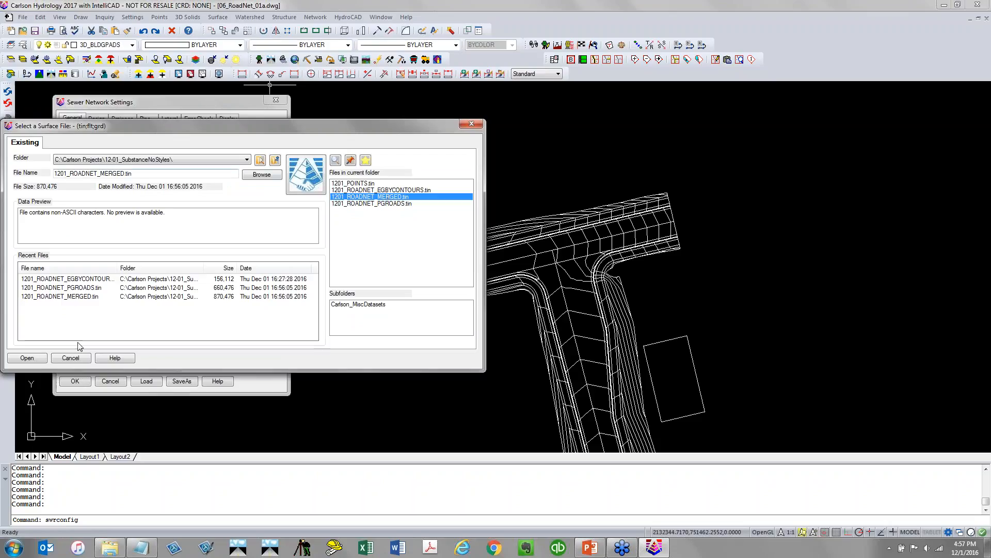
left_click(27, 358)
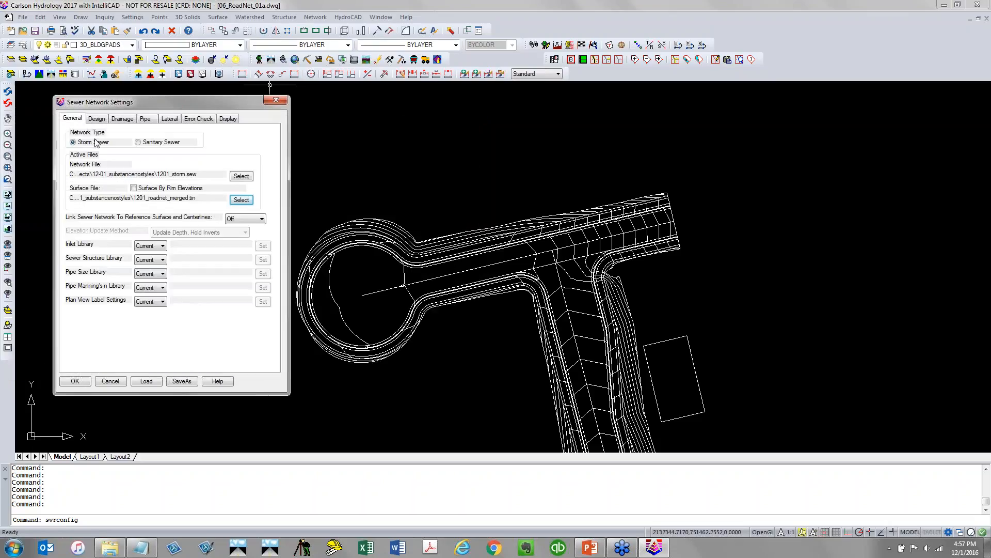
Review the Design, Drainage, rainfall library, Pipe and Lateral settings, then accept the sewer network settings
left_click(102, 119)
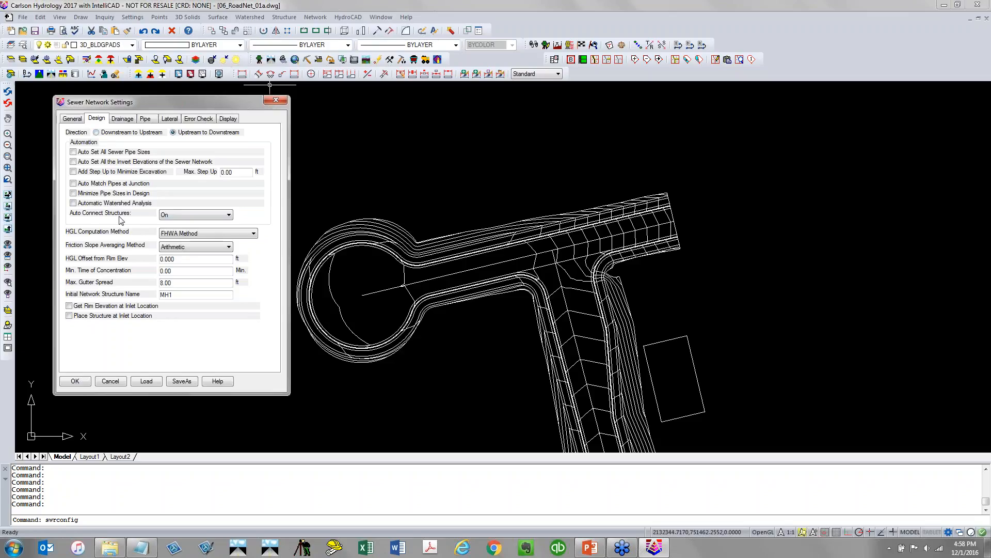
left_click(117, 123)
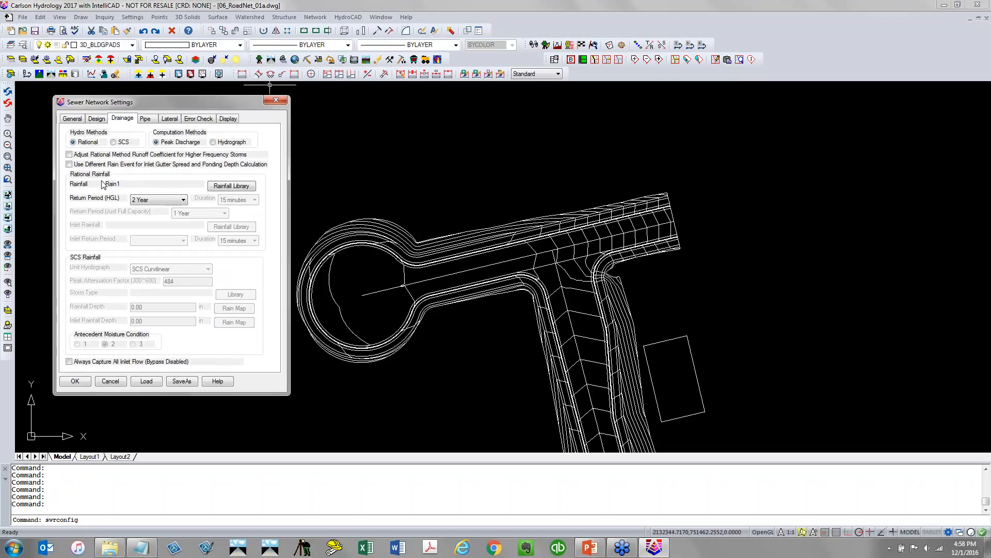
left_click(232, 186)
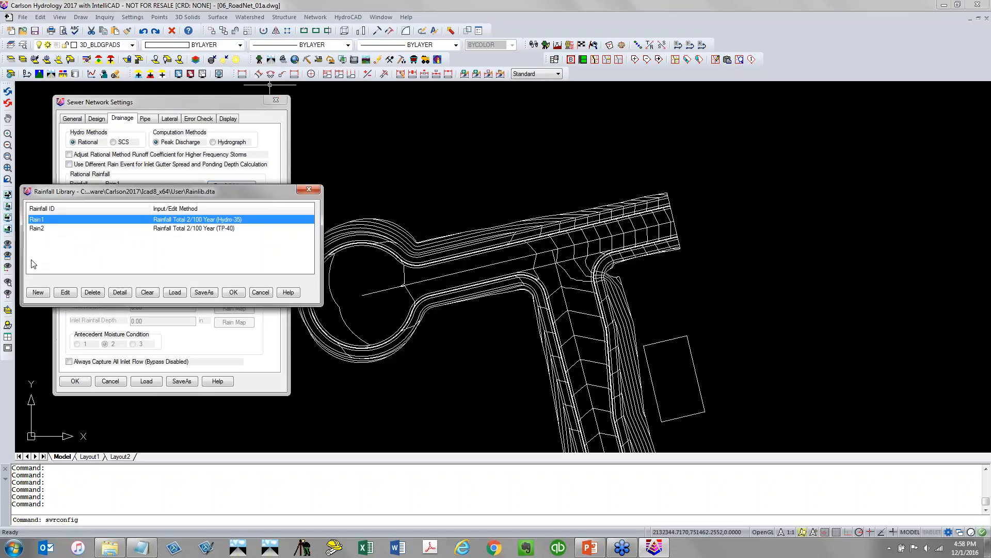
left_click(234, 292)
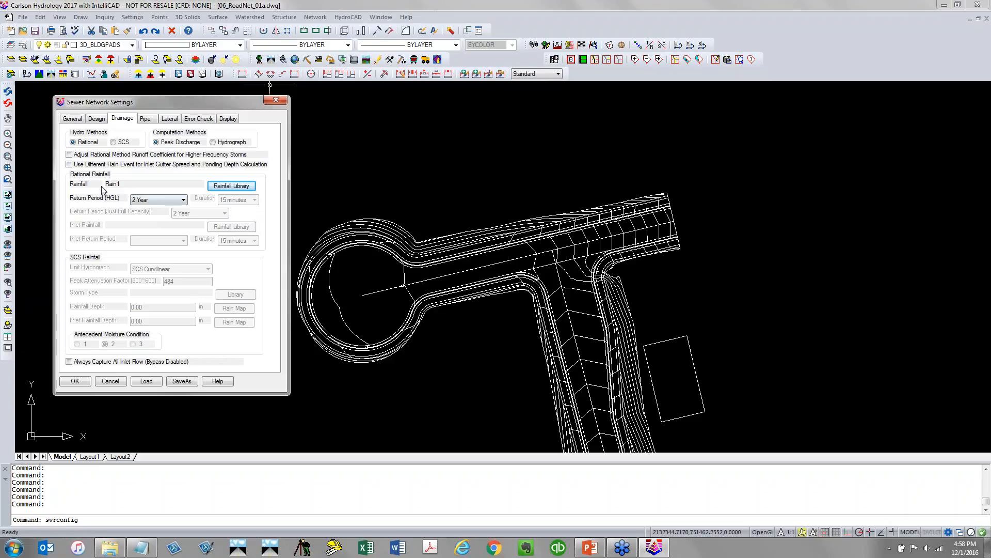
left_click(145, 119)
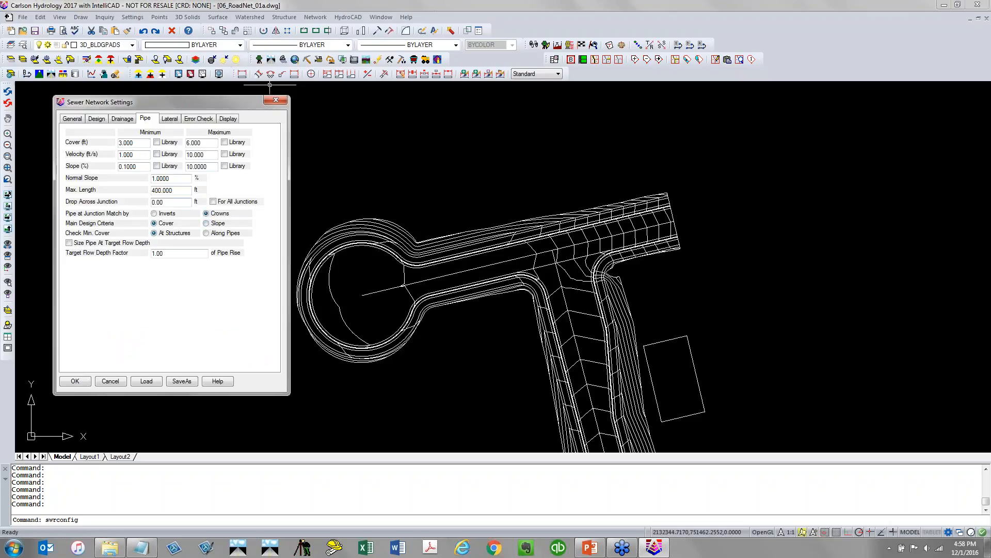
left_click(171, 119)
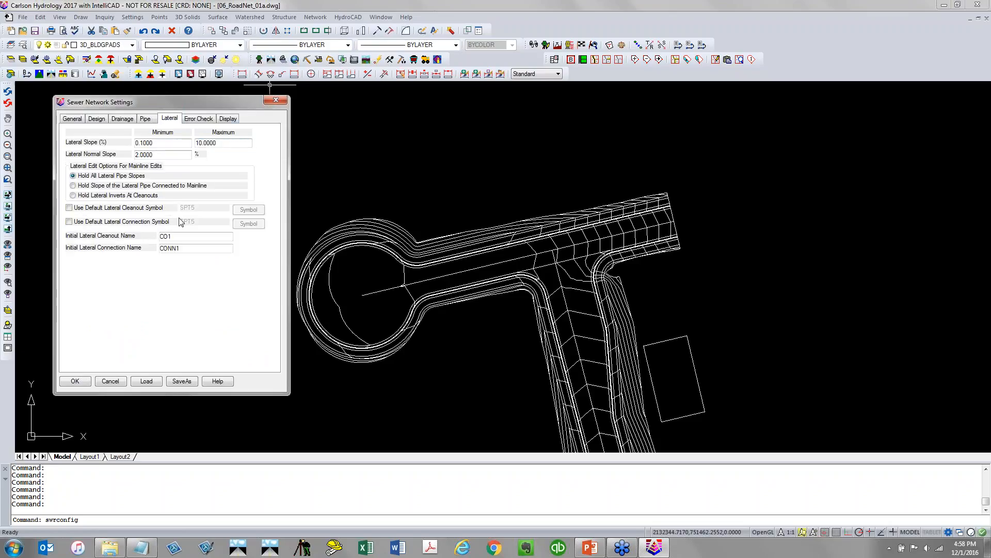
left_click(75, 381)
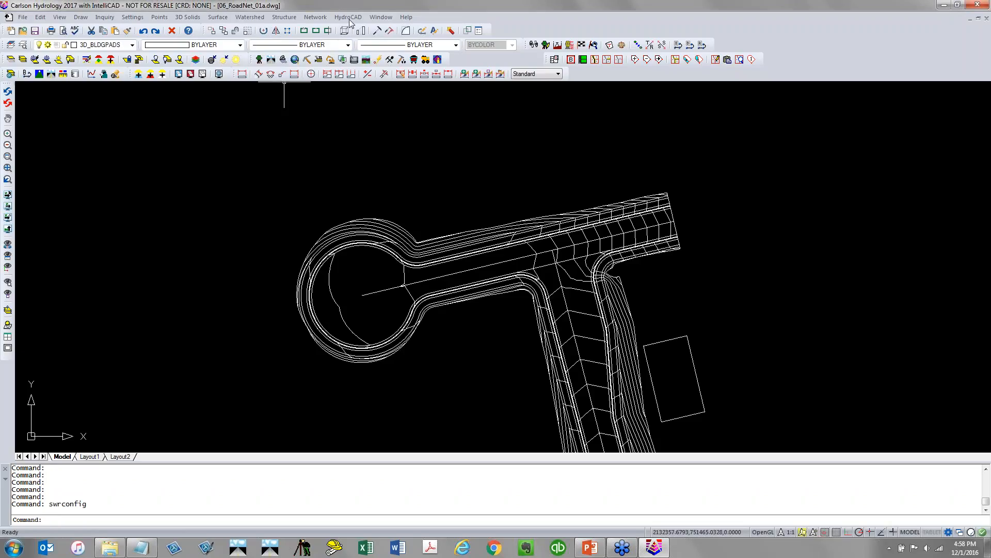
Create the first sewer structure, snapping it to the nearest point on the curb line near the cul-de-sac
left_click(327, 19)
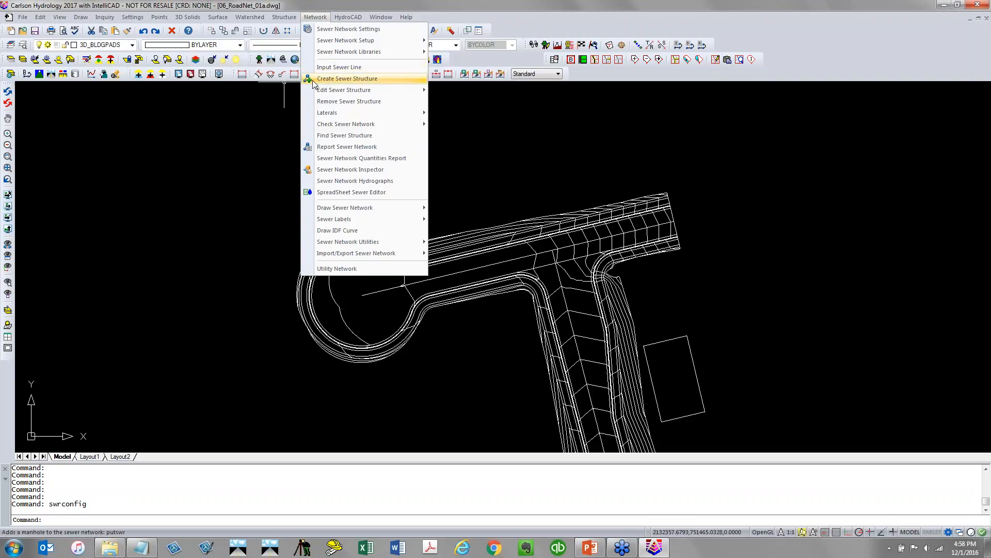
left_click(347, 79)
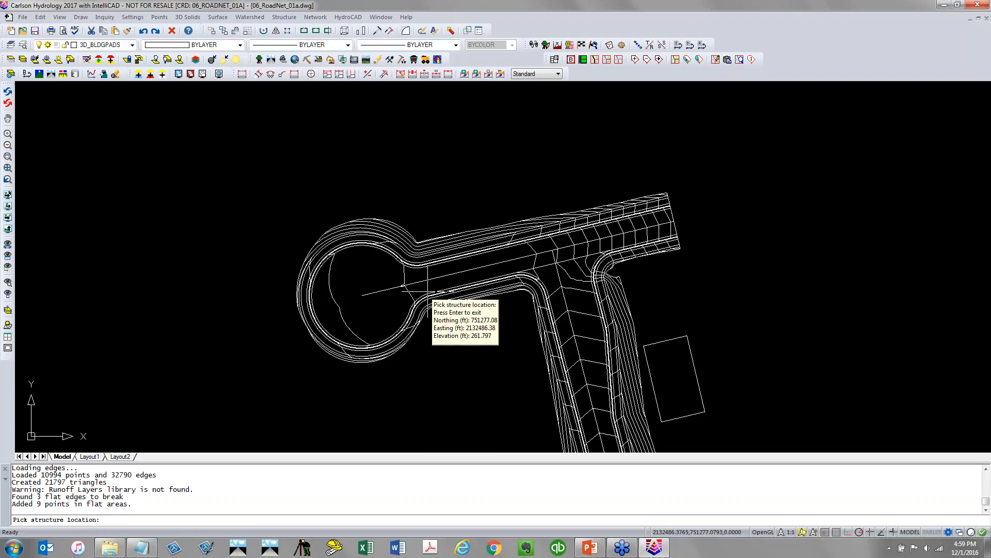
scroll(427, 294, "up", 5)
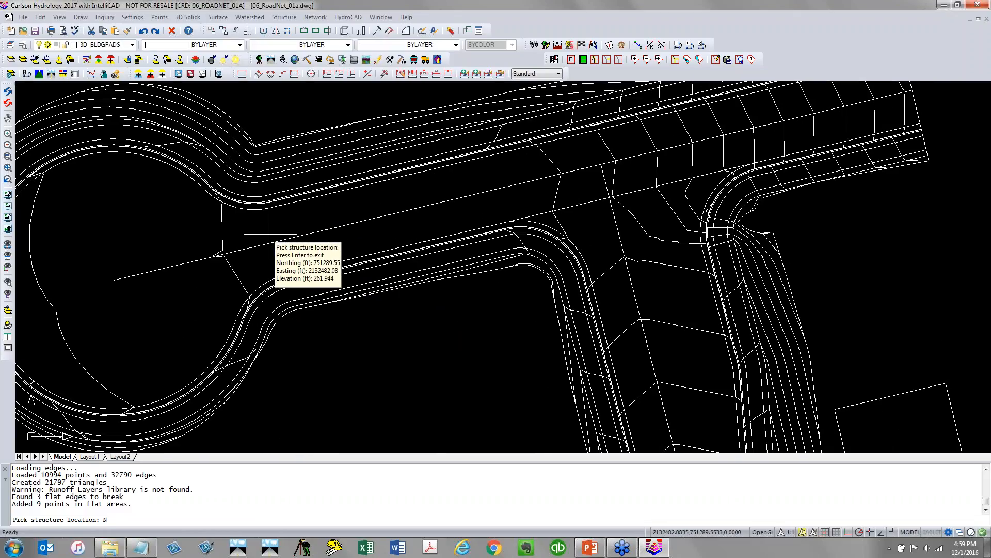
type("NEA")
key("Return")
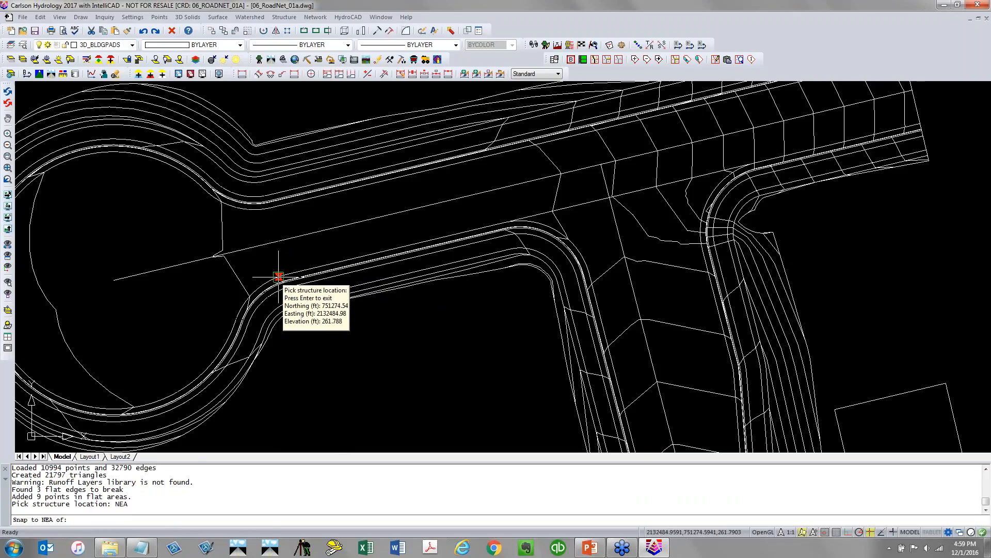
left_click(276, 277)
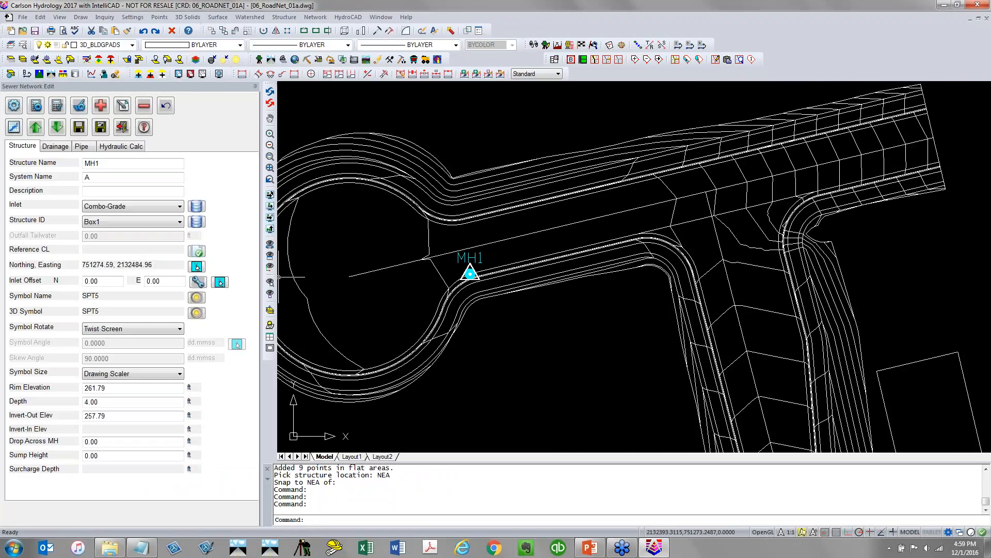
Change the MH1 structure's symbol to INLET3
left_click(124, 165)
left_click(204, 296)
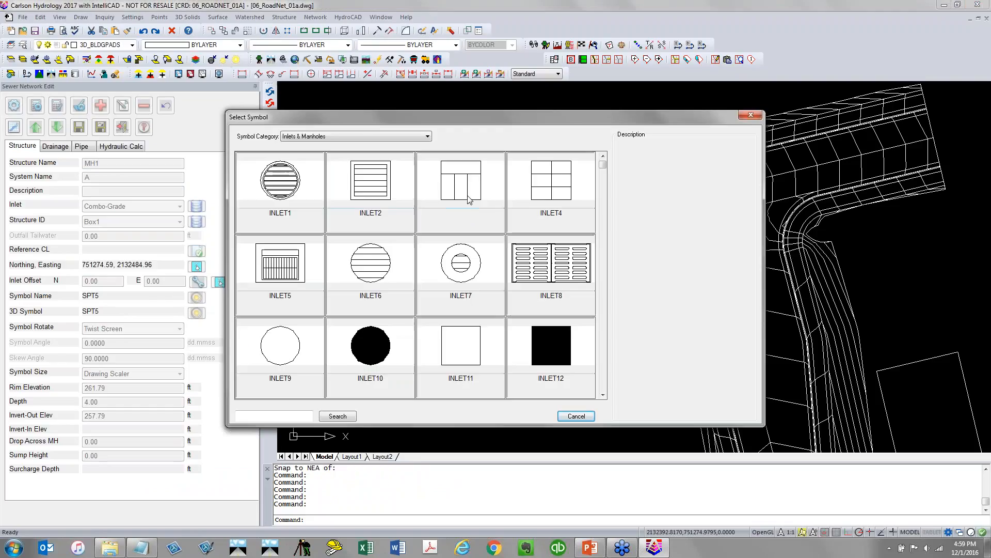
left_click(466, 196)
scroll(472, 277, "up", 5)
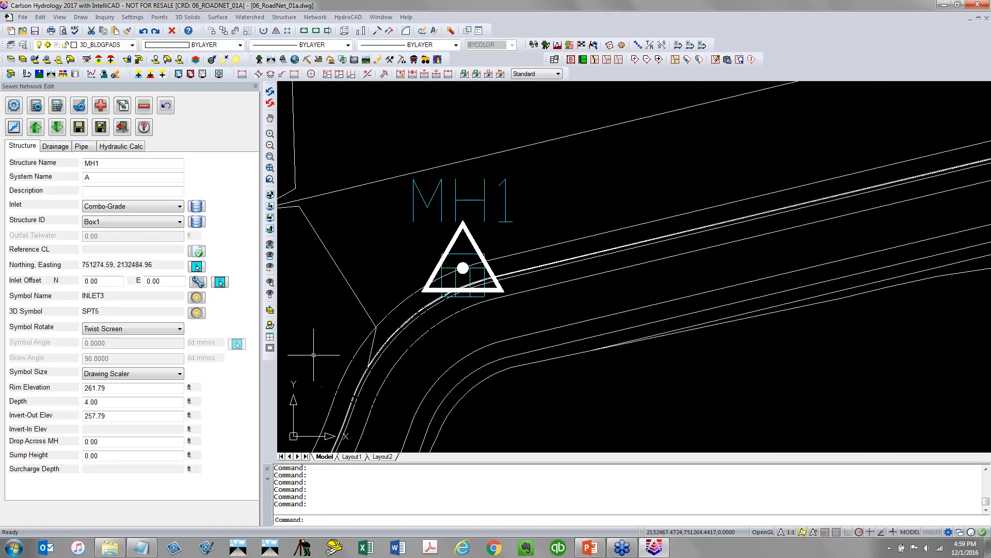
Set MH1's reference centerline to the centerline file 1201_ROADNET_CLRD2.cl
left_click(199, 253)
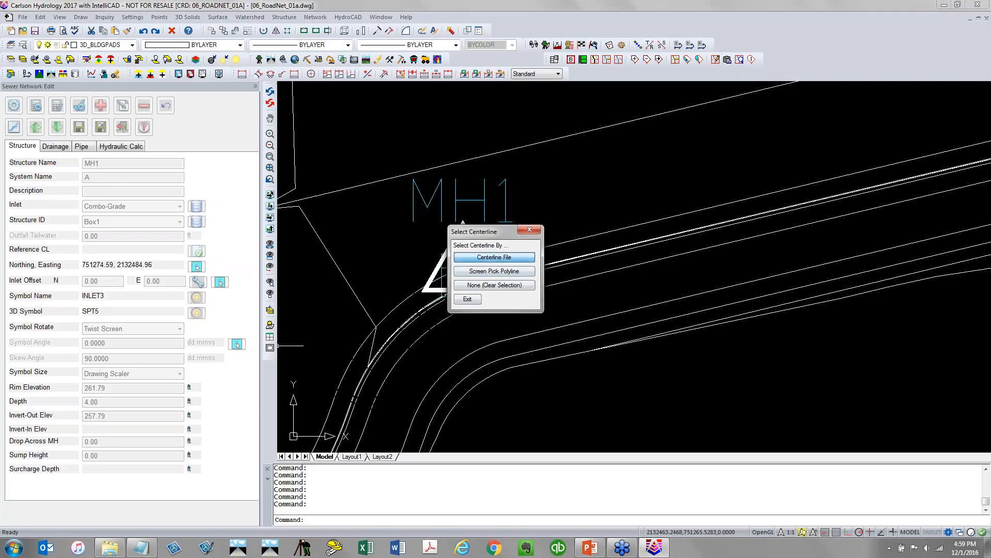
left_click(524, 257)
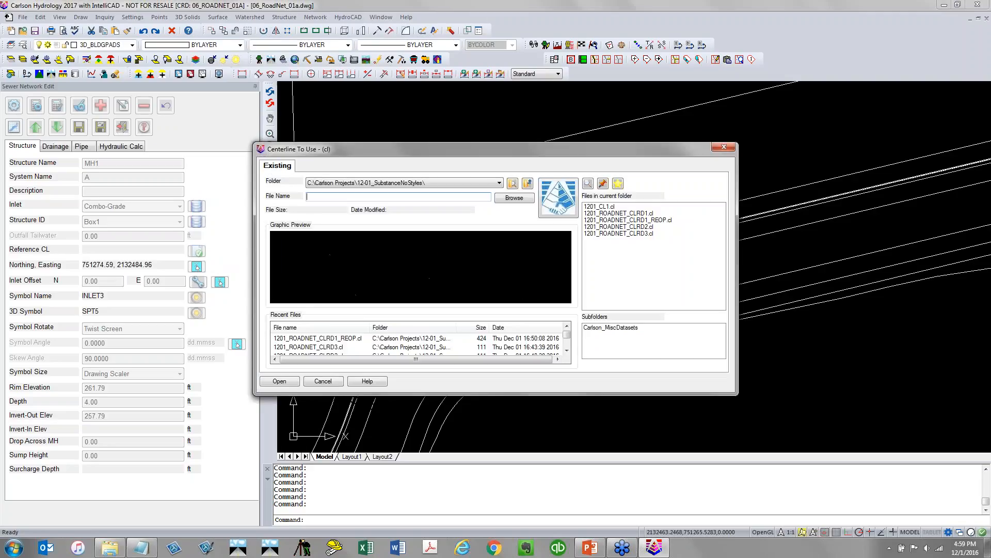
left_click(634, 228)
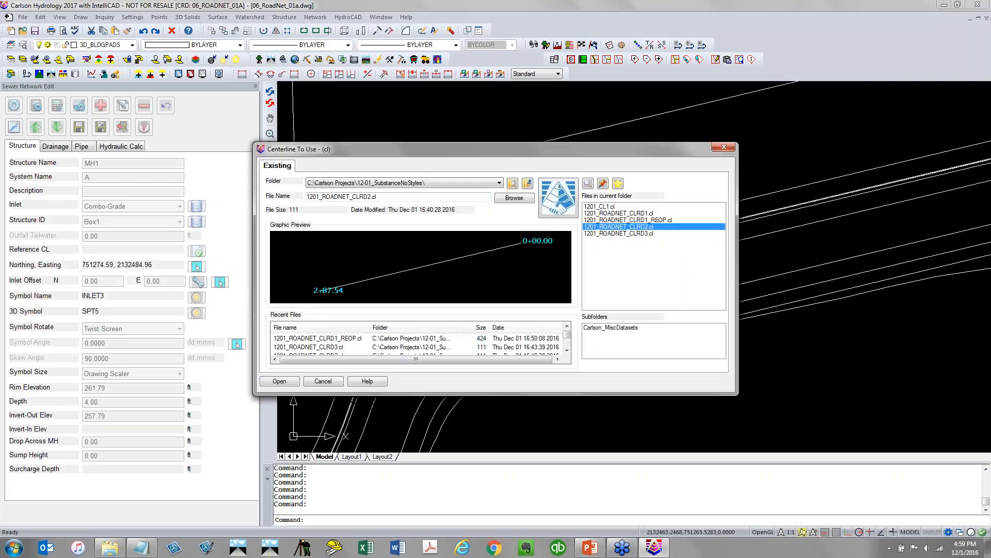
left_click(280, 381)
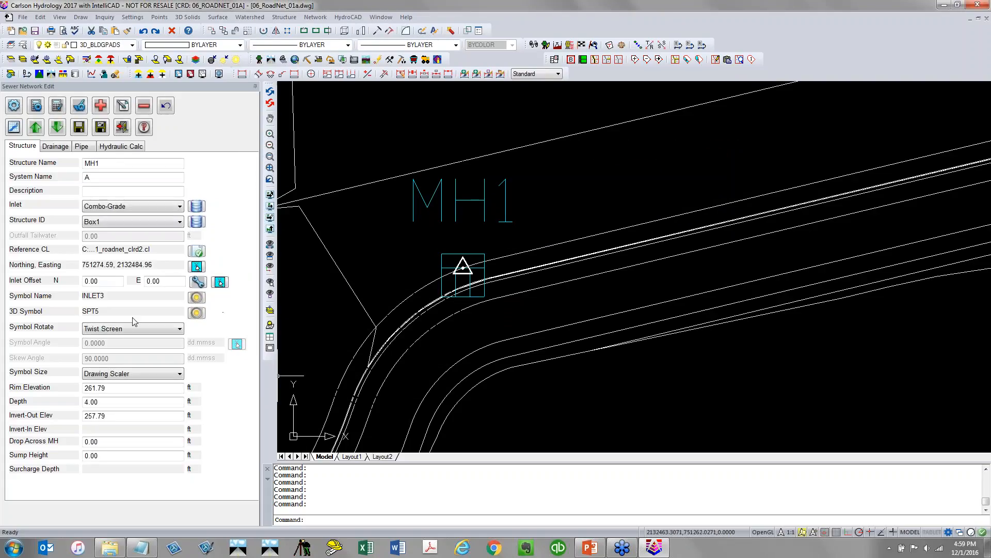
Set MH1's symbol rotation to Parallel to CL Up
left_click(93, 330)
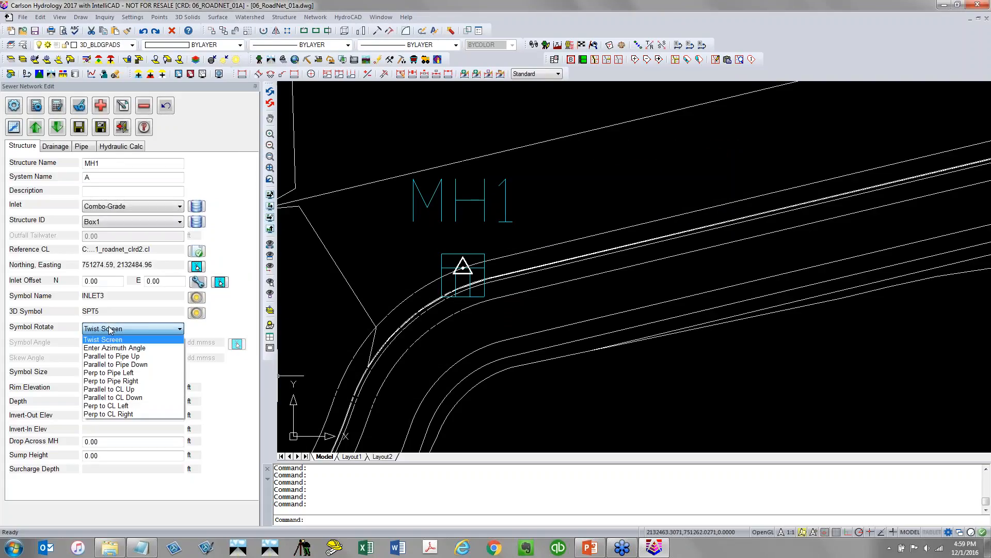
left_click(123, 397)
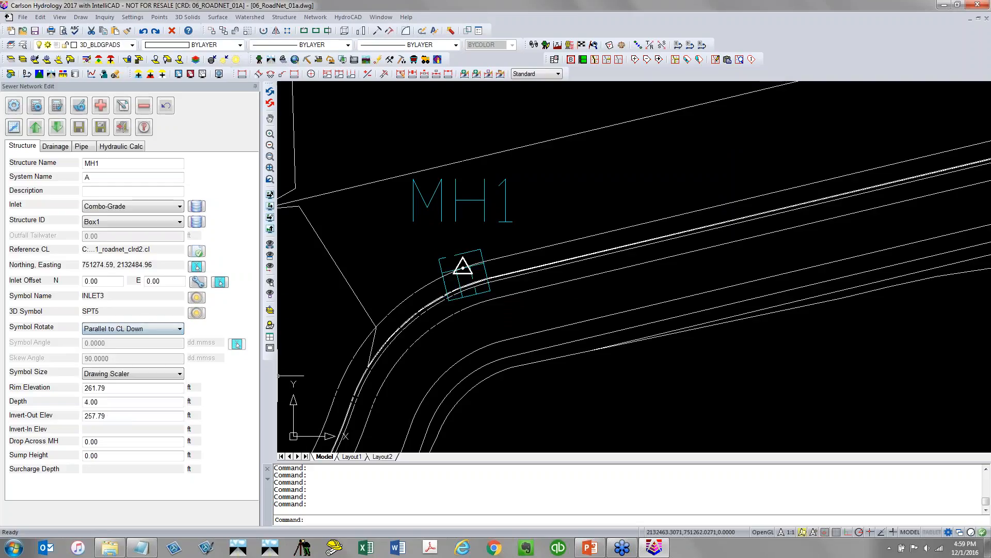
left_click(138, 331)
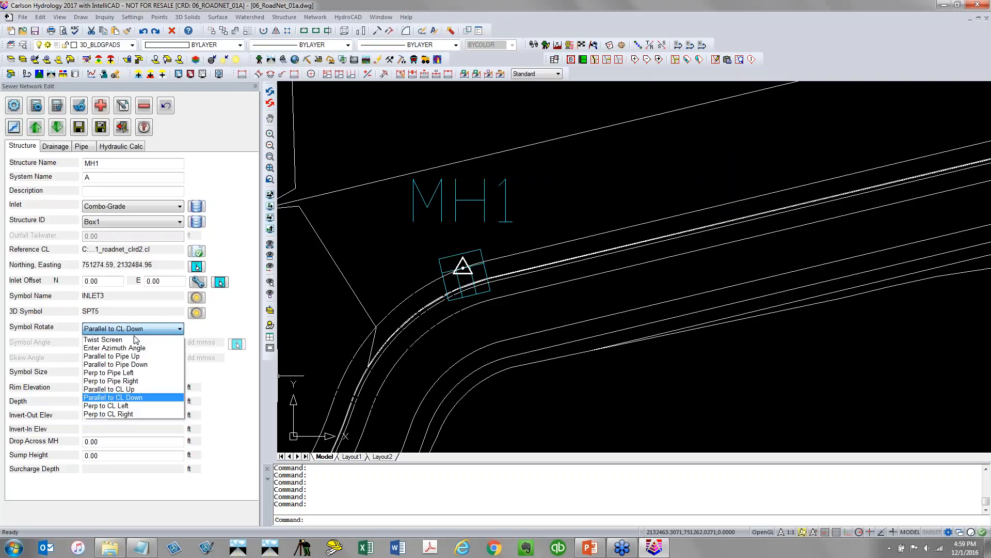
left_click(109, 389)
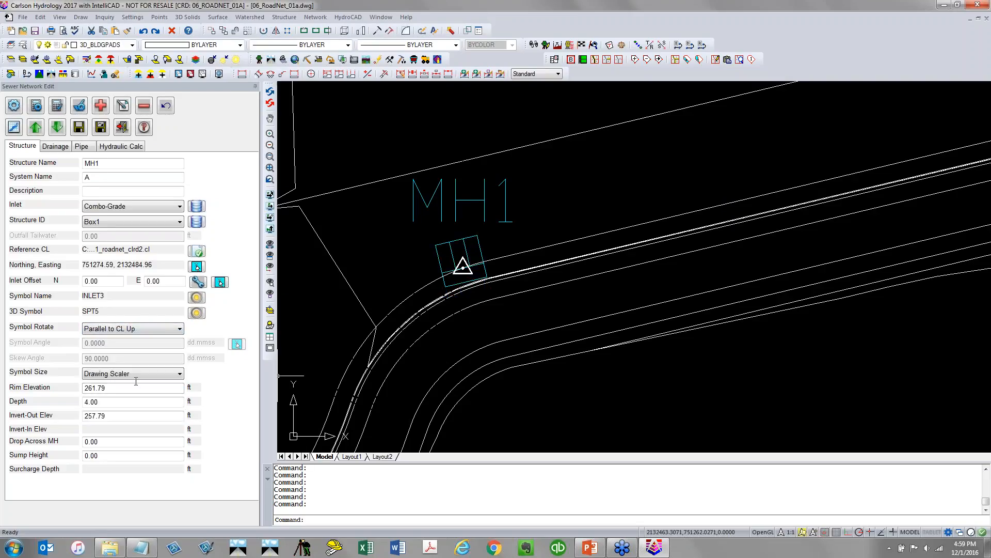
Add a second structure by picking a point snapped to the nearest point on the opposite curb line
scroll(353, 267, "down", 3)
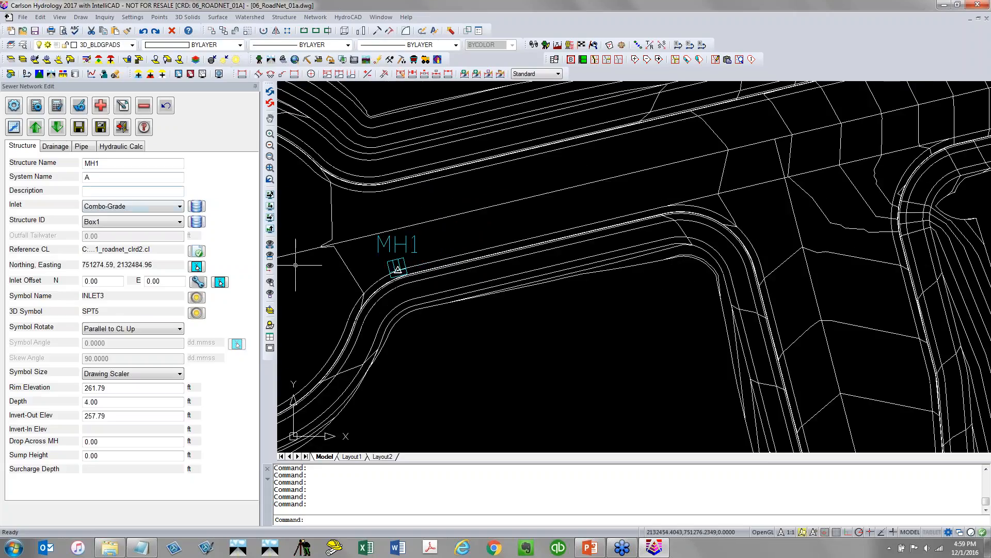
left_click(101, 107)
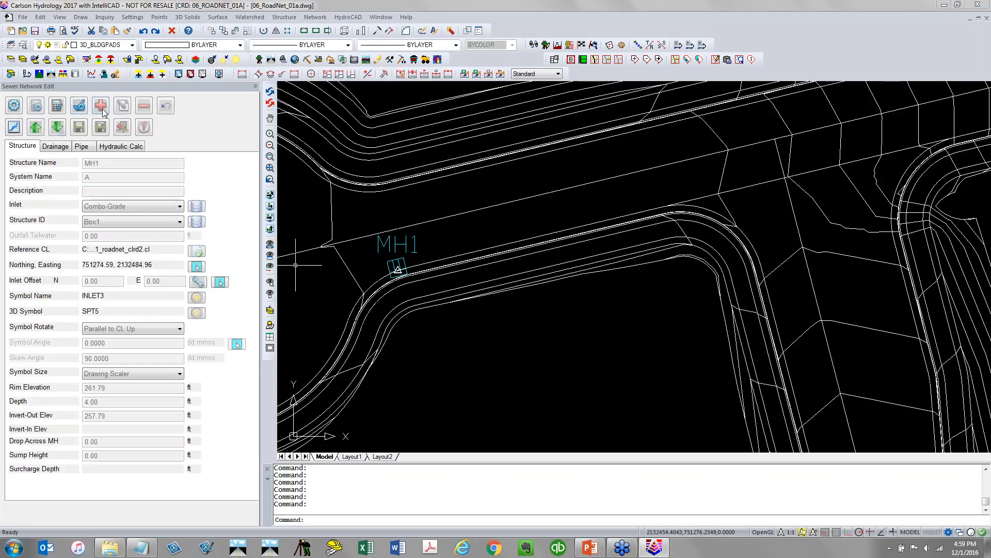
left_click(514, 248)
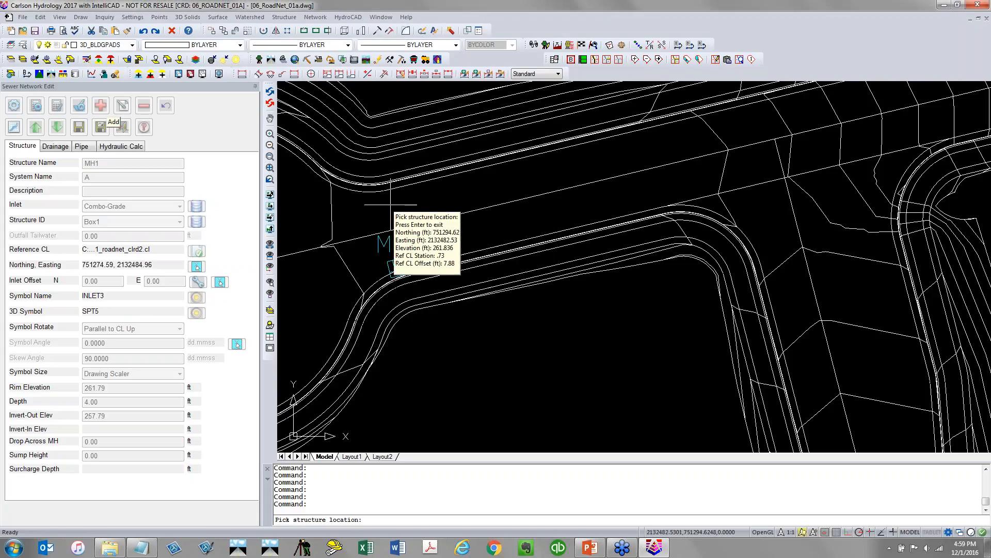
type("NEA")
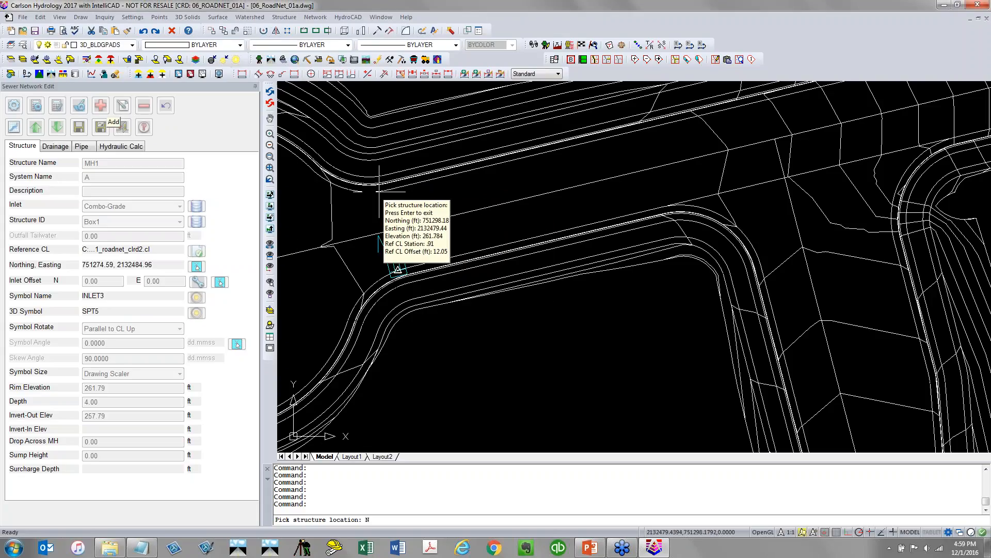
key("Return")
left_click(383, 191)
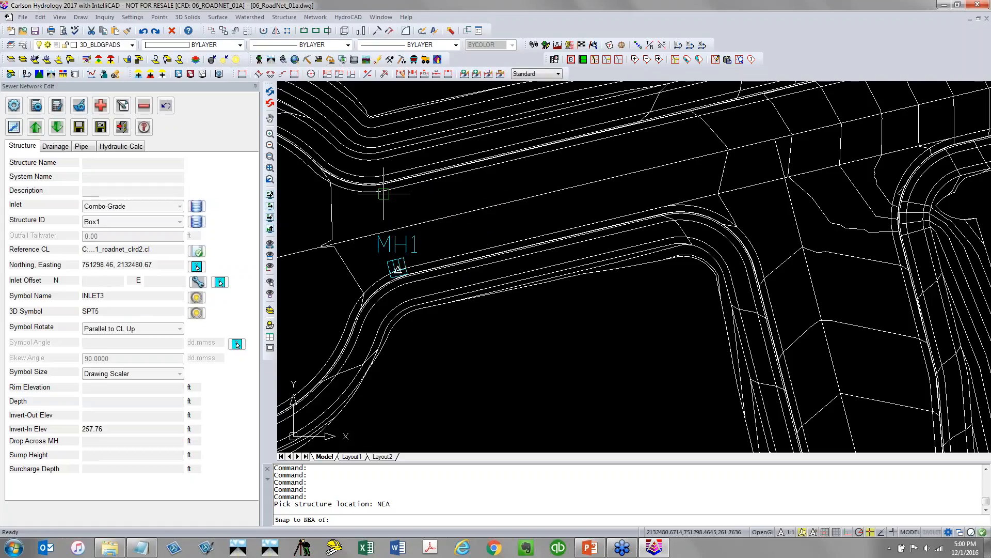
Set MH2's symbol rotation to Parallel to CL Down
scroll(664, 281, "up", 4)
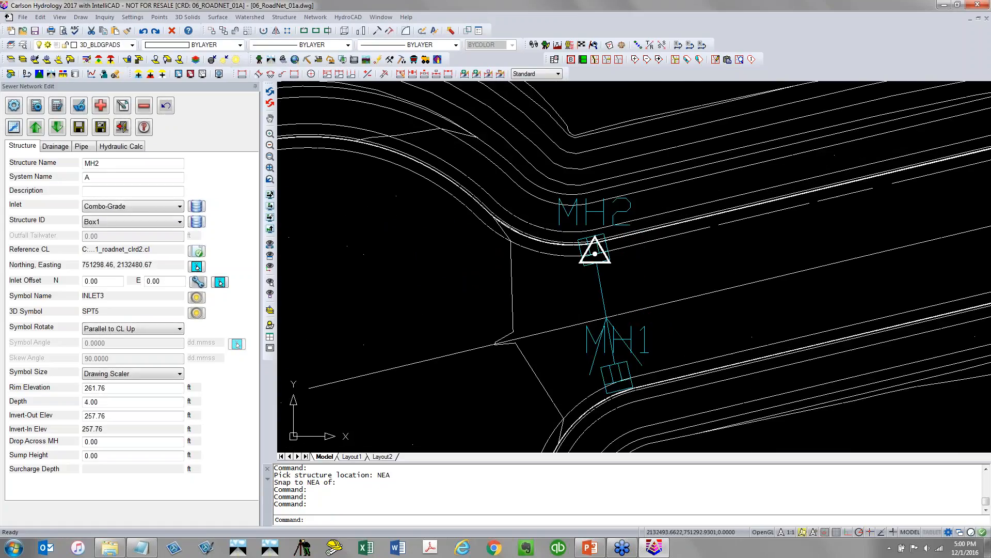
left_click(137, 329)
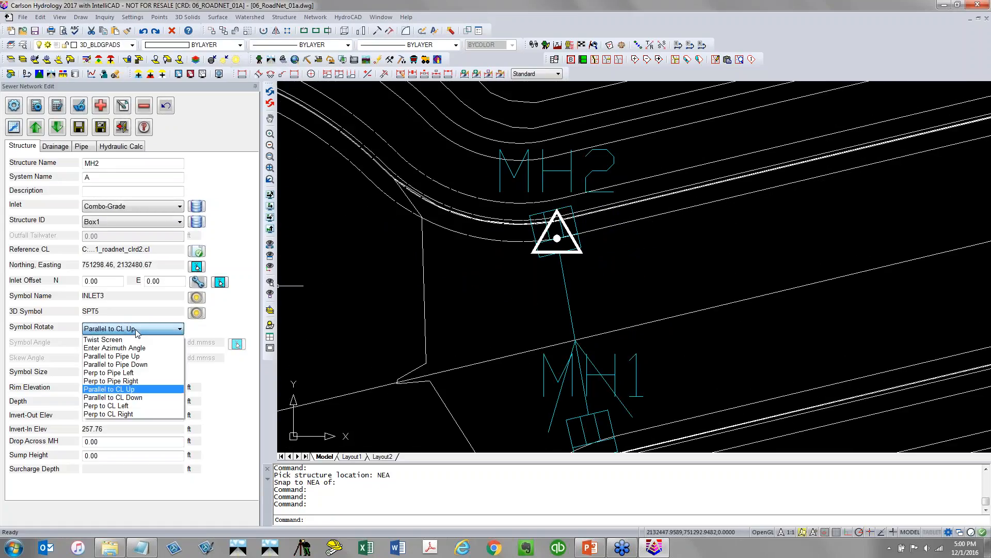
left_click(129, 397)
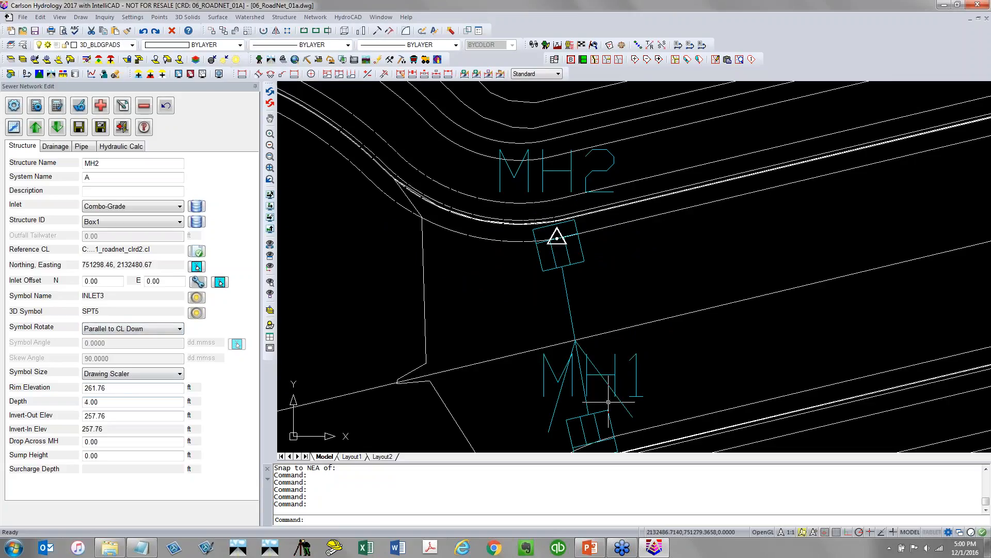
scroll(605, 392, "down", 2)
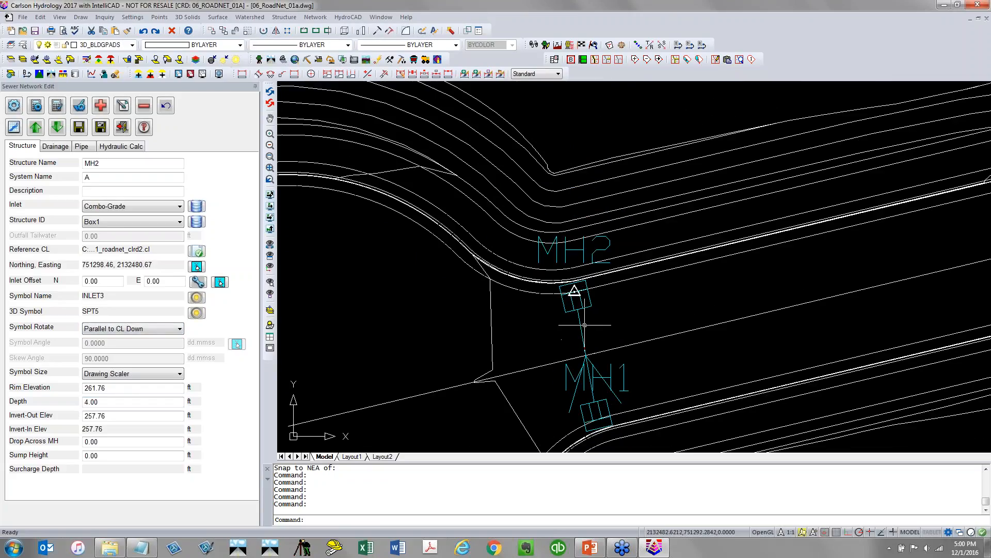
Set the pipe from MH1 into MH2 to an 18.00 inch pipe size
left_click(83, 148)
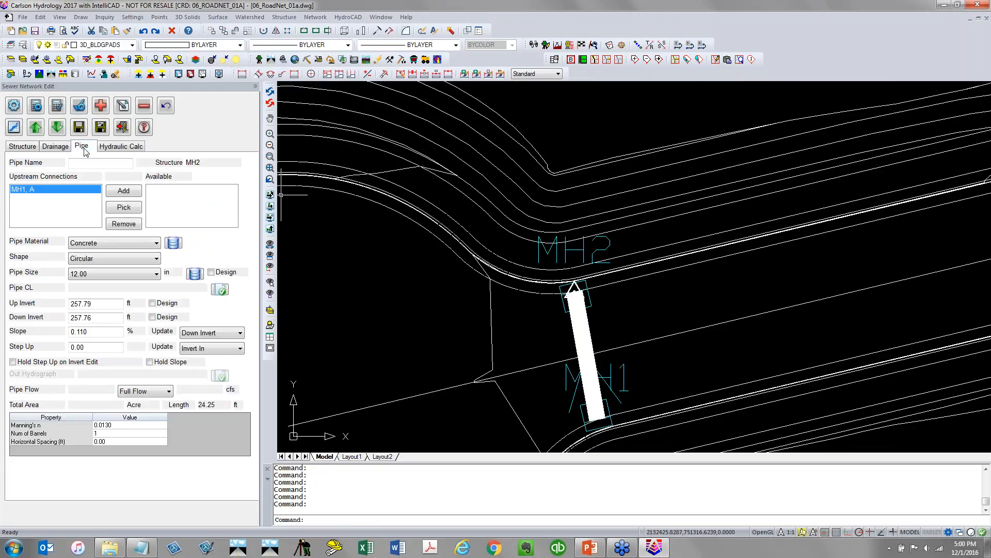
left_click(129, 275)
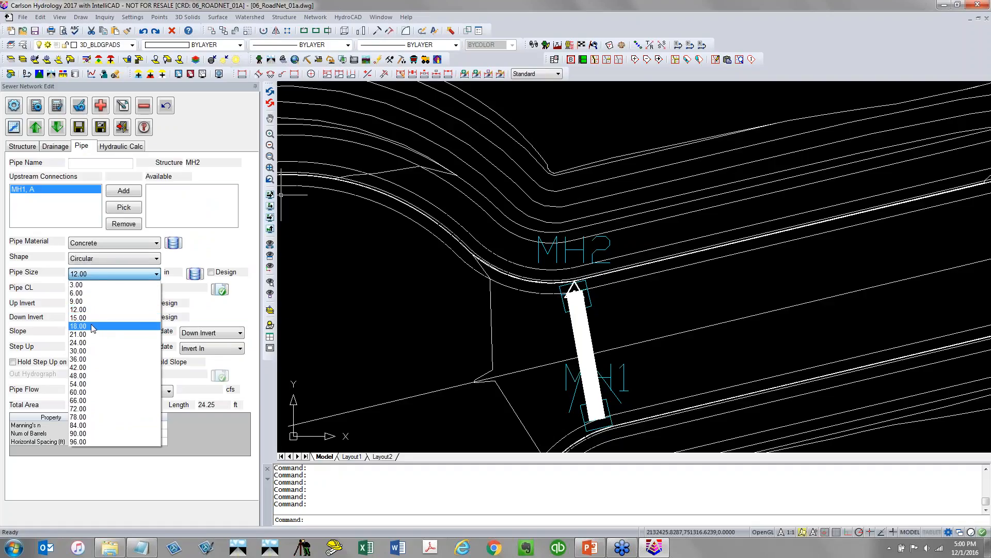
left_click(96, 326)
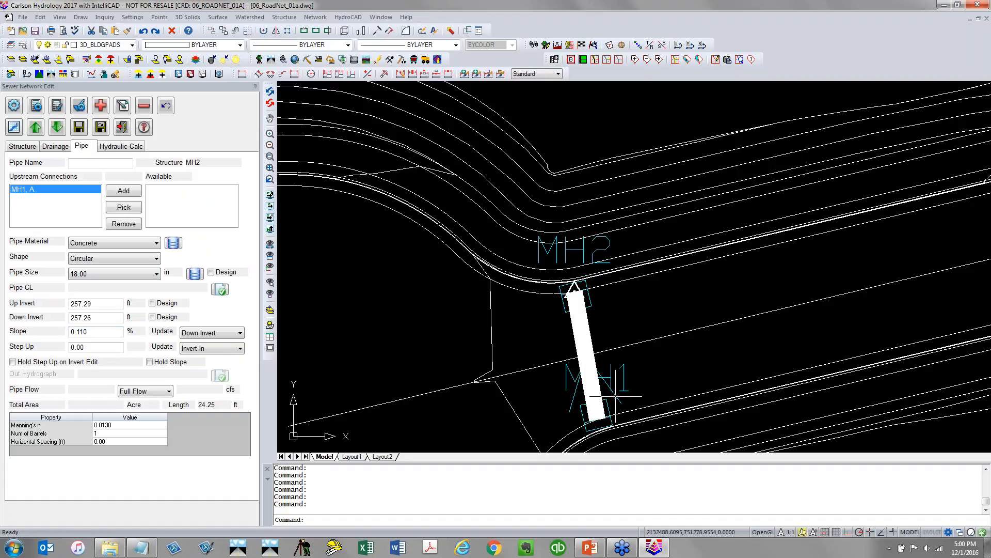
Add a third structure snapped to the nearest point on the curb line further up the road
scroll(653, 344, "down", 4)
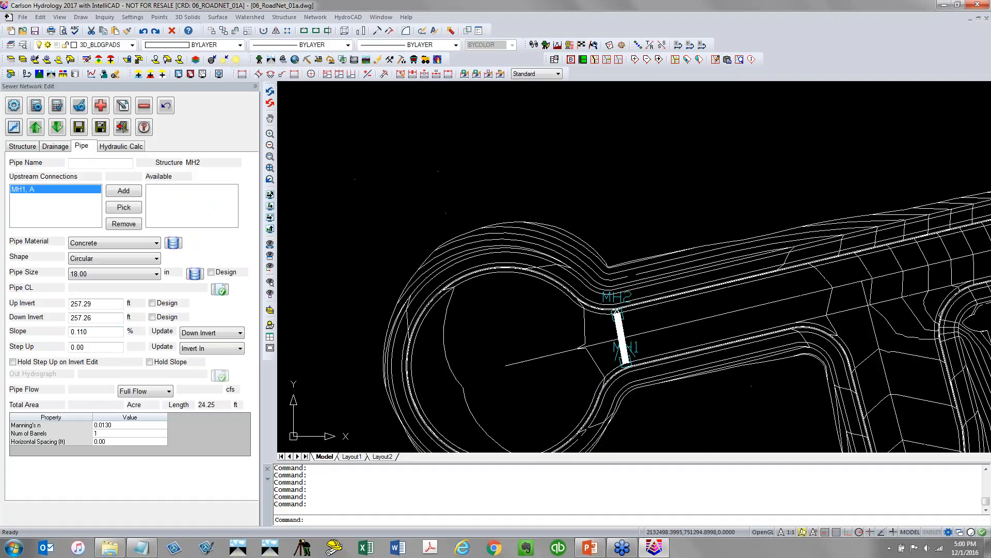
mouse_move(650, 325)
middle_mouse_down()
mouse_move(381, 312)
mouse_move(407, 310)
middle_mouse_up()
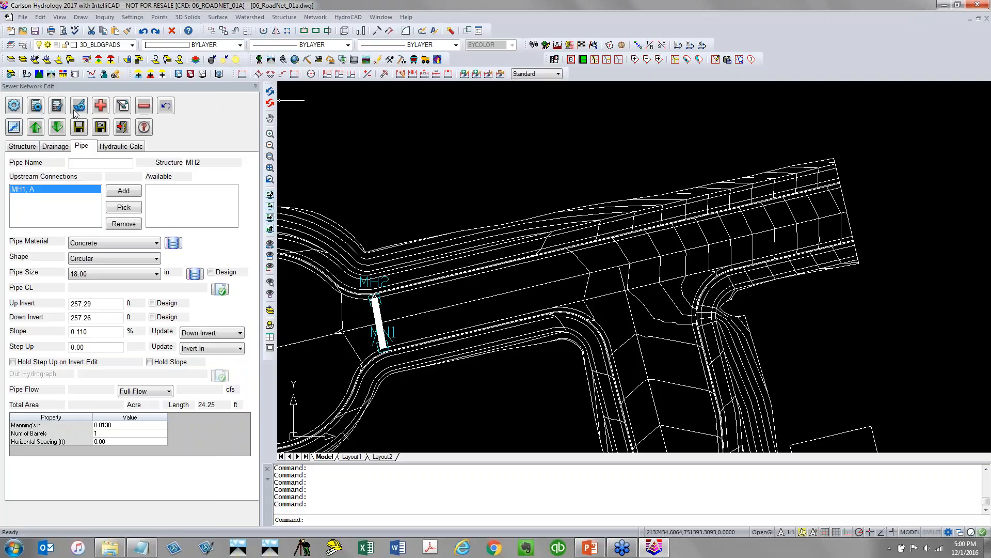
left_click(101, 106)
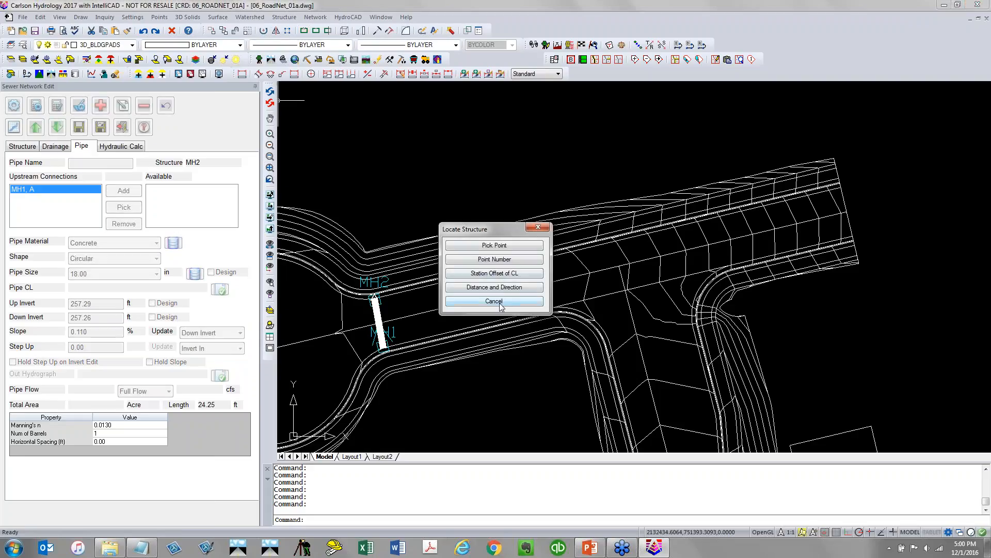
left_click(506, 248)
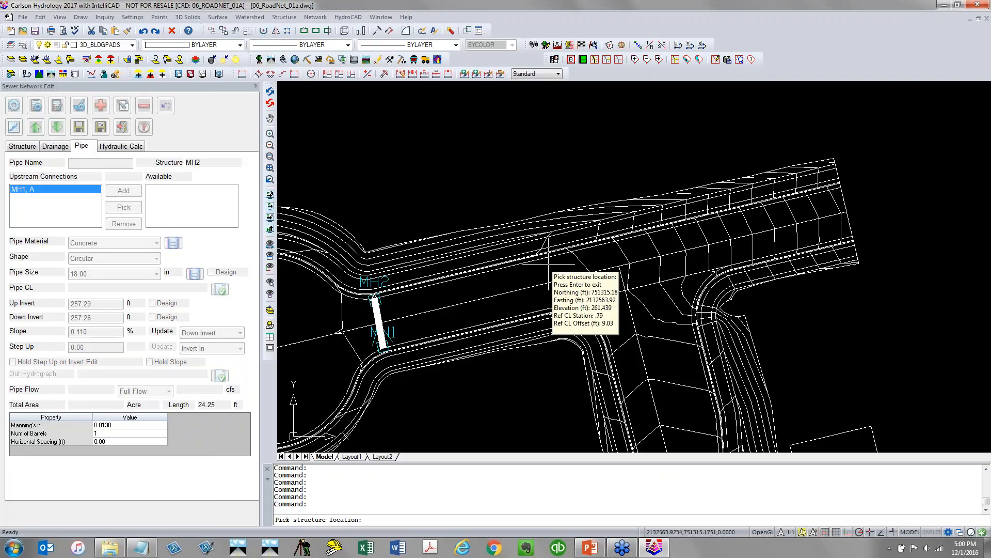
type("NEA")
key("Return")
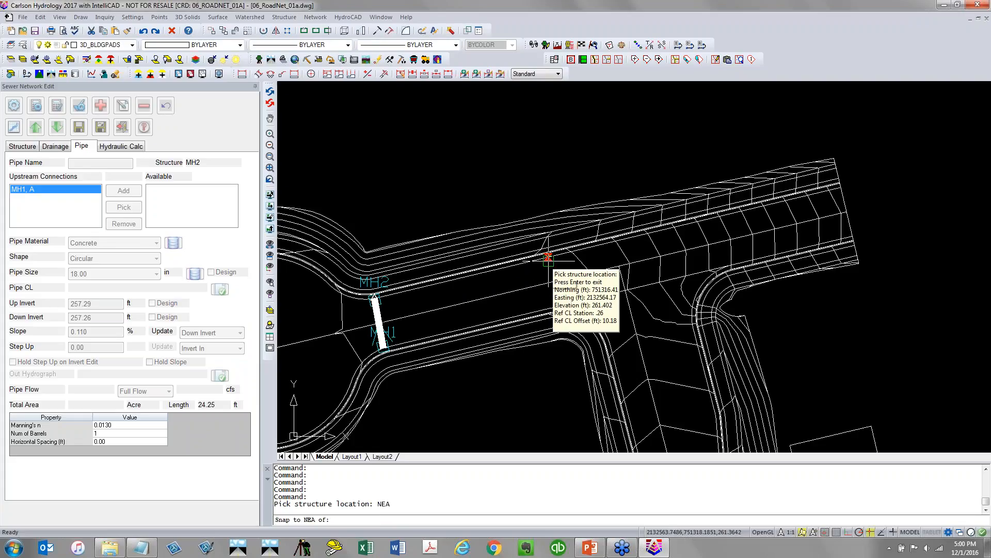
left_click(548, 261)
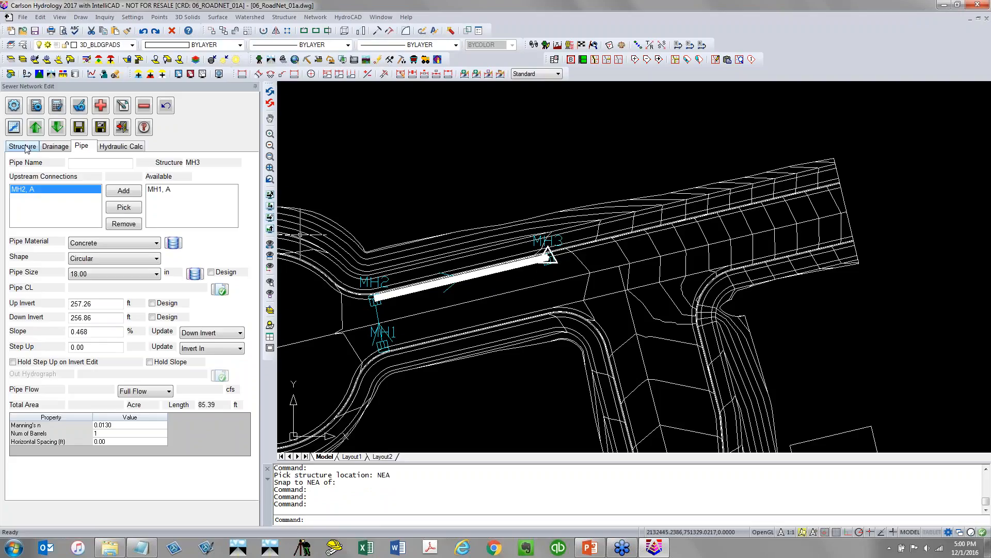
Add a fourth structure on the curb line further up the road, near the road's end
scroll(614, 238, "down", 3)
middle_click_drag(634, 253, 523, 267)
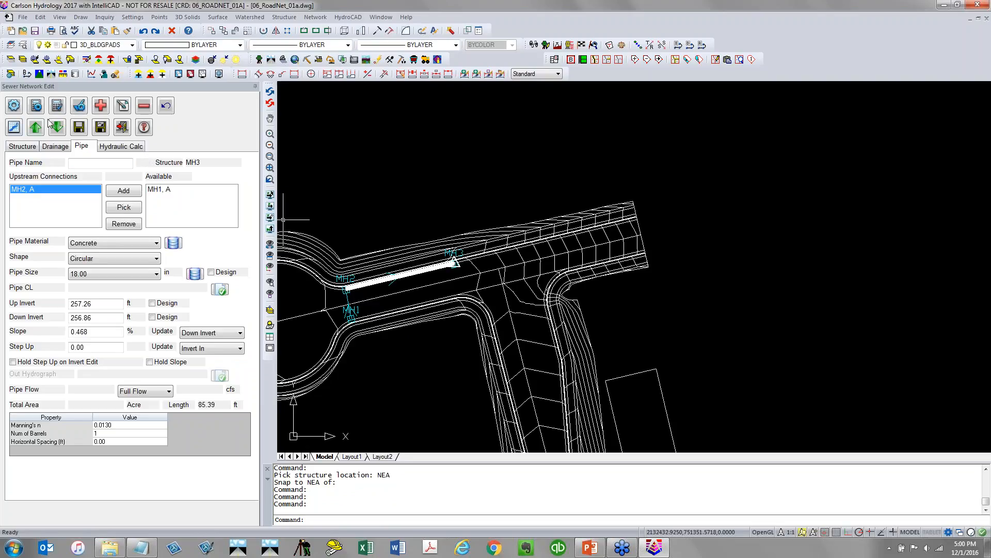
left_click(101, 106)
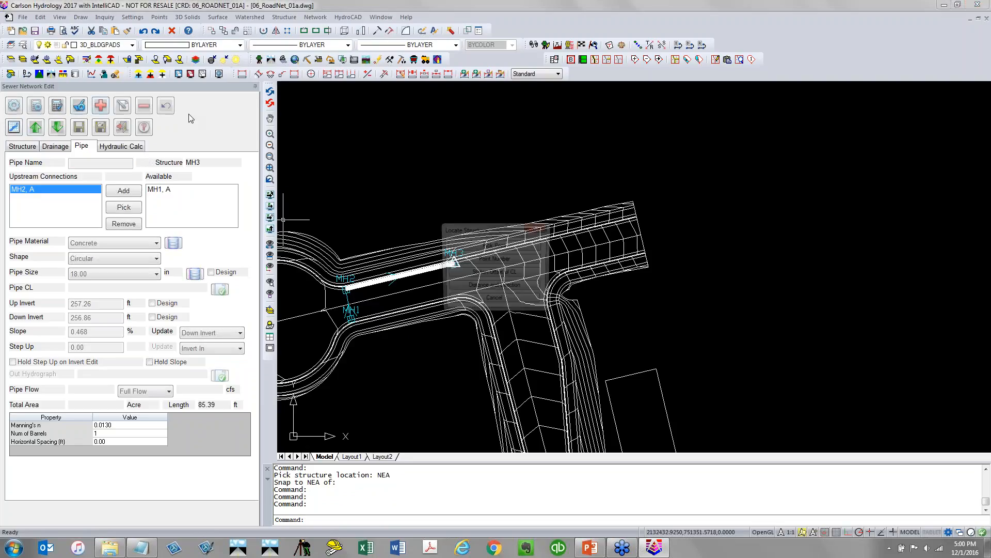
left_click(498, 246)
scroll(559, 234, "up", 5)
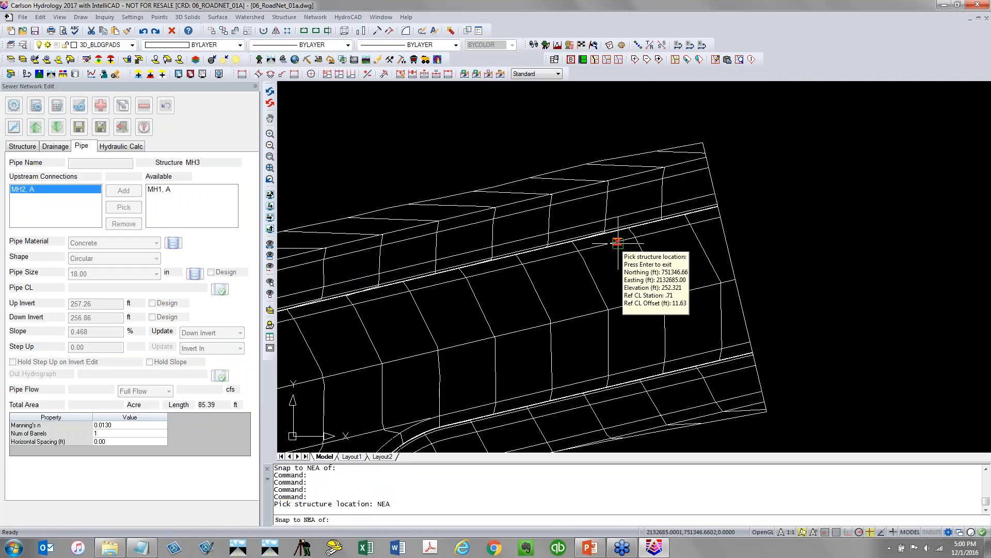
left_click(617, 242)
scroll(615, 260, "down", 5)
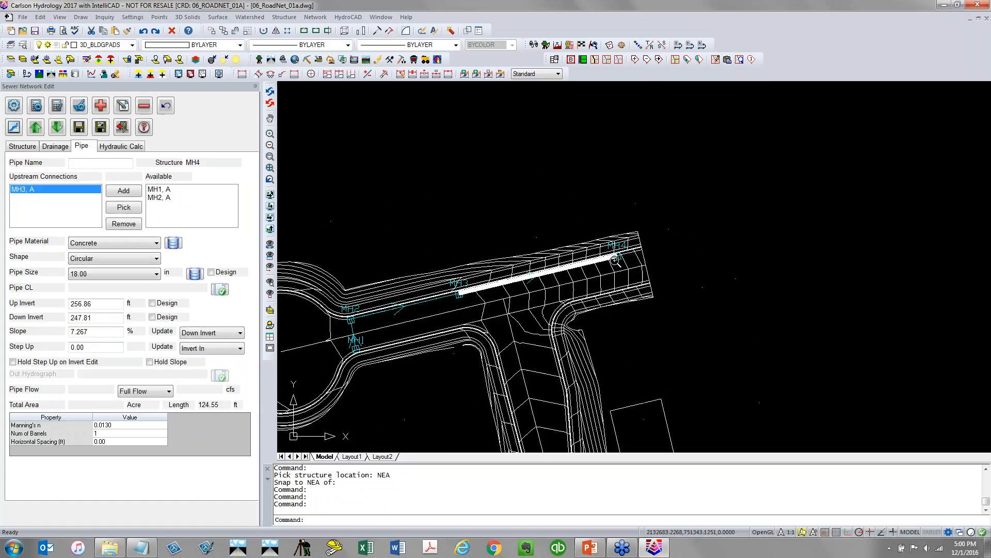
Add a fifth structure at a picked point beyond the end of the road, north of the fourth inlet
left_click(100, 106)
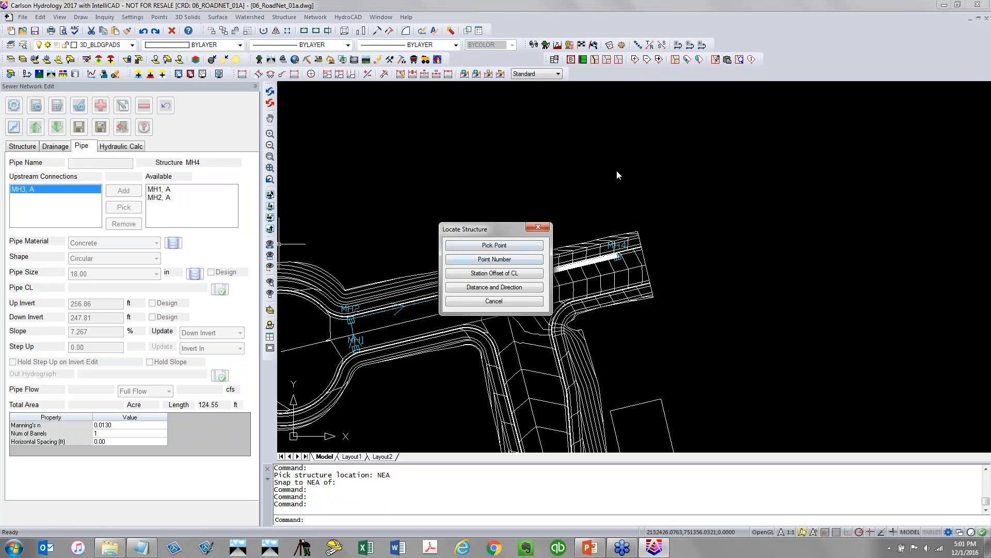
left_click(523, 245)
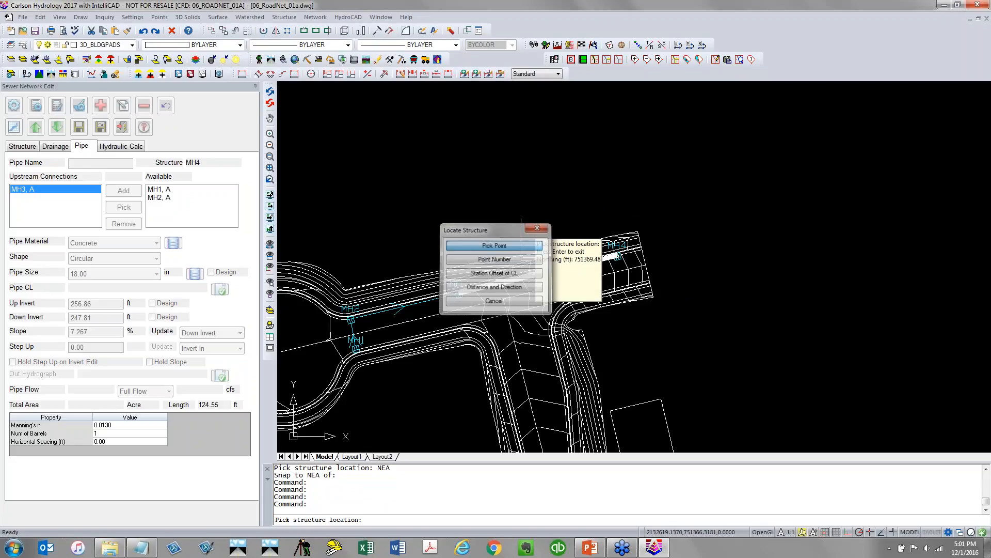
left_click(674, 125)
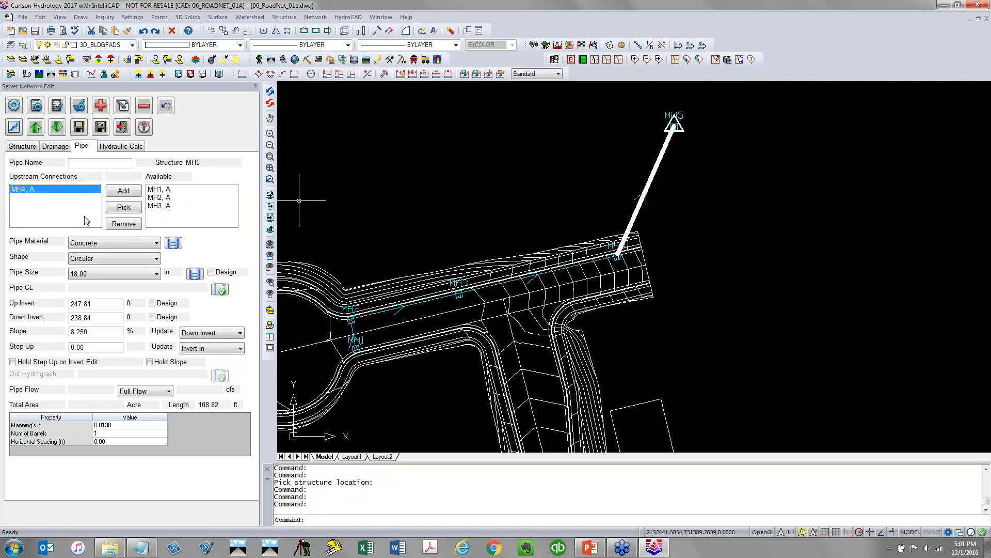
Set MH5's inlet to None and its structure ID to Outfall-Wall1
left_click(22, 146)
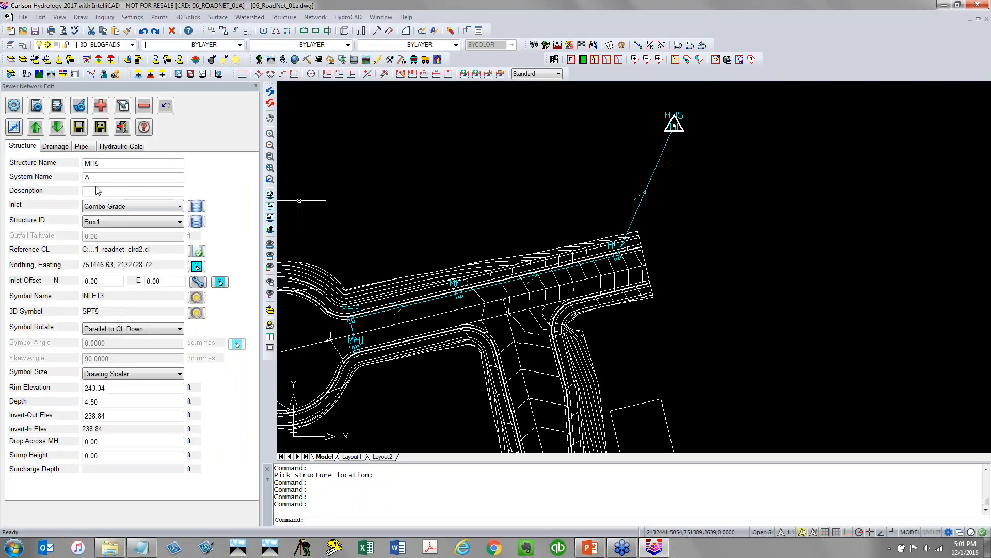
left_click(113, 208)
left_click(112, 216)
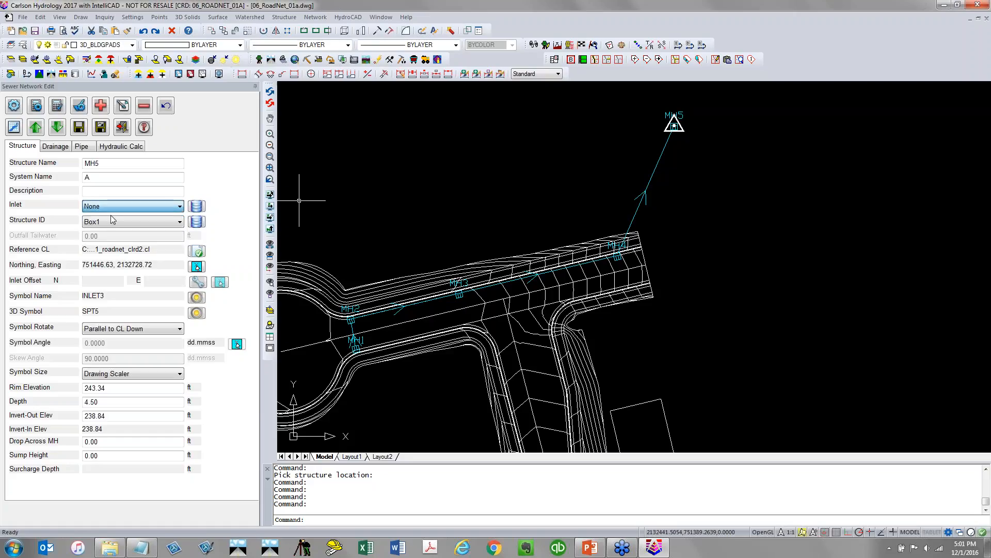
left_click(110, 224)
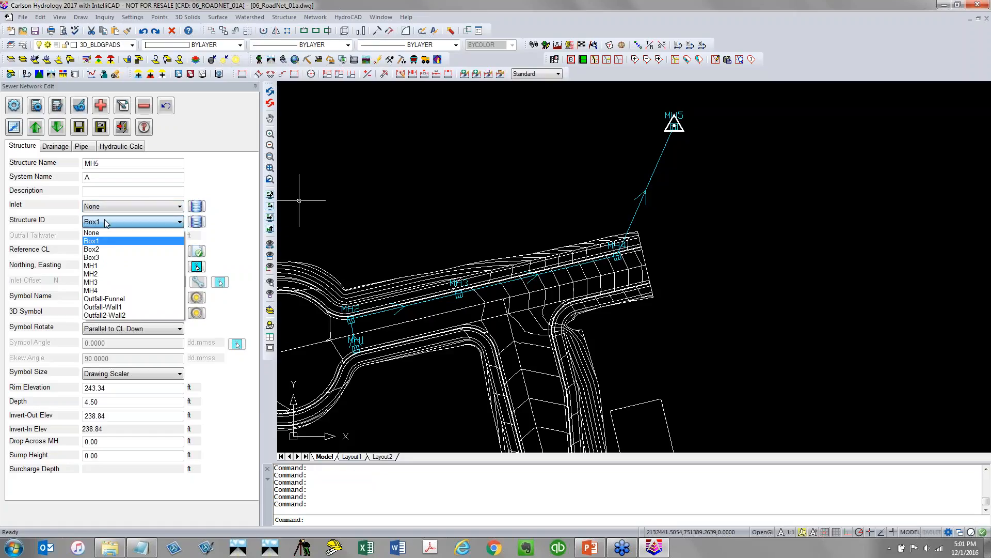
left_click(108, 312)
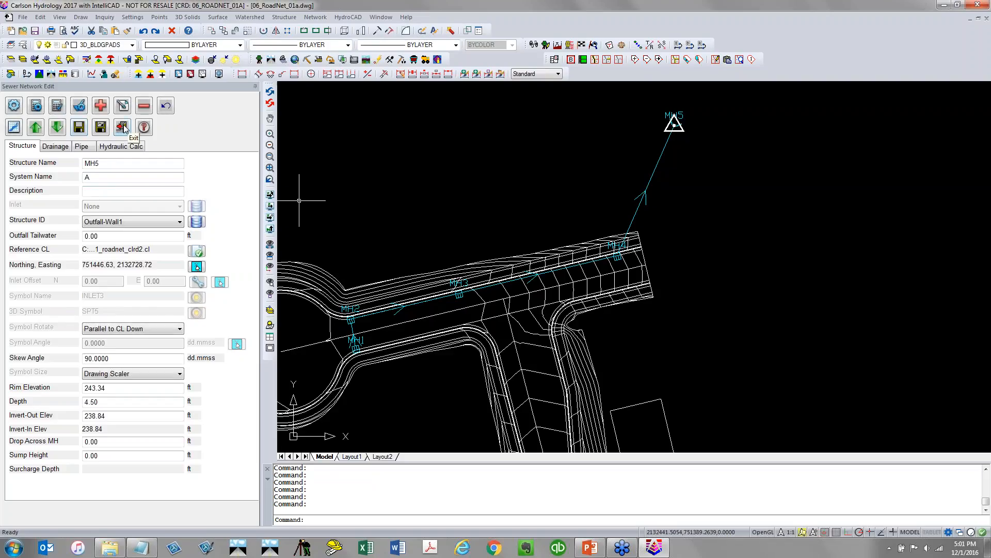
Turn on the VG-TOPO layer to display the existing ground contours around the outfall
left_click(132, 46)
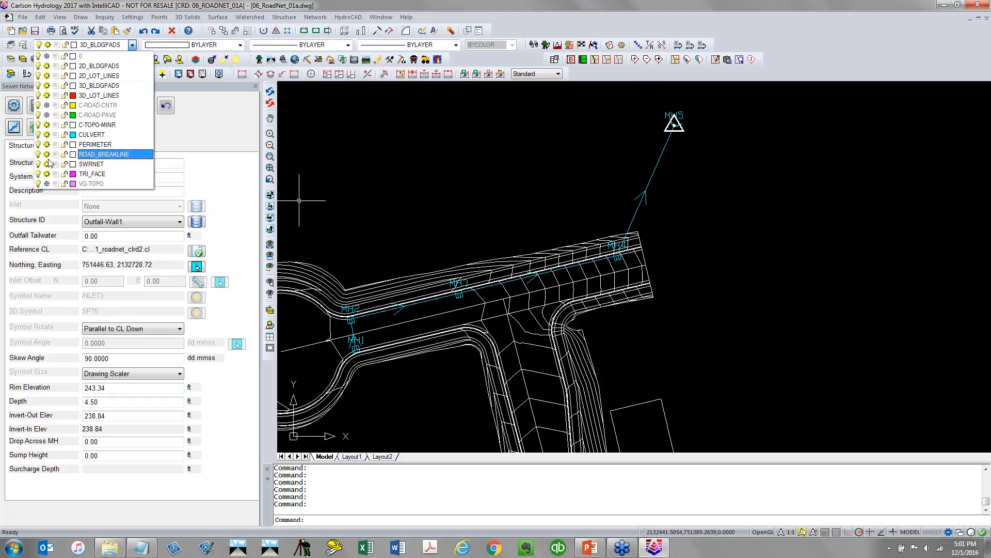
left_click(47, 184)
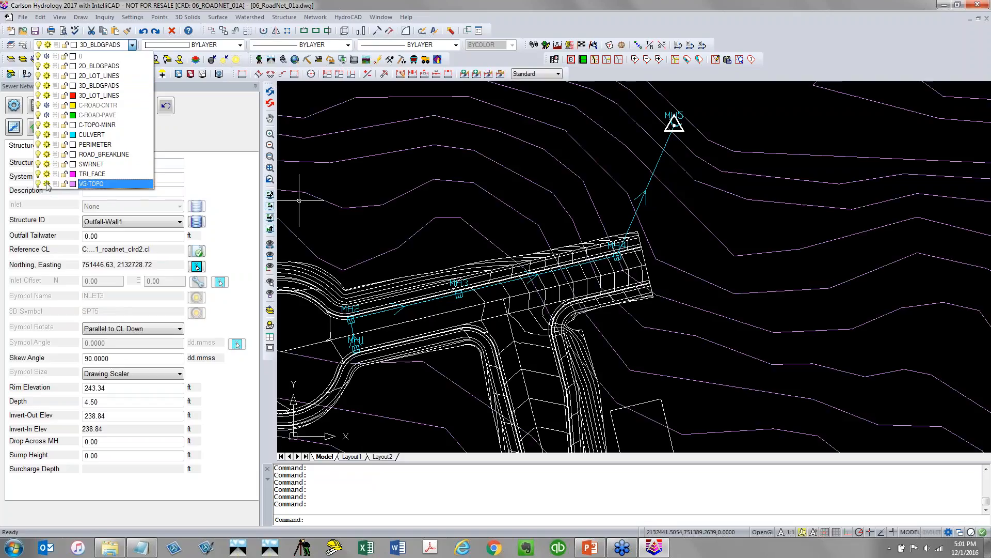
left_click(455, 187)
scroll(454, 191, "down", 3)
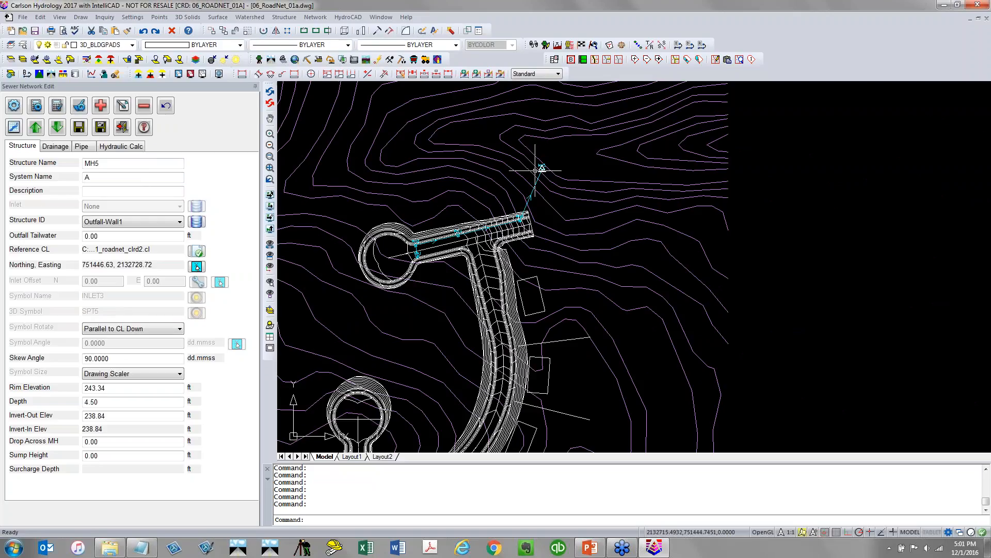
scroll(538, 166, "up", 3)
middle_click_drag(607, 162, 743, 94)
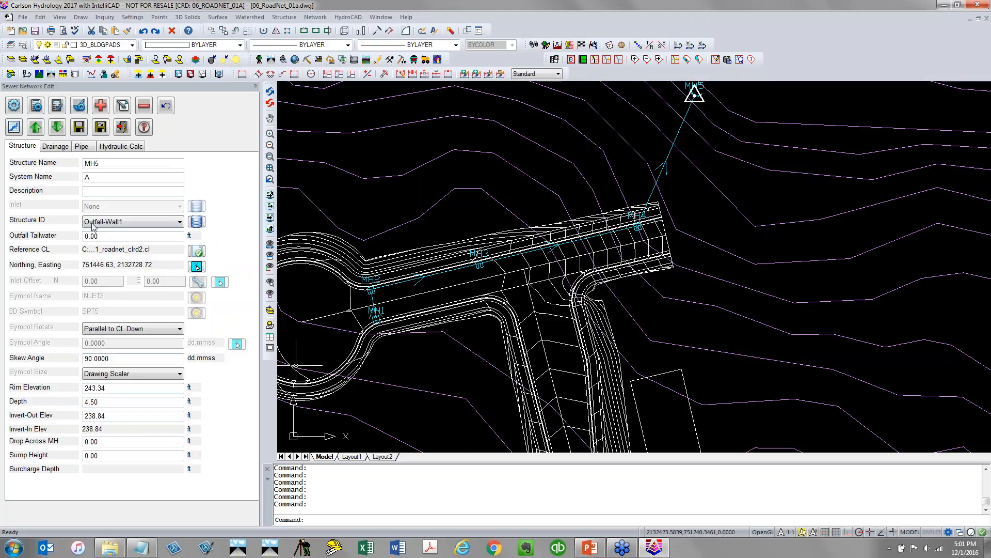
Add a sixth structure snapped to the nearest point on the opposite curb near the intersection, separate from the existing pipe
left_click(99, 107)
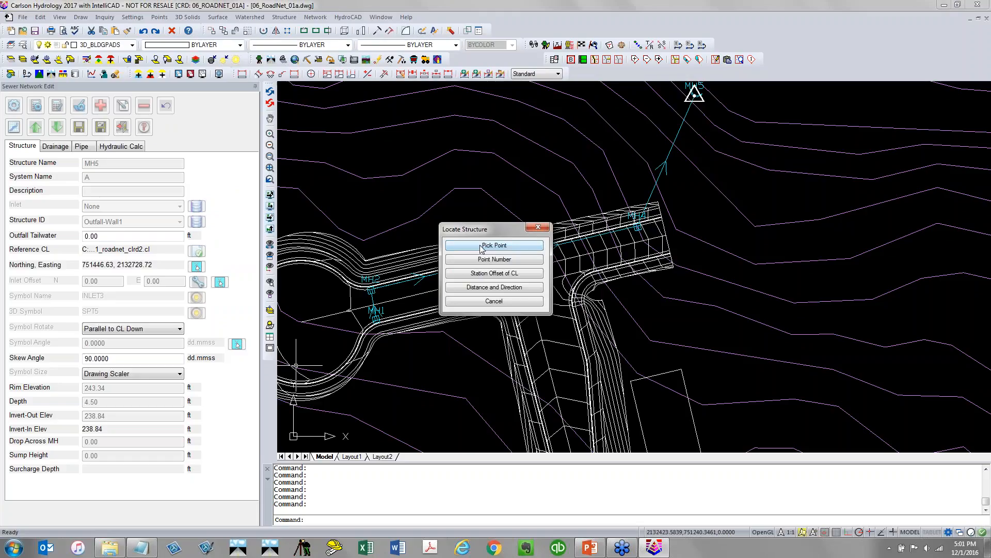
left_click(481, 247)
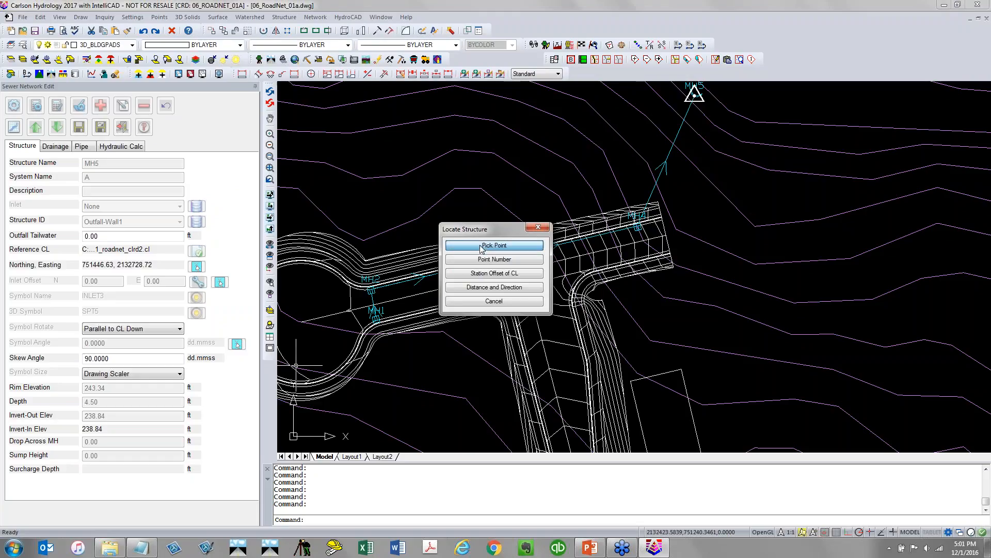
scroll(485, 308, "up", 3)
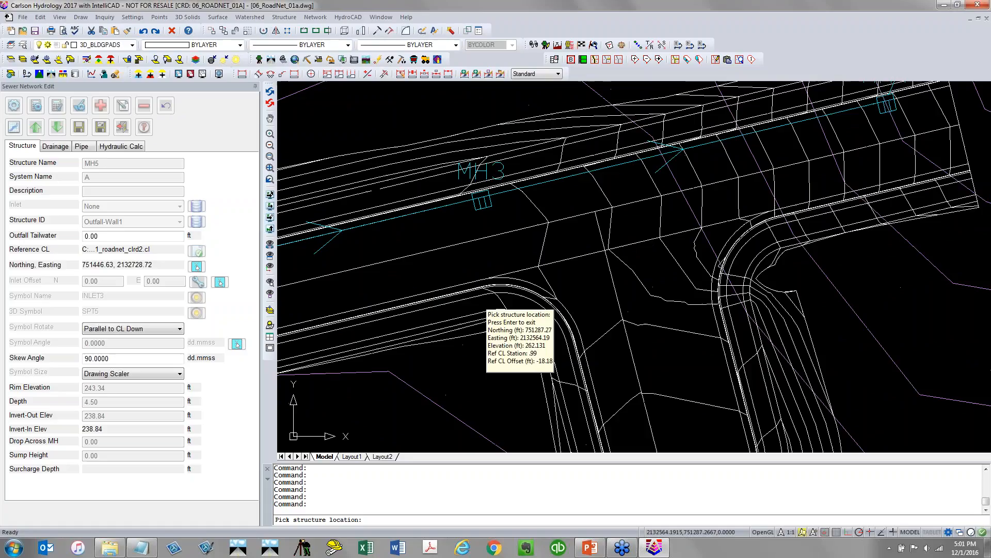
scroll(483, 299, "up", 2)
type("nea")
key("Return")
left_click(492, 277)
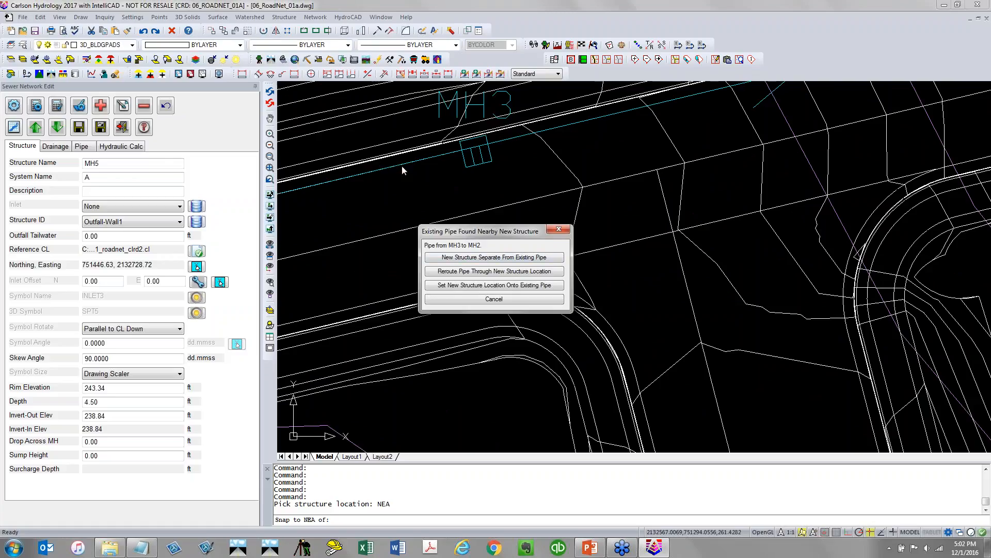
left_click(481, 257)
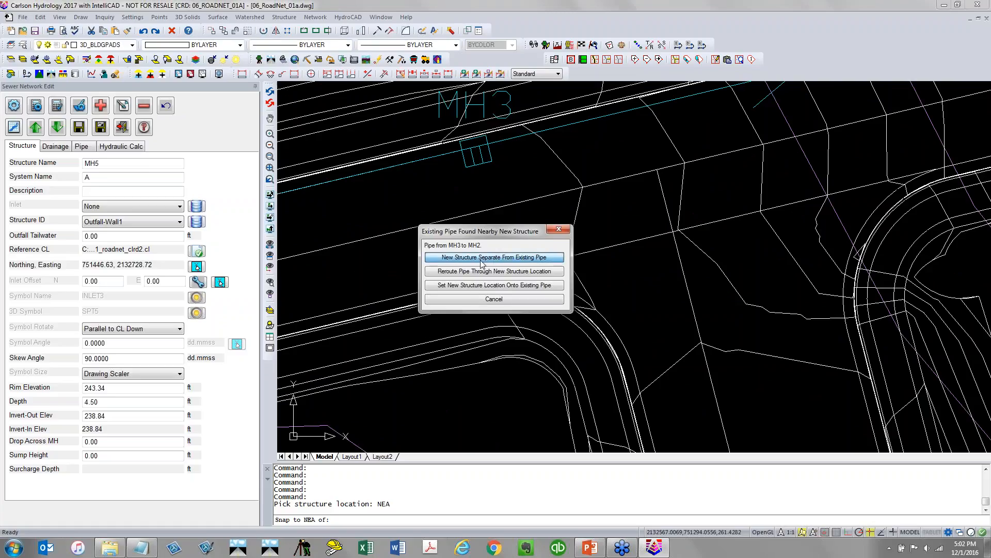
scroll(425, 280, "down", 3)
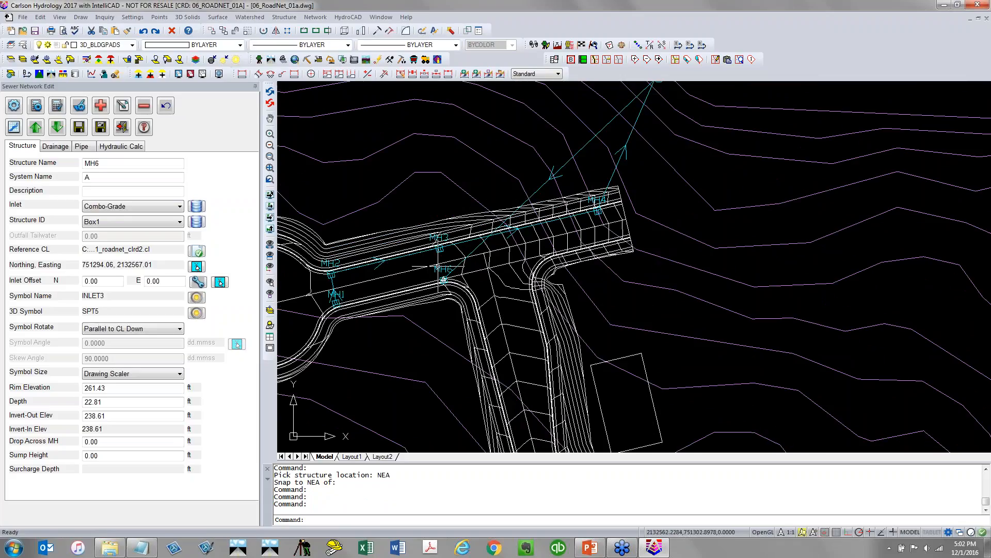
Step up and down through the network's structures to review their sequence and connections
right_click(389, 204)
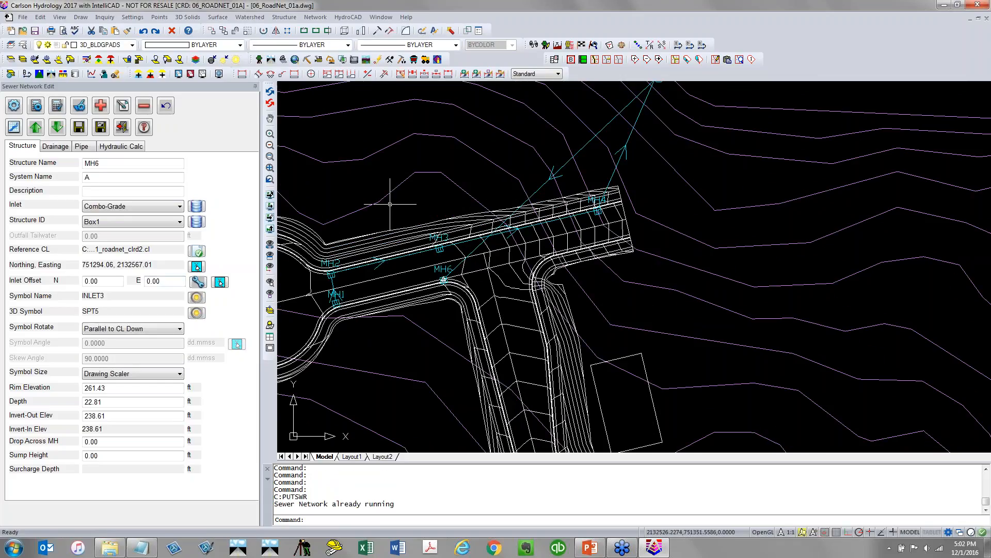
left_click(82, 127)
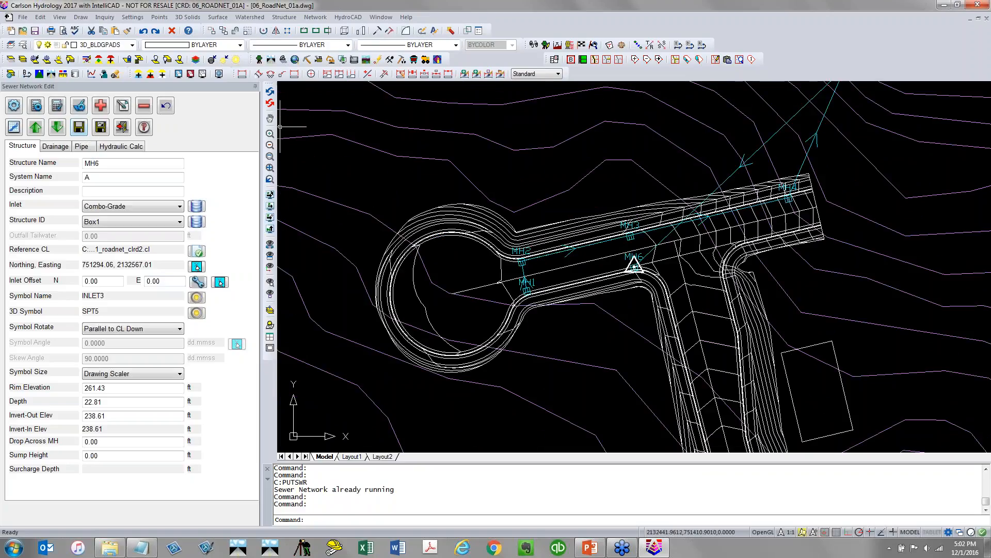
scroll(682, 233, "down", 2)
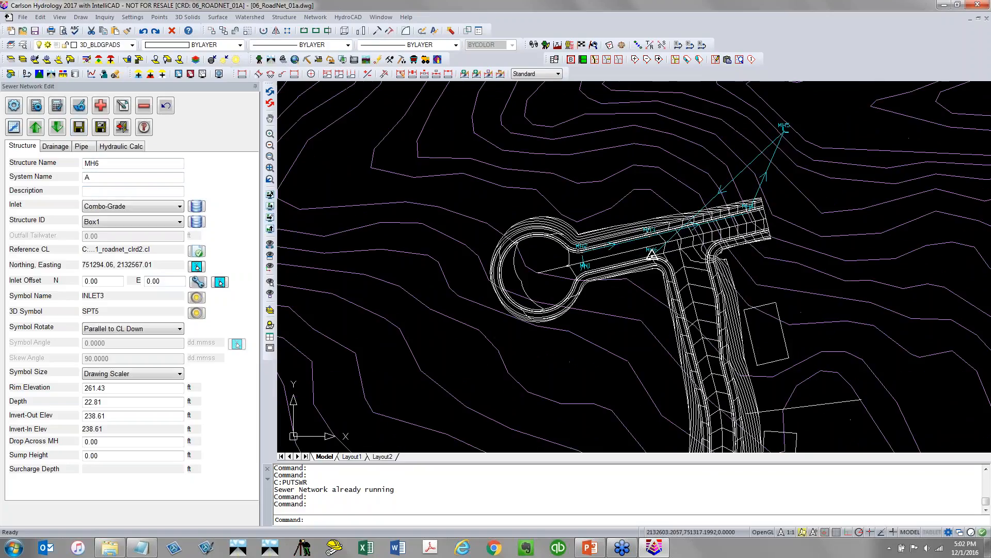
middle_click_drag(681, 236, 521, 254)
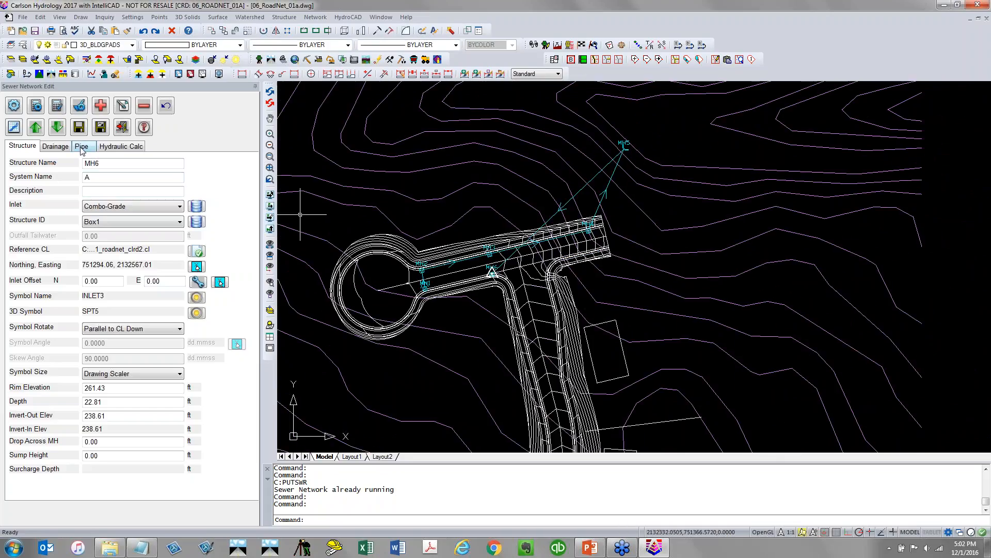
left_click(36, 129)
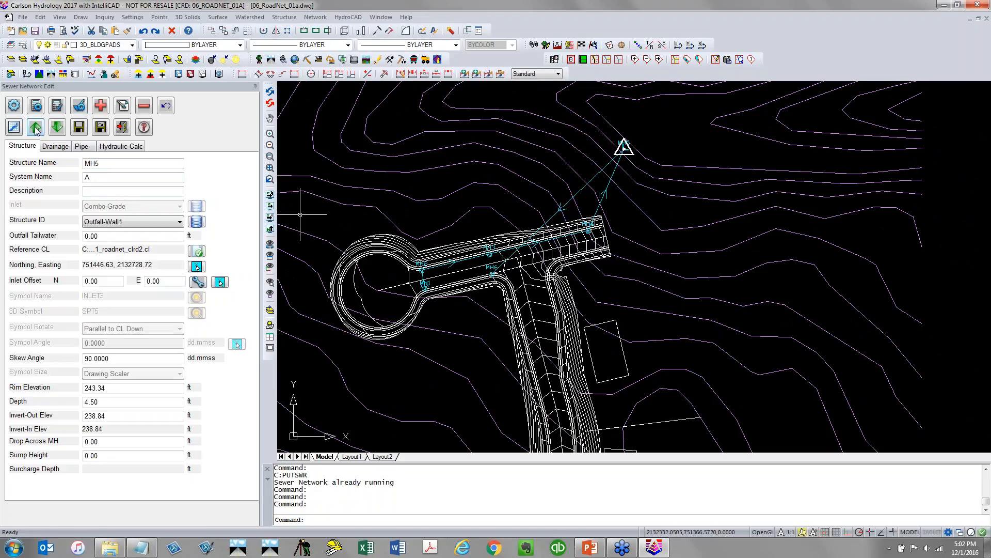
left_click(35, 129)
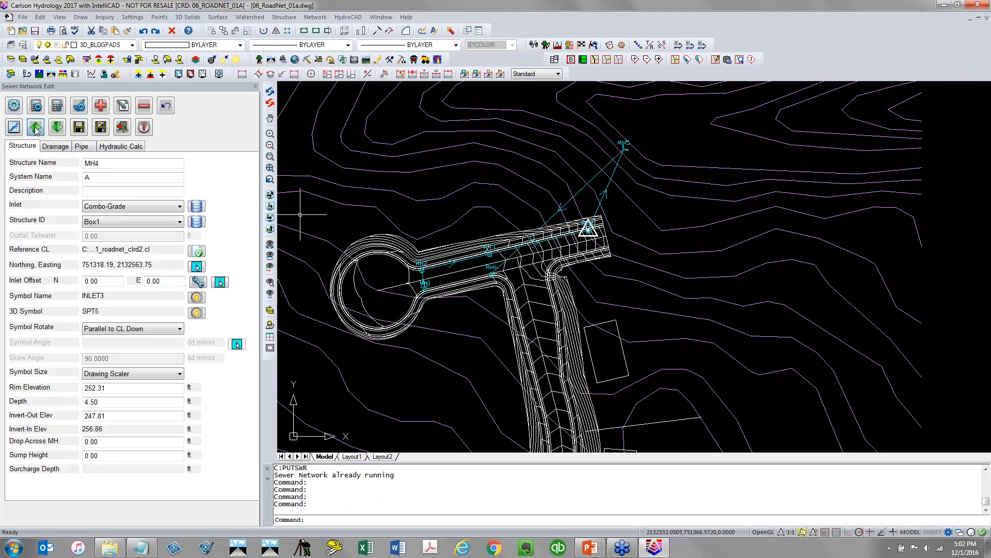
left_click(36, 130)
left_click(59, 128)
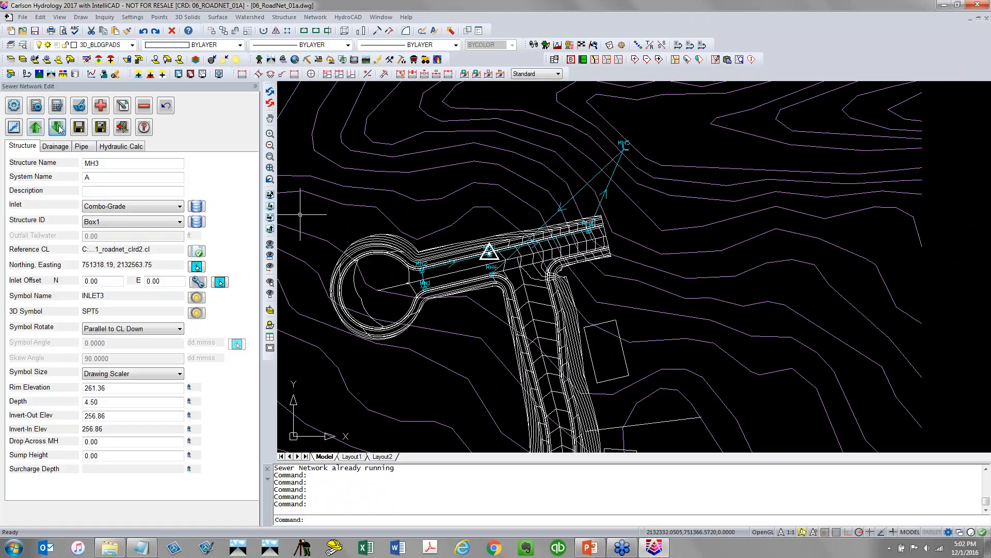
left_click(58, 128)
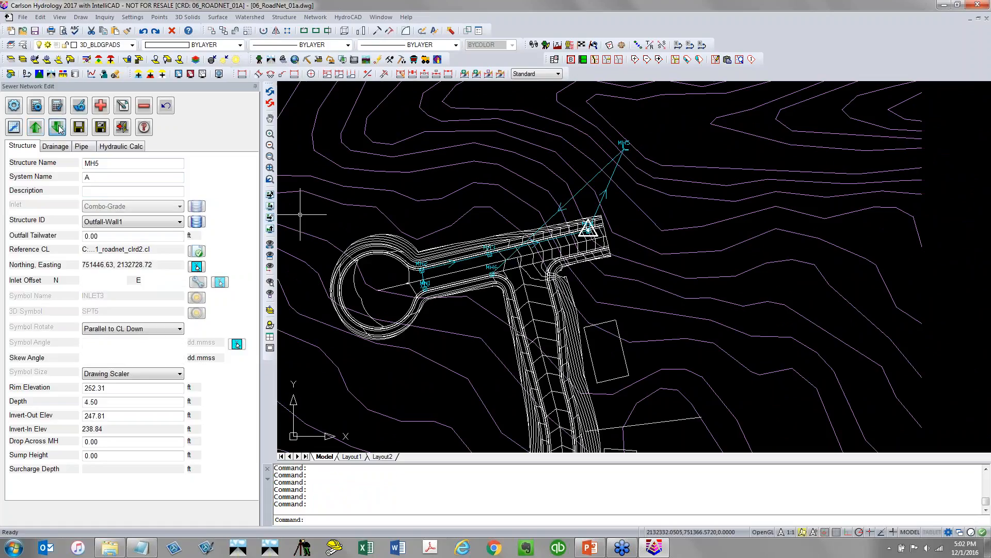
Remove MH5 from MH6's upstream pipe connections
left_click(82, 147)
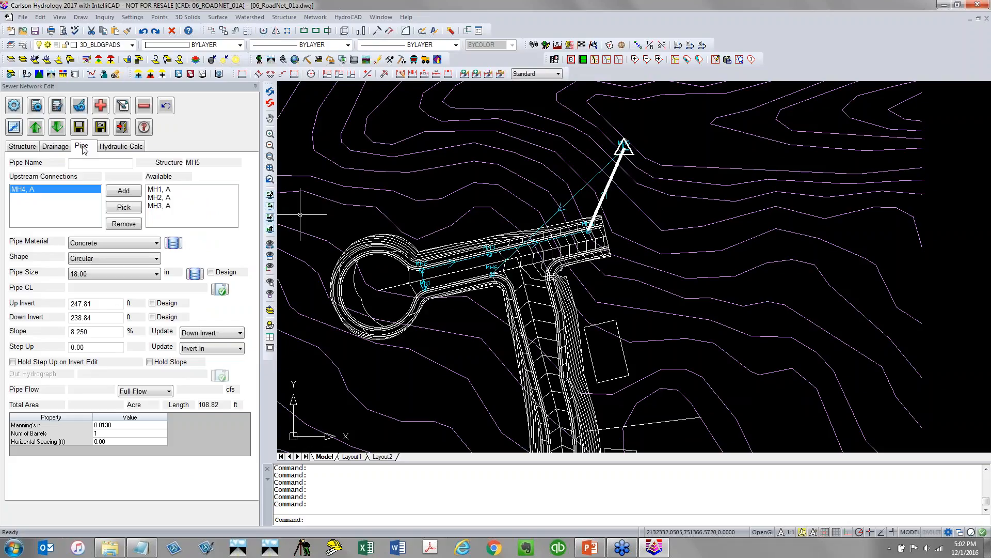
left_click(15, 147)
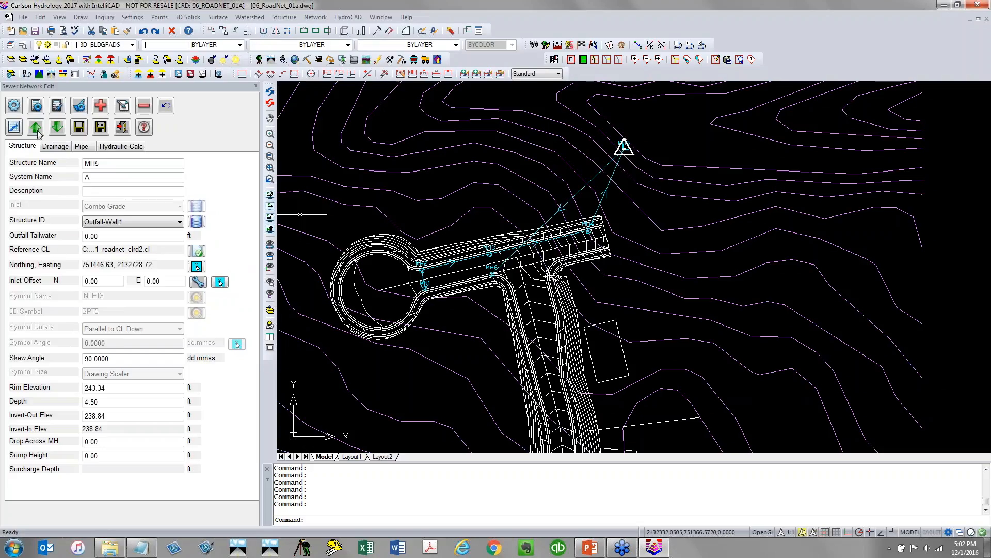
left_click(56, 127)
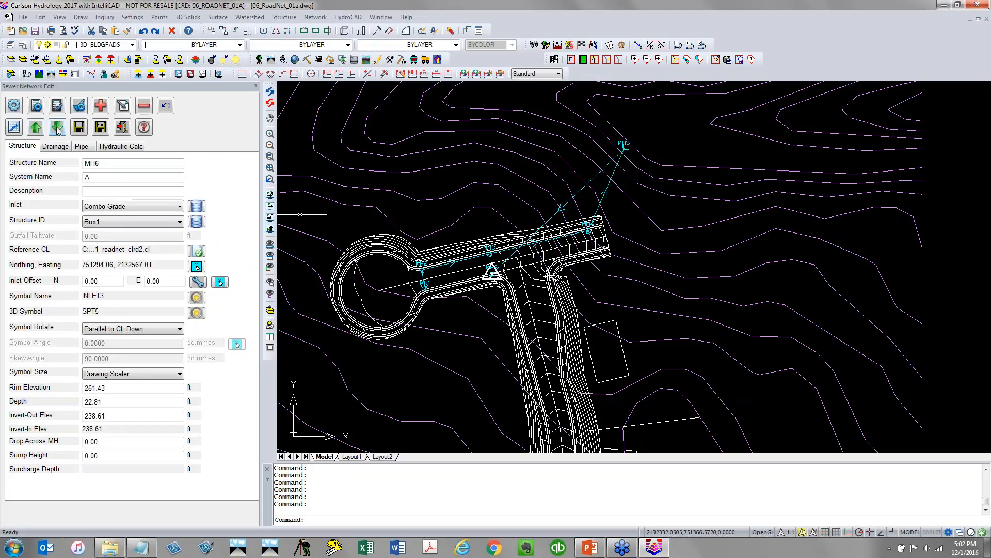
left_click(82, 146)
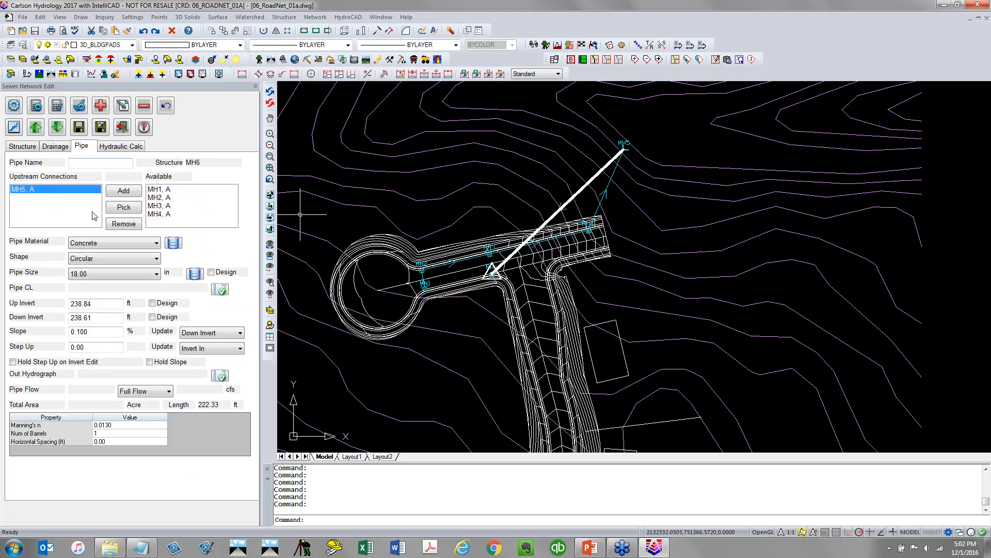
left_click(125, 224)
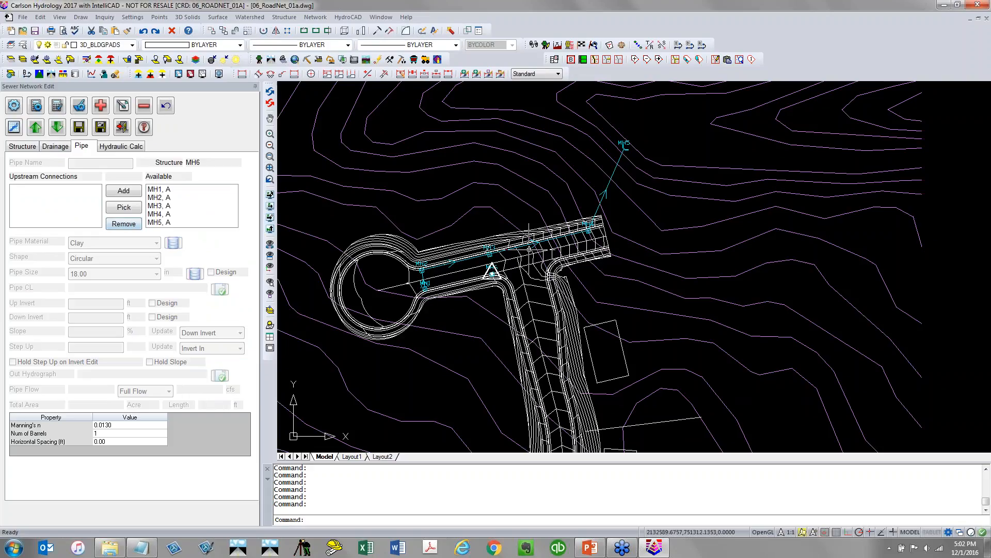
scroll(491, 271, "up", 4)
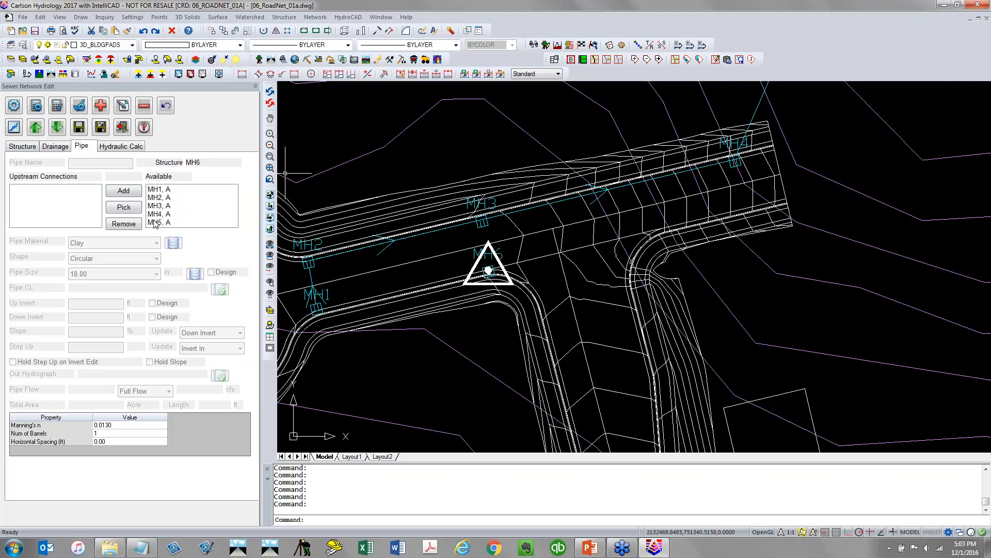
Connect MH6 as an upstream pipe into MH3, choosing to raise all branch pipes by current slope
left_click(165, 207)
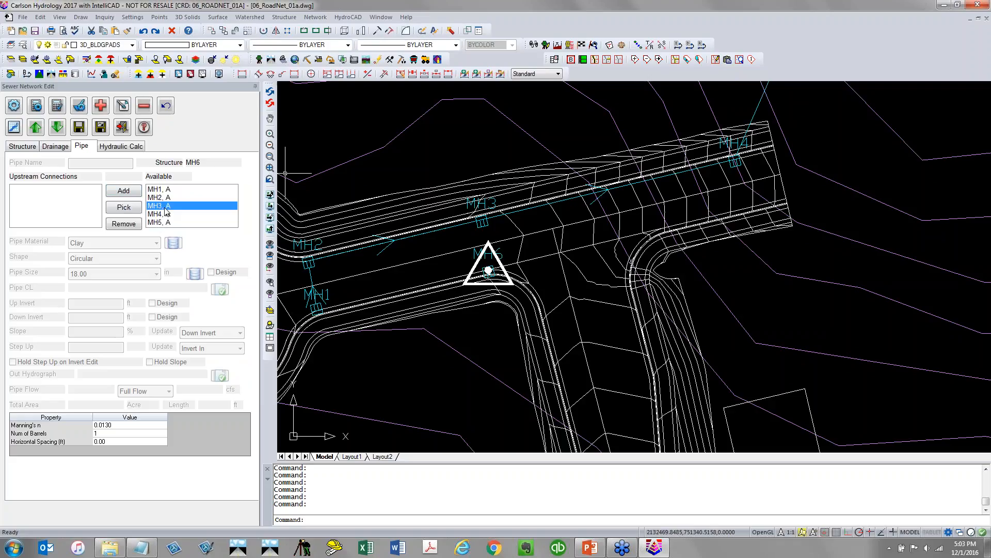
left_click(23, 146)
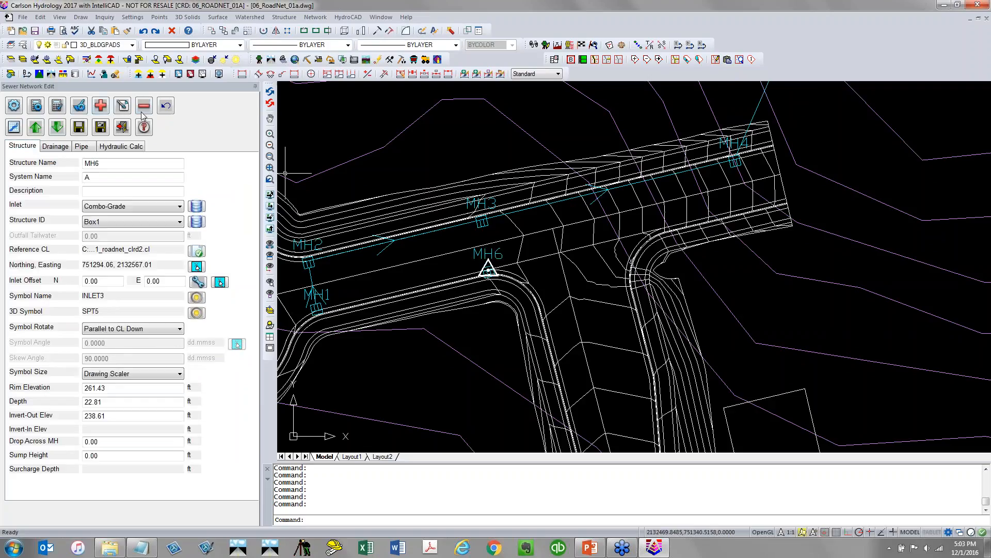
left_click(79, 127)
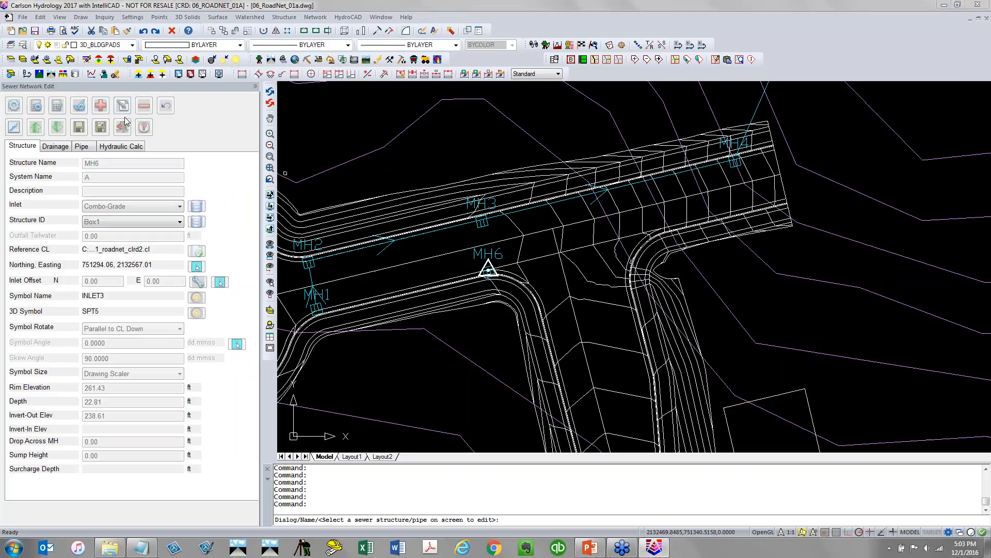
left_click(494, 202)
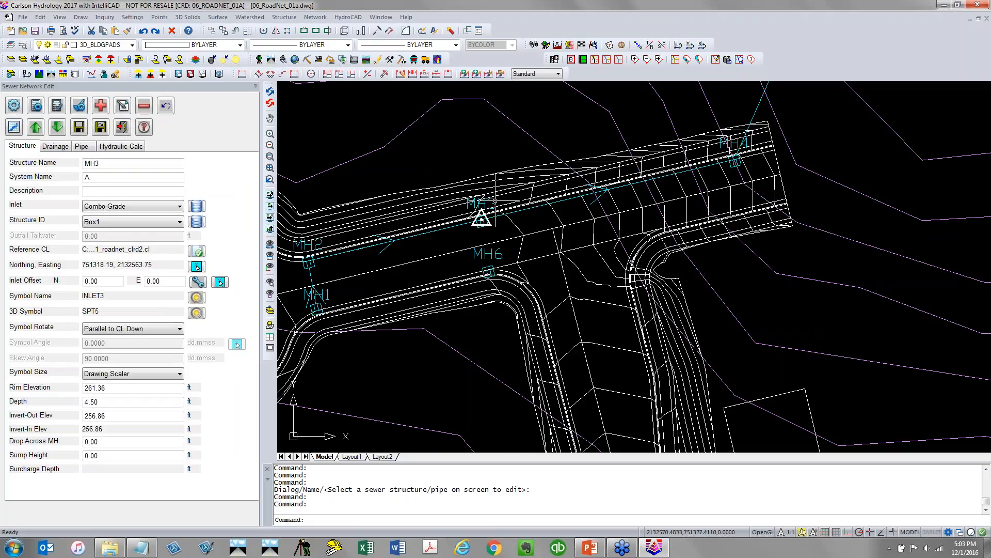
left_click(82, 146)
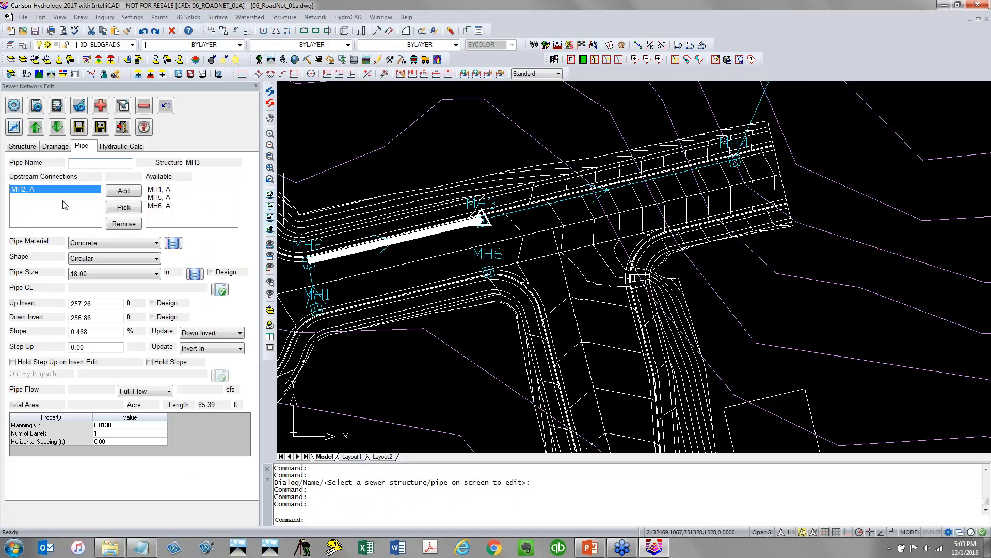
left_click(162, 207)
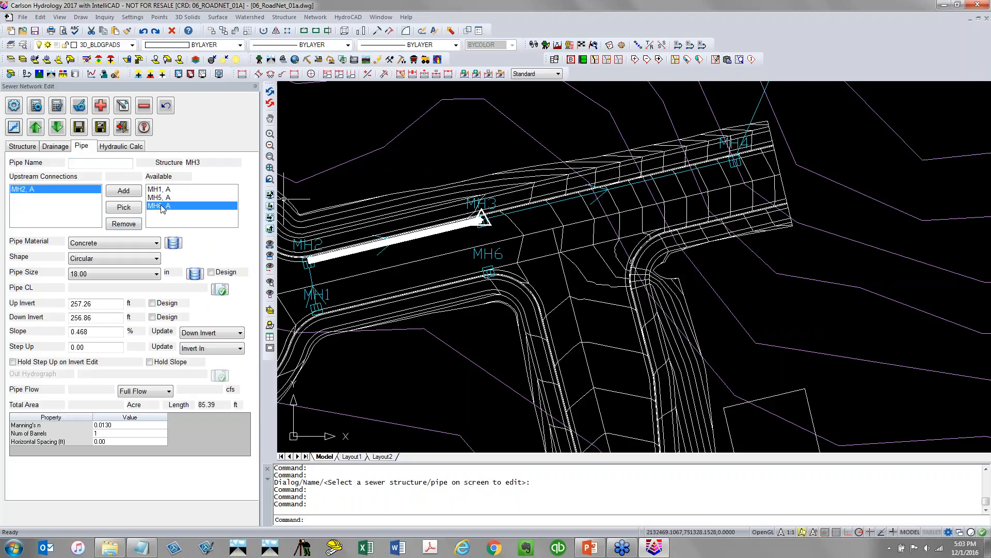
left_click(132, 200)
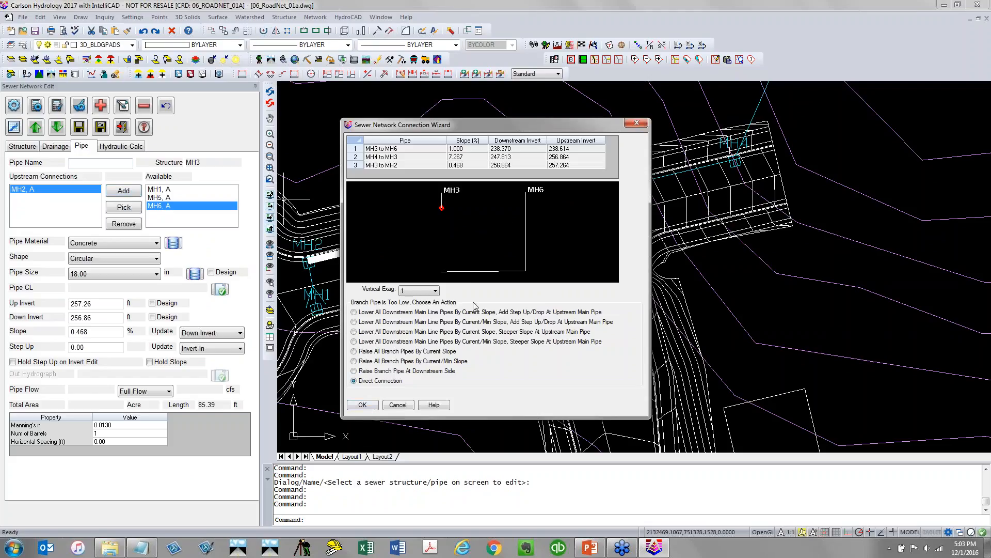
left_click(382, 371)
left_click(375, 362)
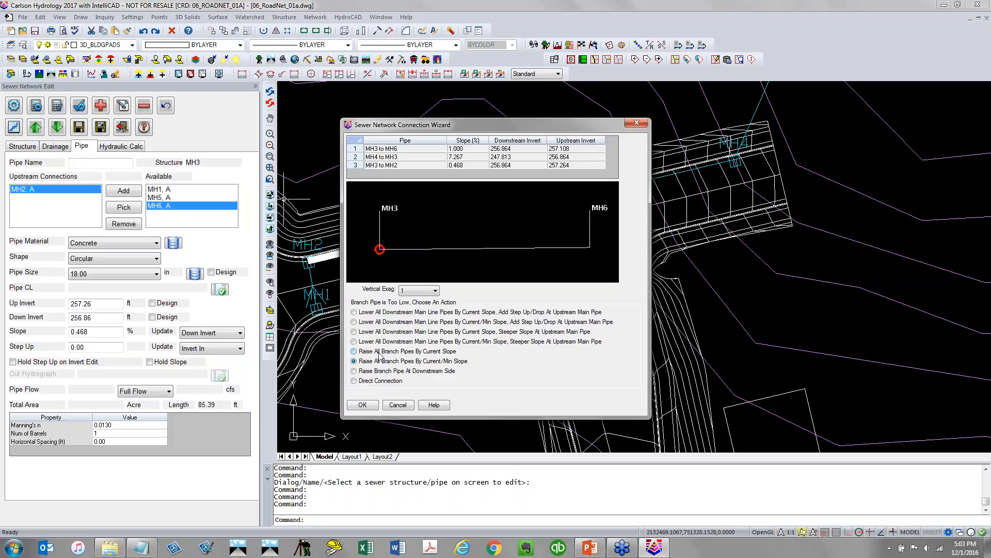
left_click(366, 405)
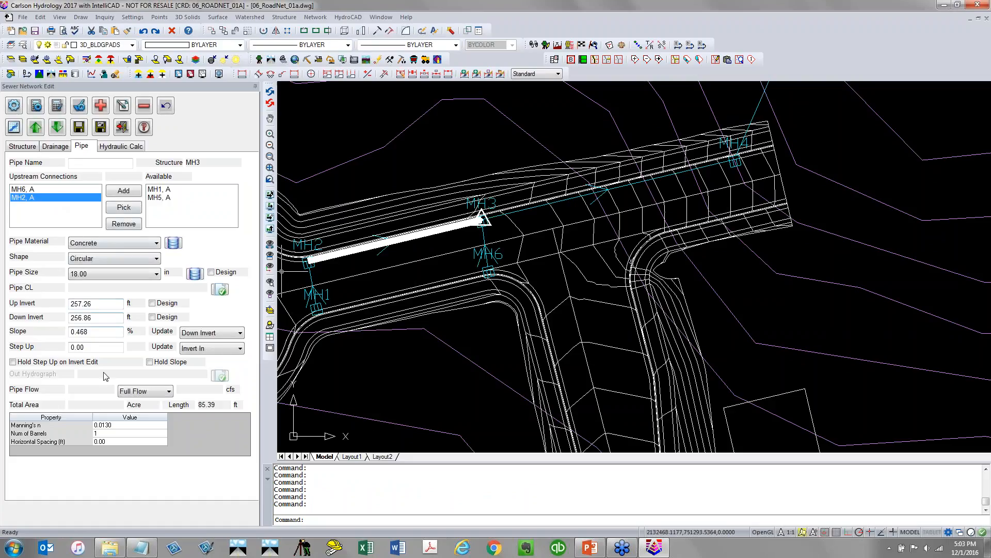
Calculate MH3's drainage area from the watershed
left_click(77, 129)
left_click(55, 147)
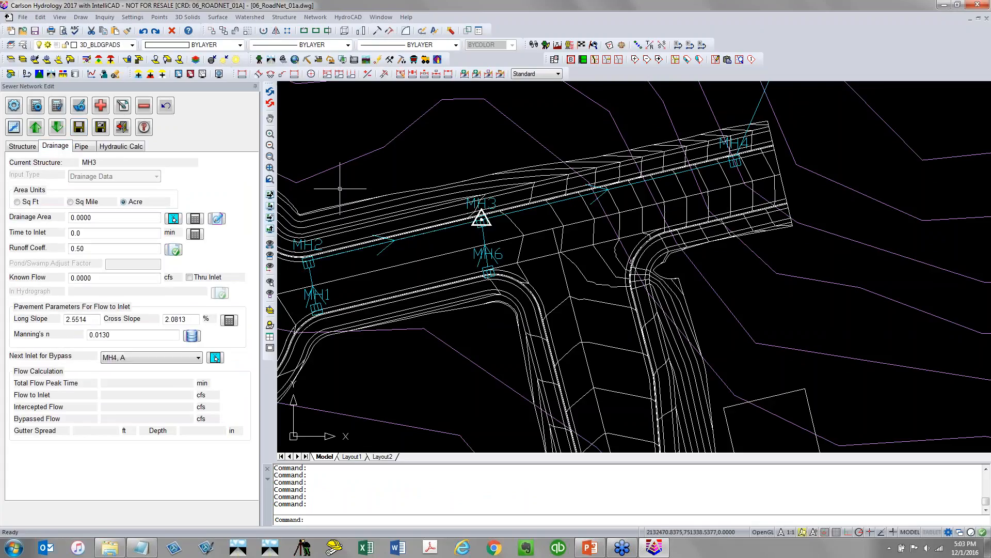
left_click(195, 220)
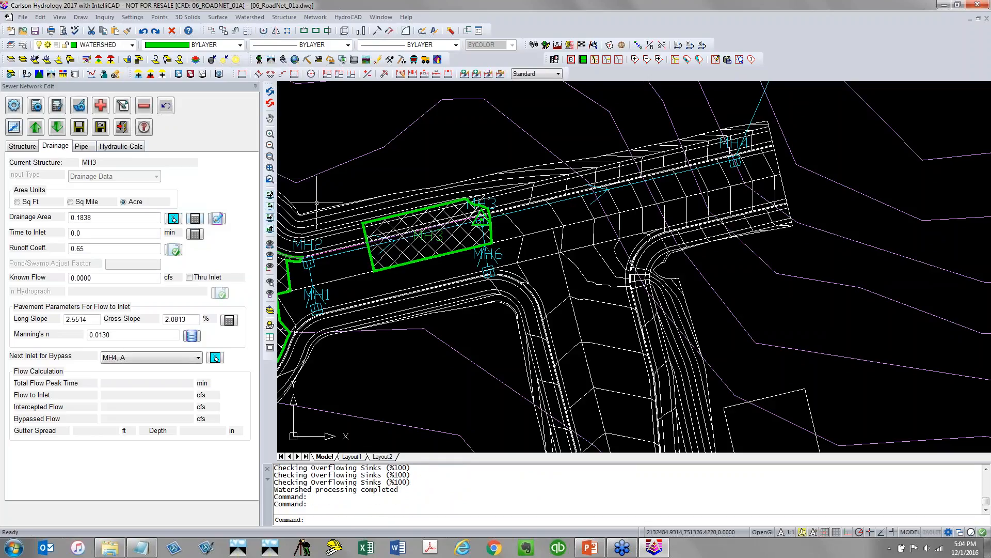
scroll(367, 270, "down", 2)
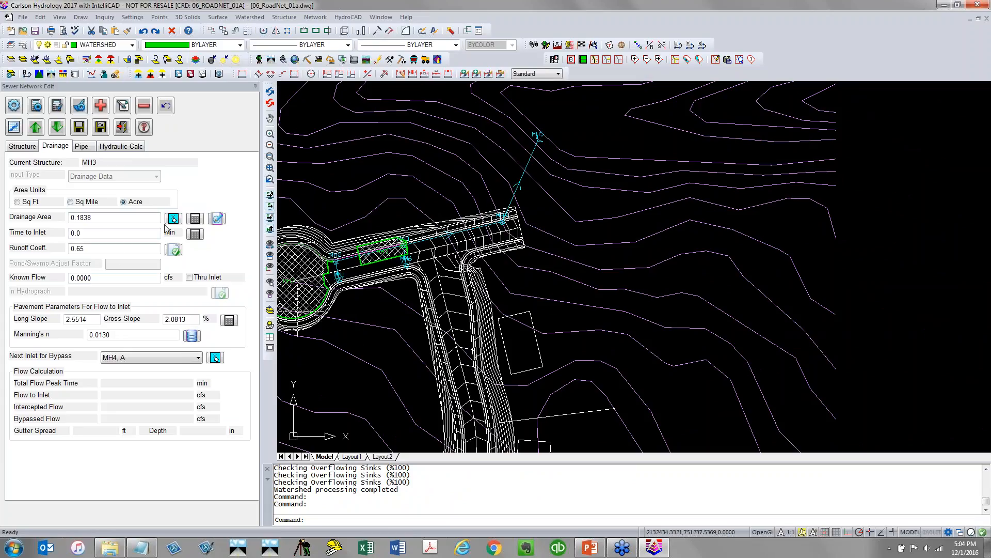
Step up to MH2 and calculate its drainage area
left_click(35, 128)
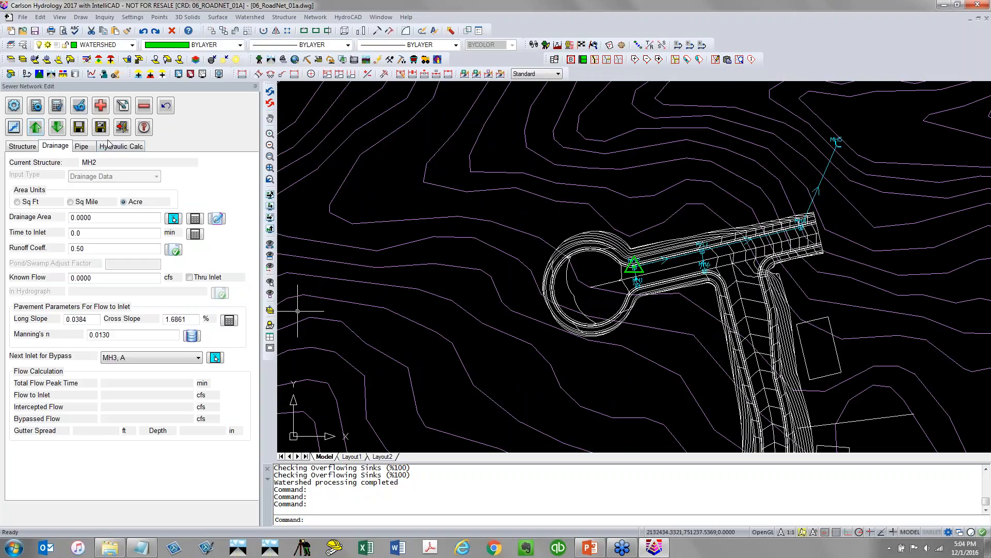
left_click(195, 219)
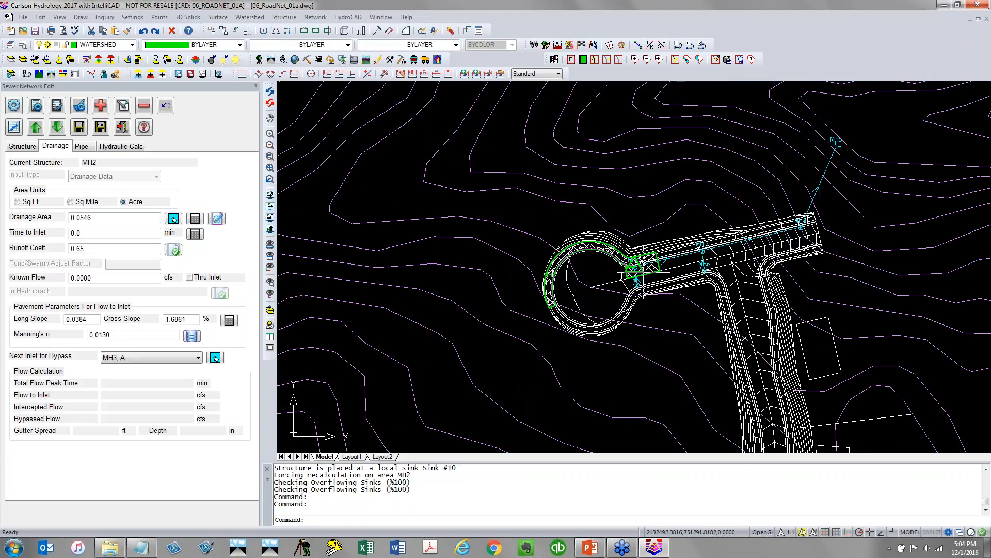
scroll(642, 274, "up", 6)
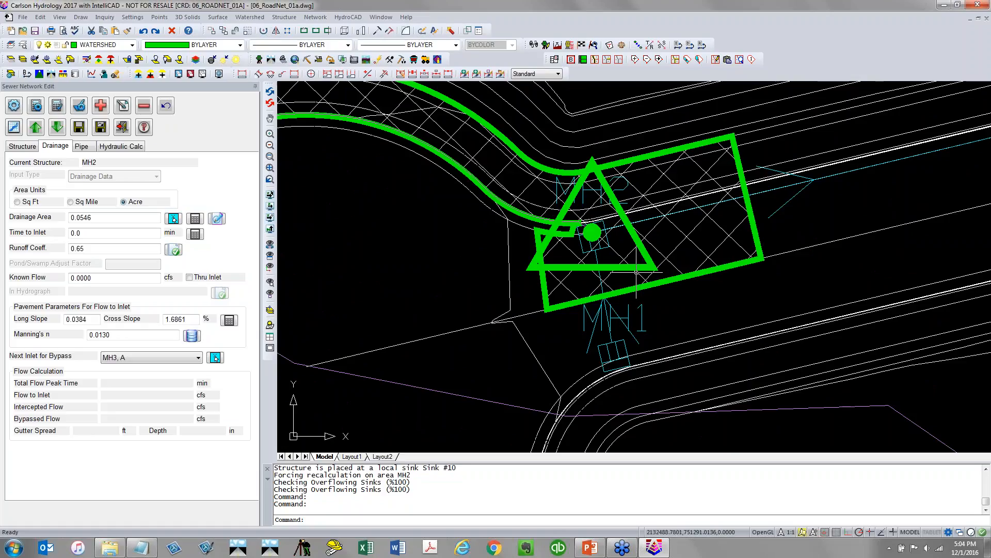
Relocate MH2 by picking a new point on the curb just beside its current position
left_click(32, 147)
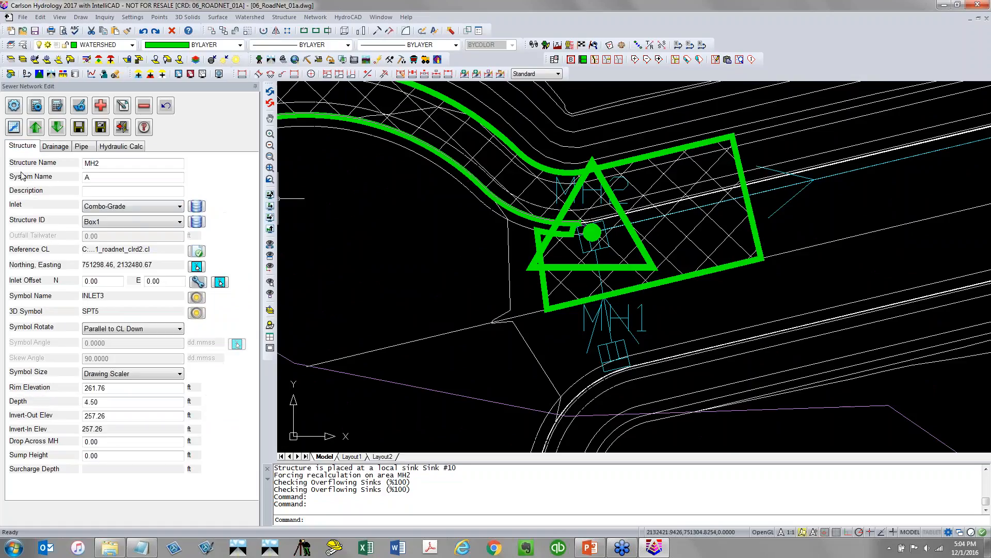
left_click(196, 267)
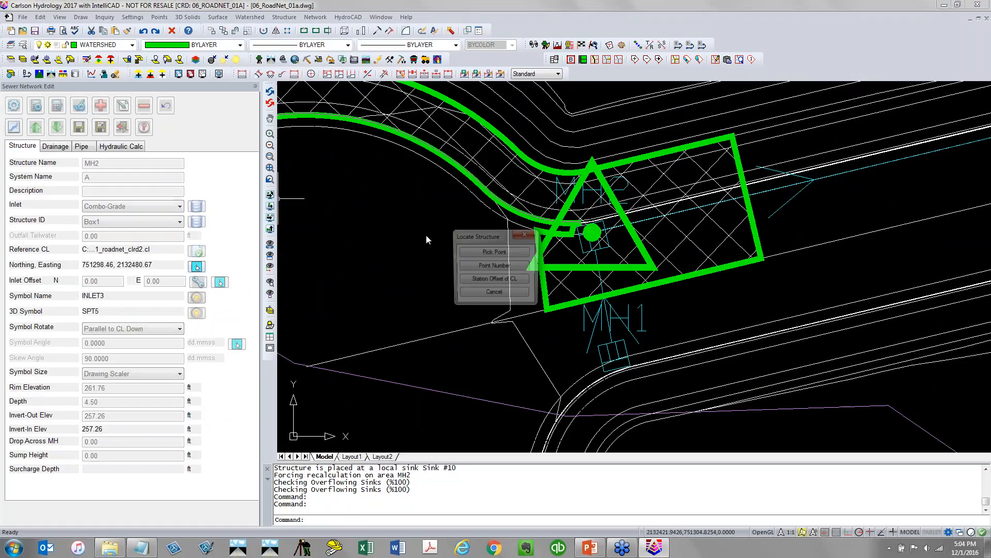
left_click(494, 252)
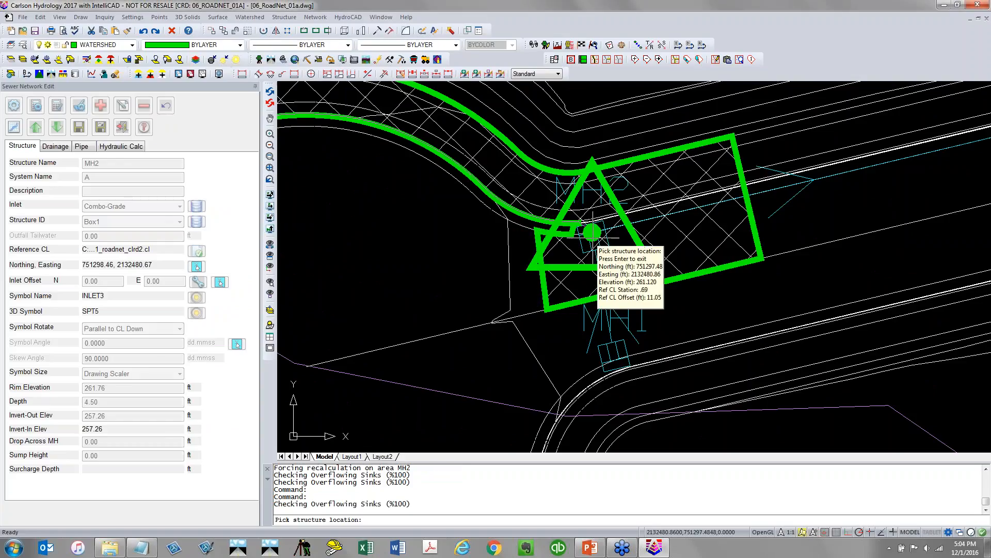
left_click(593, 232)
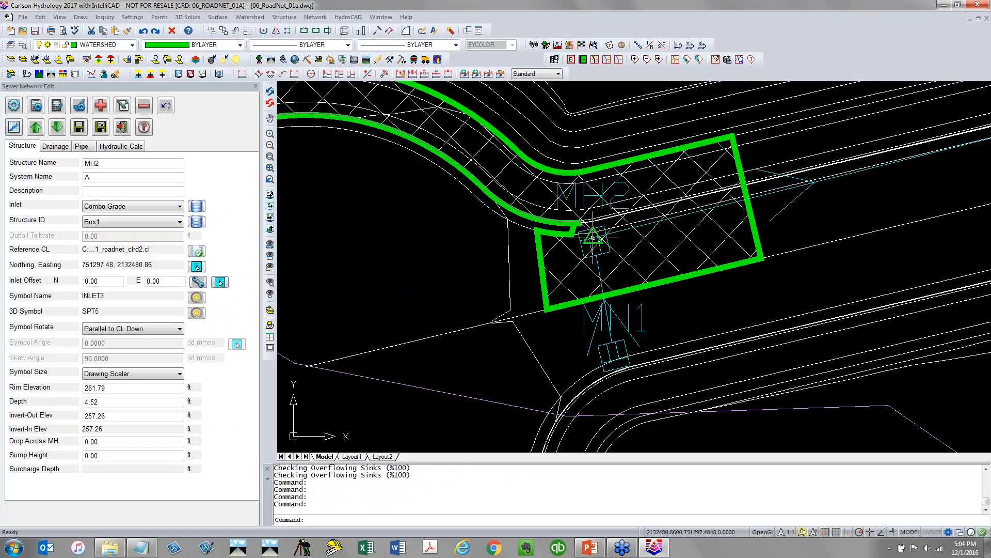
Recalculate MH2's drainage area at its new location
left_click(55, 146)
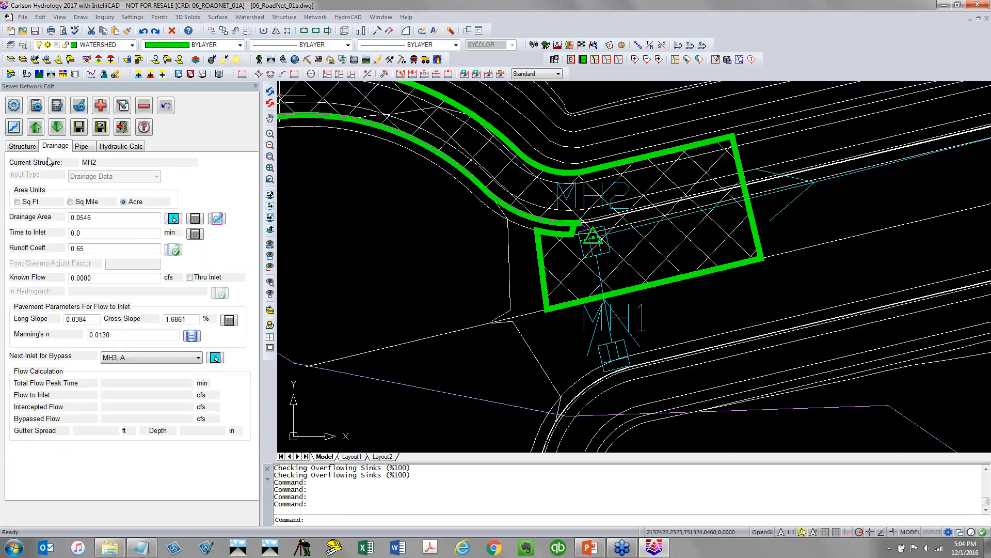
left_click(199, 220)
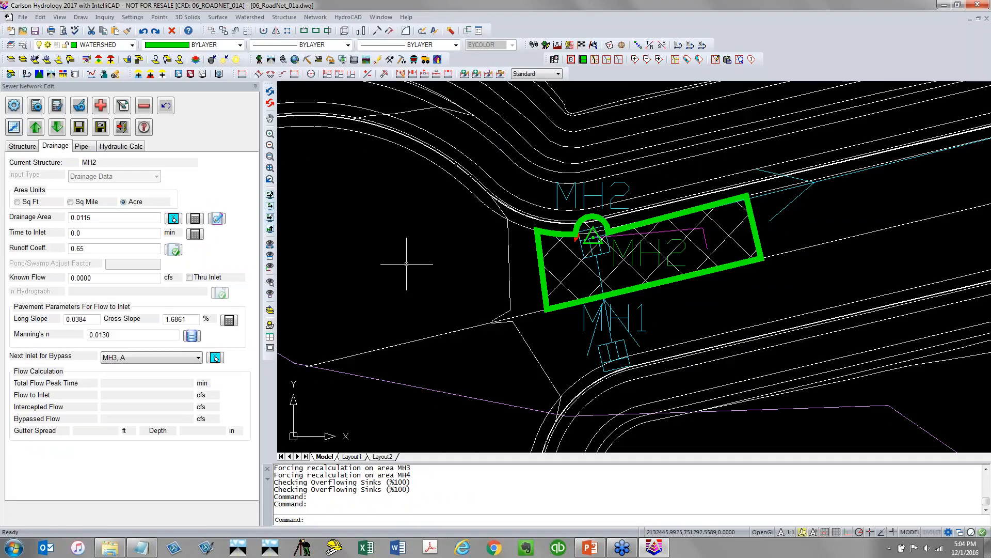
scroll(407, 264, "down", 3)
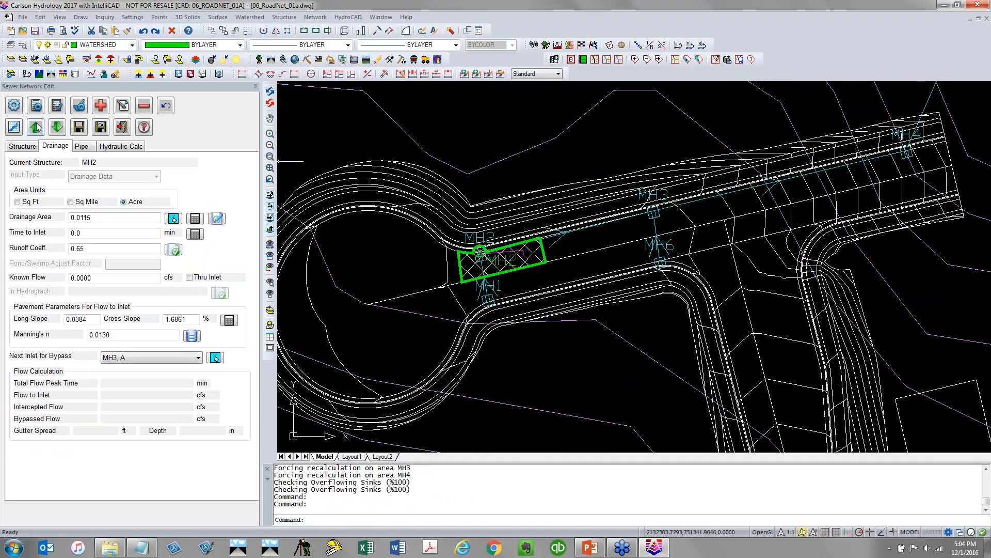
Save the sewer network edits and close the network editor
left_click(82, 128)
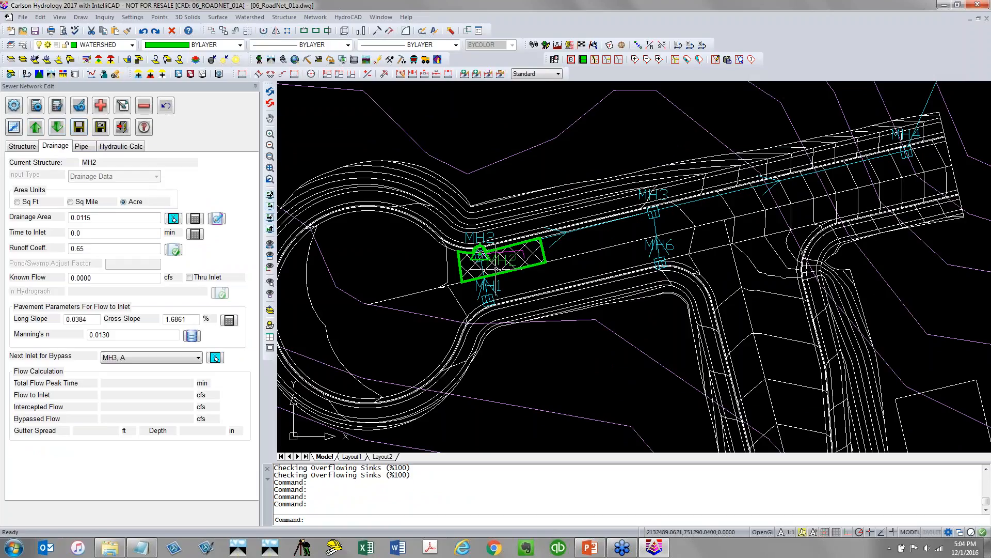
left_click(550, 287)
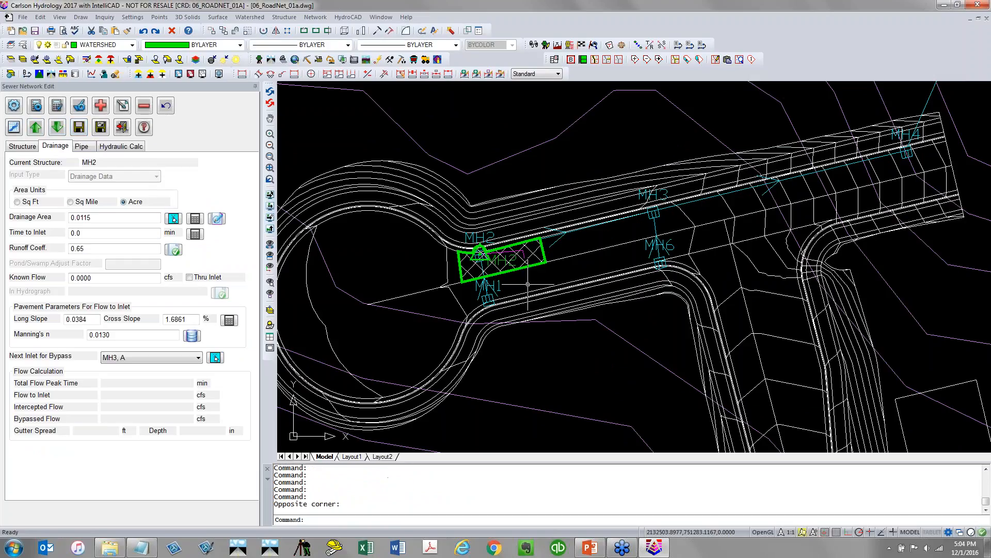
left_click(122, 127)
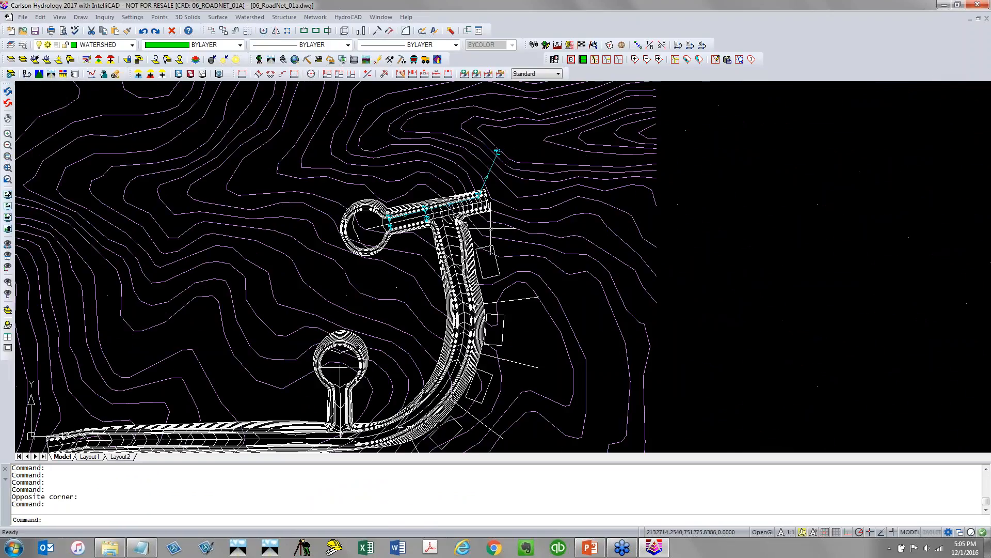
Draw the sewer network as 3D faces on layer SWRNET3D
left_click(311, 18)
mouse_move(353, 212)
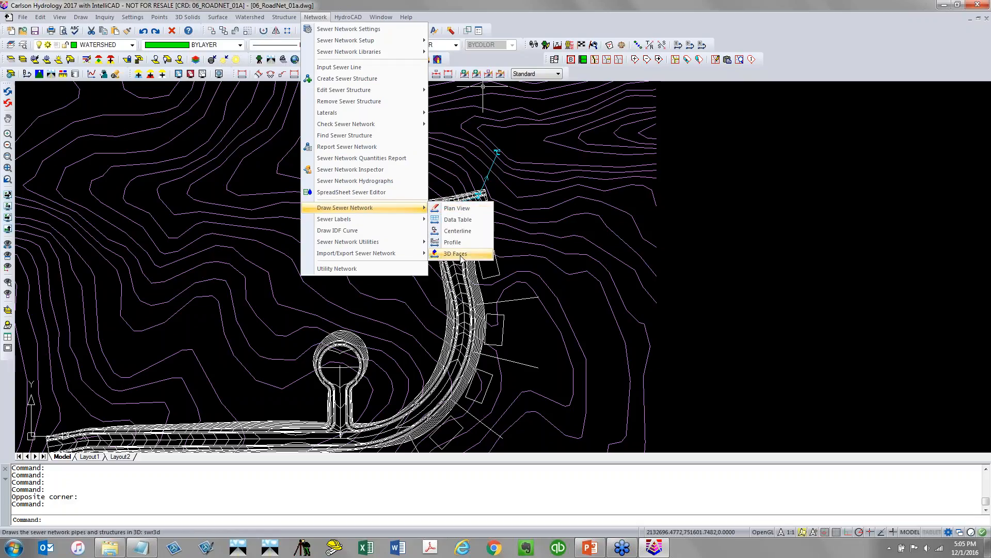
left_click(461, 253)
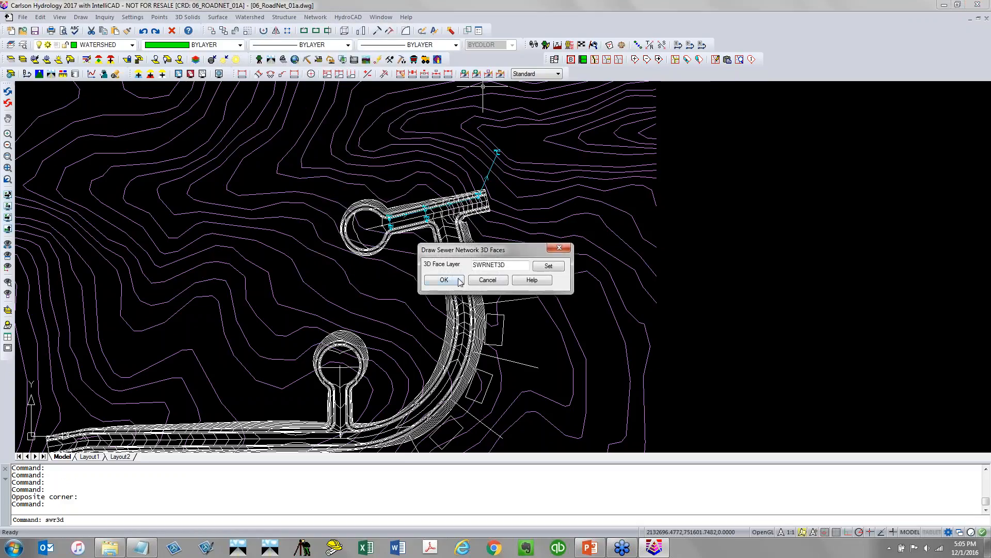
left_click(459, 282)
scroll(440, 209, "up", 5)
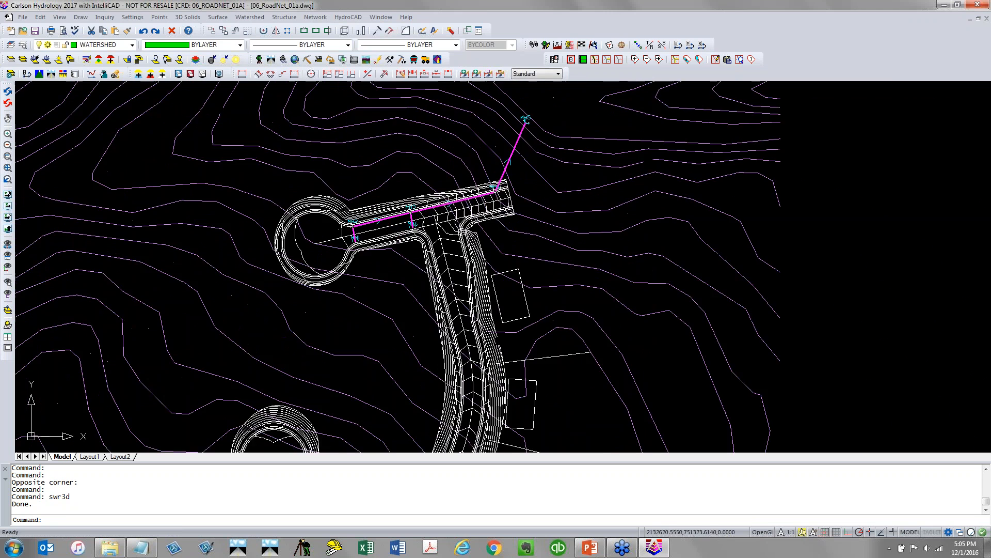
scroll(403, 216, "down", 4)
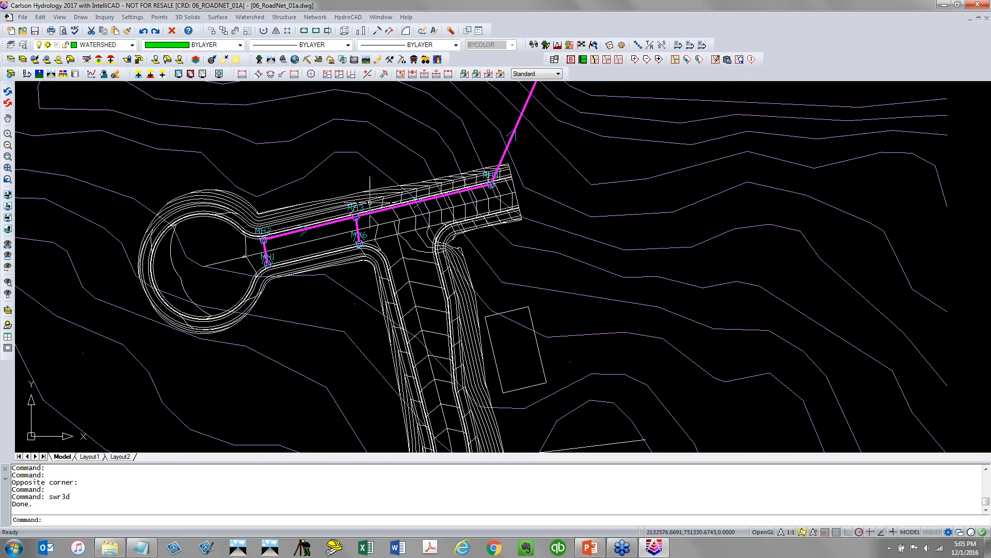
middle_click_drag(380, 194, 310, 325)
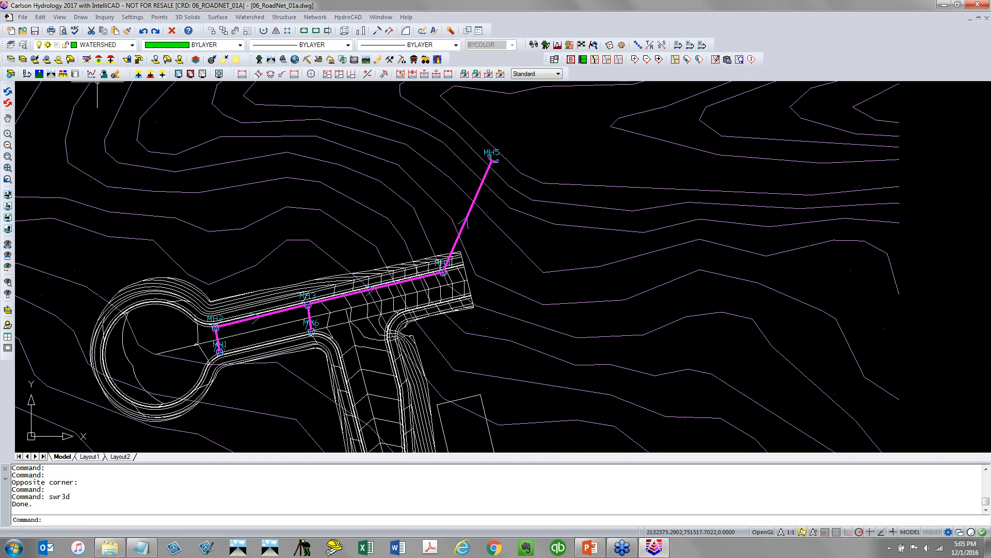
Open the network area in the 3D viewer and orbit the view to inspect the pipes under the road
left_click(54, 20)
mouse_move(96, 98)
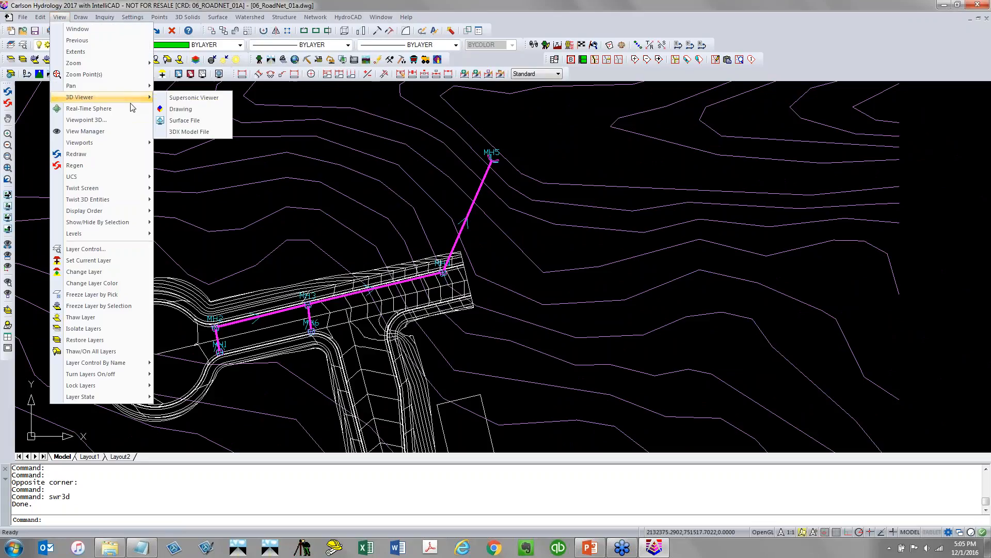
left_click(186, 112)
left_click(525, 140)
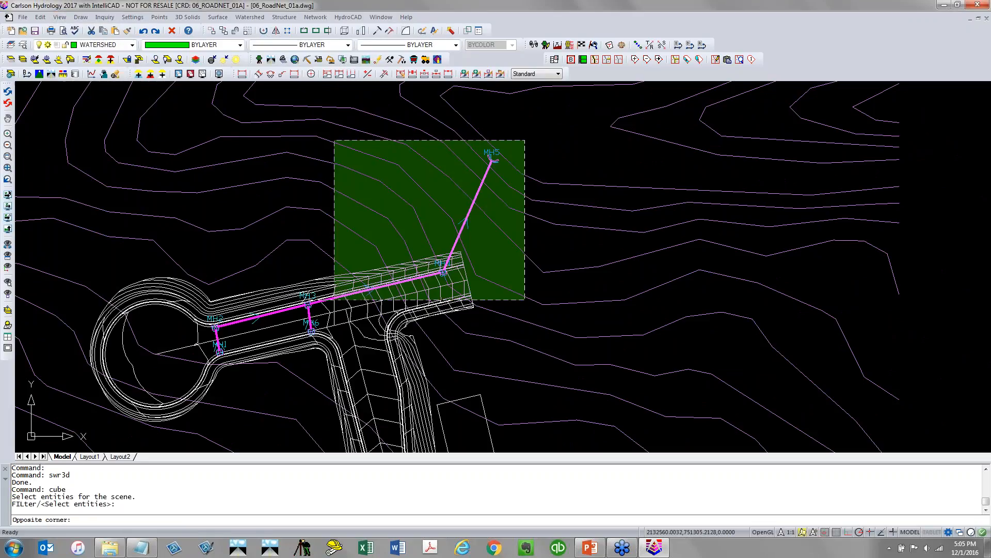
left_click(203, 379)
key("Return")
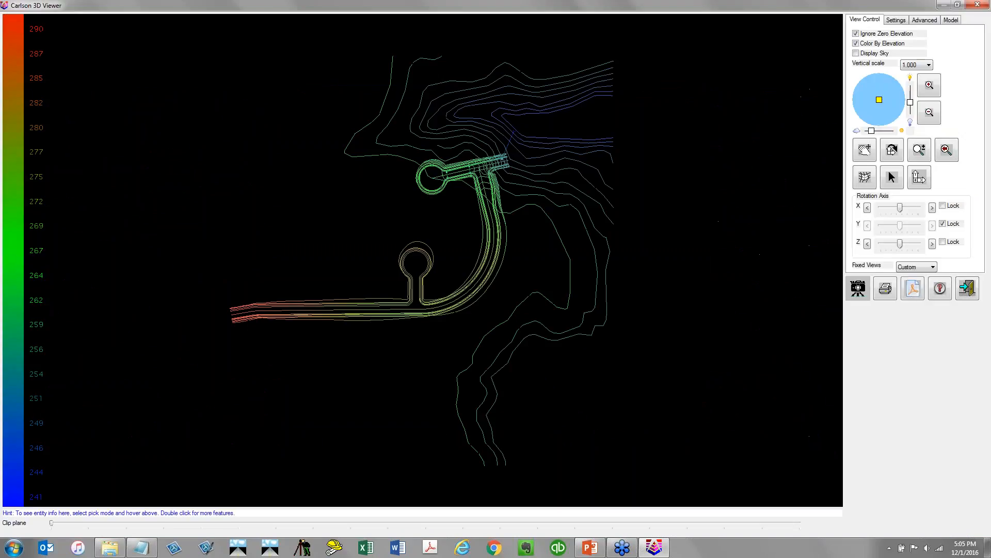
left_click_drag(483, 179, 476, 145)
scroll(473, 200, "up", 5)
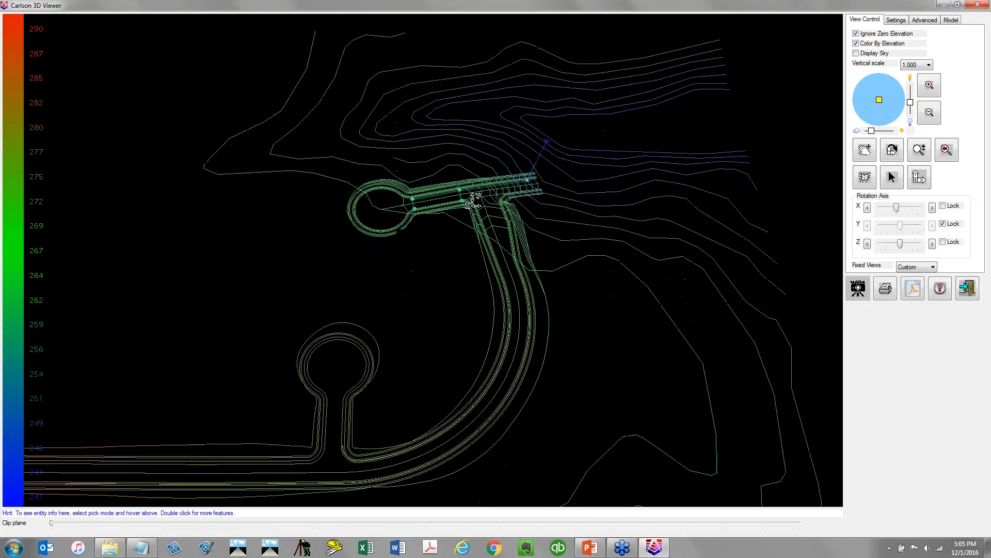
scroll(474, 202, "up", 3)
left_click_drag(471, 212, 489, 205)
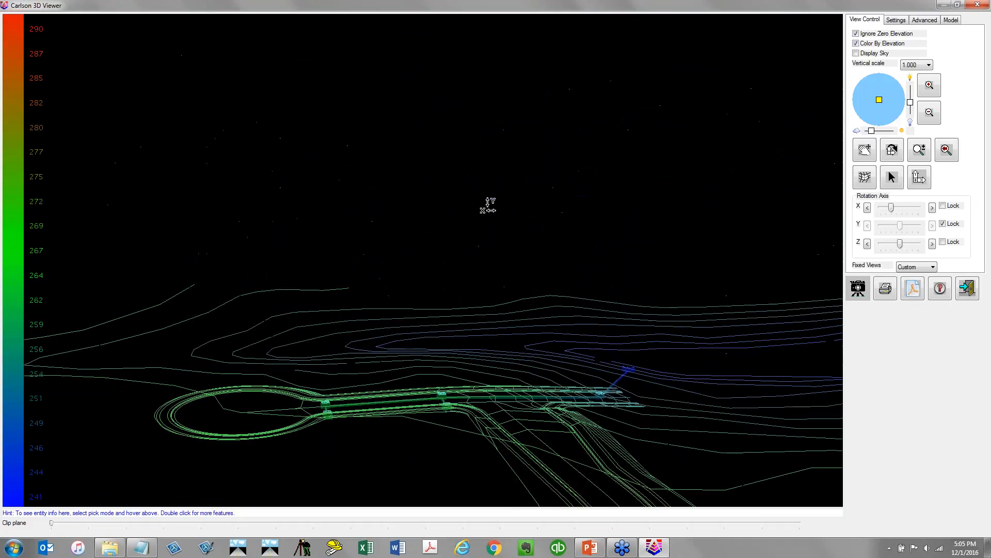
Finish inspecting the terrain and road in the 3D viewer and close it
scroll(487, 316, "down", 5)
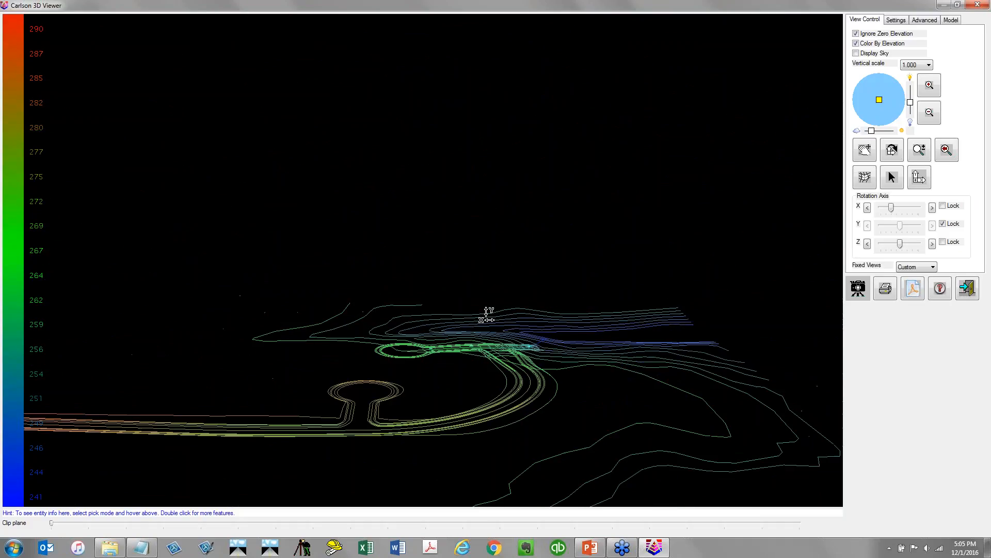
left_click_drag(485, 382, 486, 358)
left_click(978, 4)
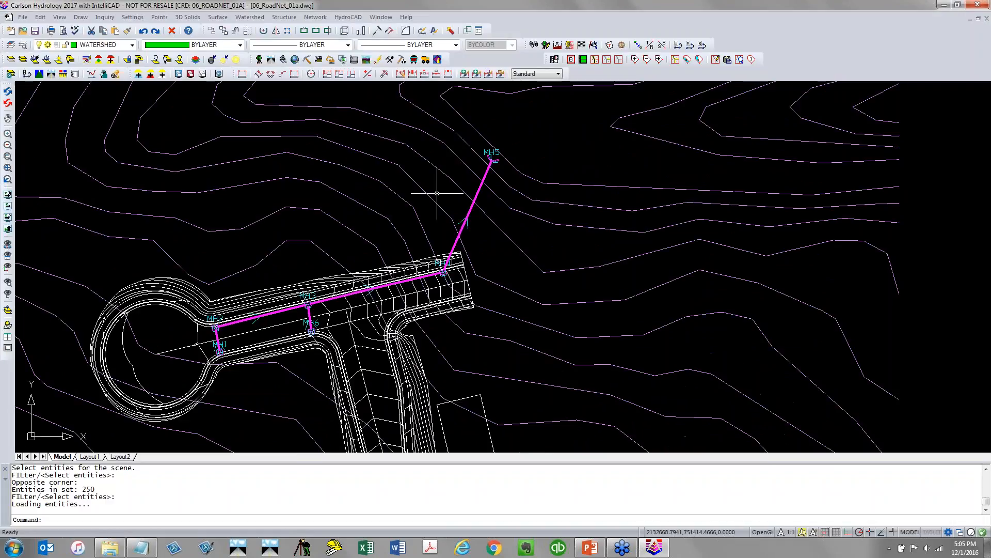
Reopen the 3D viewer for a window around the sewer network and orbit to inspect the pipes and manholes, then close it
key("Return")
left_click(194, 425)
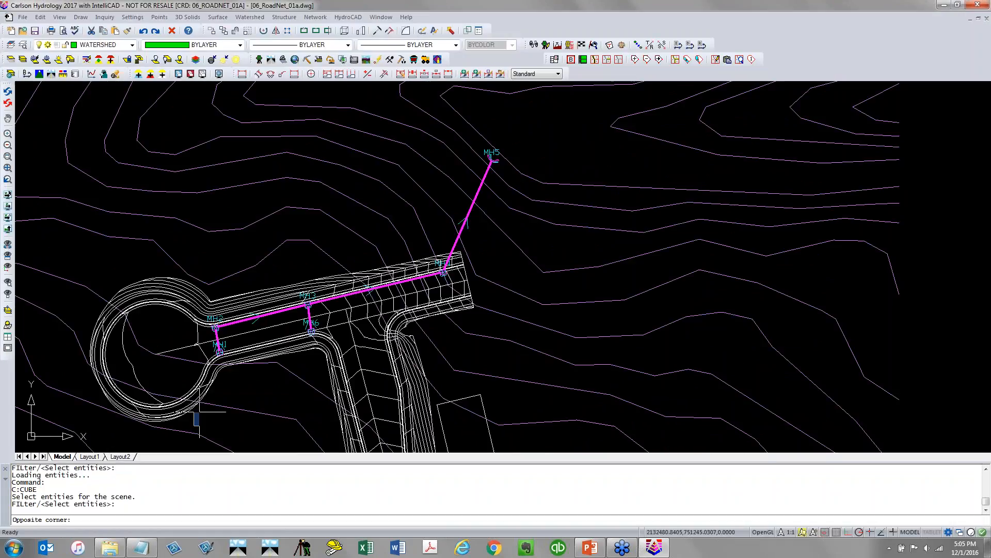
left_click(516, 146)
key("Return")
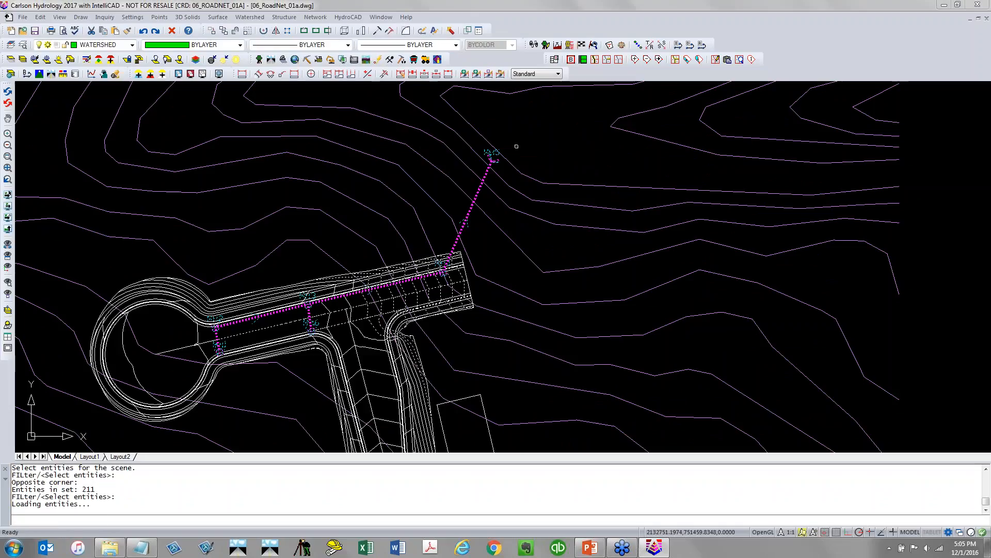
left_click_drag(436, 374, 409, 269)
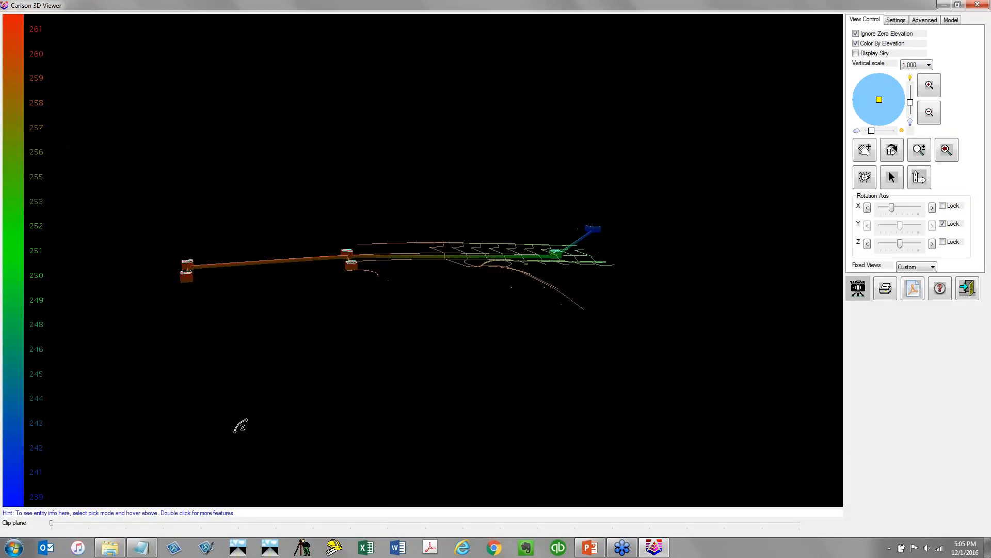
left_click_drag(239, 422, 475, 434)
left_click_drag(457, 264, 463, 230)
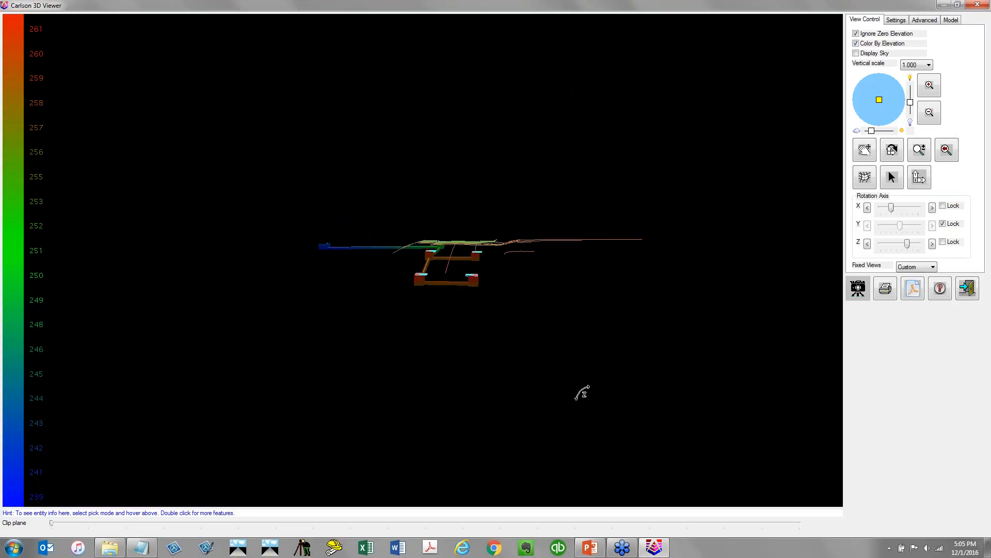
left_click_drag(582, 391, 288, 413)
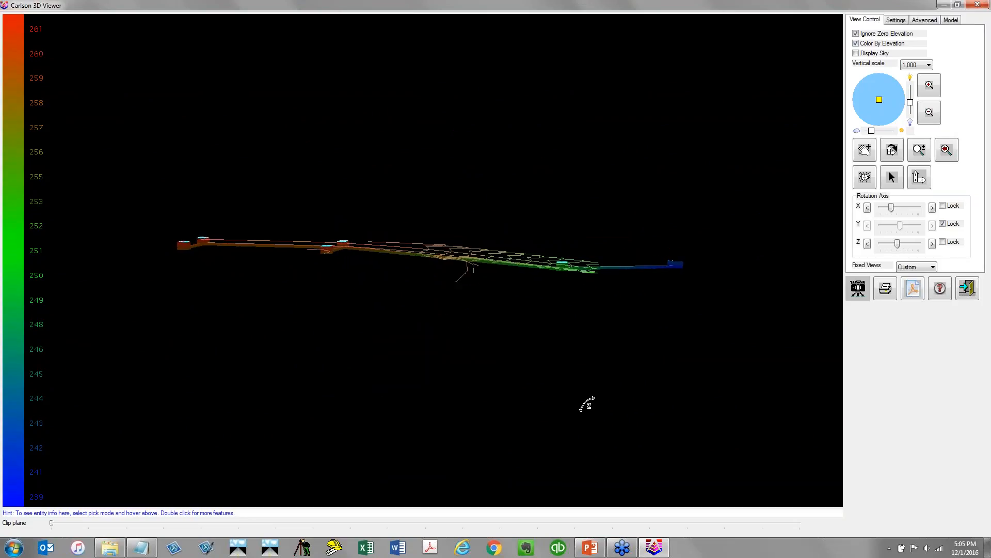
left_click_drag(586, 405, 285, 427)
left_click_drag(560, 426, 584, 392)
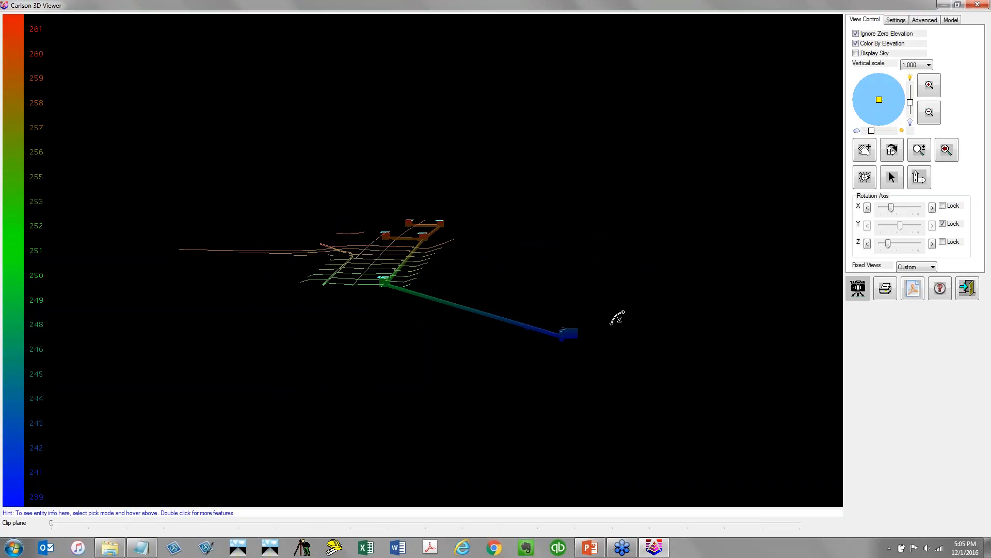
left_click(976, 6)
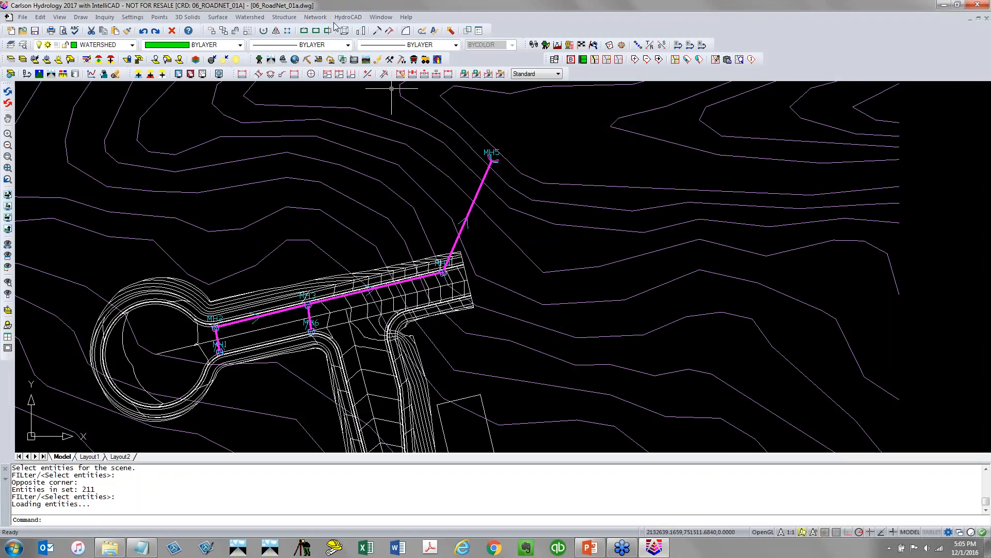
Draw a sewer network data table for structures, upstream to downstream, at a picked point beside the site
left_click(315, 18)
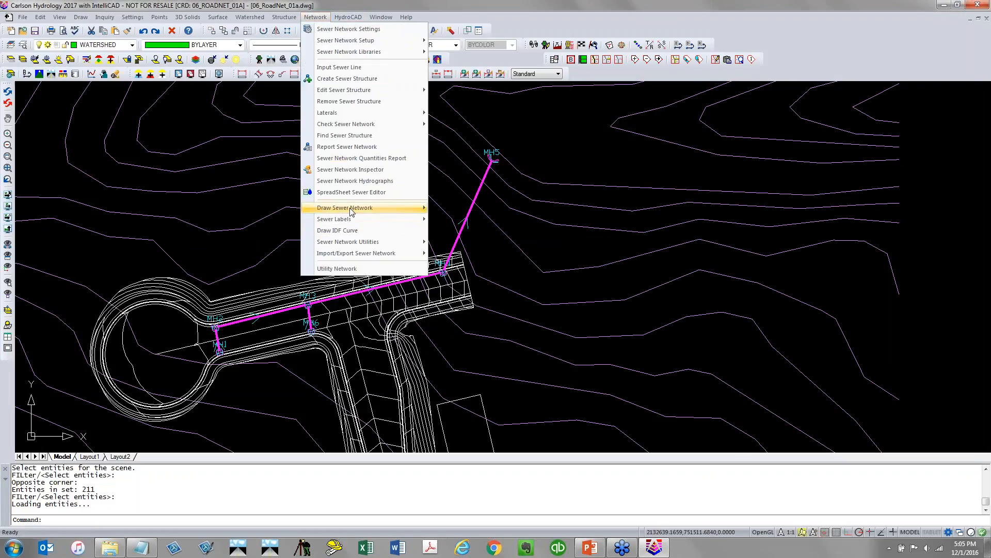
mouse_move(350, 212)
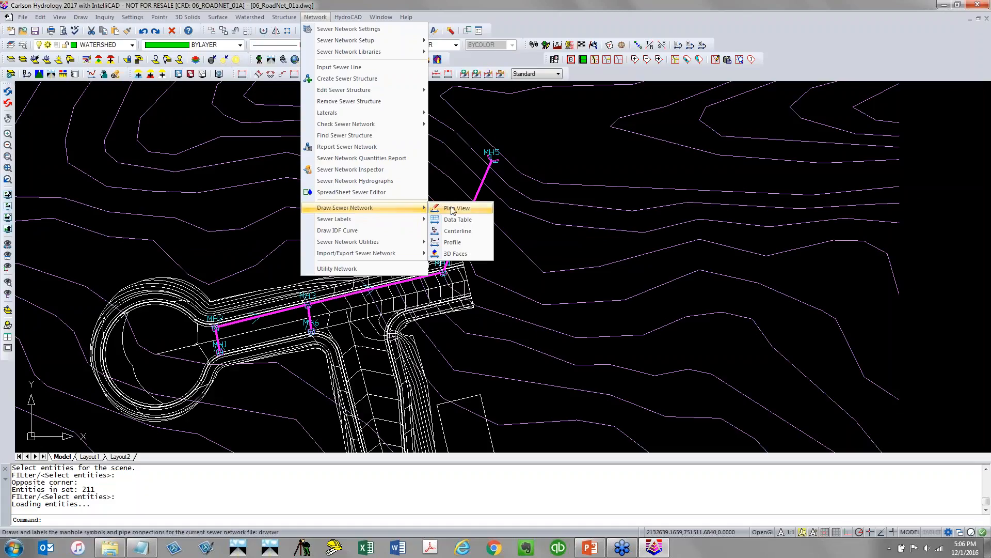
left_click(484, 224)
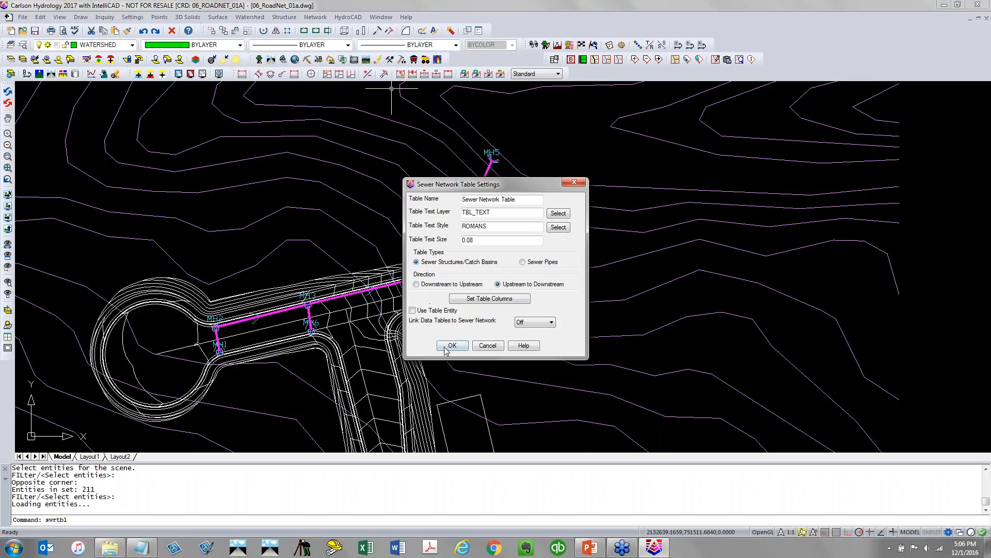
left_click(519, 326)
left_click(523, 335)
left_click(452, 345)
scroll(367, 252, "down", 5)
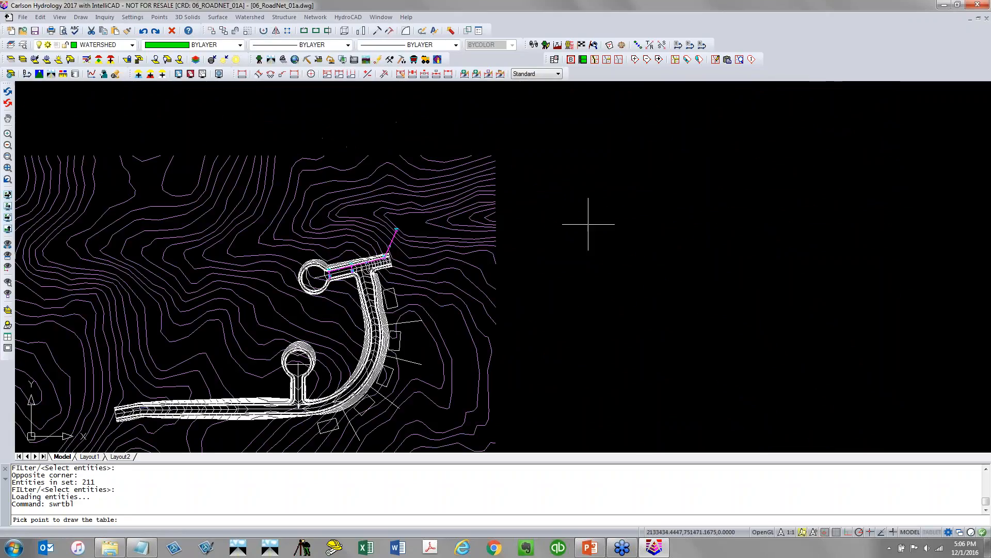
left_click(683, 228)
Draw a second sewer network data table for the sewer pipes below the structure table
scroll(653, 253, "up", 3)
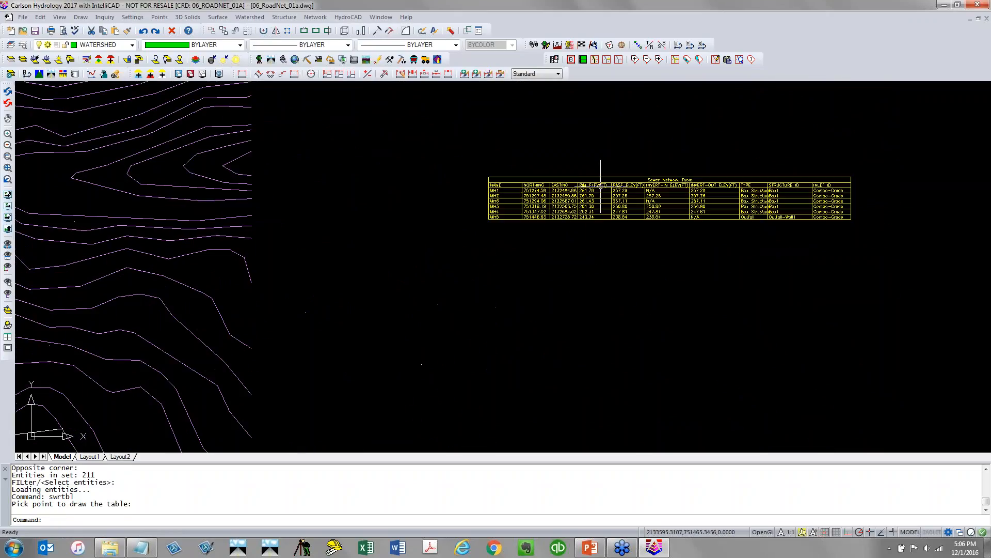
middle_click_drag(600, 186, 393, 215)
scroll(328, 213, "up", 2)
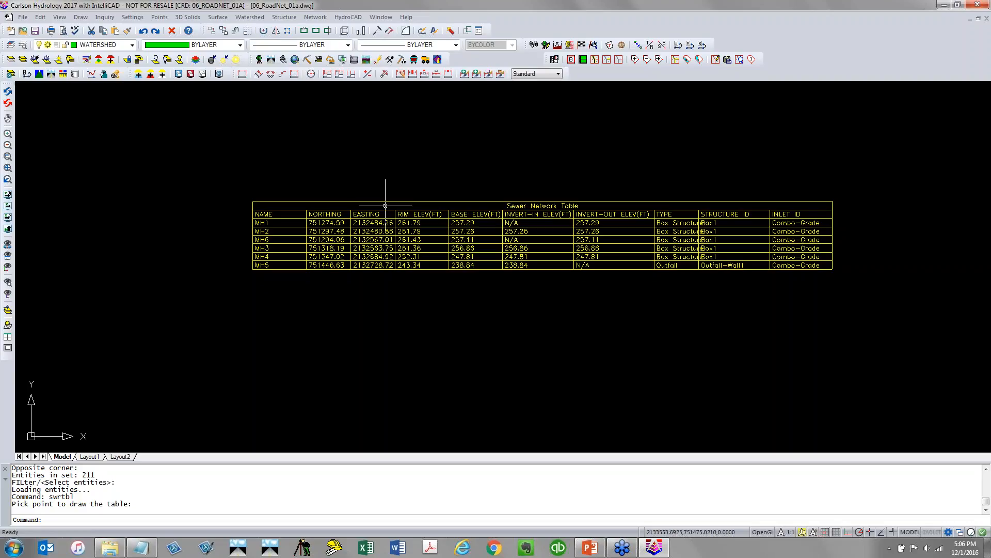
middle_click_drag(403, 252, 302, 250)
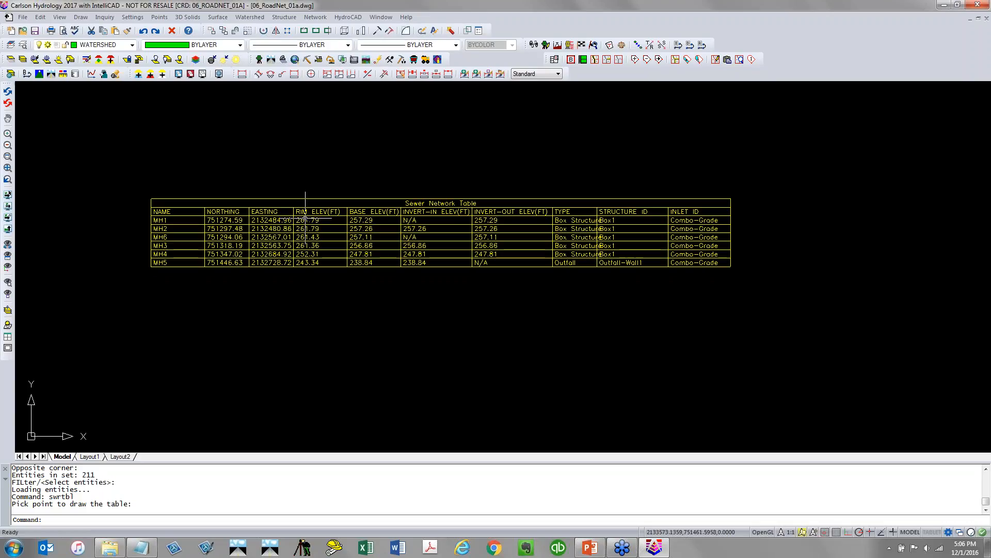
key("Return")
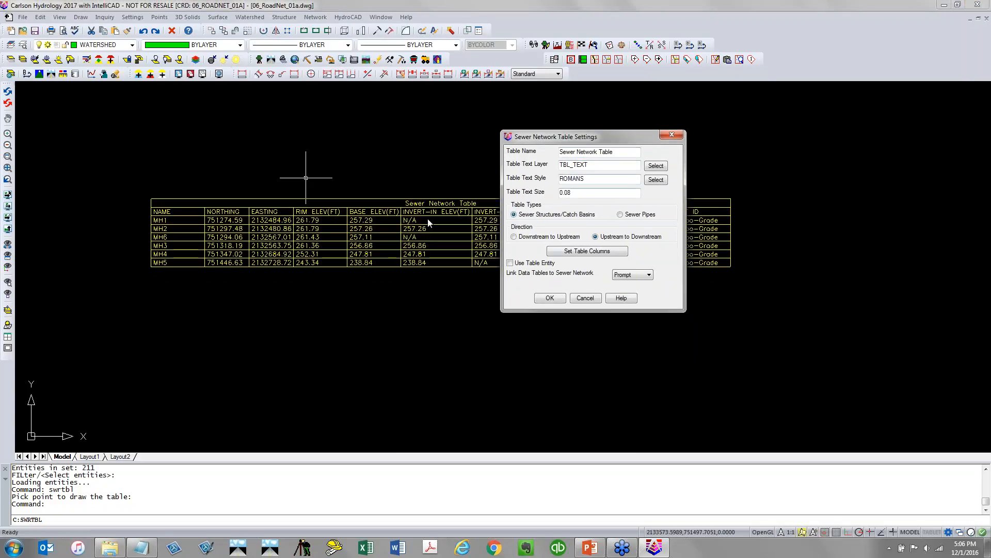
left_click(633, 217)
left_click(551, 298)
left_click(142, 338)
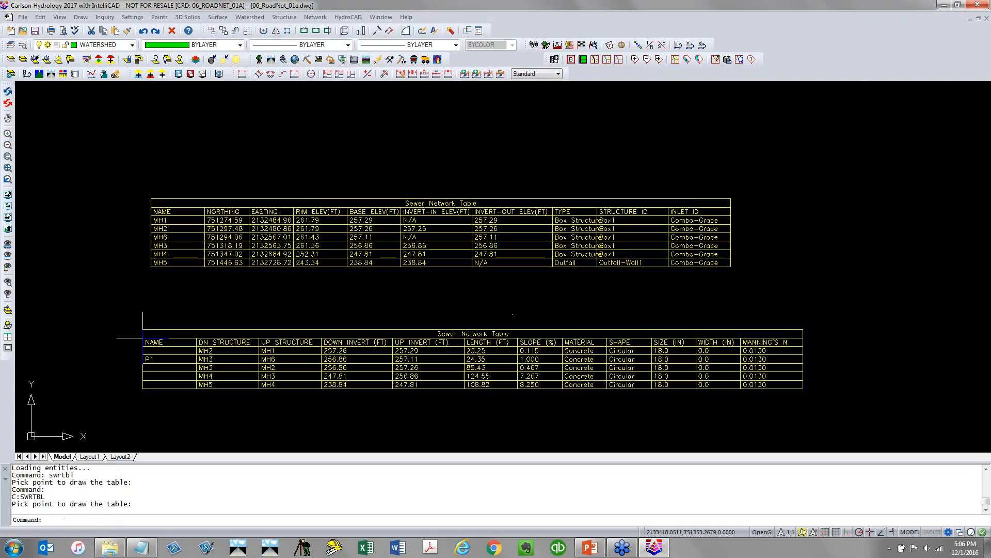
Draw the sewer network profile from MH1 to MH5 with a grid, horizontal scale 30 and vertical scale 3, at a picked point
scroll(106, 343, "down", 2)
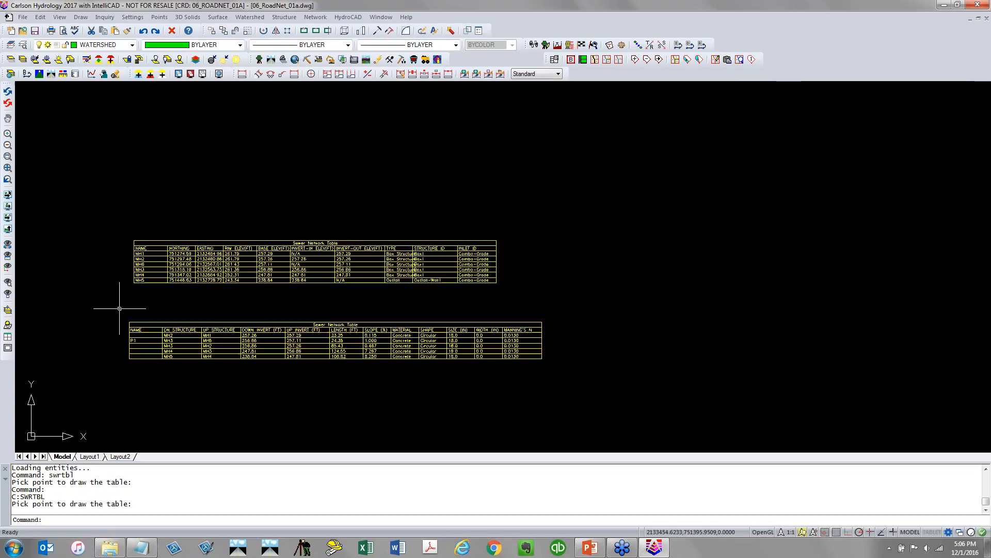
left_click(315, 17)
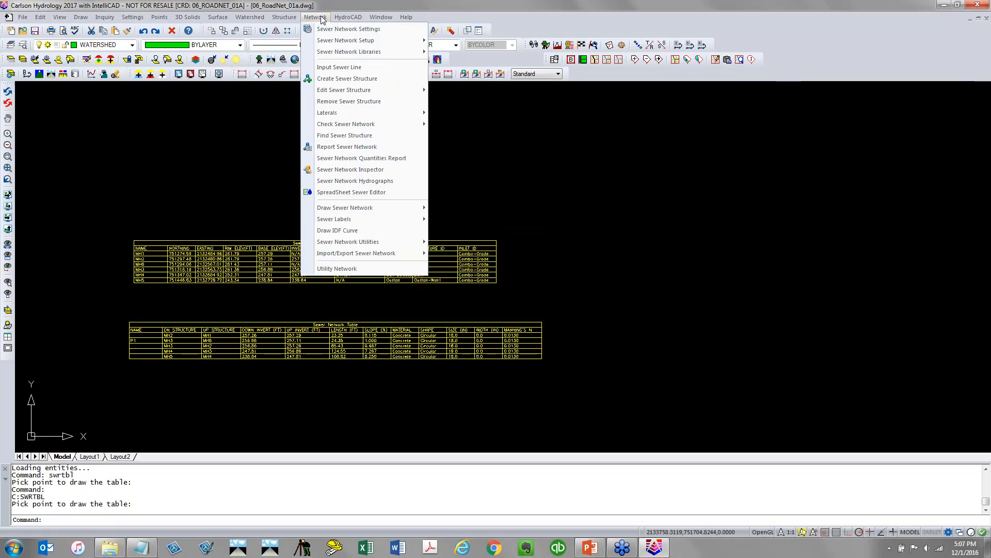
mouse_move(347, 211)
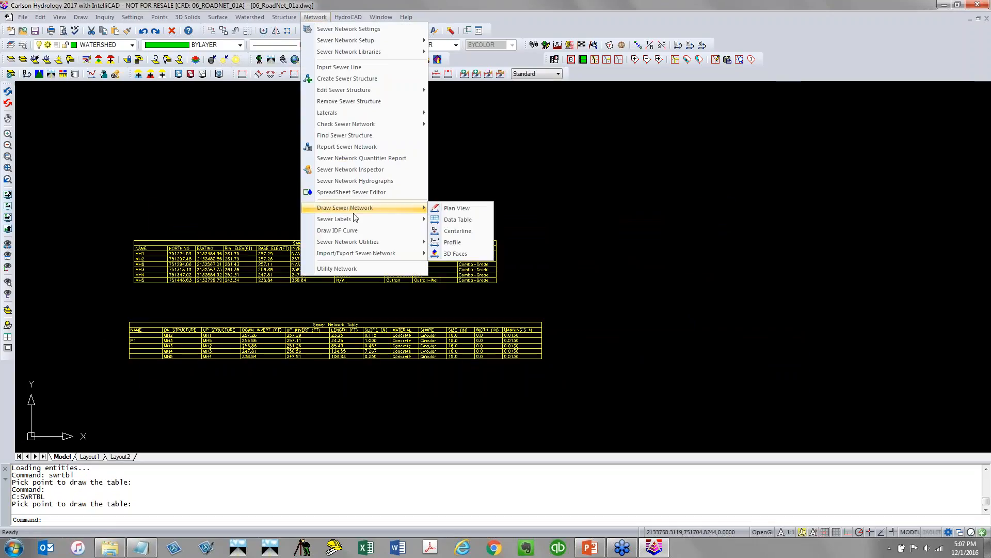
left_click(461, 248)
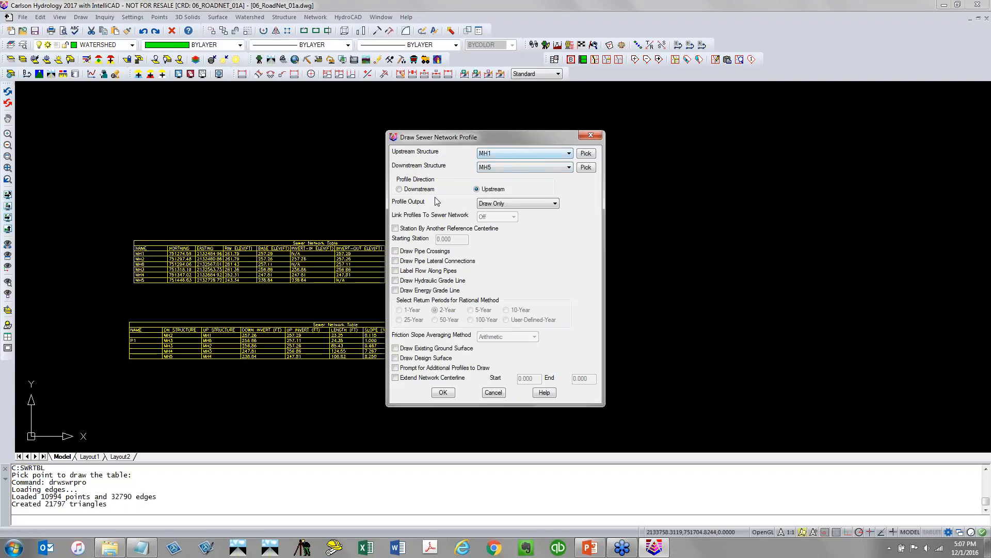
left_click(555, 204)
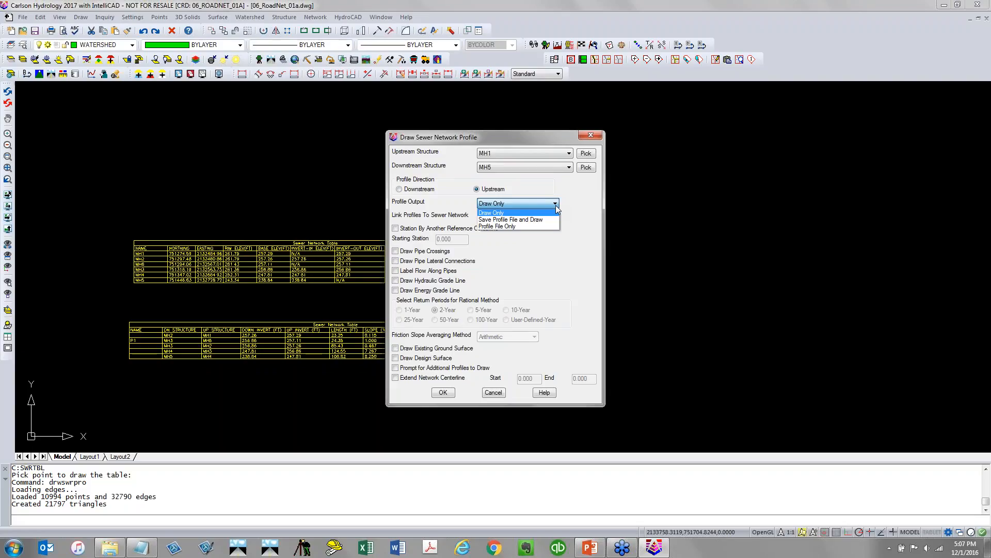
left_click(554, 204)
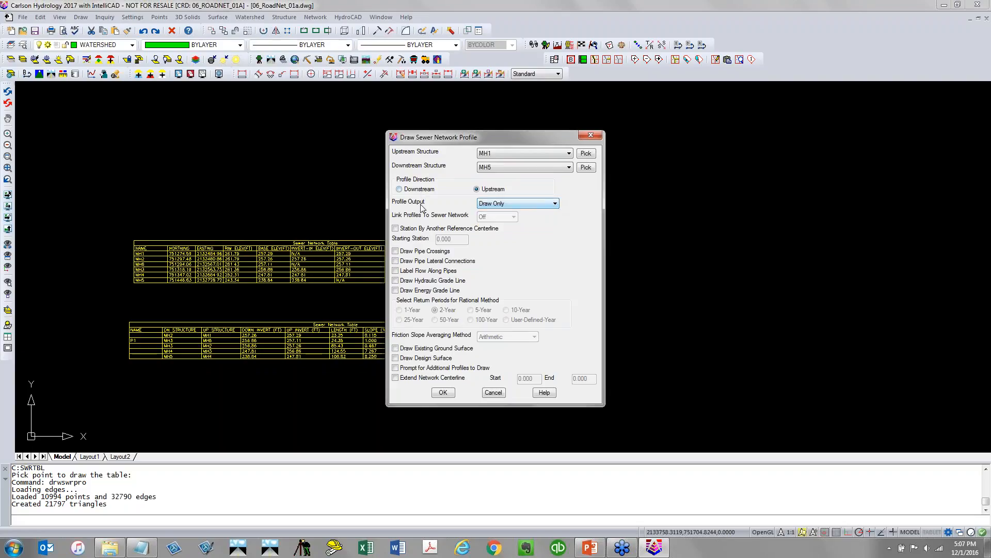
left_click(443, 392)
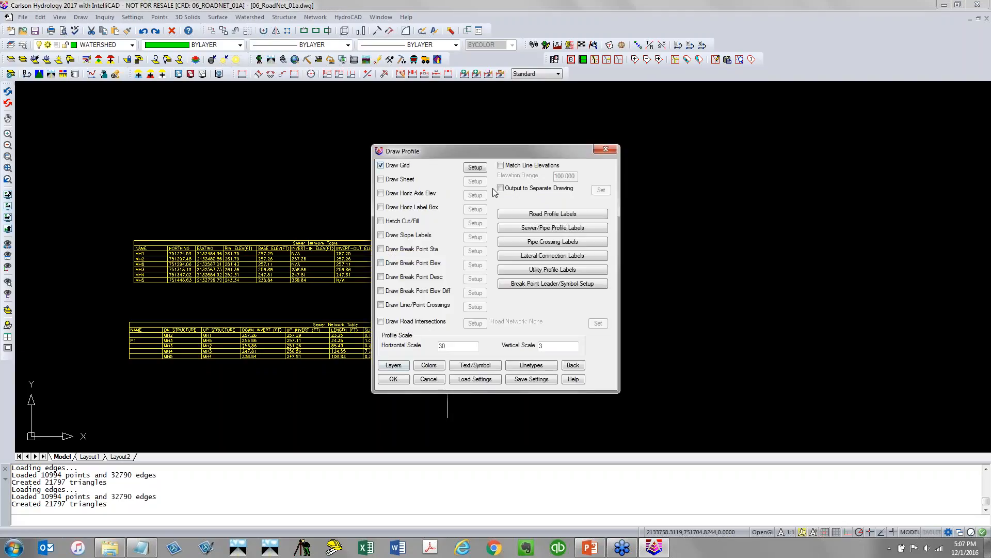
left_click(600, 229)
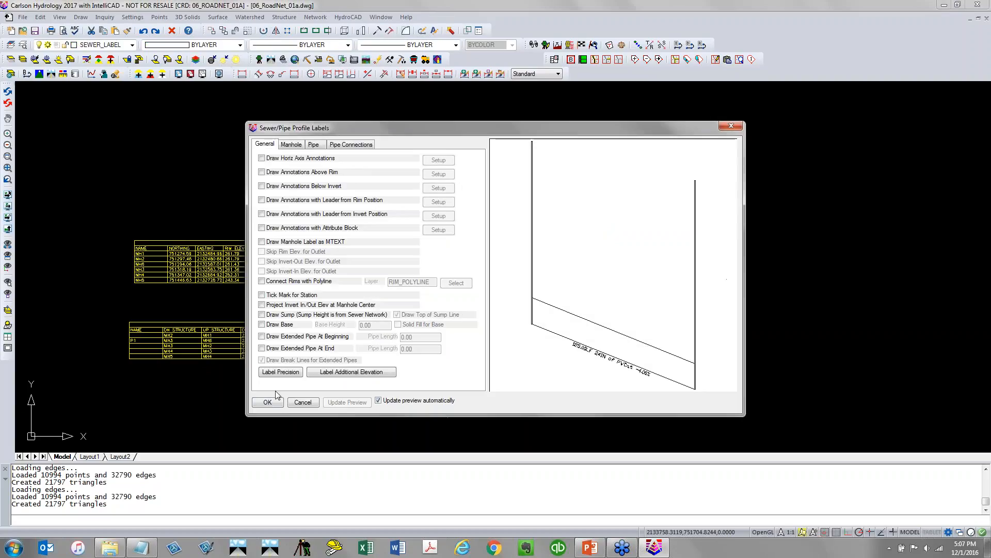
left_click(267, 402)
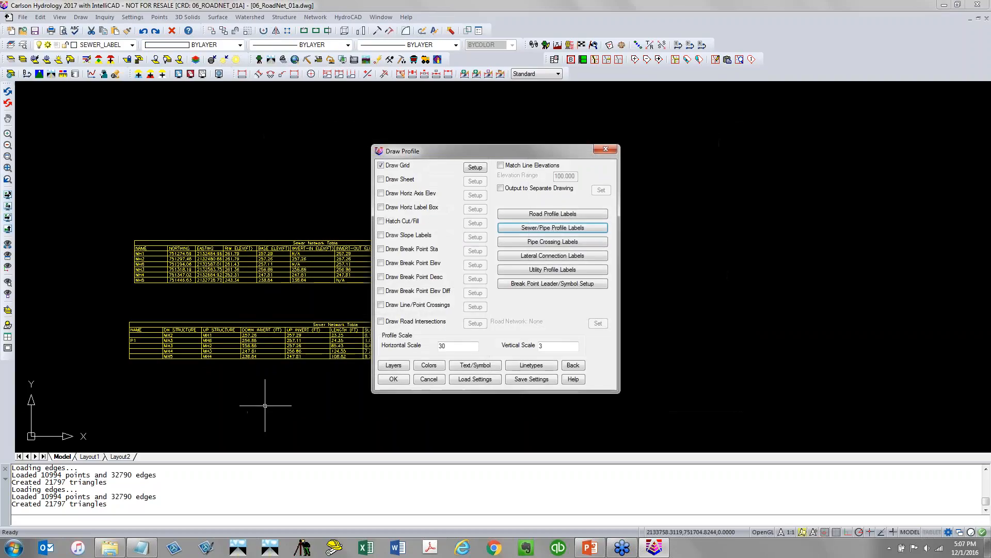
left_click(393, 379)
left_click(433, 306)
scroll(428, 284, "down", 3)
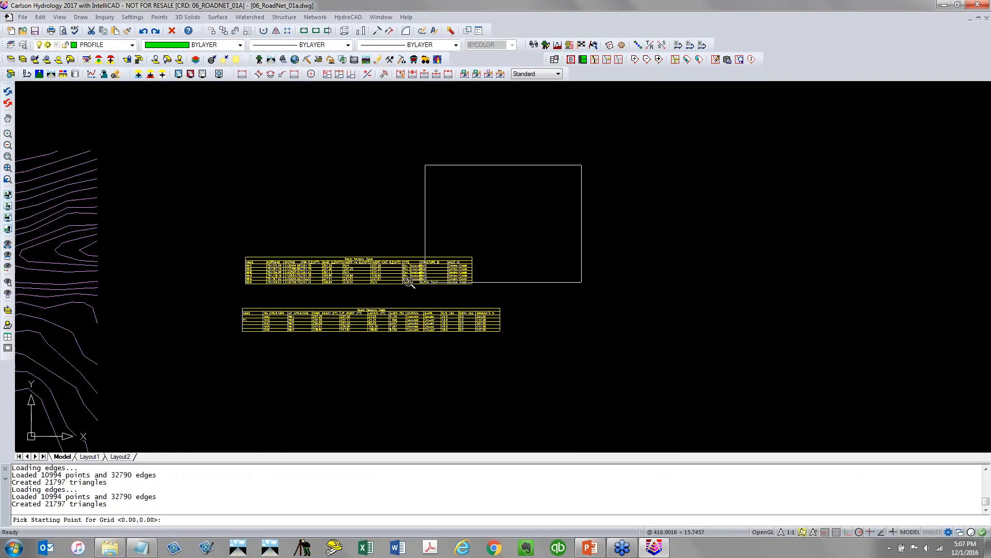
left_click(482, 273)
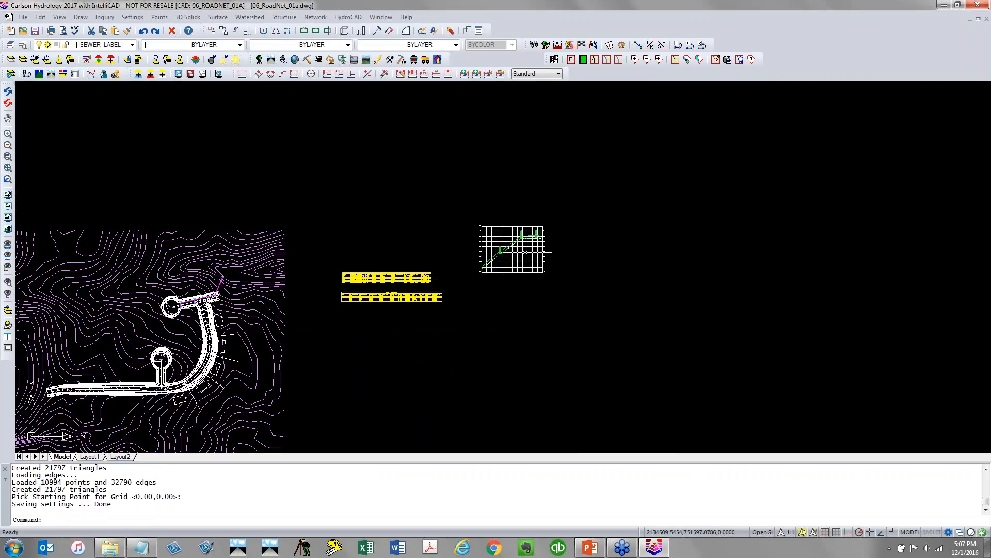
Examine the drawn profile's pipes, labels and grid alongside the two data tables
scroll(525, 252, "up", 8)
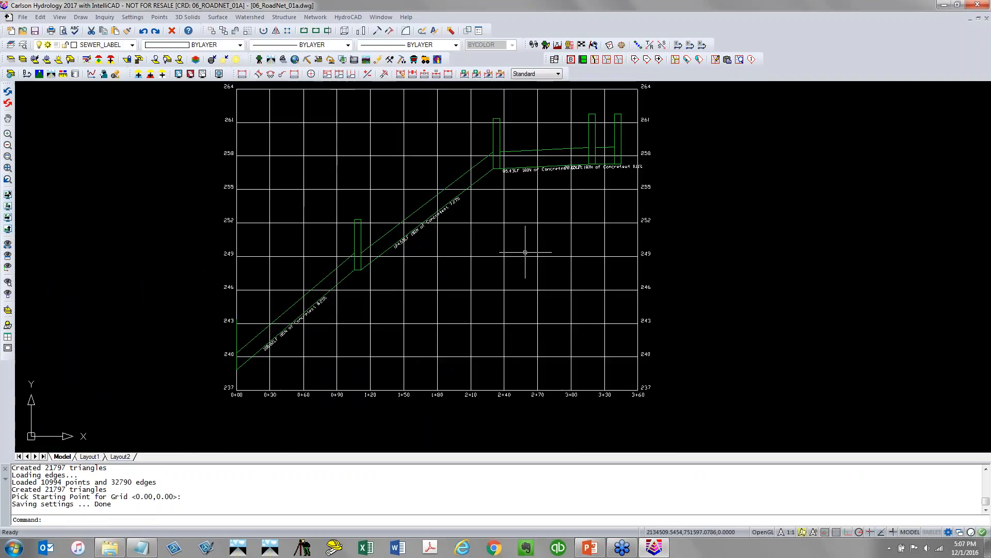
scroll(280, 343, "up", 4)
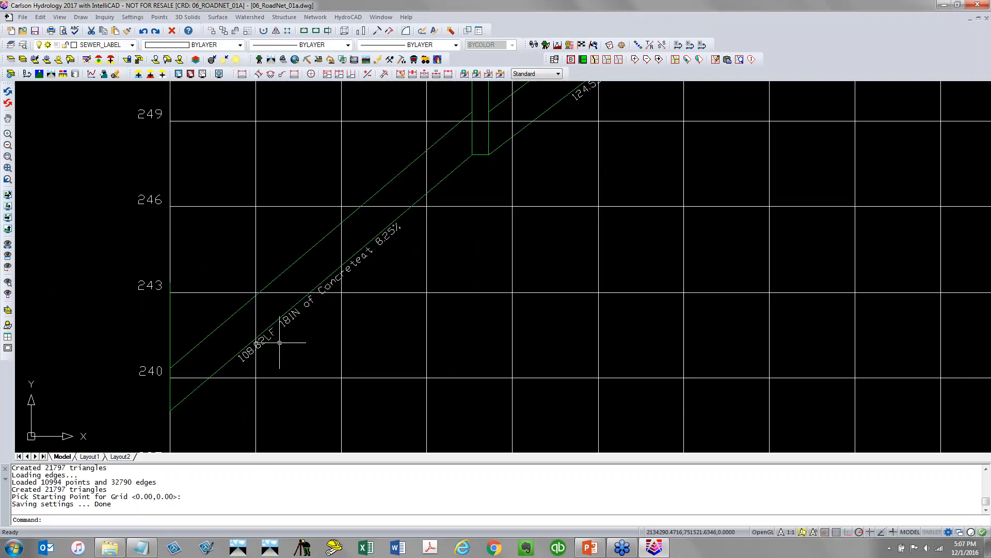
scroll(279, 342, "down", 5)
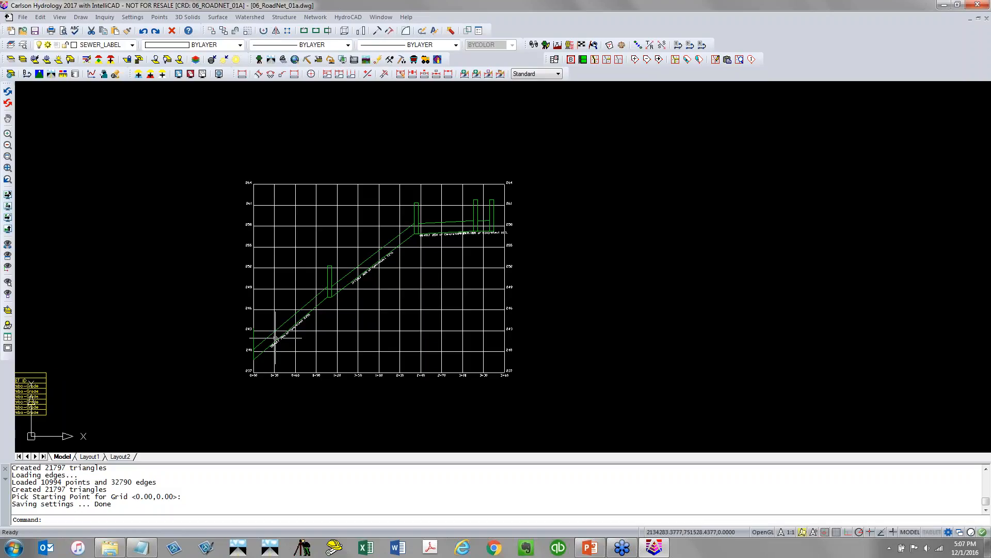
scroll(605, 321, "down", 2)
middle_click_drag(579, 326, 493, 329)
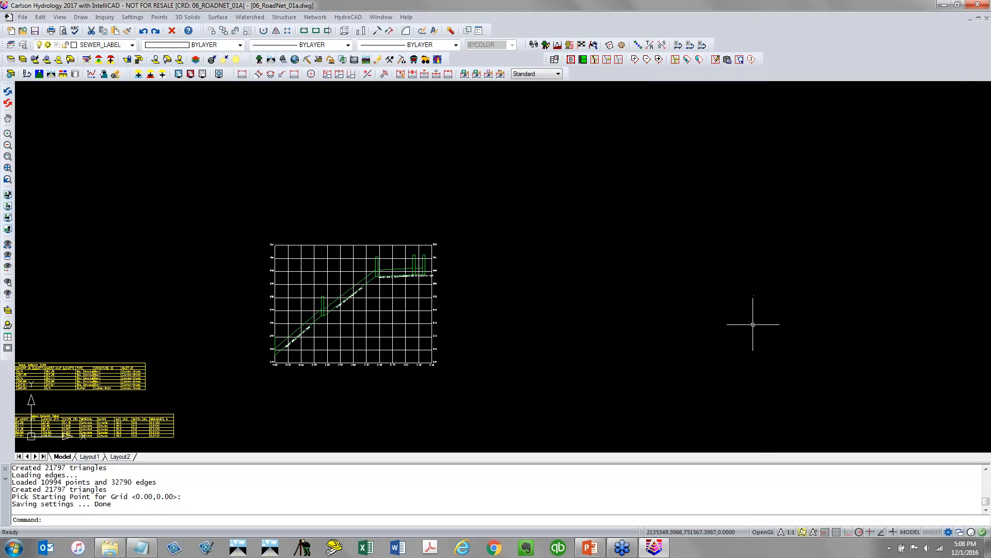
mouse_move(755, 323)
middle_mouse_down()
mouse_move(573, 331)
mouse_move(789, 331)
middle_mouse_up()
middle_click_drag(649, 327, 725, 260)
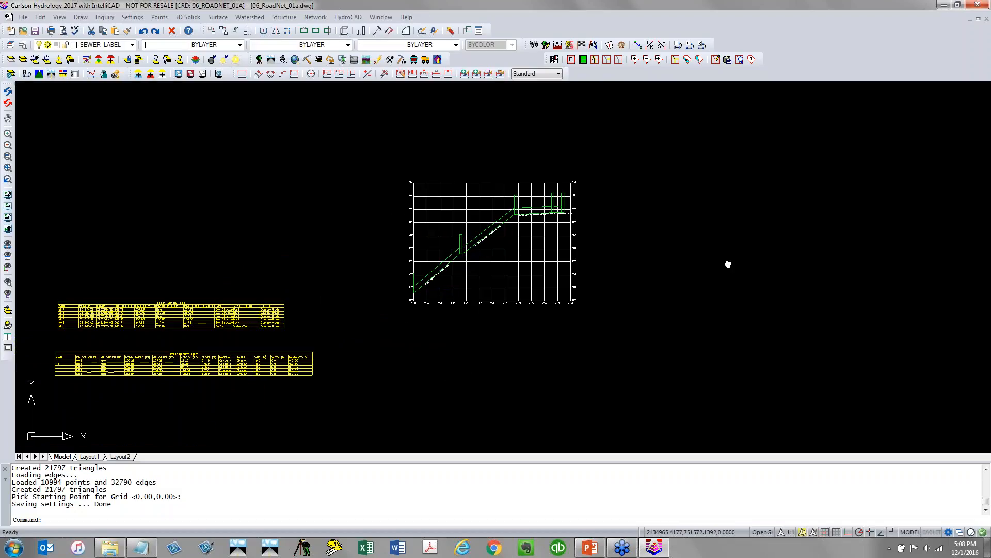
middle_click_drag(616, 325, 651, 296)
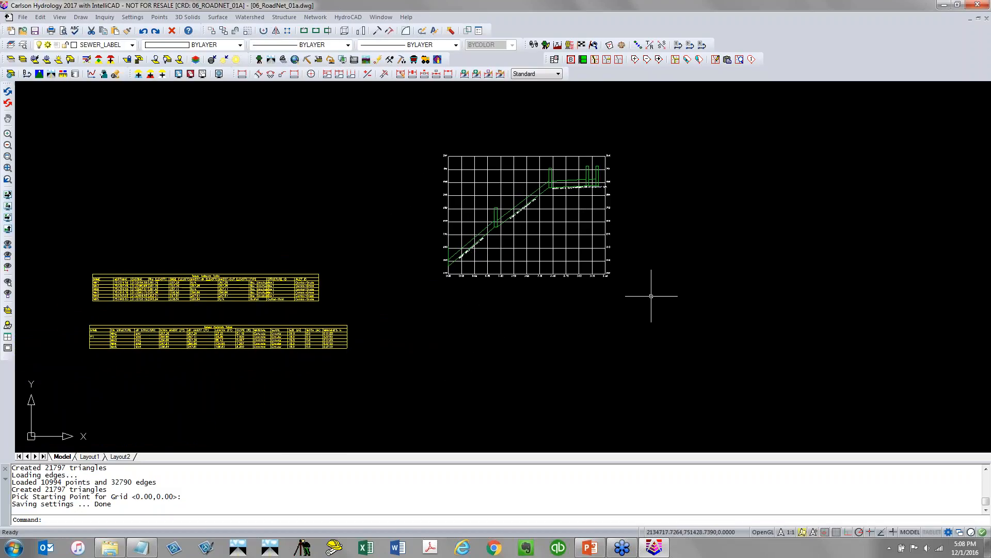